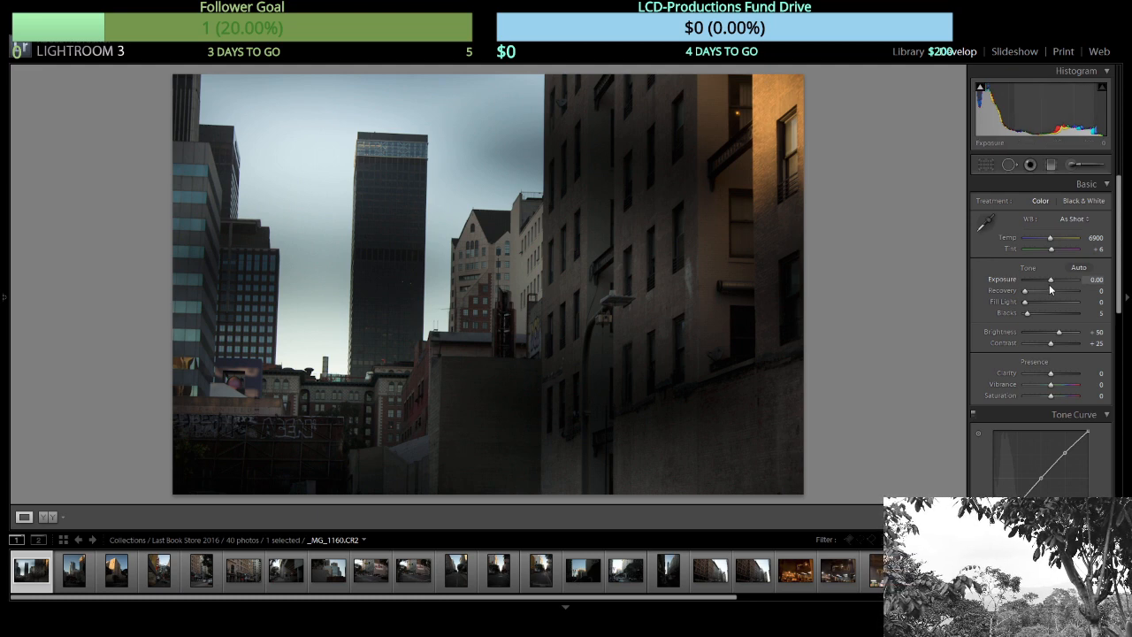
pyautogui.scroll(-3, 1041, 360)
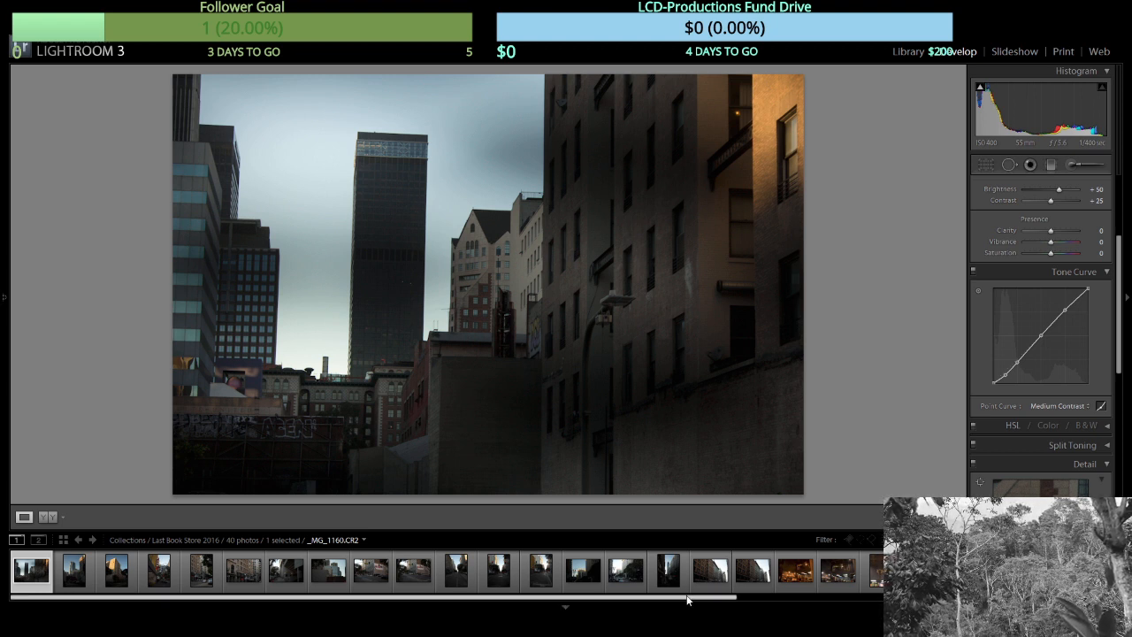
pyautogui.moveTo(695, 599); pyautogui.dragTo(794, 591)
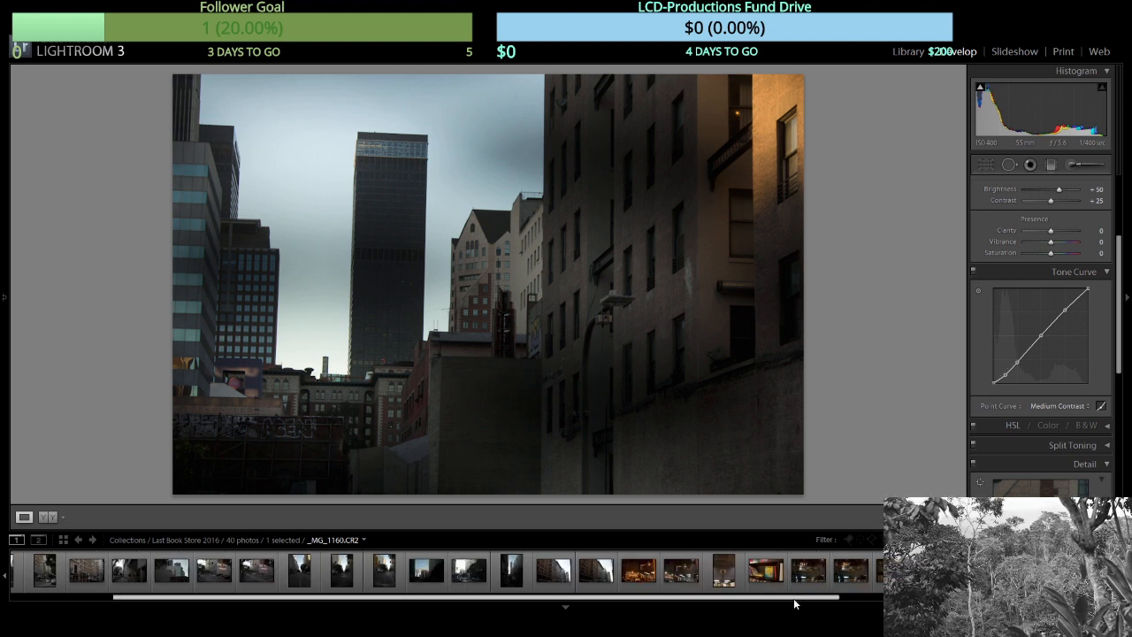
pyautogui.moveTo(793, 598); pyautogui.dragTo(693, 608)
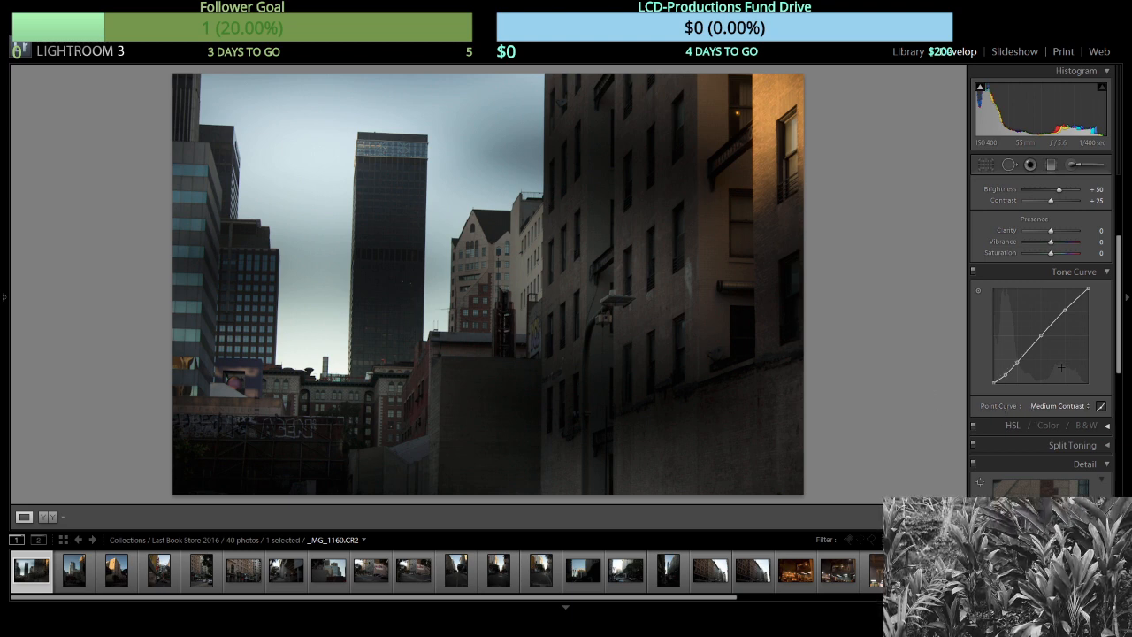
# Brighten the photo's shadows by setting Brightness to +143, Exposure to -1.43, Recovery to 62, Fill Light to 76 and Blacks to 20.
pyautogui.scroll(3, 1061, 367)
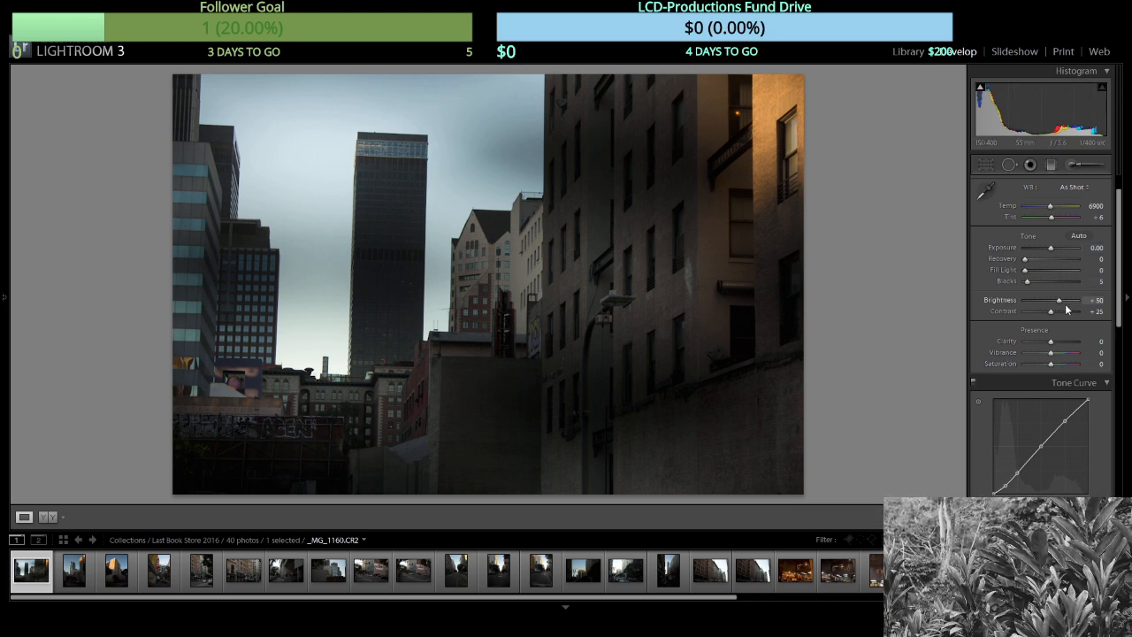
pyautogui.moveTo(1060, 301); pyautogui.dragTo(1076, 302)
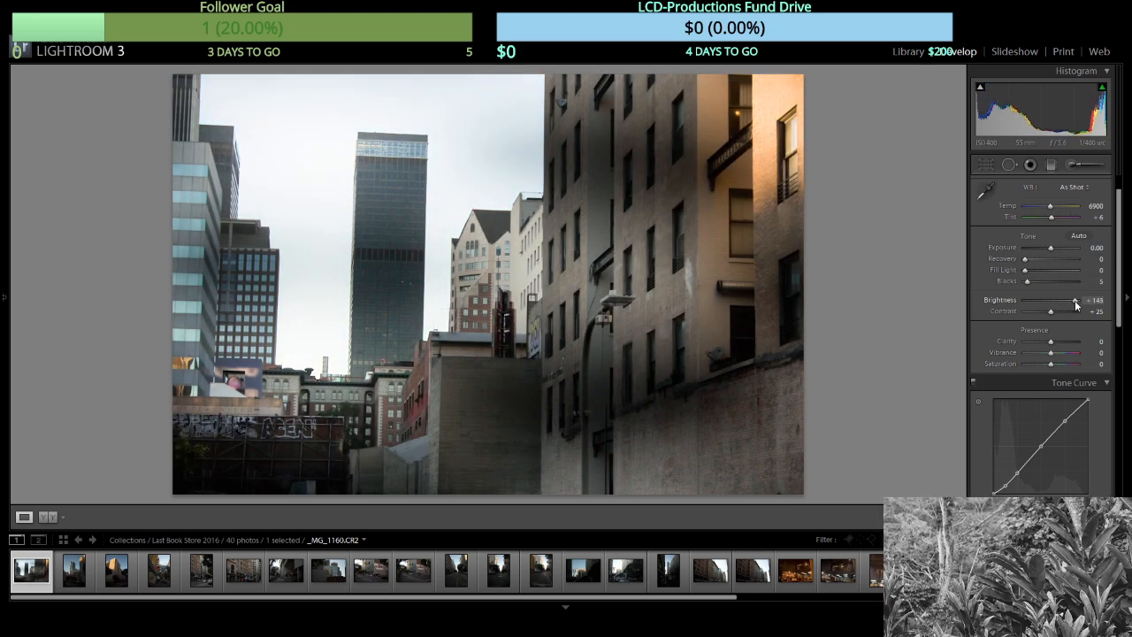
pyautogui.click(1044, 271)
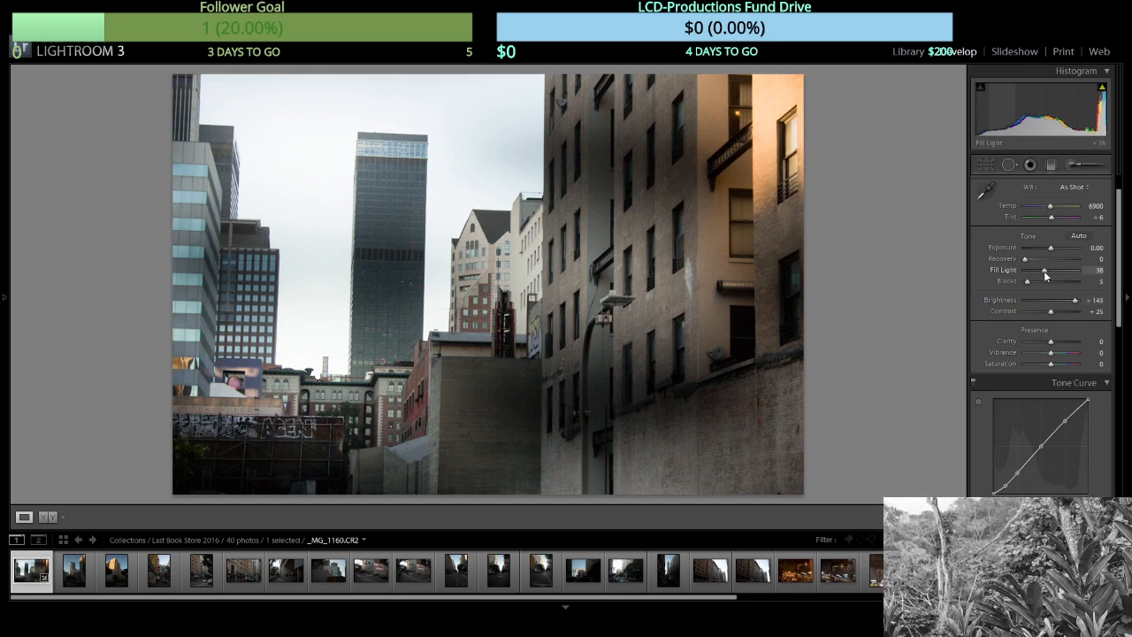
pyautogui.click(1042, 248)
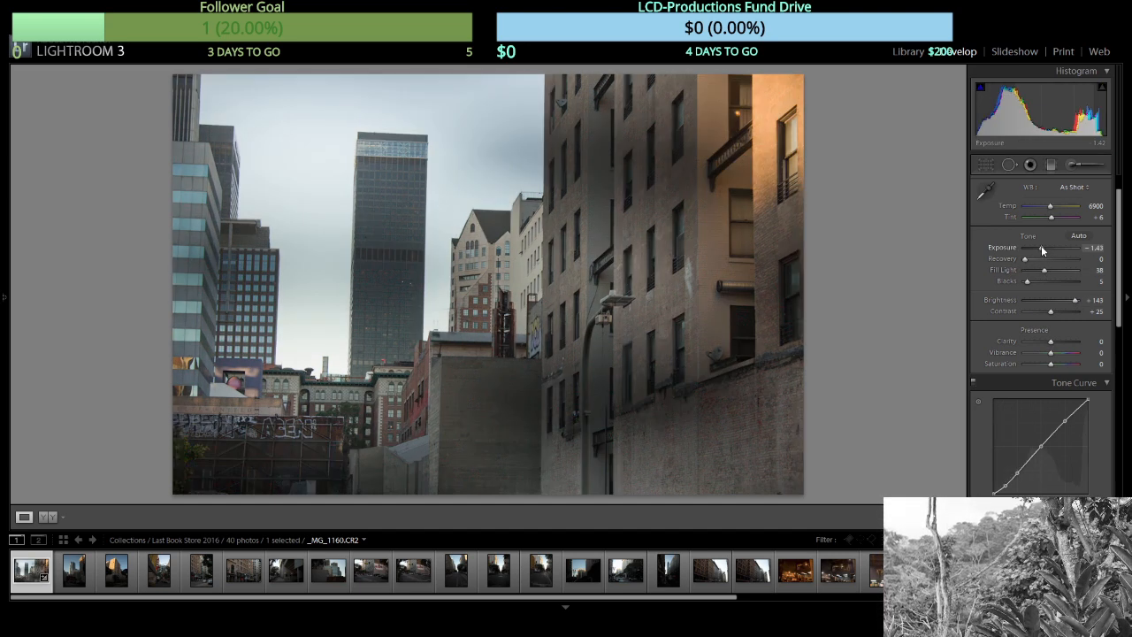
pyautogui.click(1047, 258)
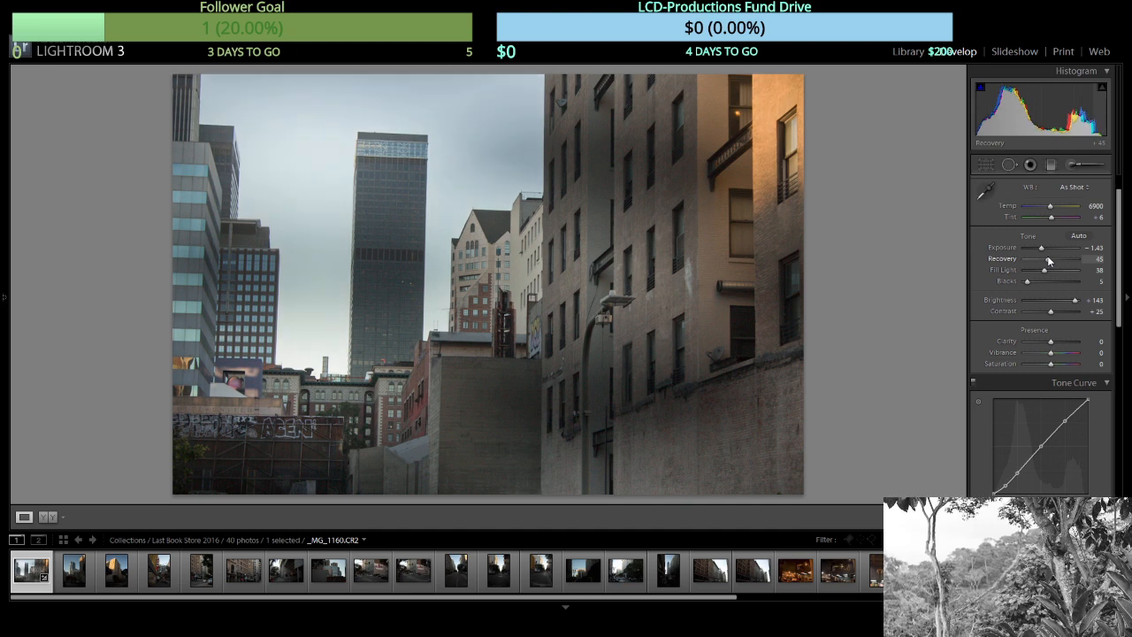
pyautogui.click(1037, 283)
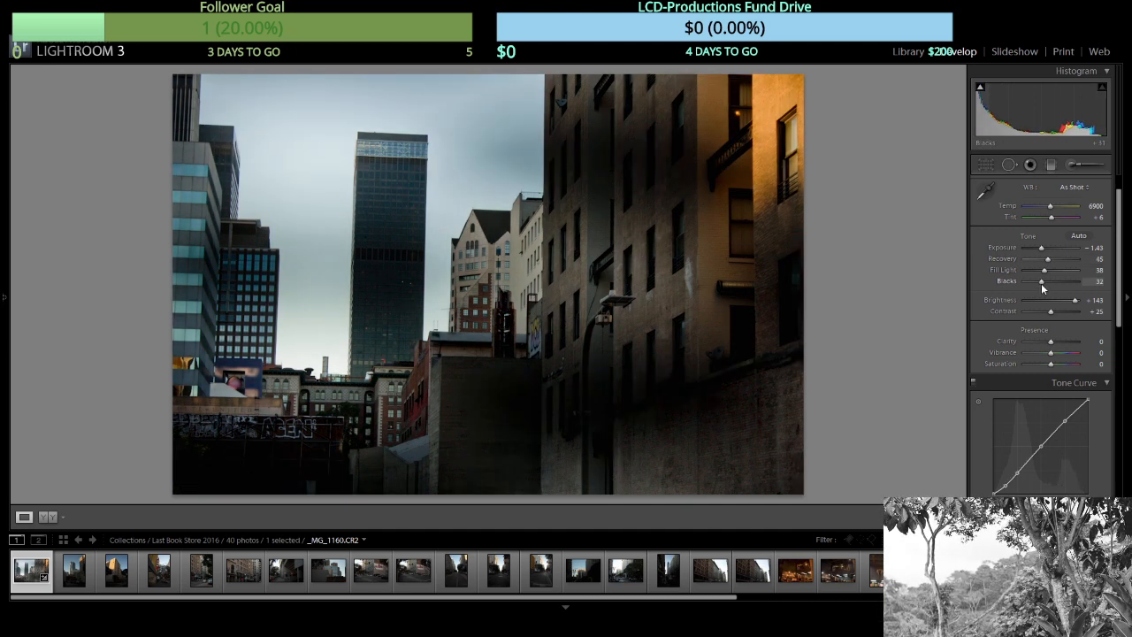
pyautogui.moveTo(1029, 280); pyautogui.dragTo(990, 281)
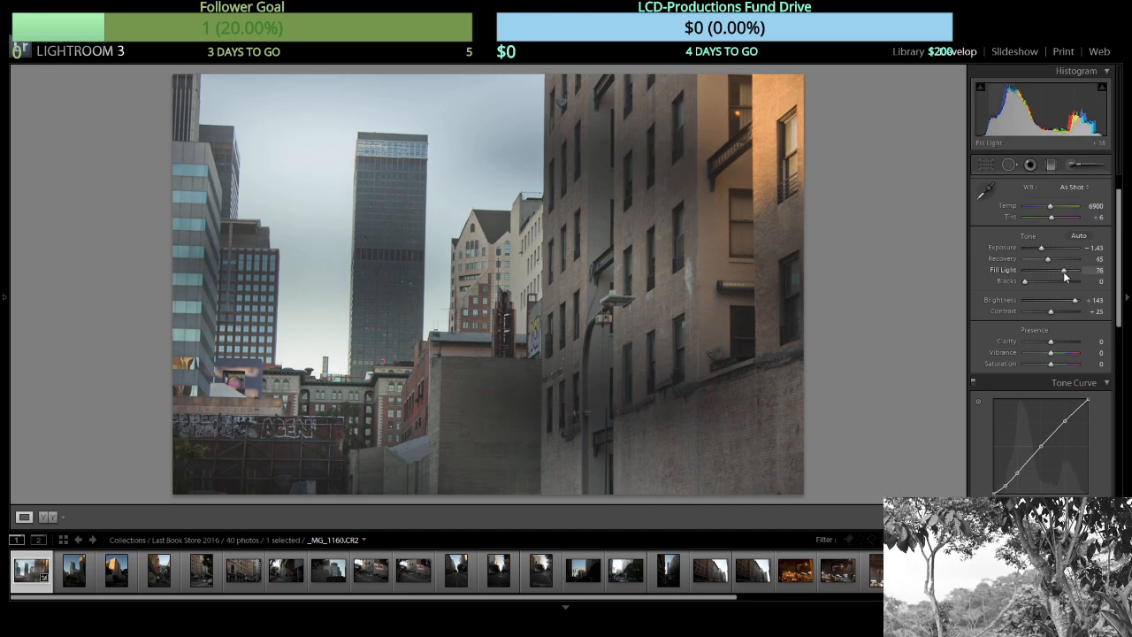
pyautogui.click(1064, 276)
pyautogui.click(1033, 282)
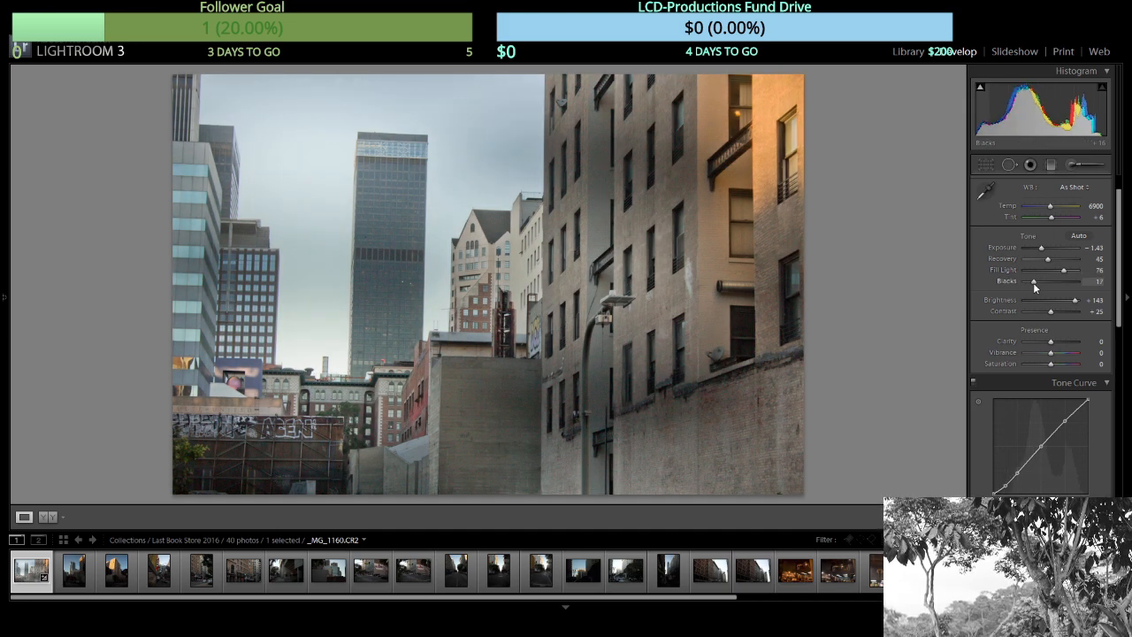
pyautogui.click(1035, 281)
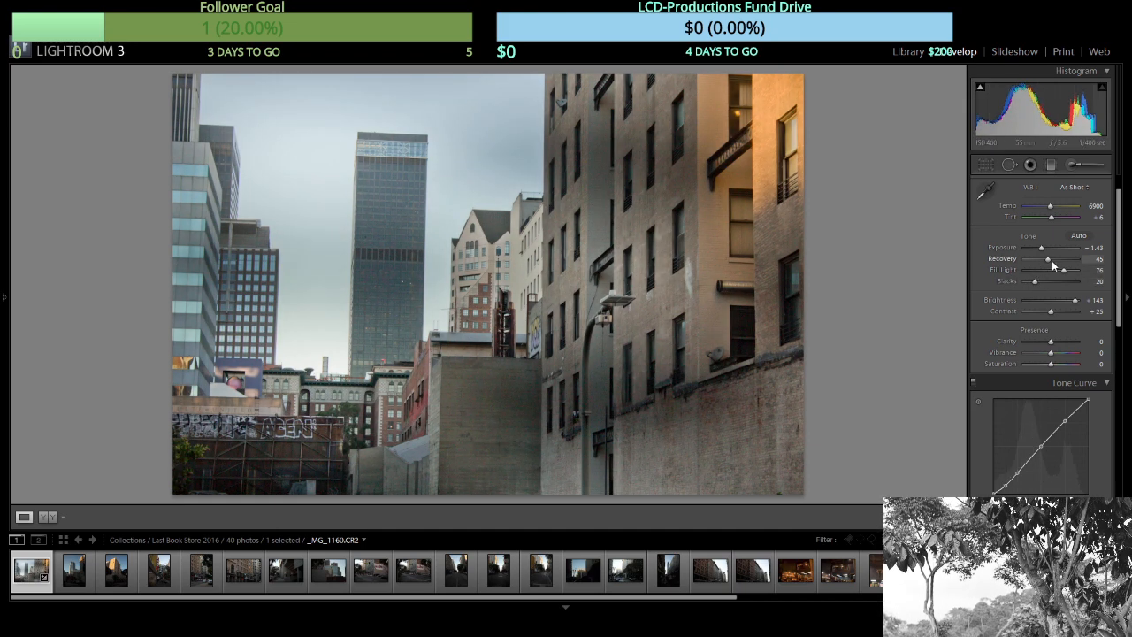
pyautogui.click(1058, 263)
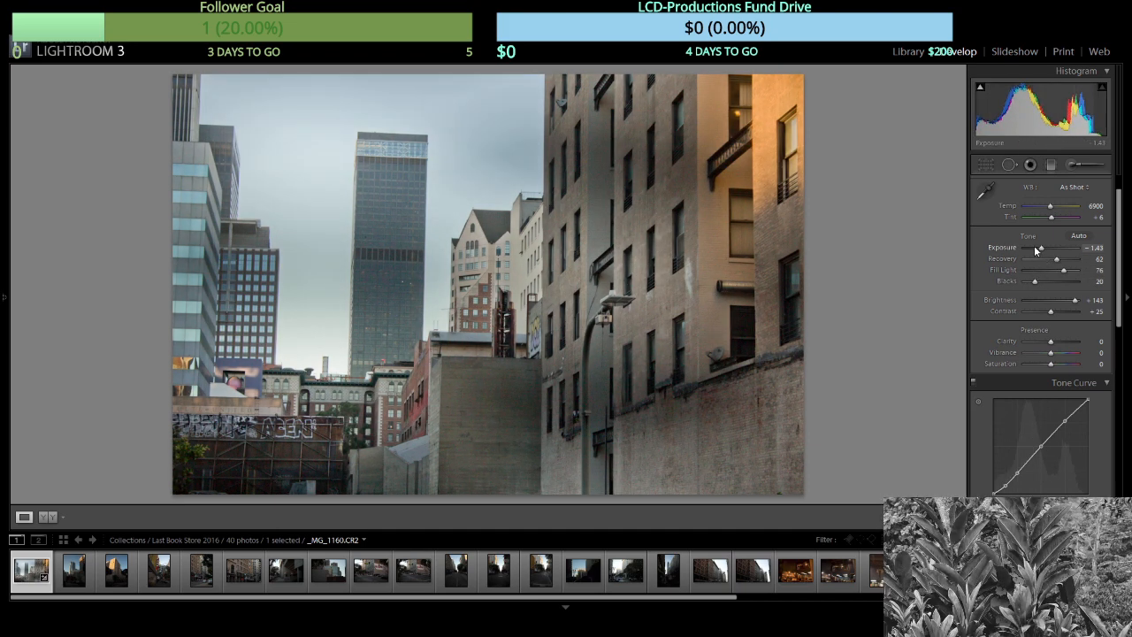
# Refine the photo's tone by setting Exposure to -1.06, Contrast to +57, Fill Light to 85 and Blacks to 16.
pyautogui.moveTo(1037, 251); pyautogui.dragTo(1044, 251)
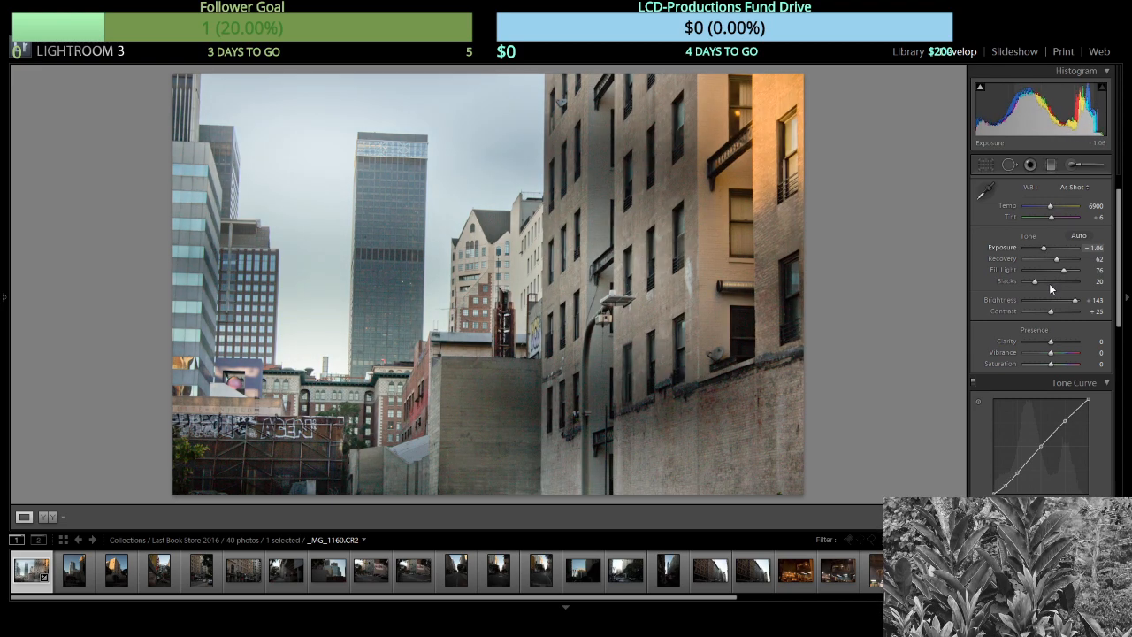
pyautogui.moveTo(1050, 310); pyautogui.dragTo(1063, 311)
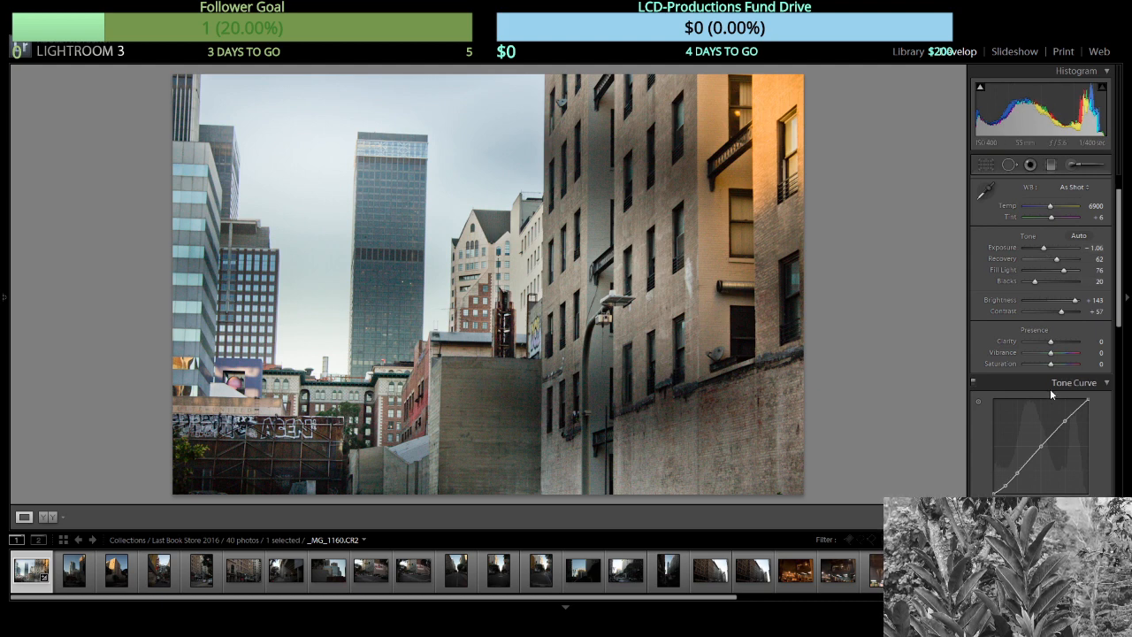
pyautogui.scroll(-1, 1072, 317)
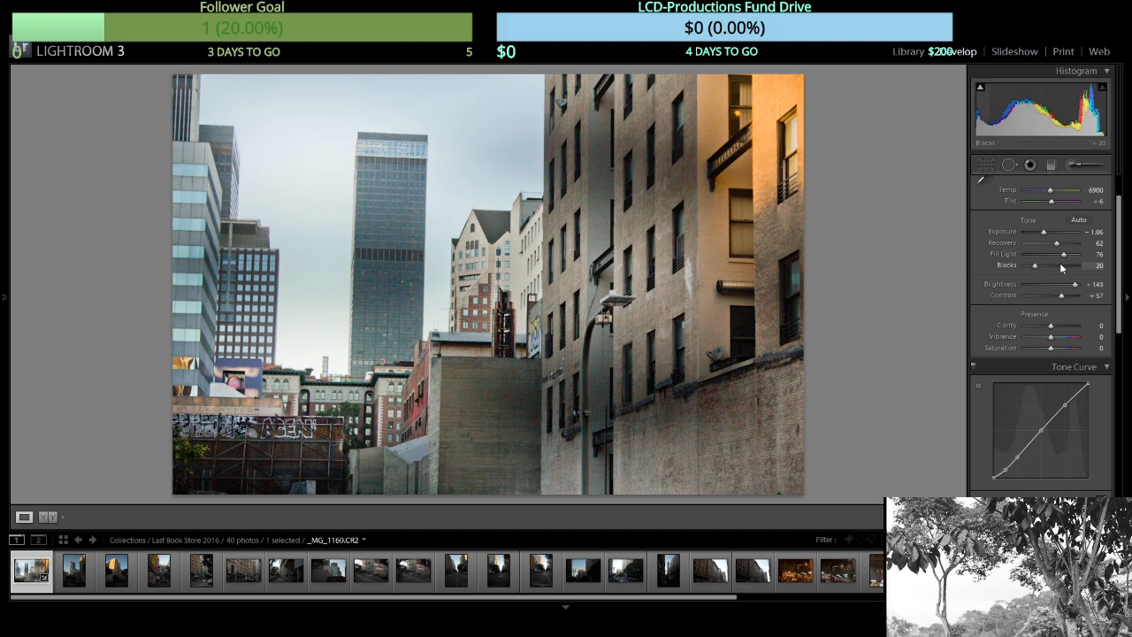
pyautogui.moveTo(1063, 255); pyautogui.dragTo(1032, 265)
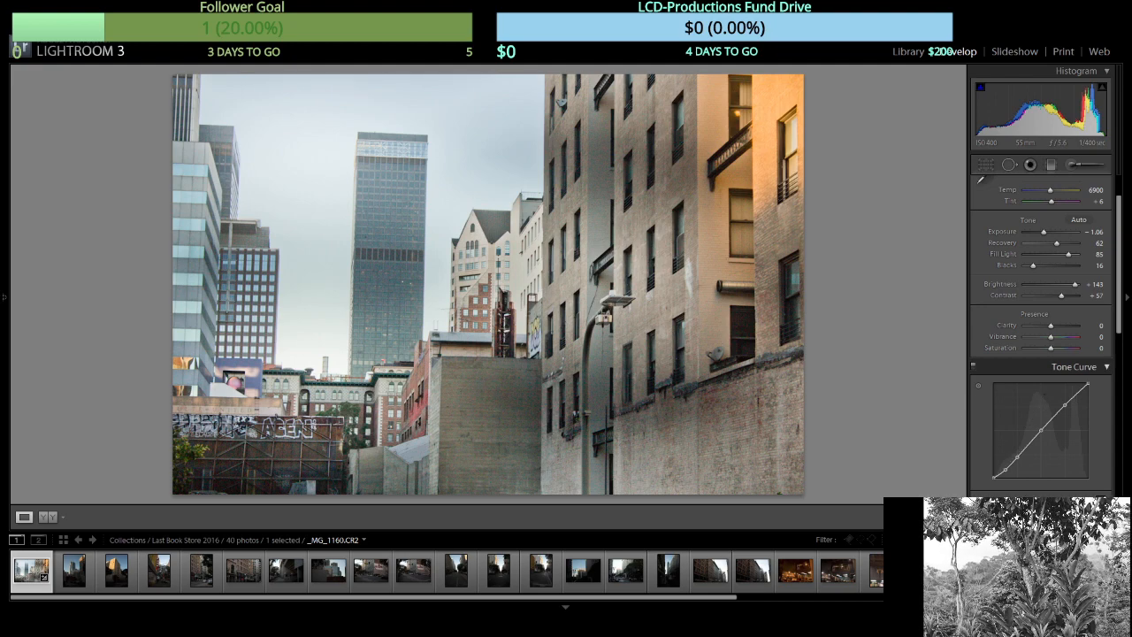
# Replace the Medium Contrast point curve with a straight one, raise its highlights and shift its black point inward to about 10 % input.
pyautogui.scroll(-1, 1039, 399)
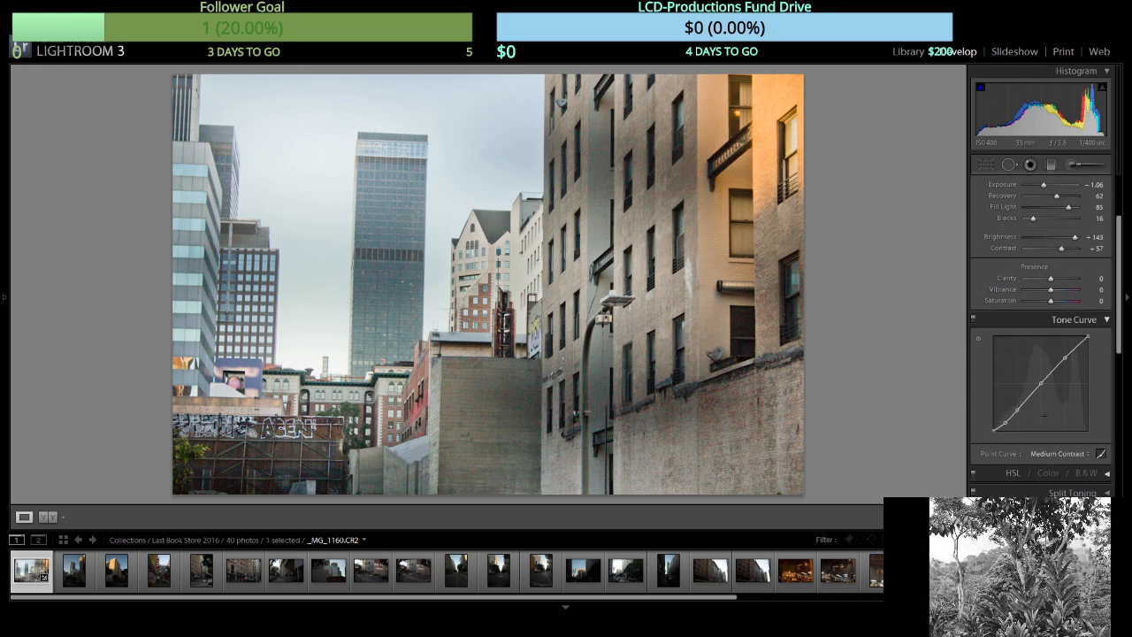
pyautogui.click(1058, 454)
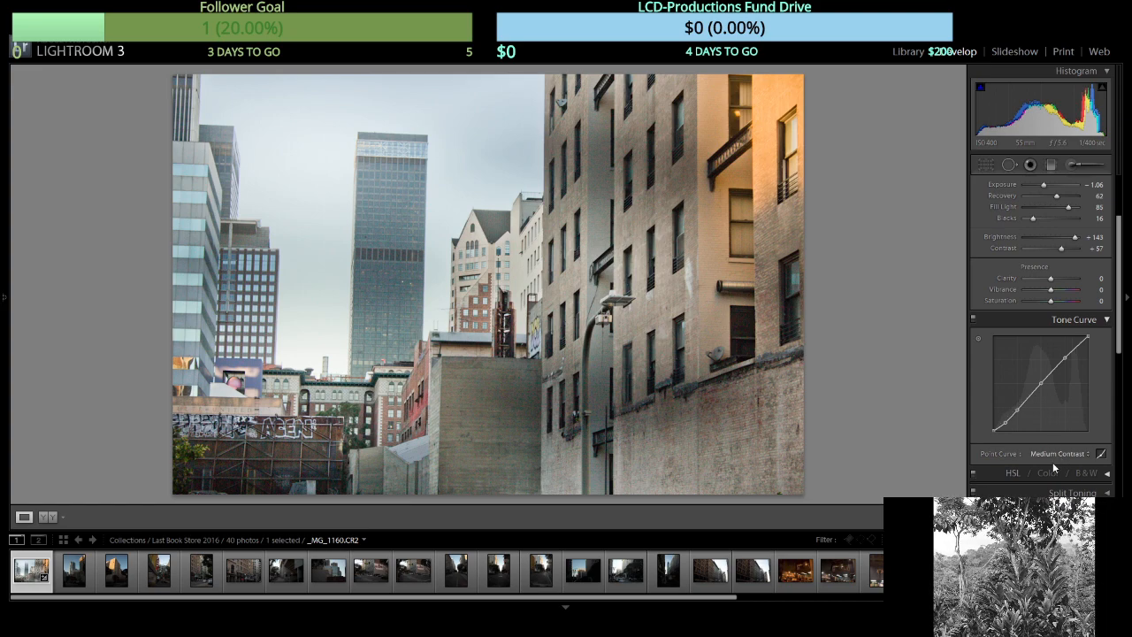
pyautogui.click(1051, 462)
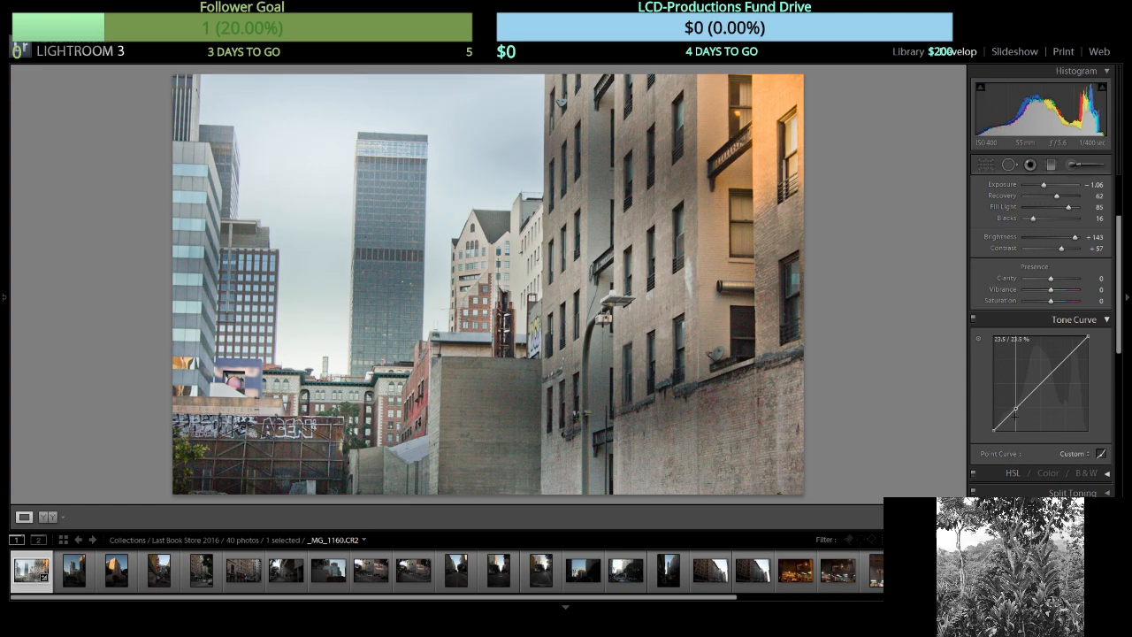
pyautogui.moveTo(1014, 410); pyautogui.dragTo(1068, 345)
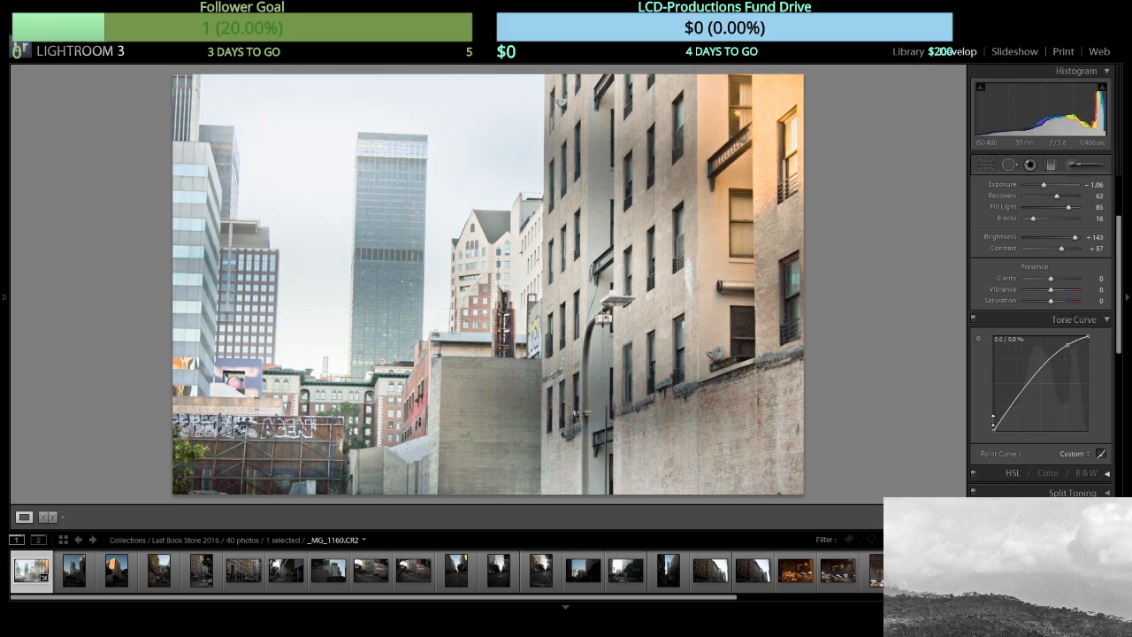
pyautogui.moveTo(994, 428); pyautogui.dragTo(1009, 438)
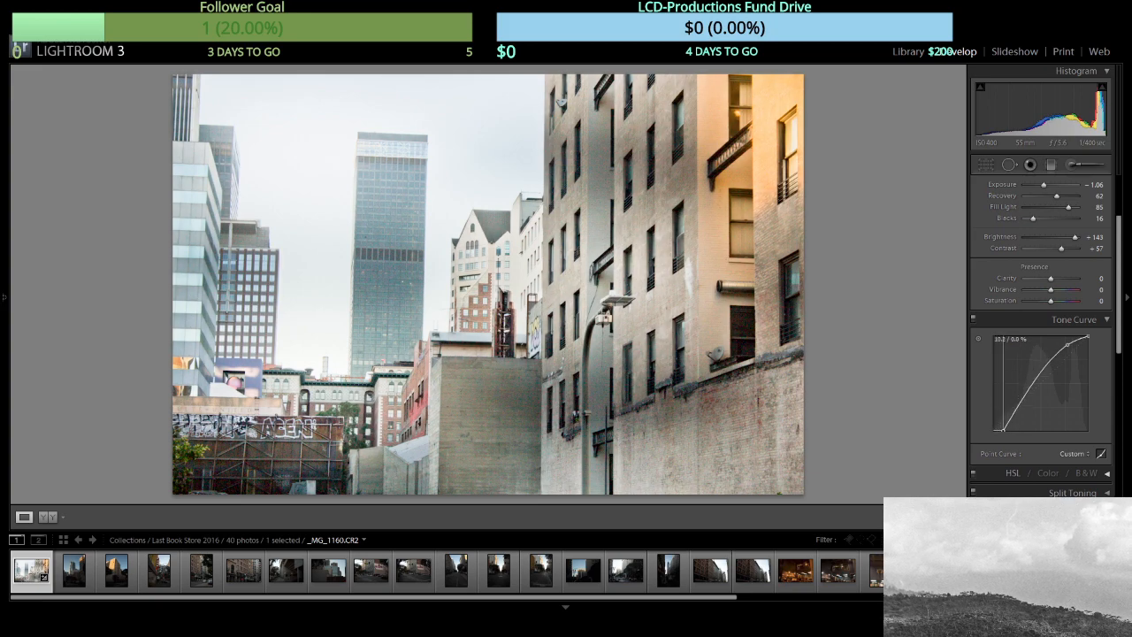
# Set Brightness to +150, Exposure to -1.61 and Blacks to 22 for the photo.
pyautogui.scroll(2, 1021, 423)
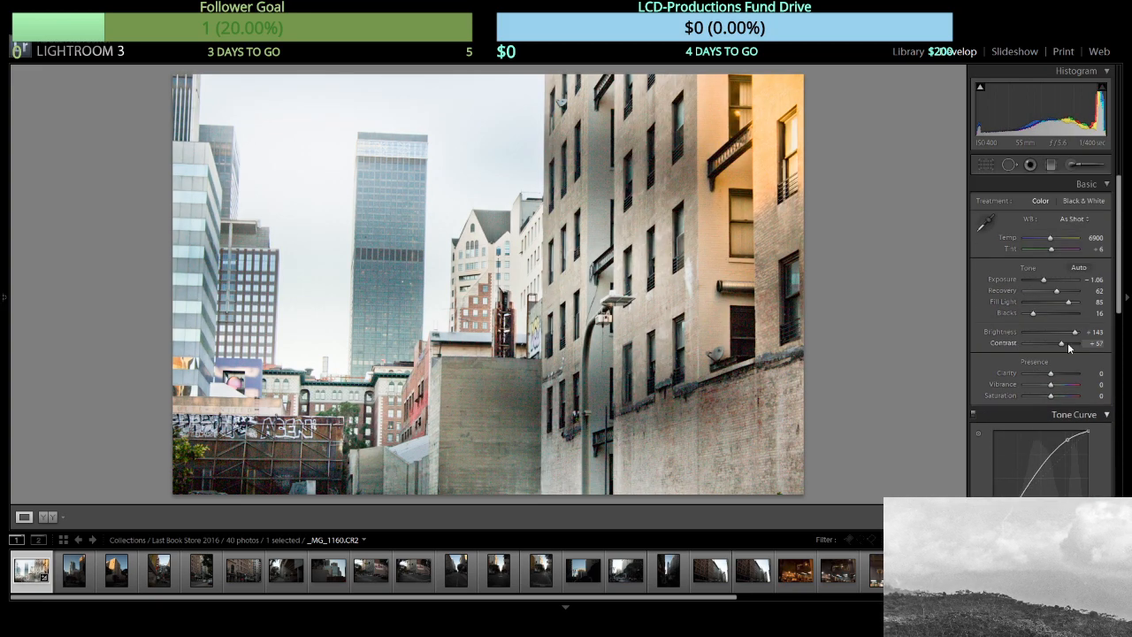
pyautogui.moveTo(1075, 332); pyautogui.dragTo(1077, 331)
pyautogui.moveTo(1043, 282)
pyautogui.mouseDown()
pyautogui.moveTo(1035, 310)
pyautogui.moveTo(1041, 283)
pyautogui.mouseUp()
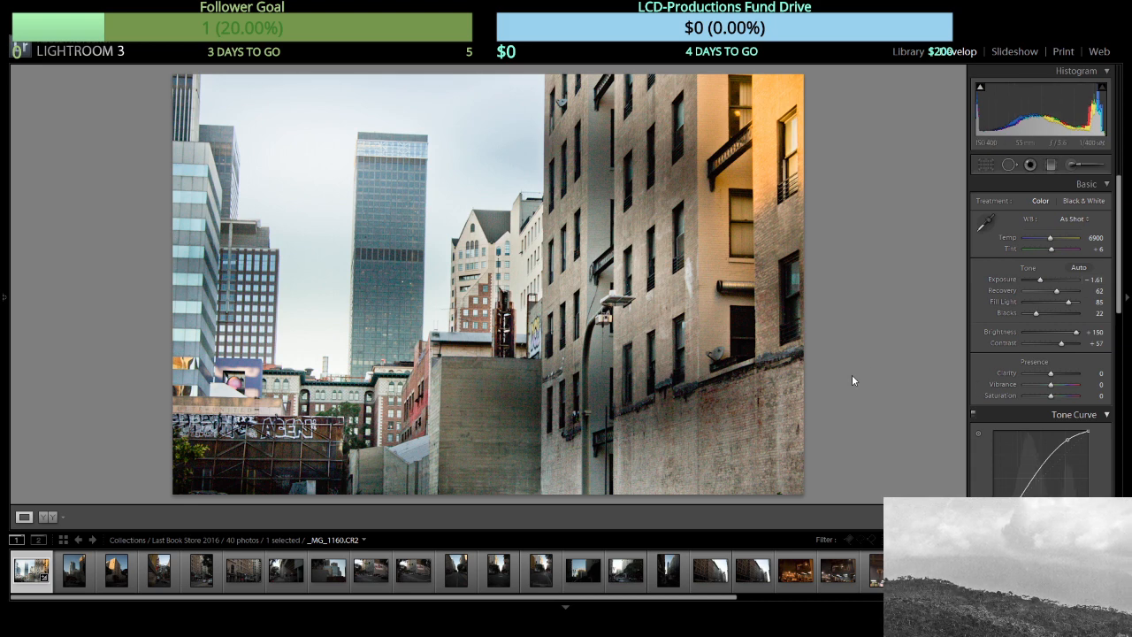
# Select all photos in the collection and sync the first photo's settings to them, and set the Exposure of _MG_1163.CR2 to -0.87.
pyautogui.hotkey('ctrl', 'a')
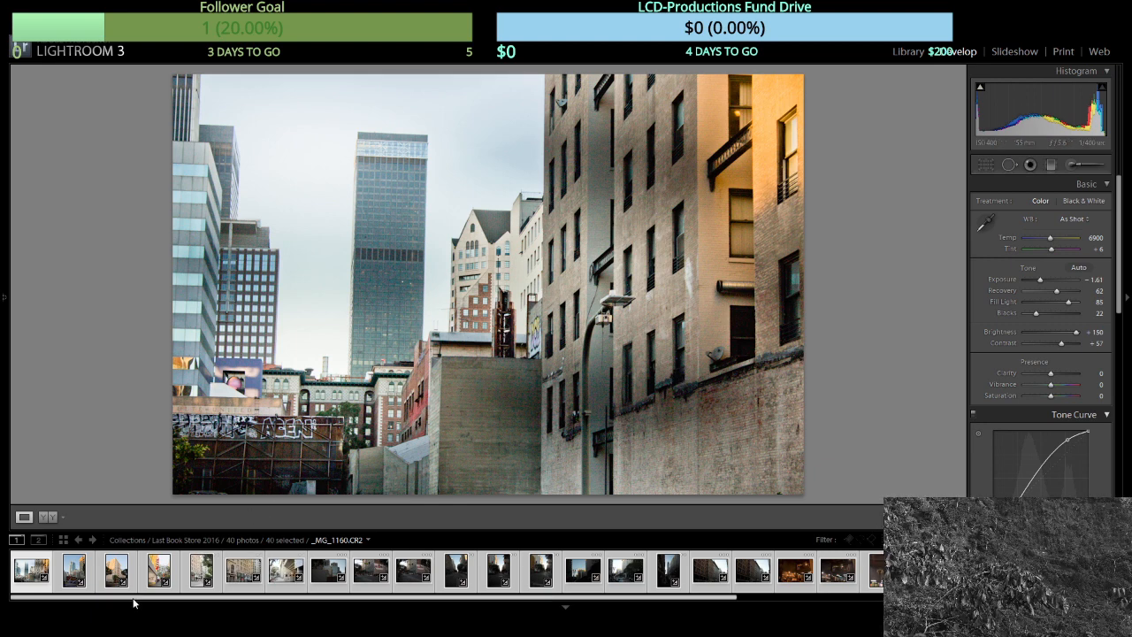
pyautogui.click(91, 577)
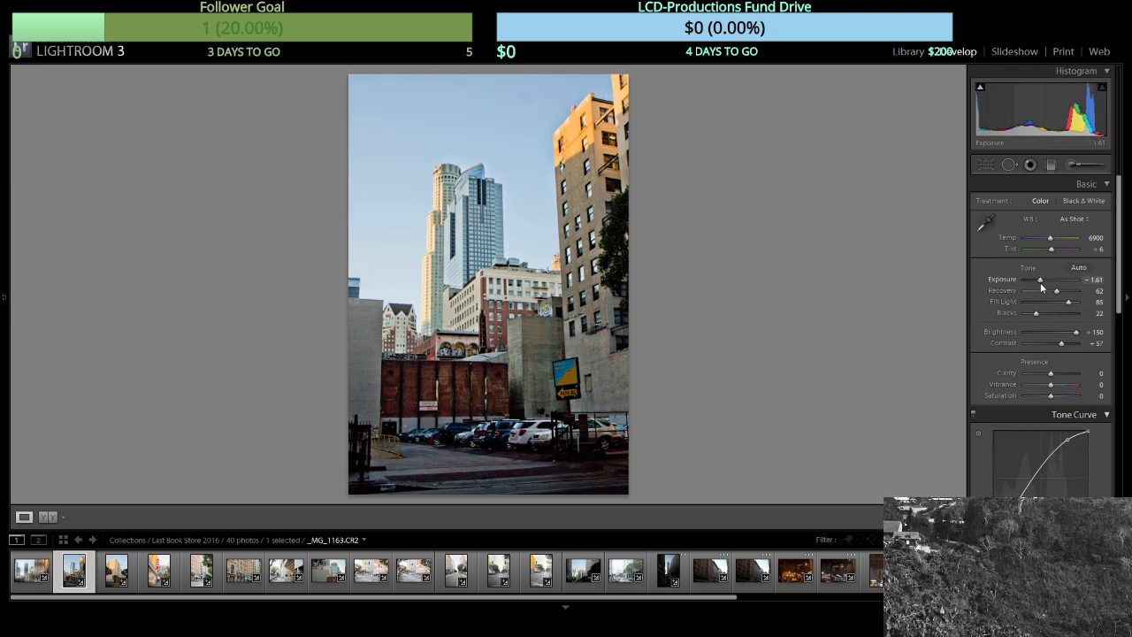
pyautogui.moveTo(1041, 283); pyautogui.dragTo(1045, 281)
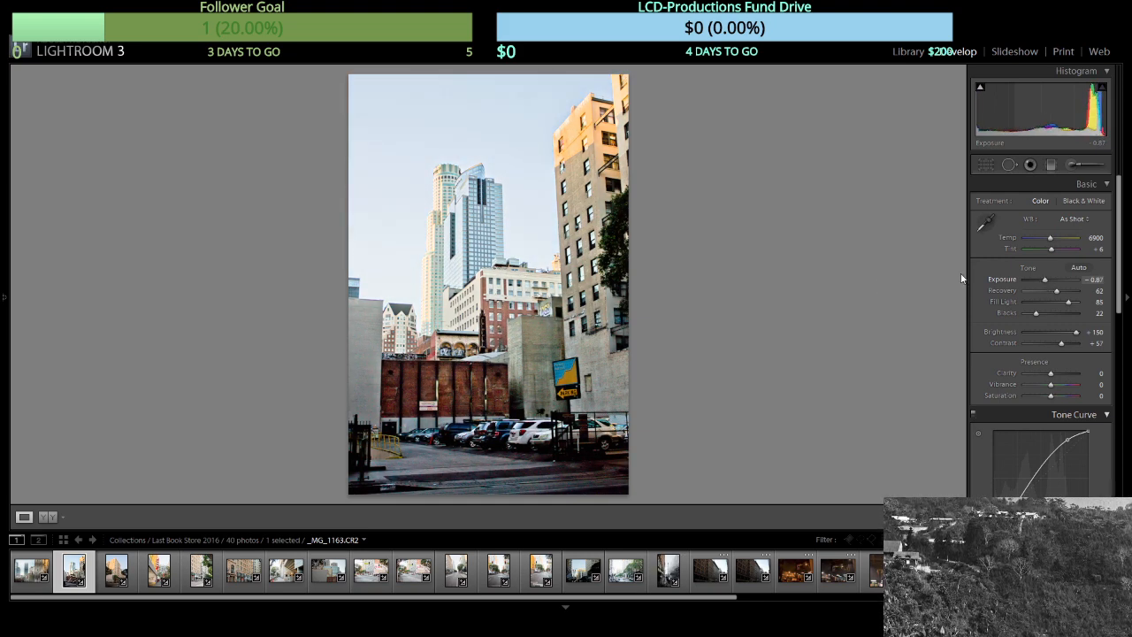
# Give _MG_1166.CR2 Exposure of about -1.7, Fill Light 92 and Blacks 8, and set the Exposure of _MG_1167.CR2 to -1.98.
pyautogui.press('Right')
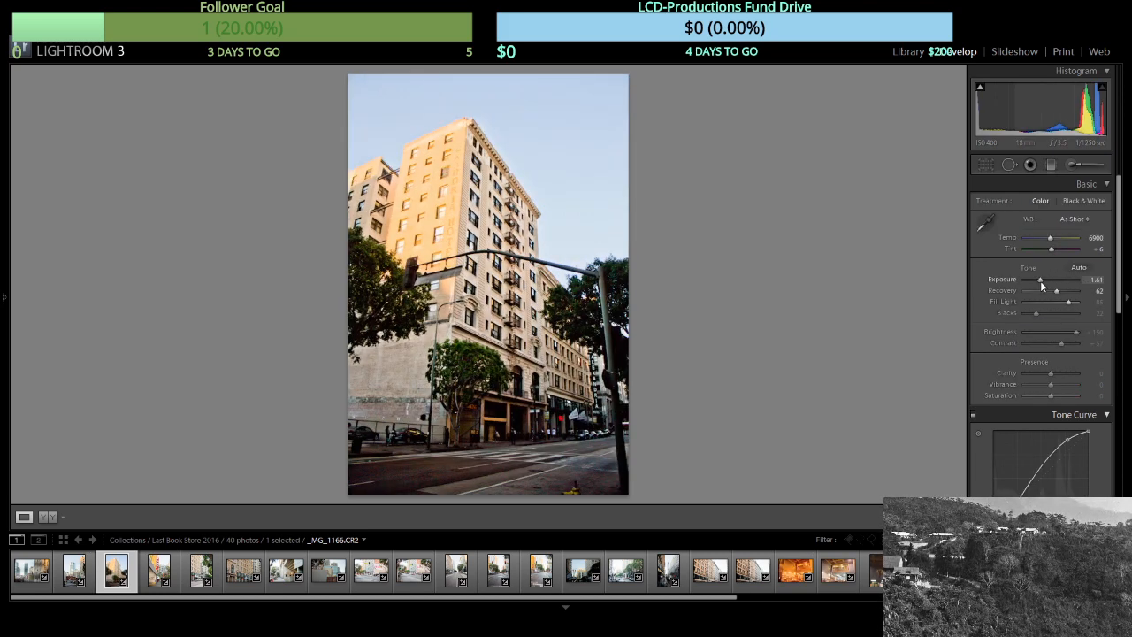
pyautogui.moveTo(1040, 281)
pyautogui.mouseDown()
pyautogui.moveTo(1041, 313)
pyautogui.moveTo(1029, 314)
pyautogui.moveTo(1075, 303)
pyautogui.moveTo(1040, 281)
pyautogui.mouseUp()
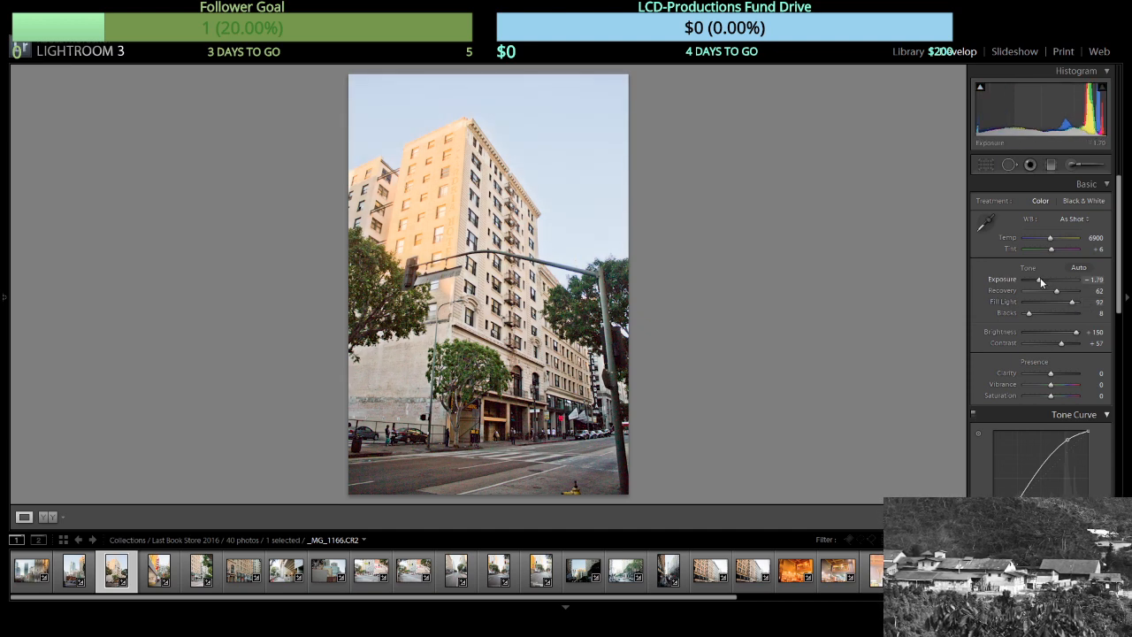
pyautogui.press('Right')
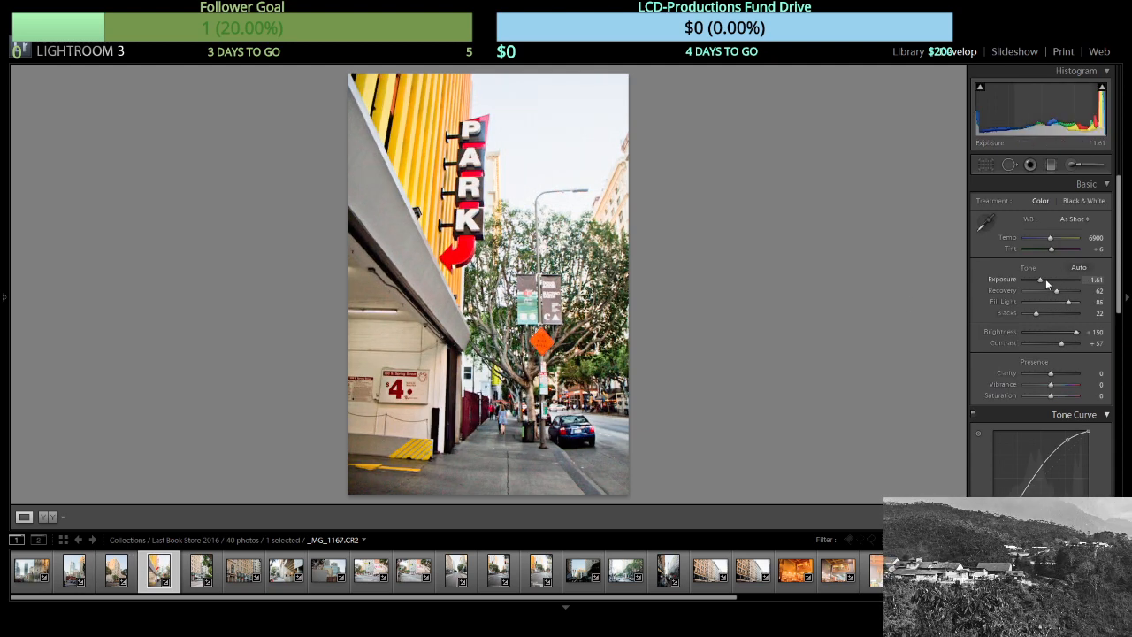
pyautogui.moveTo(1042, 281); pyautogui.dragTo(1037, 282)
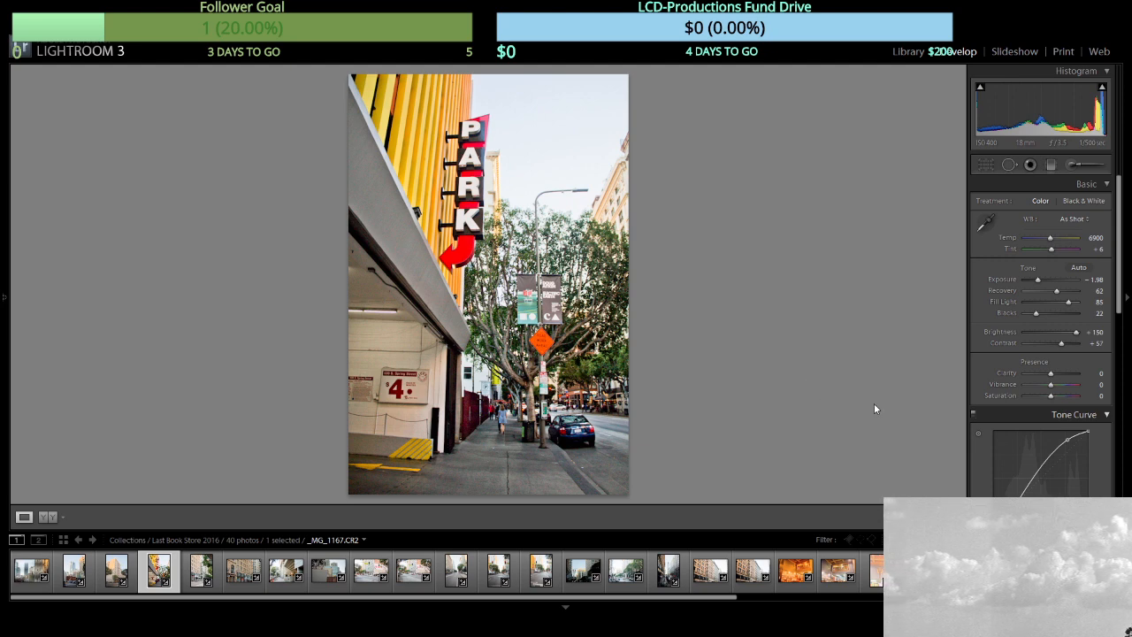
# Set the Exposure of _MG_1170.CR2 to -2.62 and that of _MG_1171.CR2 to -0.97.
pyautogui.press('Right')
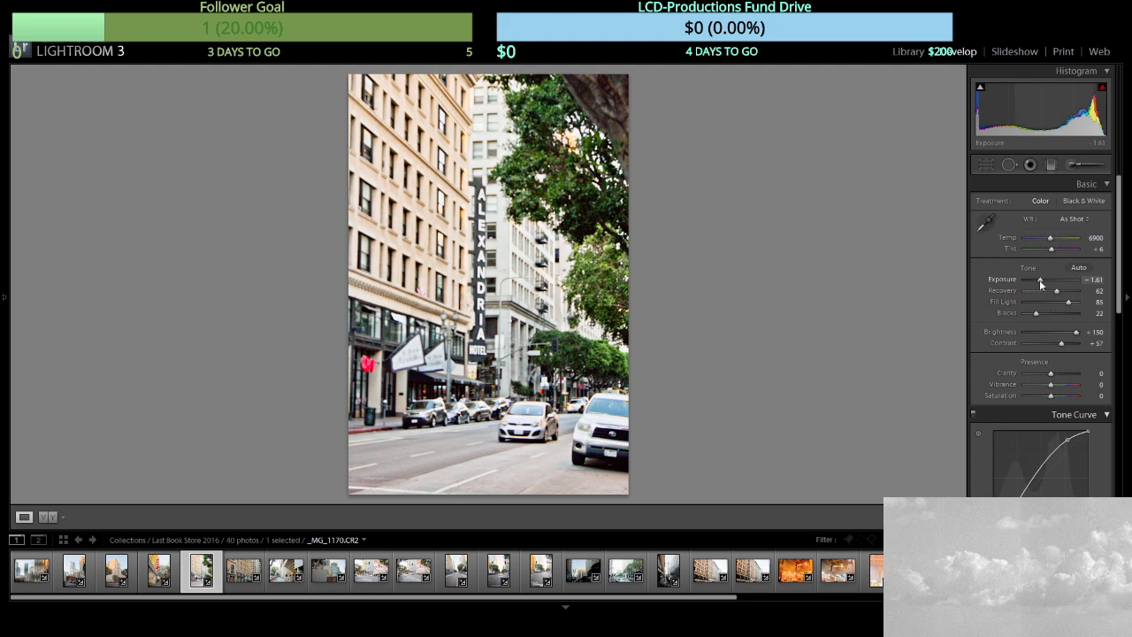
pyautogui.moveTo(1041, 283); pyautogui.dragTo(1034, 283)
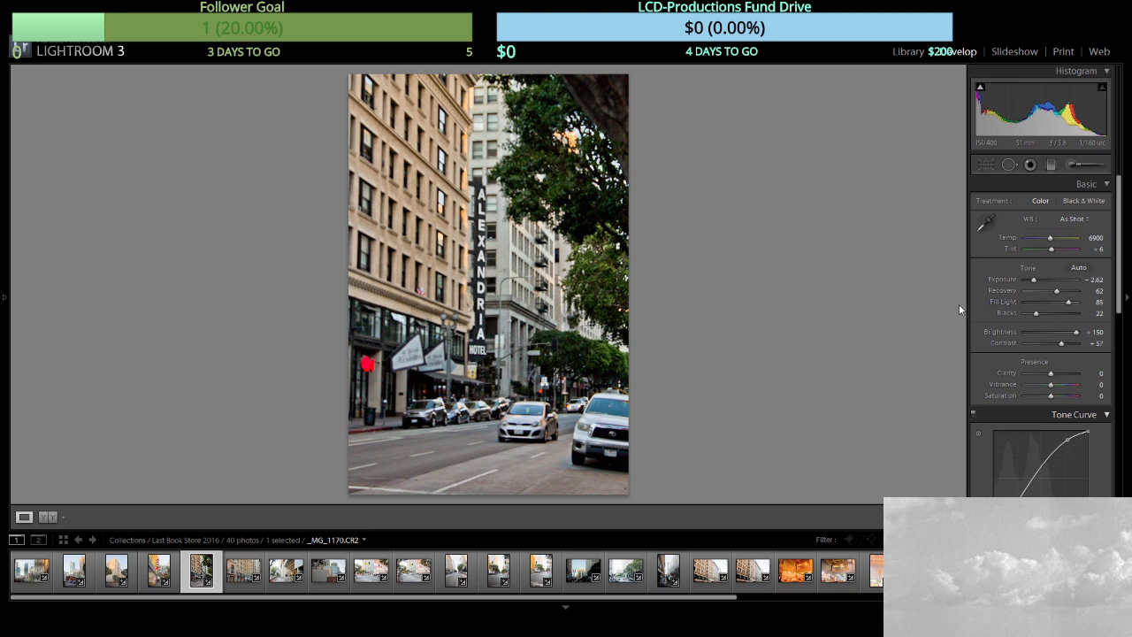
pyautogui.press('Right')
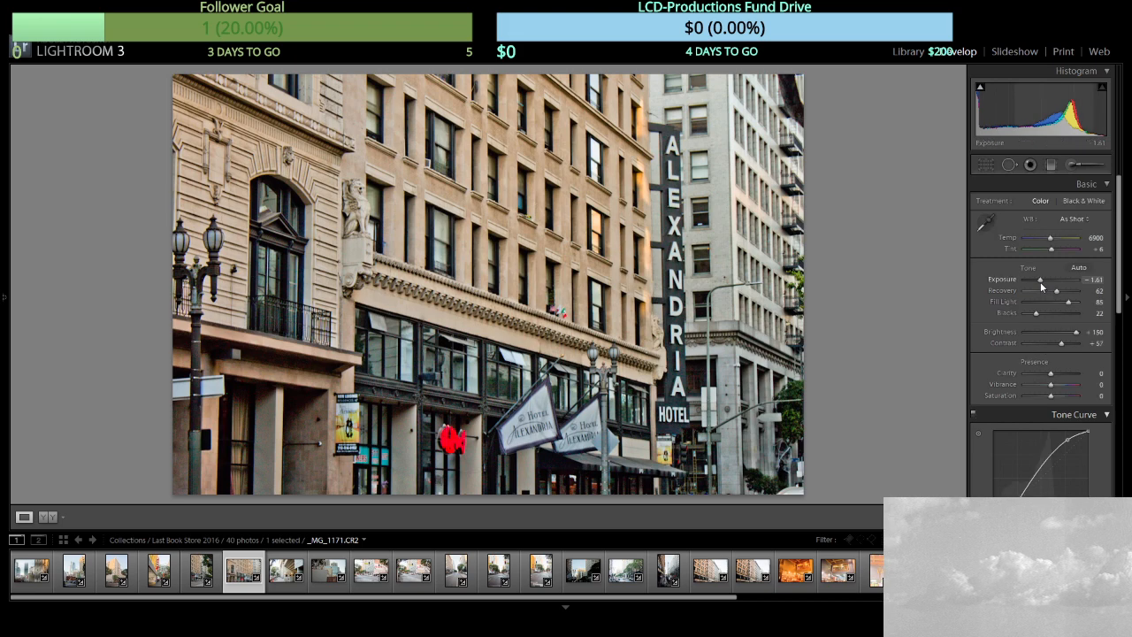
pyautogui.moveTo(1041, 281); pyautogui.dragTo(1046, 283)
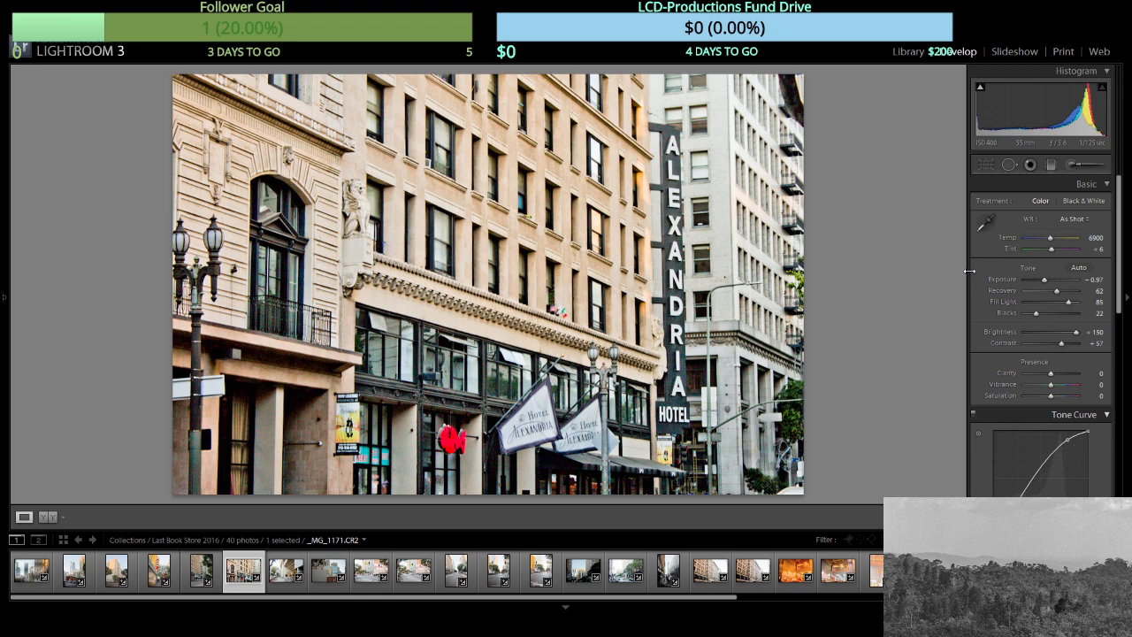
# Set the Exposure of _MG_1173.CR2 to -1.06 and that of _MG_1176.CR2 to -1.33.
pyautogui.press('Right')
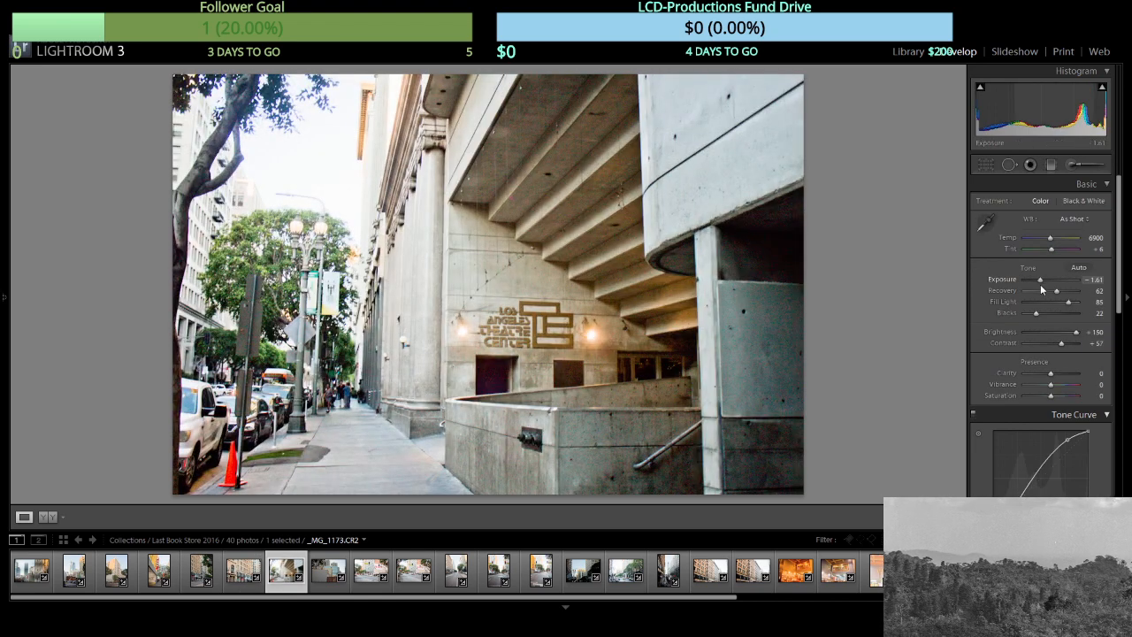
pyautogui.moveTo(1043, 287); pyautogui.dragTo(1047, 285)
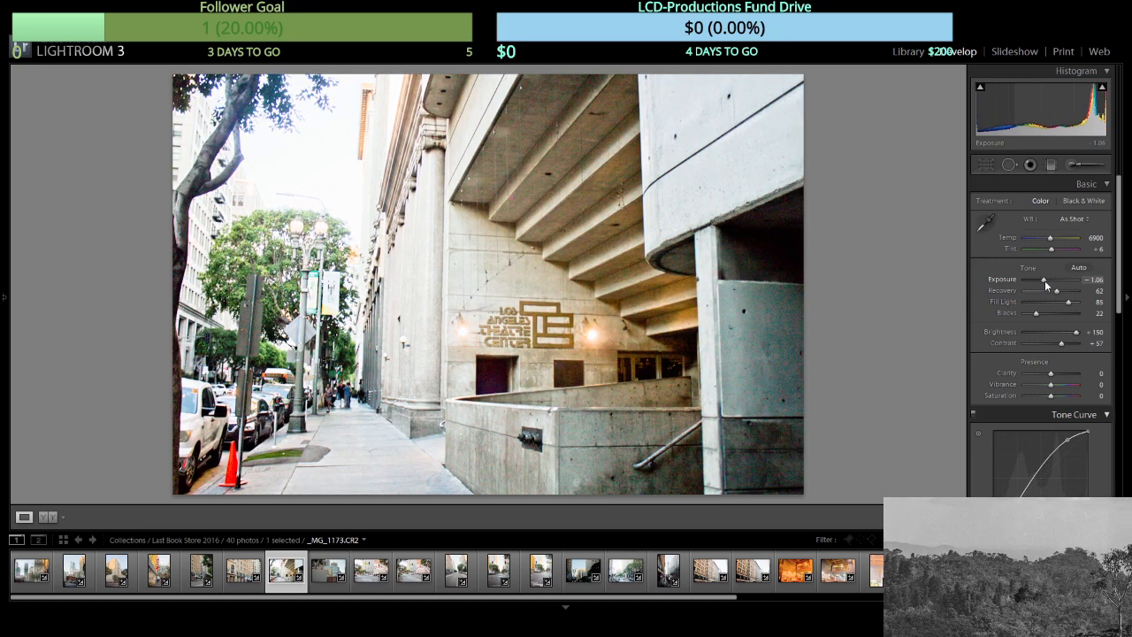
pyautogui.press('Right')
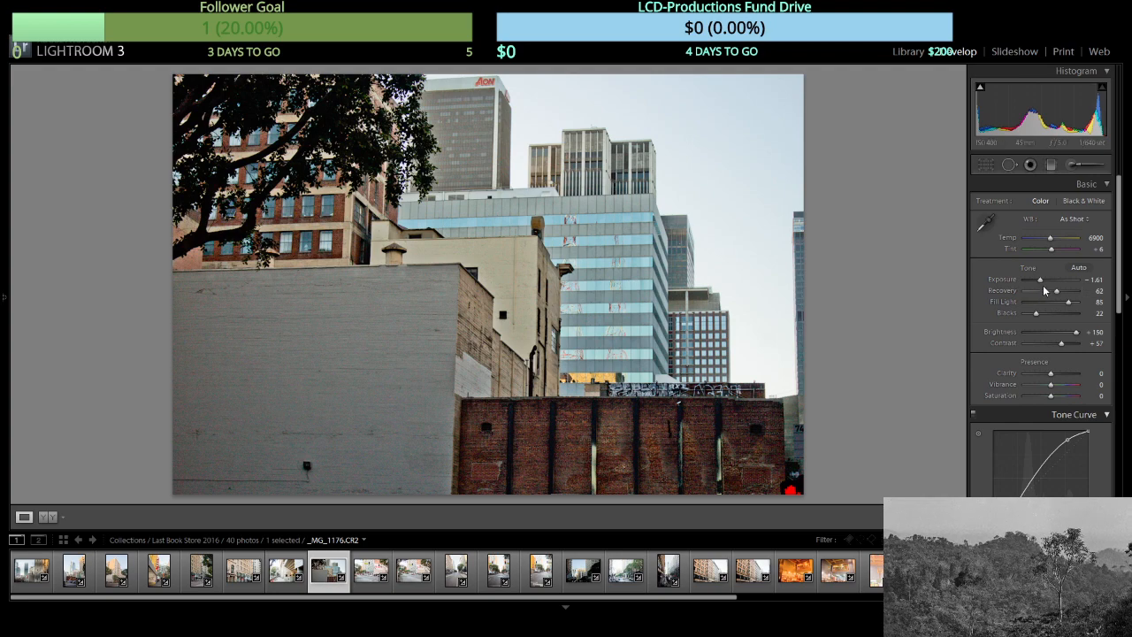
pyautogui.moveTo(1042, 284); pyautogui.dragTo(1042, 285)
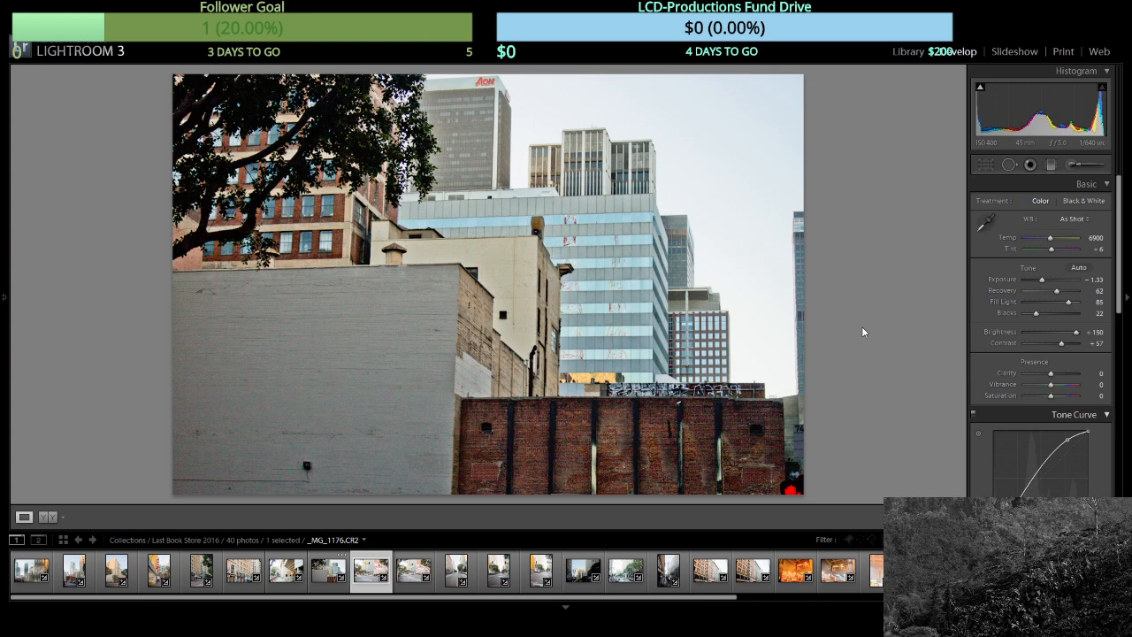
# Set the Exposure of _MG_1179.CR2 to -2.07 and that of _MG_1180.CR2 to -2.16.
pyautogui.press('Right')
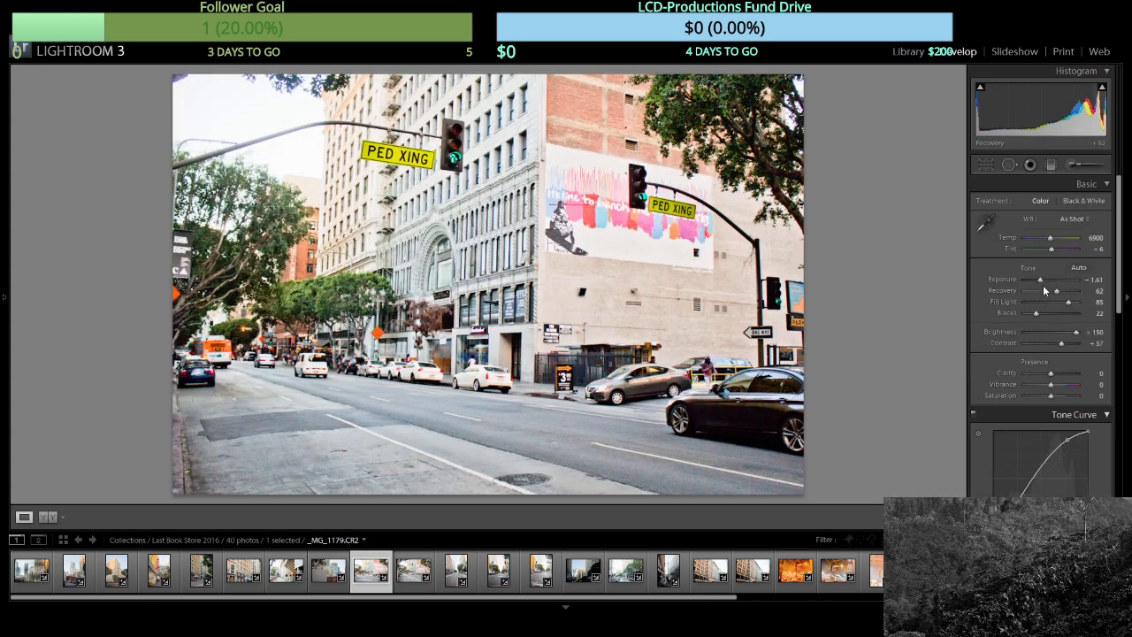
pyautogui.moveTo(1043, 283); pyautogui.dragTo(1040, 288)
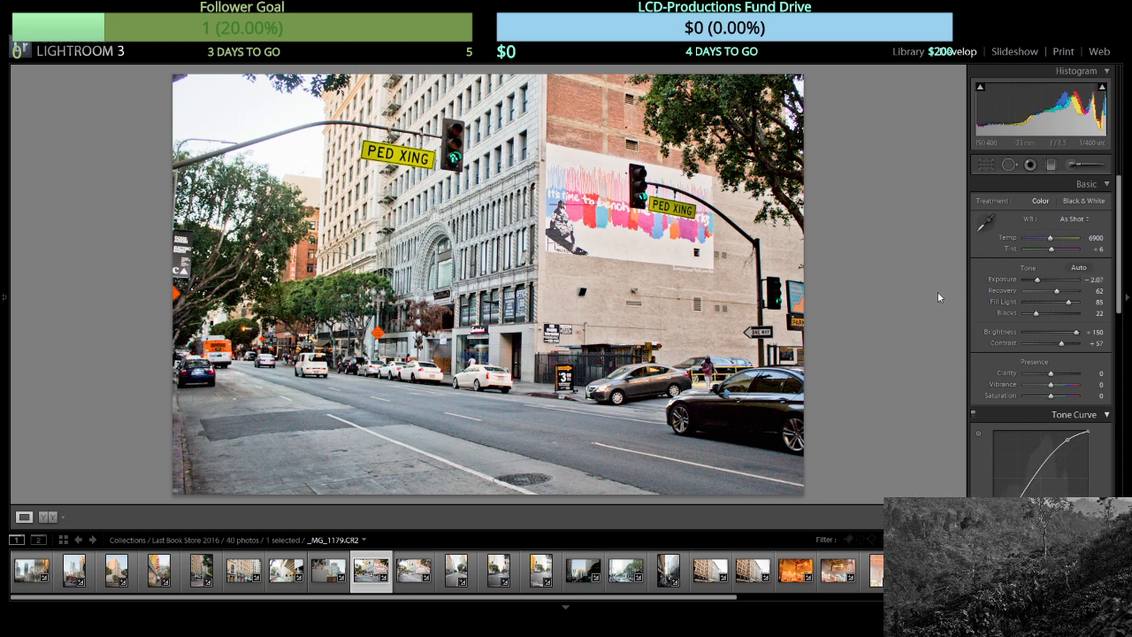
pyautogui.press('Right')
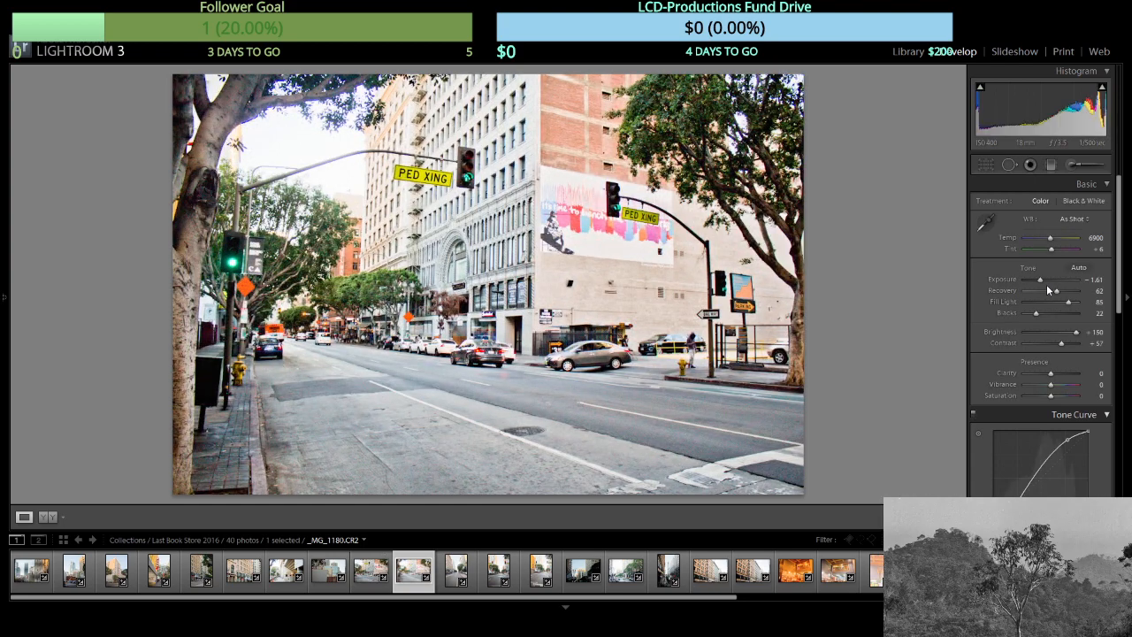
pyautogui.moveTo(1042, 280); pyautogui.dragTo(1040, 288)
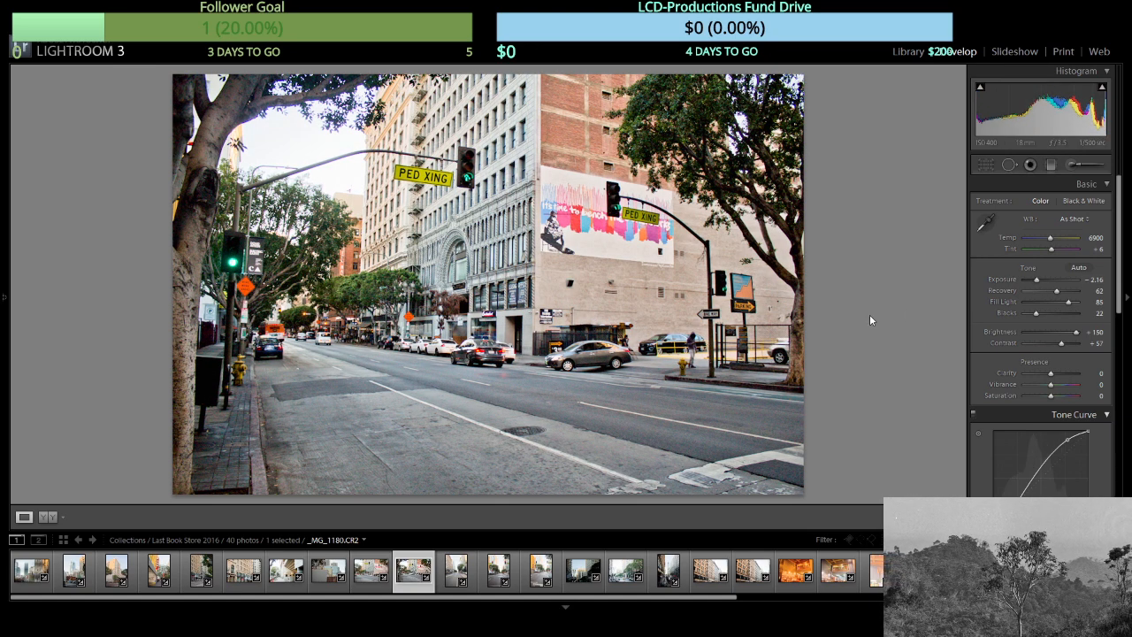
# Set the Exposure of _MG_1183.CR2 to -1.33 and that of _MG_1185.CR2 to -1.06.
pyautogui.press('Right')
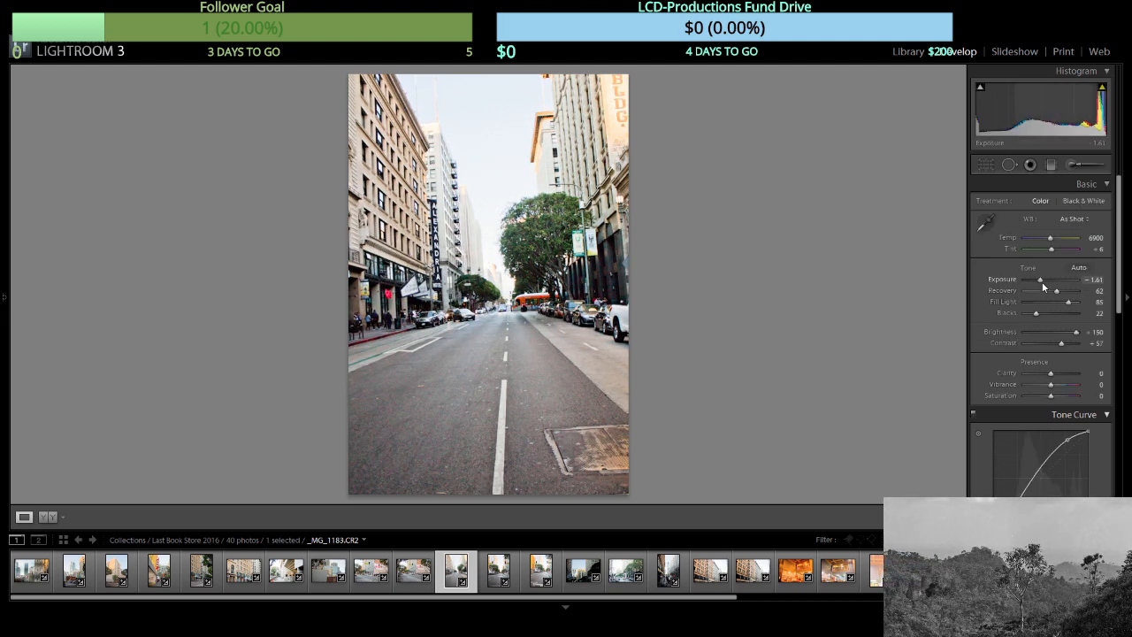
pyautogui.moveTo(1044, 283); pyautogui.dragTo(1042, 283)
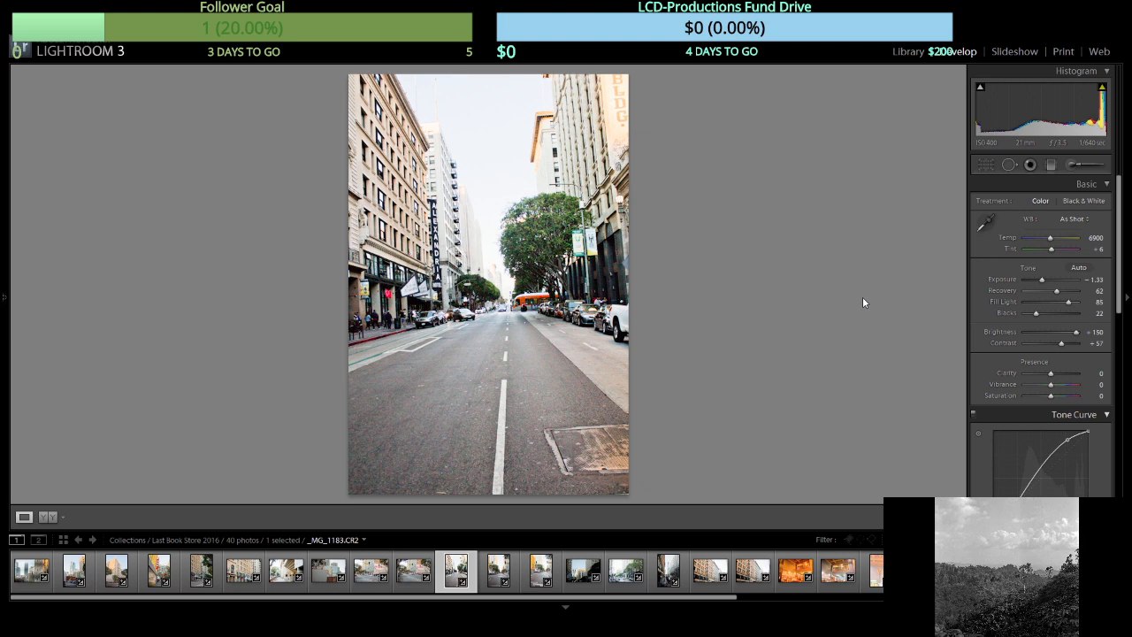
pyautogui.press('Right')
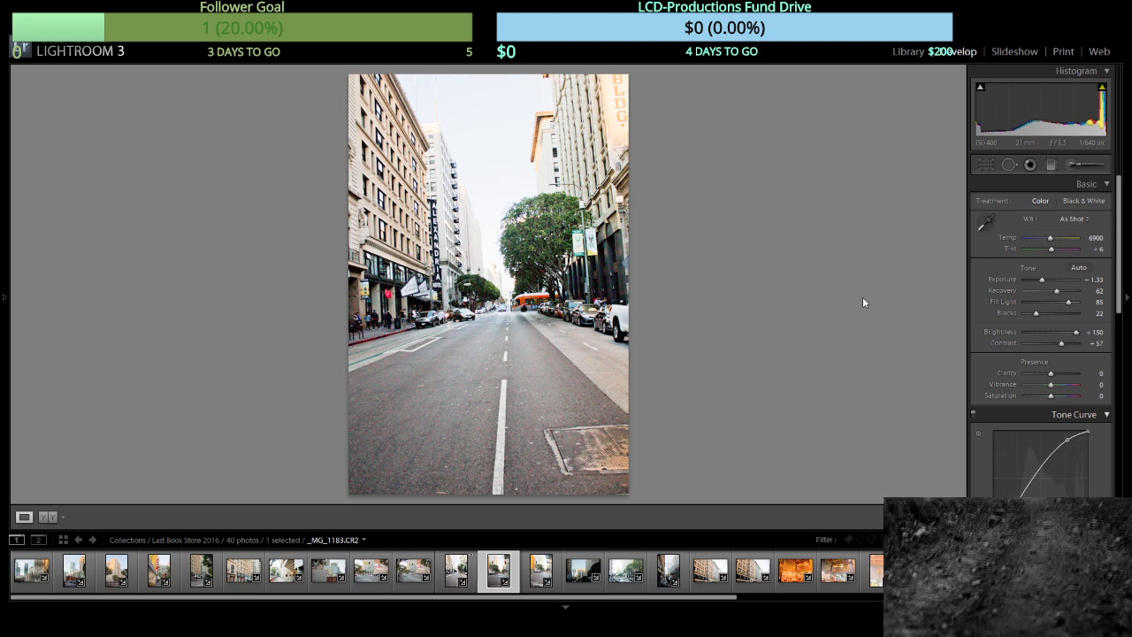
pyautogui.click(1047, 281)
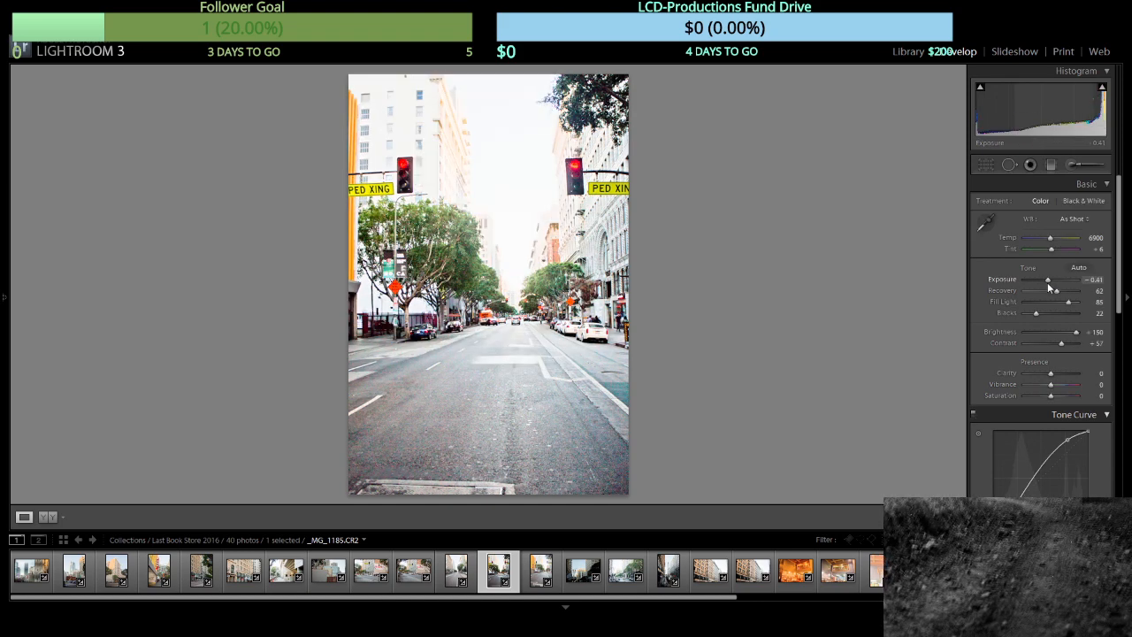
pyautogui.moveTo(1046, 283); pyautogui.dragTo(1044, 284)
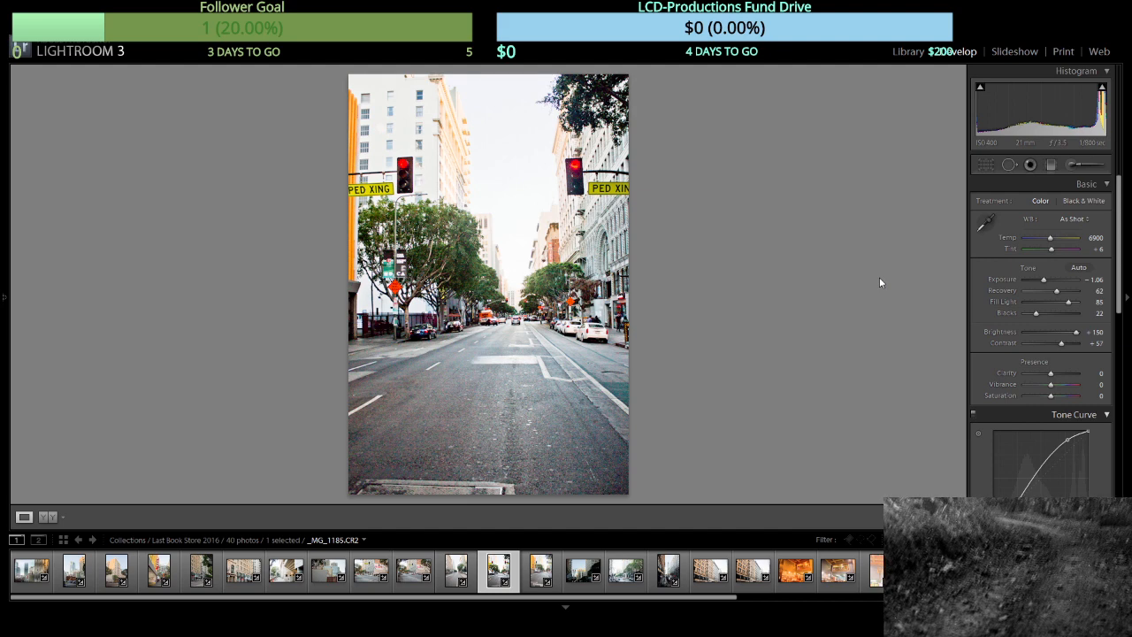
# Set the Exposure of _MG_1187.CR2 to -1.61 and that of _MG_1188.CR2 to -1.24.
pyautogui.press('Right')
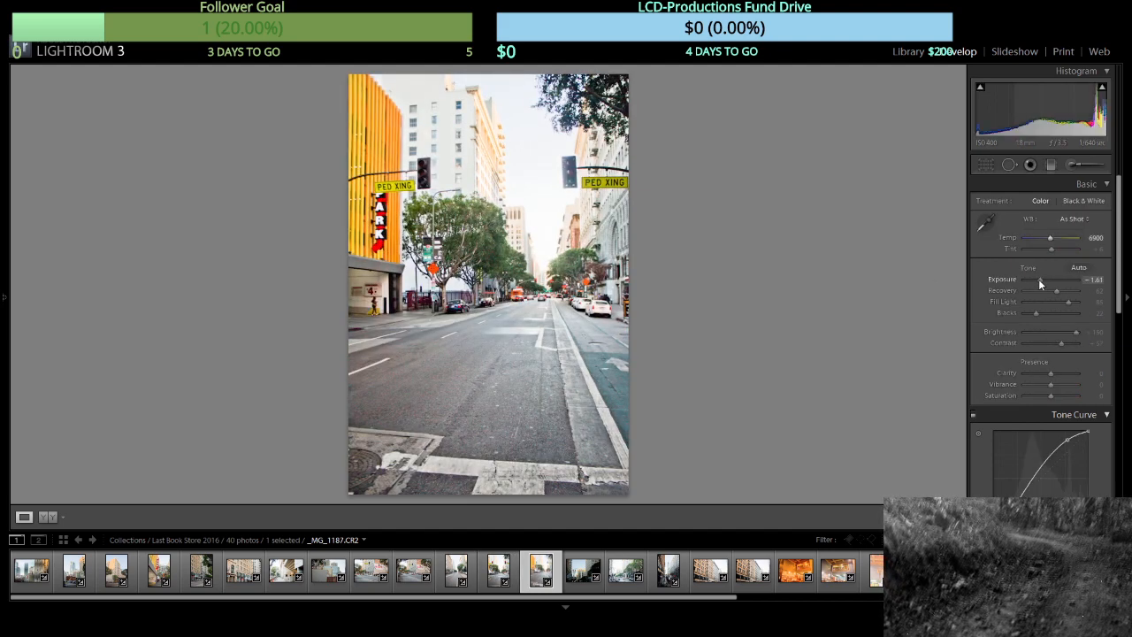
pyautogui.click(1041, 285)
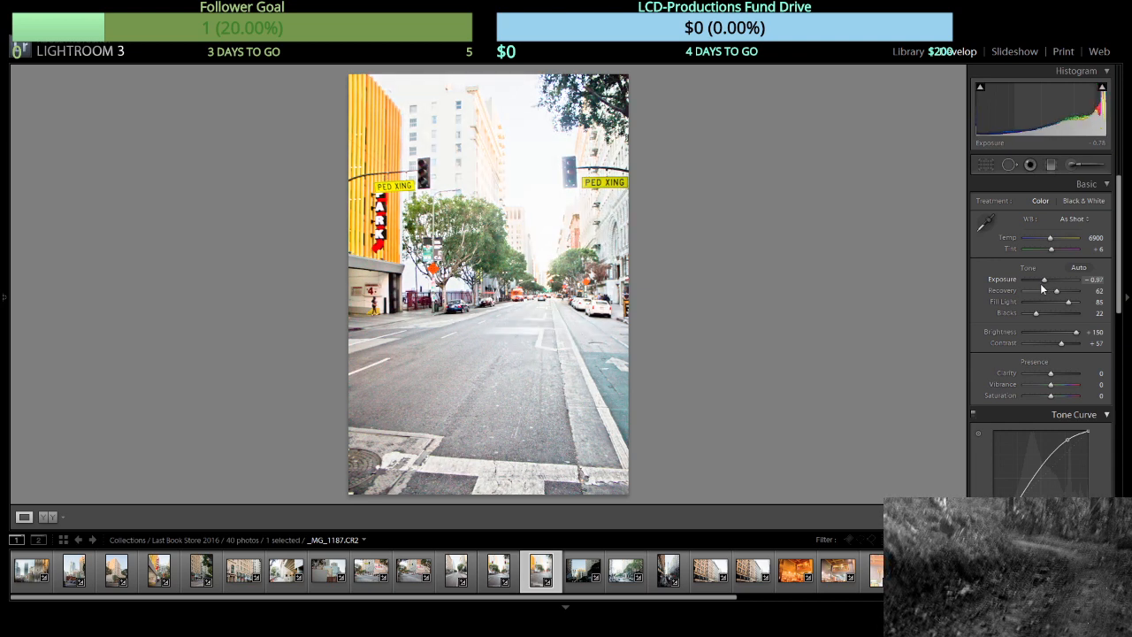
pyautogui.moveTo(1041, 289); pyautogui.dragTo(1039, 288)
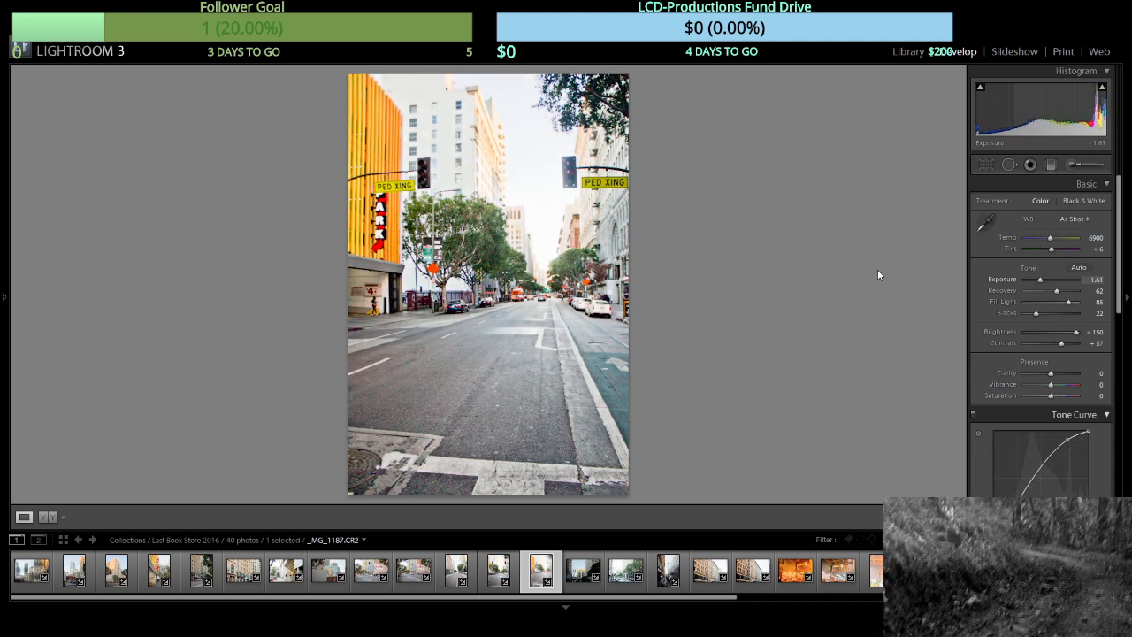
pyautogui.press('Right')
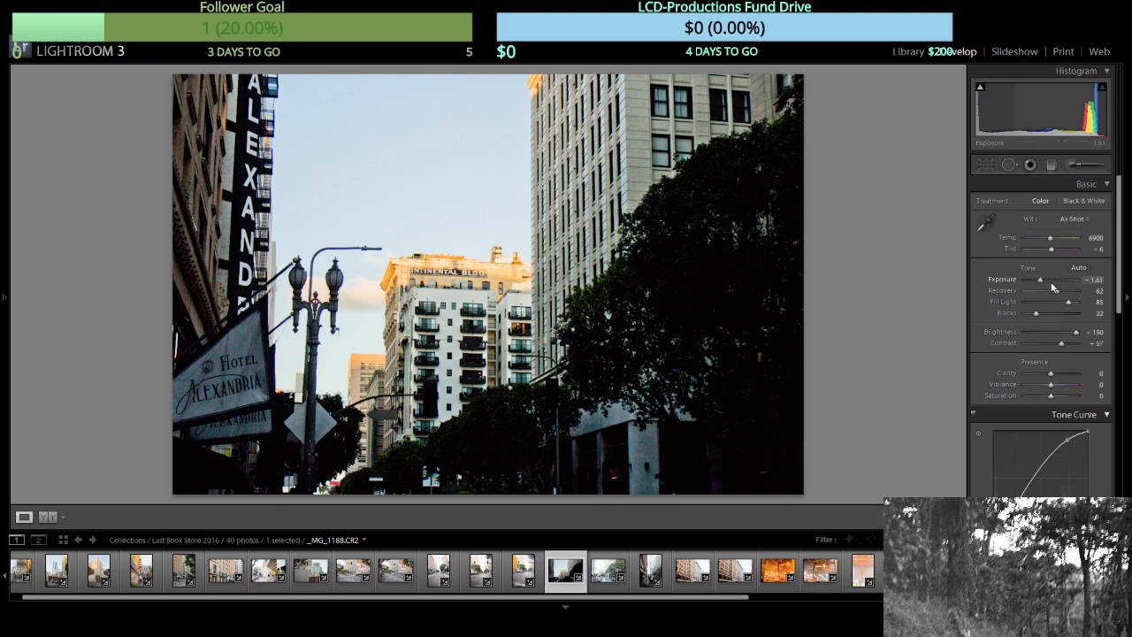
pyautogui.moveTo(1052, 278); pyautogui.dragTo(1044, 284)
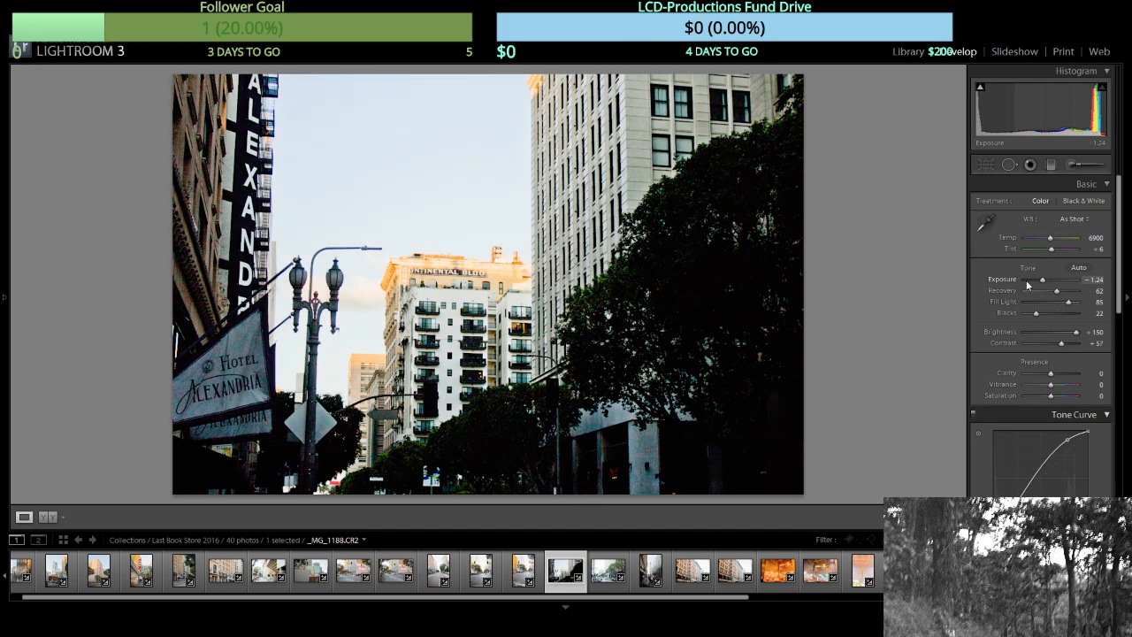
# Set the Exposure of _MG_1189.CR2 to -1.24 and that of _MG_1190.CR2 to -1.33.
pyautogui.press('Right')
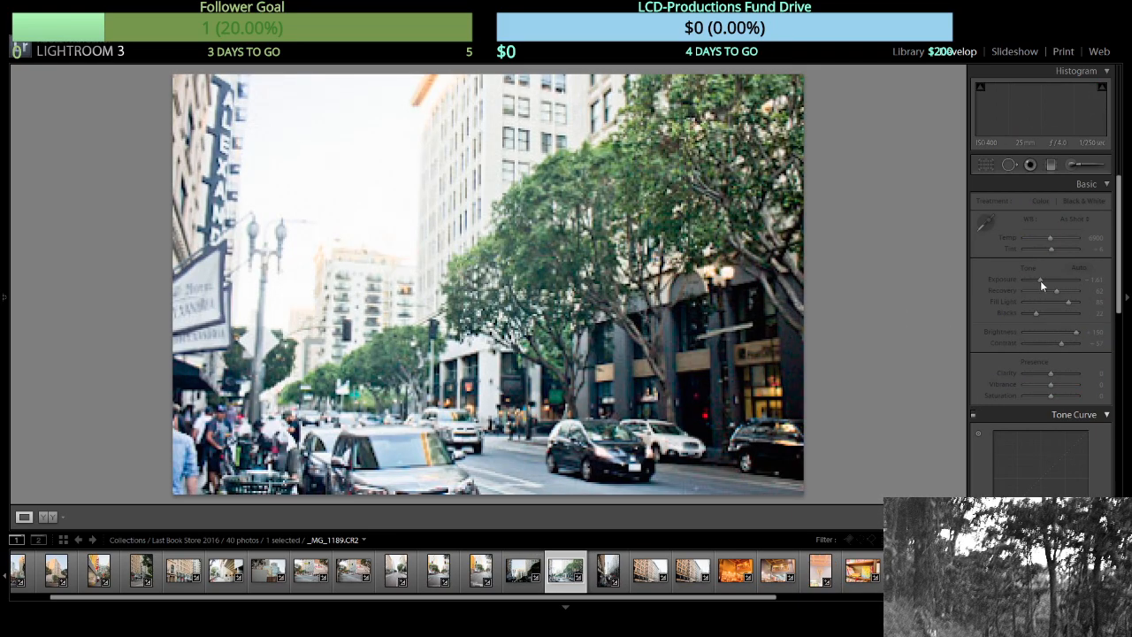
pyautogui.moveTo(1049, 279); pyautogui.dragTo(1041, 283)
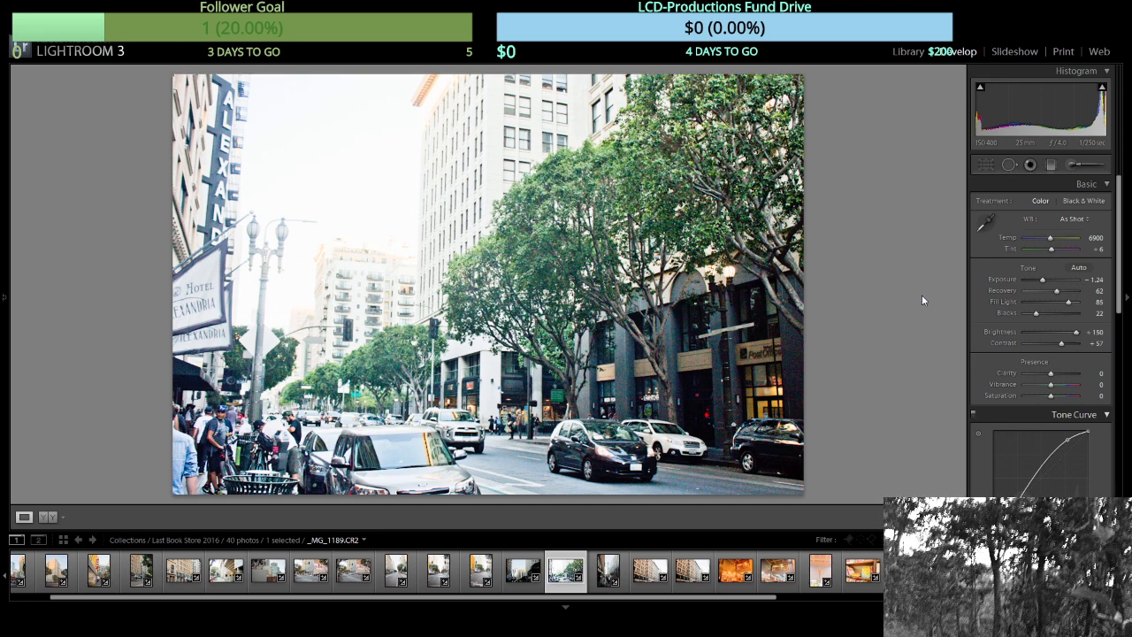
pyautogui.press('Right')
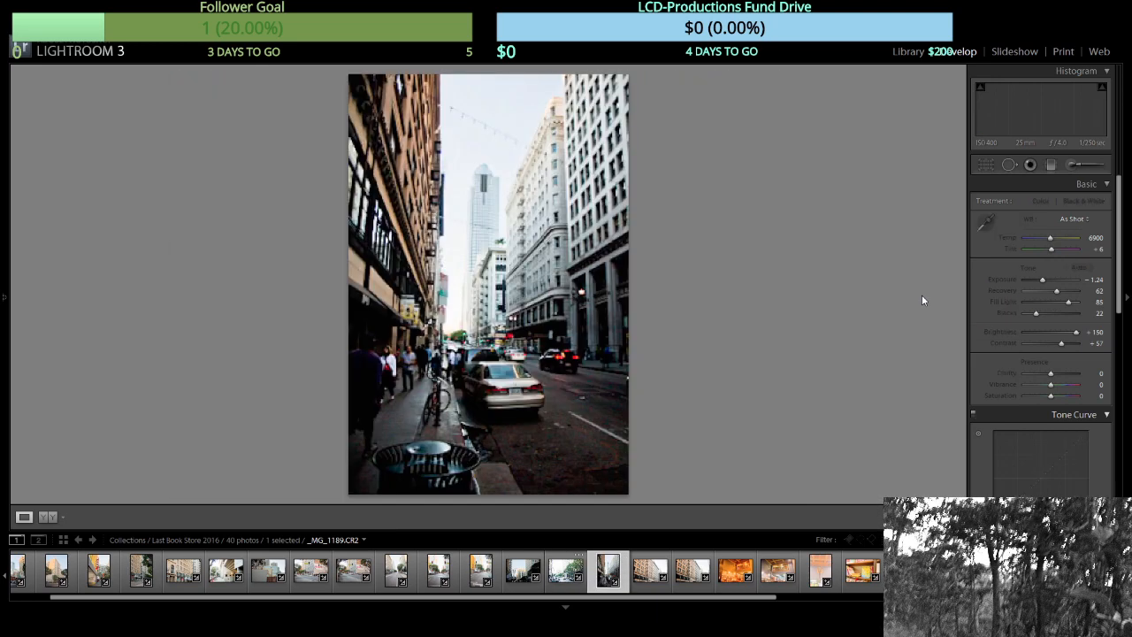
pyautogui.click(1050, 280)
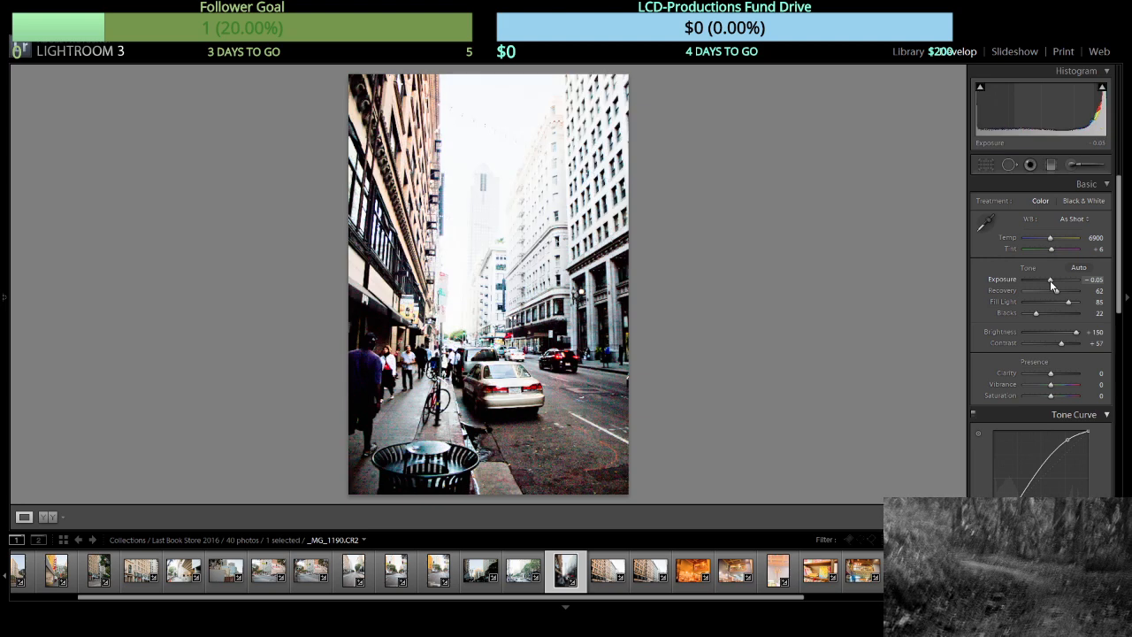
pyautogui.moveTo(1047, 280); pyautogui.dragTo(1043, 284)
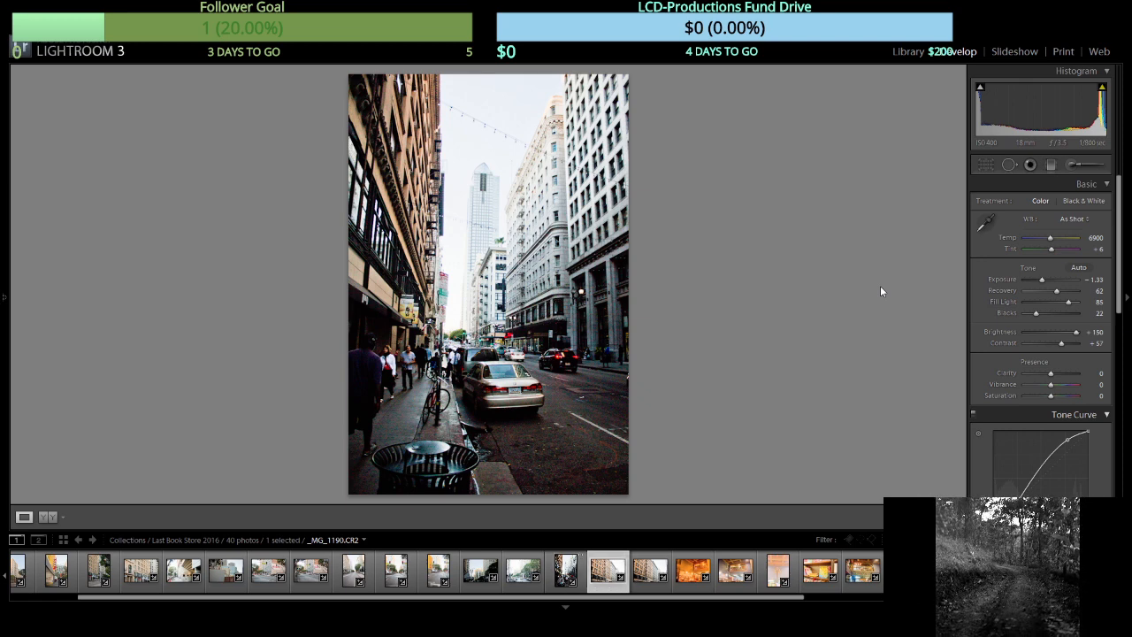
# Set the Exposure of _MG_1194.CR2 to -2.35 and that of _MG_1196.CR2 to -2.62.
pyautogui.press('Right')
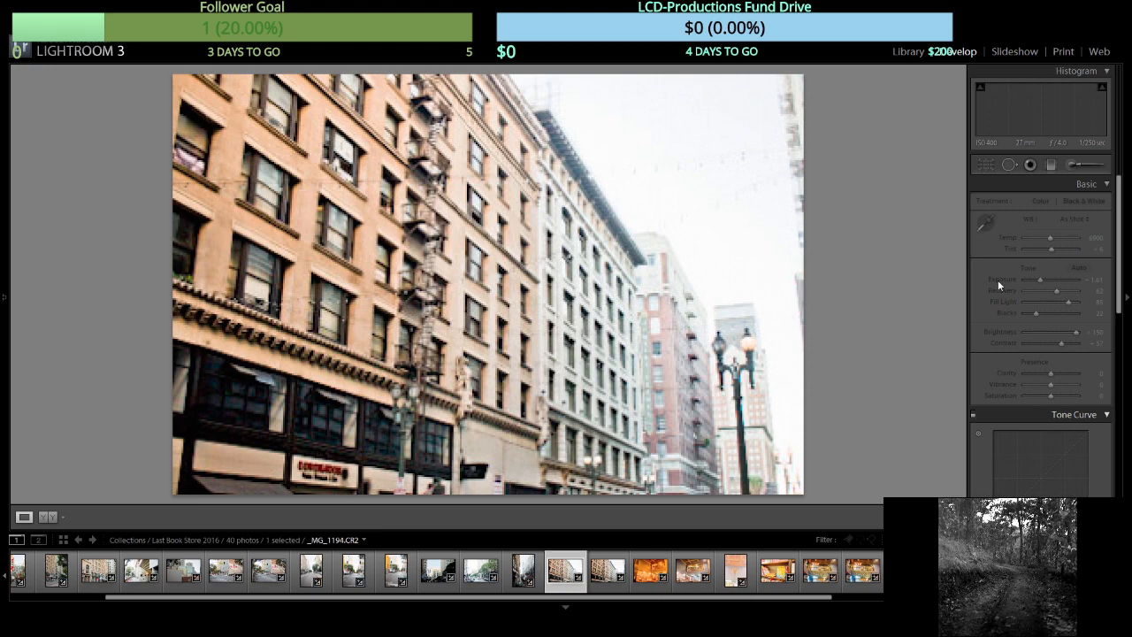
pyautogui.moveTo(1040, 282); pyautogui.dragTo(1037, 282)
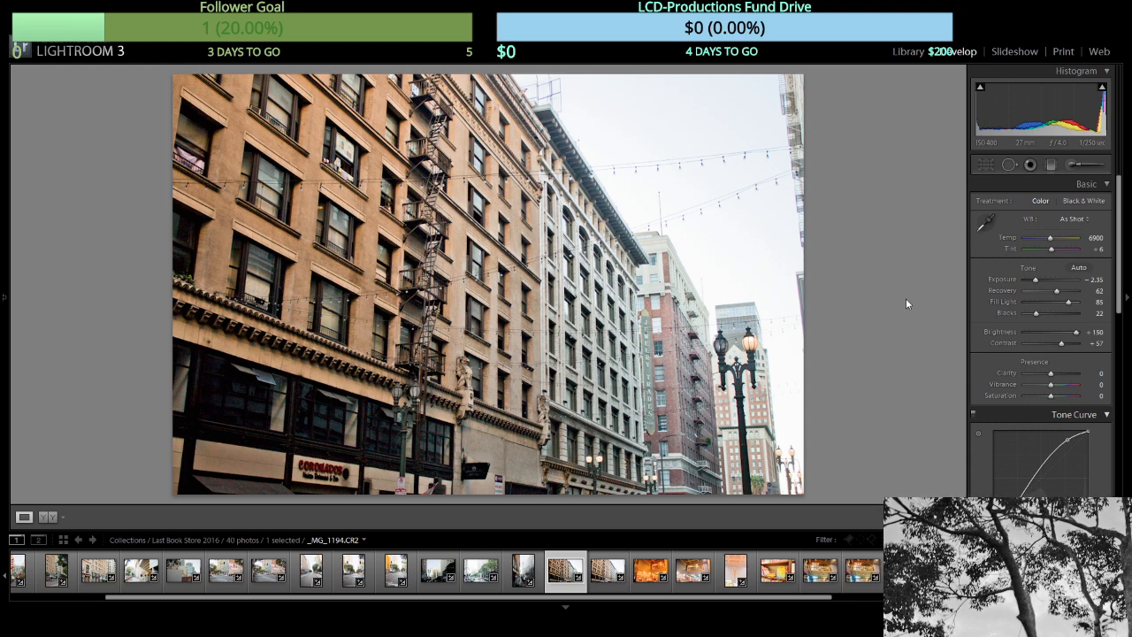
pyautogui.press('Right')
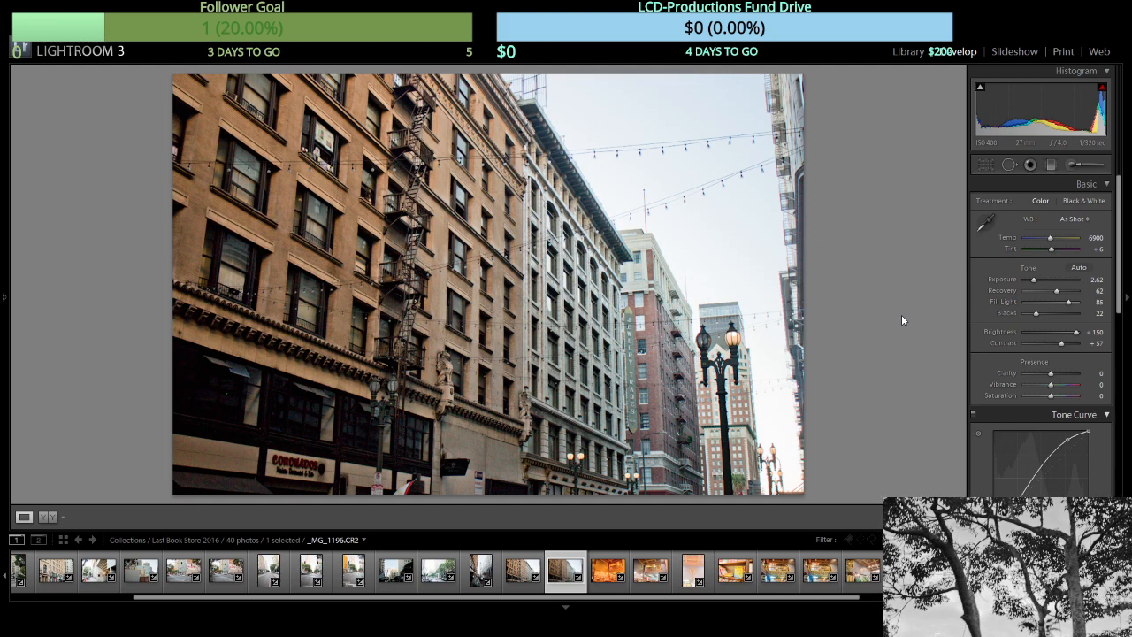
# Change the white balance of the bookstore interior photo _MG_1197.CR2 to the Tungsten preset.
pyautogui.press('Right')
pyautogui.press('Right')
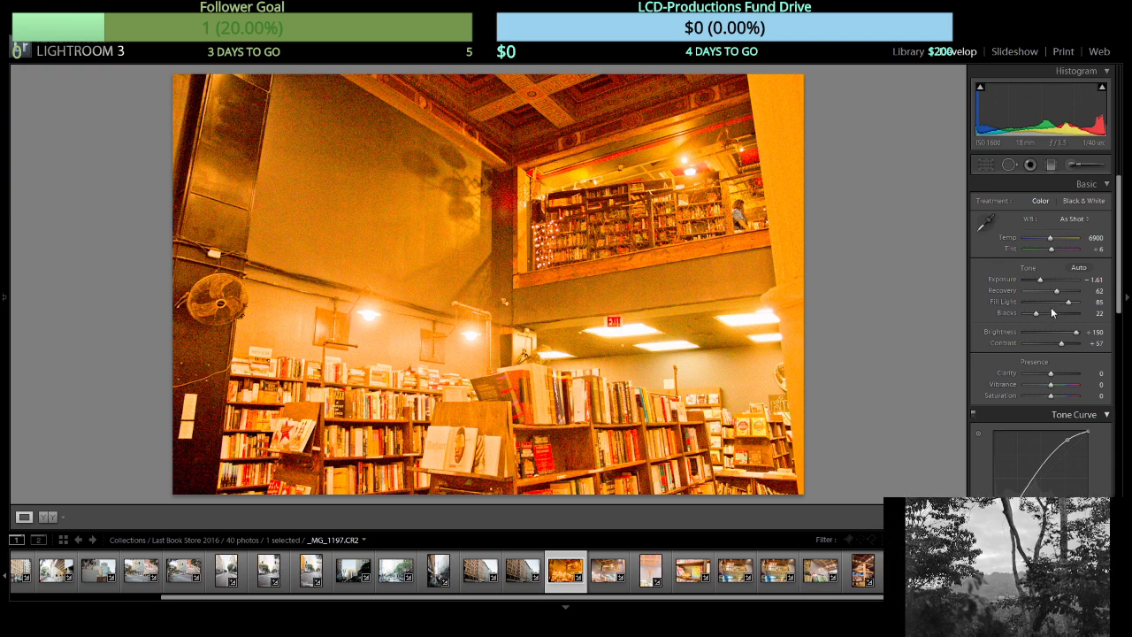
pyautogui.click(1055, 303)
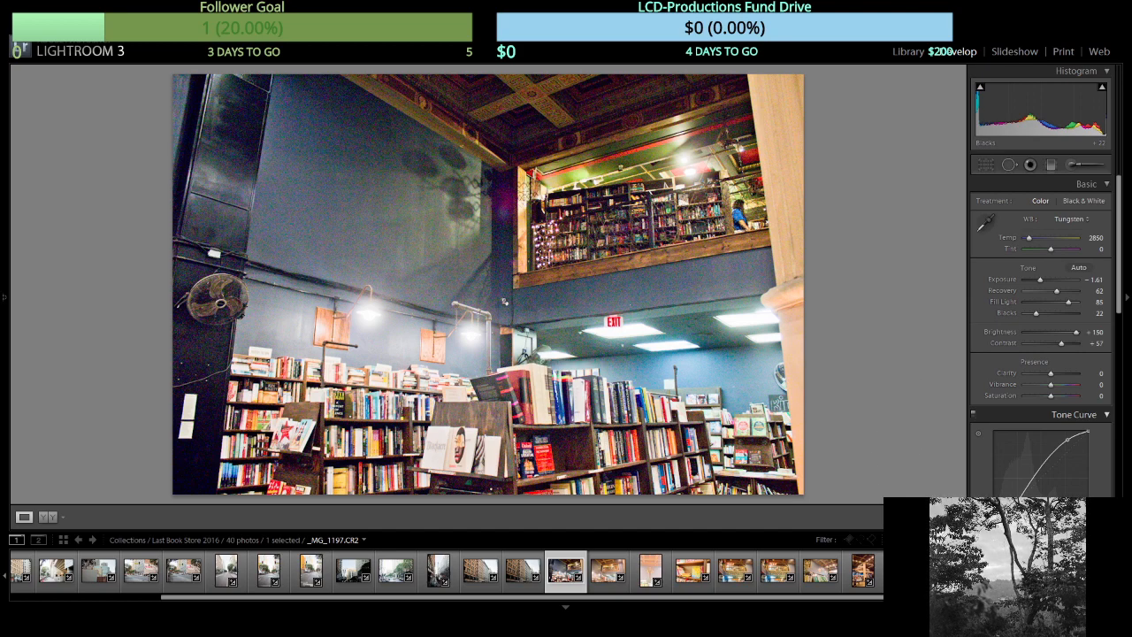
# Select all photos from _MG_1197.CR2 to the end of the collection and sync the Tungsten white balance to them.
pyautogui.scroll(-4, 447, 572)
pyautogui.scroll(-1, 448, 572)
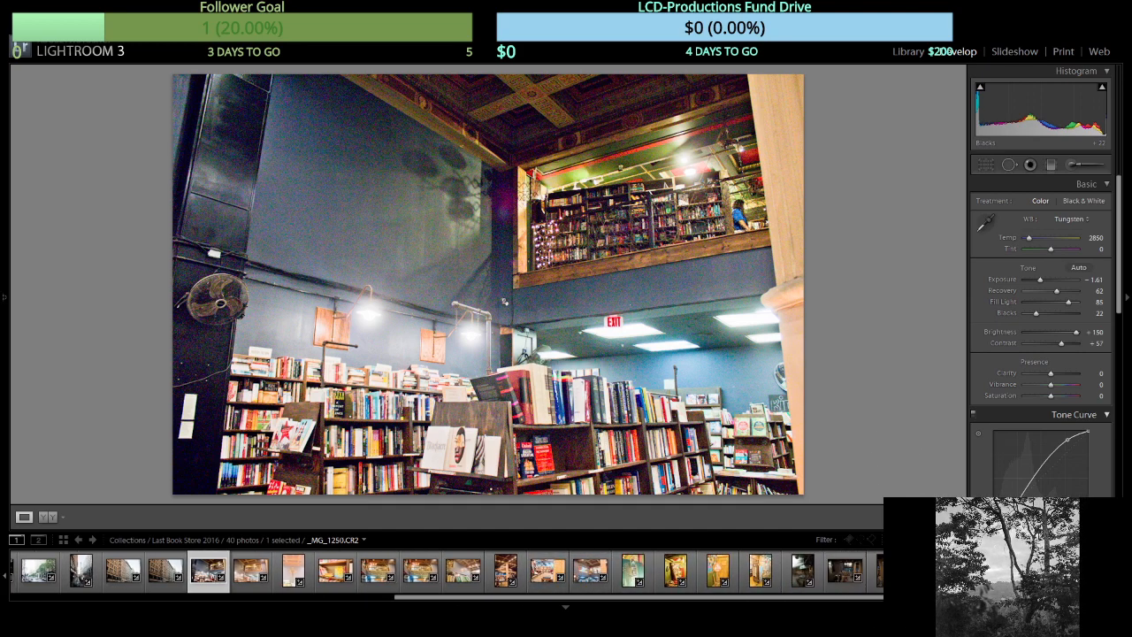
pyautogui.keyDown('shift'); pyautogui.click(1101, 572); pyautogui.keyUp('shift')
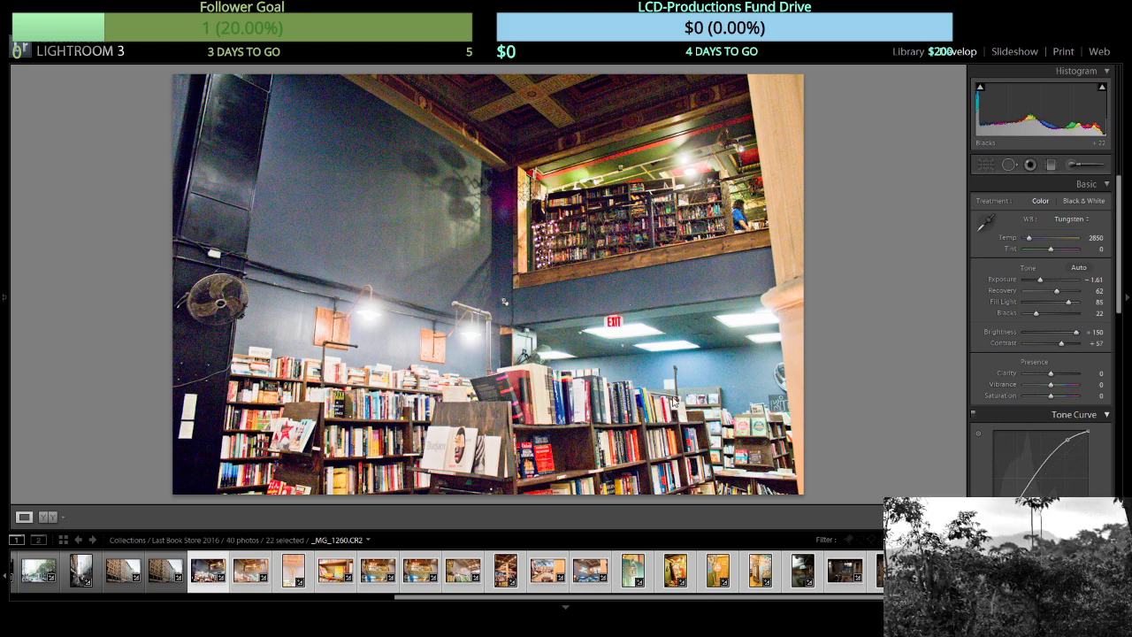
pyautogui.press('Return')
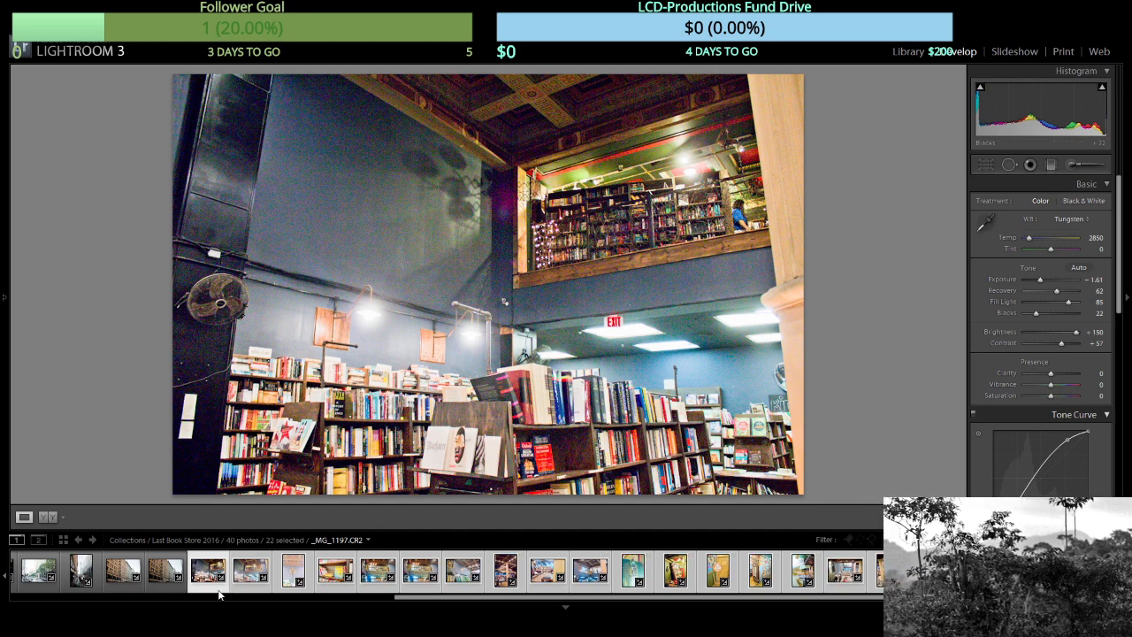
# Compare the interior photos _MG_1197.CR2 and _MG_1199.CR2, ending with _MG_1199.CR2 open.
pyautogui.click(220, 594)
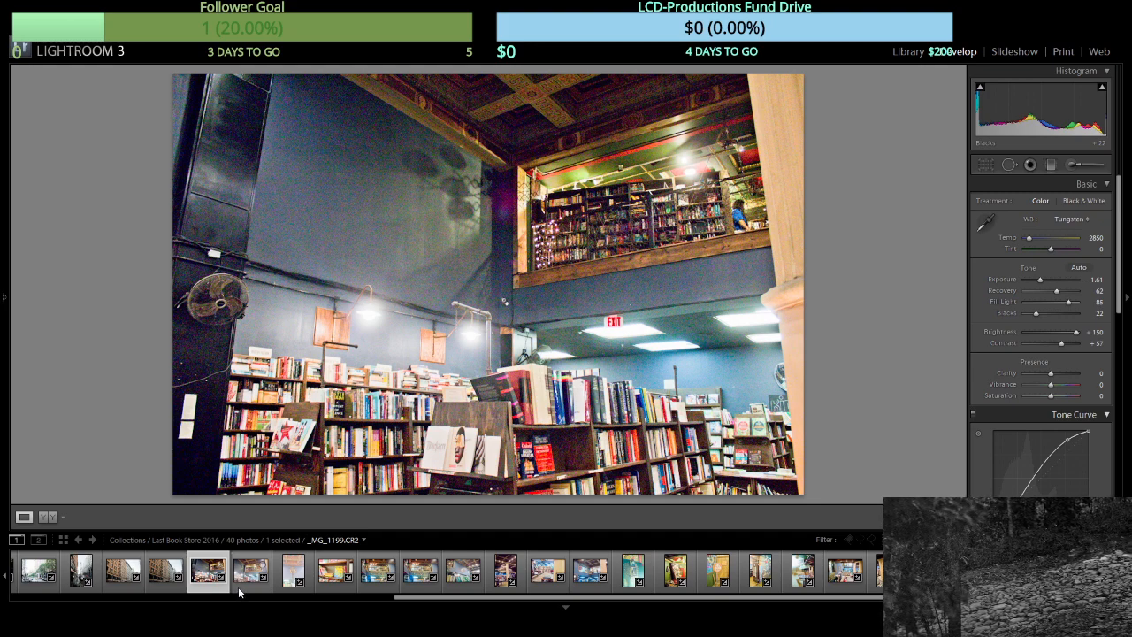
pyautogui.click(237, 587)
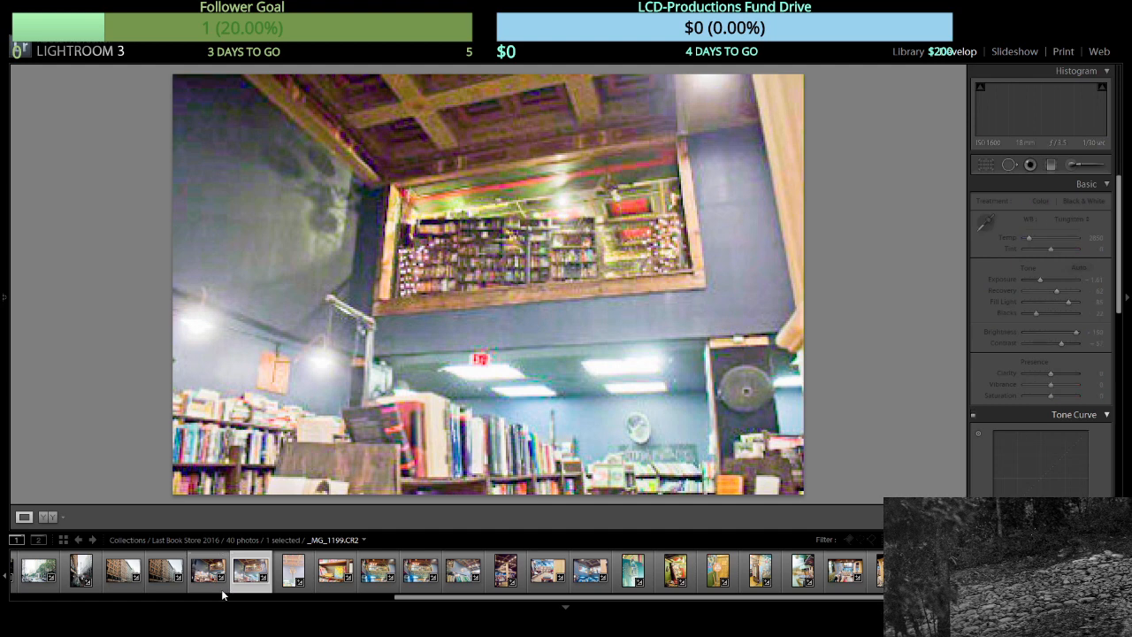
pyautogui.click(222, 590)
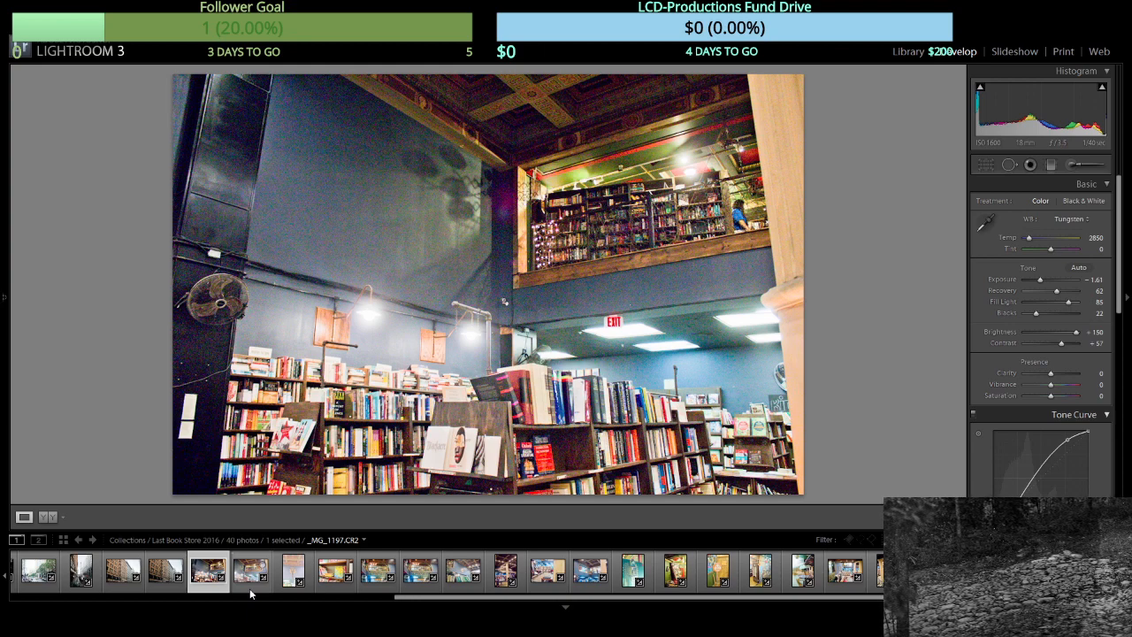
pyautogui.click(250, 589)
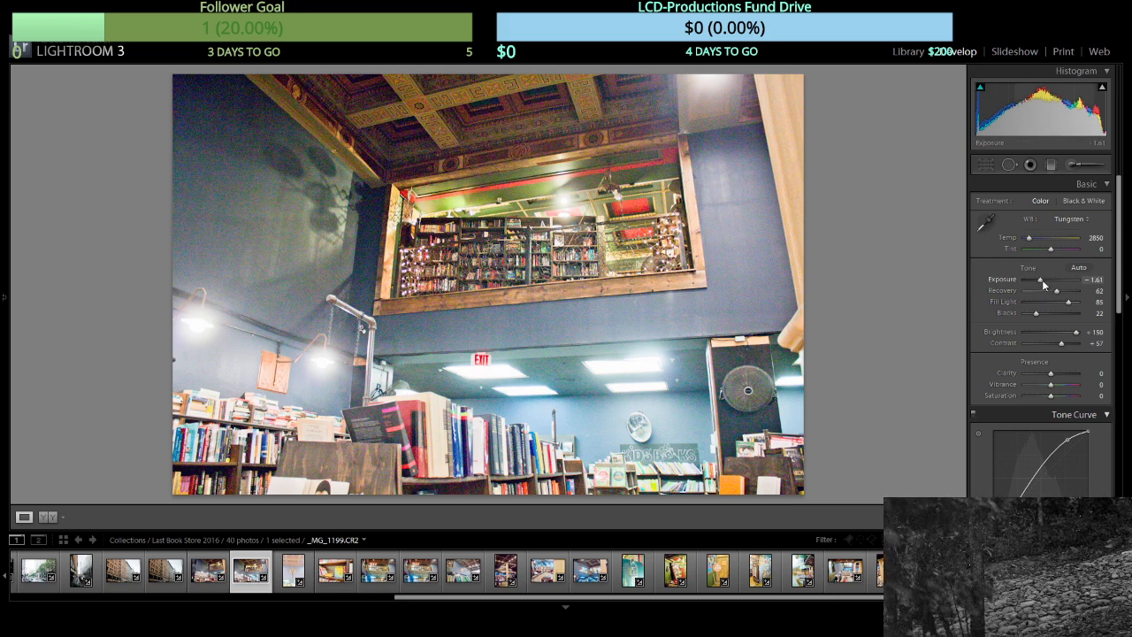
# Set the Exposure of _MG_1199.CR2 to -1.79, and give _MG_1203.CR2 an Exposure of -2.44 and Blacks of 52.
pyautogui.moveTo(1043, 283); pyautogui.dragTo(1042, 283)
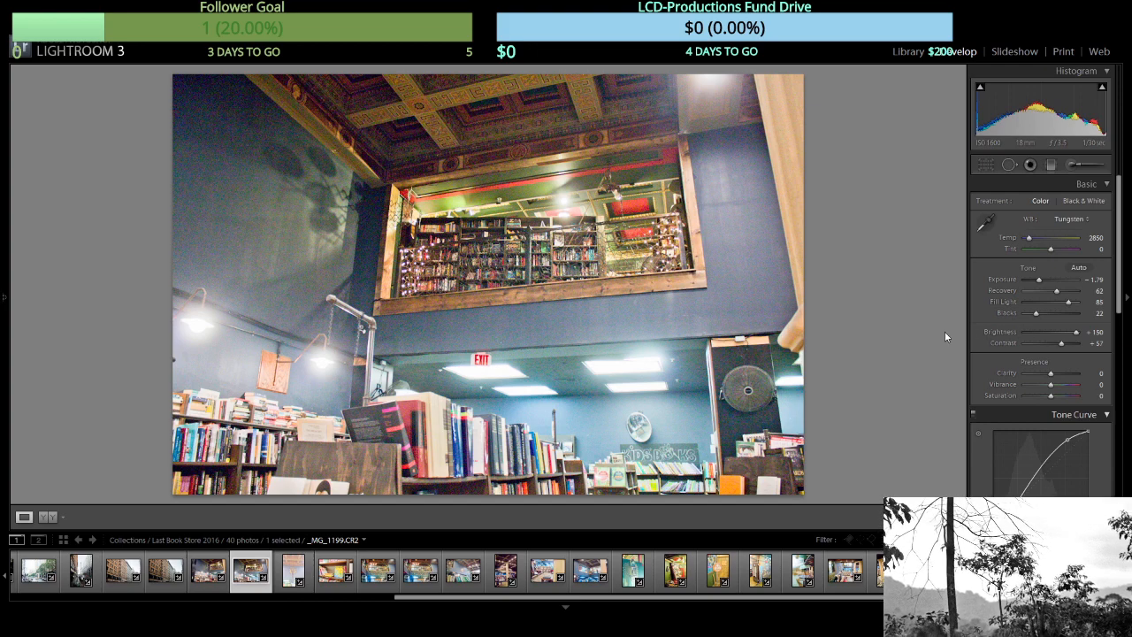
pyautogui.press('Right')
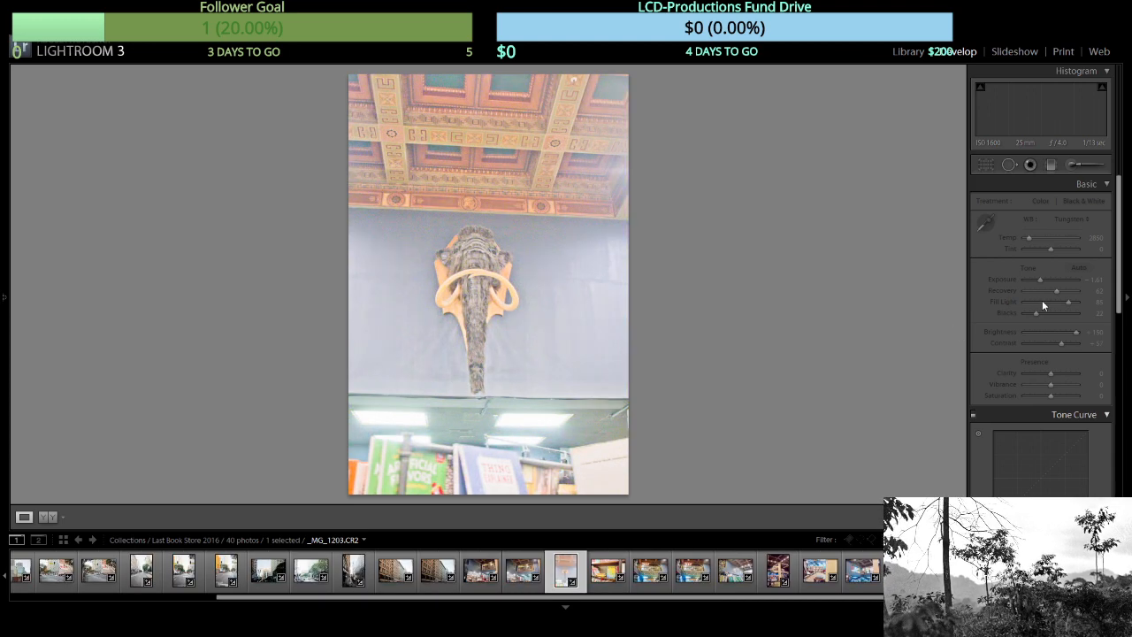
pyautogui.moveTo(1041, 281); pyautogui.dragTo(1039, 283)
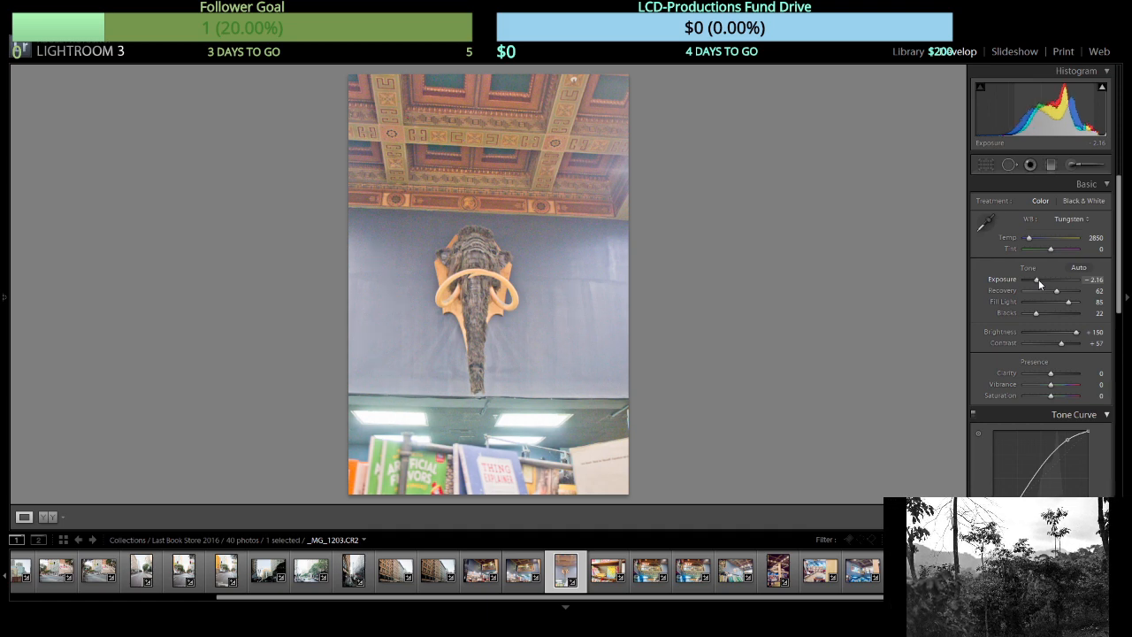
pyautogui.moveTo(1039, 283); pyautogui.dragTo(1037, 283)
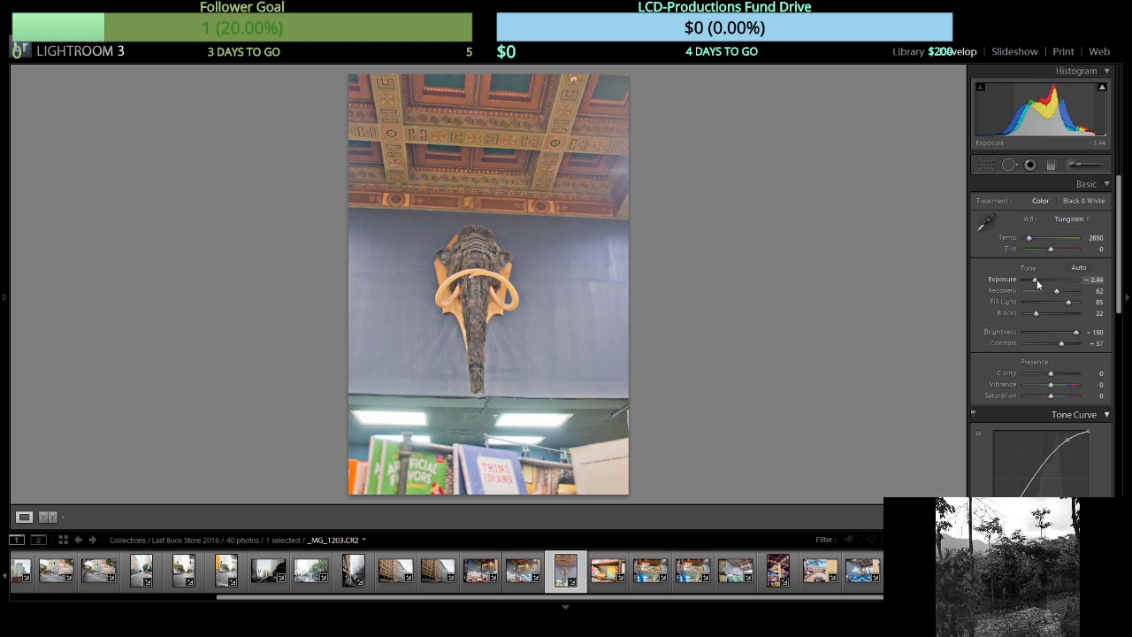
pyautogui.moveTo(1076, 332); pyautogui.dragTo(1055, 311)
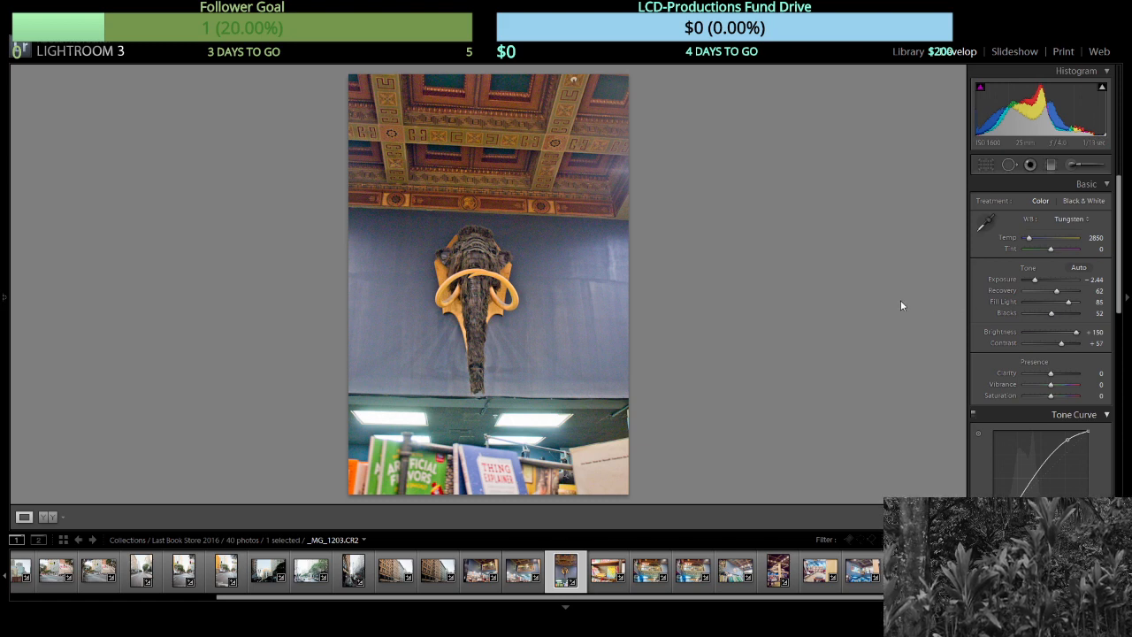
# Pass over _MG_1212.CR2 and _MG_1215.CR2, and set the Blacks of _MG_1217.CR2 to 29 and its Exposure to -1.52.
pyautogui.press('Right')
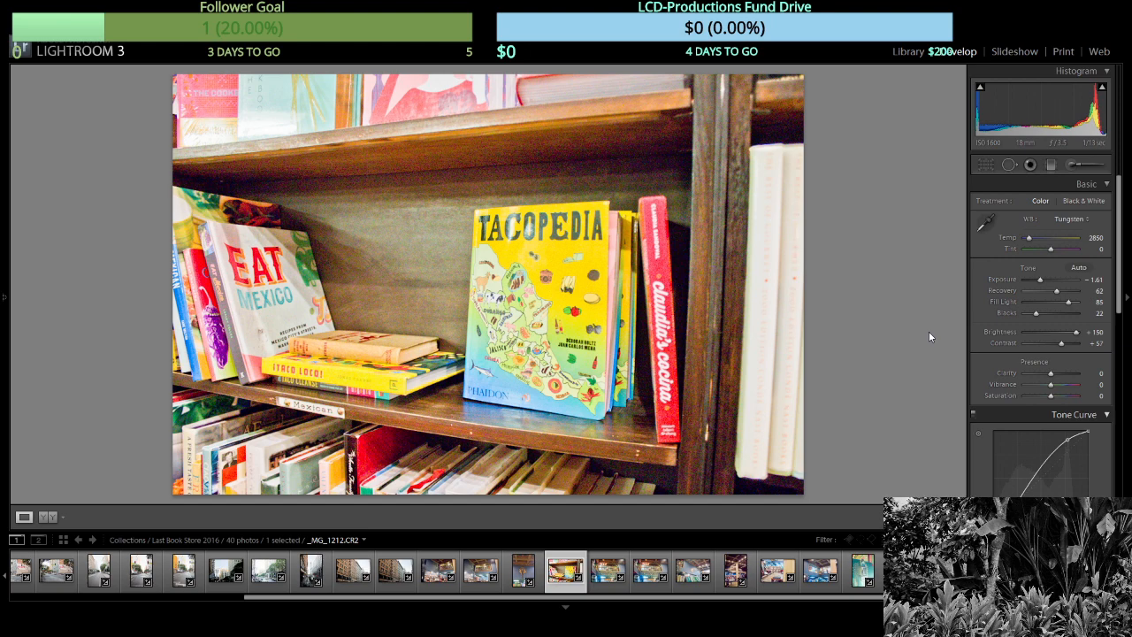
pyautogui.press('Right')
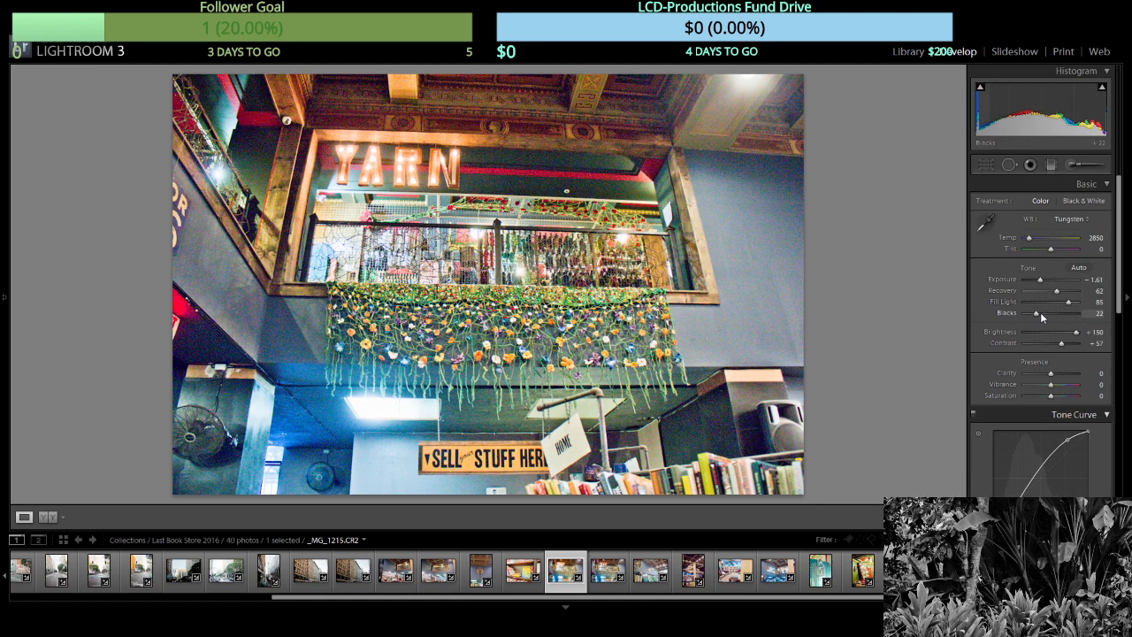
pyautogui.moveTo(1040, 312); pyautogui.dragTo(1036, 314)
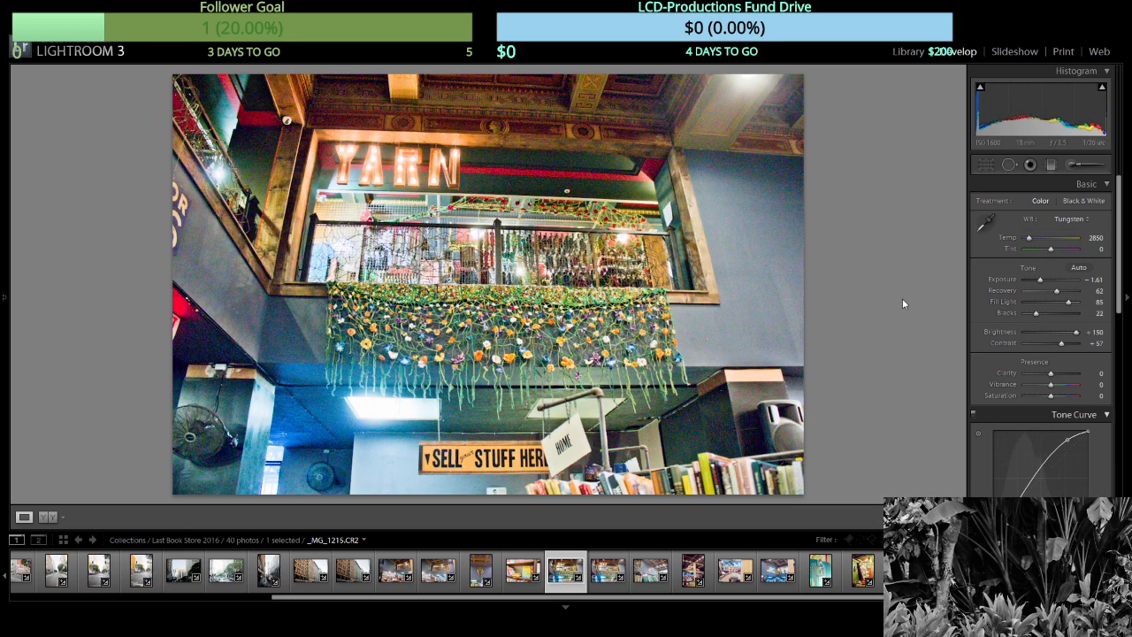
pyautogui.press('Right')
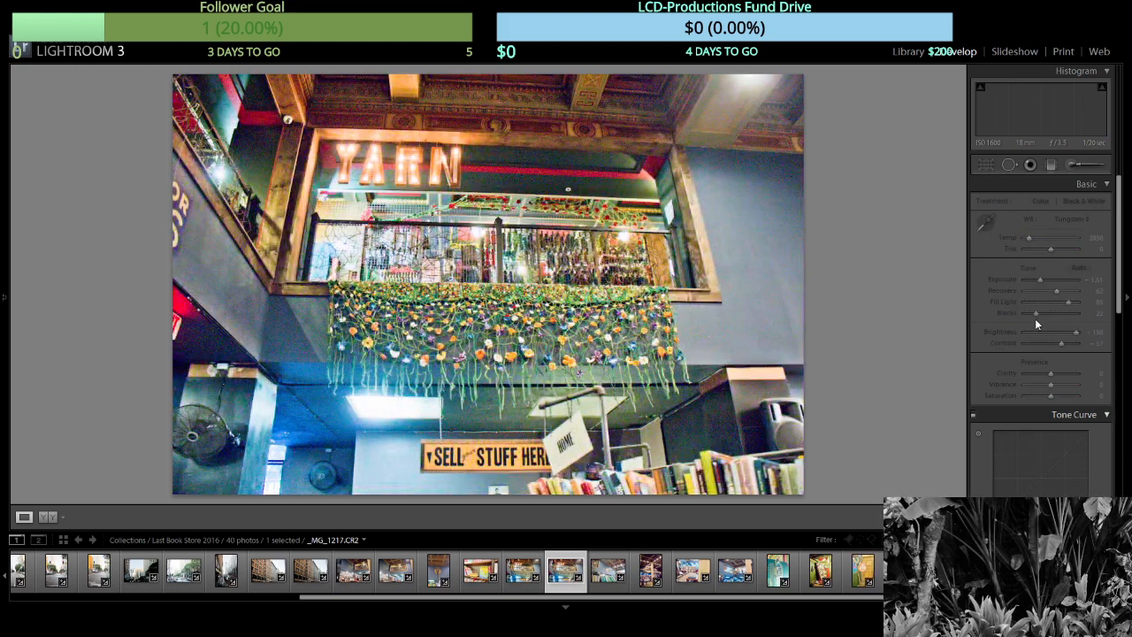
pyautogui.moveTo(1037, 316); pyautogui.dragTo(1044, 287)
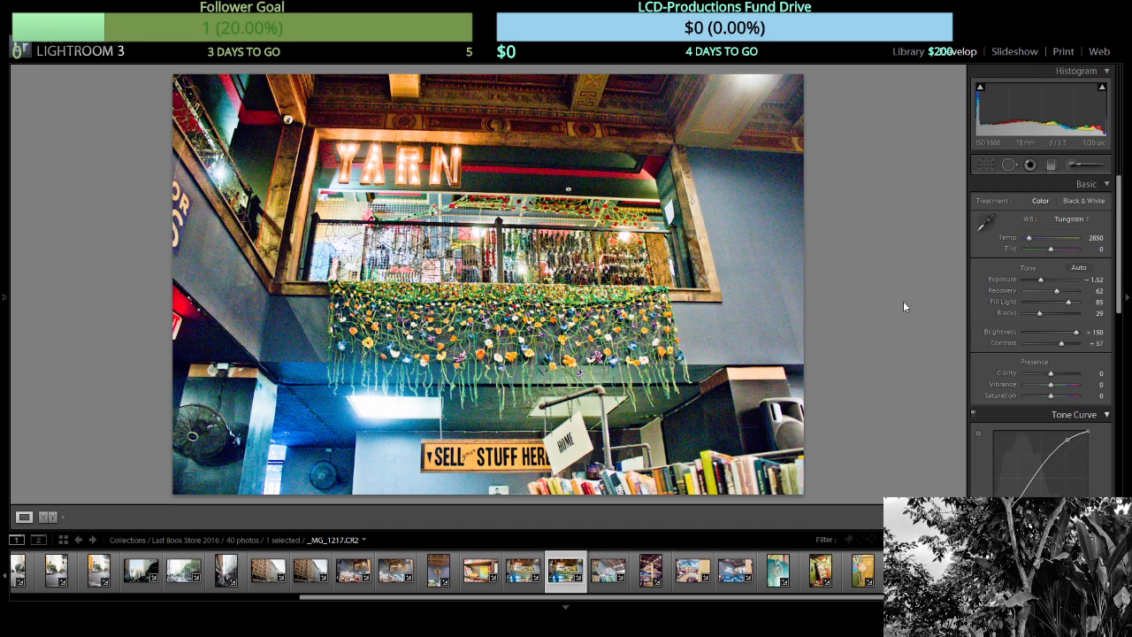
pyautogui.moveTo(1029, 238); pyautogui.dragTo(1079, 250)
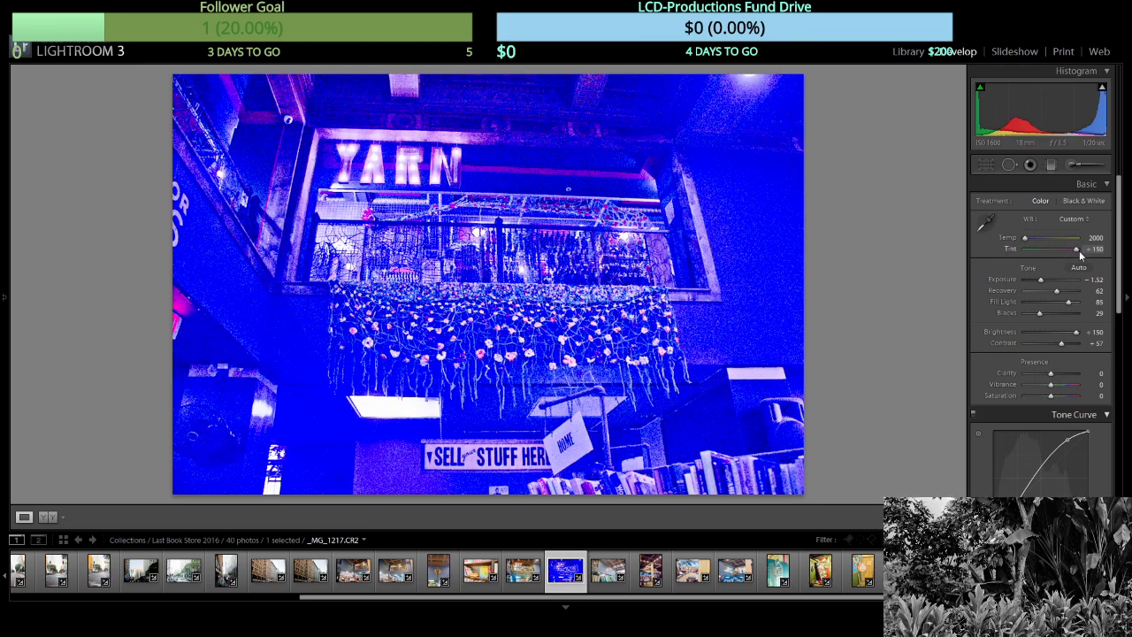
pyautogui.moveTo(1080, 250); pyautogui.dragTo(1023, 261)
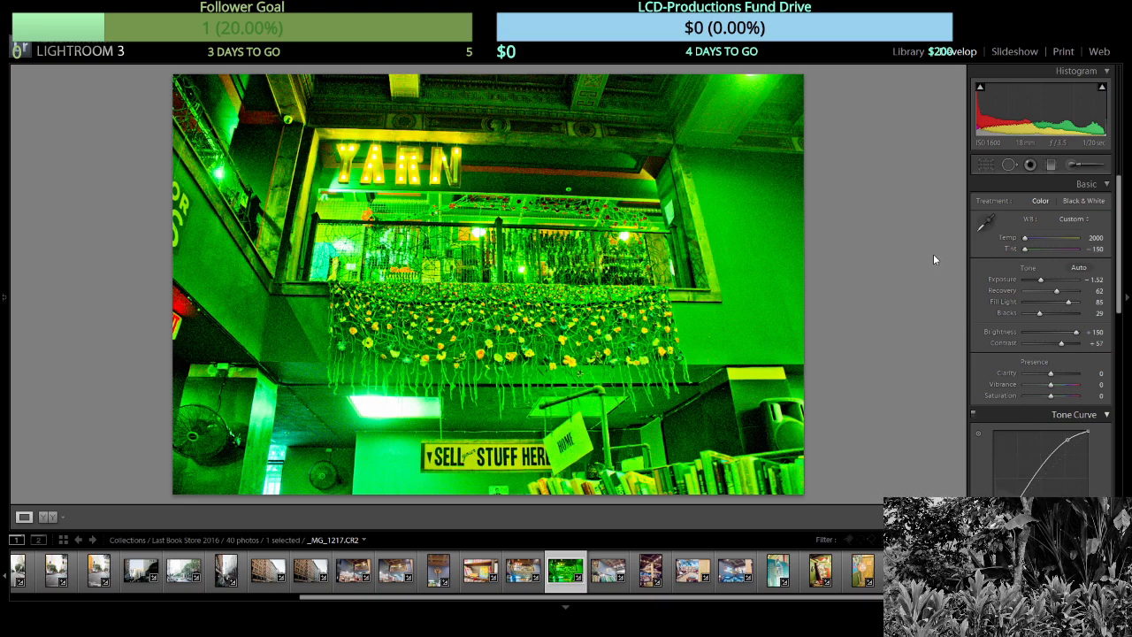
pyautogui.hotkey('ctrl', 'z')
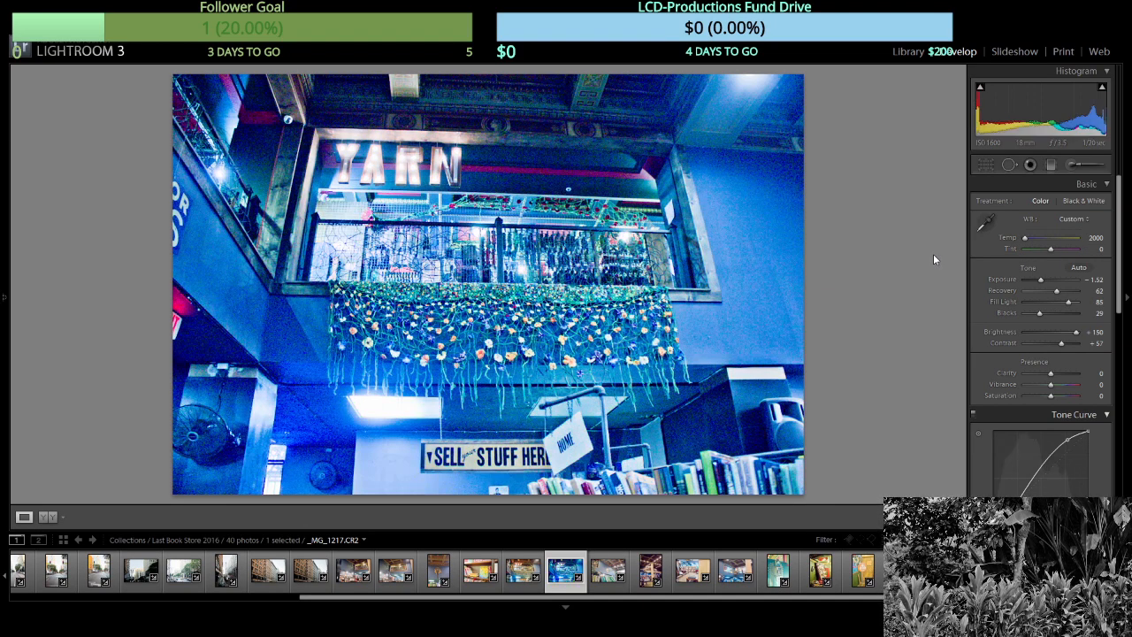
pyautogui.hotkey('ctrl', 'z')
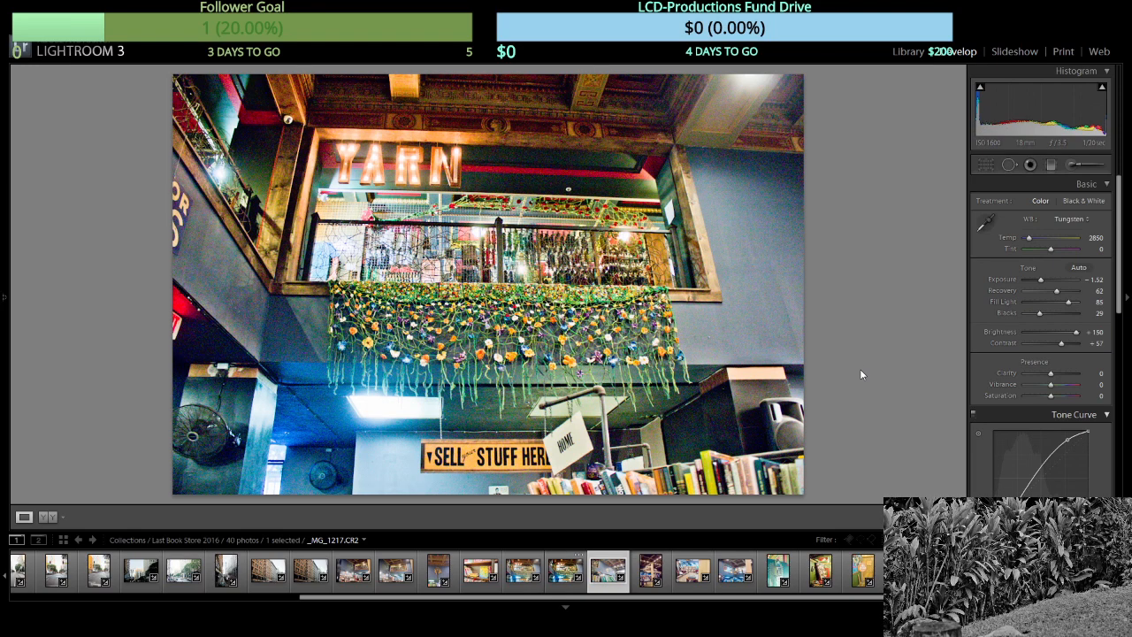
# Set the Blacks of the bookshelf and clock photo _MG_1218.CR2 to 26 and those of _MG_1220.CR2 to 29.
pyautogui.press('Right')
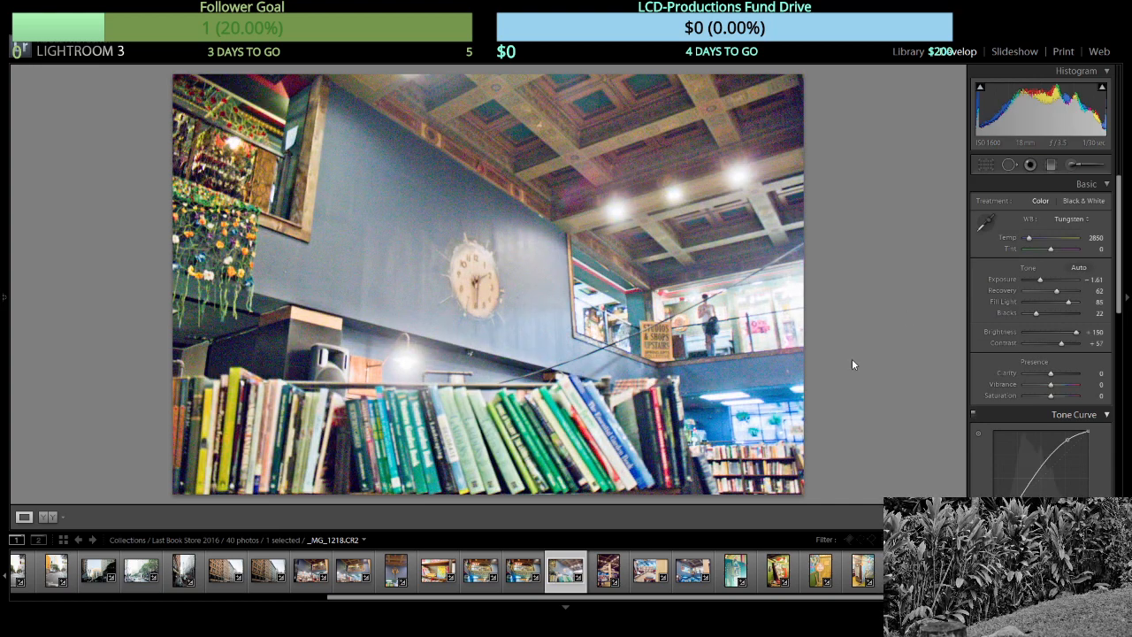
pyautogui.moveTo(1040, 314); pyautogui.dragTo(1042, 315)
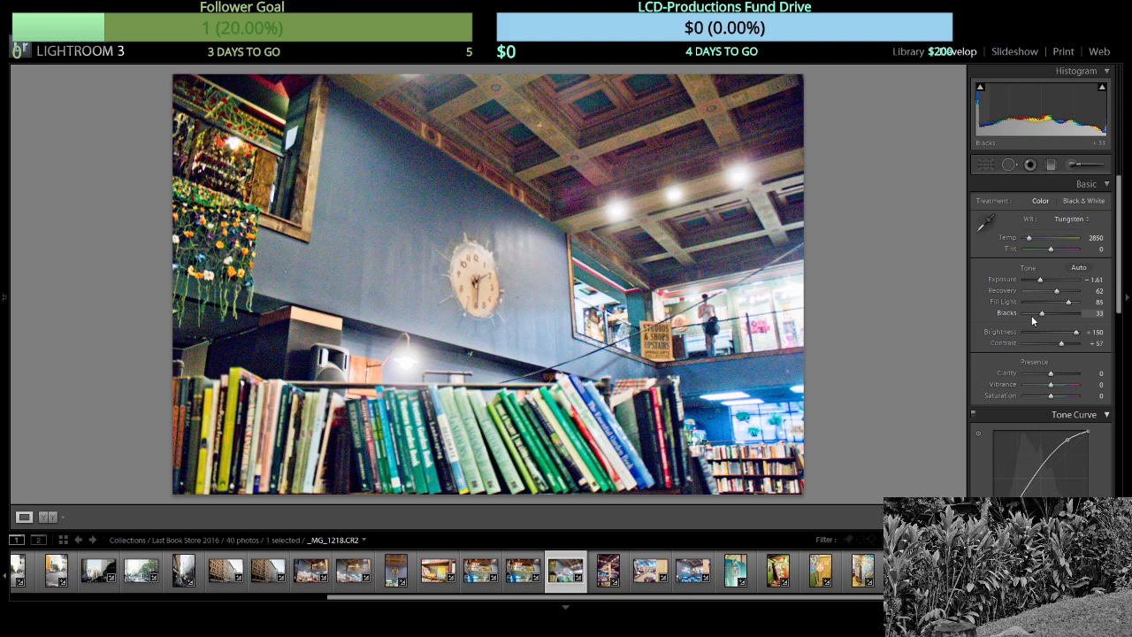
pyautogui.moveTo(1036, 315); pyautogui.dragTo(1041, 313)
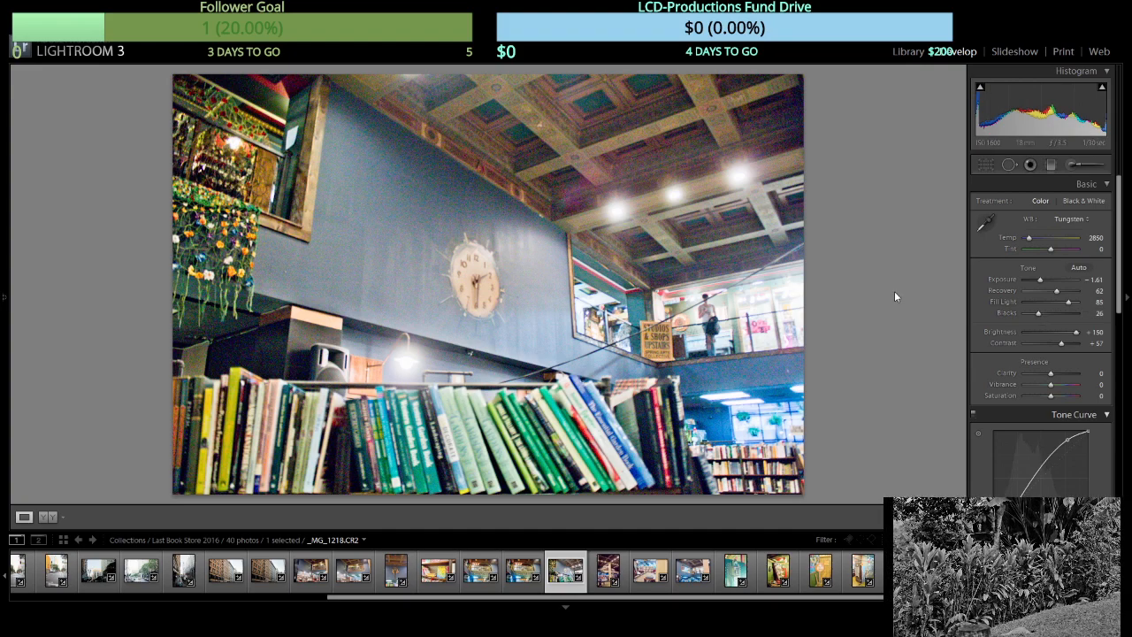
pyautogui.press('Right')
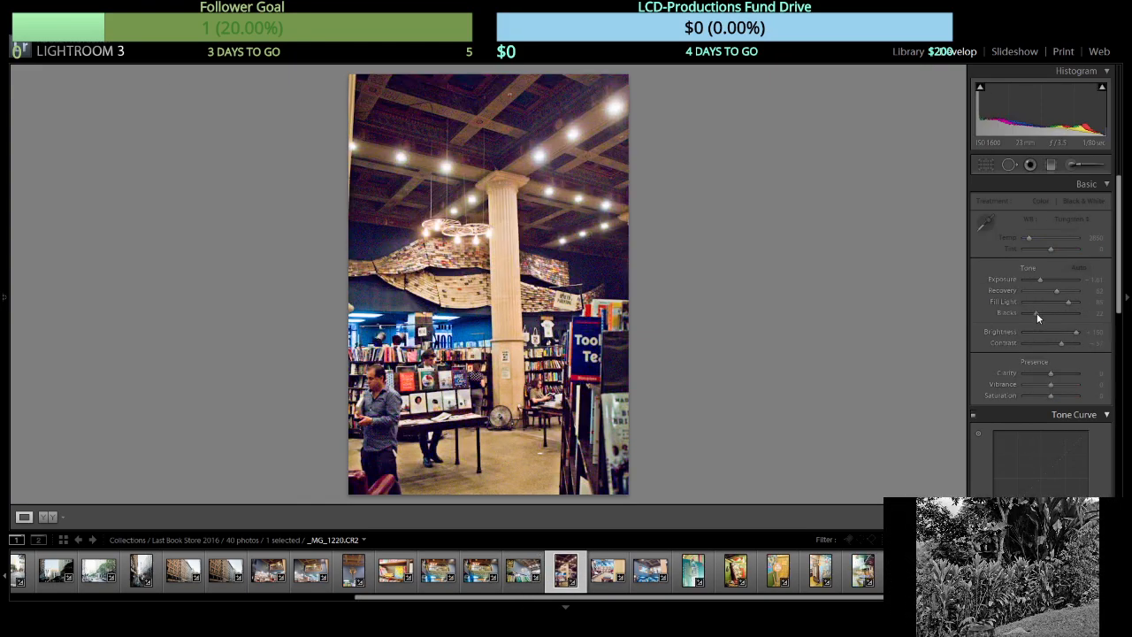
pyautogui.moveTo(1038, 314); pyautogui.dragTo(1041, 315)
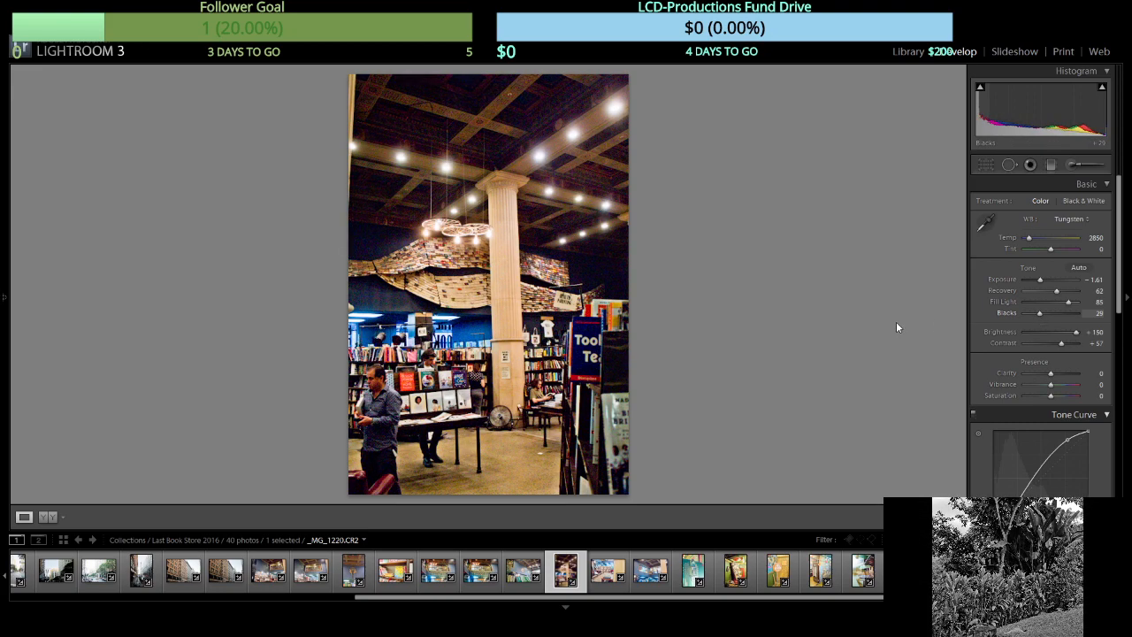
# Set the Blacks of the mixing-desk photo _MG_1224.CR2 to 51 and those of the balcony photo _MG_1227.CR2 to 37.
pyautogui.press('Right')
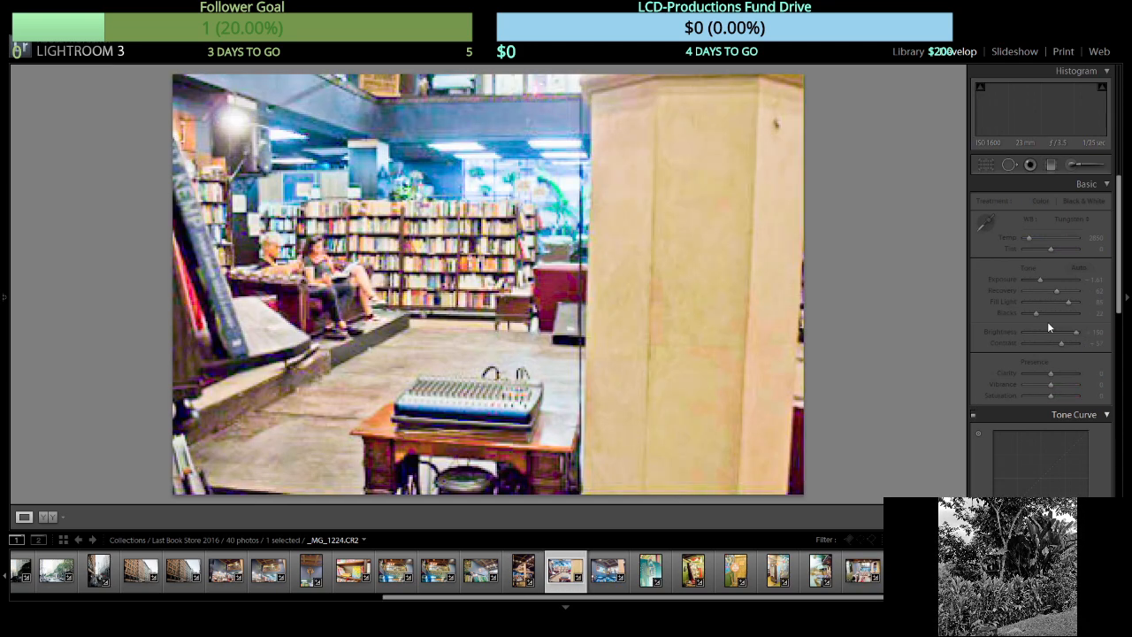
pyautogui.moveTo(1038, 315); pyautogui.dragTo(1052, 314)
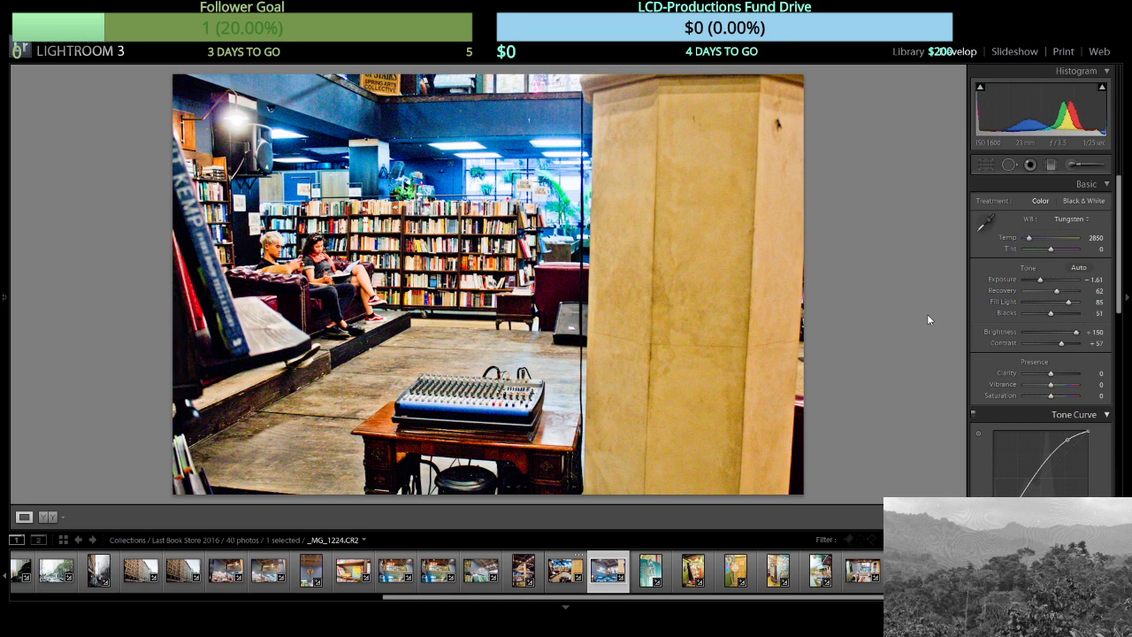
pyautogui.press('Right')
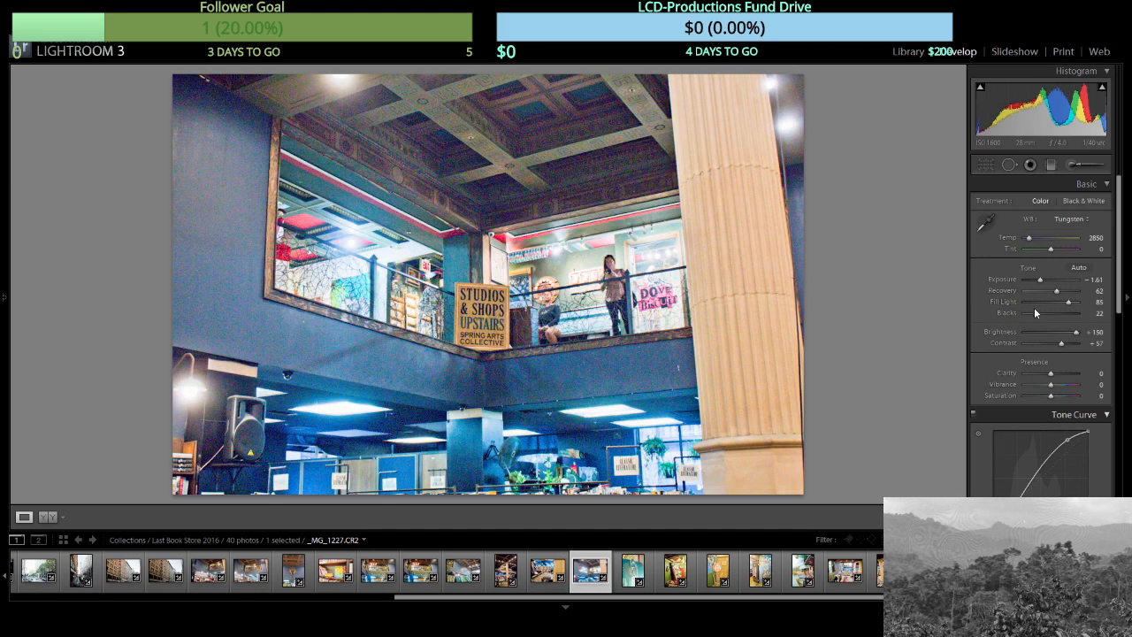
pyautogui.moveTo(1037, 311); pyautogui.dragTo(1039, 311)
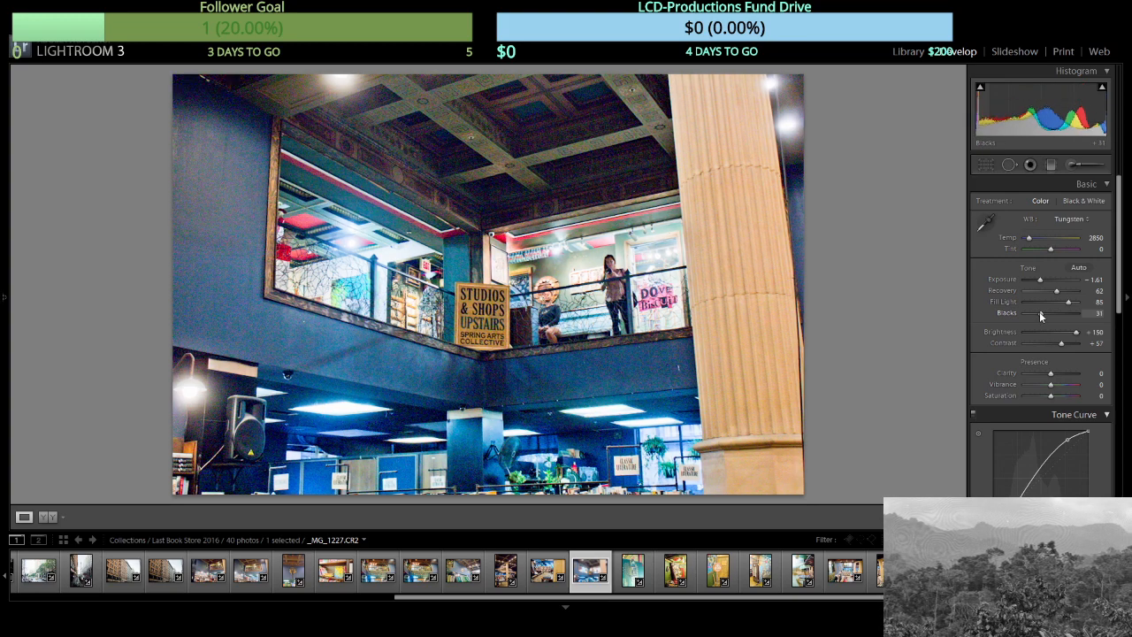
pyautogui.moveTo(1040, 311); pyautogui.dragTo(1042, 311)
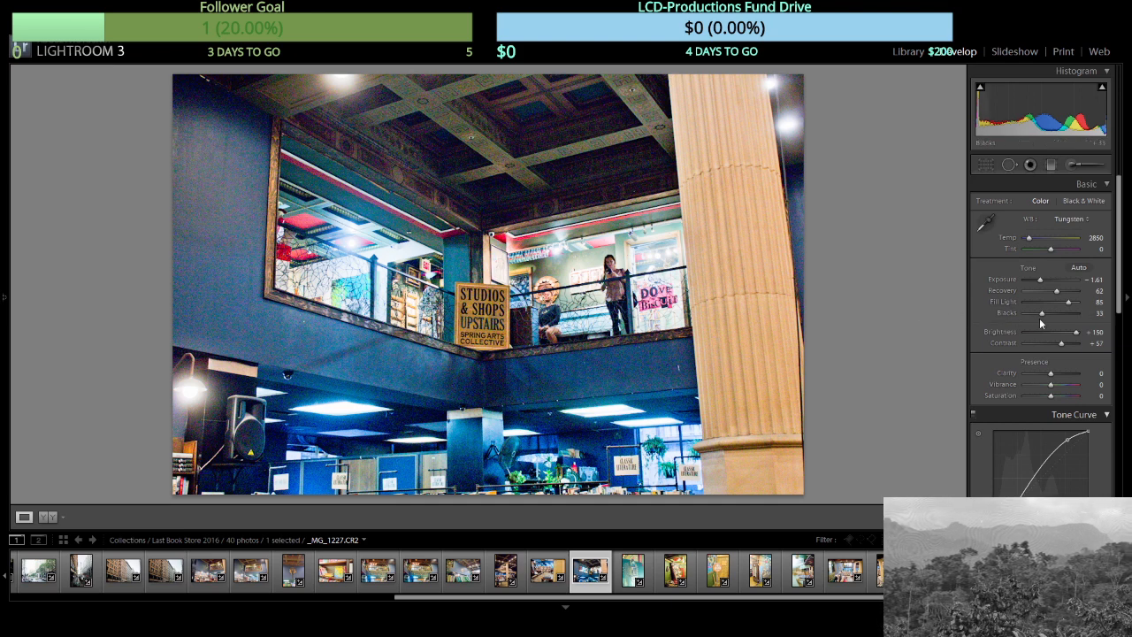
pyautogui.moveTo(1043, 317); pyautogui.dragTo(1044, 315)
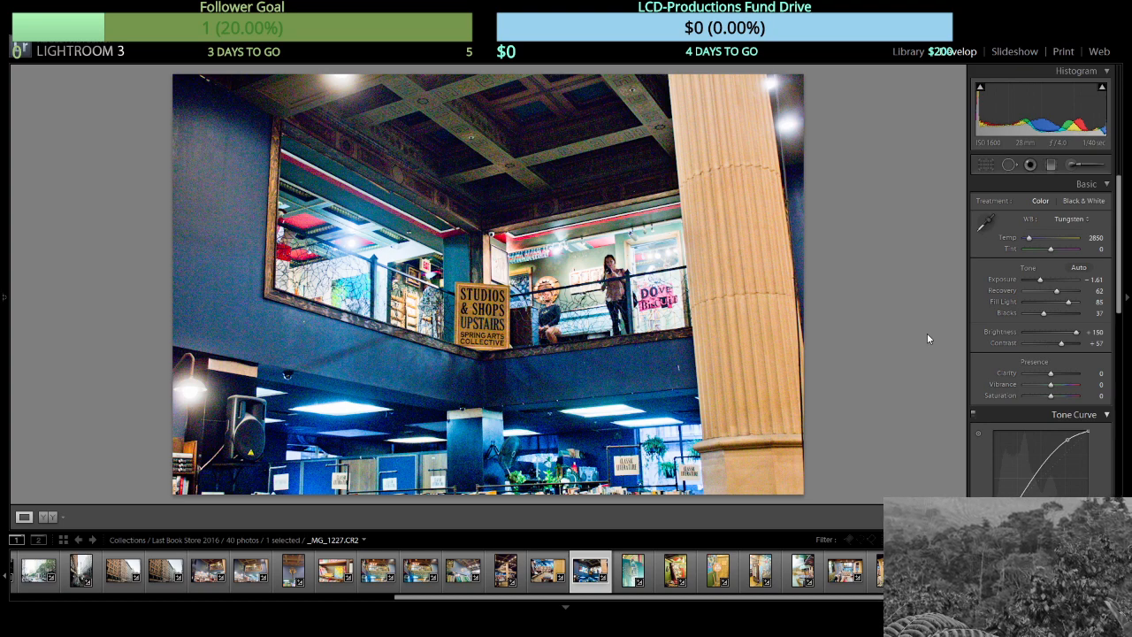
# Set the Blacks of the green-wall cabinet photo _MG_1229.CR2 to 38 and its Exposure to -1.79.
pyautogui.press('Right')
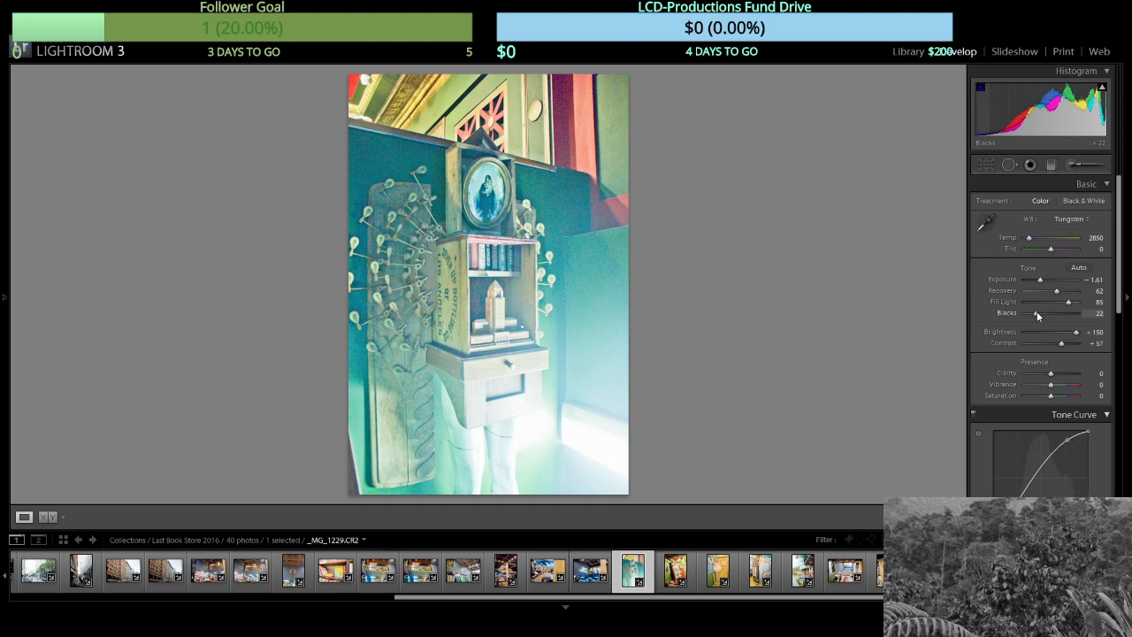
pyautogui.doubleClick(1039, 310)
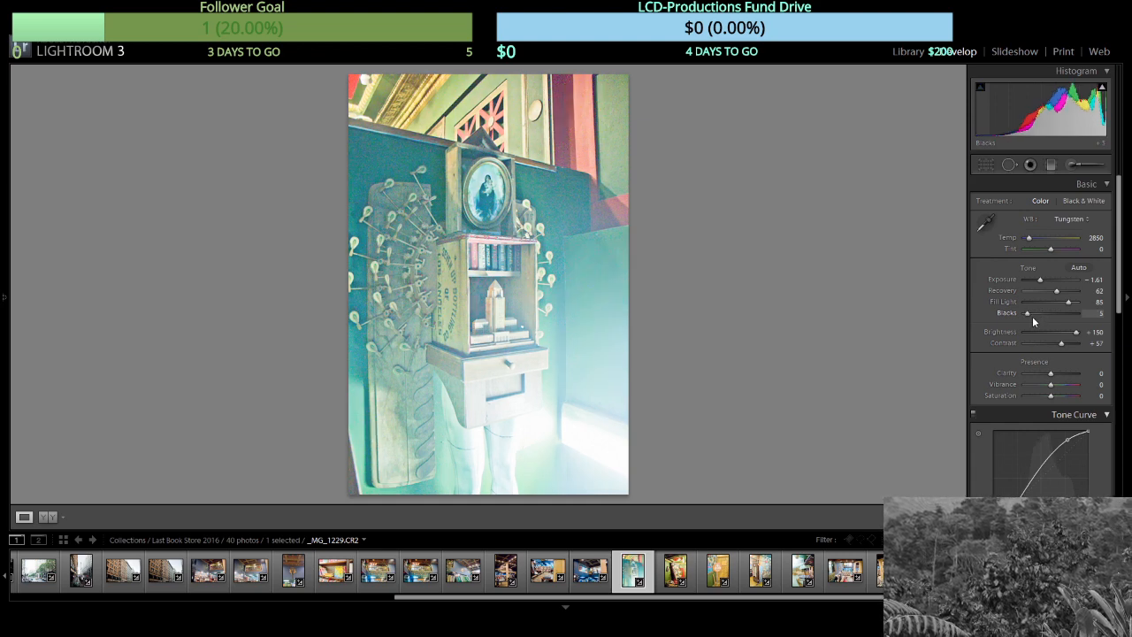
pyautogui.moveTo(1031, 314); pyautogui.dragTo(1048, 312)
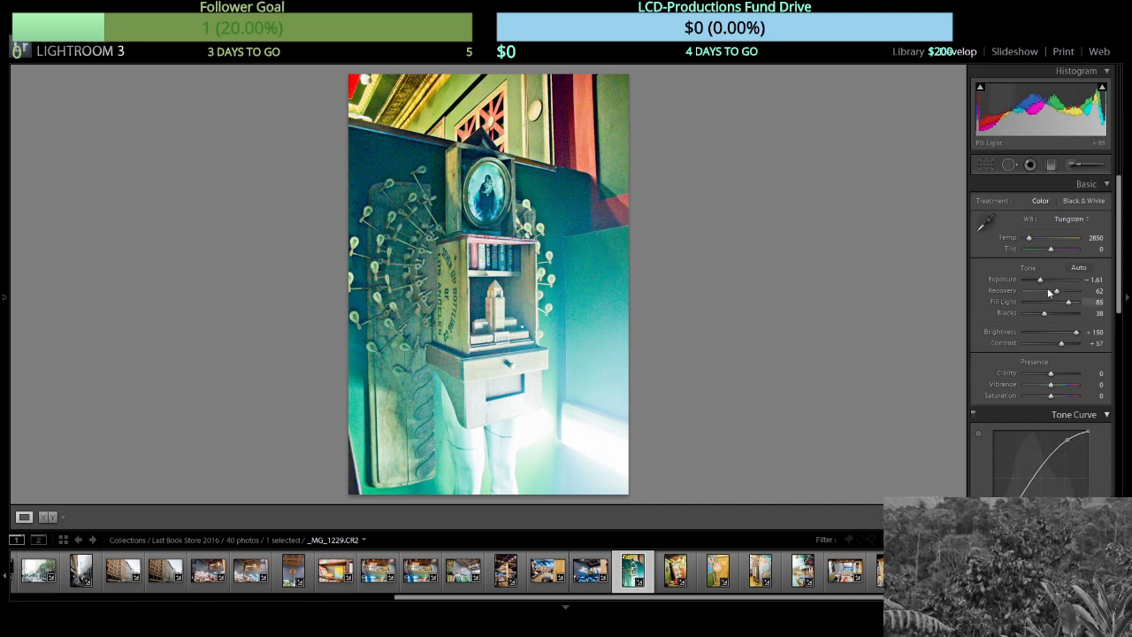
pyautogui.moveTo(1043, 286); pyautogui.dragTo(1038, 284)
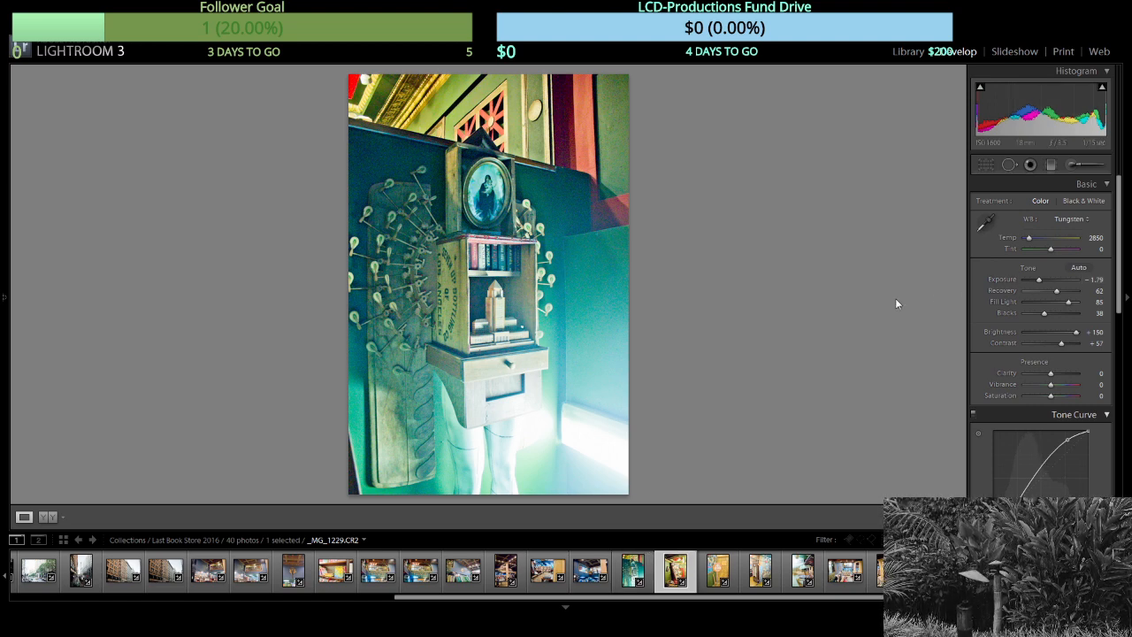
# Set the Blacks of _MG_1232.CR2 to 26, those of _MG_1235.CR2 to 30 and those of _MG_1237.CR2 to 26.
pyautogui.press('Right')
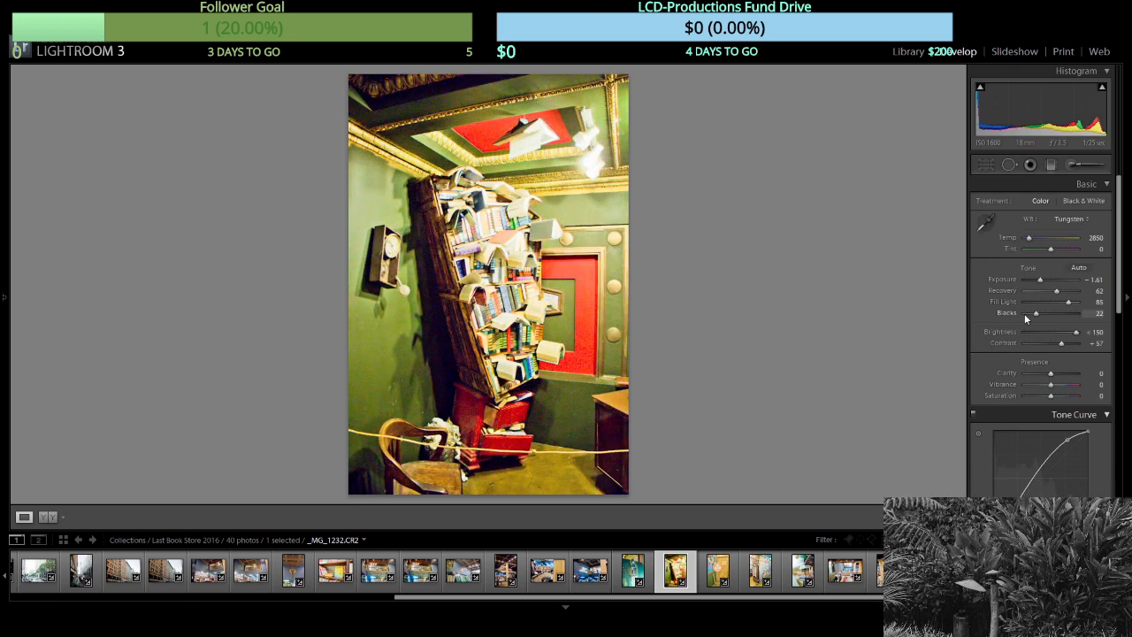
pyautogui.moveTo(1036, 312); pyautogui.dragTo(1038, 311)
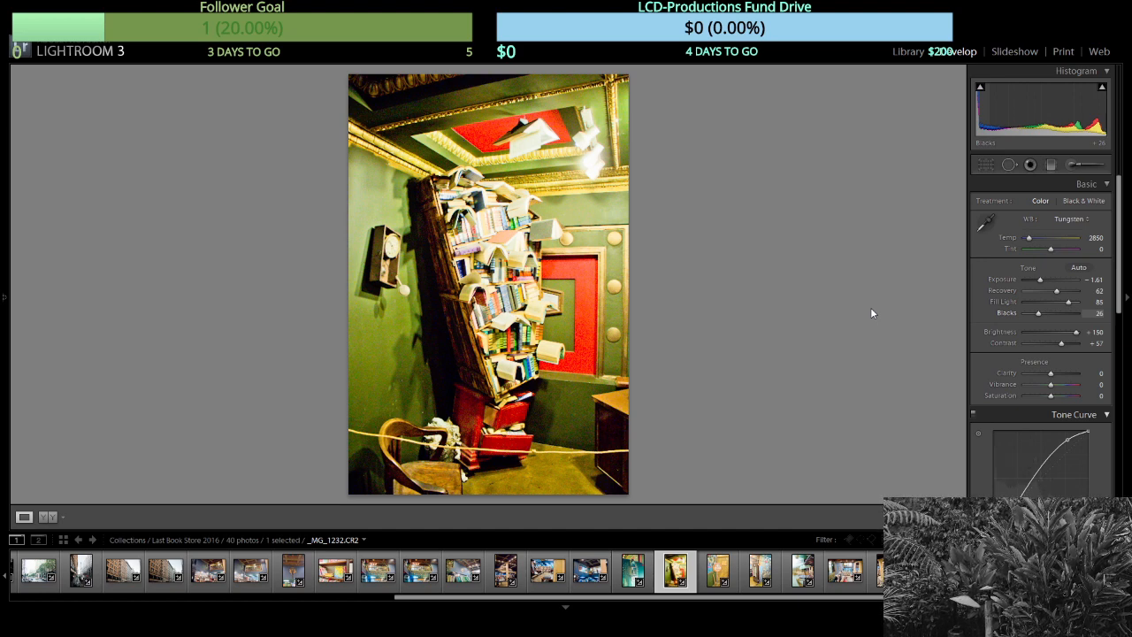
pyautogui.press('Right')
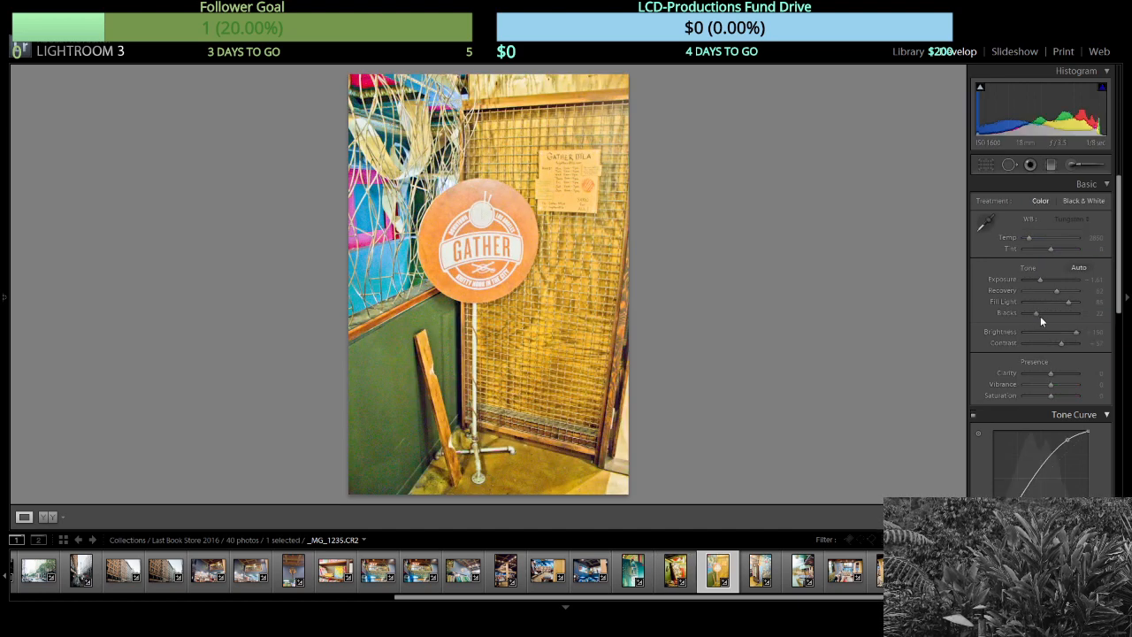
pyautogui.moveTo(1036, 314); pyautogui.dragTo(1041, 314)
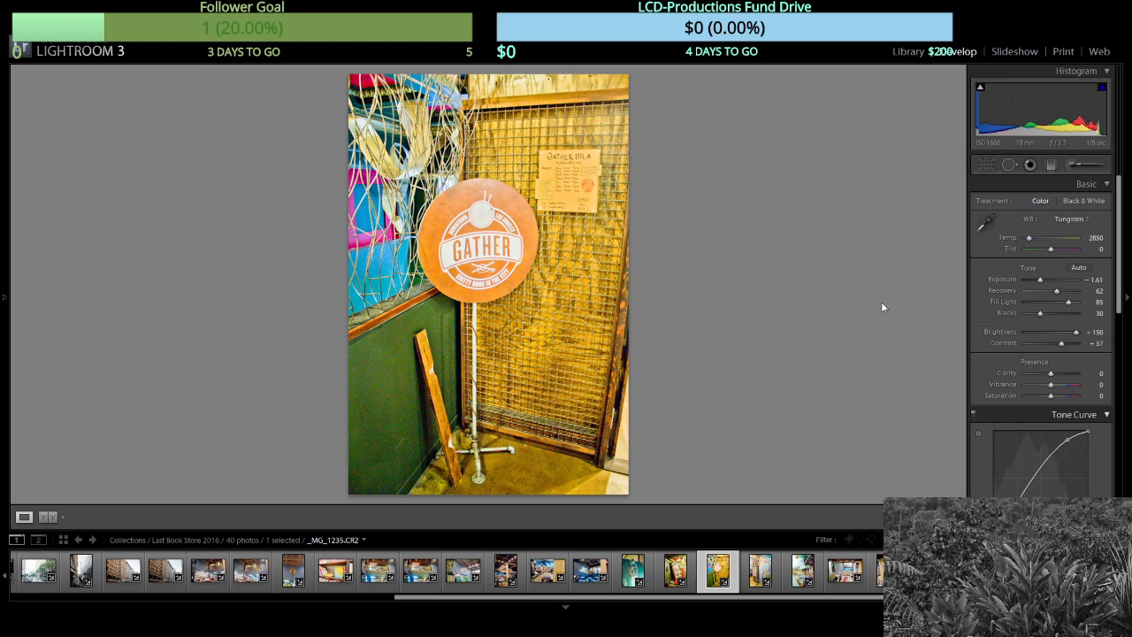
pyautogui.press('Right')
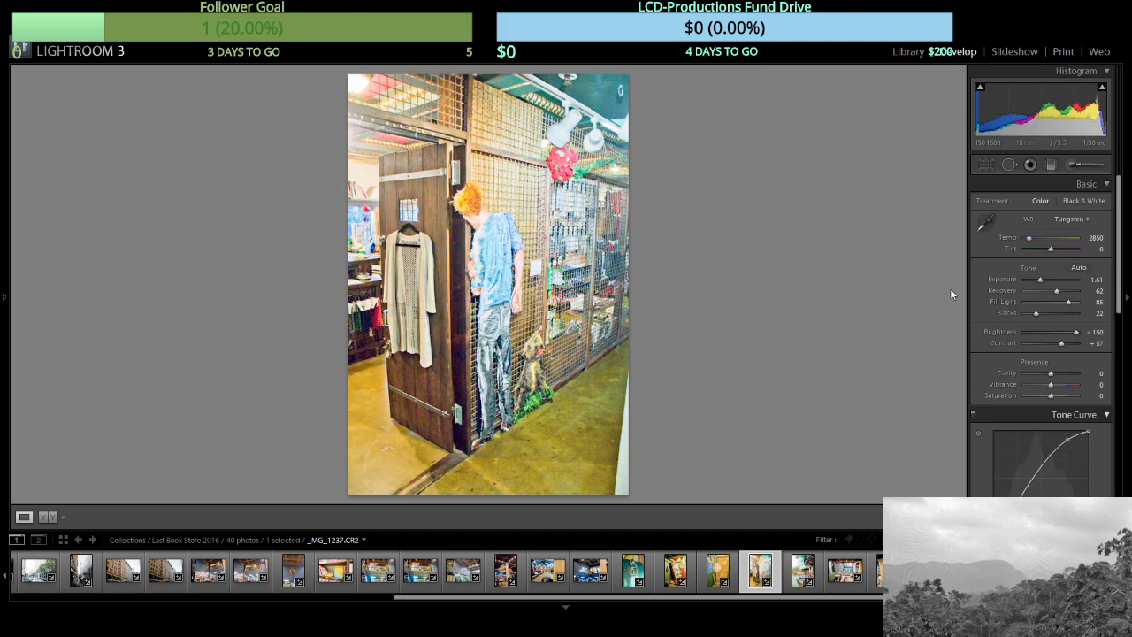
pyautogui.click(1039, 315)
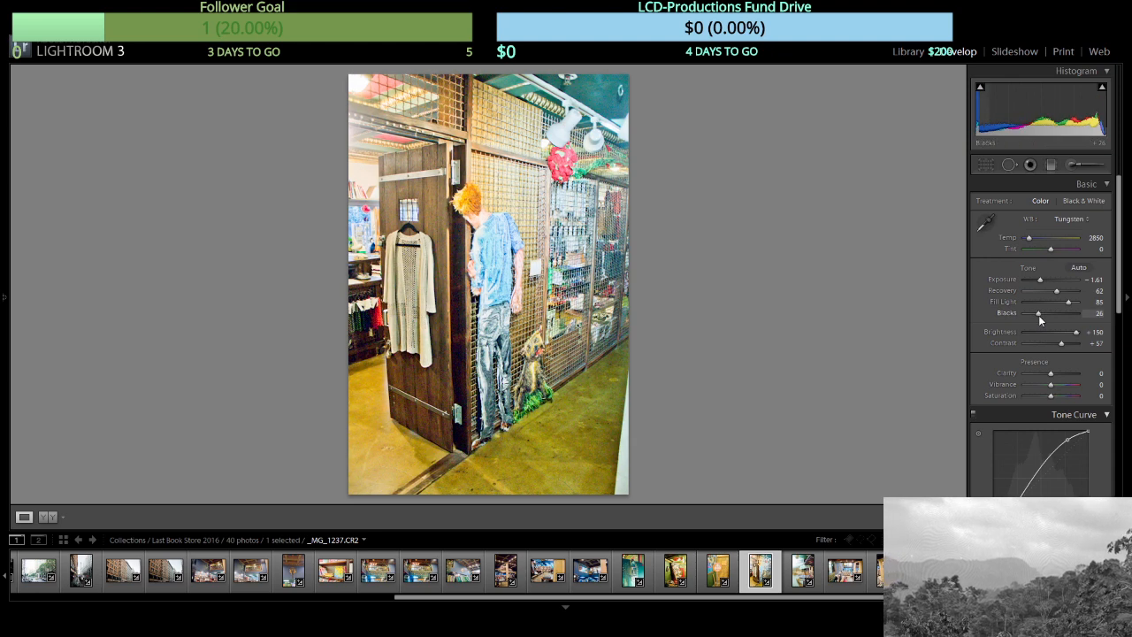
# Set the Blacks of _MG_1237.CR2 to 33 and those of the columned bookstore hall photo _MG_1241.CR2 to 33.
pyautogui.moveTo(1039, 314); pyautogui.dragTo(1043, 314)
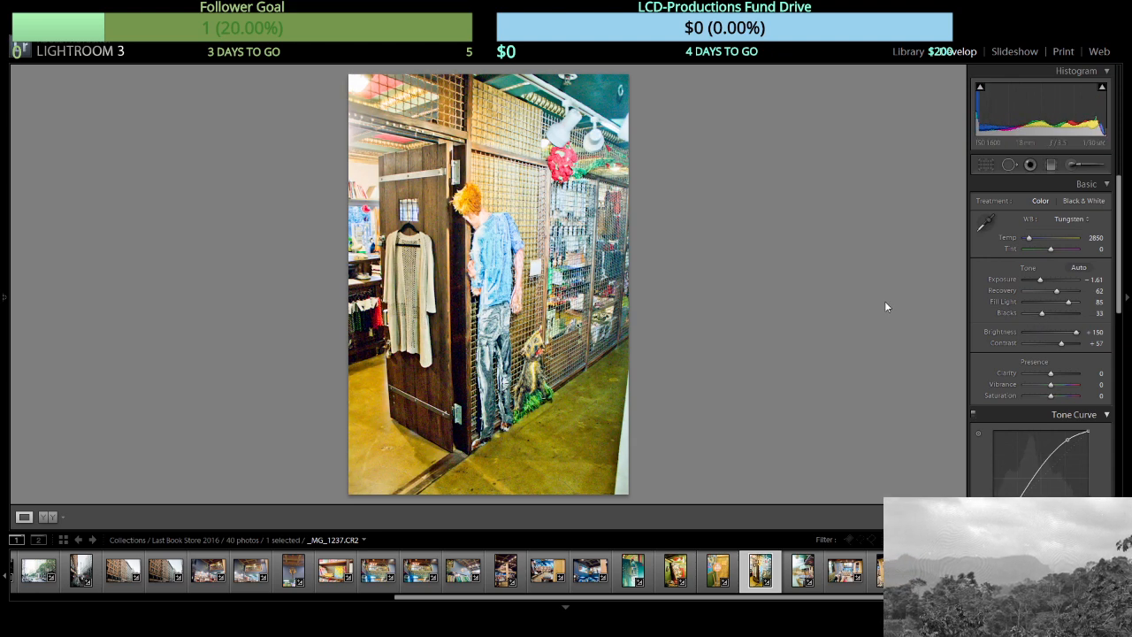
pyautogui.press('Right')
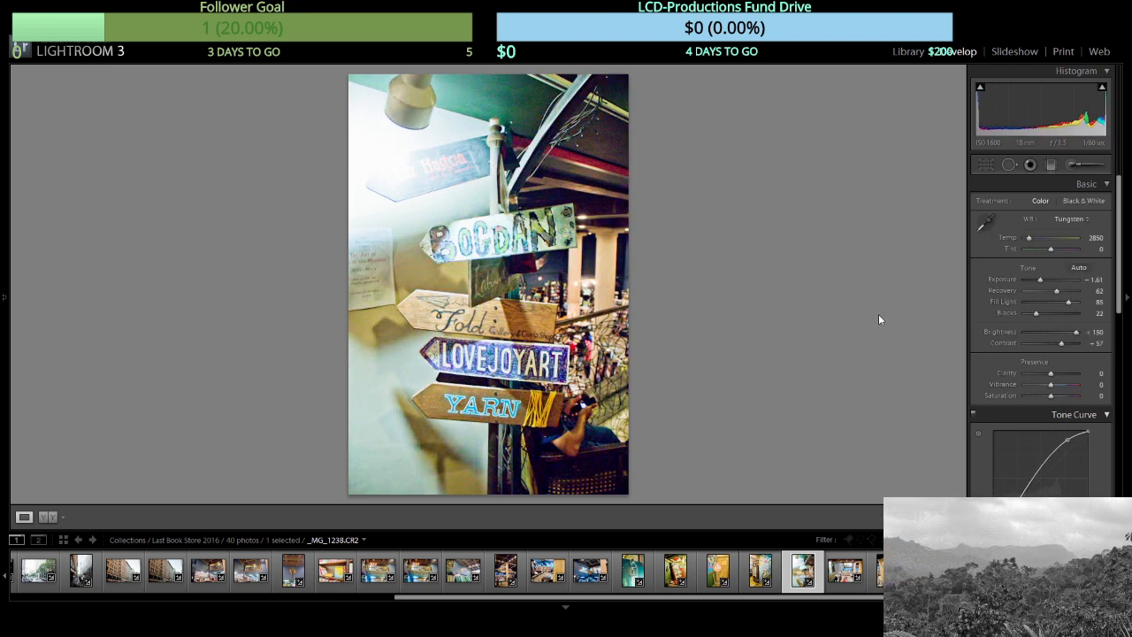
pyautogui.press('Right')
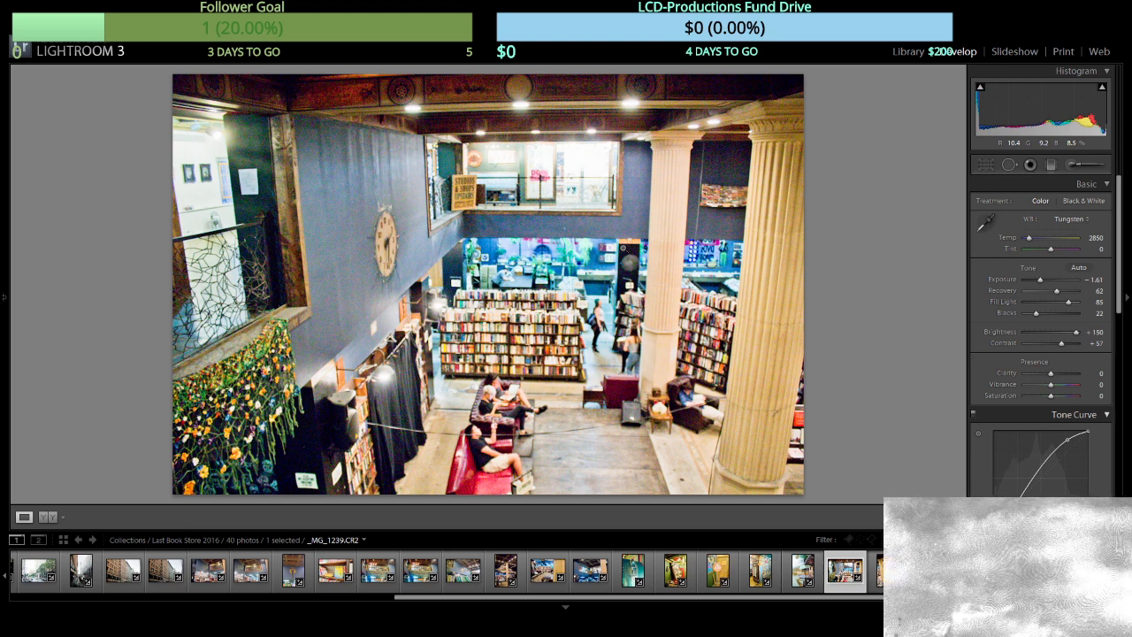
pyautogui.press('Right')
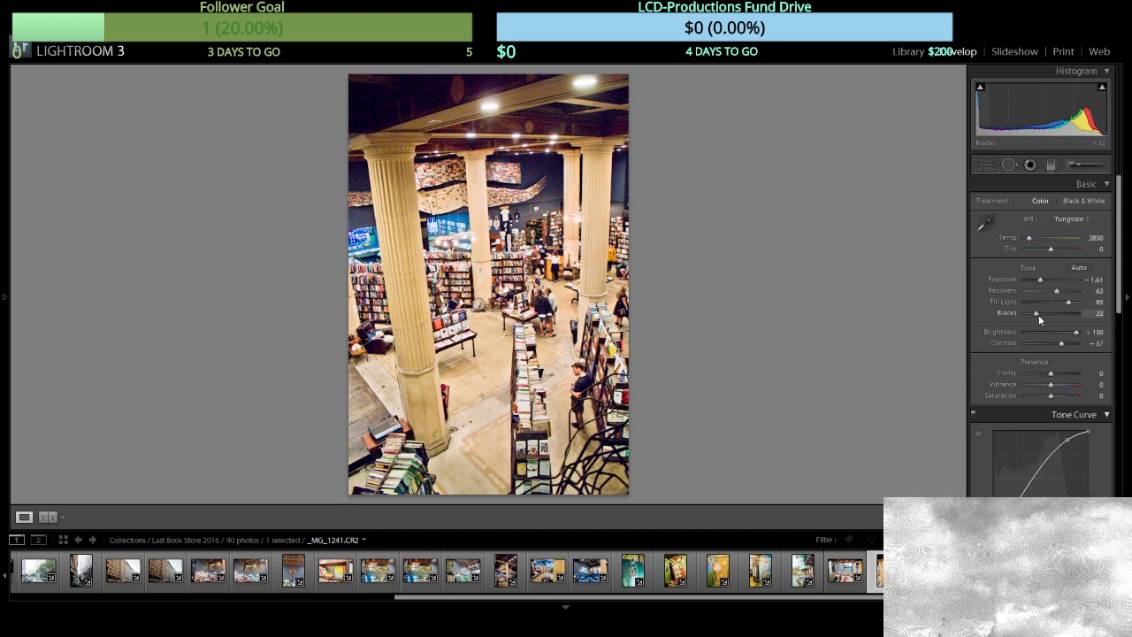
pyautogui.moveTo(1039, 314); pyautogui.dragTo(1046, 314)
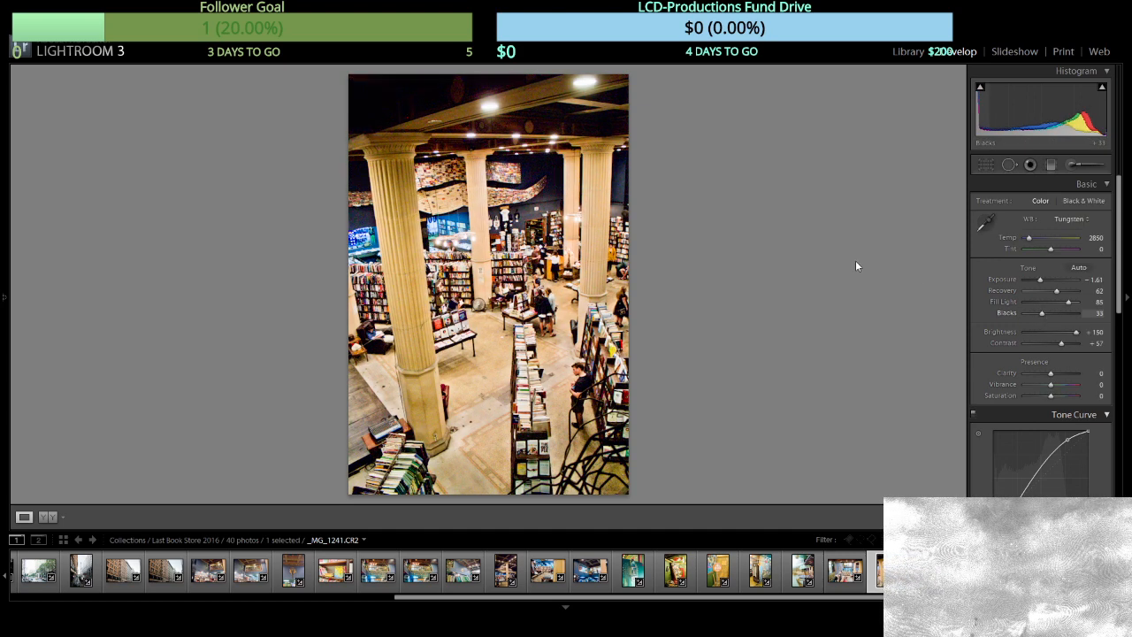
# Advance through the collection to the barred street-window photo _MG_1262.CR2 and set its Blacks to 25.
pyautogui.press('Right')
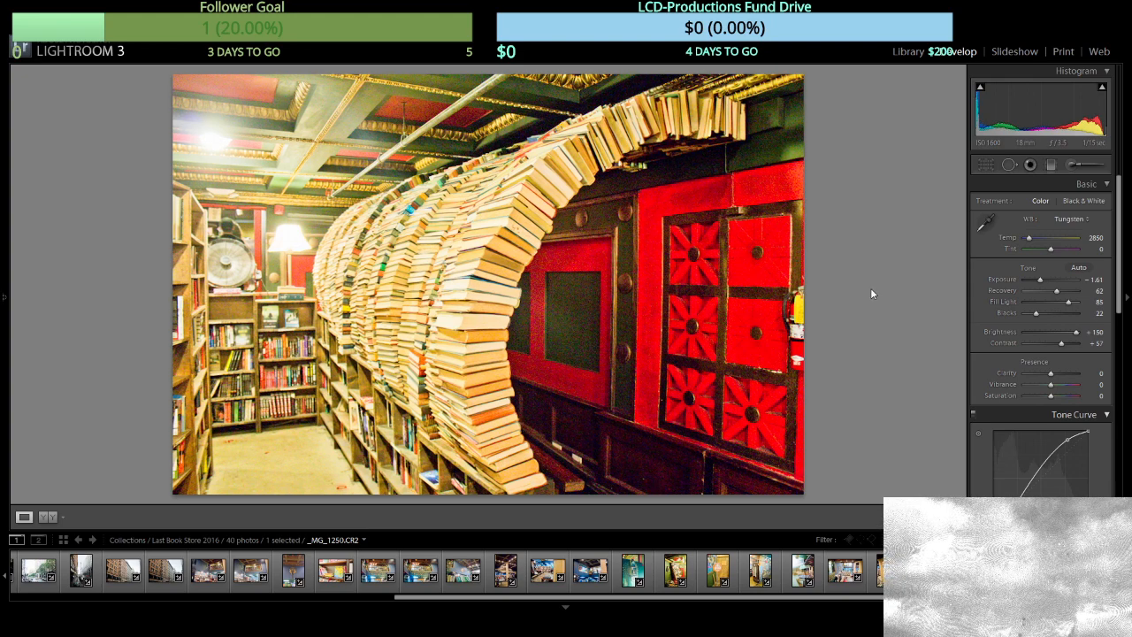
pyautogui.press('Right')
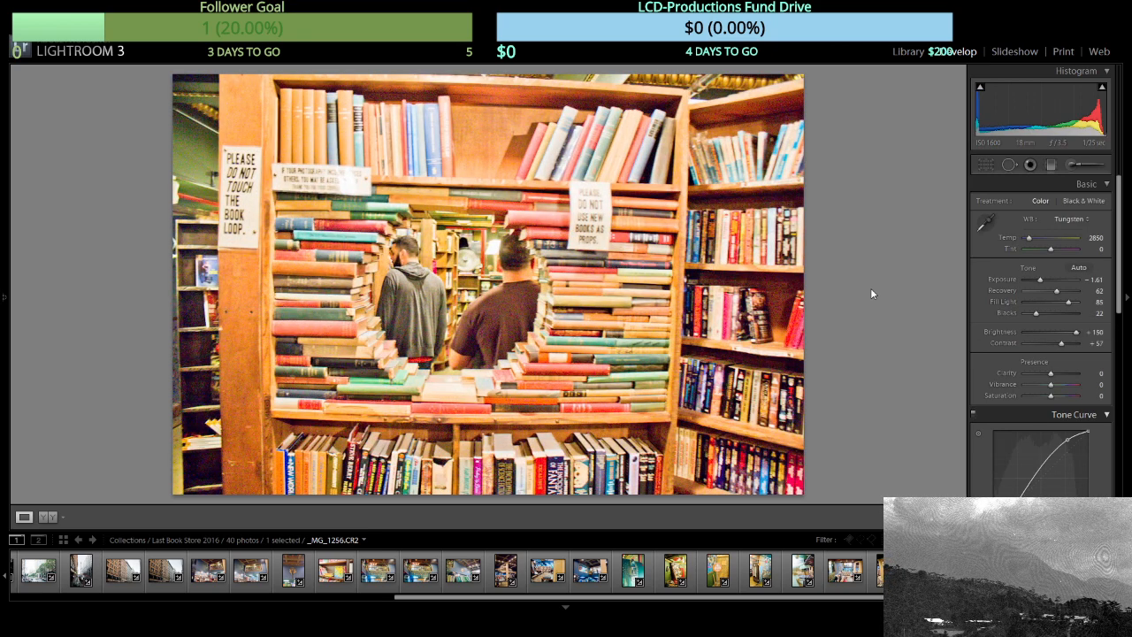
pyautogui.press('Right')
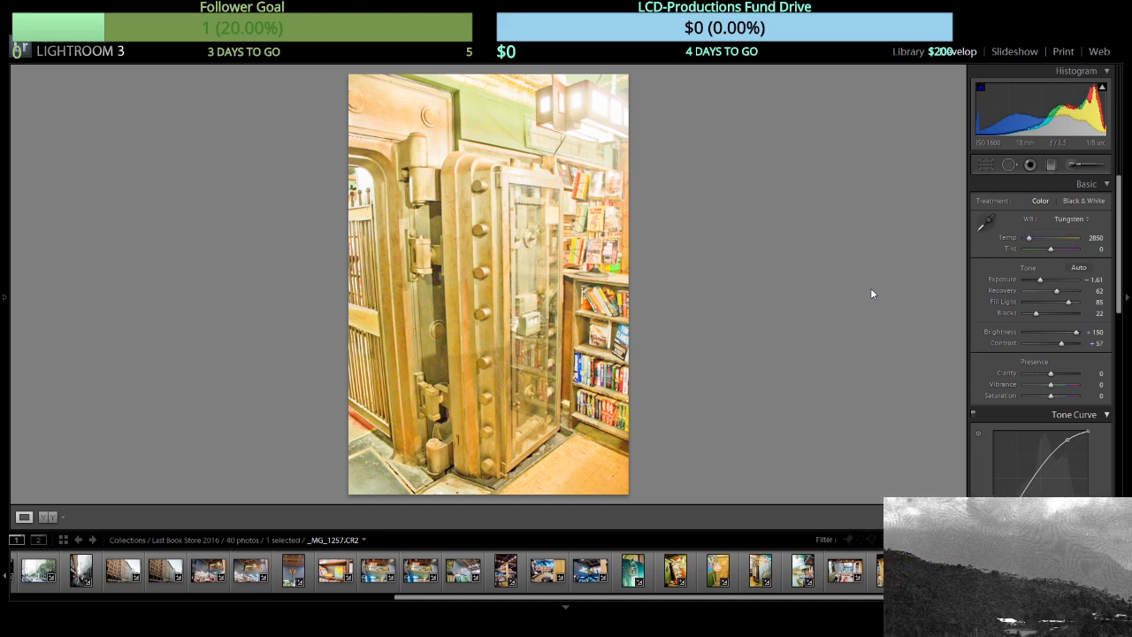
pyautogui.press('Right')
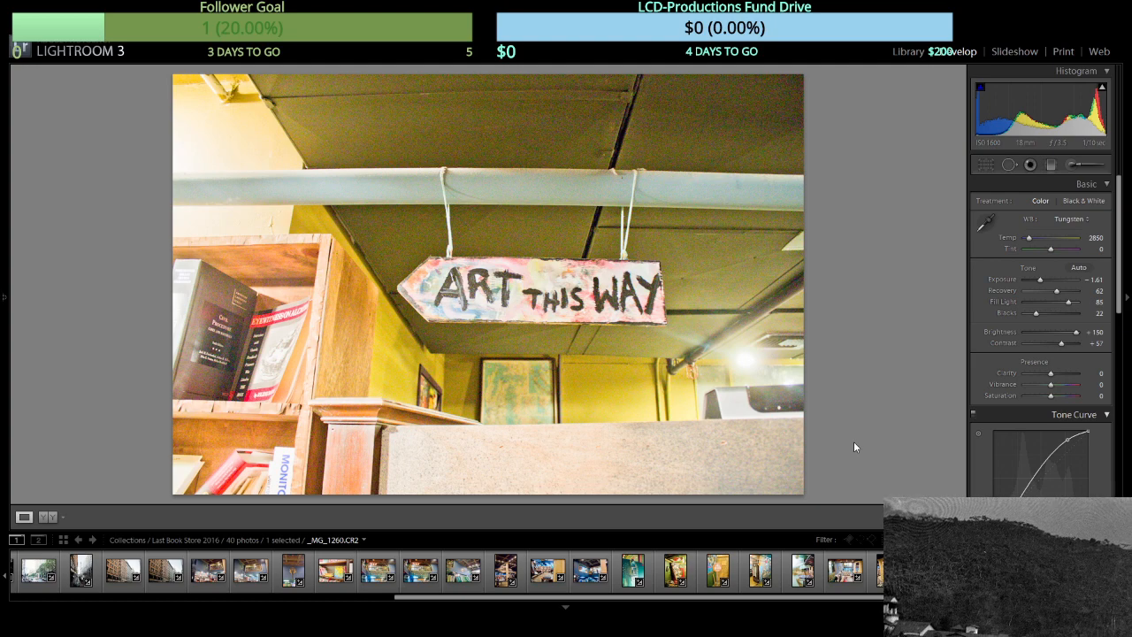
pyautogui.press('Right')
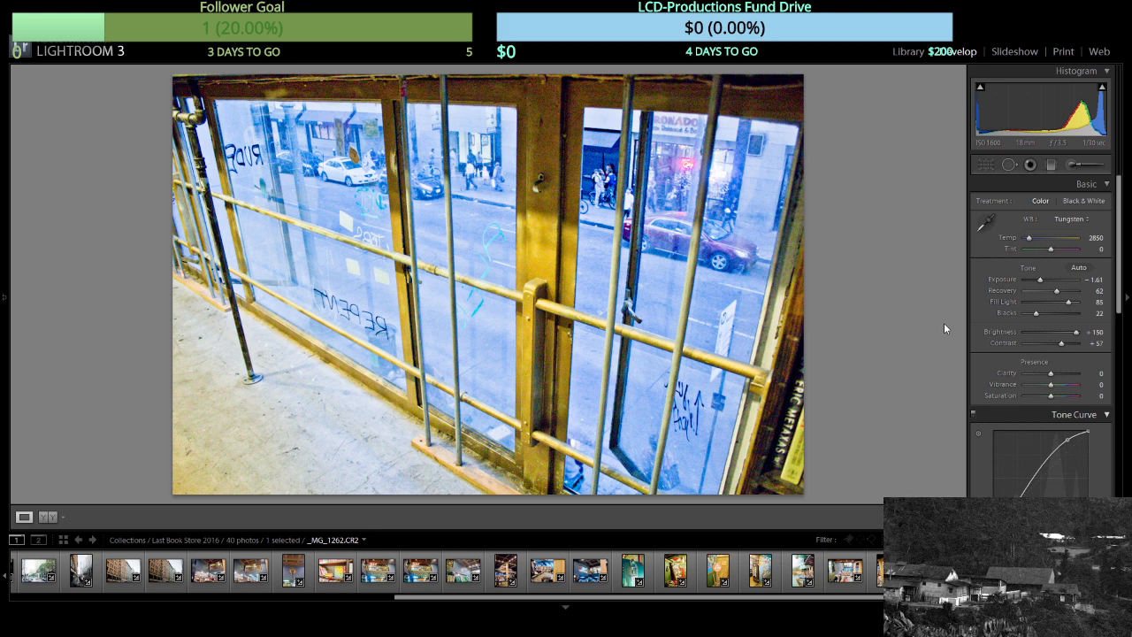
pyautogui.moveTo(1034, 323); pyautogui.dragTo(1037, 321)
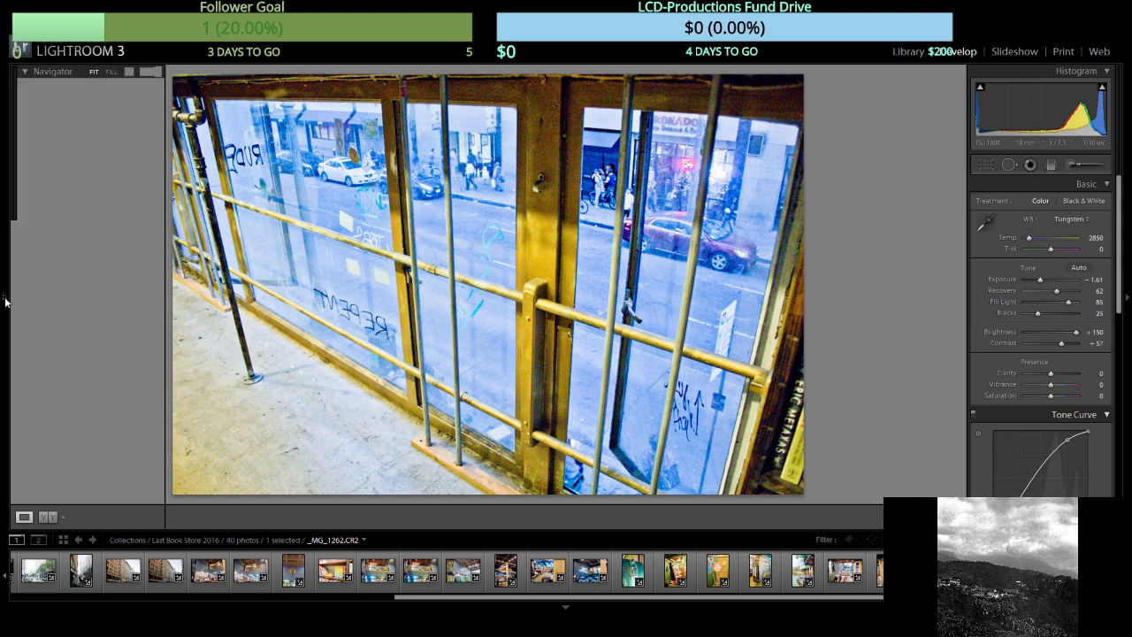
# Open the Lloyd Wright and Air Museum collection and select its first photo, IMG_4500.CR2.
pyautogui.moveTo(7, 301)
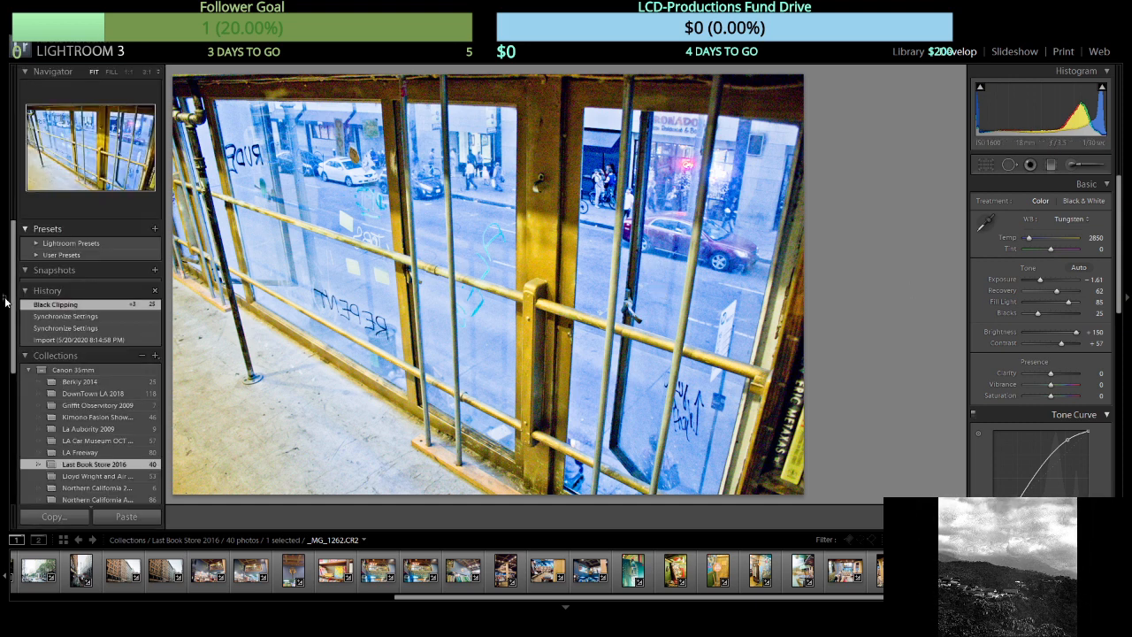
pyautogui.click(113, 477)
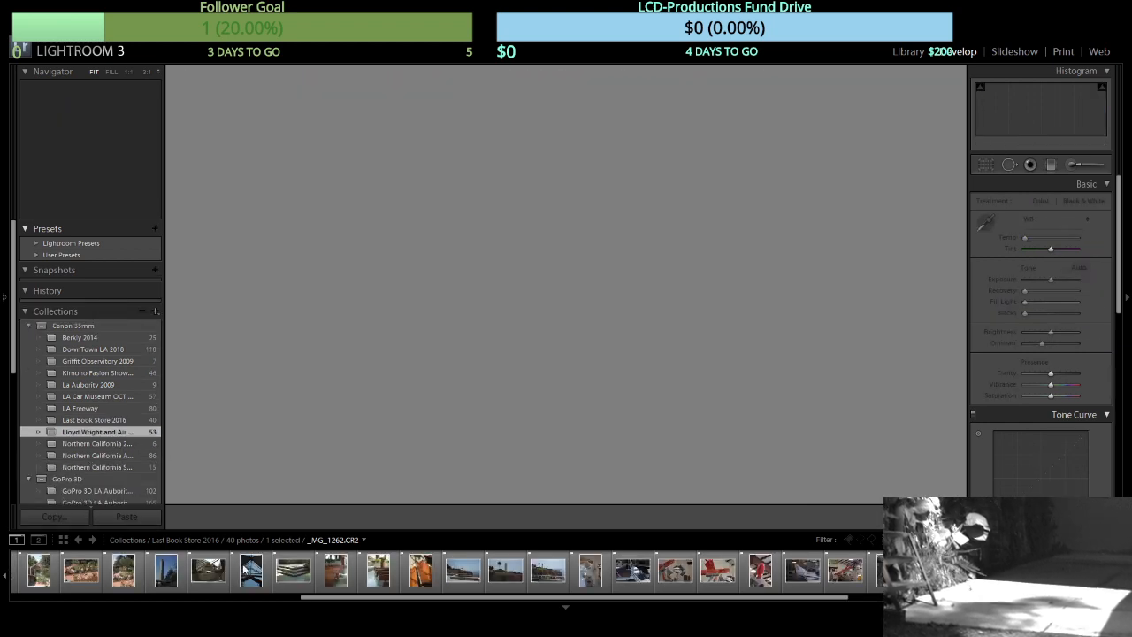
pyautogui.moveTo(325, 598); pyautogui.dragTo(12, 598)
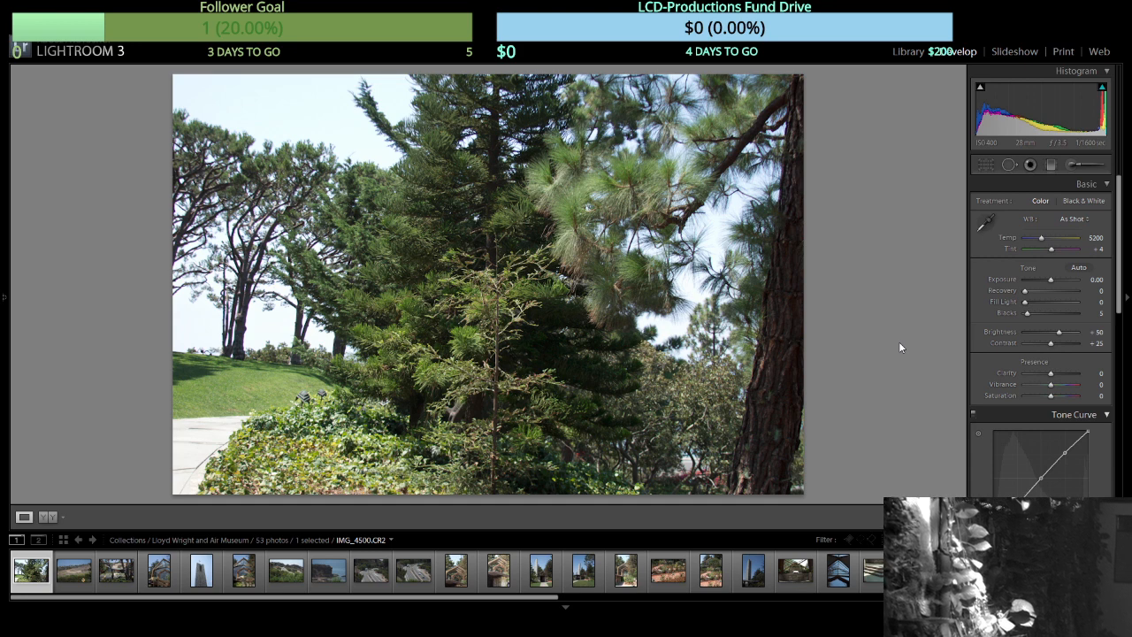
pyautogui.scroll(-3, 1117, 314)
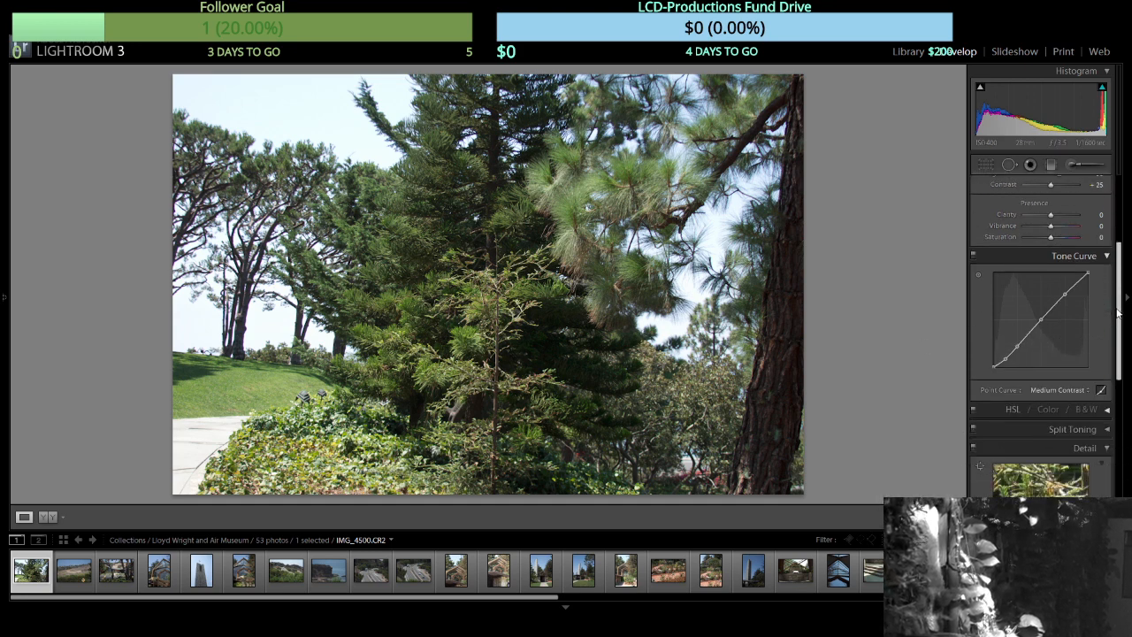
pyautogui.scroll(3, 1117, 314)
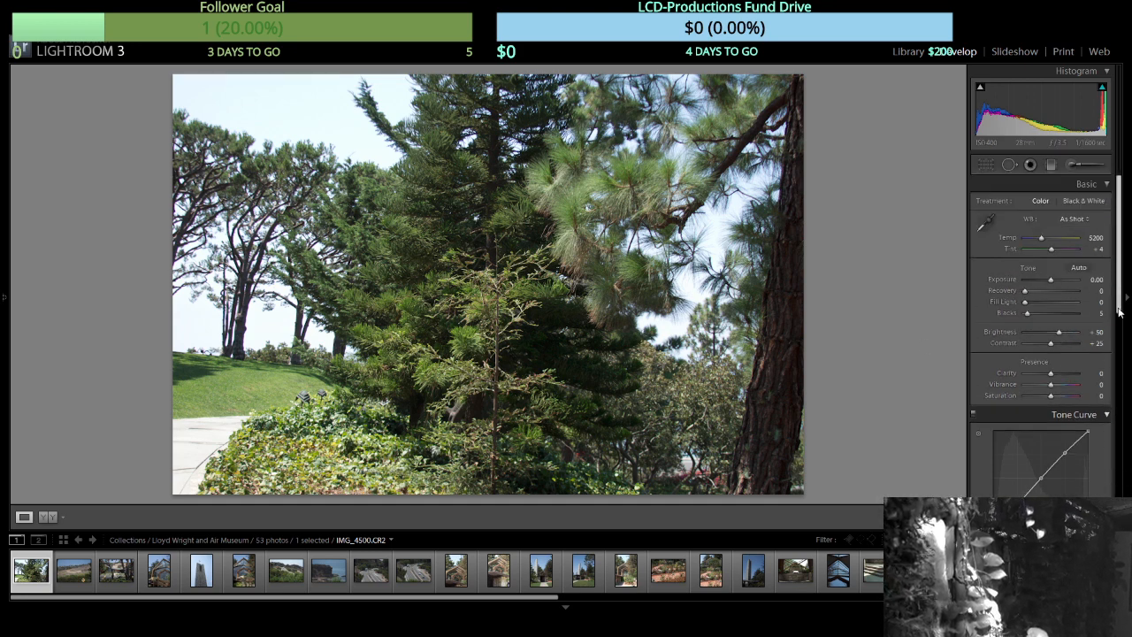
pyautogui.scroll(-2, 1118, 311)
pyautogui.scroll(2, 1118, 313)
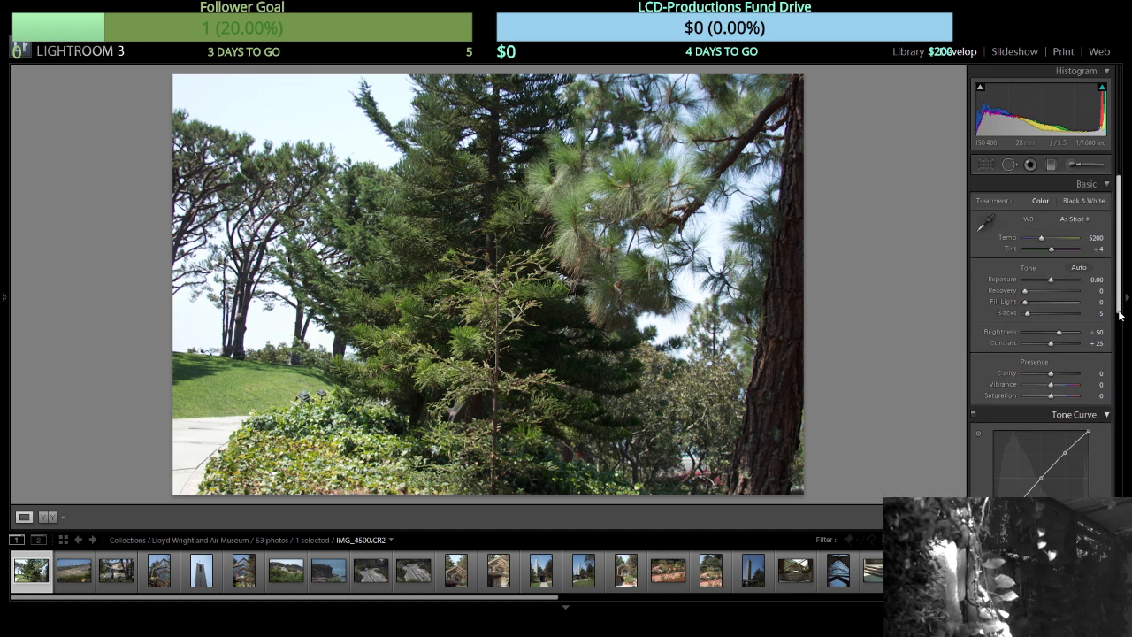
pyautogui.scroll(-2, 1119, 314)
pyautogui.scroll(1, 1119, 314)
pyautogui.scroll(1, 1119, 314)
# Set the tone of IMG_4500.CR2 to Exposure -1.06, Recovery 30, Fill Light 64, Blacks 15, Brightness +102 and Contrast +50.
pyautogui.moveTo(1025, 301); pyautogui.dragTo(1033, 305)
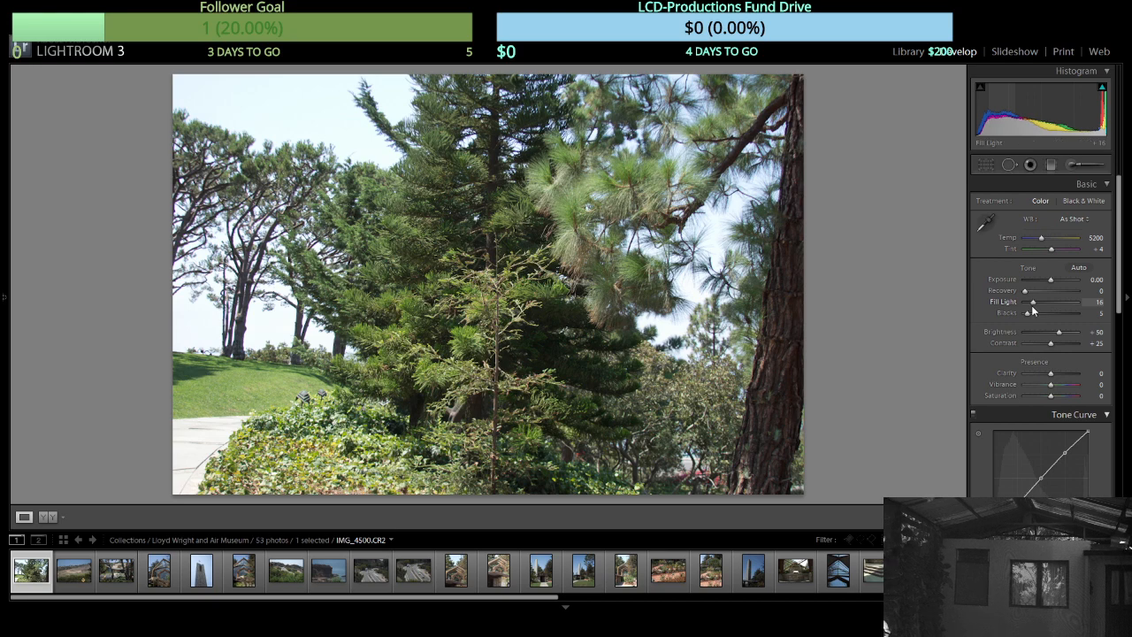
pyautogui.doubleClick(1033, 305)
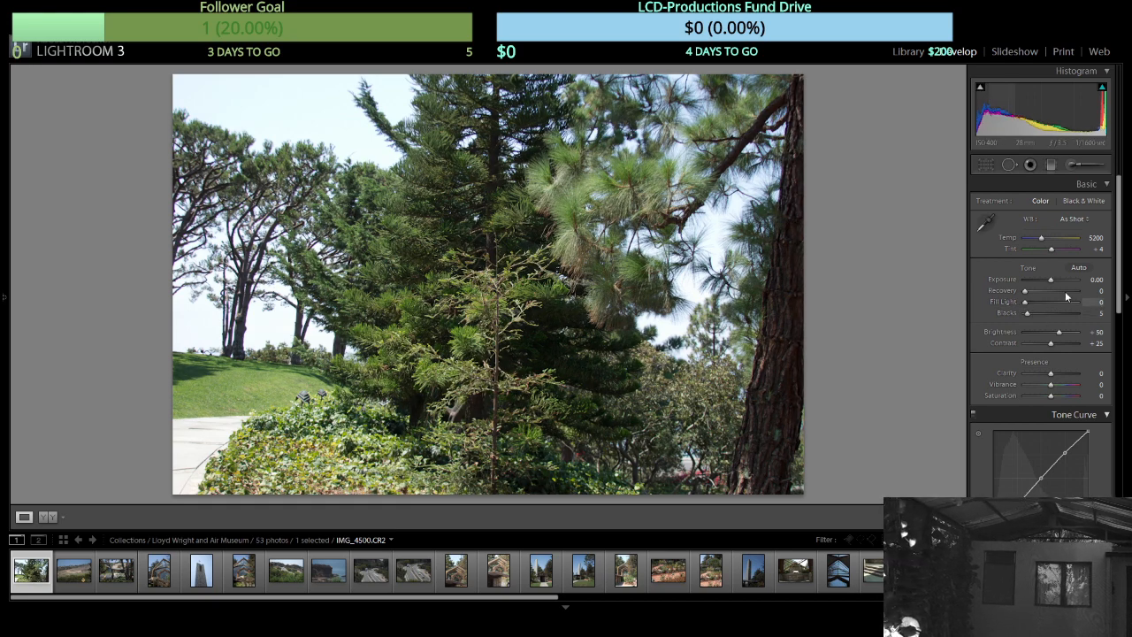
pyautogui.moveTo(1059, 332); pyautogui.dragTo(1068, 333)
pyautogui.moveTo(1051, 279); pyautogui.dragTo(1059, 344)
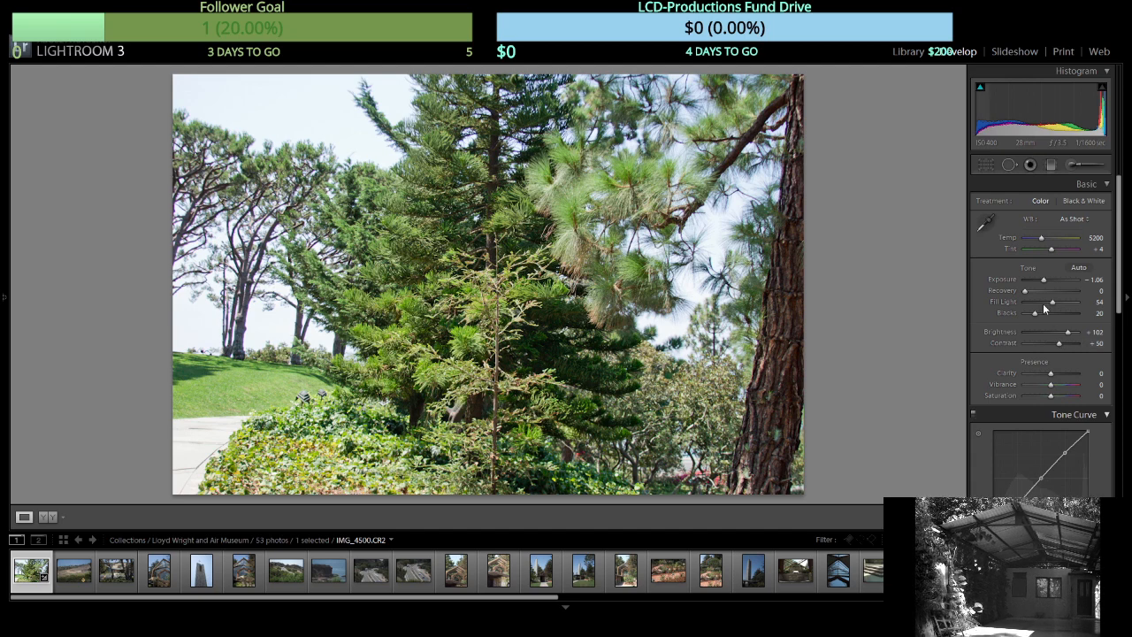
pyautogui.moveTo(1025, 290); pyautogui.dragTo(1060, 305)
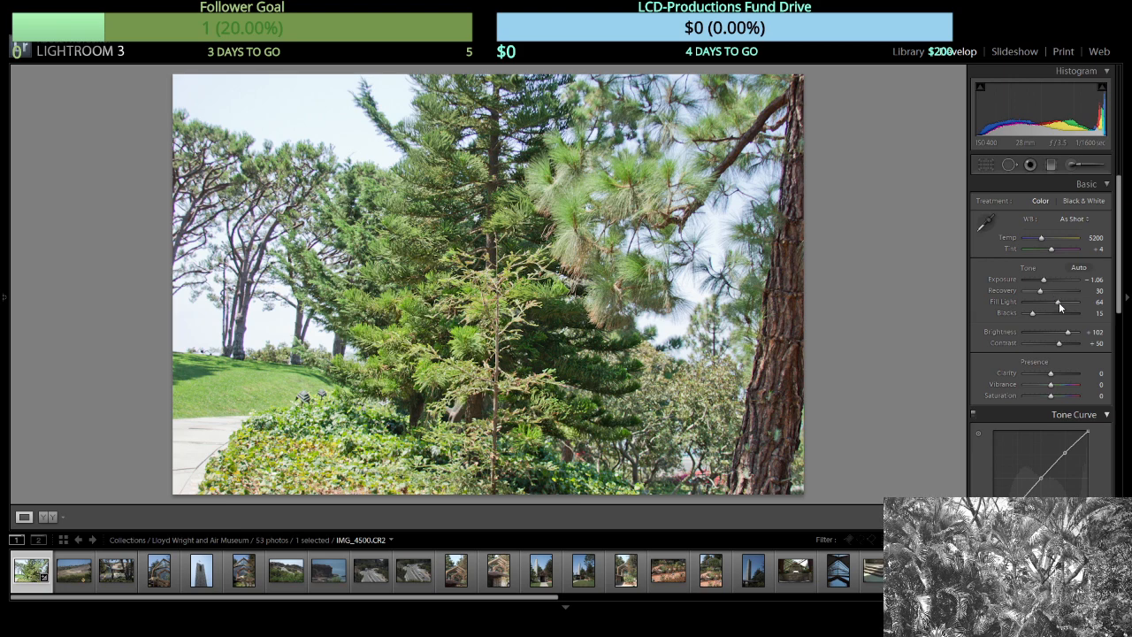
# Set the white balance of IMG_4500.CR2 to Daylight and synchronize its settings across all 53 photos in the collection.
pyautogui.click(1053, 258)
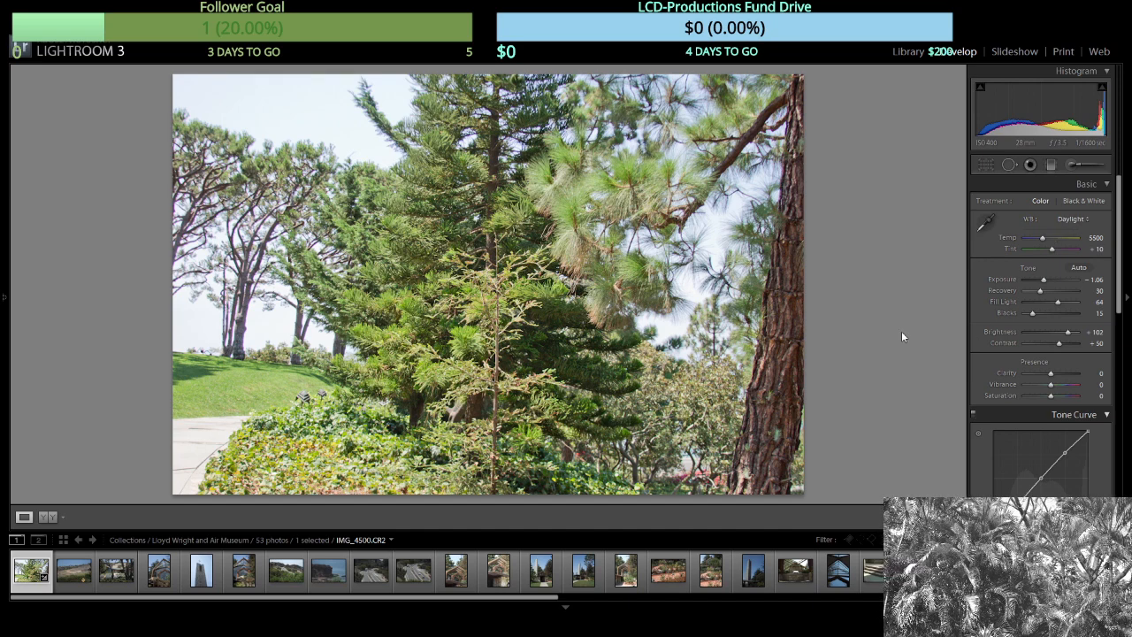
pyautogui.hotkey('ctrl', 'a')
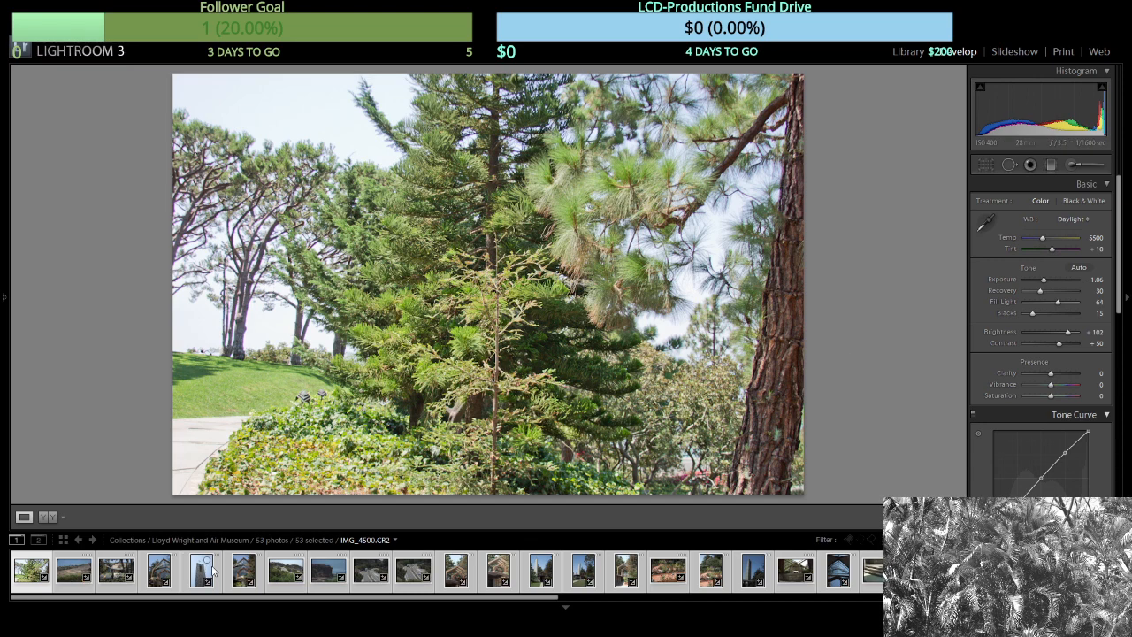
# Set the hillside photo IMG_4504.CR2 to Exposure -0.41 and Blacks 30, and the Blacks of IMG_4508.CR2 to 34.
pyautogui.click(74, 585)
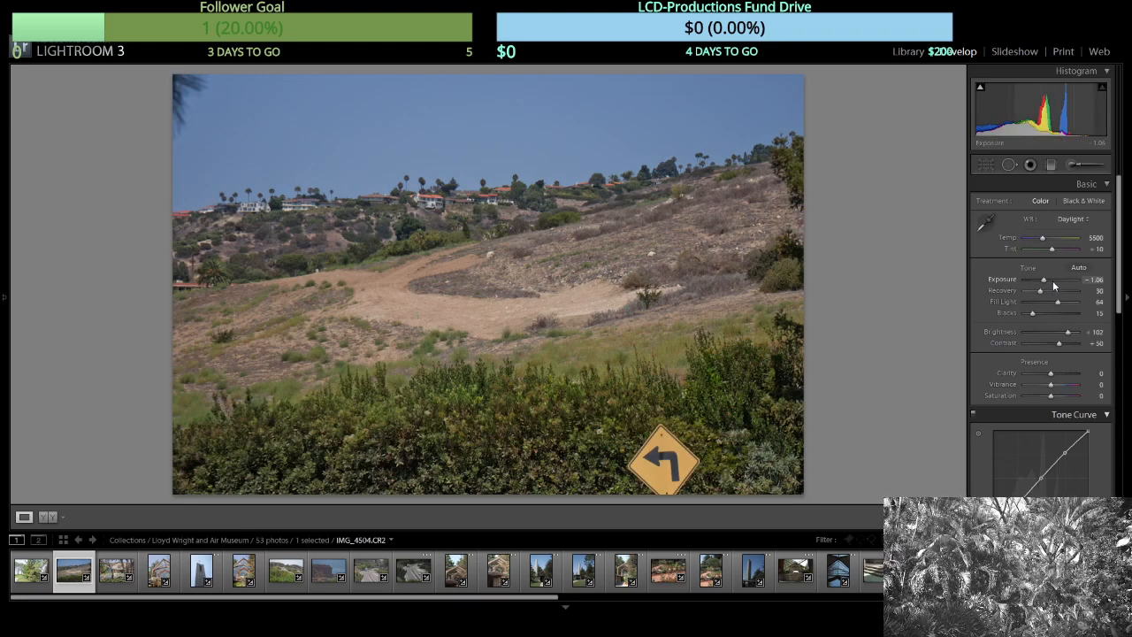
pyautogui.moveTo(1052, 280); pyautogui.dragTo(1048, 281)
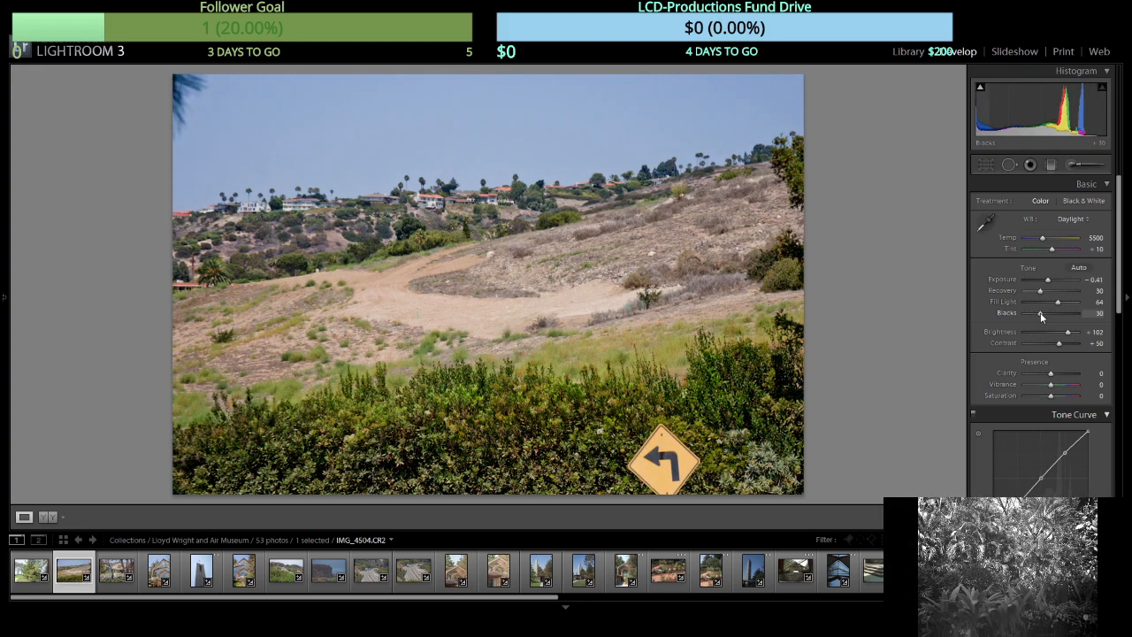
pyautogui.press('Right')
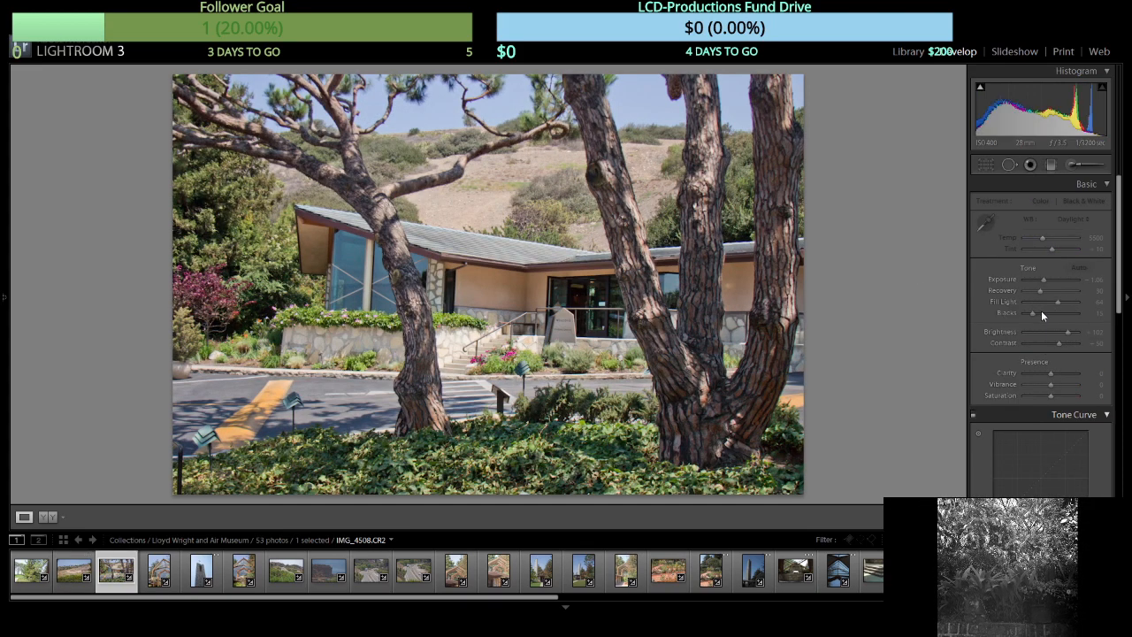
pyautogui.moveTo(1042, 317); pyautogui.dragTo(1044, 317)
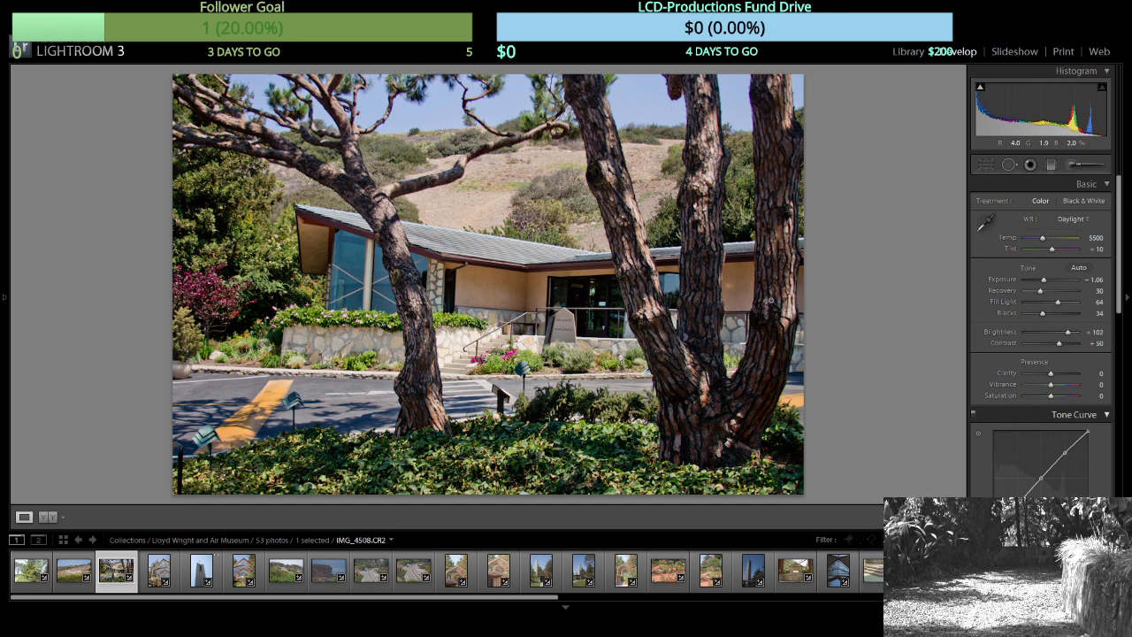
# Set the glass chapel photo IMG_4513.CR2 to Exposure -0.60 and Blacks 17, and the stone tower photo IMG_4516.CR2 to Exposure -1.33 and Blacks 56.
pyautogui.press('Right')
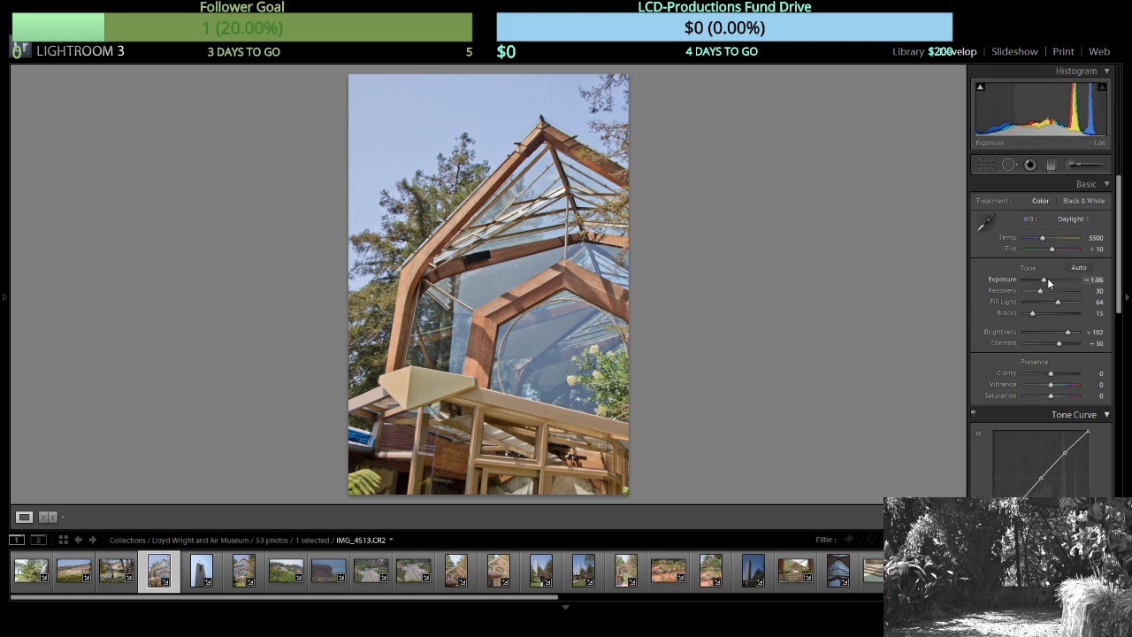
pyautogui.moveTo(1053, 279); pyautogui.dragTo(1047, 278)
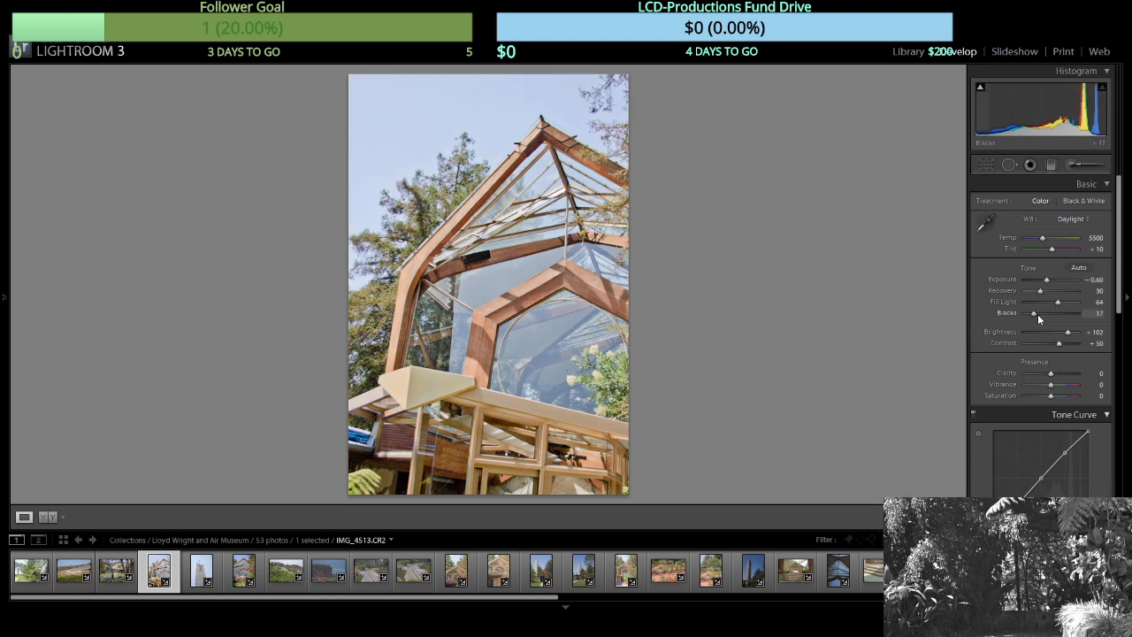
pyautogui.click(1037, 314)
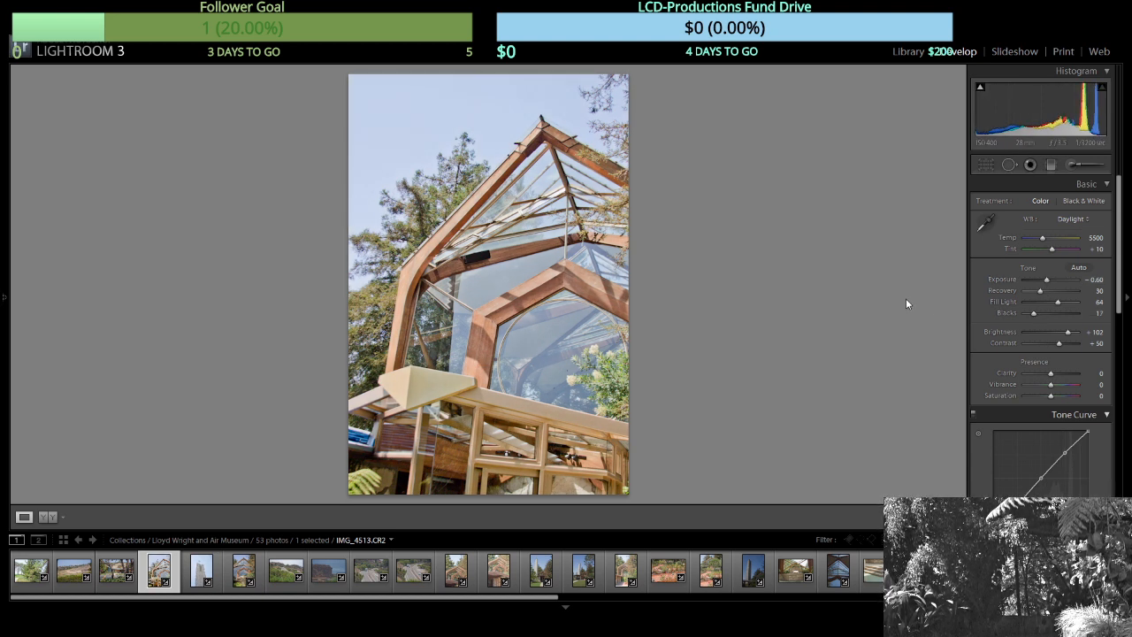
pyautogui.press('Right')
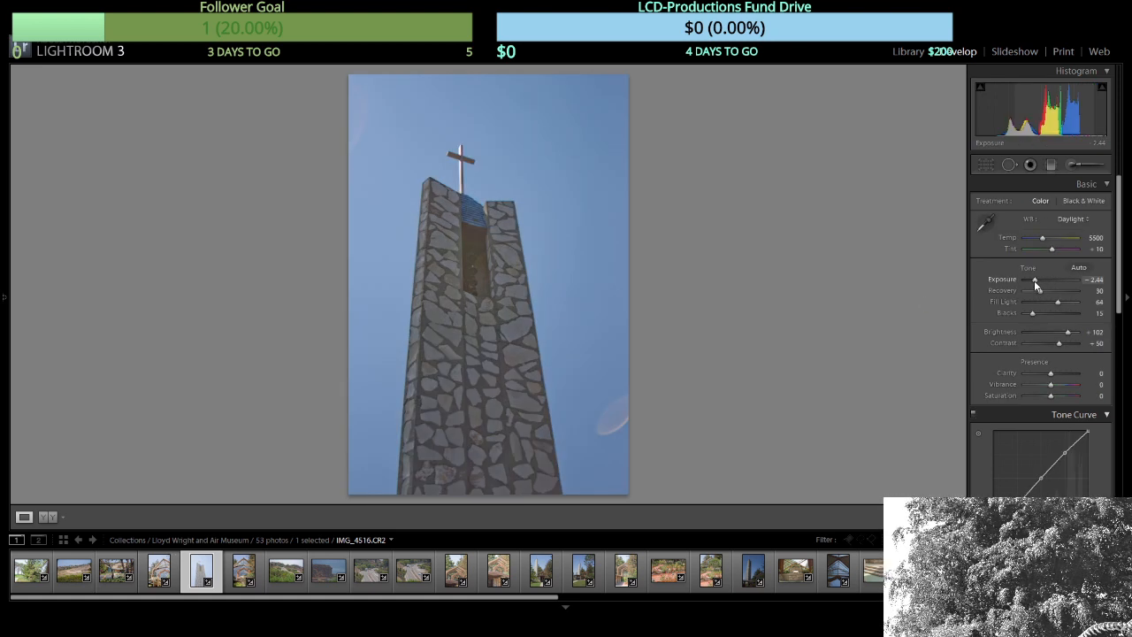
pyautogui.moveTo(1033, 313); pyautogui.dragTo(1042, 281)
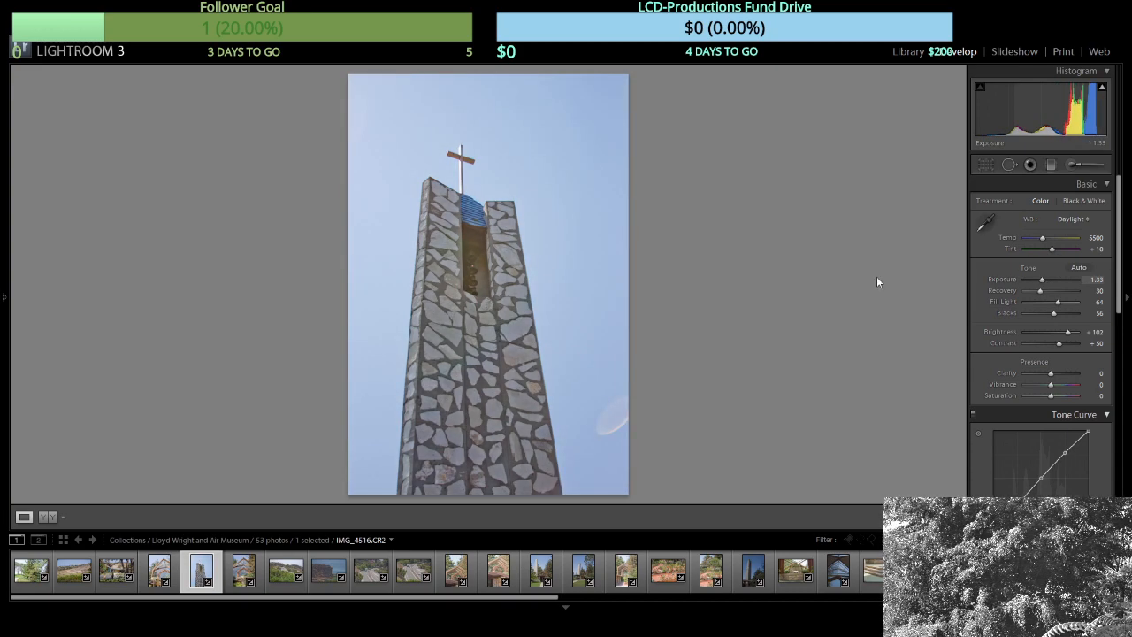
# Set the Blacks of the chapel photo IMG_4519.CR2 to 39 and those of the coastal road photo IMG_4523.CR2 to 36.
pyautogui.press('Right')
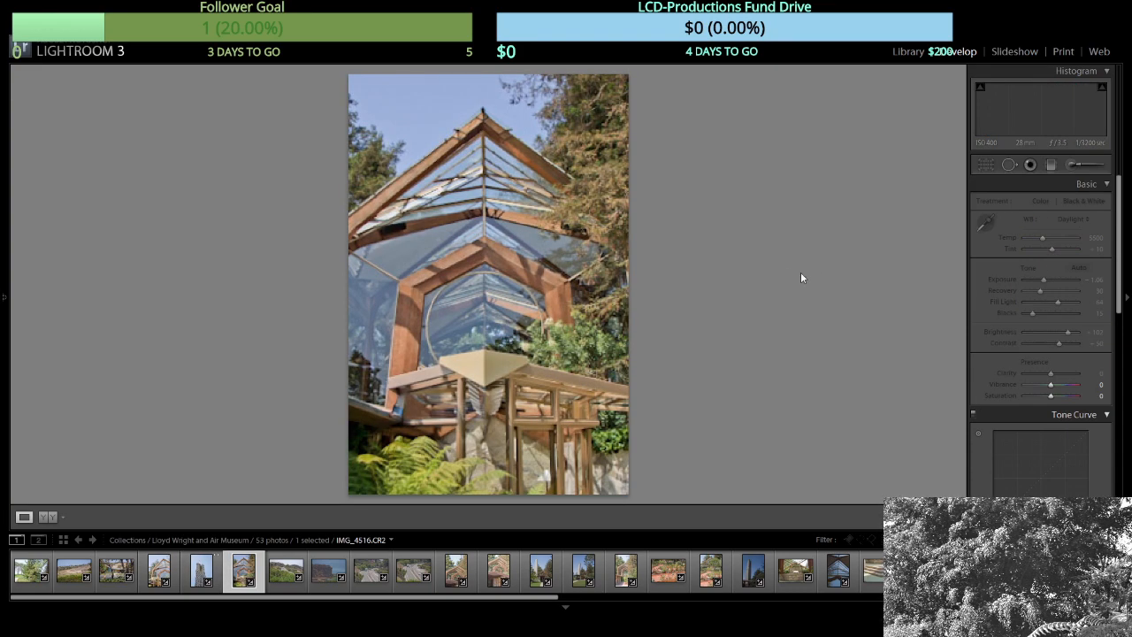
pyautogui.click(1044, 314)
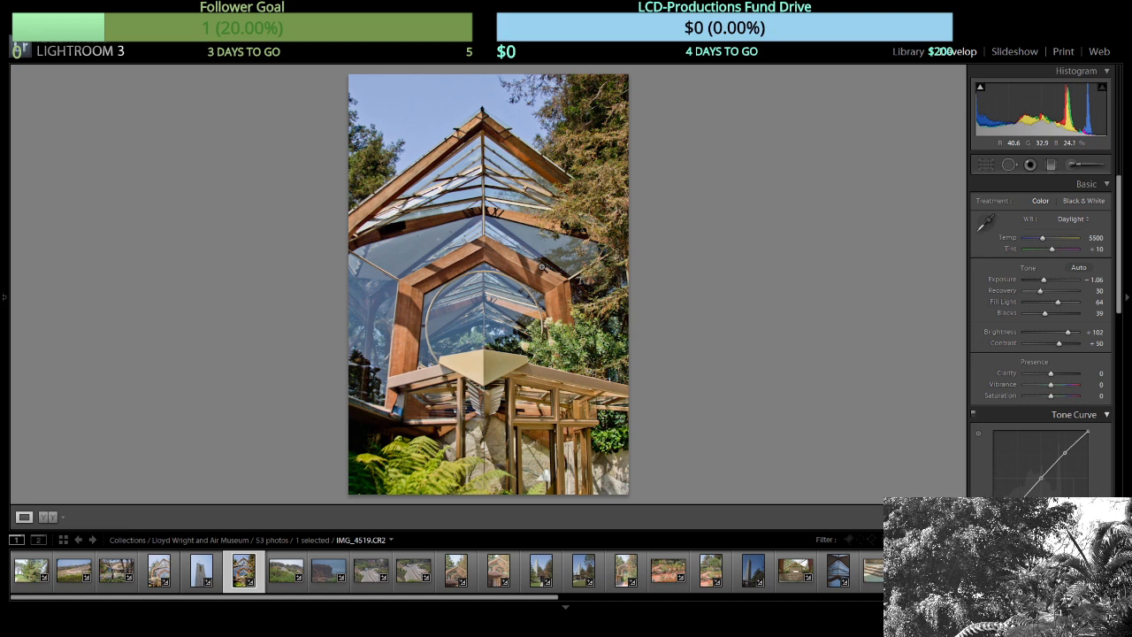
pyautogui.press('Right')
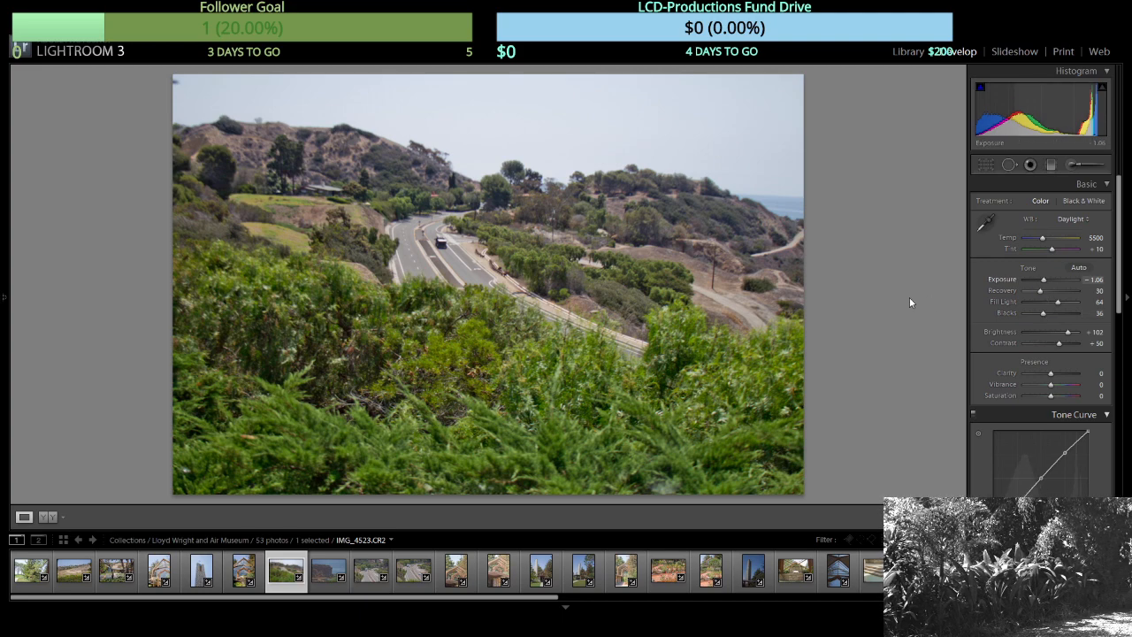
# Set the coastal cliff photo IMG_4525.CR2 to Exposure +0.14 and Blacks 49.
pyautogui.press('Right')
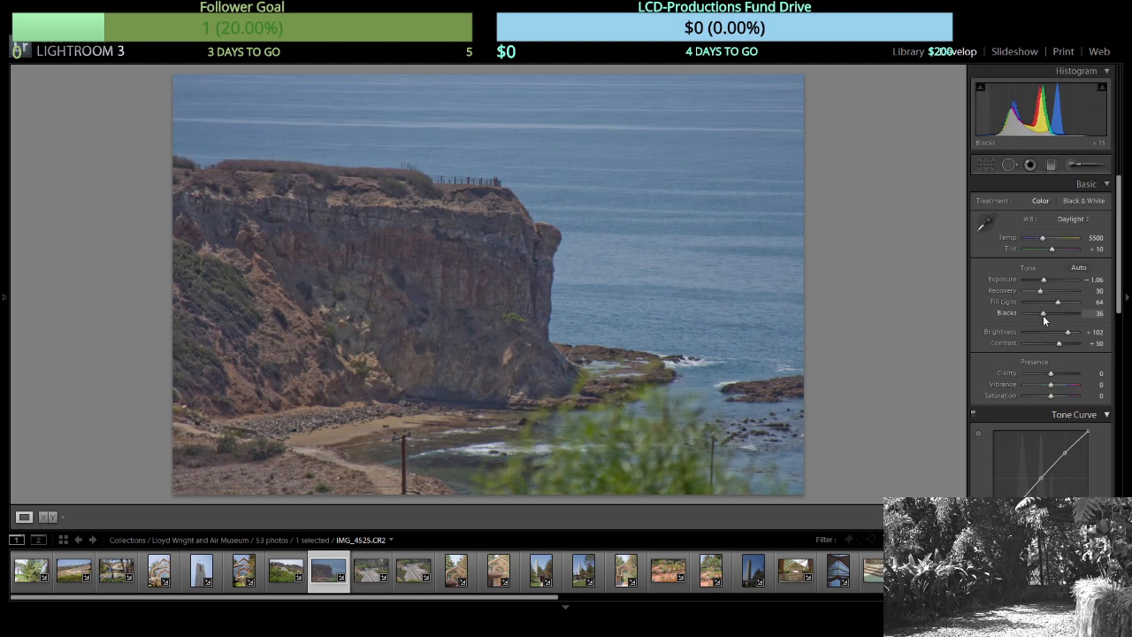
pyautogui.moveTo(1043, 315); pyautogui.dragTo(1040, 315)
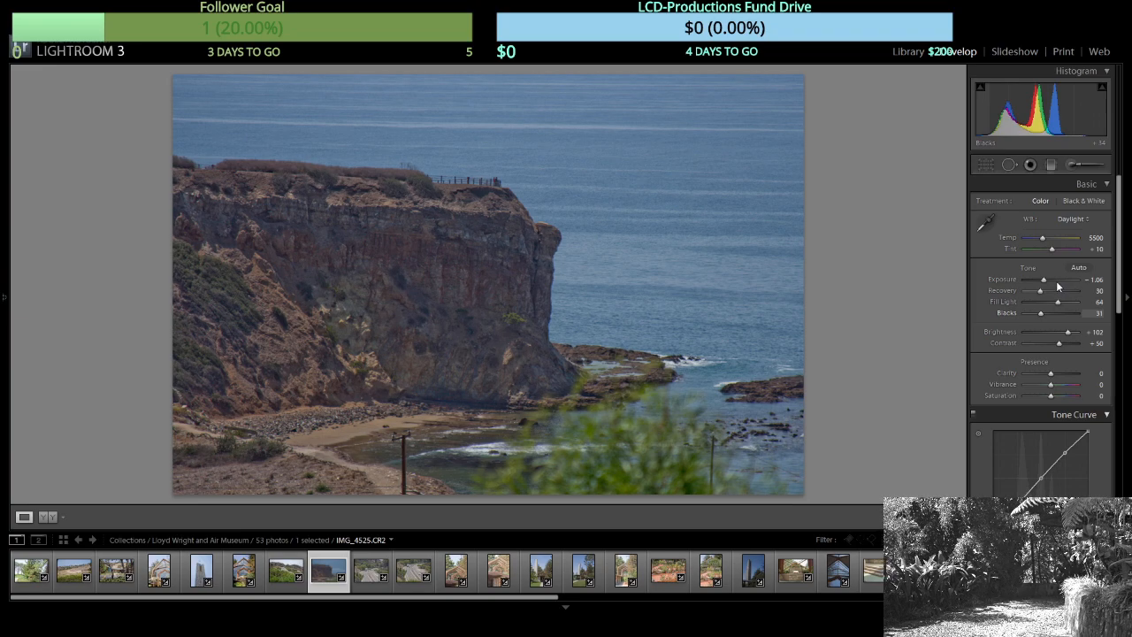
pyautogui.click(1057, 282)
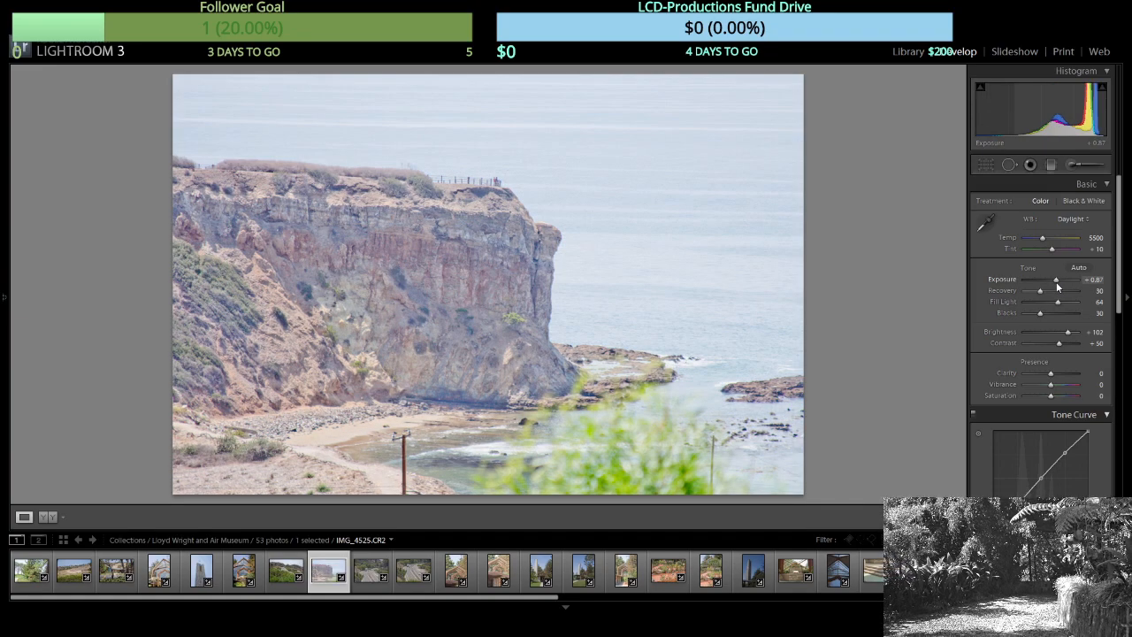
pyautogui.moveTo(1055, 282); pyautogui.dragTo(1049, 283)
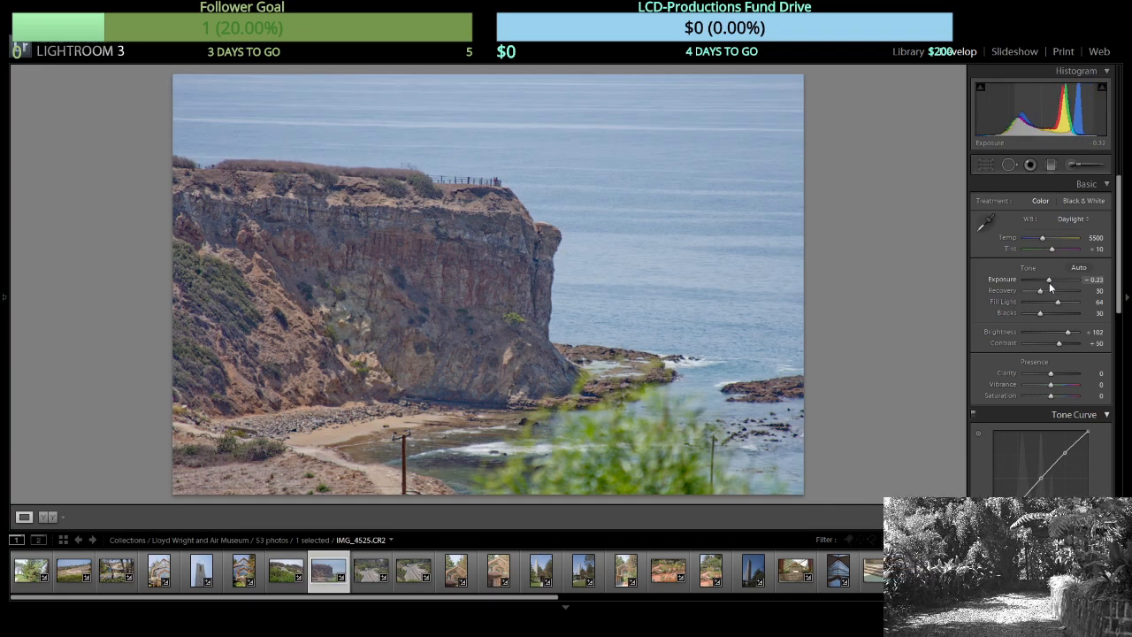
pyautogui.moveTo(1042, 316); pyautogui.dragTo(1050, 312)
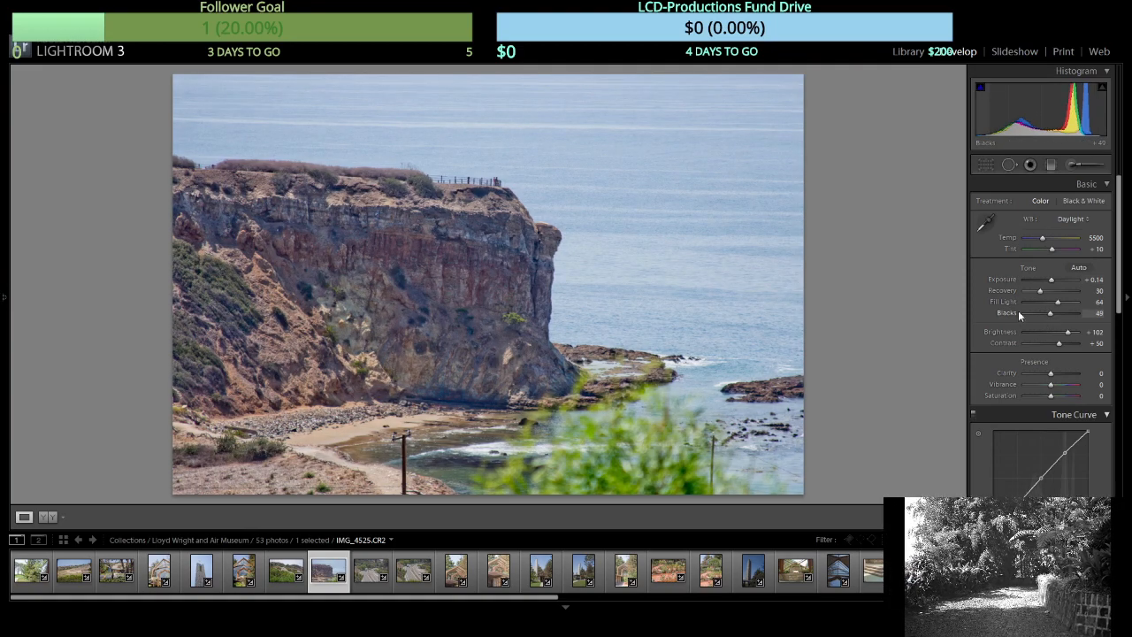
# Set the road photo IMG_4529.CR2 to Exposure -0.78 and Blacks 31, and the road photo IMG_4531.CR2 to Exposure -0.32 and Blacks 32.
pyautogui.press('Right')
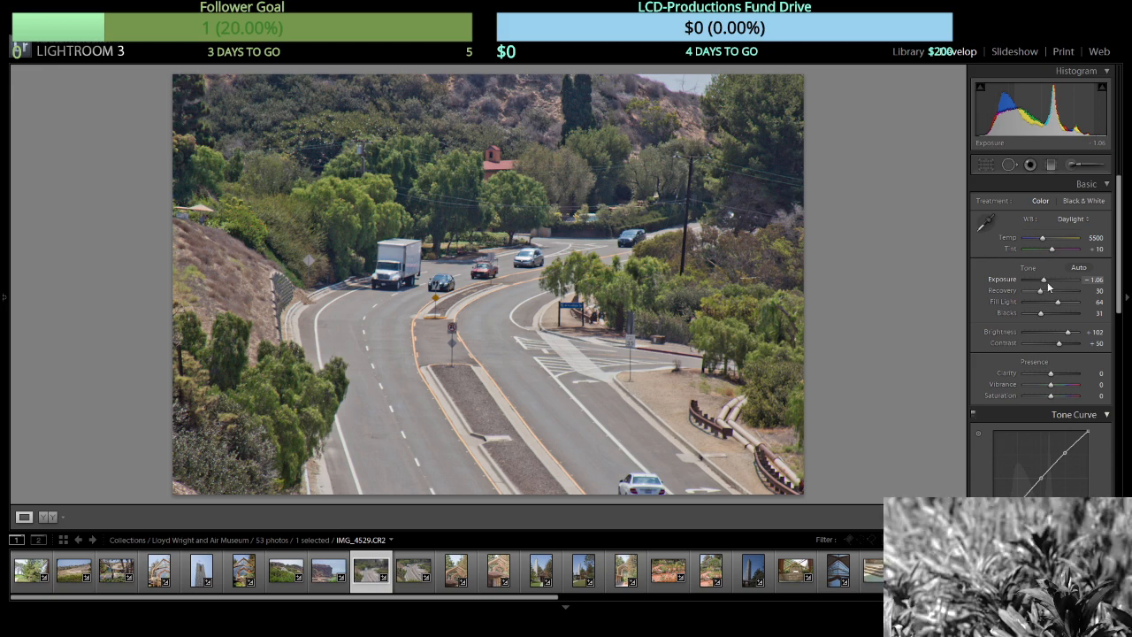
pyautogui.moveTo(1048, 281); pyautogui.dragTo(1050, 282)
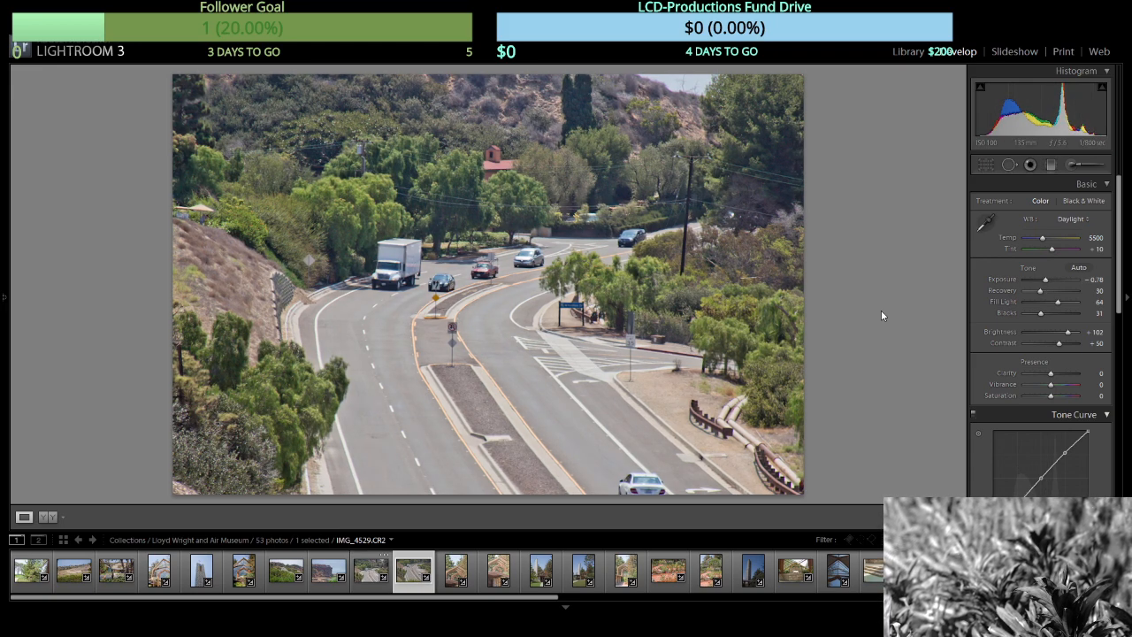
pyautogui.press('Right')
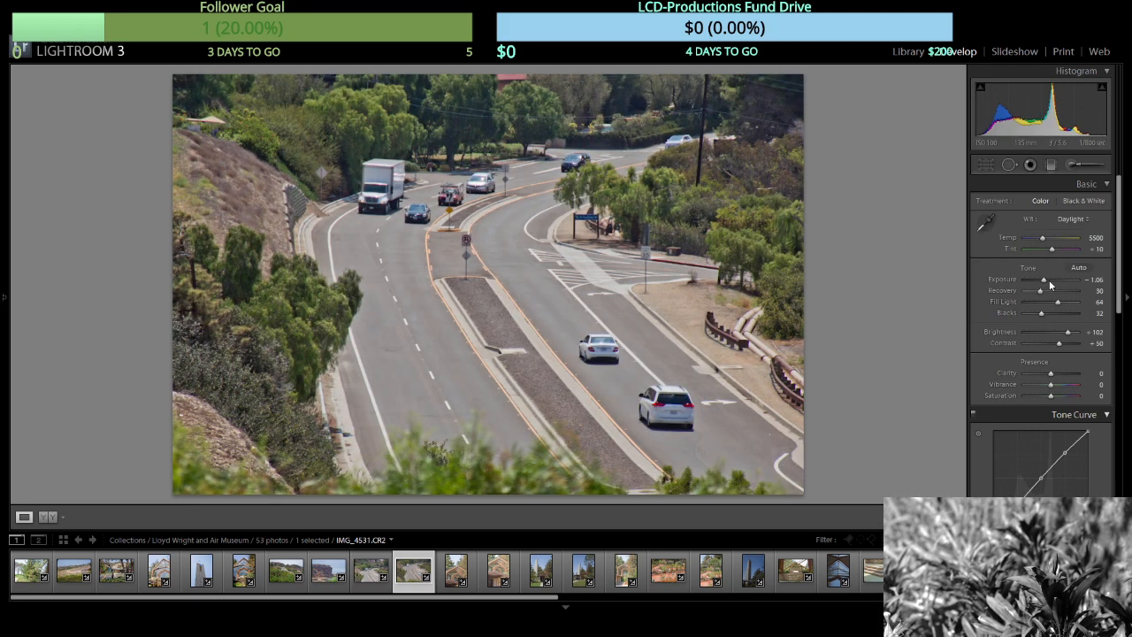
pyautogui.click(1051, 280)
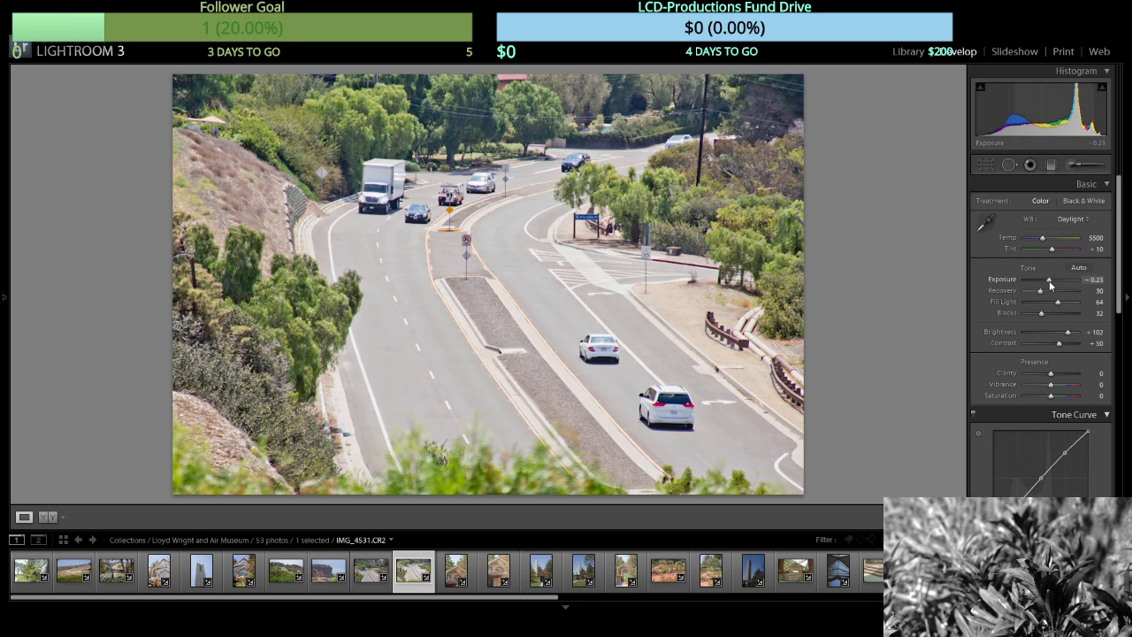
pyautogui.moveTo(1051, 284); pyautogui.dragTo(1049, 285)
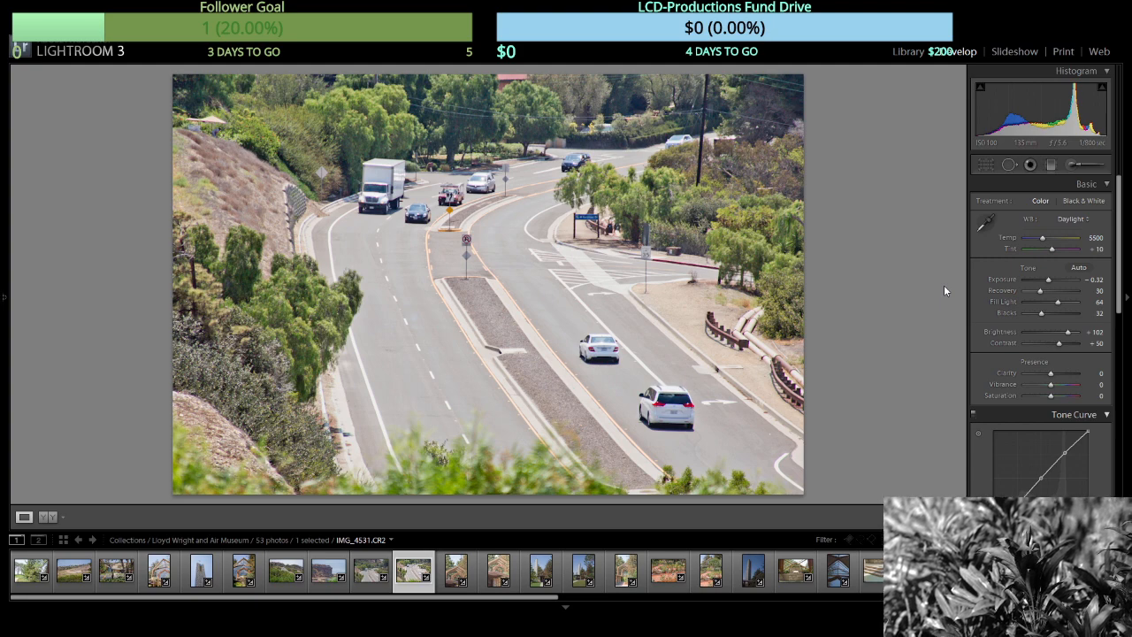
# Set the chapel roof photo IMG_4534.CR2 to Exposure -0.60 and Blacks 37, and the Blacks of IMG_4547.CR2 to 32.
pyautogui.press('Right')
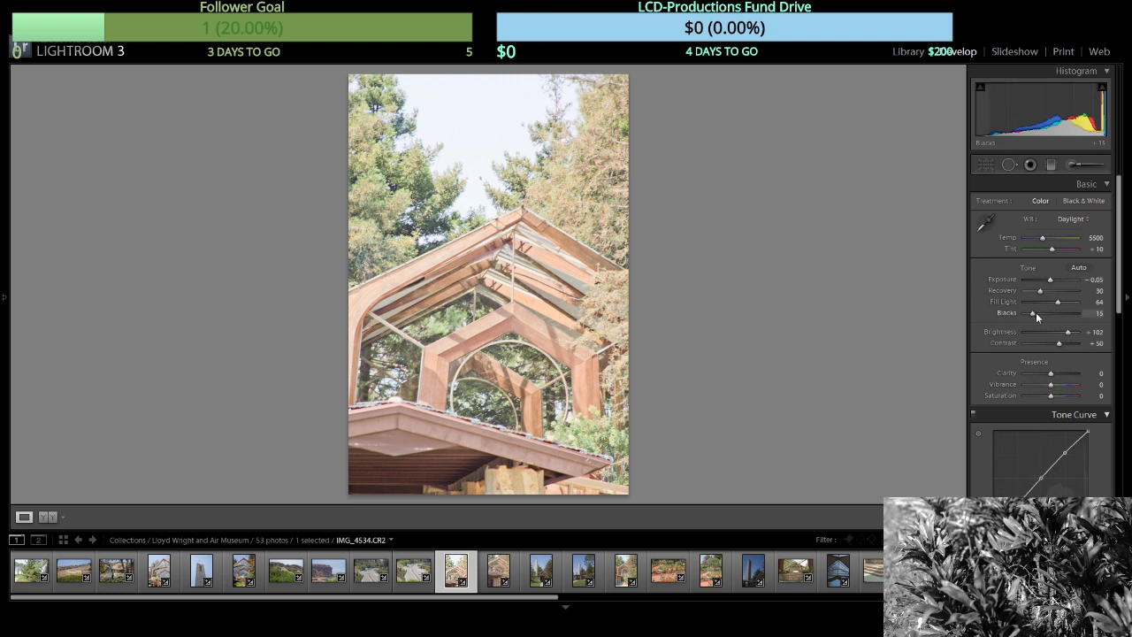
pyautogui.moveTo(1038, 312); pyautogui.dragTo(1046, 281)
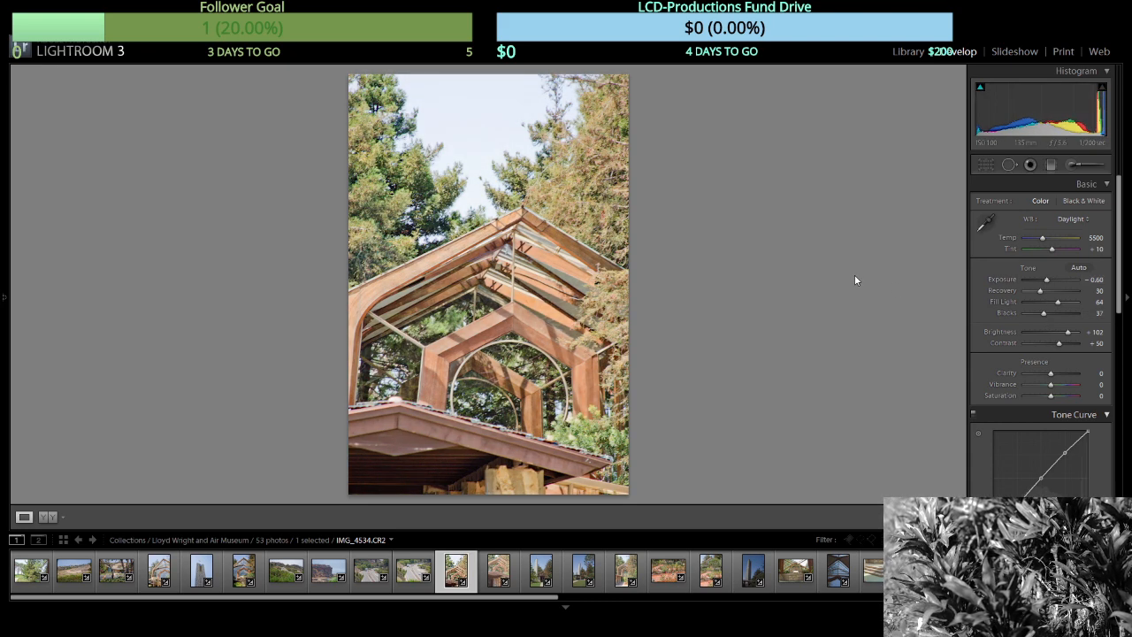
pyautogui.press('Right')
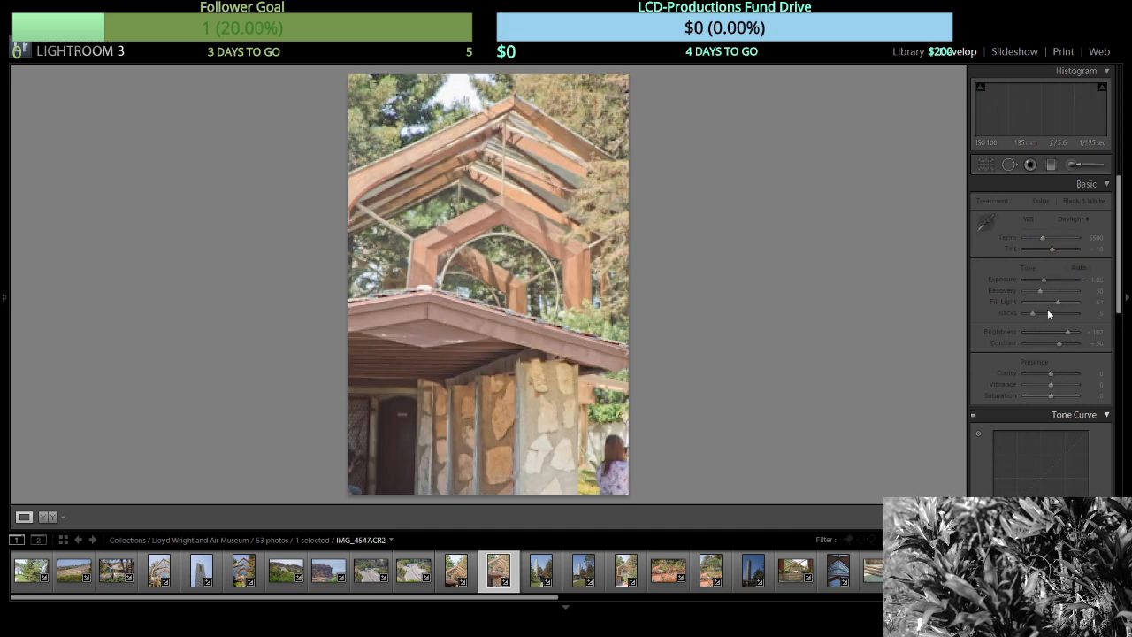
pyautogui.moveTo(1037, 315); pyautogui.dragTo(1041, 322)
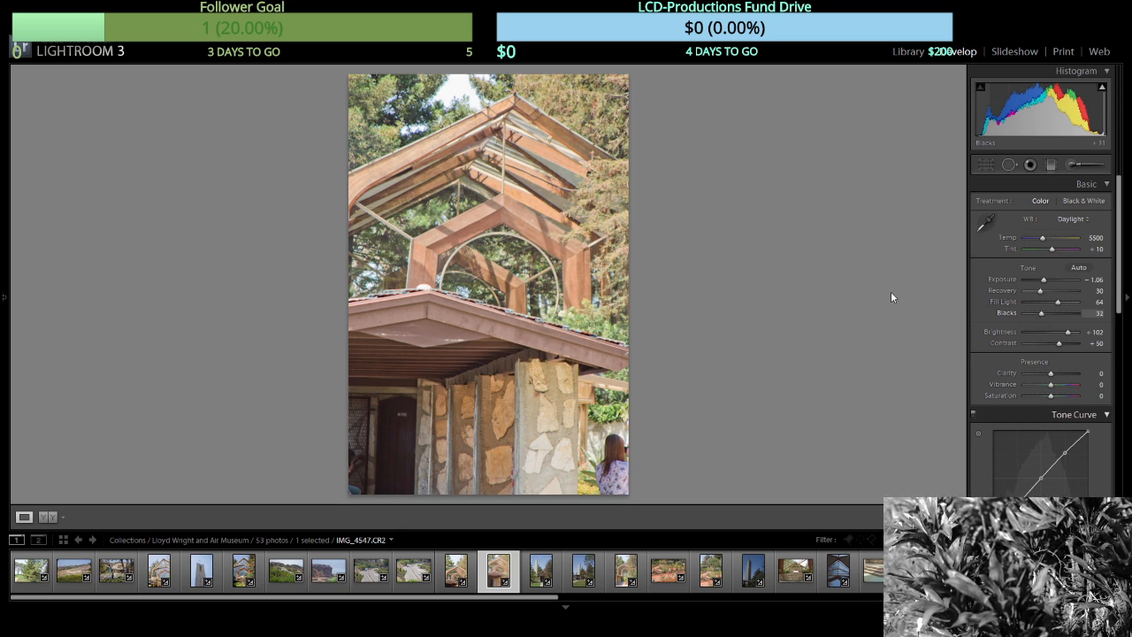
# Set the tower and chapel entrance photo IMG_4549.CR2 to Exposure -0.23 and Blacks 41.
pyautogui.press('Right')
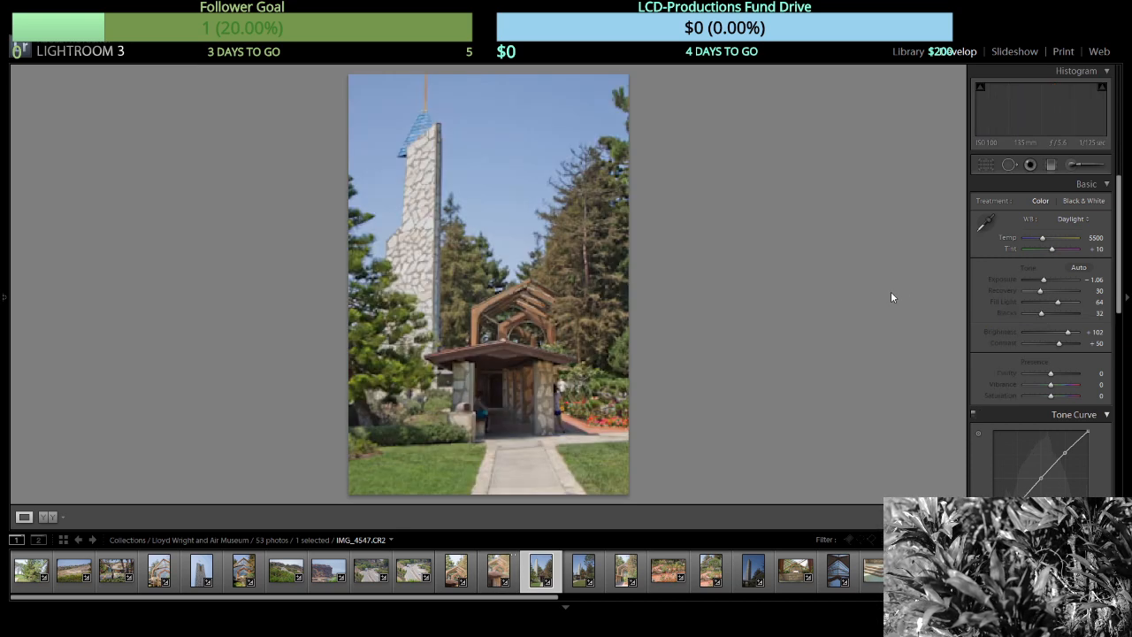
pyautogui.click(1051, 284)
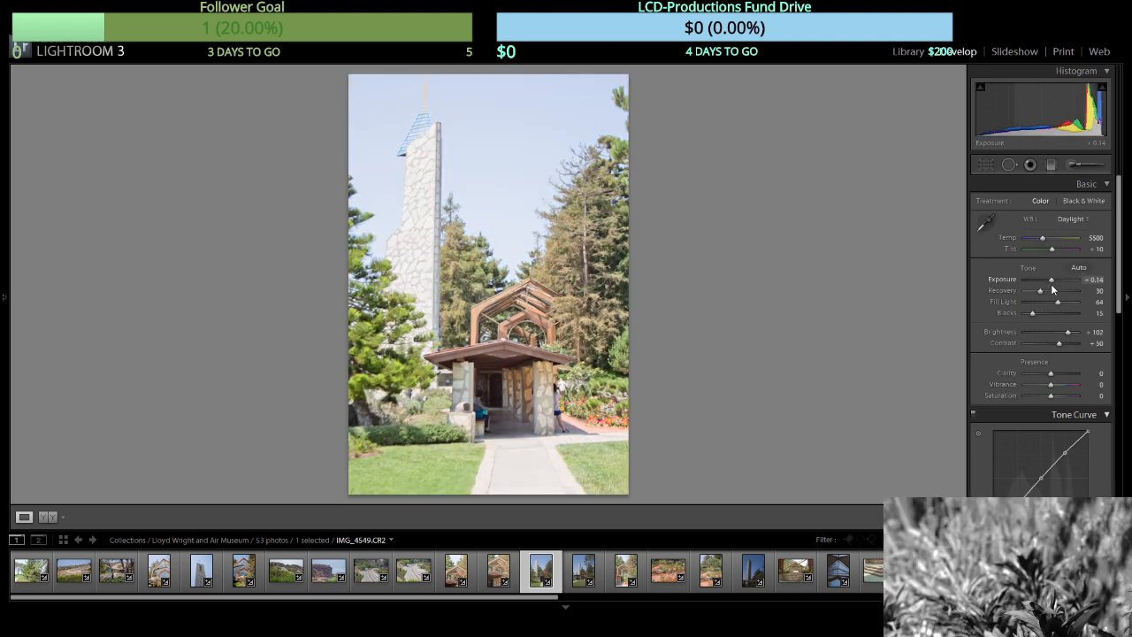
pyautogui.moveTo(1052, 286); pyautogui.dragTo(1046, 312)
pyautogui.click(1041, 313)
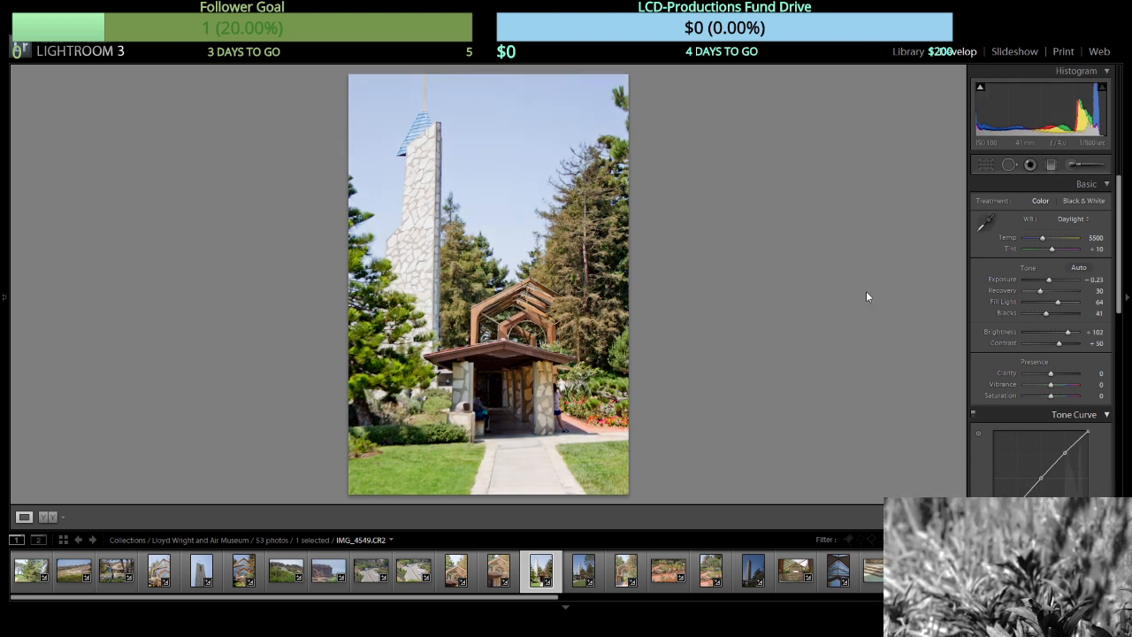
# Set the tower and lawn photo IMG_4555.CR2 to Exposure -0.32 and Blacks 28.
pyautogui.press('Right')
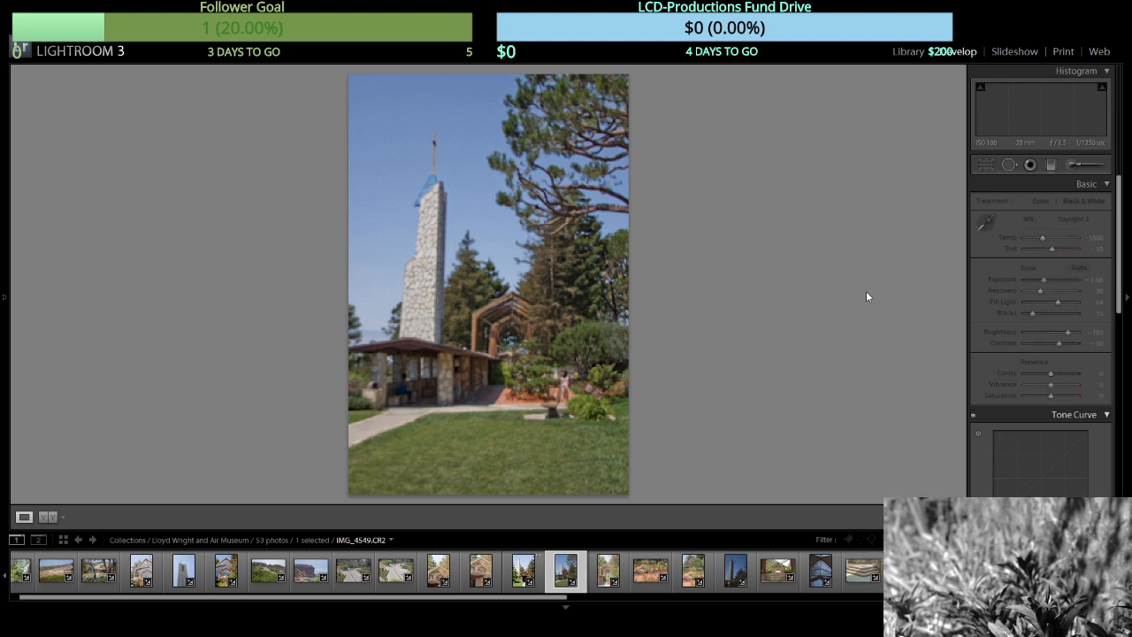
pyautogui.click(1052, 282)
pyautogui.moveTo(1052, 282); pyautogui.dragTo(1050, 281)
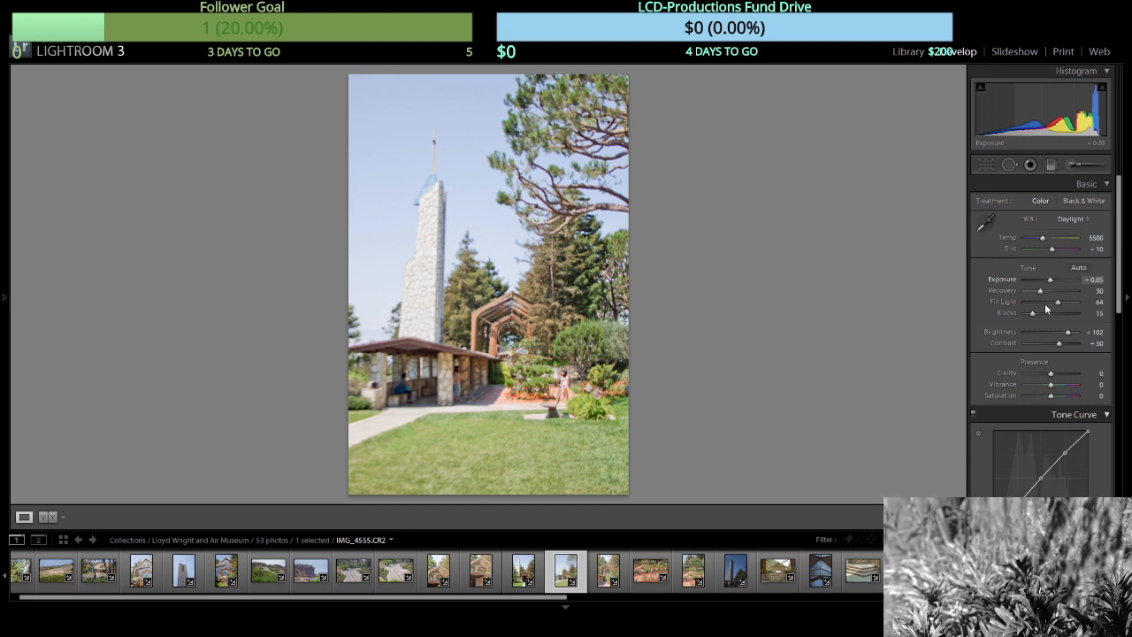
pyautogui.click(1039, 314)
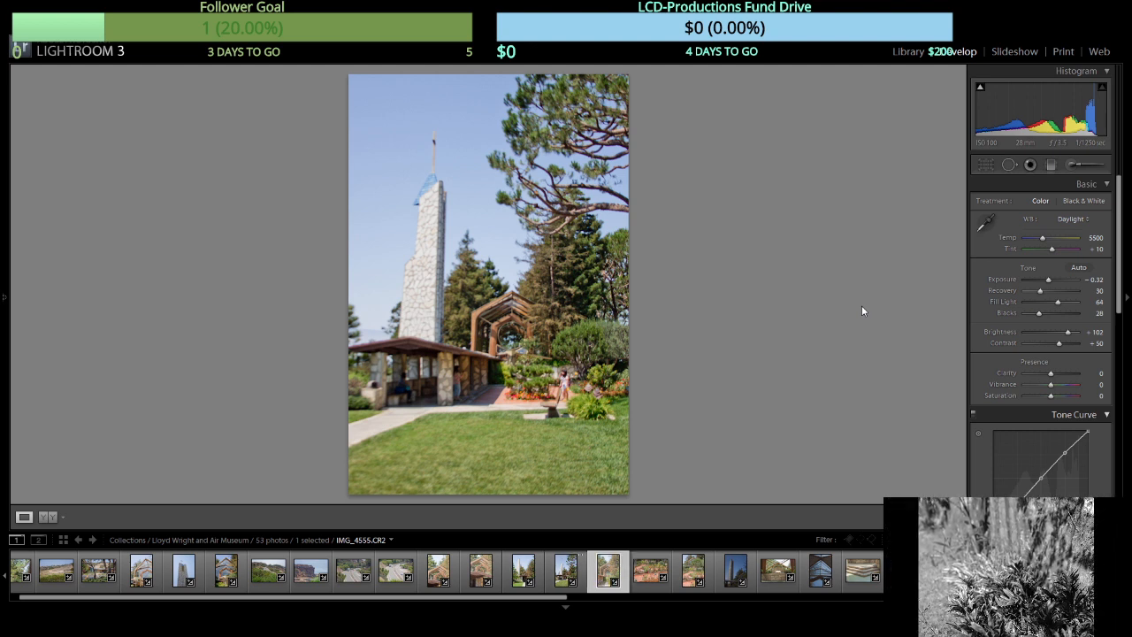
# Set the chapel garden photo IMG_4558.CR2 to Exposure -1.15 and Blacks 30.
pyautogui.press('Right')
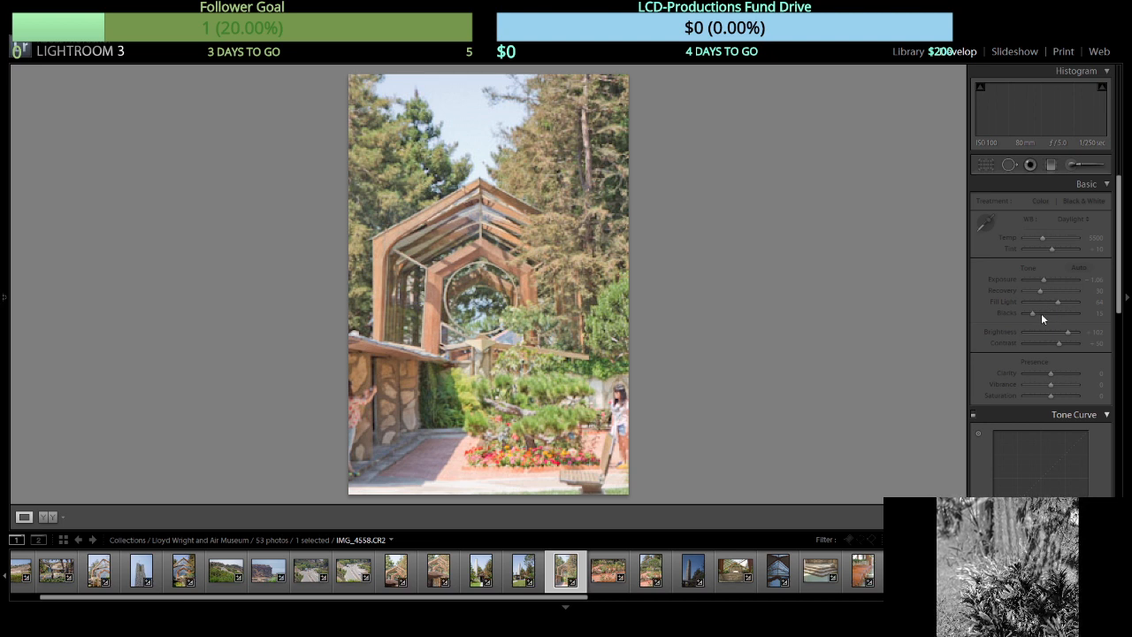
pyautogui.click(1040, 315)
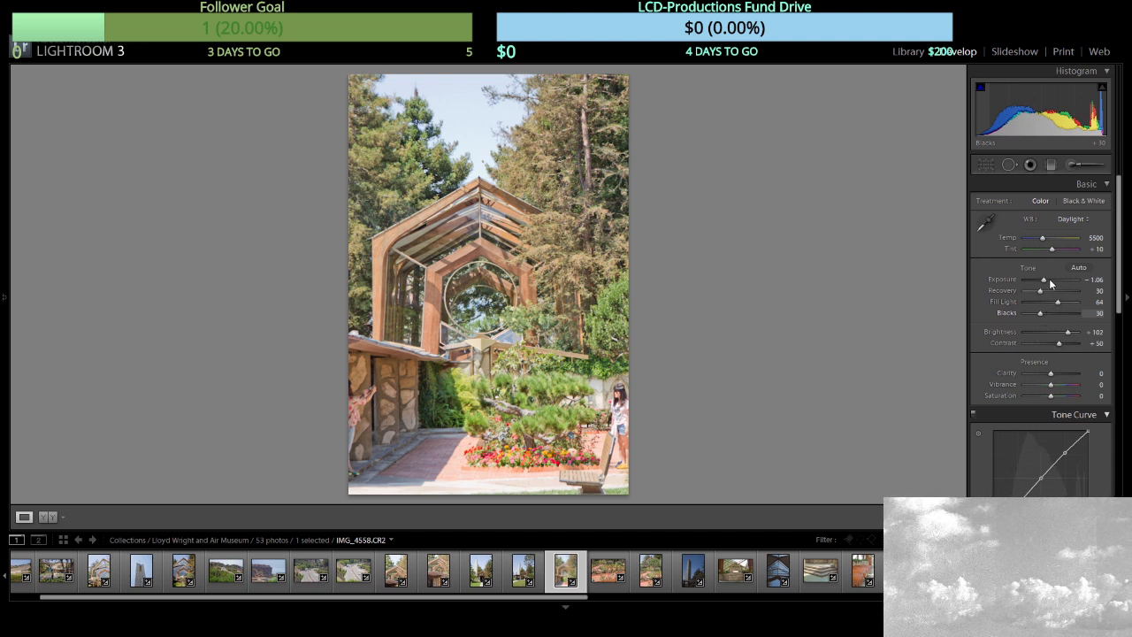
pyautogui.click(1050, 281)
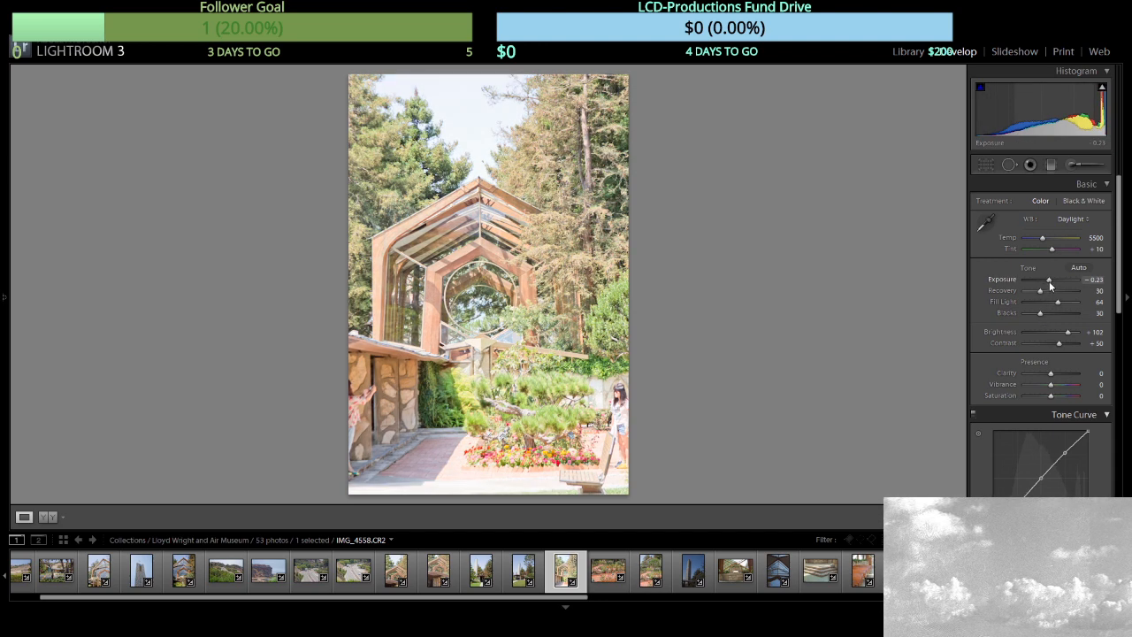
pyautogui.click(1049, 281)
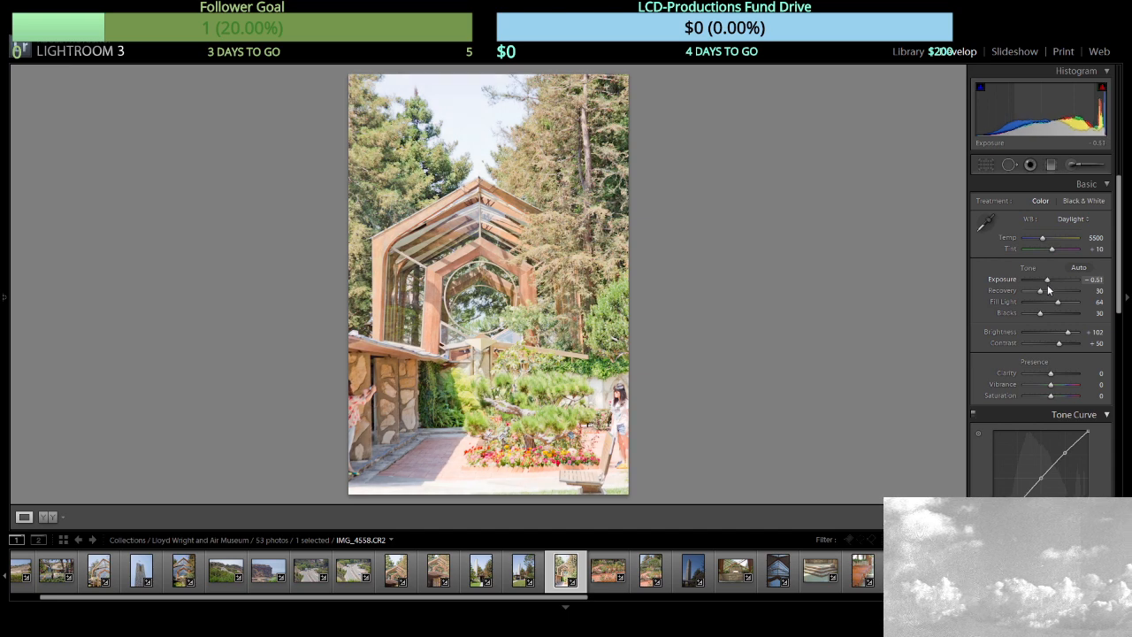
pyautogui.click(1045, 279)
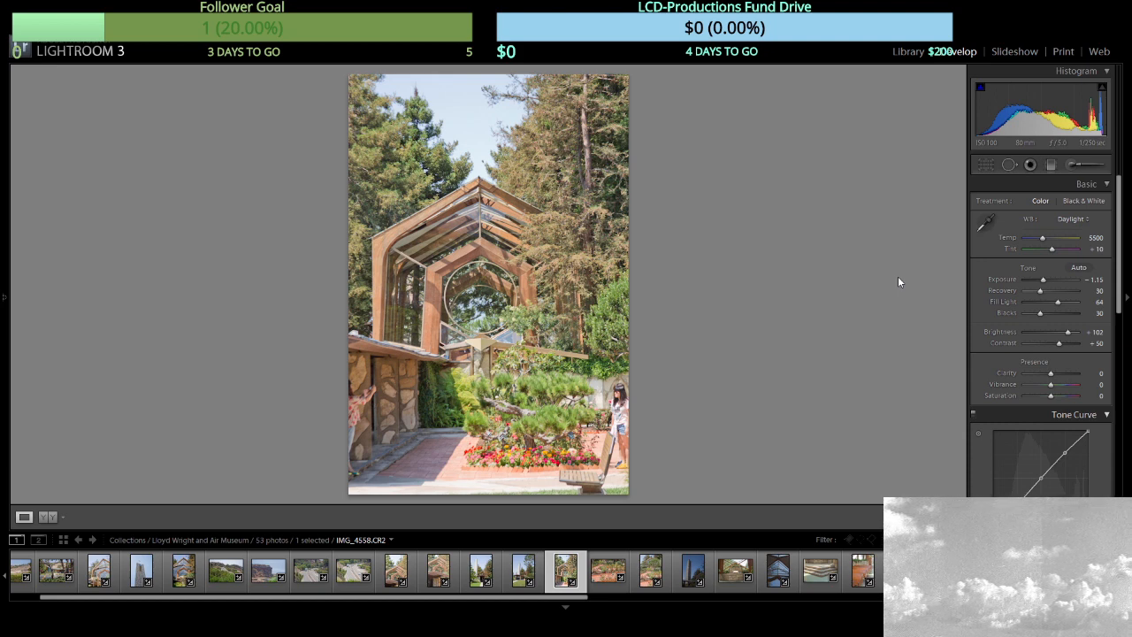
# Set the rose garden photo IMG_4561.CR2 to Exposure -1.24 and Blacks 32, and the Blacks of IMG_4562.CR2 to 31.
pyautogui.press('Right')
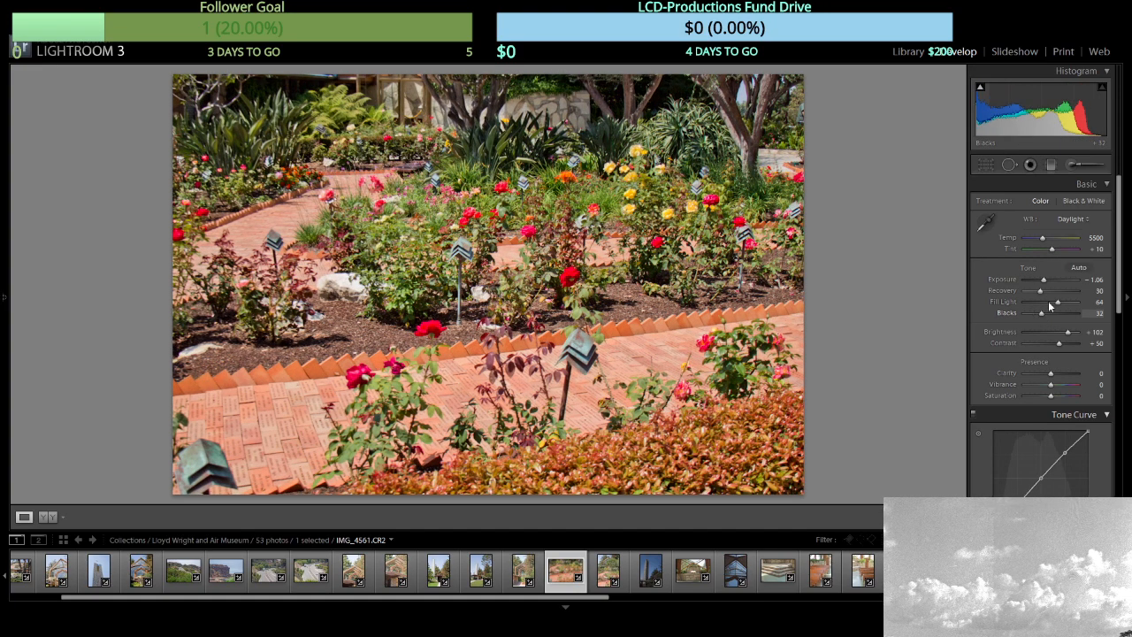
pyautogui.moveTo(1047, 281); pyautogui.dragTo(1046, 281)
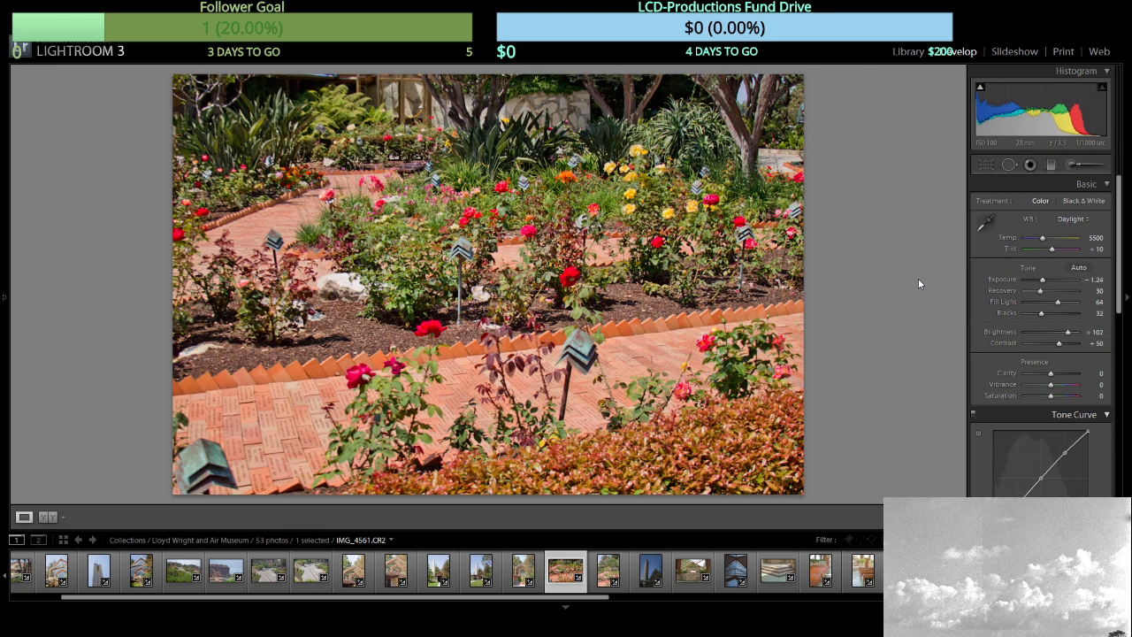
pyautogui.press('Right')
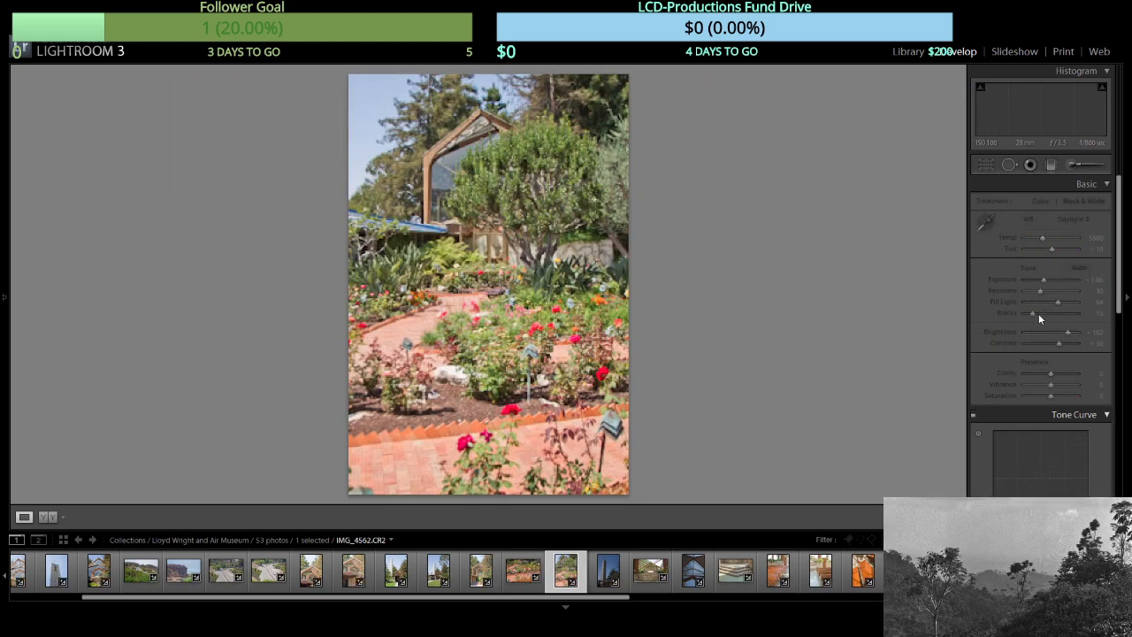
pyautogui.moveTo(1038, 313); pyautogui.dragTo(1040, 313)
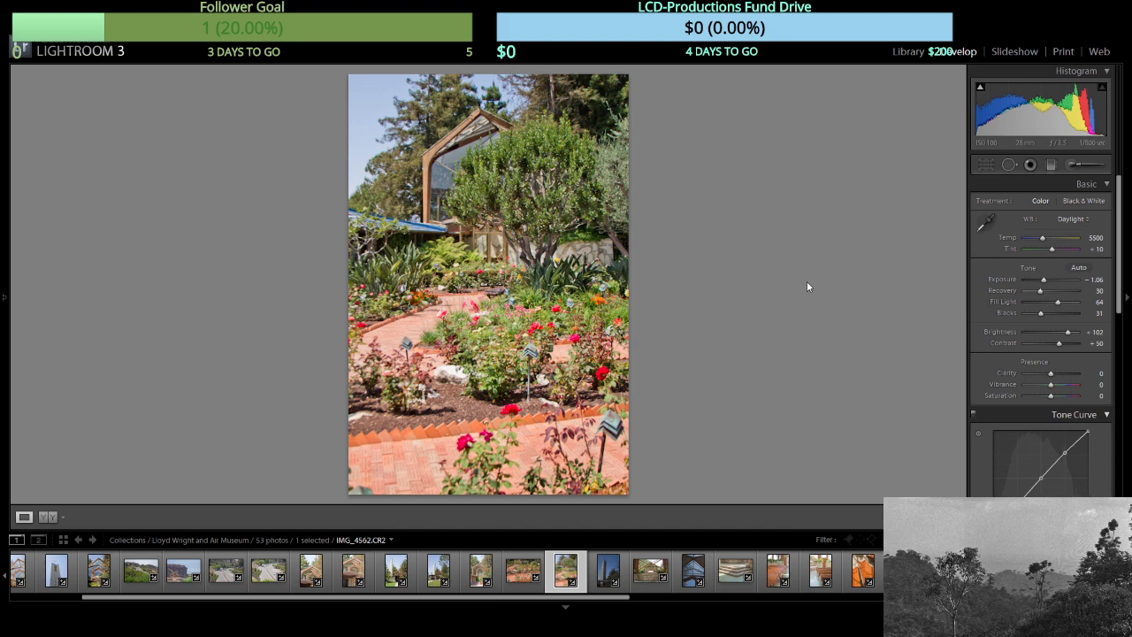
# Set the stone tower photo IMG_4564.CR2 to Exposure -0.23 and Blacks 23, and the altar photo IMG_4567.CR2 to Exposure -0.51 and Blacks 34.
pyautogui.press('Right')
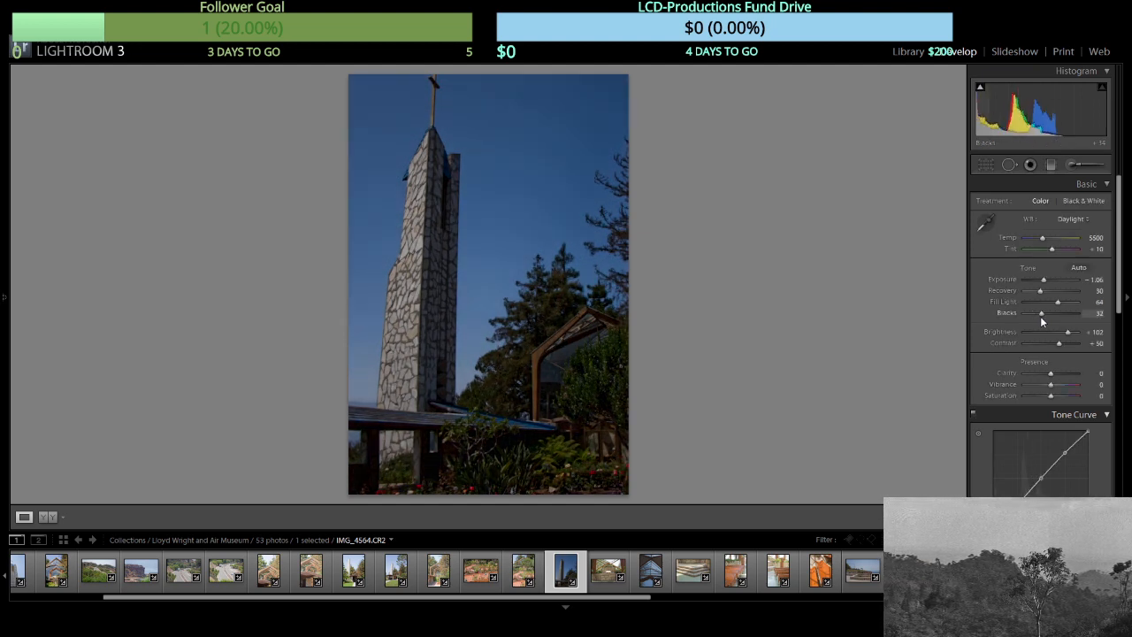
pyautogui.moveTo(1042, 318); pyautogui.dragTo(1038, 324)
pyautogui.moveTo(1044, 280); pyautogui.dragTo(1050, 286)
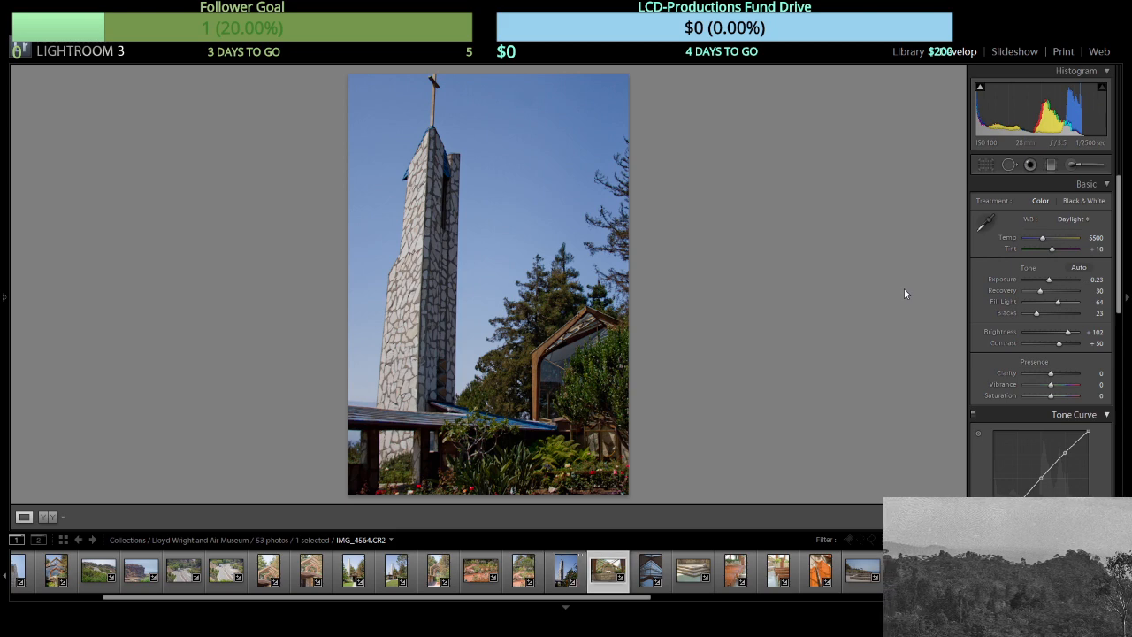
pyautogui.press('Right')
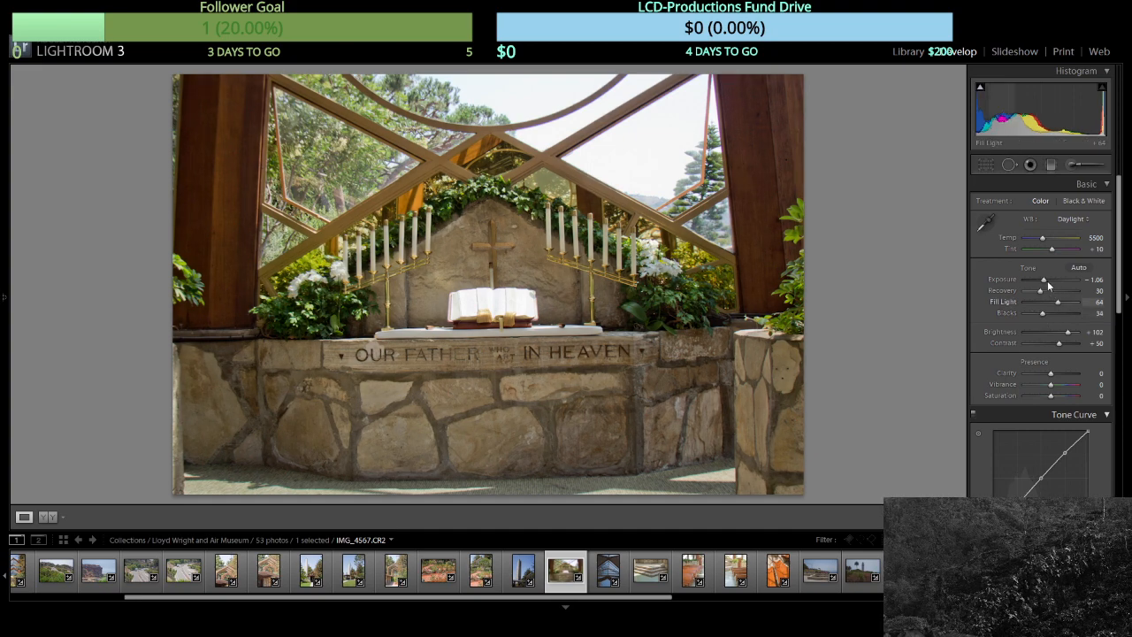
pyautogui.moveTo(1047, 280); pyautogui.dragTo(1051, 279)
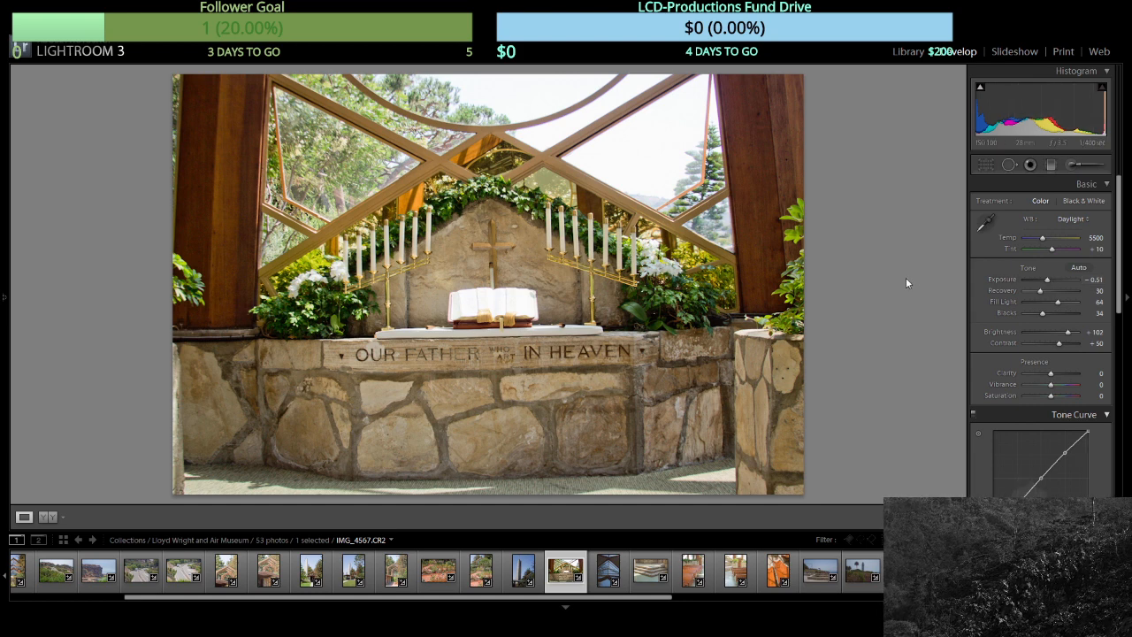
# Set the chapel ceiling photo IMG_4568.CR2 to Exposure +0.32 and Blacks 33.
pyautogui.press('Right')
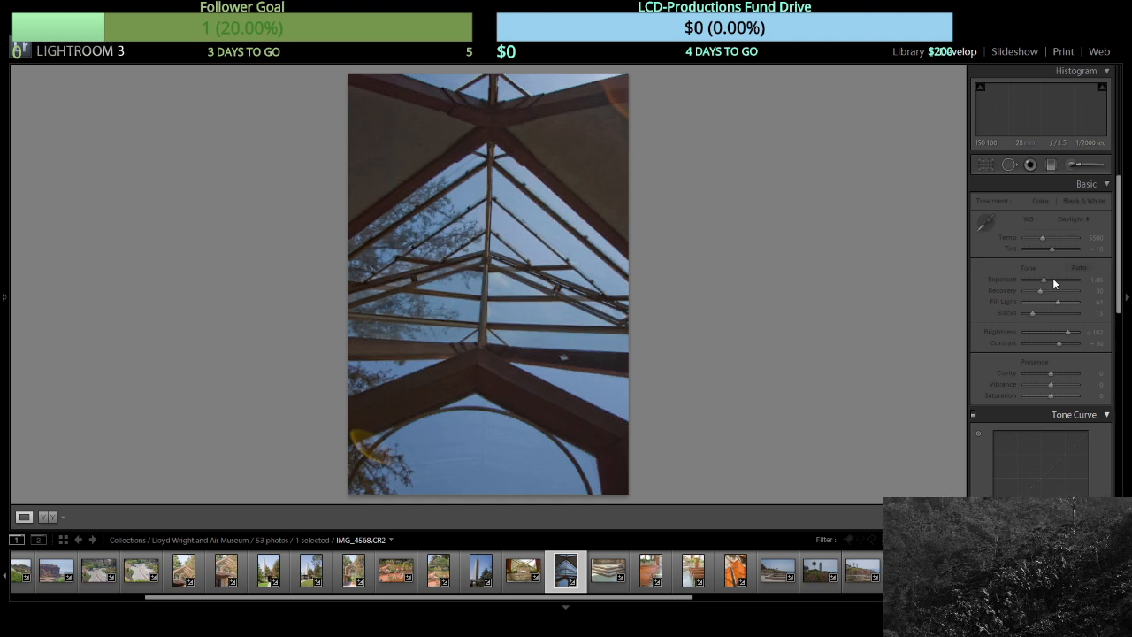
pyautogui.click(1052, 279)
pyautogui.click(1040, 312)
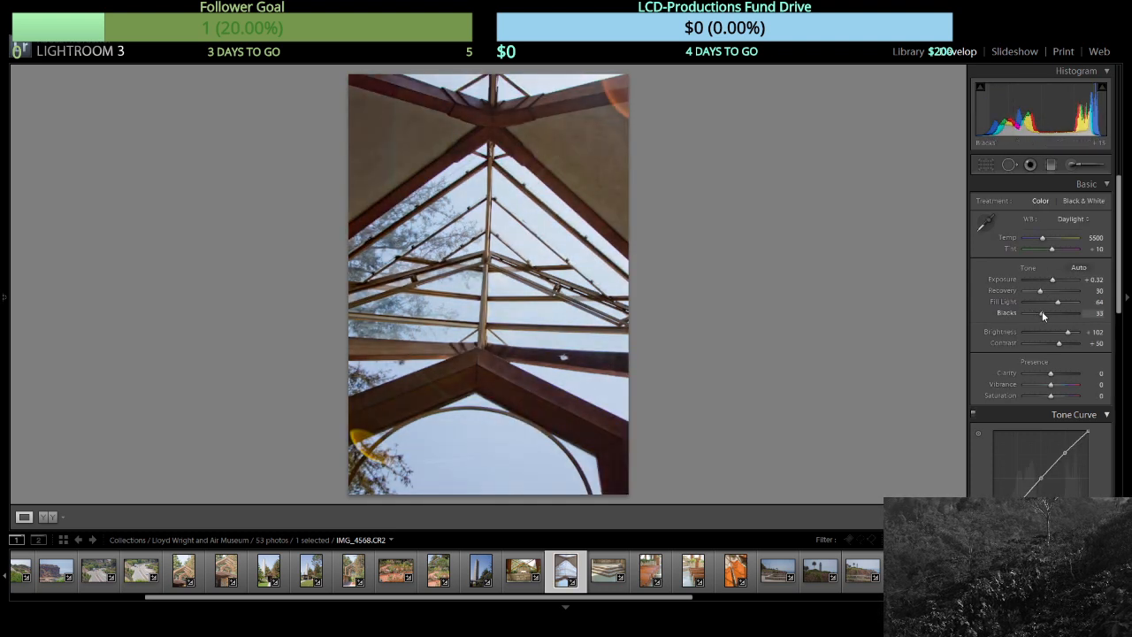
# Set the engraved stone steps photo IMG_4571.CR2 to Exposure +0.23 and Blacks 34.
pyautogui.press('Right')
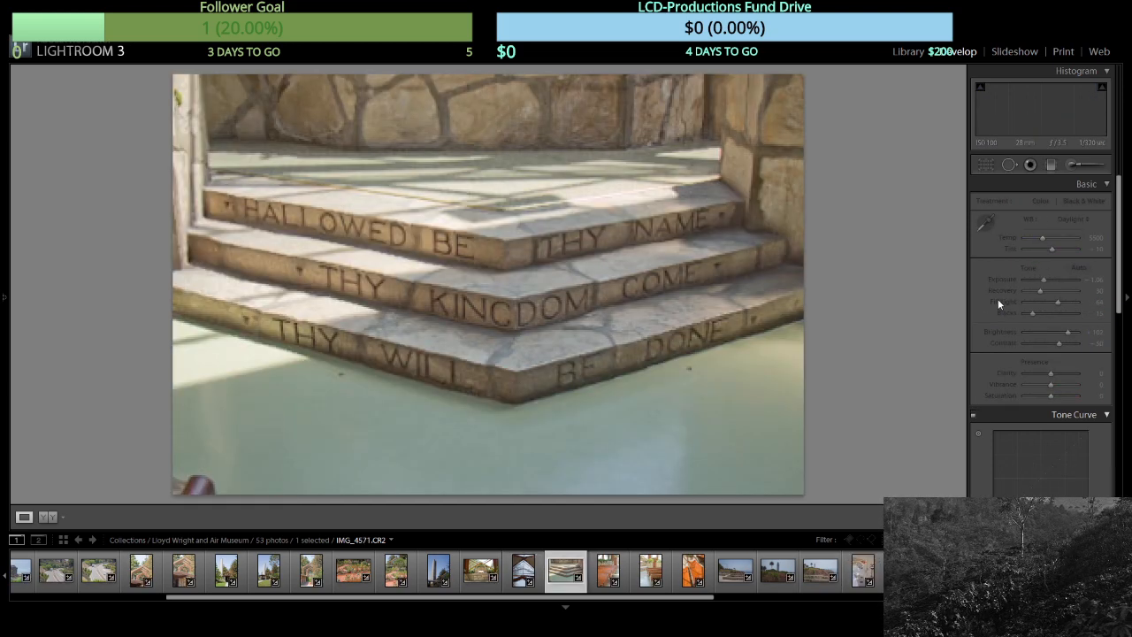
pyautogui.click(1053, 279)
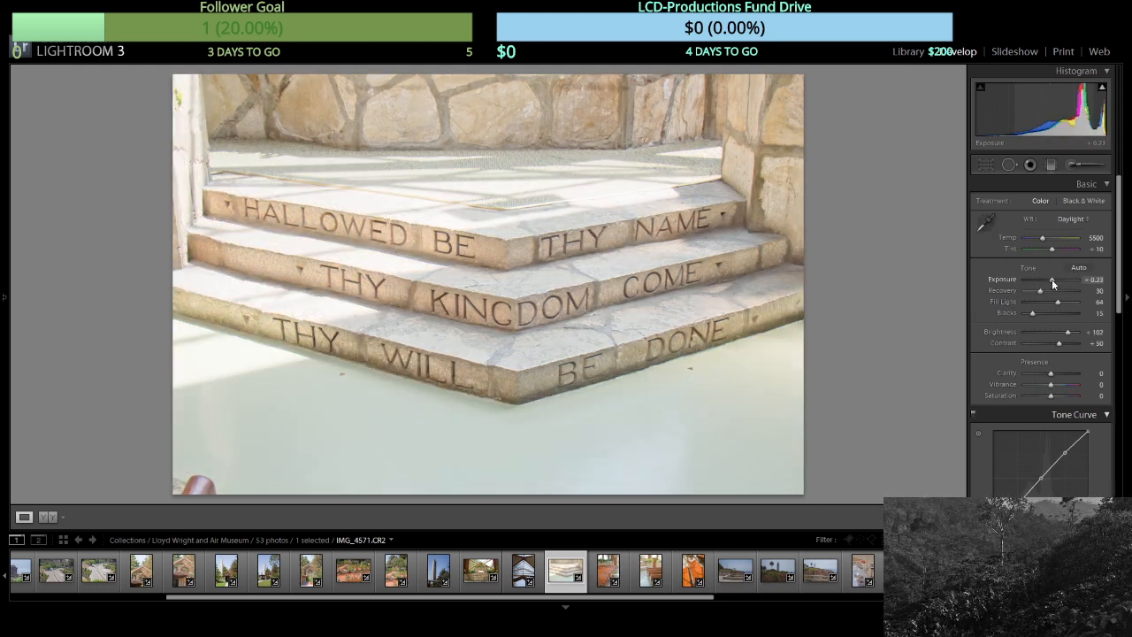
pyautogui.click(1042, 313)
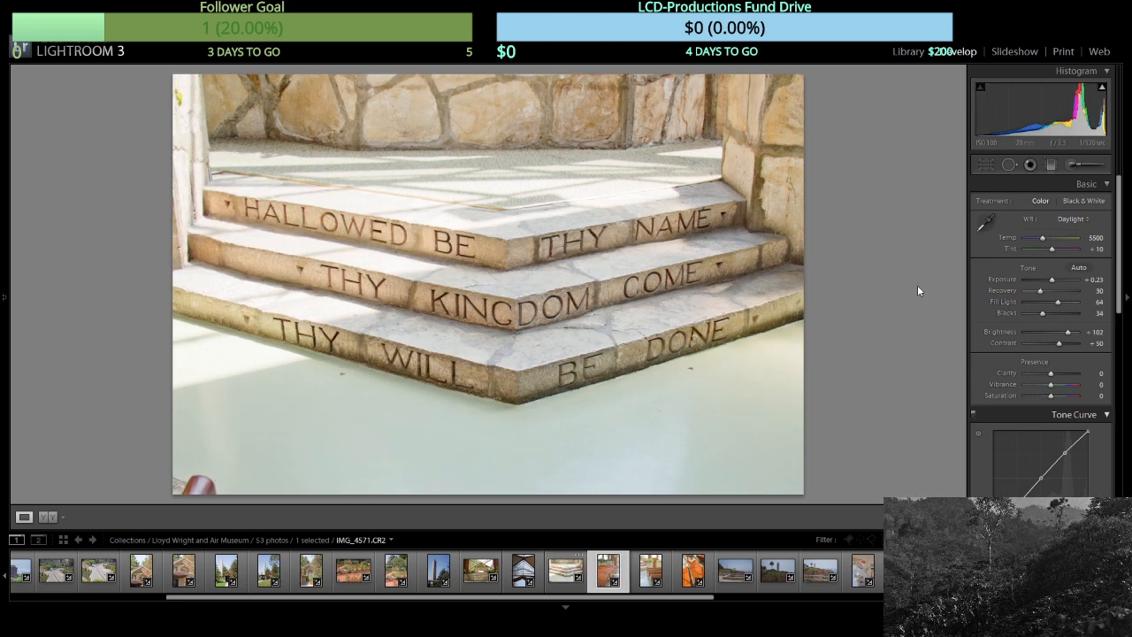
# Set the wooden pews photo IMG_4574.CR2 to Exposure -0.14 and Blacks 37.
pyautogui.press('Right')
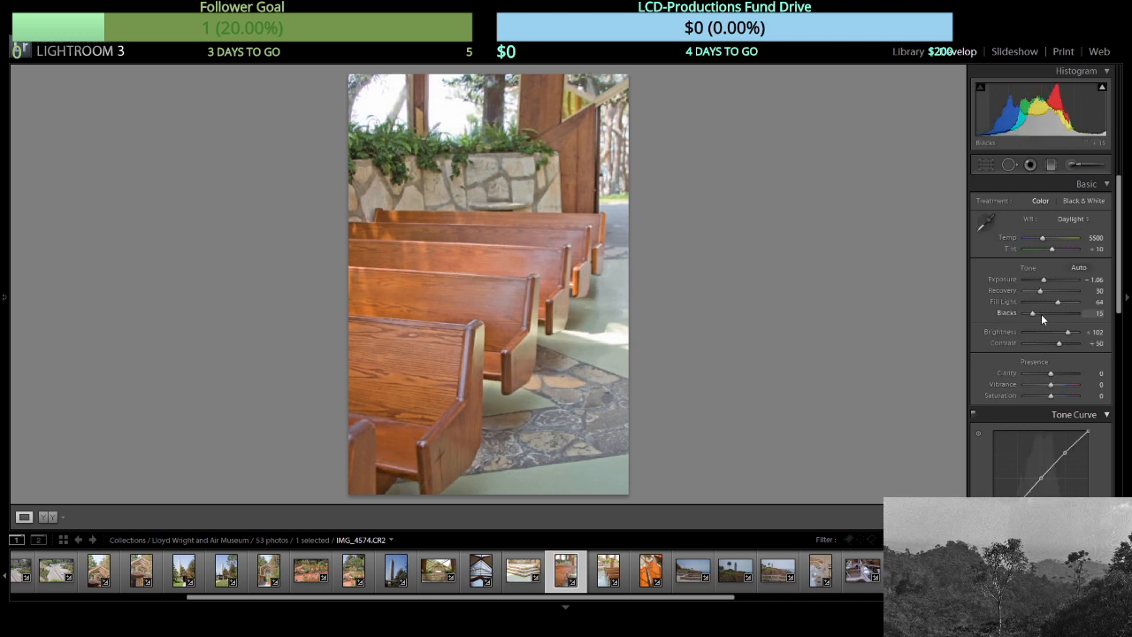
pyautogui.click(1043, 314)
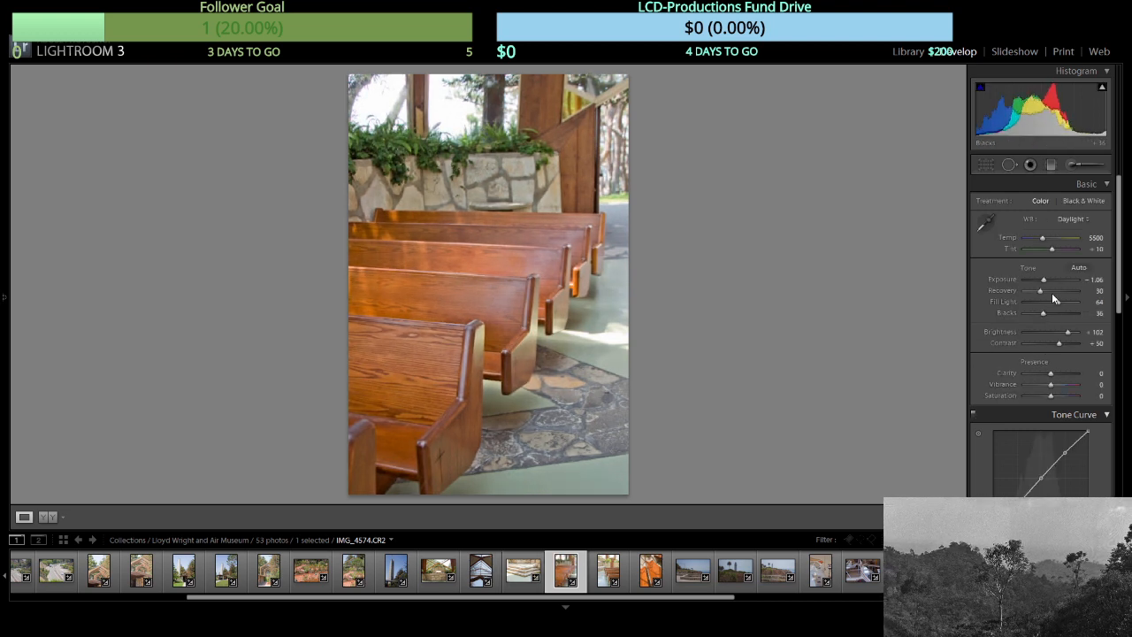
pyautogui.click(1053, 280)
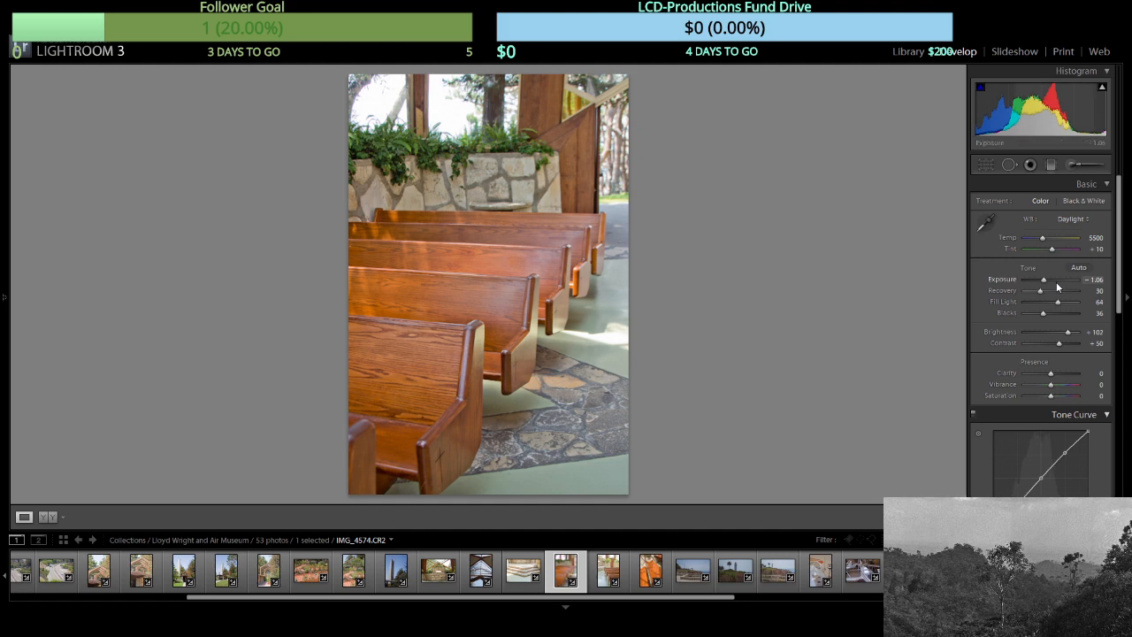
pyautogui.moveTo(1056, 282); pyautogui.dragTo(1053, 280)
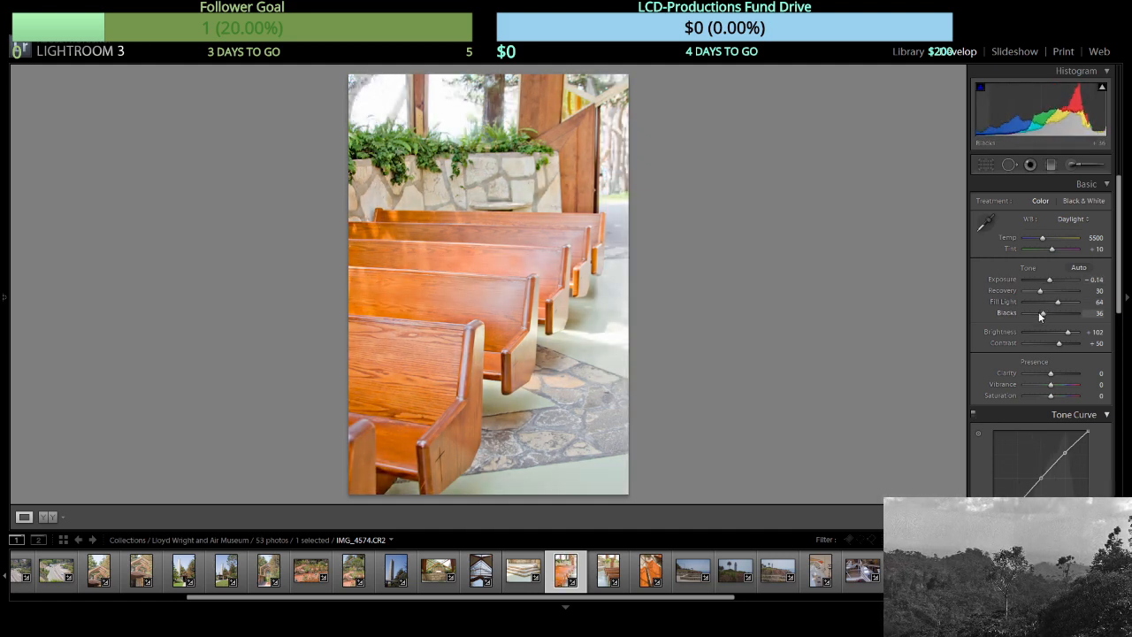
pyautogui.moveTo(1037, 314); pyautogui.dragTo(1045, 317)
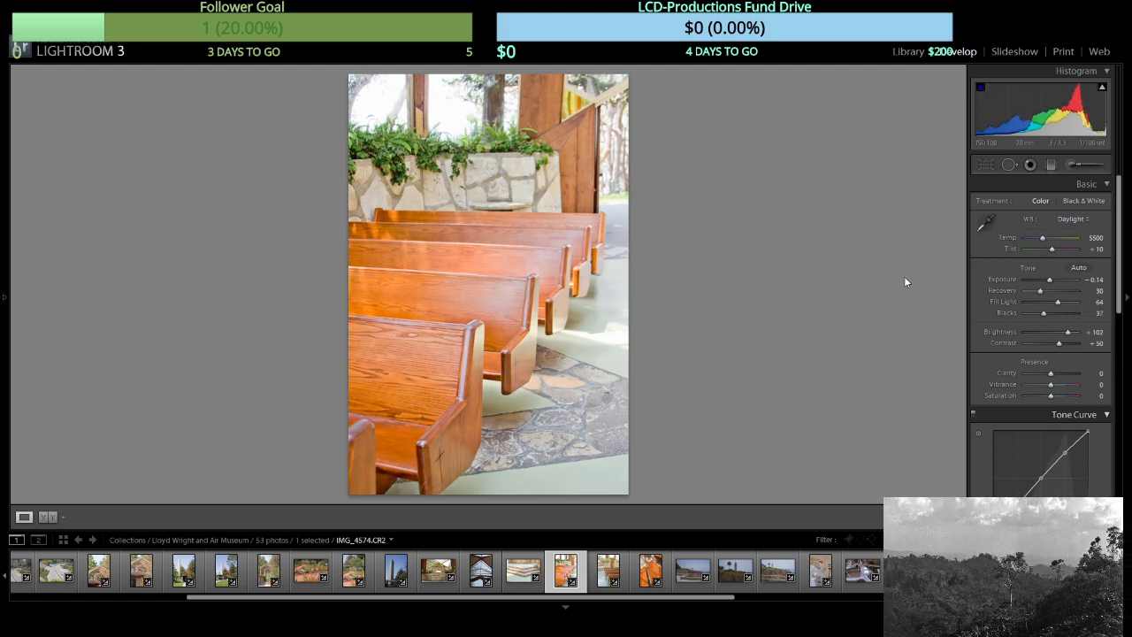
# Set the chapel interior photo IMG_4576.CR2 to Exposure -0.78 and Blacks 30.
pyautogui.press('Right')
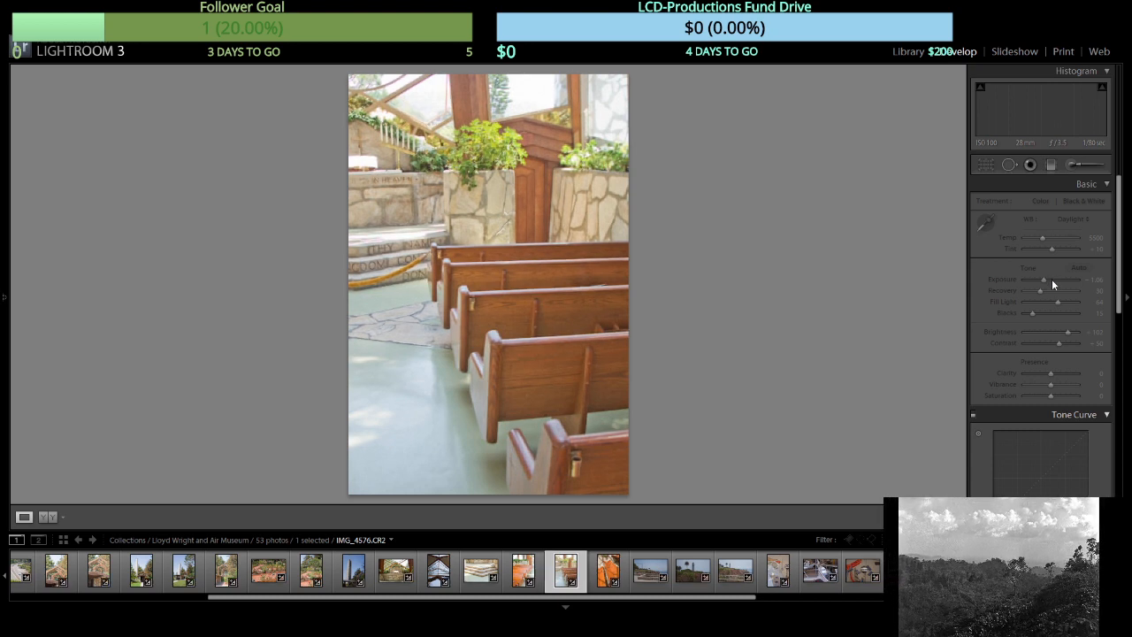
pyautogui.click(1053, 281)
pyautogui.moveTo(1053, 282); pyautogui.dragTo(1052, 281)
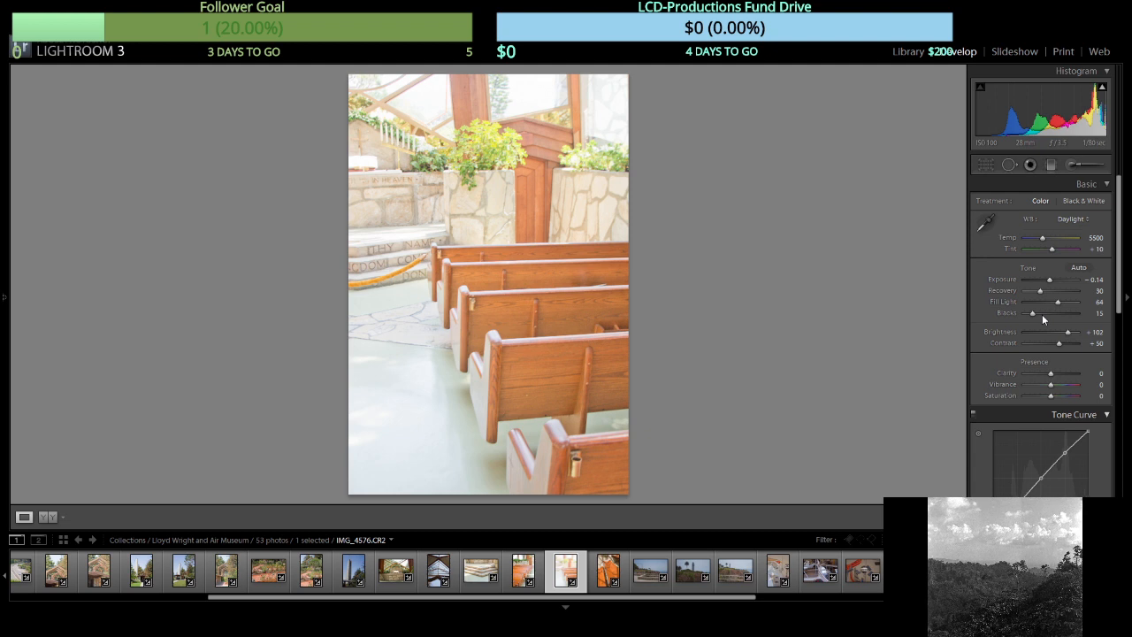
pyautogui.click(1044, 316)
pyautogui.doubleClick(1044, 315)
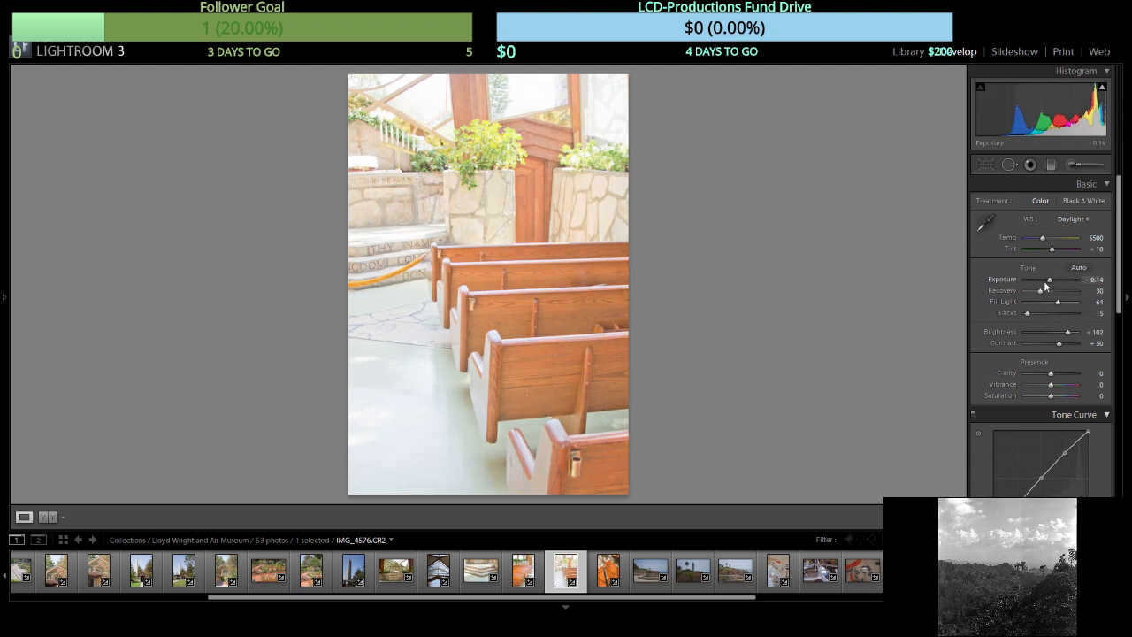
pyautogui.click(1044, 280)
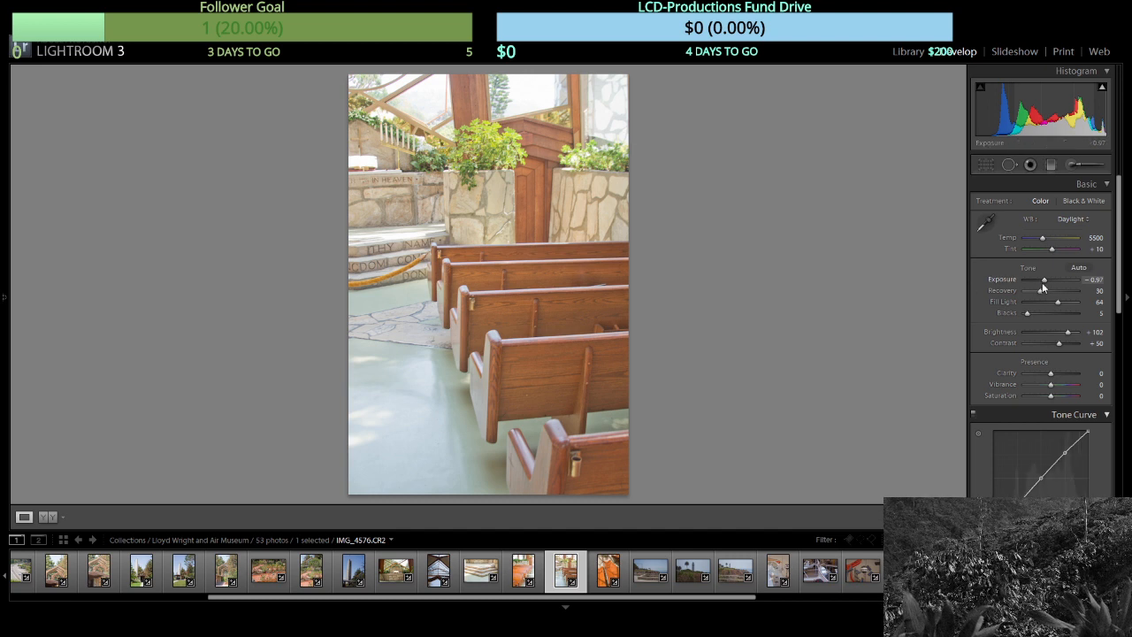
pyautogui.moveTo(1049, 282); pyautogui.dragTo(1050, 282)
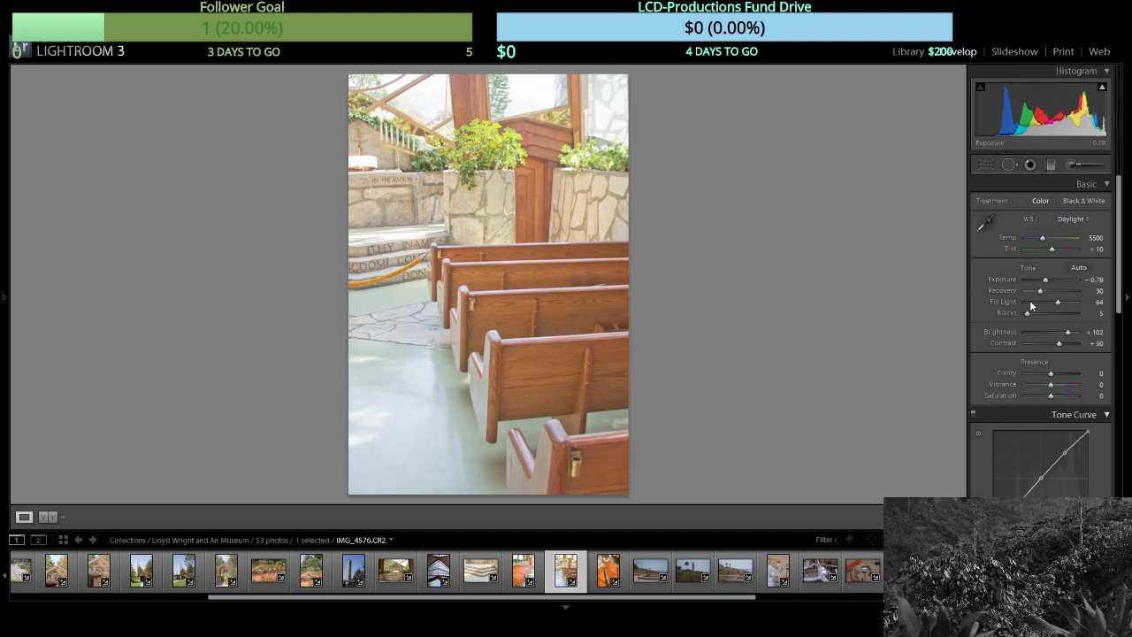
pyautogui.moveTo(1034, 311); pyautogui.dragTo(1042, 315)
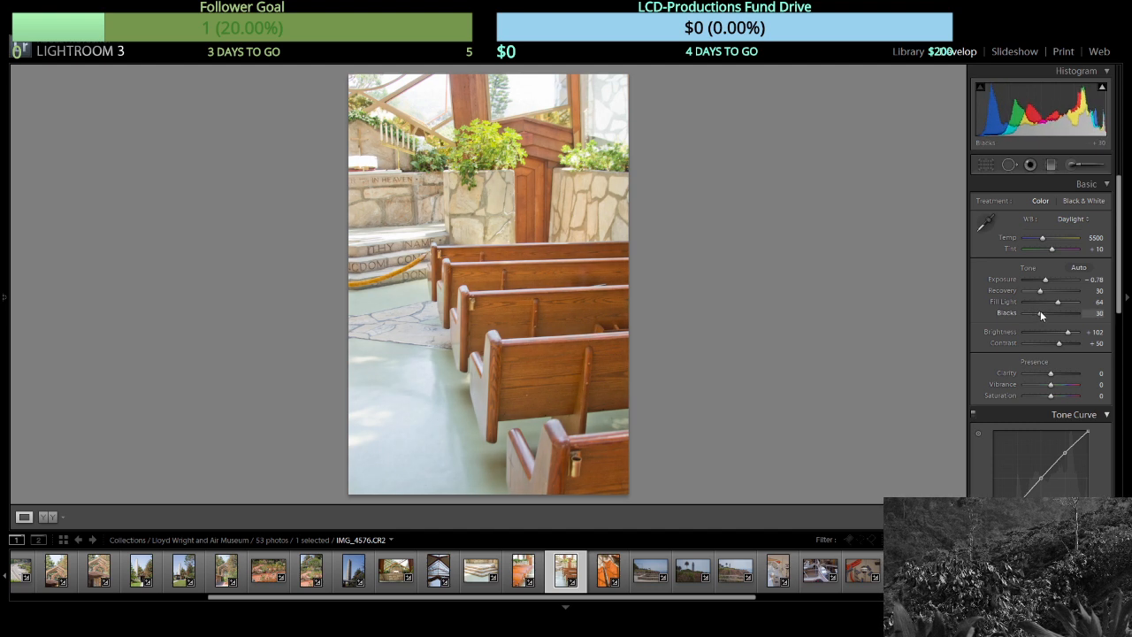
# Set the Blacks of the pew close-up IMG_4582.CR2 to 37, and the coastal terrace photo IMG_4583.CR2 to Exposure -0.05 and Blacks 34.
pyautogui.press('Right')
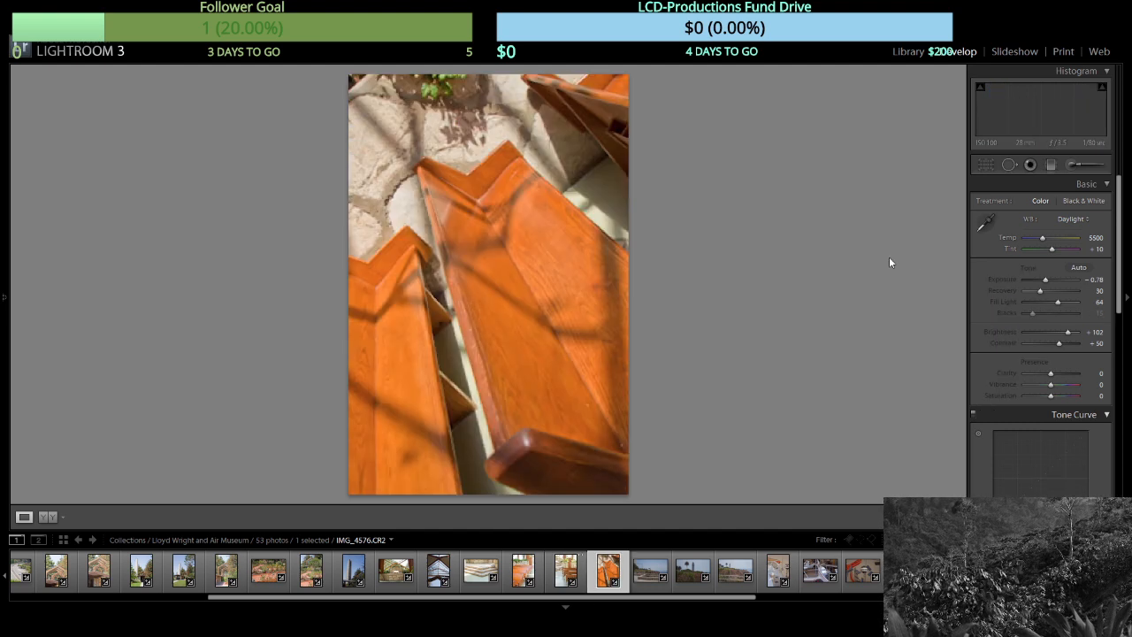
pyautogui.click(1039, 315)
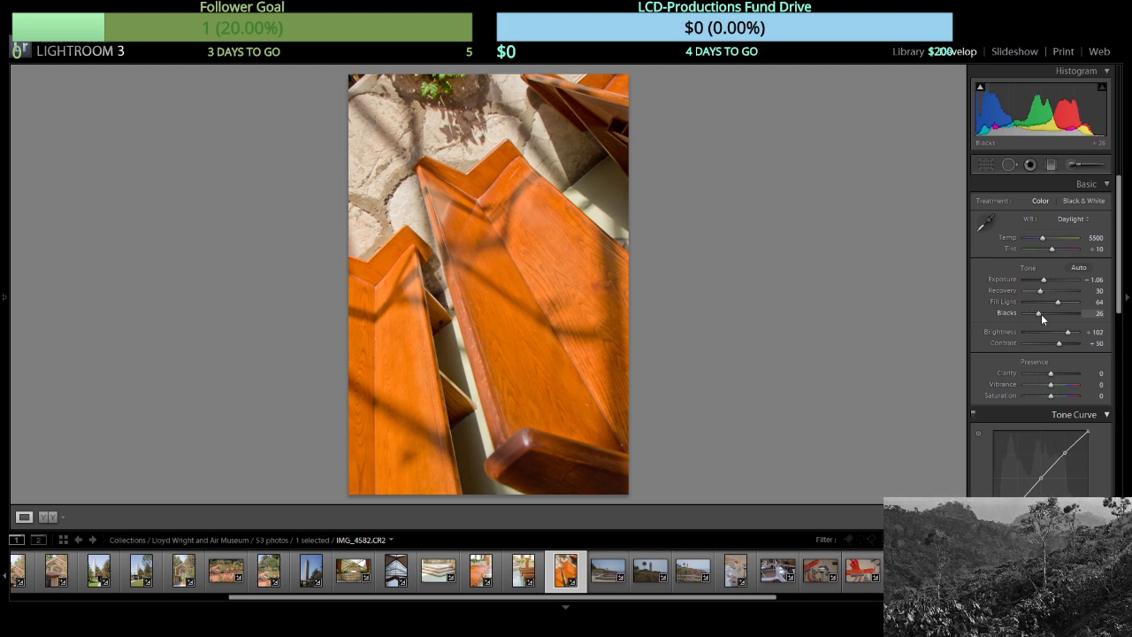
pyautogui.click(1044, 315)
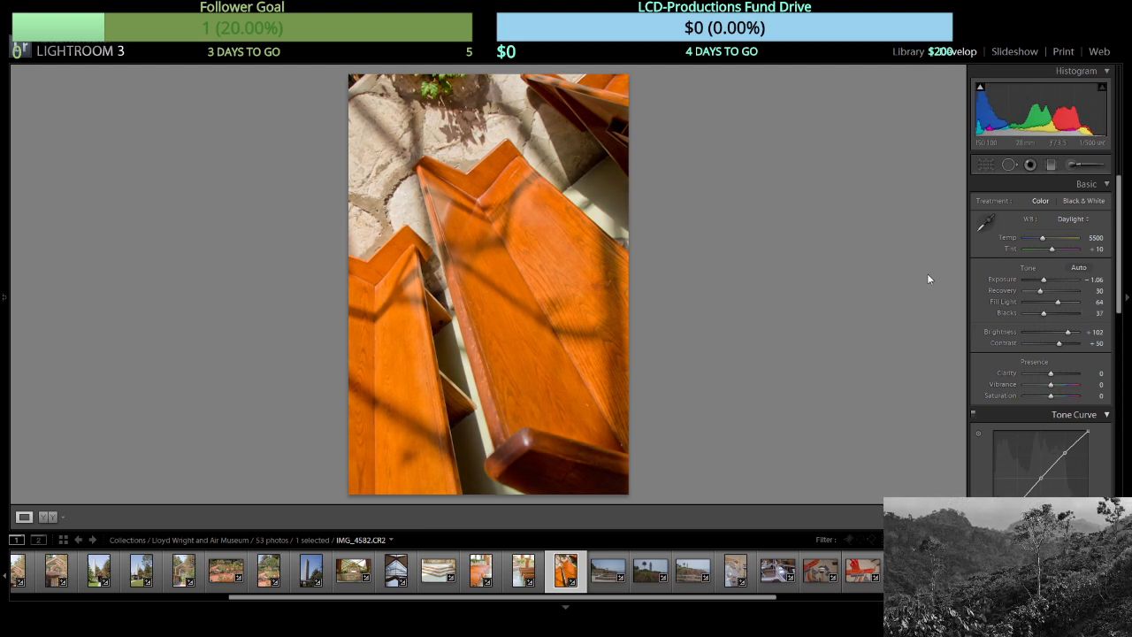
pyautogui.press('Right')
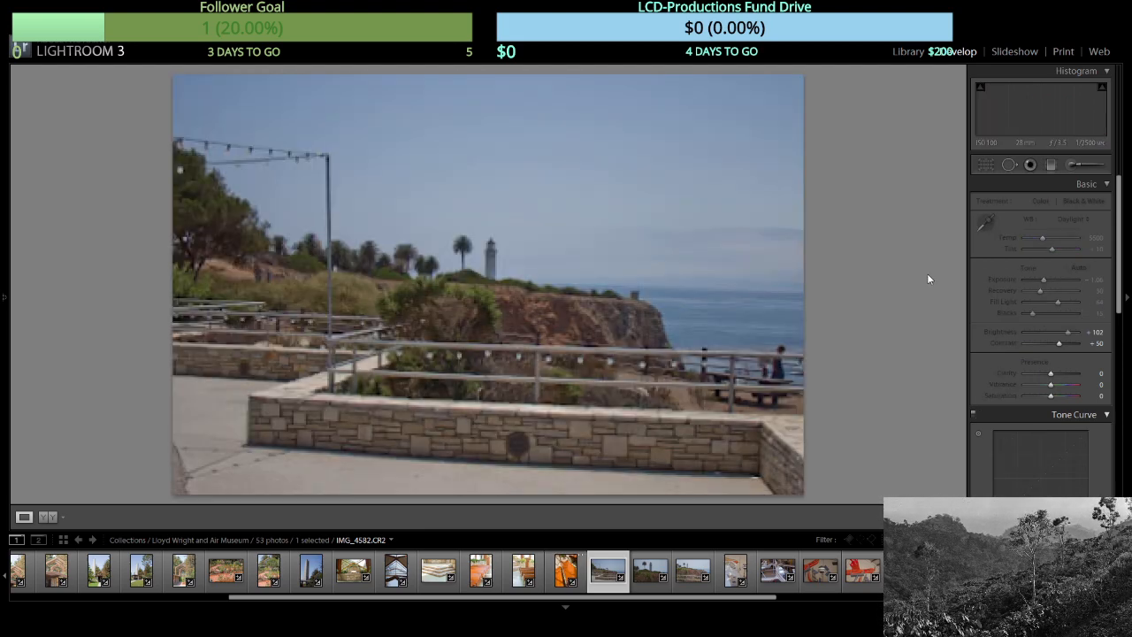
pyautogui.click(1050, 280)
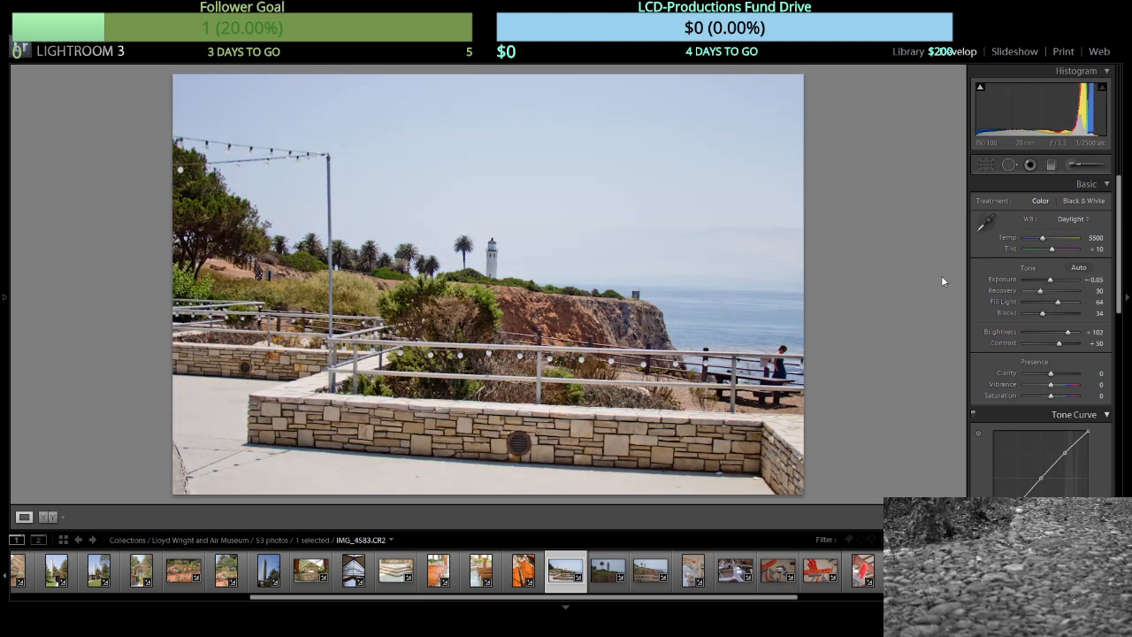
# Set the lighthouse photo IMG_4585.CR2 to Exposure +0.05 and Blacks 28, and the cliff photo IMG_4588.CR2 to Exposure +0.14 and Blacks 32.
pyautogui.press('Right')
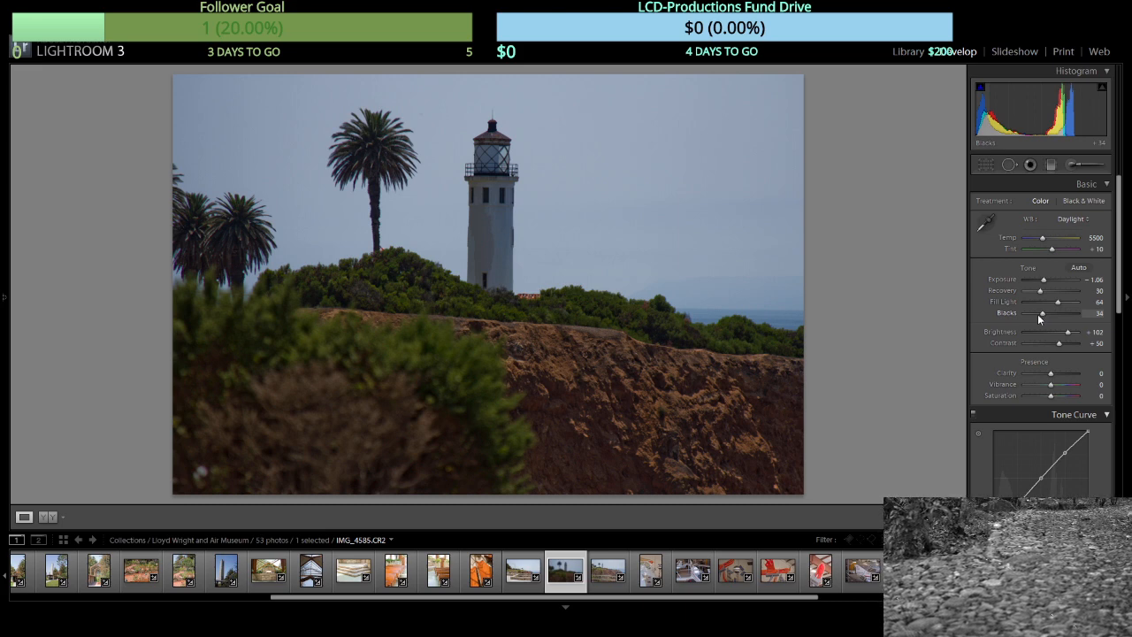
pyautogui.moveTo(1036, 314); pyautogui.dragTo(1036, 315)
pyautogui.click(1052, 283)
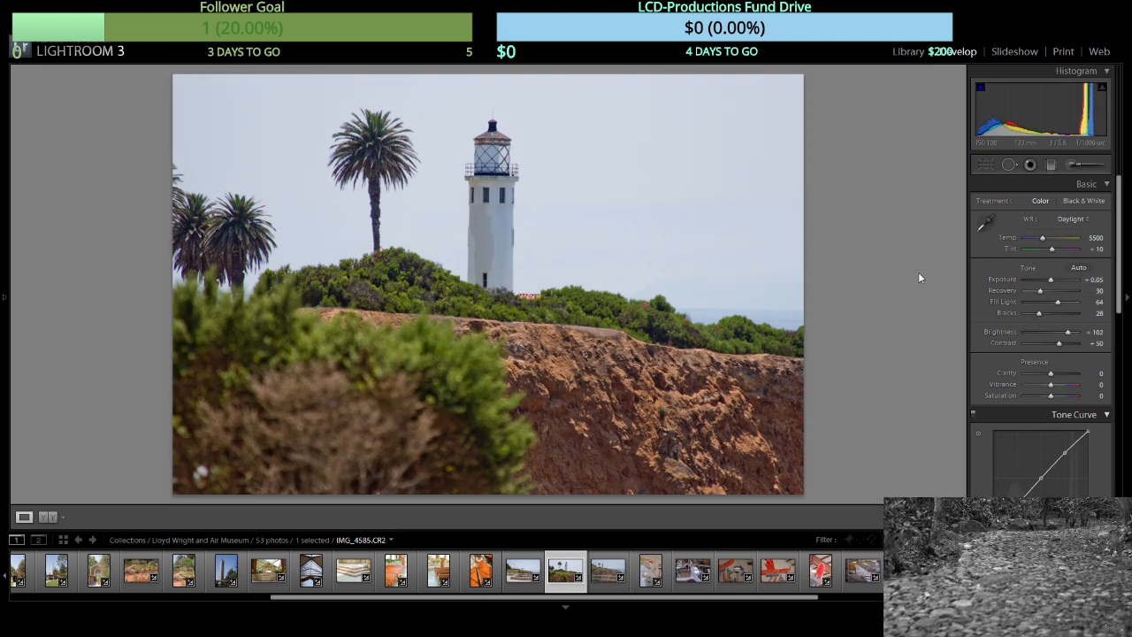
pyautogui.press('Right')
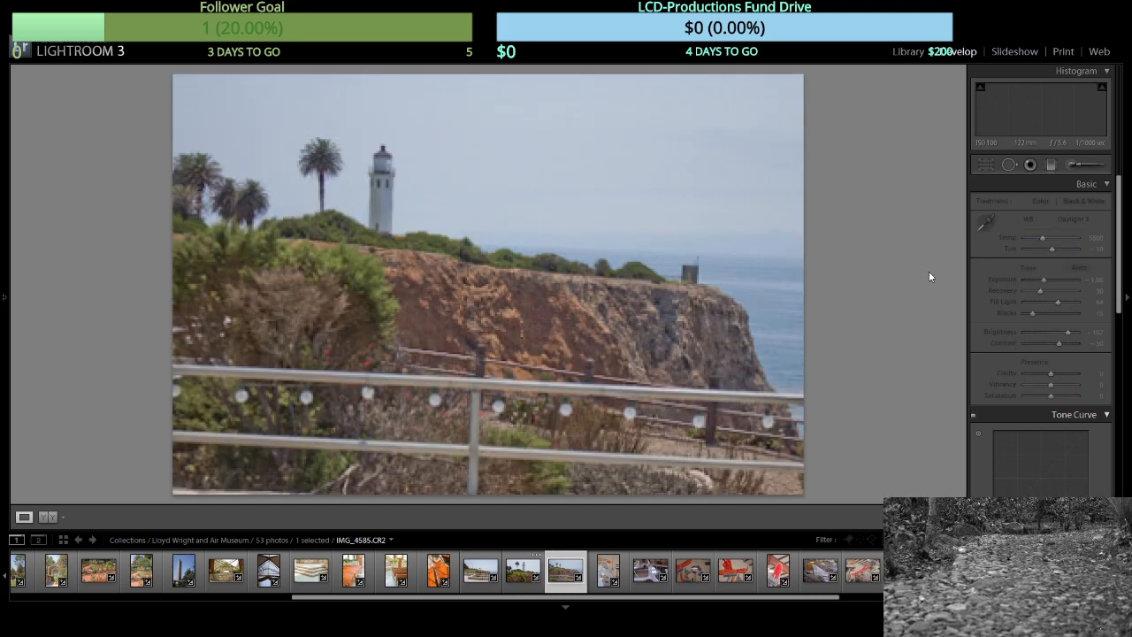
pyautogui.click(1053, 281)
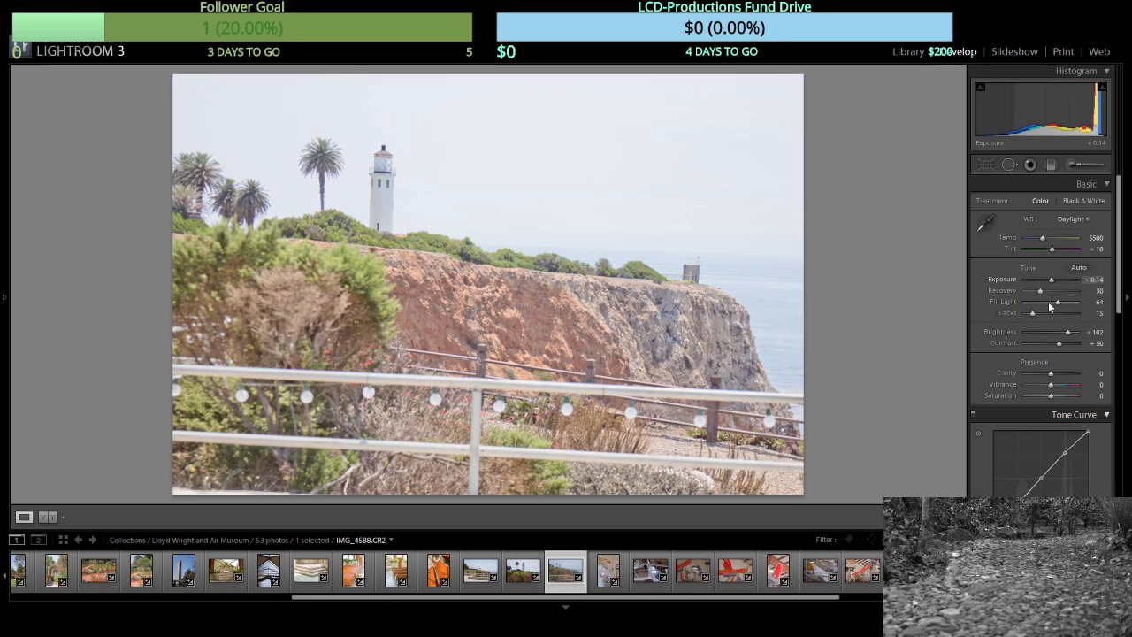
pyautogui.click(1042, 313)
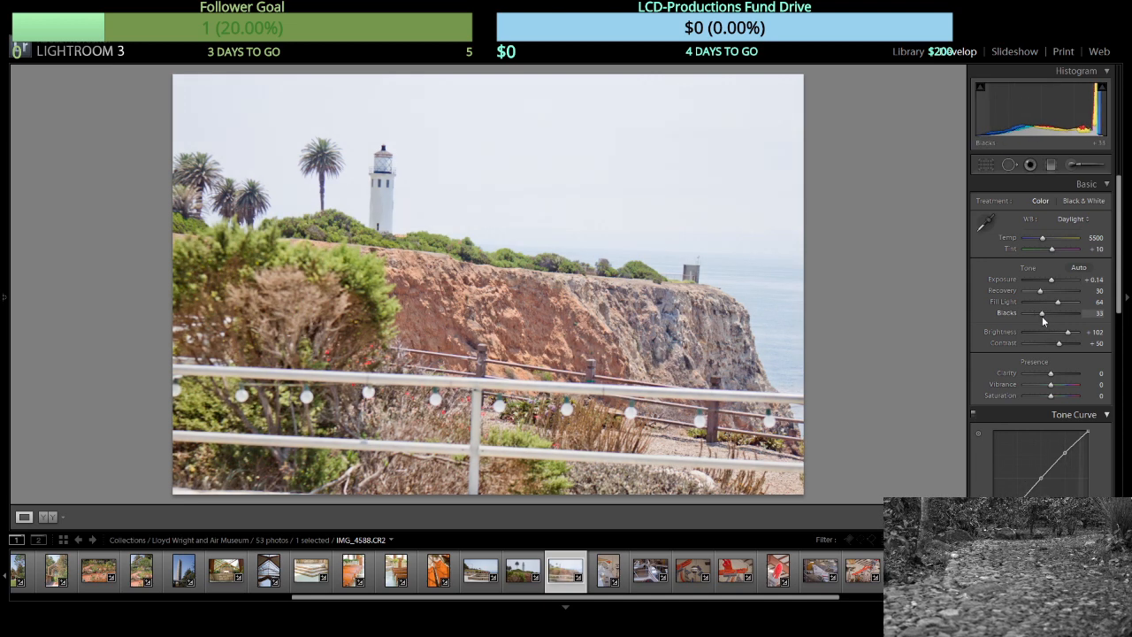
pyautogui.moveTo(1043, 317); pyautogui.dragTo(1041, 317)
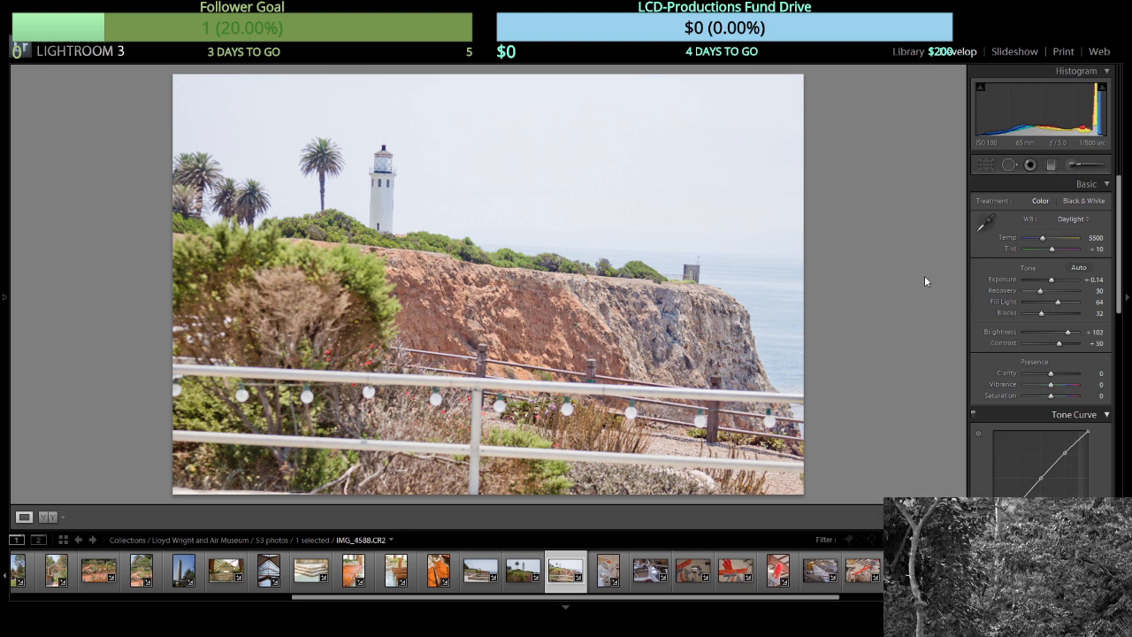
# Set the silver aircraft photo IMG_4591.CR2 to Exposure -0.41 and Blacks 36, and the white plane photo IMG_4597.CR2 to Exposure +0.32 and Blacks 21.
pyautogui.press('Right')
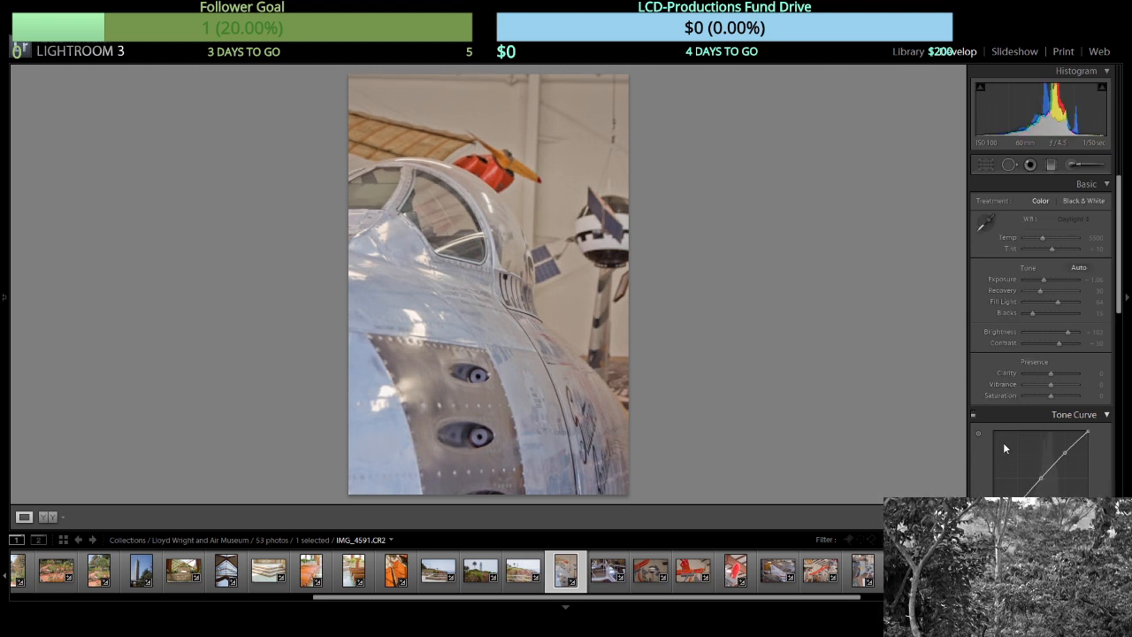
pyautogui.click(1051, 281)
pyautogui.moveTo(1052, 281); pyautogui.dragTo(1042, 312)
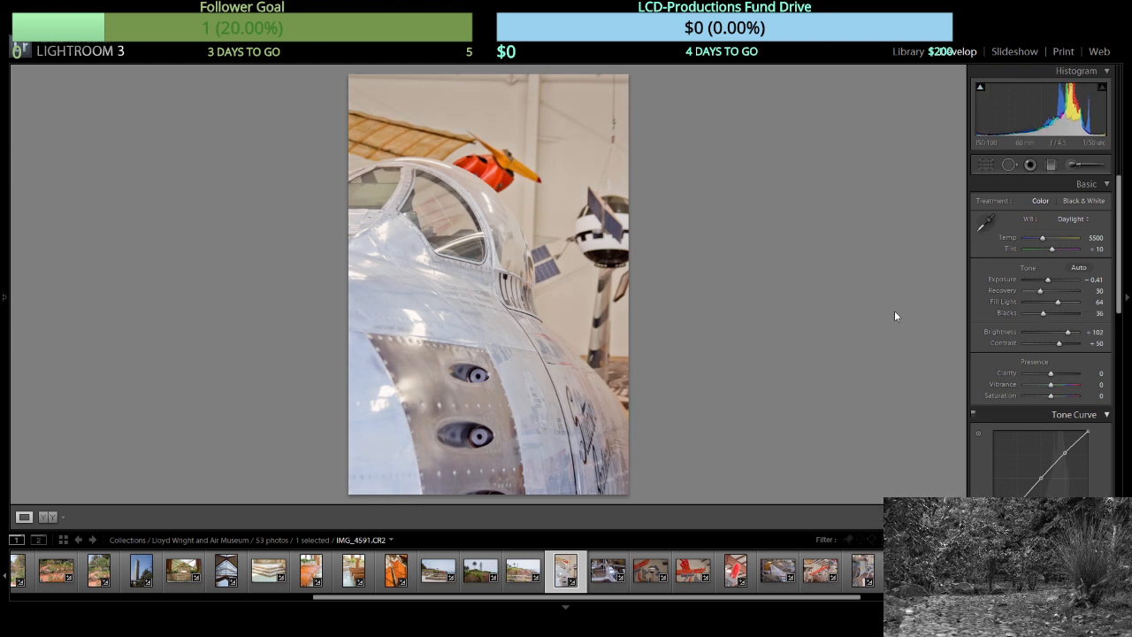
pyautogui.press('Right')
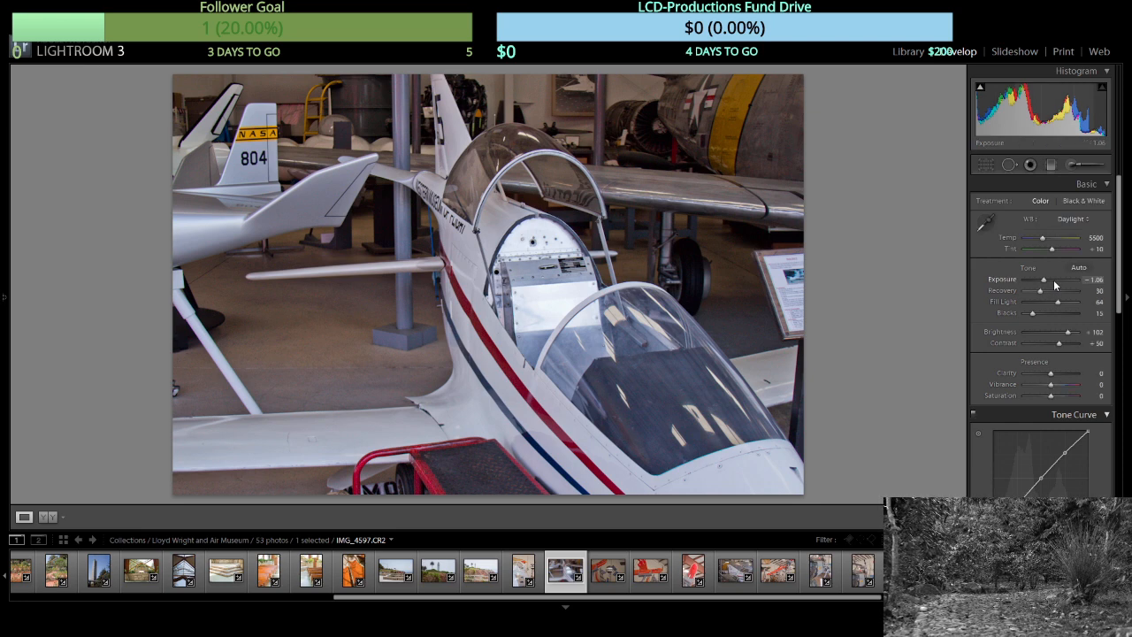
pyautogui.moveTo(1054, 281); pyautogui.dragTo(1052, 282)
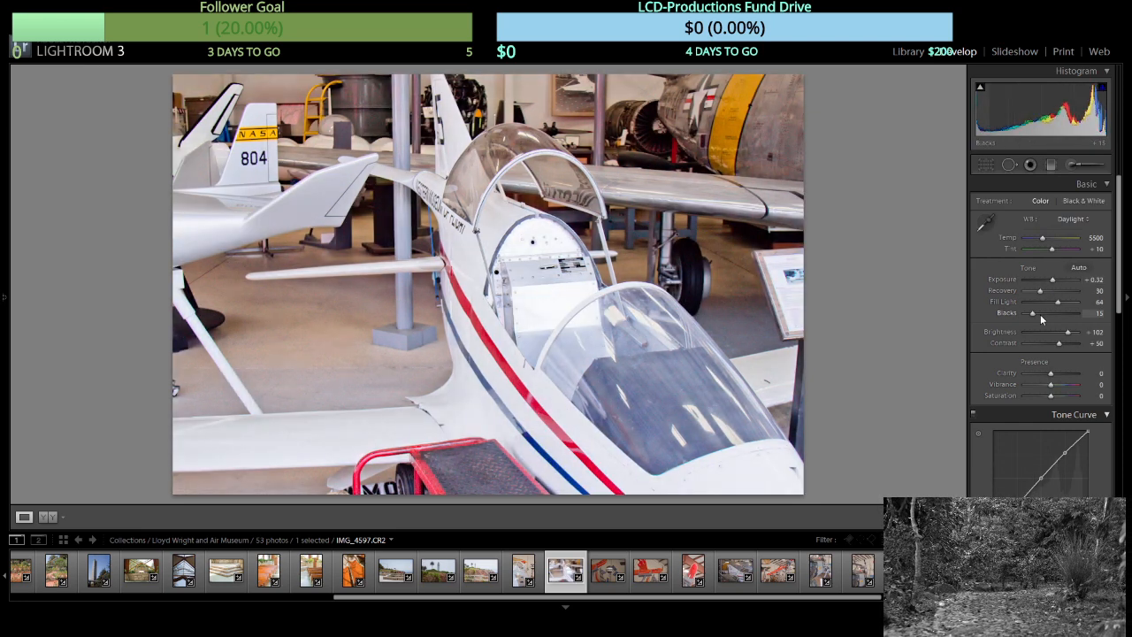
pyautogui.click(1038, 315)
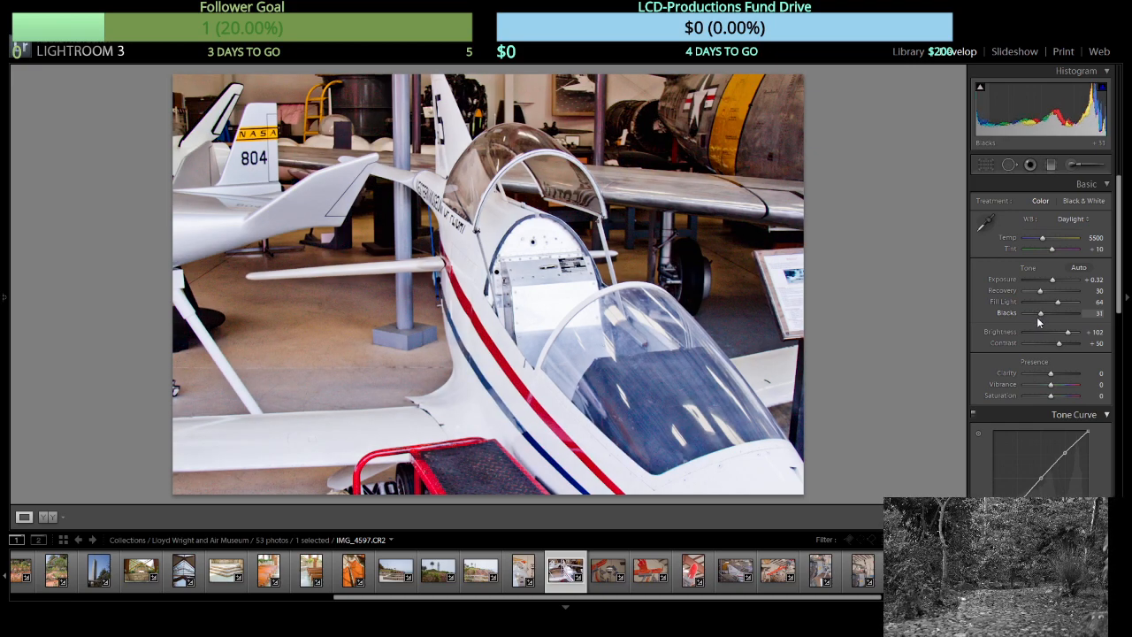
pyautogui.click(1036, 317)
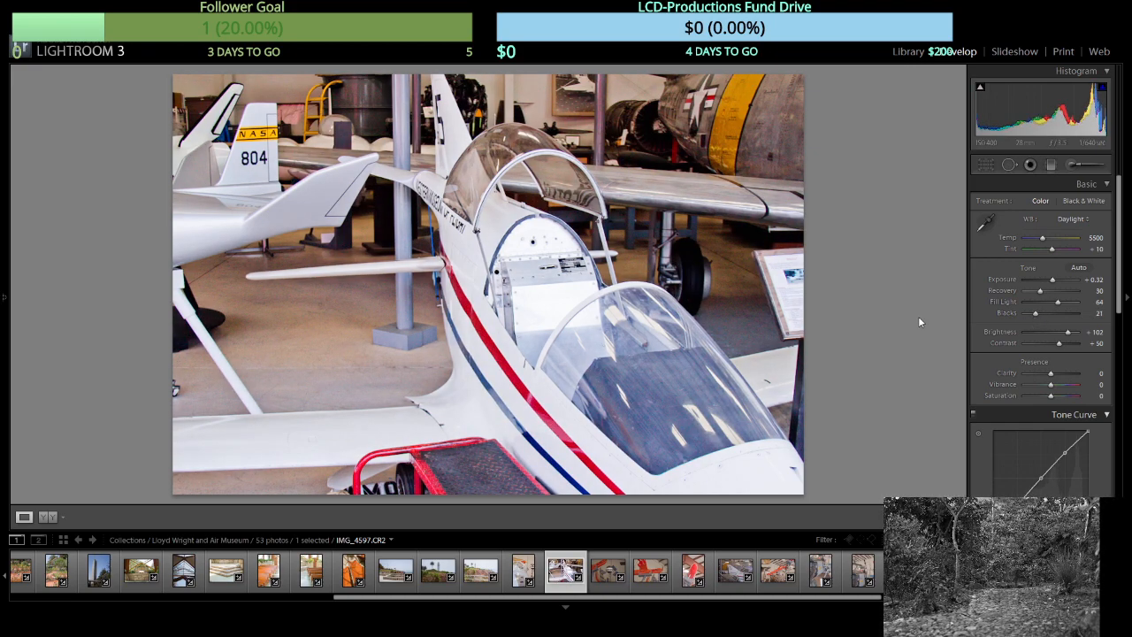
# Set the Exposure of the hanging satellite photo IMG_4600.CR2 to -0.23 and go on to the next photo.
pyautogui.press('Right')
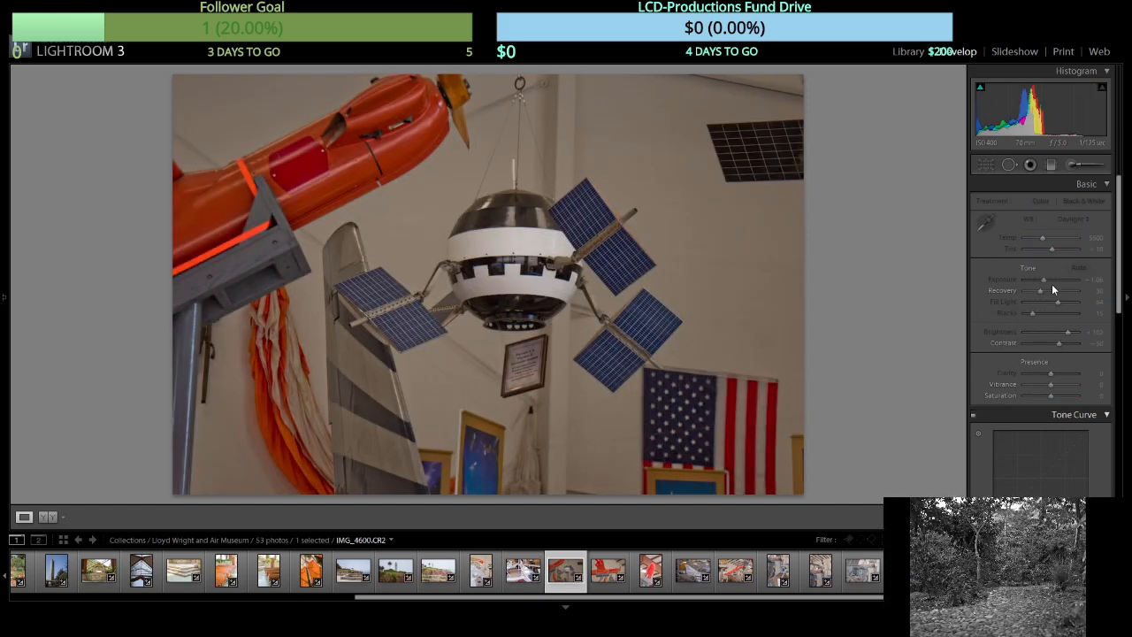
pyautogui.click(1053, 281)
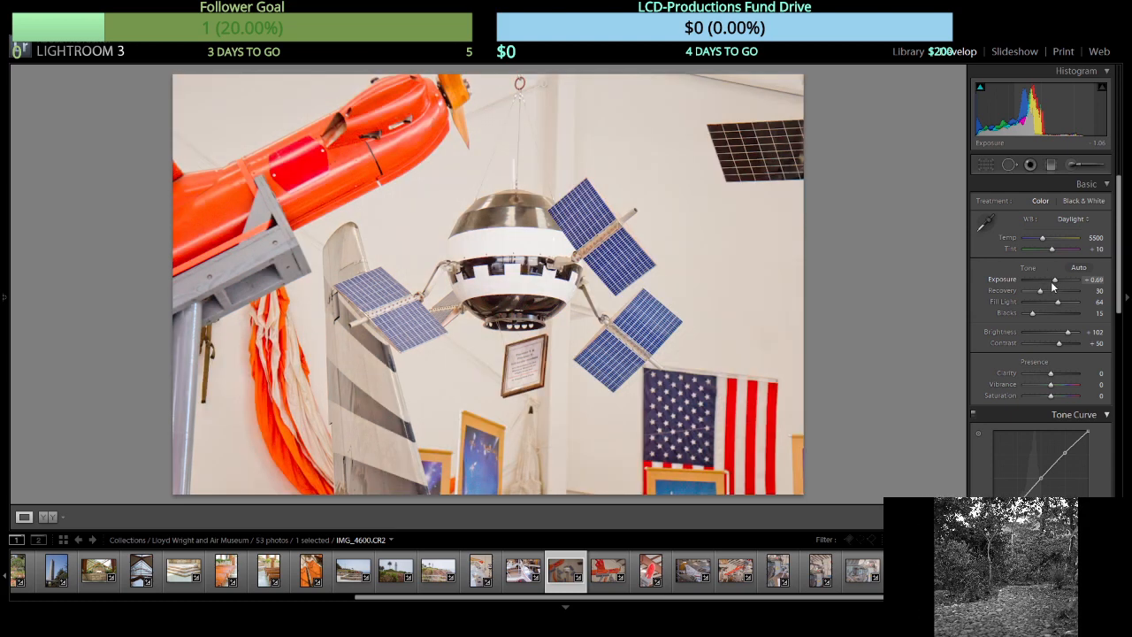
pyautogui.click(1050, 282)
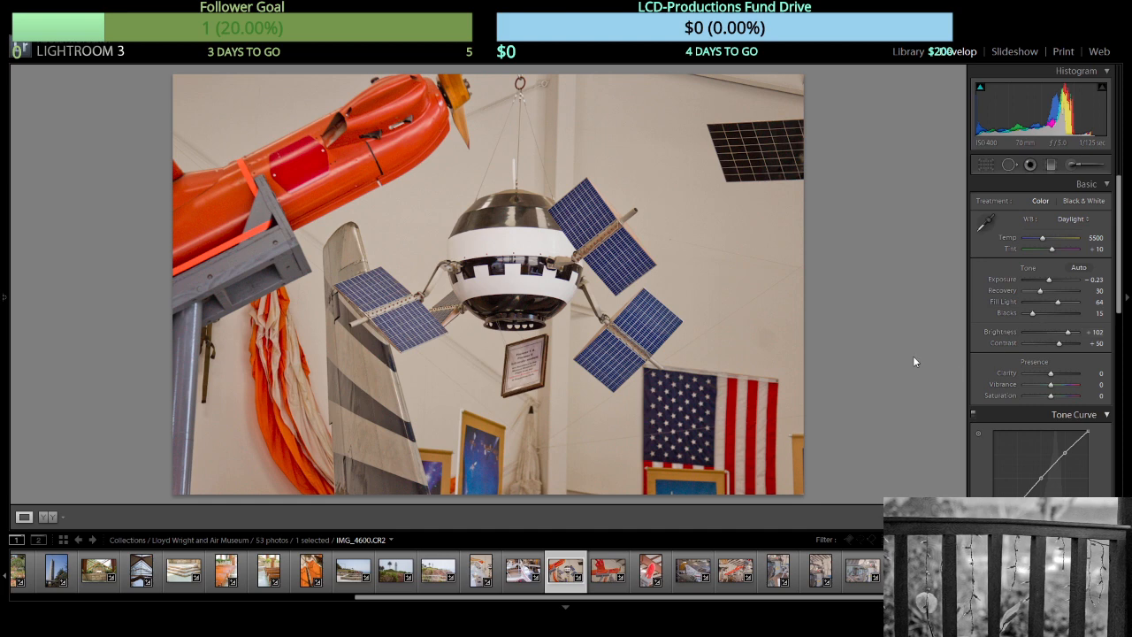
pyautogui.press('Right')
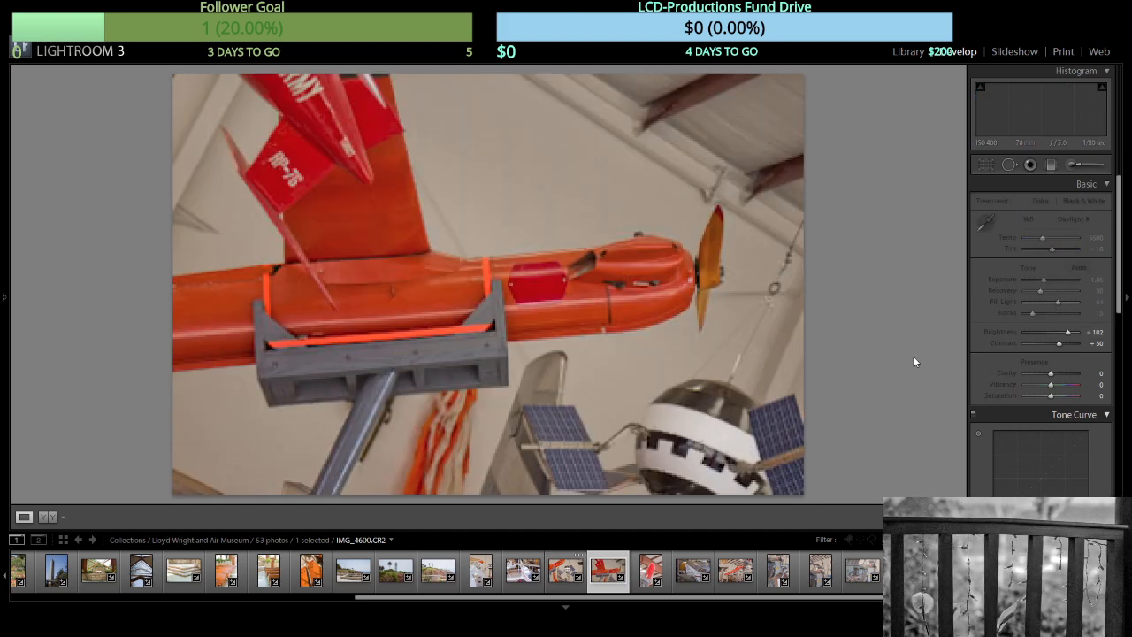
# Set the Blacks of the orange hanging aircraft photo IMG_4601.CR2 to 36, and of the red nose cone photo IMG_4603.CR2 to 30.
pyautogui.click(1039, 314)
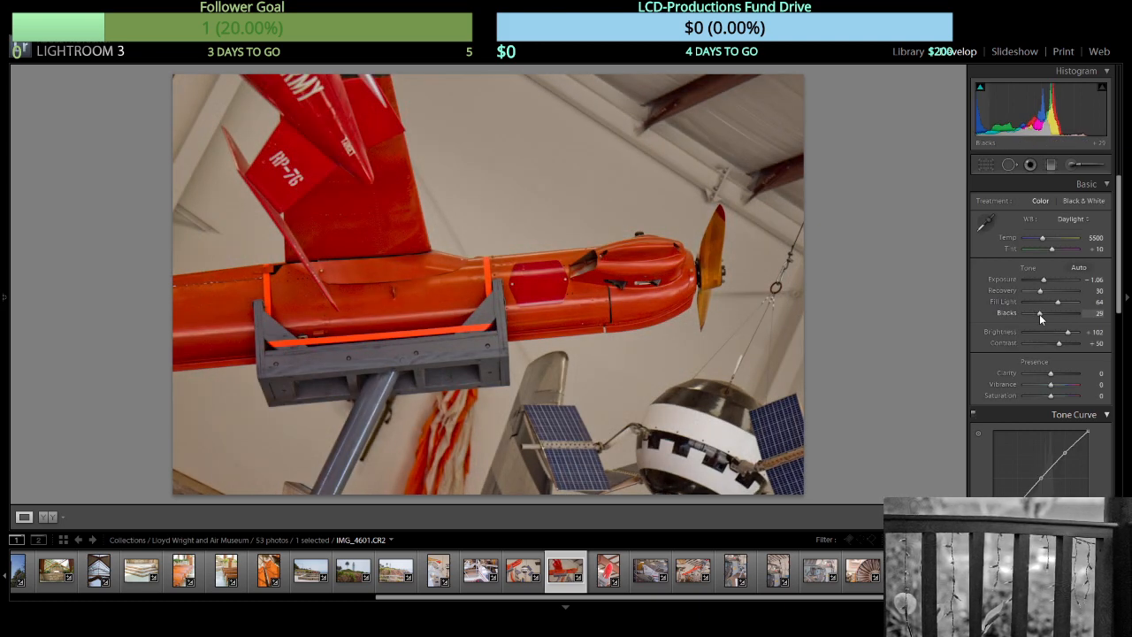
pyautogui.moveTo(1039, 314); pyautogui.dragTo(1042, 312)
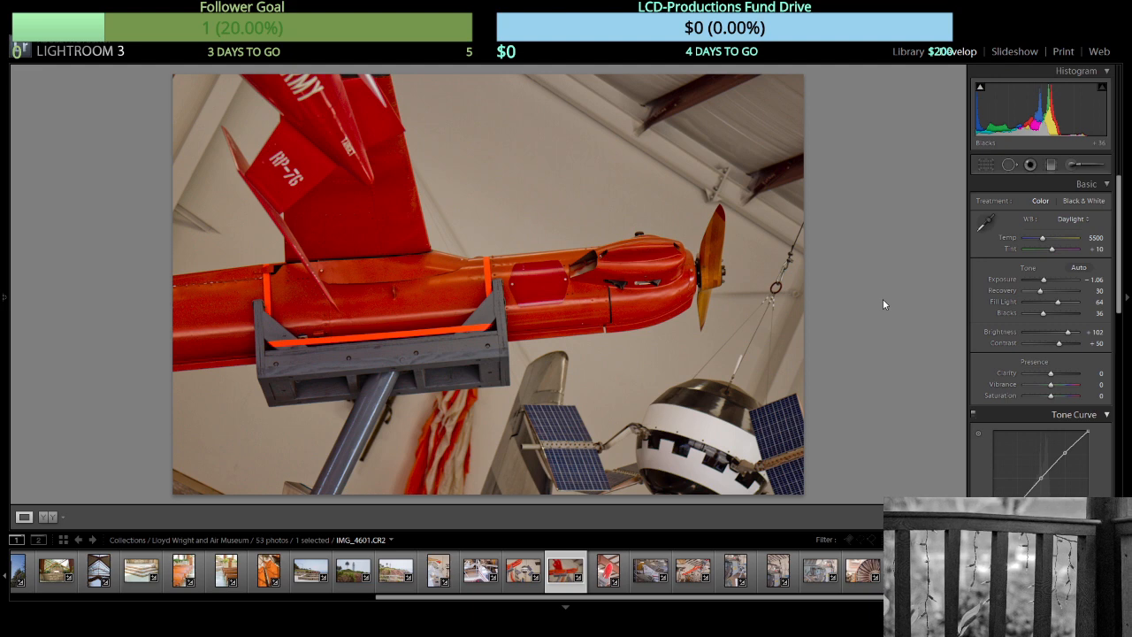
pyautogui.press('Right')
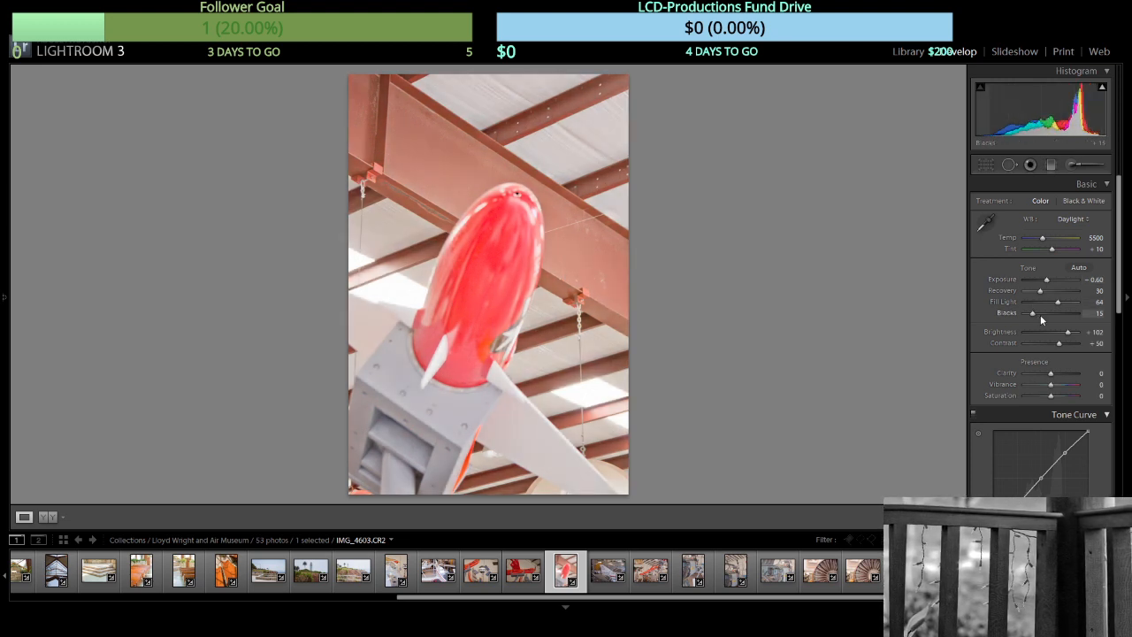
pyautogui.click(1040, 314)
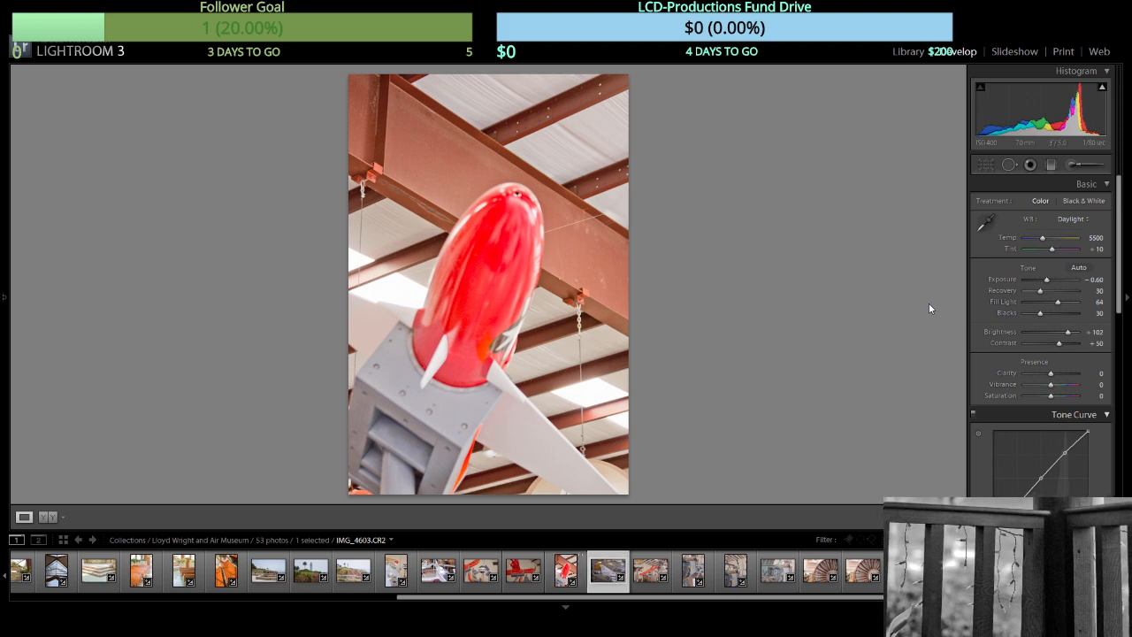
# Set the Blacks of the Western Museum of Flight plane photo IMG_4605.CR2 to 34, and of the hangar photo IMG_4607.CR2 to 37.
pyautogui.press('Right')
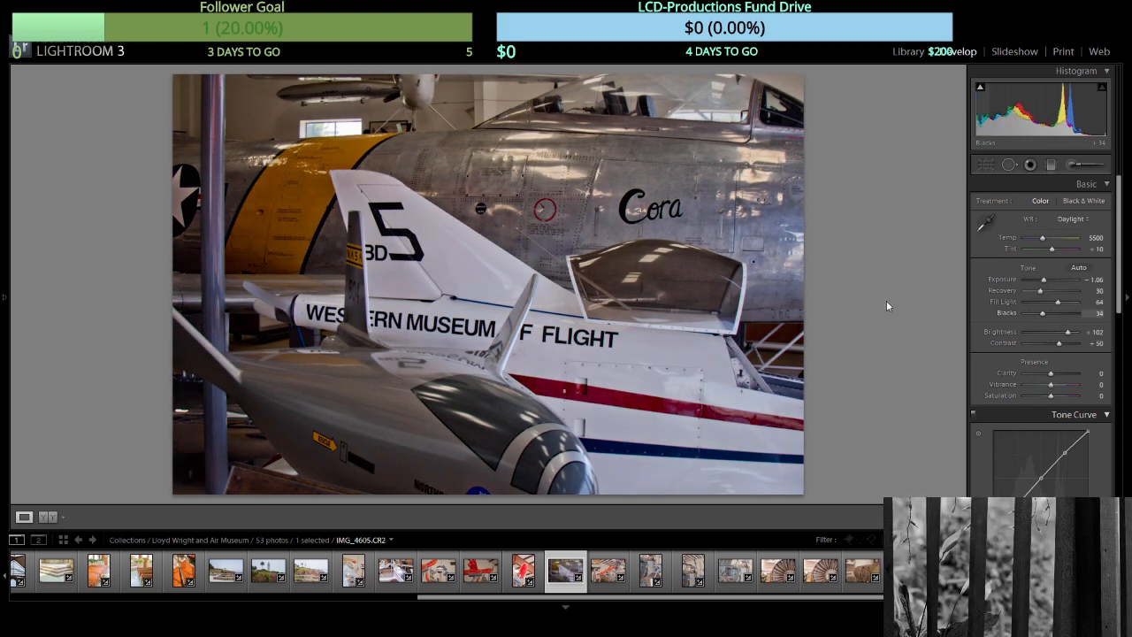
pyautogui.press('Right')
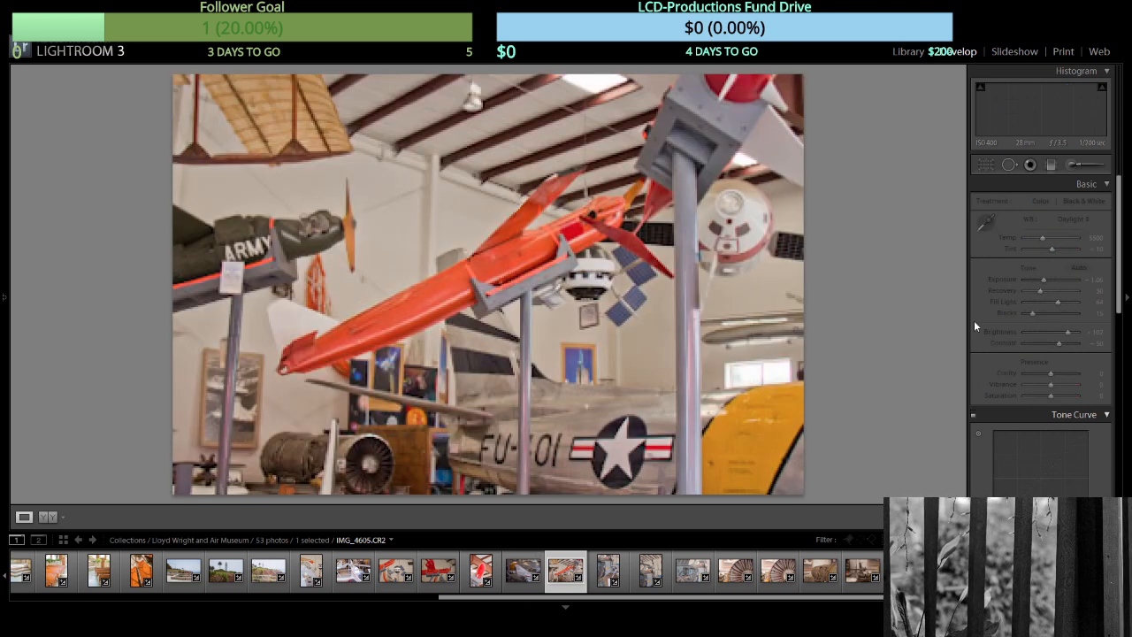
pyautogui.click(1046, 316)
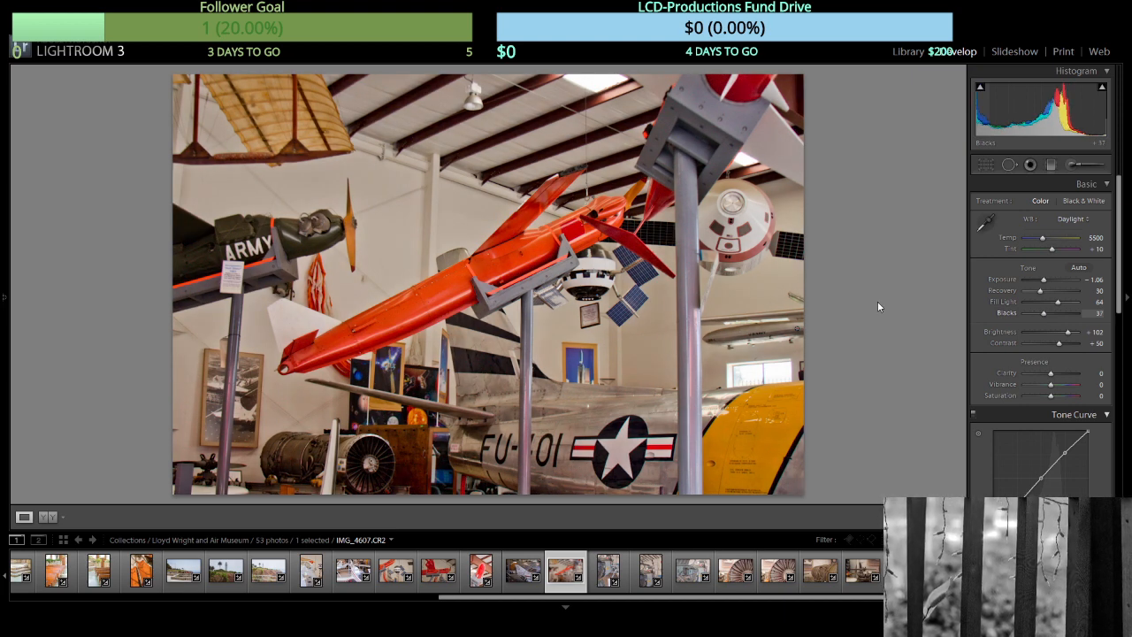
# Set the Blacks of the vertical jet photo with the information sign, IMG_4610.CR2, to 33.
pyautogui.press('Right')
pyautogui.press('Right')
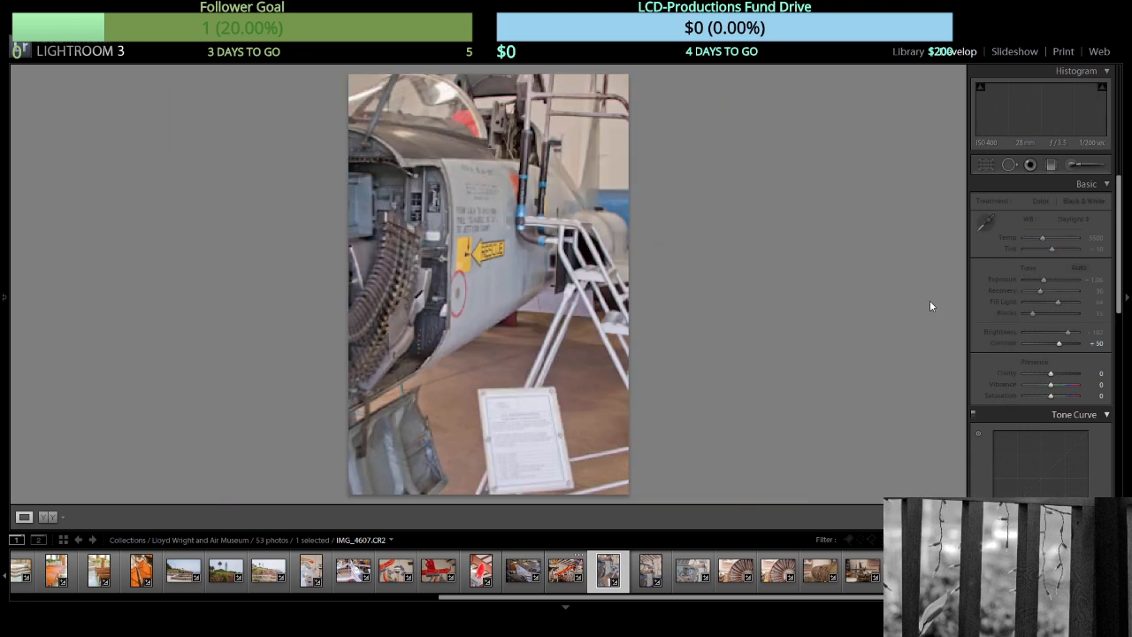
pyautogui.click(1042, 314)
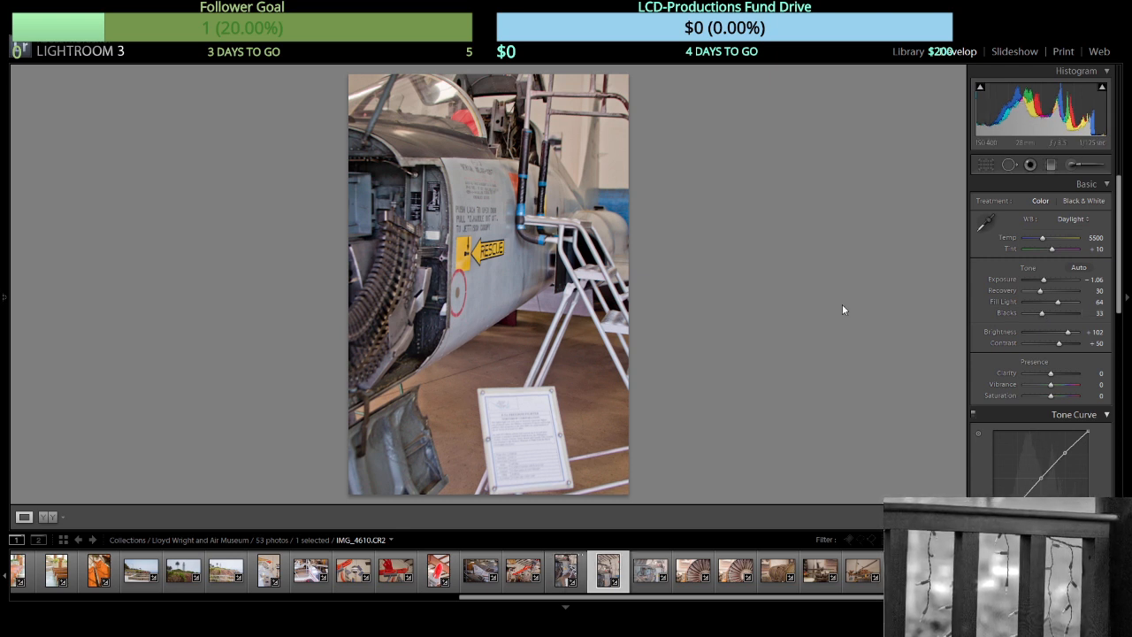
# Set the Blacks of the open-canopy jet photo IMG_4611.CR2 to 37, and of the ammunition bay close-up IMG_4612.CR2 to 34.
pyautogui.press('Right')
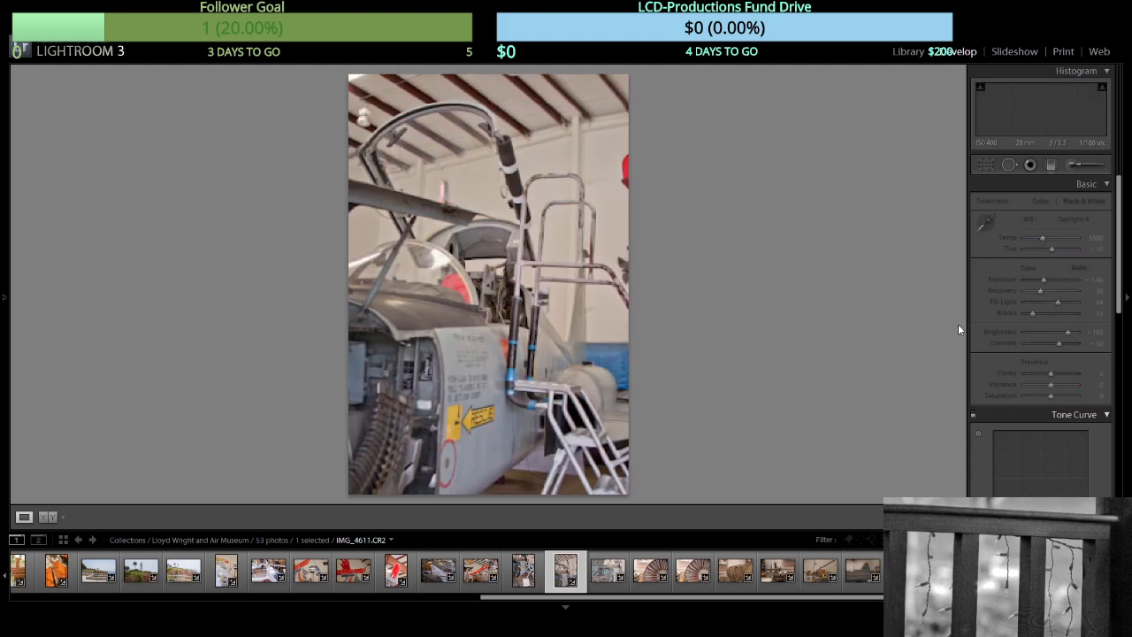
pyautogui.click(1044, 313)
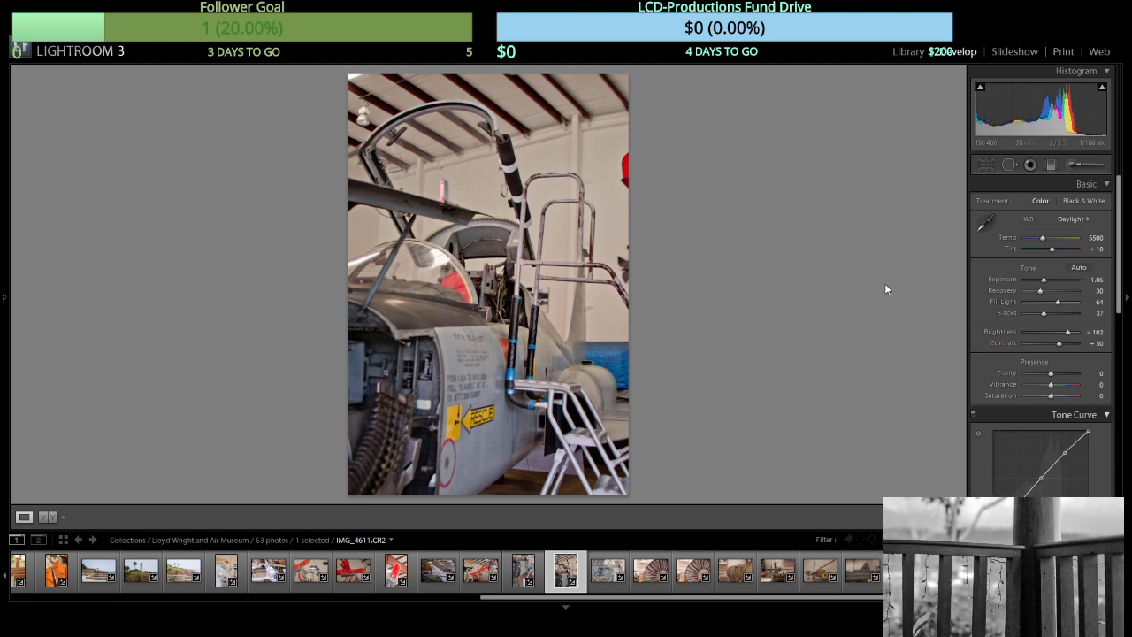
pyautogui.press('Right')
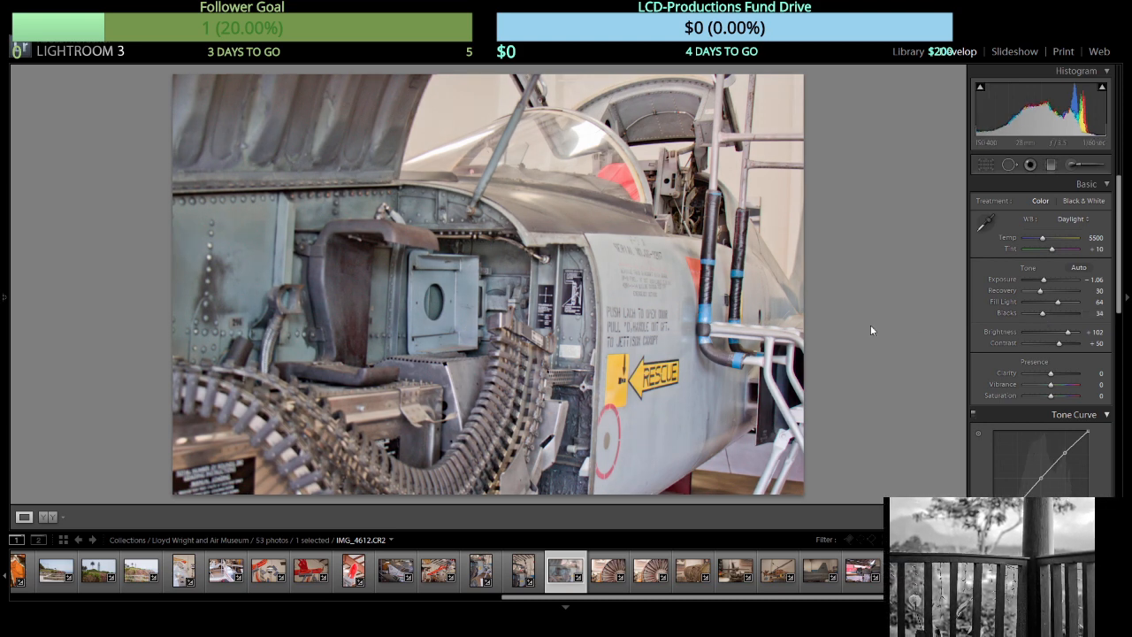
# Set the Blacks of the first turbine fan photo IMG_4613.CR2 to 38, and of the second one, IMG_4614.CR2, to 28.
pyautogui.press('Right')
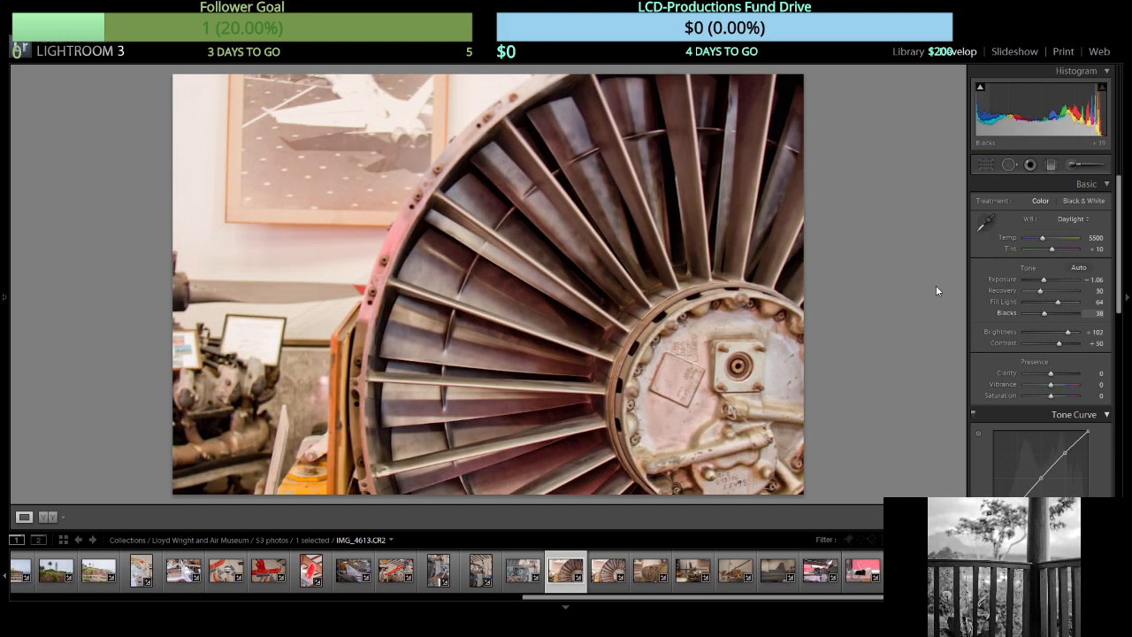
pyautogui.press('Right')
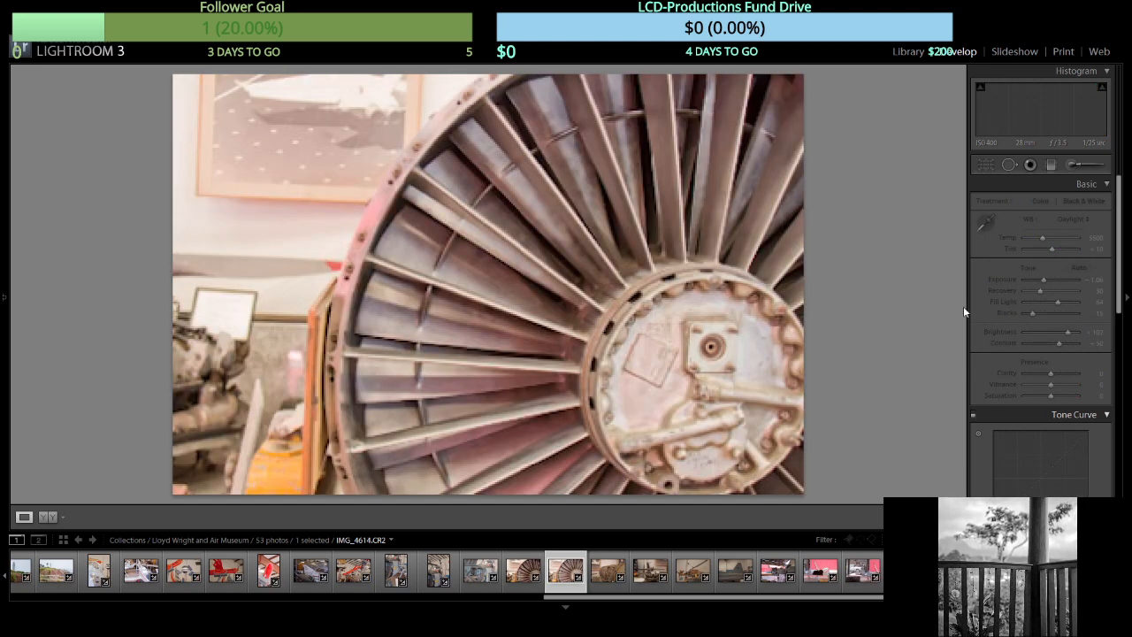
pyautogui.click(1039, 313)
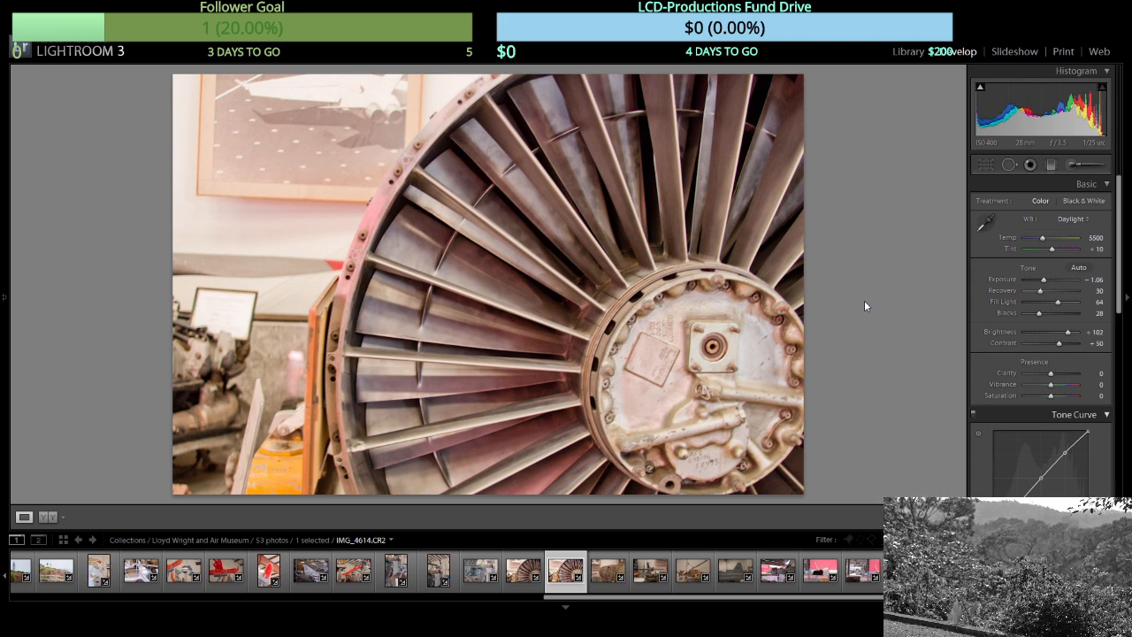
# Set the Blacks of the jet engine photo IMG_4615.CR2 to 30, and the Exposure of the propeller engine photo IMG_4618.CR2 to -0.69.
pyautogui.press('Right')
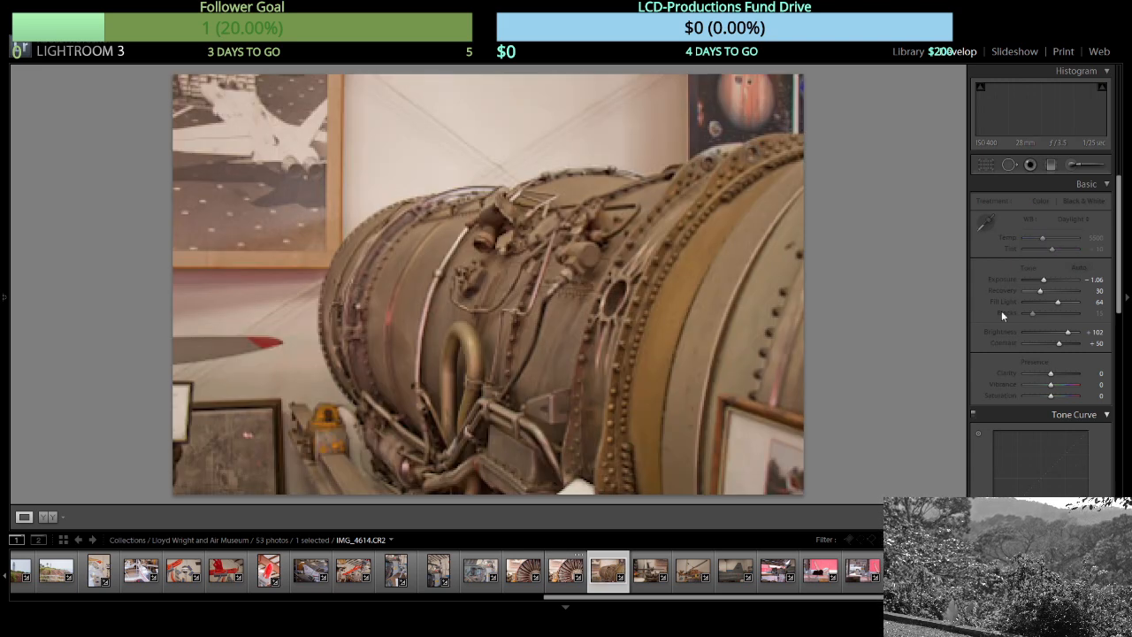
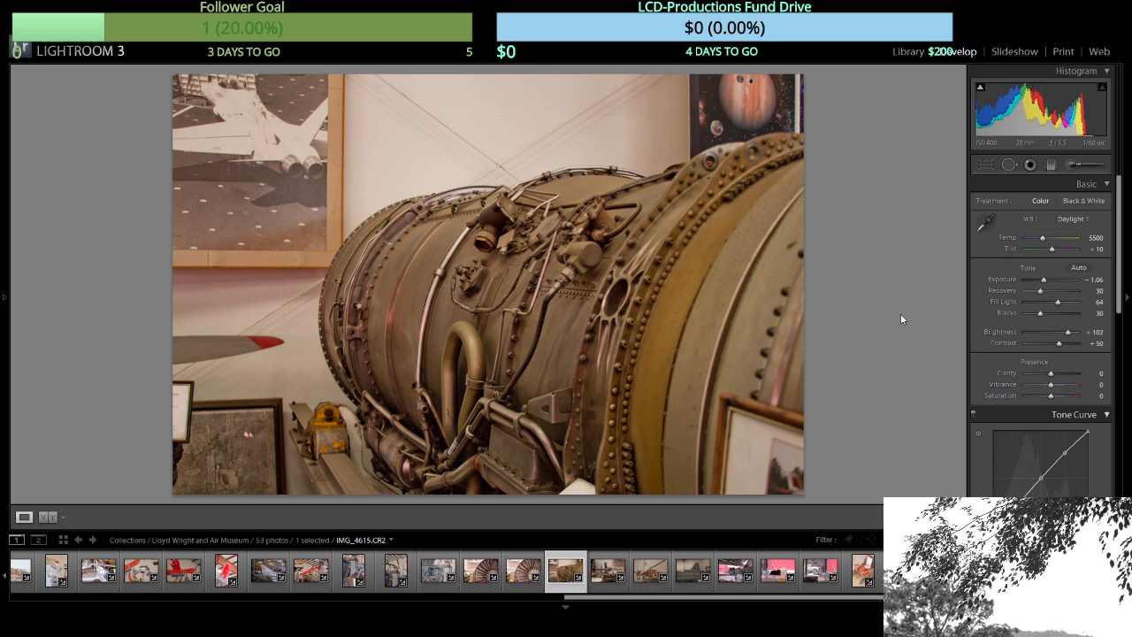
pyautogui.press('Right')
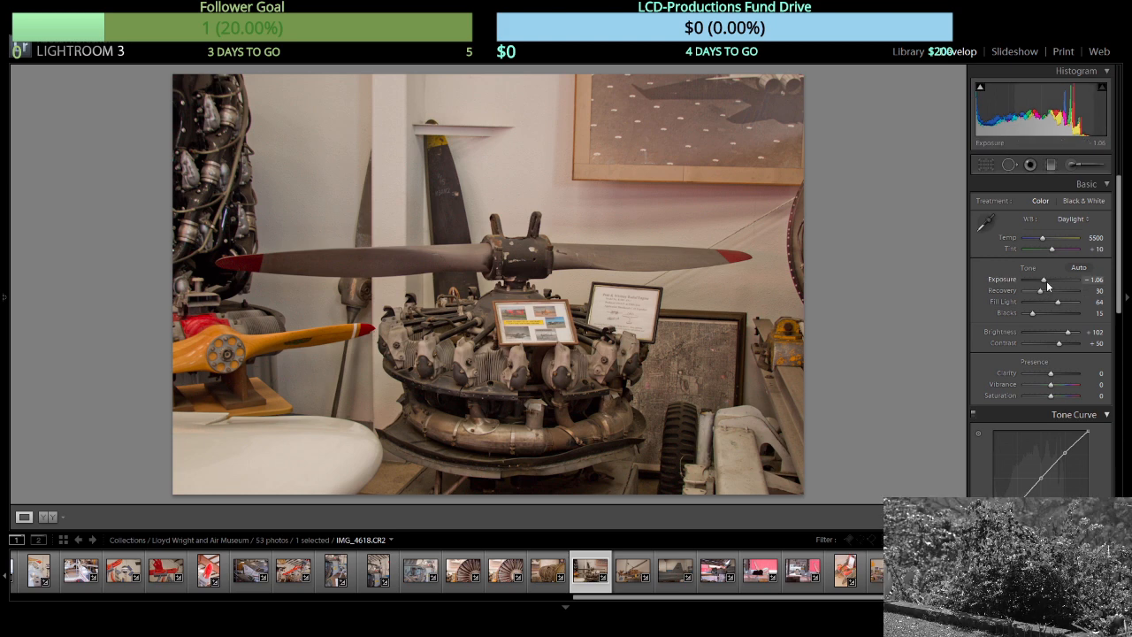
pyautogui.moveTo(1046, 281)
pyautogui.mouseDown()
pyautogui.moveTo(1063, 269)
pyautogui.moveTo(1049, 281)
pyautogui.mouseUp()
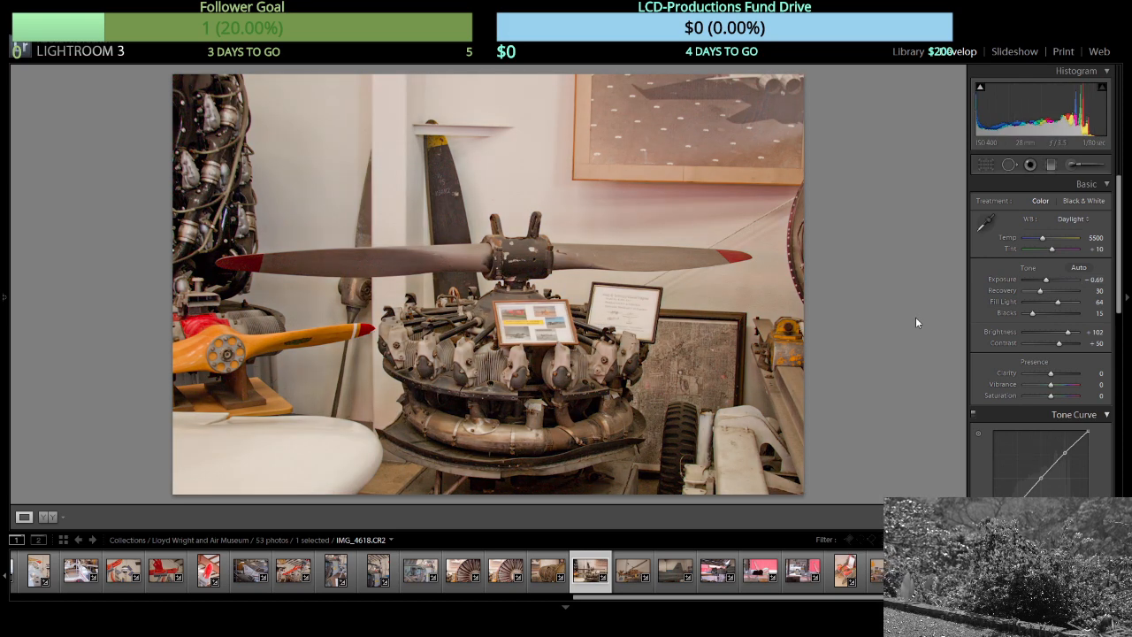
# Set the Exposure of the camouflage helicopter photo IMG_4621.CR2 to -0.05, and of the 207 tail fin photo IMG_4622.CR2 to +0.05.
pyautogui.press('Right')
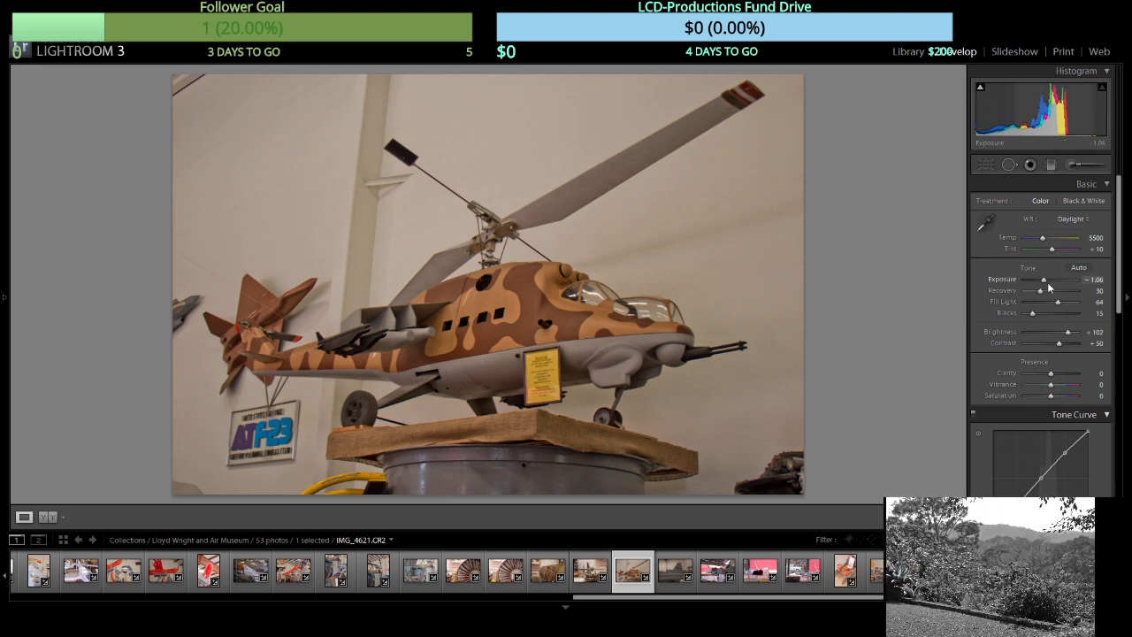
pyautogui.click(1050, 281)
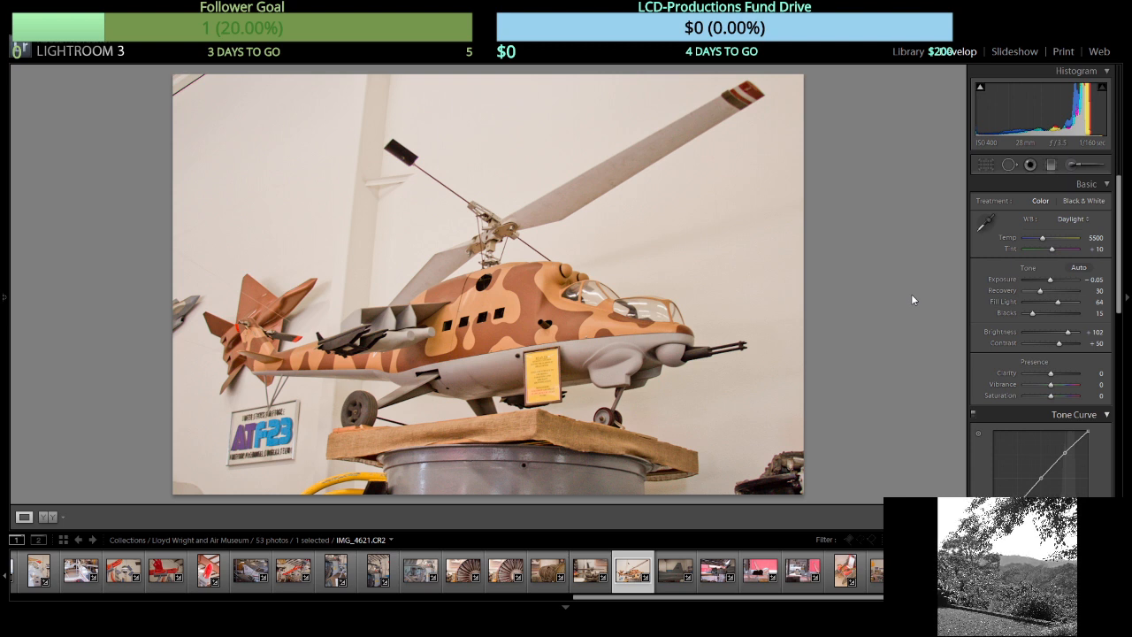
pyautogui.press('Right')
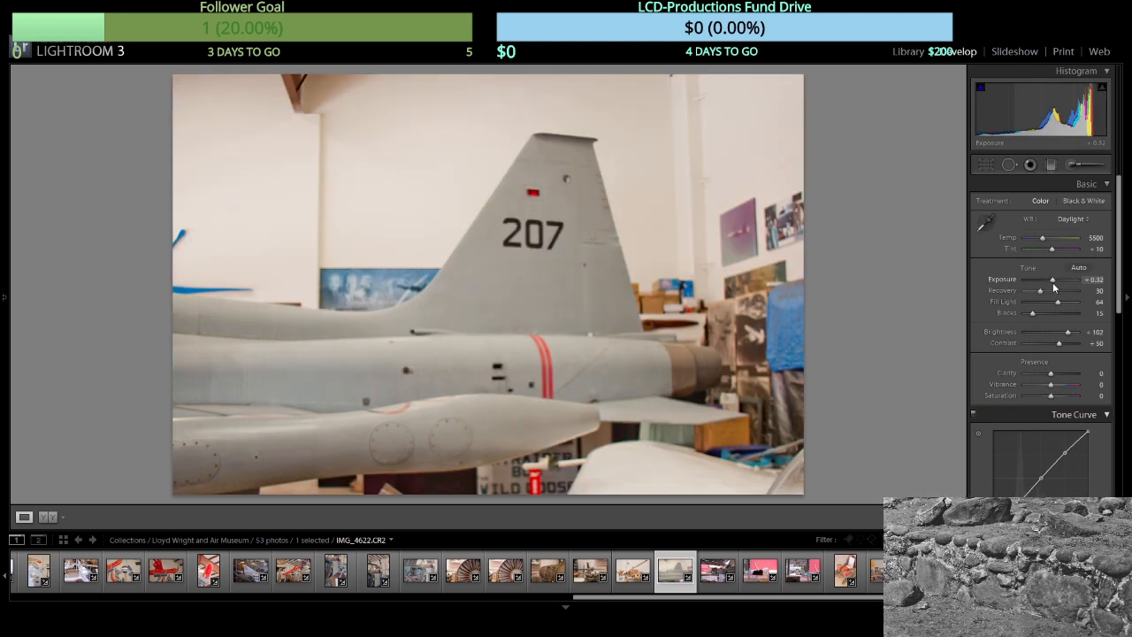
pyautogui.moveTo(1053, 282); pyautogui.dragTo(1051, 282)
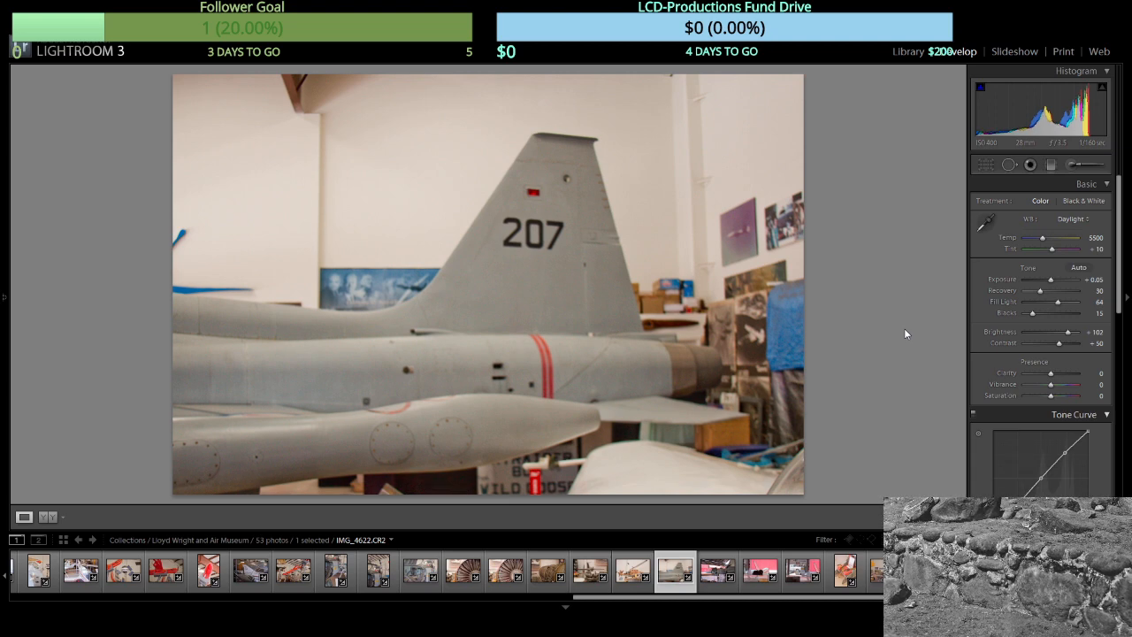
# Set the Exposure of the jet with ladder photo IMG_4624.CR2 to -0.51, and of the space shuttle model photo IMG_4627.CR2 to -0.78.
pyautogui.press('Right')
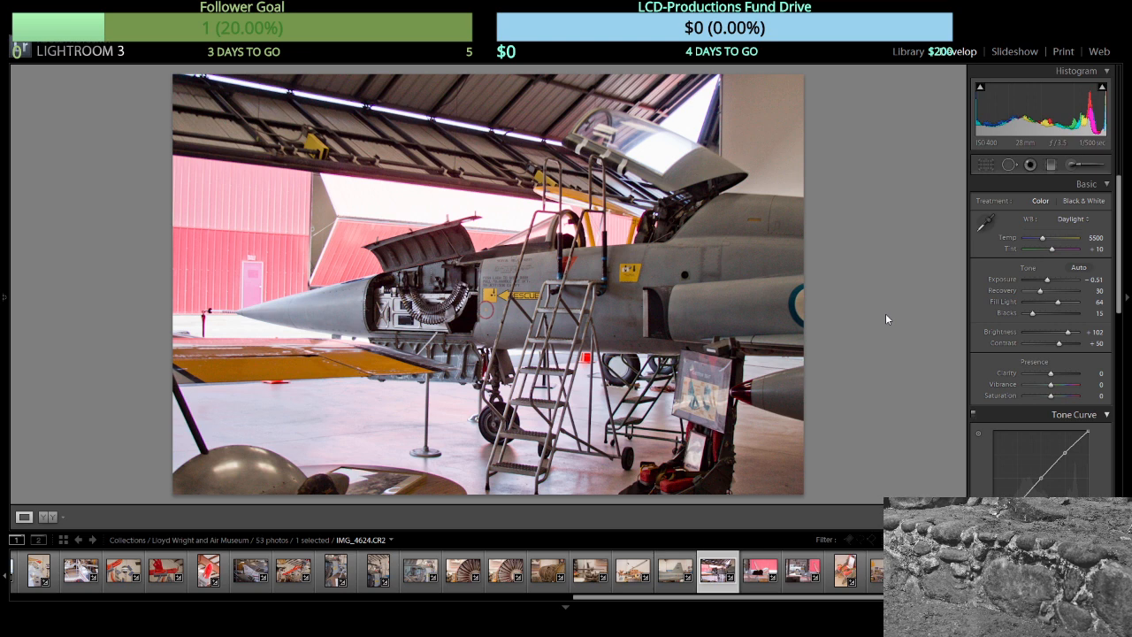
pyautogui.press('Right')
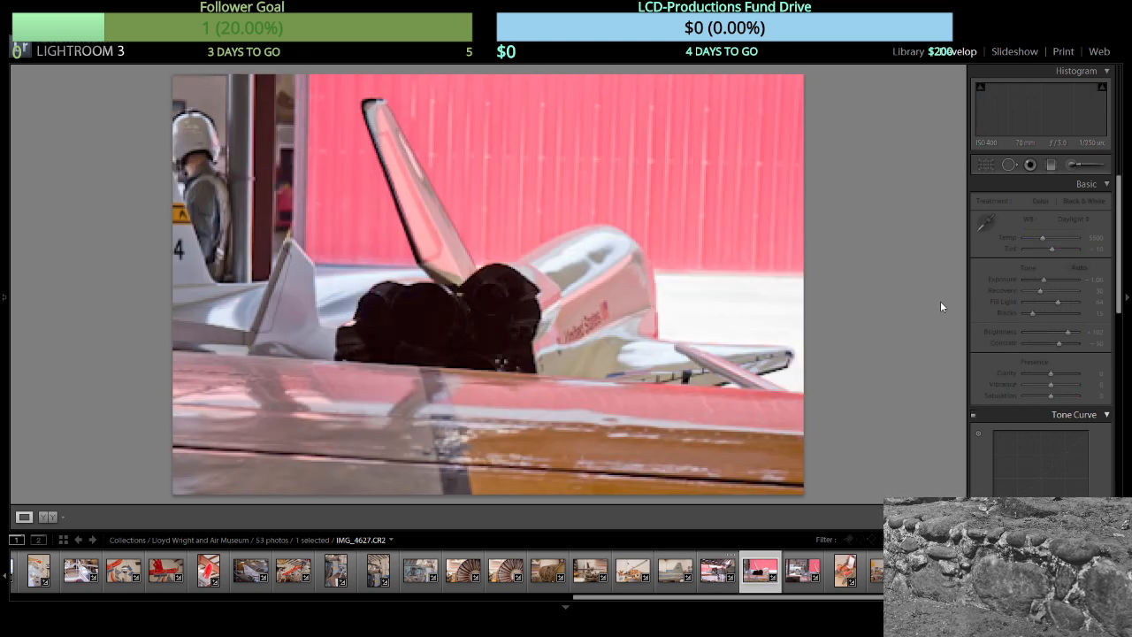
pyautogui.click(1051, 281)
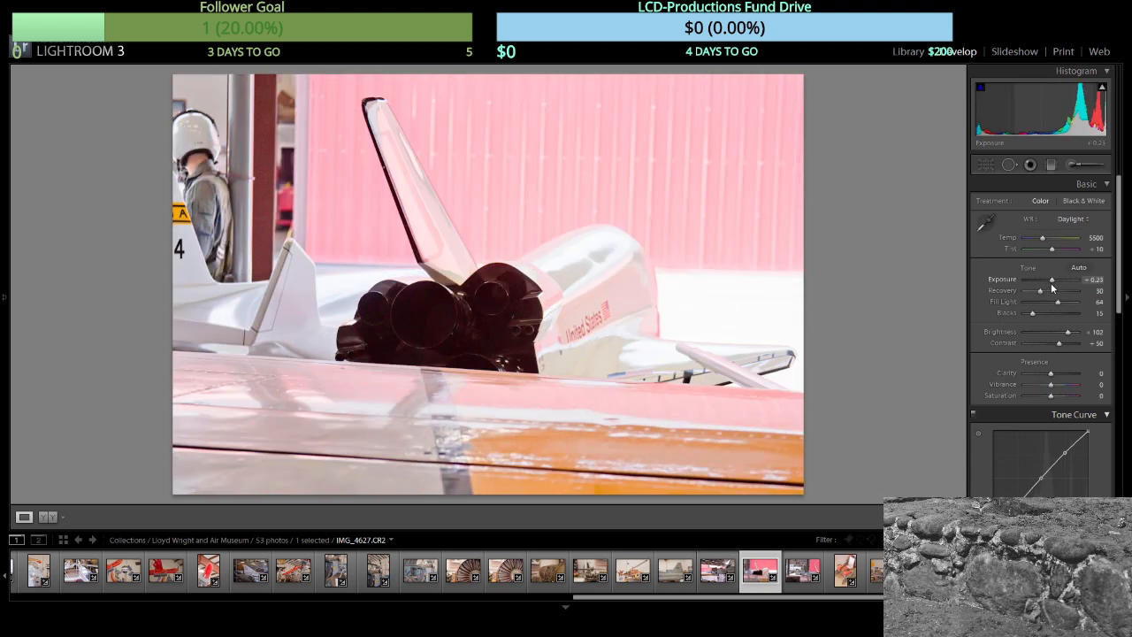
pyautogui.click(1046, 281)
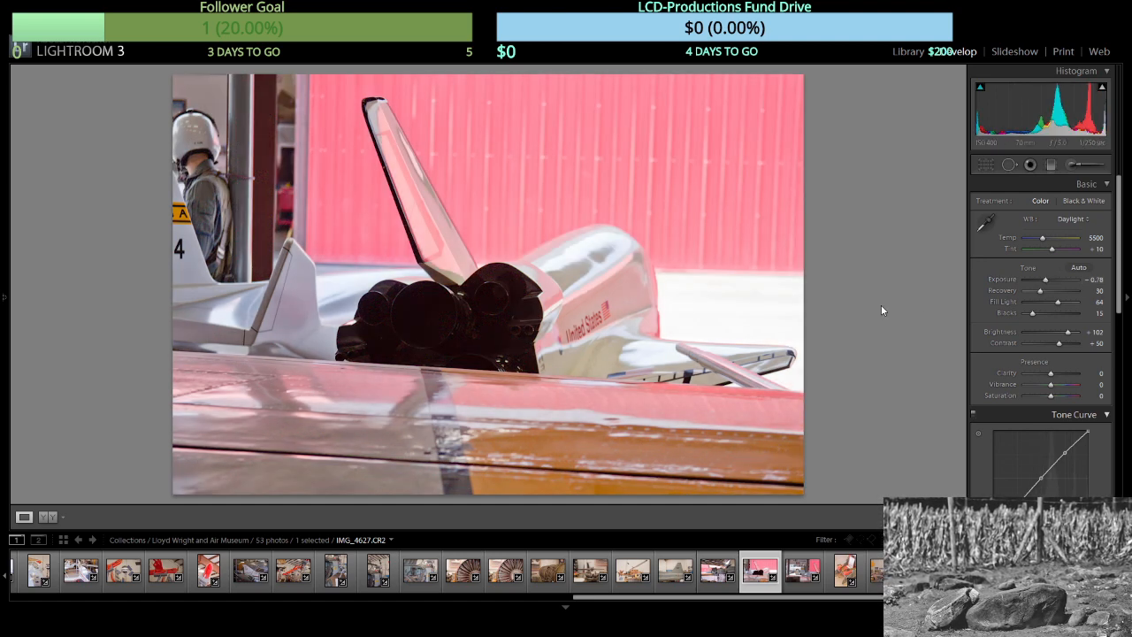
# Set the Exposure of both the NASA 804 model photo IMG_4628.CR2 and the red ejection seat photo IMG_4630.CR2 to -0.51.
pyautogui.press('Right')
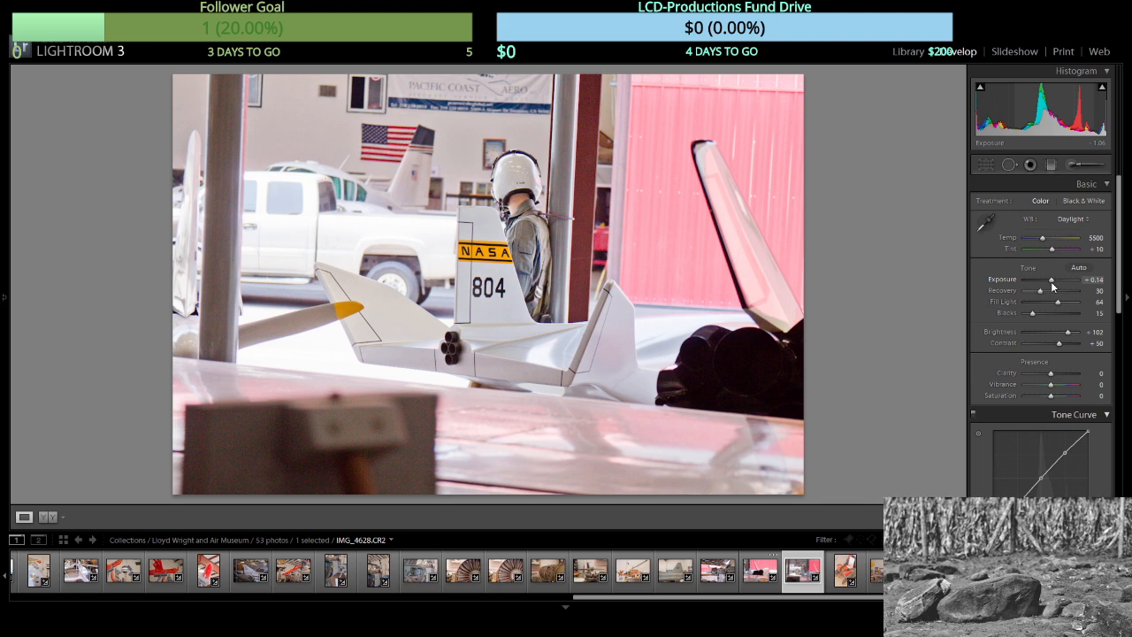
pyautogui.moveTo(1051, 281); pyautogui.dragTo(1048, 282)
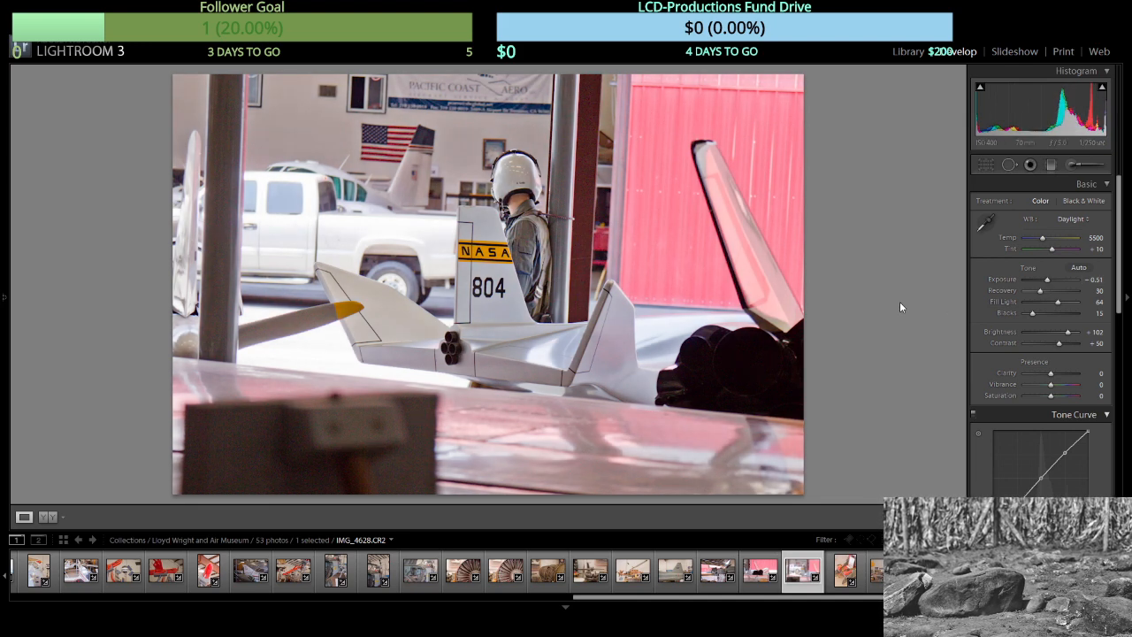
pyautogui.press('Right')
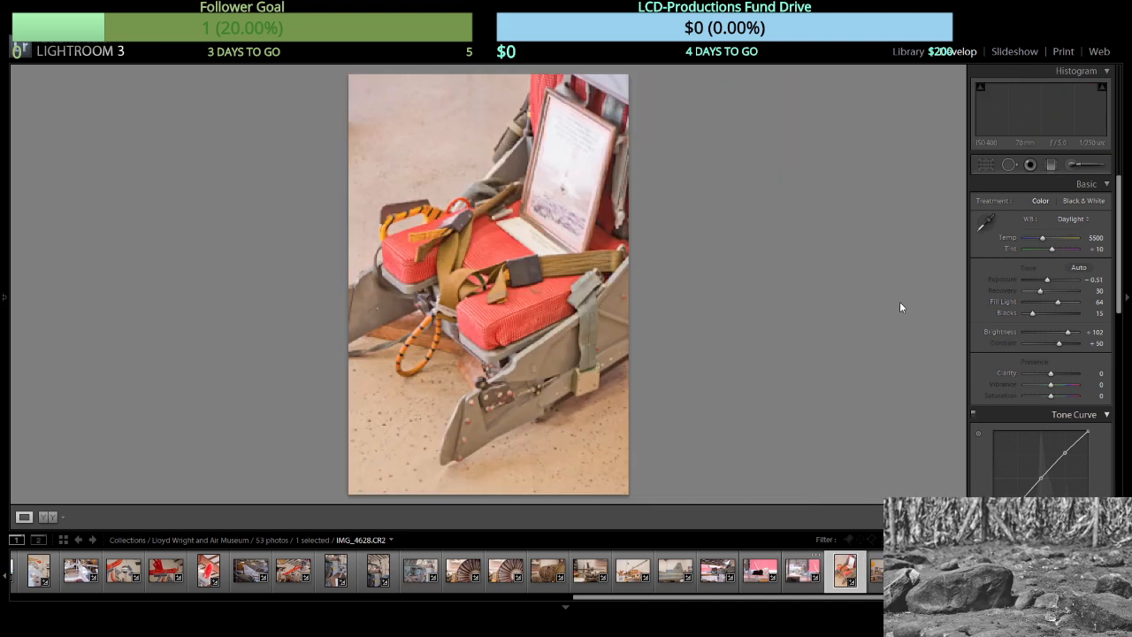
pyautogui.click(1052, 279)
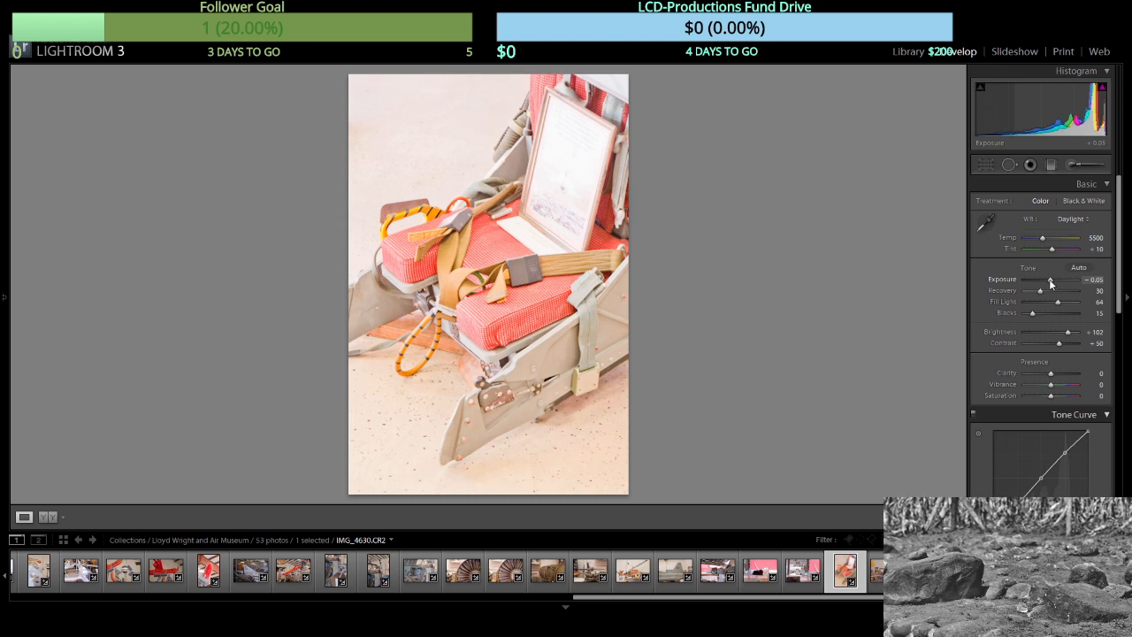
pyautogui.moveTo(1051, 281); pyautogui.dragTo(1045, 281)
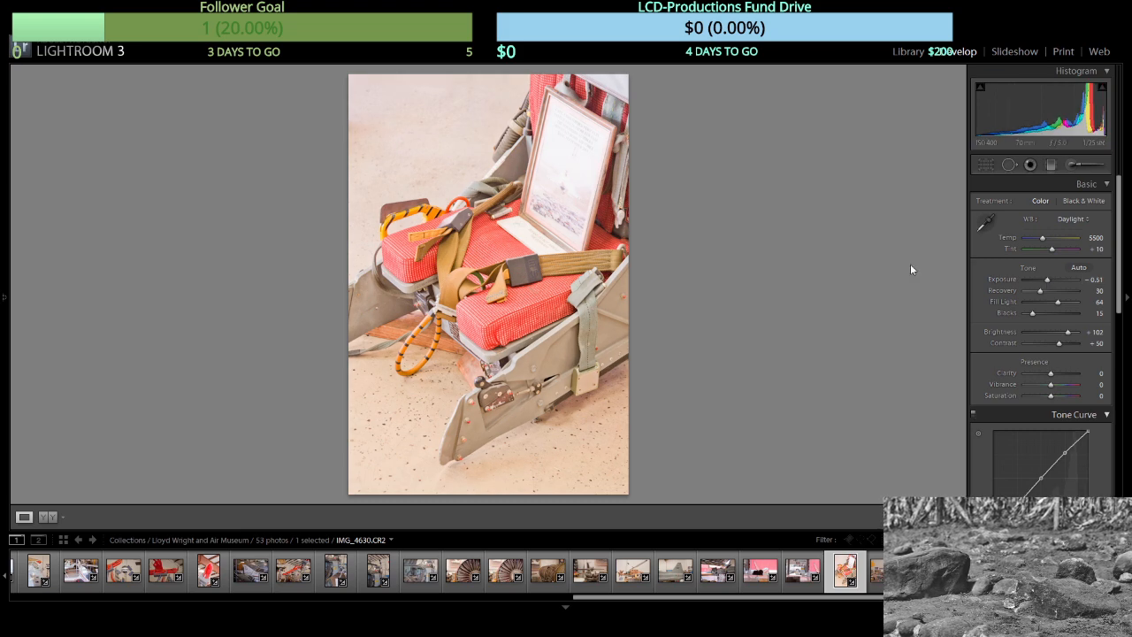
# Skip the jet nose photo IMG_4633.CR2 and set the Exposure of the yellow Navy biplane photo IMG_4634.CR2 to -0.32.
pyautogui.press('Right')
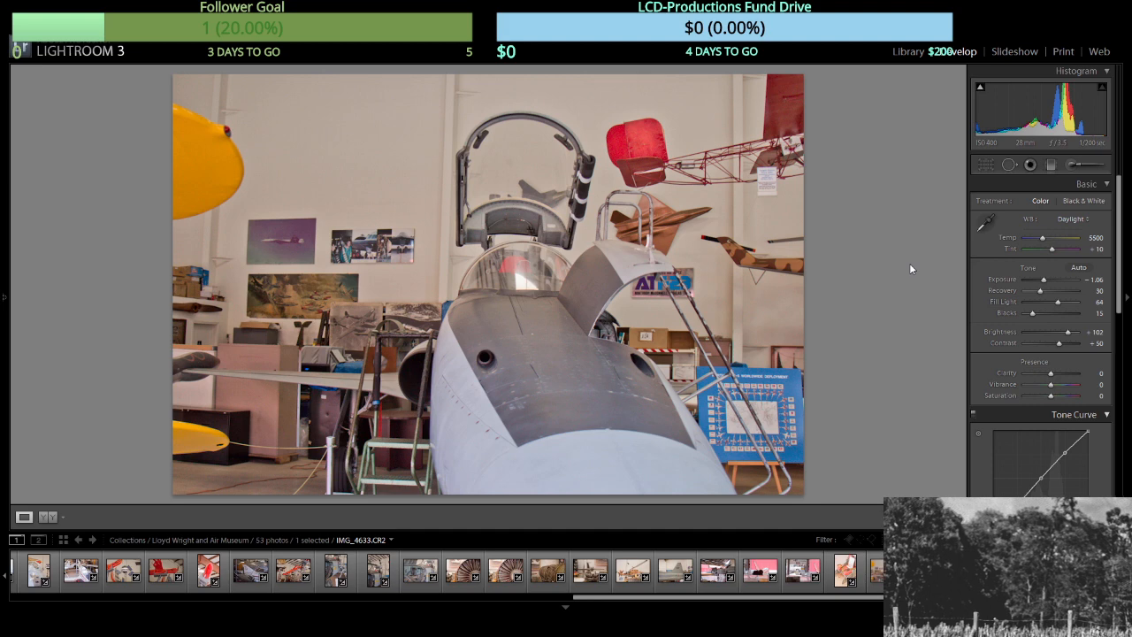
pyautogui.press('Right')
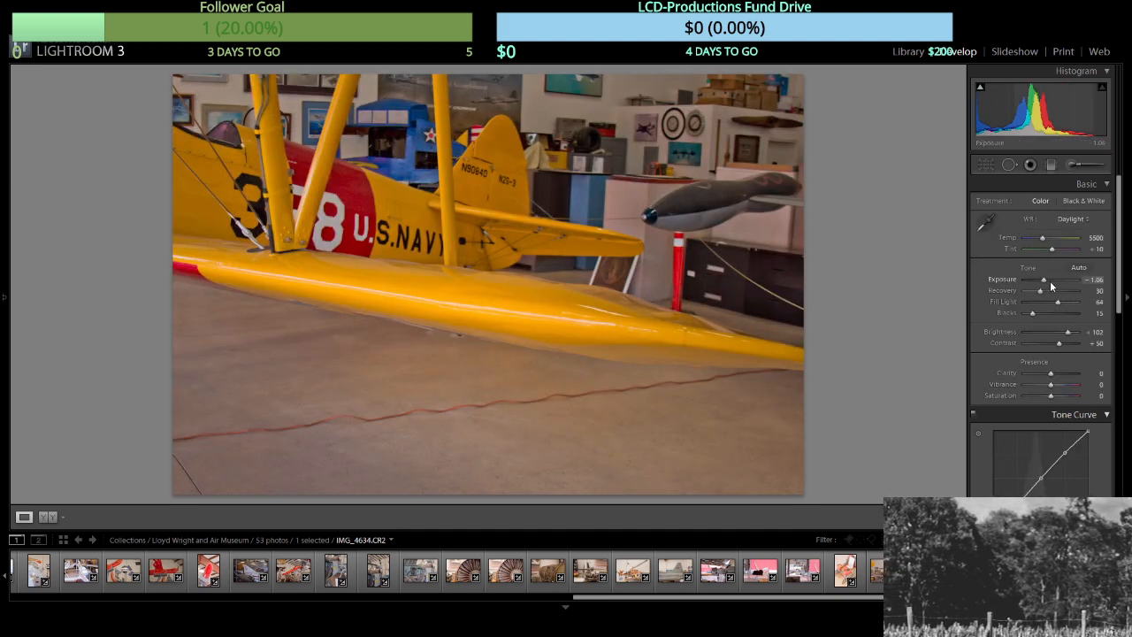
pyautogui.click(1049, 282)
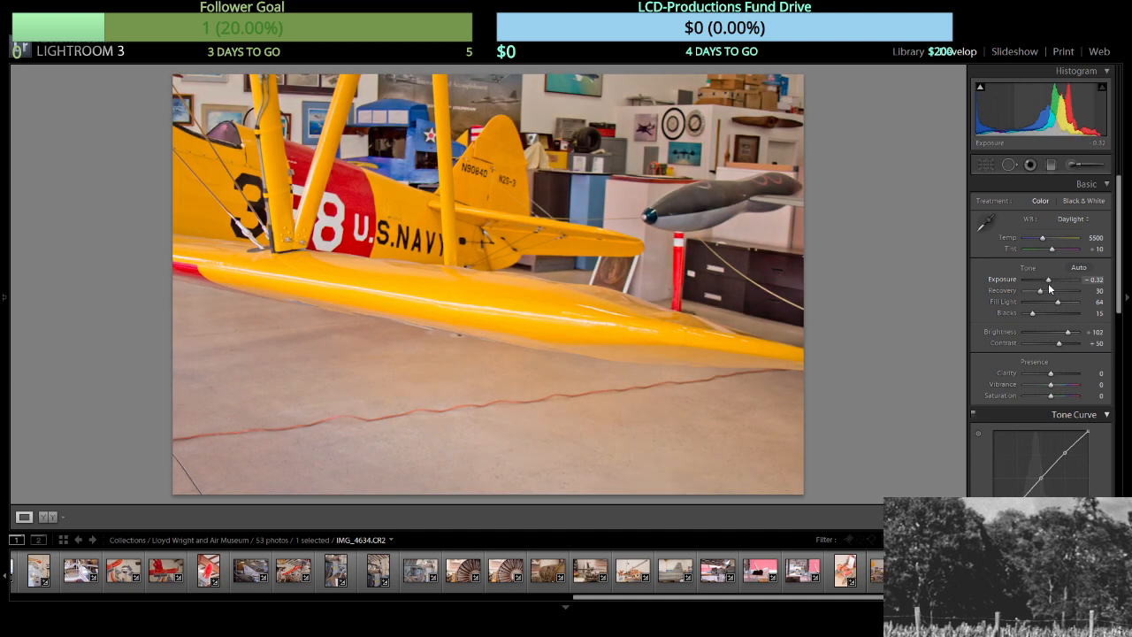
# Set the Exposure of the yellow Navy biplane photo IMG_4634.CR2 to -0.60 and review the following biplane photos through IMG_4642.CR2.
pyautogui.moveTo(1046, 283); pyautogui.dragTo(1044, 283)
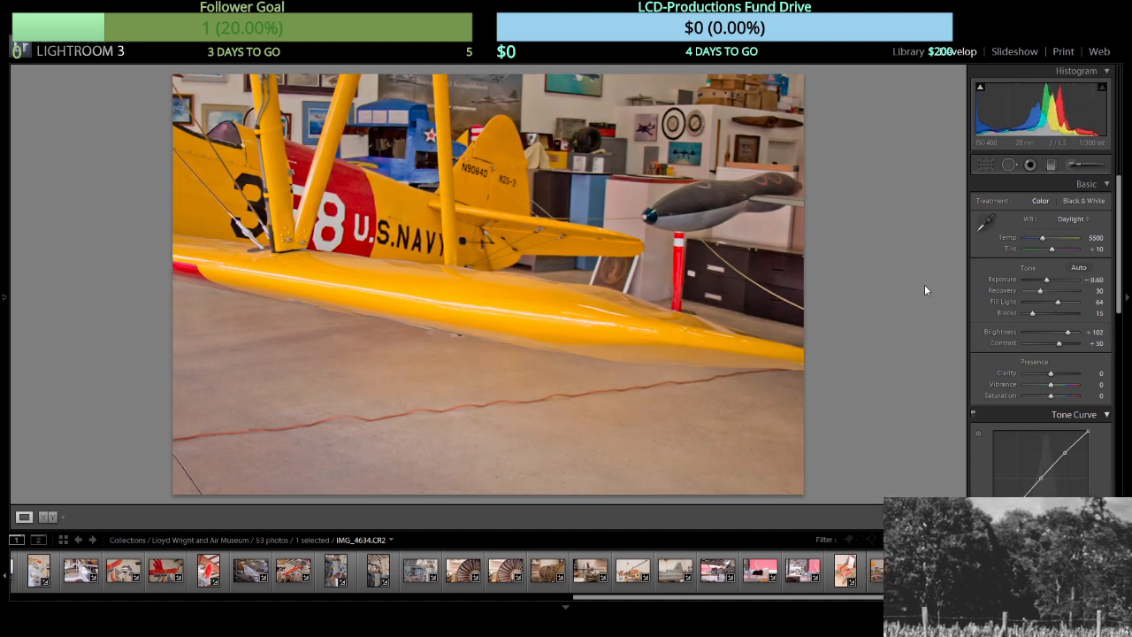
pyautogui.press('Right')
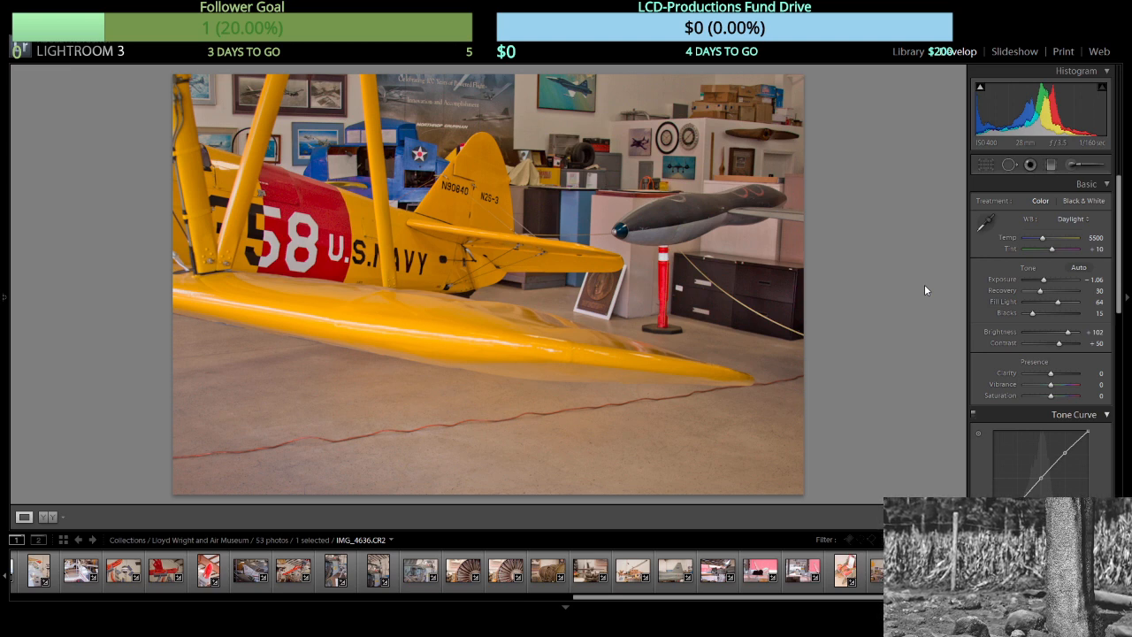
pyautogui.press('Right')
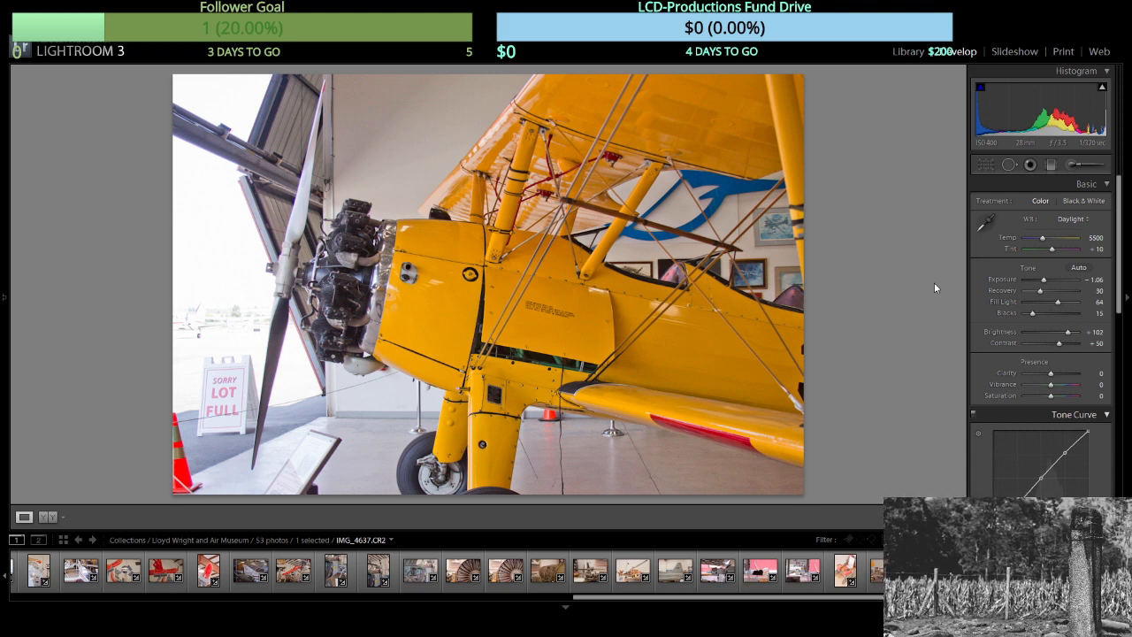
pyautogui.press('Right')
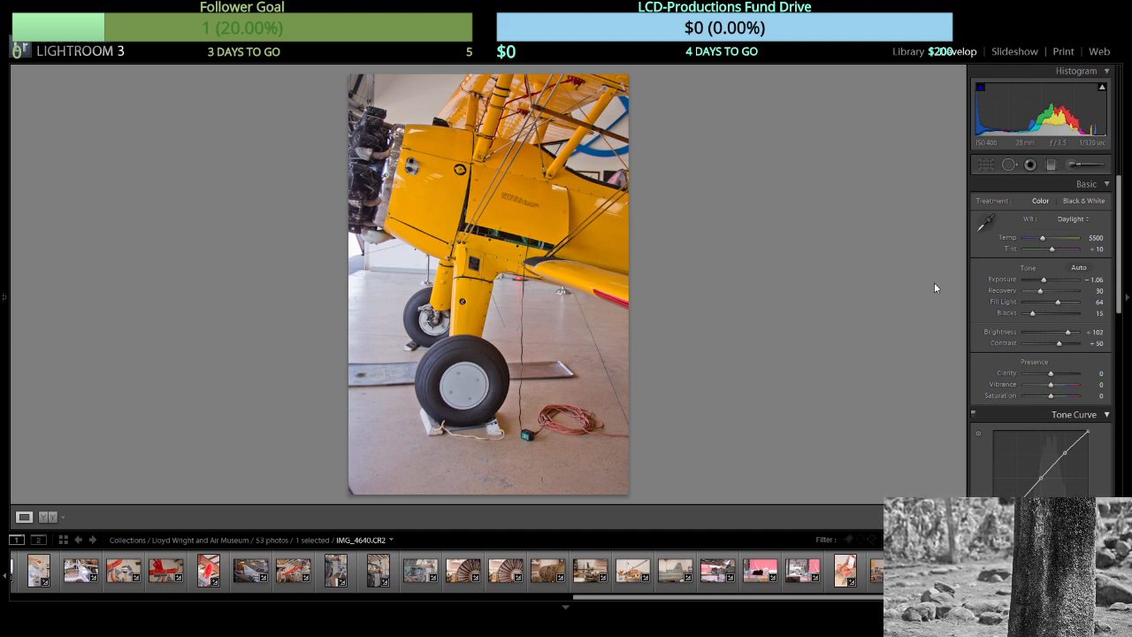
pyautogui.press('Right')
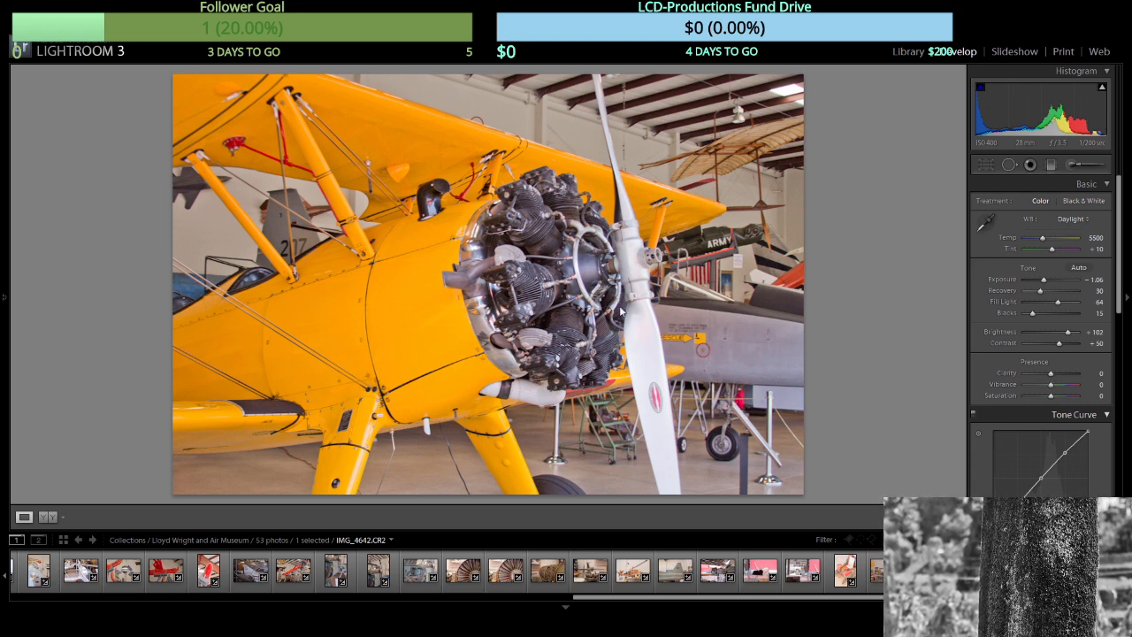
# Open the Northern California 2006 collection and select its first photo, the redwood road shot CRW_0003_8.CRW.
pyautogui.moveTo(7, 301)
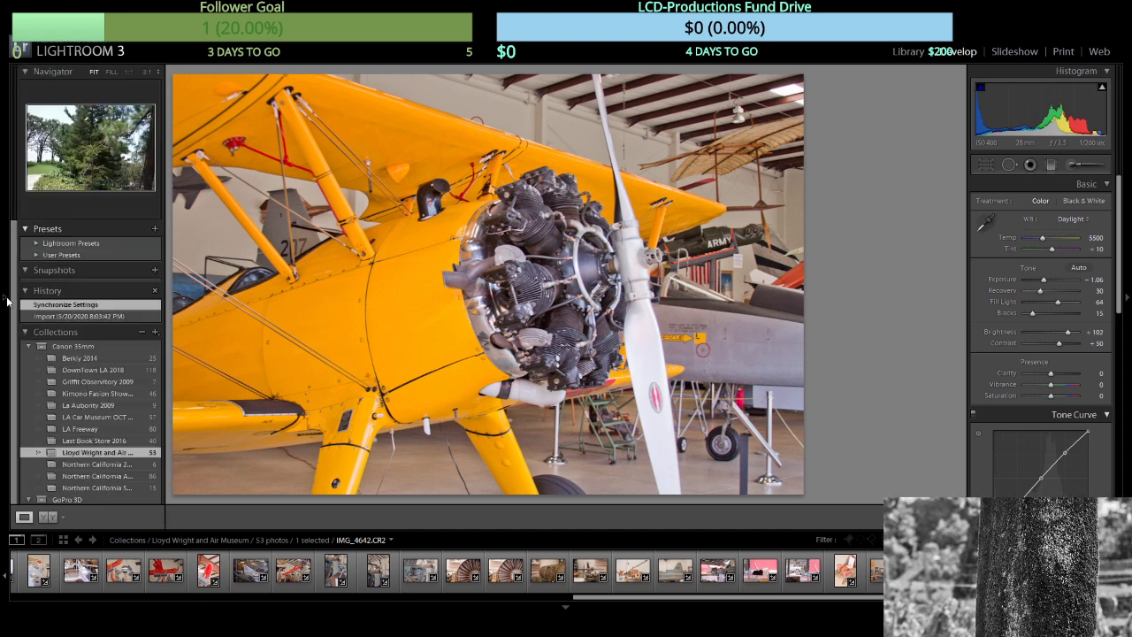
pyautogui.click(106, 453)
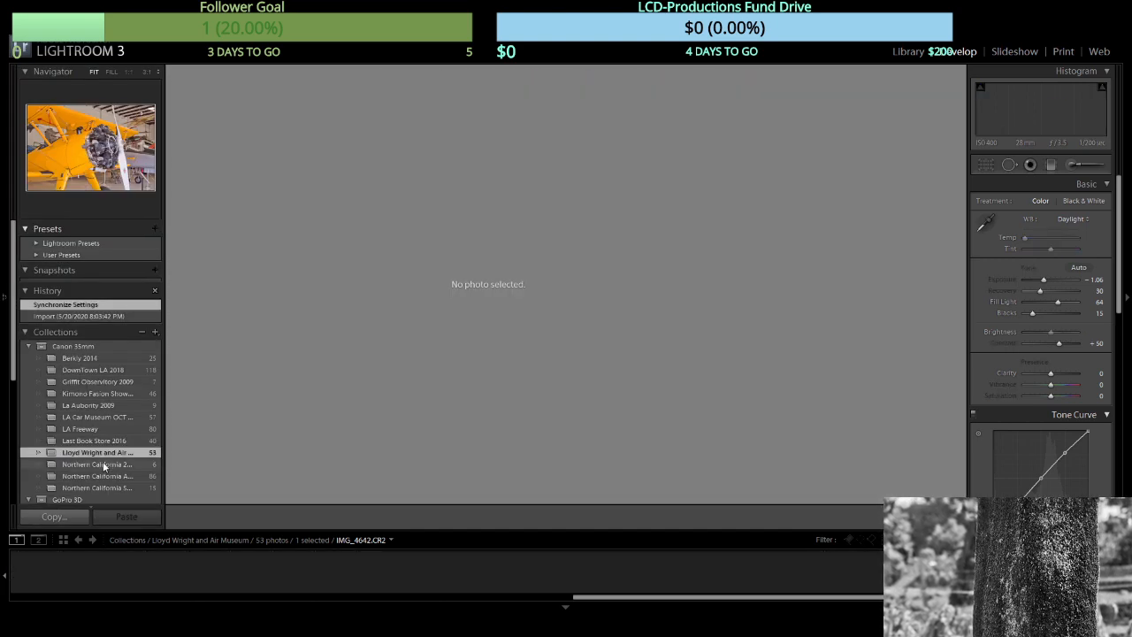
pyautogui.click(102, 461)
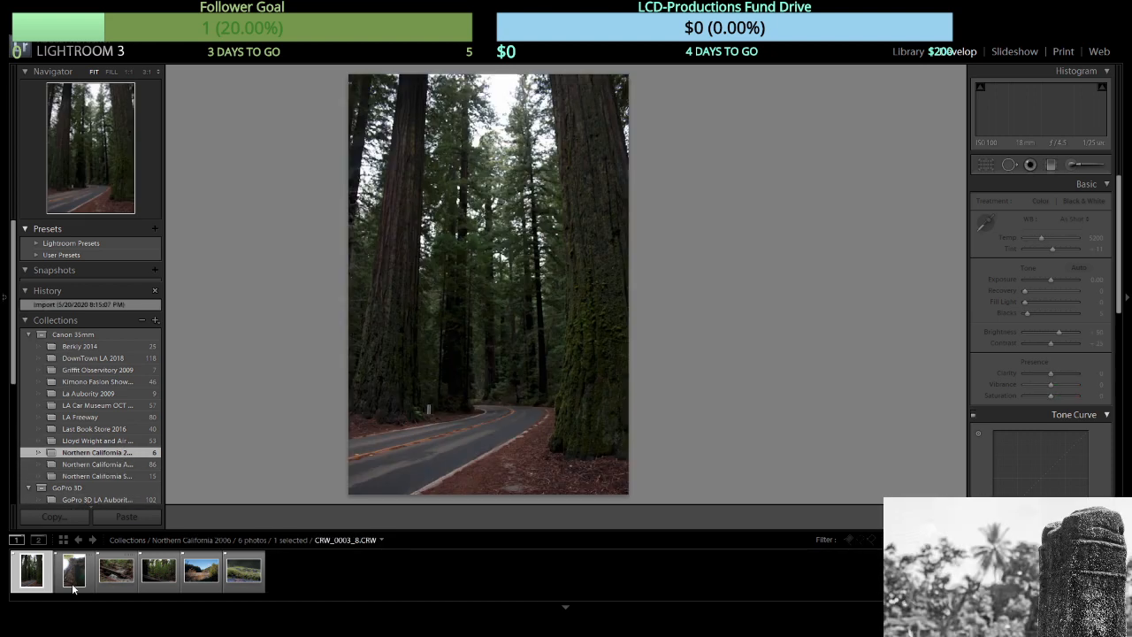
pyautogui.click(45, 581)
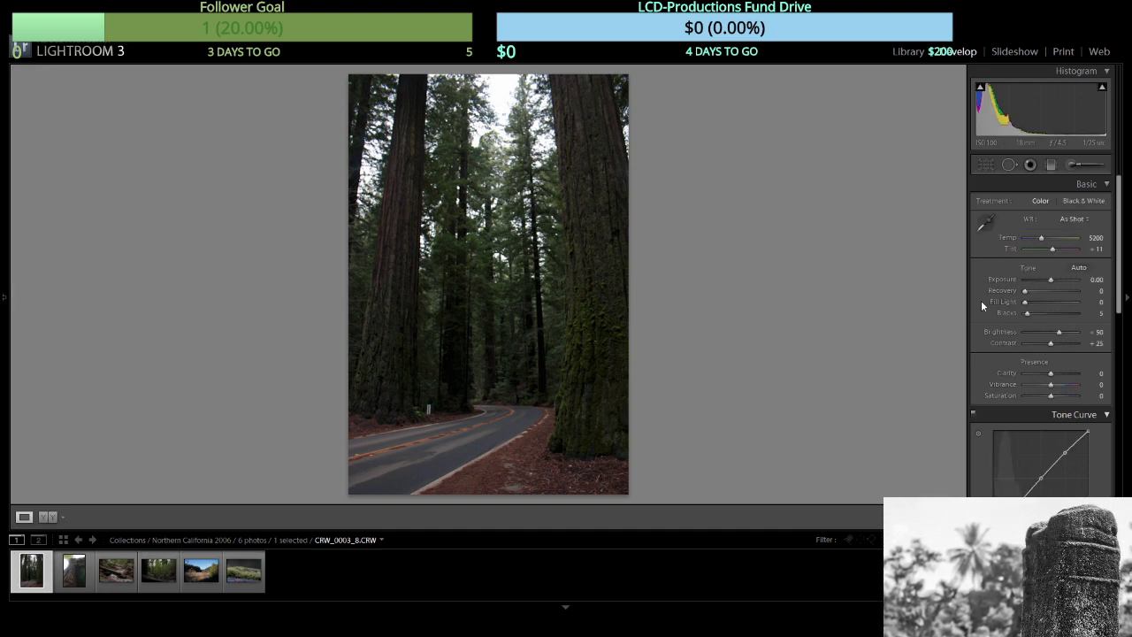
# Set the redwood road photo's Exposure to +1.24, Fill Light to 46 and Blacks to 13.
pyautogui.moveTo(1056, 286); pyautogui.dragTo(1035, 317)
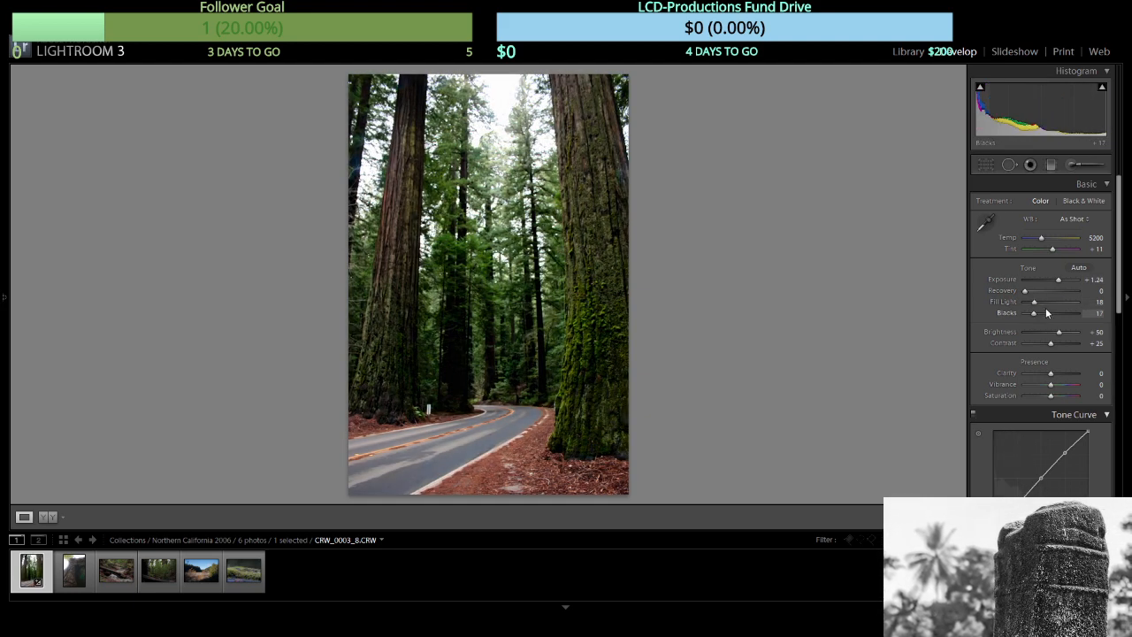
pyautogui.click(1047, 303)
pyautogui.moveTo(1035, 315); pyautogui.dragTo(1029, 316)
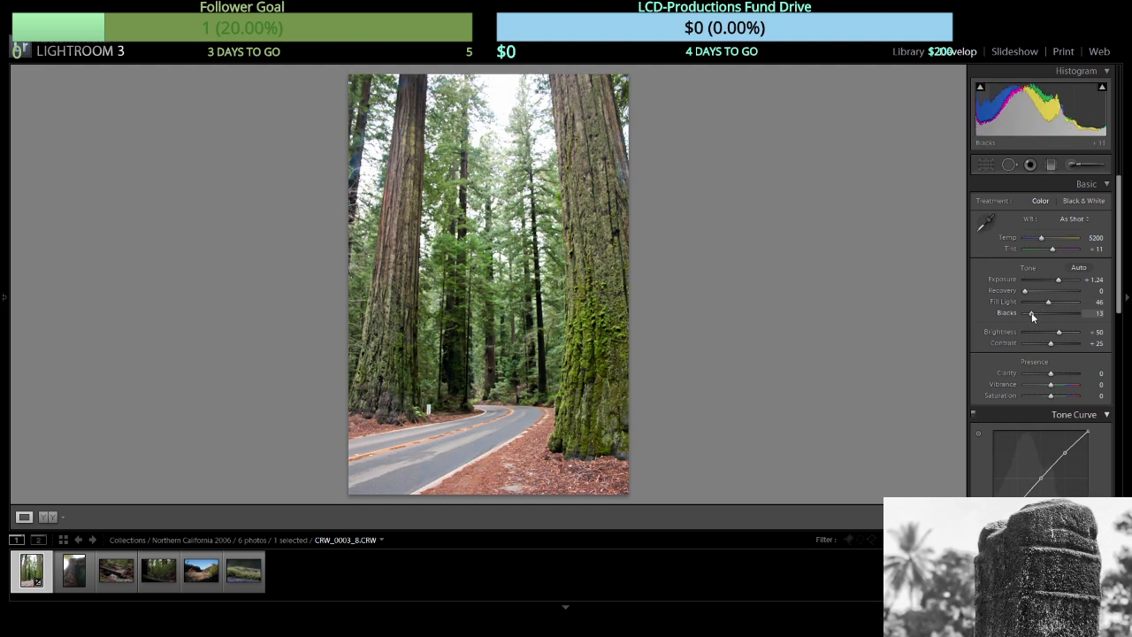
# Set the Fill Light of the upward tree trunk photo CRW_0014_8.CRW to 45, Blacks to 18 and Brightness to +60.
pyautogui.press('Right')
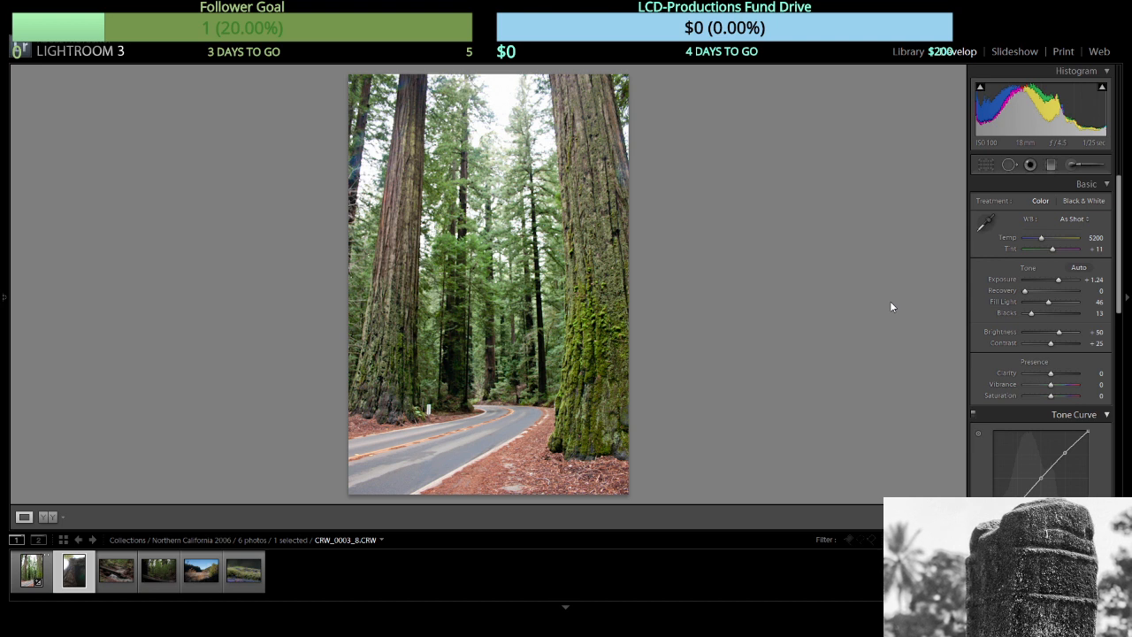
pyautogui.click(1050, 304)
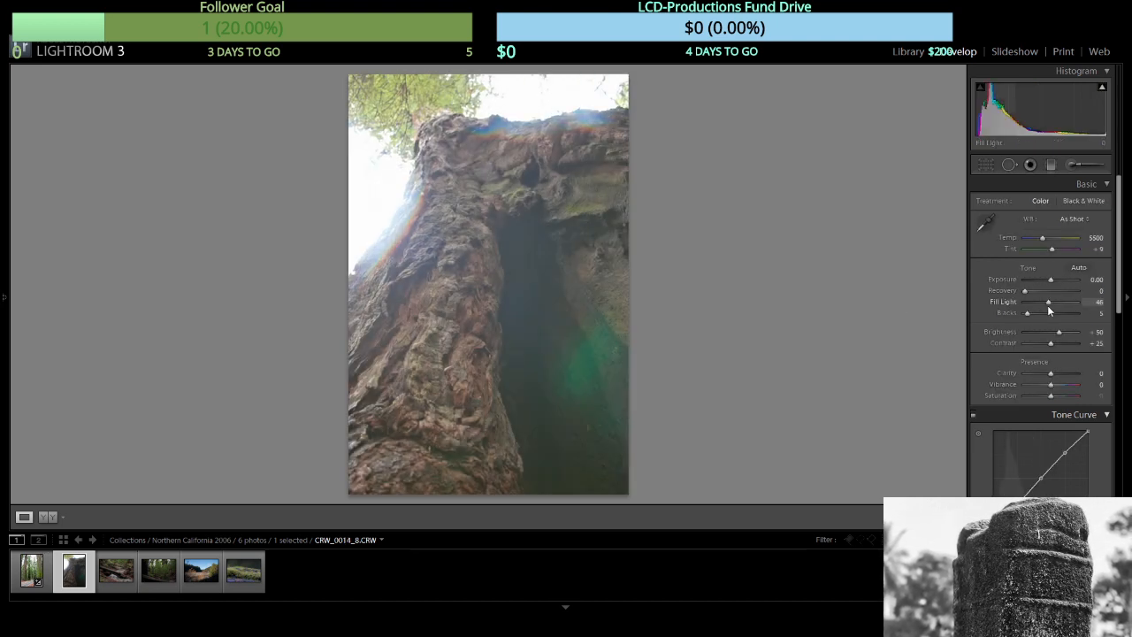
pyautogui.click(1034, 314)
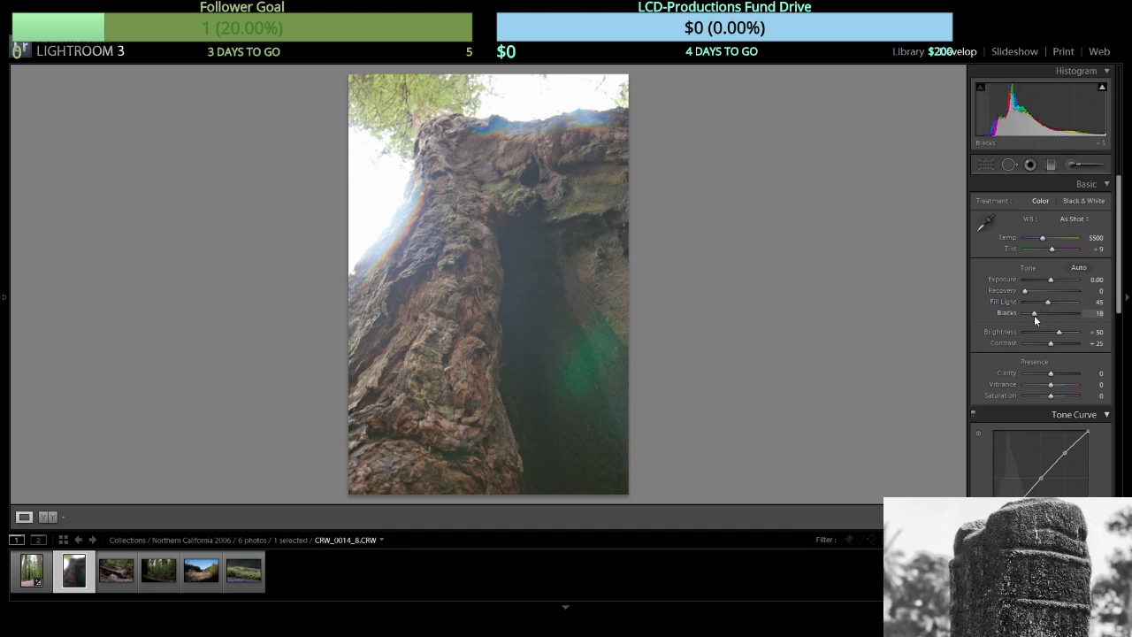
pyautogui.click(1051, 335)
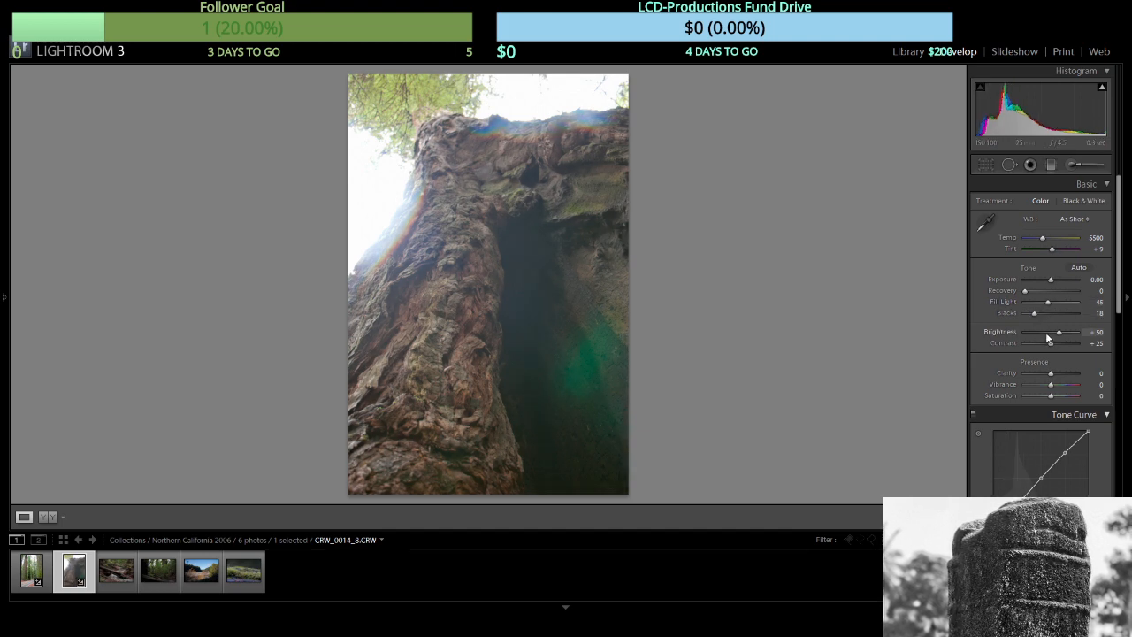
pyautogui.moveTo(1052, 334); pyautogui.dragTo(1061, 330)
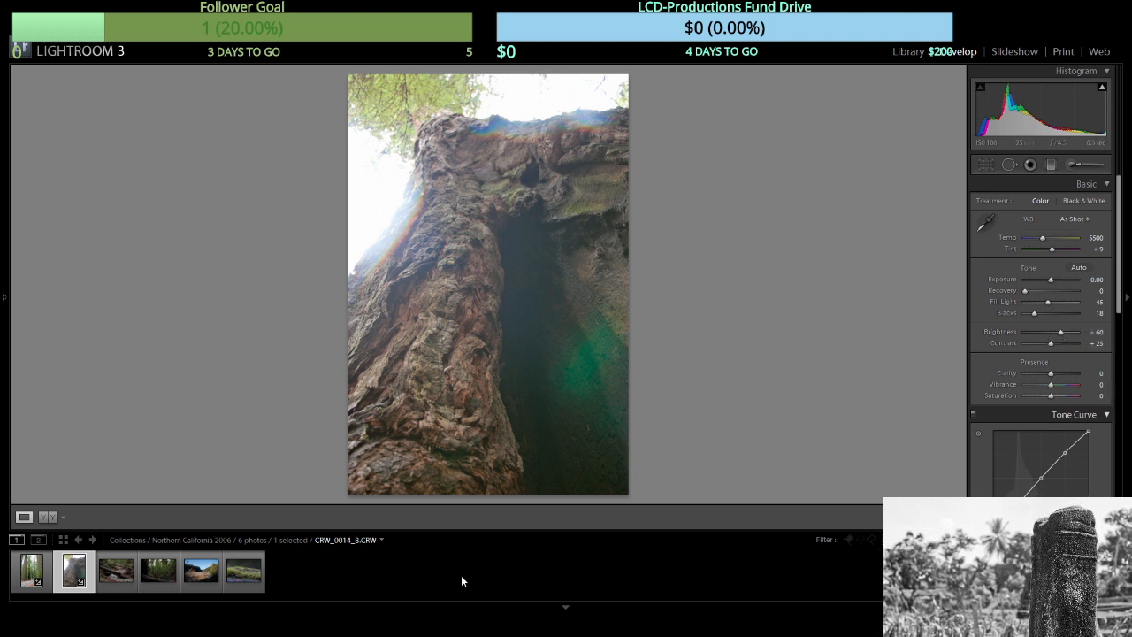
# Rework the redwood road photo CRW_0003_8.CRW with Exposure -0.97, Fill Light 59, Blacks 26, Brightness +119 and Contrast +52.
pyautogui.click(44, 580)
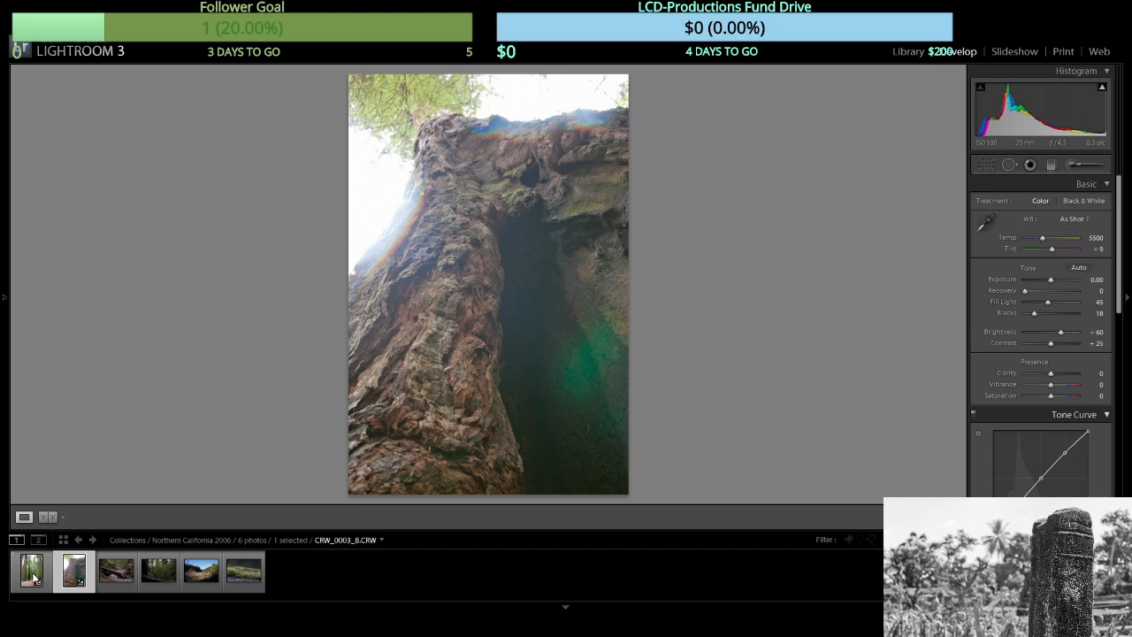
pyautogui.click(1063, 333)
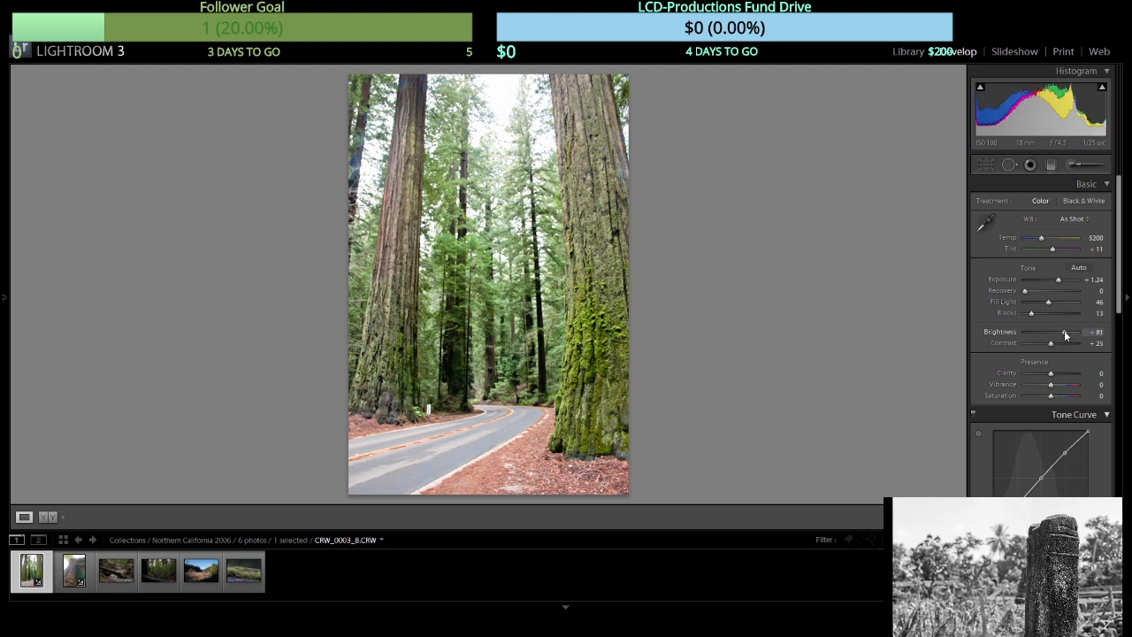
pyautogui.click(1061, 344)
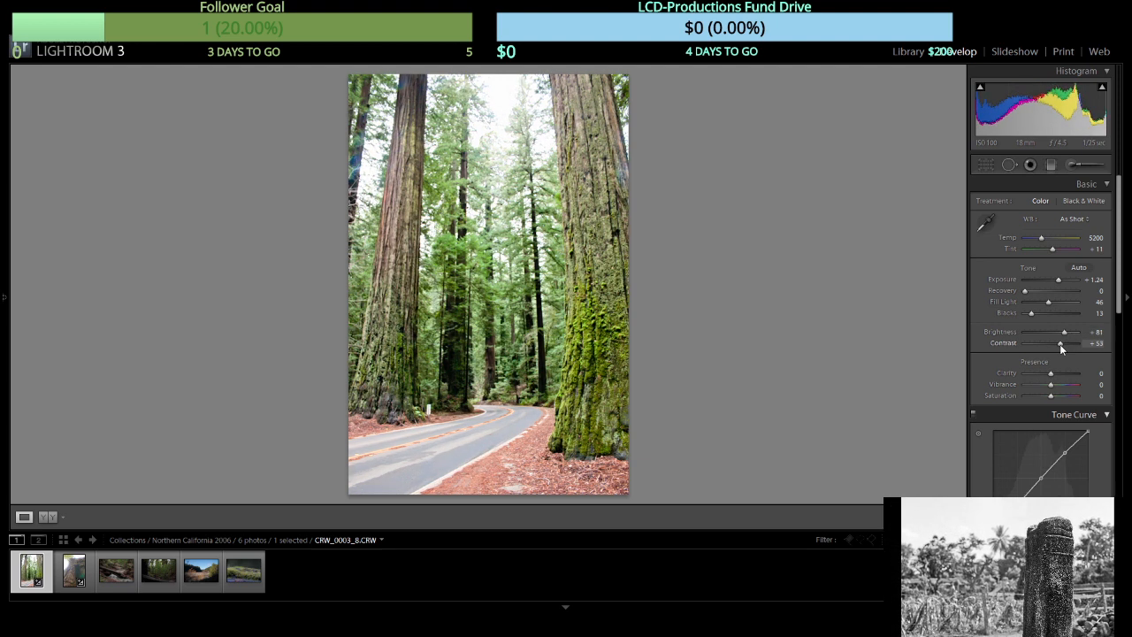
pyautogui.click(1043, 279)
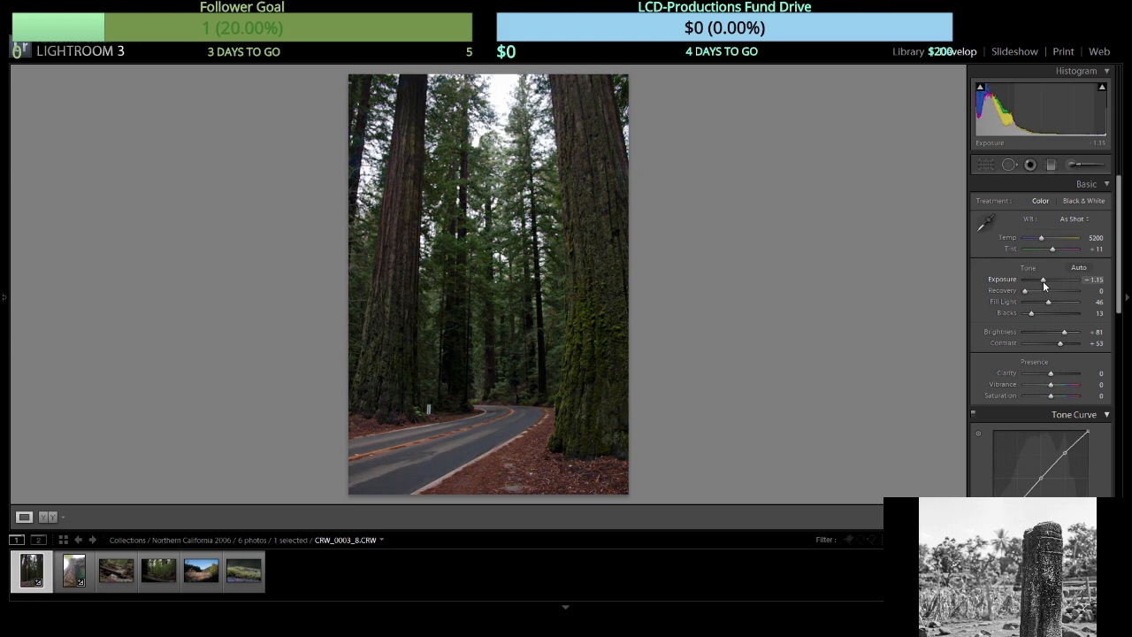
pyautogui.click(1069, 332)
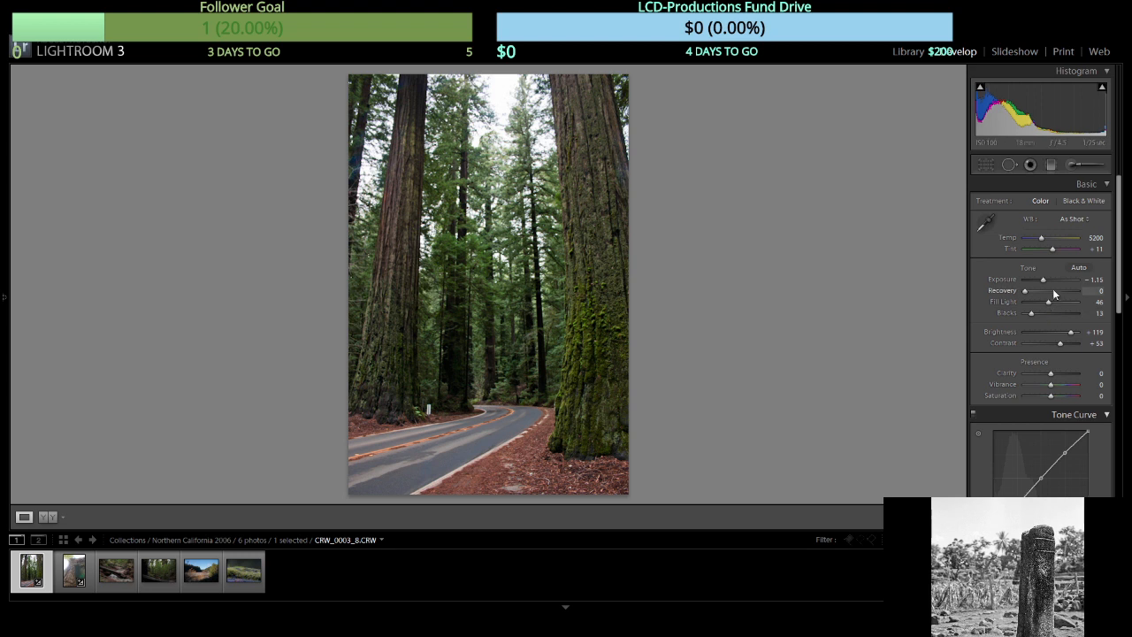
pyautogui.moveTo(1061, 343); pyautogui.dragTo(1060, 343)
pyautogui.moveTo(1044, 282); pyautogui.dragTo(1045, 280)
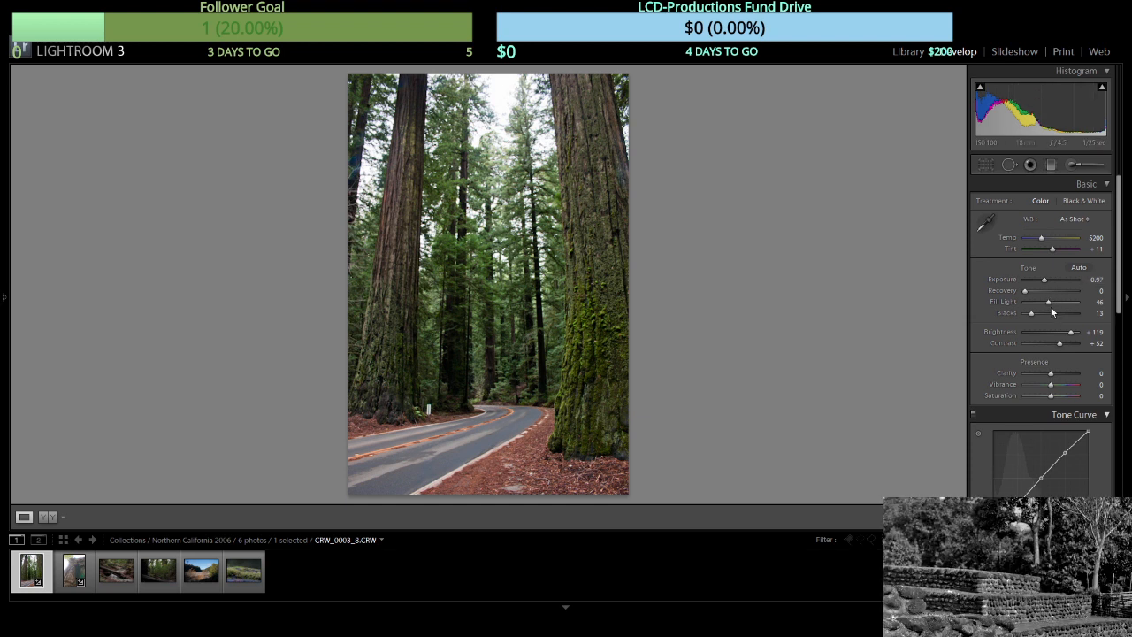
pyautogui.moveTo(1051, 305); pyautogui.dragTo(1040, 314)
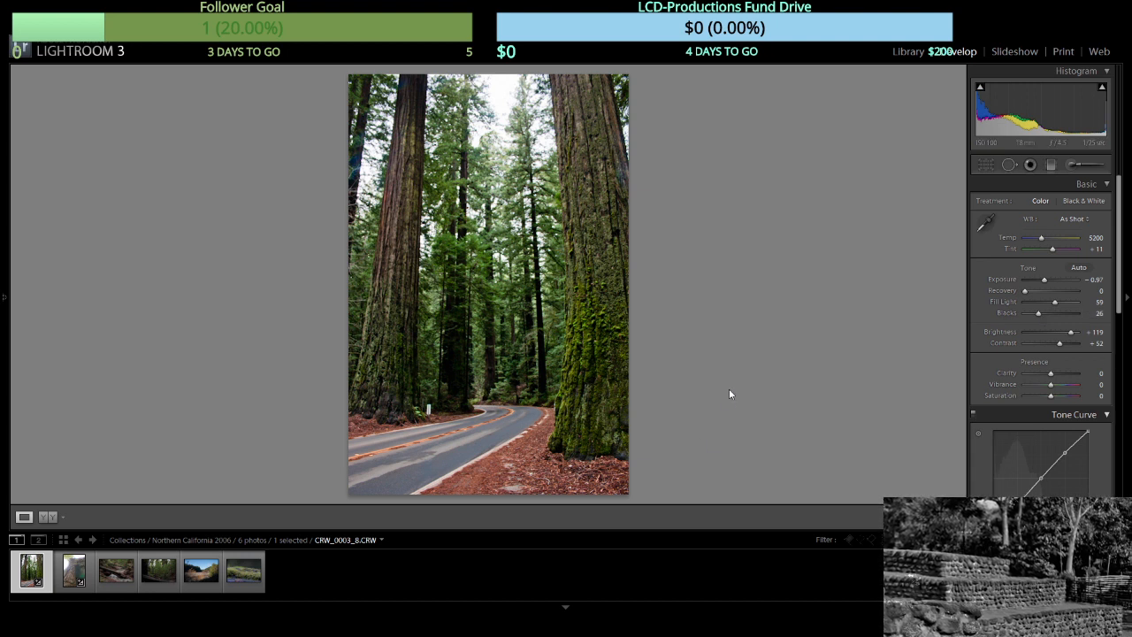
# Set the tree trunk photo CRW_0014_8.CRW to Exposure -0.97, Fill Light 70 and Blacks 38.
pyautogui.press('Right')
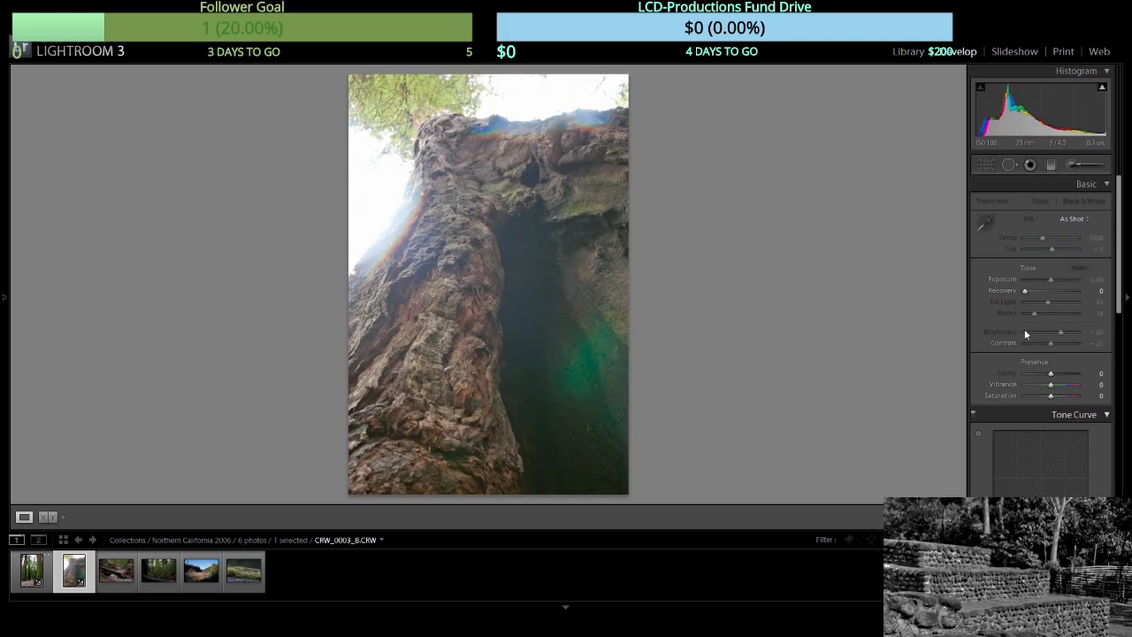
pyautogui.moveTo(1048, 302)
pyautogui.mouseDown()
pyautogui.moveTo(1063, 305)
pyautogui.moveTo(1044, 315)
pyautogui.moveTo(1044, 281)
pyautogui.mouseUp()
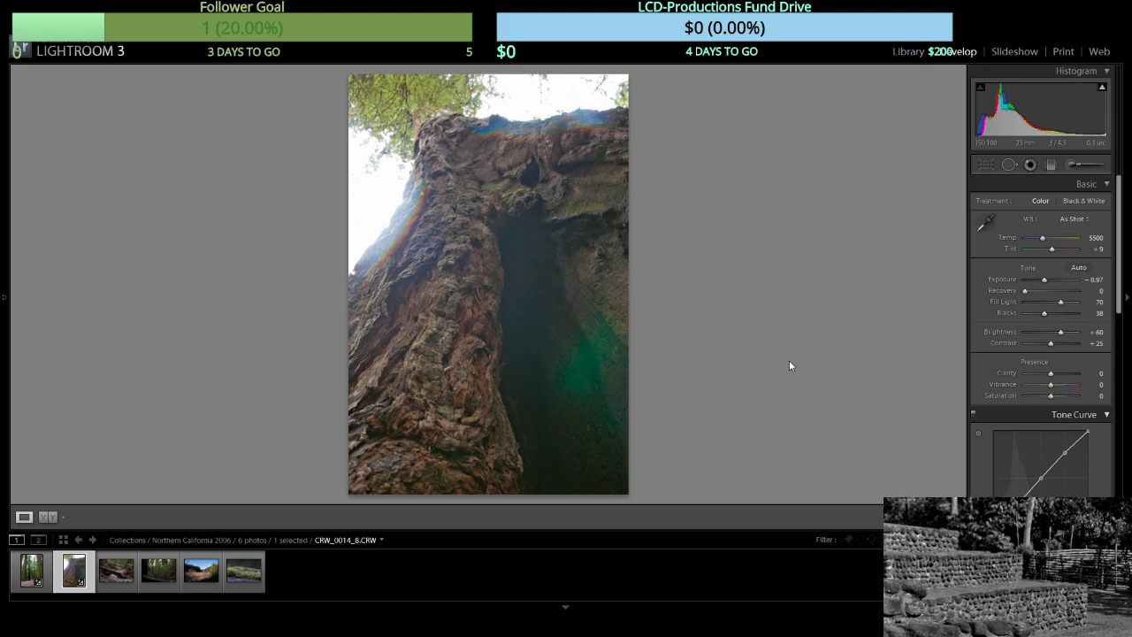
# Develop the fallen log creek photo CRW_0019_7.CRW with Exposure -0.32, Fill Light 54, Blacks 22, Brightness +119 and Contrast +47.
pyautogui.press('Right')
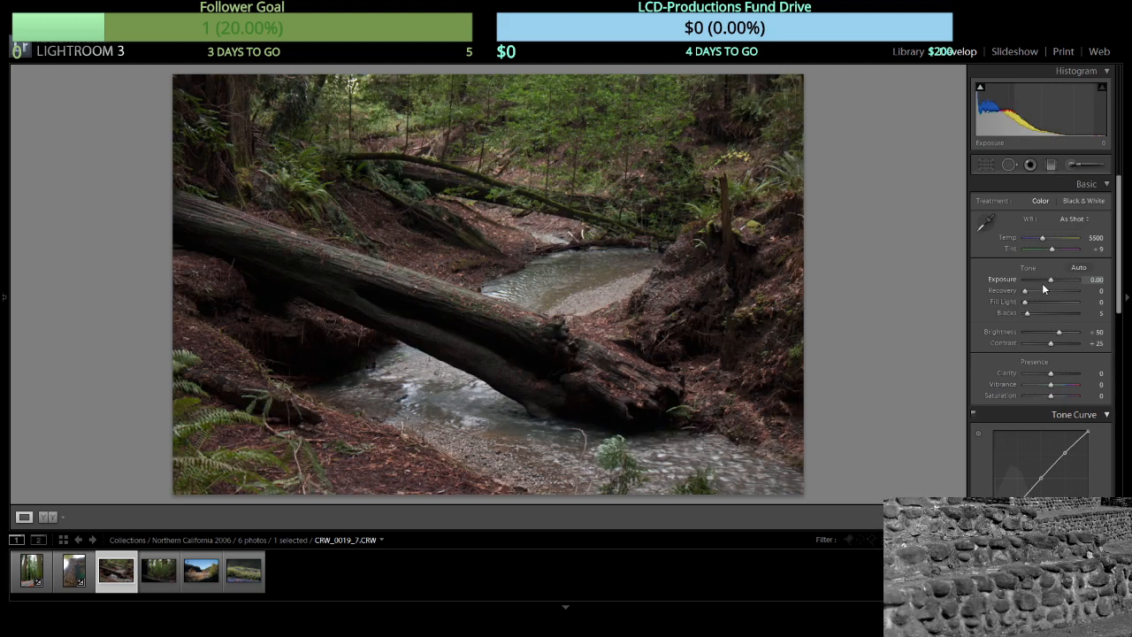
pyautogui.click(1045, 279)
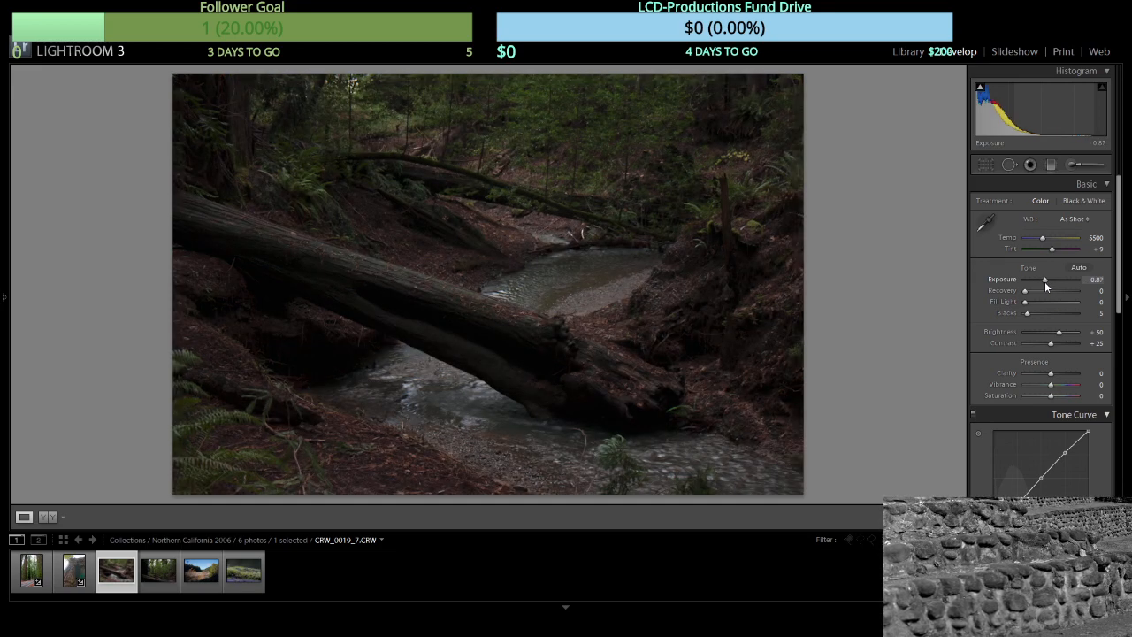
pyautogui.moveTo(1060, 331); pyautogui.dragTo(1069, 332)
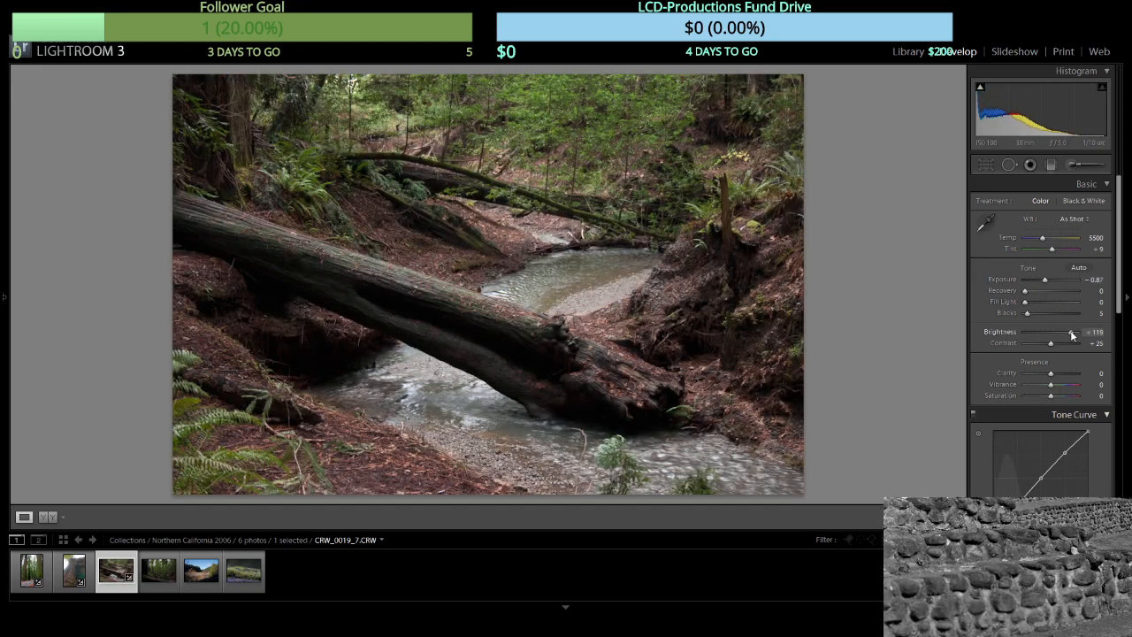
pyautogui.click(1058, 342)
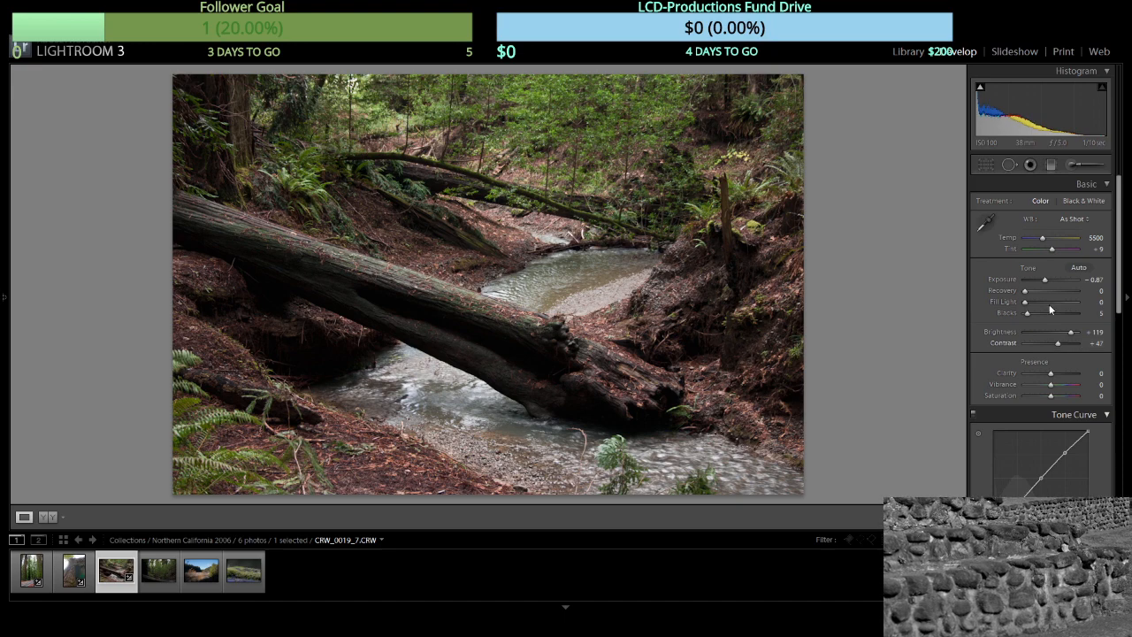
pyautogui.click(1050, 303)
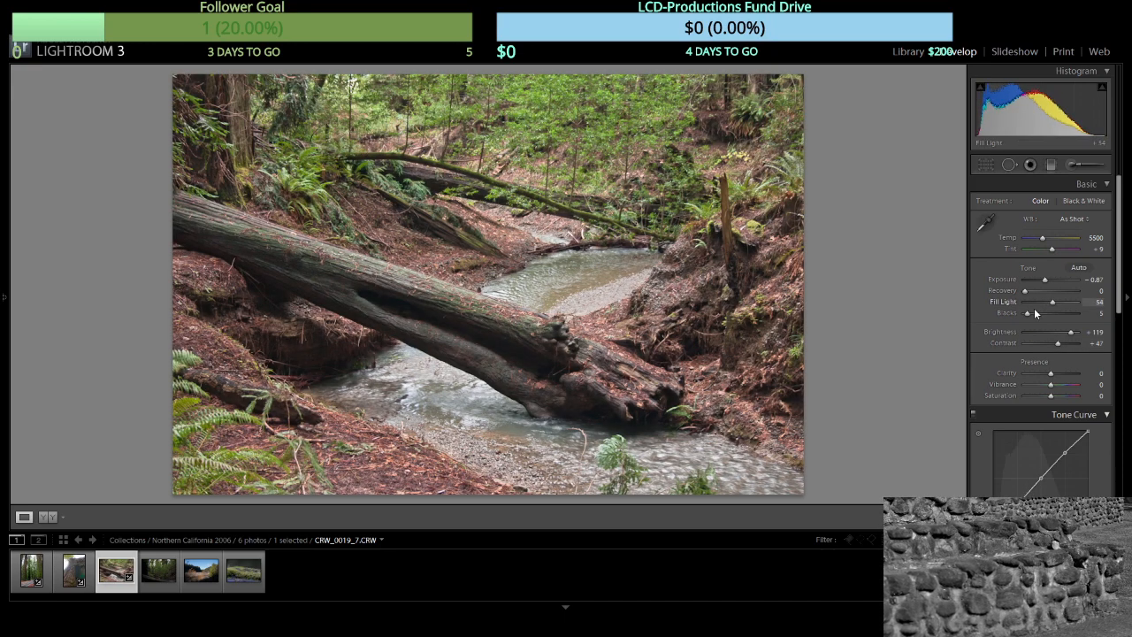
pyautogui.moveTo(1033, 315); pyautogui.dragTo(1036, 315)
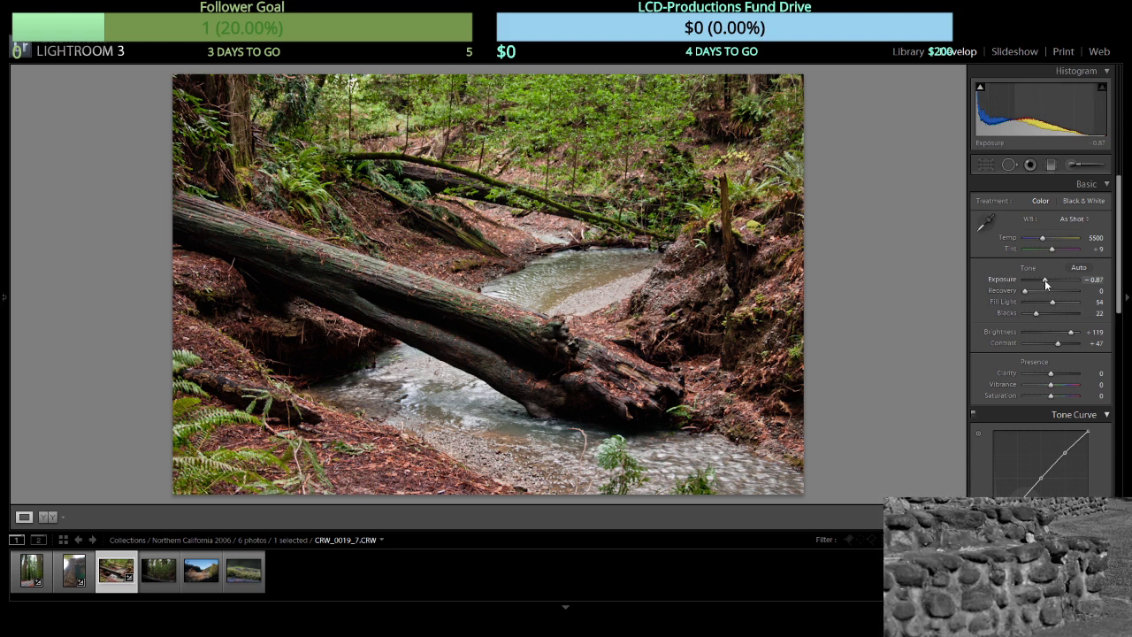
pyautogui.moveTo(1056, 283); pyautogui.dragTo(1051, 283)
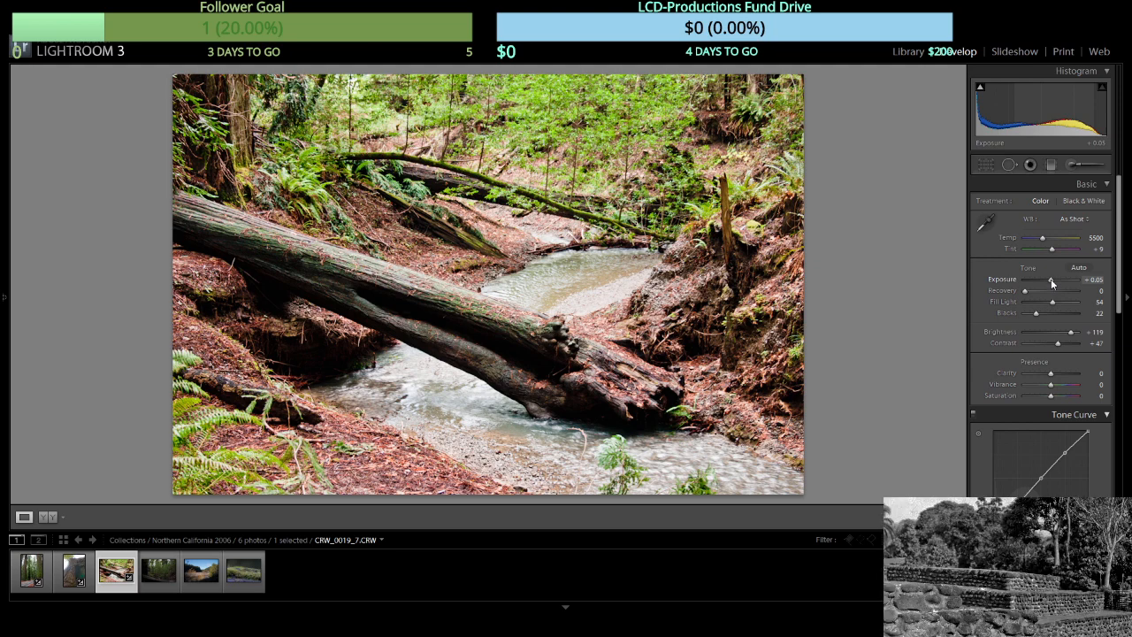
pyautogui.moveTo(1051, 278); pyautogui.dragTo(1049, 281)
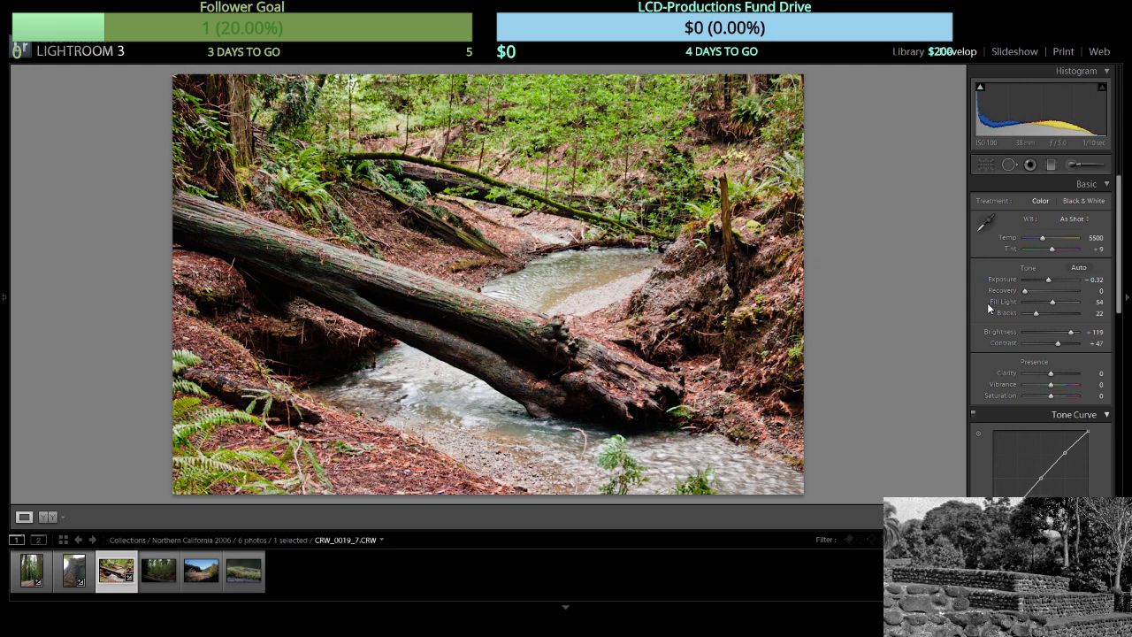
# Set the dark forest photo CRW_0027_6.CRW to Exposure +1.70, Fill Light 55 and Blacks 30.
pyautogui.press('Right')
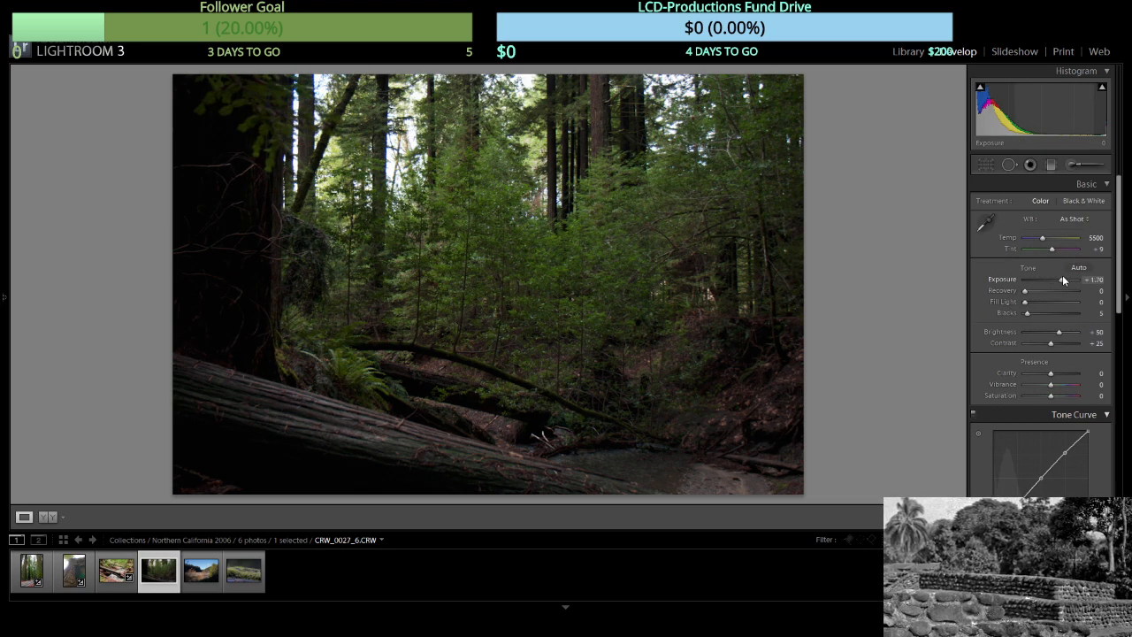
pyautogui.click(1061, 280)
pyautogui.click(1053, 305)
pyautogui.click(1042, 313)
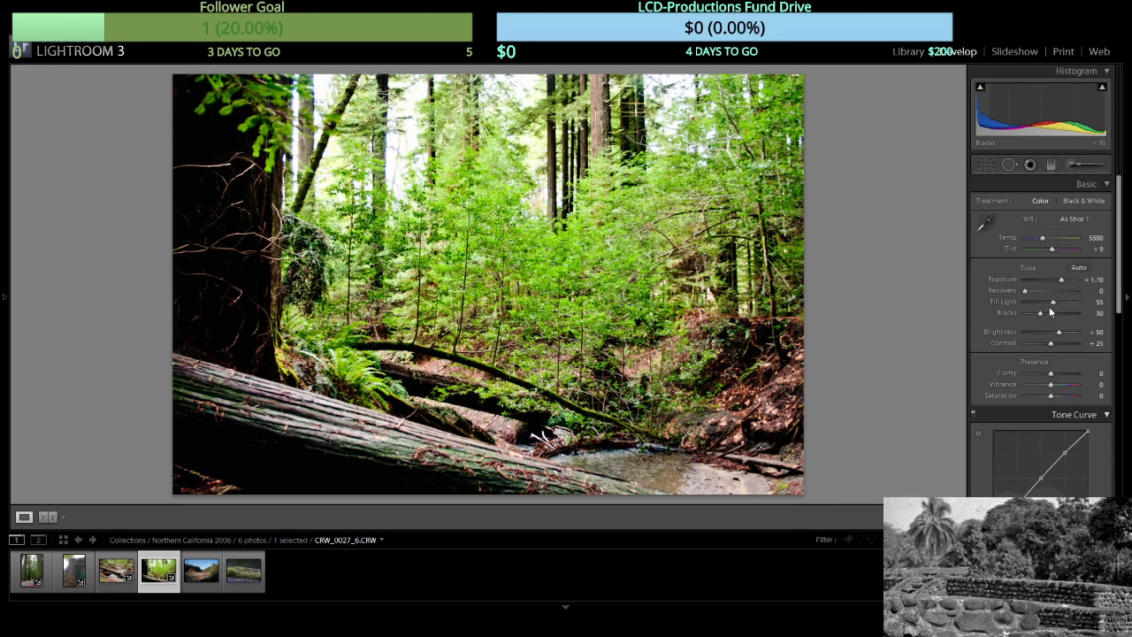
# Raise the Fill Light of the forest photo CRW_0027_6.CRW to 59.
pyautogui.click(1056, 304)
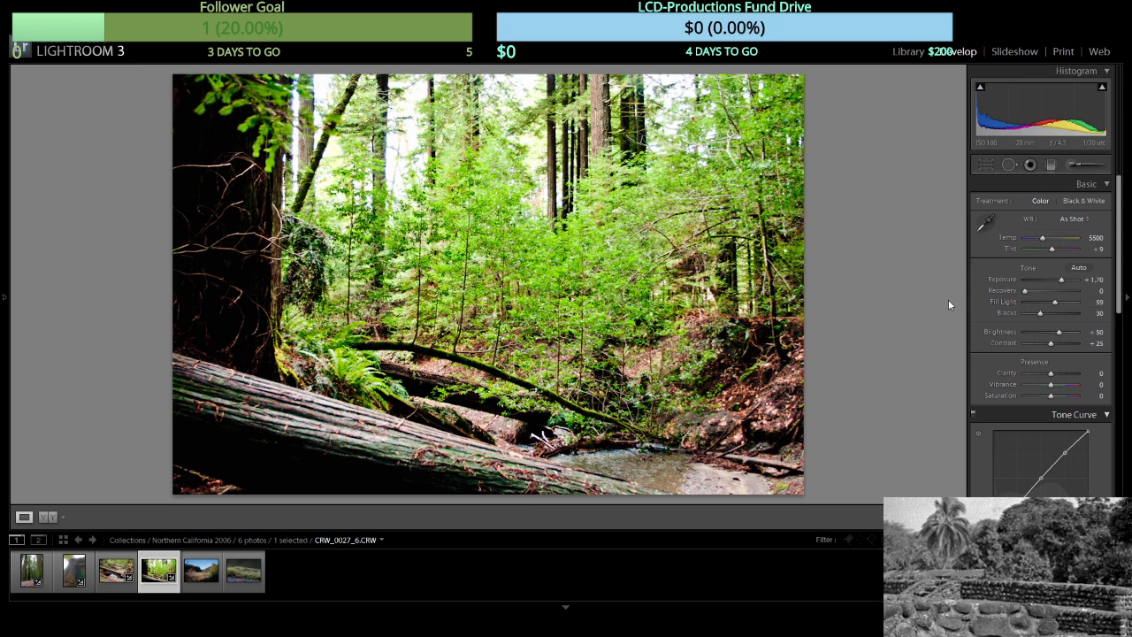
# Develop the autumn riverbed photo CRW_0039_5.CRW with Exposure -0.69, Fill Light 85, Blacks 37 and Brightness +81.
pyautogui.press('Right')
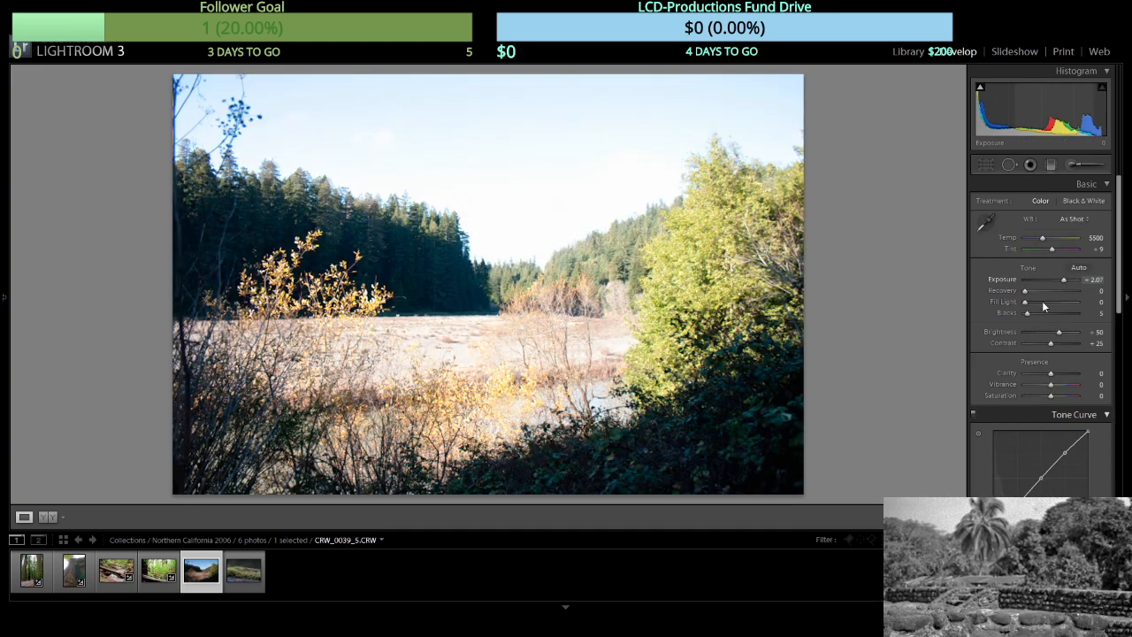
pyautogui.moveTo(1025, 302); pyautogui.dragTo(1039, 303)
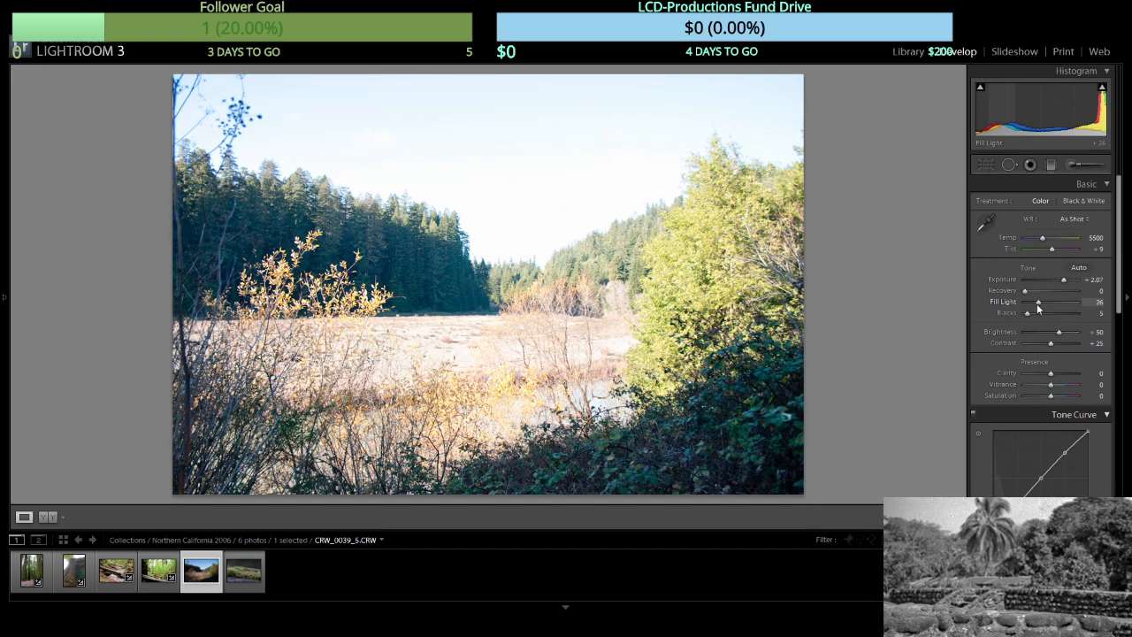
pyautogui.click(1051, 334)
pyautogui.moveTo(1050, 333); pyautogui.dragTo(1061, 334)
pyautogui.click(1045, 278)
pyautogui.moveTo(1045, 279); pyautogui.dragTo(1043, 278)
pyautogui.click(1047, 302)
pyautogui.click(1035, 314)
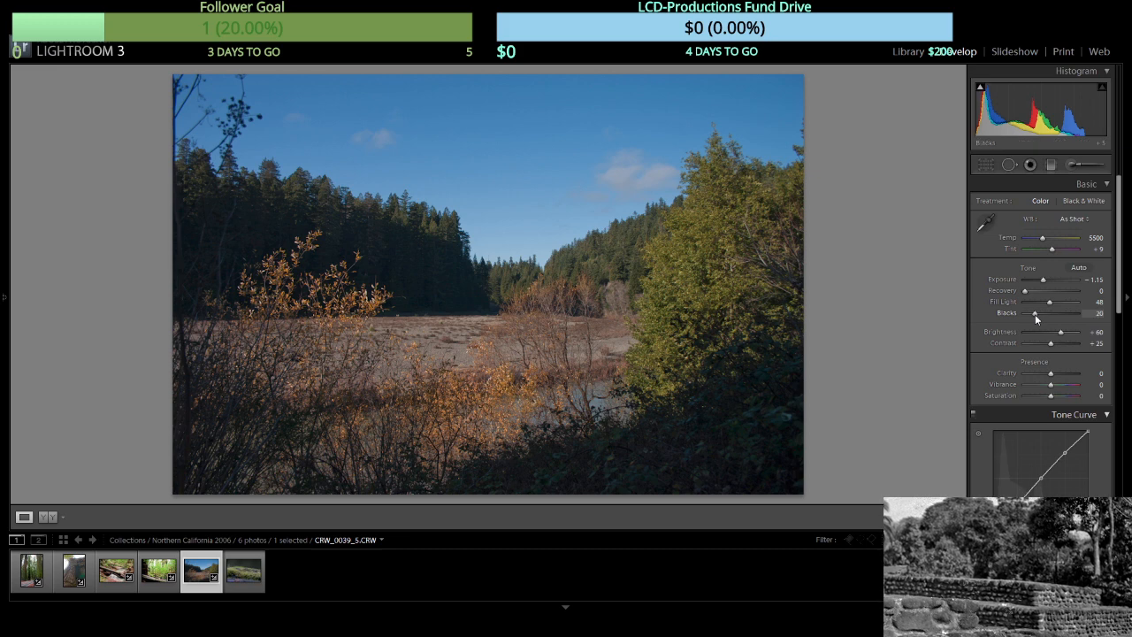
pyautogui.moveTo(1062, 334); pyautogui.dragTo(1065, 336)
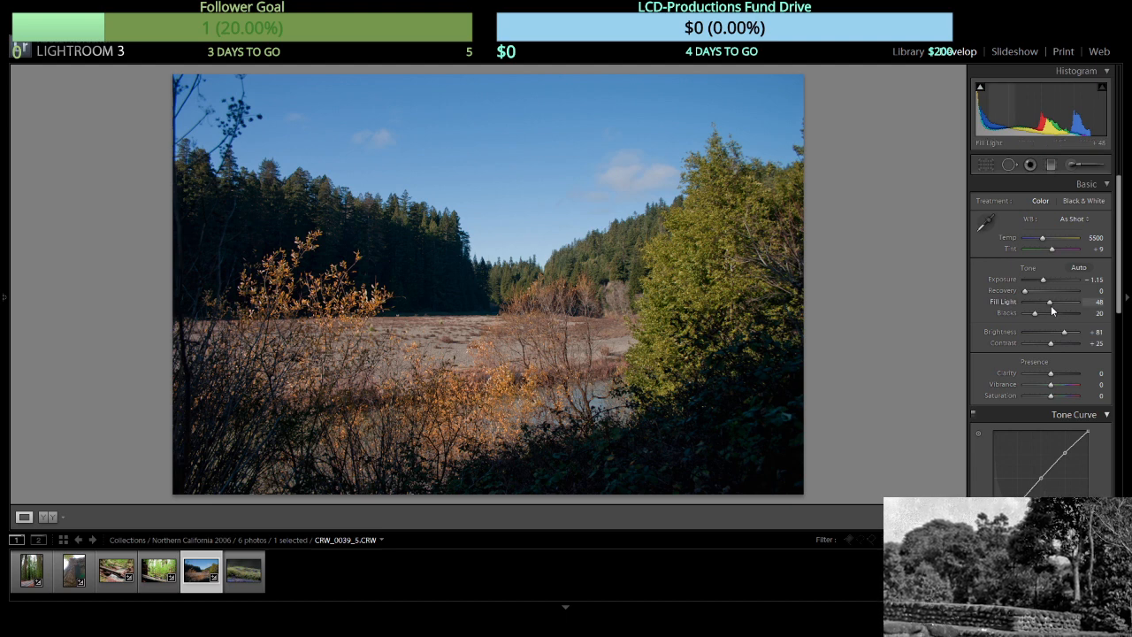
pyautogui.click(1054, 304)
pyautogui.click(1045, 281)
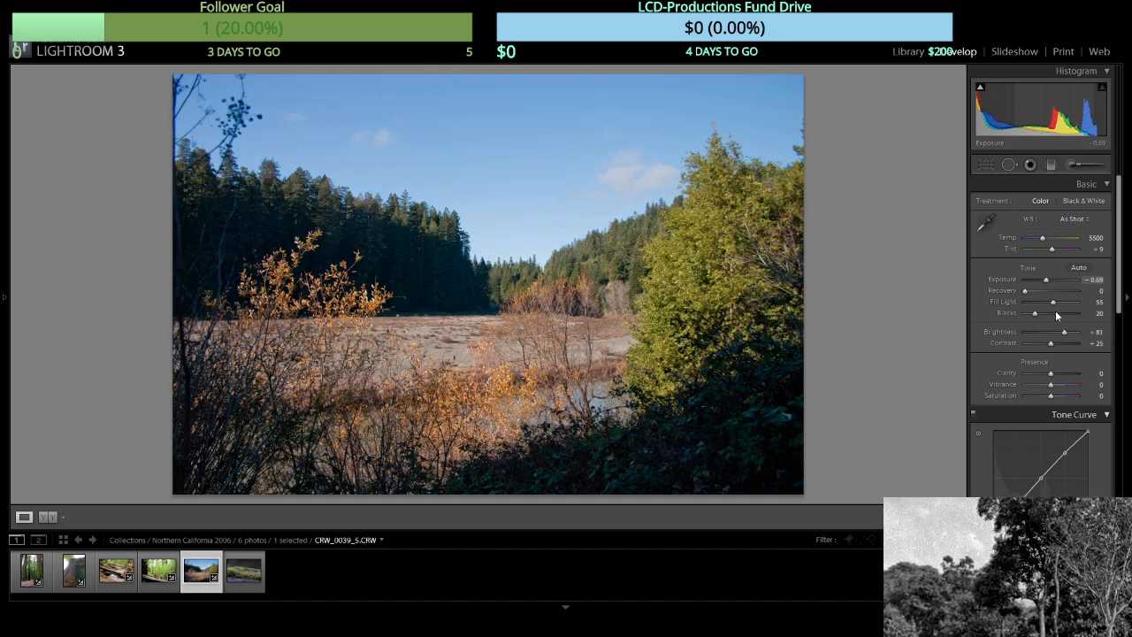
pyautogui.click(1067, 305)
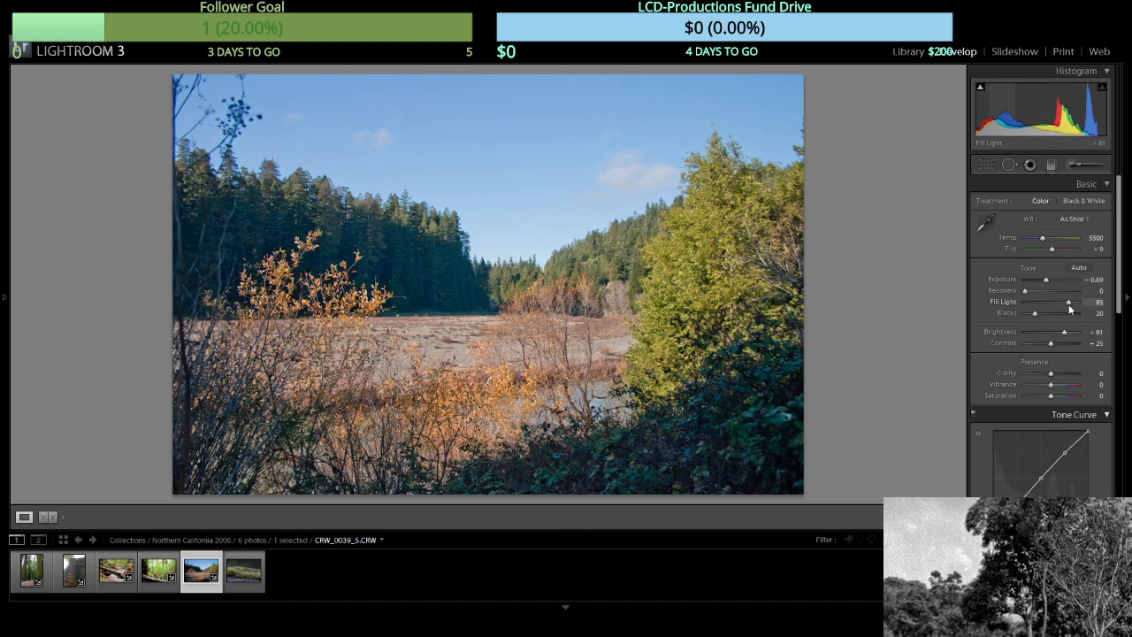
pyautogui.moveTo(1038, 312); pyautogui.dragTo(1047, 307)
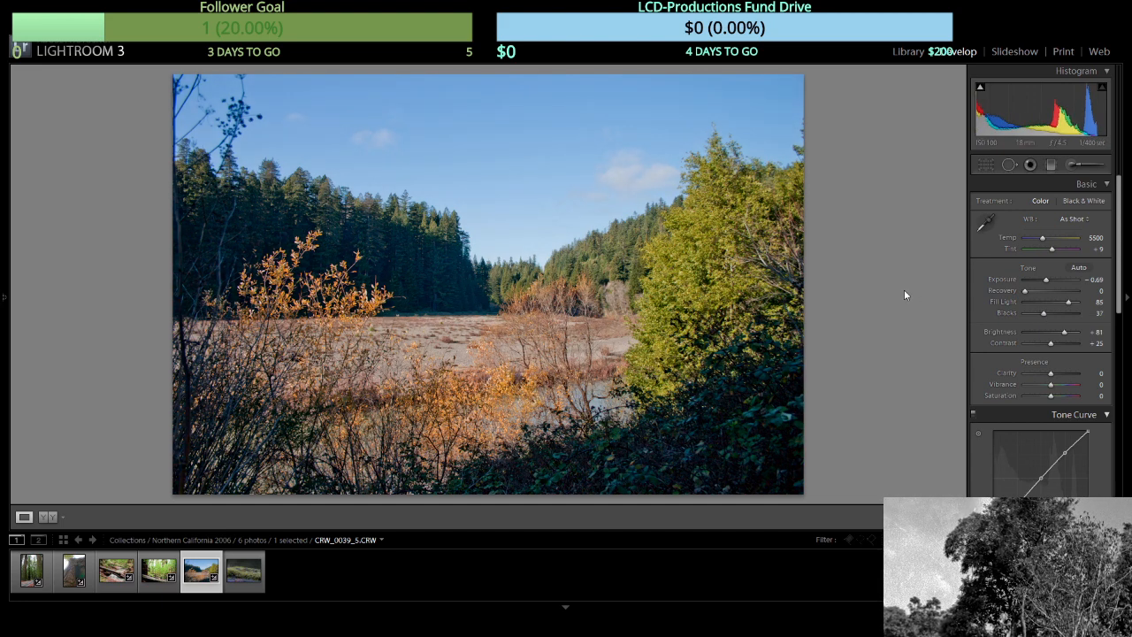
# Develop the mossy log photo CRW_0053_5.CRW with Exposure -0.41, Fill Light 37, Blacks 31 and Brightness +109.
pyautogui.press('Right')
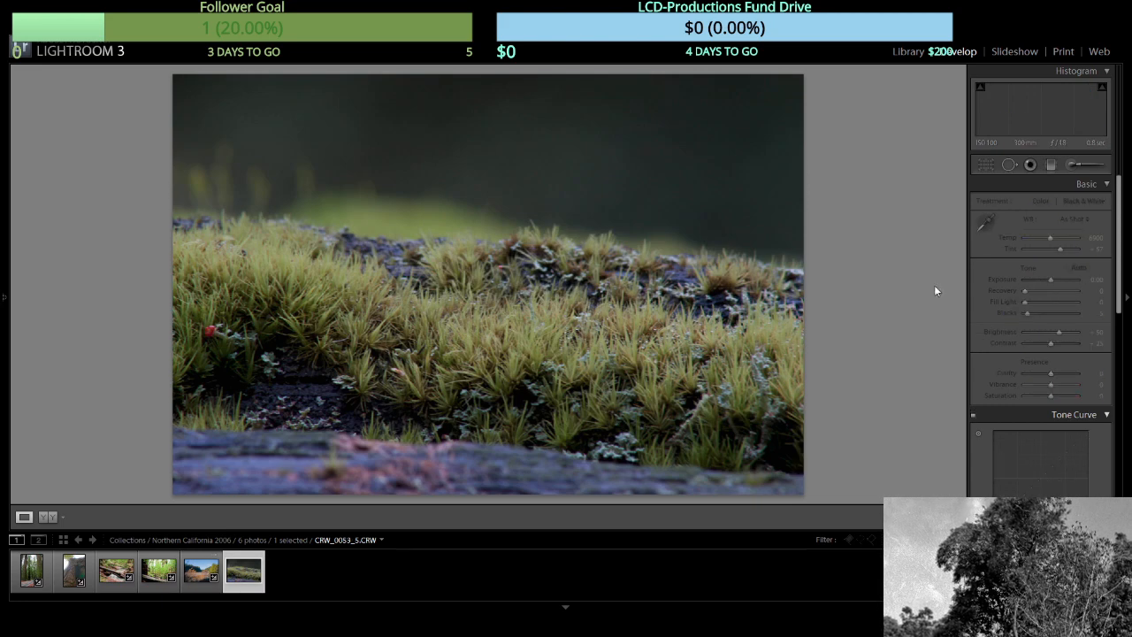
pyautogui.click(1061, 279)
pyautogui.click(1040, 302)
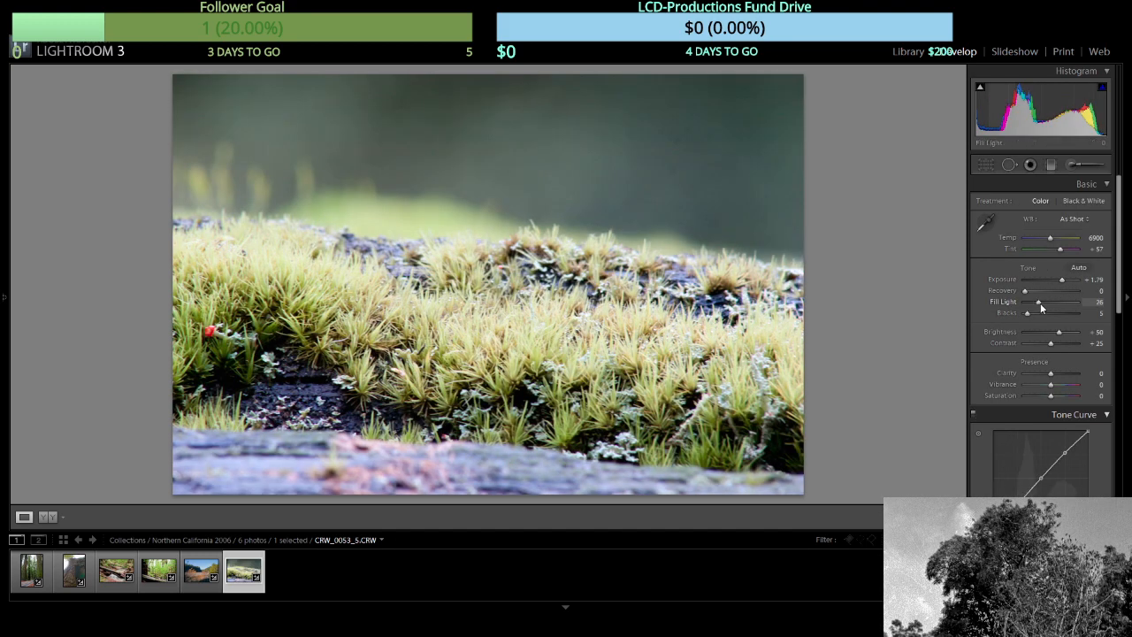
pyautogui.click(1039, 312)
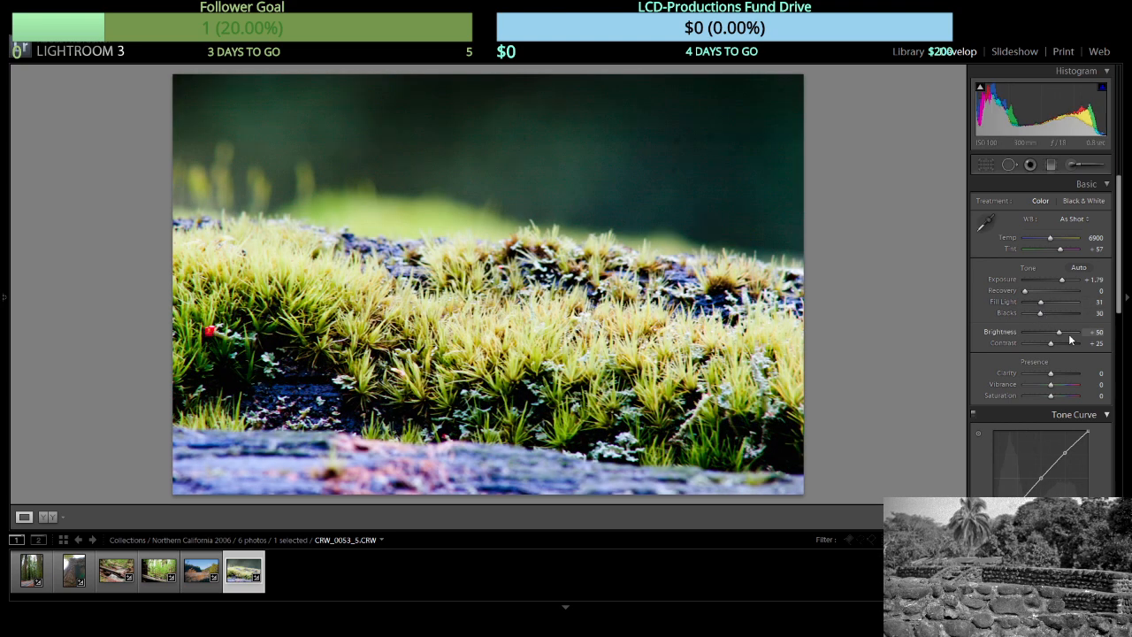
pyautogui.click(1070, 333)
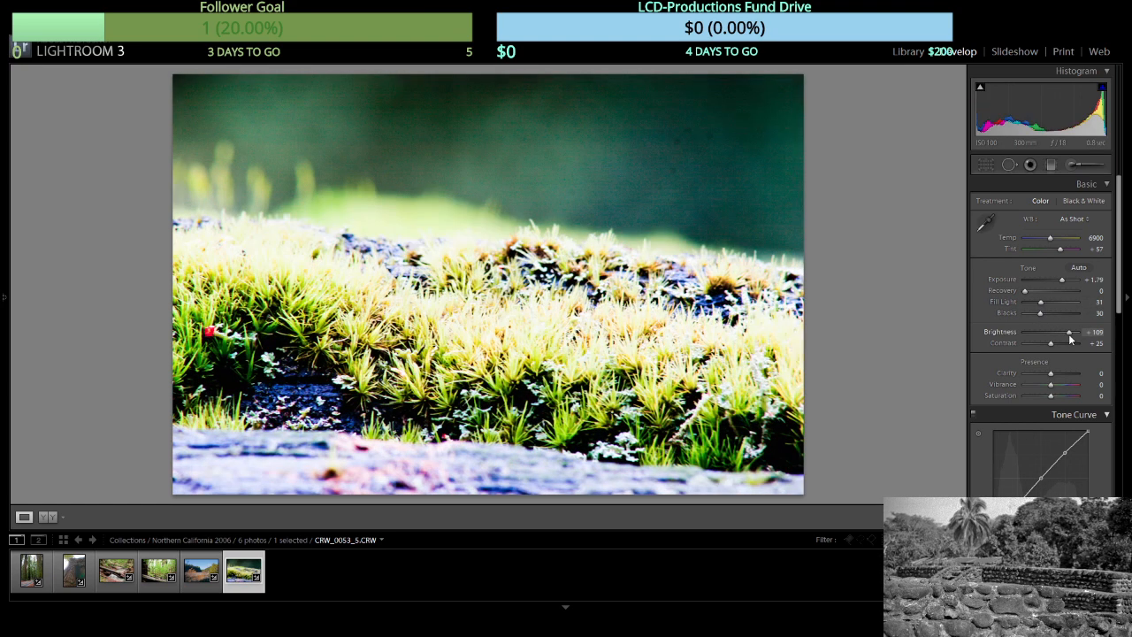
pyautogui.click(1037, 302)
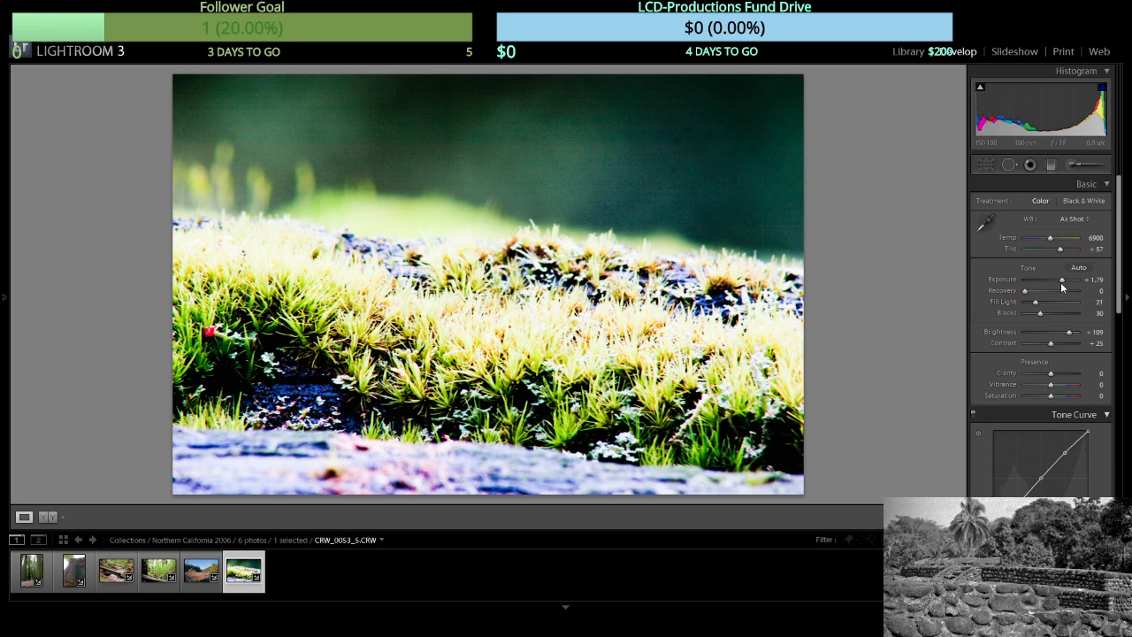
pyautogui.moveTo(1063, 279); pyautogui.dragTo(1066, 278)
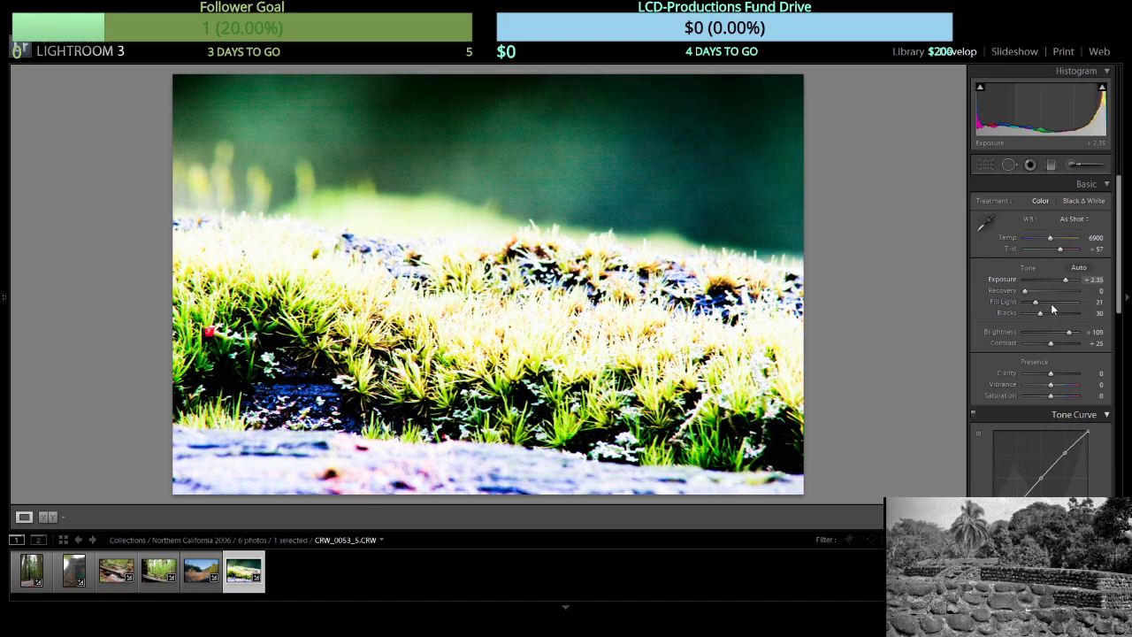
pyautogui.click(1045, 302)
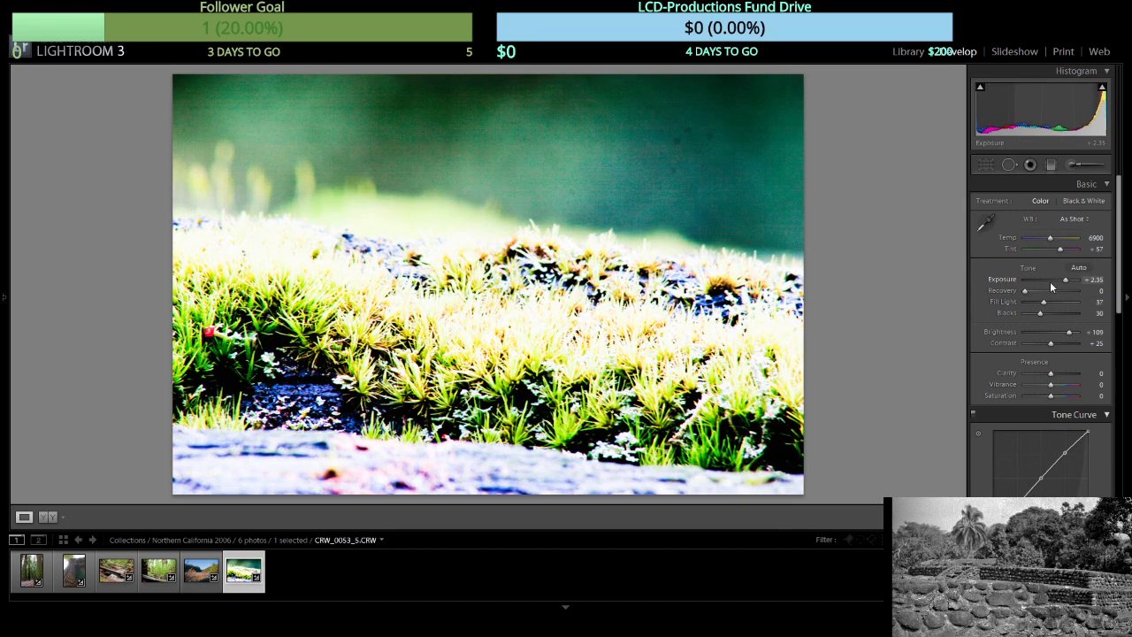
pyautogui.click(1048, 280)
pyautogui.click(1044, 313)
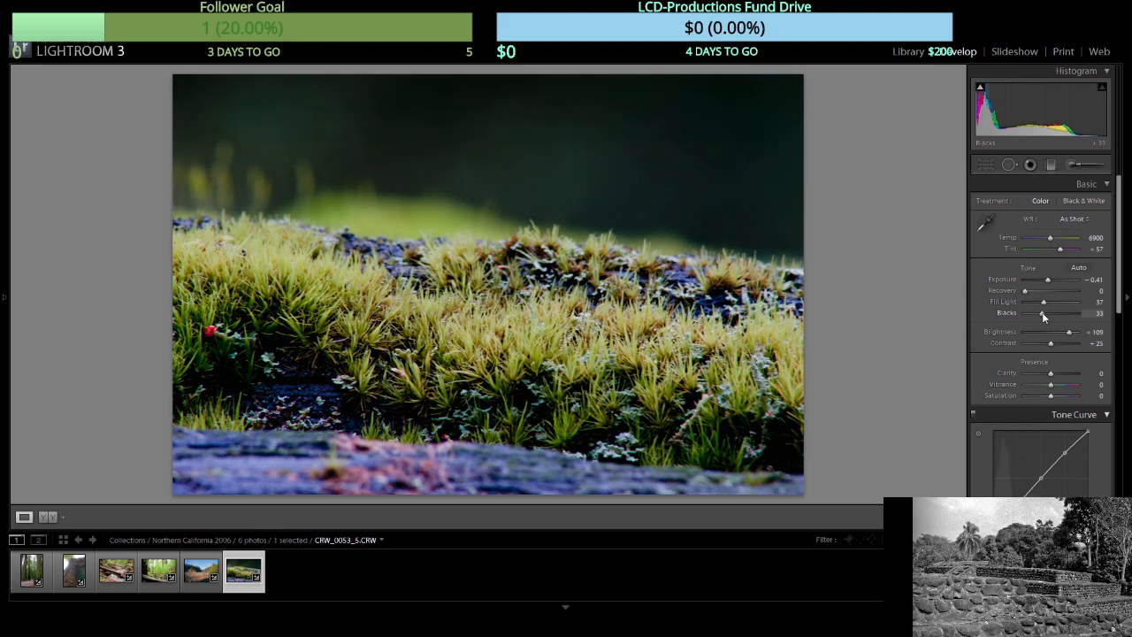
pyautogui.moveTo(1045, 316); pyautogui.dragTo(1041, 314)
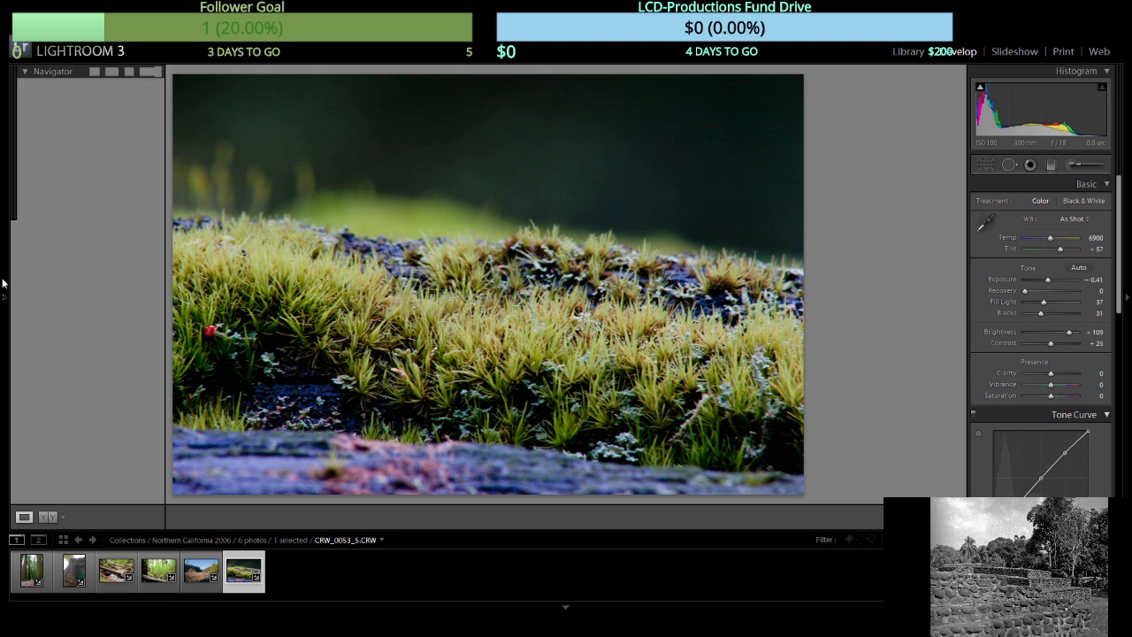
# Open the Northern California April 9 2013 collection and look through its photos.
pyautogui.moveTo(5, 296)
pyautogui.scroll(-5, 115, 395)
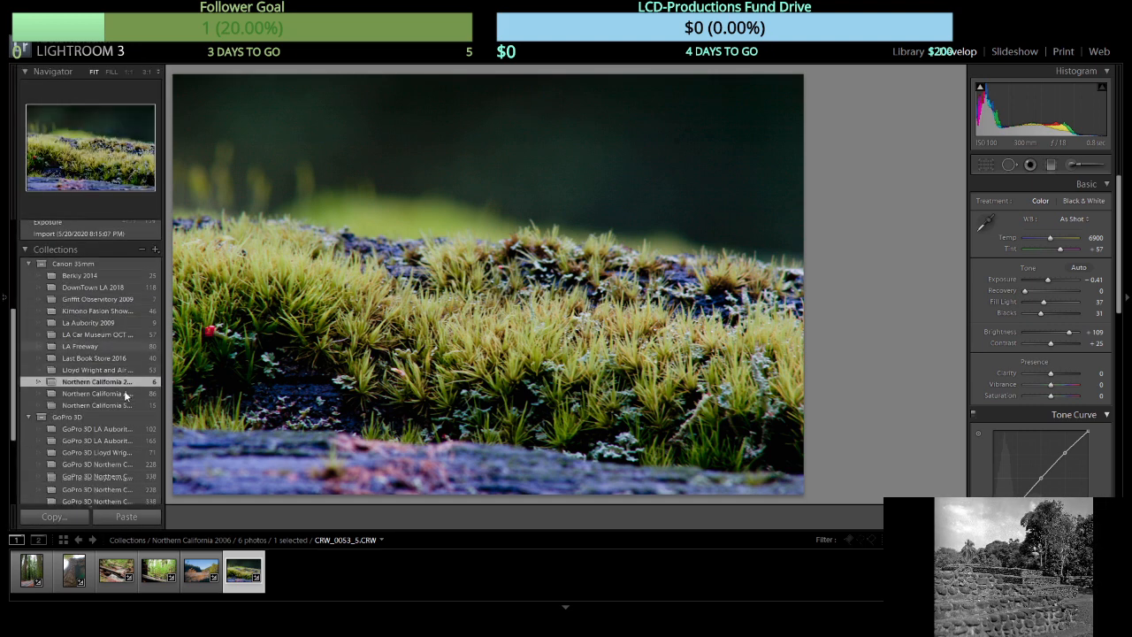
pyautogui.click(118, 397)
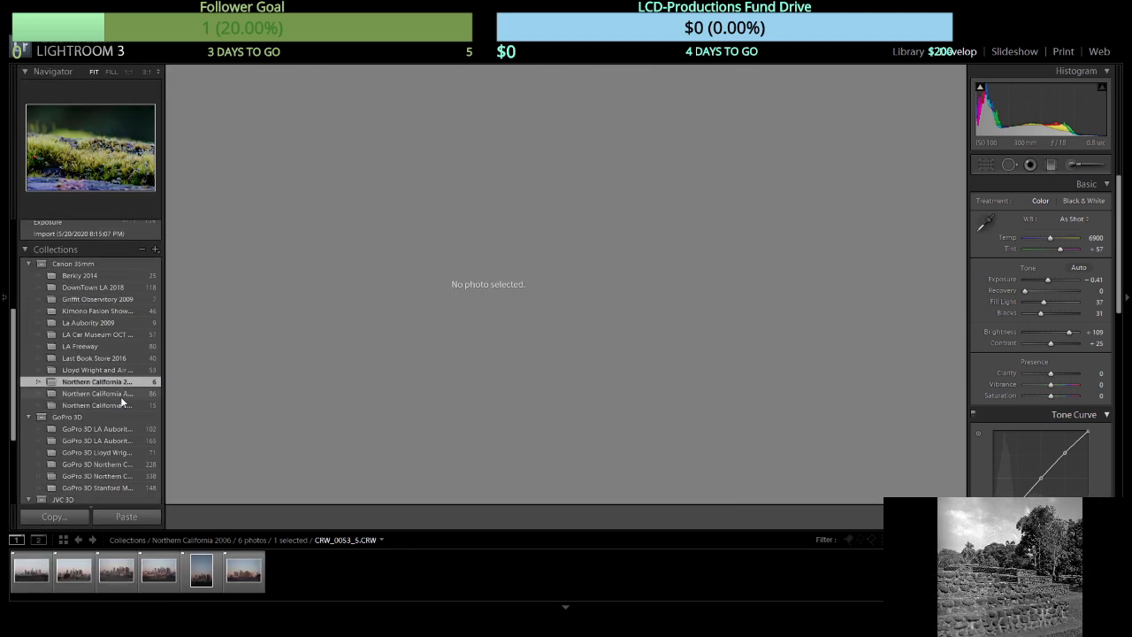
pyautogui.scroll(-3, 130, 409)
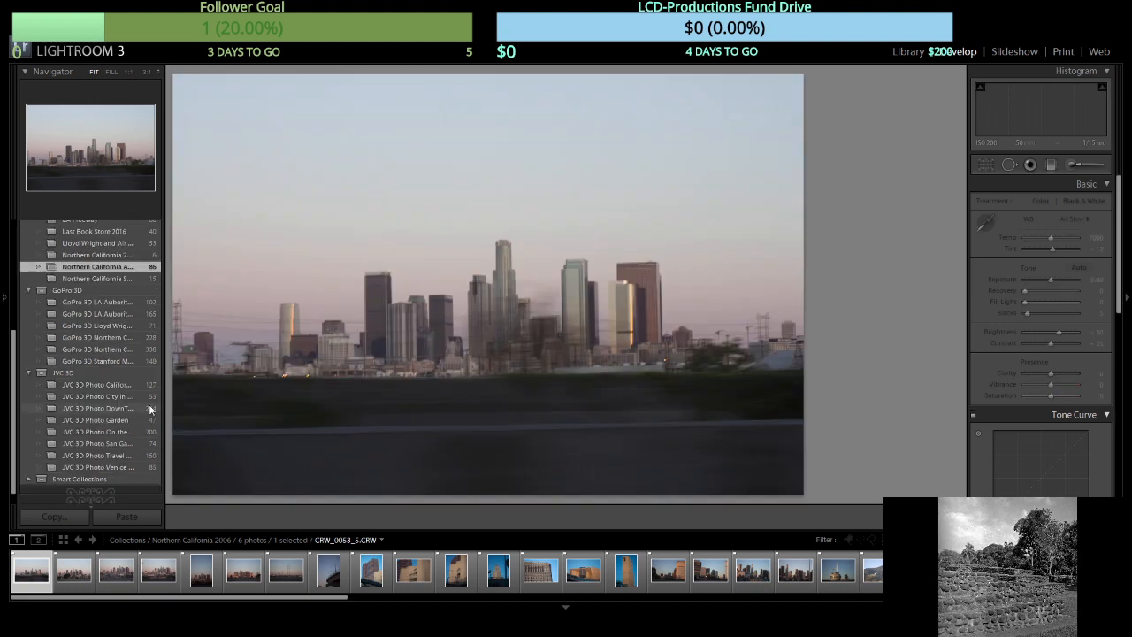
pyautogui.scroll(-15, 475, 572)
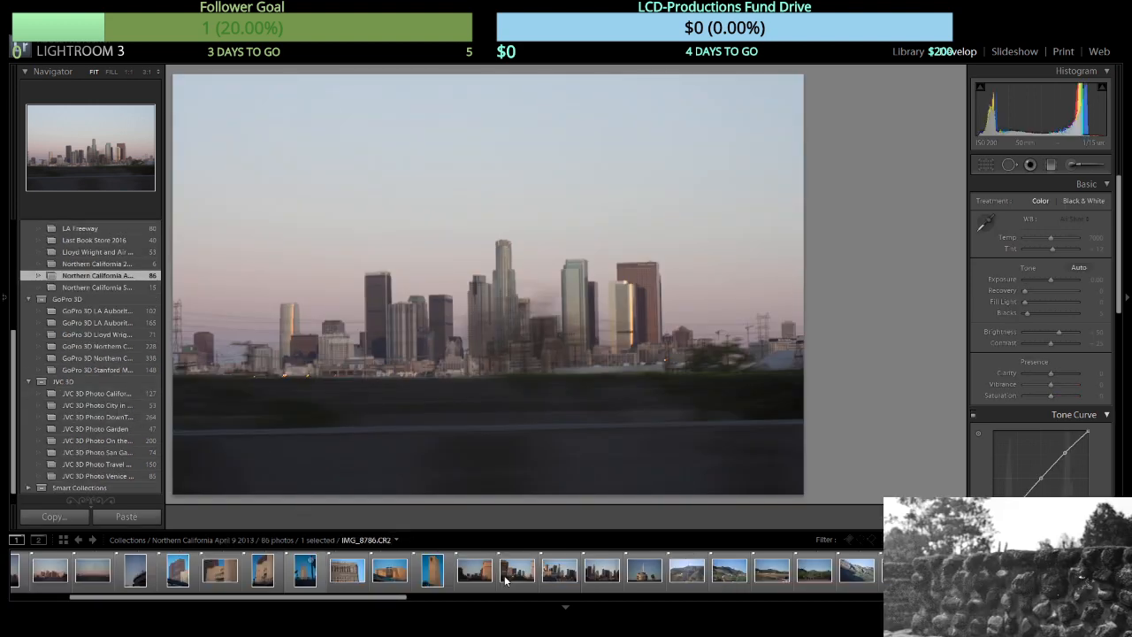
pyautogui.scroll(-8, 653, 591)
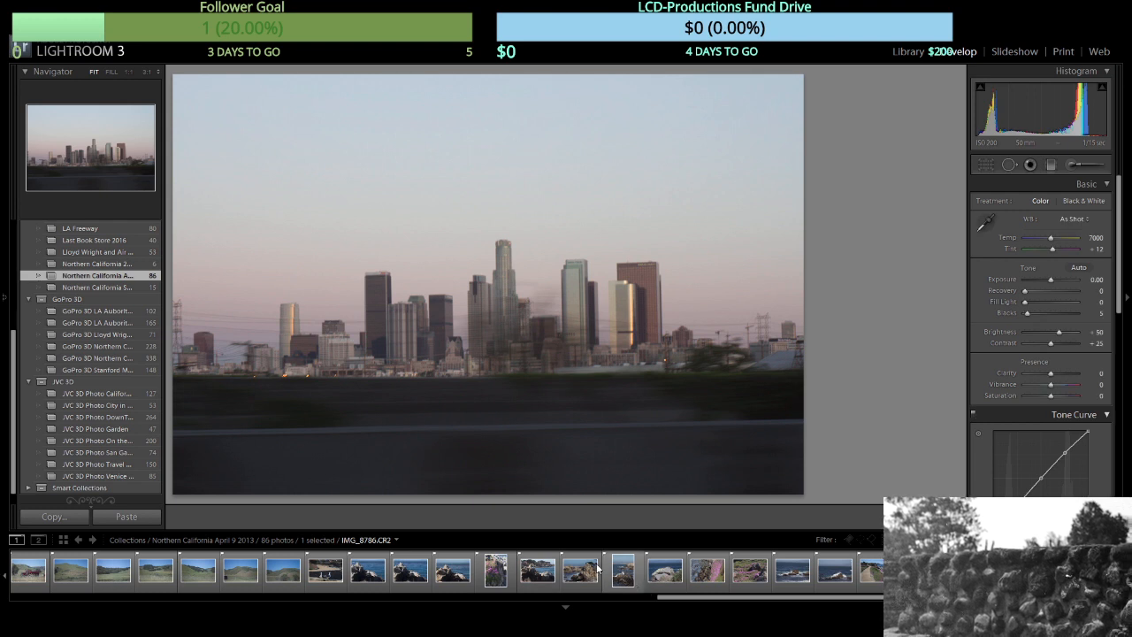
pyautogui.scroll(8, 593, 566)
pyautogui.press('F7')
pyautogui.scroll(10, 594, 566)
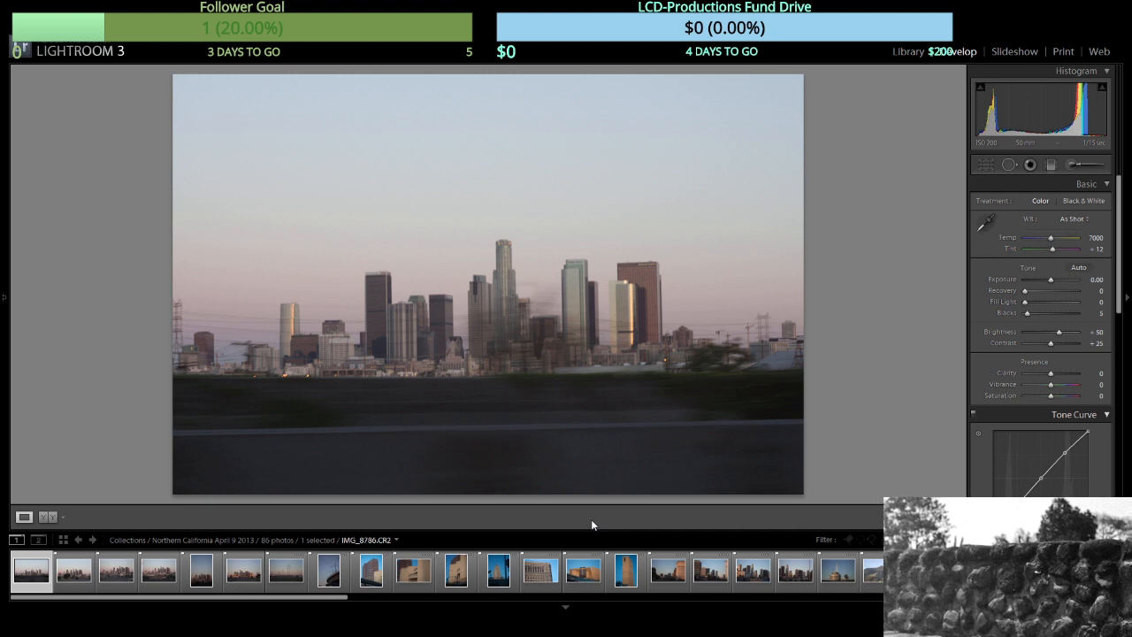
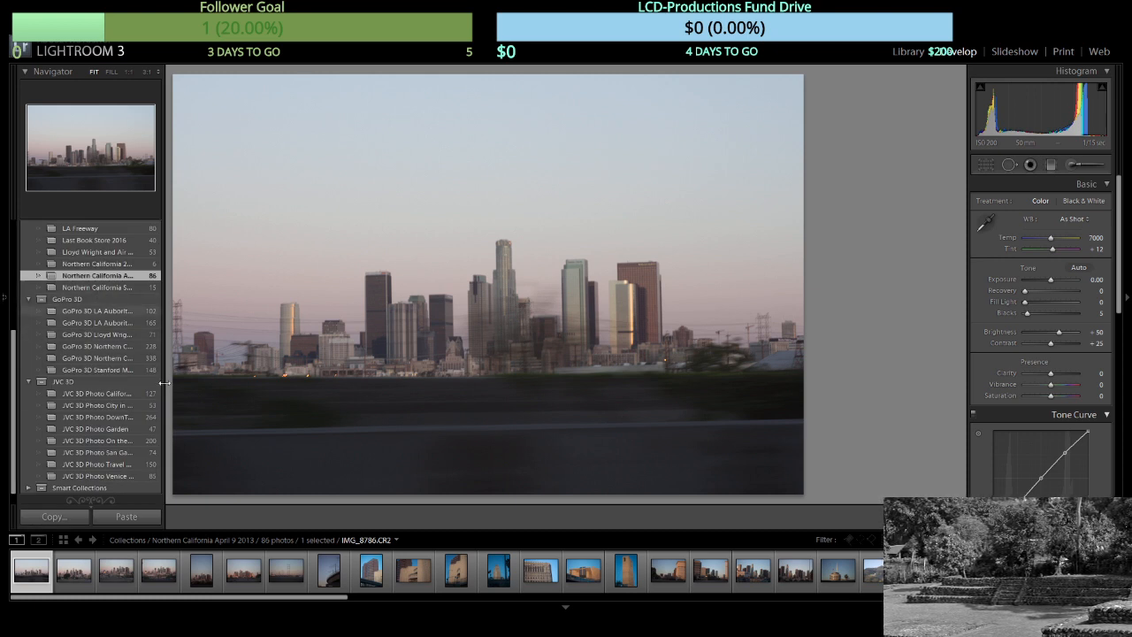
pyautogui.click(7, 304)
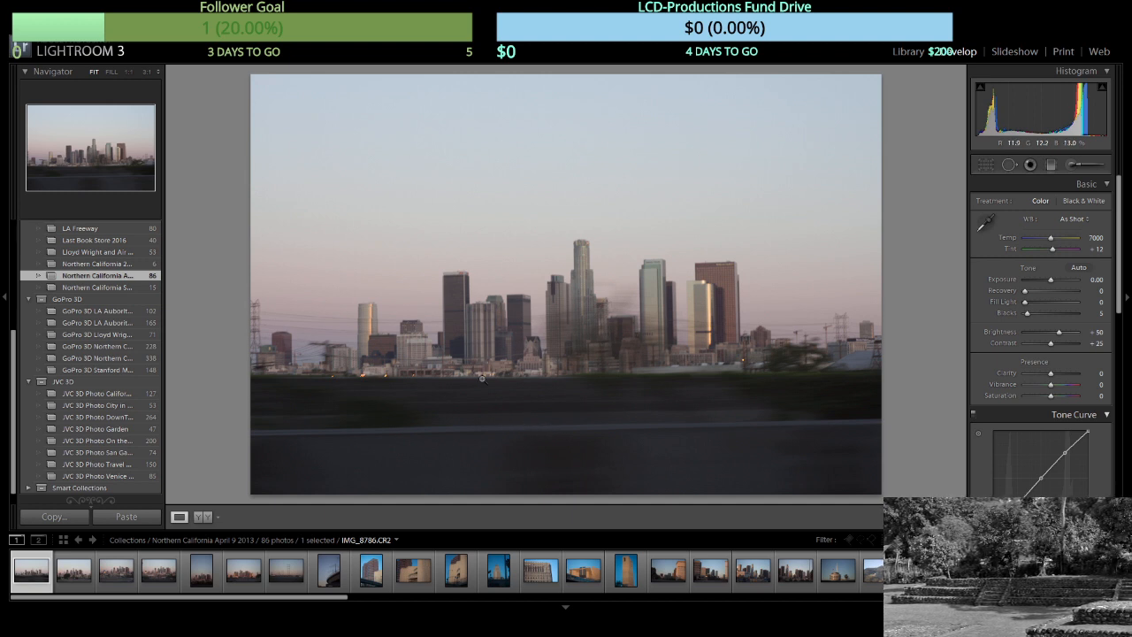
pyautogui.click(6, 301)
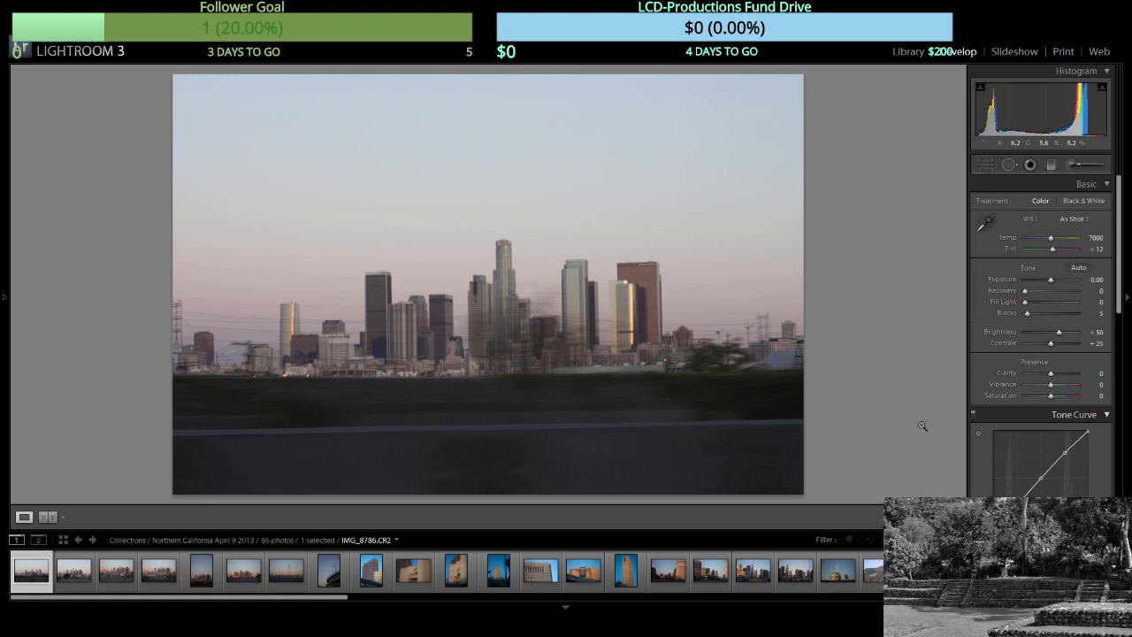
# Set the point curve of the city skyline photo IMG_8786.CR2 to Linear.
pyautogui.scroll(-1, 1024, 385)
pyautogui.scroll(-5, 1024, 380)
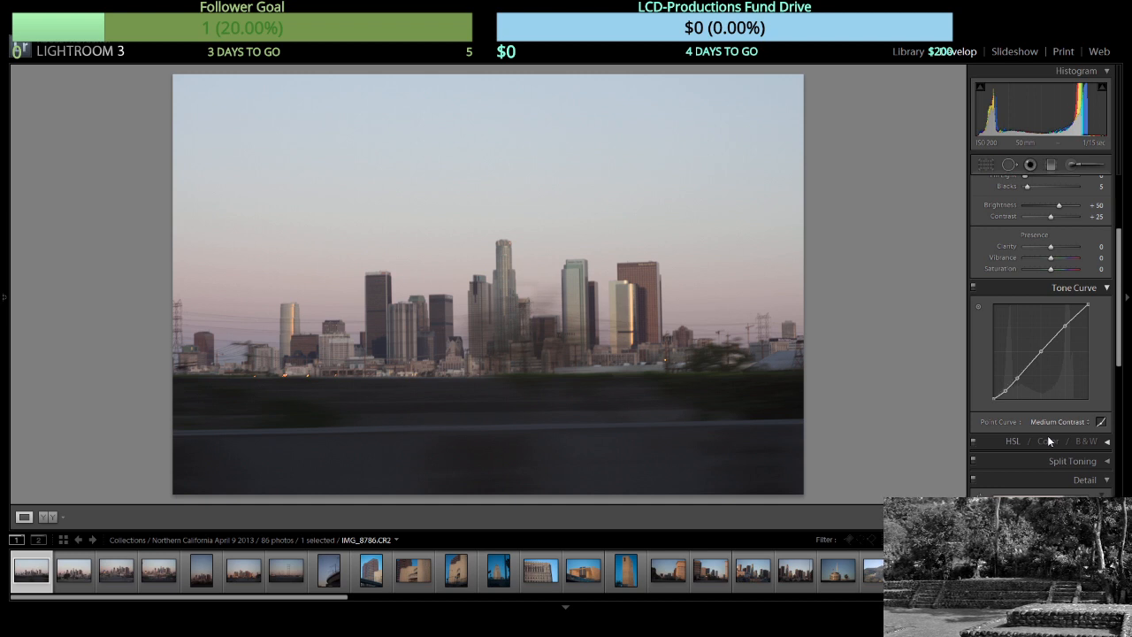
pyautogui.click(1048, 440)
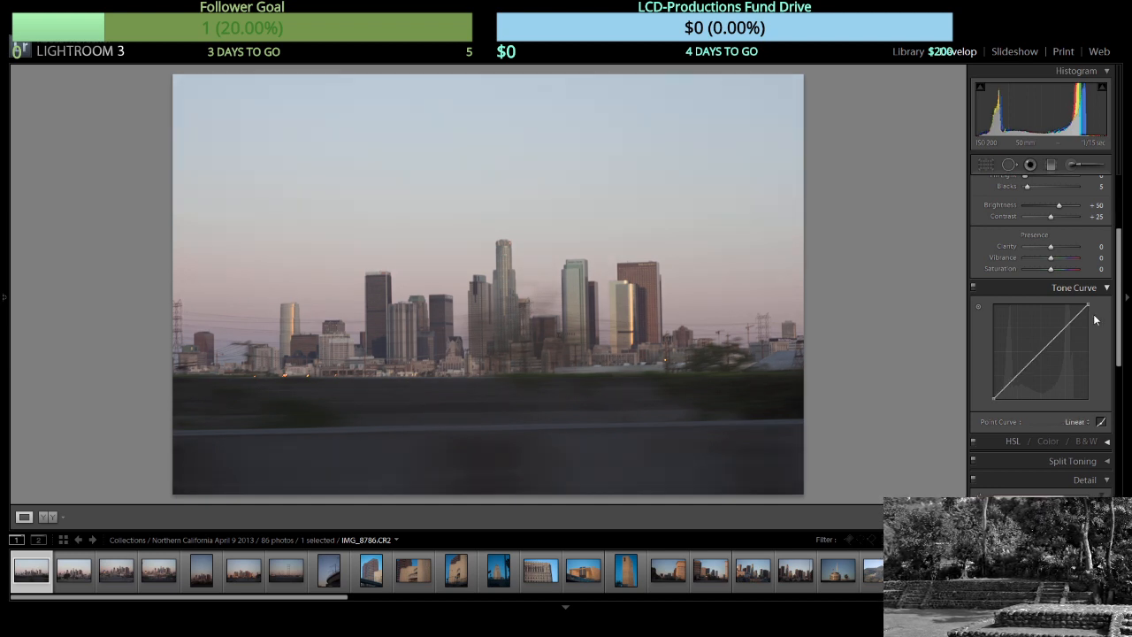
# Set the skyline photo IMG_8786.CR2 to Exposure -0.23, Fill Light 57, Blacks 39, Brightness +102 and Contrast +60.
pyautogui.scroll(6, 1093, 315)
pyautogui.click(1071, 330)
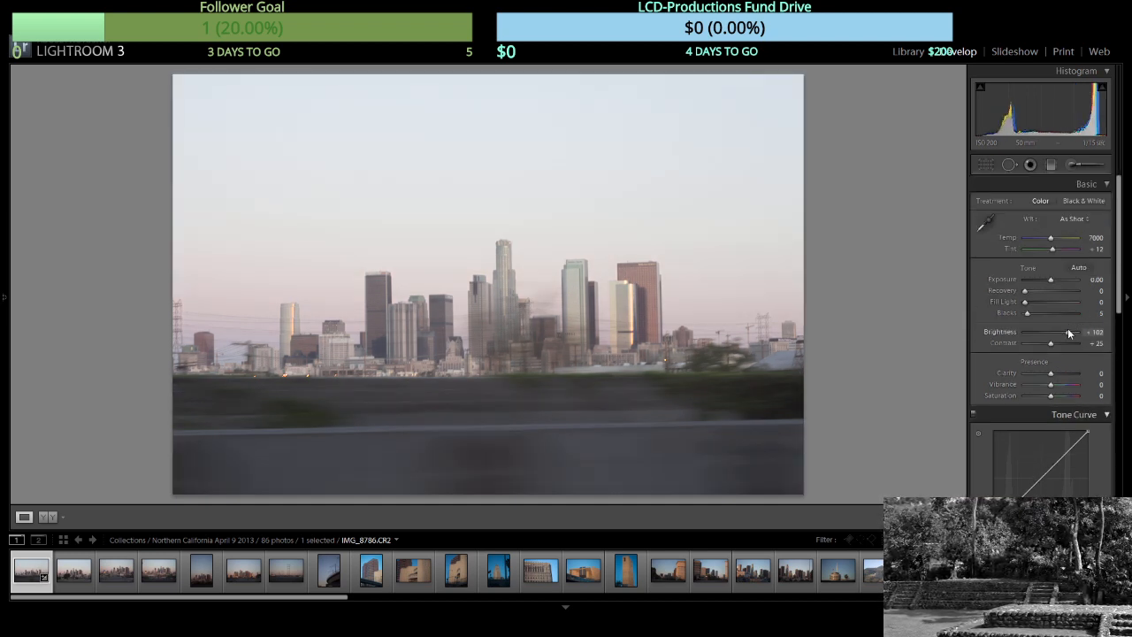
pyautogui.click(1044, 280)
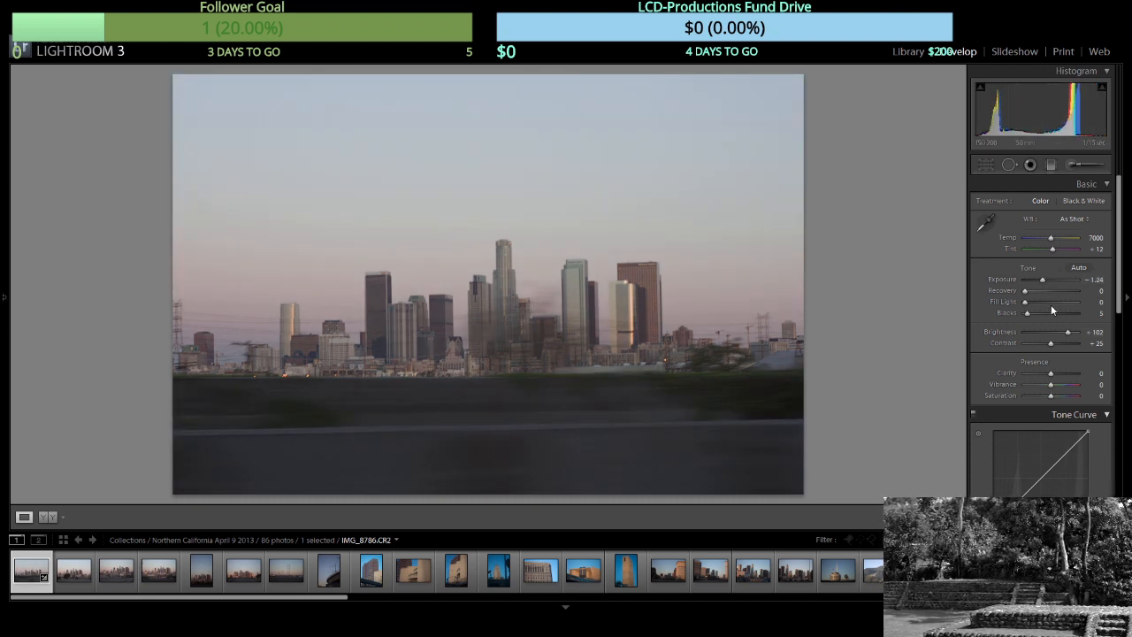
pyautogui.moveTo(1051, 303); pyautogui.dragTo(1024, 302)
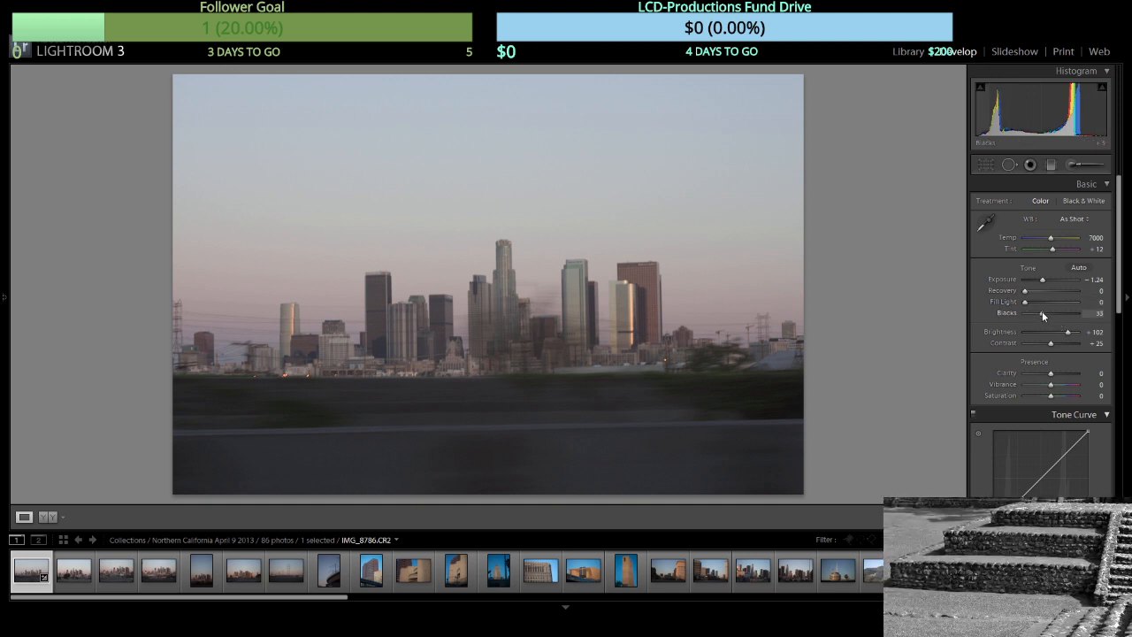
pyautogui.click(1043, 313)
pyautogui.click(1063, 343)
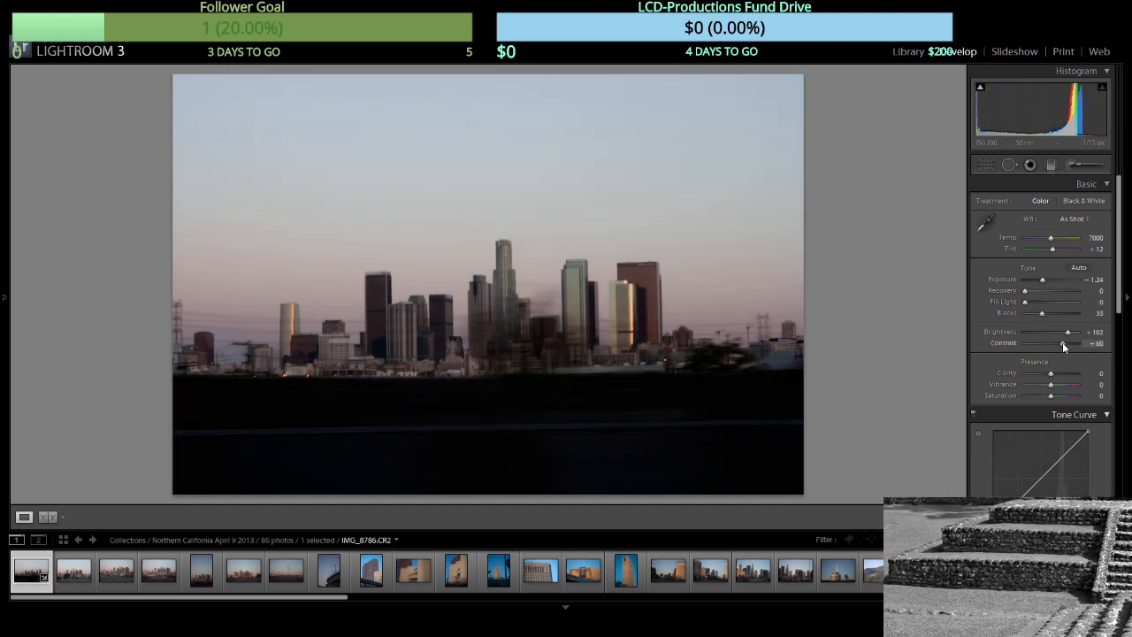
pyautogui.click(1049, 281)
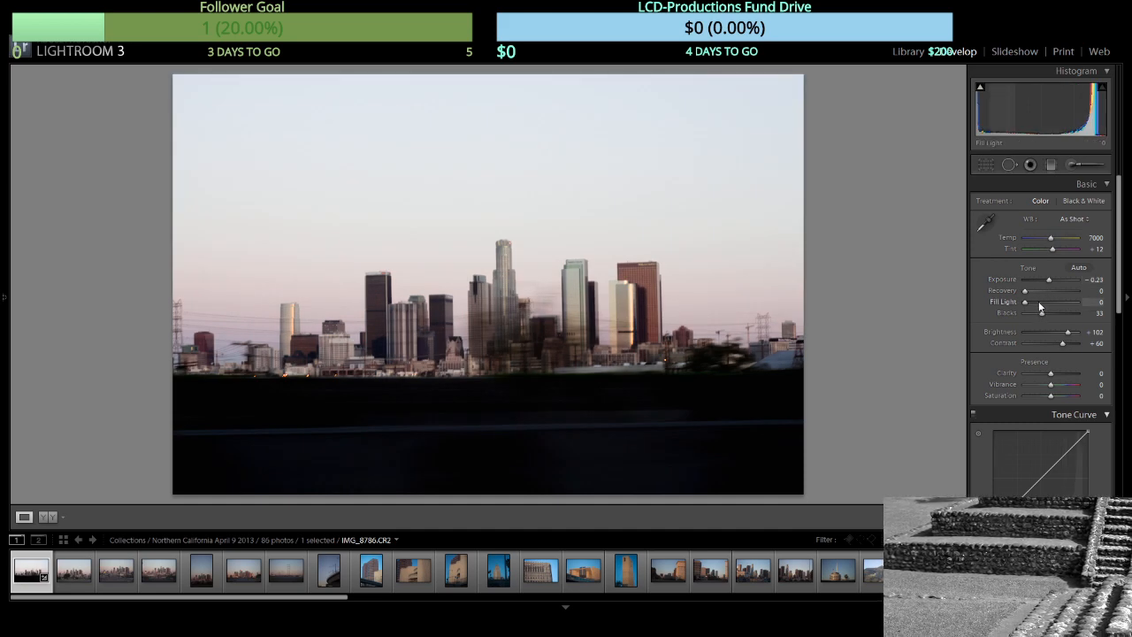
pyautogui.click(1062, 303)
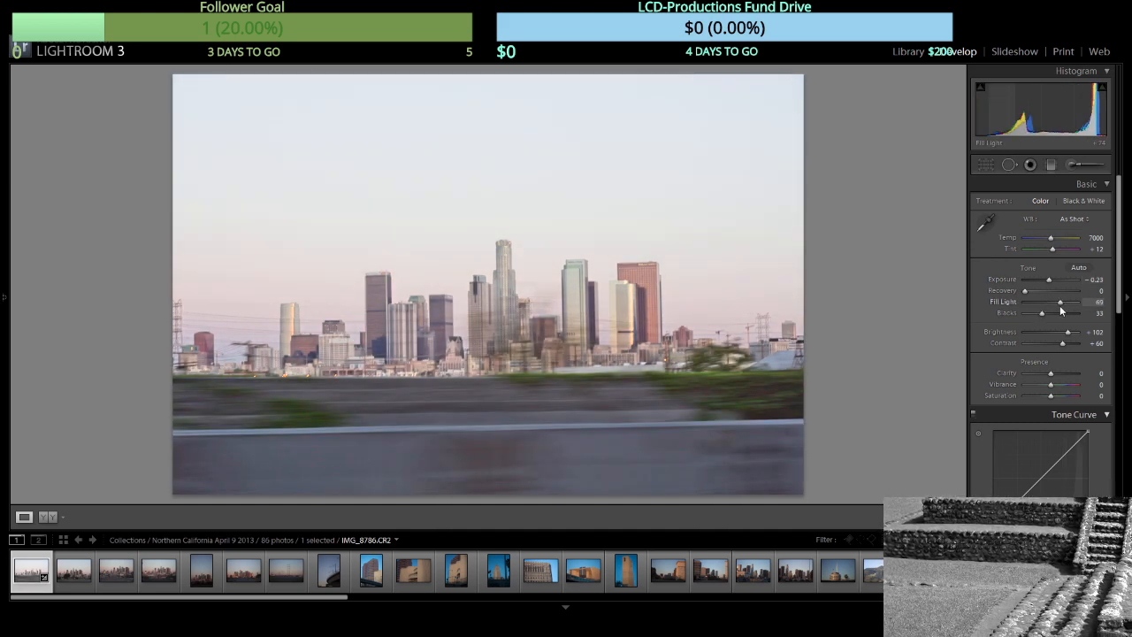
pyautogui.moveTo(1063, 305); pyautogui.dragTo(1055, 305)
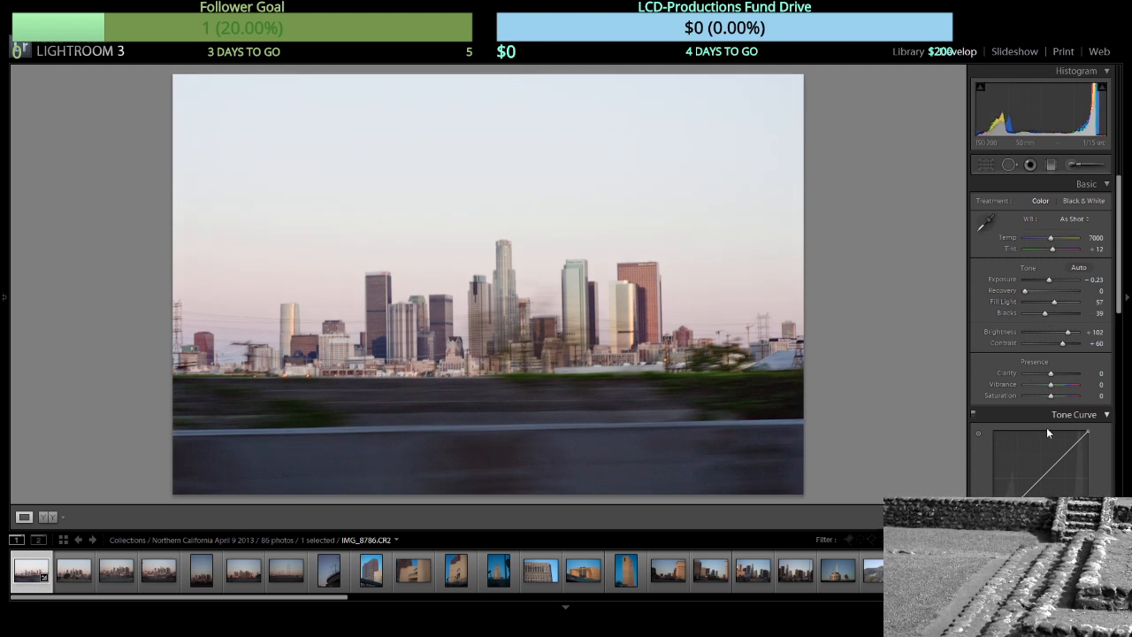
# Raise the highlights on the point curve of the skyline photo IMG_8786.CR2 and set its Exposure to -0.60.
pyautogui.scroll(-3, 1050, 435)
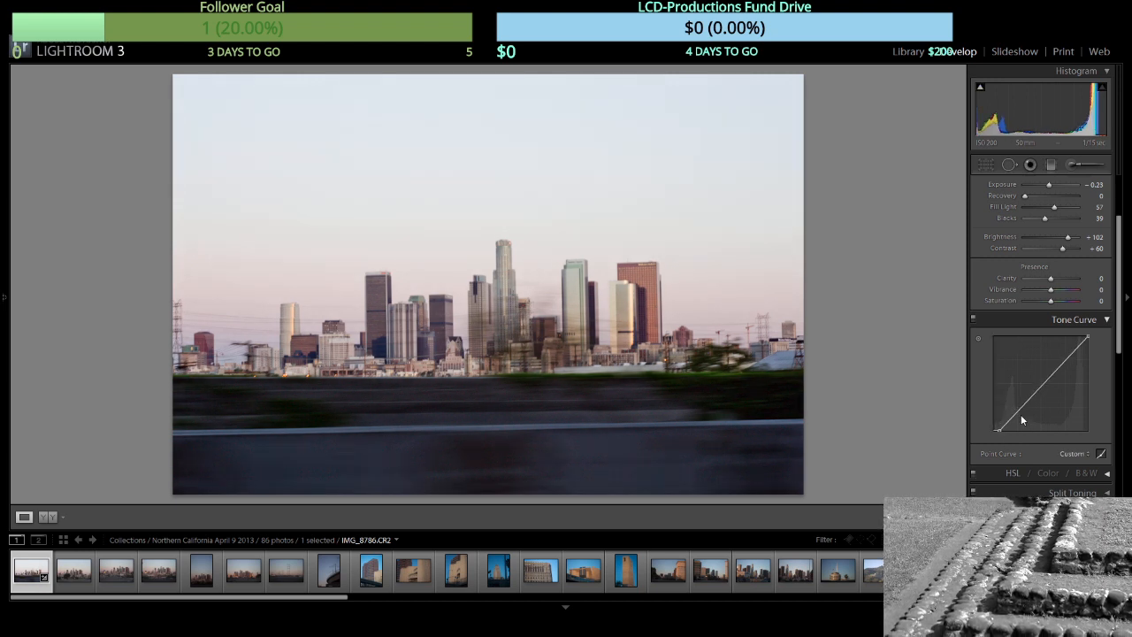
pyautogui.moveTo(1067, 359); pyautogui.dragTo(1066, 344)
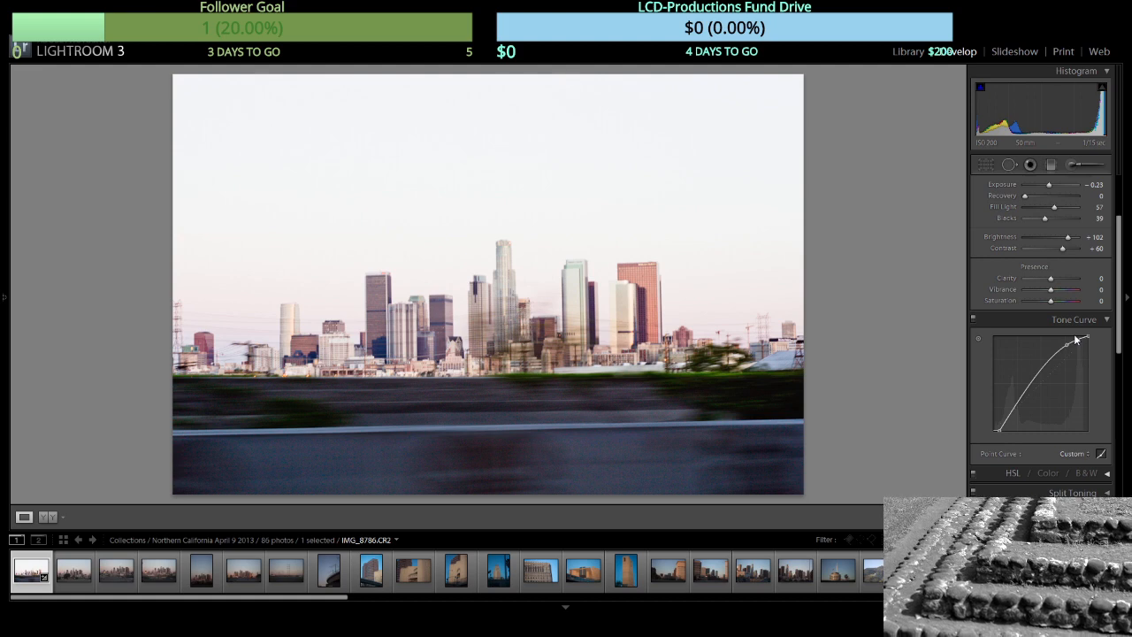
pyautogui.scroll(2, 1076, 327)
pyautogui.moveTo(1049, 231); pyautogui.dragTo(1045, 234)
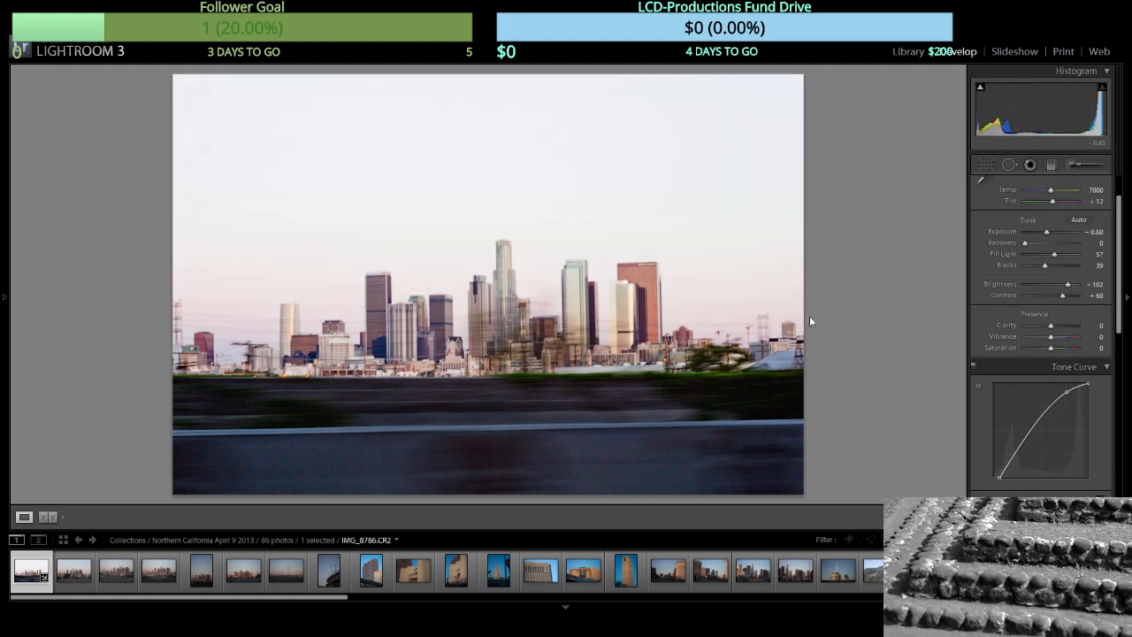
# Synchronize the develop settings of IMG_8786.CR2 to every photo in the collection and check the next three skyline photos.
pyautogui.hotkey('ctrl', 'a')
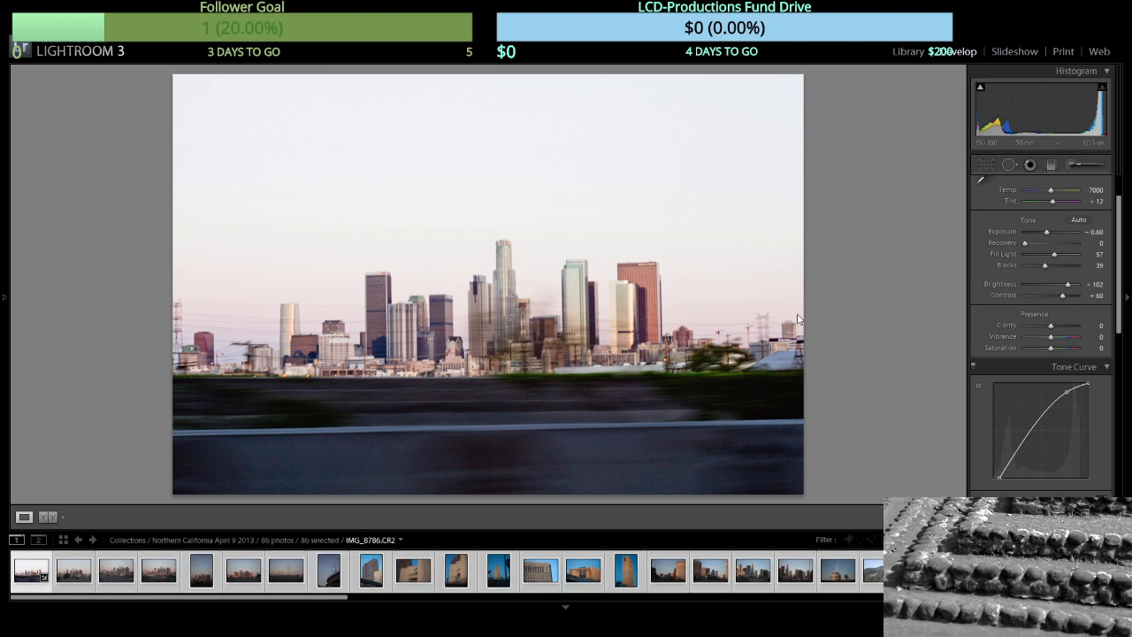
pyautogui.press('Return')
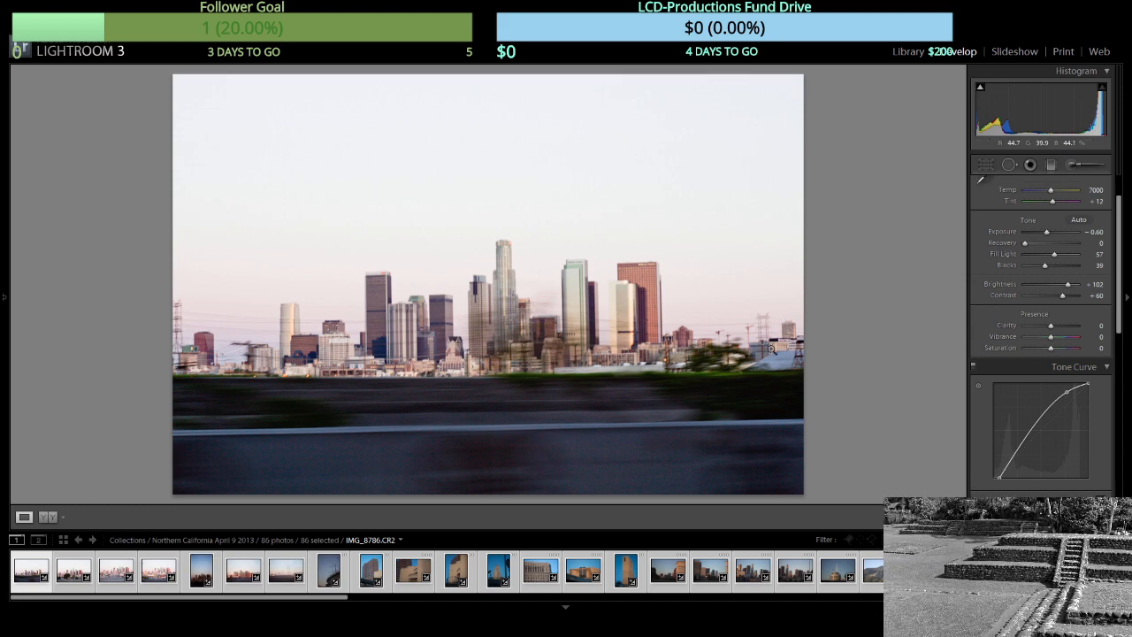
pyautogui.click(75, 585)
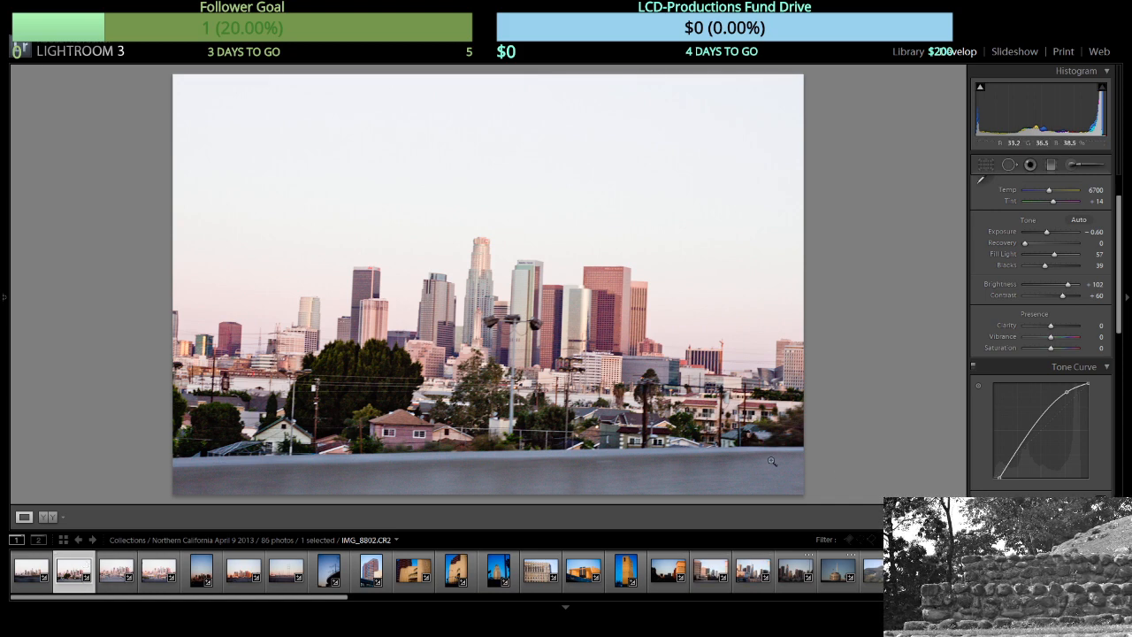
pyautogui.press('Right')
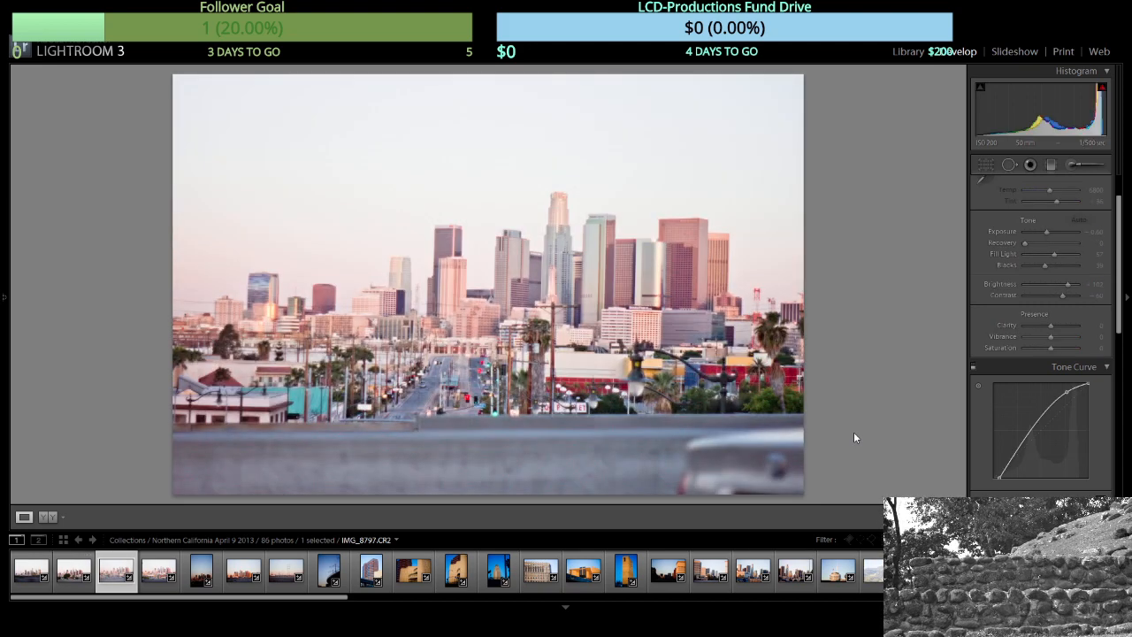
pyautogui.press('Right')
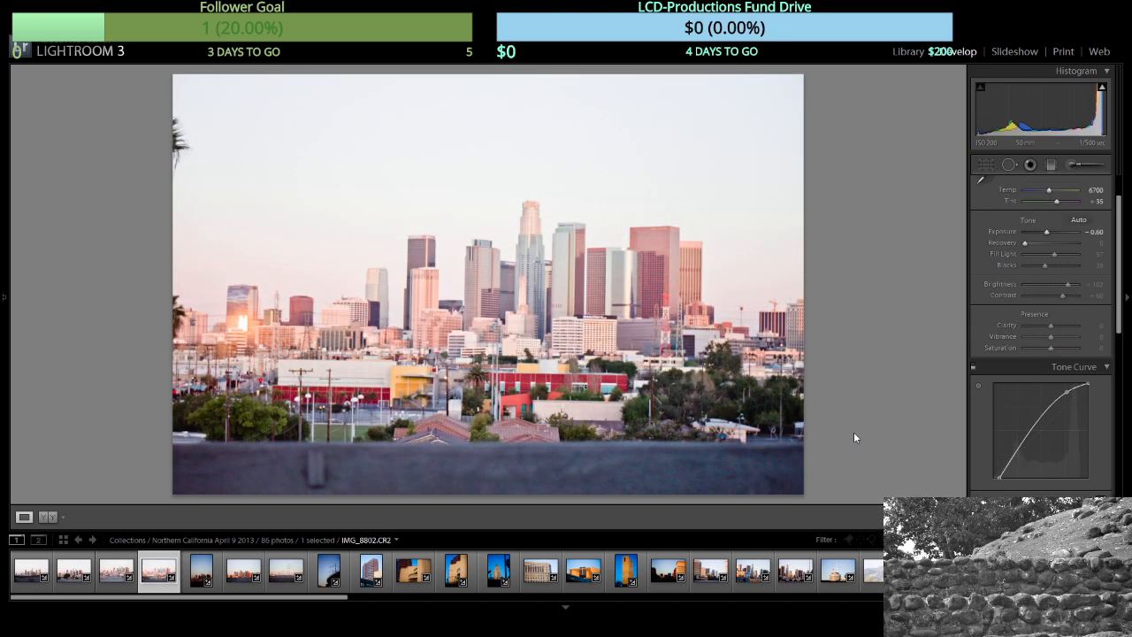
# Develop the vertical skyline photo IMG_8807.CR2 with Exposure -0.14, Blacks 21, Brightness +109 and a point curve that lifts shadows and highlights.
pyautogui.press('Right')
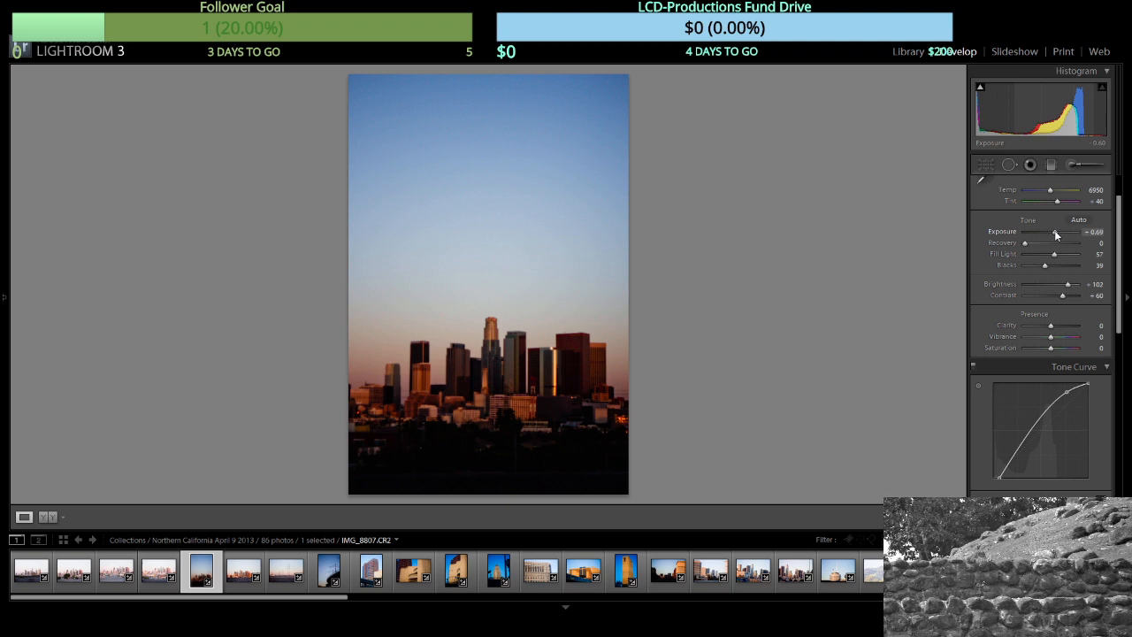
pyautogui.click(1028, 267)
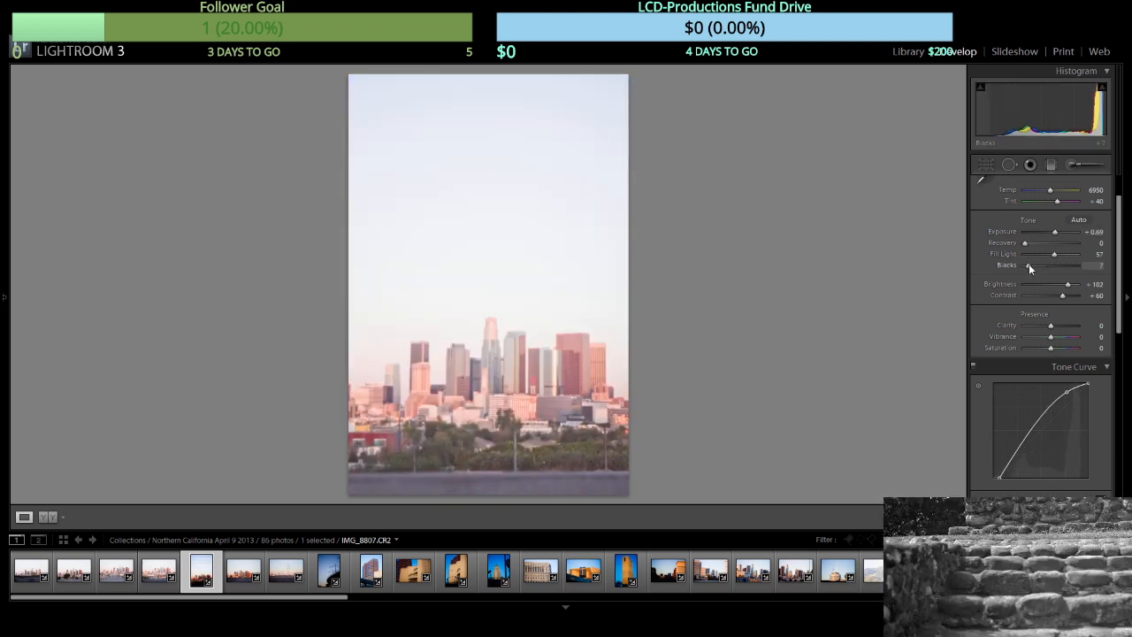
pyautogui.click(1054, 286)
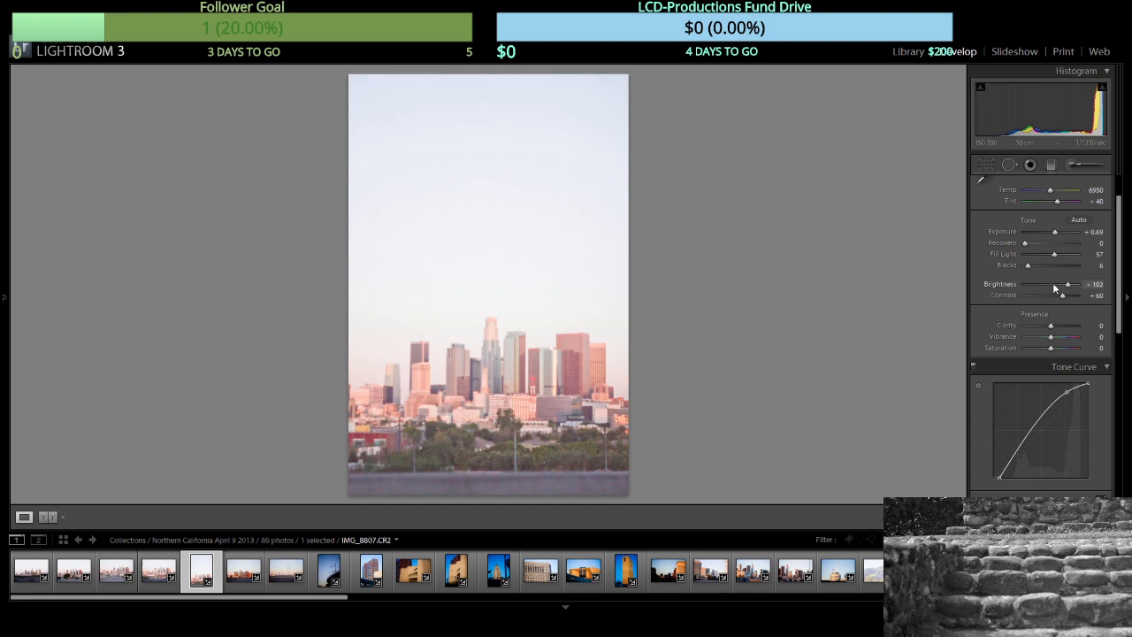
pyautogui.moveTo(1053, 285); pyautogui.dragTo(1069, 285)
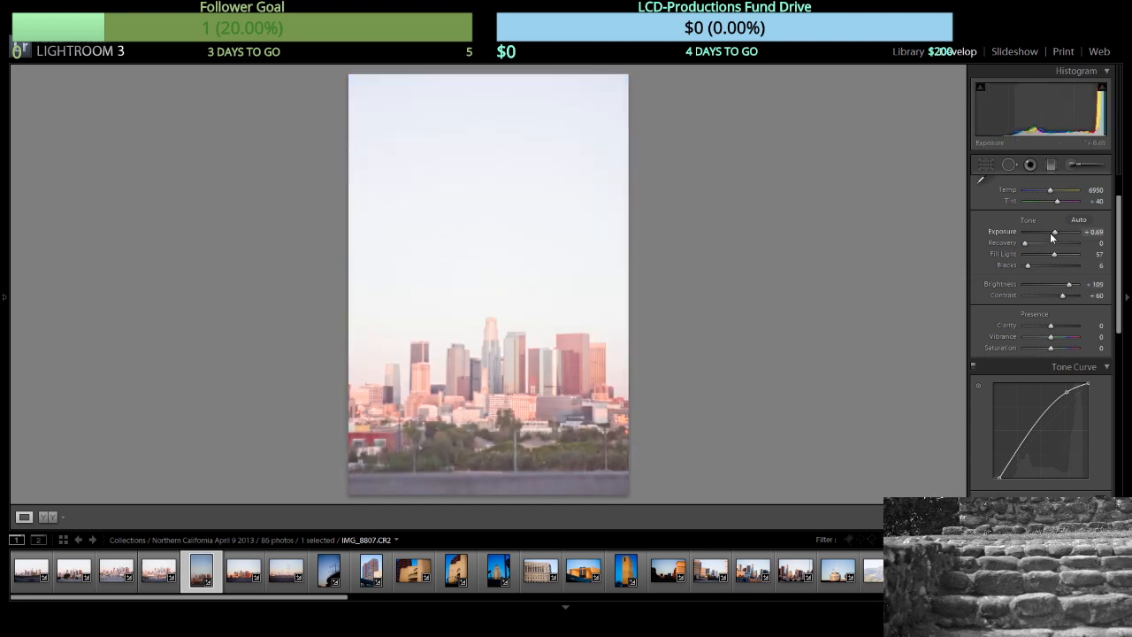
pyautogui.moveTo(1054, 233)
pyautogui.mouseDown()
pyautogui.moveTo(1035, 266)
pyautogui.moveTo(1050, 237)
pyautogui.mouseUp()
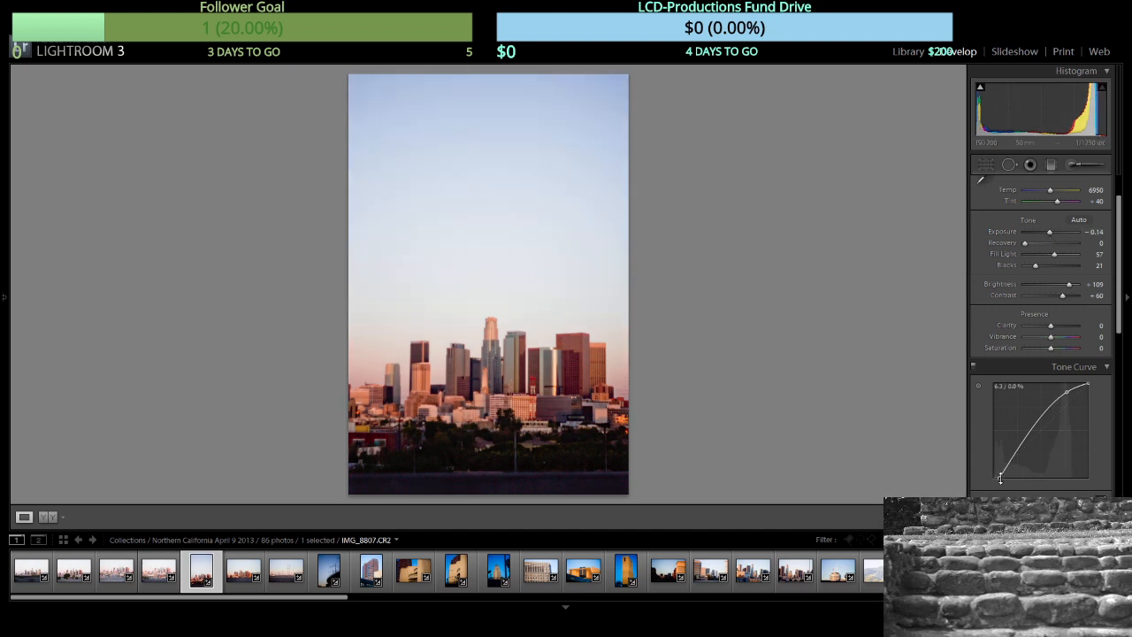
pyautogui.moveTo(1001, 478); pyautogui.dragTo(1004, 453)
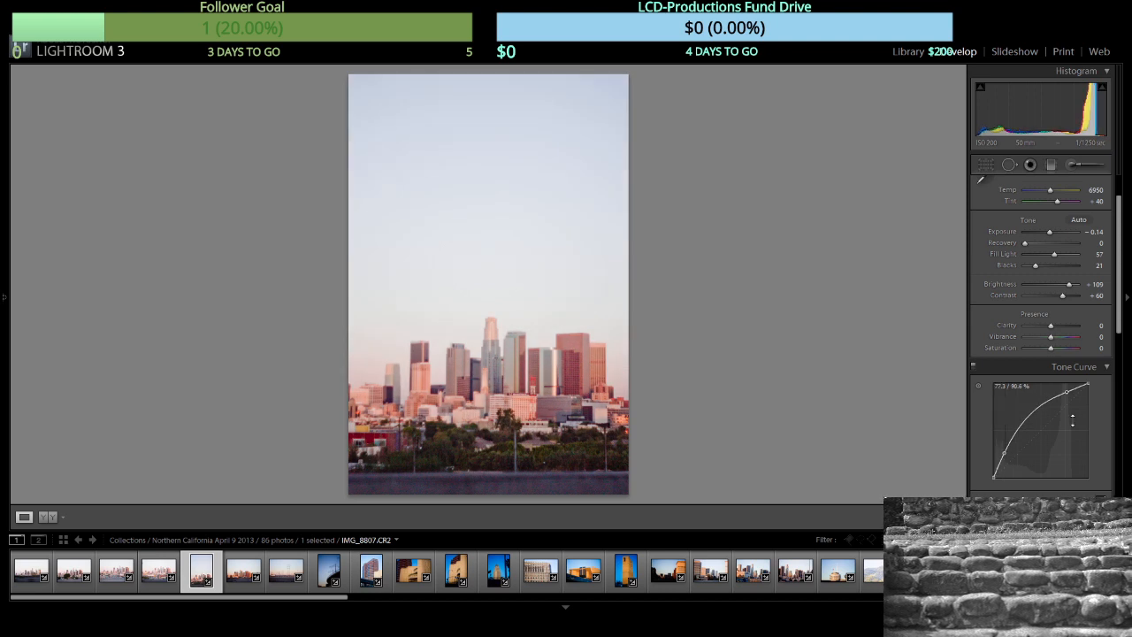
pyautogui.moveTo(1066, 390); pyautogui.dragTo(1051, 393)
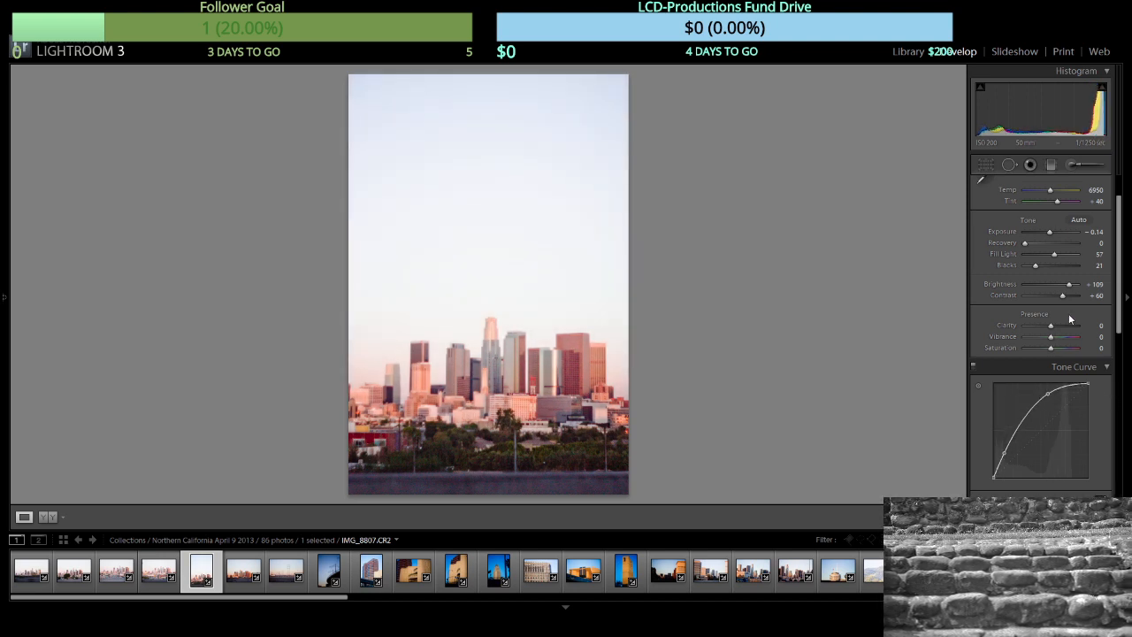
# Reshape the point curve of the skyline photo IMG_8810.CR2 by adding a shadow point, raising the highlights and moving the black point to the corner.
pyautogui.press('Right')
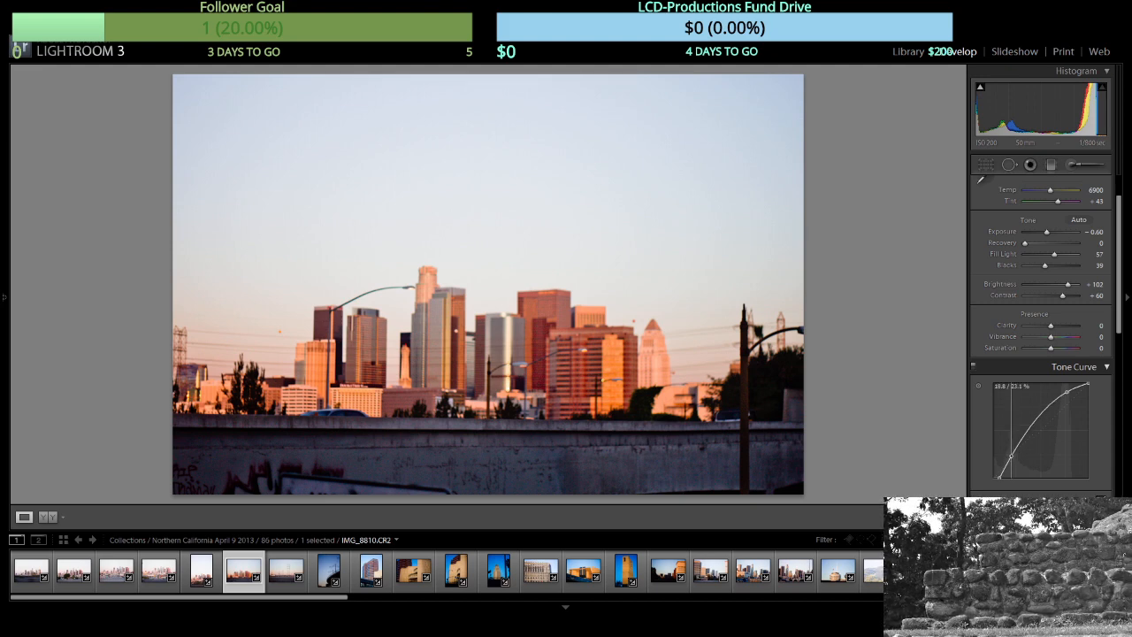
pyautogui.moveTo(1011, 455); pyautogui.dragTo(1006, 457)
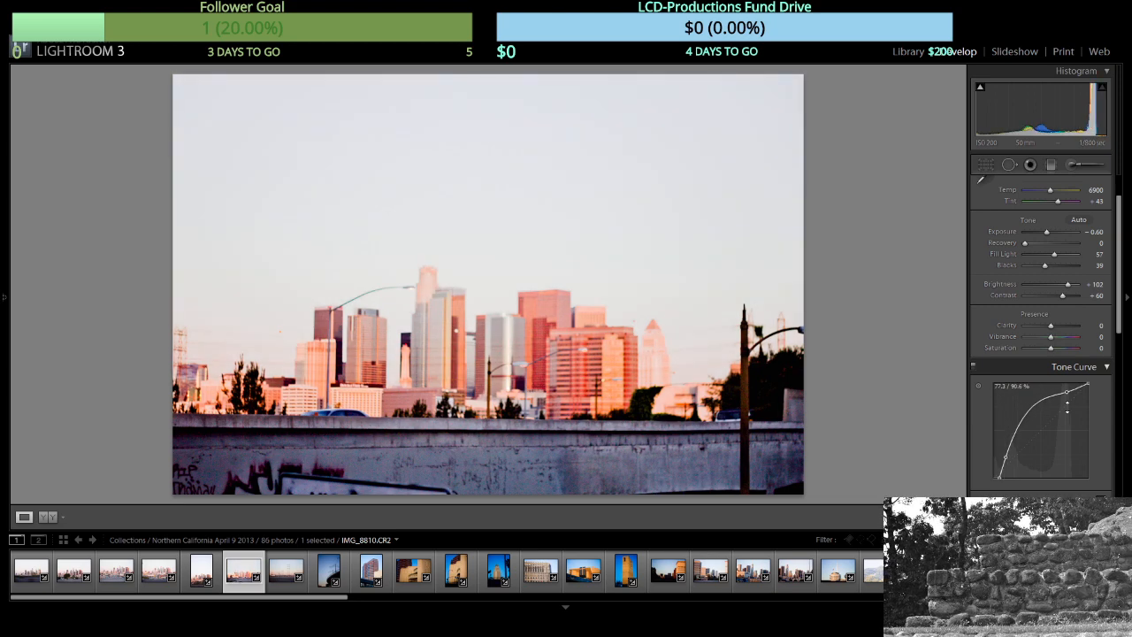
pyautogui.moveTo(1066, 393); pyautogui.dragTo(1059, 390)
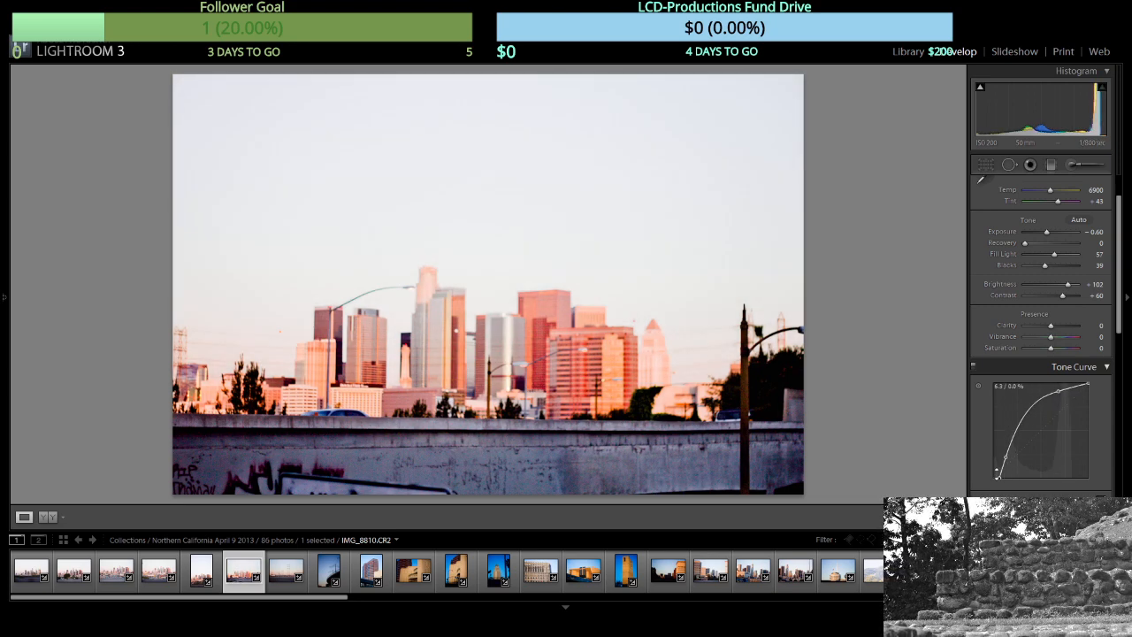
pyautogui.moveTo(997, 475); pyautogui.dragTo(995, 478)
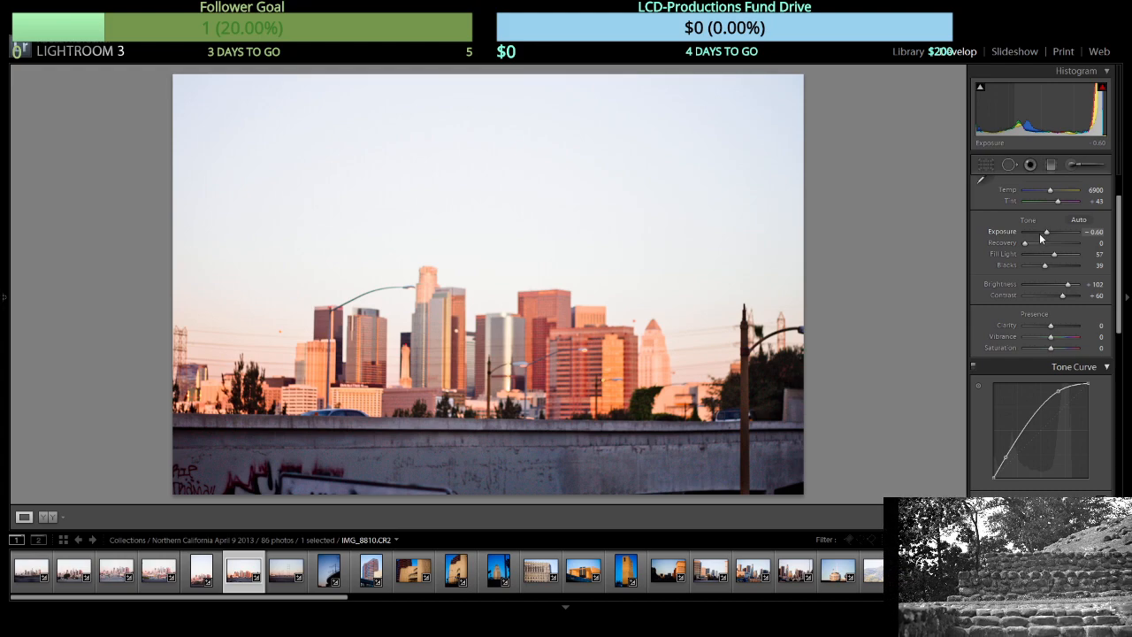
# Develop the power pylon photo IMG_8816.CR2 with lifted shadows on the point curve, Exposure -1.24 and Blacks 40.
pyautogui.press('Right')
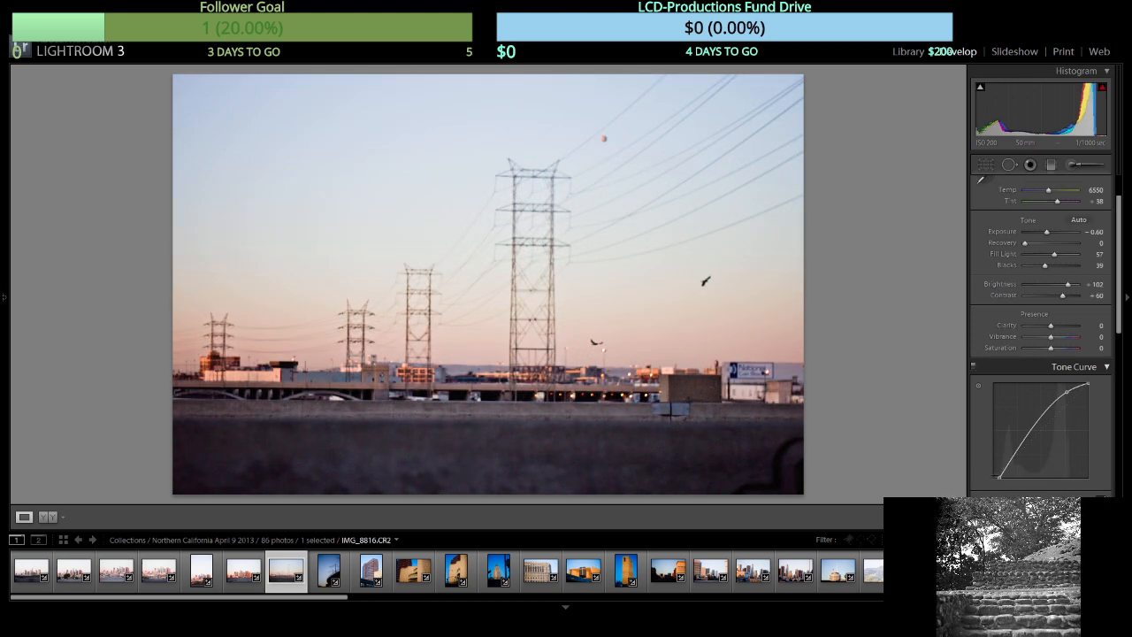
pyautogui.moveTo(999, 476); pyautogui.dragTo(1009, 451)
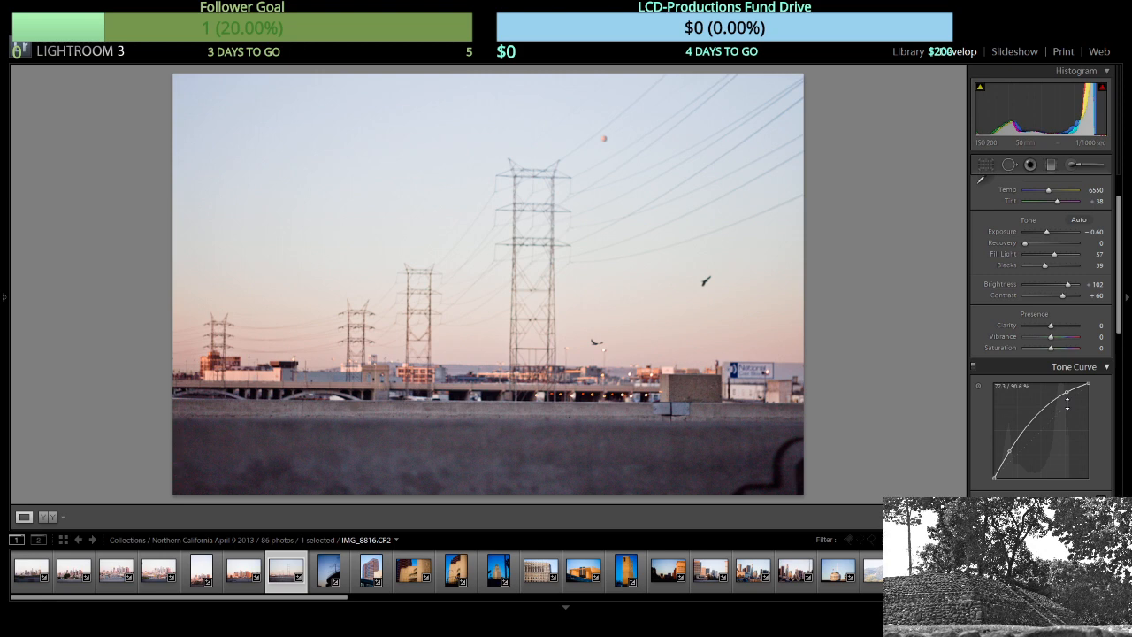
pyautogui.moveTo(1066, 391); pyautogui.dragTo(1064, 391)
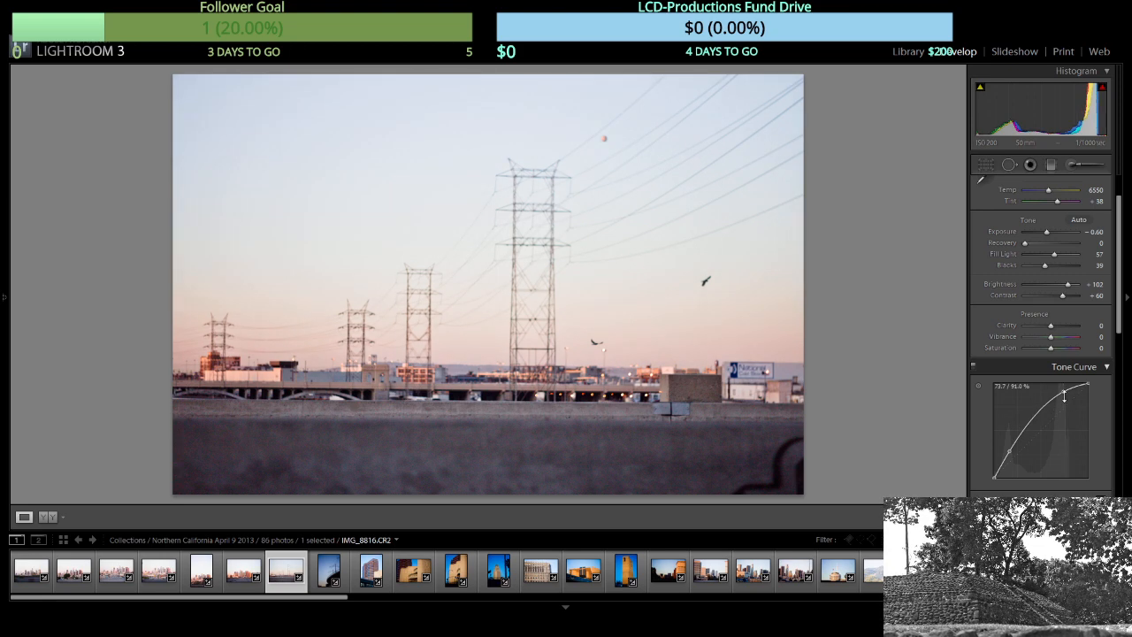
pyautogui.click(1041, 233)
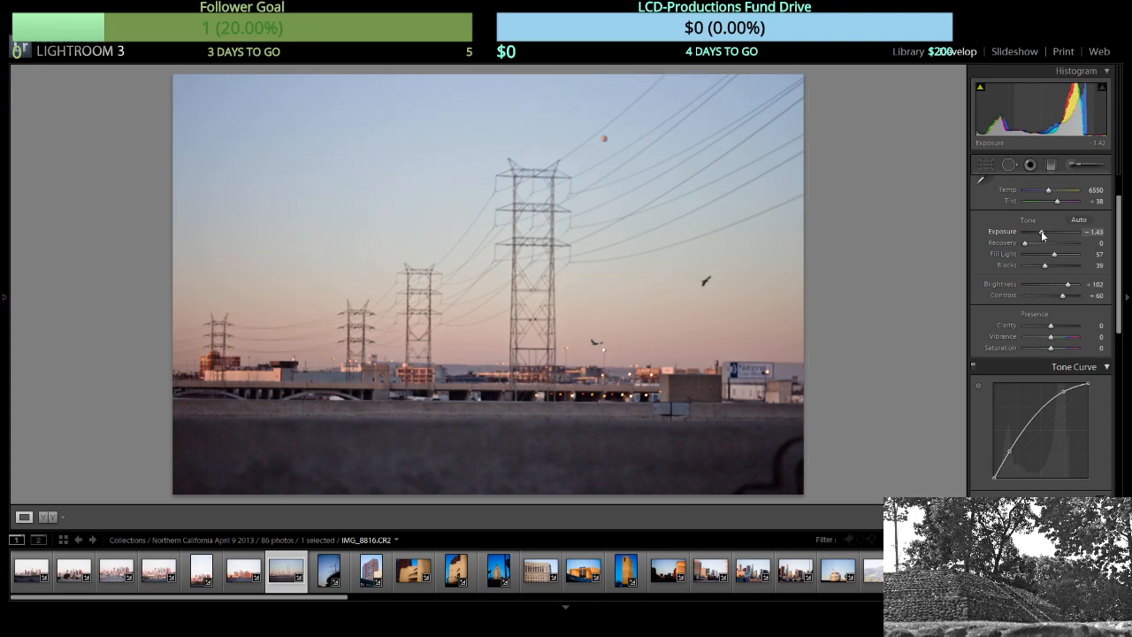
pyautogui.moveTo(1041, 231); pyautogui.dragTo(1044, 235)
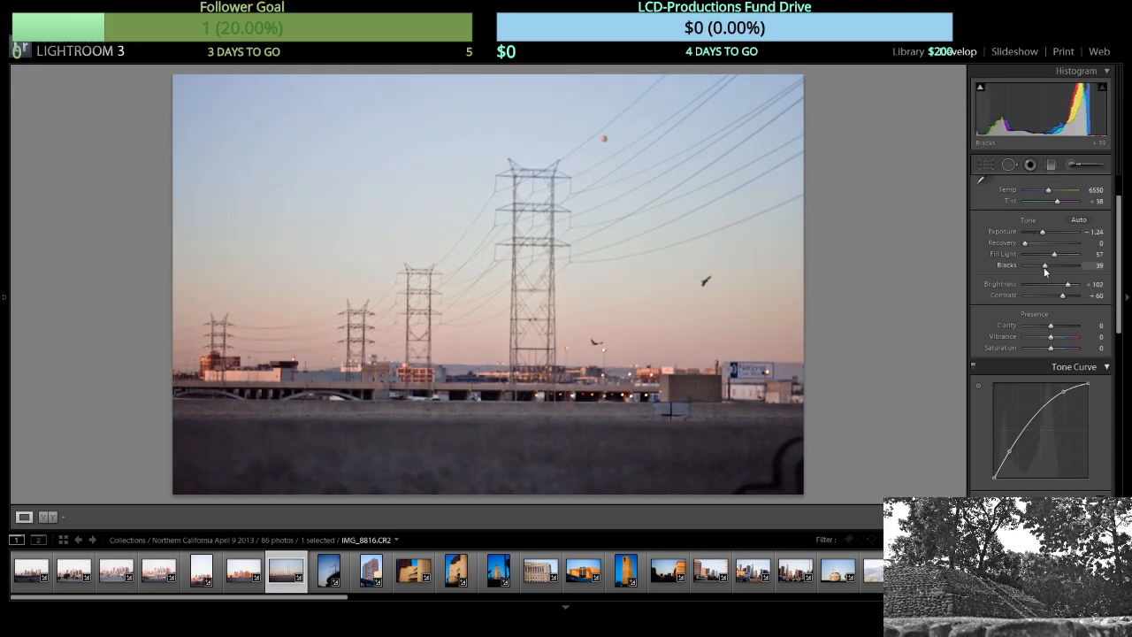
pyautogui.click(1044, 267)
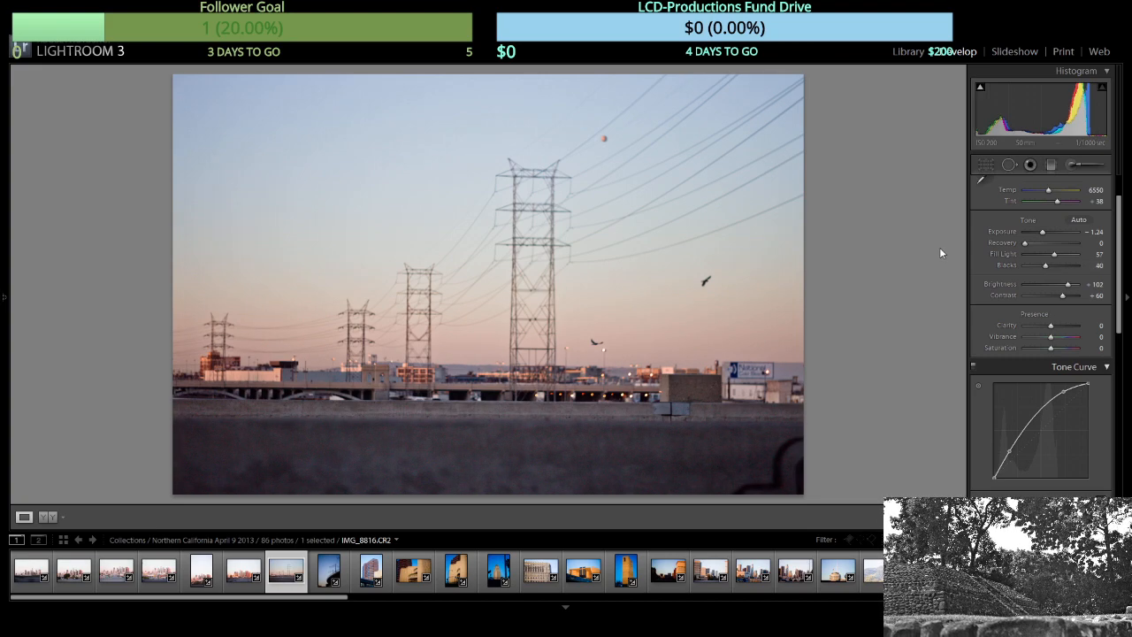
# Set the curved overpass photo IMG_8819.CR2 to Exposure +0.32 and Blacks 22.
pyautogui.press('Right')
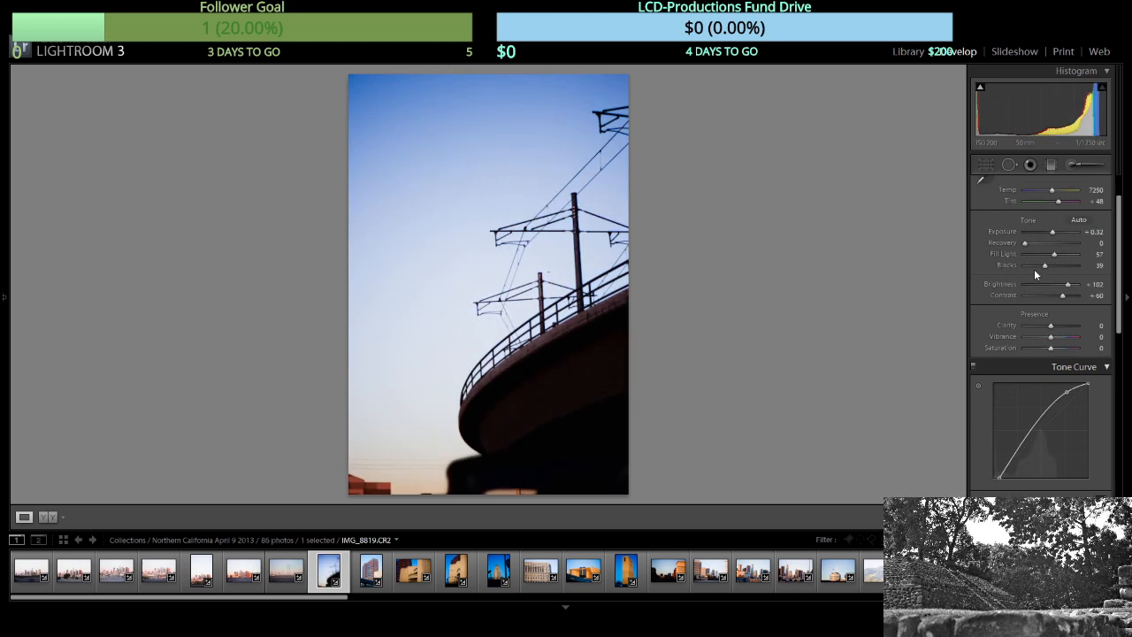
pyautogui.click(1034, 268)
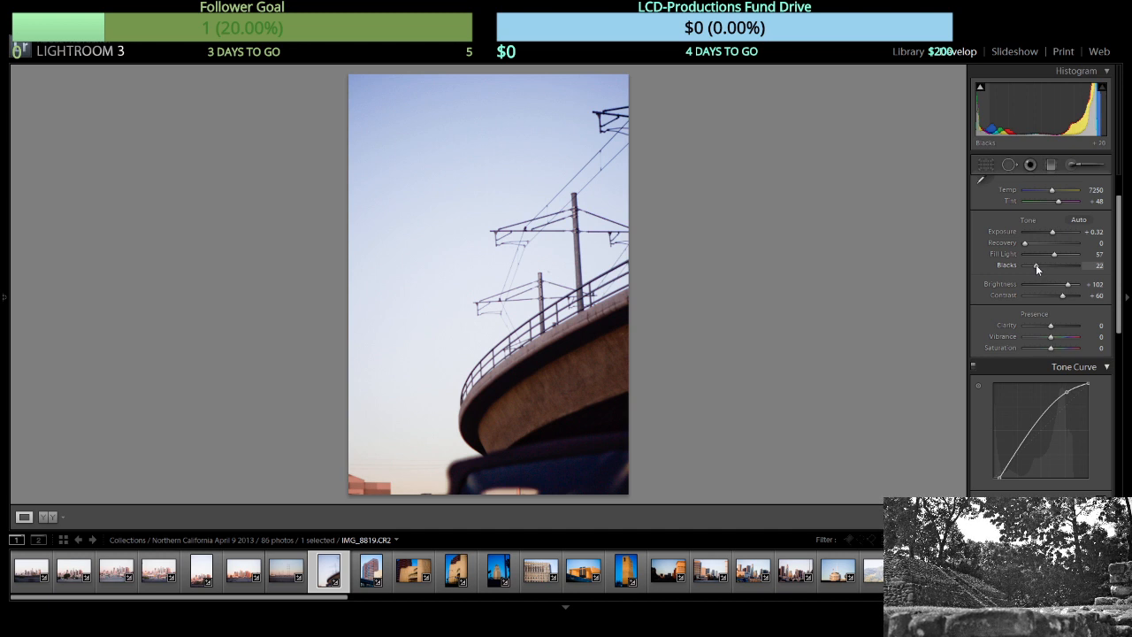
pyautogui.scroll(-5, 1036, 265)
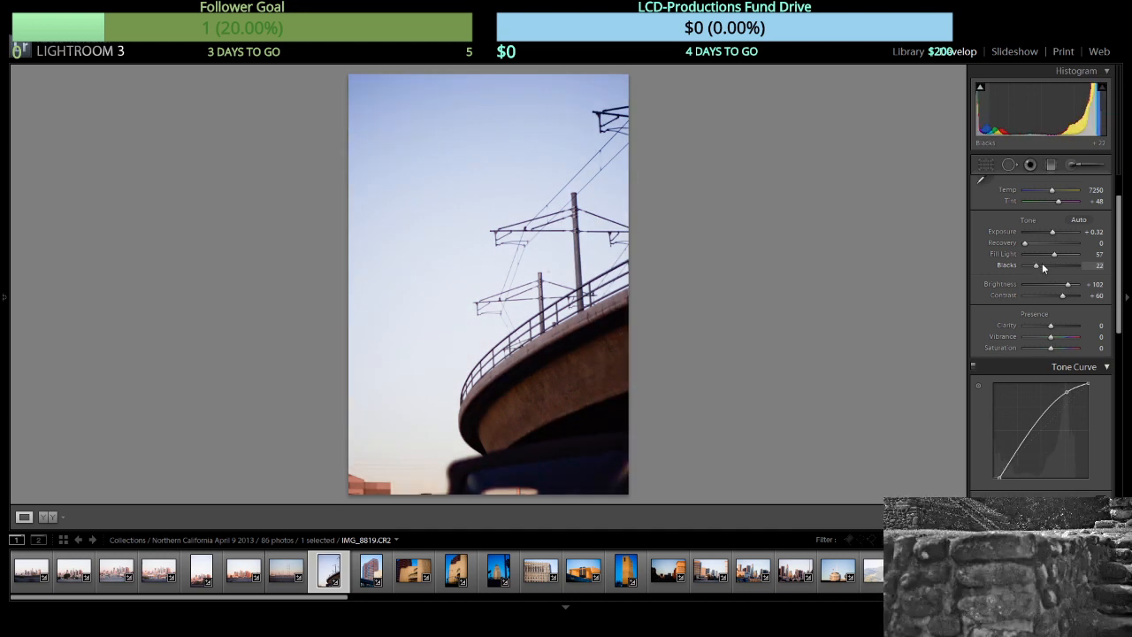
# Fine-tune the Fill Light on IMG_8819, and set Blacks to 30 on the neighbouring photo IMG_8822.
pyautogui.click(1053, 257)
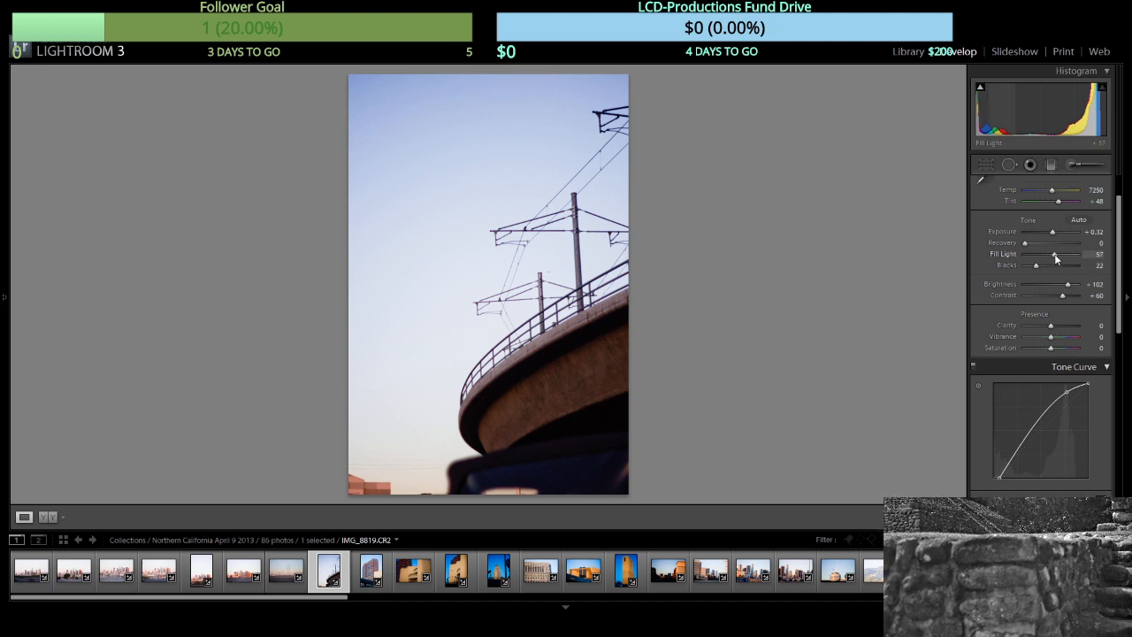
pyautogui.moveTo(1054, 255); pyautogui.dragTo(1056, 256)
pyautogui.press('Right')
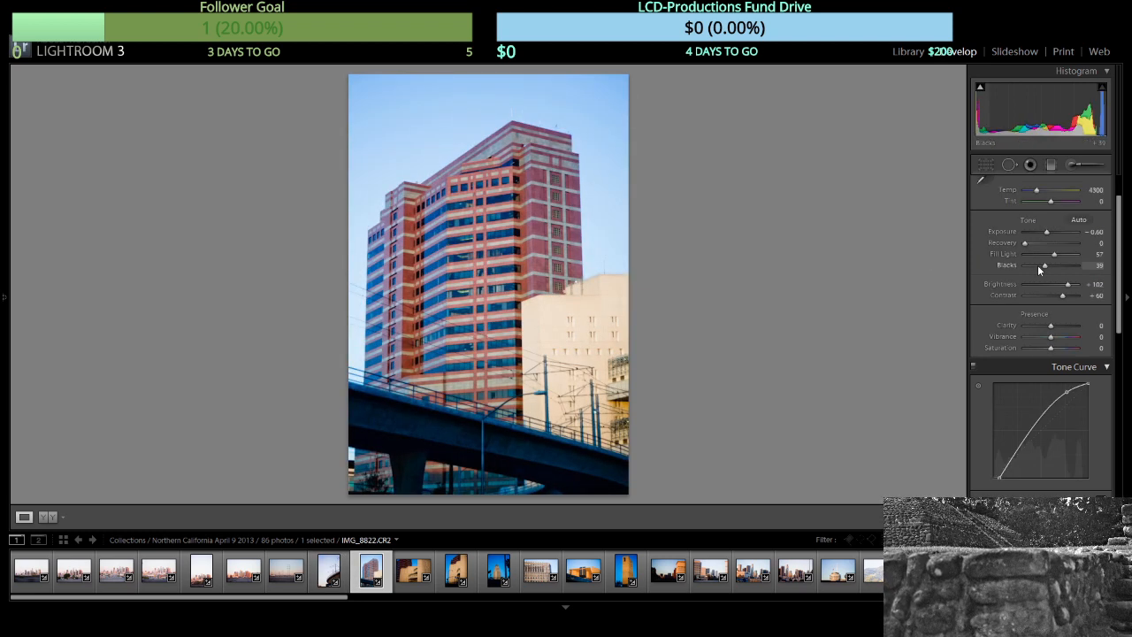
pyautogui.moveTo(1039, 270); pyautogui.dragTo(1042, 270)
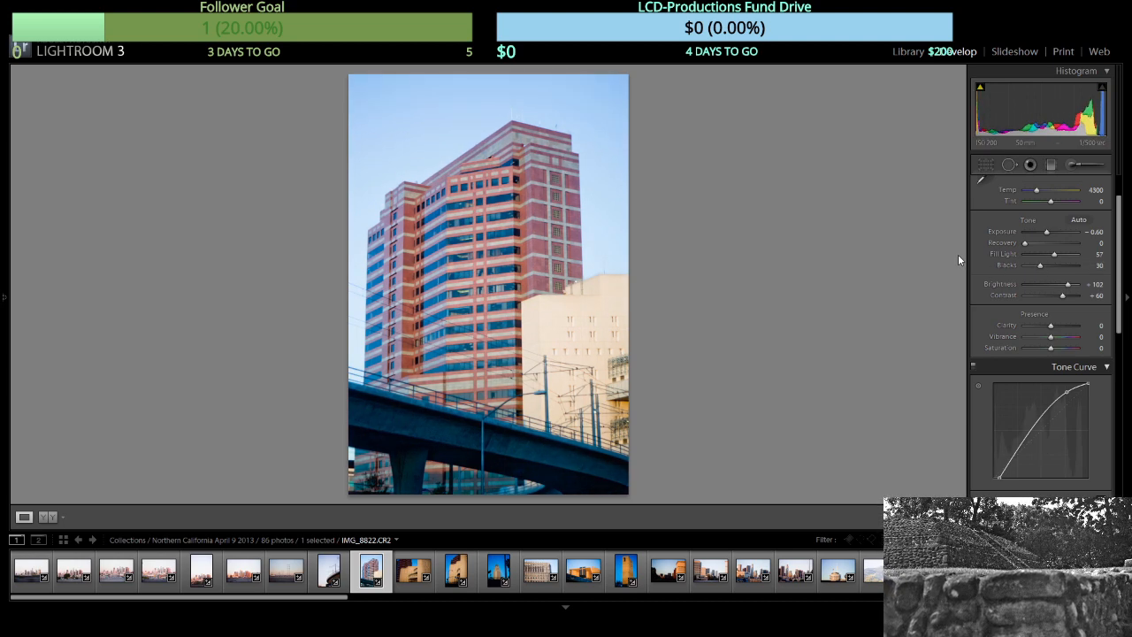
# Set Blacks to 25 on the building photo IMG_8824 and to 24 on IMG_8825.
pyautogui.press('Right')
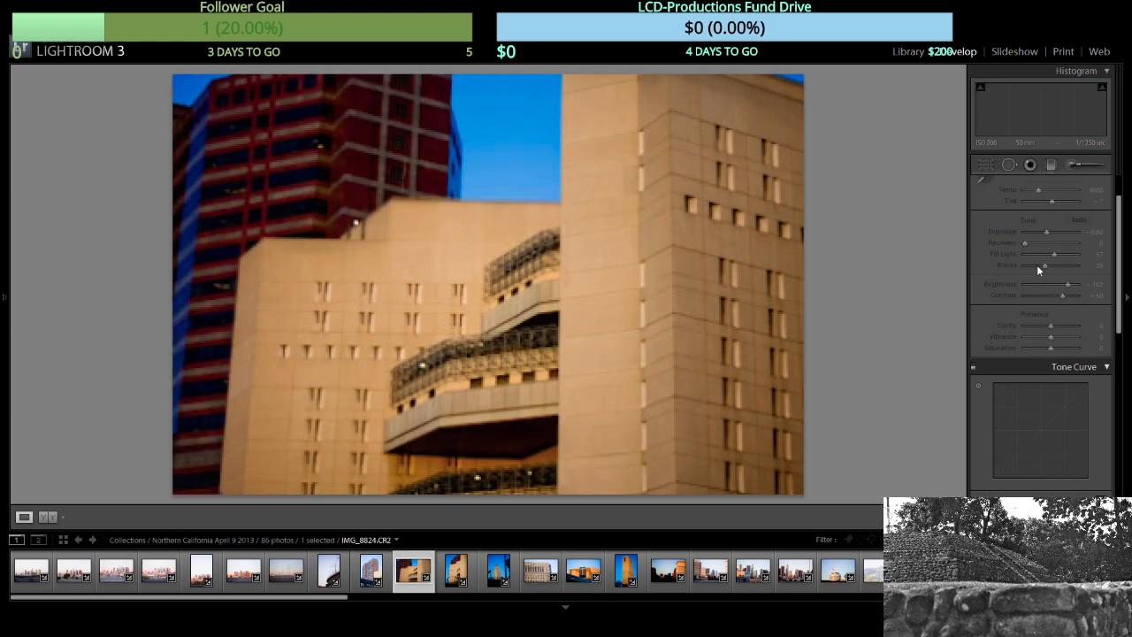
pyautogui.moveTo(1039, 268); pyautogui.dragTo(1036, 268)
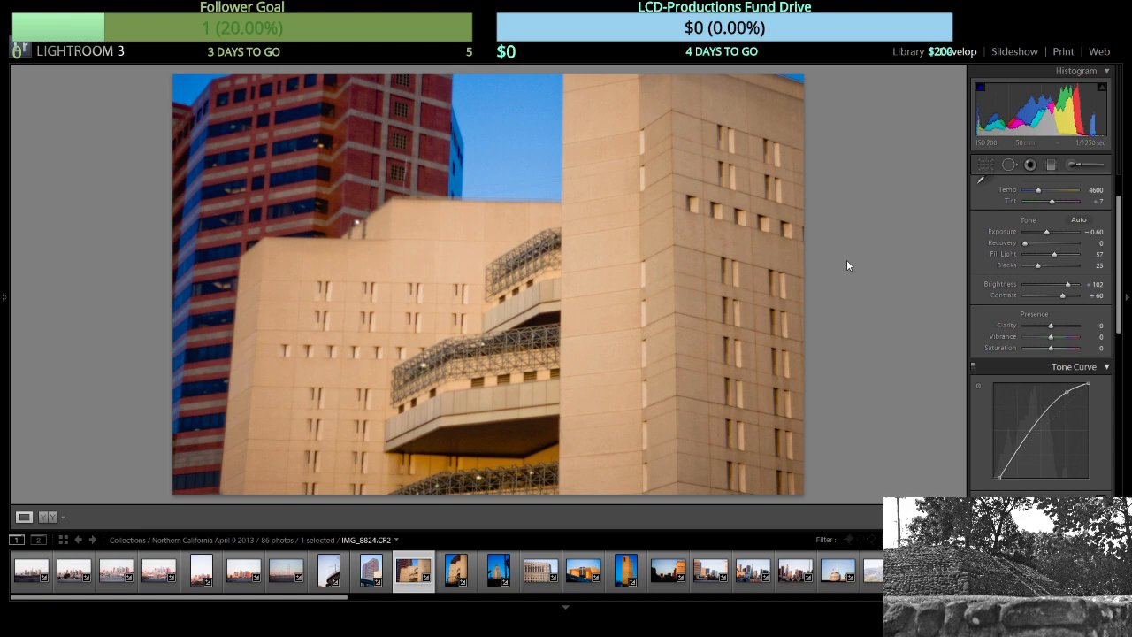
pyautogui.press('Right')
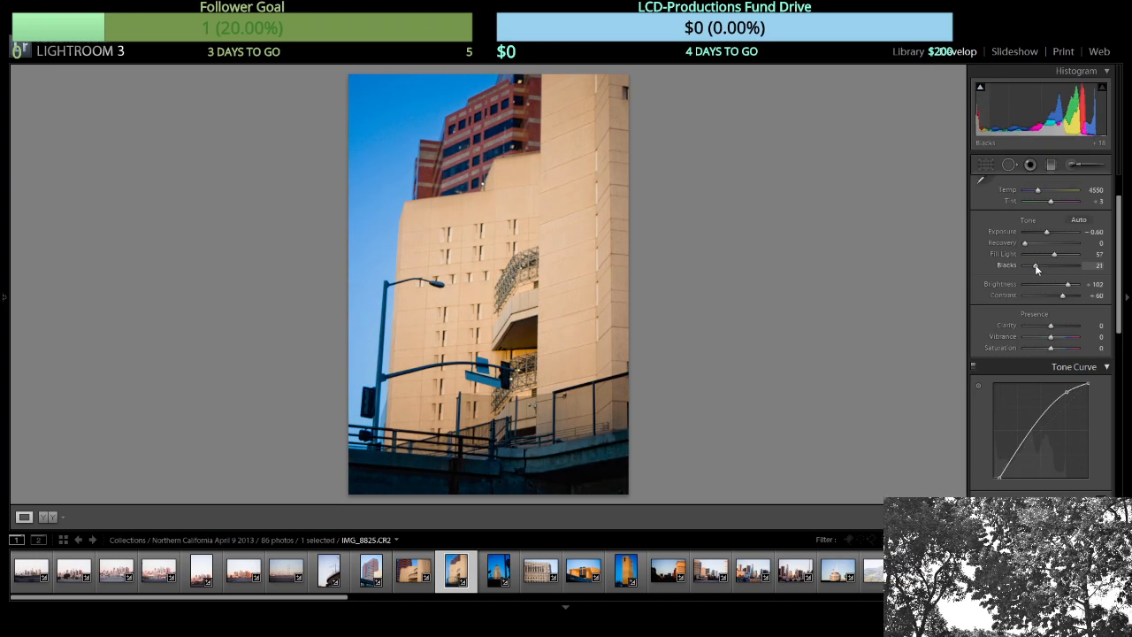
pyautogui.moveTo(1036, 266); pyautogui.dragTo(1039, 267)
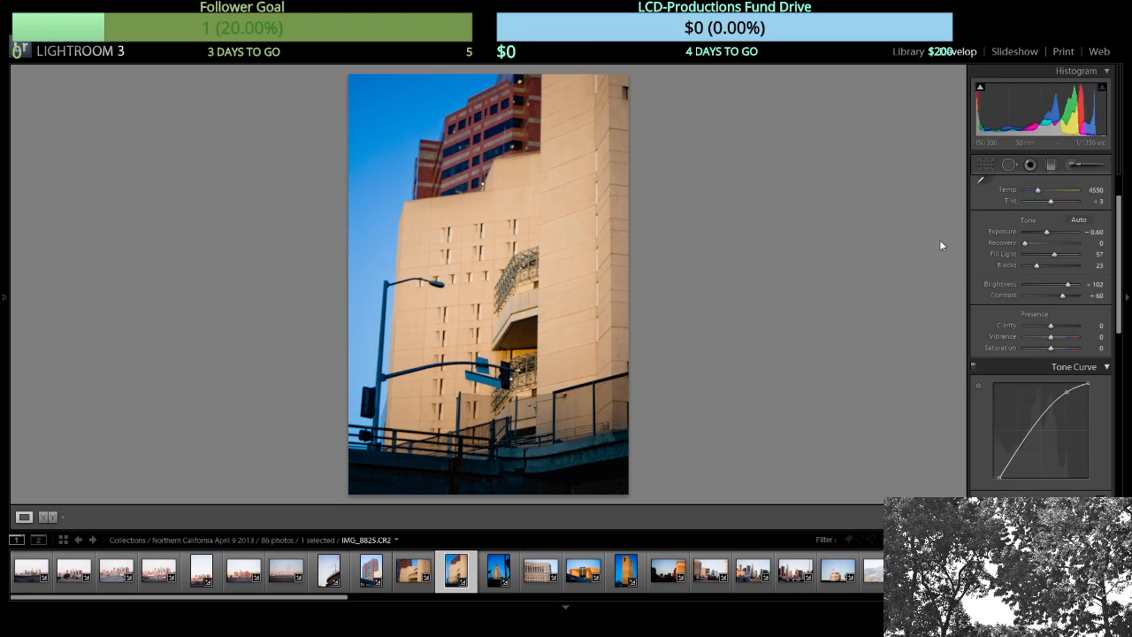
pyautogui.moveTo(1037, 266); pyautogui.dragTo(1038, 266)
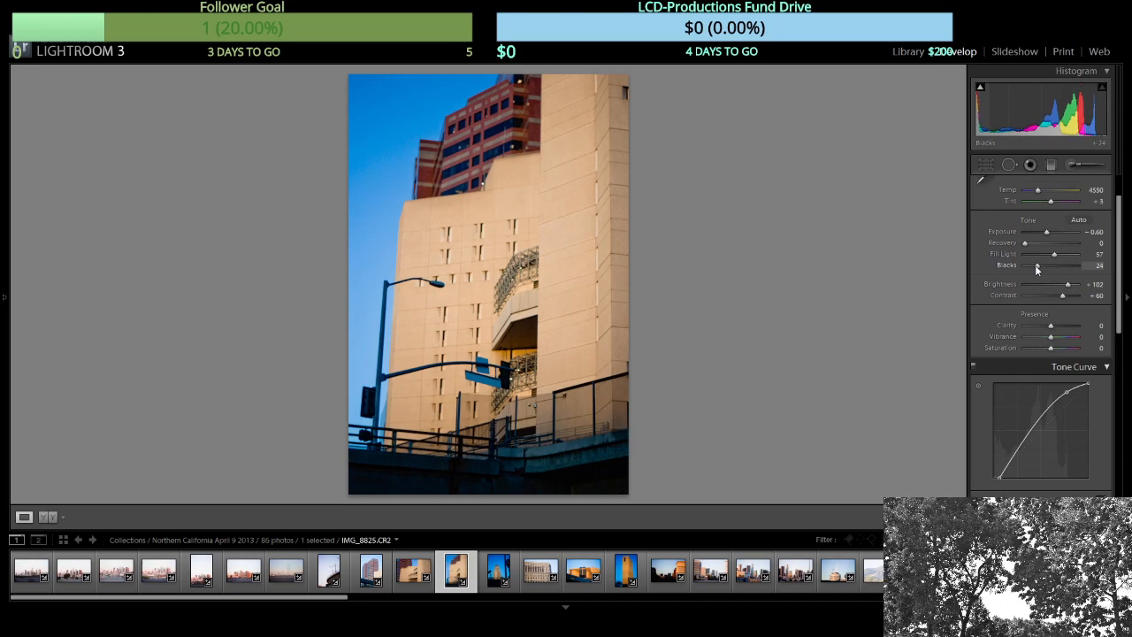
# Set Blacks to 36 on the tower photo IMG_8826 and to 29 on the scaffolding photo IMG_8831.
pyautogui.press('Right')
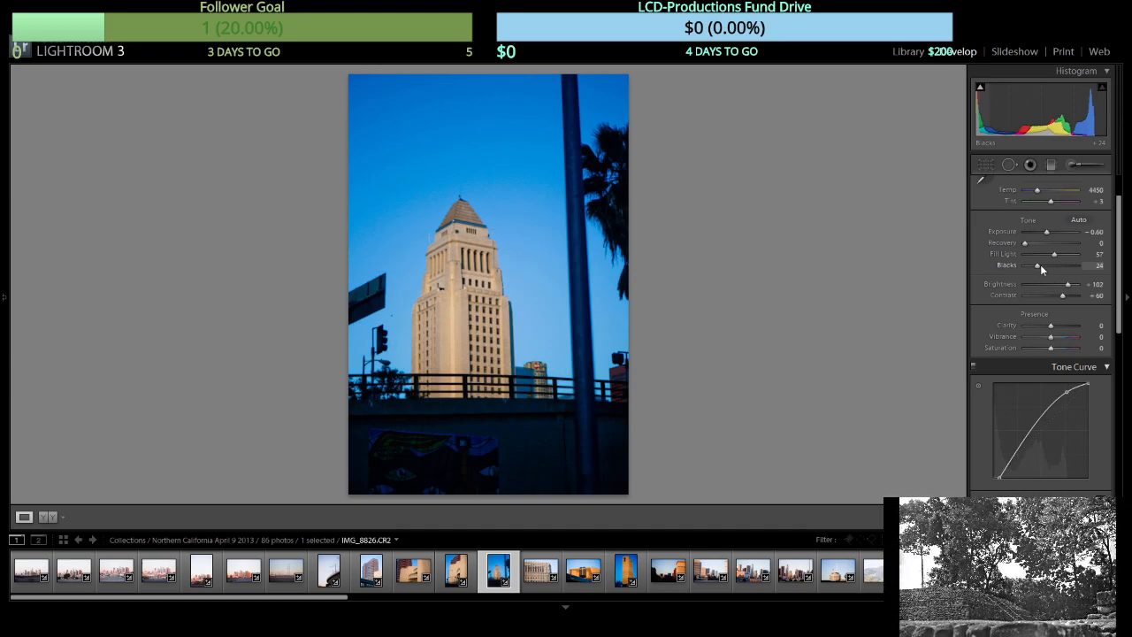
pyautogui.moveTo(1042, 270); pyautogui.dragTo(1047, 270)
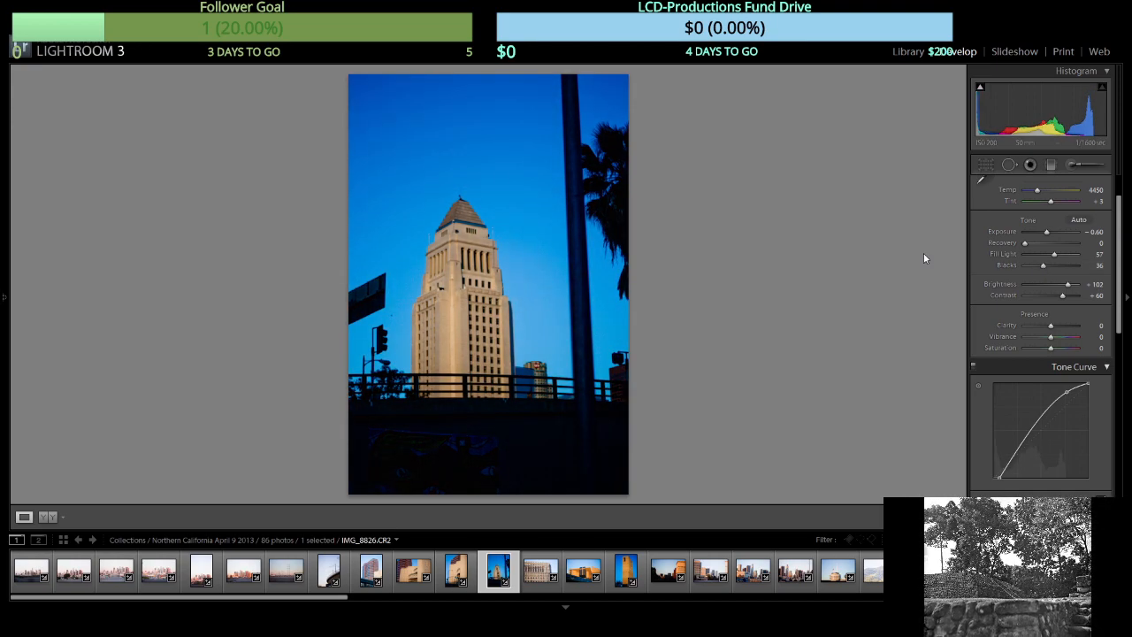
pyautogui.press('Right')
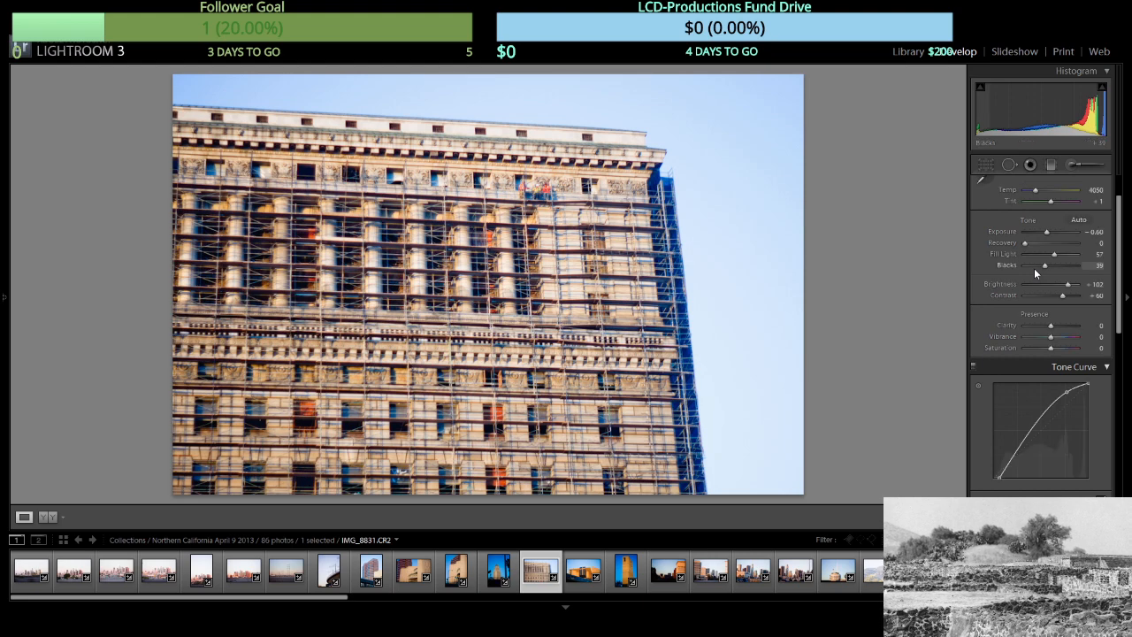
pyautogui.click(1037, 266)
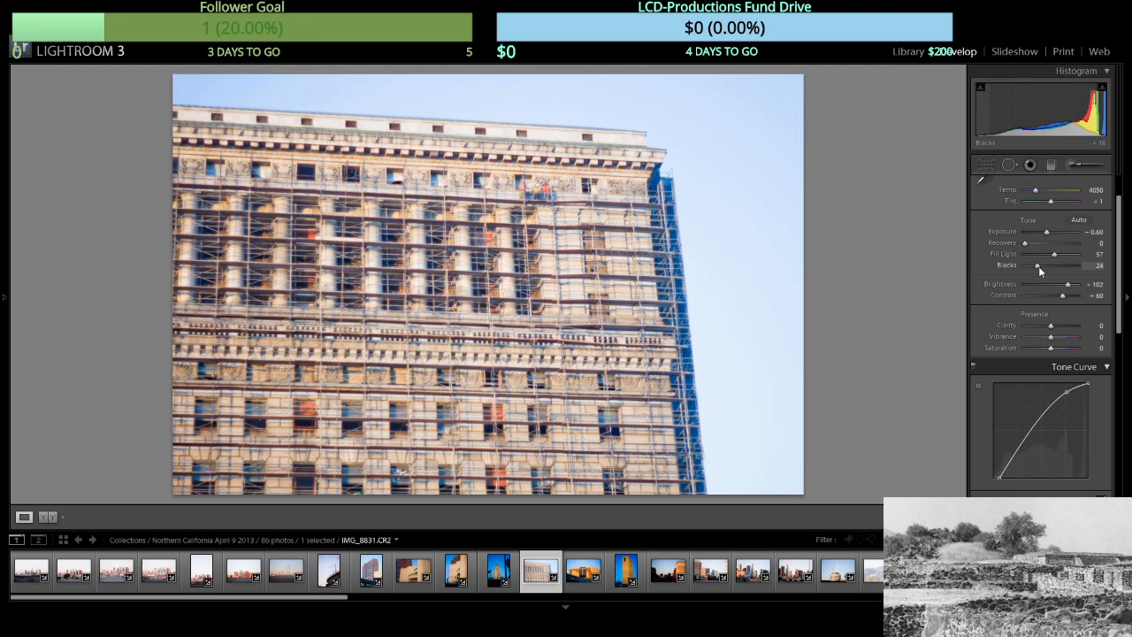
pyautogui.click(1040, 269)
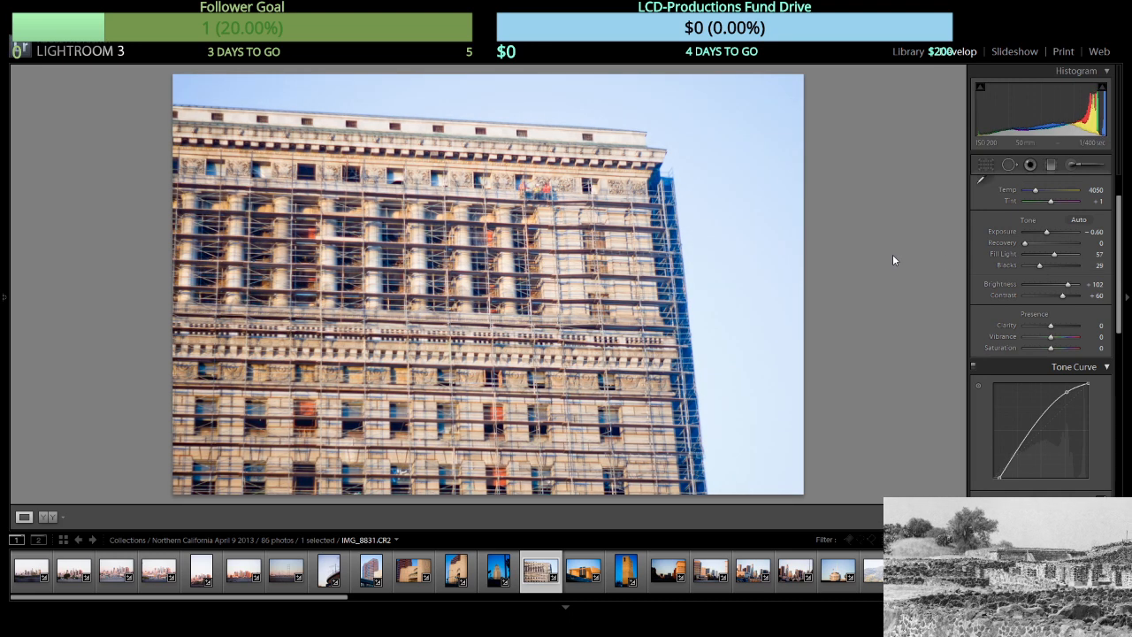
# On photo IMG_8832, set Blacks to 28 and raise Exposure to +0.23.
pyautogui.press('Right')
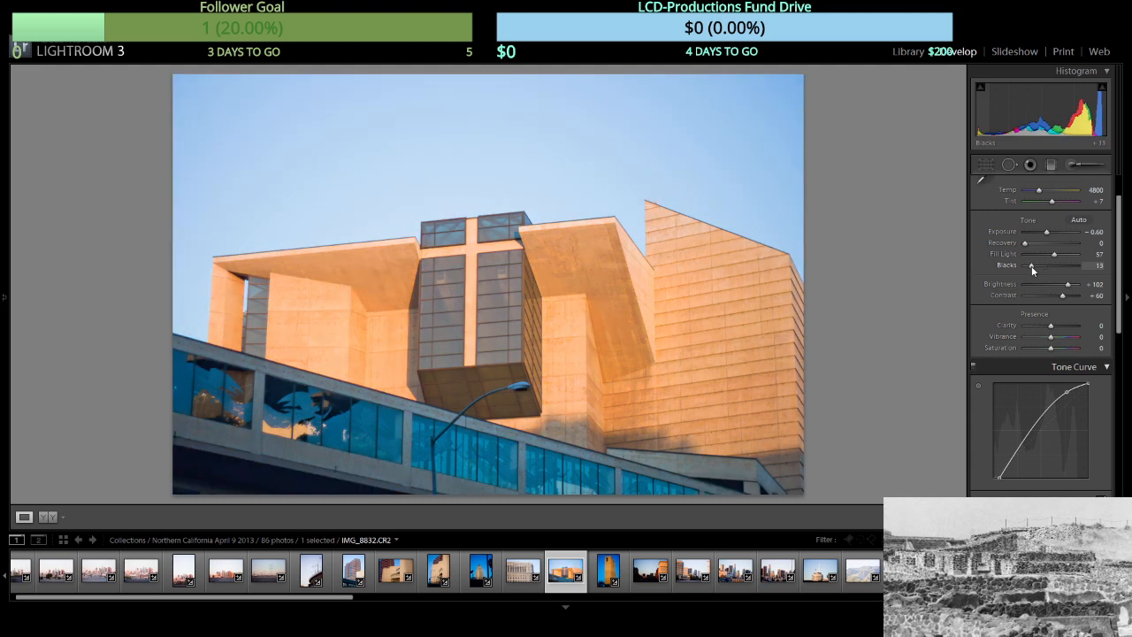
pyautogui.moveTo(1032, 270); pyautogui.dragTo(1040, 270)
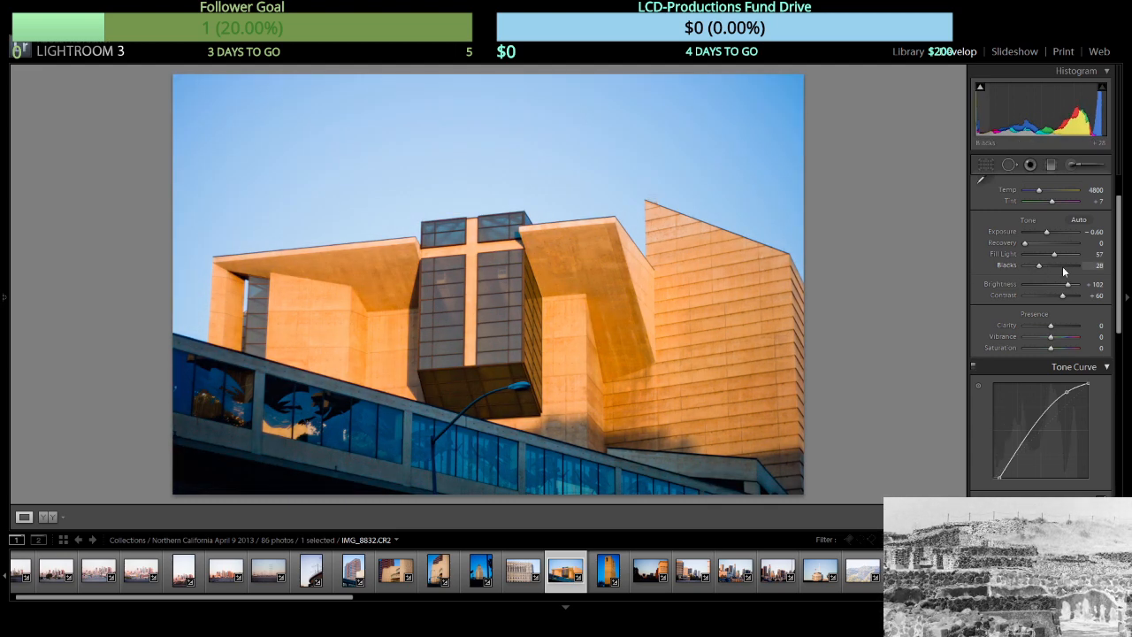
pyautogui.click(1055, 232)
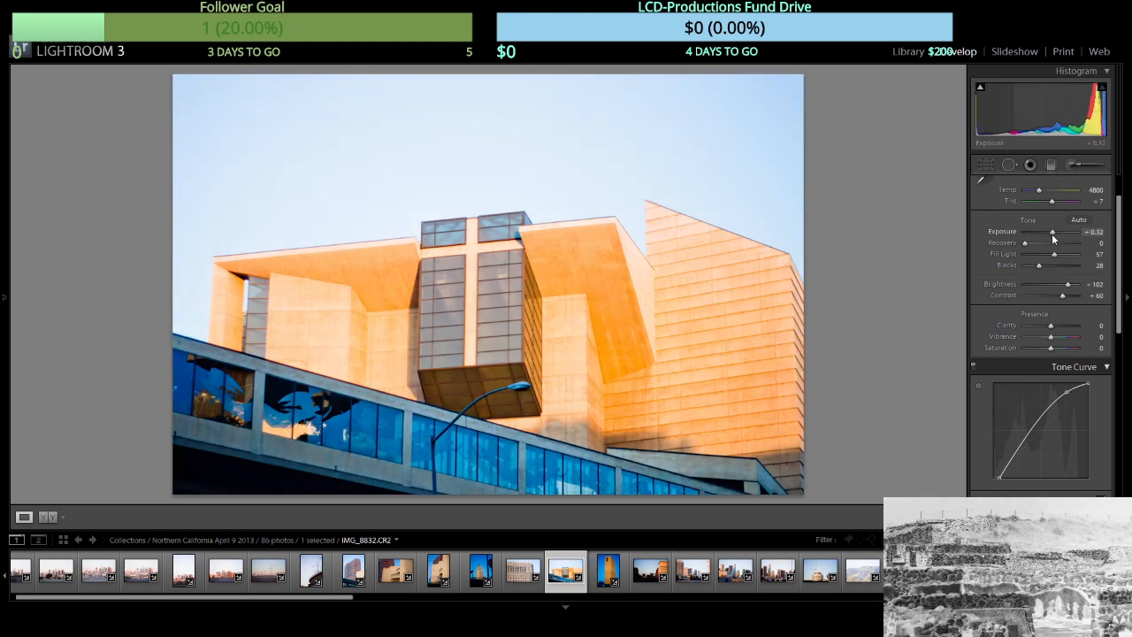
pyautogui.moveTo(1052, 233); pyautogui.dragTo(1050, 234)
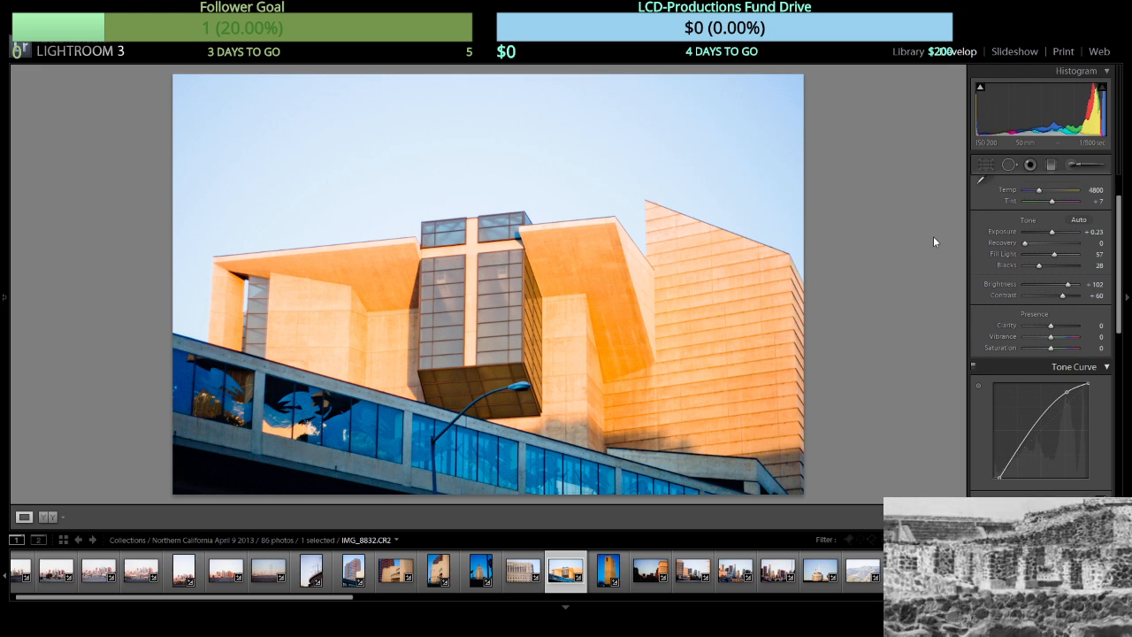
# Set Blacks to 23 on the bell tower photo IMG_8834.
pyautogui.press('Right')
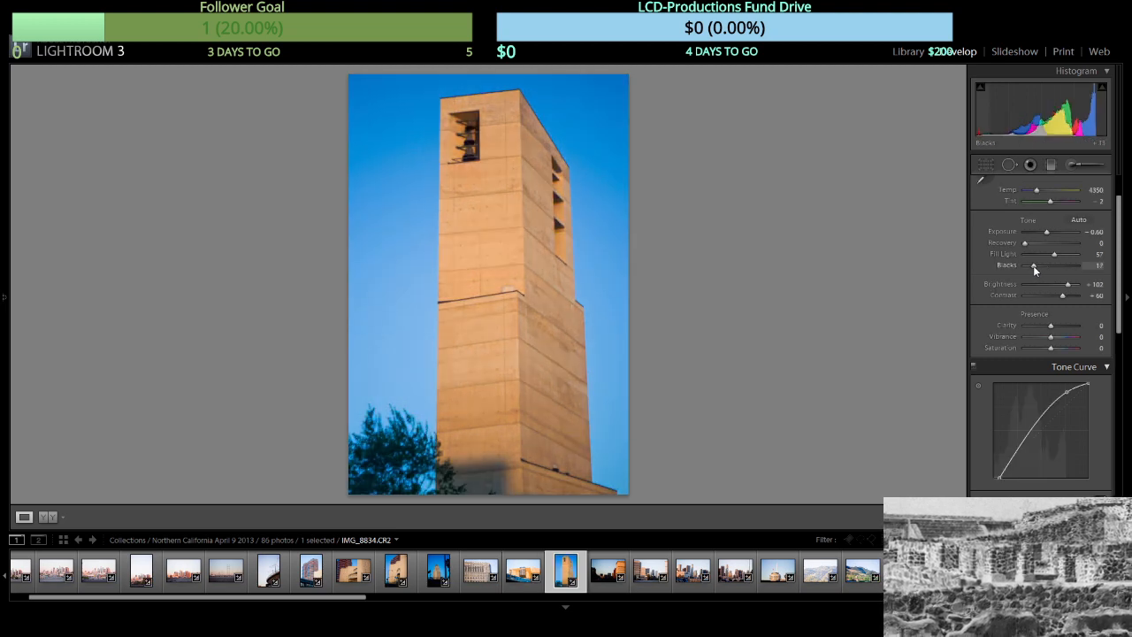
pyautogui.moveTo(1035, 267); pyautogui.dragTo(1043, 266)
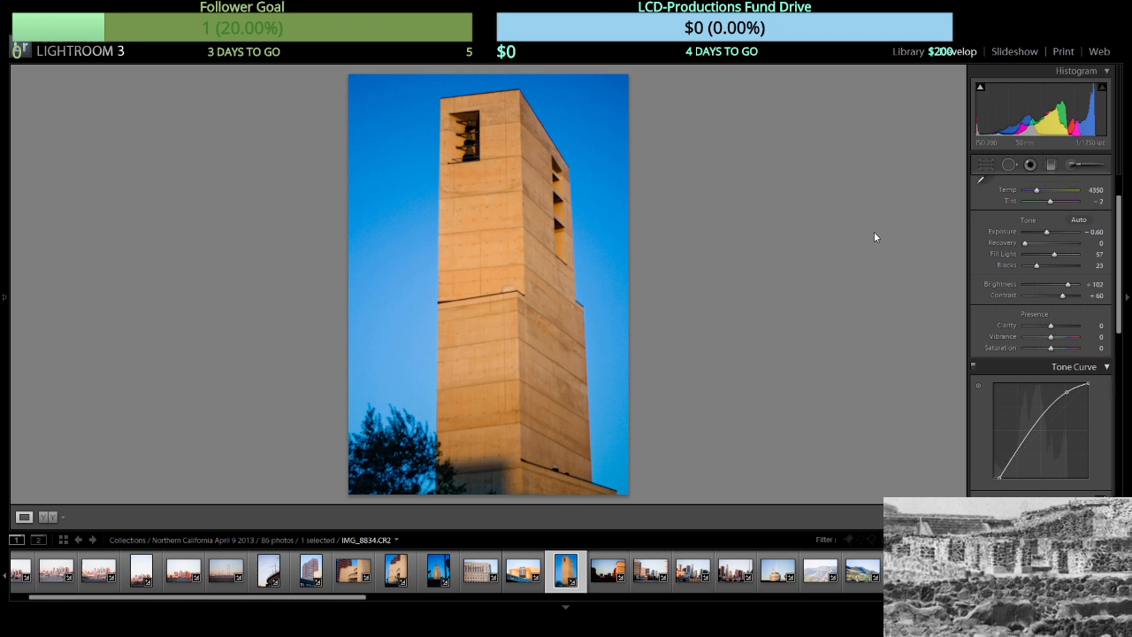
# Brighten photo IMG_8838 with Exposure +0.51, Fill Light 78 and Blacks 22.
pyautogui.press('Right')
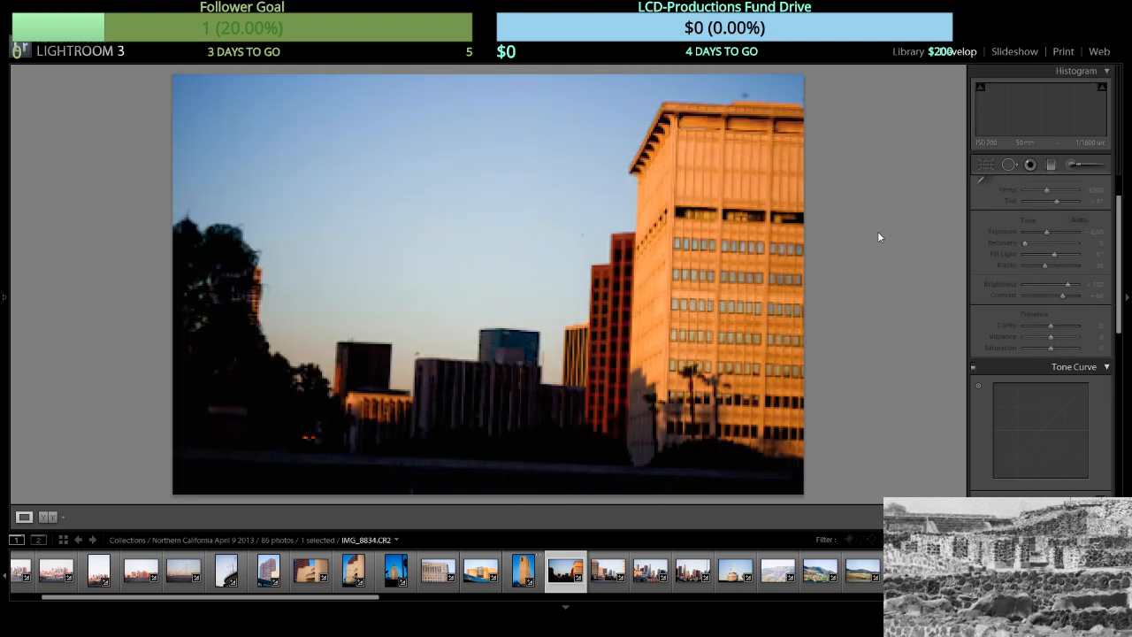
pyautogui.click(1056, 234)
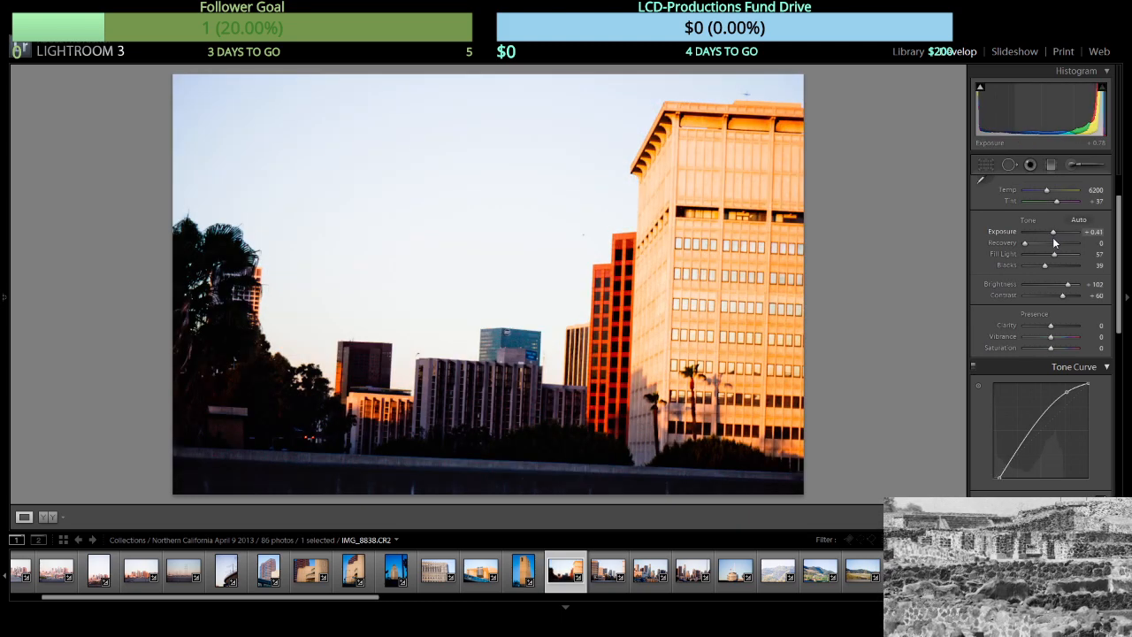
pyautogui.moveTo(1045, 265); pyautogui.dragTo(1033, 266)
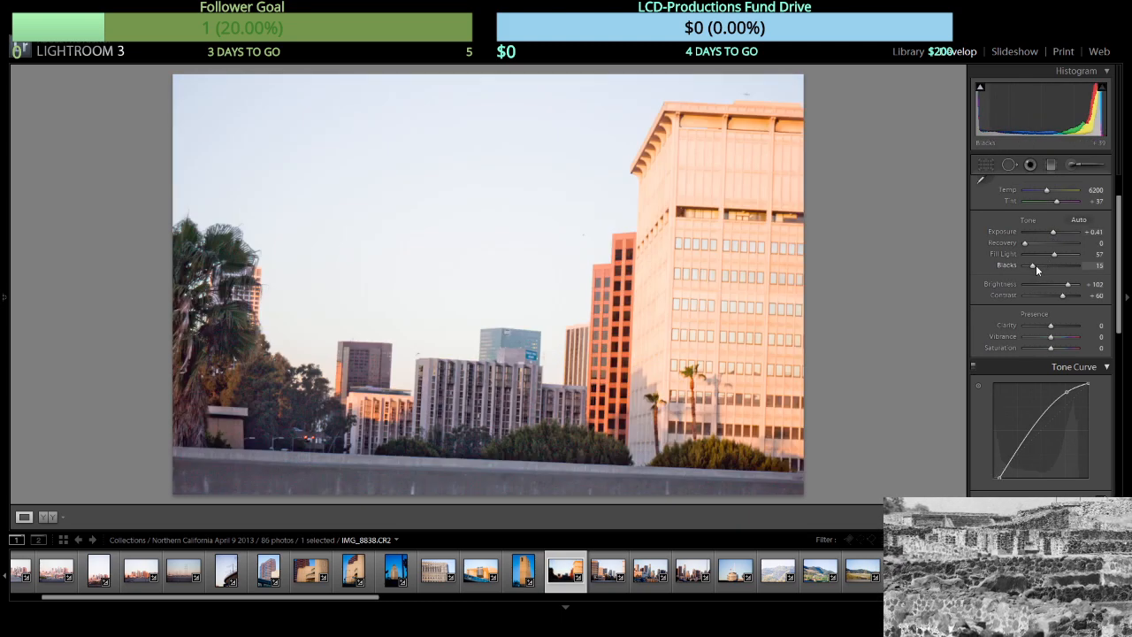
pyautogui.click(1039, 270)
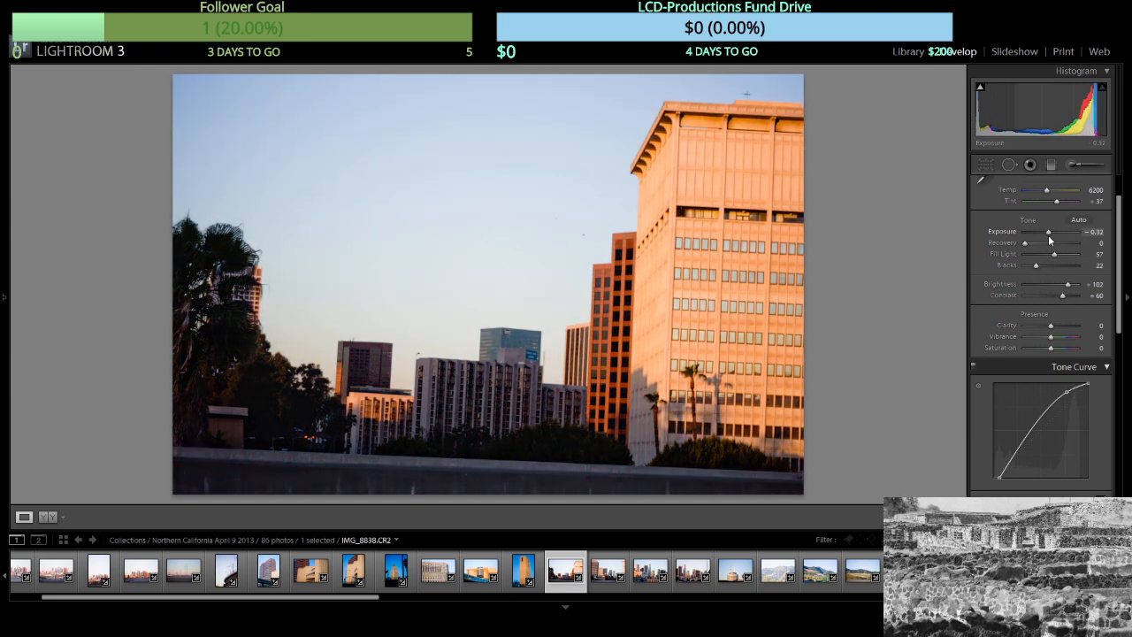
pyautogui.moveTo(1048, 235); pyautogui.dragTo(1054, 235)
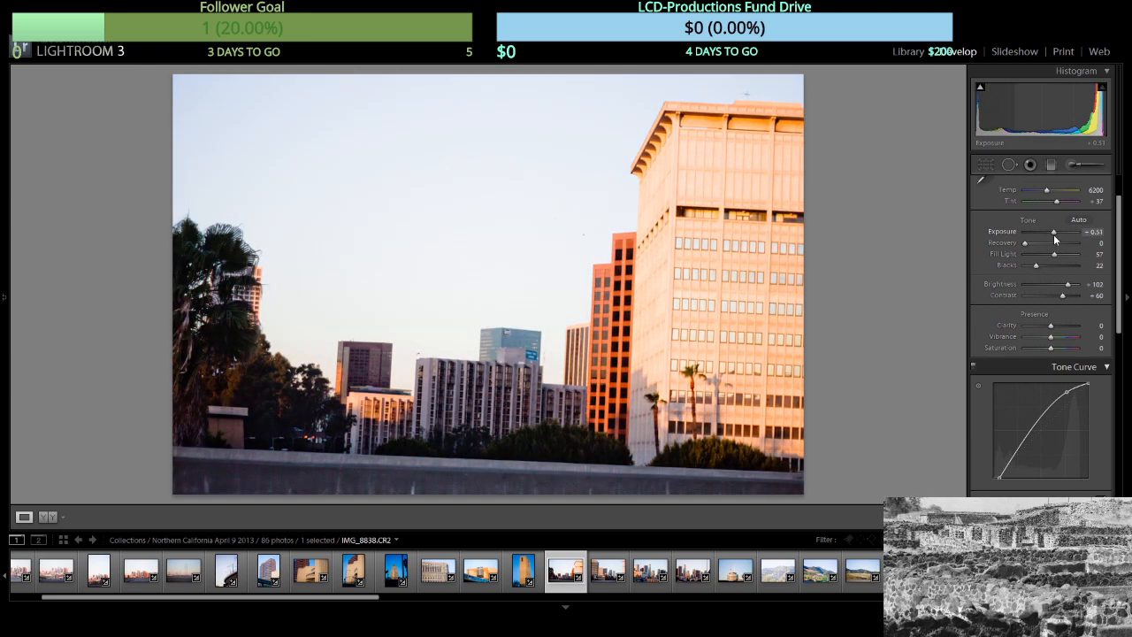
pyautogui.click(1067, 261)
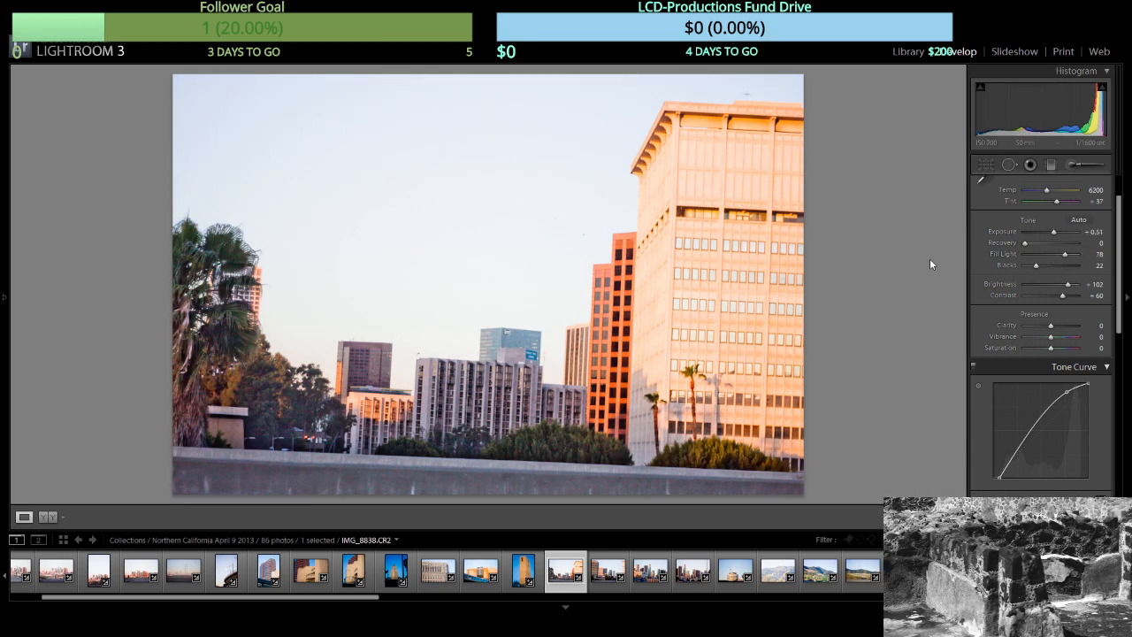
# Set Blacks to 36 on the skyline photo IMG_8840 and to 21 on IMG_8844.
pyautogui.press('Right')
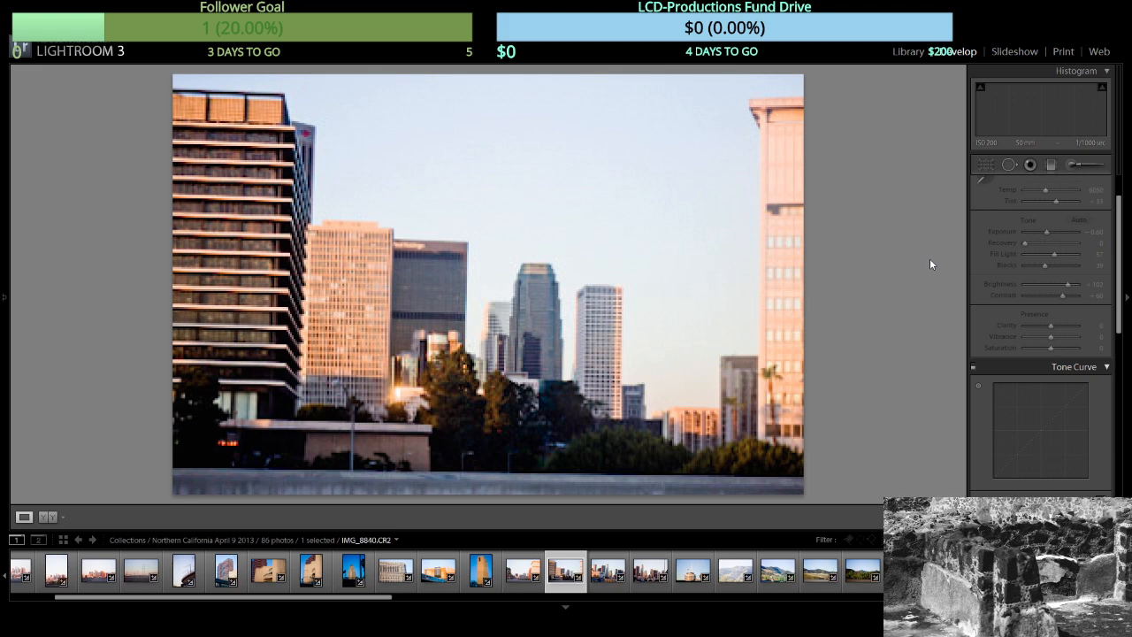
pyautogui.click(1038, 269)
pyautogui.moveTo(1038, 269); pyautogui.dragTo(1044, 272)
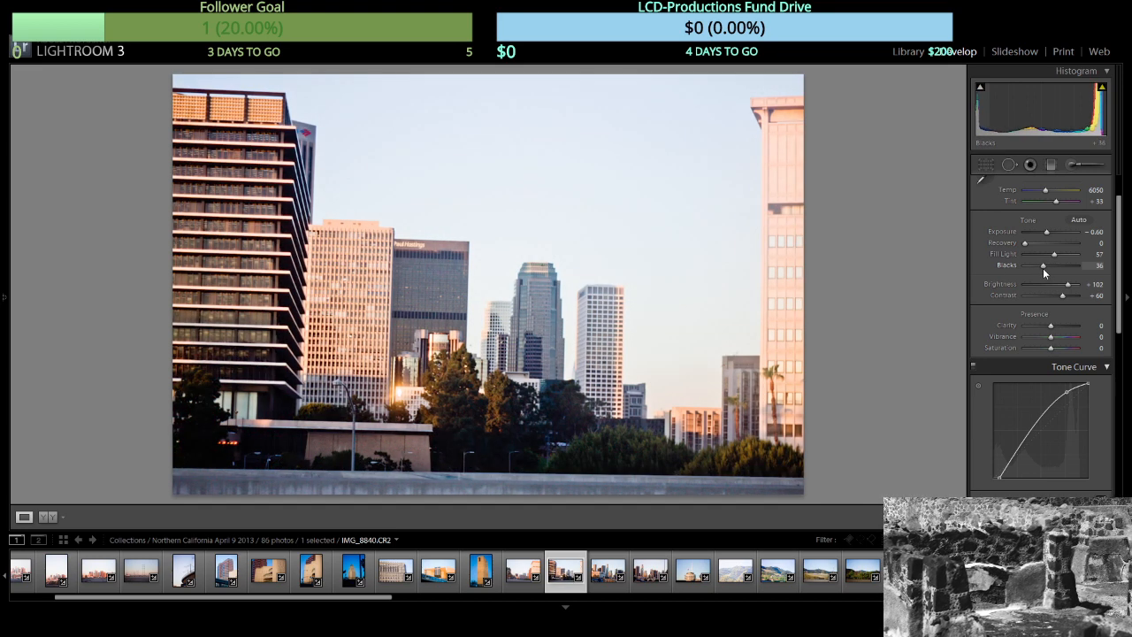
pyautogui.press('Right')
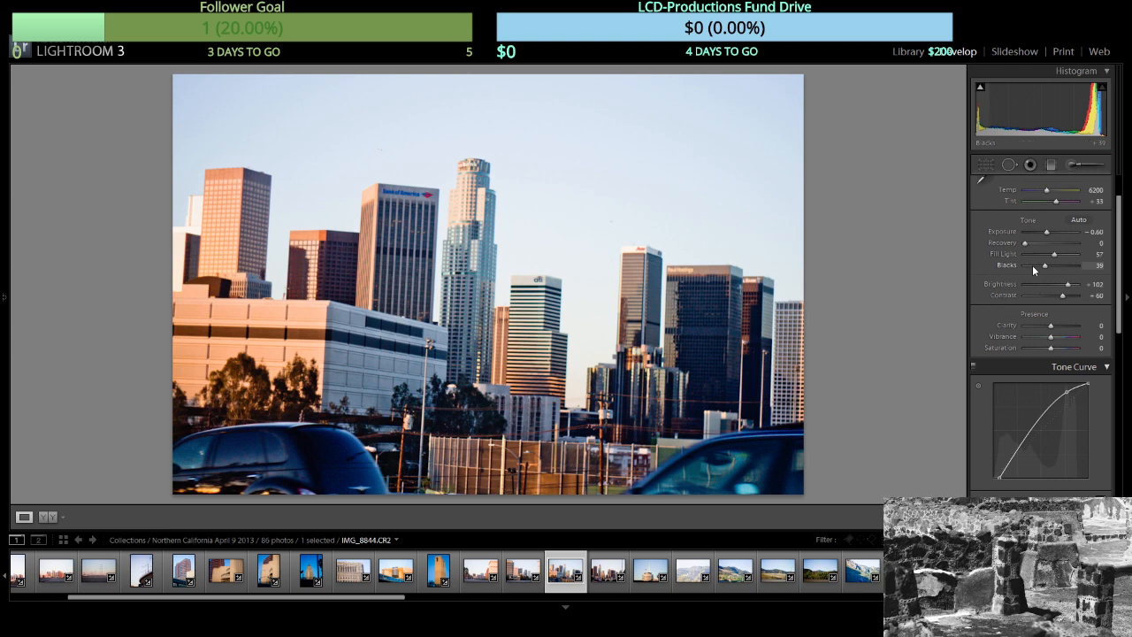
pyautogui.moveTo(1034, 270); pyautogui.dragTo(1037, 270)
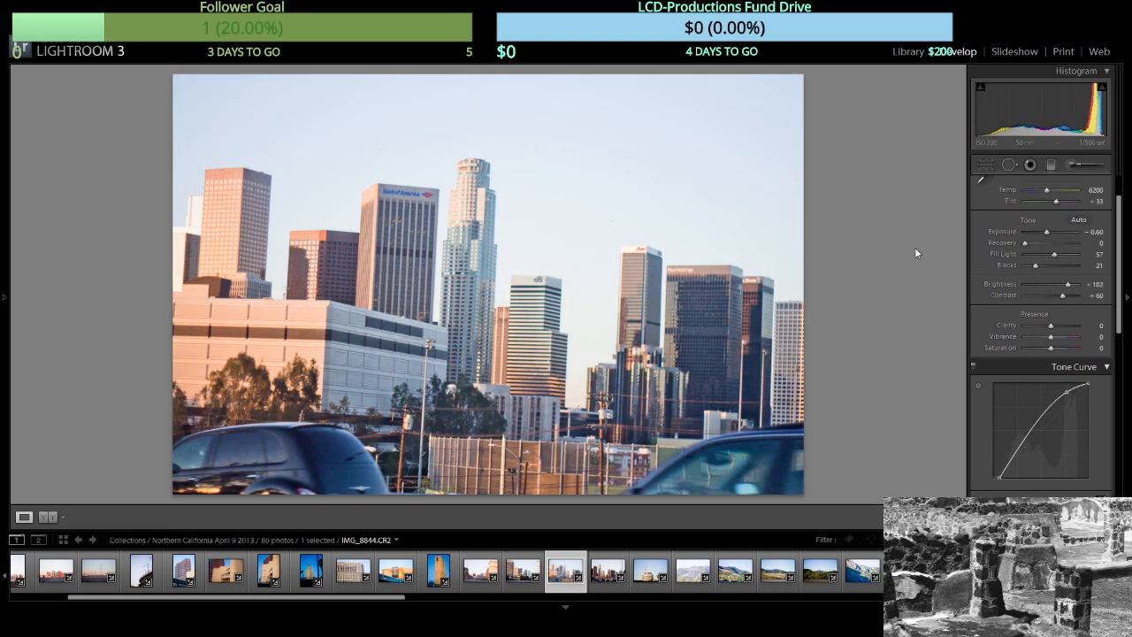
# On the skyline photo IMG_8848, set Fill Light to 67 and Blacks to 34.
pyautogui.press('Right')
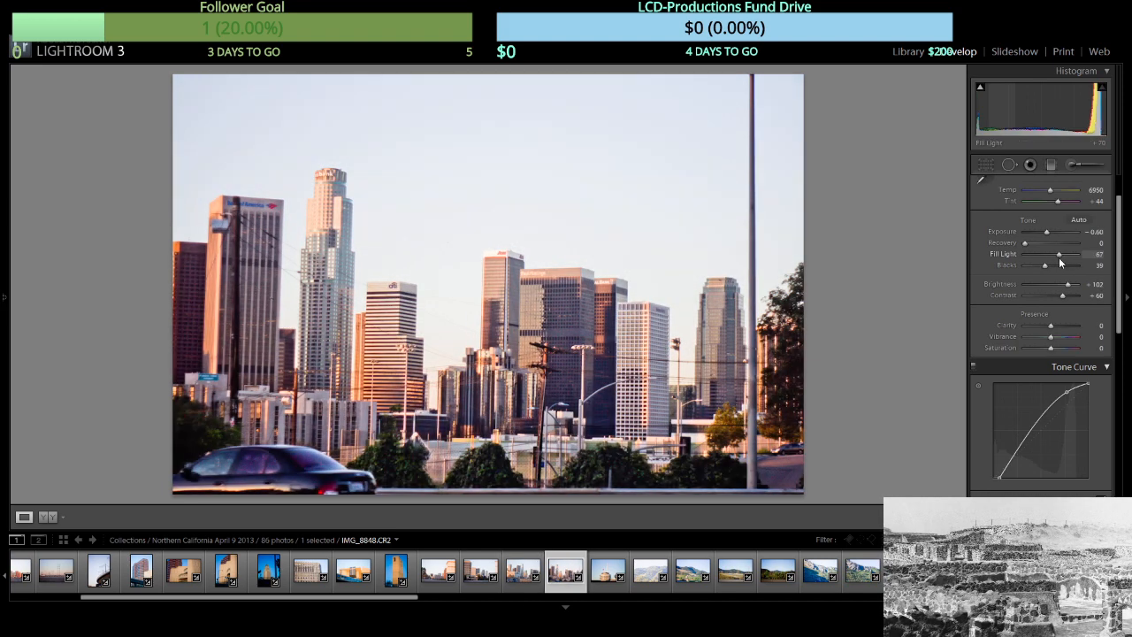
pyautogui.moveTo(1045, 266); pyautogui.dragTo(1035, 268)
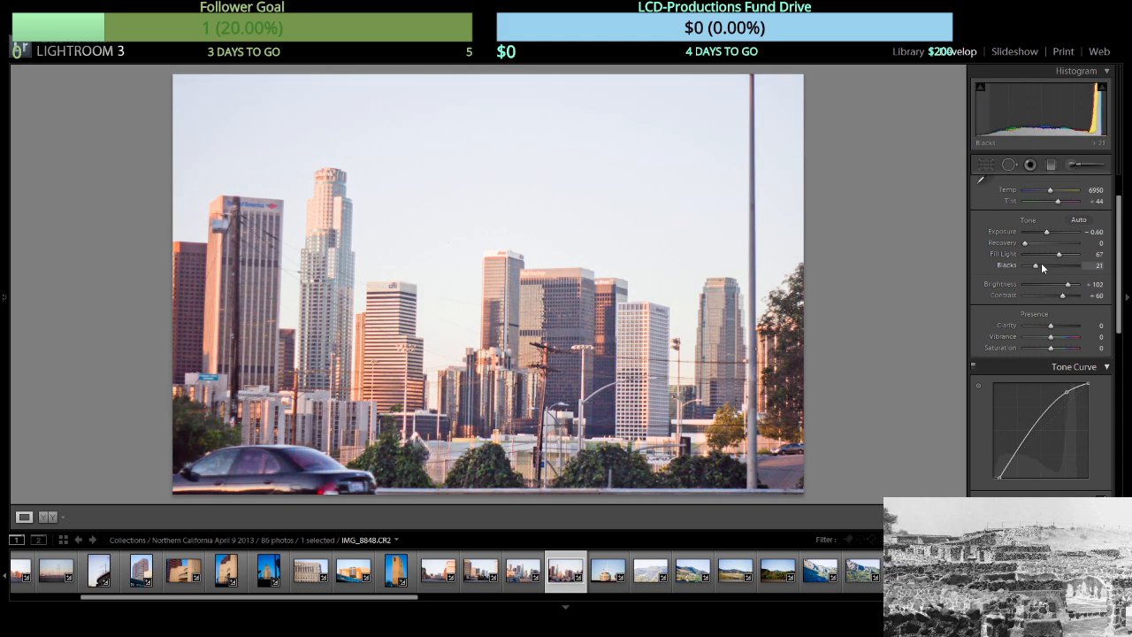
pyautogui.click(1042, 267)
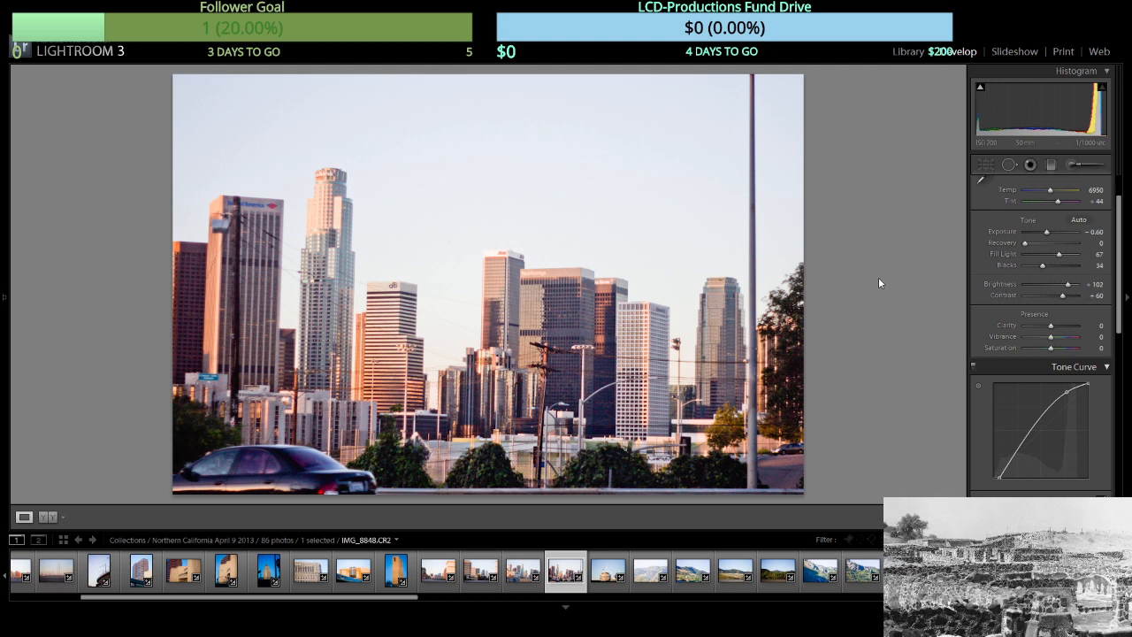
# On the Capitol Records photo IMG_8852, set Blacks to 28 and raise Exposure to +0.69.
pyautogui.press('Right')
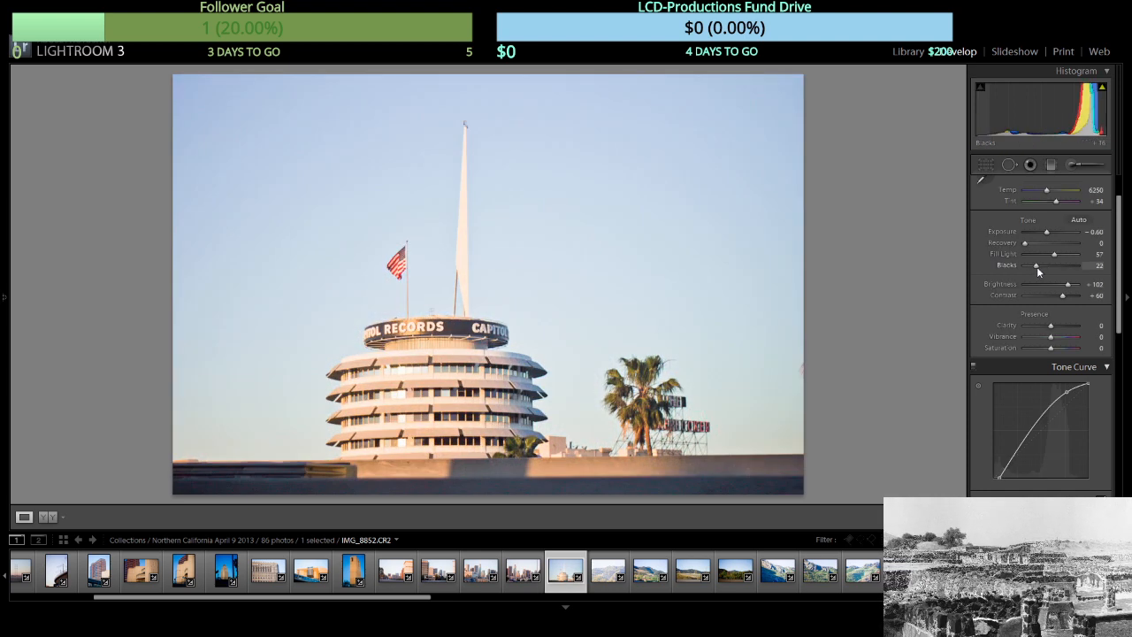
pyautogui.click(1039, 269)
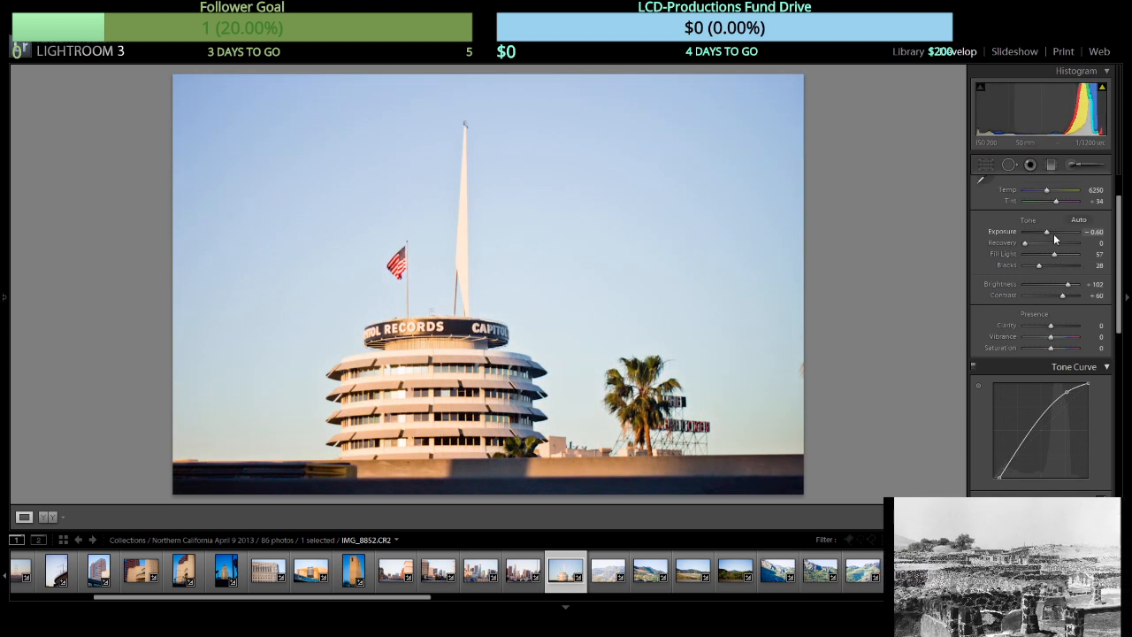
pyautogui.click(1054, 232)
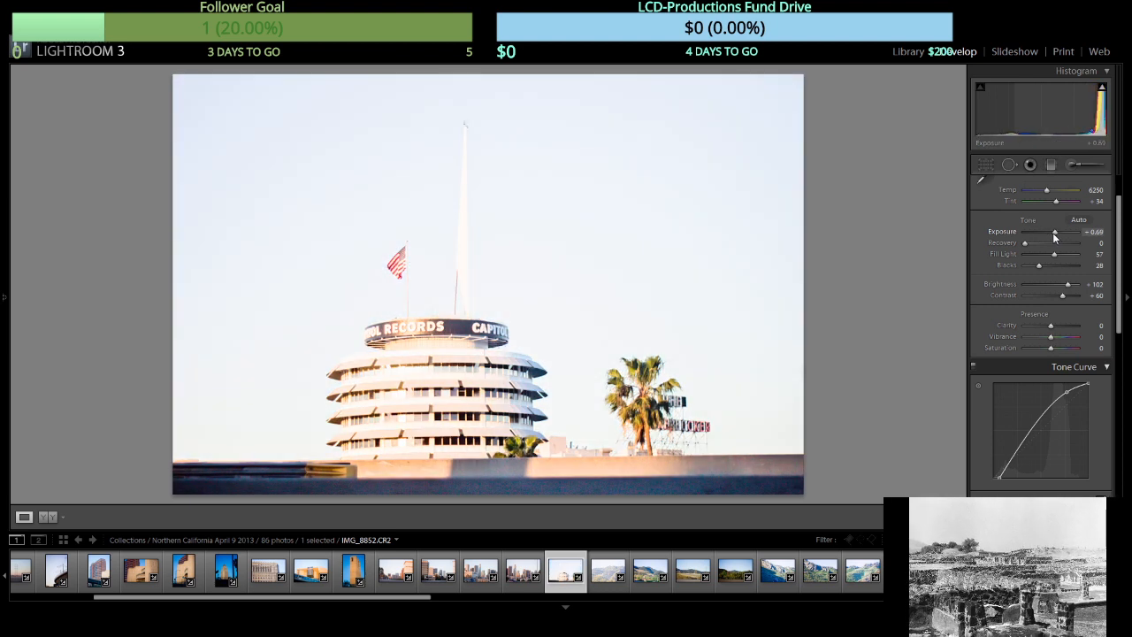
# Set Exposure −0.23 and Blacks 31 on the Capitol Records photo, and Exposure −1.33 and Blacks 34 on the hillside photo IMG_8856.
pyautogui.moveTo(1053, 233); pyautogui.dragTo(1040, 270)
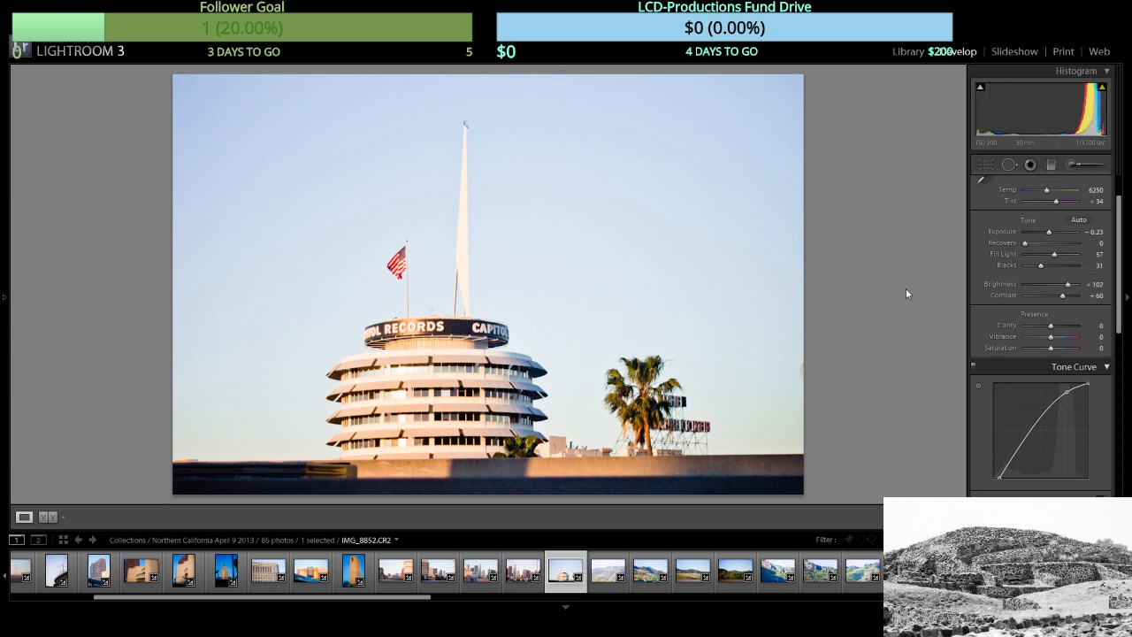
pyautogui.press('Right')
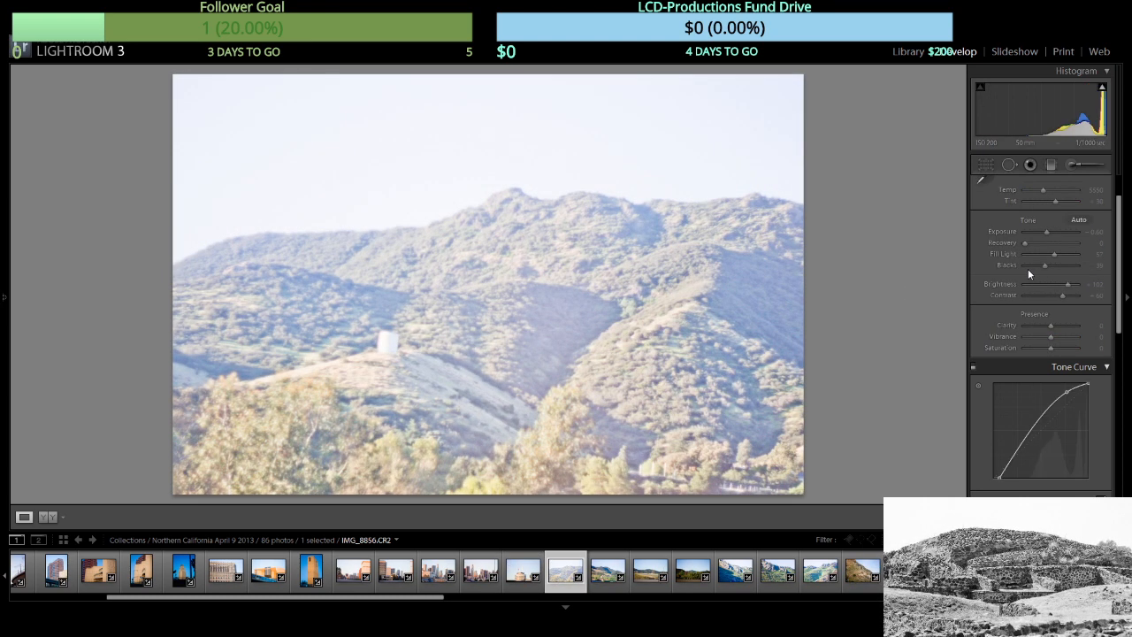
pyautogui.moveTo(1045, 265); pyautogui.dragTo(1036, 267)
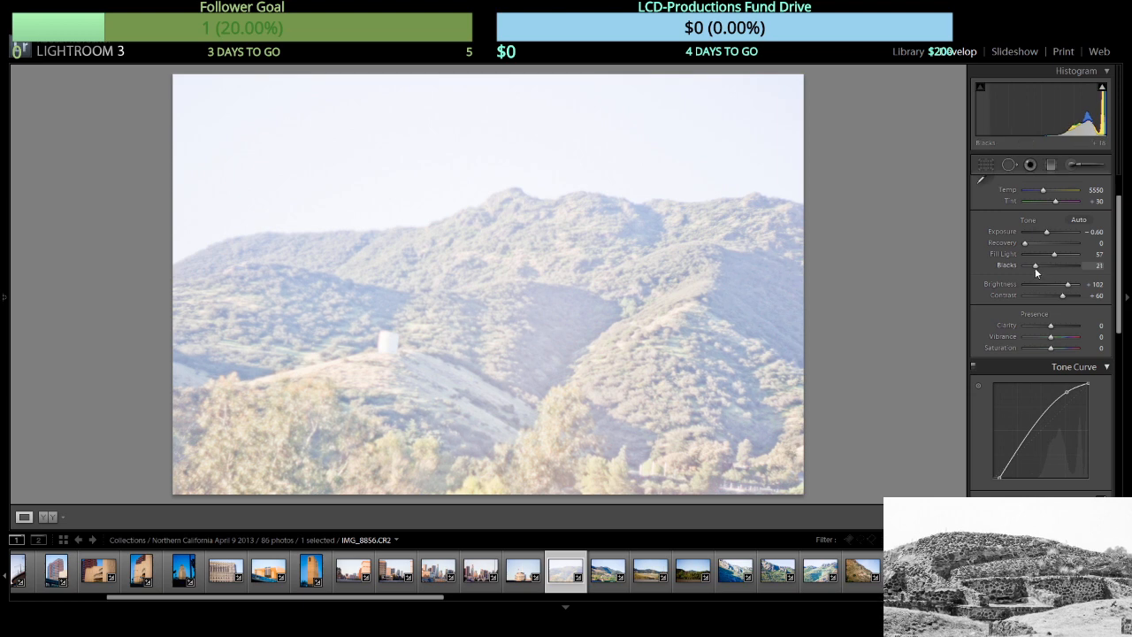
pyautogui.moveTo(1035, 266); pyautogui.dragTo(1042, 272)
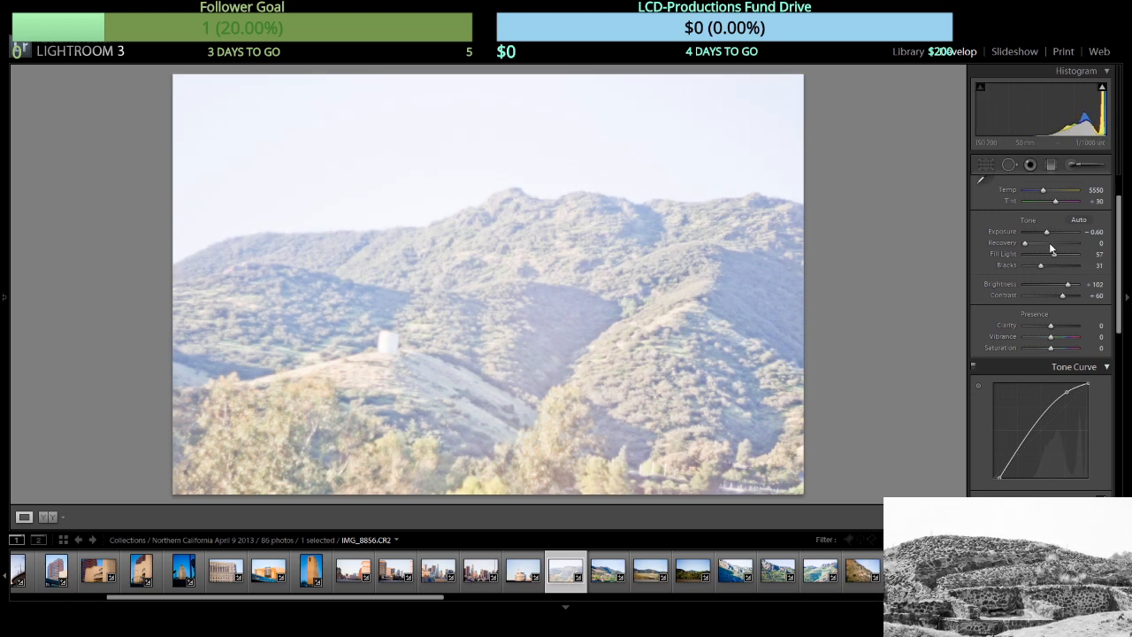
pyautogui.moveTo(1046, 233); pyautogui.dragTo(1044, 239)
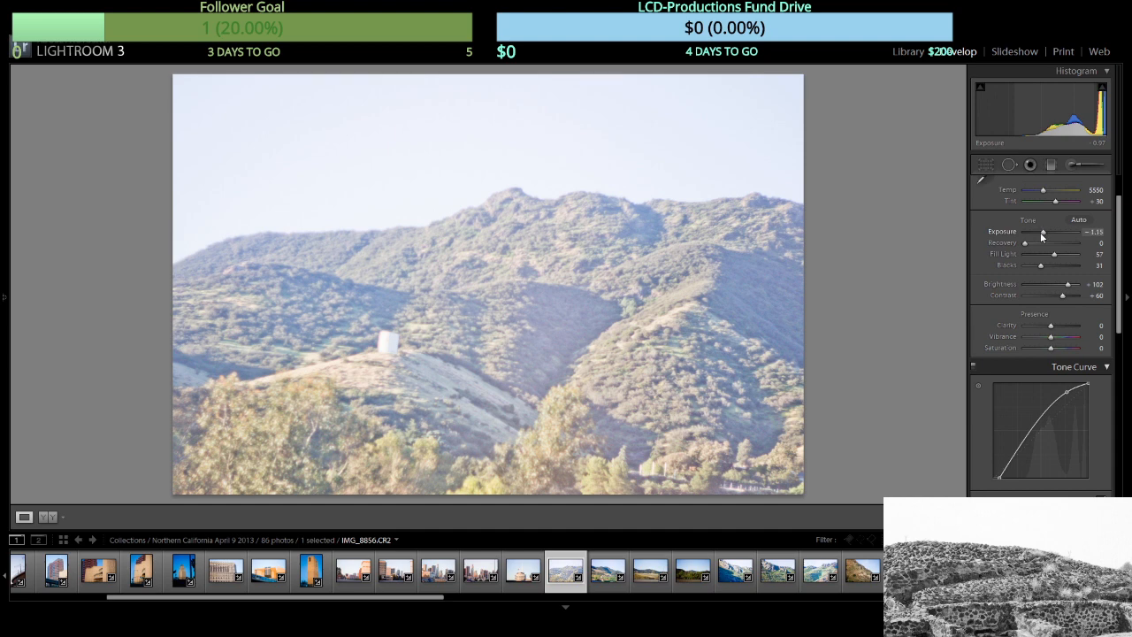
pyautogui.moveTo(1041, 235); pyautogui.dragTo(1043, 264)
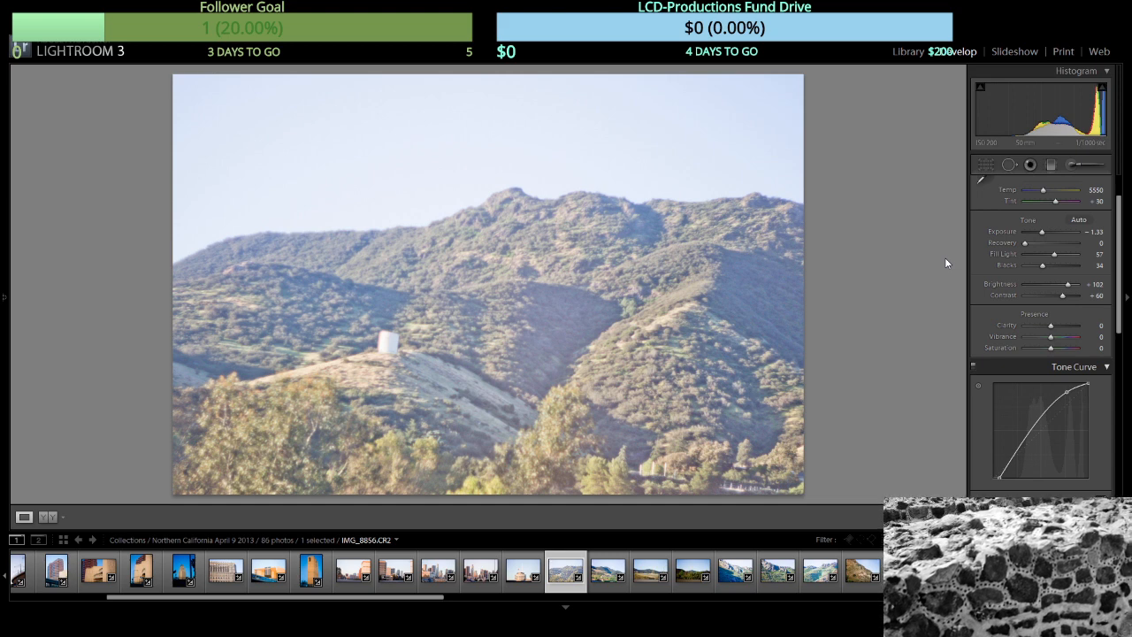
# On the mountain photo IMG_8861, set Blacks to 46 and Exposure to −0.87.
pyautogui.press('Right')
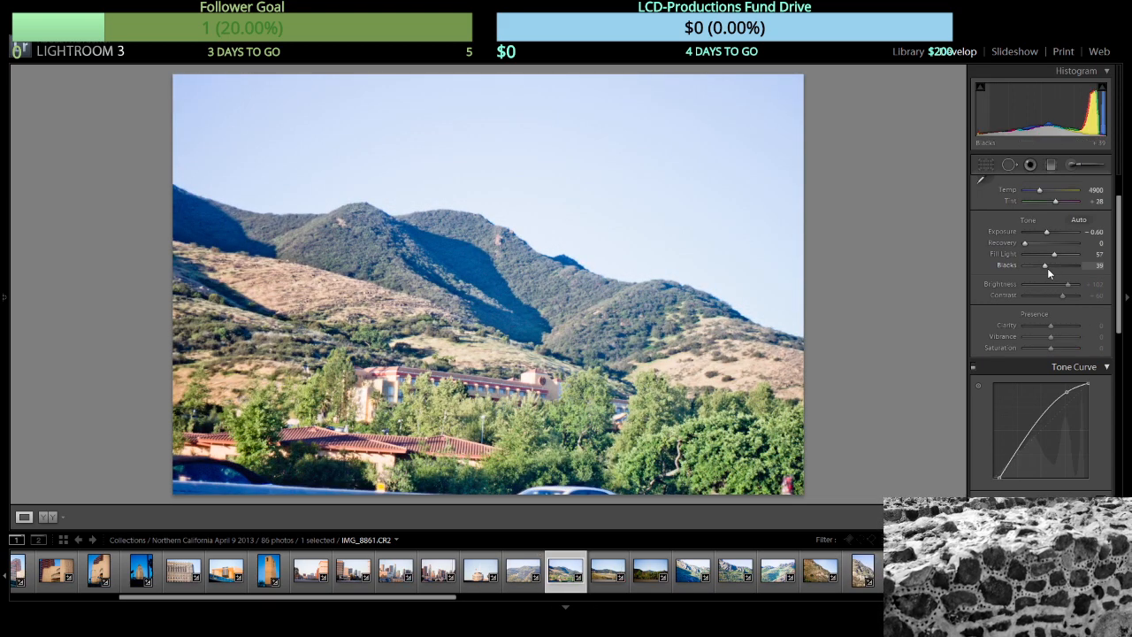
pyautogui.click(1050, 267)
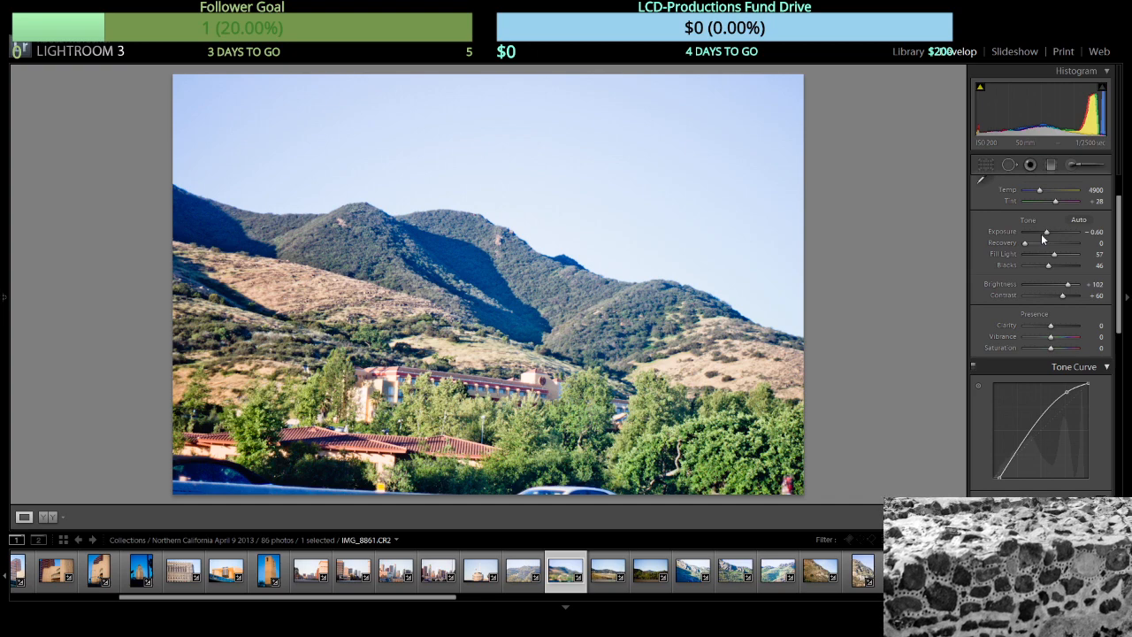
pyautogui.click(1048, 234)
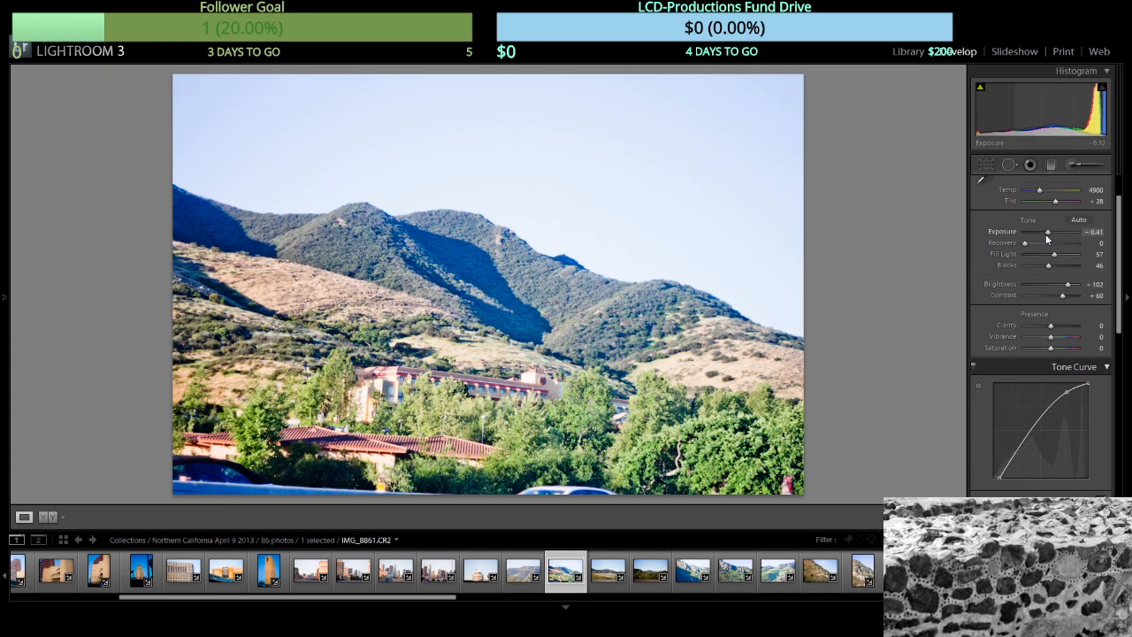
pyautogui.moveTo(1047, 239); pyautogui.dragTo(1045, 240)
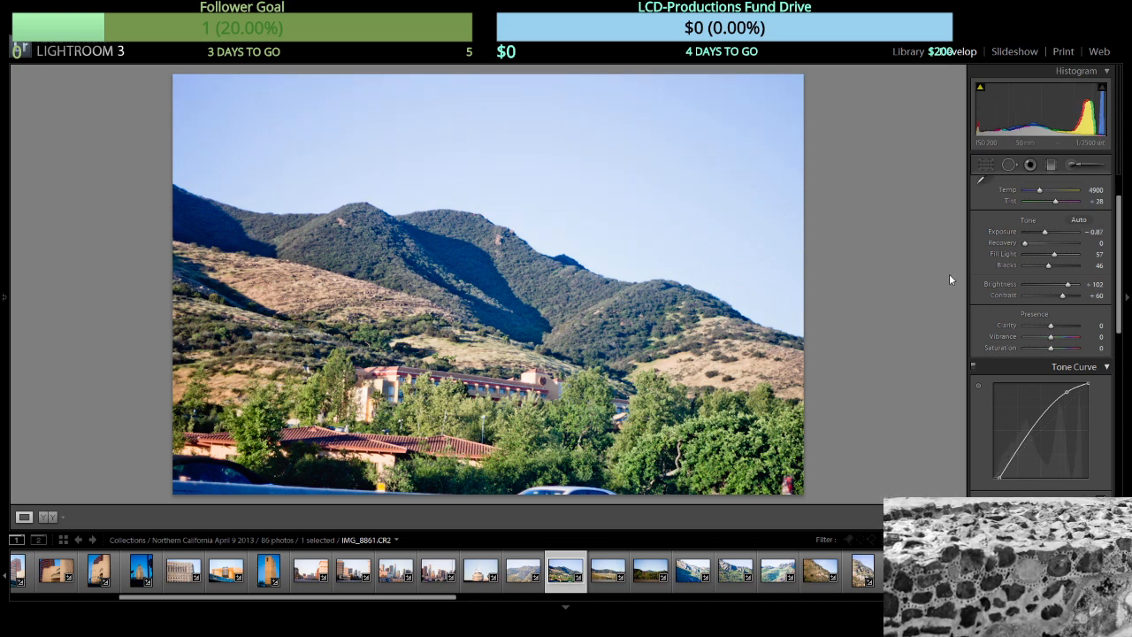
# On the freeway photo IMG_8871, heal over the white car's licence plate with a size 77 Spot Removal brush.
pyautogui.press('Right')
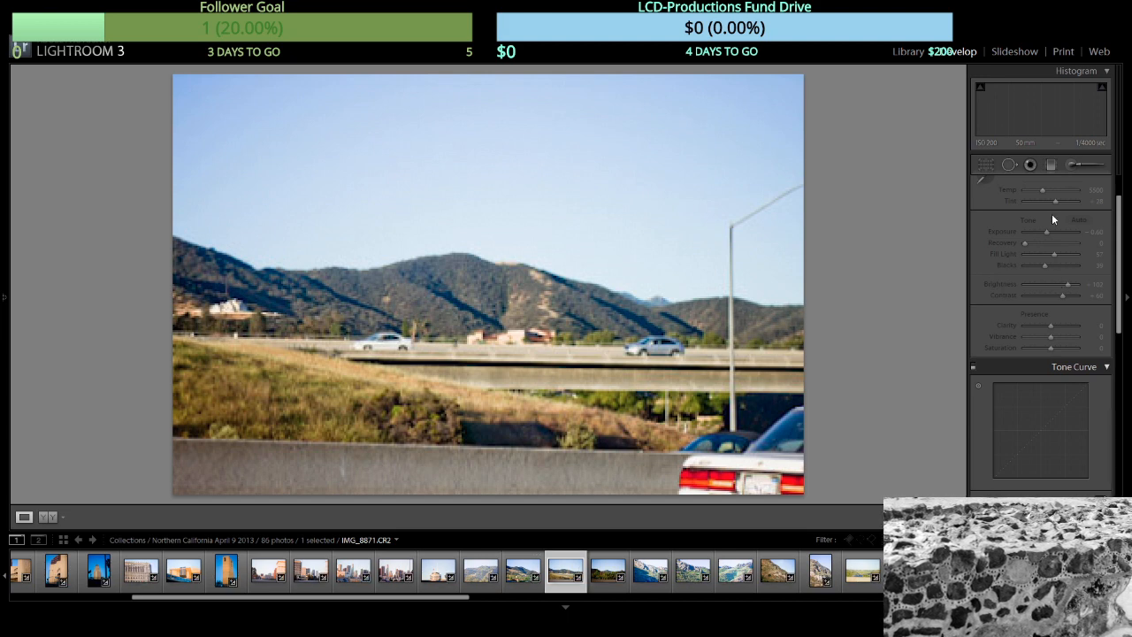
pyautogui.click(1009, 165)
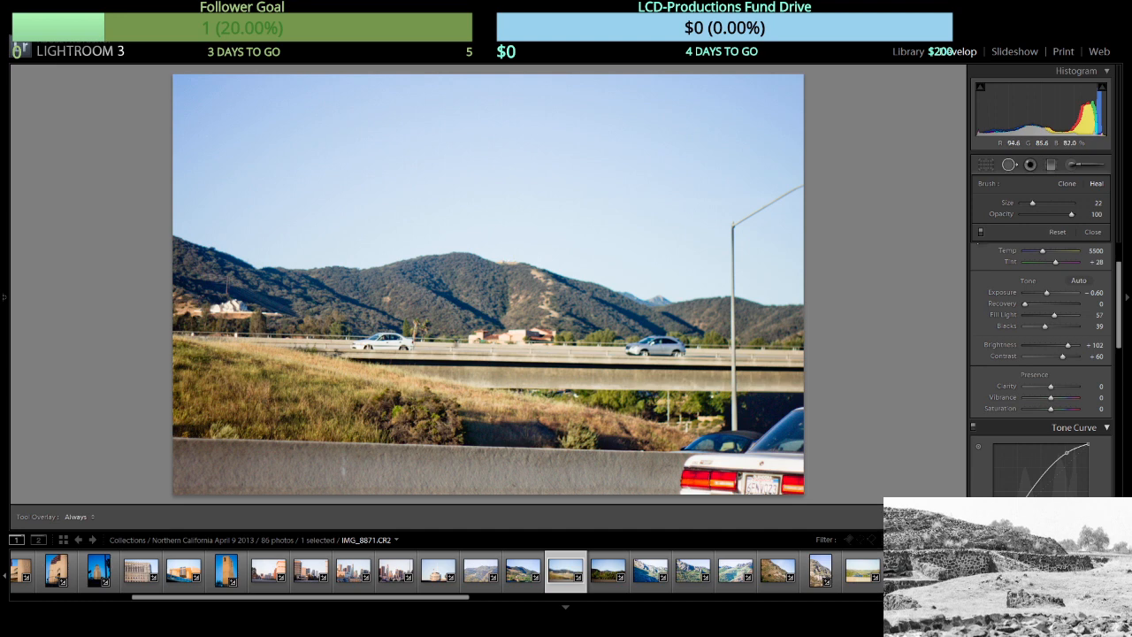
pyautogui.scroll(5, 487, 284)
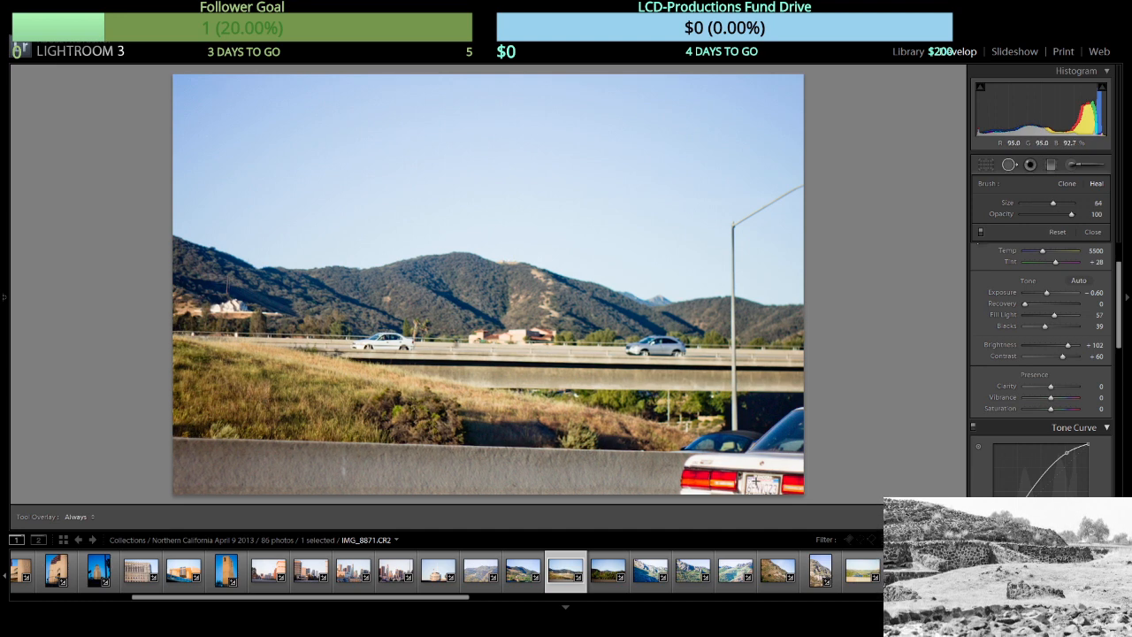
pyautogui.moveTo(757, 482); pyautogui.dragTo(750, 481)
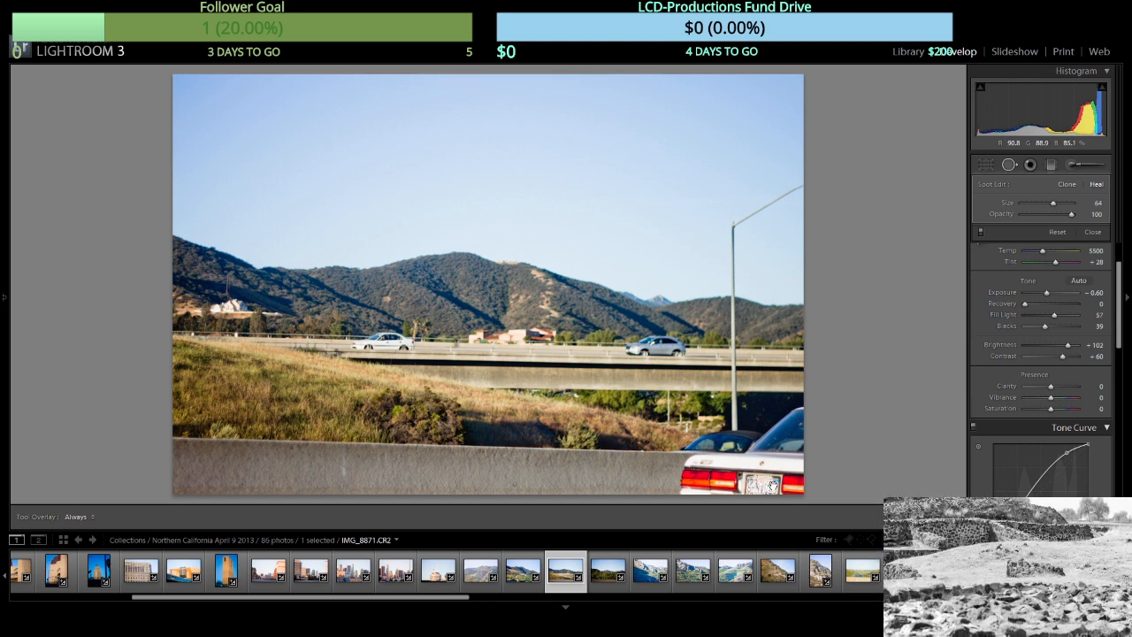
pyautogui.moveTo(773, 484); pyautogui.dragTo(744, 481)
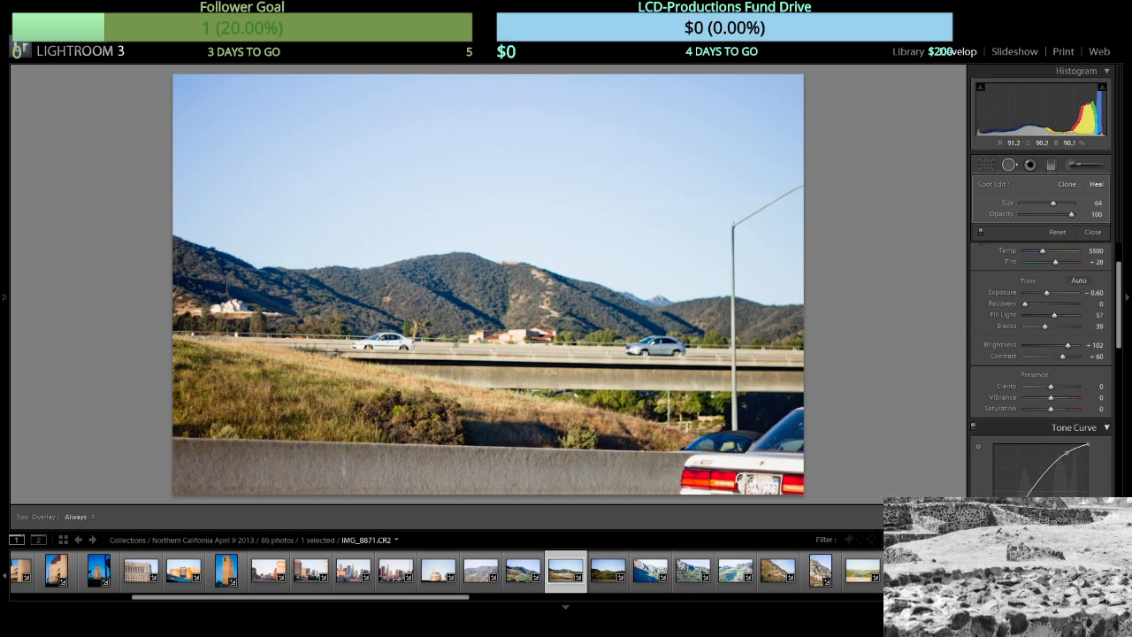
pyautogui.press('Delete')
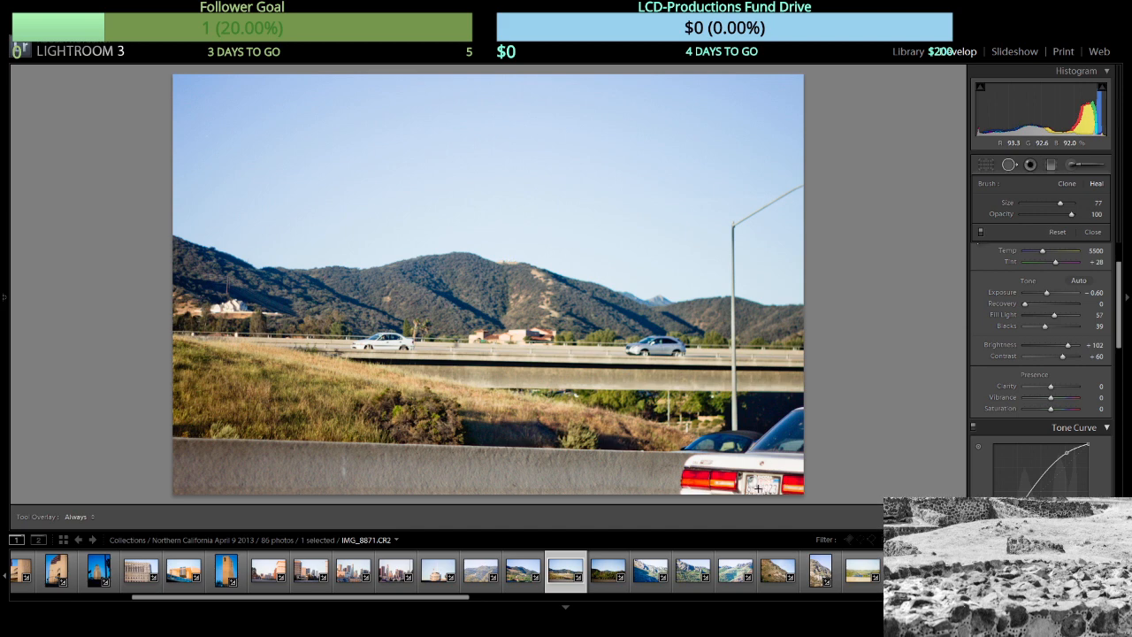
pyautogui.click(752, 484)
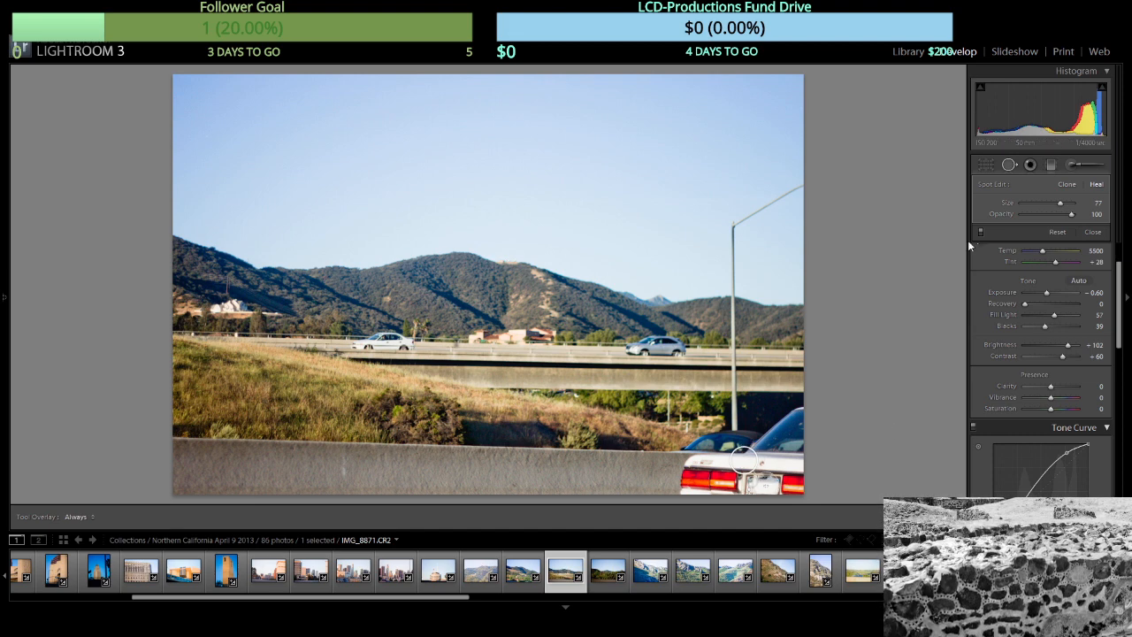
pyautogui.press('n')
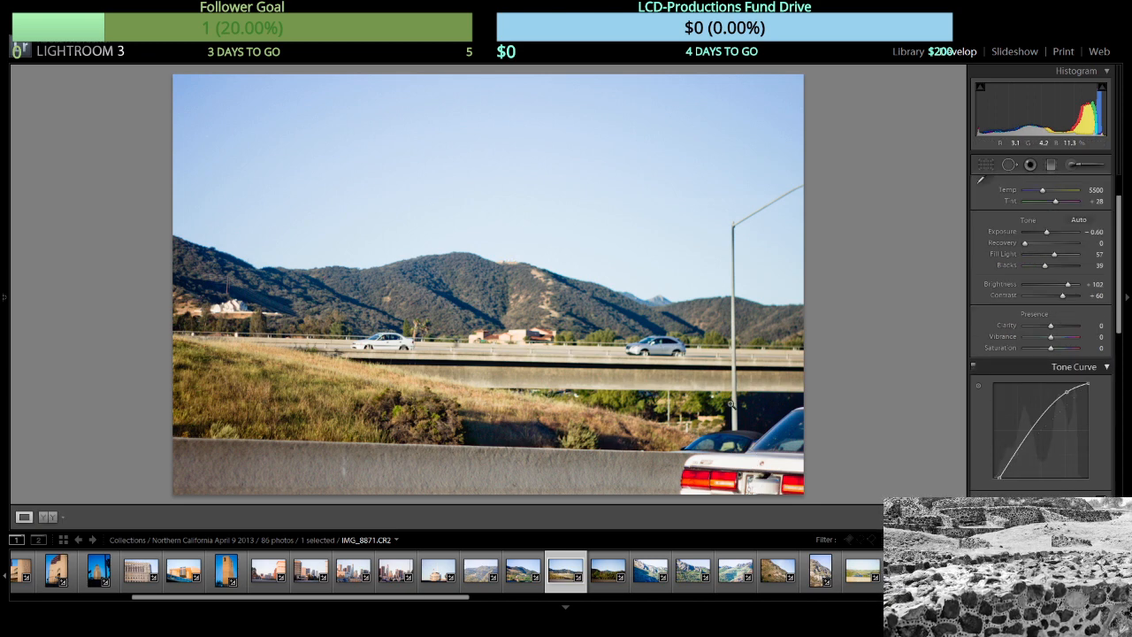
# On the tree photo IMG_8882, set Exposure −1.33, Recovery 24, Fill Light 82, Blacks 29 and Brightness +136.
pyautogui.press('Right')
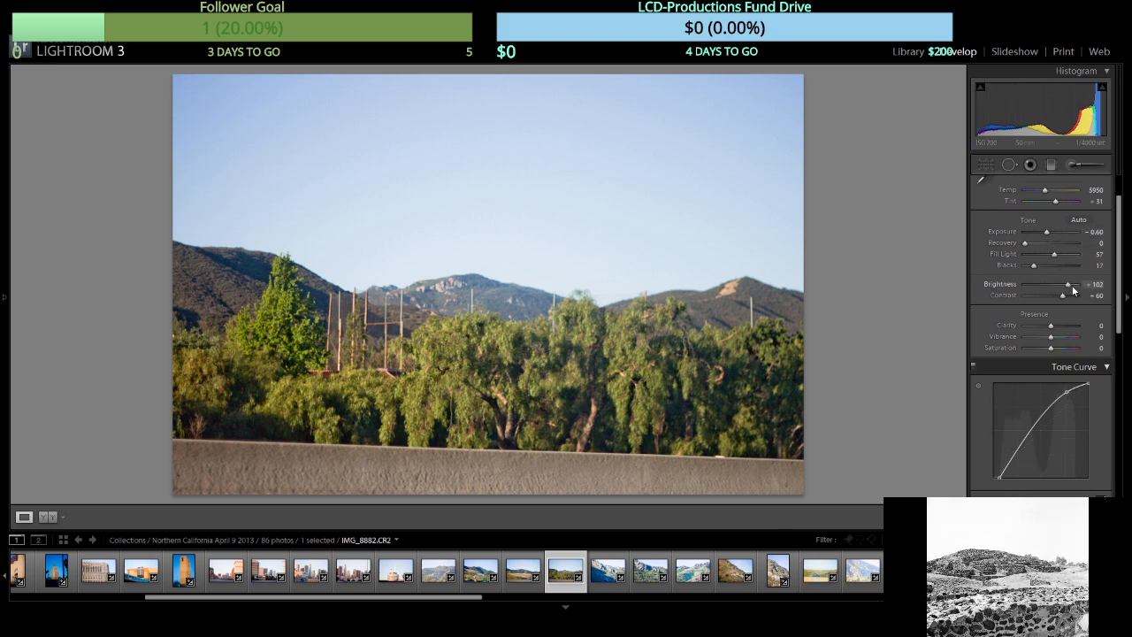
pyautogui.click(1073, 291)
pyautogui.click(1043, 232)
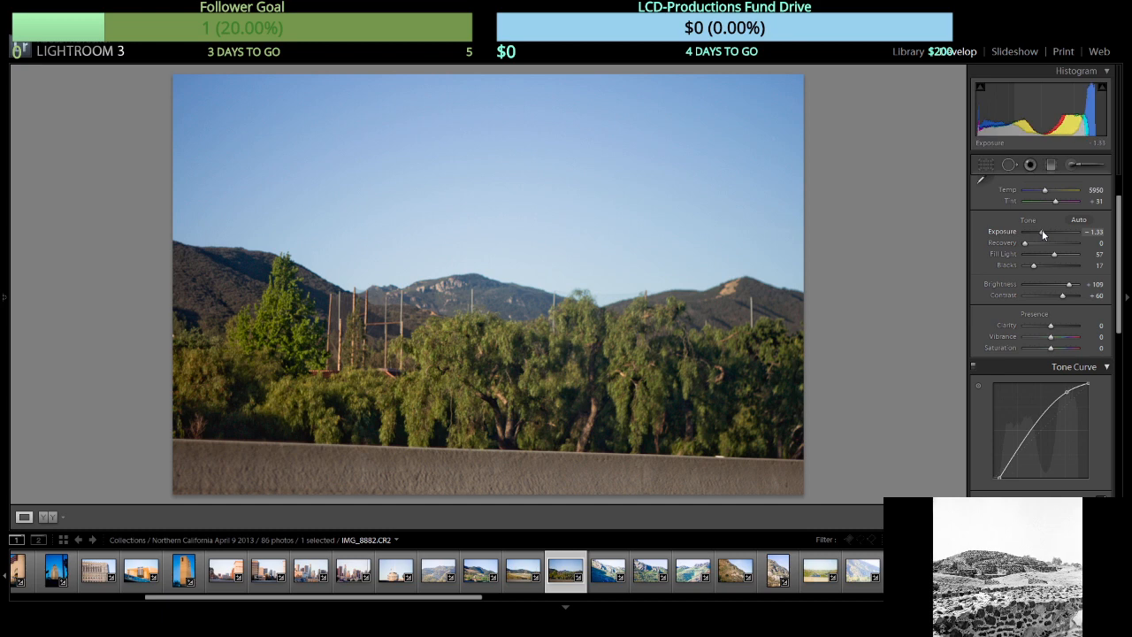
pyautogui.click(1067, 254)
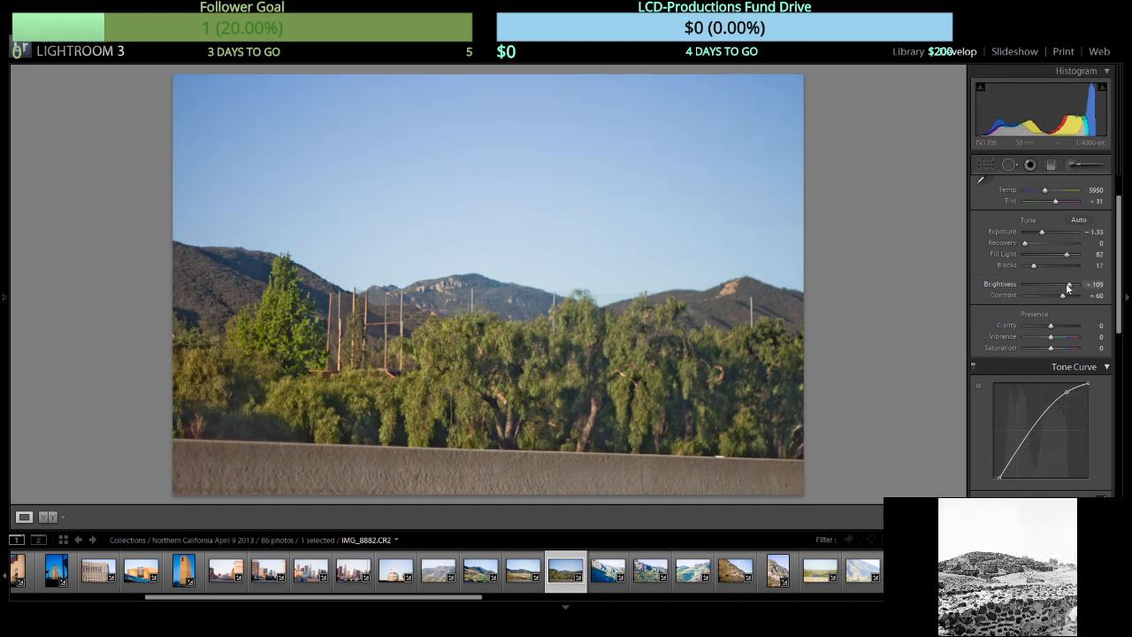
pyautogui.moveTo(1068, 286); pyautogui.dragTo(1038, 246)
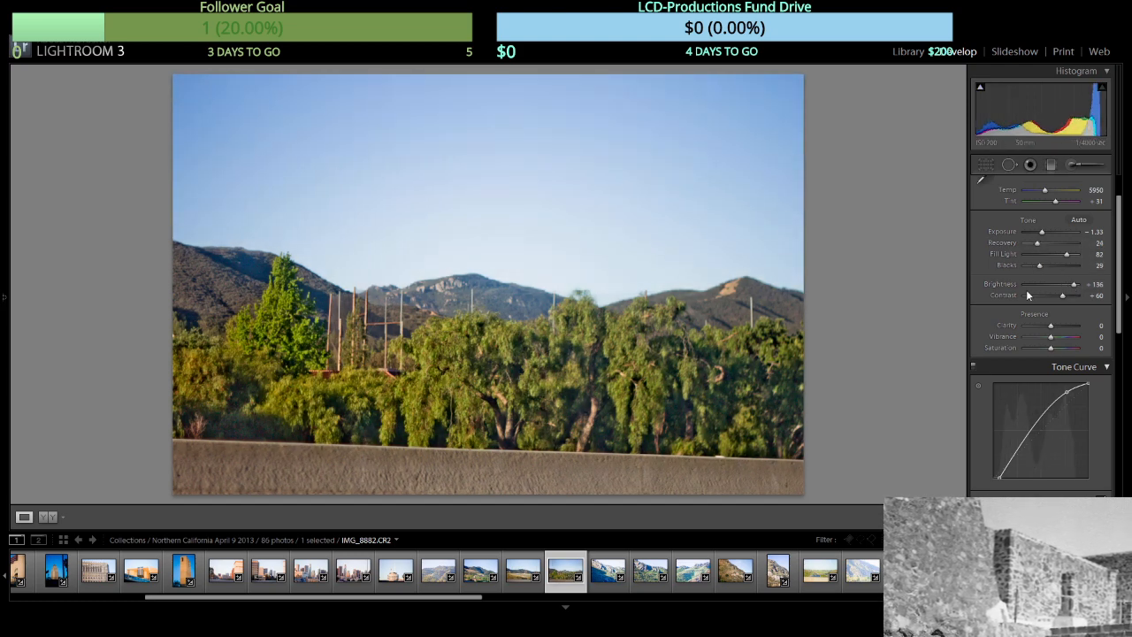
# Sync the tone settings of IMG_8882 to all following photos through the end of the collection and check the result on IMG_8883.
pyautogui.scroll(-10, 446, 572)
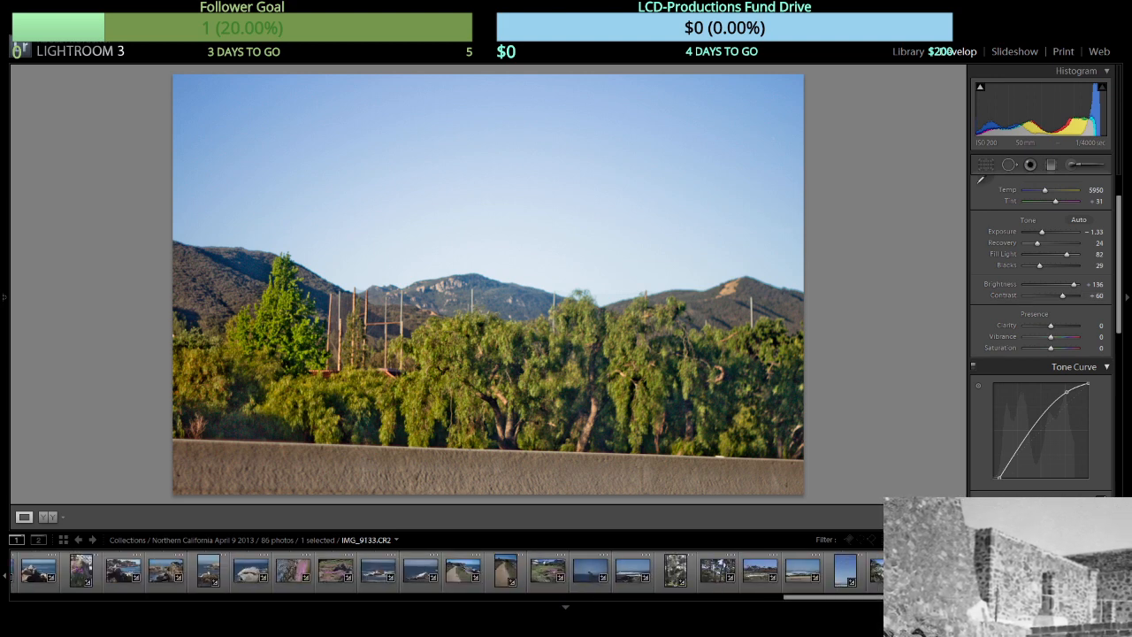
pyautogui.keyDown('shift'); pyautogui.click(1097, 571); pyautogui.keyUp('shift')
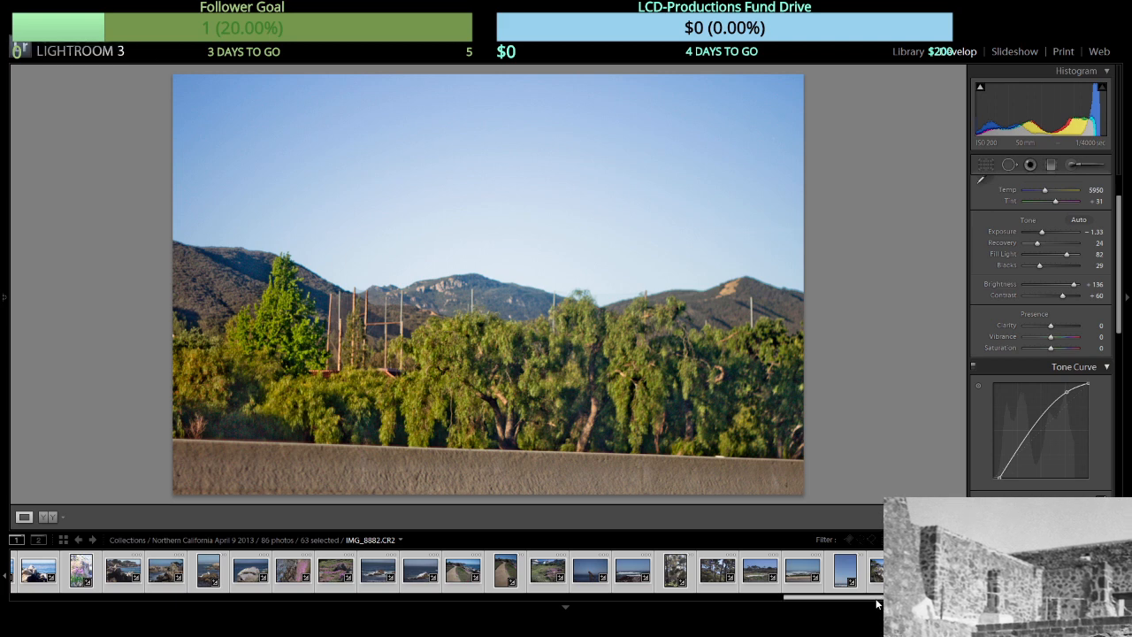
pyautogui.moveTo(877, 600); pyautogui.dragTo(316, 594)
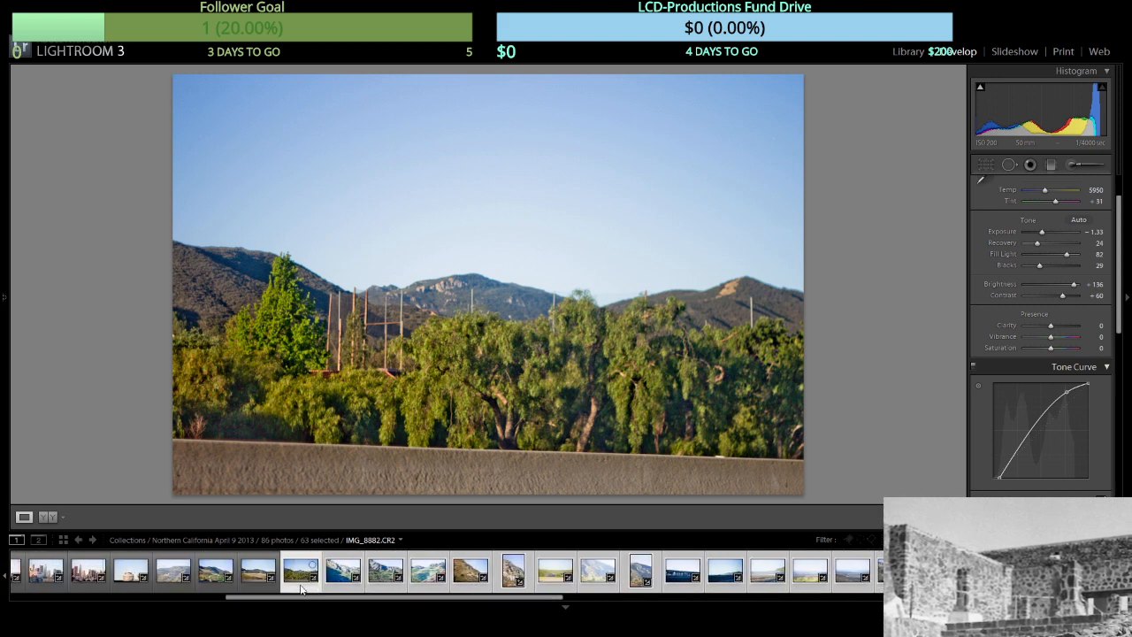
pyautogui.click(301, 583)
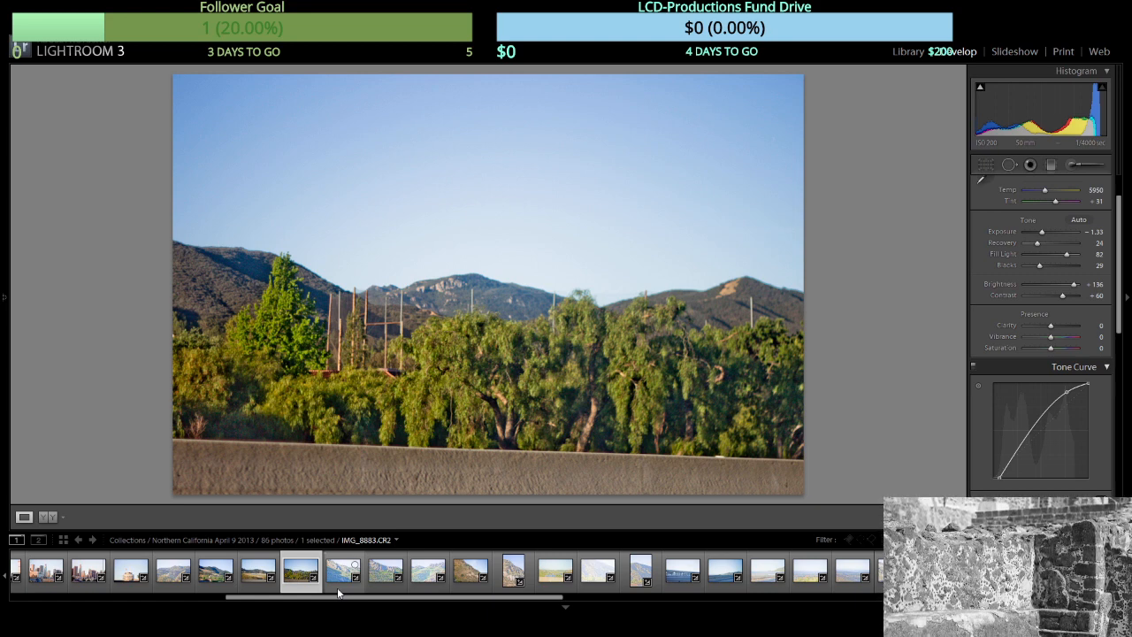
pyautogui.click(337, 587)
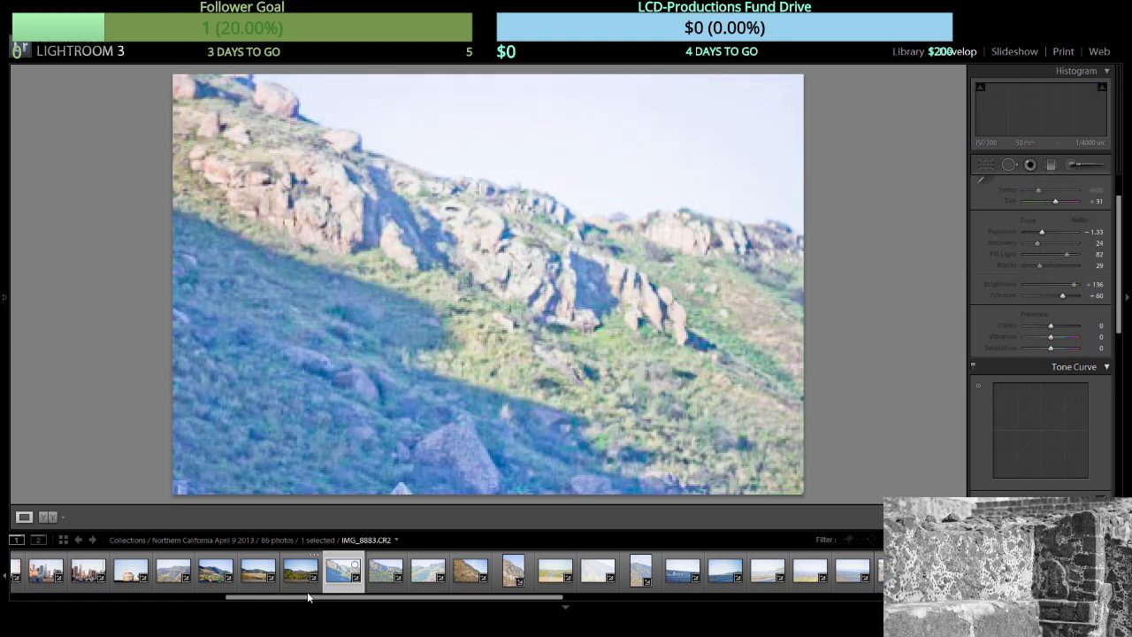
pyautogui.click(307, 590)
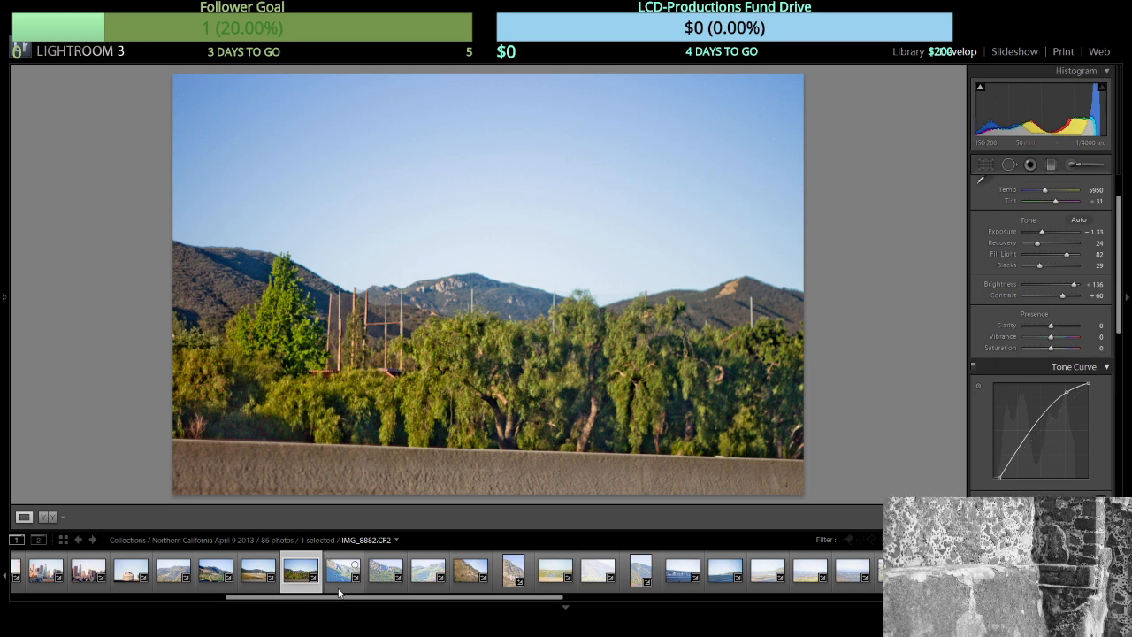
# On the rocky hillside photo IMG_8883, set Brightness to +122, Exposure to −1.33, and both Fill Light and Blacks to 0.
pyautogui.click(340, 591)
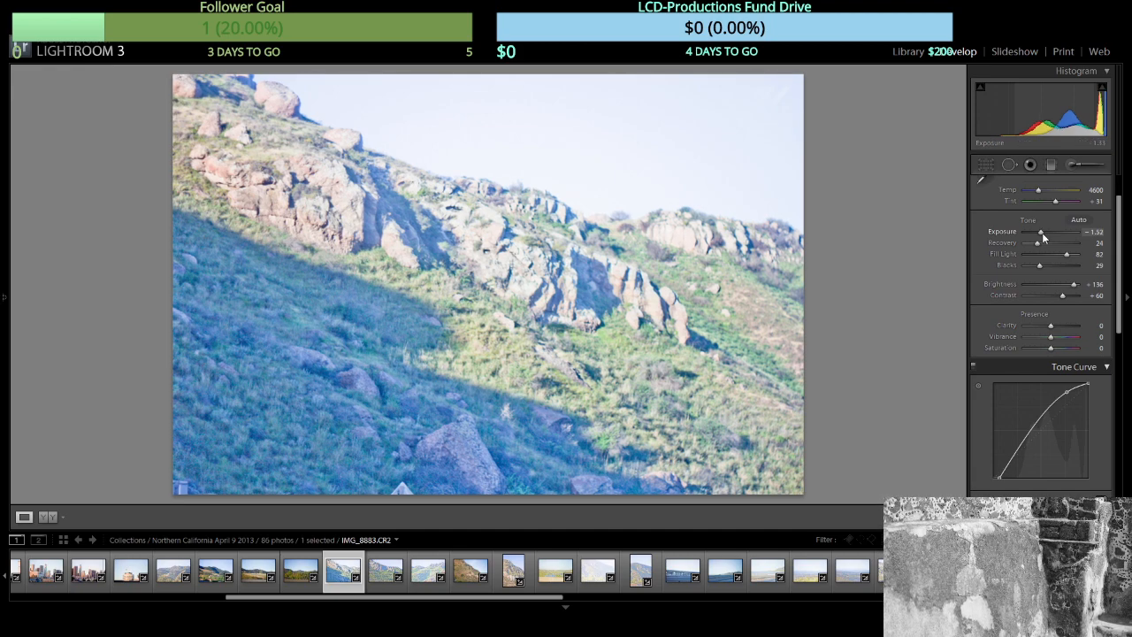
pyautogui.moveTo(1043, 233); pyautogui.dragTo(1037, 234)
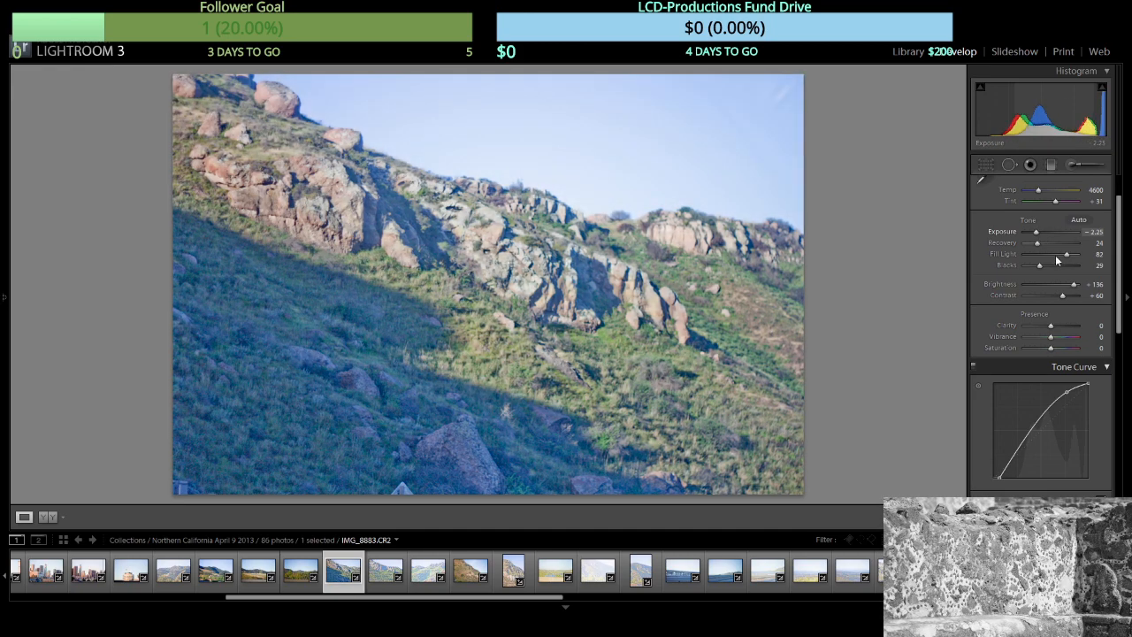
pyautogui.moveTo(1074, 284)
pyautogui.mouseDown()
pyautogui.moveTo(1045, 255)
pyautogui.moveTo(1024, 268)
pyautogui.moveTo(1072, 284)
pyautogui.mouseUp()
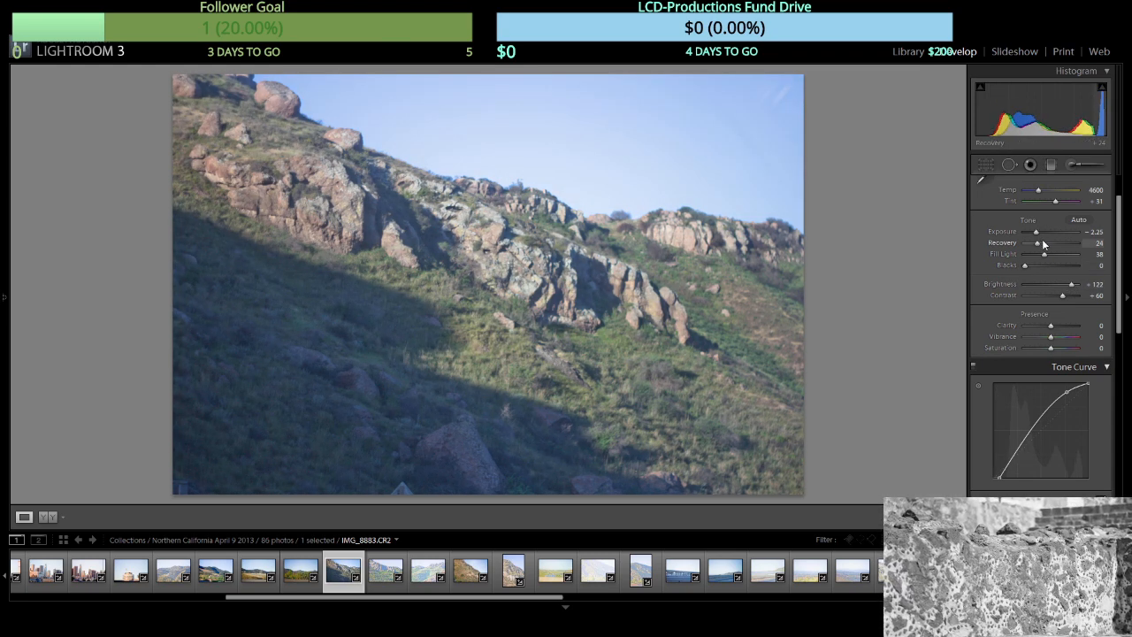
pyautogui.moveTo(1039, 237); pyautogui.dragTo(1017, 253)
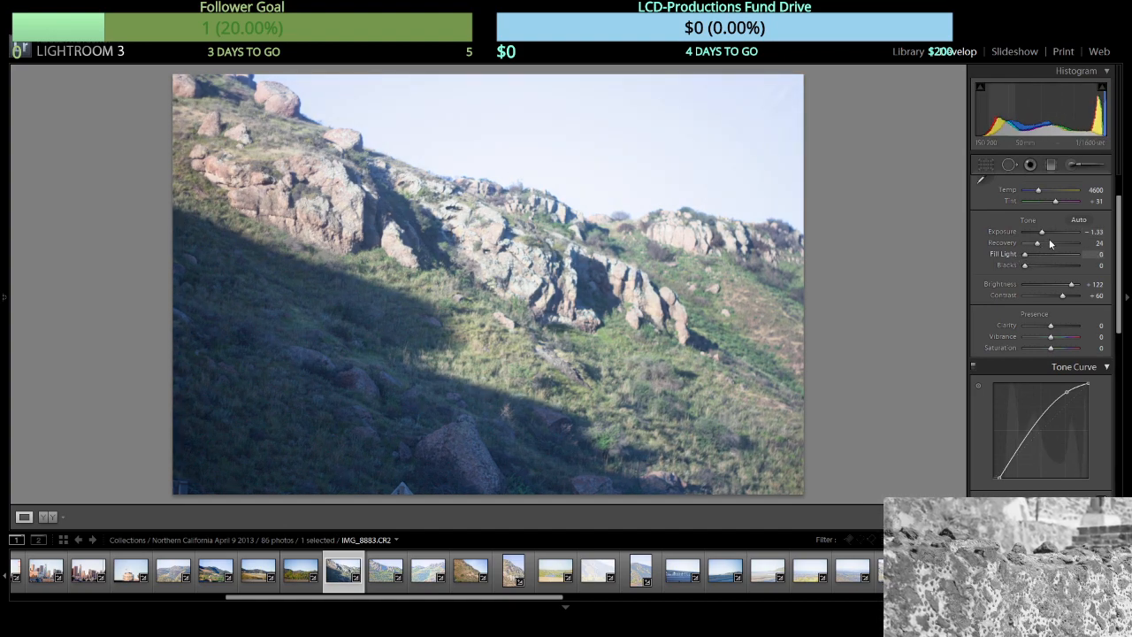
# Try Exposure −0.23, Blacks 15 and Fill Light 5 on IMG_8883.
pyautogui.click(1049, 231)
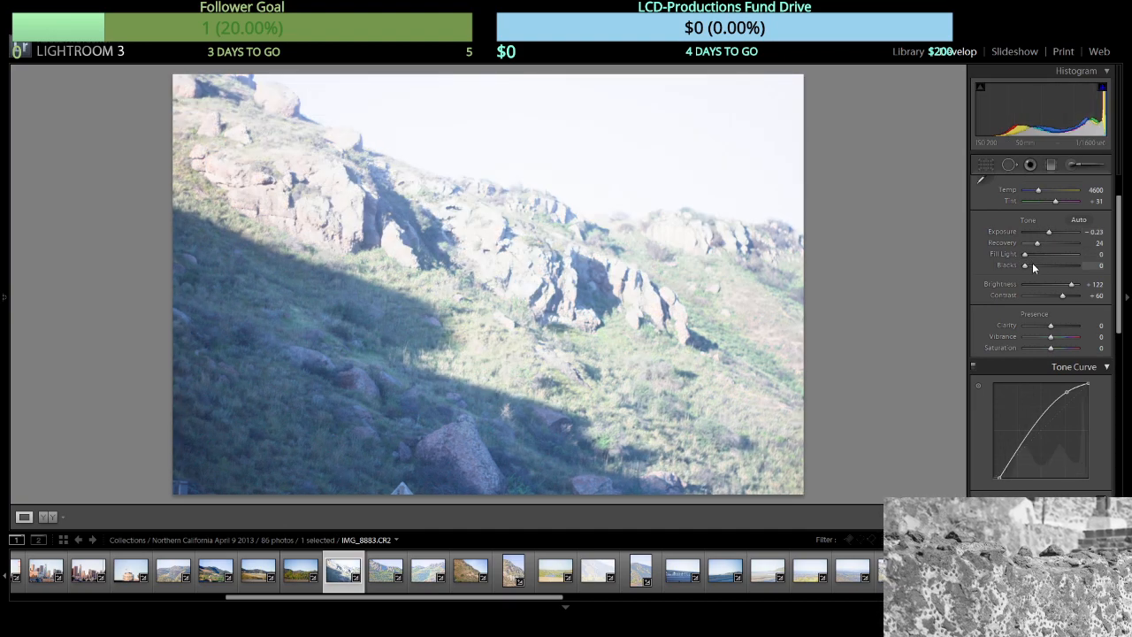
pyautogui.click(1032, 265)
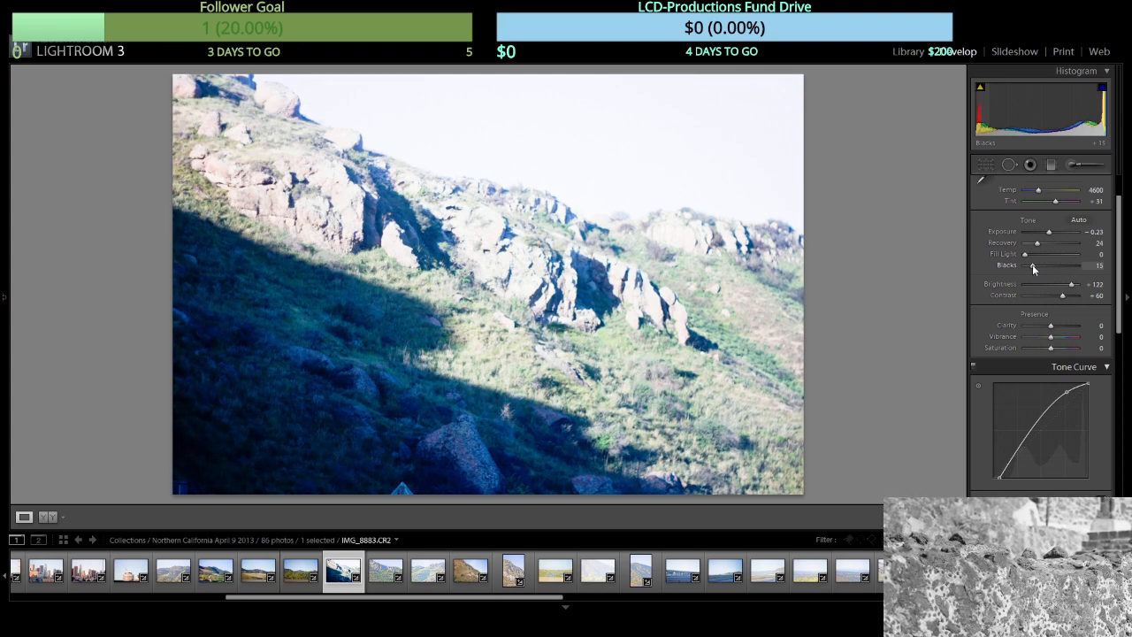
pyautogui.click(1033, 257)
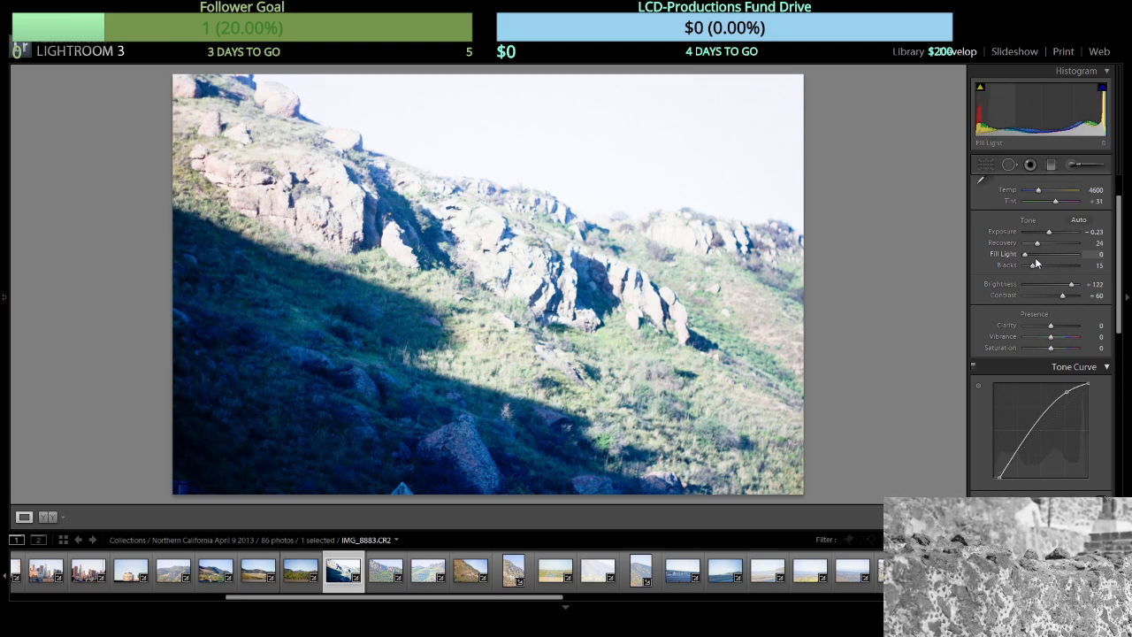
pyautogui.moveTo(1032, 260); pyautogui.dragTo(1027, 259)
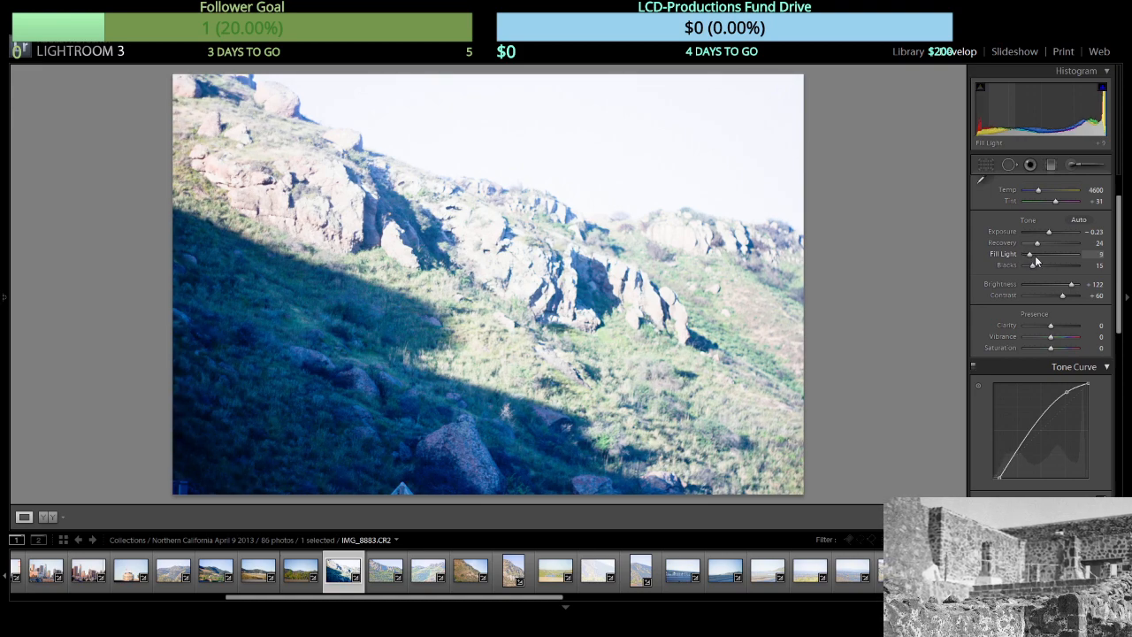
pyautogui.moveTo(1035, 256); pyautogui.dragTo(1027, 256)
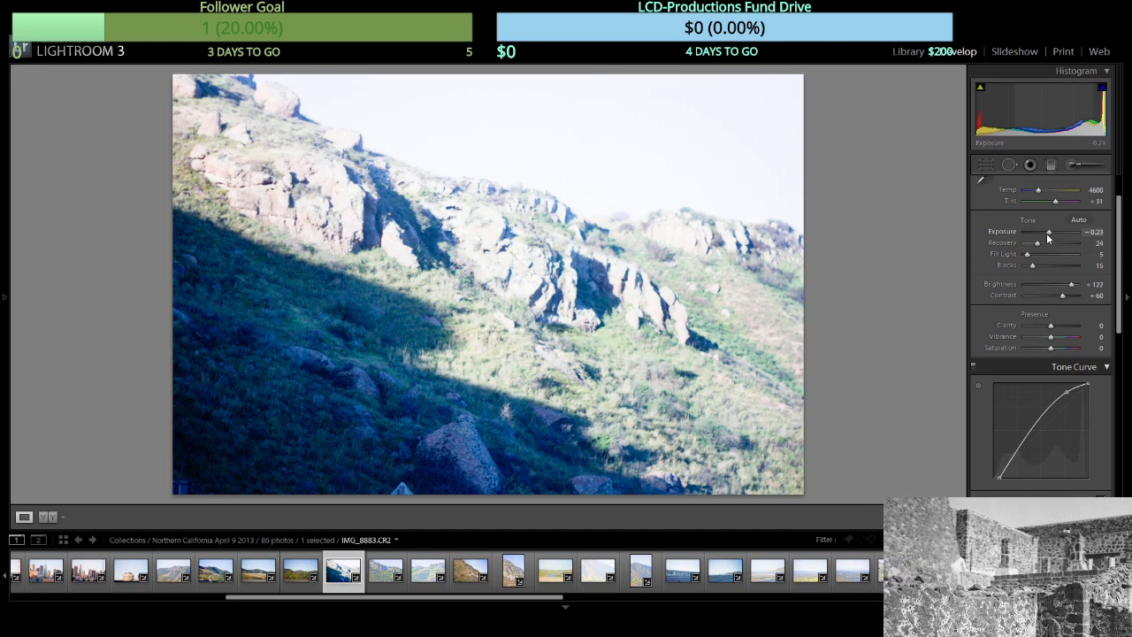
# Set IMG_8883 to Exposure −1.61, Blacks 30 and Fill Light 51, with the Flash white balance.
pyautogui.moveTo(1048, 237); pyautogui.dragTo(1043, 265)
pyautogui.click(1037, 266)
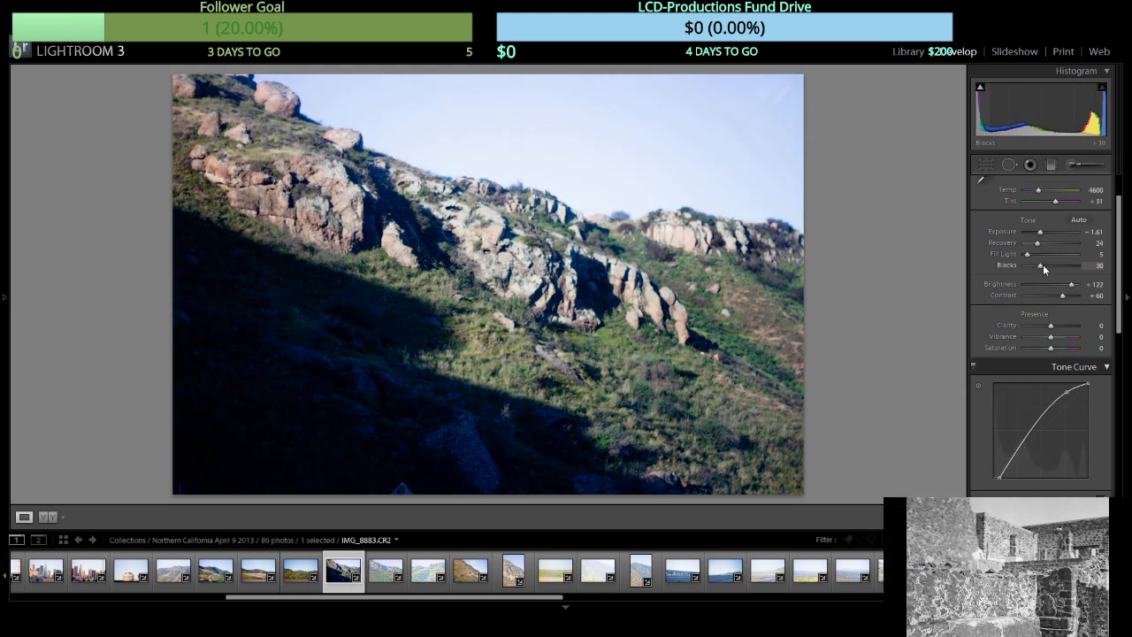
pyautogui.click(1051, 255)
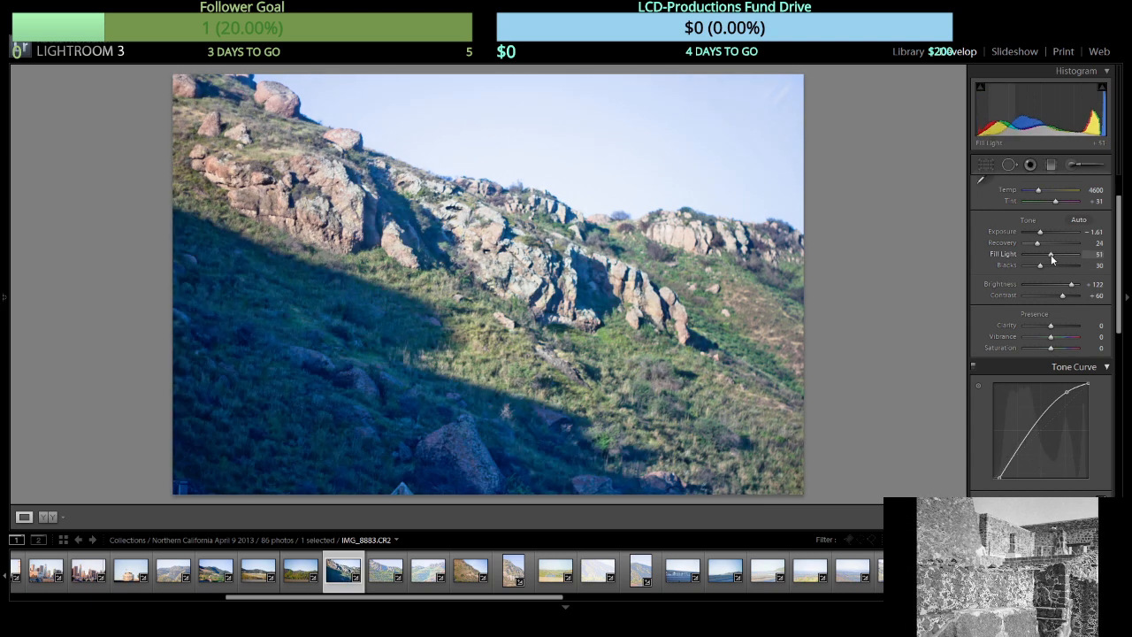
pyautogui.scroll(2, 1076, 246)
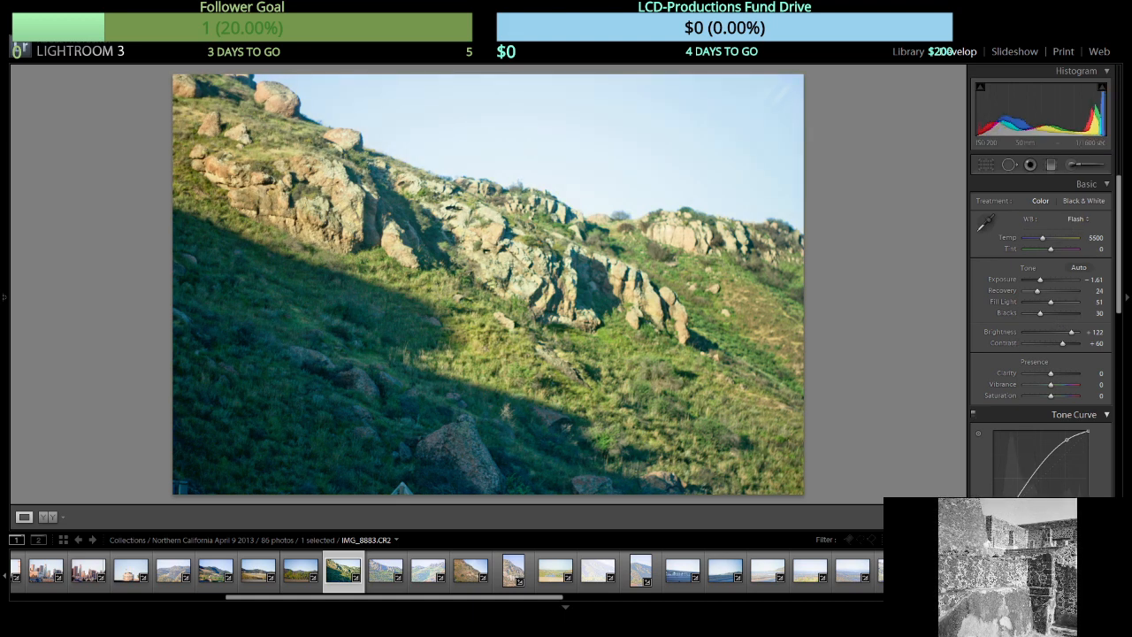
# Sync the white balance and tone settings of IMG_8883 to all following photos through the end of the collection.
pyautogui.scroll(-1, 447, 571)
pyautogui.scroll(-5, 640, 573)
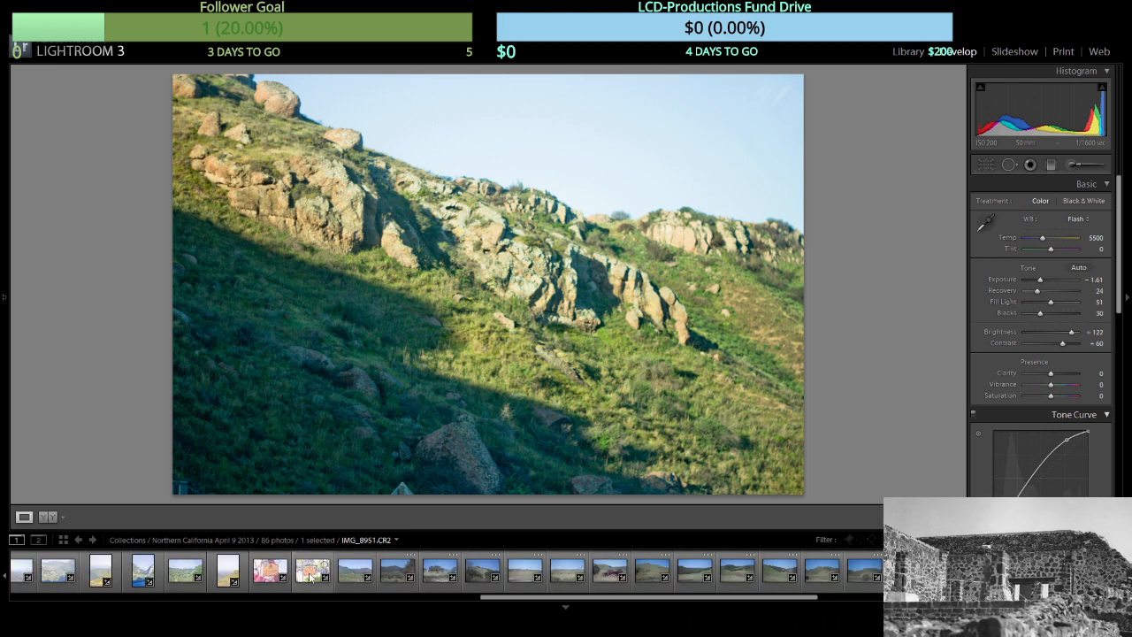
pyautogui.moveTo(561, 598); pyautogui.dragTo(580, 602)
pyautogui.scroll(-8, 580, 603)
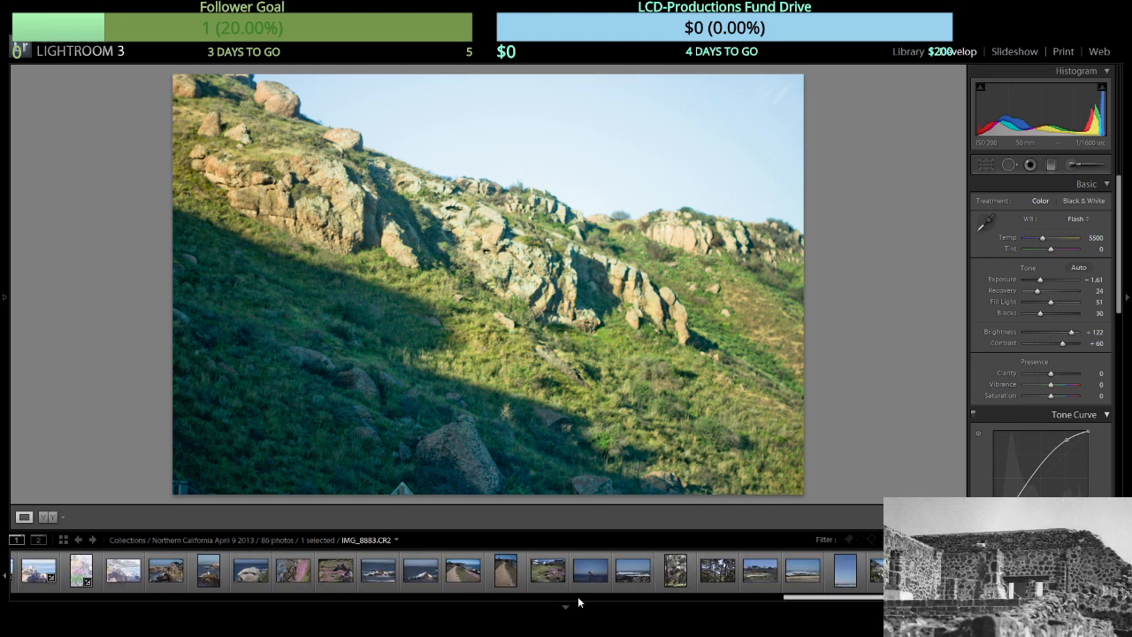
pyautogui.keyDown('shift'); pyautogui.click(1101, 571); pyautogui.keyUp('shift')
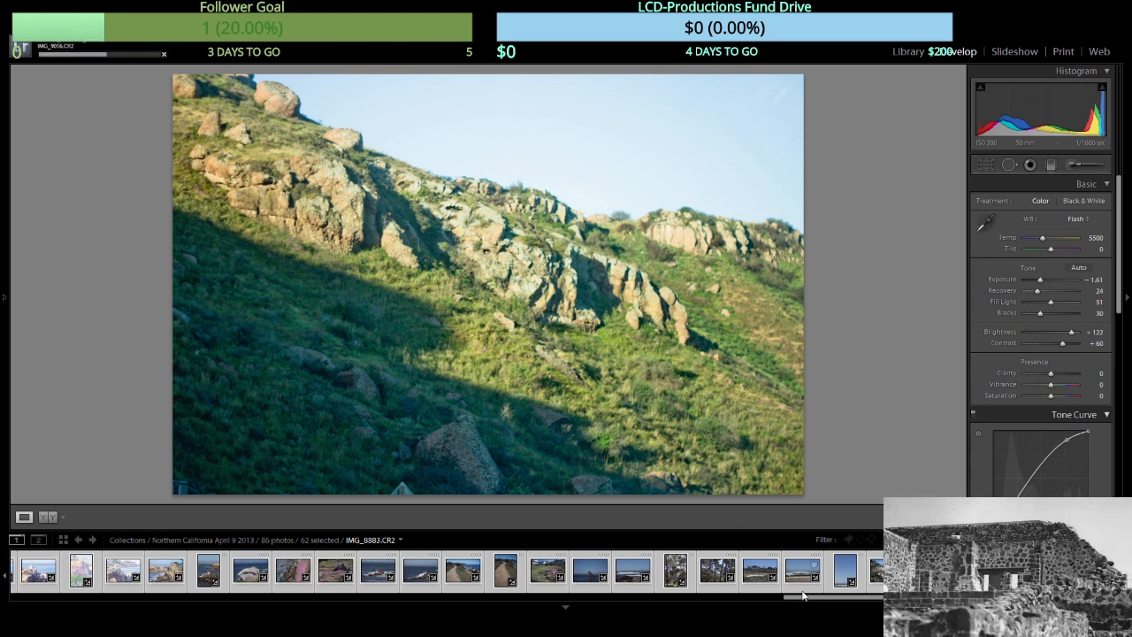
pyautogui.moveTo(803, 601); pyautogui.dragTo(550, 601)
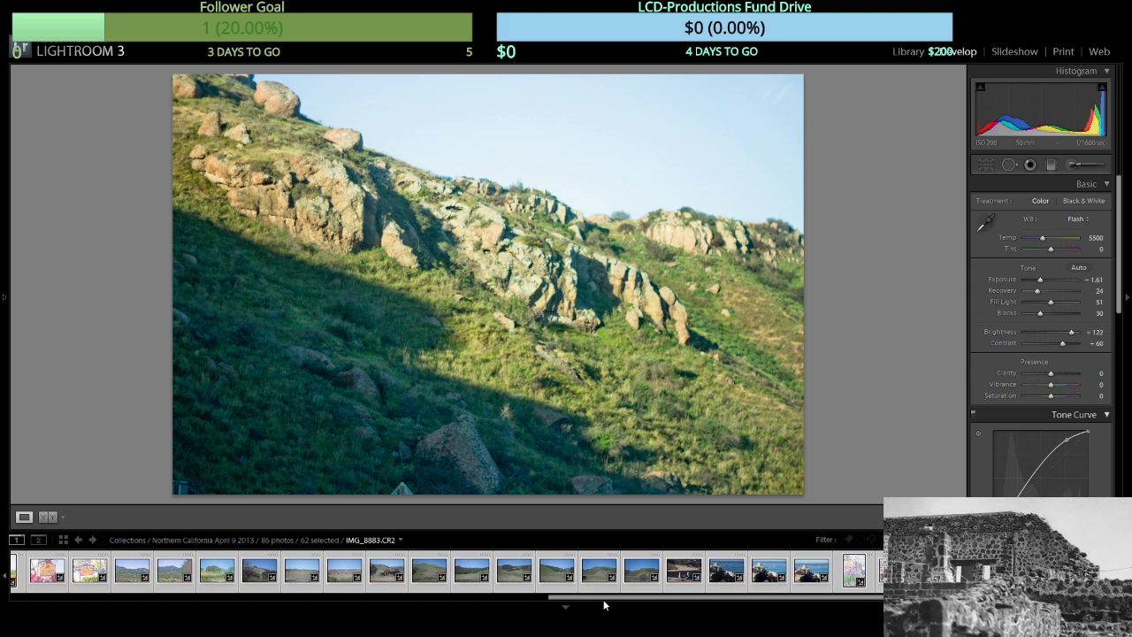
pyautogui.moveTo(607, 602); pyautogui.dragTo(294, 584)
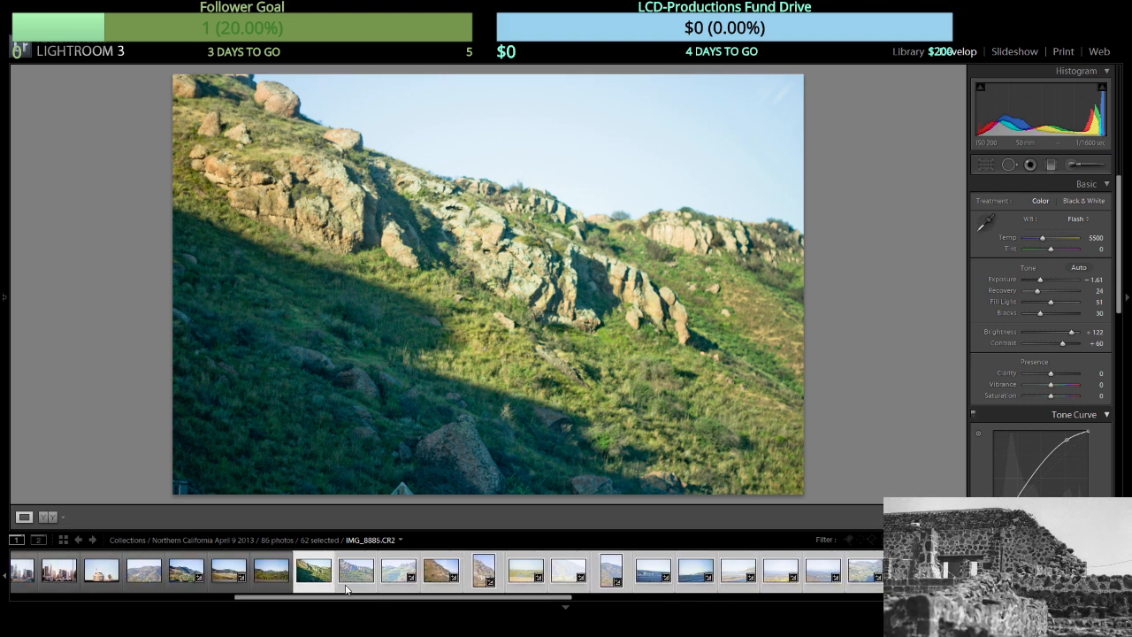
pyautogui.click(320, 593)
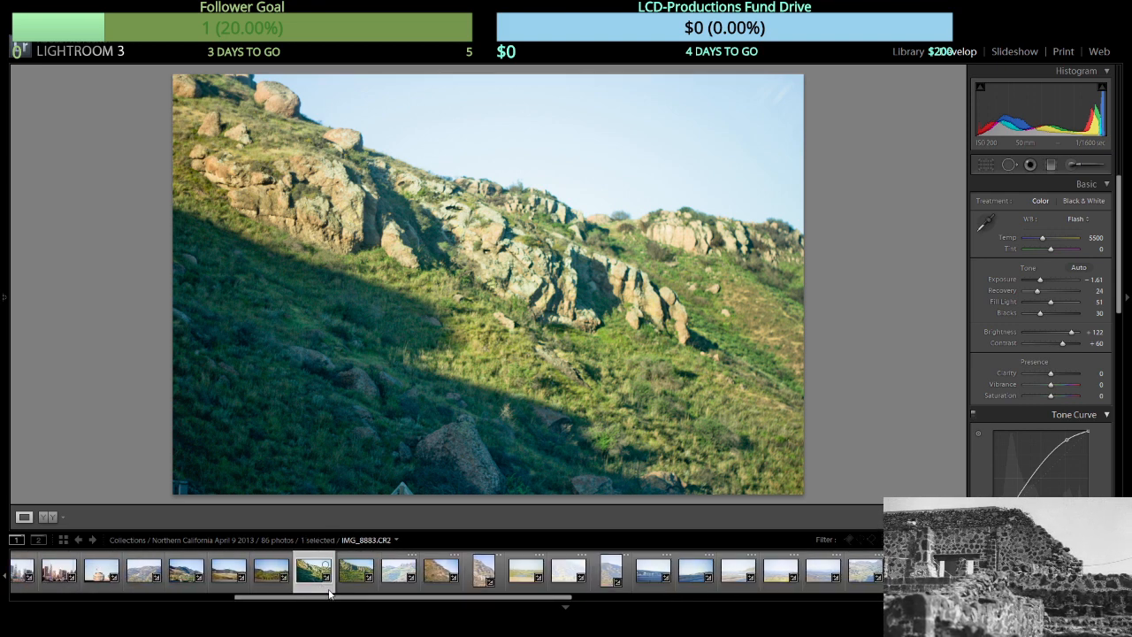
# Set Exposure to −2.35 on the green hills photo IMG_8889 and to −1.43 on the slope photo IMG_8892.
pyautogui.click(353, 592)
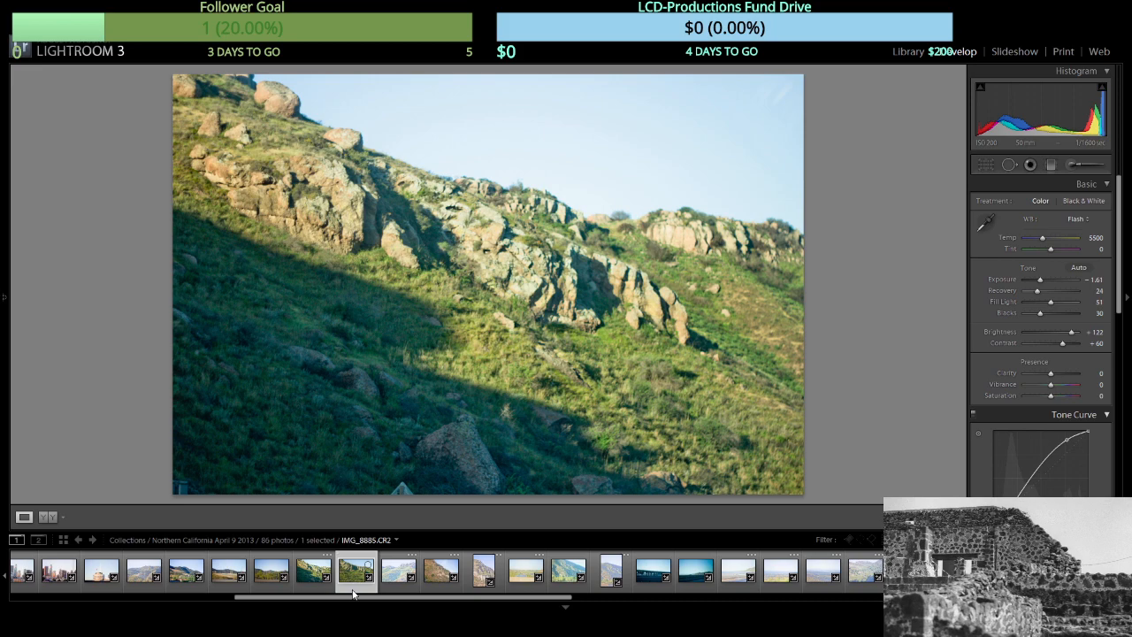
pyautogui.press('Right')
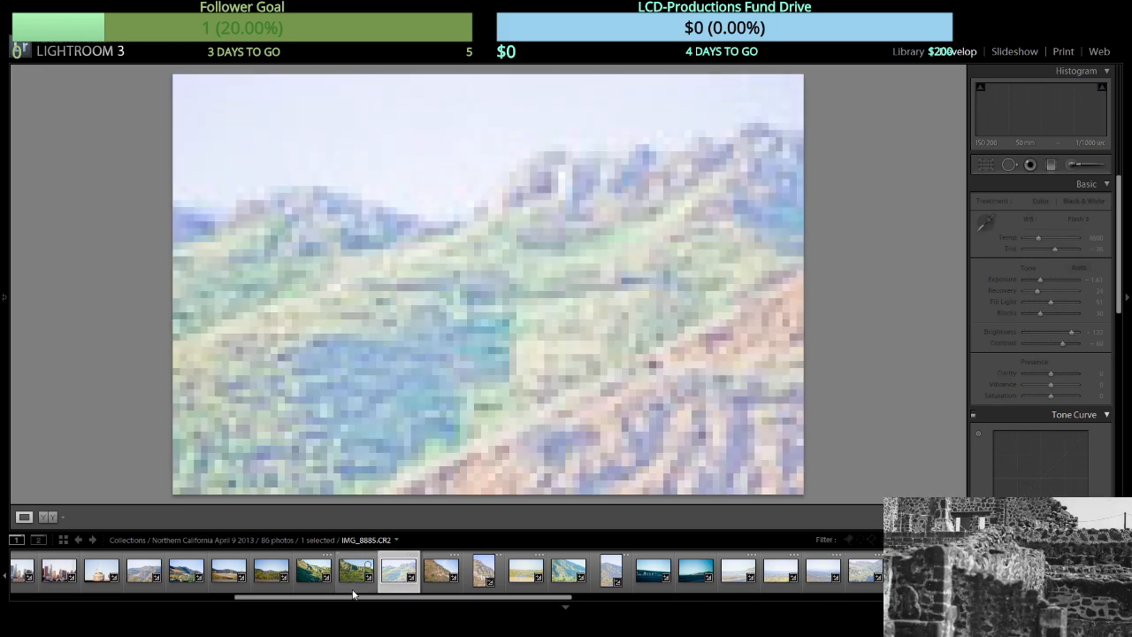
pyautogui.scroll(2, 404, 571)
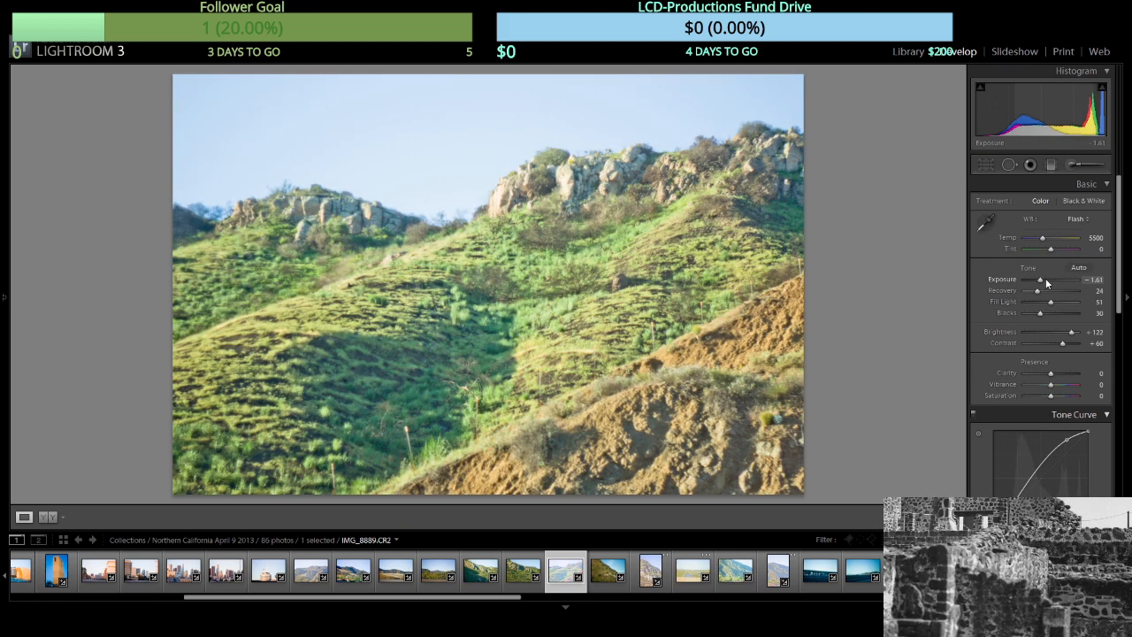
pyautogui.moveTo(1038, 282); pyautogui.dragTo(1035, 281)
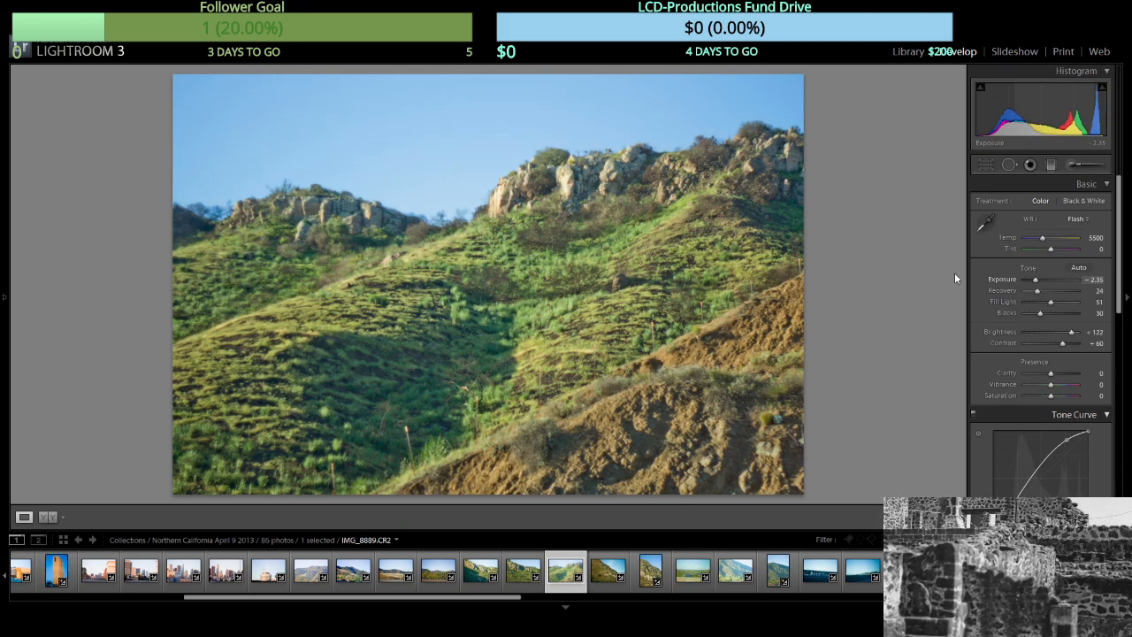
pyautogui.press('Right')
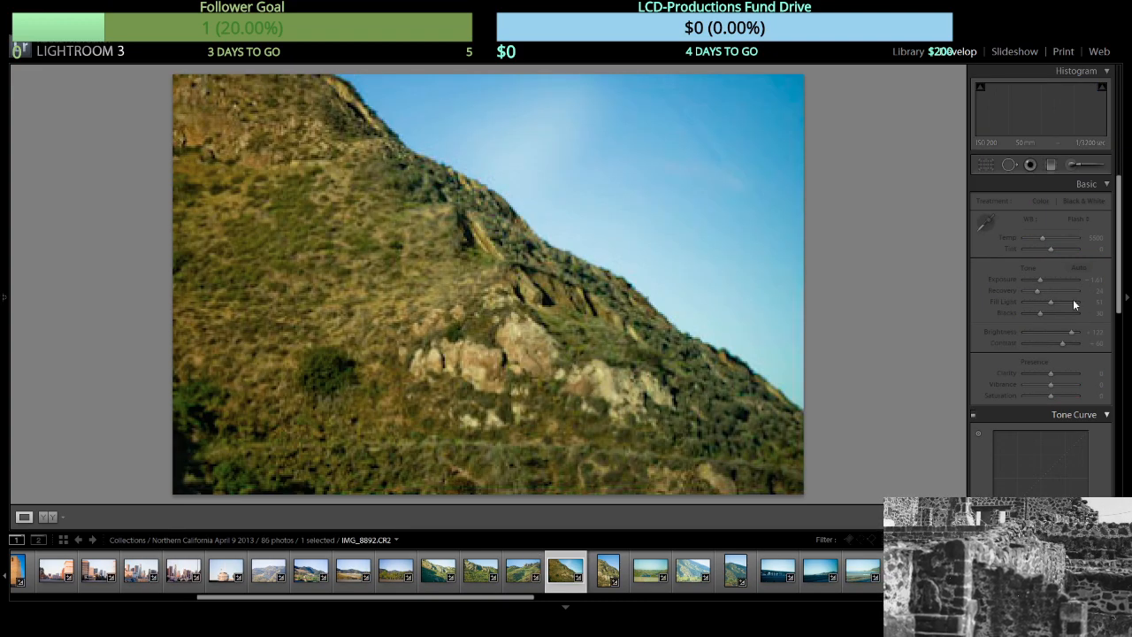
pyautogui.moveTo(1040, 280); pyautogui.dragTo(1041, 280)
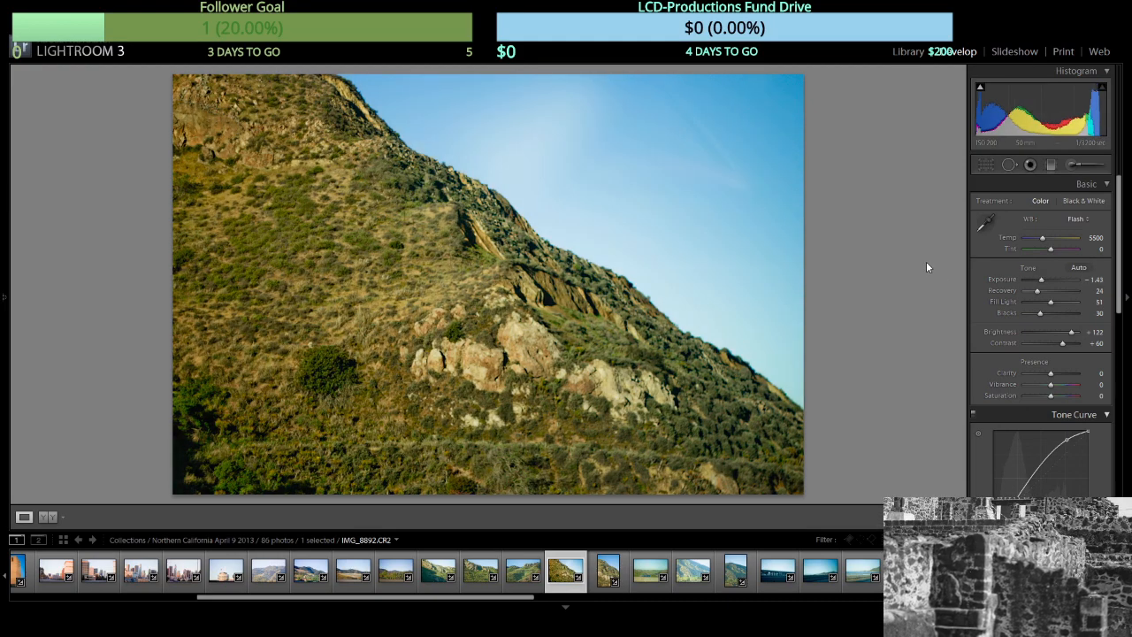
# On the valley photo with the dark SUV, IMG_8895, set Exposure to −1.70 and Blacks to 44.
pyautogui.press('Right')
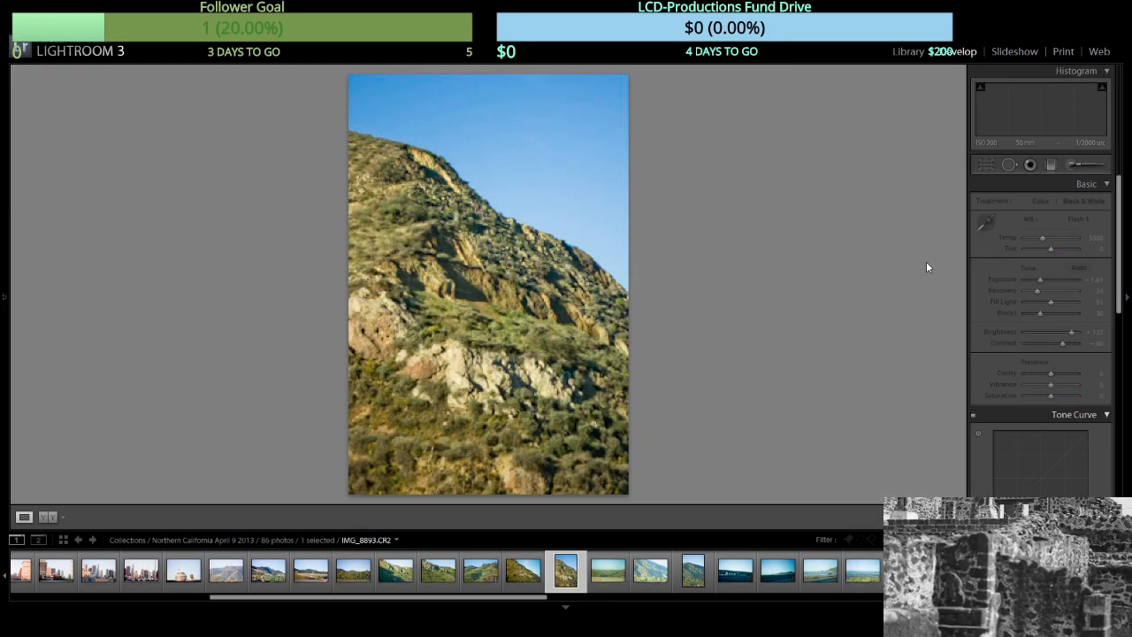
pyautogui.press('Right')
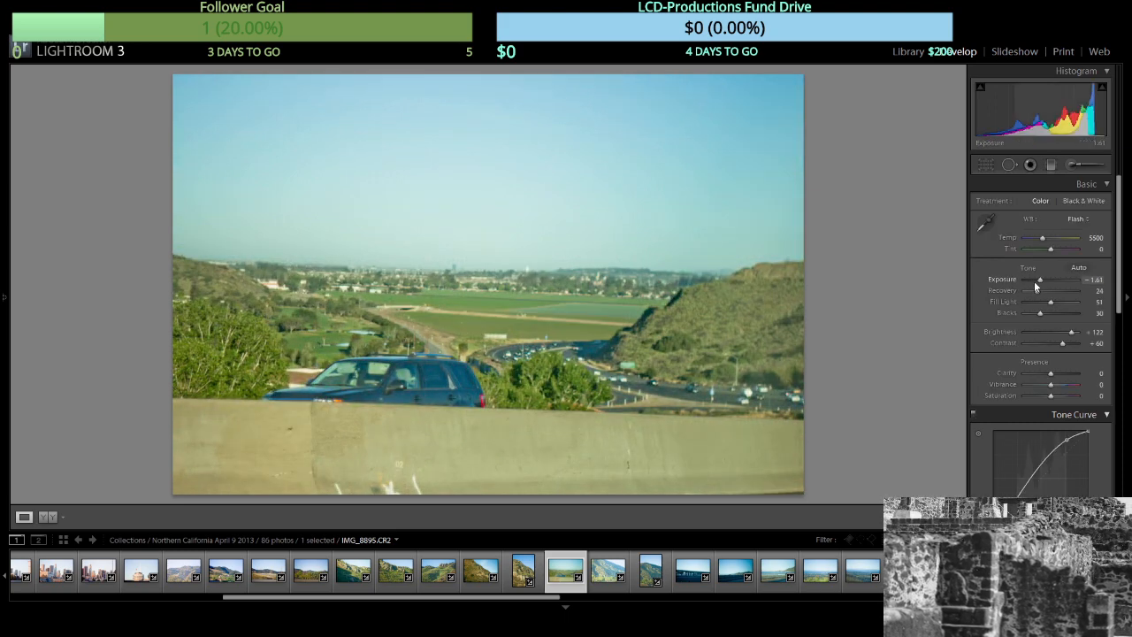
pyautogui.moveTo(1036, 284)
pyautogui.mouseDown()
pyautogui.moveTo(1049, 284)
pyautogui.moveTo(1048, 313)
pyautogui.moveTo(1038, 285)
pyautogui.mouseUp()
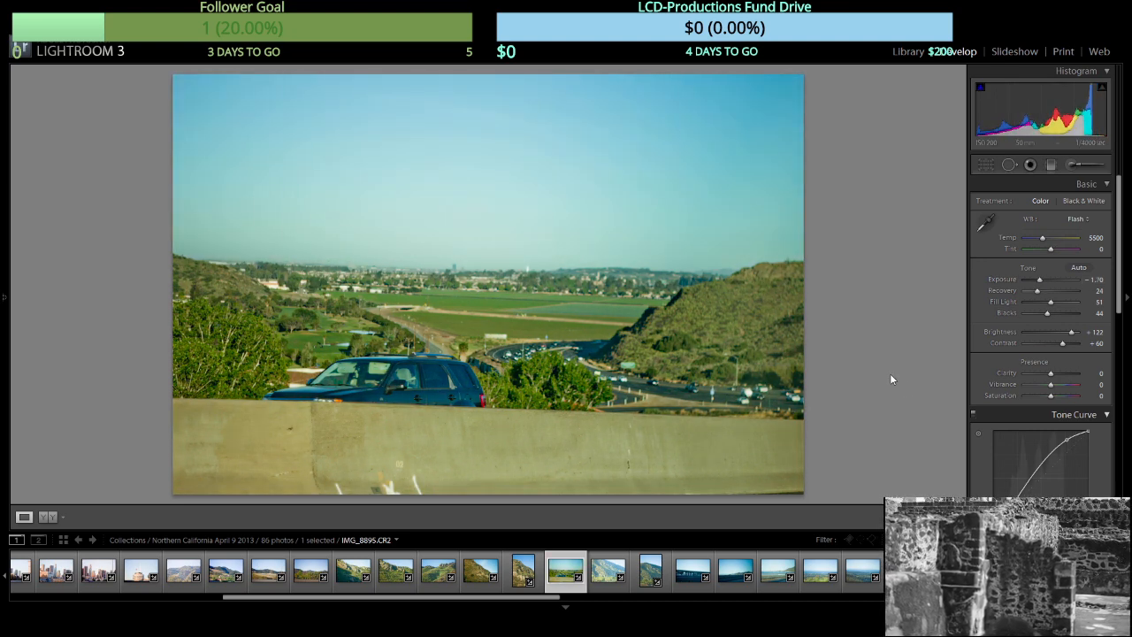
# On the mountainside photo IMG_8900, set Blacks to 46, Exposure to −1.98 and Brightness to +95.
pyautogui.press('Right')
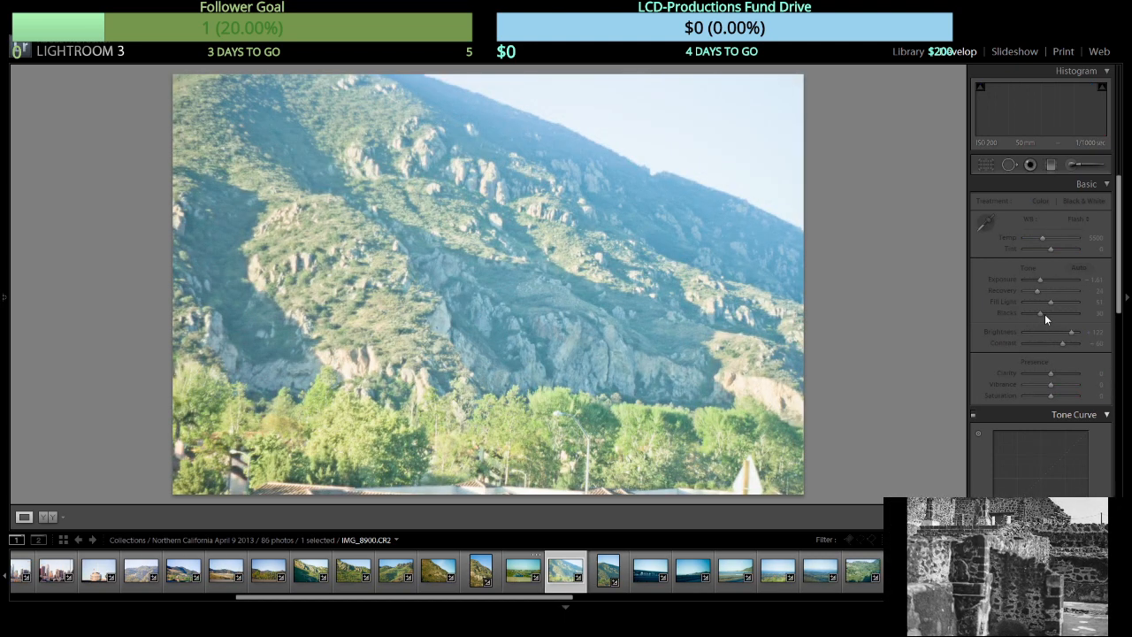
pyautogui.moveTo(1044, 313); pyautogui.dragTo(1036, 281)
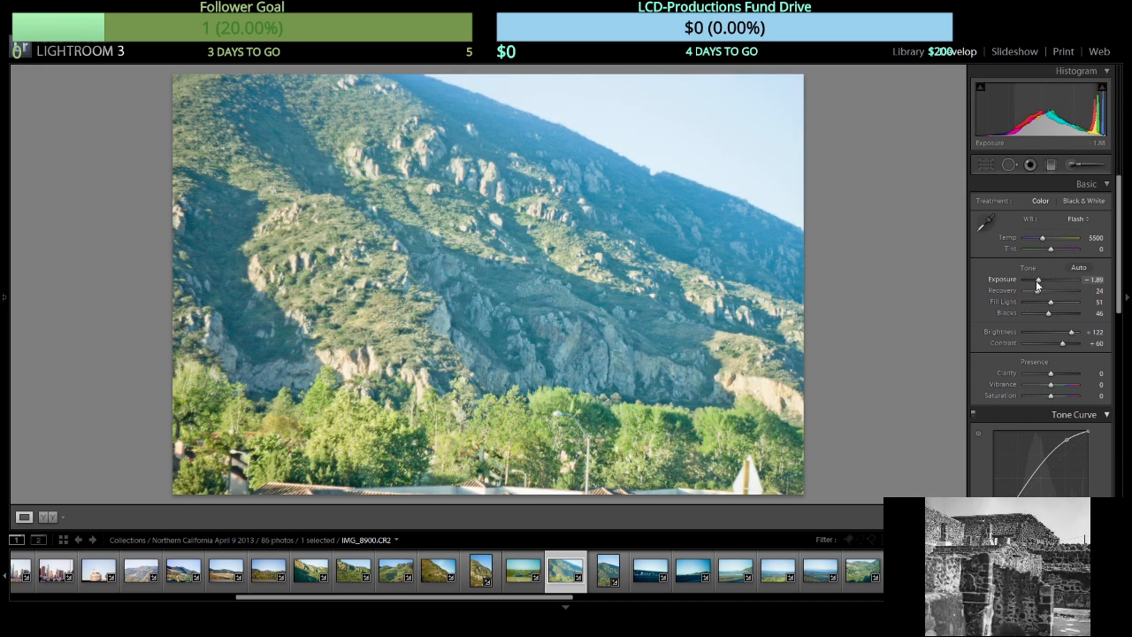
pyautogui.moveTo(1036, 277); pyautogui.dragTo(1039, 276)
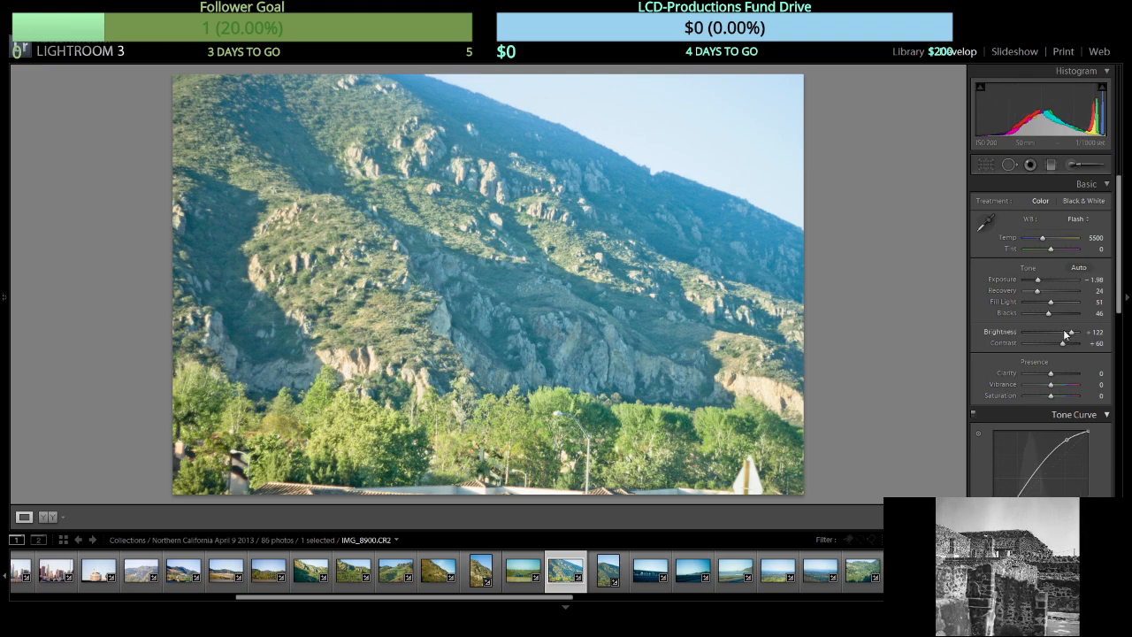
pyautogui.moveTo(1071, 333); pyautogui.dragTo(1068, 337)
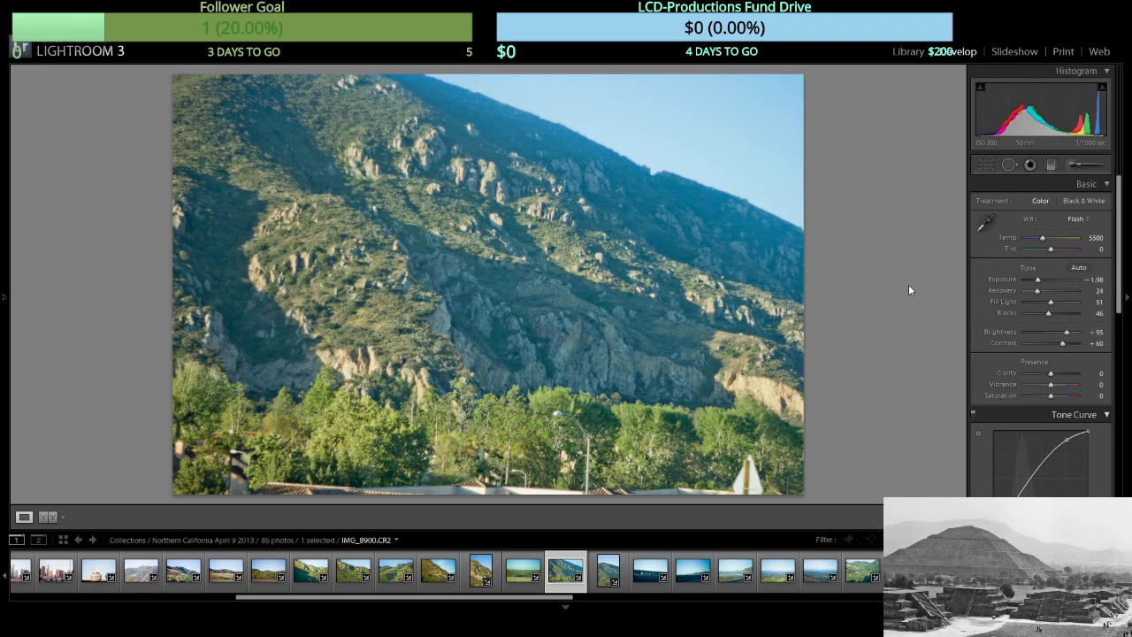
# Set Blacks to 43 on the mountain photo IMG_8901, and set Exposure to −1.52 and Blacks to 16 on the overpass photo IMG_8905.
pyautogui.press('Right')
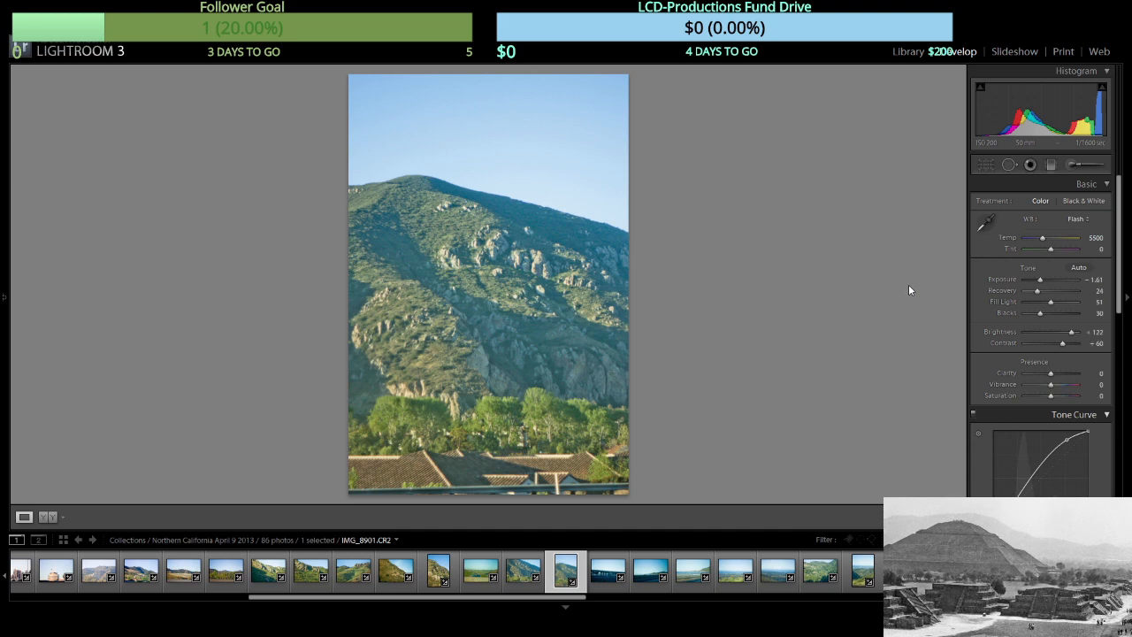
pyautogui.click(1046, 314)
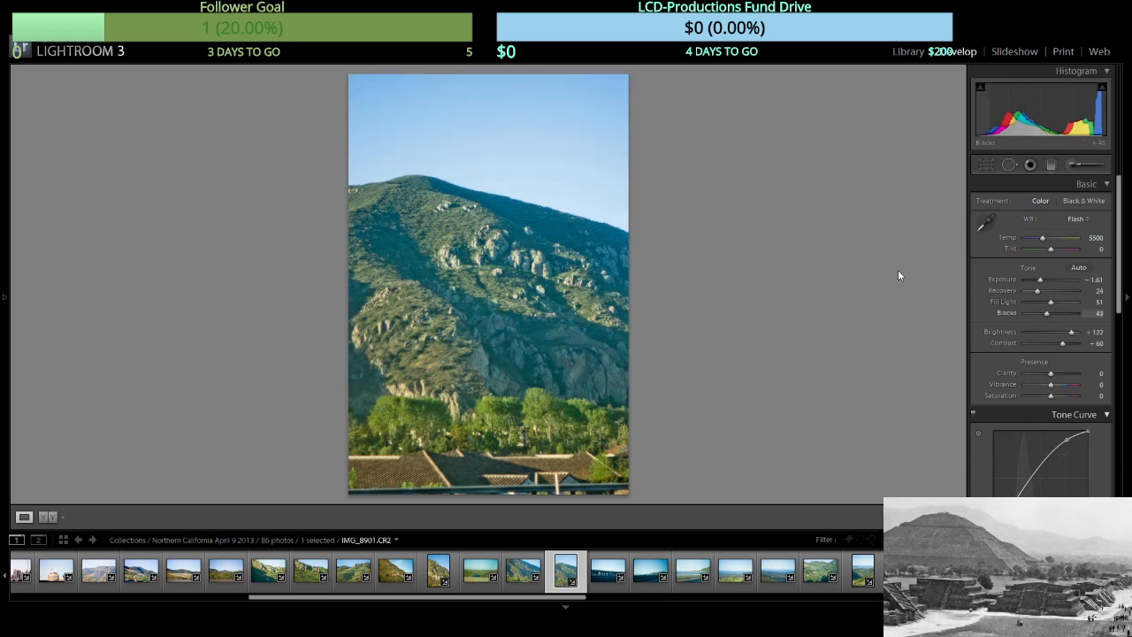
pyautogui.press('Right')
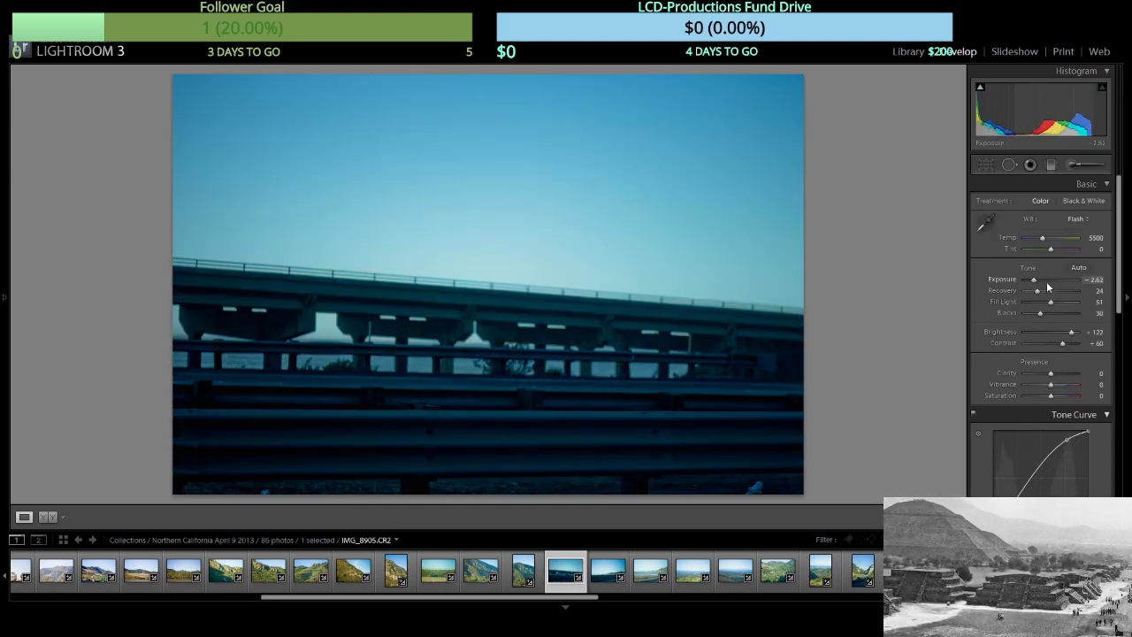
pyautogui.moveTo(1047, 283); pyautogui.dragTo(1041, 287)
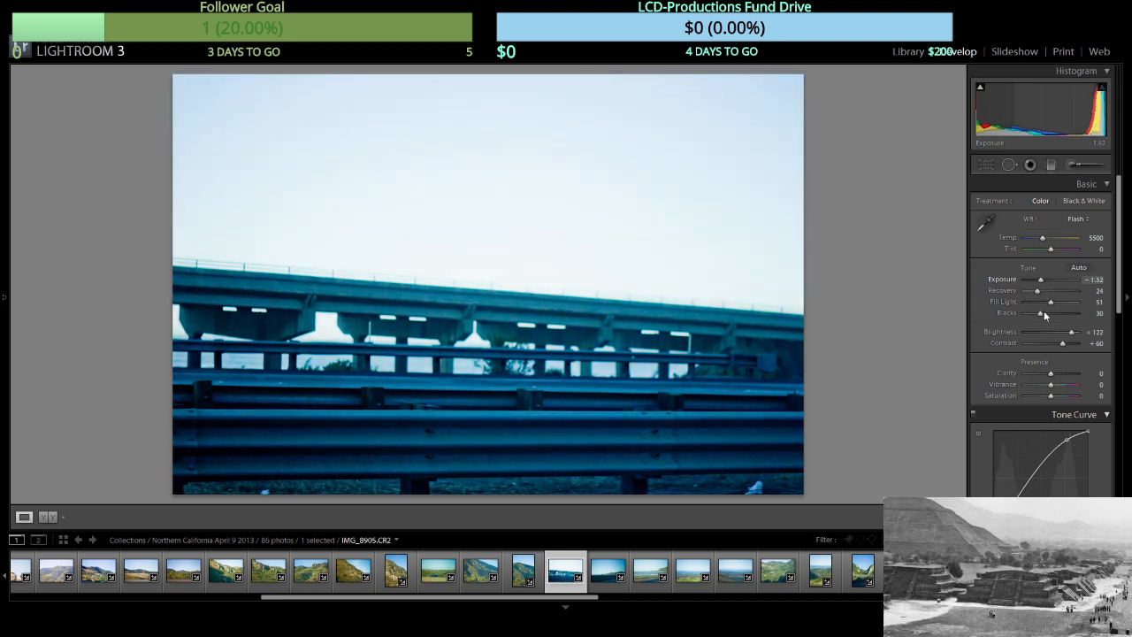
pyautogui.click(1034, 313)
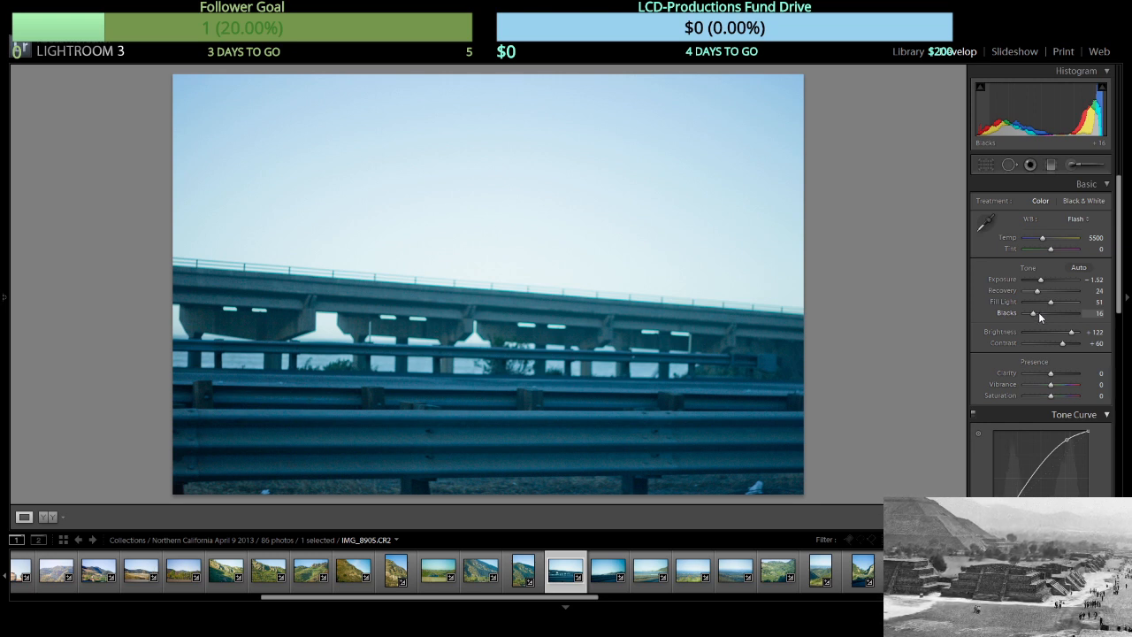
# Set Blacks to 28 on the guardrail photo IMG_8909 and to 34 on the seaside road photo with the SUV, IMG_8912.
pyautogui.press('Right')
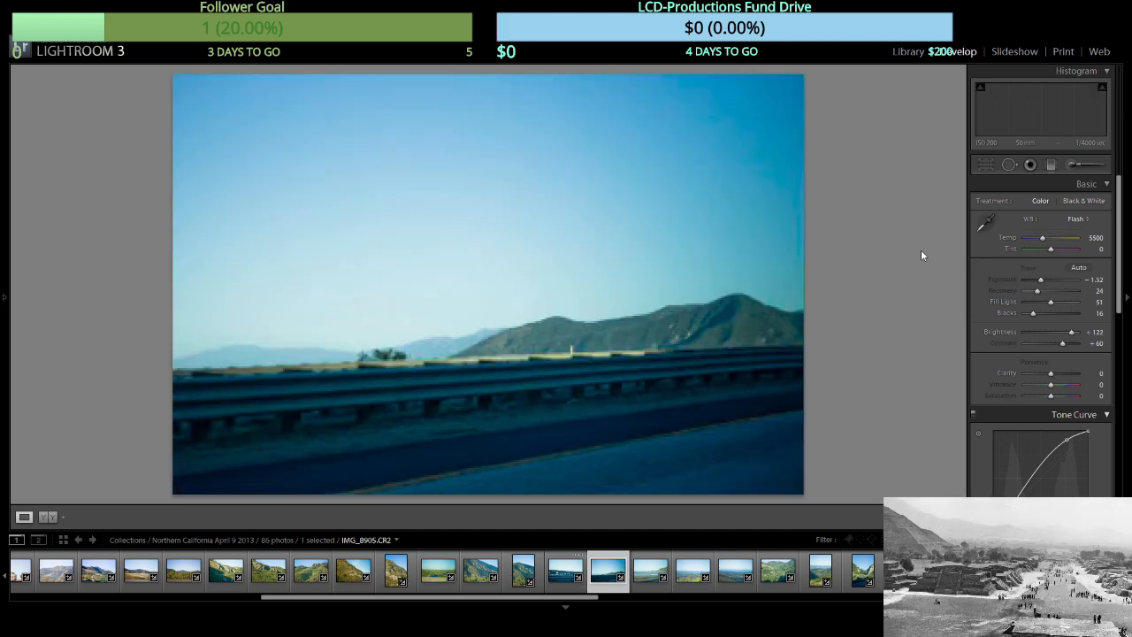
pyautogui.click(1032, 311)
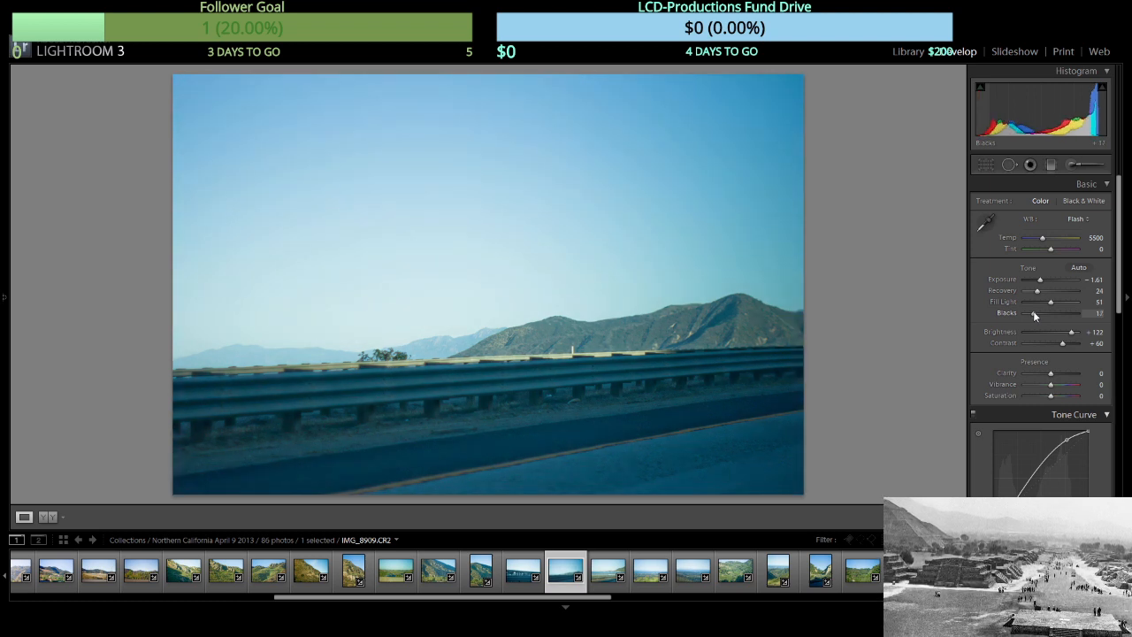
pyautogui.moveTo(1035, 310); pyautogui.dragTo(1040, 313)
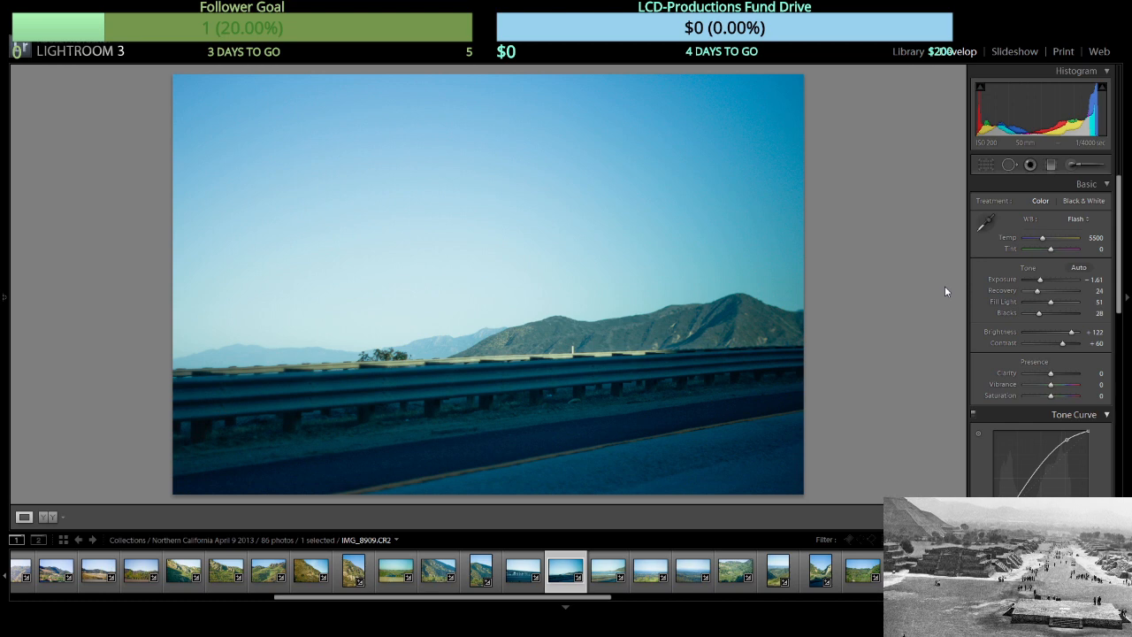
pyautogui.press('Right')
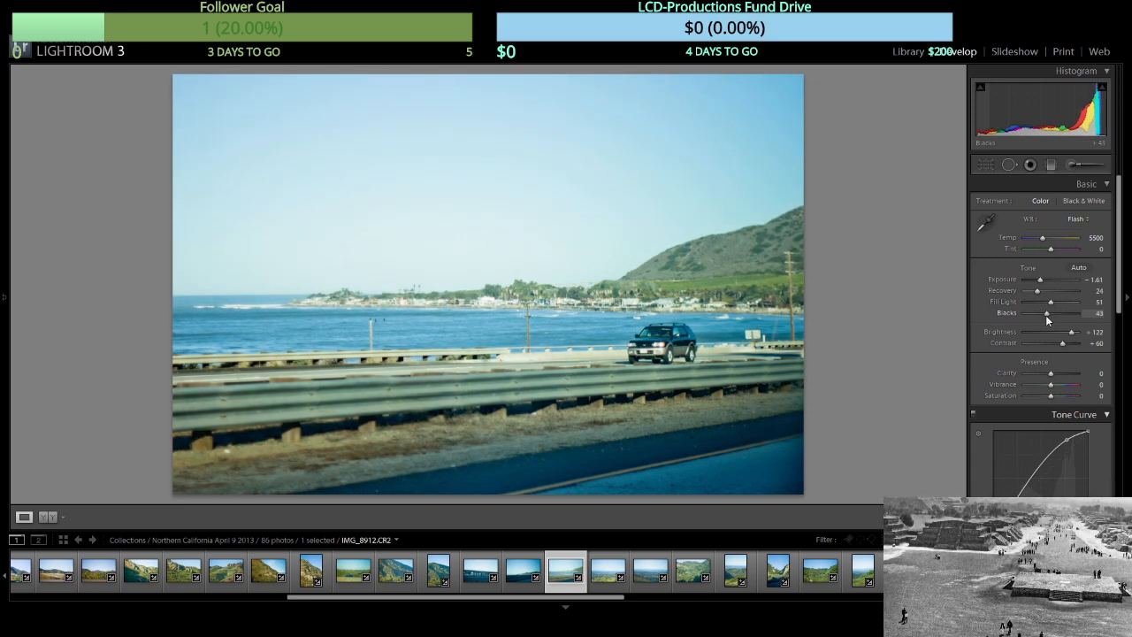
pyautogui.moveTo(1046, 315); pyautogui.dragTo(1043, 317)
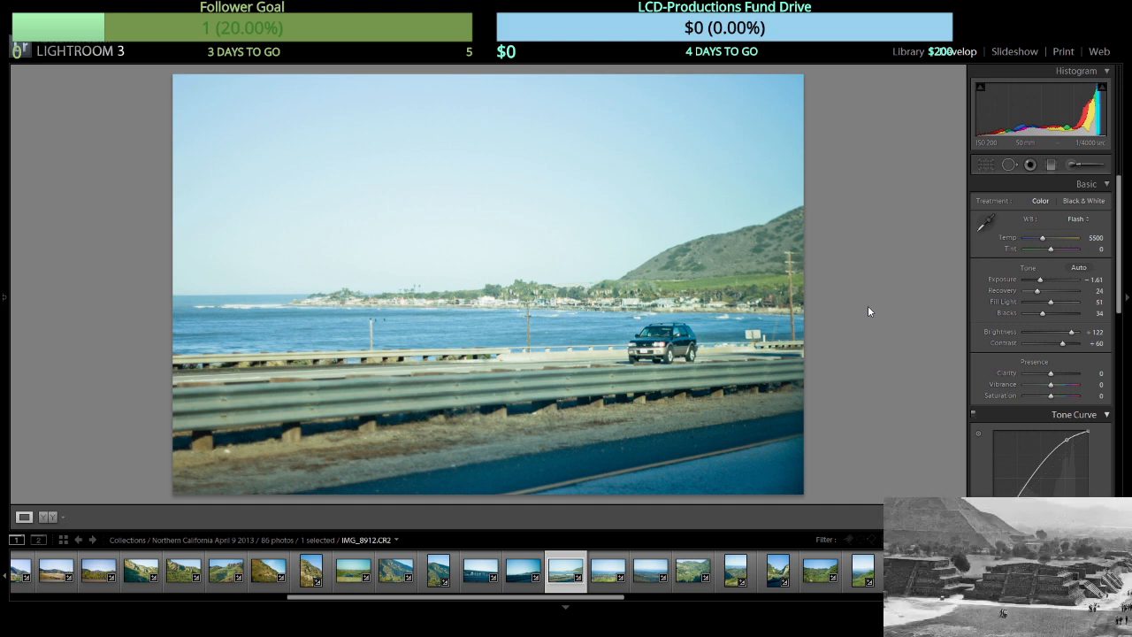
# Set Blacks to 41 on the grassy coastal view IMG_8921 and to 44 on the coastal valley photo IMG_8926.
pyautogui.press('Right')
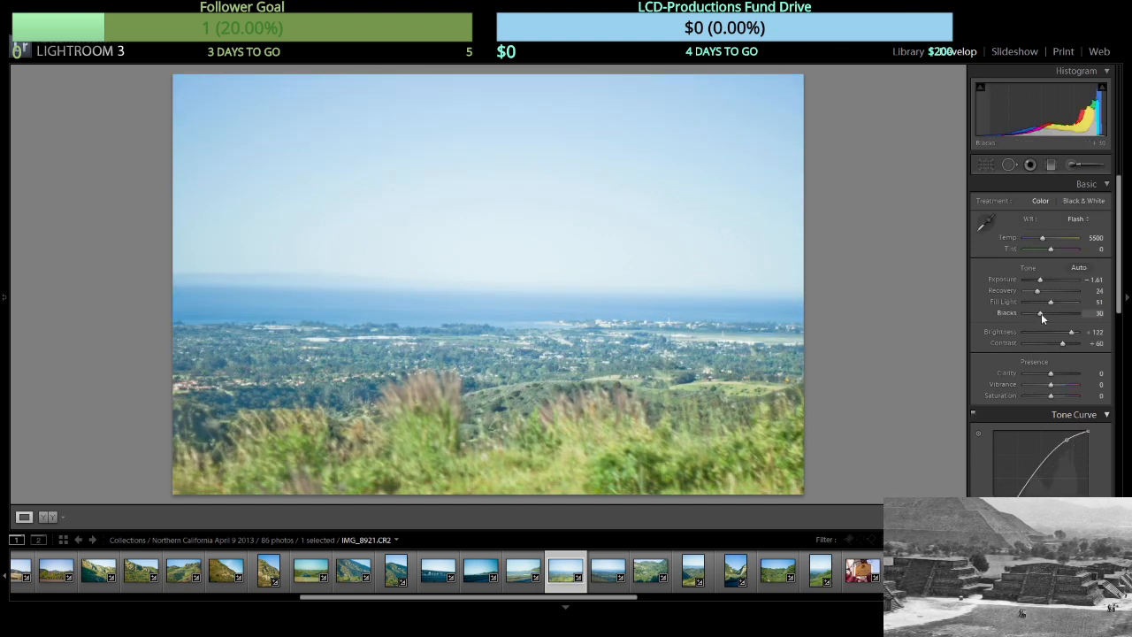
pyautogui.moveTo(1041, 313); pyautogui.dragTo(1045, 313)
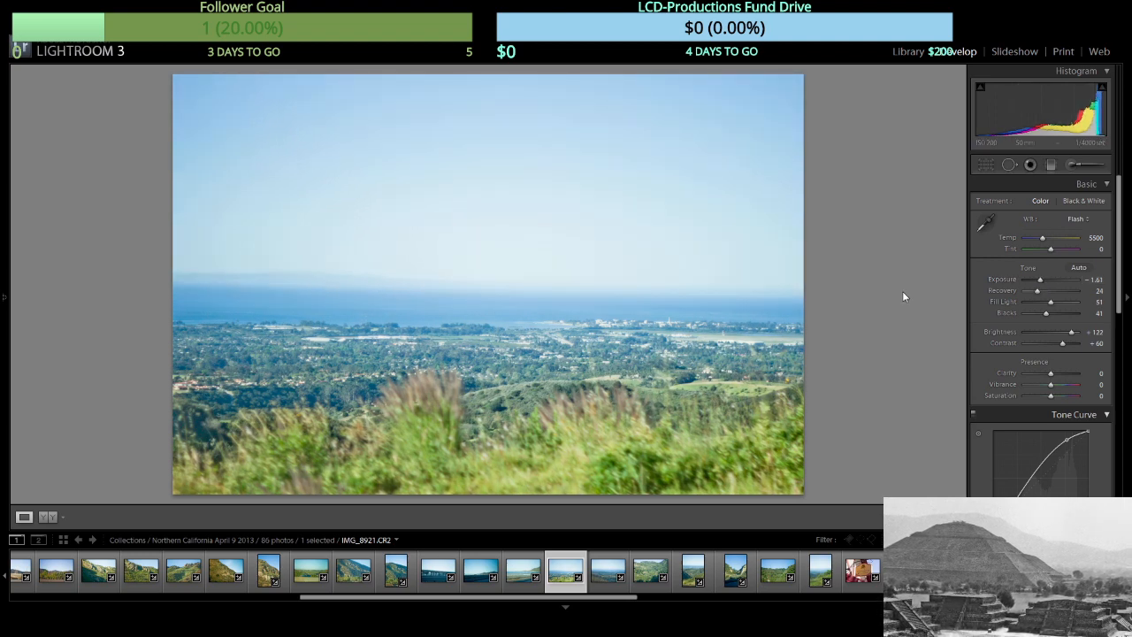
pyautogui.press('Right')
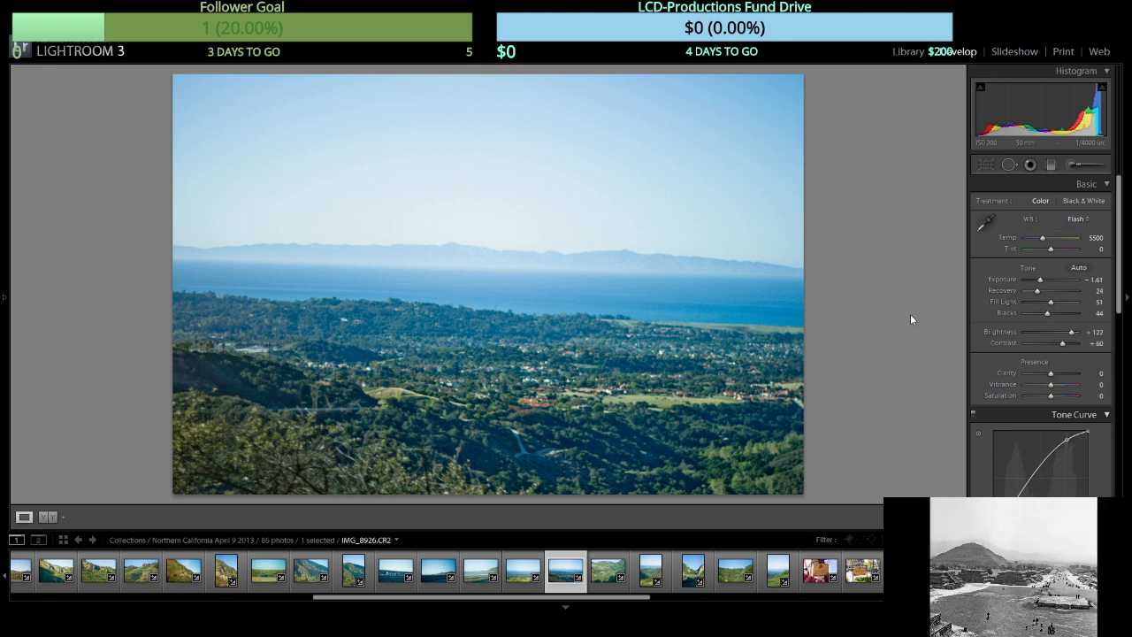
# On the green hillside photo IMG_8927, set Exposure to −1.89 and Blacks to 46.
pyautogui.press('Right')
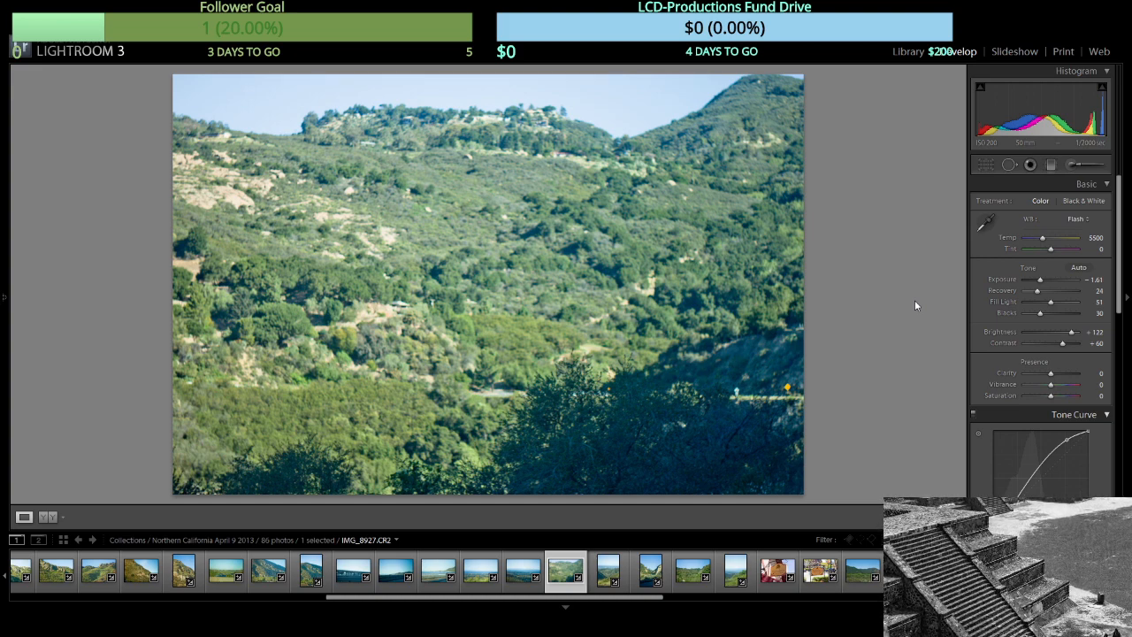
pyautogui.moveTo(1038, 281); pyautogui.dragTo(1035, 282)
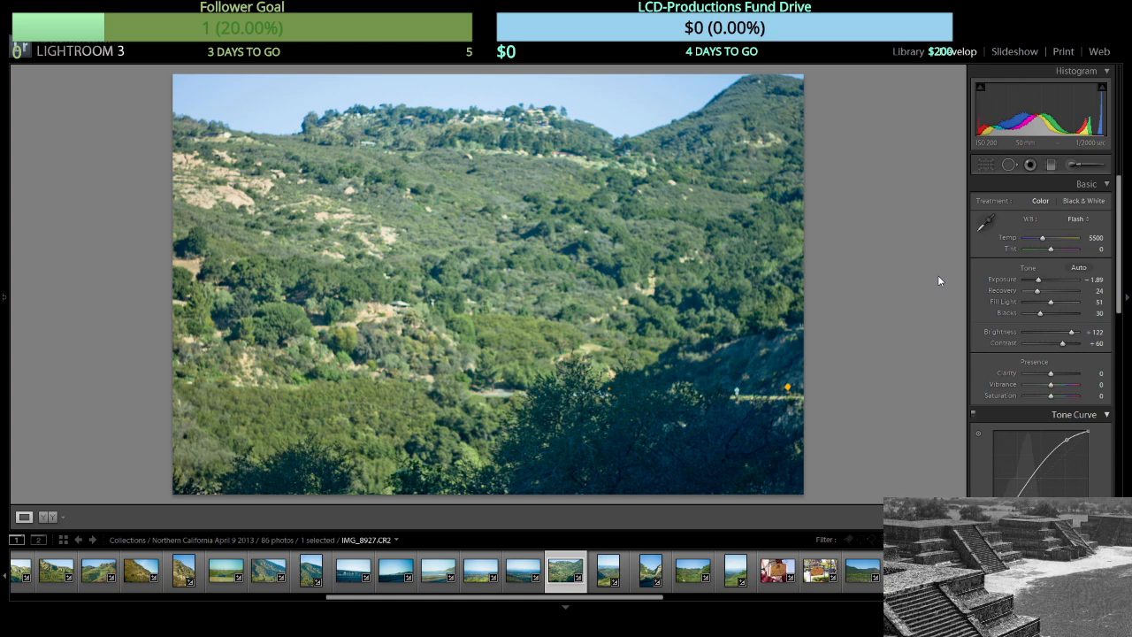
pyautogui.press('Right')
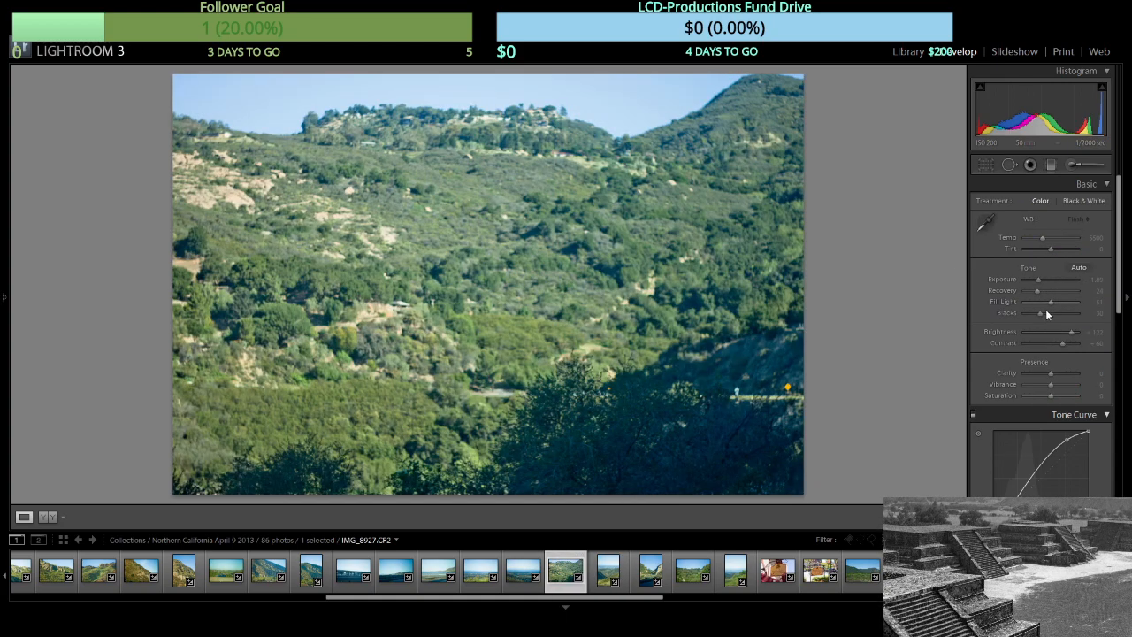
pyautogui.click(1048, 312)
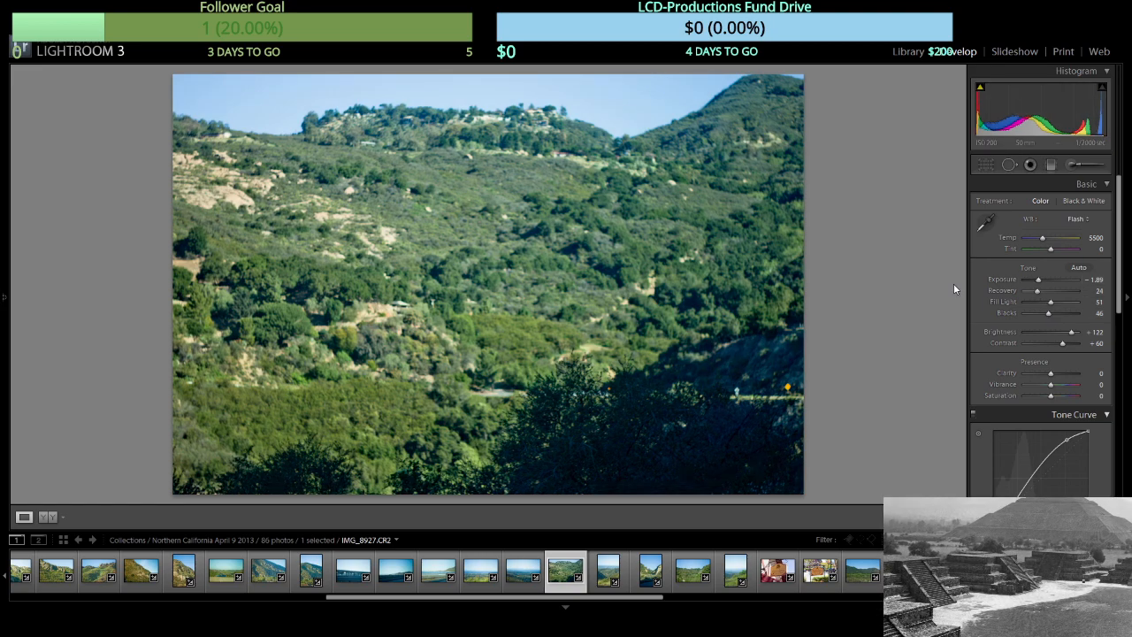
# Set Blacks to 52 on the portrait-format valley photo IMG_8933 and to 20 on the roadside canyon photo IMG_8940.
pyautogui.press('Right')
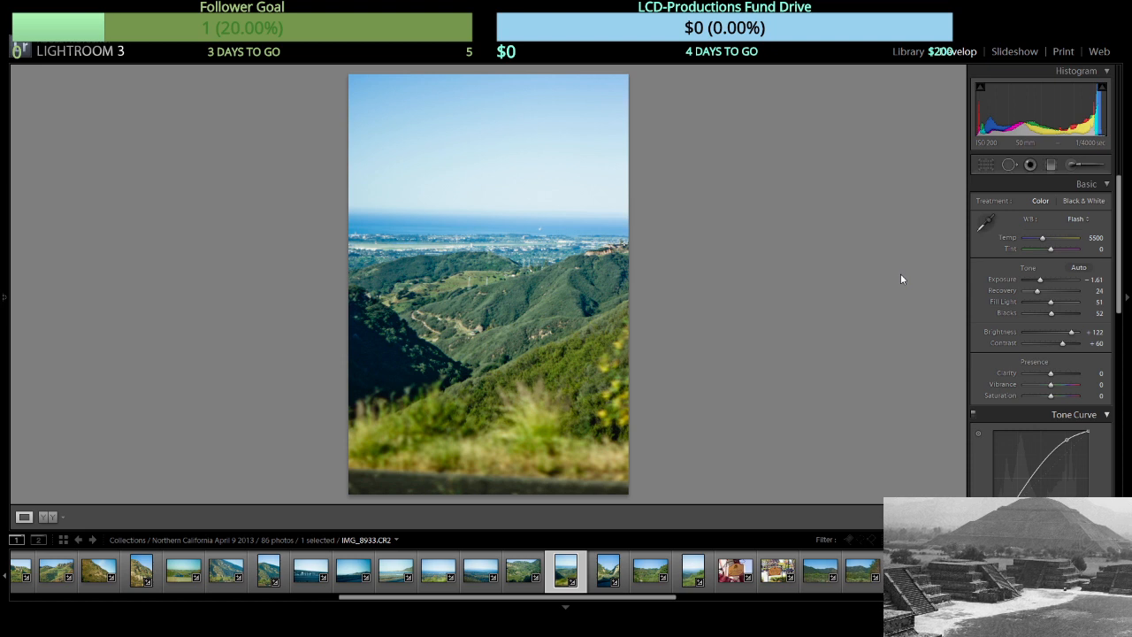
pyautogui.press('Right')
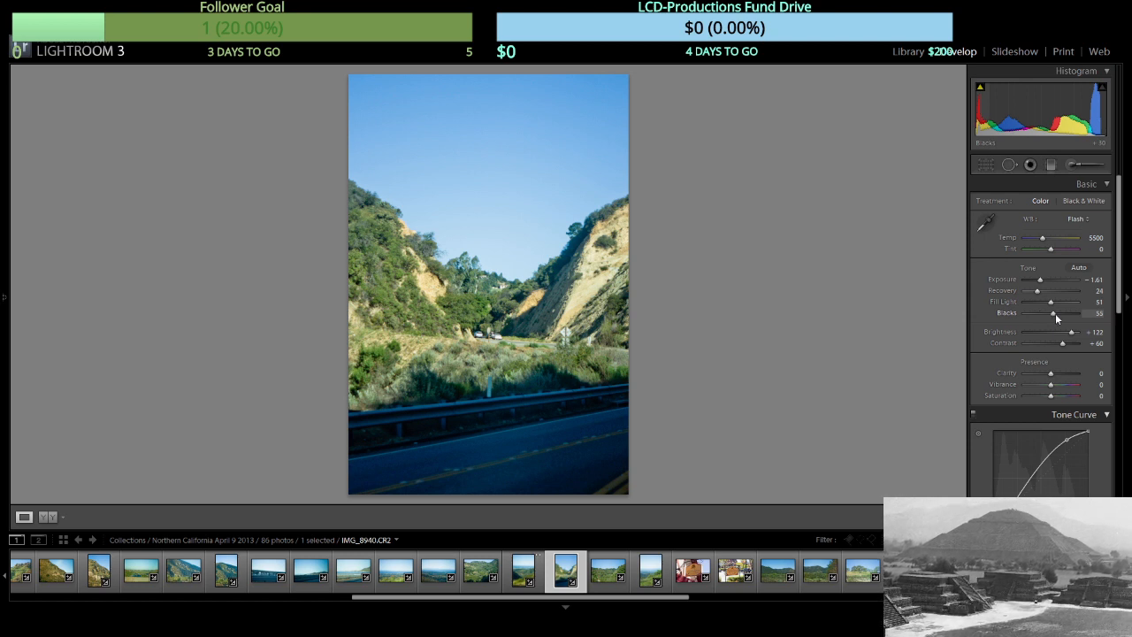
pyautogui.doubleClick(997, 311)
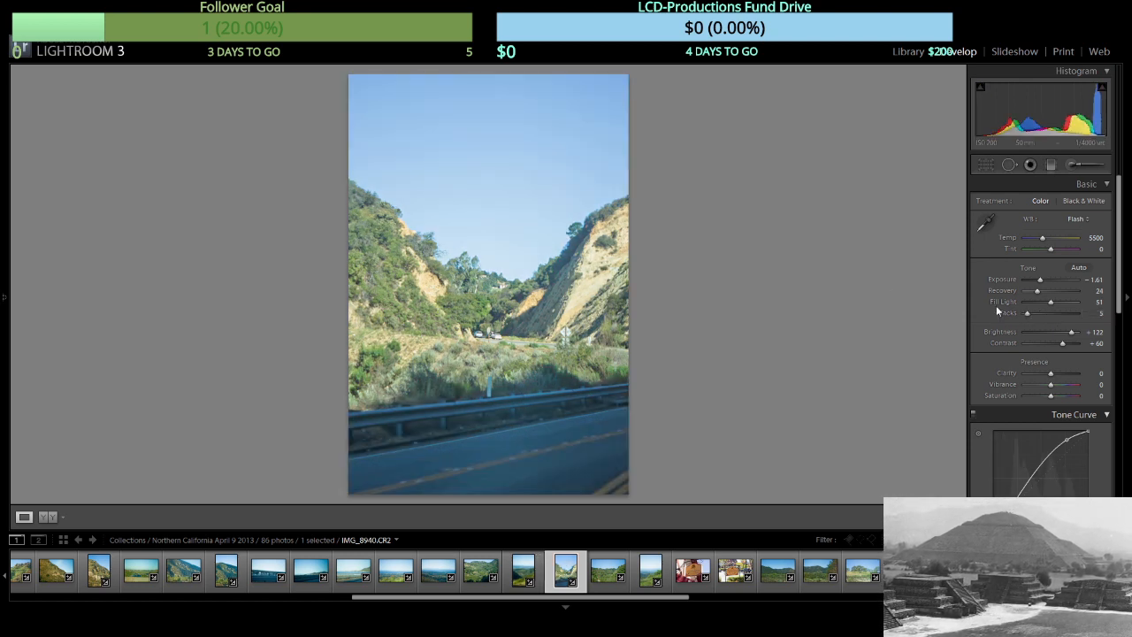
pyautogui.moveTo(1028, 313); pyautogui.dragTo(1035, 313)
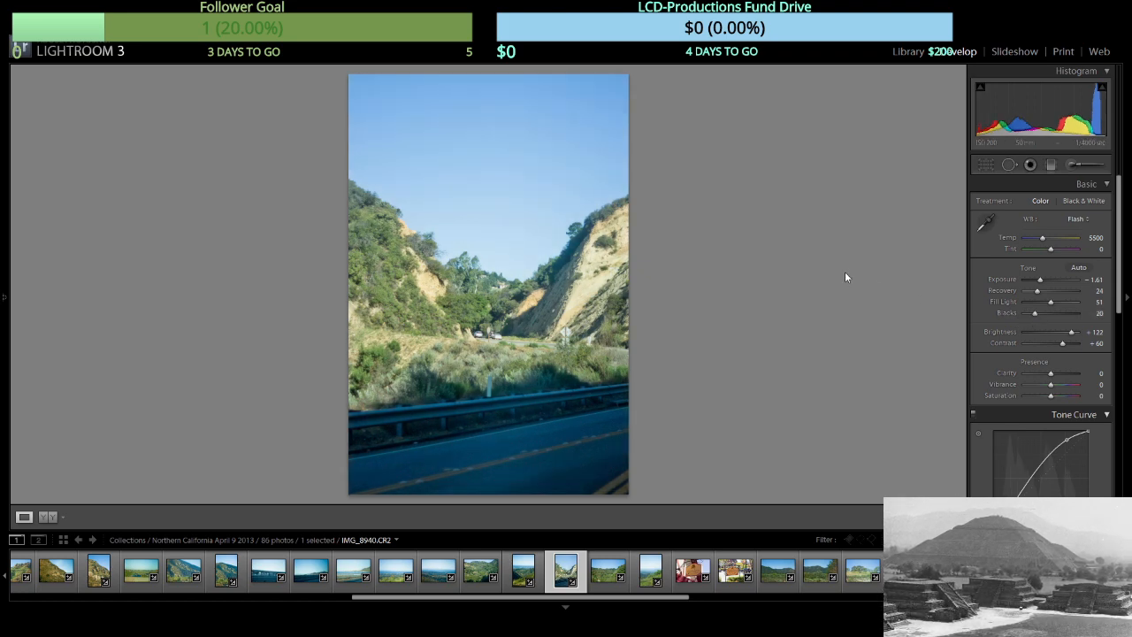
# Set Blacks to 49 on the portrait-format coastal slope photo IMG_8945 and to 41 on the standing wine bar sign photo IMG_8951.
pyautogui.press('Right')
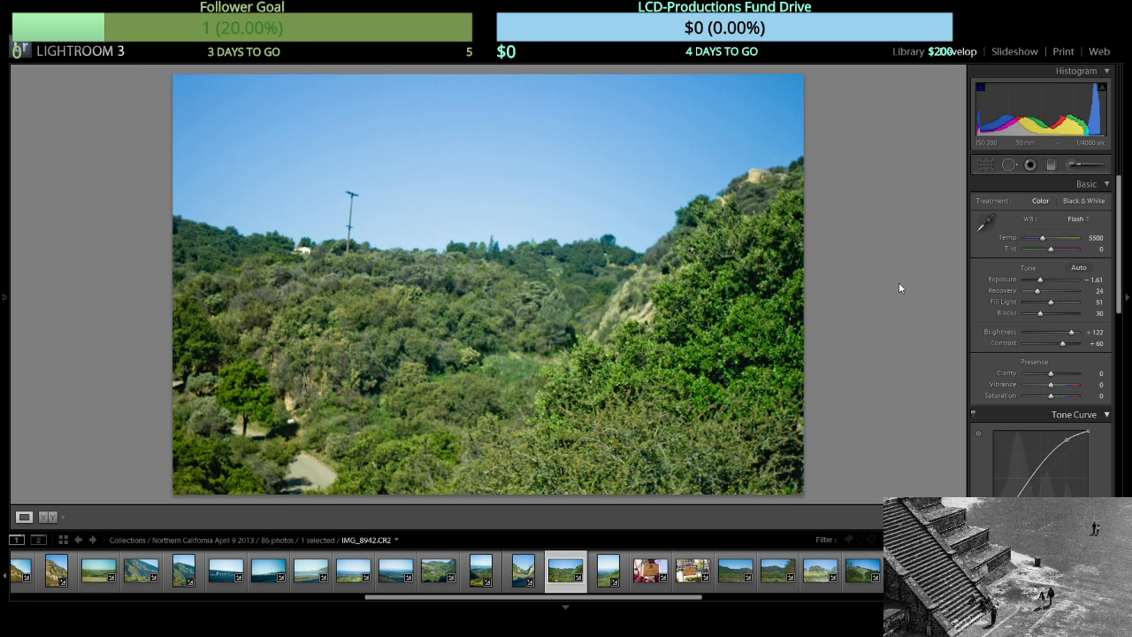
pyautogui.press('Right')
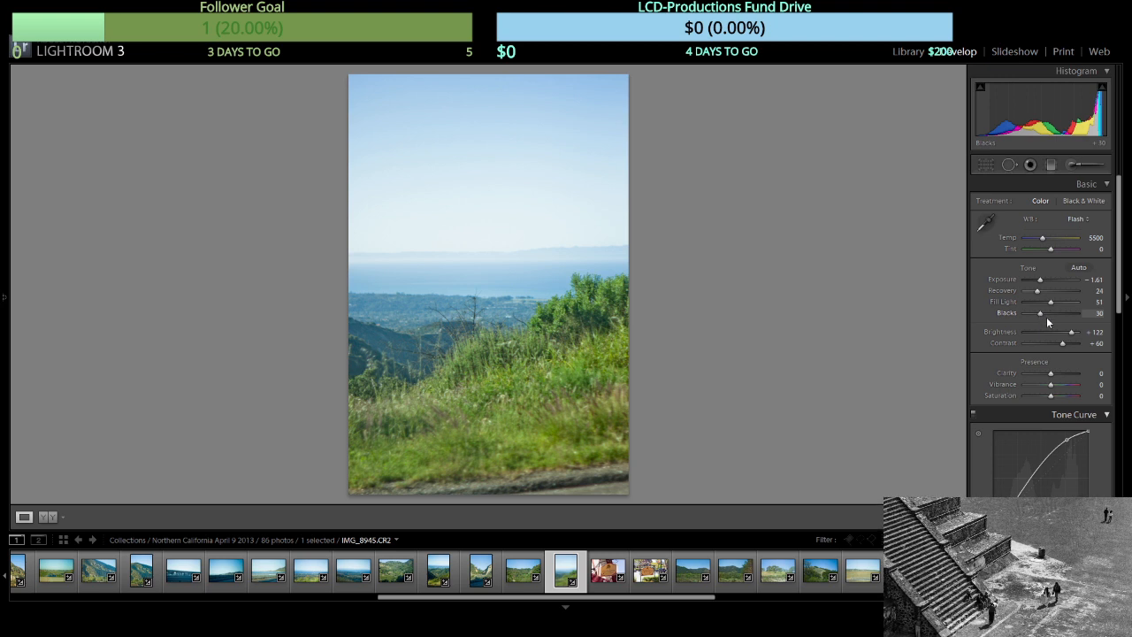
pyautogui.moveTo(1051, 316); pyautogui.dragTo(1050, 316)
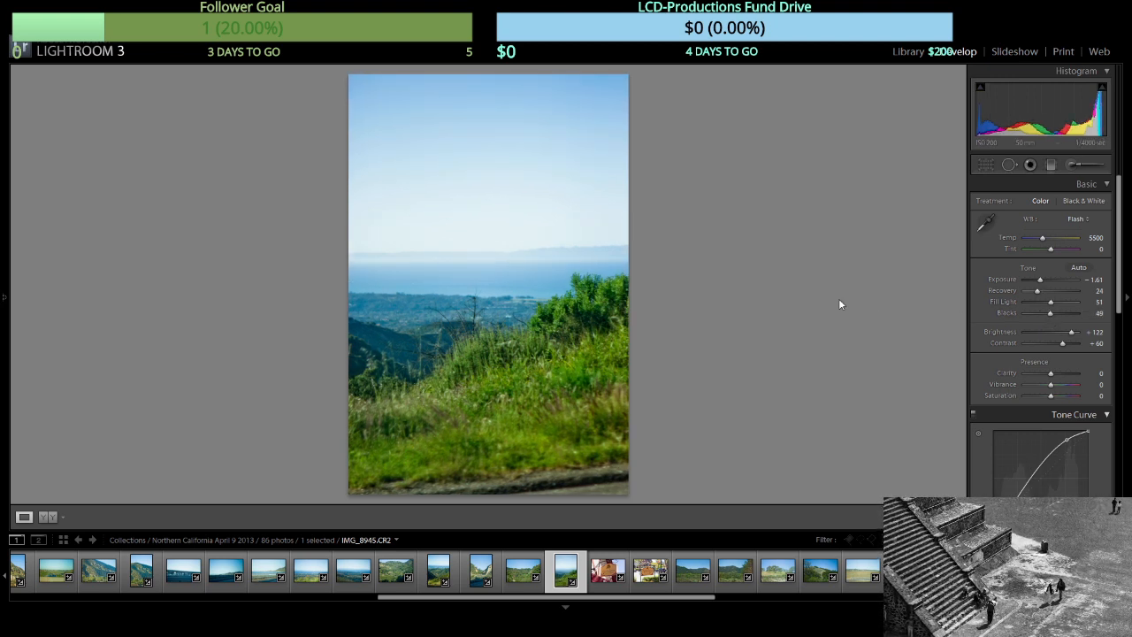
pyautogui.press('Right')
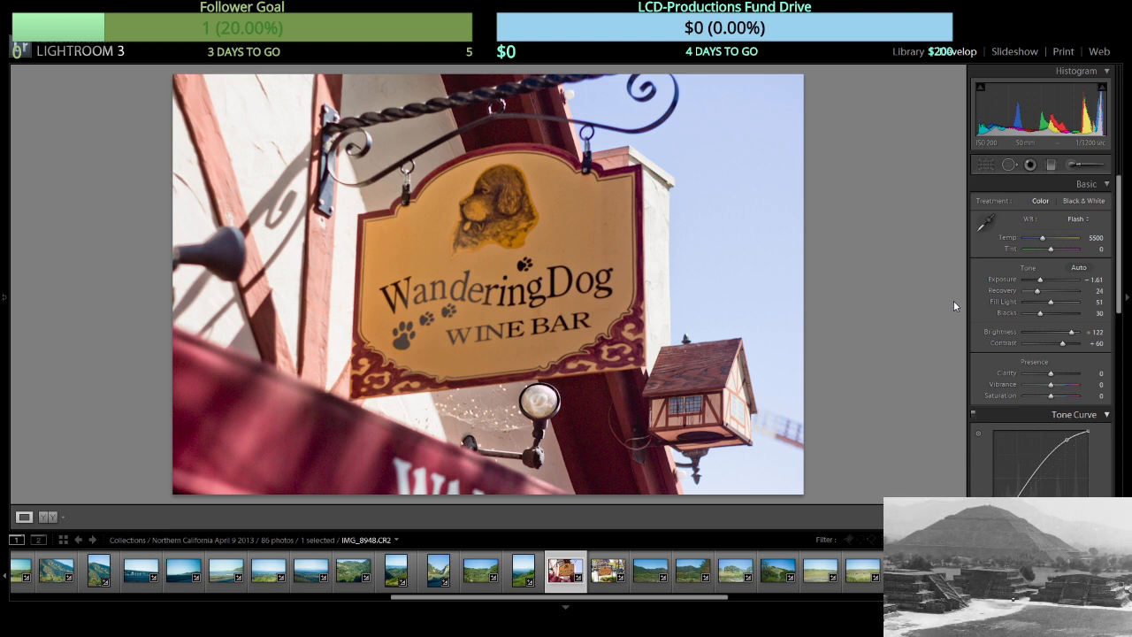
pyautogui.press('Right')
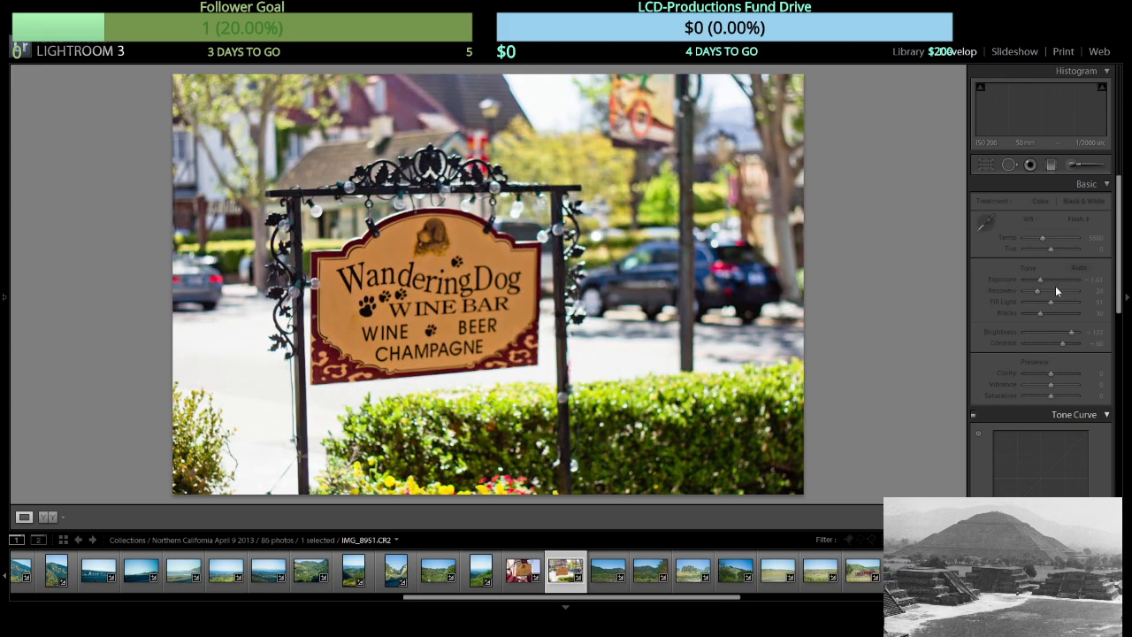
pyautogui.click(1045, 311)
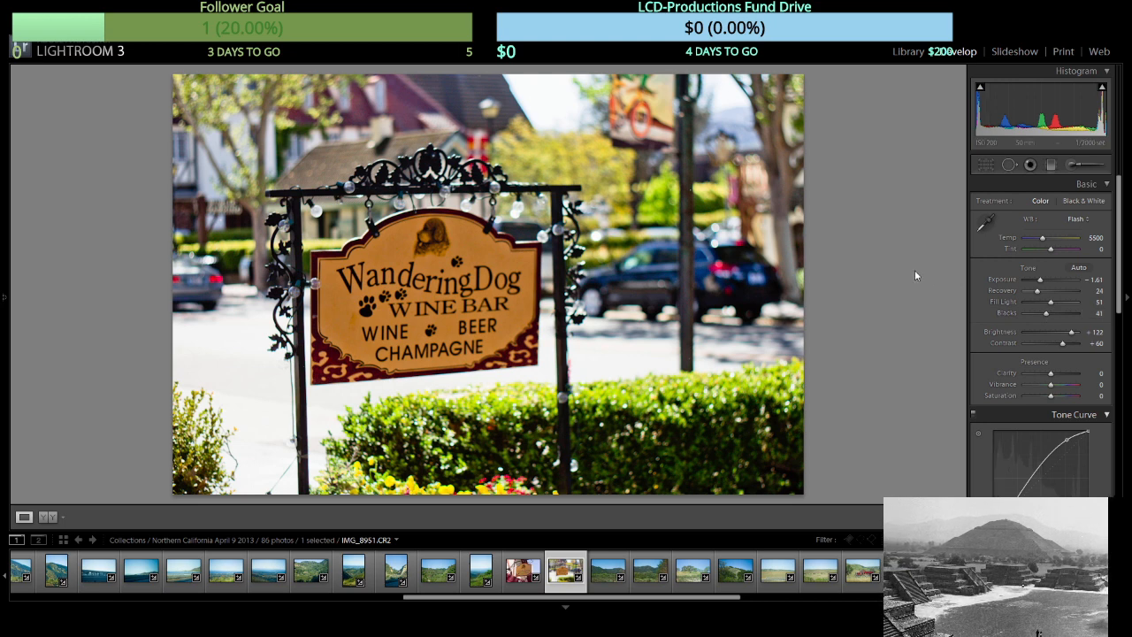
# Set Blacks to 44 on the hills photo IMG_8953 and to 45 on the hills photo with the large tree, IMG_8960.
pyautogui.press('Right')
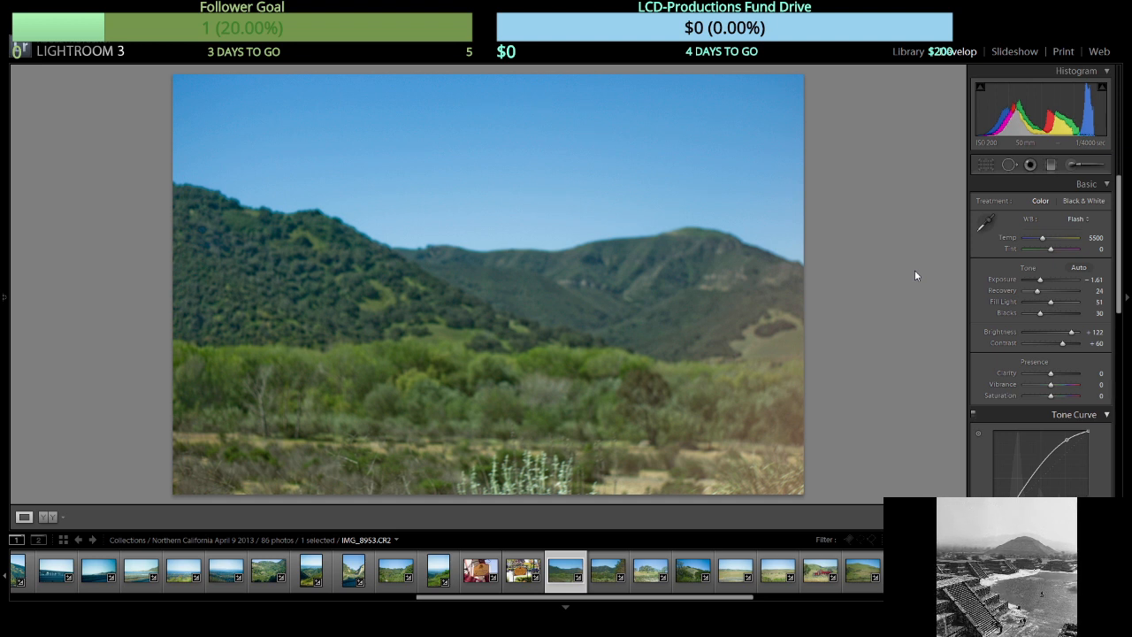
pyautogui.click(1047, 312)
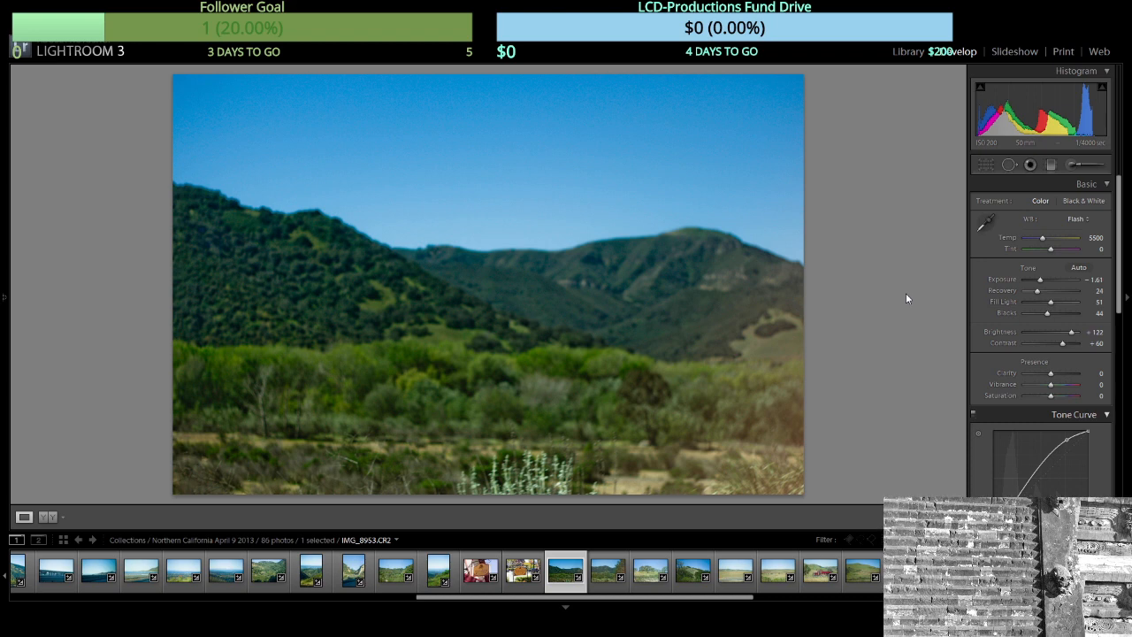
pyautogui.press('Right')
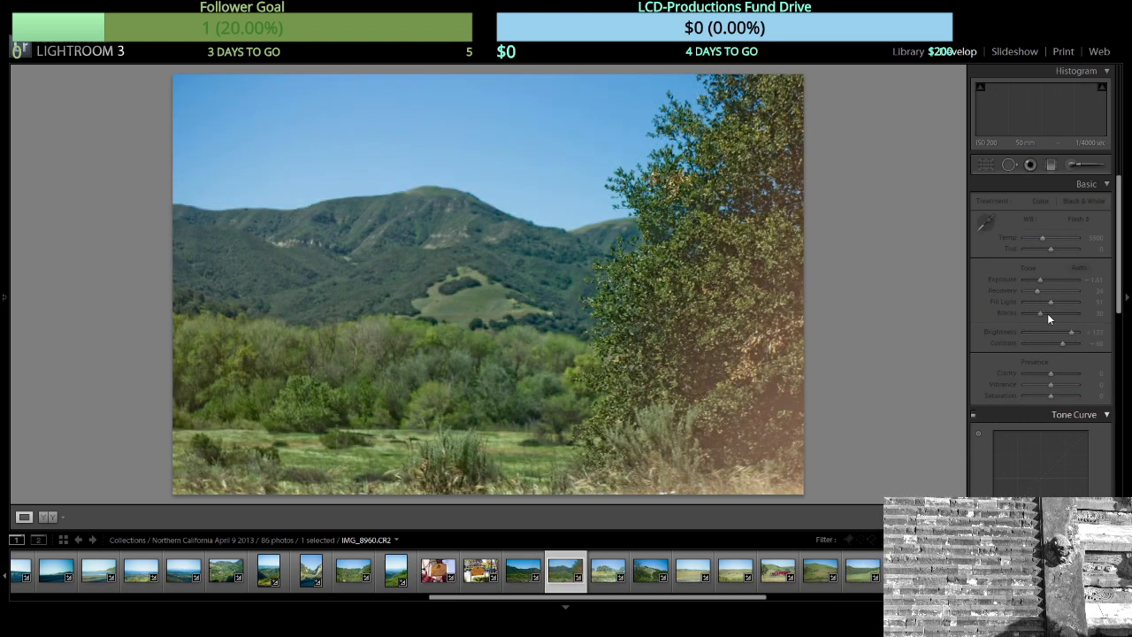
pyautogui.click(1047, 313)
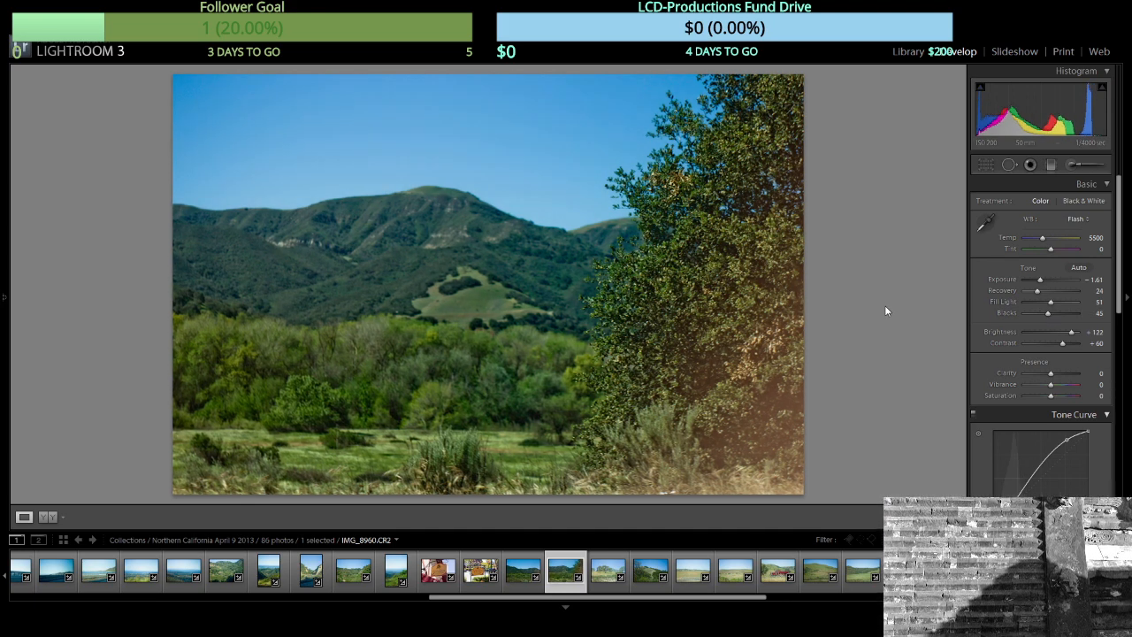
# On the oak trees photo IMG_8964, set Blacks to 44 and Exposure to −2.35.
pyautogui.press('Right')
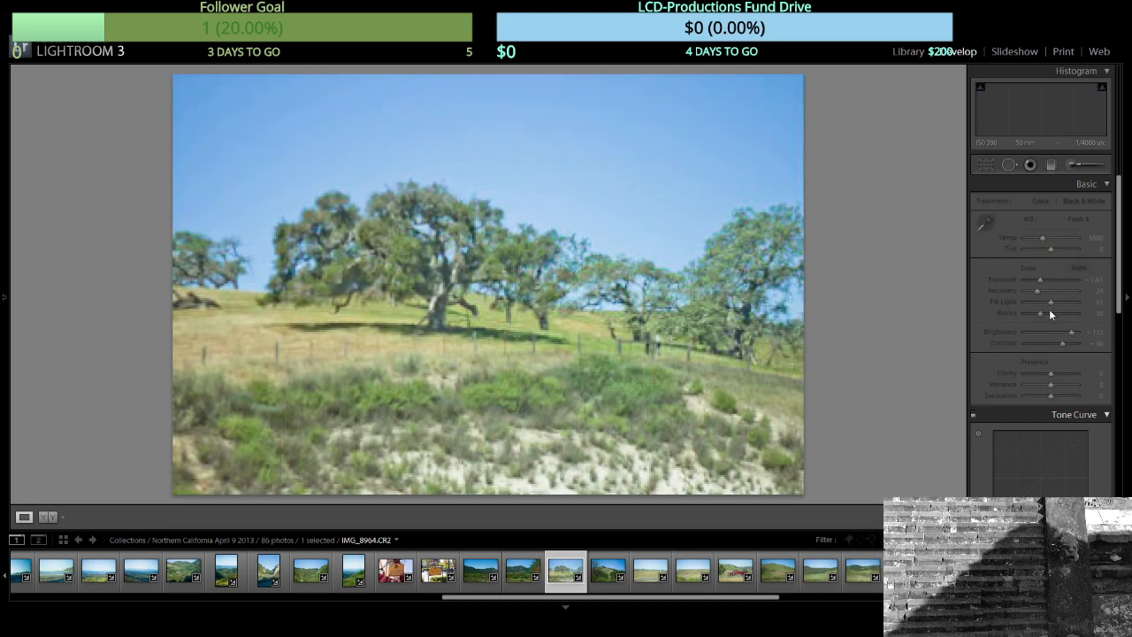
pyautogui.click(1048, 313)
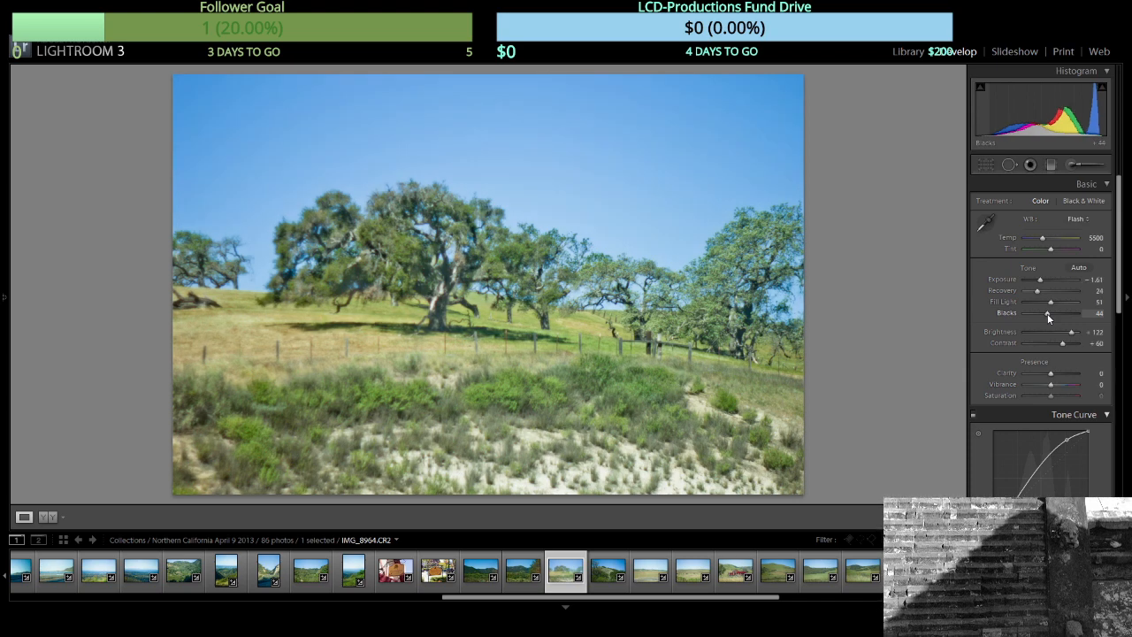
pyautogui.click(1036, 280)
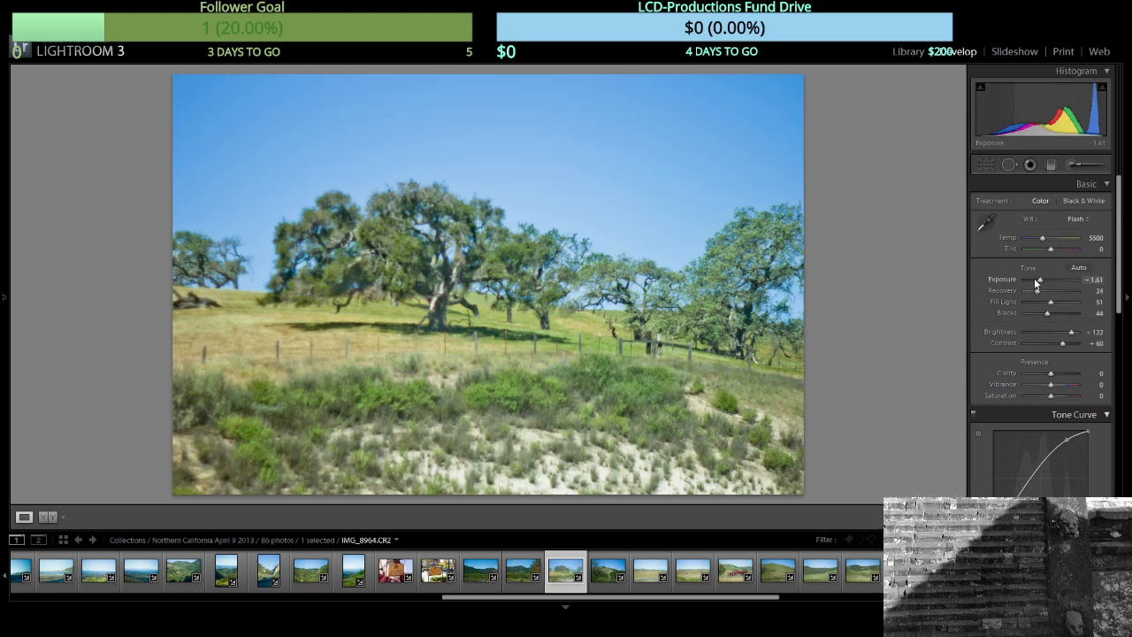
pyautogui.moveTo(1034, 281); pyautogui.dragTo(1037, 281)
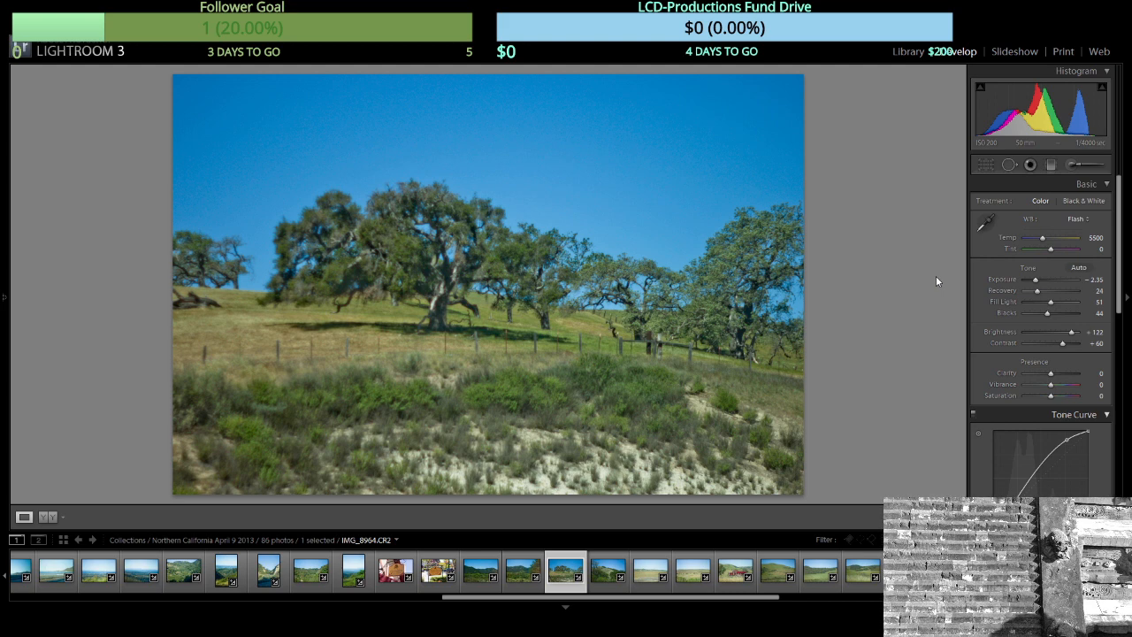
# On the wooded hillside photo IMG_8966, set Exposure to −1.33, Blacks to 29 and Fill Light to 71.
pyautogui.press('Right')
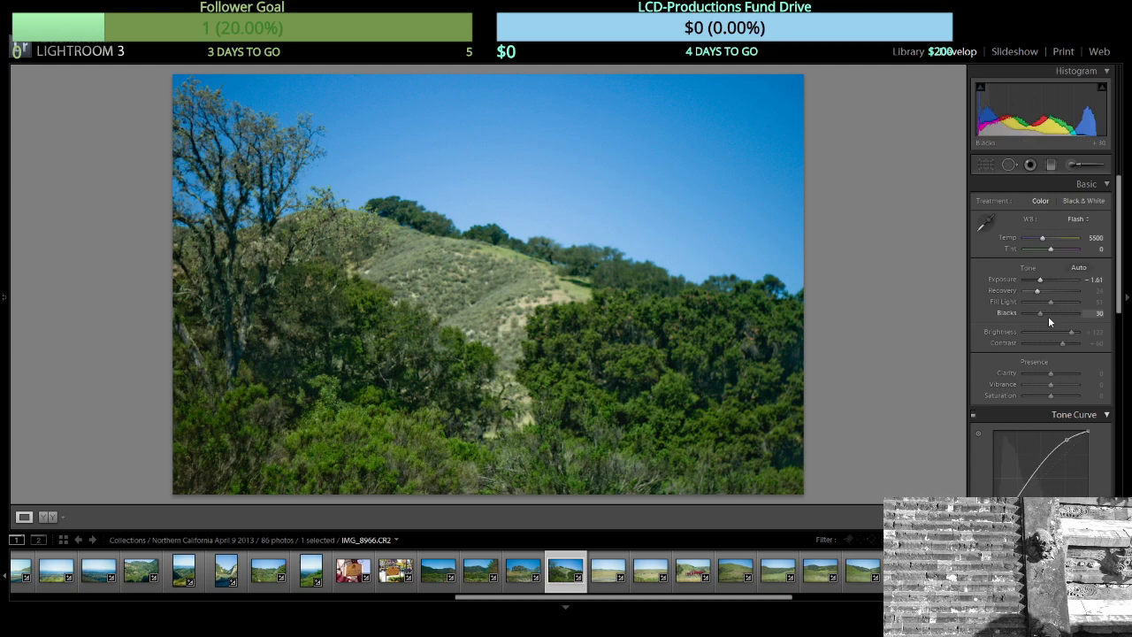
pyautogui.click(1048, 313)
pyautogui.moveTo(1045, 284); pyautogui.dragTo(1039, 314)
pyautogui.click(1061, 302)
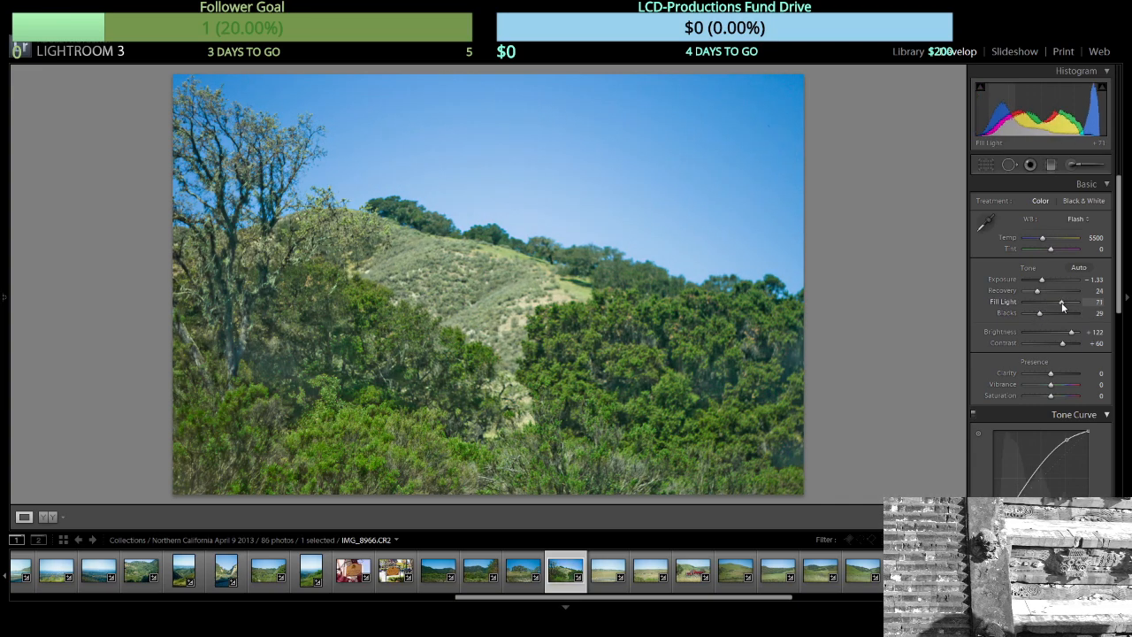
# On the guardrail and dry field photo IMG_8969, set Fill Light to 66, Exposure to −2.44 and Blacks to 44.
pyautogui.press('Right')
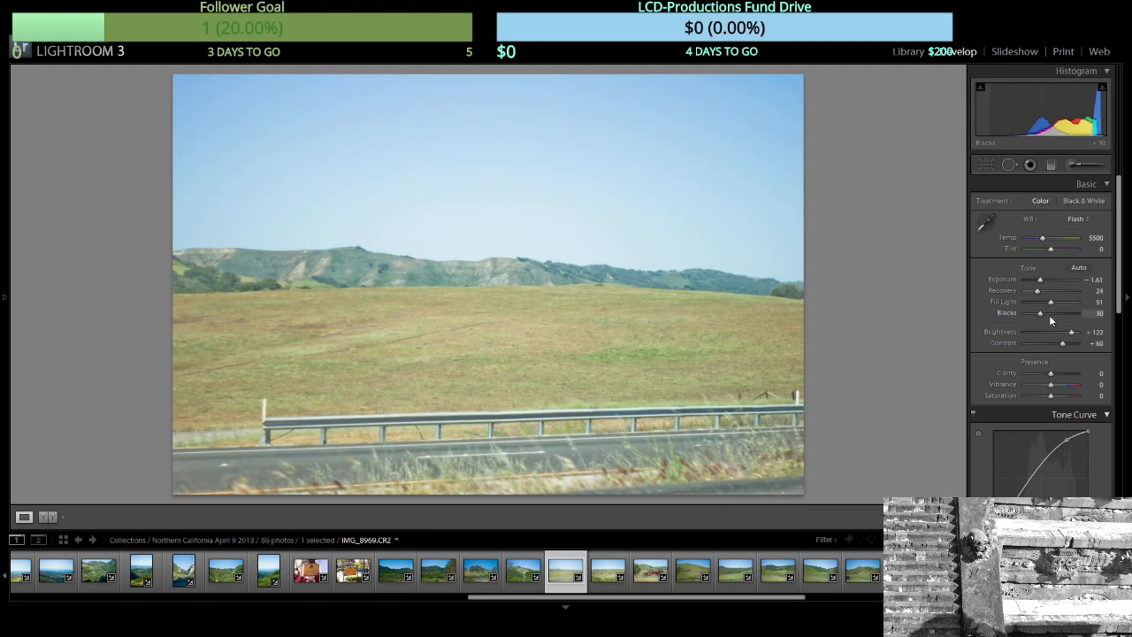
pyautogui.moveTo(1049, 315); pyautogui.dragTo(1044, 318)
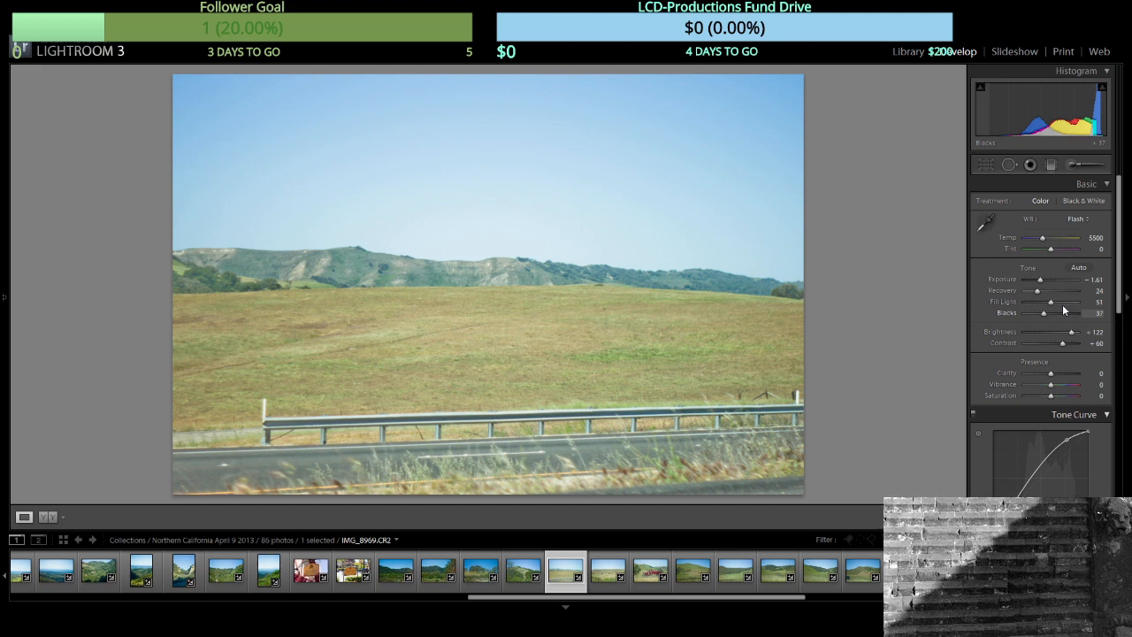
pyautogui.doubleClick(1062, 305)
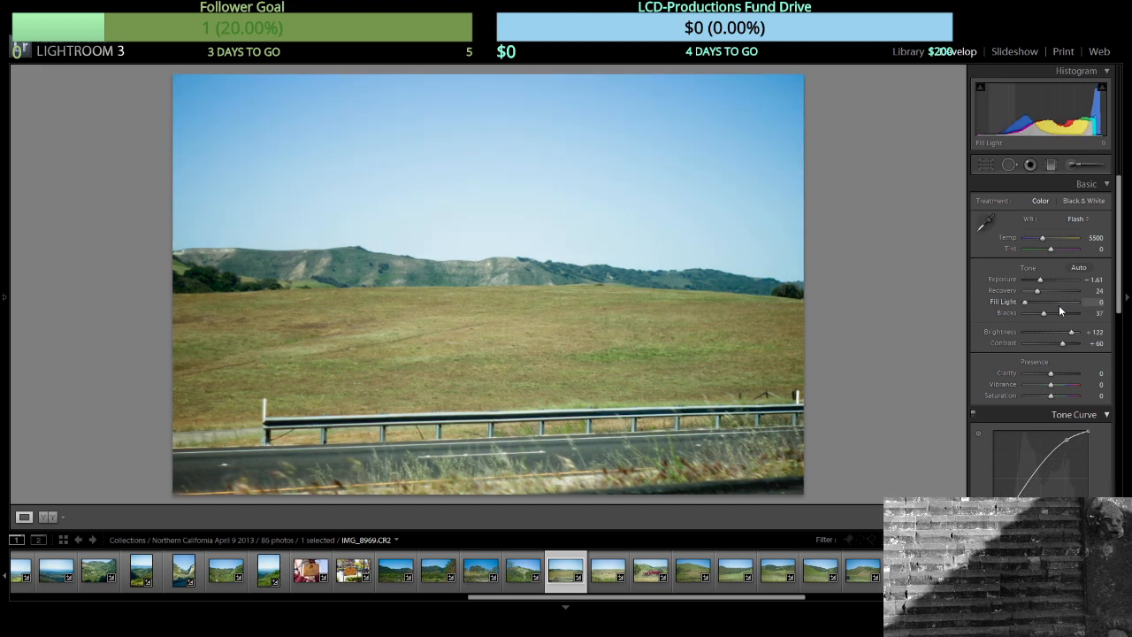
pyautogui.click(1059, 305)
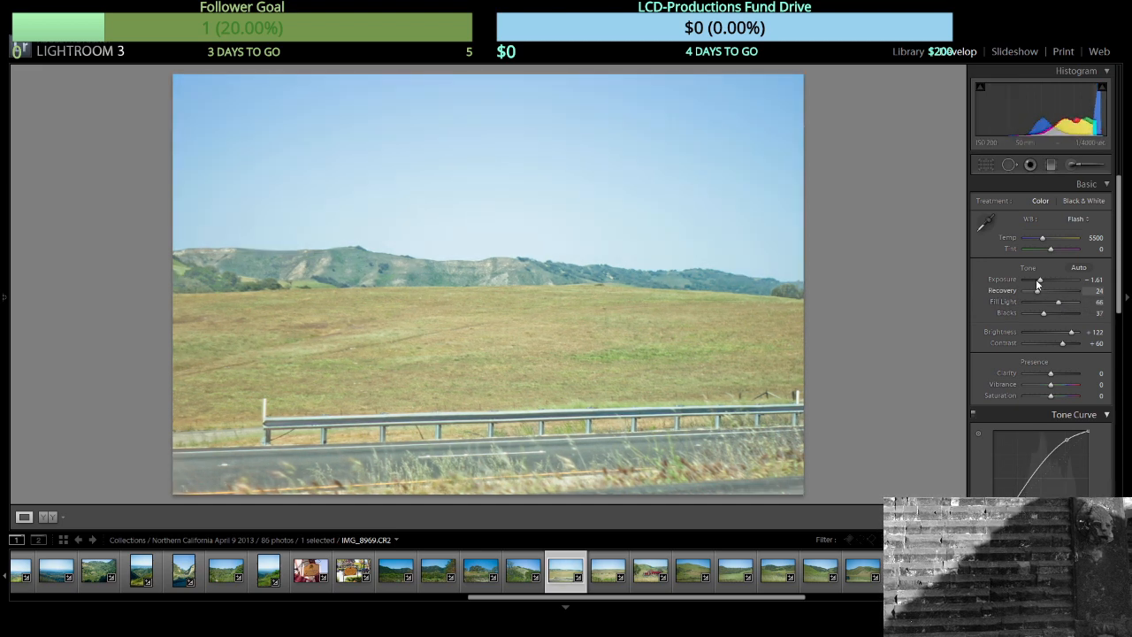
pyautogui.moveTo(1038, 284); pyautogui.dragTo(1051, 312)
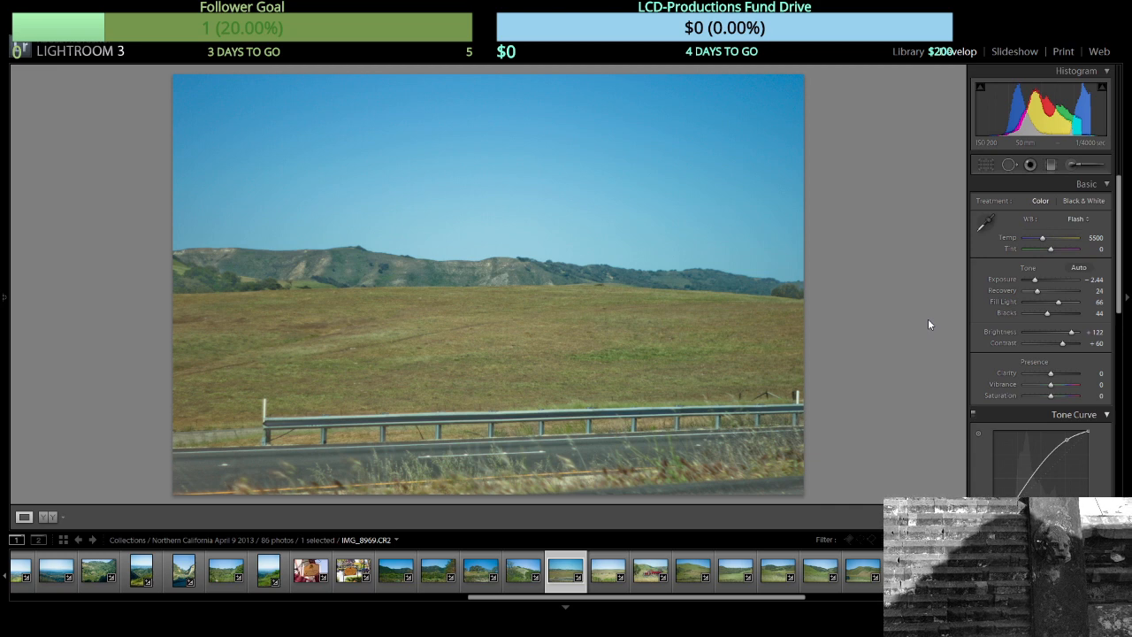
# Set Fill Light to 69 and Blacks to 46 on the grassland photo IMG_8972, and to 68 and 41 on the red truck photo IMG_8978.
pyautogui.press('Right')
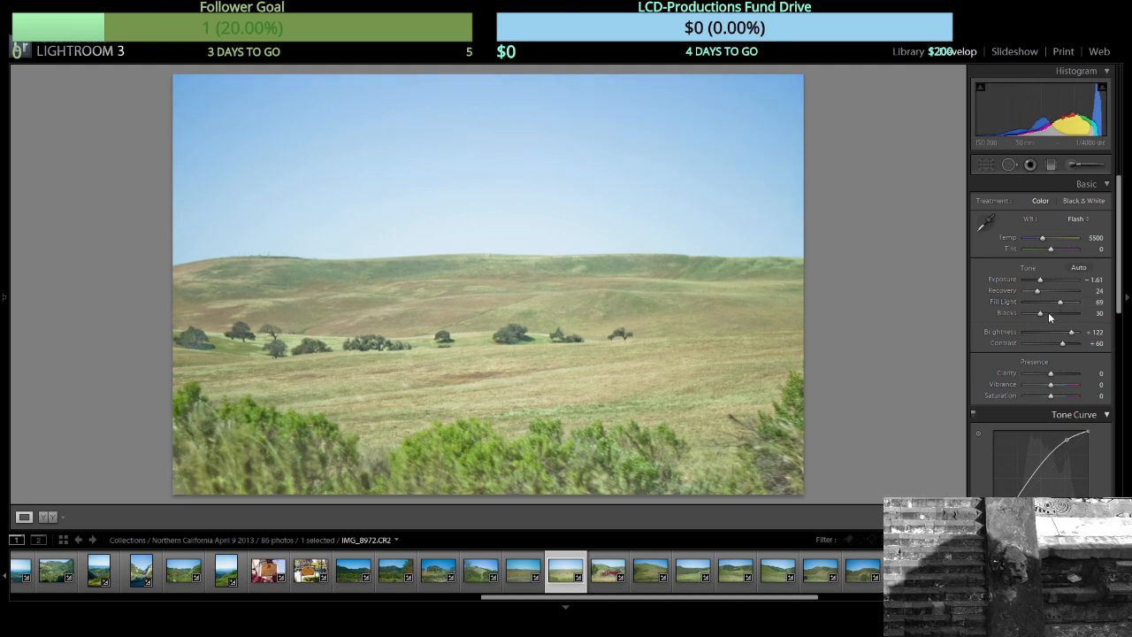
pyautogui.click(1049, 313)
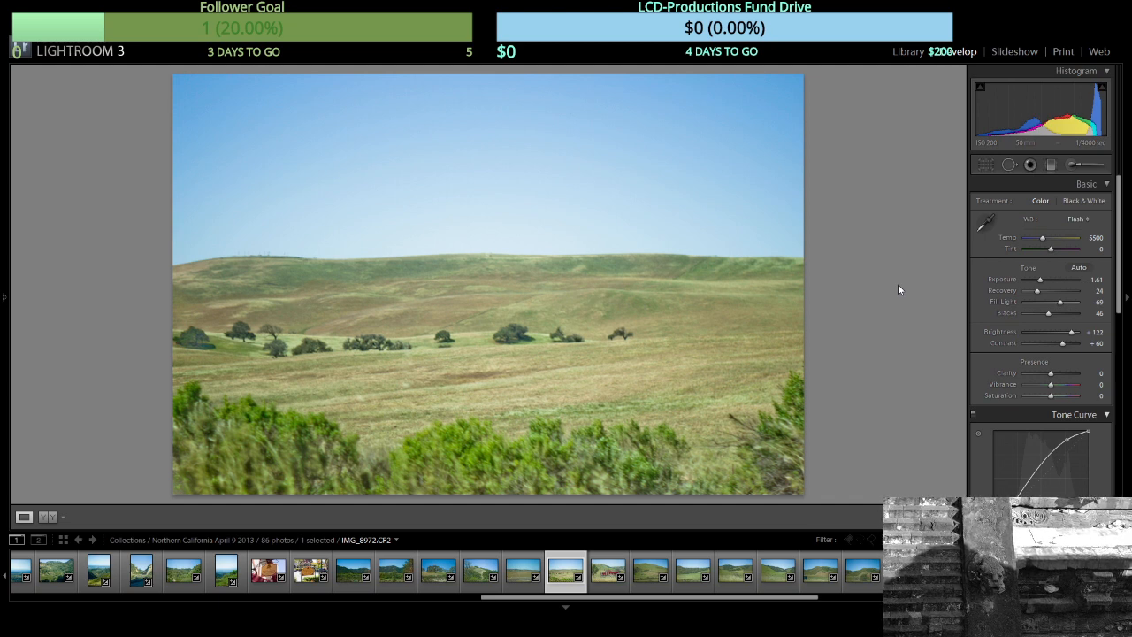
pyautogui.press('Right')
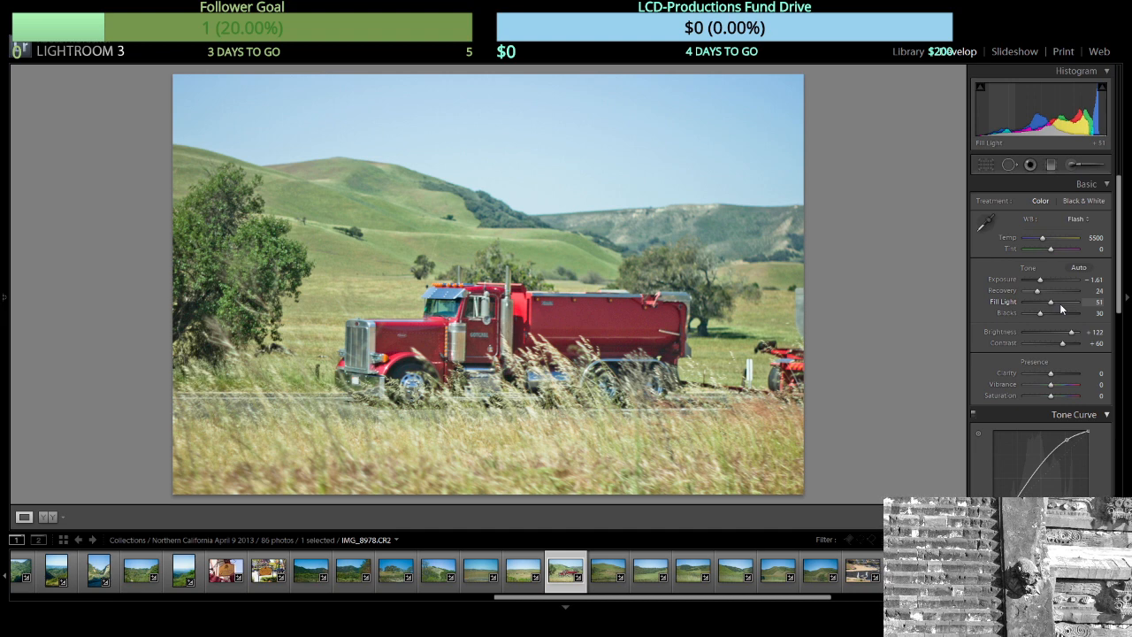
pyautogui.click(1061, 306)
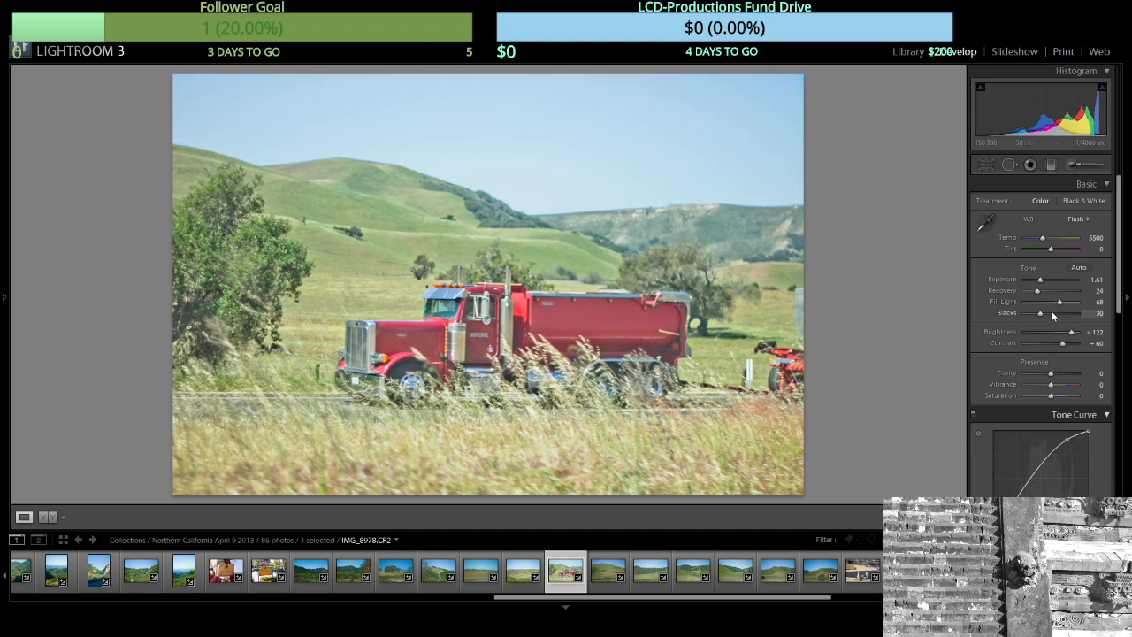
pyautogui.moveTo(1046, 315); pyautogui.dragTo(1047, 307)
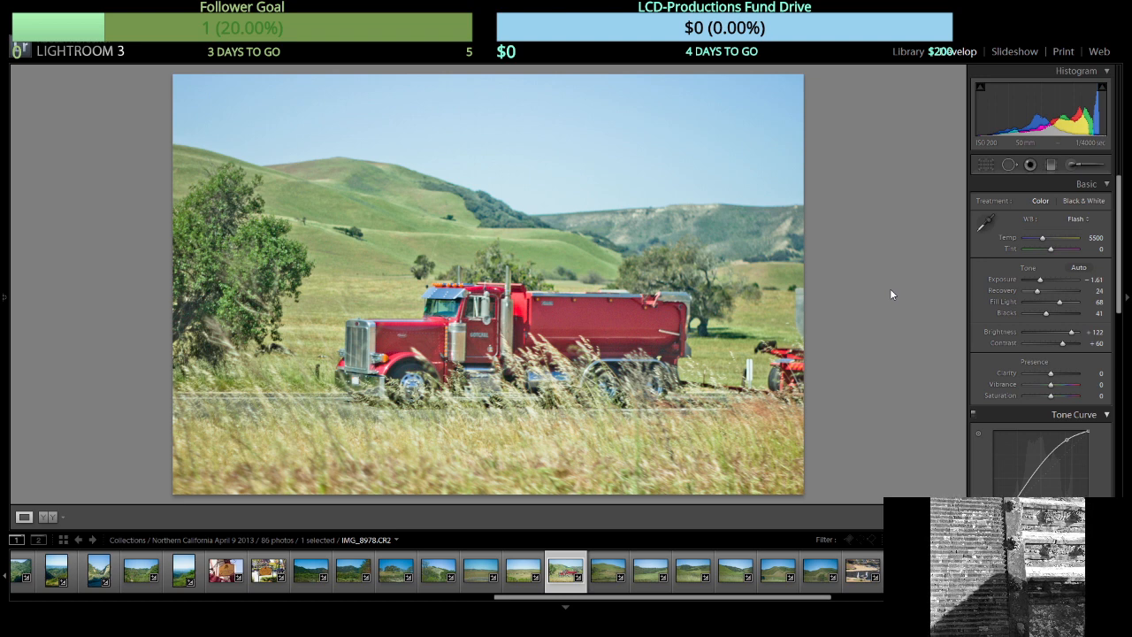
# On the green meadow and wooded hills photo IMG_8984, set Blacks to 40 and Exposure to −1.43.
pyautogui.press('Right')
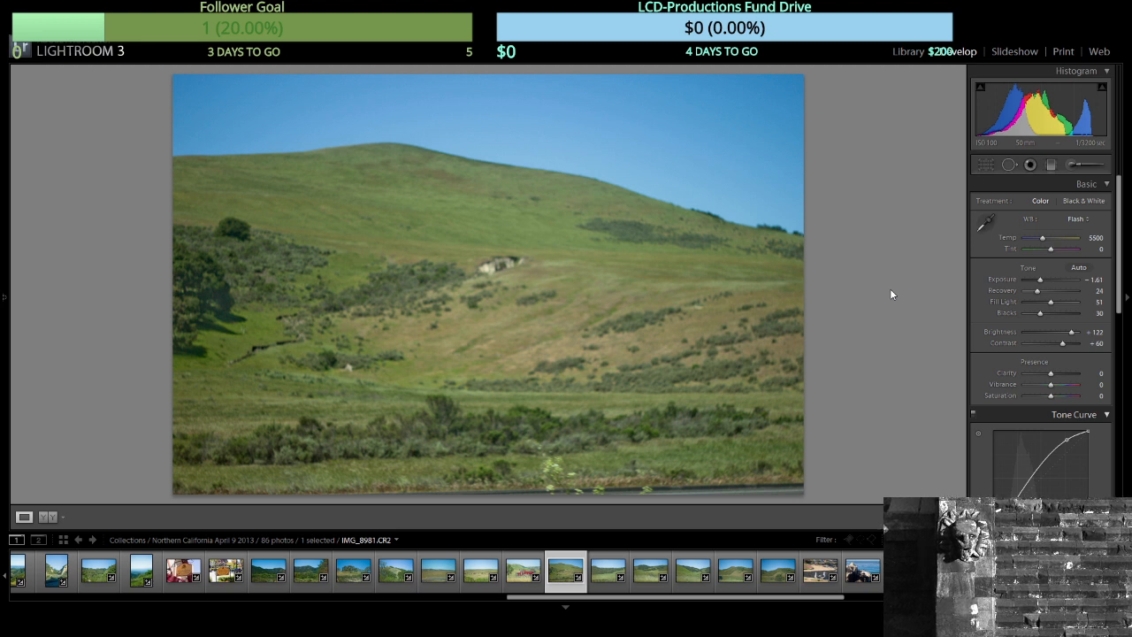
pyautogui.press('Right')
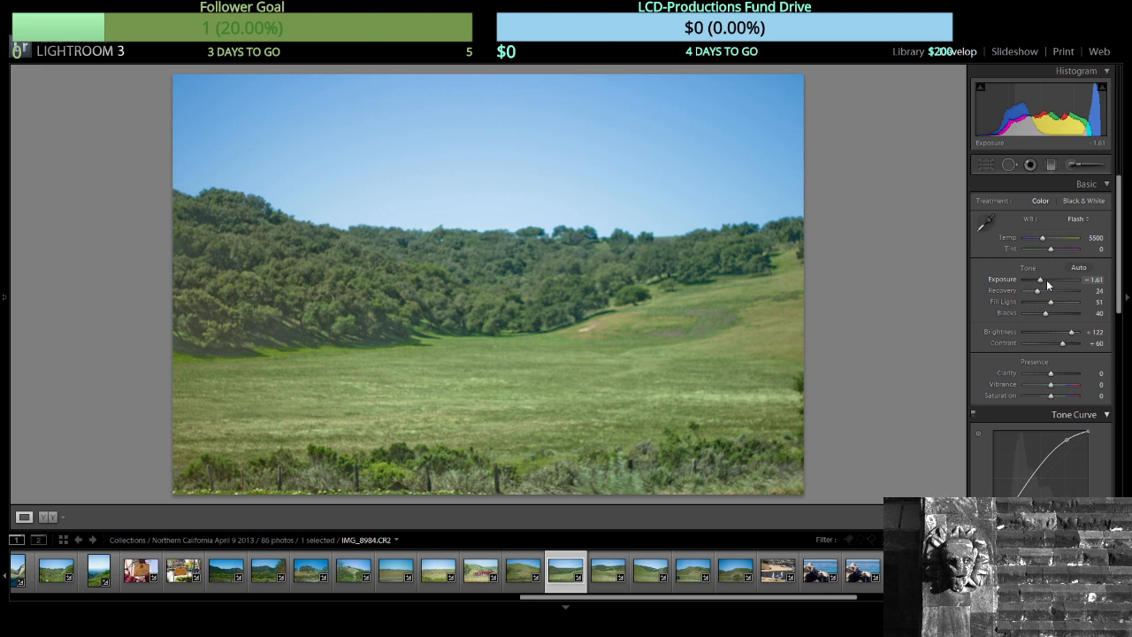
pyautogui.moveTo(1046, 280); pyautogui.dragTo(1042, 288)
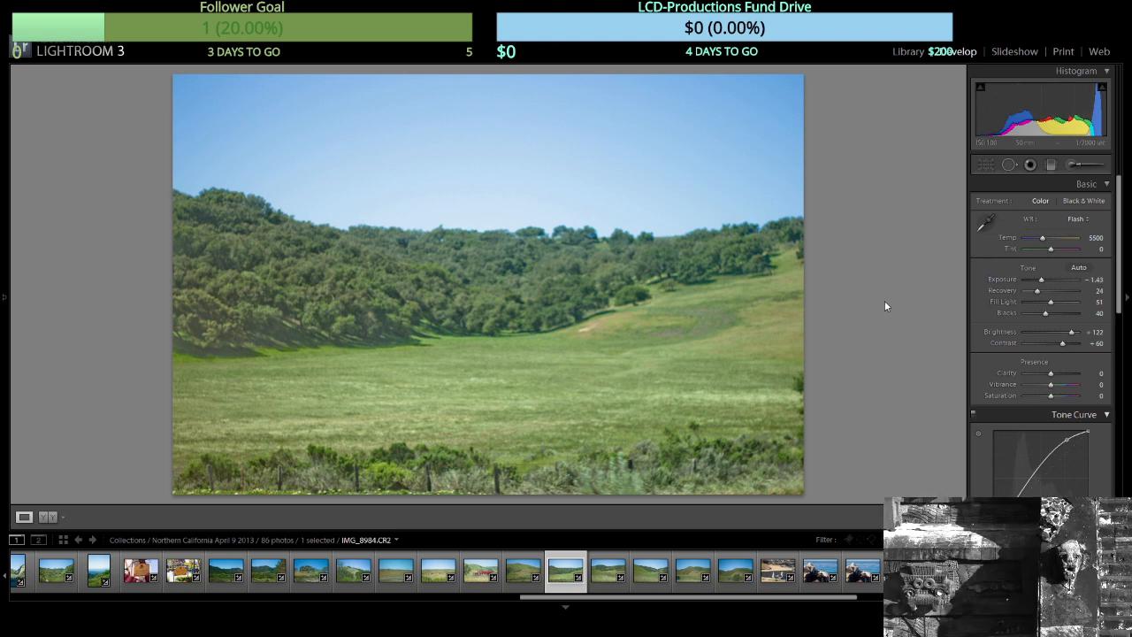
# Set Blacks to 46 on both cattle pasture photos, IMG_8987 and IMG_8990.
pyautogui.press('Right')
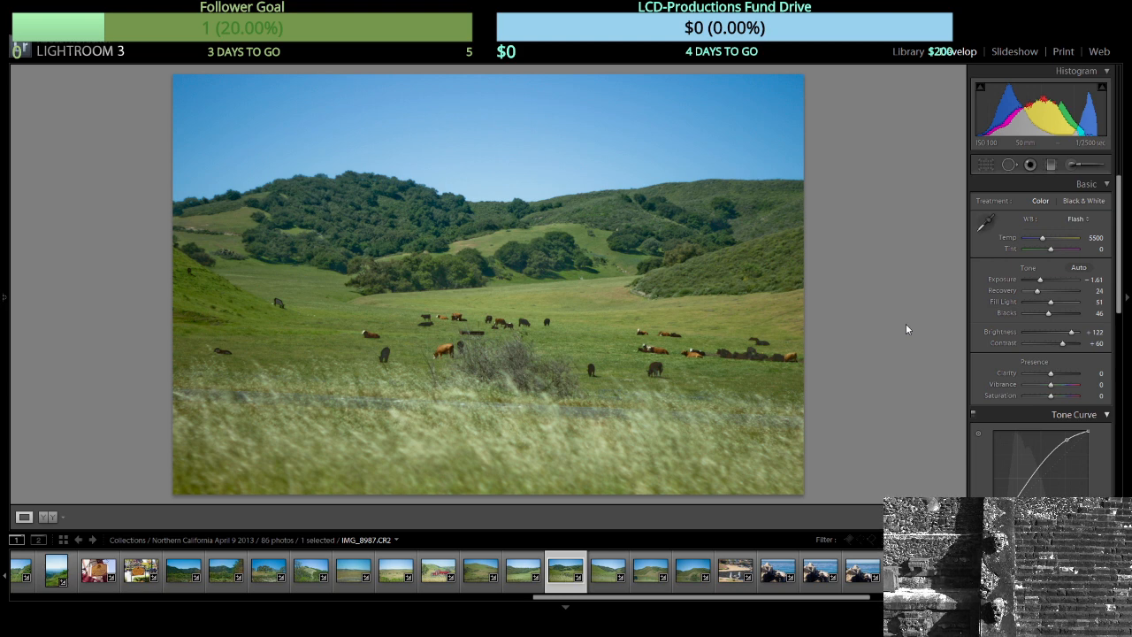
pyautogui.press('Right')
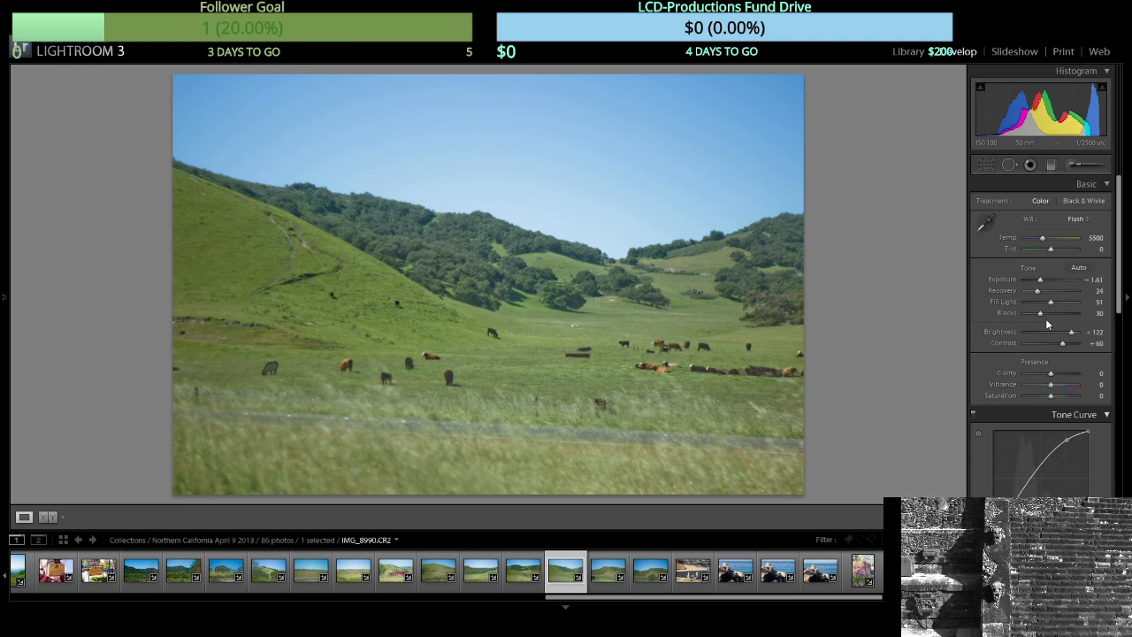
pyautogui.moveTo(1041, 313); pyautogui.dragTo(1048, 313)
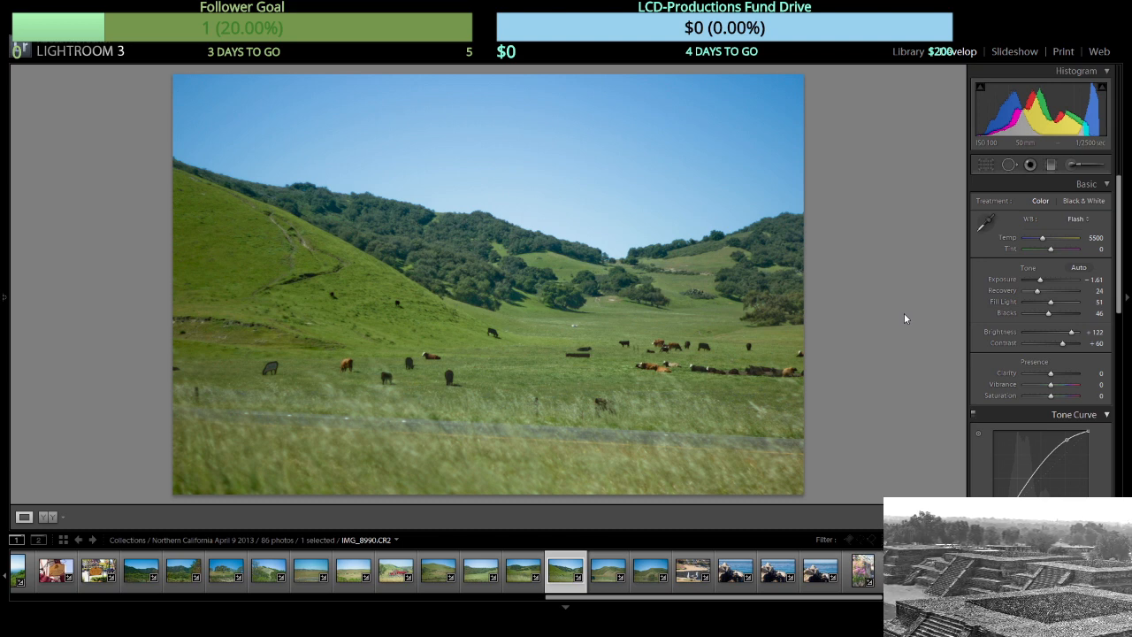
# Set Blacks to 47 on the hill photo with the passing van, IMG_8994, and to 40 on the hill photo with roadside trees, IMG_8996.
pyautogui.press('Right')
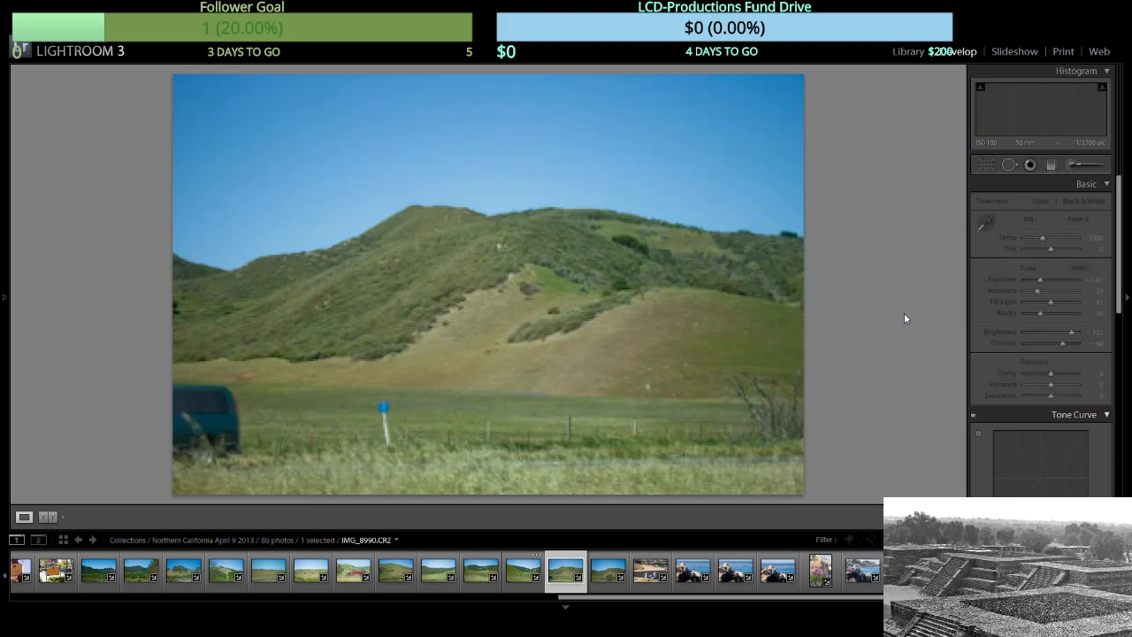
pyautogui.click(1049, 312)
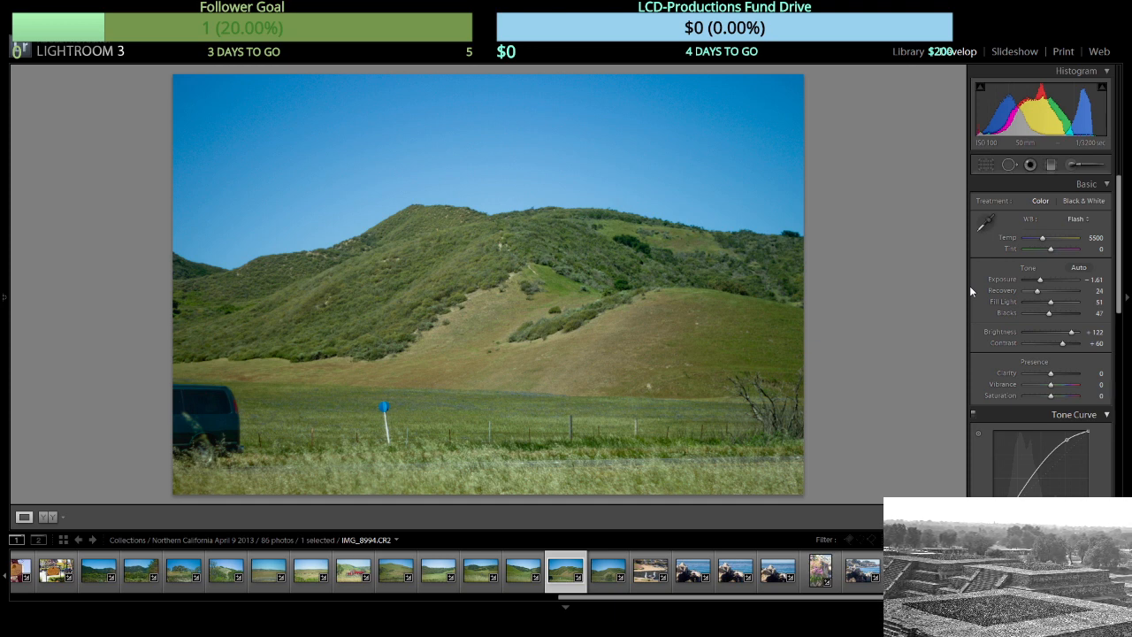
pyautogui.press('Right')
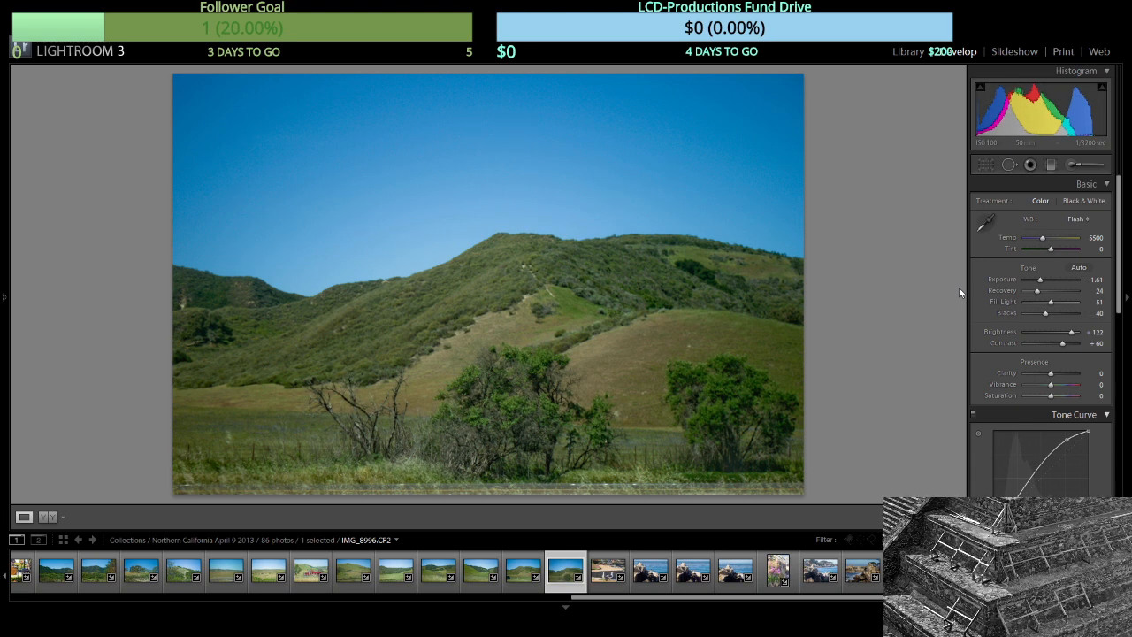
# Compare the similar seabird rock photos and remove the near-duplicates IMG_9012 and IMG_9010 from the collection.
pyautogui.press('Right')
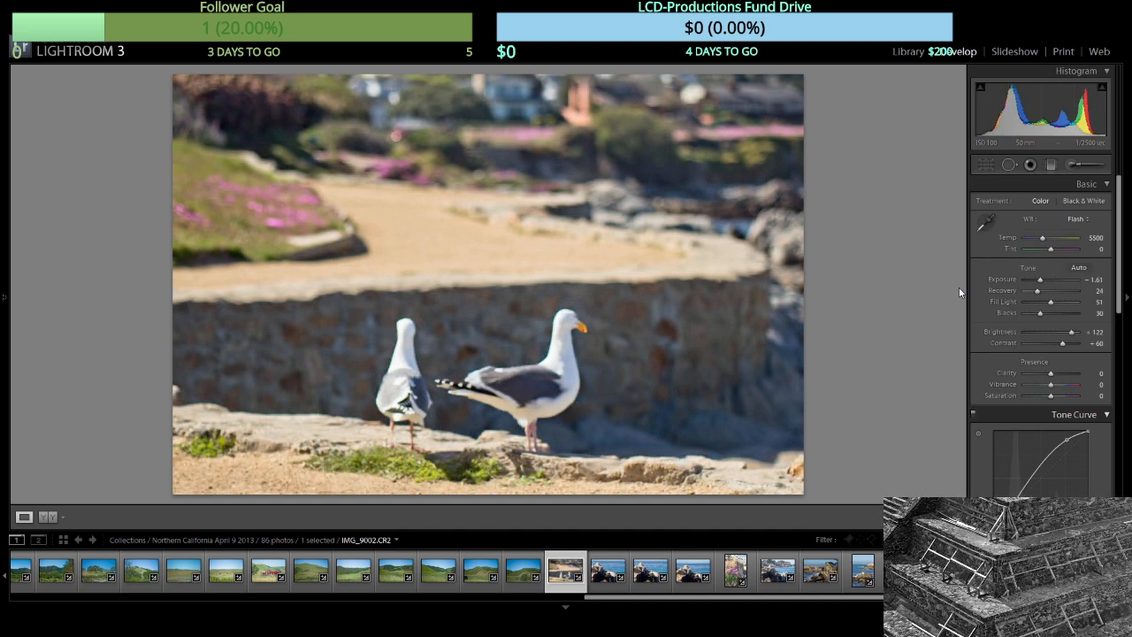
pyautogui.press('Right')
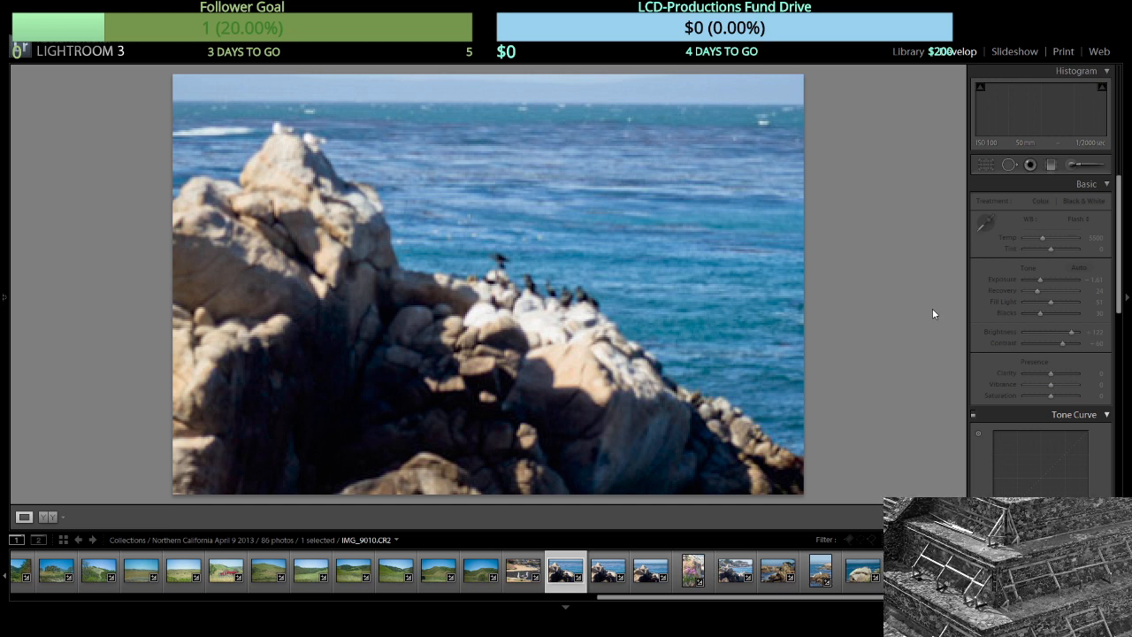
pyautogui.press('Right')
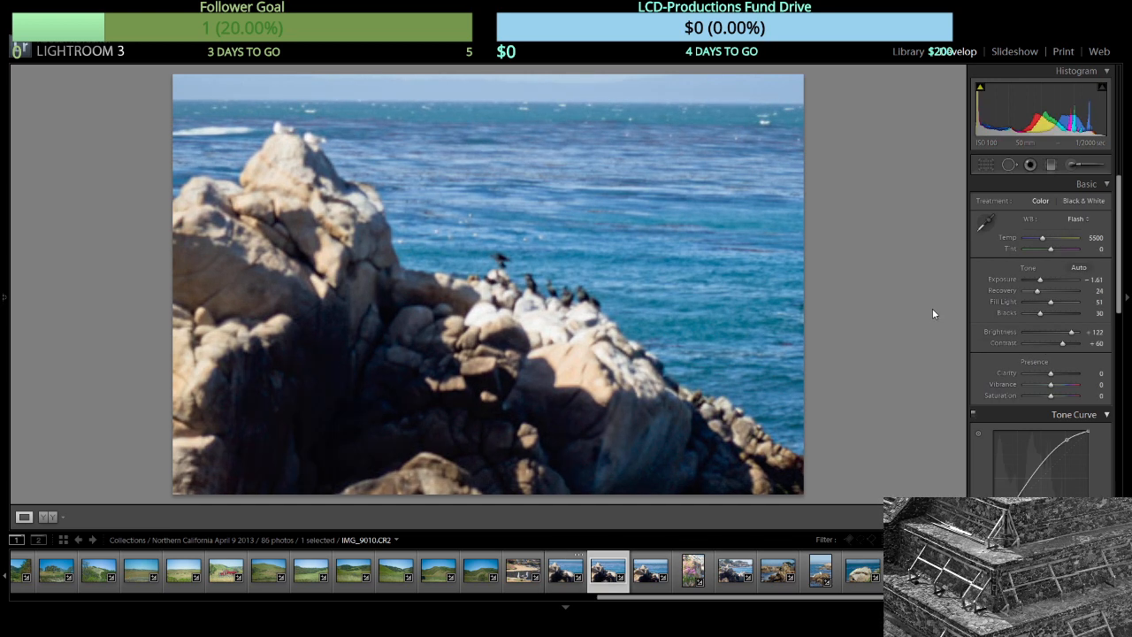
pyautogui.press('Left')
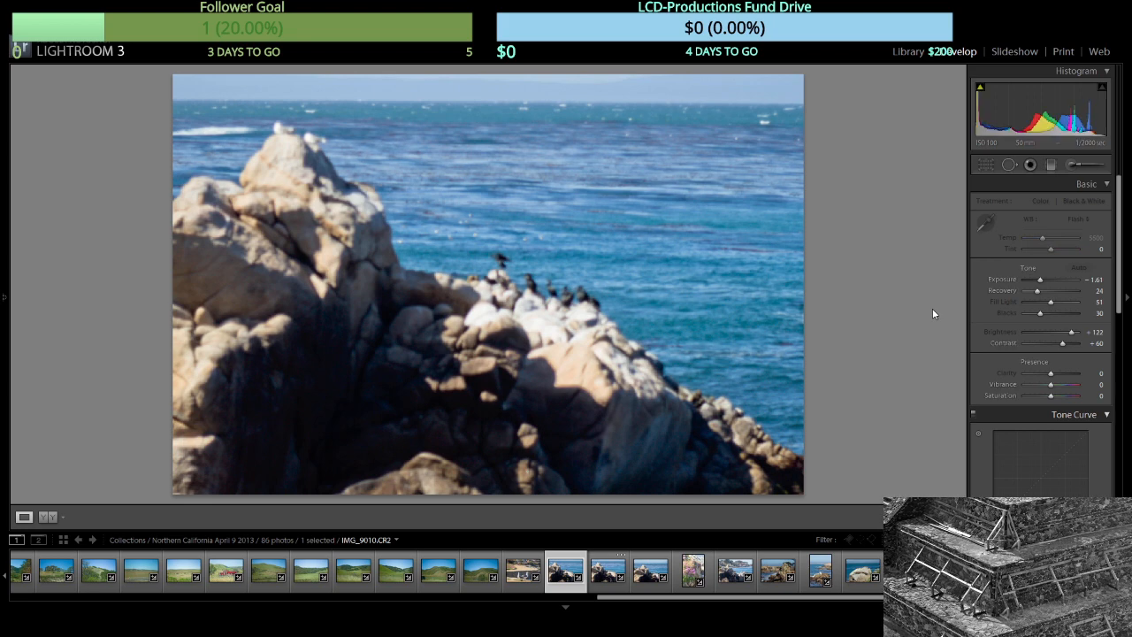
pyautogui.press('Right')
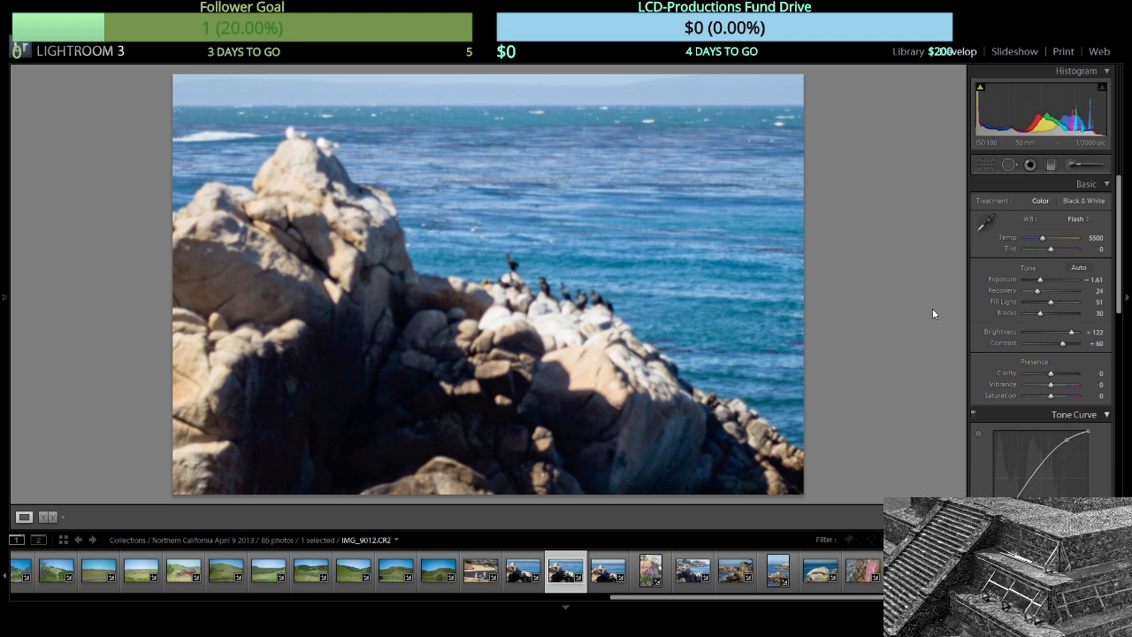
pyautogui.press('Right')
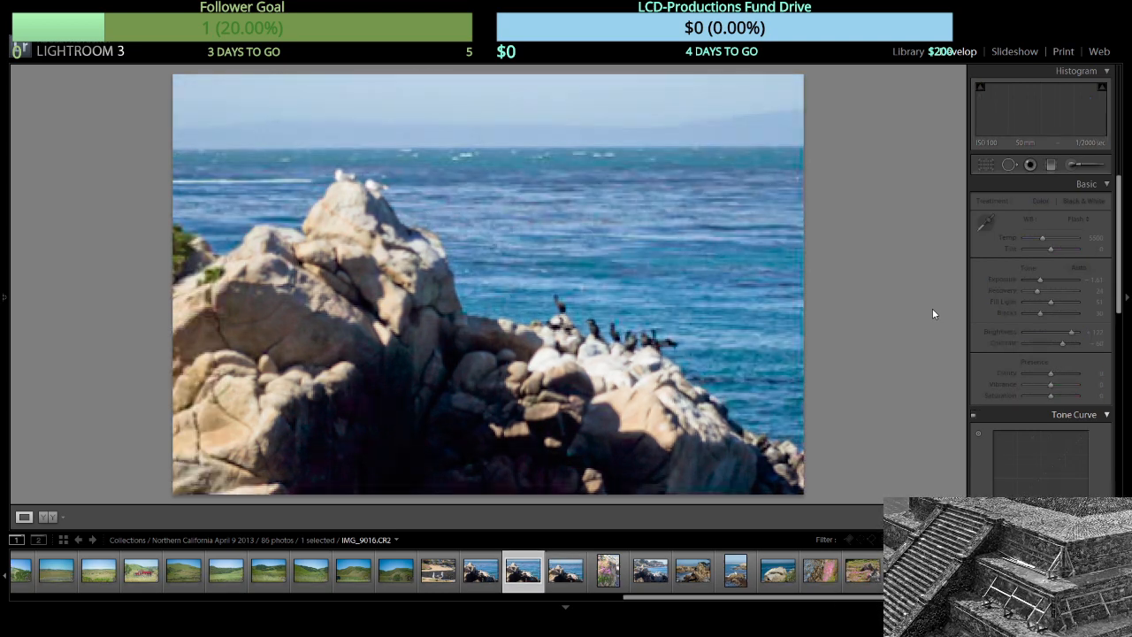
pyautogui.press('Delete')
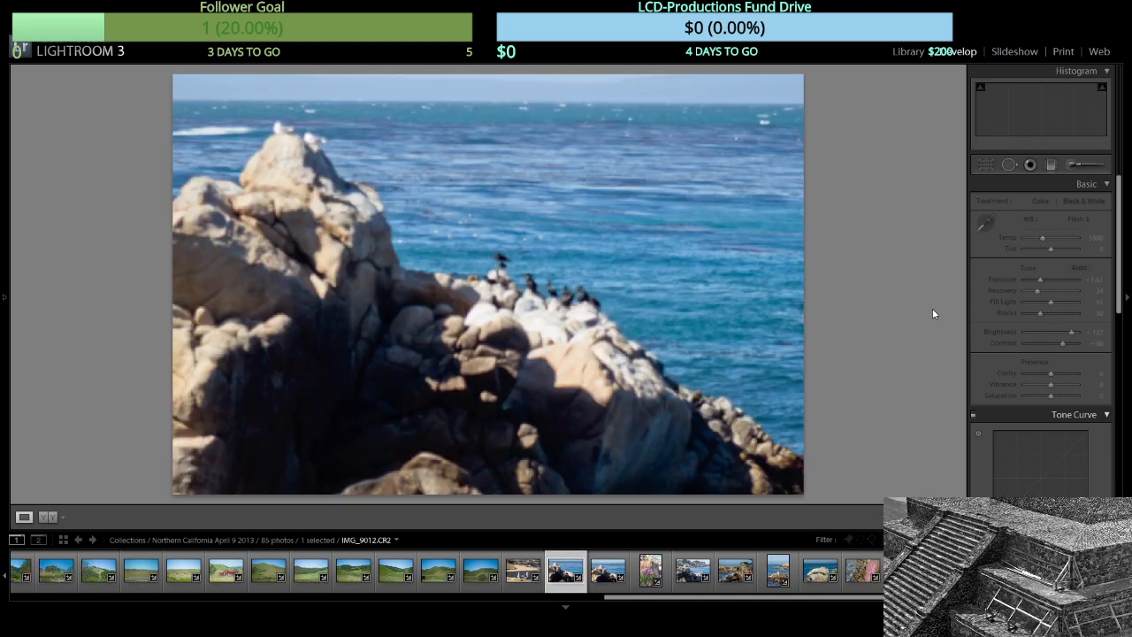
pyautogui.press('Delete')
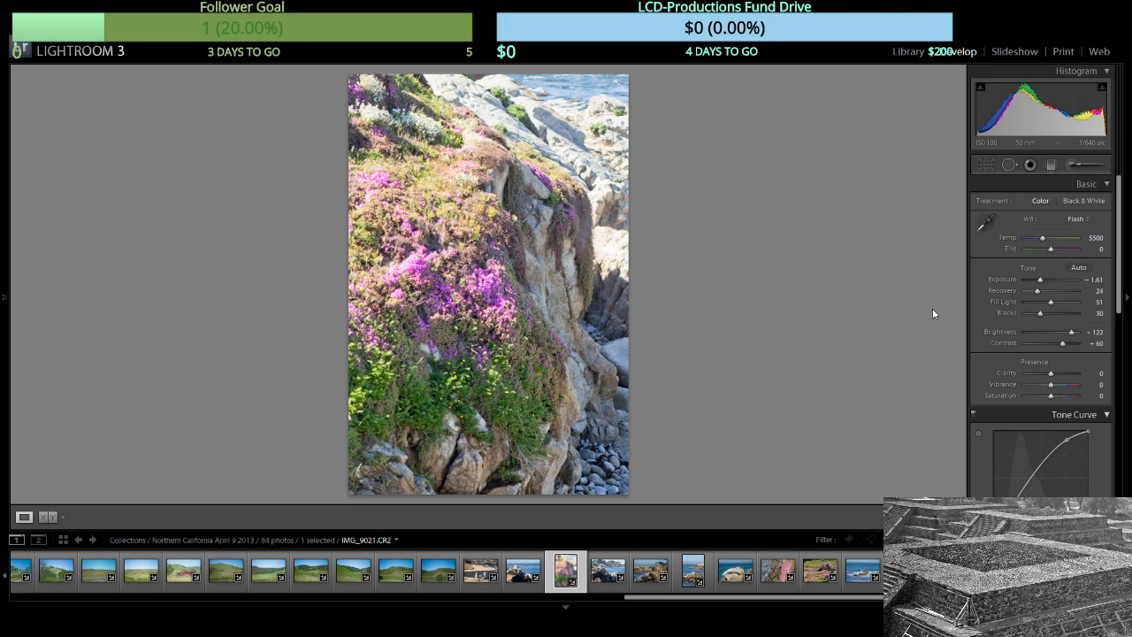
# Set Blacks to 41 and Exposure to −1.98 on the rocky bay photo with houses, IMG_9025, and open the coastal rocks photo IMG_9030.
pyautogui.press('Right')
pyautogui.press('Left')
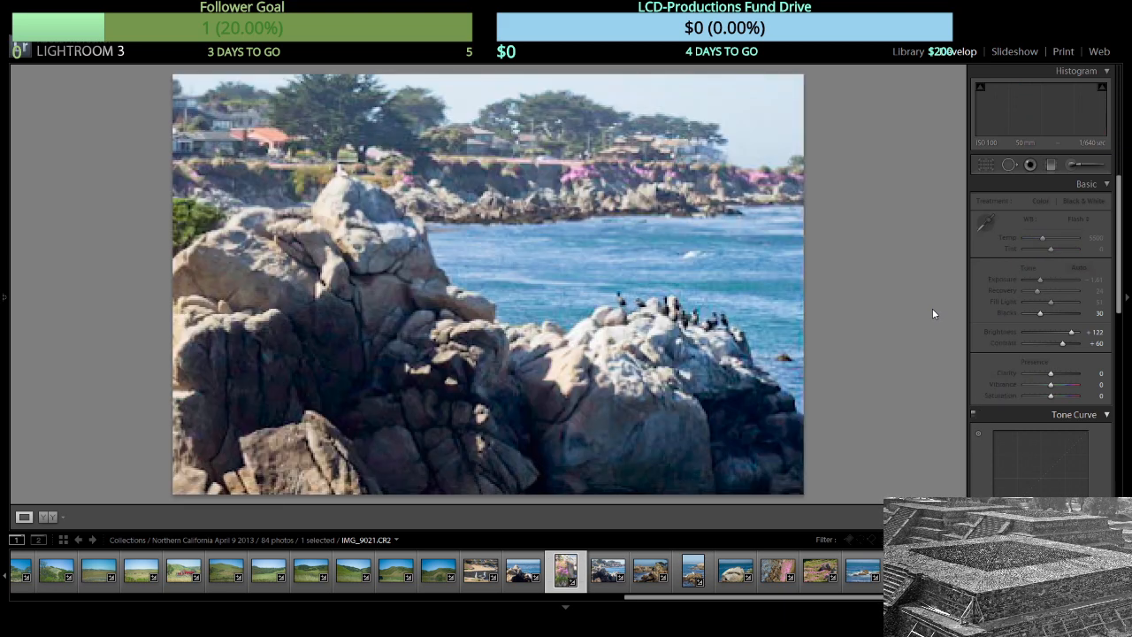
pyautogui.press('Right')
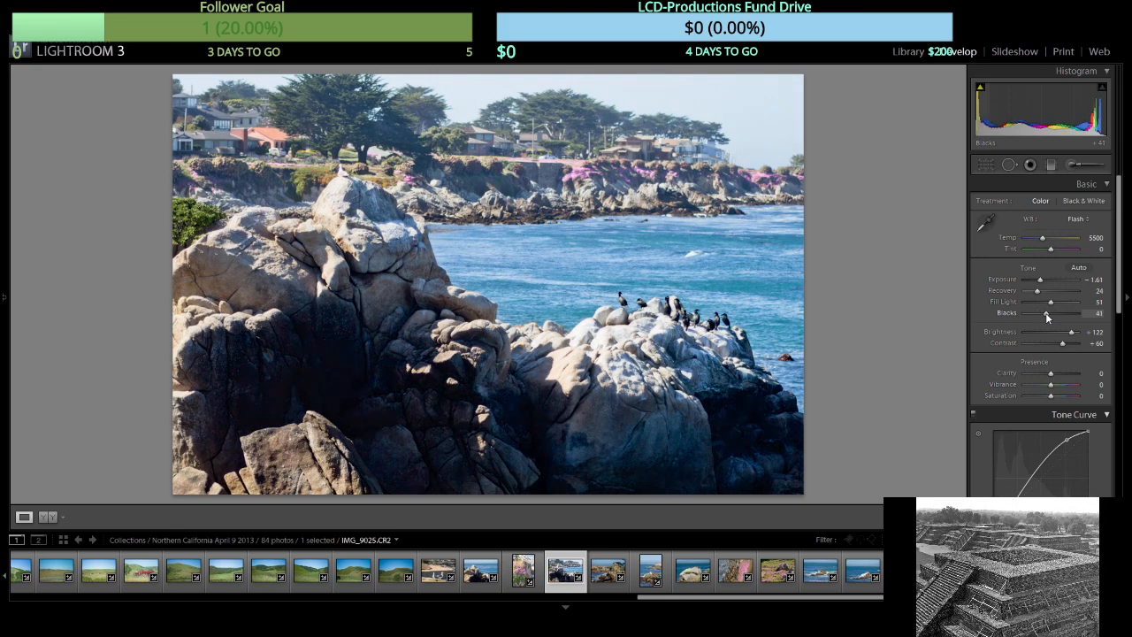
pyautogui.press('Right')
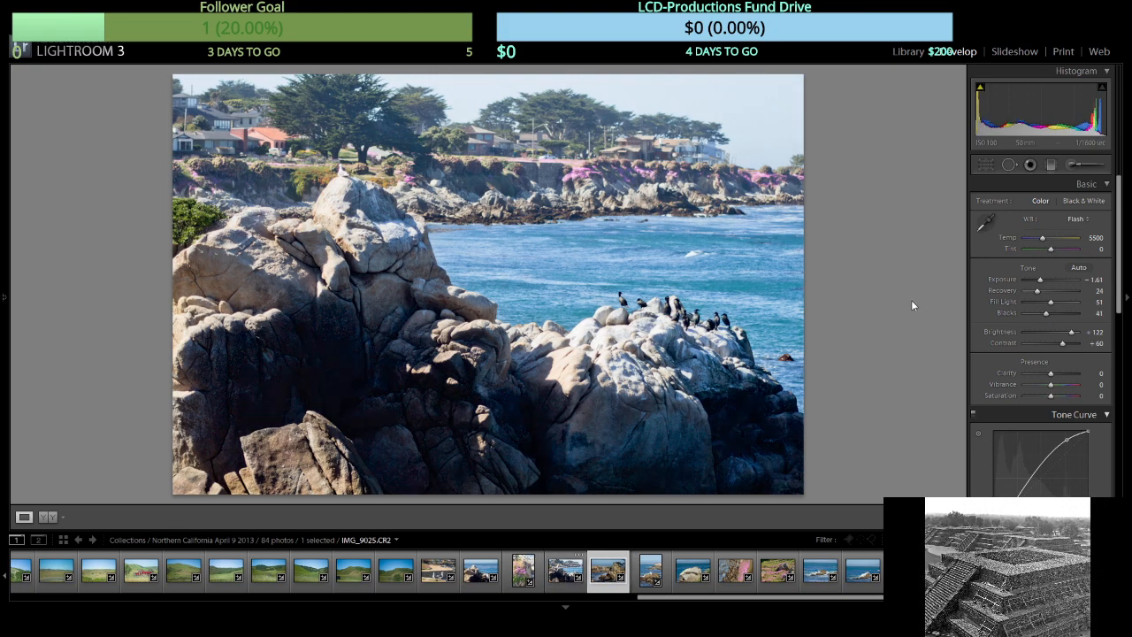
pyautogui.press('Left')
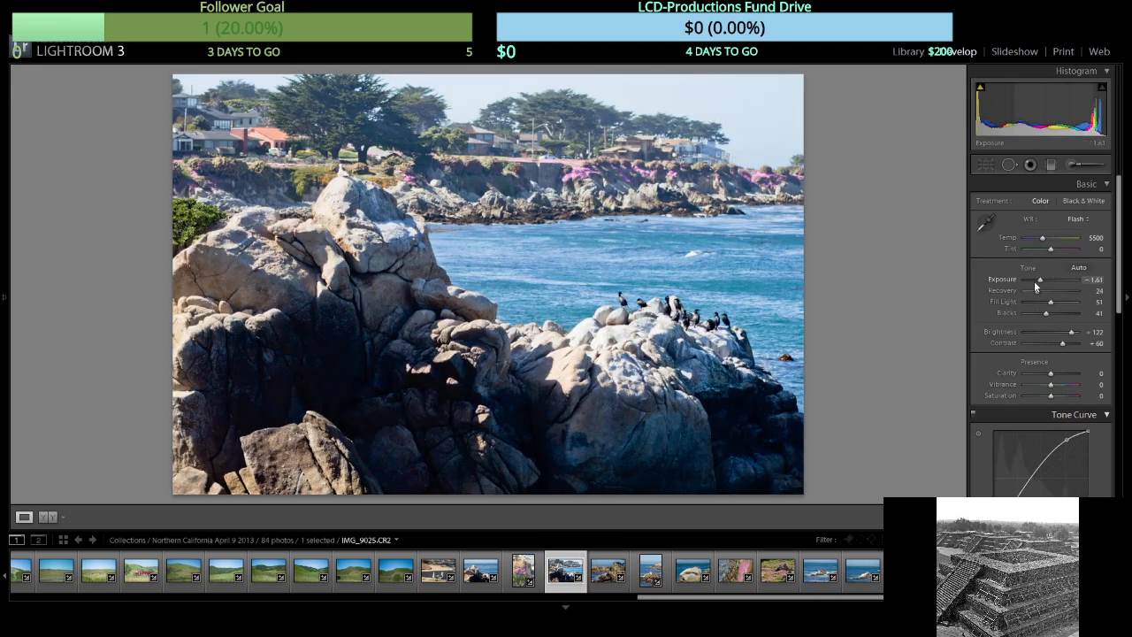
pyautogui.moveTo(1036, 283); pyautogui.dragTo(1040, 281)
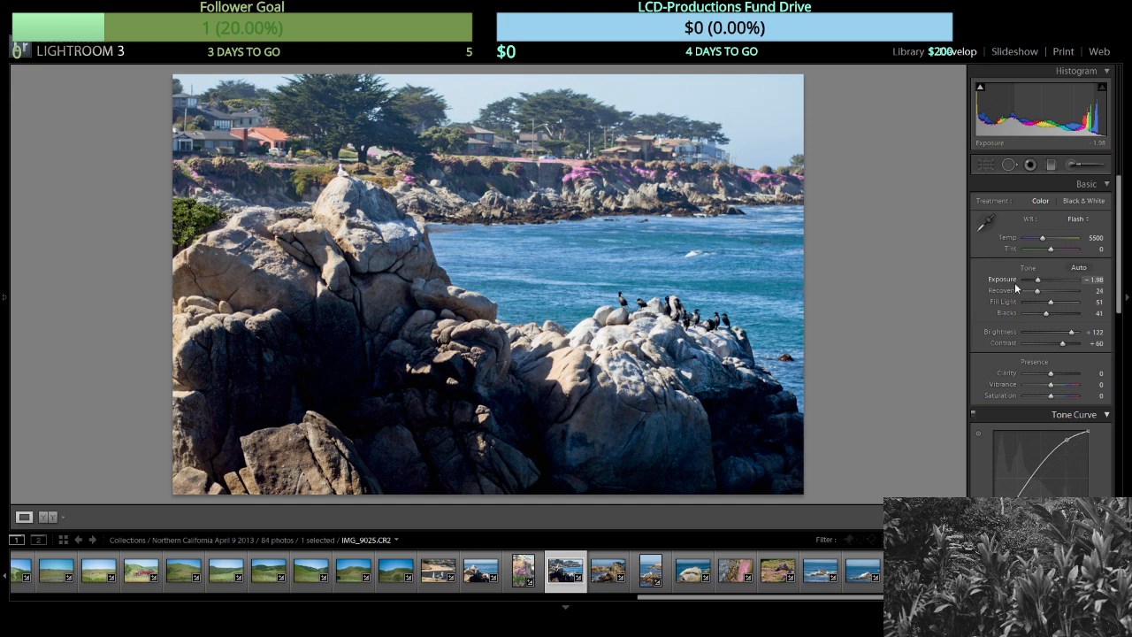
pyautogui.press('Right')
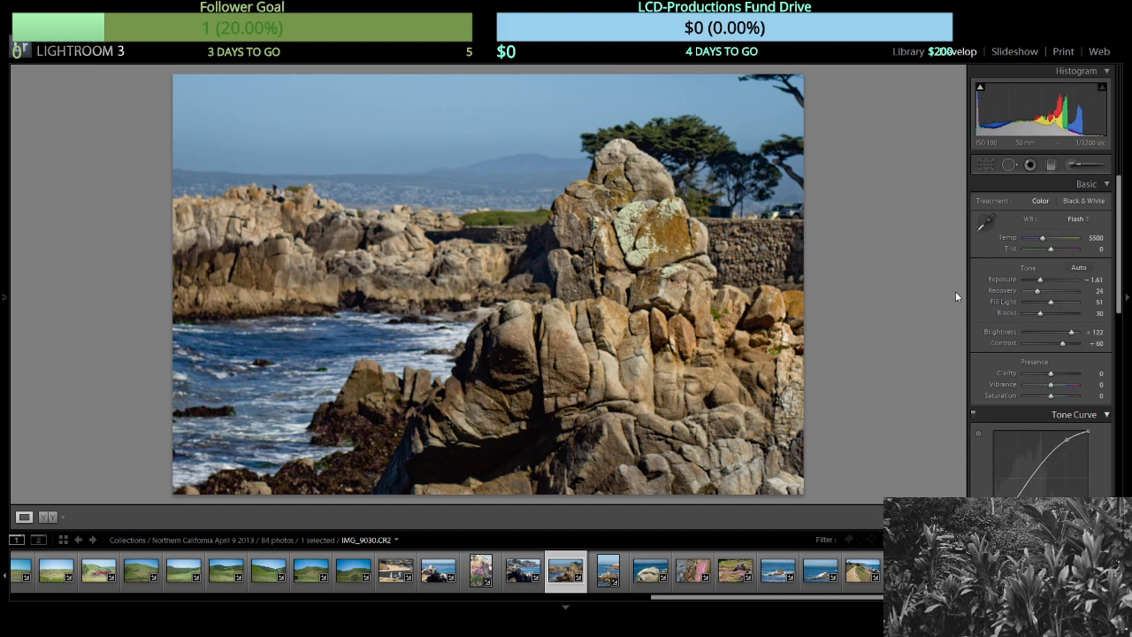
# Review the coastal photos after IMG_9030, from IMG_9033 through to the flowering slope photo IMG_9051.
pyautogui.press('Right')
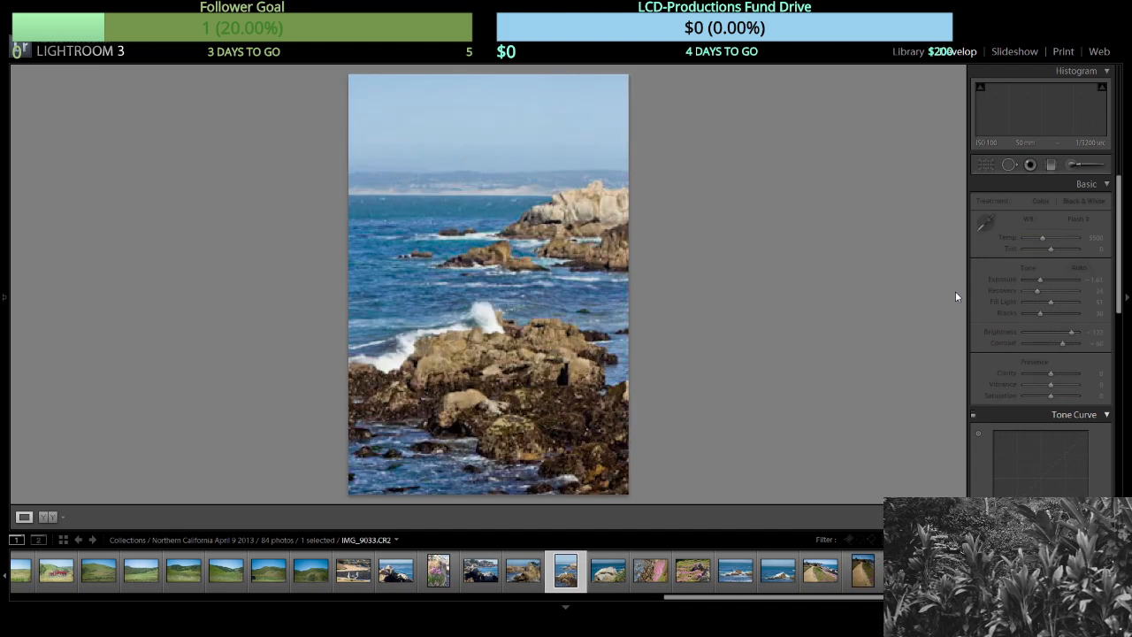
pyautogui.press('Right')
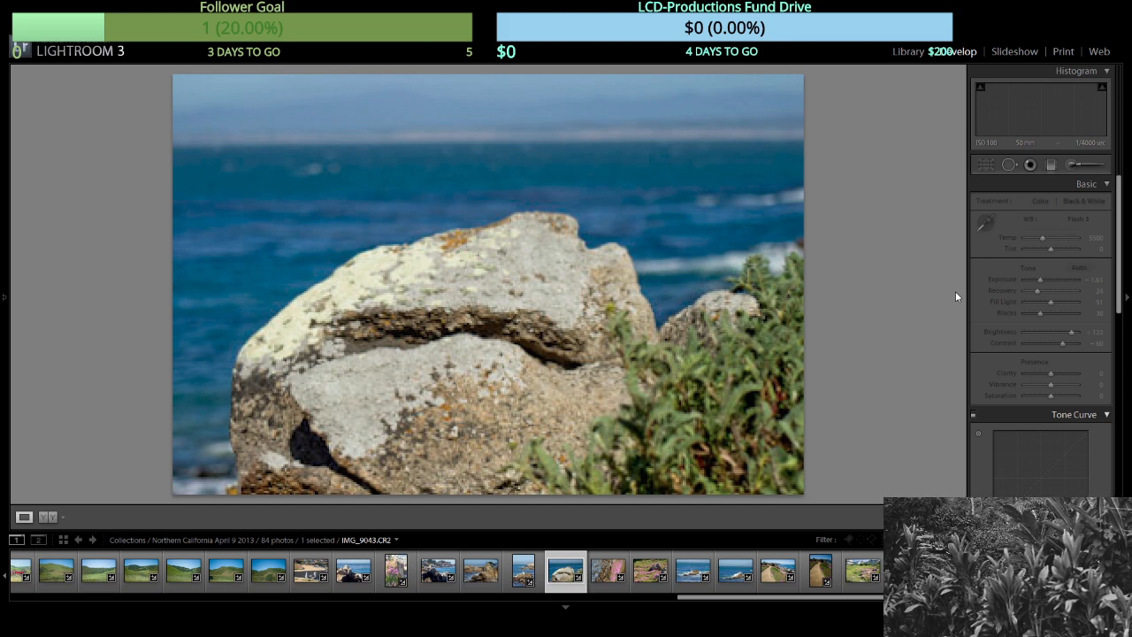
pyautogui.press('Right')
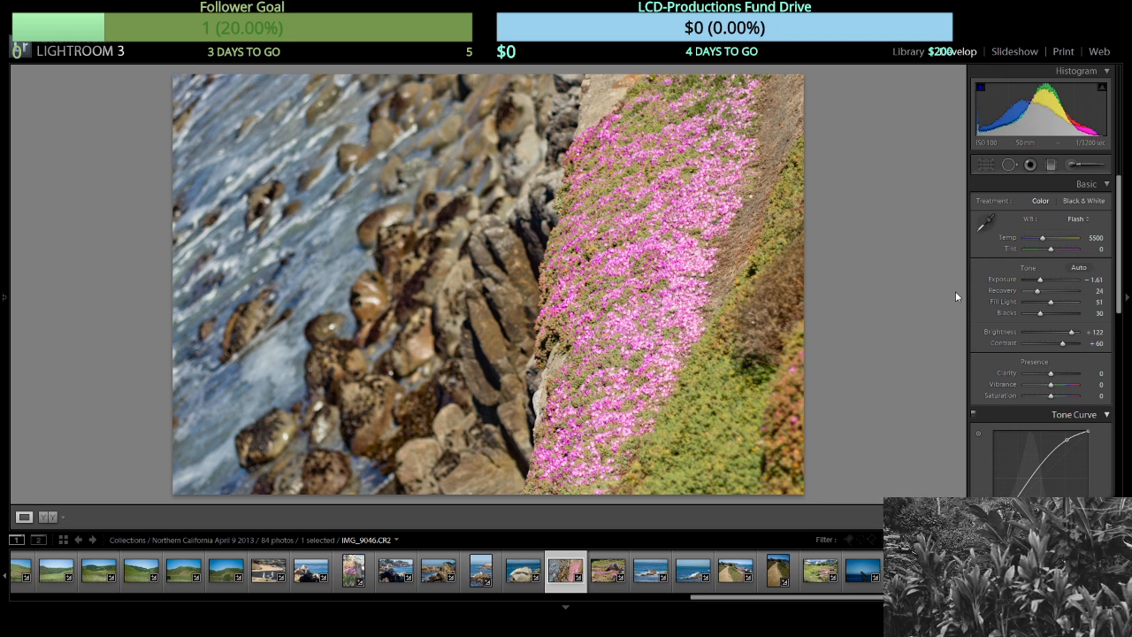
pyautogui.press('Right')
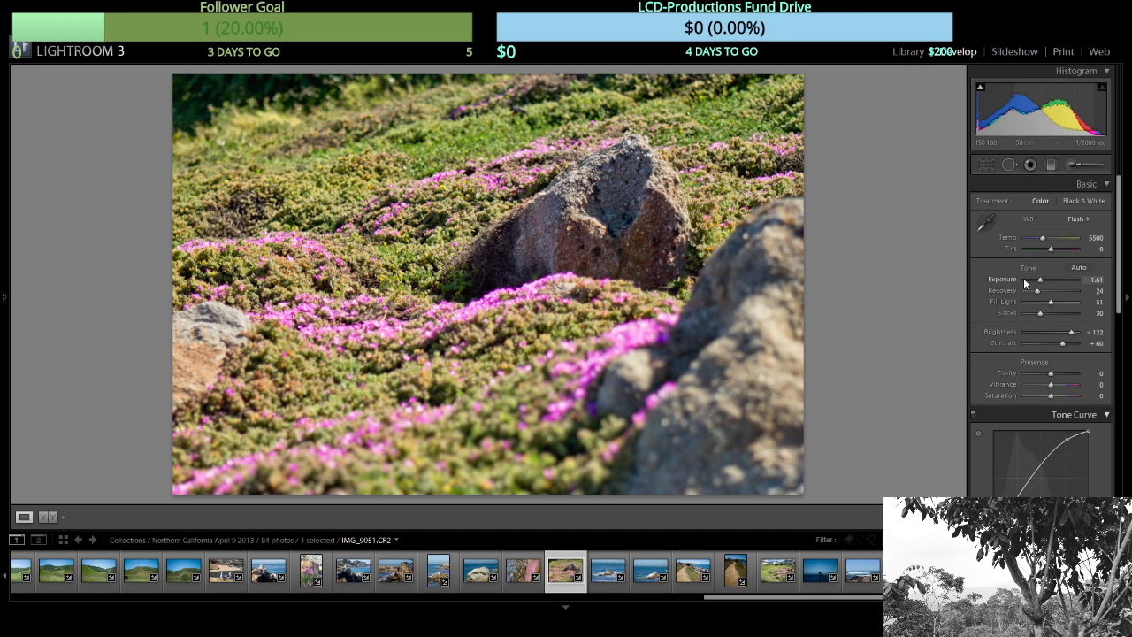
# Try Exposure values of −2.62 and −1.24 on the flowering slope photo with rocks, IMG_9051.
pyautogui.moveTo(1040, 281); pyautogui.dragTo(1035, 282)
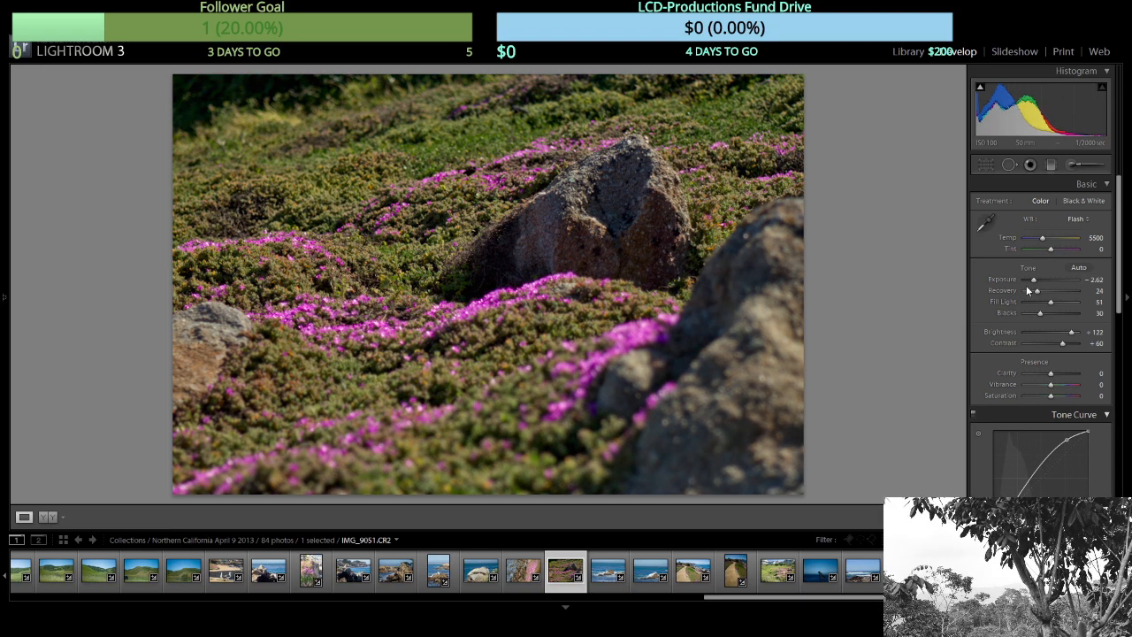
pyautogui.moveTo(1034, 280); pyautogui.dragTo(1042, 281)
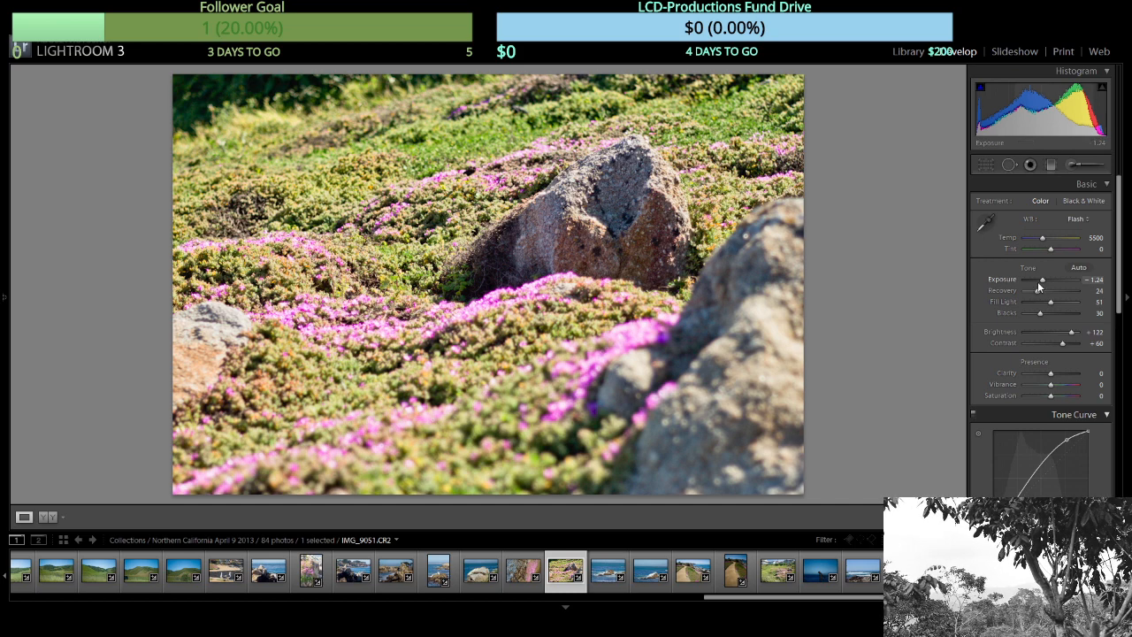
pyautogui.moveTo(1039, 286); pyautogui.dragTo(1042, 286)
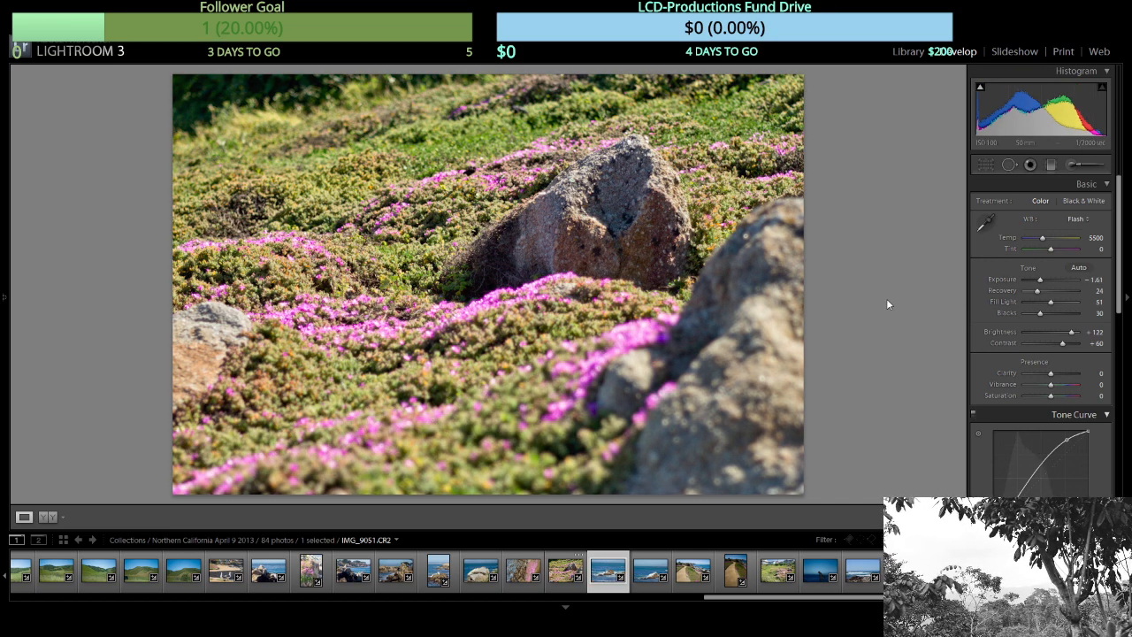
# Set Exposure to −1.43 on the wave-splashed rocks photo, IMG_9054, and to −0.87 on the vertical coastal path photo, IMG_9070.
pyautogui.press('Right')
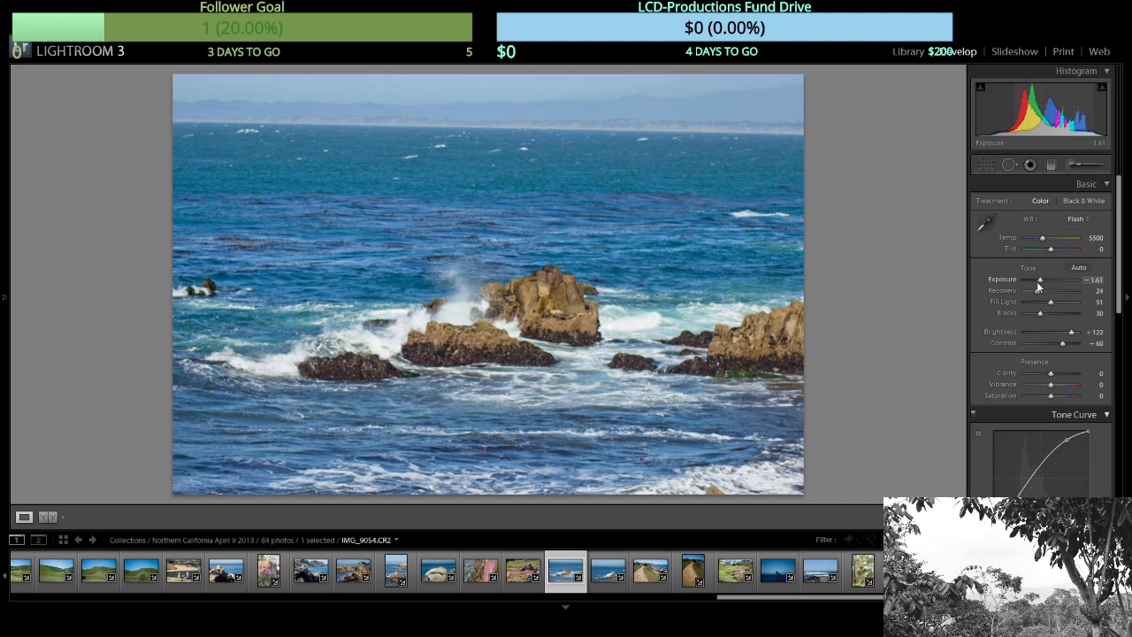
pyautogui.moveTo(1040, 281); pyautogui.dragTo(1042, 282)
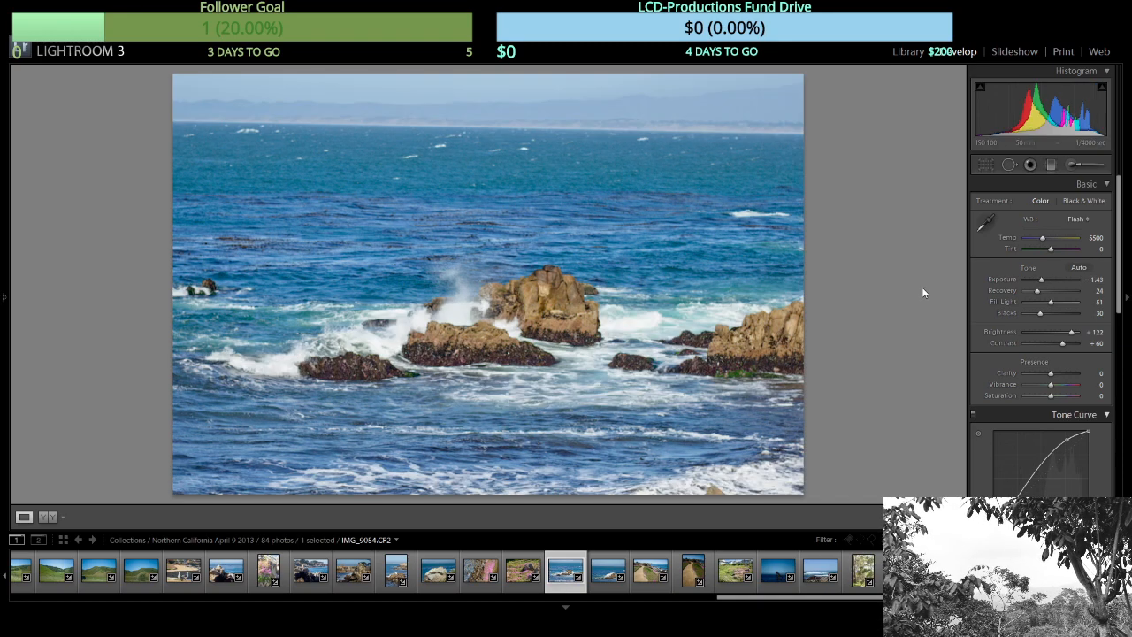
pyautogui.press('Right')
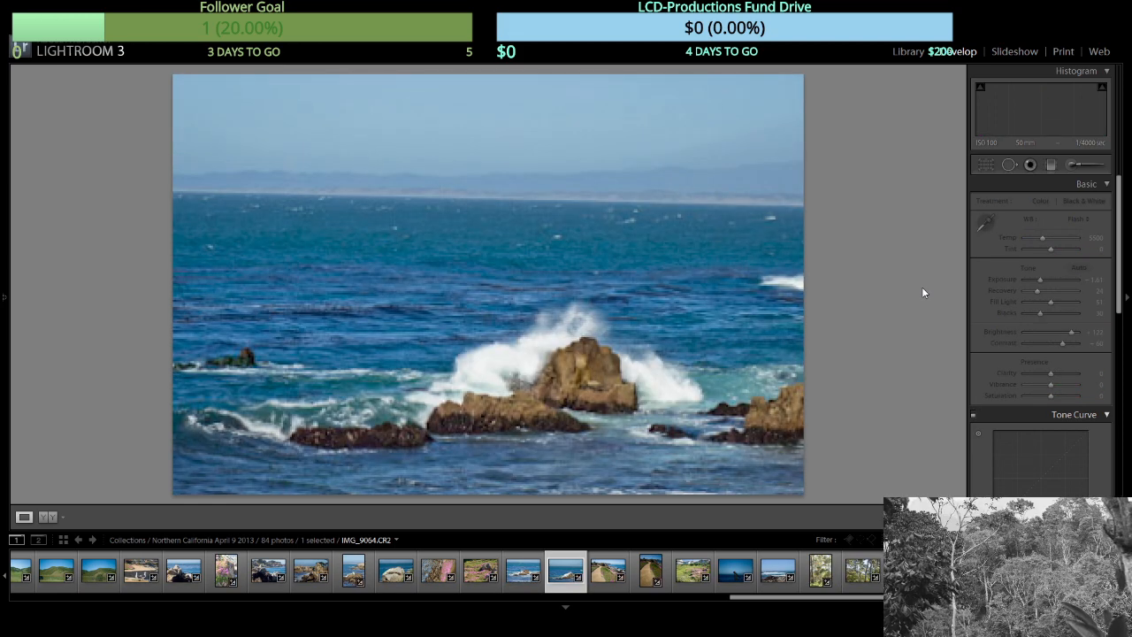
pyautogui.press('Right')
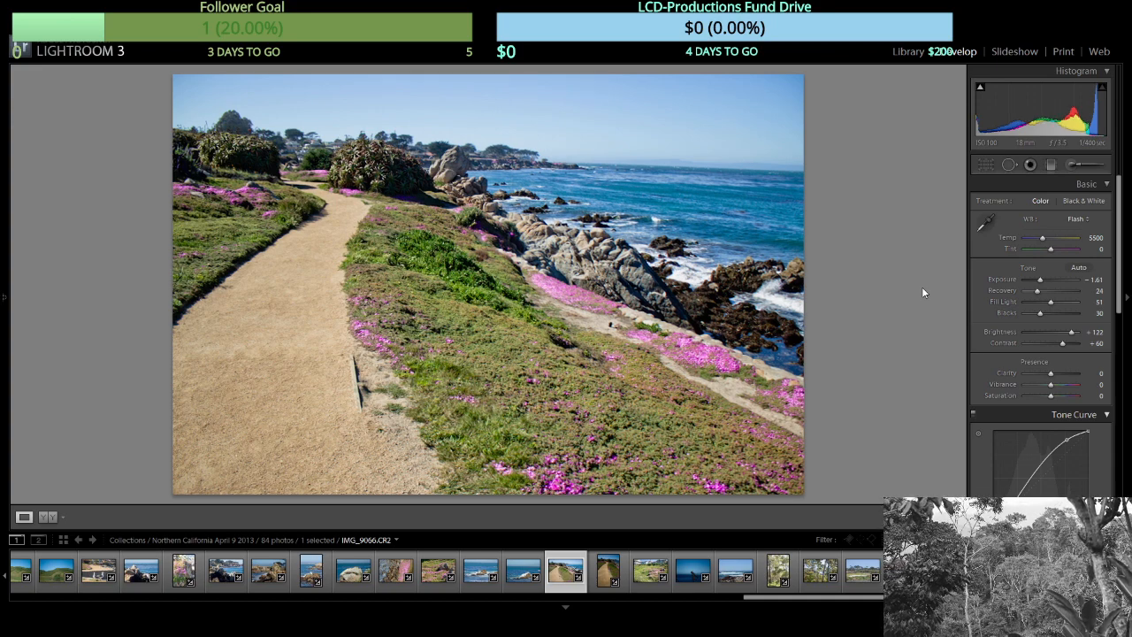
pyautogui.press('Right')
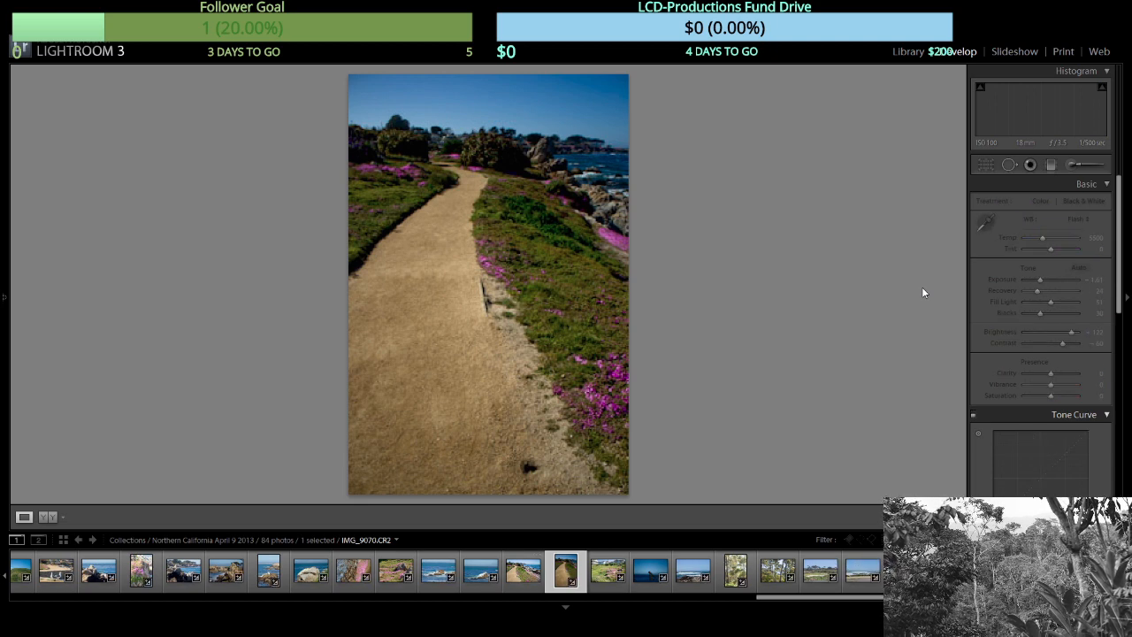
pyautogui.click(1049, 283)
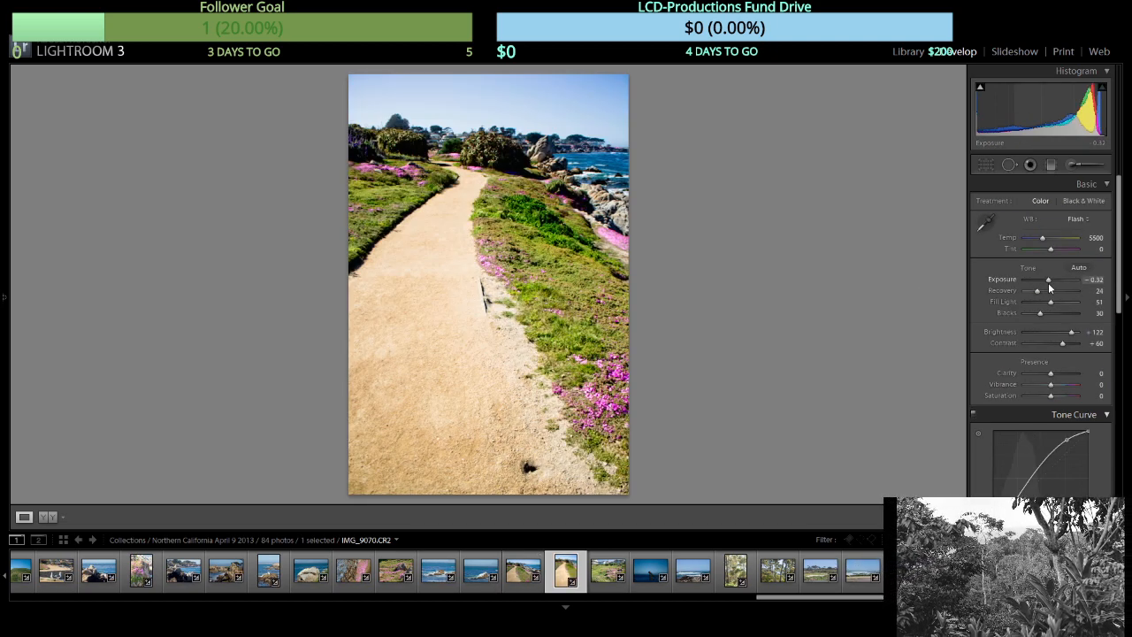
pyautogui.moveTo(1049, 288); pyautogui.dragTo(1047, 288)
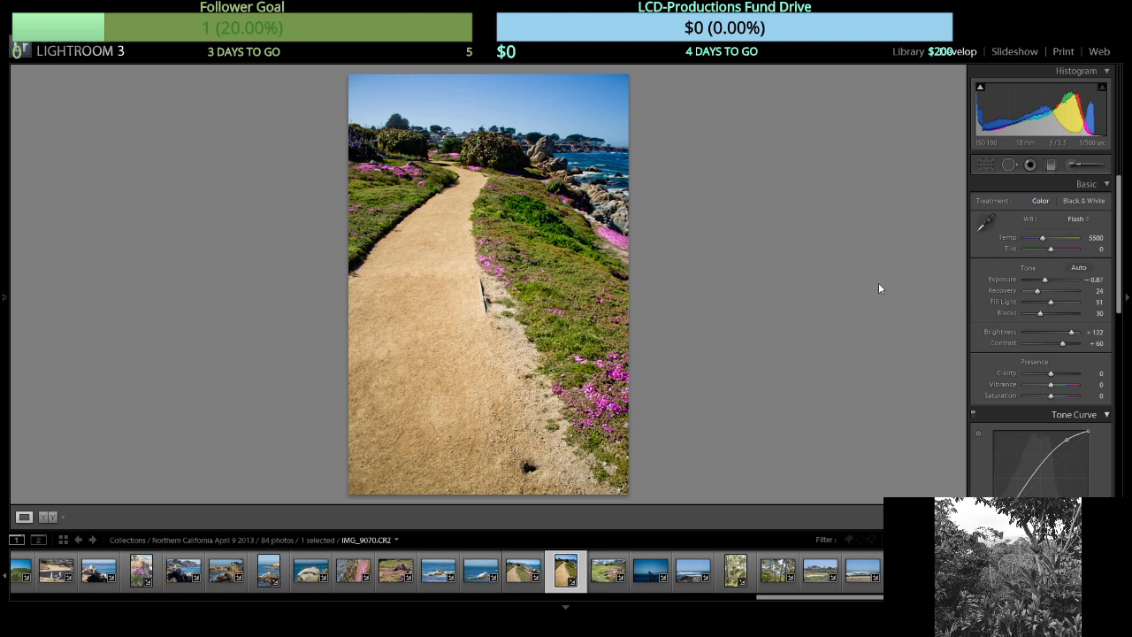
# Compare the dried plant photo IMG_9079 with its neighbours IMG_9078 and IMG_9091, and set its Exposure to −0.41.
pyautogui.press('Right')
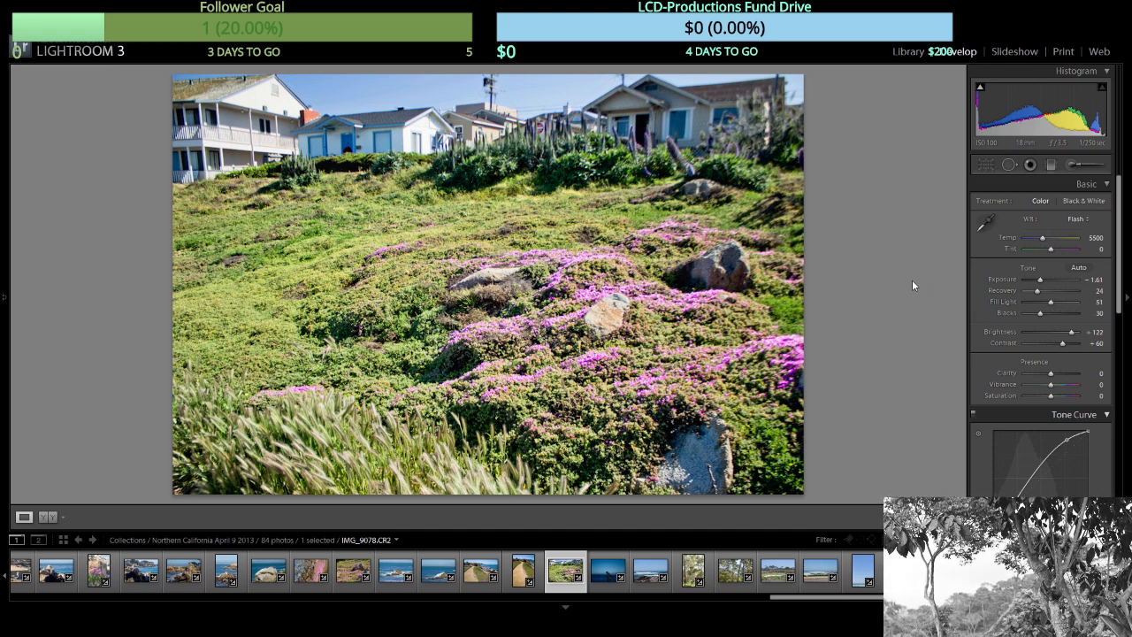
pyautogui.press('Right')
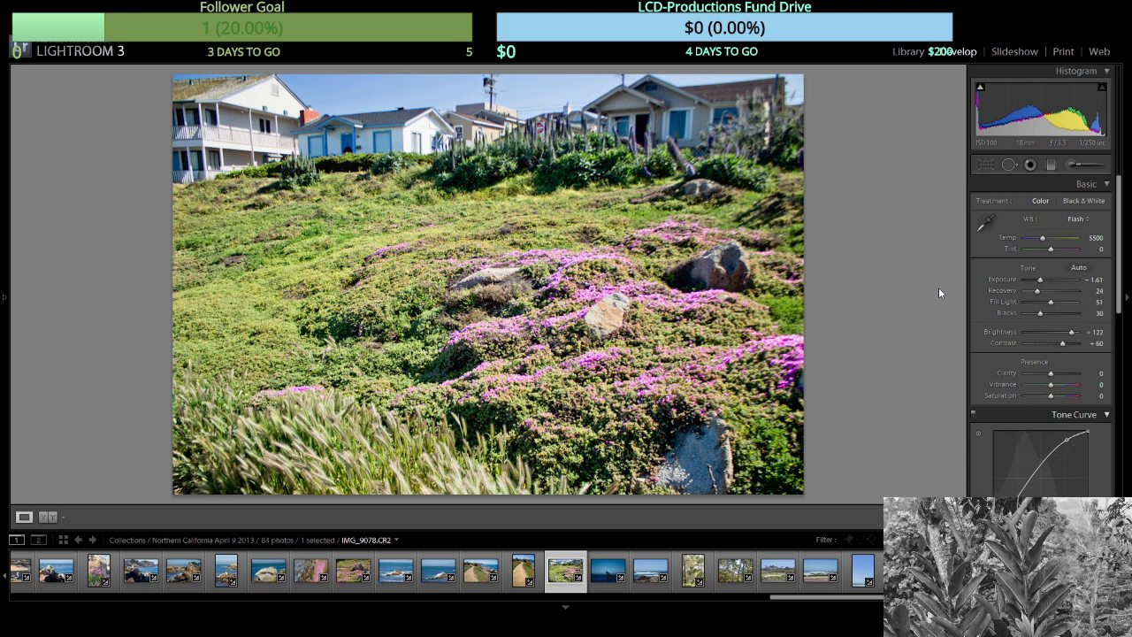
pyautogui.press('Right')
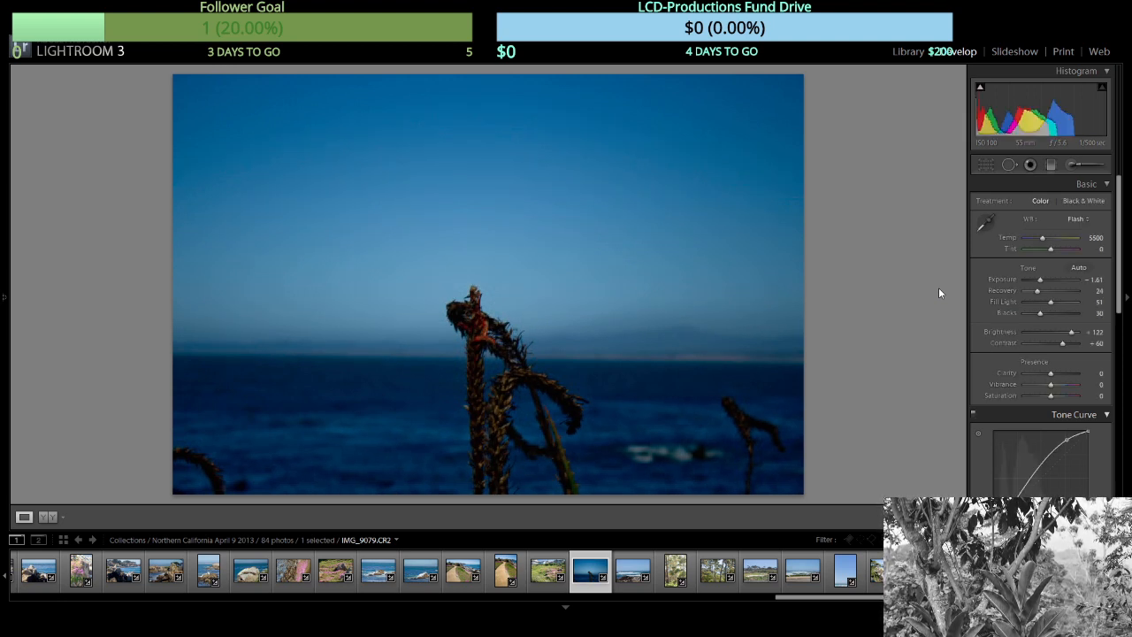
pyautogui.press('Left')
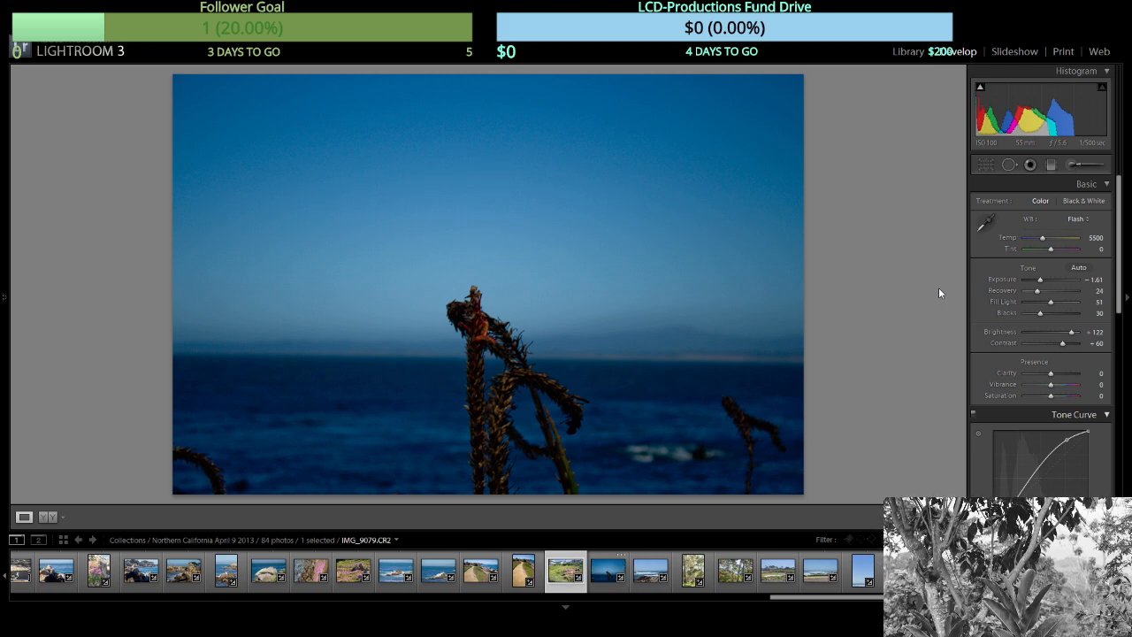
pyautogui.press('Right')
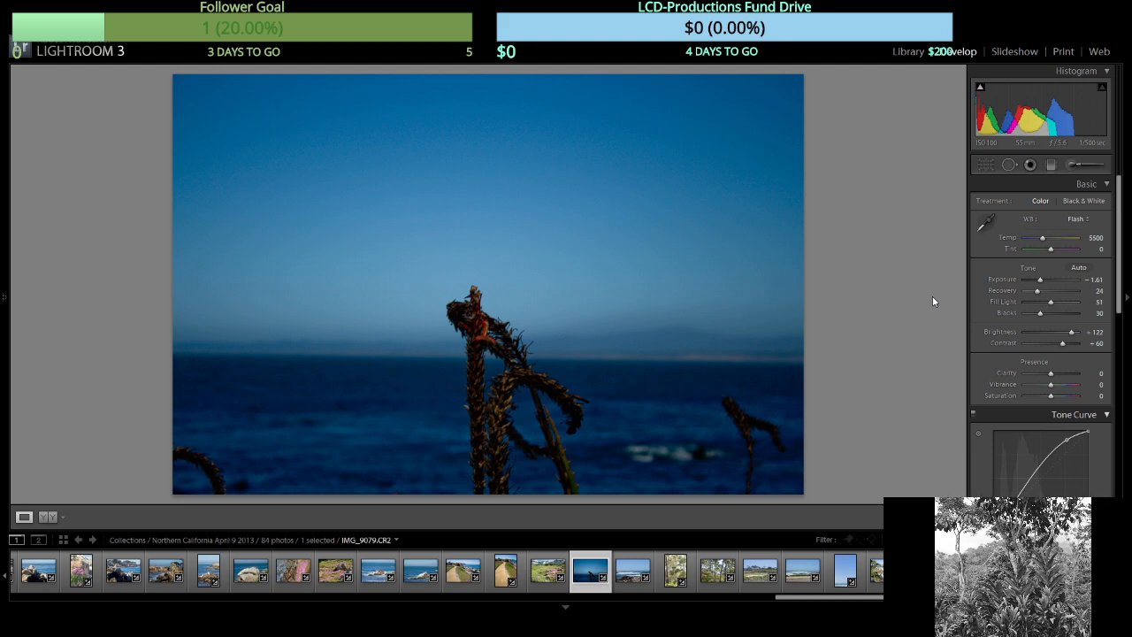
pyautogui.press('Right')
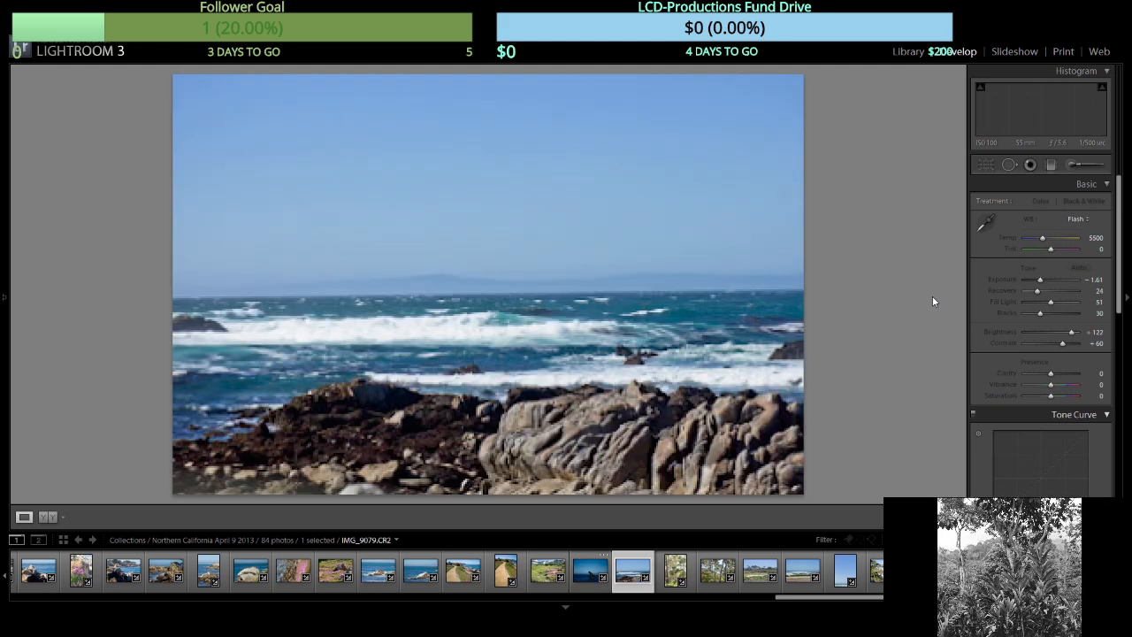
pyautogui.press('Left')
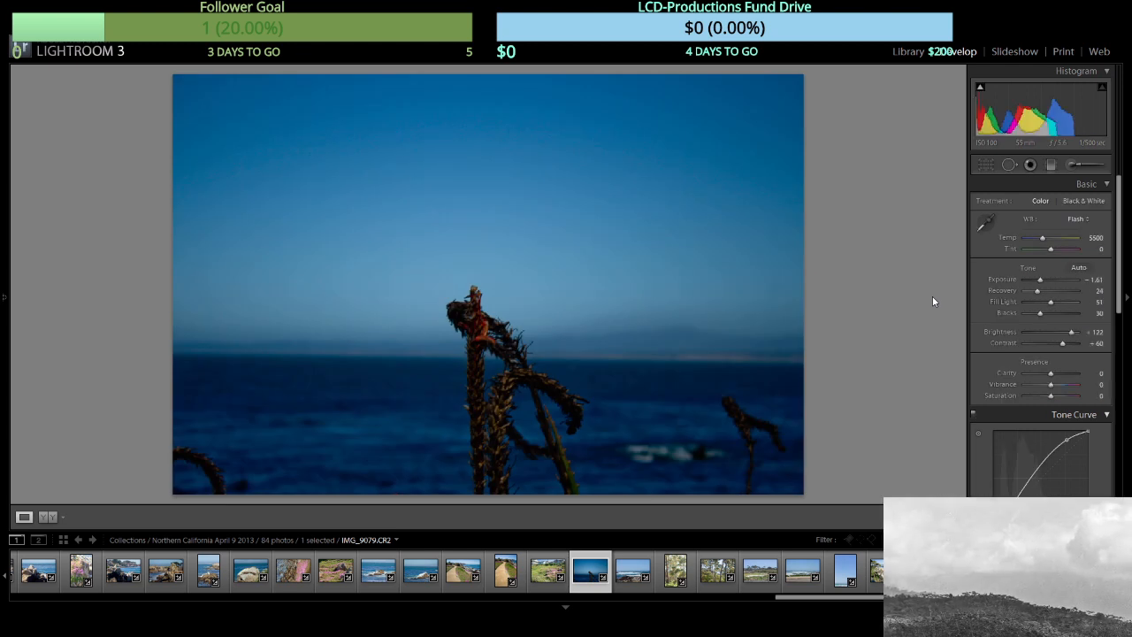
pyautogui.press('Right')
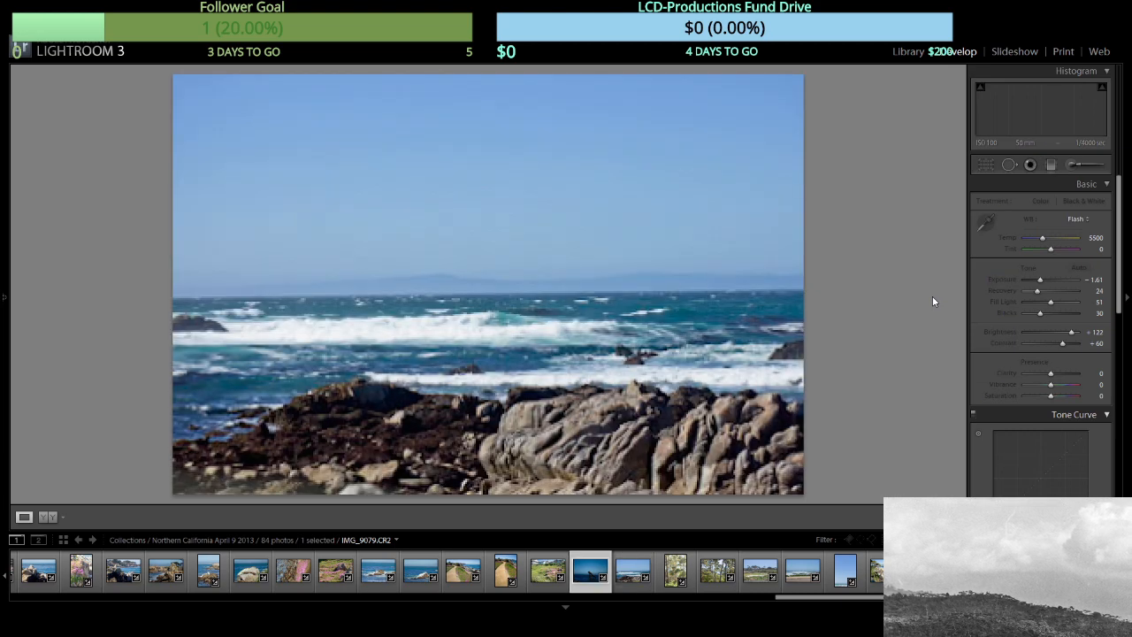
pyautogui.press('Left')
pyautogui.press('Right')
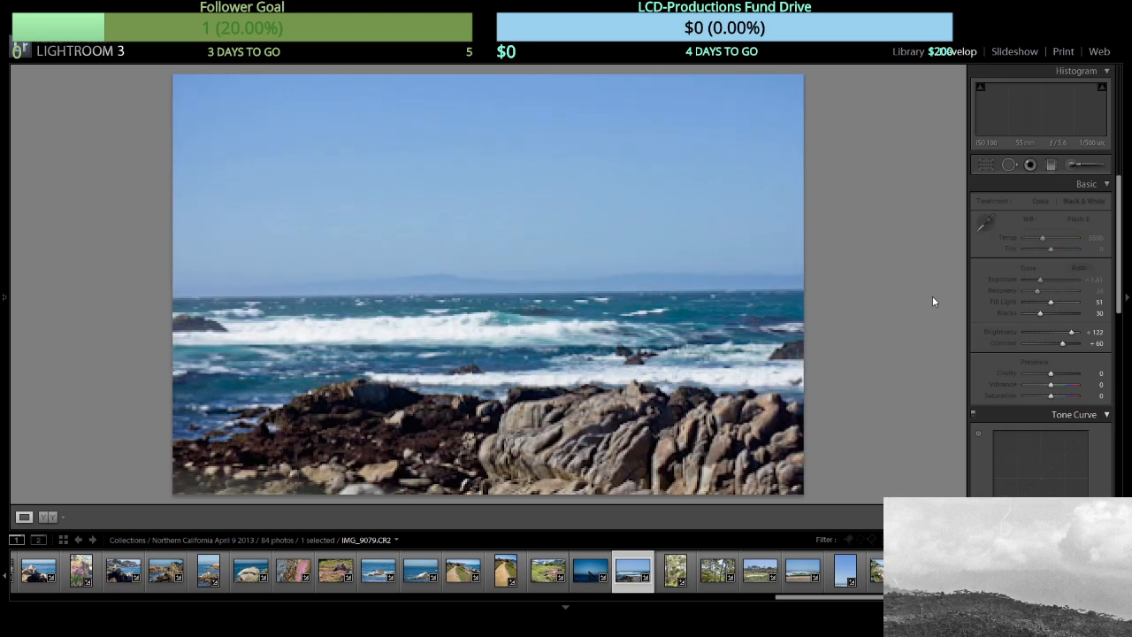
pyautogui.press('Left')
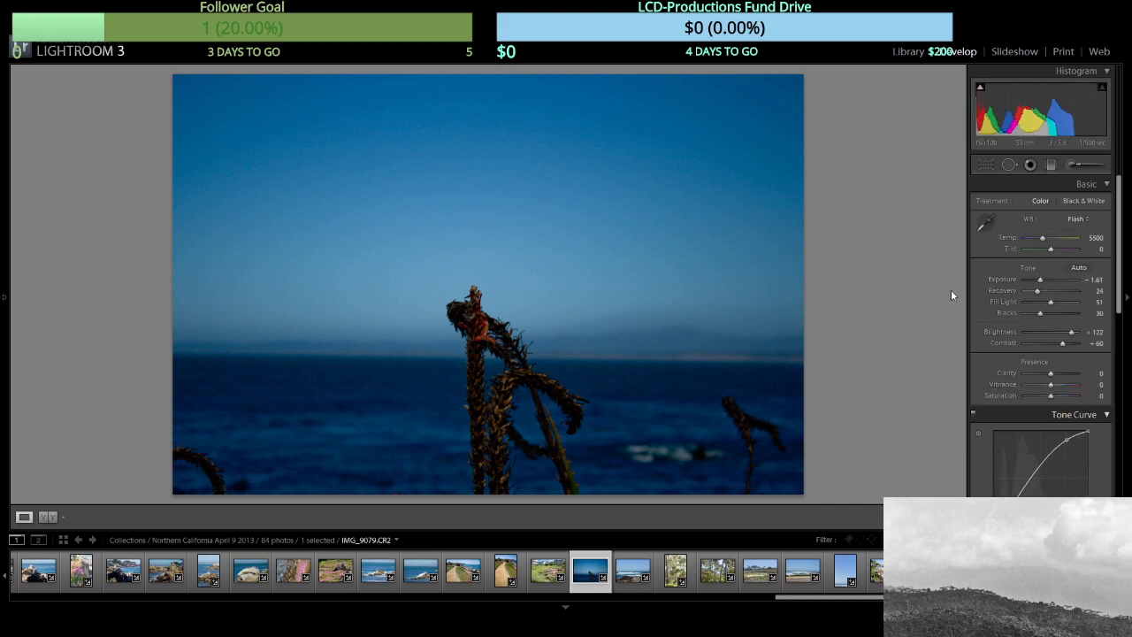
pyautogui.moveTo(1040, 279); pyautogui.dragTo(1047, 280)
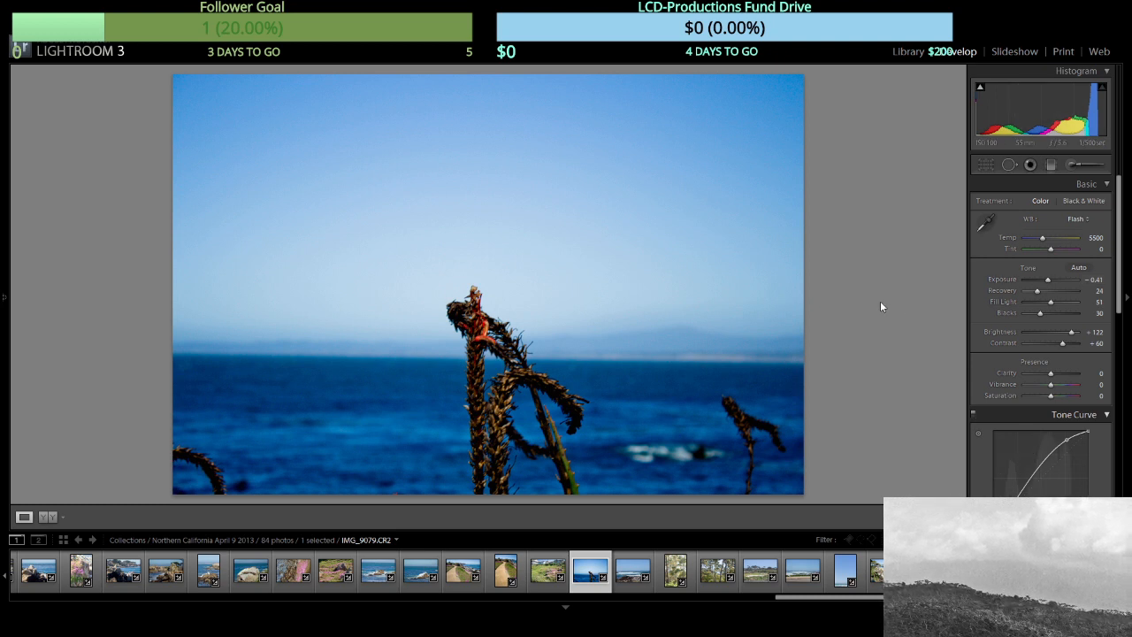
# Check the surf photo IMG_9091 and vertical forest photo IMG_9097, and set Exposure to −2.07 on the horizontal forest photo, IMG_9100.
pyautogui.press('Right')
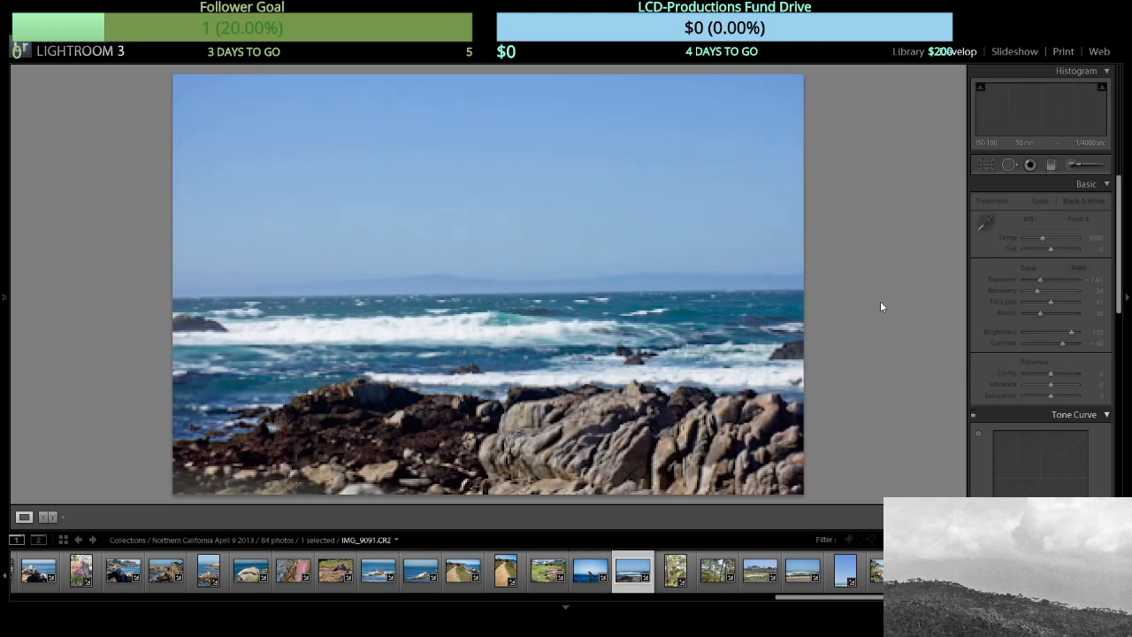
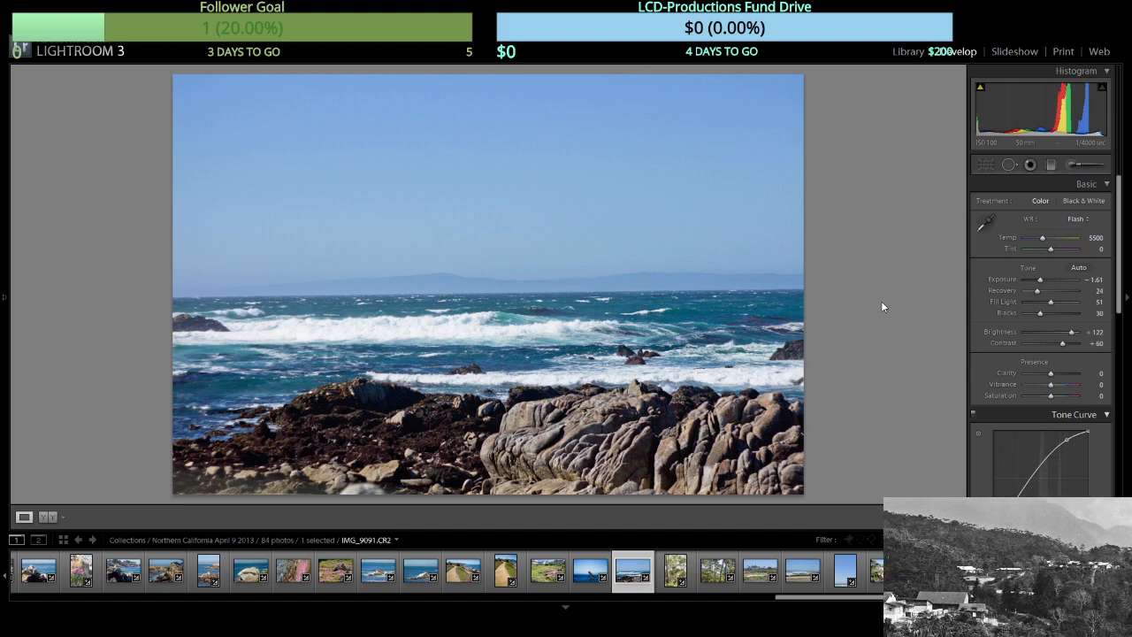
pyautogui.press('Right')
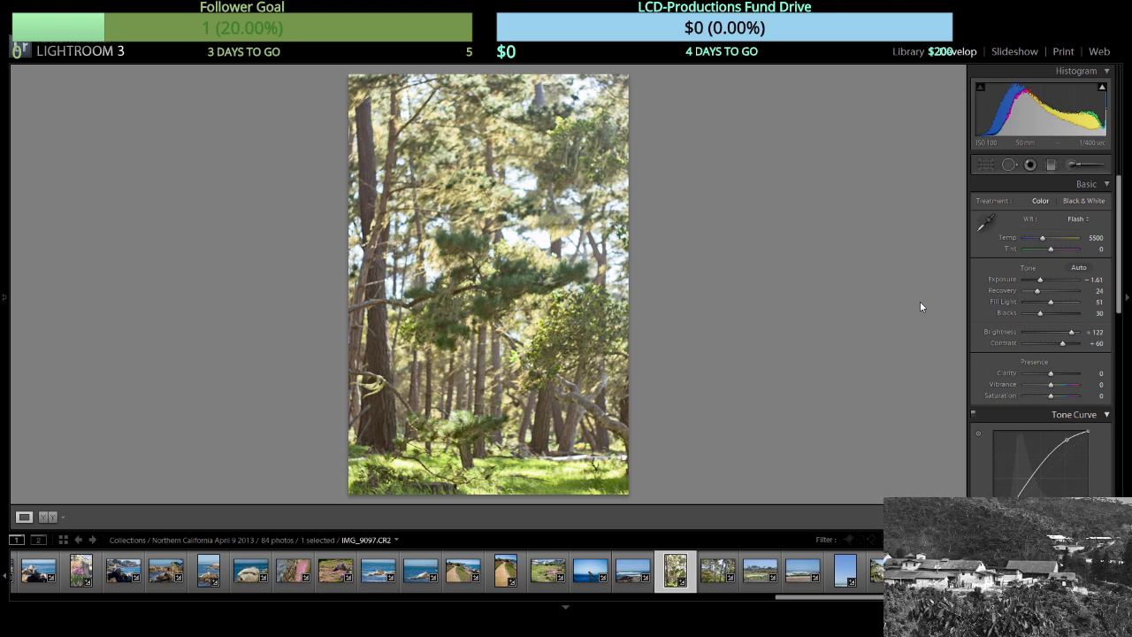
pyautogui.press('Right')
pyautogui.press('Left')
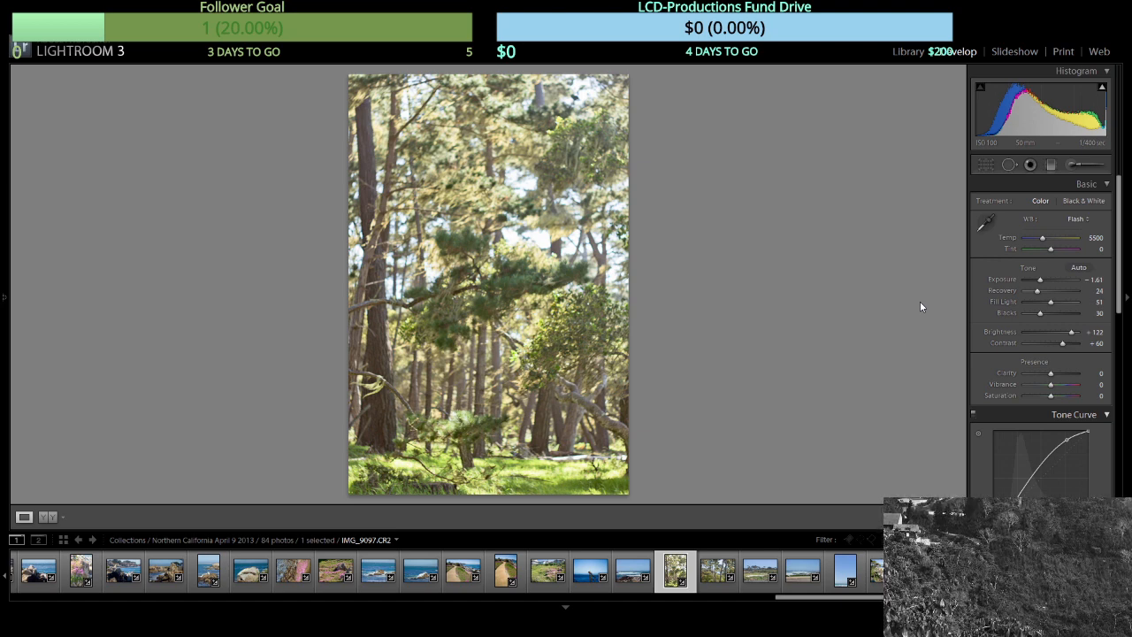
pyautogui.press('Right')
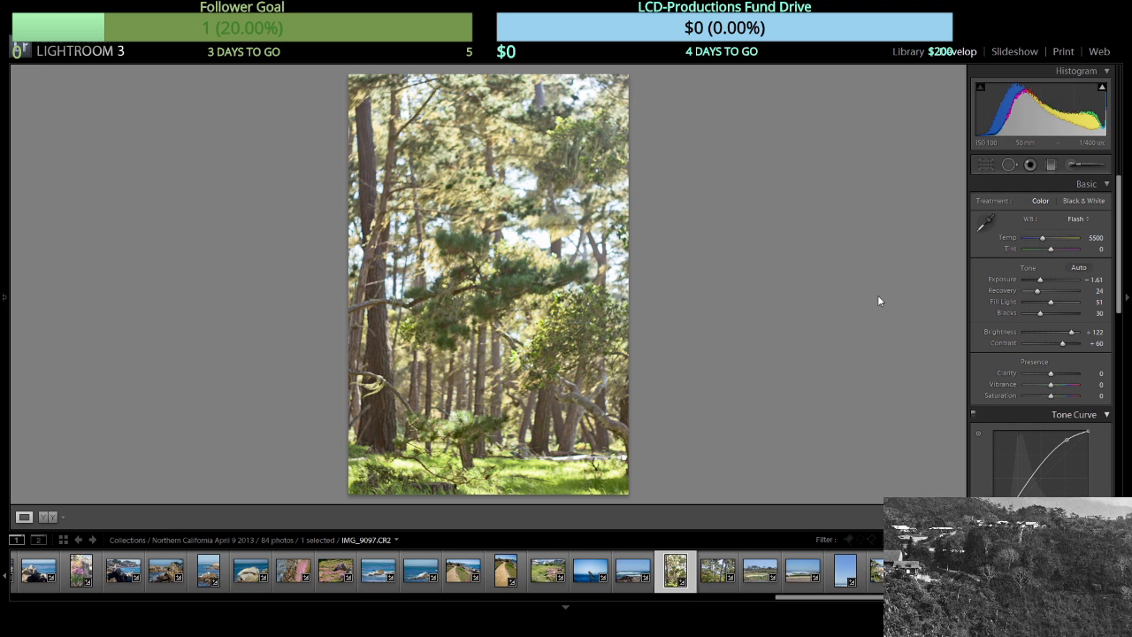
pyautogui.press('Right')
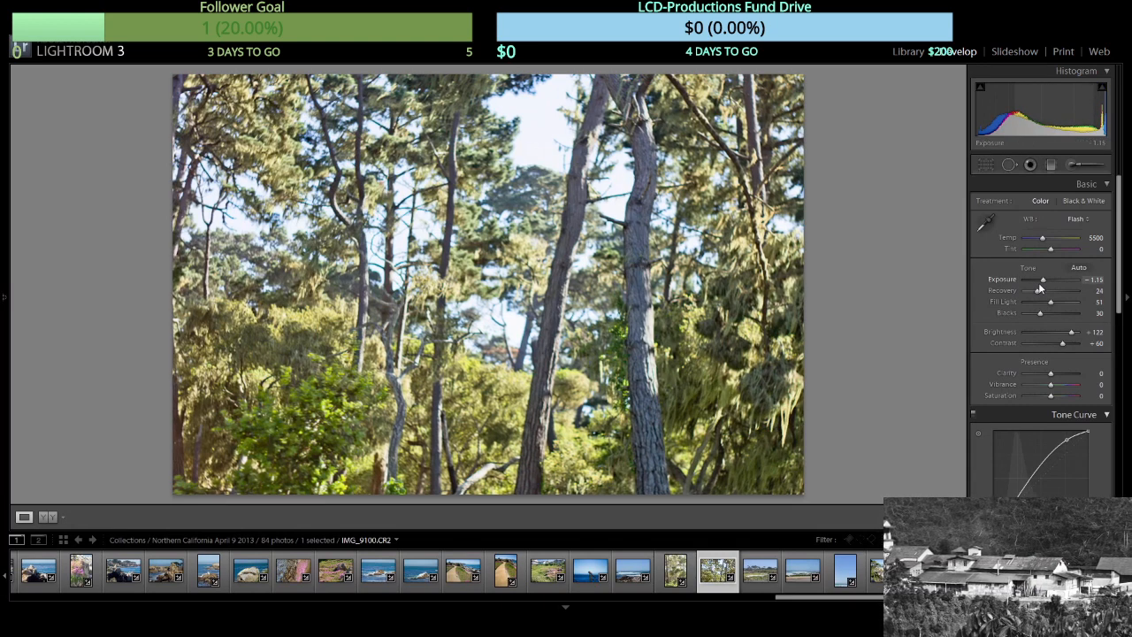
pyautogui.moveTo(1040, 281); pyautogui.dragTo(1036, 281)
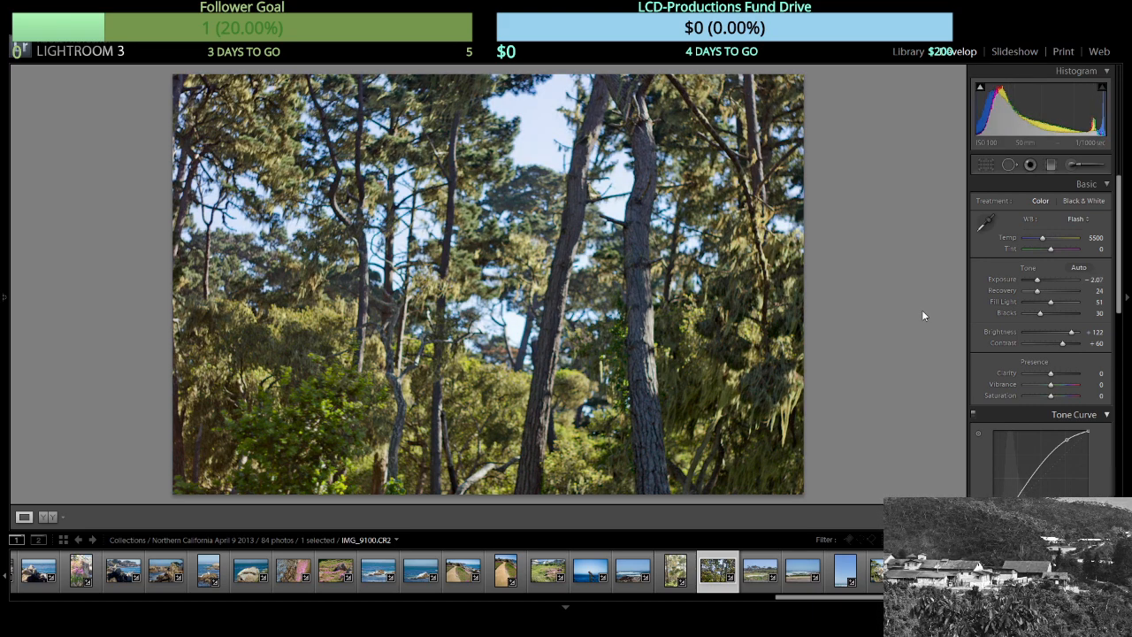
# Set Exposure to −1.79 on the golf course photo with the red flag, IMG_9103.
pyautogui.press('Right')
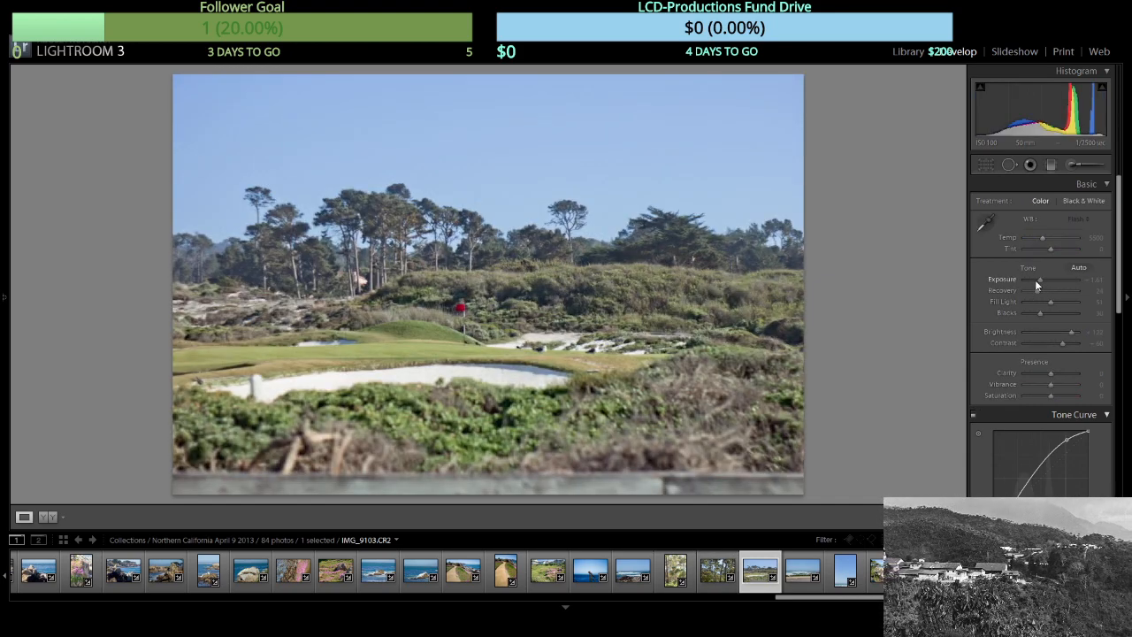
pyautogui.moveTo(1037, 281); pyautogui.dragTo(1035, 280)
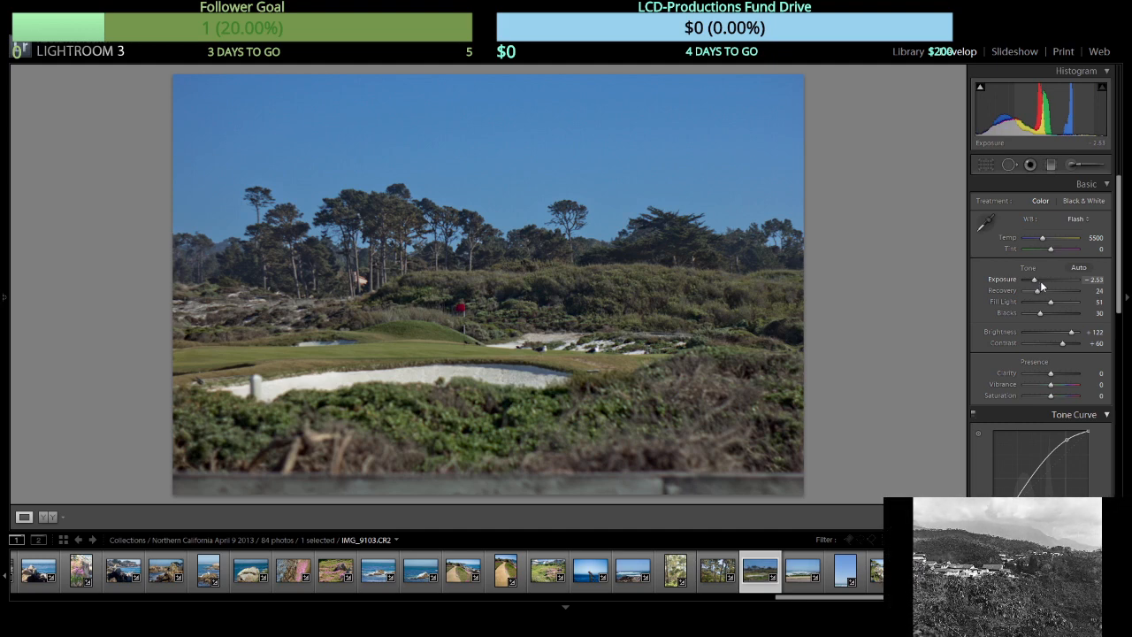
pyautogui.click(1039, 281)
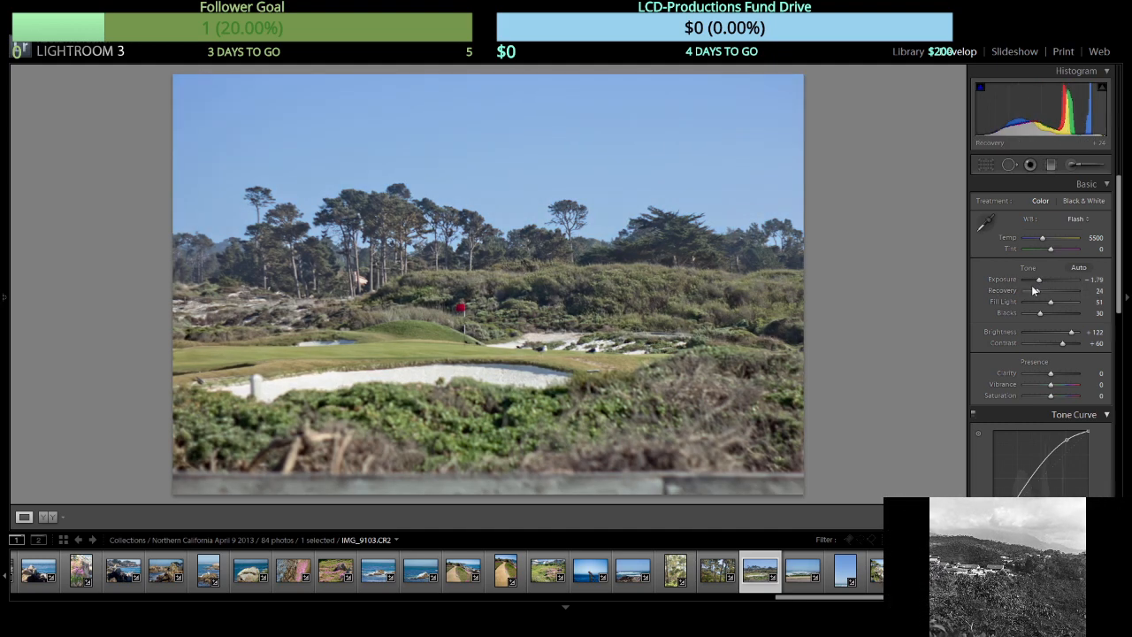
# Refine the golf course photo with the red flag, IMG_9103, by setting Exposure to −1.89 and Blacks to 39.
pyautogui.click(1031, 282)
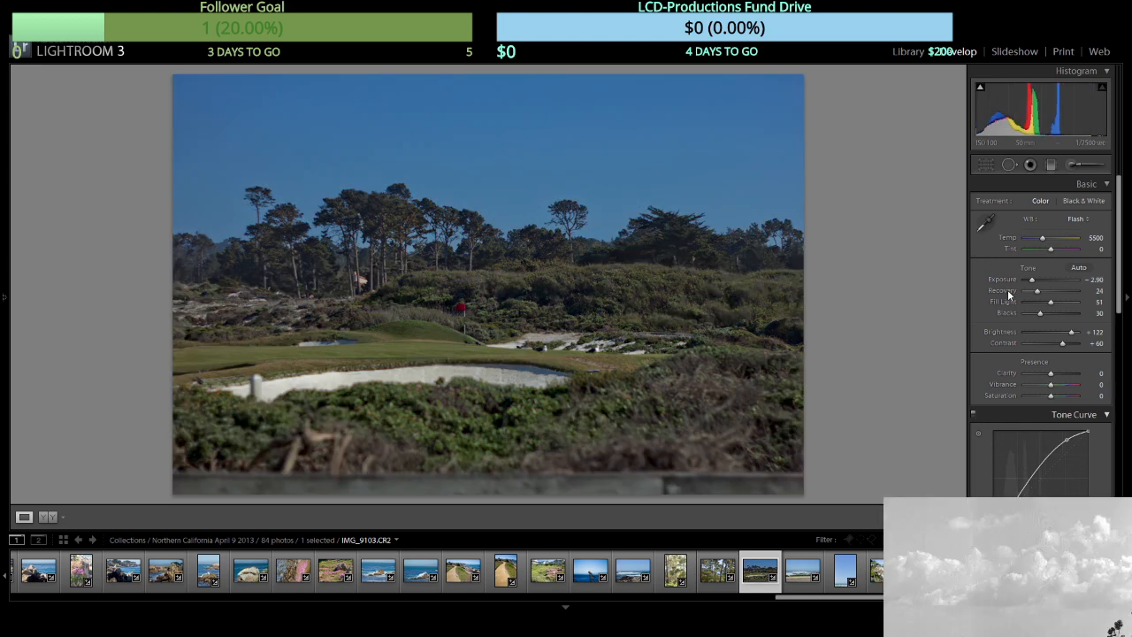
pyautogui.click(1044, 281)
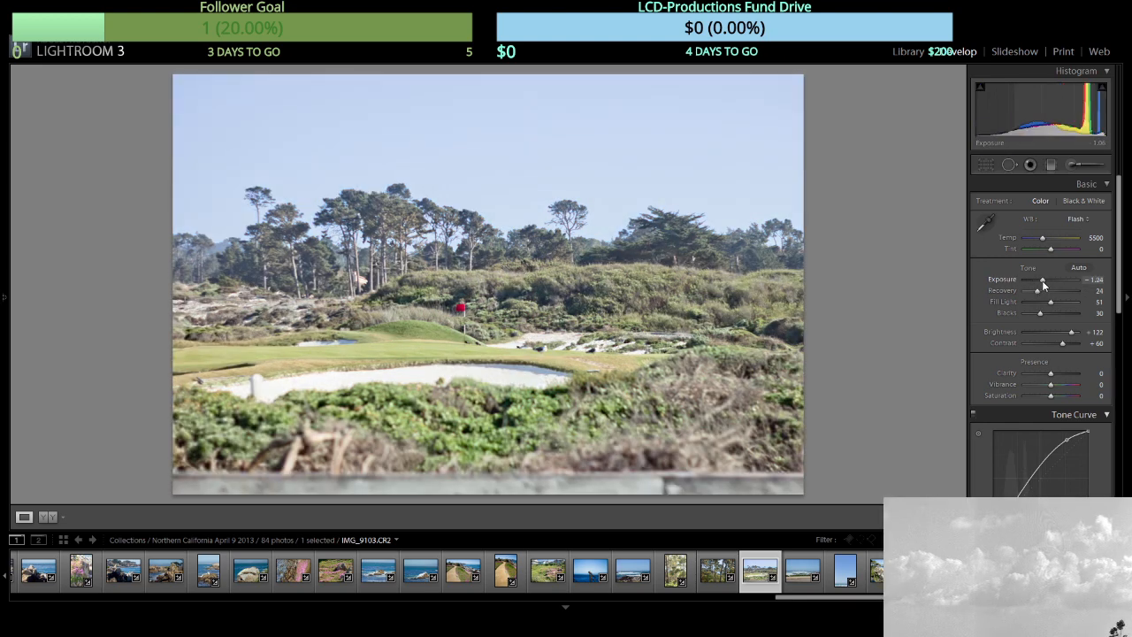
pyautogui.moveTo(1044, 280); pyautogui.dragTo(1042, 286)
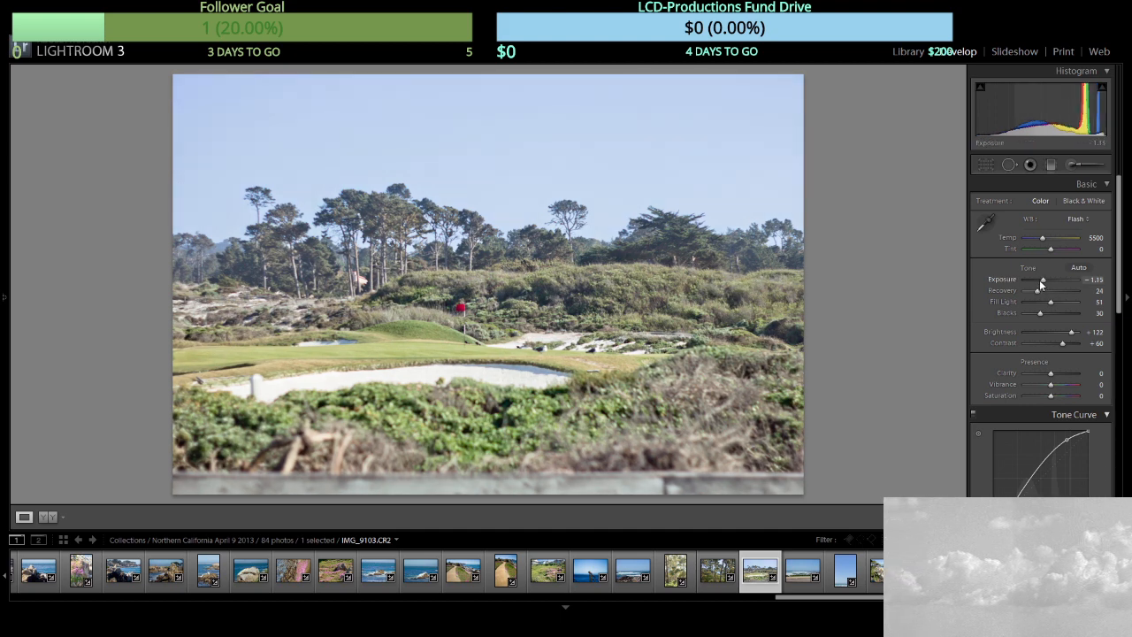
pyautogui.moveTo(1041, 280); pyautogui.dragTo(1038, 281)
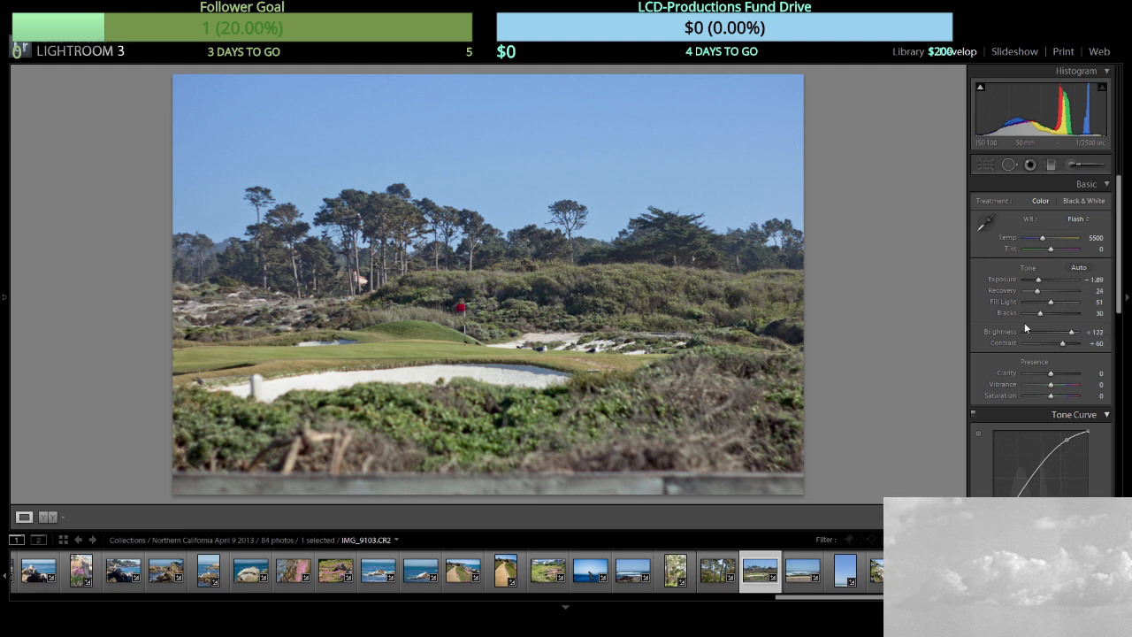
pyautogui.moveTo(1040, 315); pyautogui.dragTo(1046, 315)
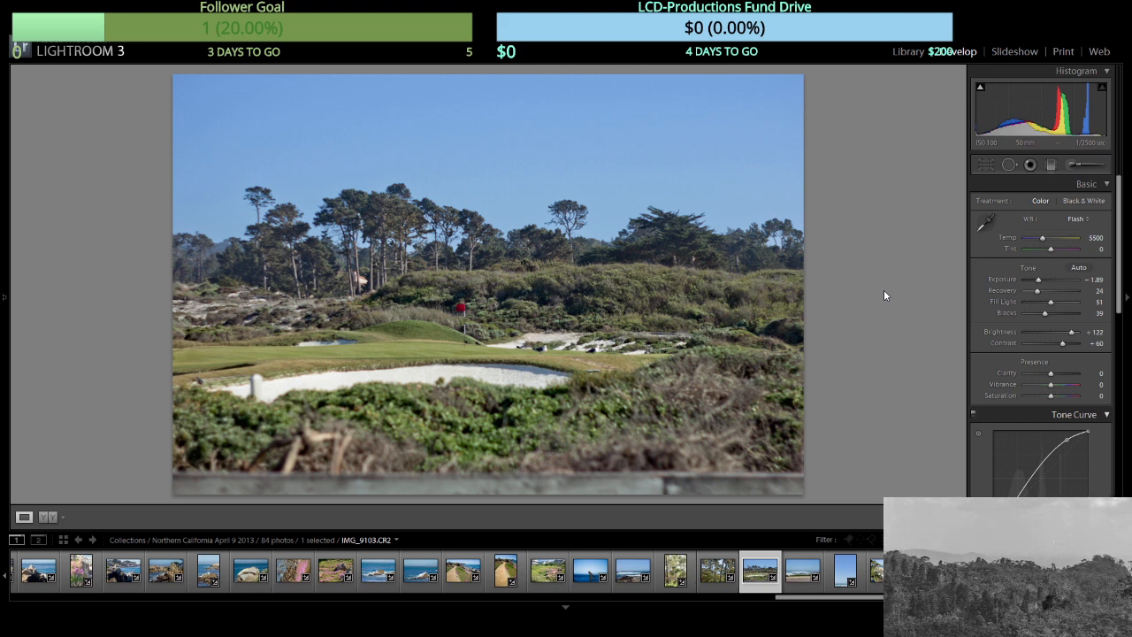
# On the surf photo with the roadside kerb, IMG_9106, set Exposure to −1.61, Fill Light to 76 and Blacks to 38.
pyautogui.press('Right')
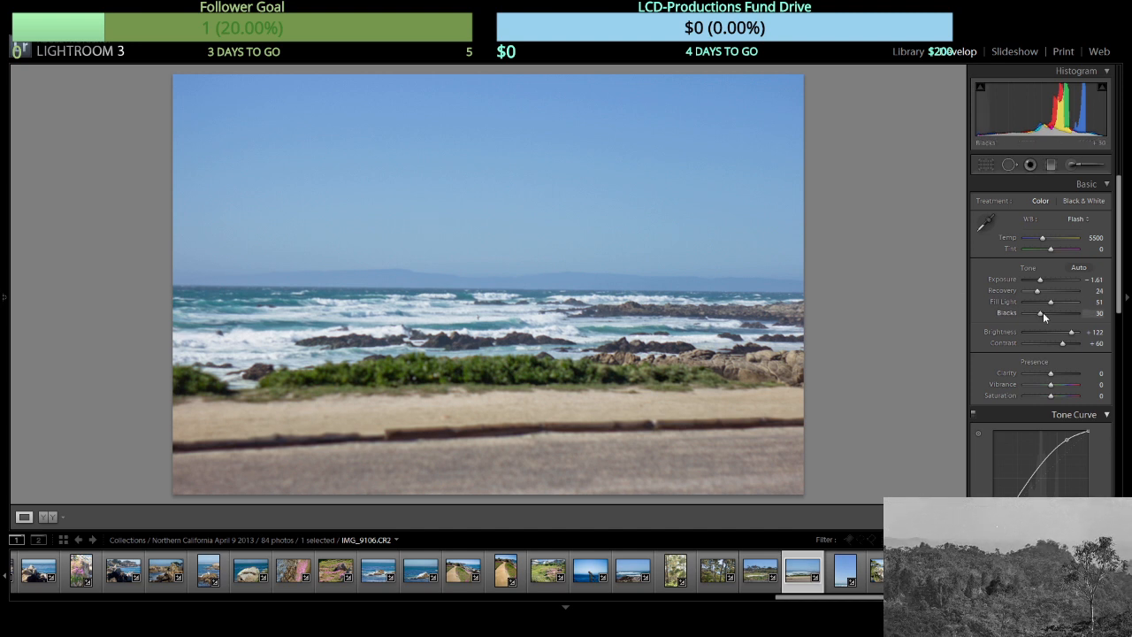
pyautogui.moveTo(1043, 312); pyautogui.dragTo(1051, 310)
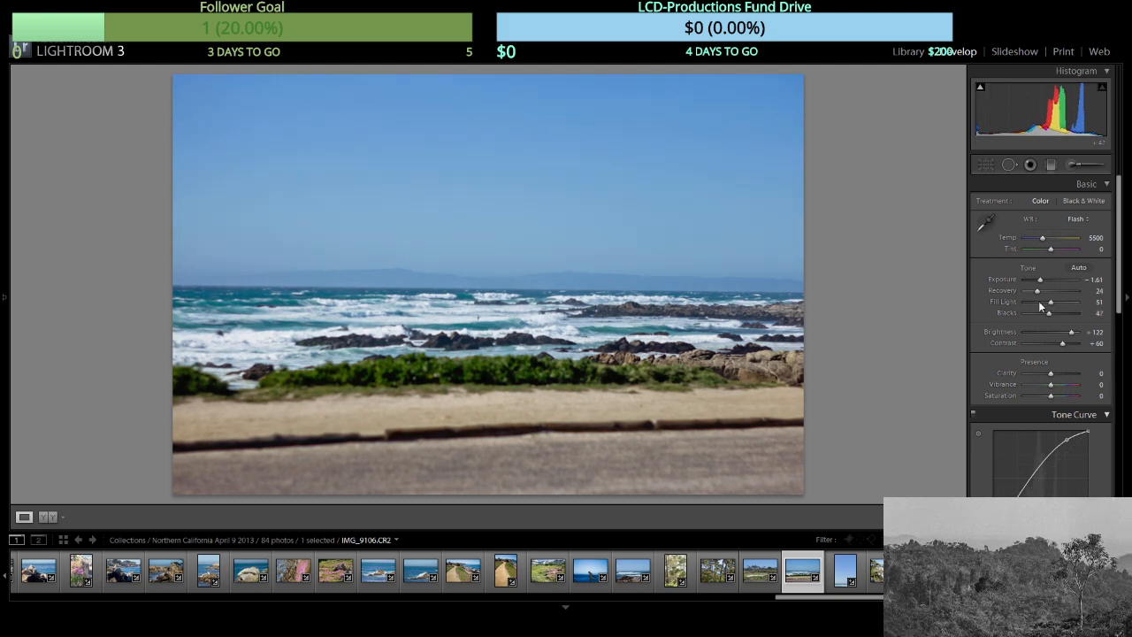
pyautogui.click(1036, 283)
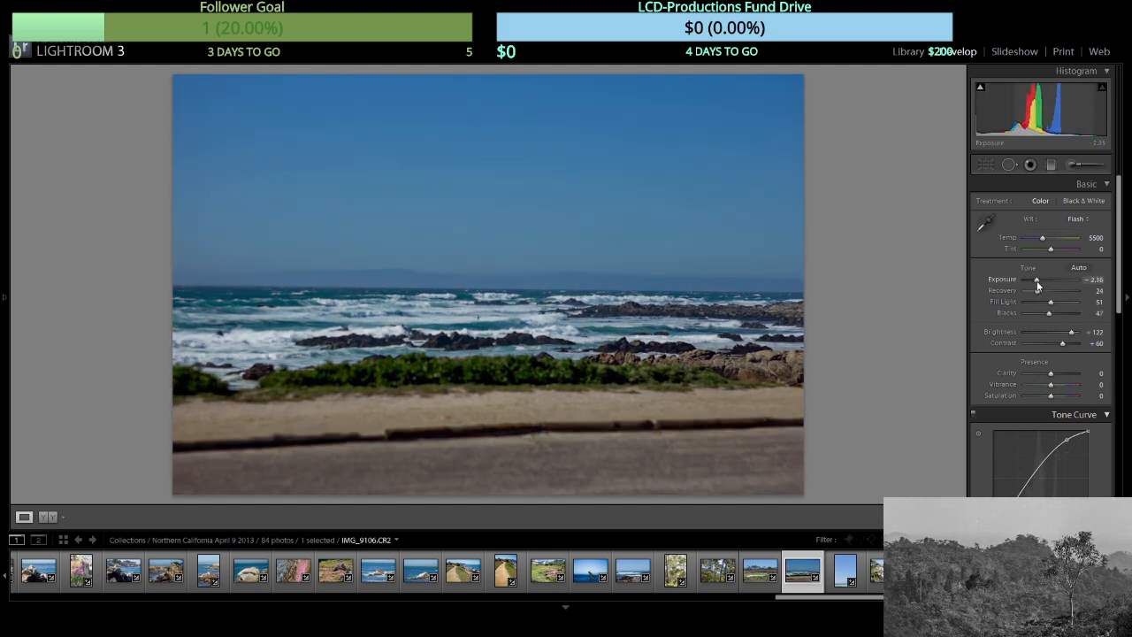
pyautogui.moveTo(1038, 282); pyautogui.dragTo(1041, 282)
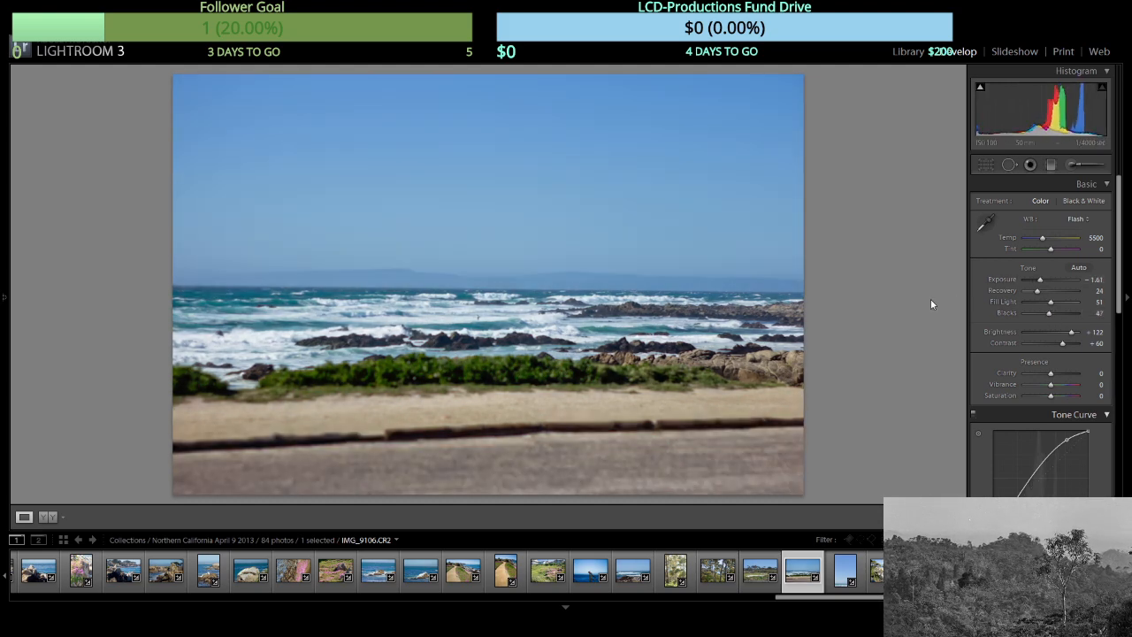
pyautogui.click(1064, 302)
pyautogui.moveTo(1042, 313); pyautogui.dragTo(1046, 313)
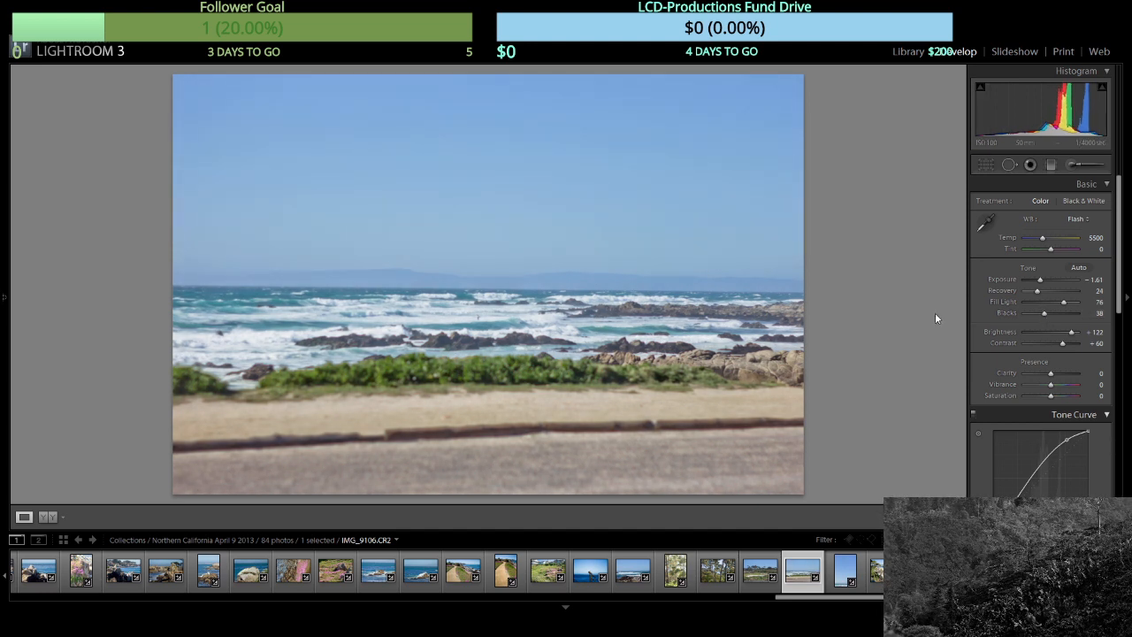
# Skip the seagull photo IMG_9109, and on the cypress cliff photo IMG_9112 set Exposure to −2.16, Fill Light to 47 and Blacks to 31.
pyautogui.press('Right')
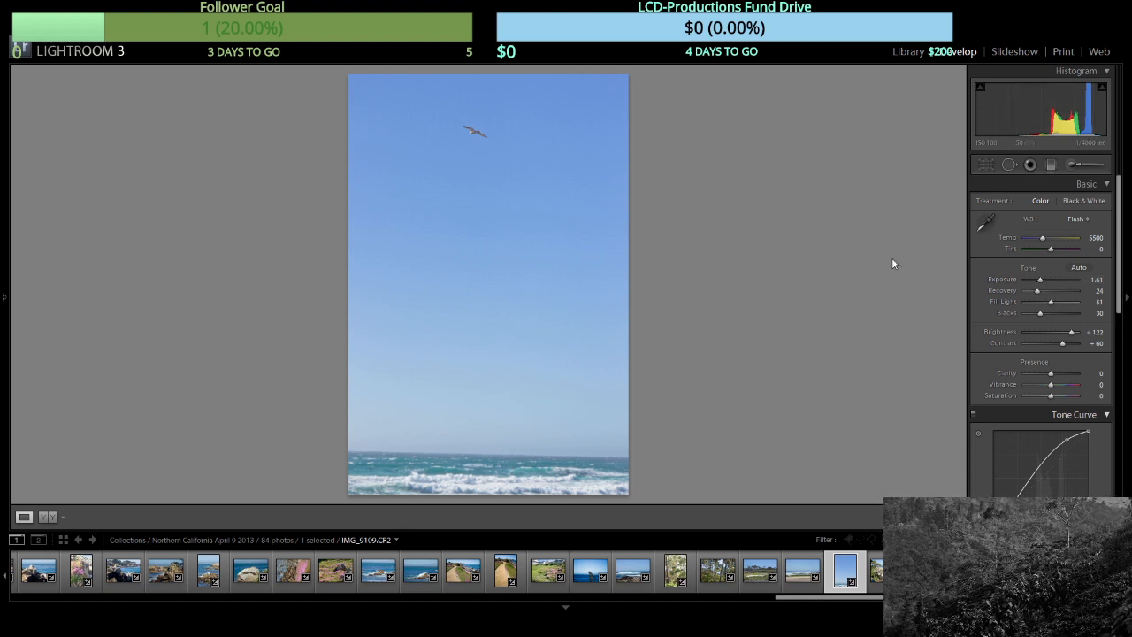
pyautogui.press('Right')
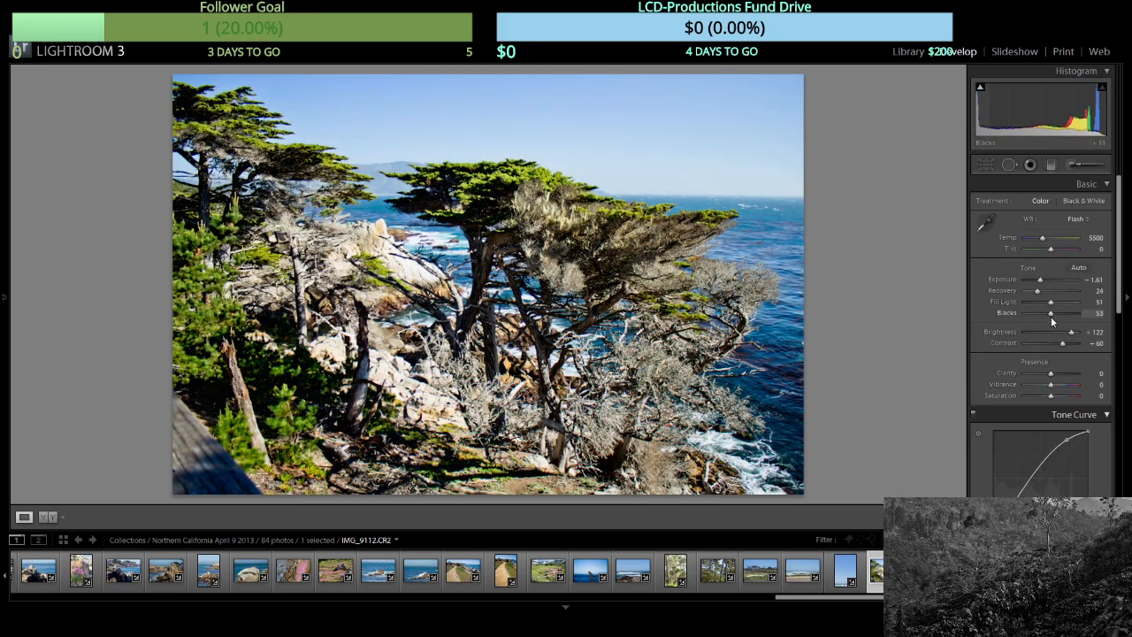
pyautogui.click(1053, 283)
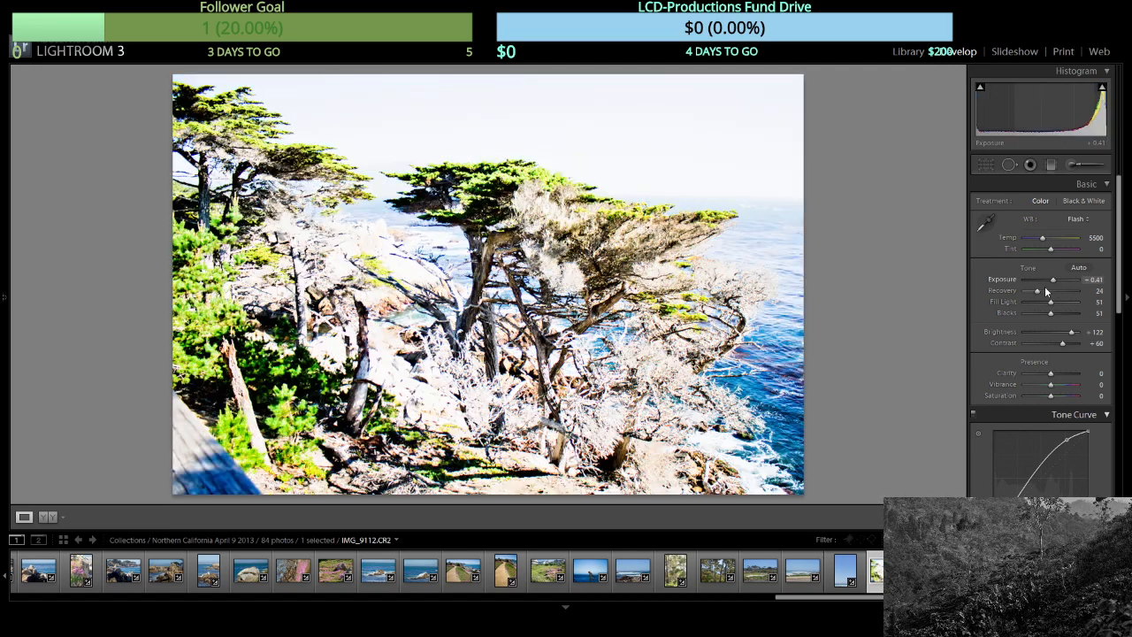
pyautogui.click(1045, 281)
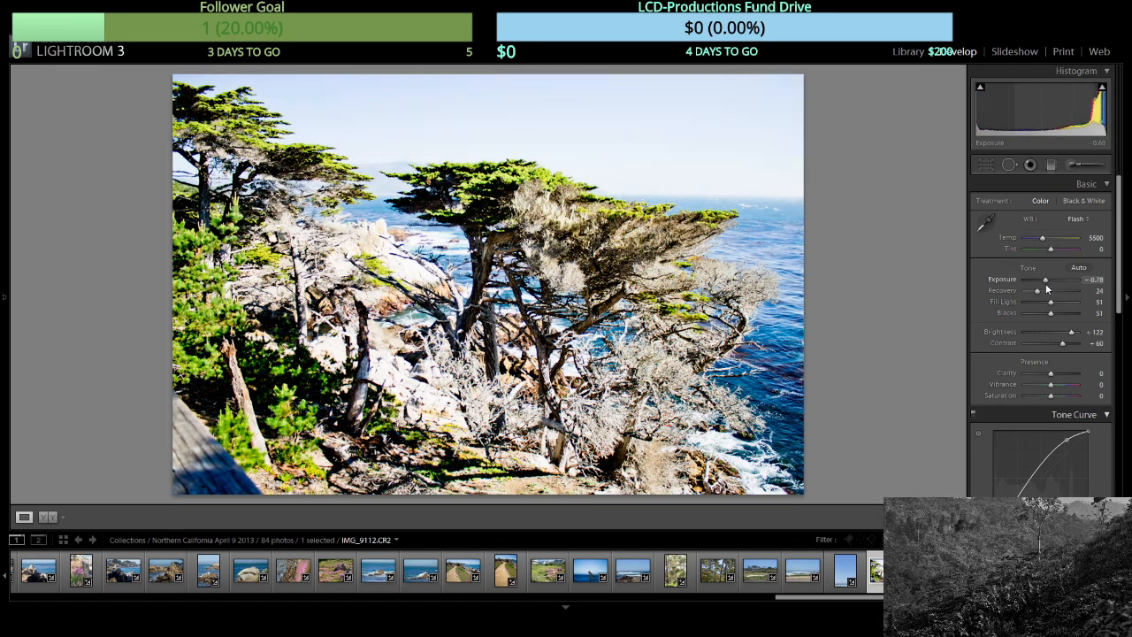
pyautogui.click(1043, 281)
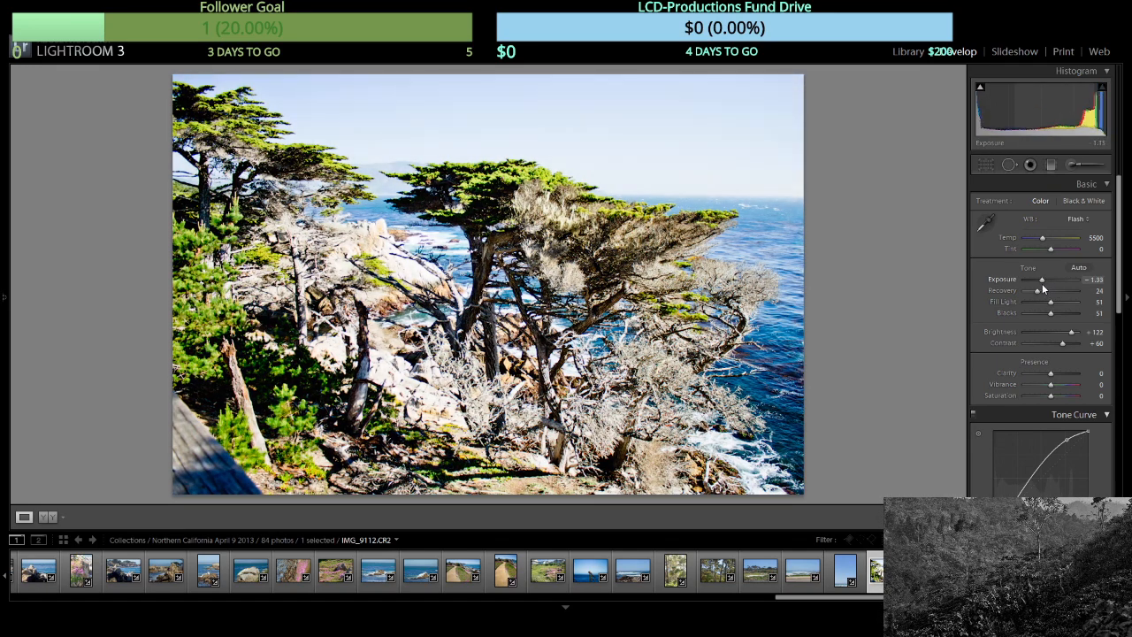
pyautogui.click(1040, 281)
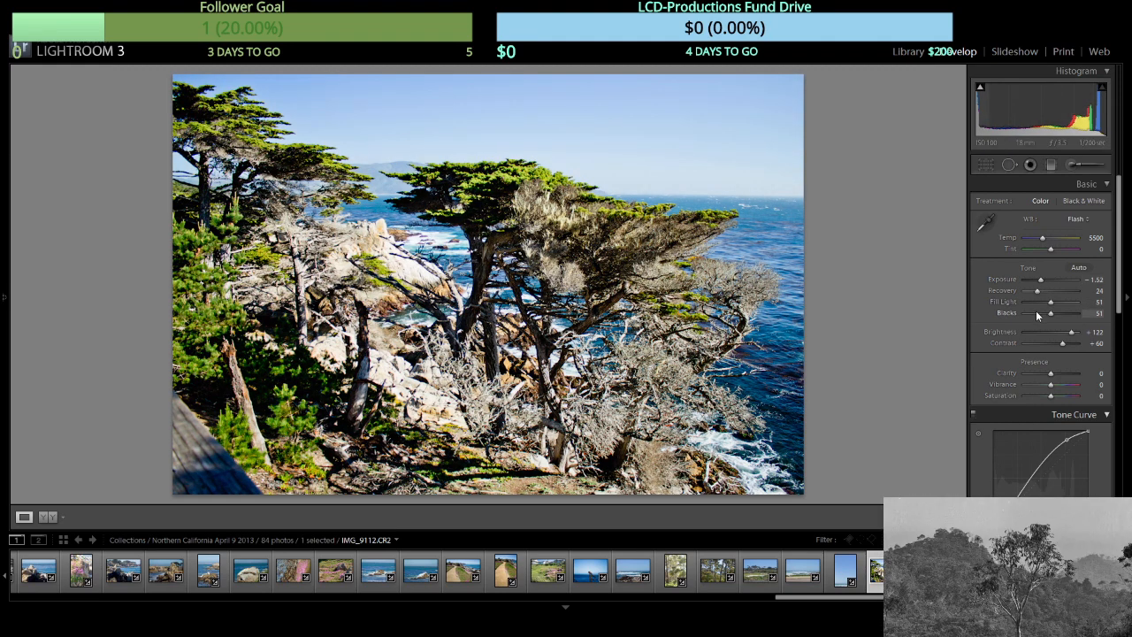
pyautogui.click(1038, 314)
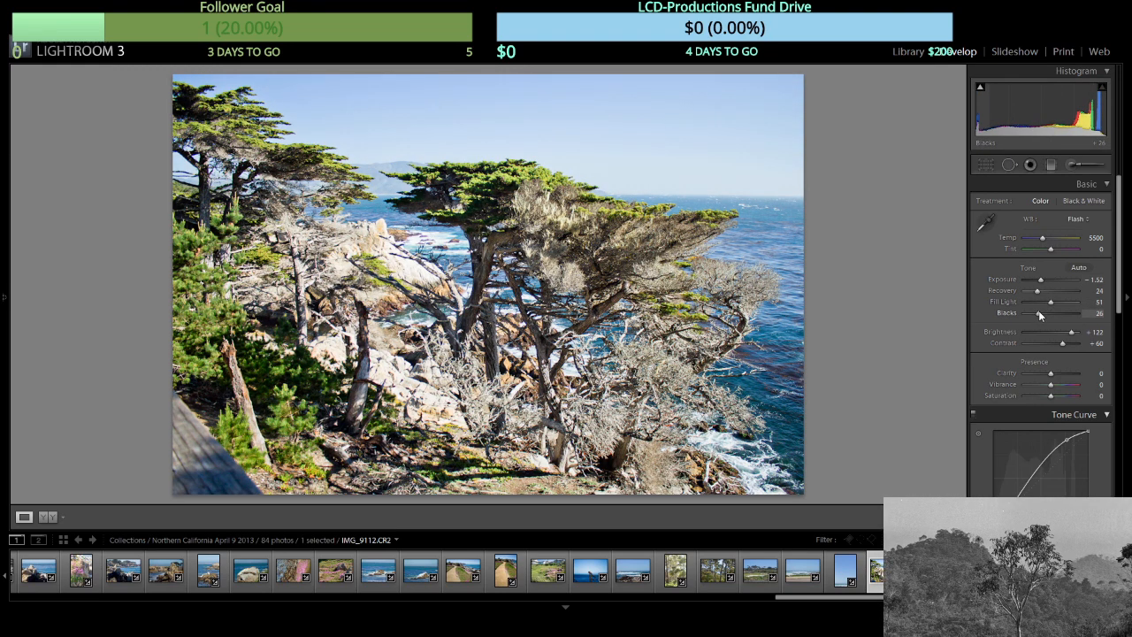
pyautogui.moveTo(1039, 315); pyautogui.dragTo(1038, 278)
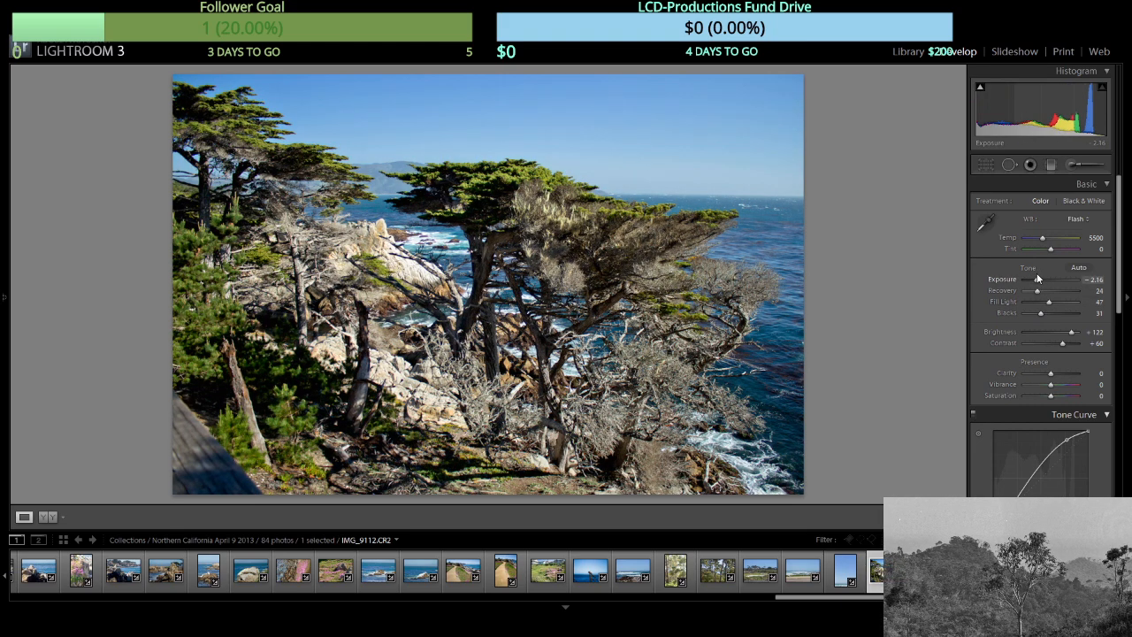
# On the second cypress cliff photo, IMG_9116, set Exposure to −1.89, Fill Light to 64 and Blacks to 45.
pyautogui.press('Right')
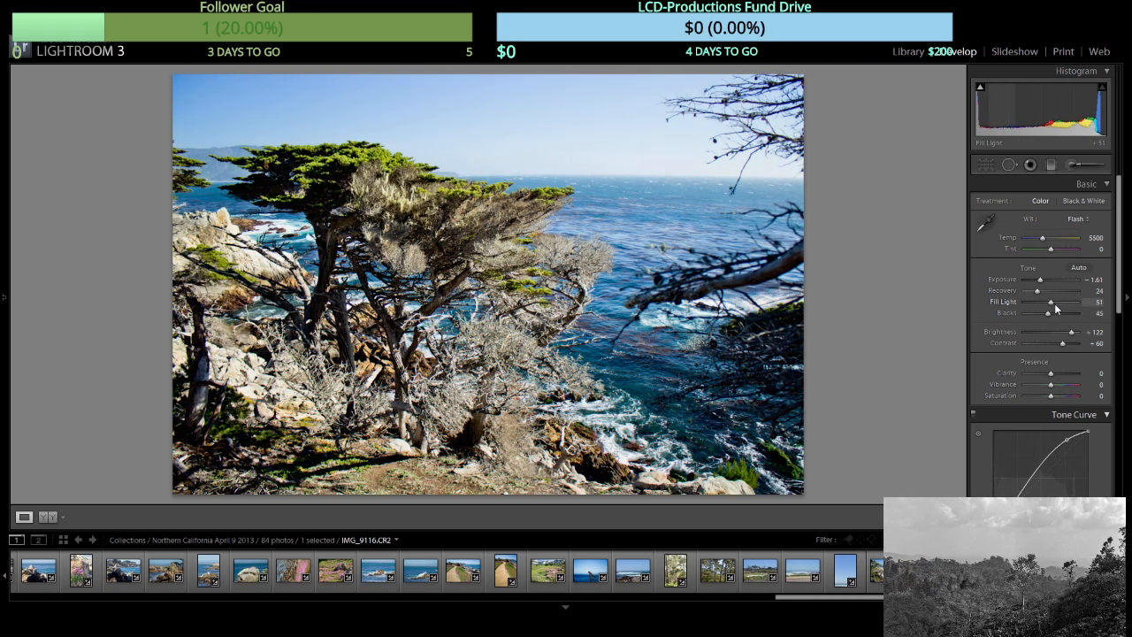
pyautogui.click(1054, 302)
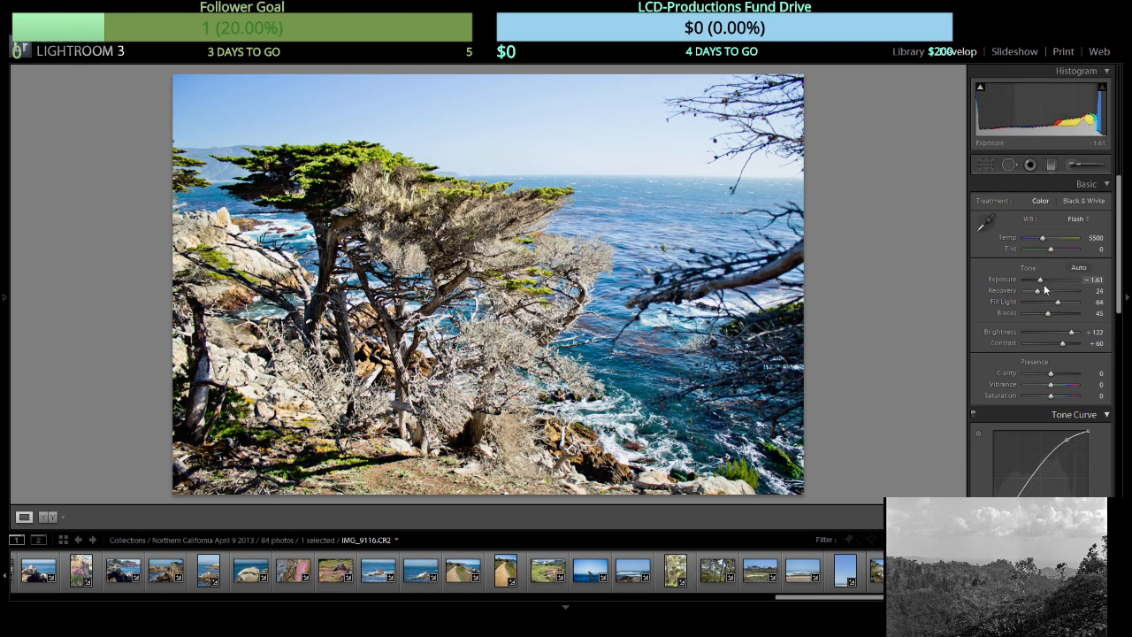
pyautogui.moveTo(1035, 282); pyautogui.dragTo(1039, 283)
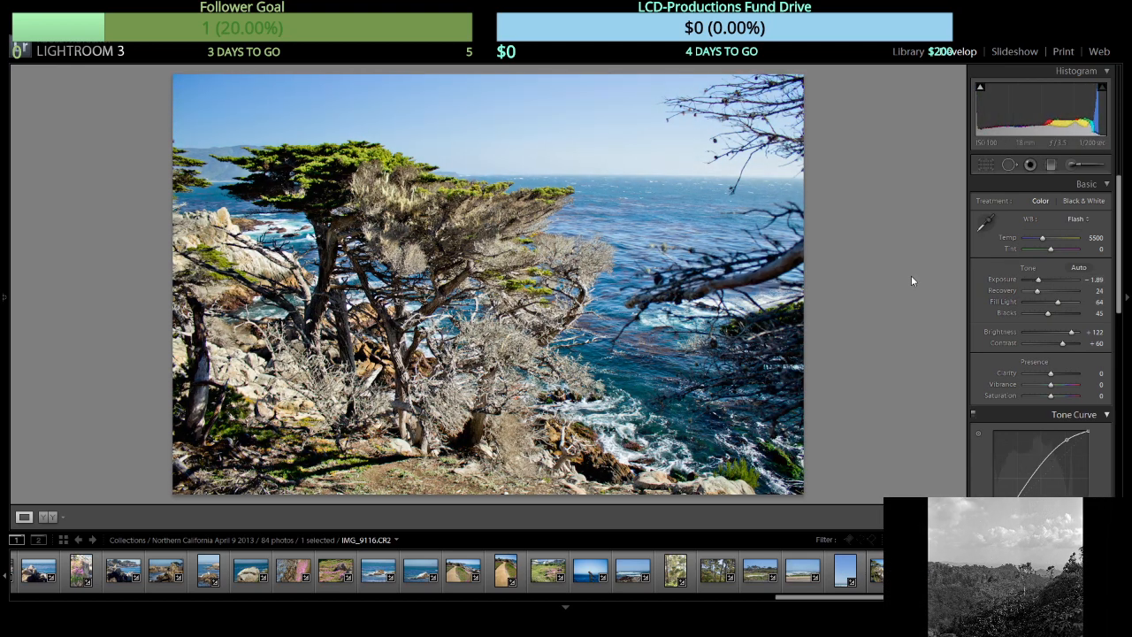
# On the lone cypress photo framed by trees, IMG_9121, set Exposure to −0.23, Blacks to 16 and Brightness to +50, and raise Fill Light.
pyautogui.press('Right')
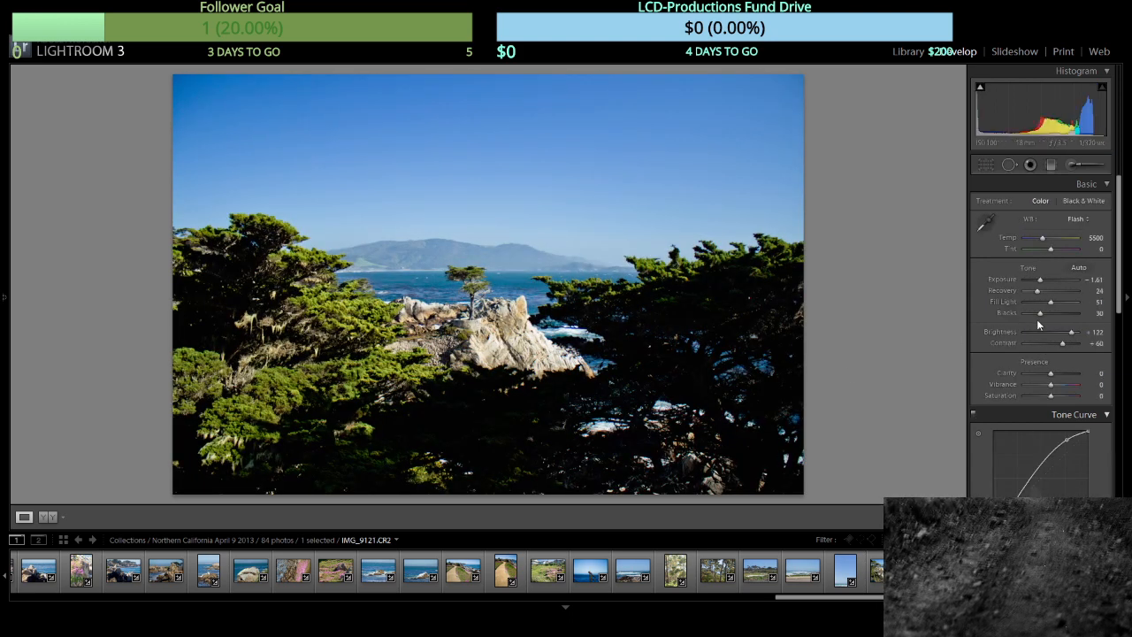
pyautogui.moveTo(1040, 313); pyautogui.dragTo(1033, 314)
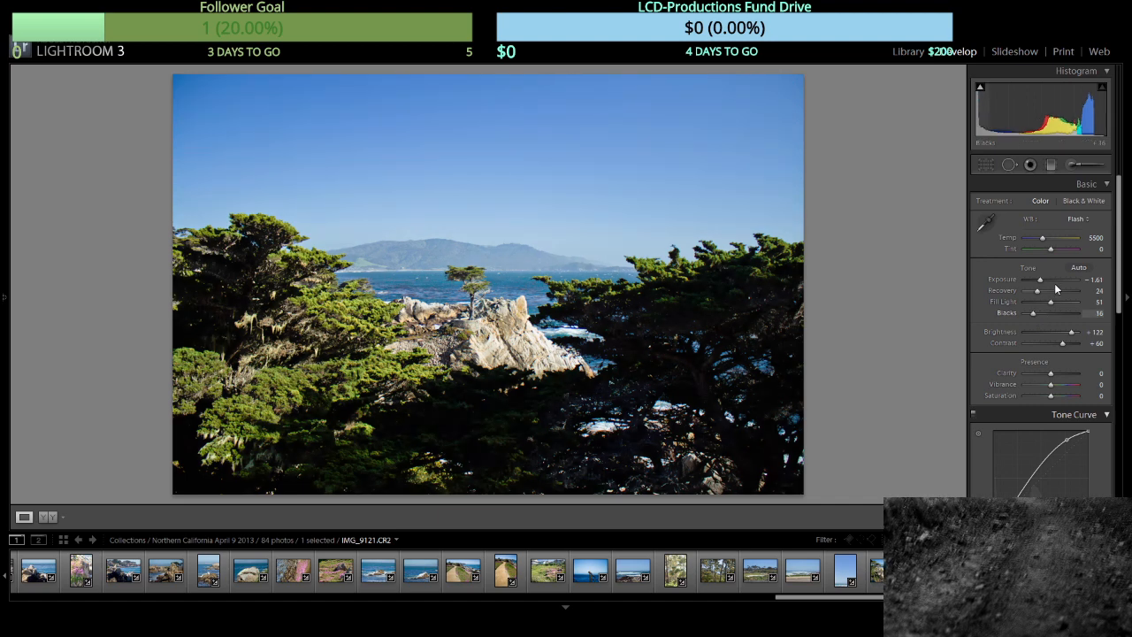
pyautogui.moveTo(1049, 281); pyautogui.dragTo(1049, 282)
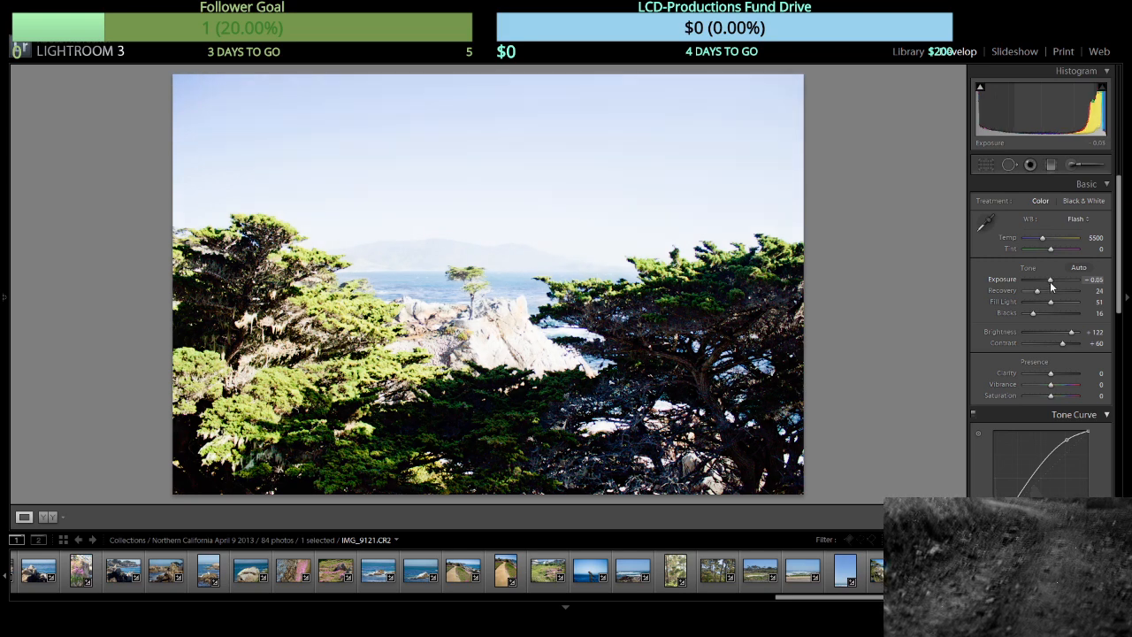
pyautogui.click(1060, 332)
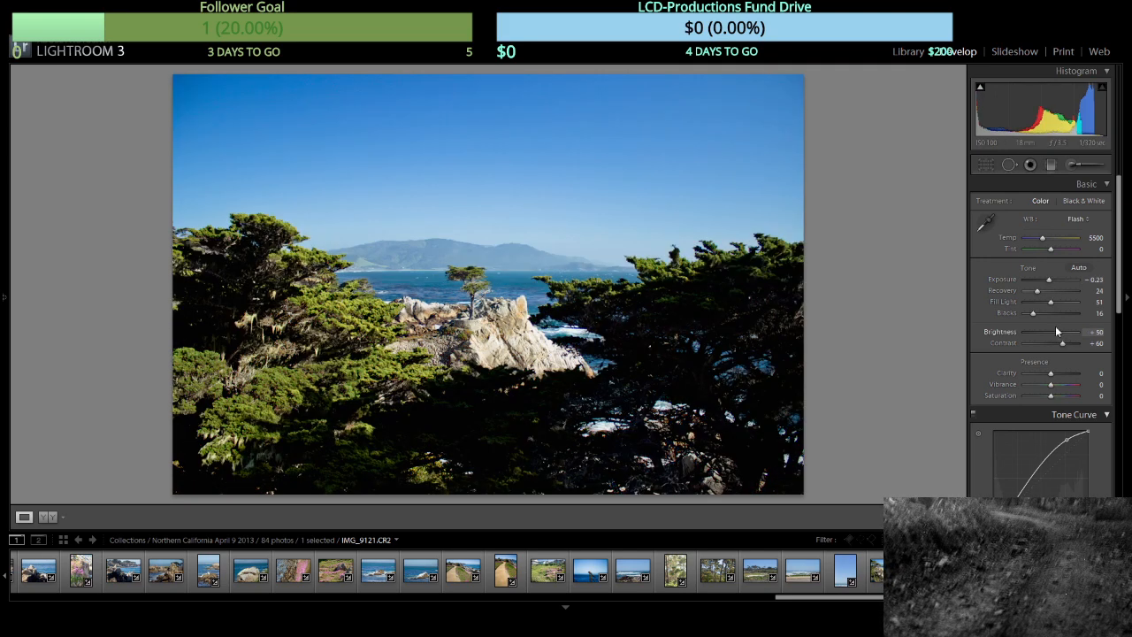
pyautogui.click(1045, 304)
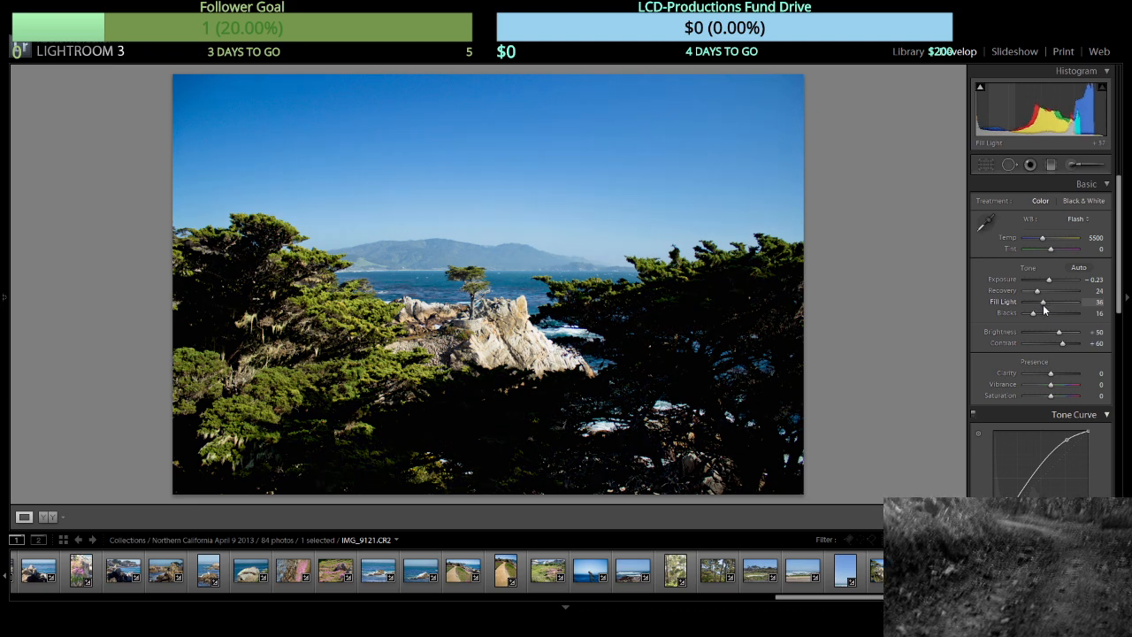
pyautogui.moveTo(1046, 304); pyautogui.dragTo(1062, 304)
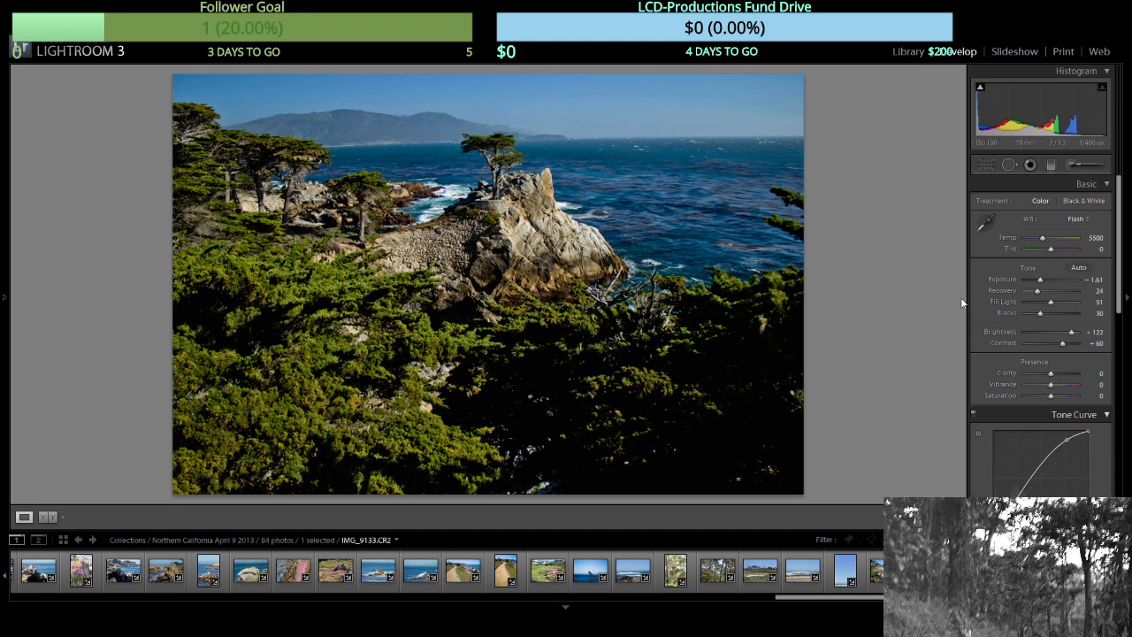
# On the horizontal lone cypress photo, IMG_9133, set Exposure to −0.41, Fill Light to 75, Blacks to 11 and Brightness to +78.
pyautogui.click(1048, 280)
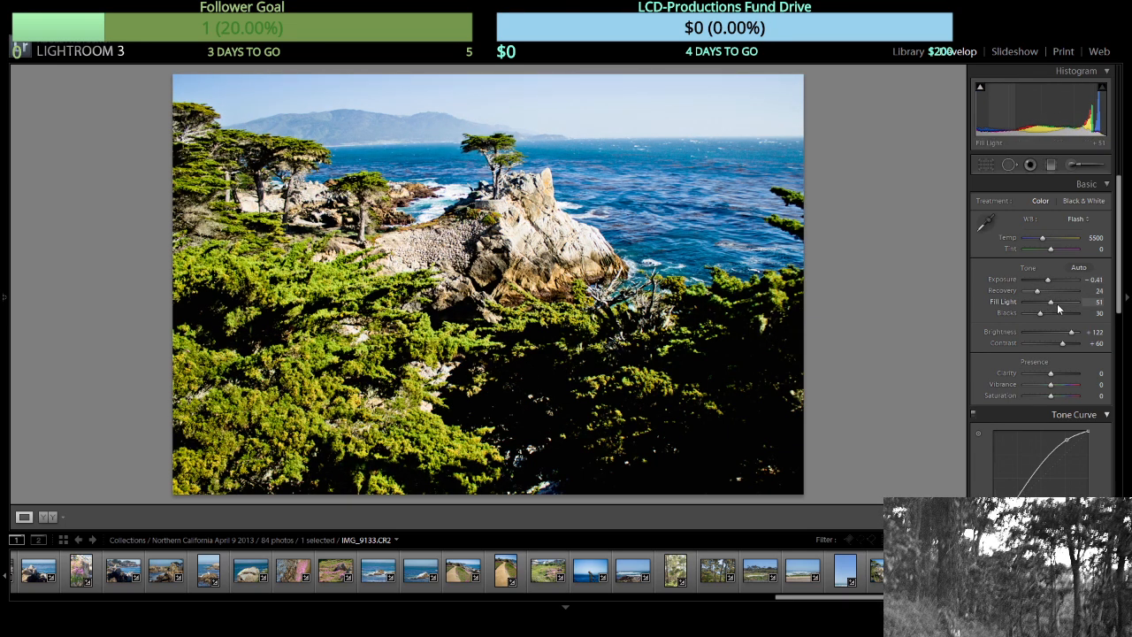
pyautogui.click(1062, 303)
pyautogui.moveTo(1045, 312); pyautogui.dragTo(1064, 334)
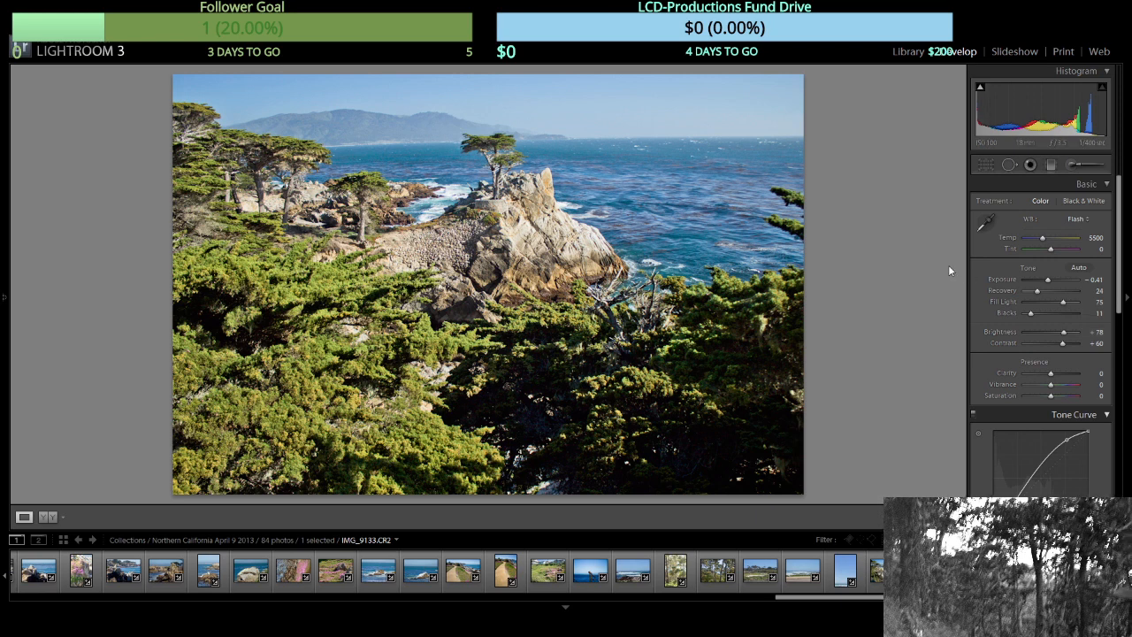
# On the vertical lone cypress photo, IMG_9136, set Exposure to −0.60, Fill Light to 60, Blacks to 17 and Brightness to +91.
pyautogui.press('Right')
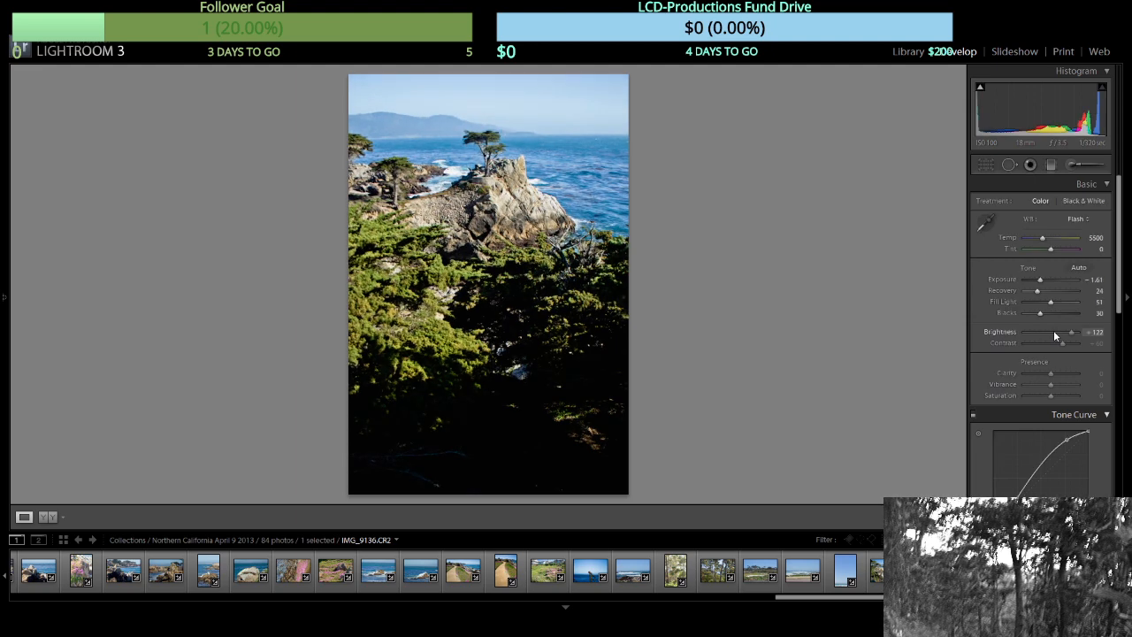
pyautogui.moveTo(1053, 331); pyautogui.dragTo(1065, 330)
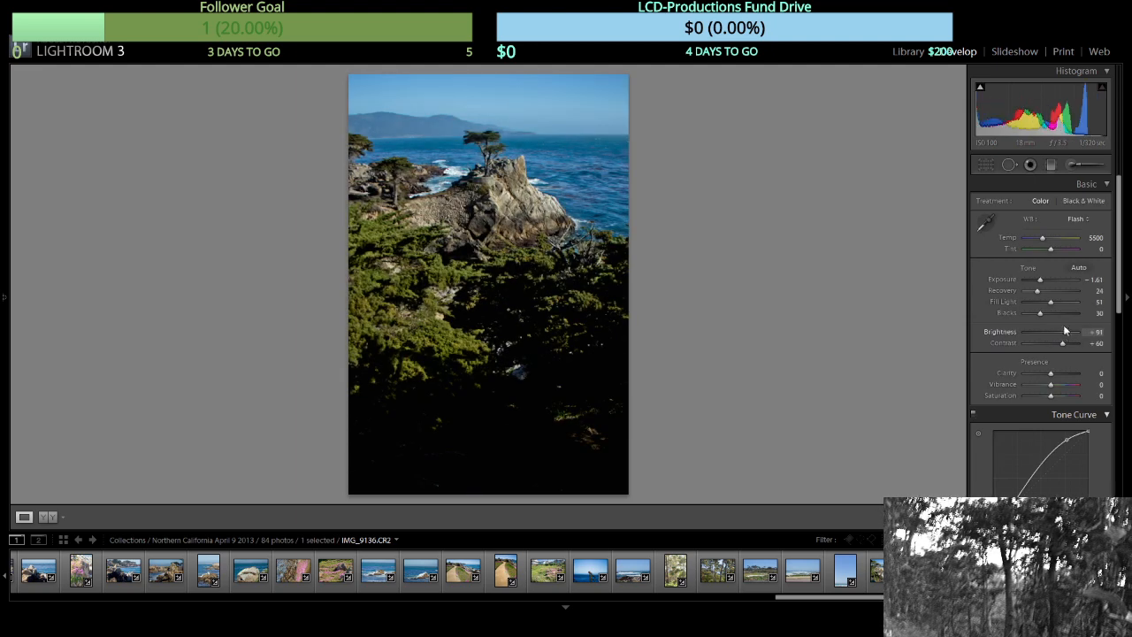
pyautogui.click(1048, 282)
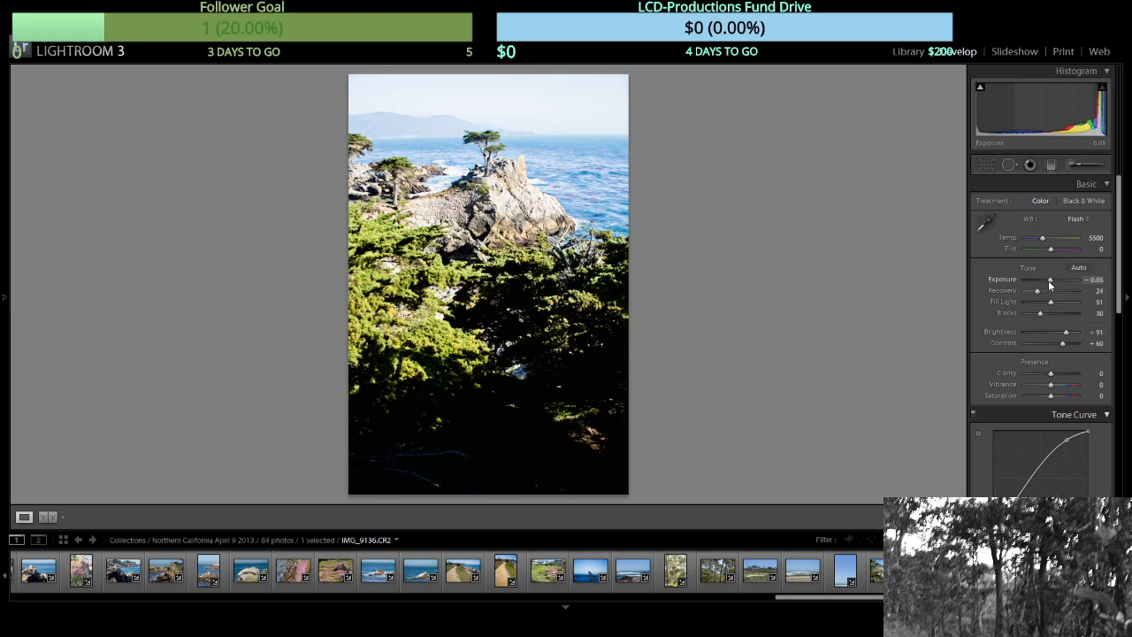
pyautogui.moveTo(1049, 283); pyautogui.dragTo(1046, 286)
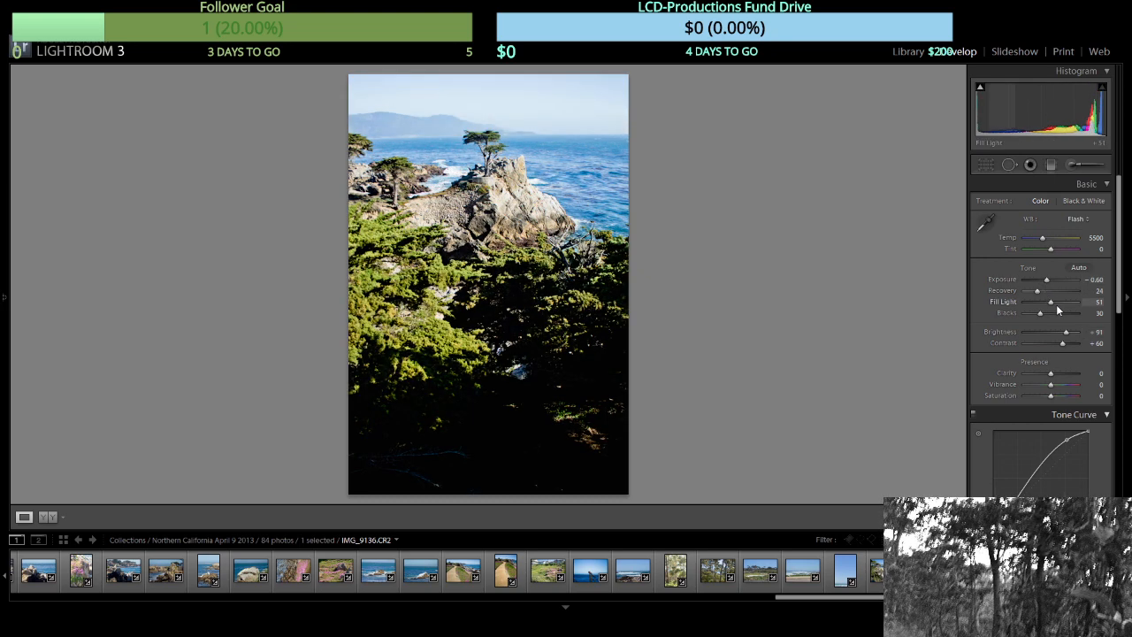
pyautogui.click(1061, 304)
pyautogui.moveTo(1059, 305); pyautogui.dragTo(1056, 303)
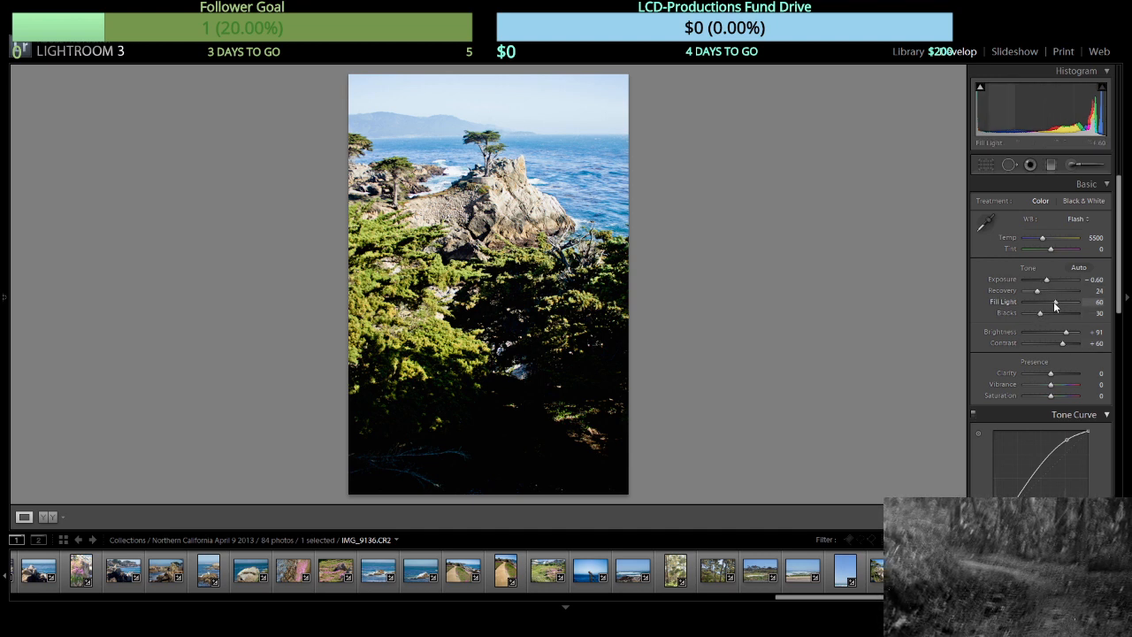
pyautogui.moveTo(1040, 313); pyautogui.dragTo(1034, 313)
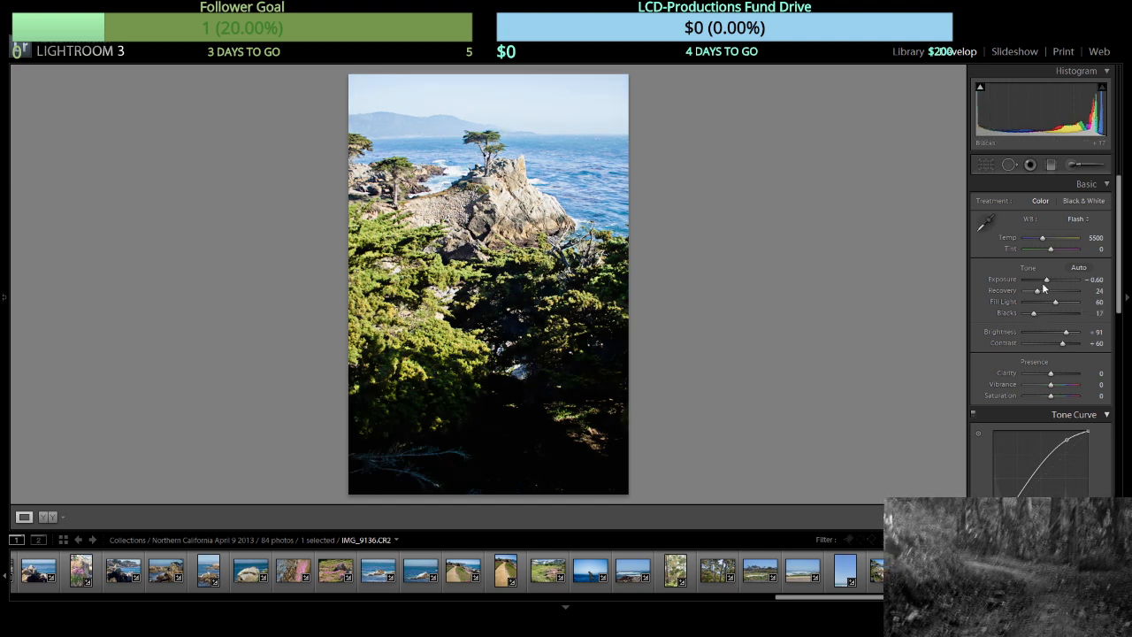
# On the vertical lone cypress photo, IMG_9136, lower Exposure to −1.33, raise Brightness to +105 and set Blacks to 16.
pyautogui.moveTo(1047, 280); pyautogui.dragTo(1042, 281)
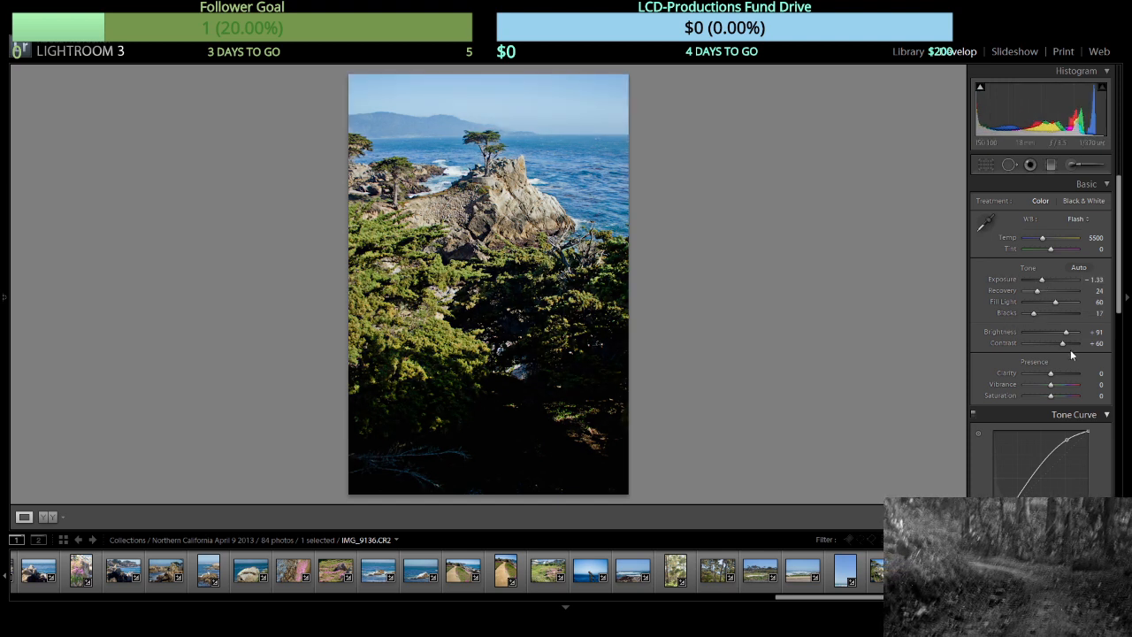
pyautogui.moveTo(1072, 336); pyautogui.dragTo(1072, 334)
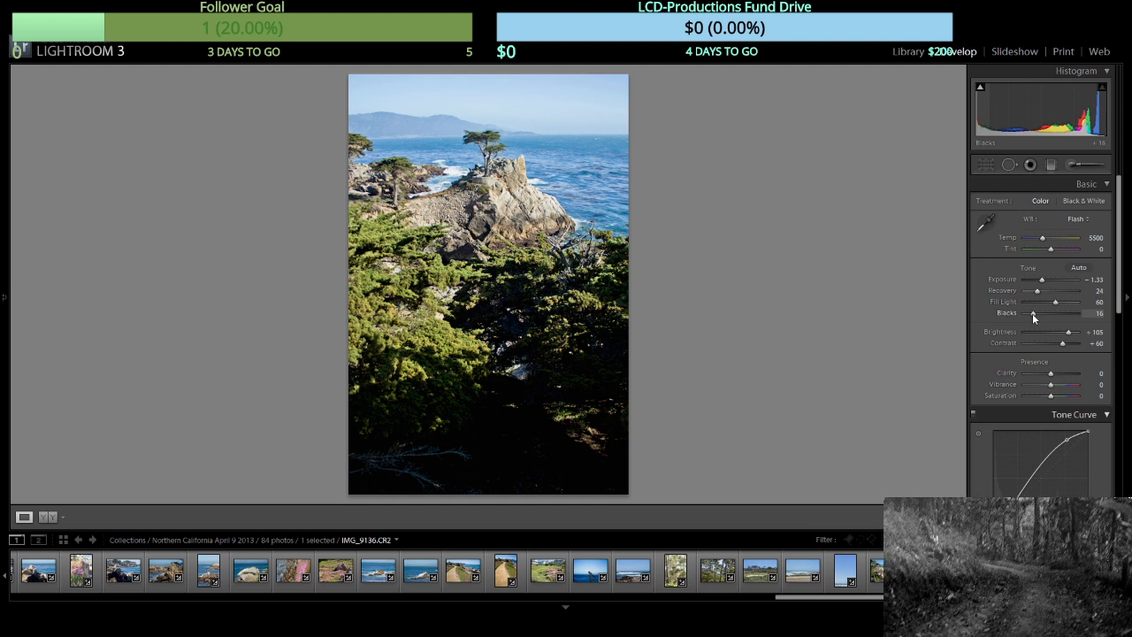
# Open the Northern California San Fransico 2013 collection and select all 15 of its photos.
pyautogui.moveTo(4, 298)
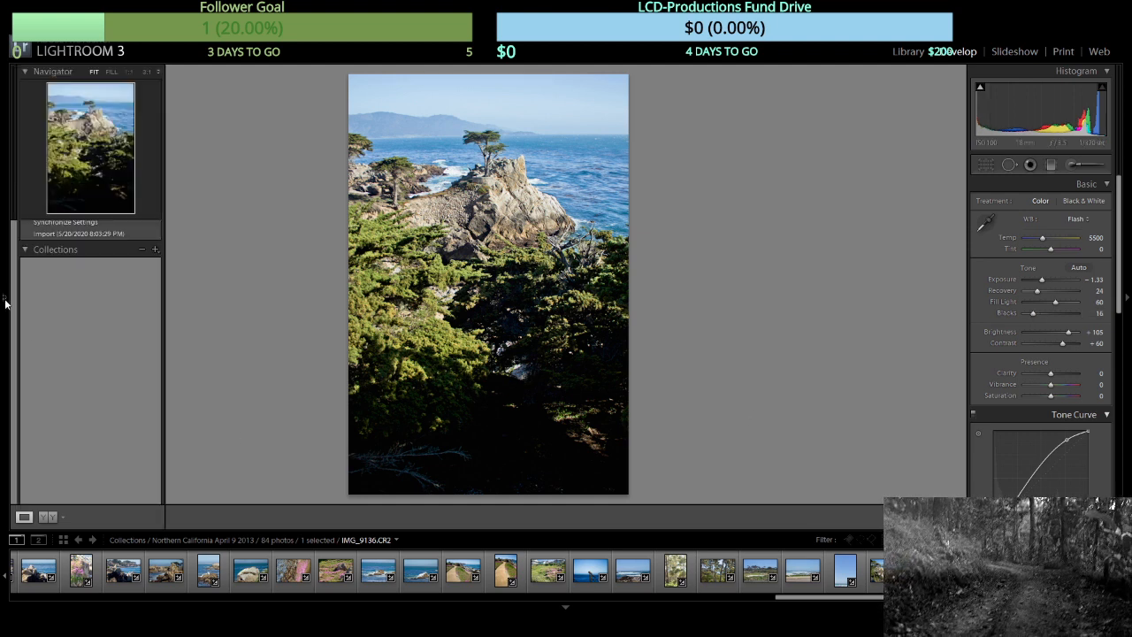
pyautogui.click(76, 406)
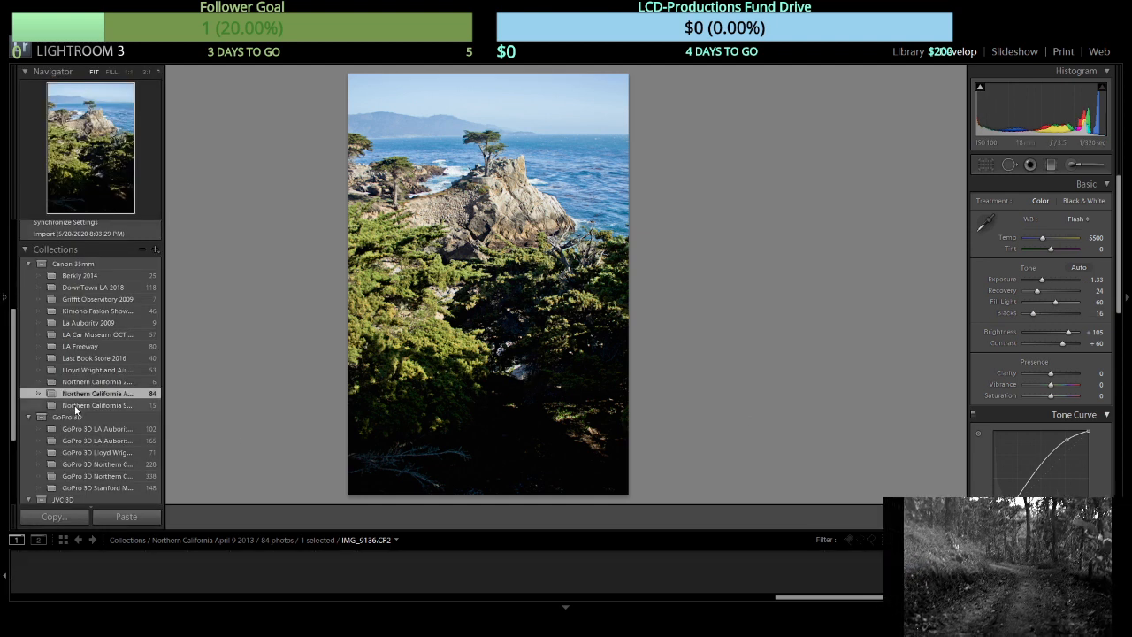
pyautogui.scroll(-5, 73, 405)
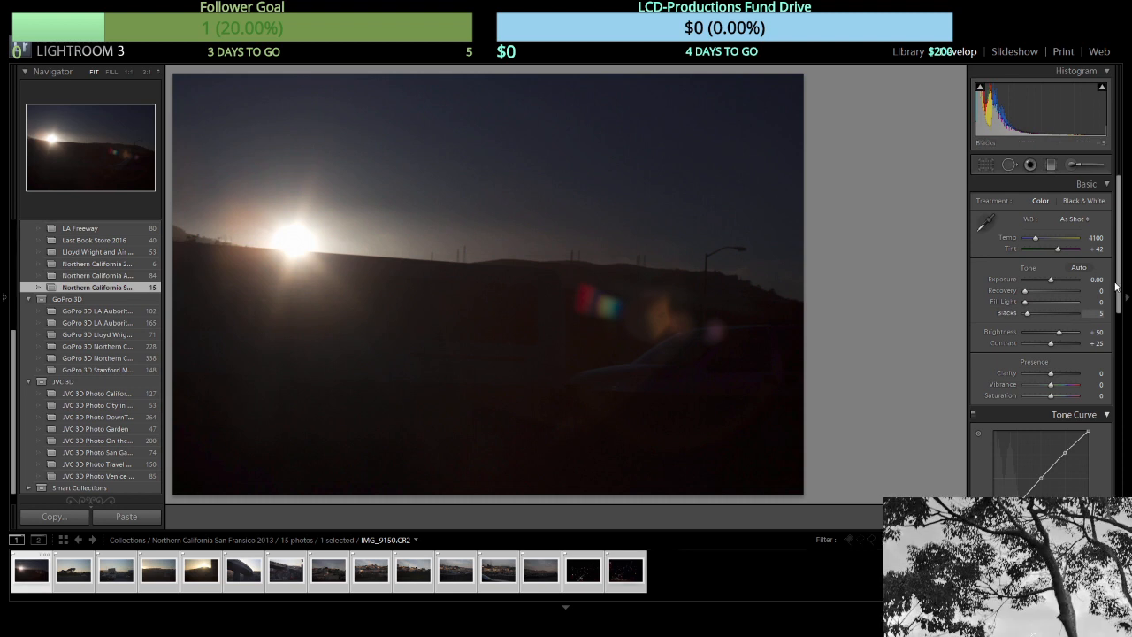
# Change the point curve of the first sunset photo, IMG_9150, from Medium Contrast to a straight linear curve.
pyautogui.moveTo(1116, 287)
pyautogui.mouseDown()
pyautogui.moveTo(1117, 329)
pyautogui.moveTo(1117, 284)
pyautogui.mouseUp()
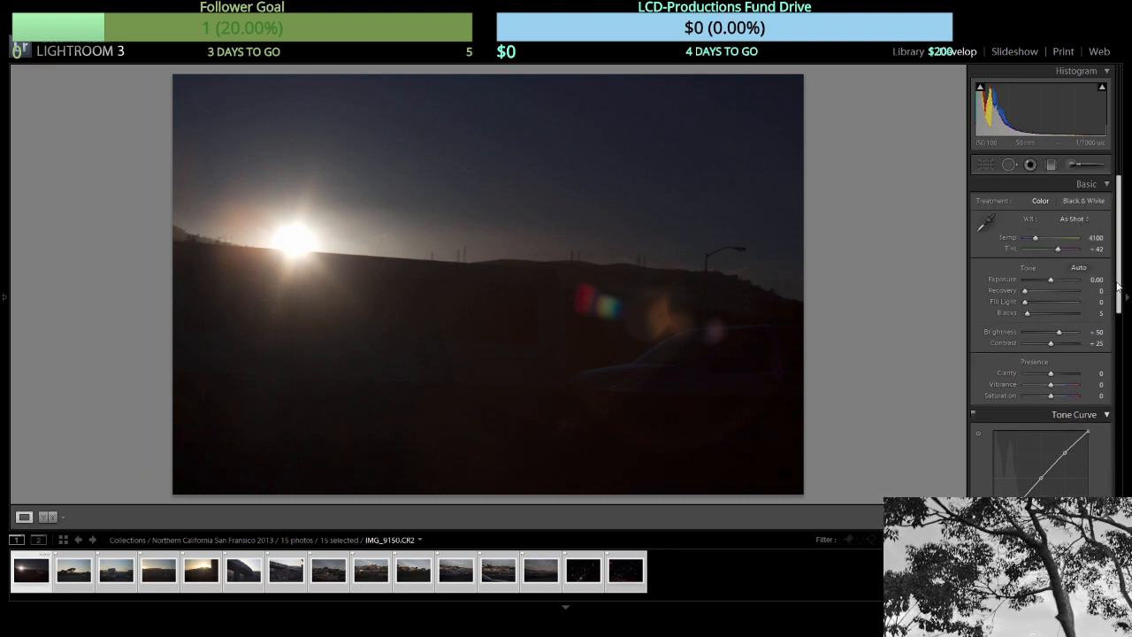
pyautogui.scroll(-2, 1111, 303)
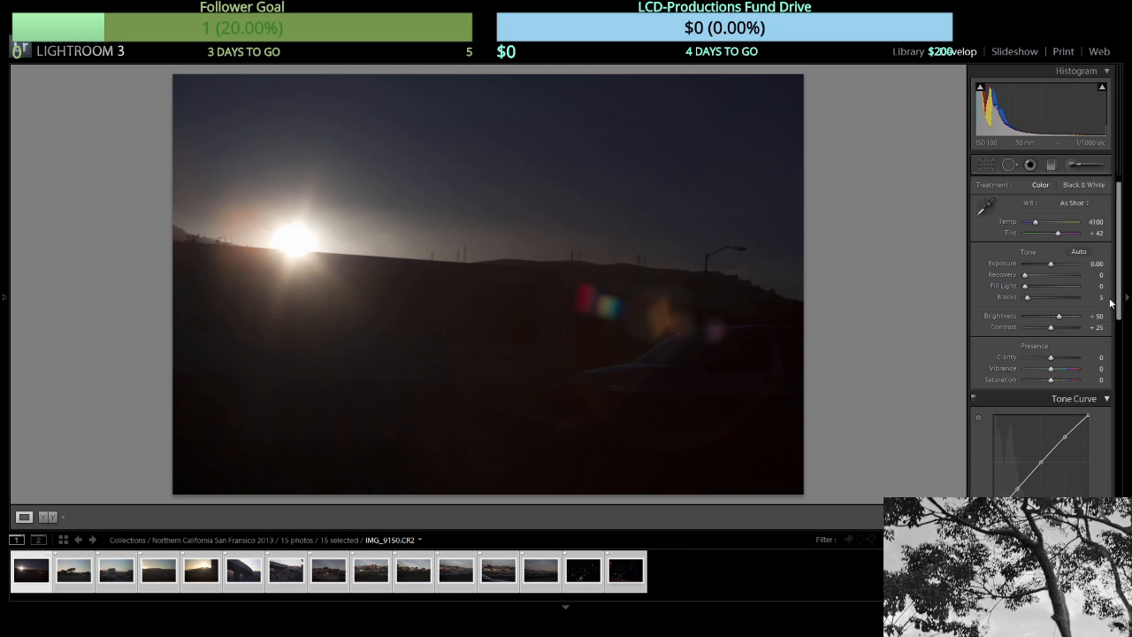
pyautogui.scroll(2, 1107, 301)
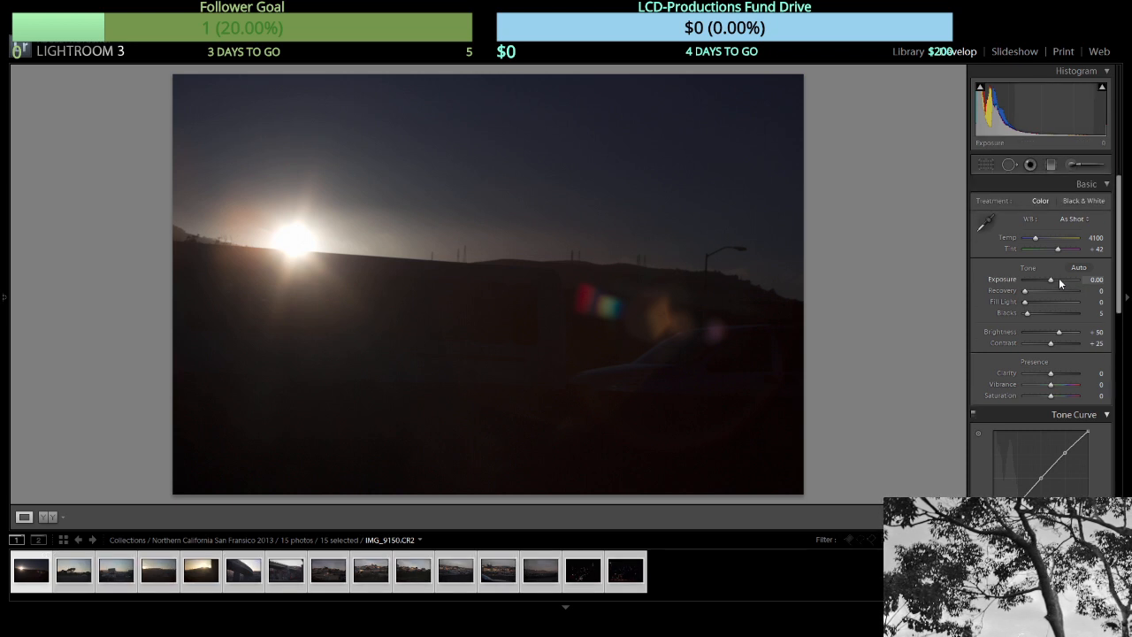
pyautogui.scroll(-5, 1057, 367)
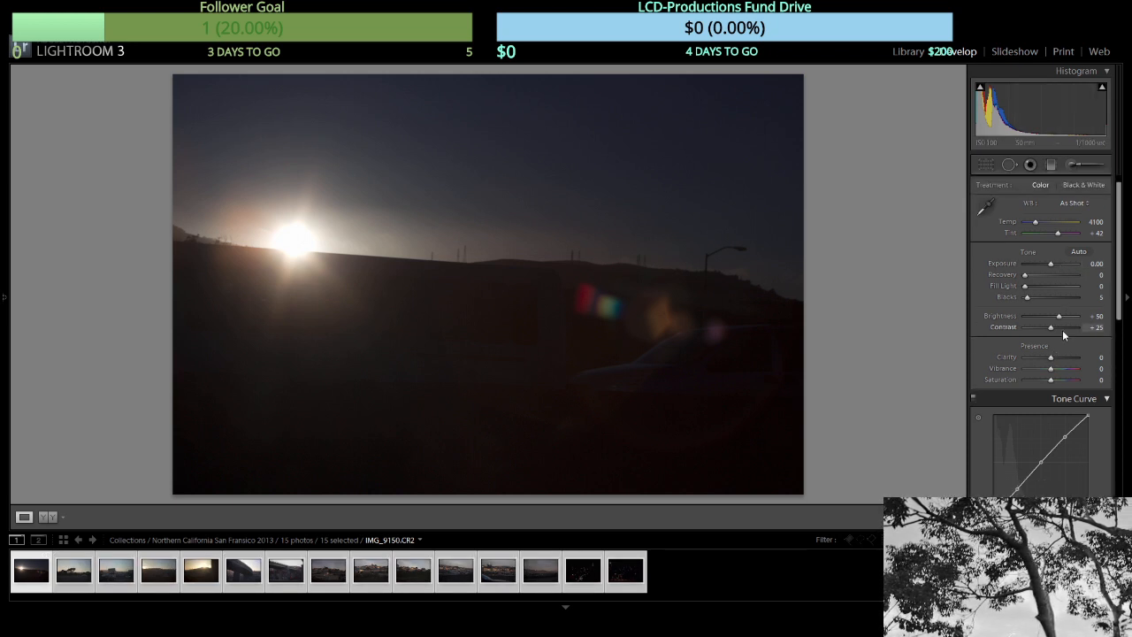
pyautogui.click(1066, 316)
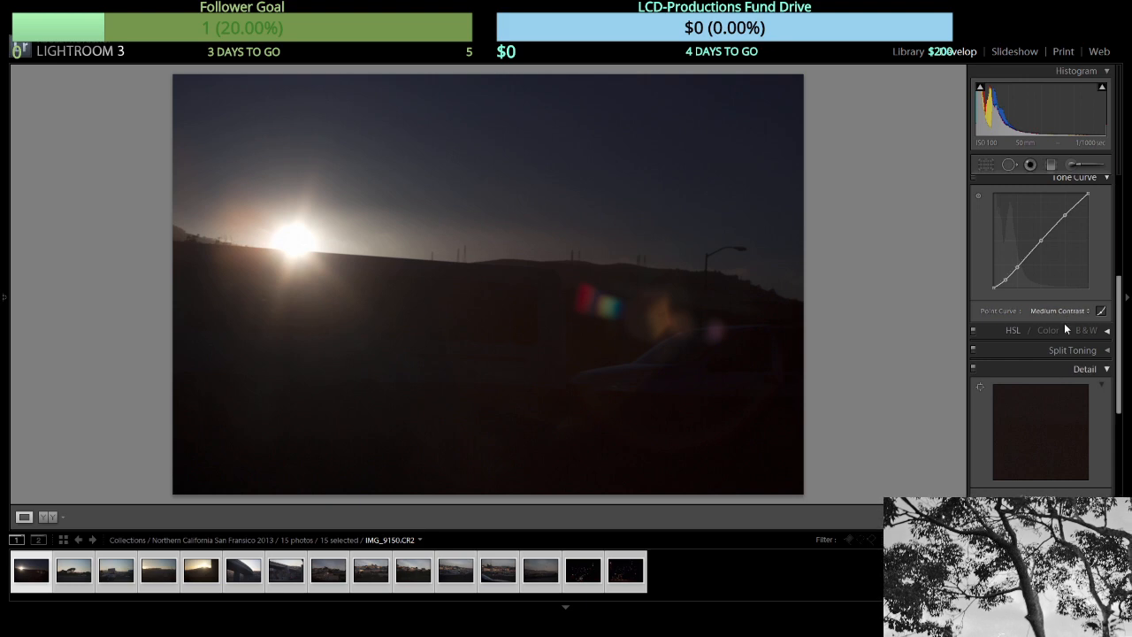
pyautogui.click(1060, 328)
# On IMG_9150, set Exposure to +0.78, Recovery to 32, Fill Light to 64, Blacks to 28 and Brightness to +84.
pyautogui.scroll(1, 1061, 328)
pyautogui.scroll(5, 1060, 328)
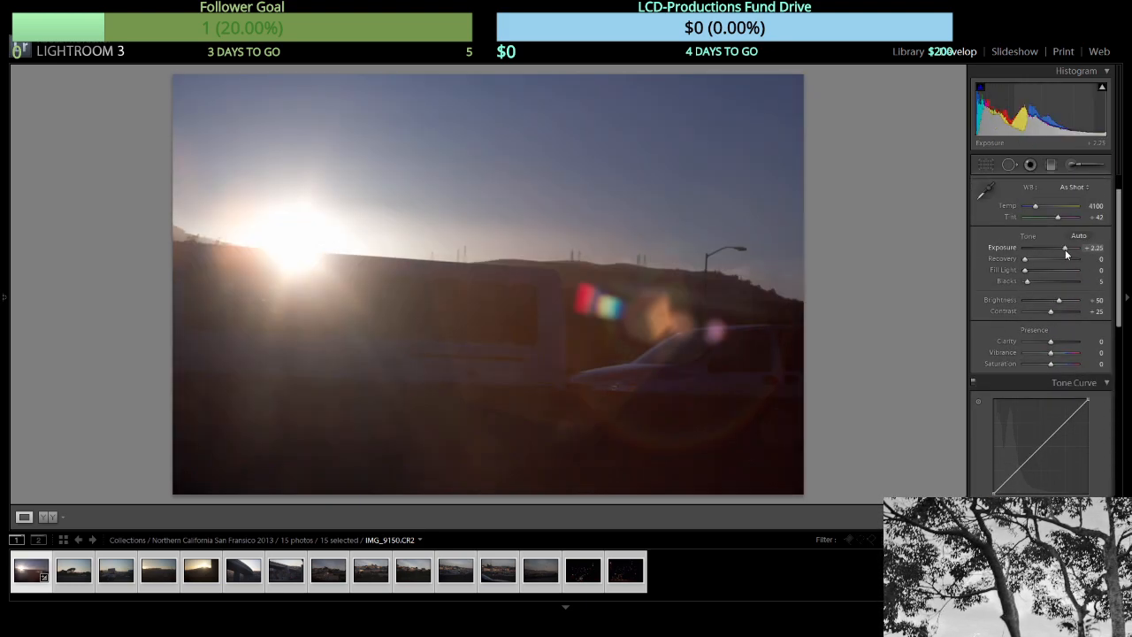
pyautogui.moveTo(1058, 300); pyautogui.dragTo(1065, 299)
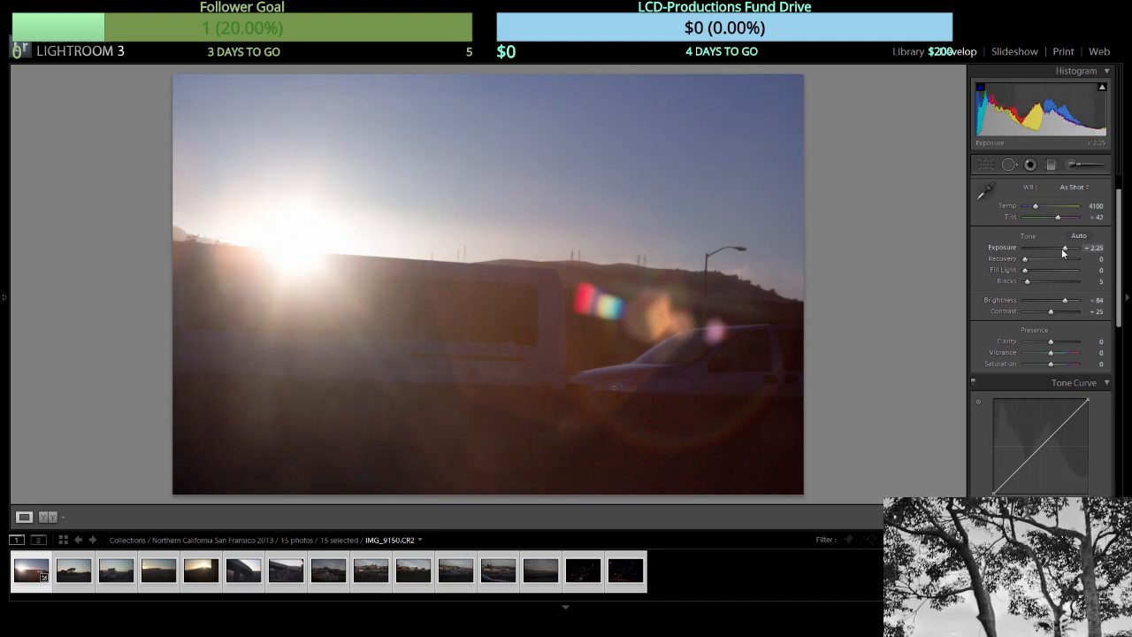
pyautogui.moveTo(1062, 248); pyautogui.dragTo(1042, 260)
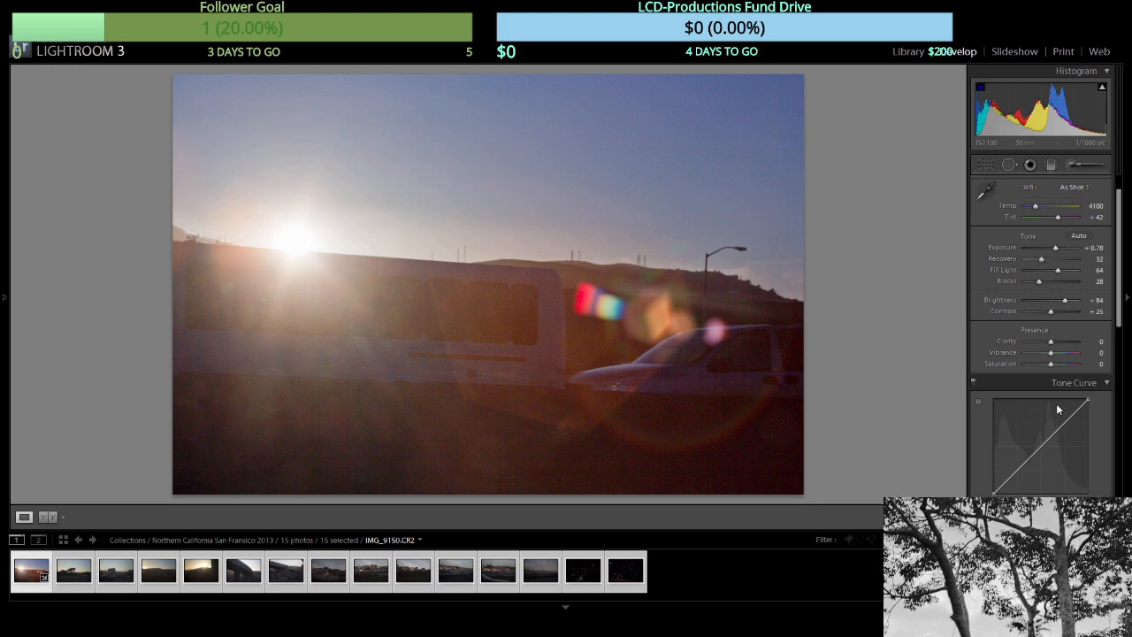
# Bend IMG_9150's tone curve upward to brighten its shadows and midtones.
pyautogui.scroll(-2, 1047, 260)
pyautogui.moveTo(1010, 431); pyautogui.dragTo(1007, 424)
pyautogui.scroll(2, 1069, 393)
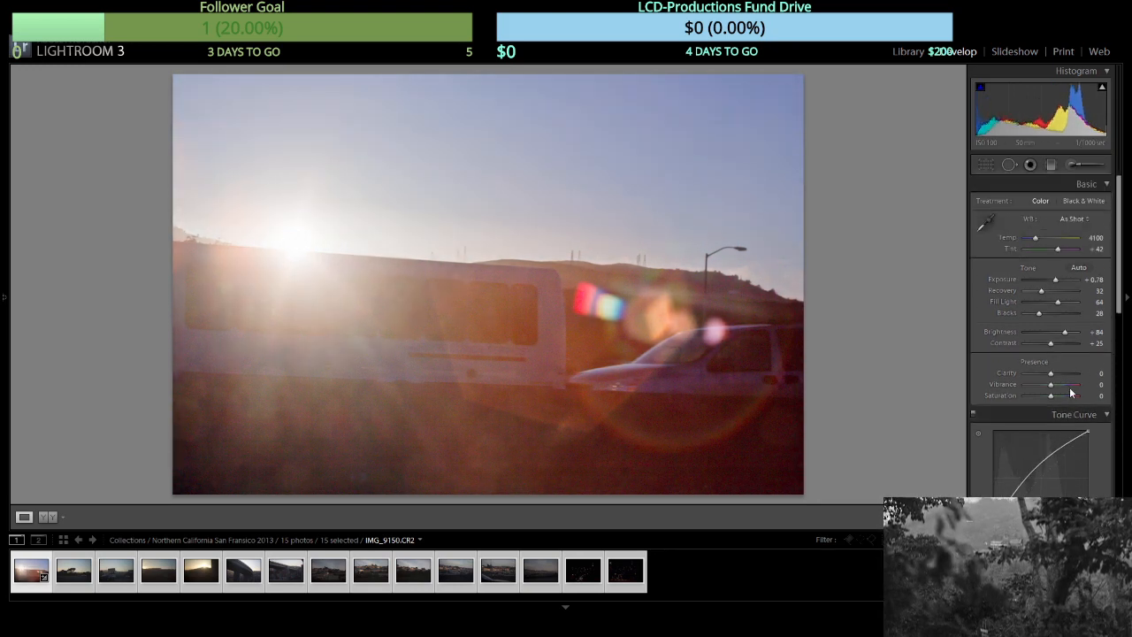
# Rebalance IMG_9150 with Exposure at +0.05, Blacks at 14, Brightness at +74 and Contrast at +59.
pyautogui.moveTo(1039, 313); pyautogui.dragTo(1066, 346)
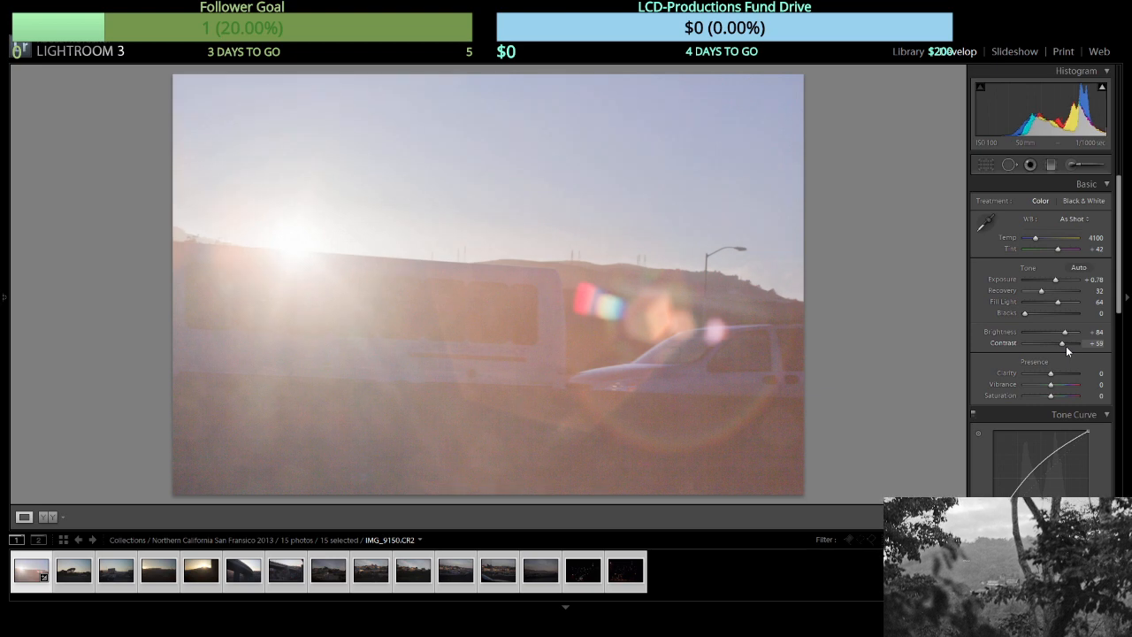
pyautogui.moveTo(1058, 281); pyautogui.dragTo(1051, 277)
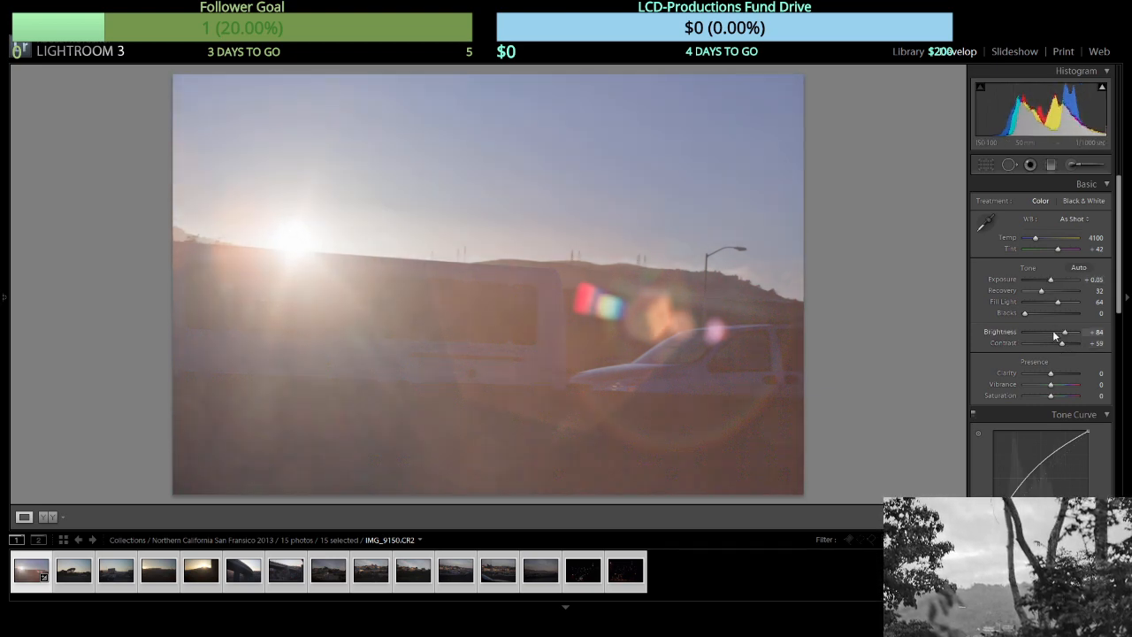
pyautogui.click(1052, 331)
pyautogui.moveTo(1054, 333); pyautogui.dragTo(1036, 313)
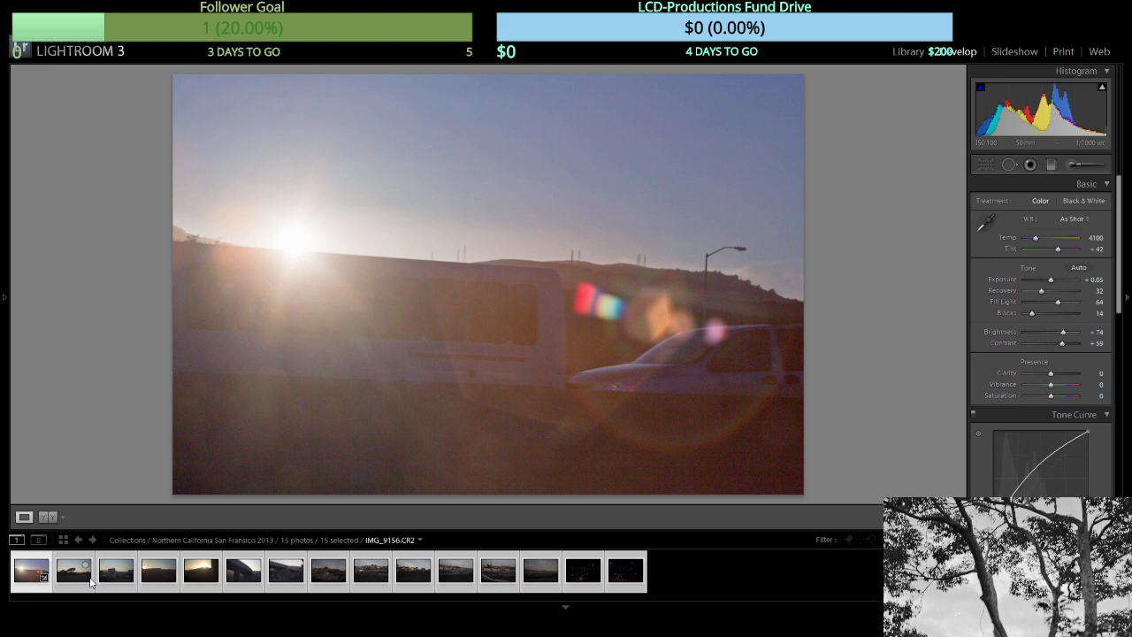
# Synchronize IMG_9150's develop settings to all 15 photos in the collection, and lower its own Exposure to about −0.60.
pyautogui.click(35, 573)
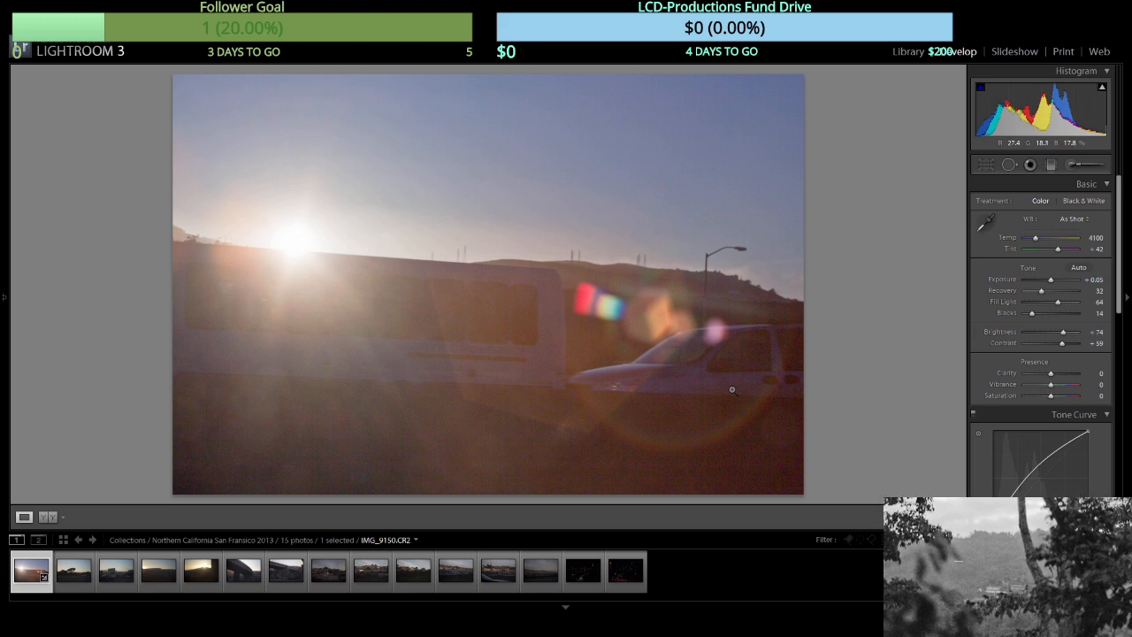
pyautogui.hotkey('ctrl', 'a')
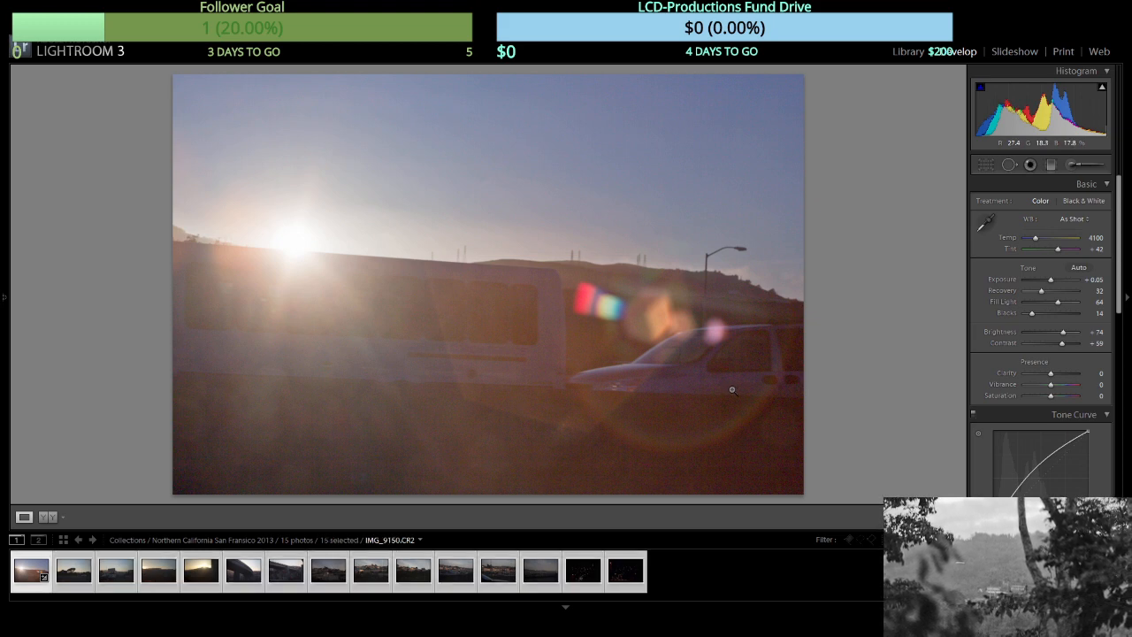
pyautogui.press('Return')
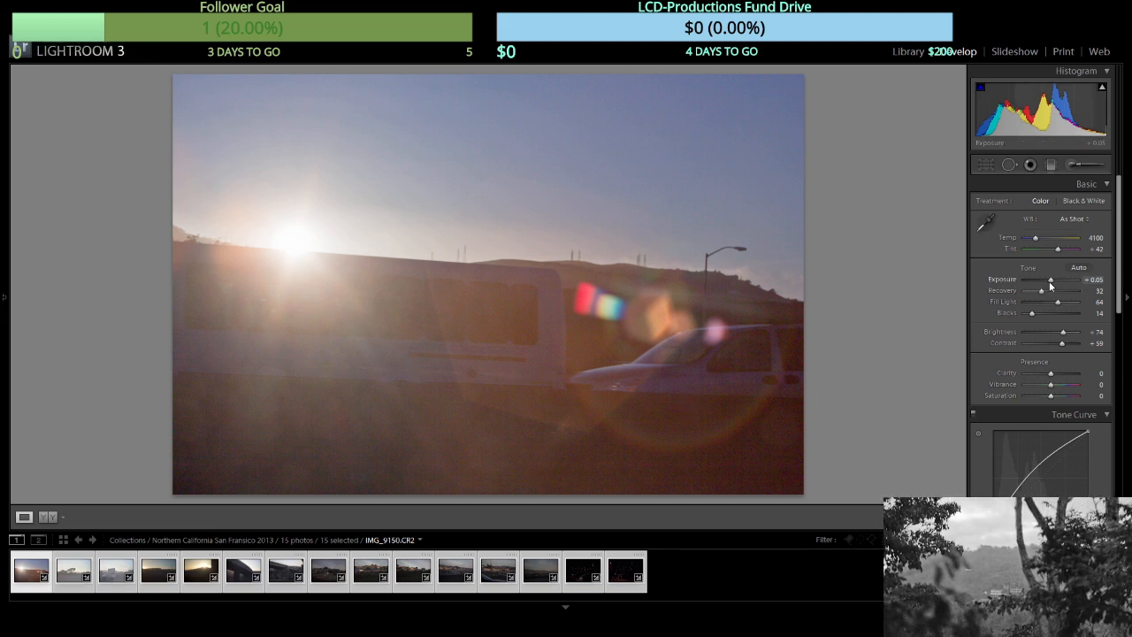
pyautogui.moveTo(1048, 281); pyautogui.dragTo(1045, 280)
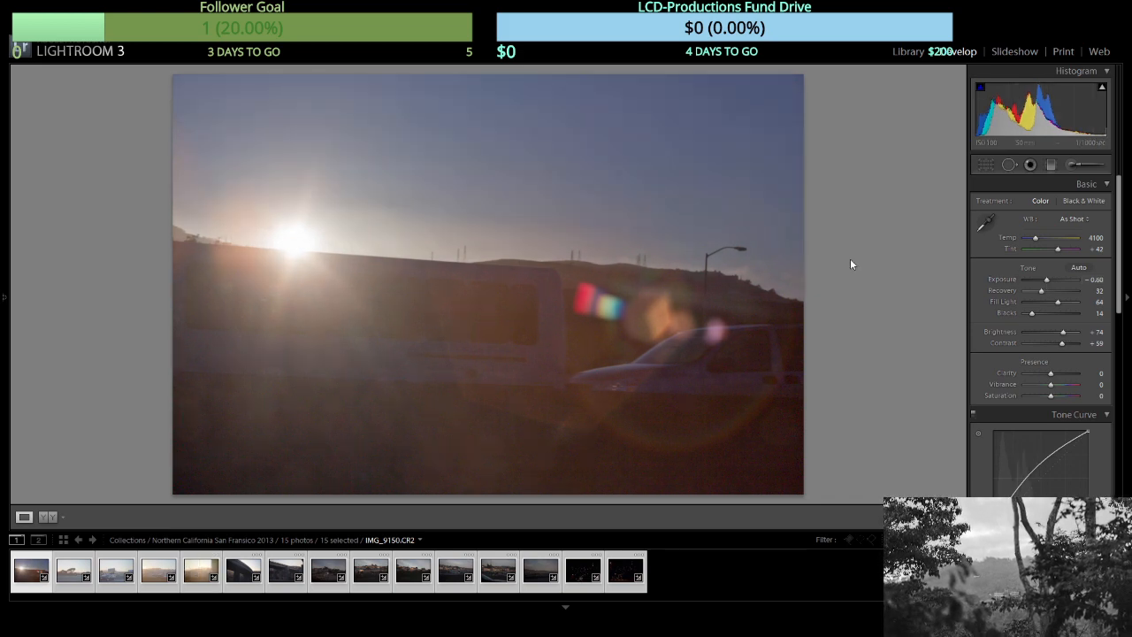
# On the roadside trees photo, IMG_9156, set Exposure to −0.05 and Blacks to 52, and synchronize its settings to all the photos after it.
pyautogui.press('Right')
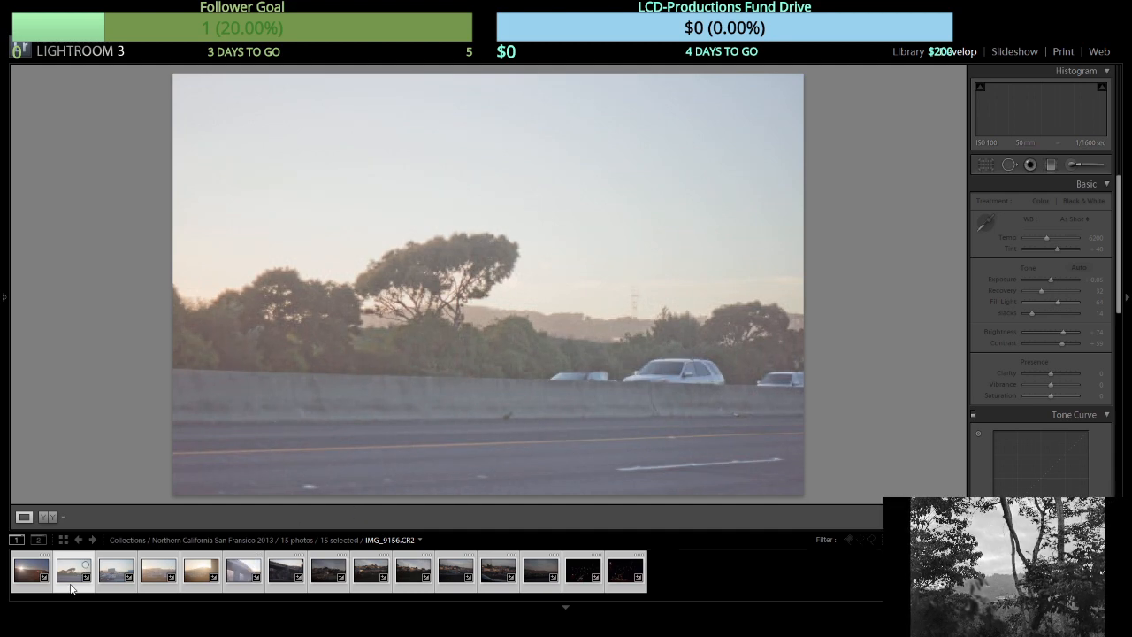
pyautogui.click(70, 584)
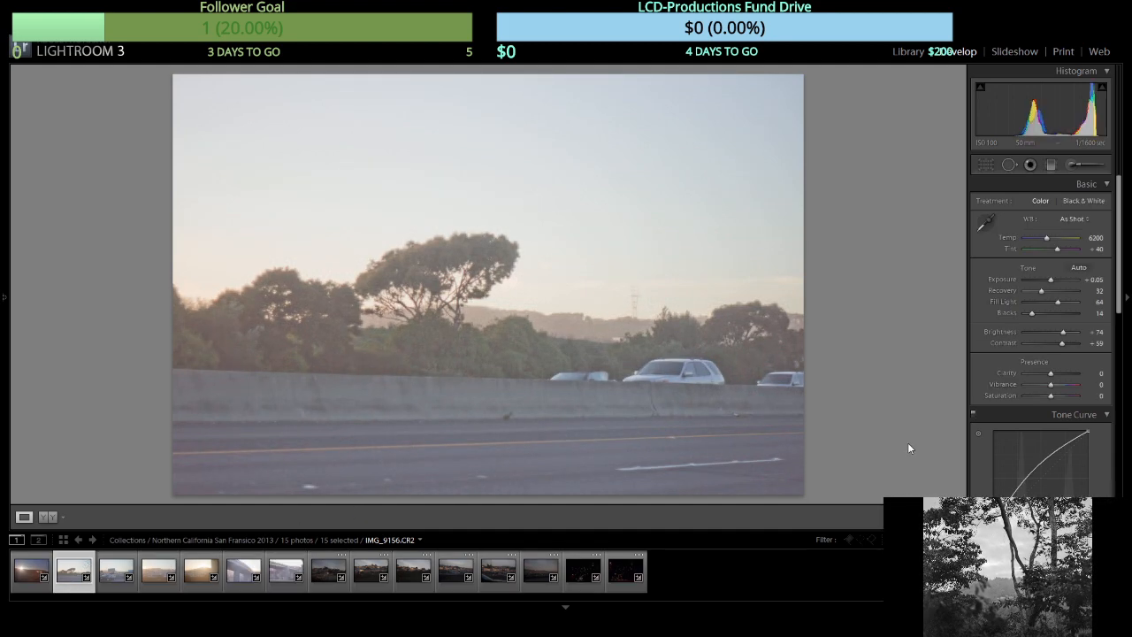
pyautogui.click(1043, 283)
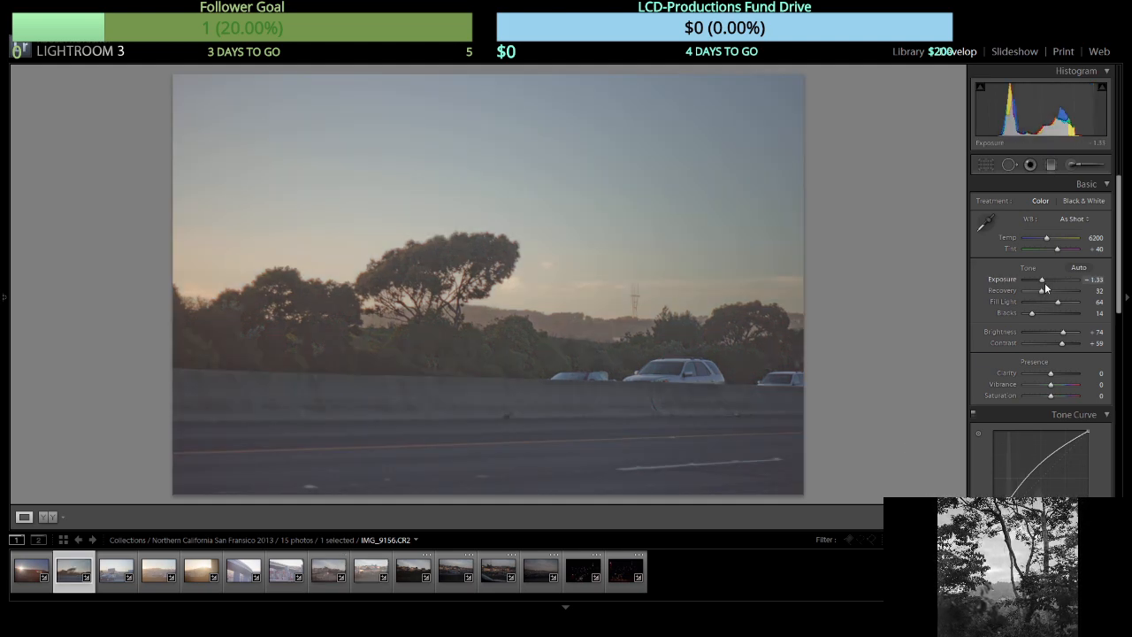
pyautogui.click(1051, 281)
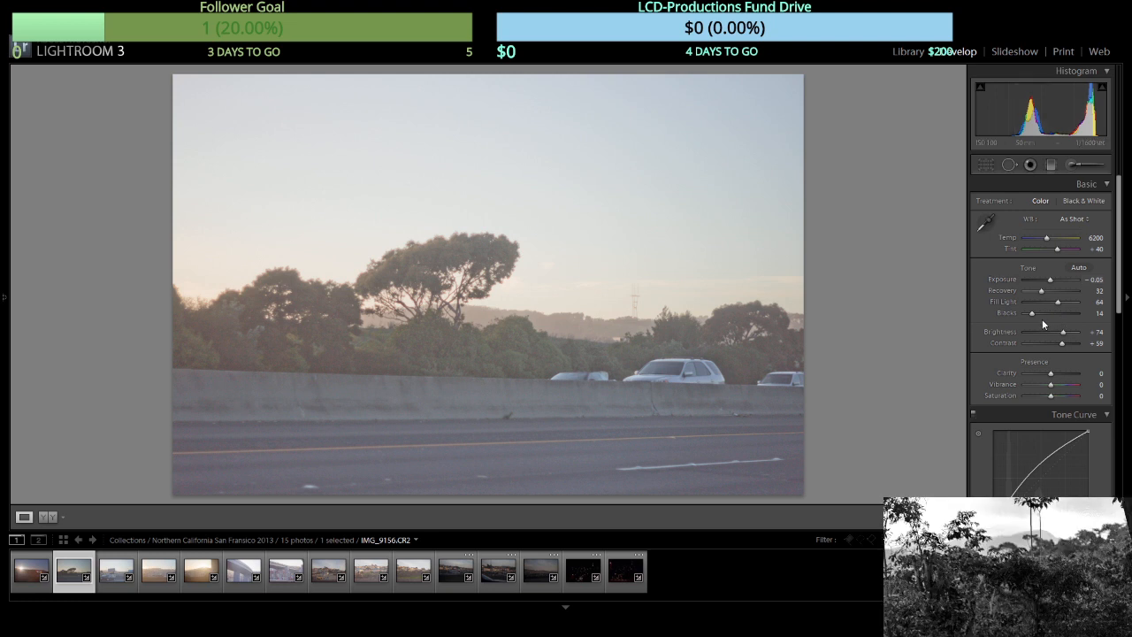
pyautogui.click(1048, 313)
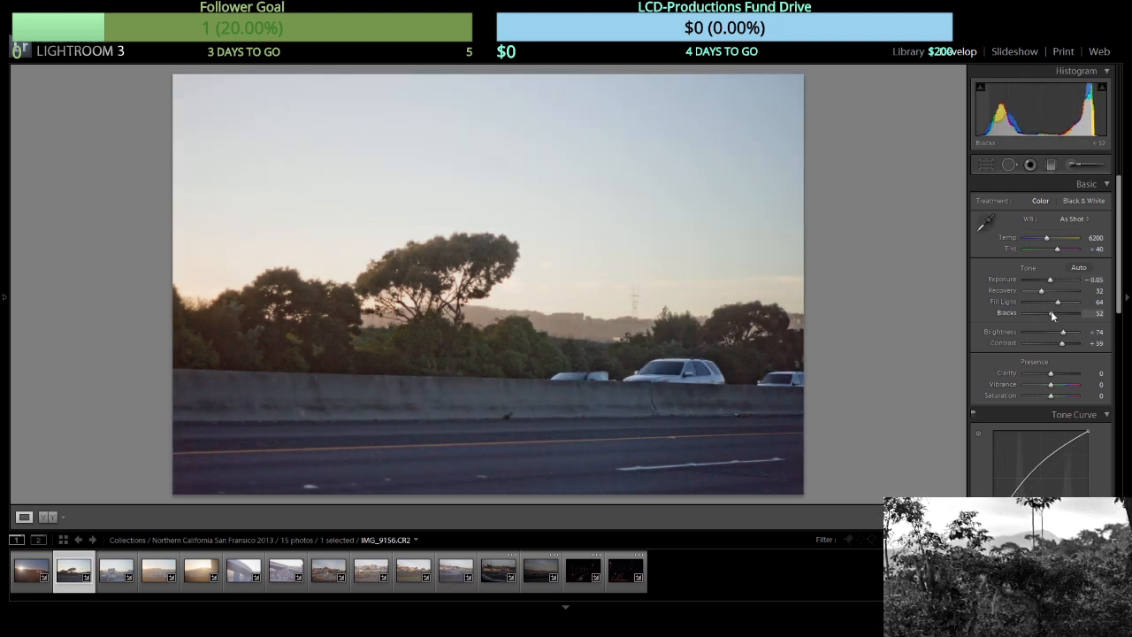
pyautogui.keyDown('shift'); pyautogui.click(622, 578); pyautogui.keyUp('shift')
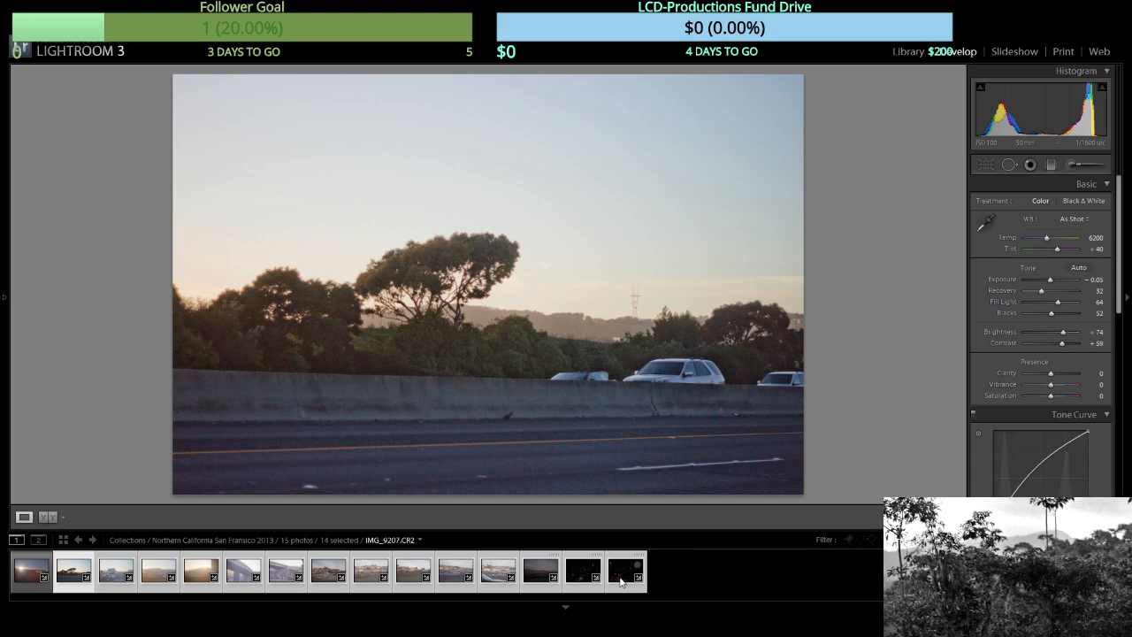
pyautogui.hotkey('ctrl', 'alt', 's')
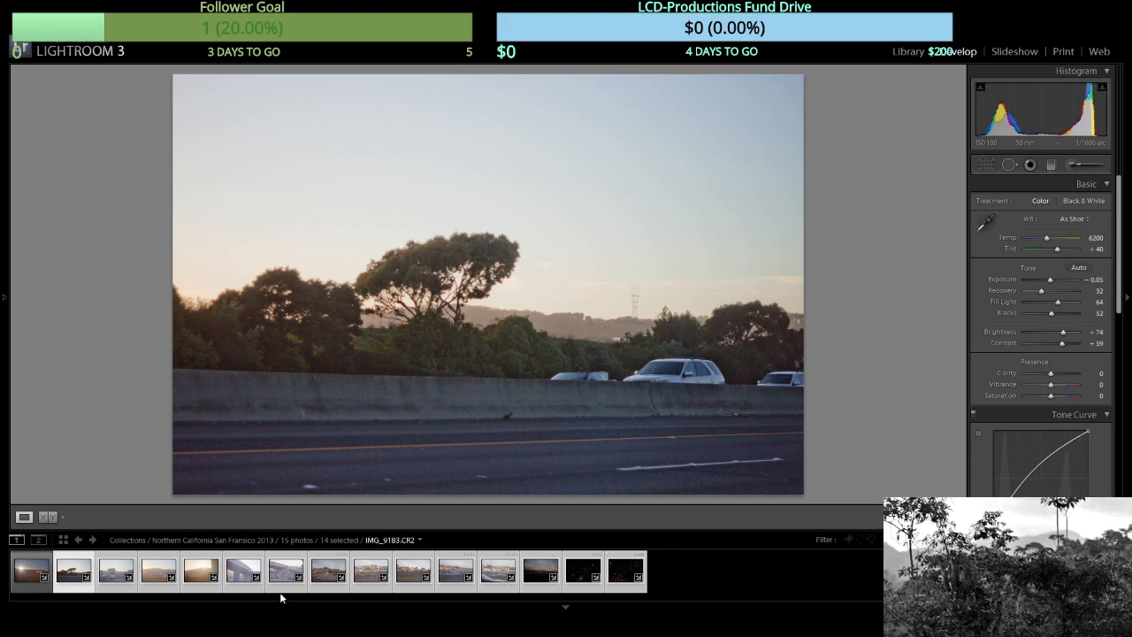
# On the billboard photo, IMG_9165, heal the black car's licence plate with a size 75 spot.
pyautogui.click(116, 589)
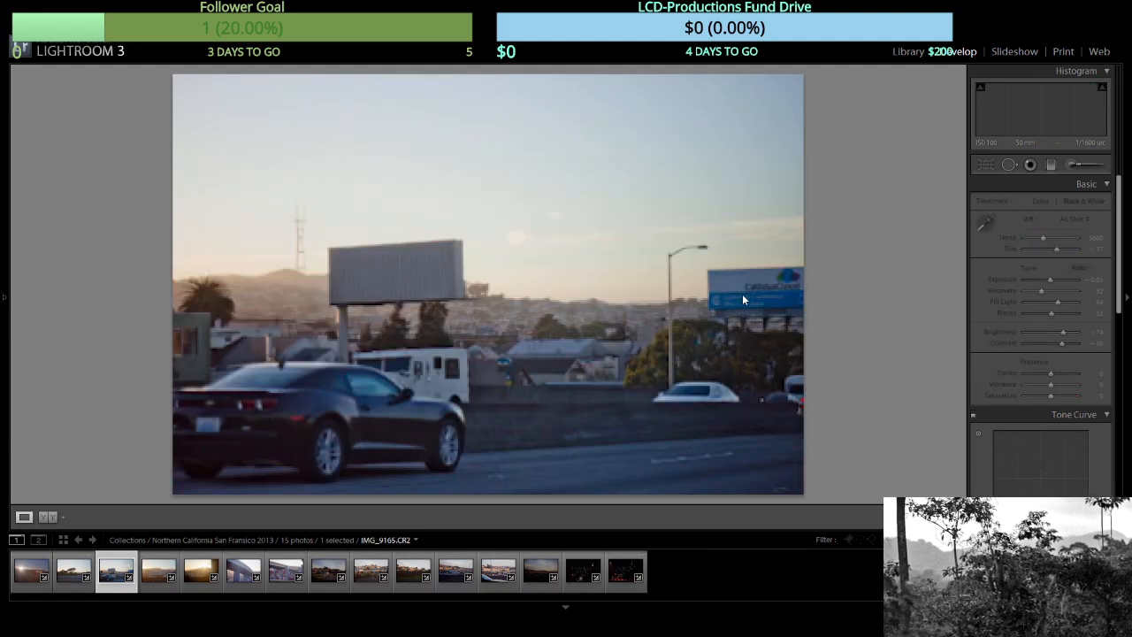
pyautogui.click(1005, 165)
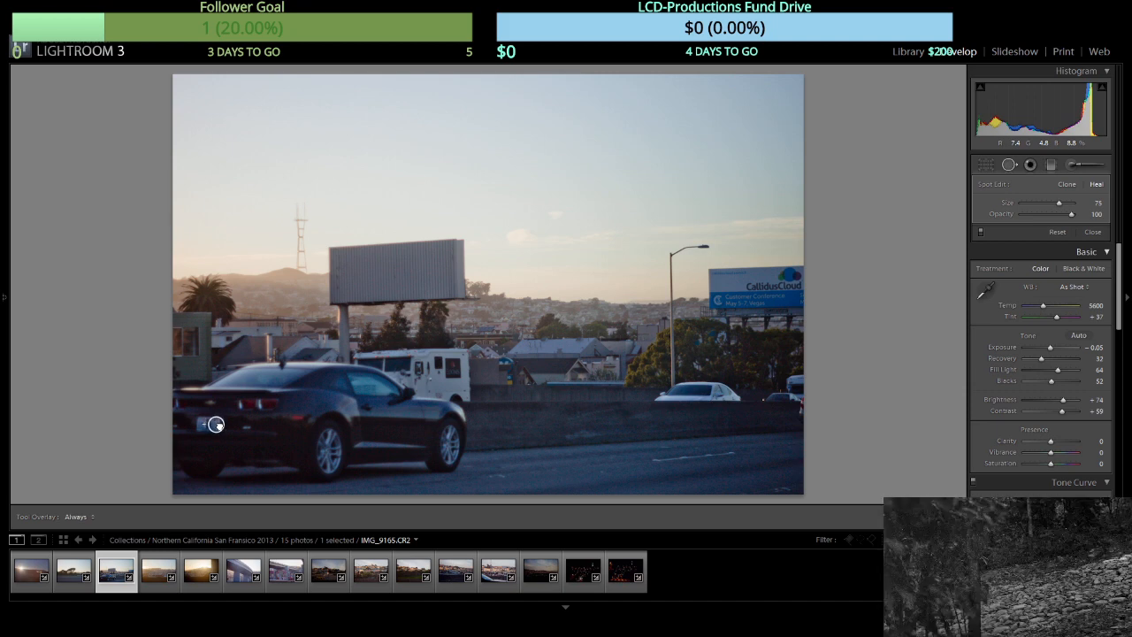
pyautogui.click(215, 424)
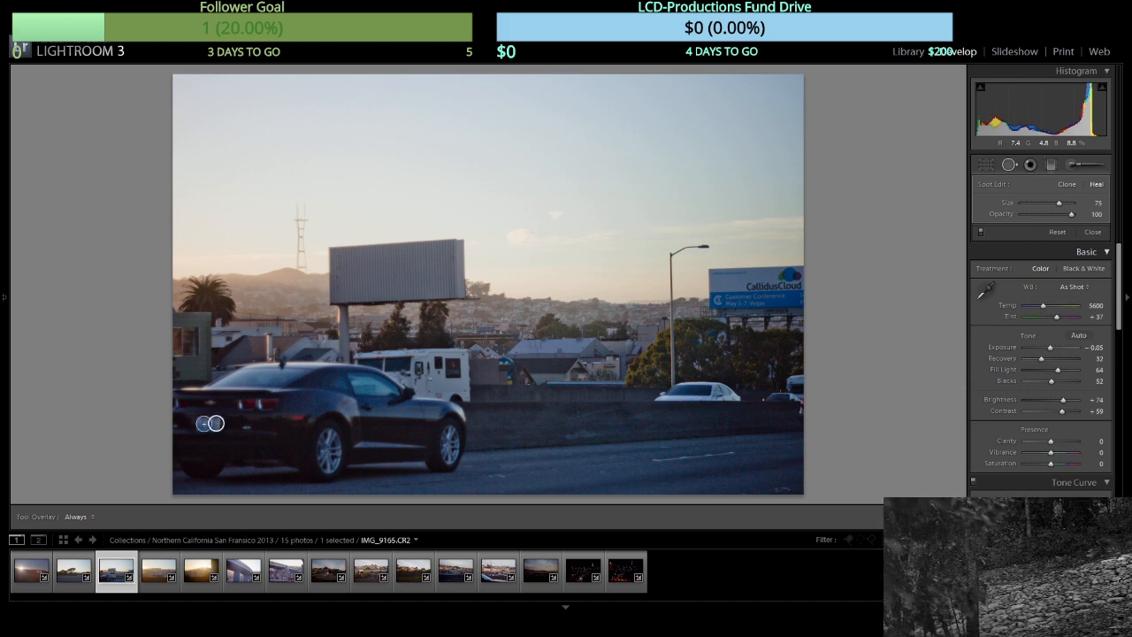
pyautogui.click(1014, 166)
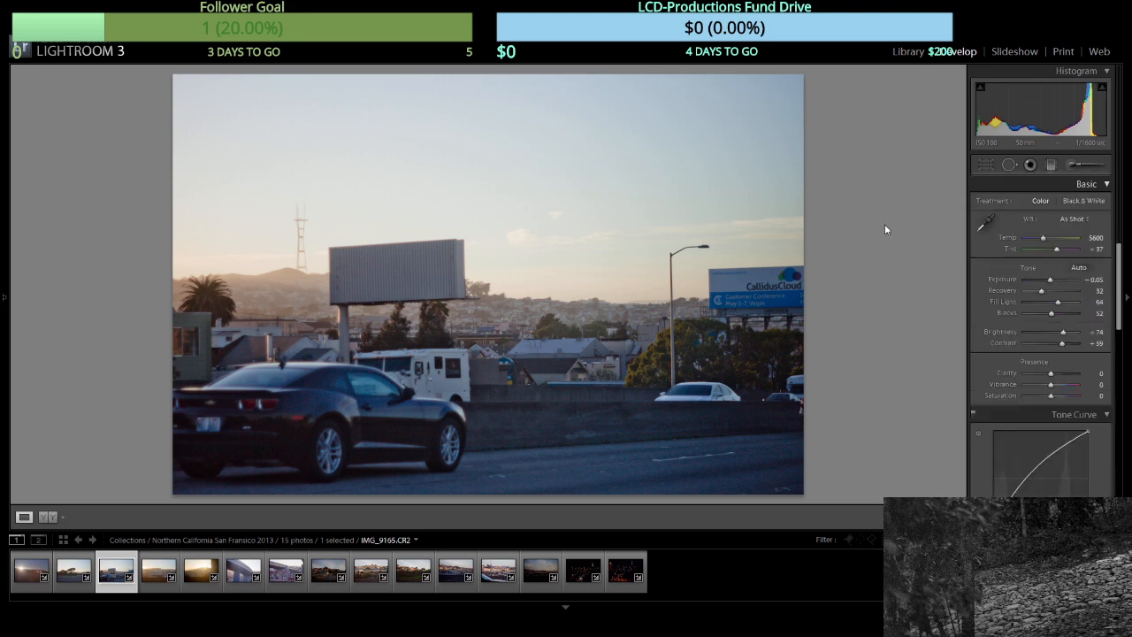
# Review the photos after the billboard shot one by one to check how the synchronized settings look on each.
pyautogui.press('Right')
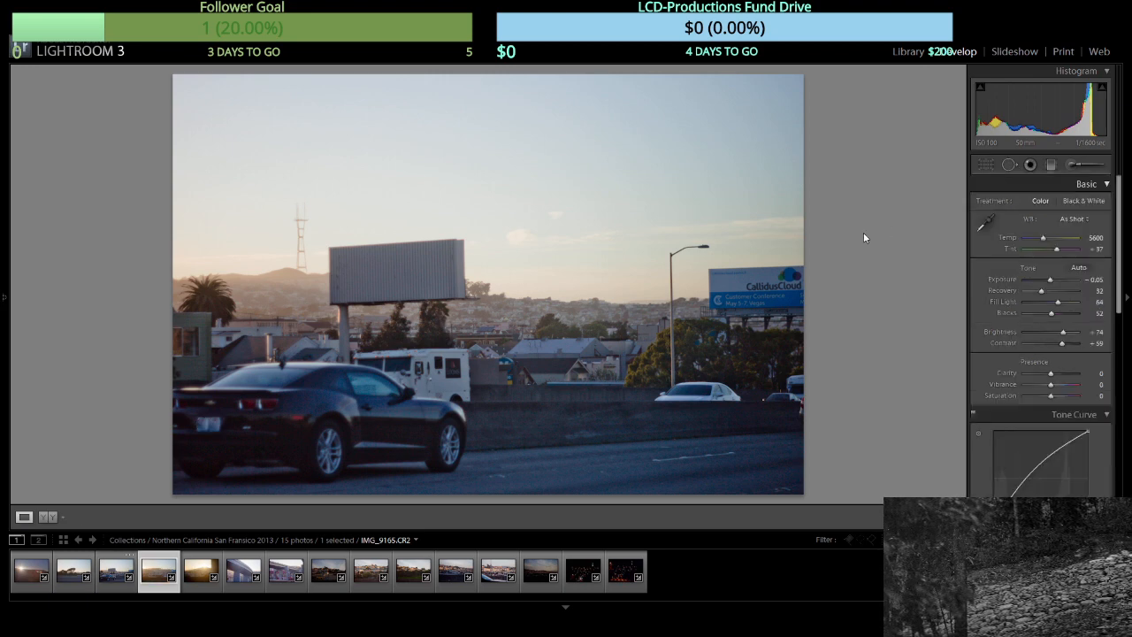
pyautogui.press('Right')
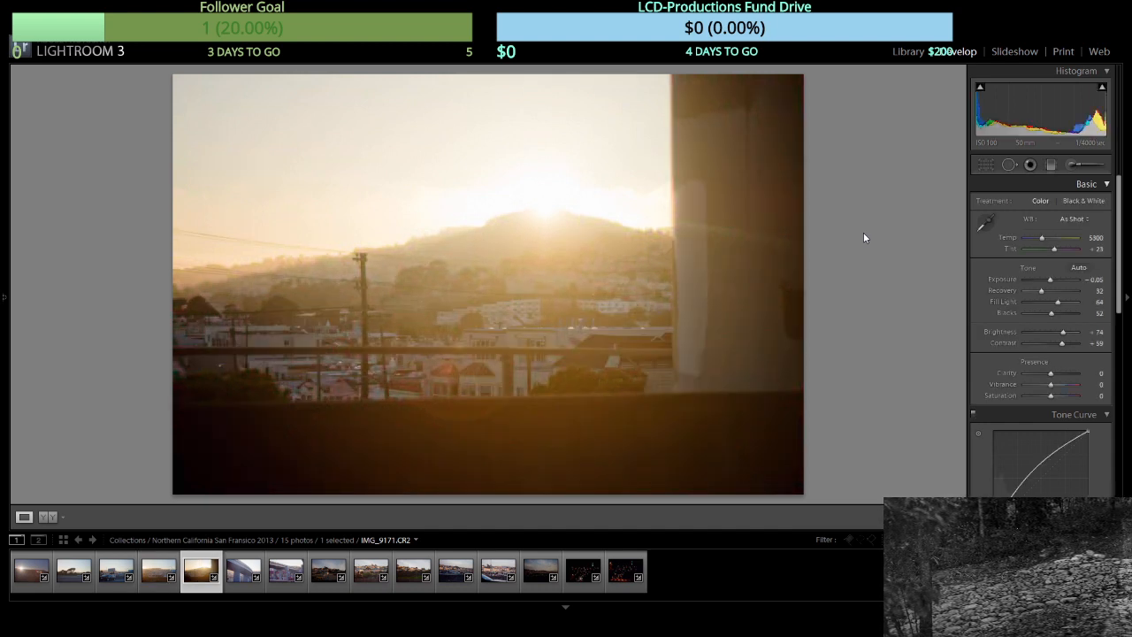
pyautogui.press('Right')
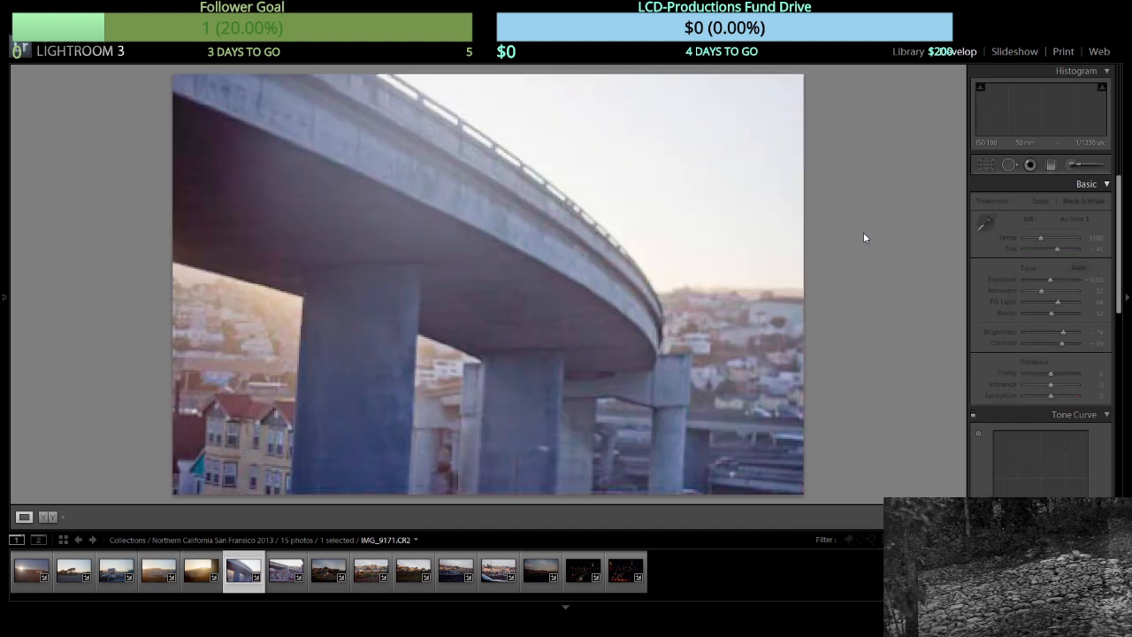
pyautogui.press('Right')
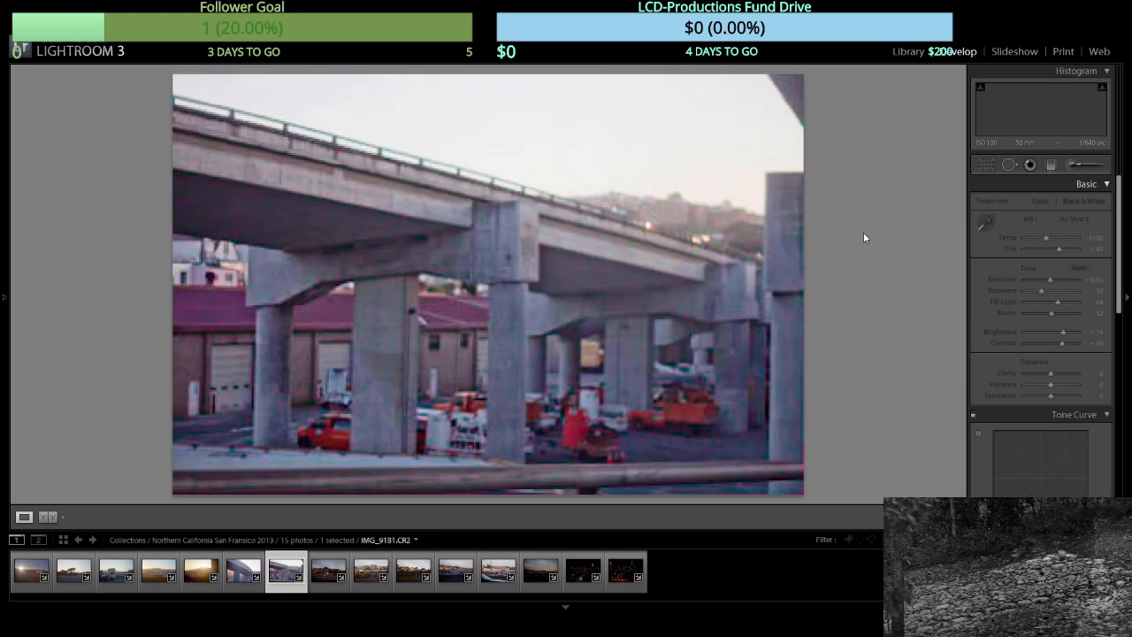
pyautogui.press('Right')
pyautogui.press('Right')
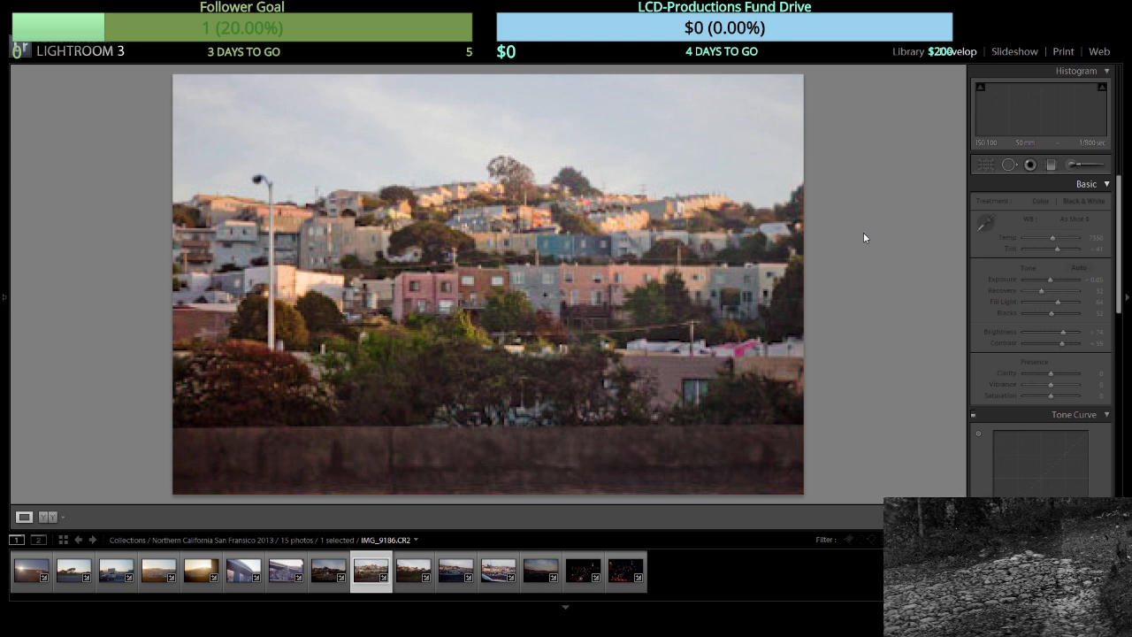
pyautogui.press('Right')
pyautogui.press('Right')
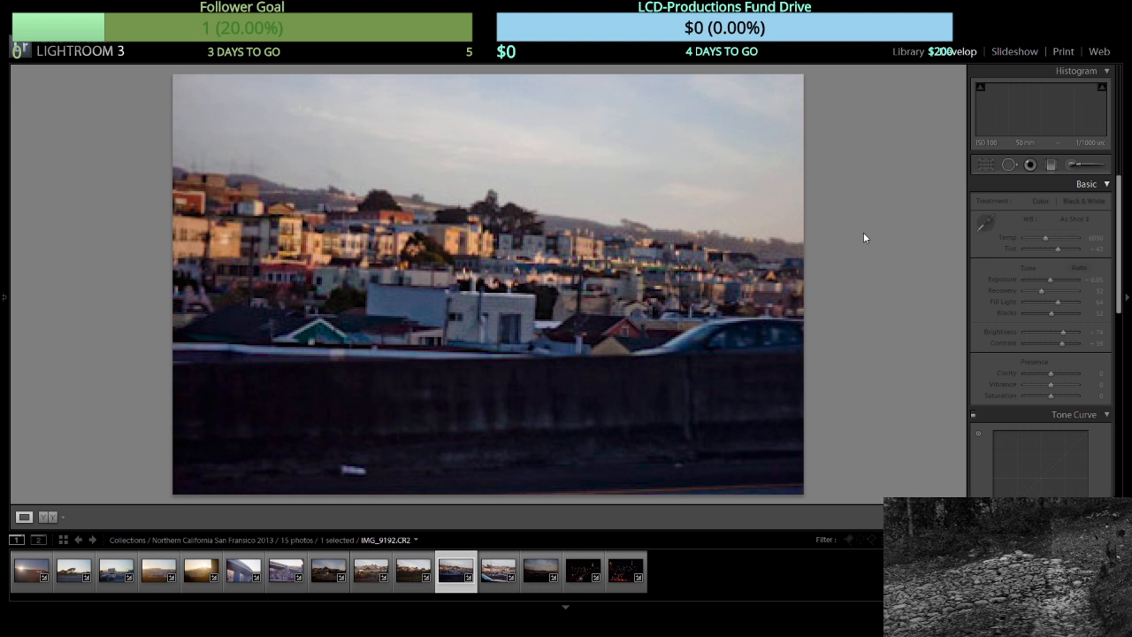
pyautogui.press('Right')
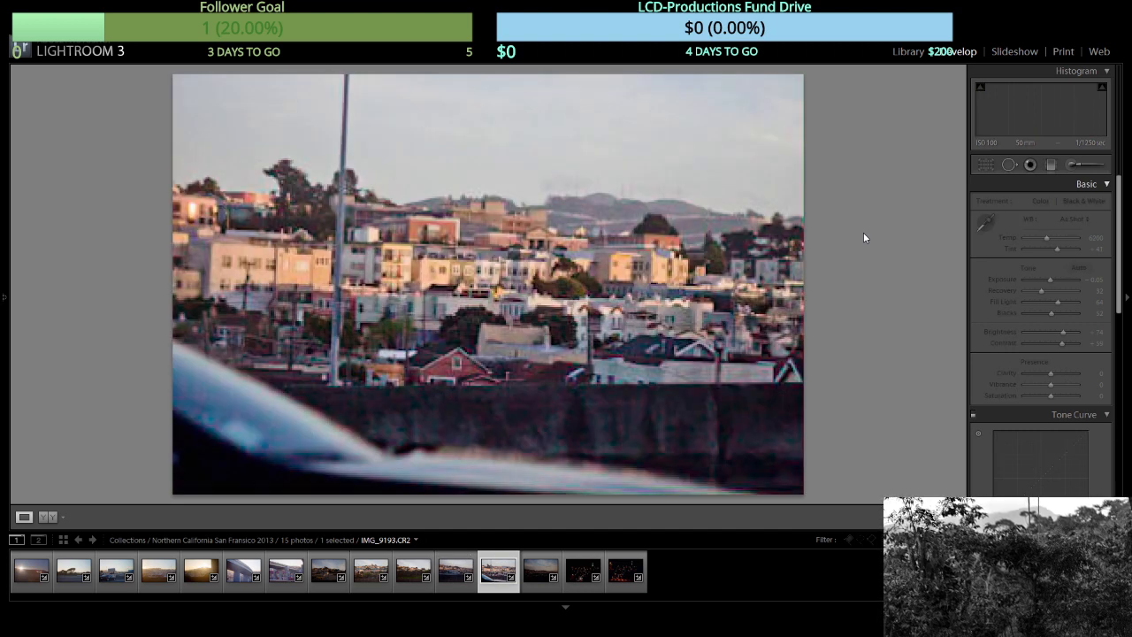
pyautogui.press('Right')
pyautogui.press('Right')
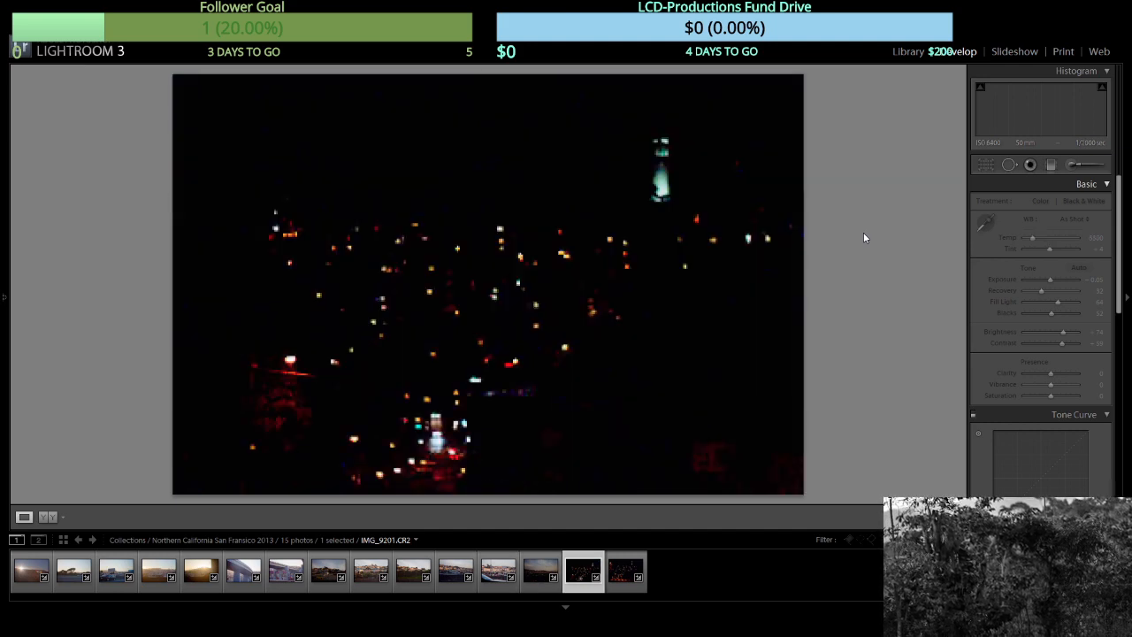
# On the dusk hillside photo, IMG_9198, raise Exposure to +1.15.
pyautogui.press('Left')
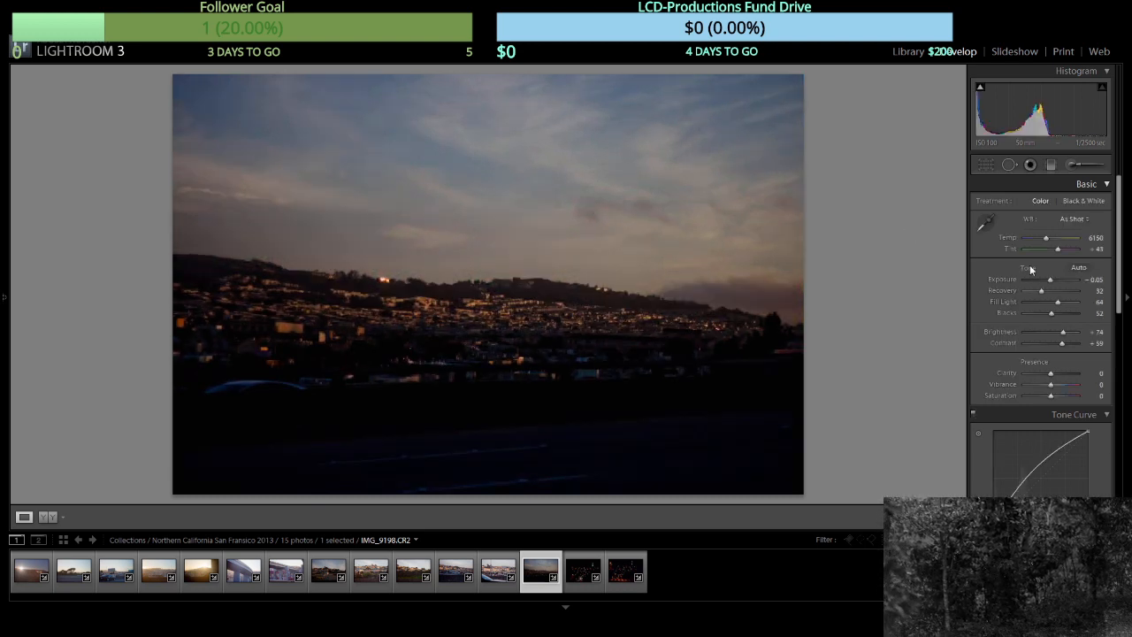
pyautogui.click(1057, 278)
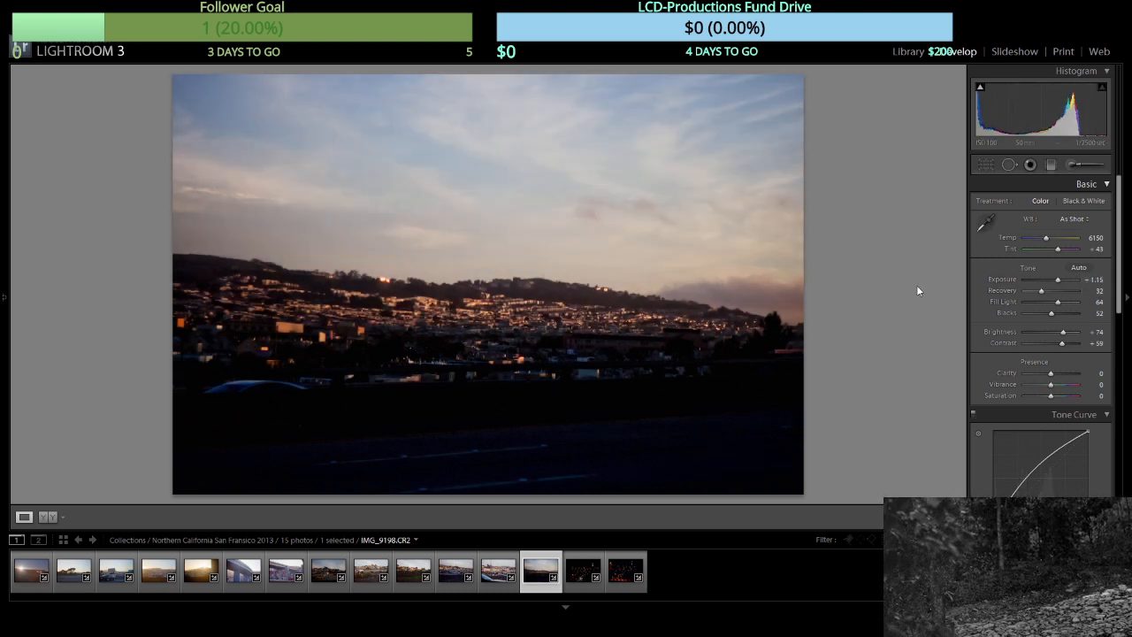
# On the night city photo, IMG_9201, set Exposure to +1.52, Recovery to 0, Fill Light to 43 and Blacks to 15.
pyautogui.press('Right')
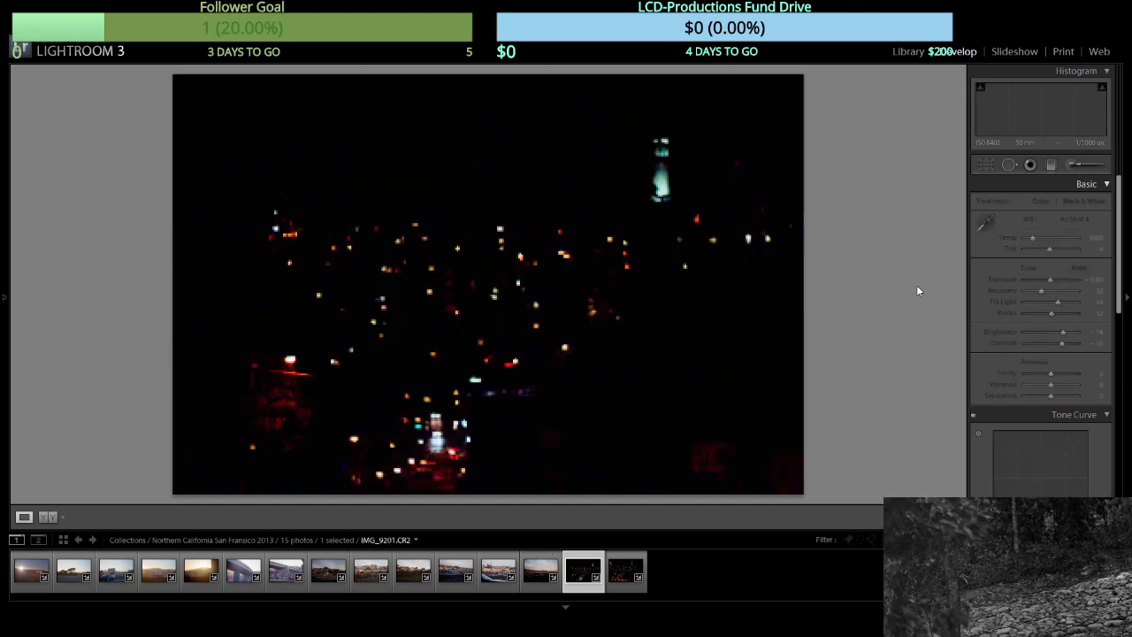
pyautogui.click(1062, 279)
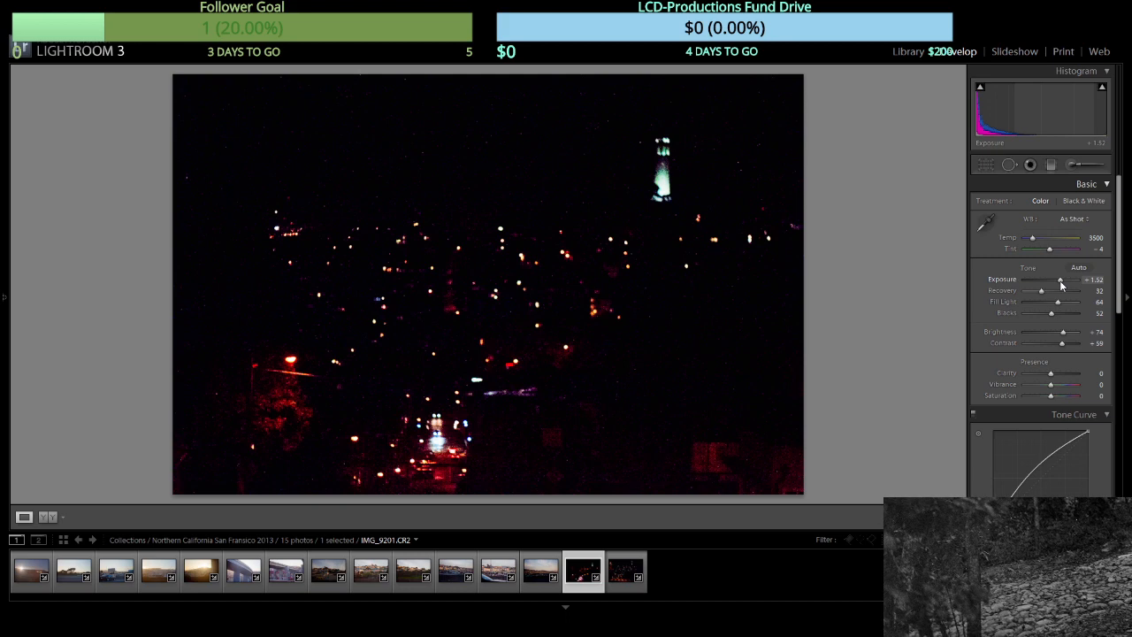
pyautogui.moveTo(1052, 314)
pyautogui.mouseDown()
pyautogui.moveTo(1031, 315)
pyautogui.moveTo(1041, 305)
pyautogui.moveTo(1024, 303)
pyautogui.moveTo(1026, 291)
pyautogui.moveTo(1046, 301)
pyautogui.moveTo(1032, 313)
pyautogui.mouseUp()
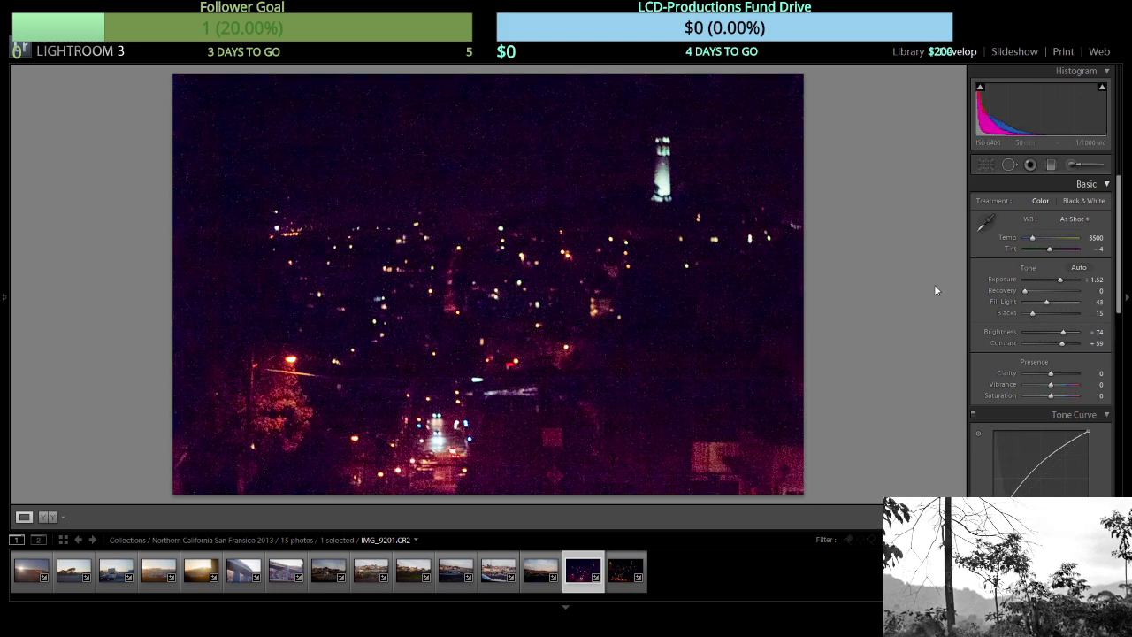
# Try the Tungsten, Fluorescent, Flash, Shade and Daylight white balance presets on the night city photo.
pyautogui.scroll(-5, 1053, 433)
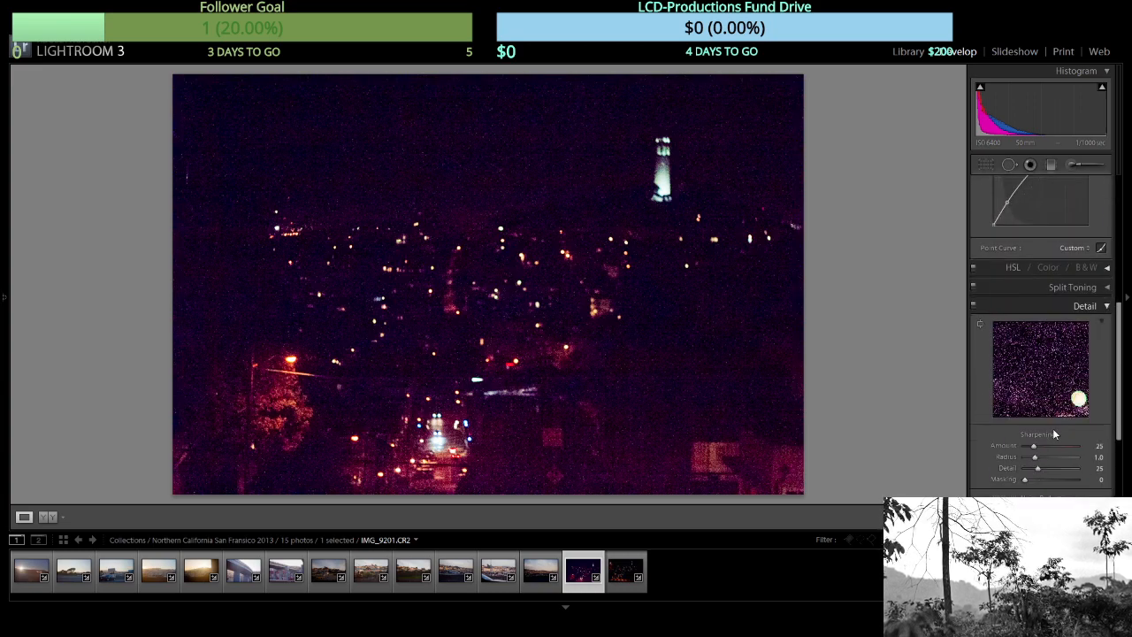
pyautogui.scroll(5, 1054, 433)
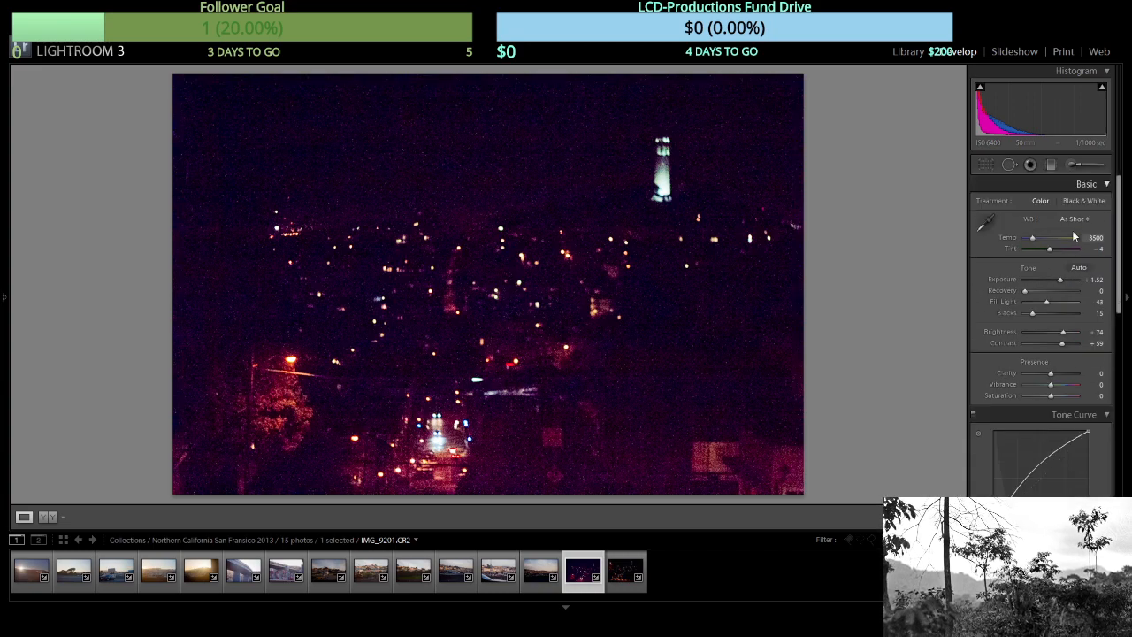
pyautogui.click(1063, 303)
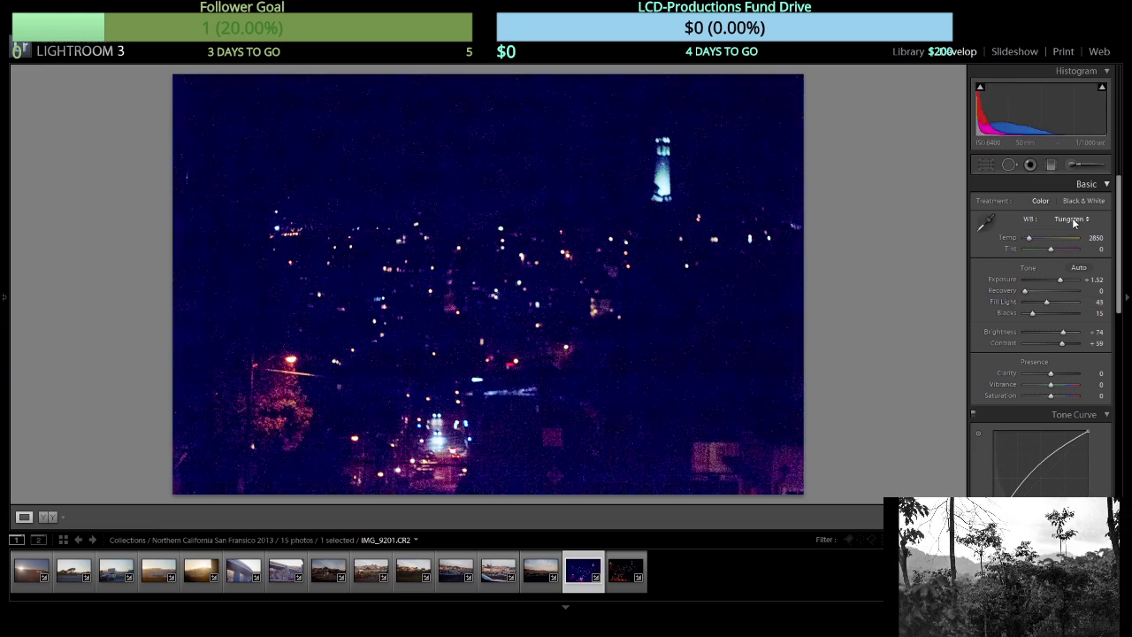
pyautogui.click(1051, 314)
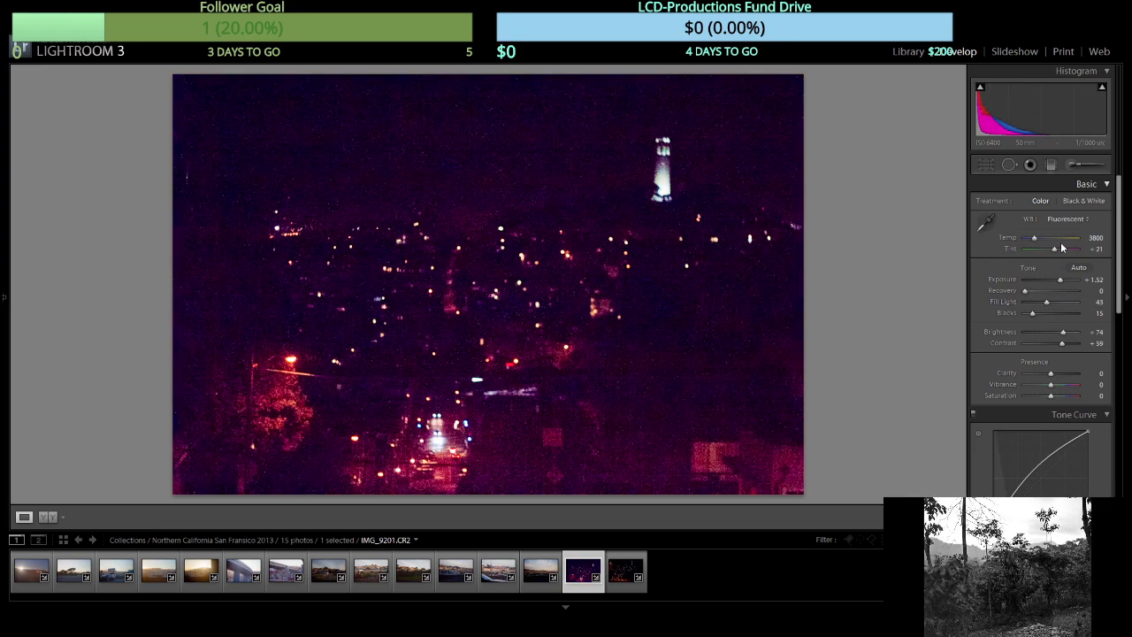
pyautogui.click(1050, 317)
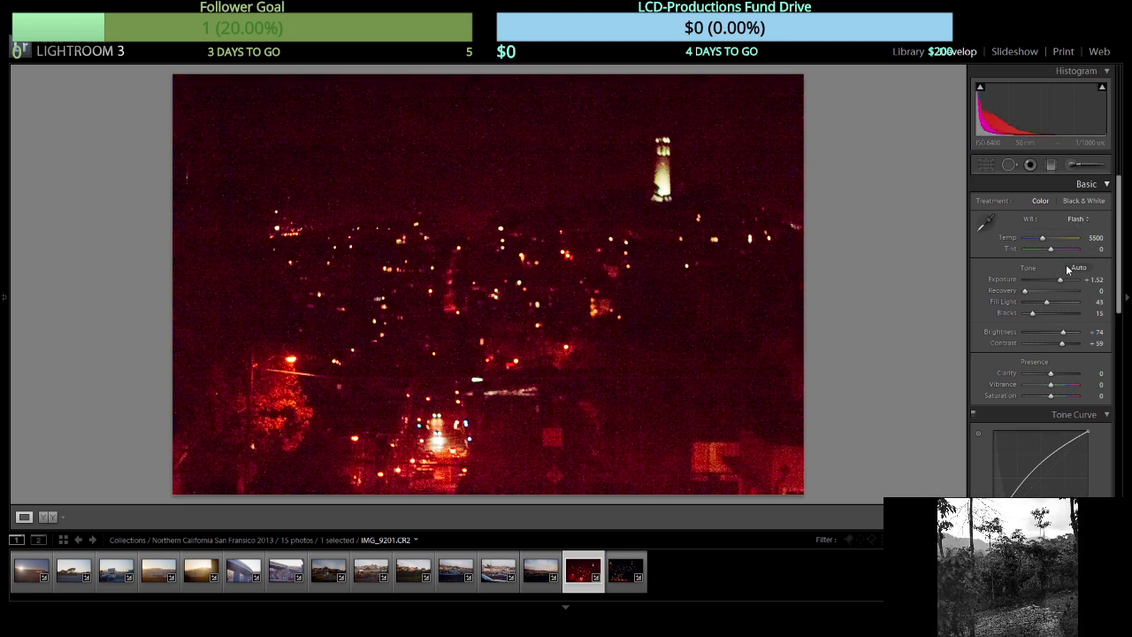
pyautogui.click(1057, 285)
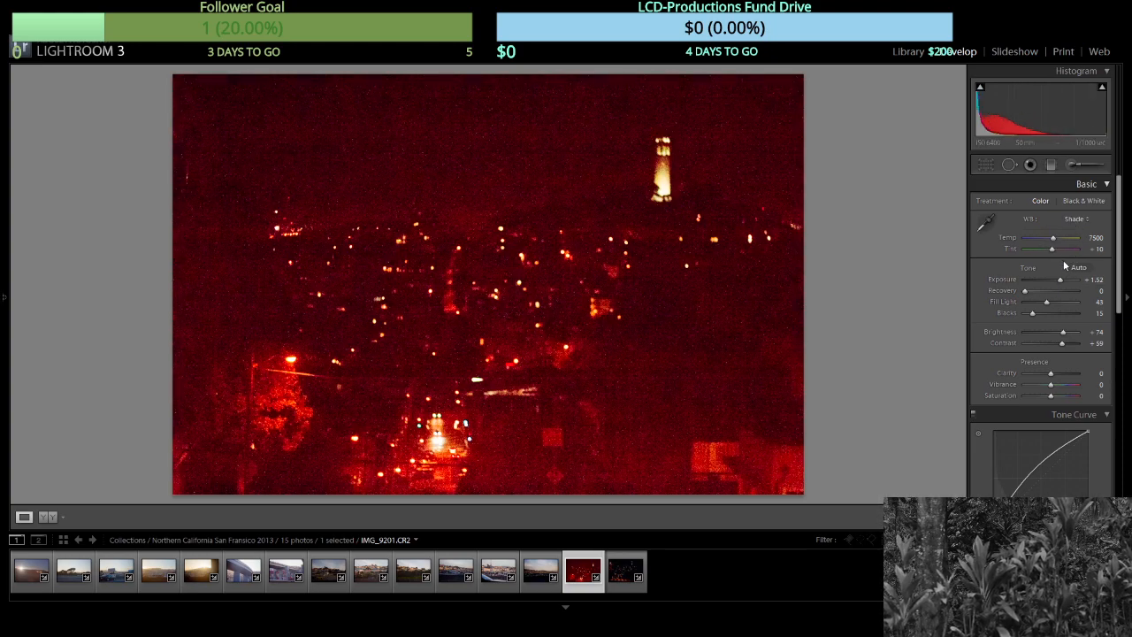
pyautogui.click(1065, 262)
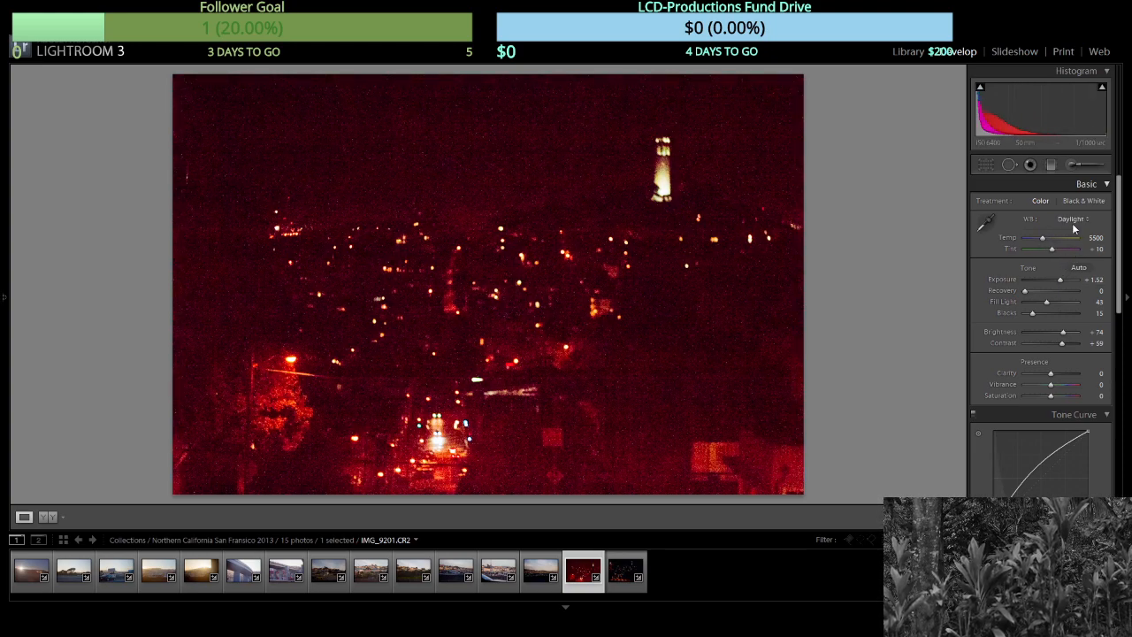
# Try the Fluorescent white balance with Tint at +12 on the night city photo, and compare it with the Flash preset.
pyautogui.click(1054, 314)
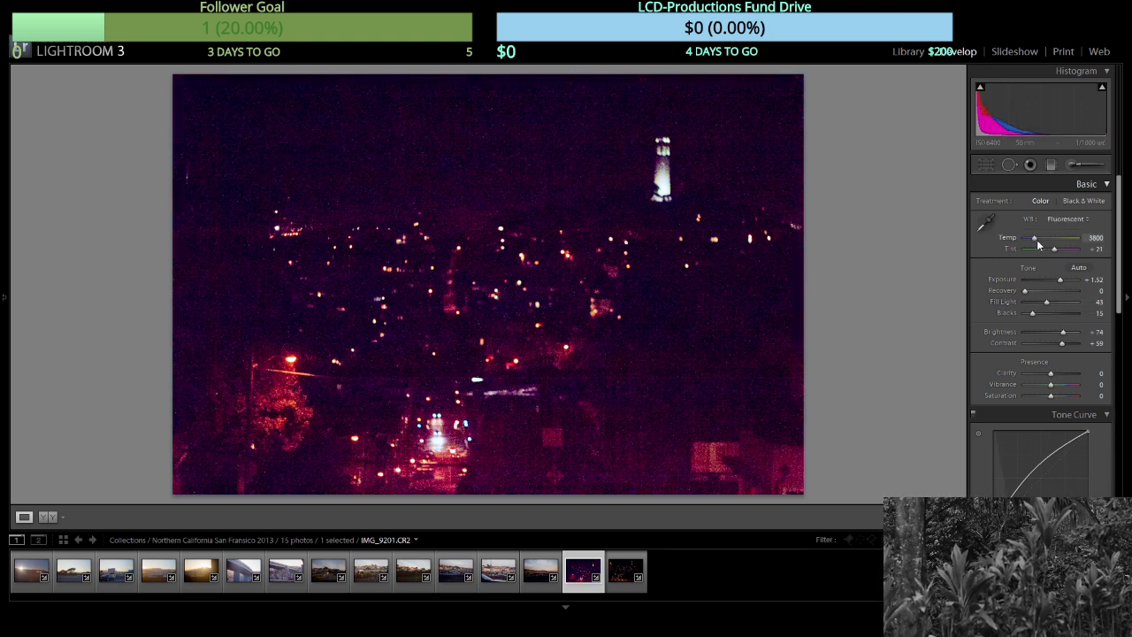
pyautogui.moveTo(1052, 249)
pyautogui.mouseDown()
pyautogui.moveTo(1040, 254)
pyautogui.moveTo(1067, 251)
pyautogui.moveTo(1052, 254)
pyautogui.mouseUp()
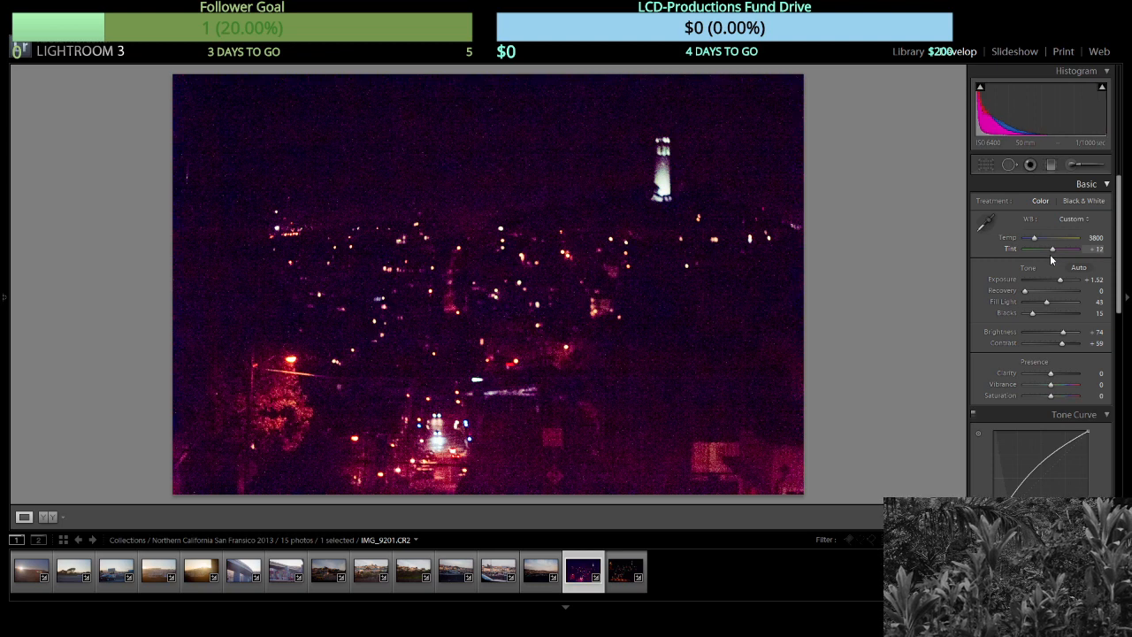
pyautogui.click(1051, 324)
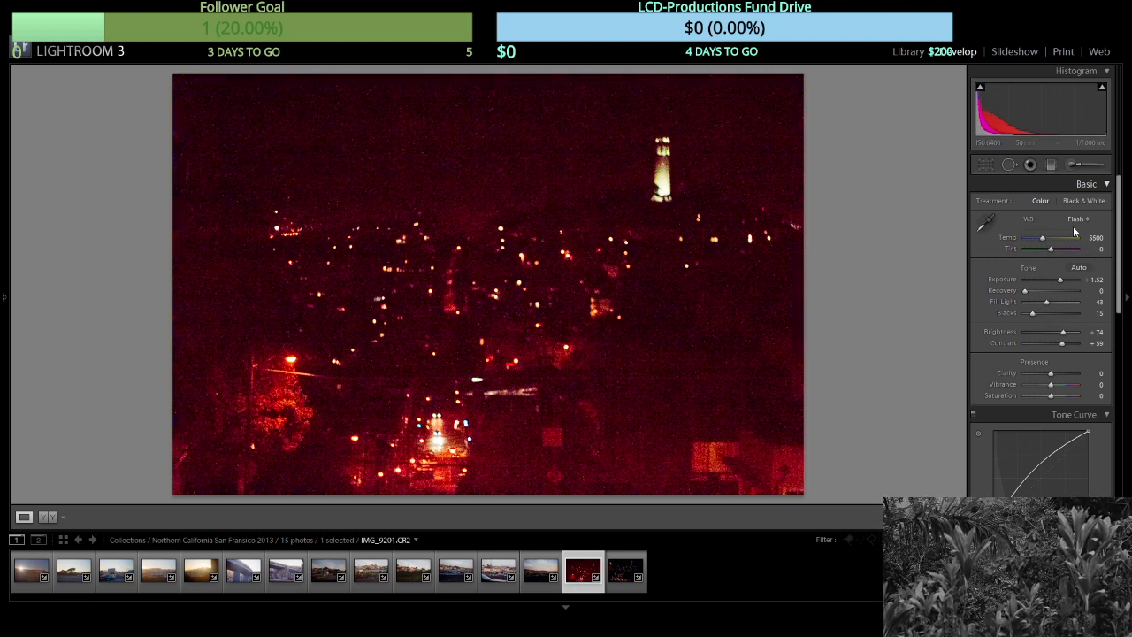
# Starting from the Tungsten preset, customize the night city photo's white balance to Temp 2920 and Tint −33.
pyautogui.click(1060, 304)
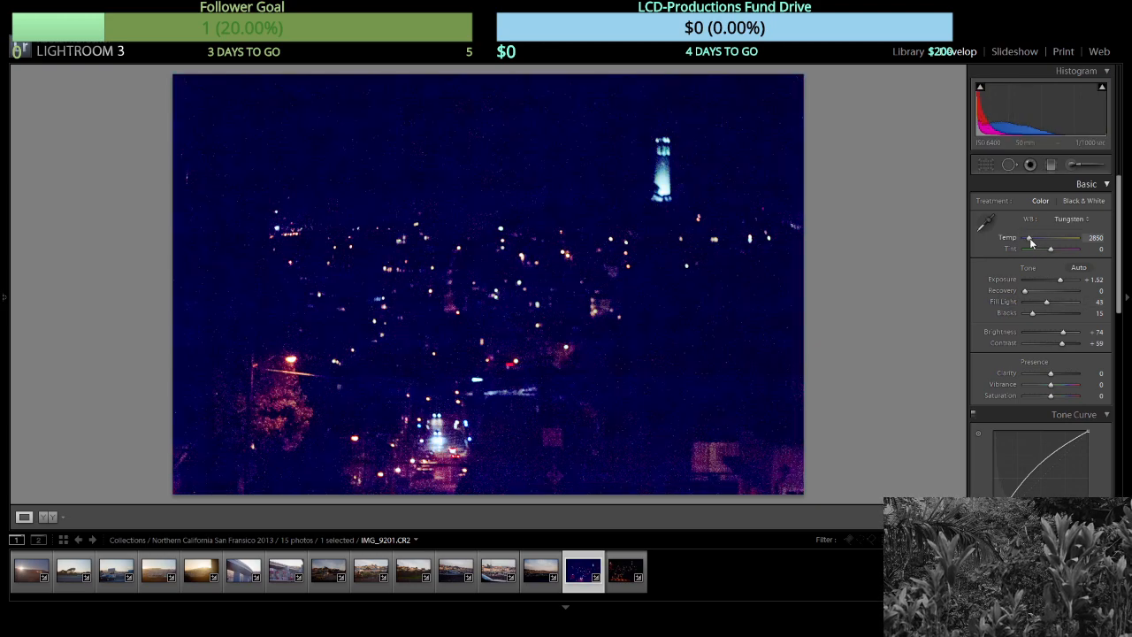
pyautogui.moveTo(1031, 242); pyautogui.dragTo(1033, 247)
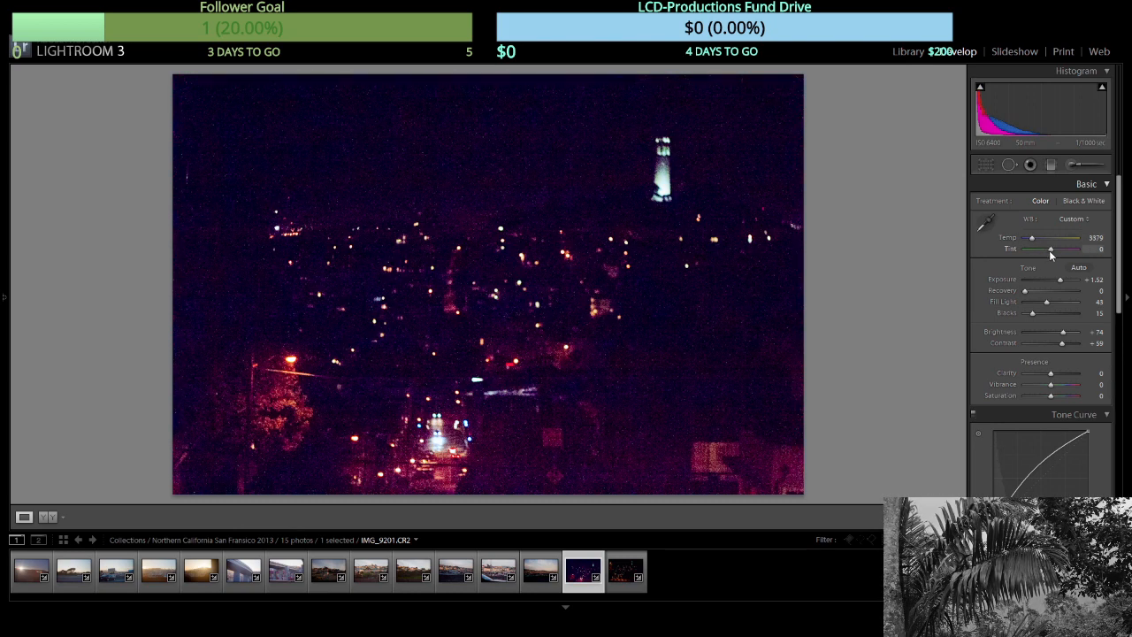
pyautogui.moveTo(1049, 250); pyautogui.dragTo(1048, 250)
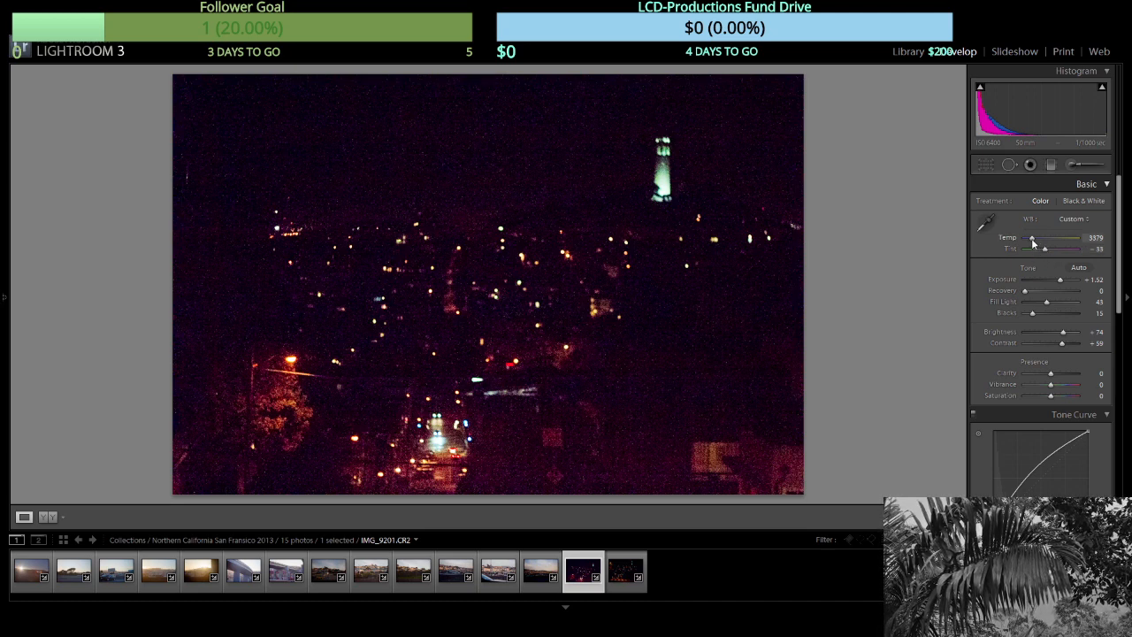
pyautogui.moveTo(1032, 242); pyautogui.dragTo(1031, 243)
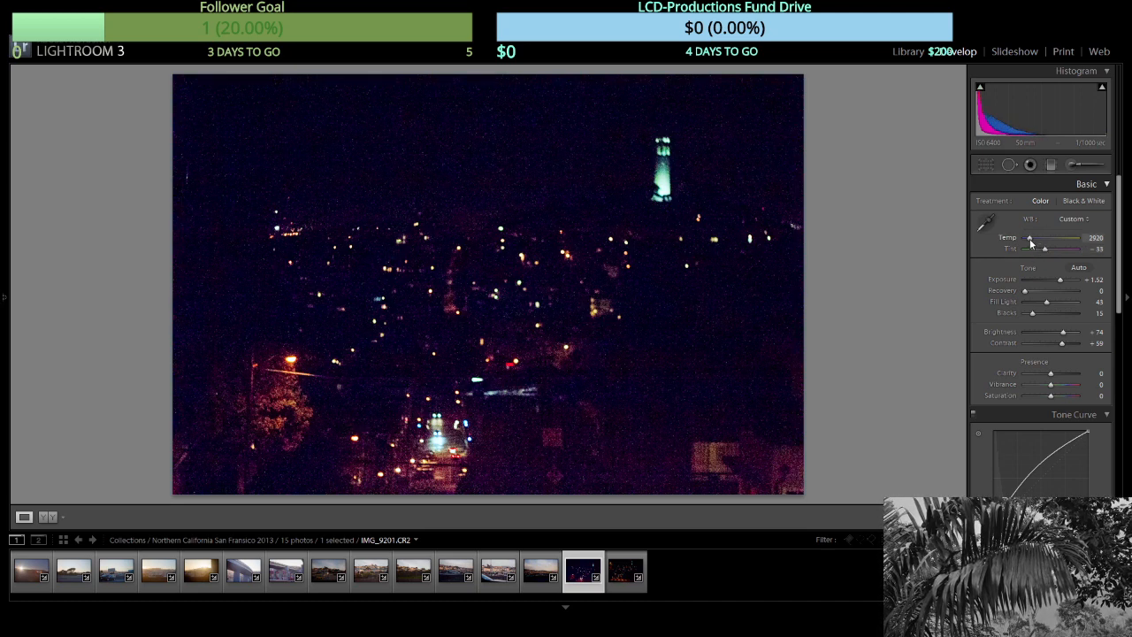
# Apply luminance noise reduction to the night city photo with Luminance 22, Detail 63 and Contrast 53, and inspect the grain up close.
pyautogui.scroll(-1, 1062, 371)
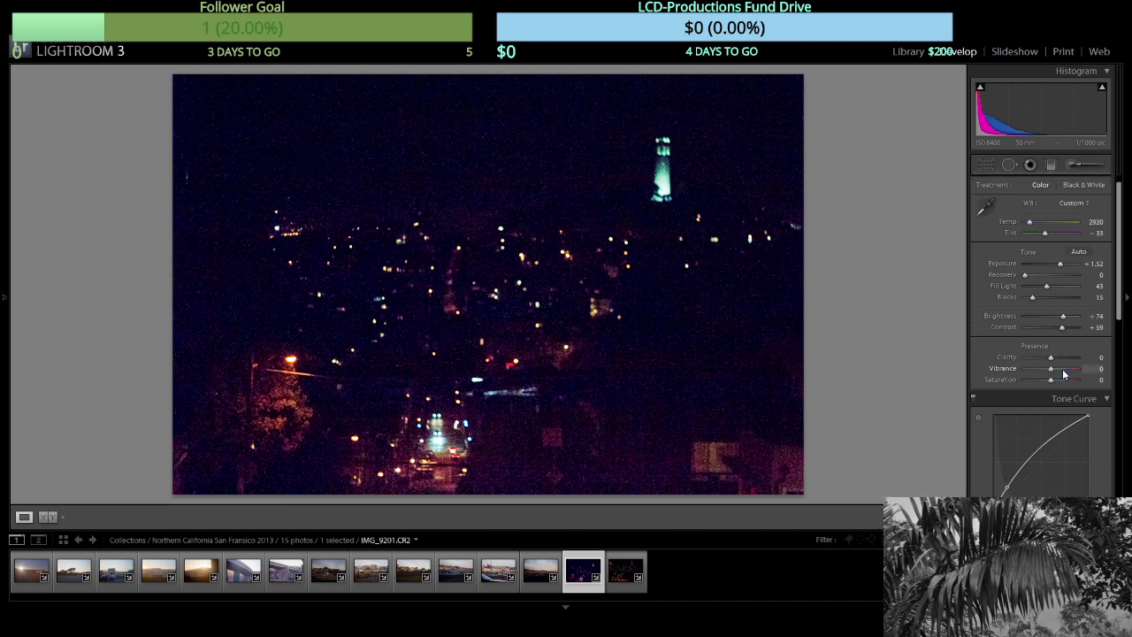
pyautogui.scroll(-10, 1070, 402)
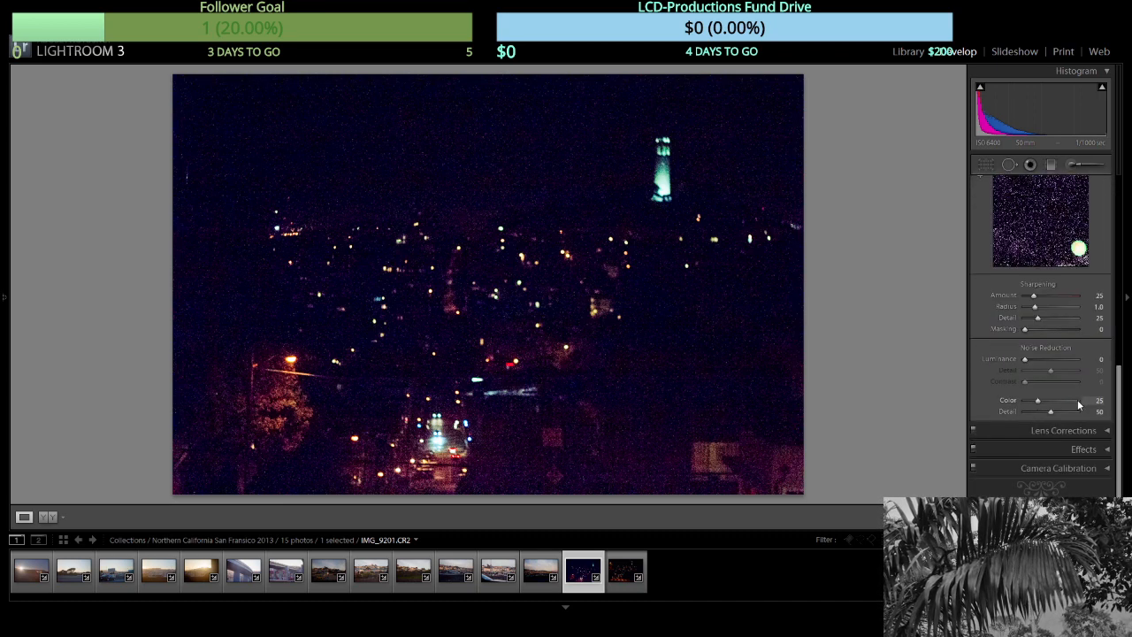
pyautogui.scroll(2, 1057, 390)
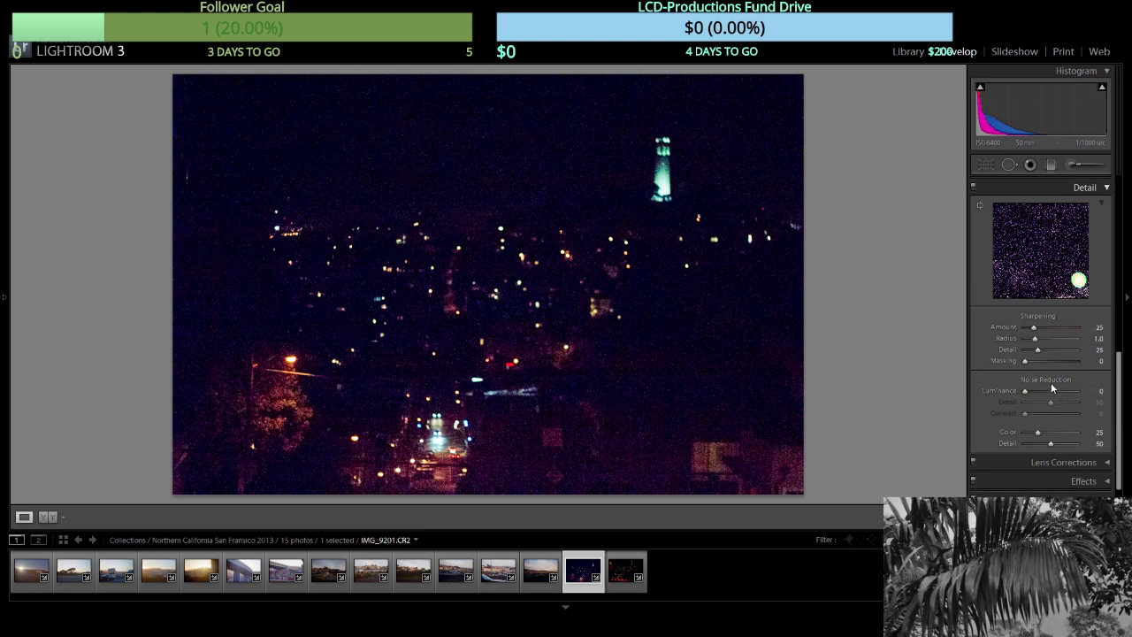
pyautogui.click(1050, 390)
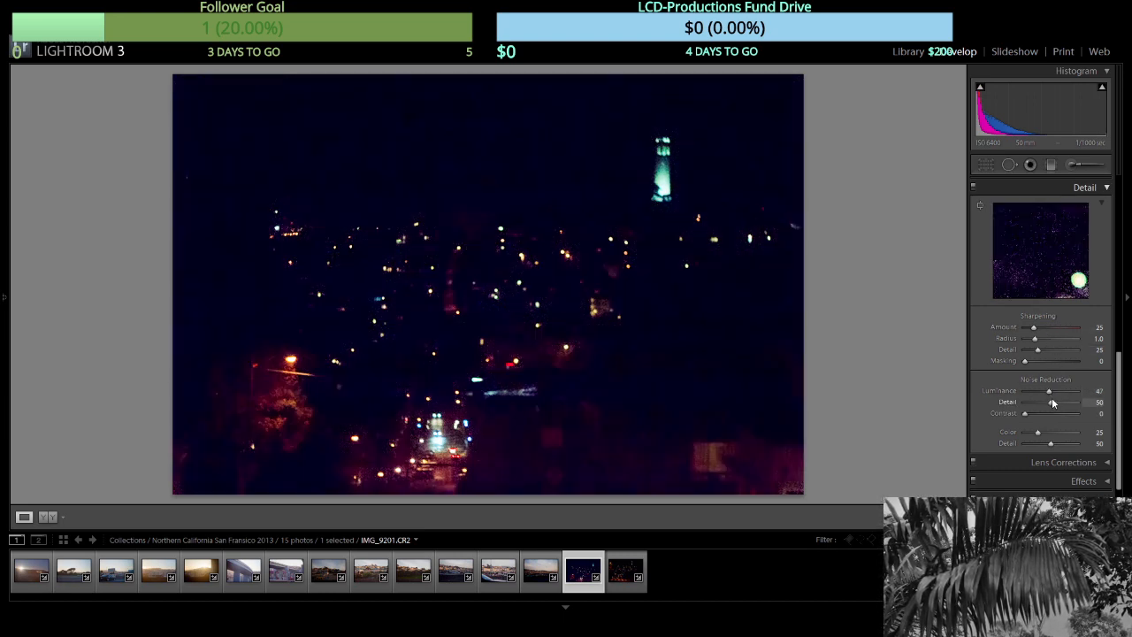
pyautogui.click(1037, 391)
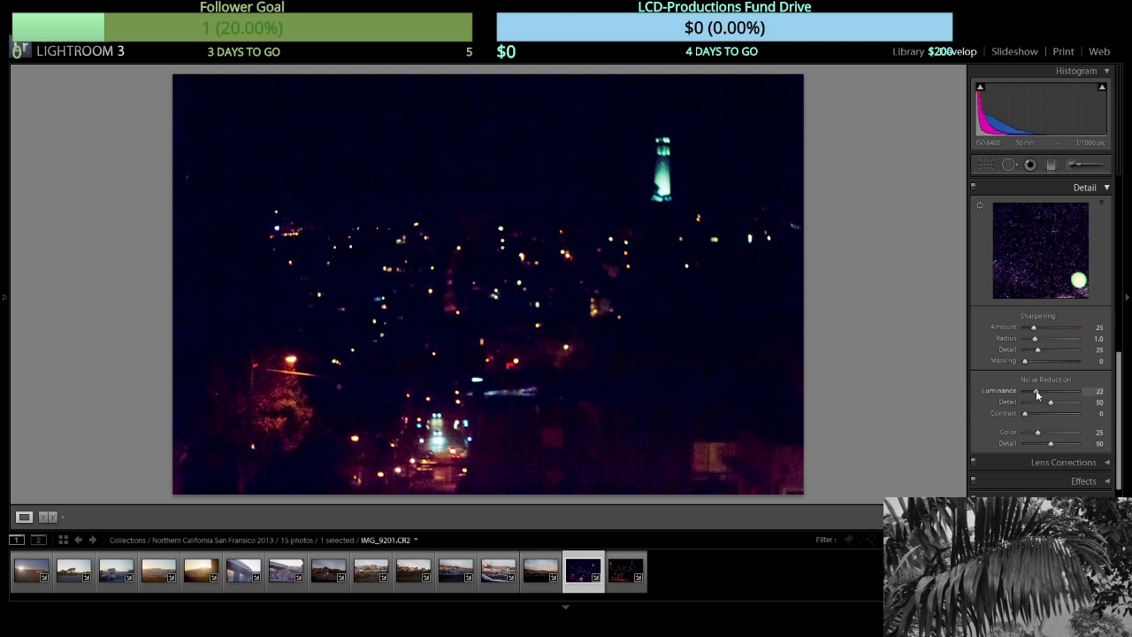
pyautogui.click(1057, 401)
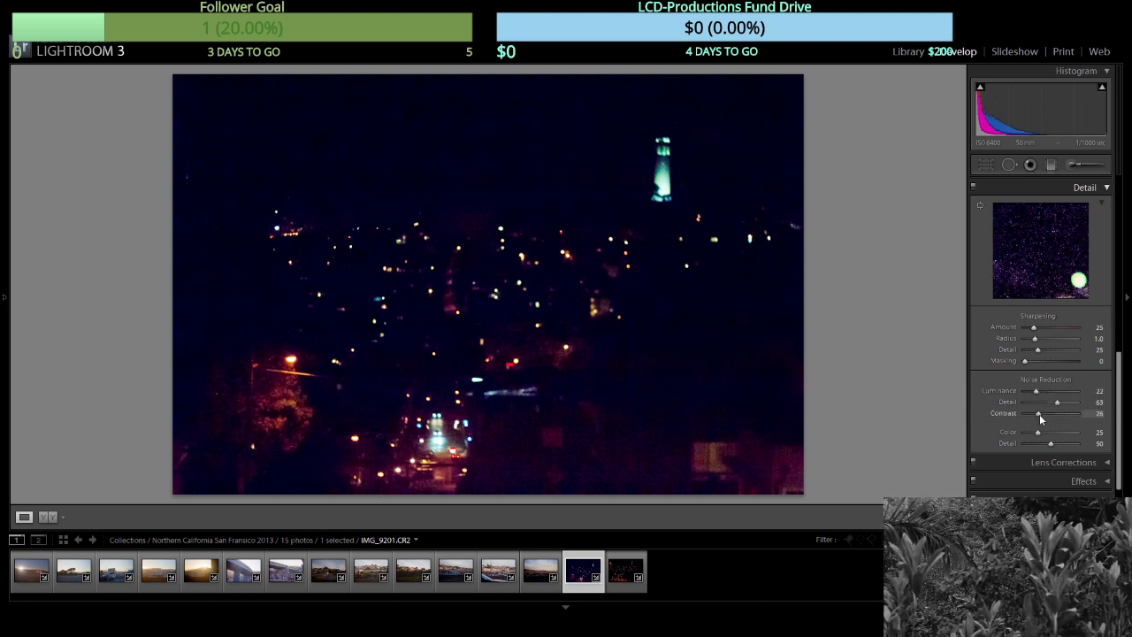
pyautogui.click(1052, 413)
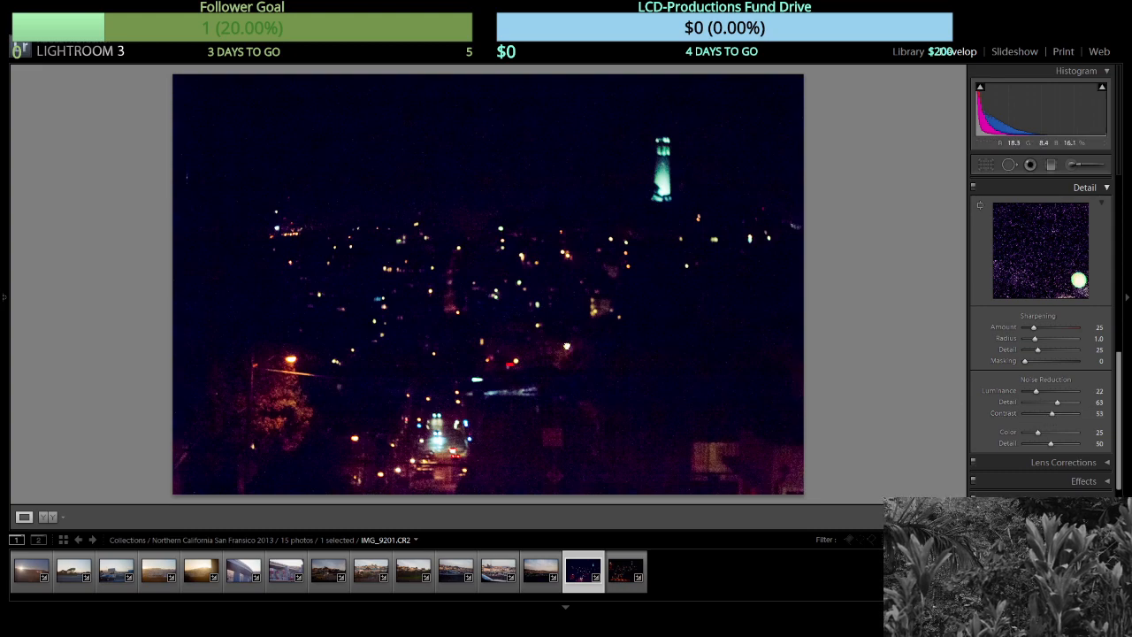
pyautogui.click(570, 350)
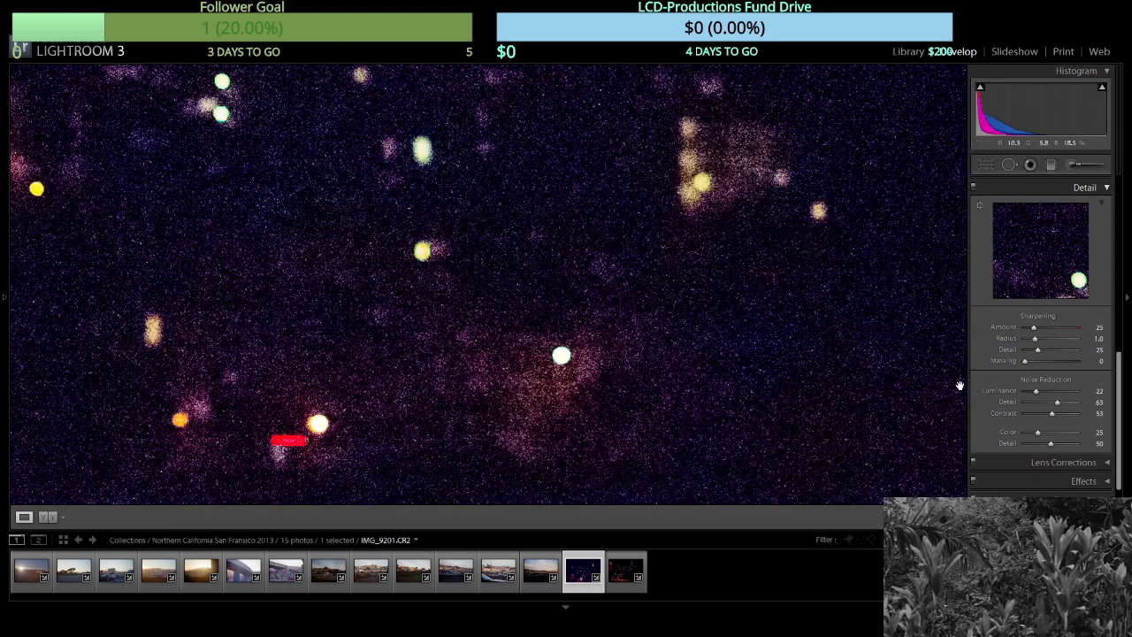
# Compare the night city photo's grain with luminance noise reduction at 0, 2 and 100.
pyautogui.doubleClick(1029, 391)
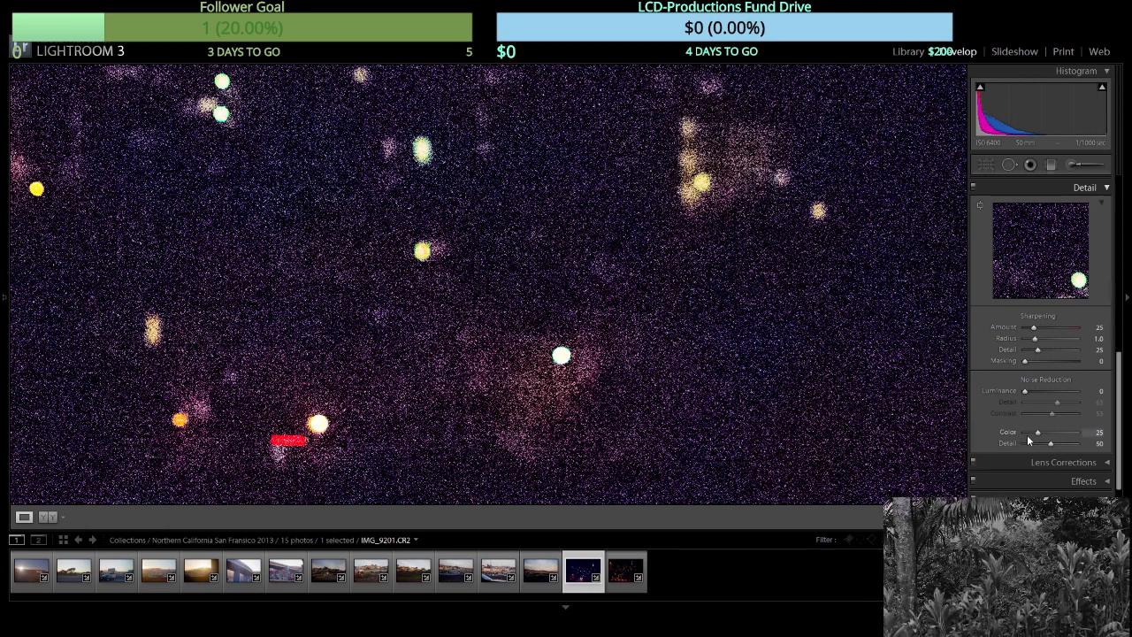
pyautogui.click(1039, 392)
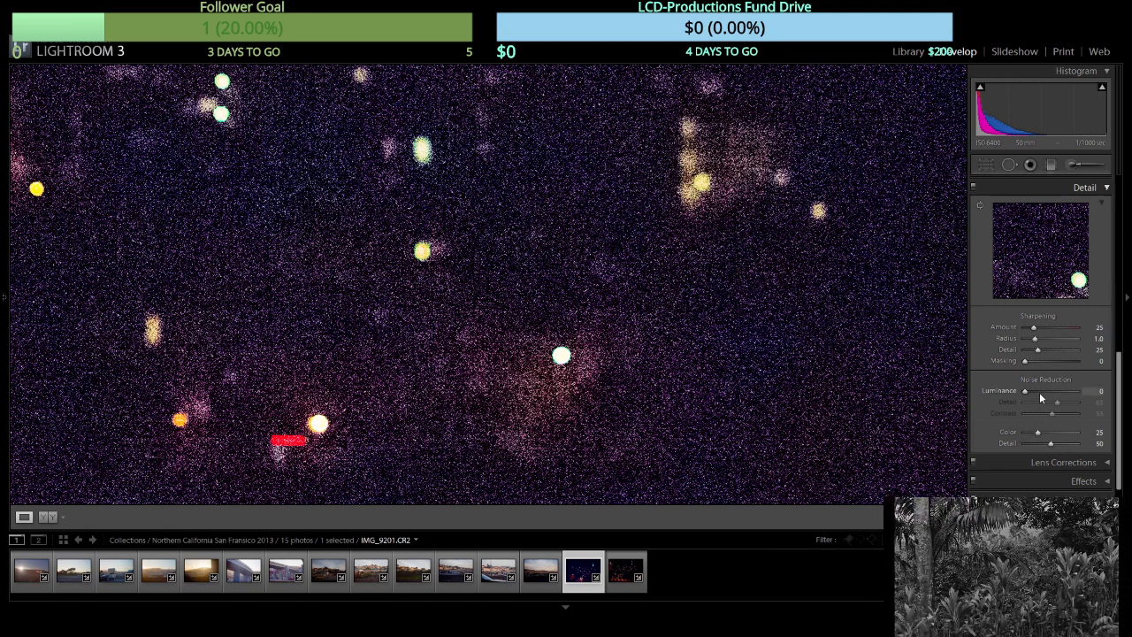
pyautogui.moveTo(1039, 392)
pyautogui.mouseDown()
pyautogui.moveTo(1057, 394)
pyautogui.moveTo(1027, 400)
pyautogui.mouseUp()
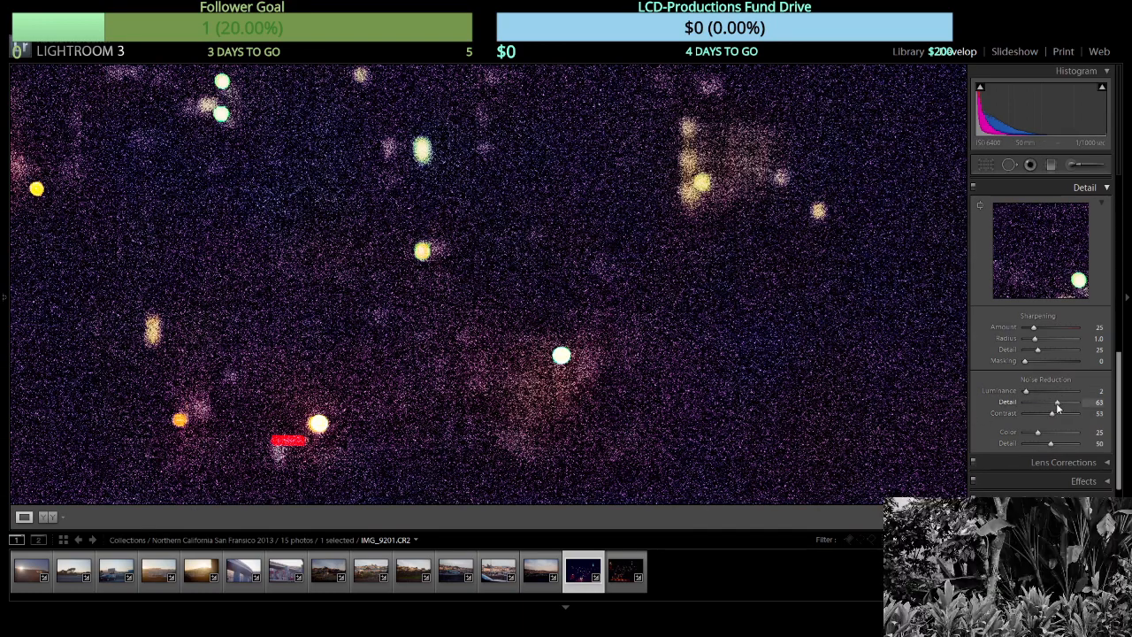
pyautogui.moveTo(1068, 400); pyautogui.dragTo(1088, 390)
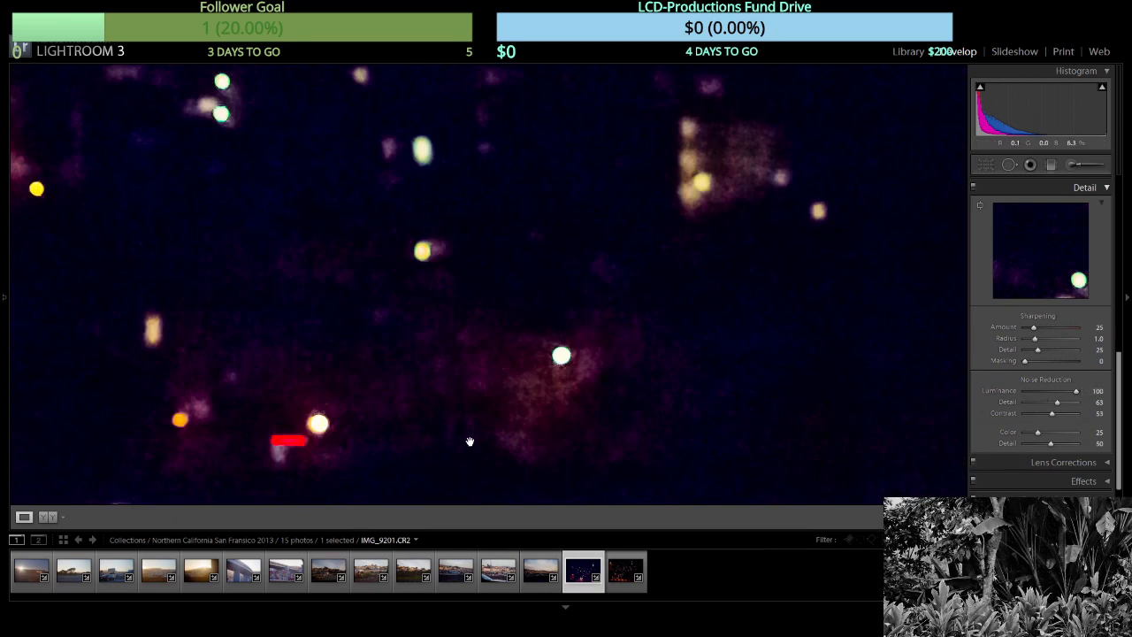
# Set the night city photo's luminance noise reduction to 45 and check the whole image.
pyautogui.click(1053, 393)
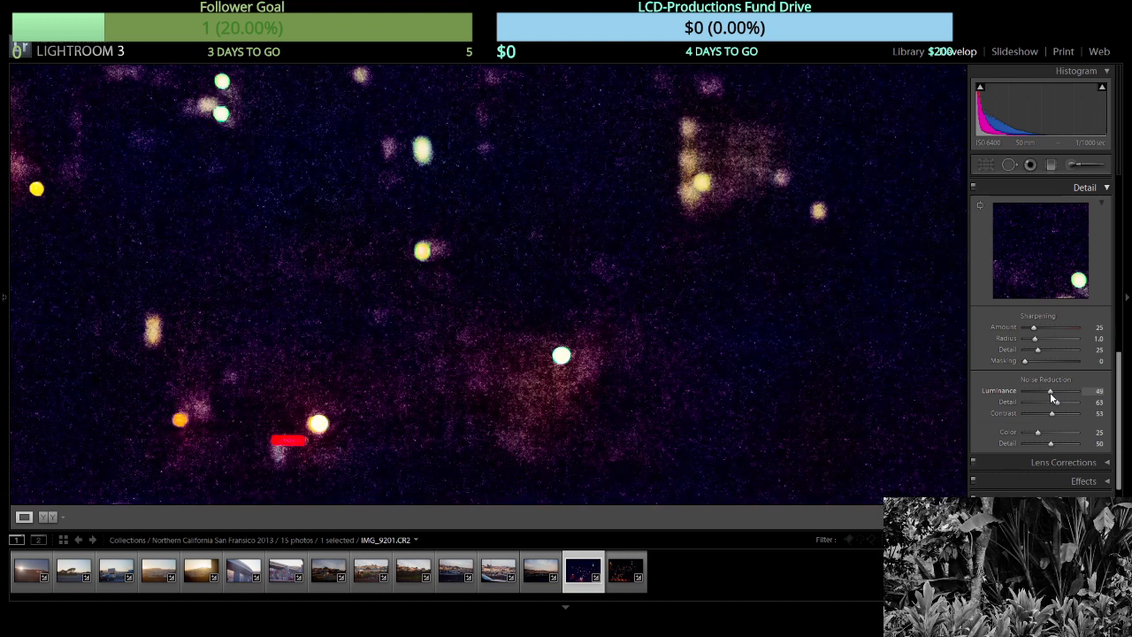
pyautogui.moveTo(1050, 392); pyautogui.dragTo(1045, 392)
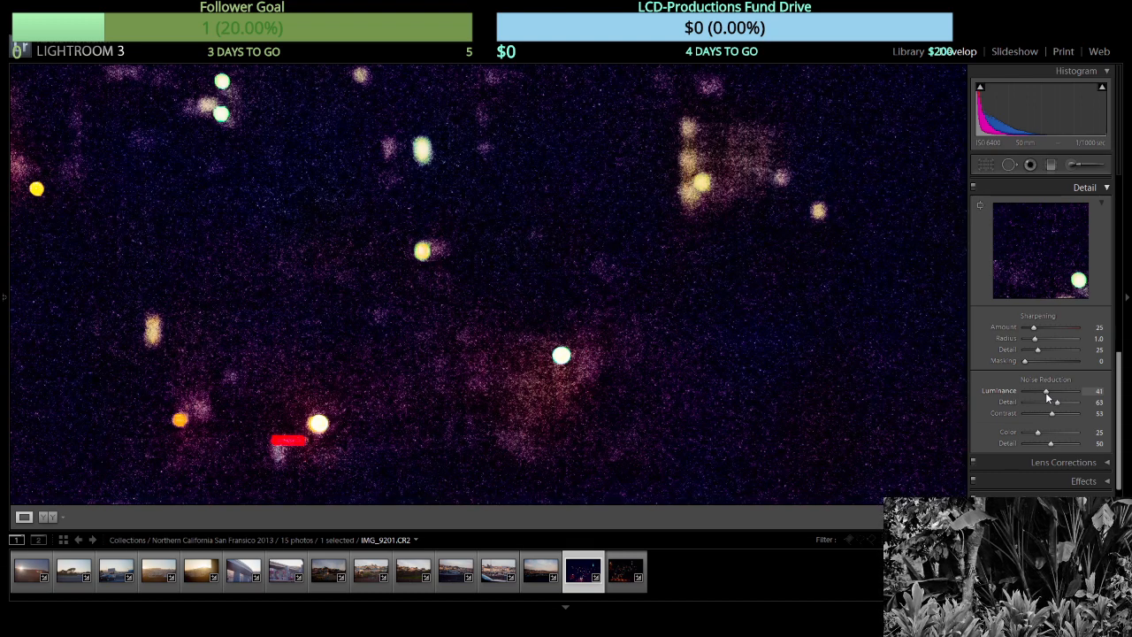
pyautogui.moveTo(1046, 392); pyautogui.dragTo(1047, 392)
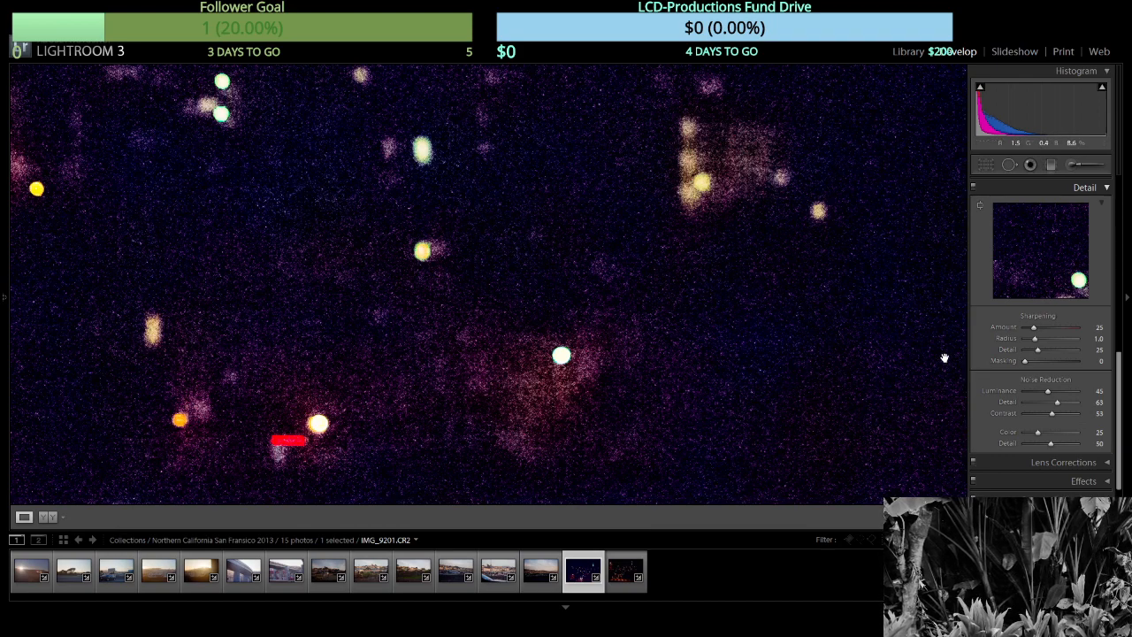
pyautogui.scroll(-2, 932, 354)
pyautogui.scroll(-2, 885, 346)
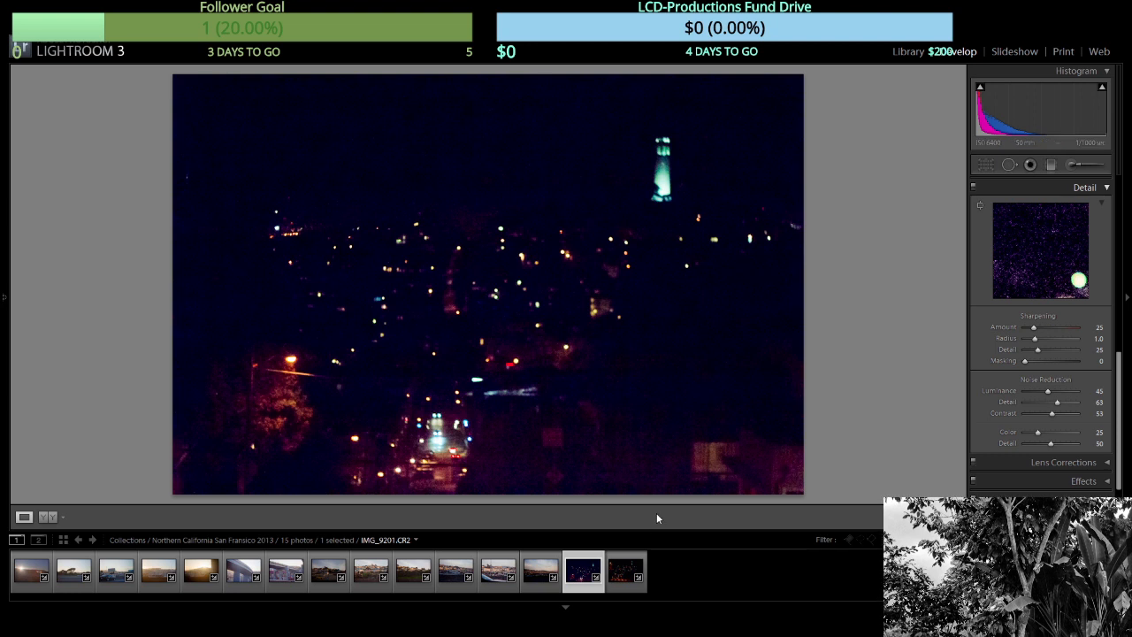
# Apply the develop settings of IMG_9201.CR2 to IMG_9207.CR2 as well, and open IMG_9207.CR2 alone.
pyautogui.keyDown('ctrl'); pyautogui.click(618, 573); pyautogui.keyUp('ctrl')
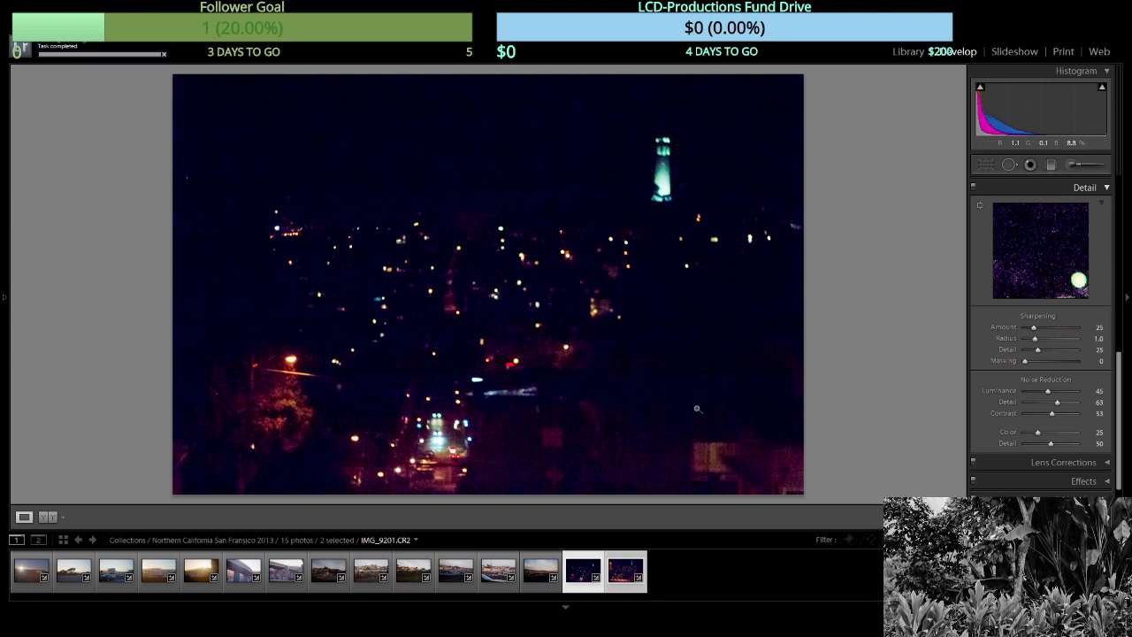
pyautogui.click(620, 589)
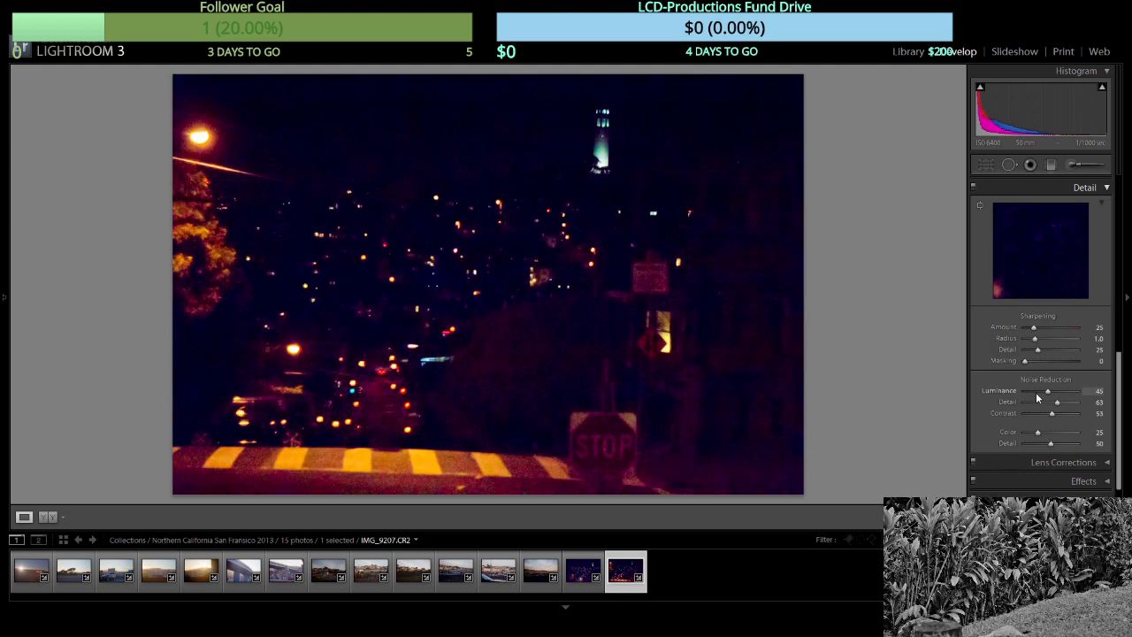
# Review the Basic, Tone Curve and Detail adjustments on the night photo with the stop sign.
pyautogui.scroll(1, 1114, 400)
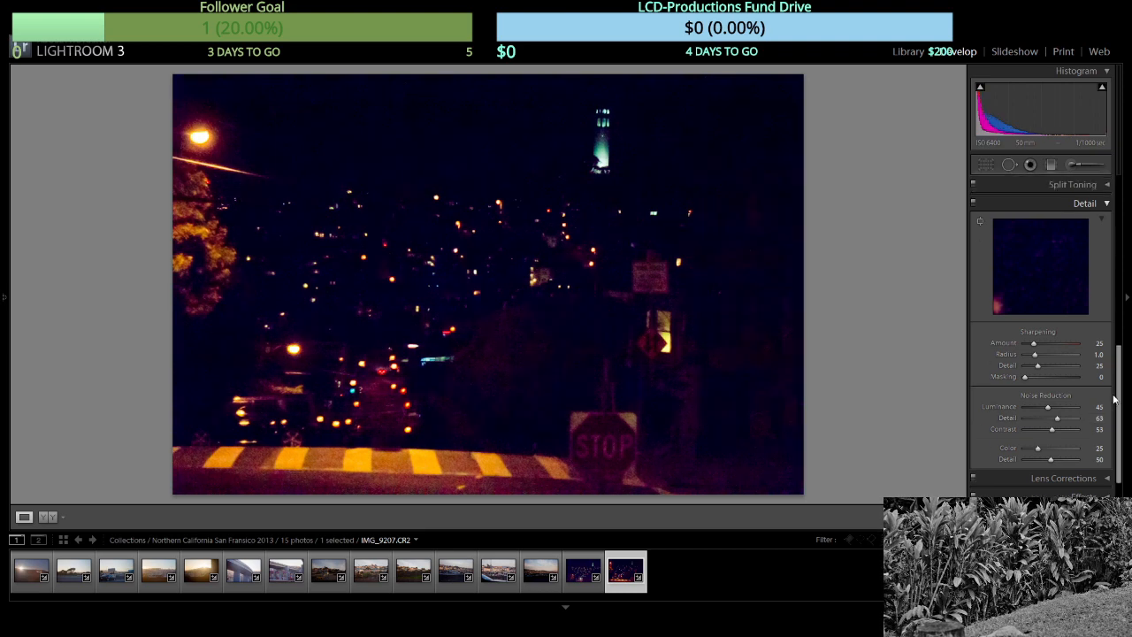
pyautogui.scroll(5, 1115, 400)
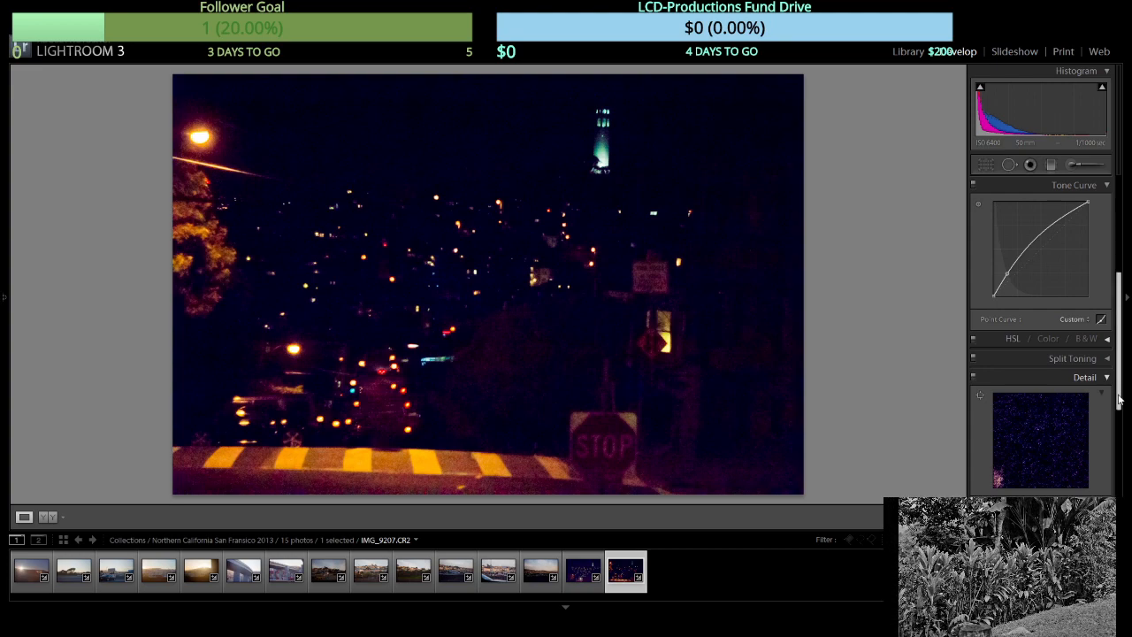
pyautogui.scroll(3, 1119, 400)
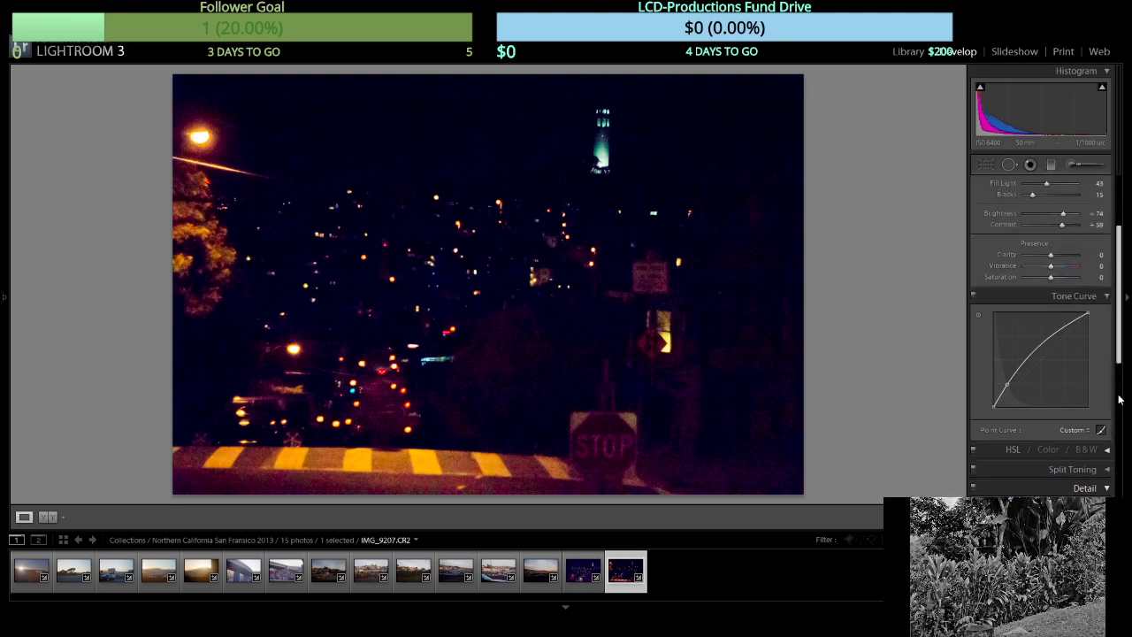
pyautogui.scroll(3, 1119, 400)
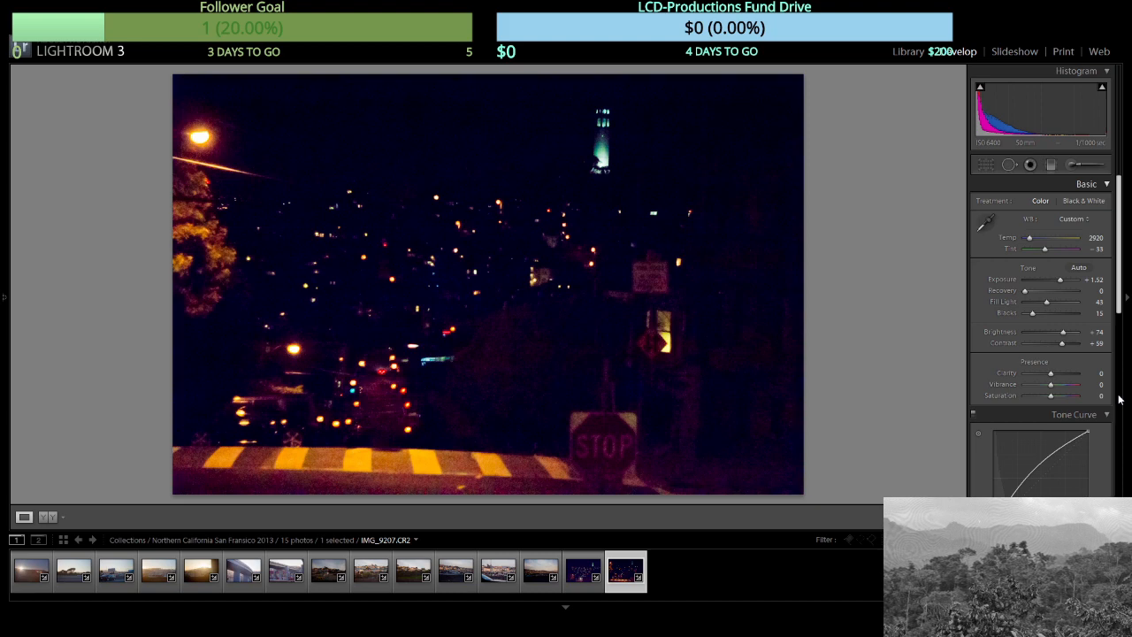
pyautogui.scroll(-10, 1119, 400)
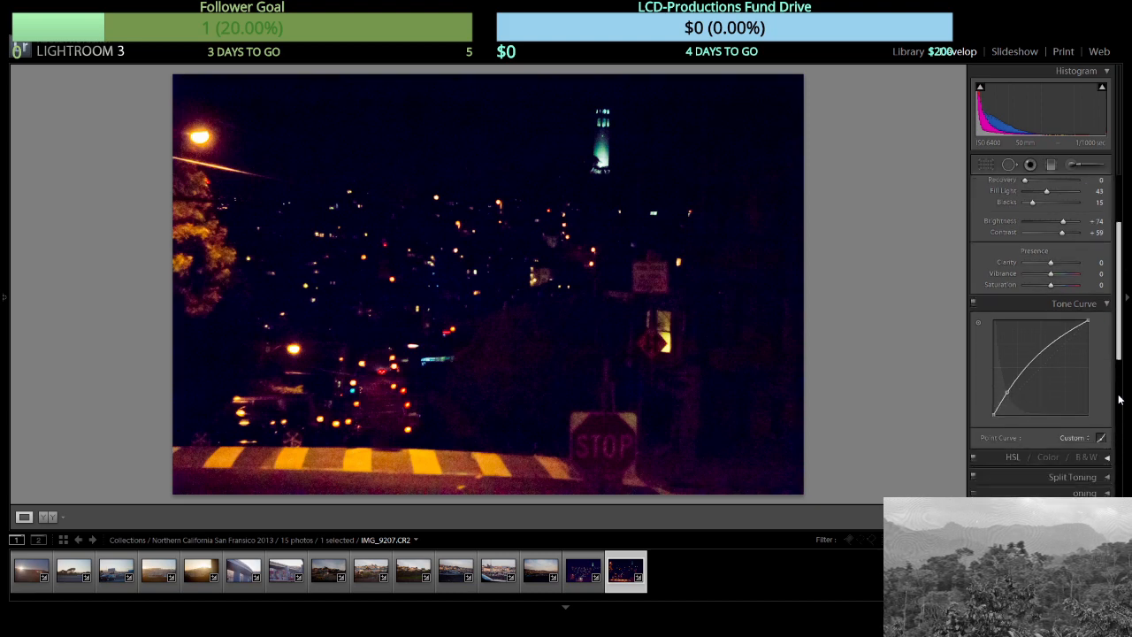
pyautogui.scroll(-3, 1119, 400)
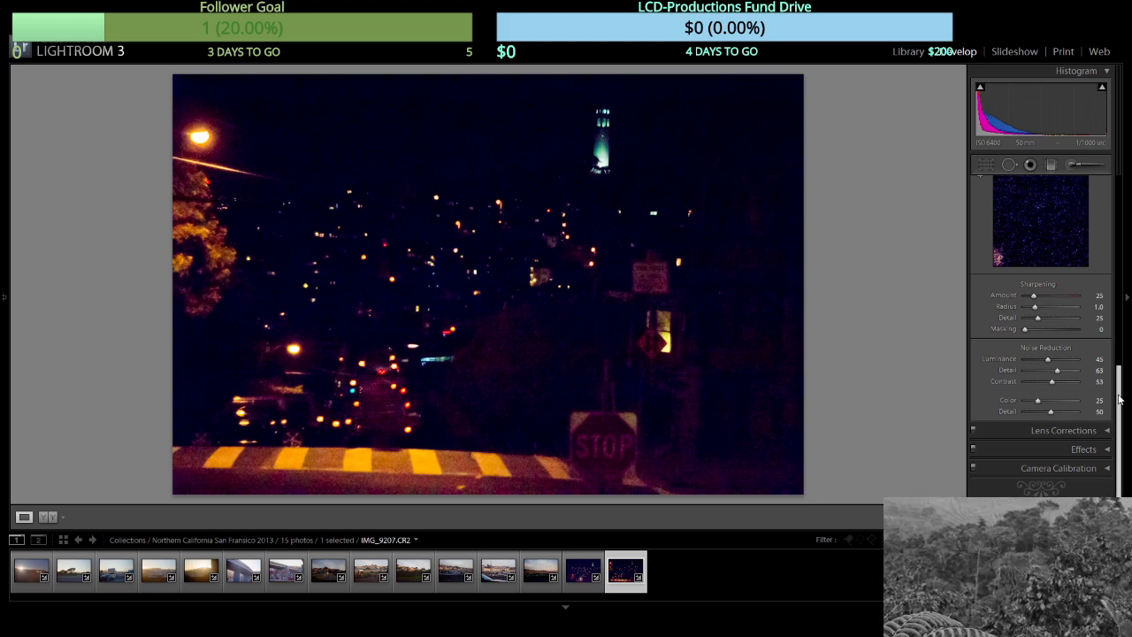
pyautogui.scroll(10, 1119, 399)
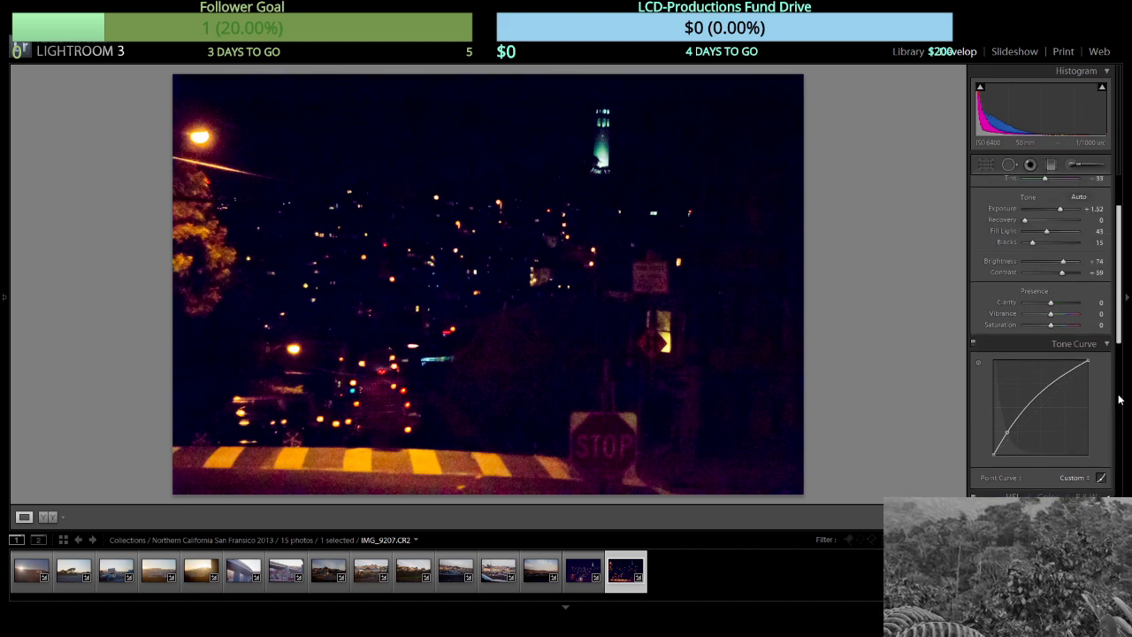
pyautogui.scroll(-3, 1119, 400)
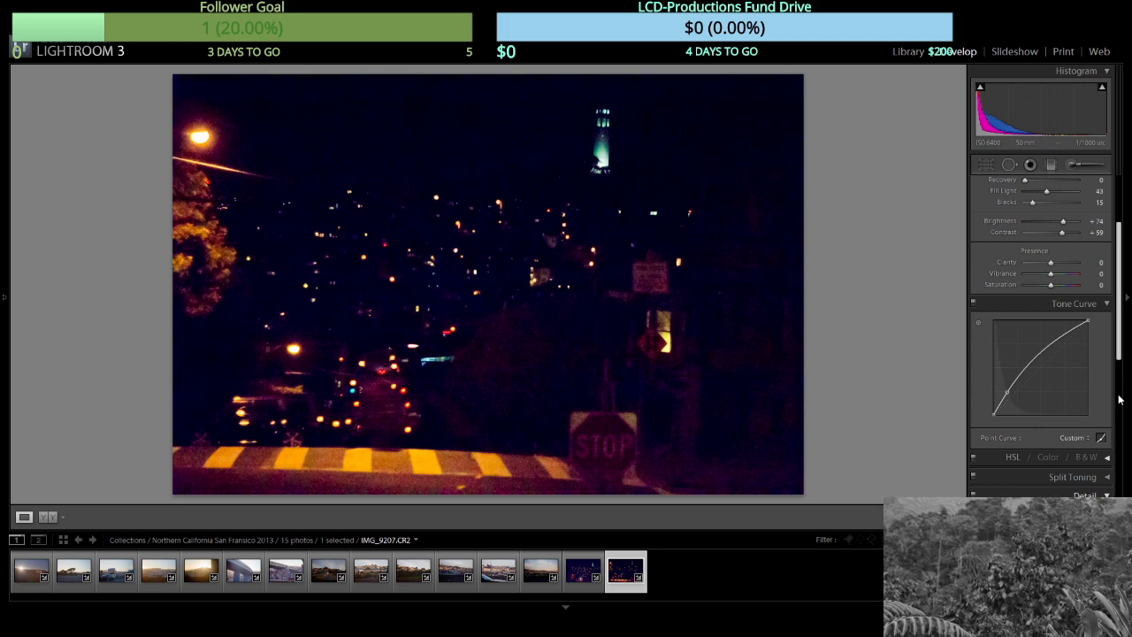
pyautogui.scroll(-5, 1119, 399)
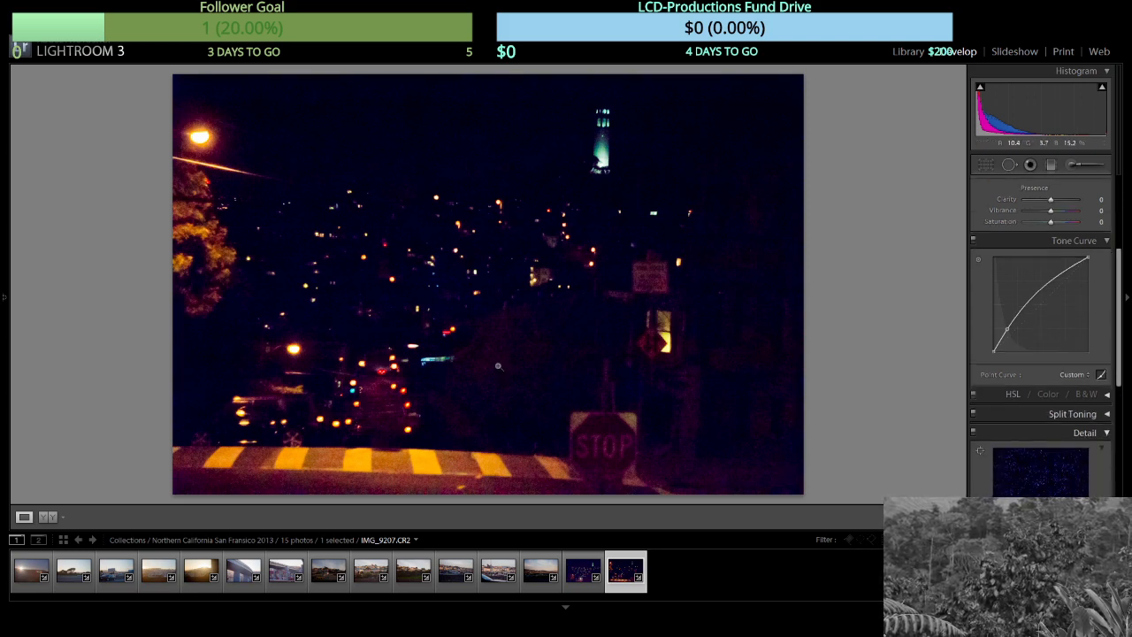
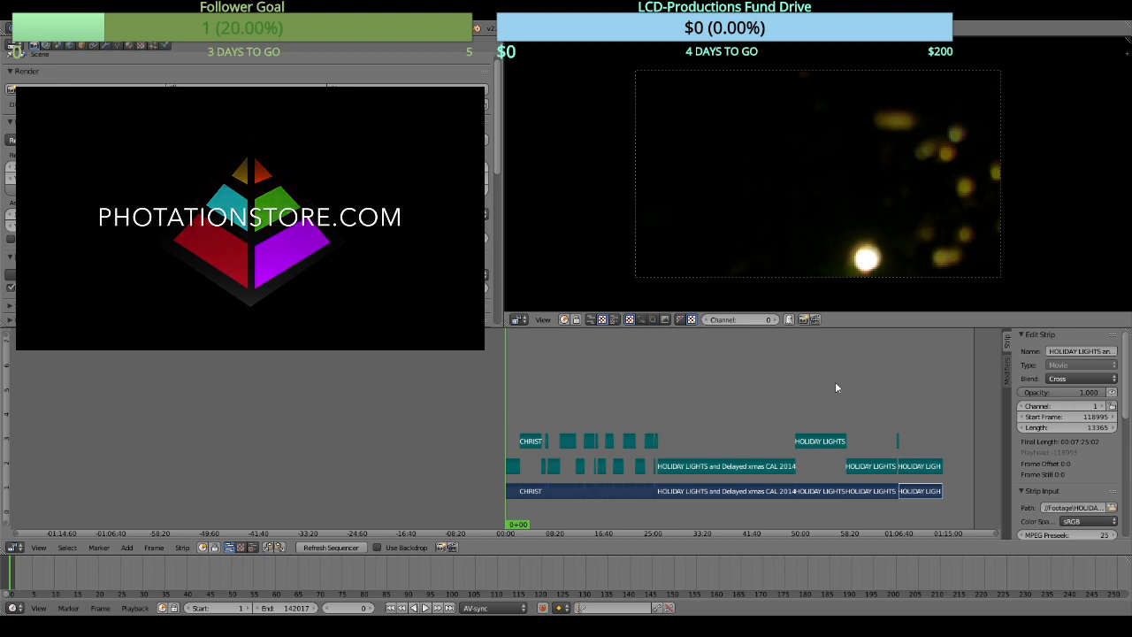
# In Blender's video sequencer, erase all sound strips above the movie strips in channel 1.
pyautogui.click(757, 398)
pyautogui.click(959, 424)
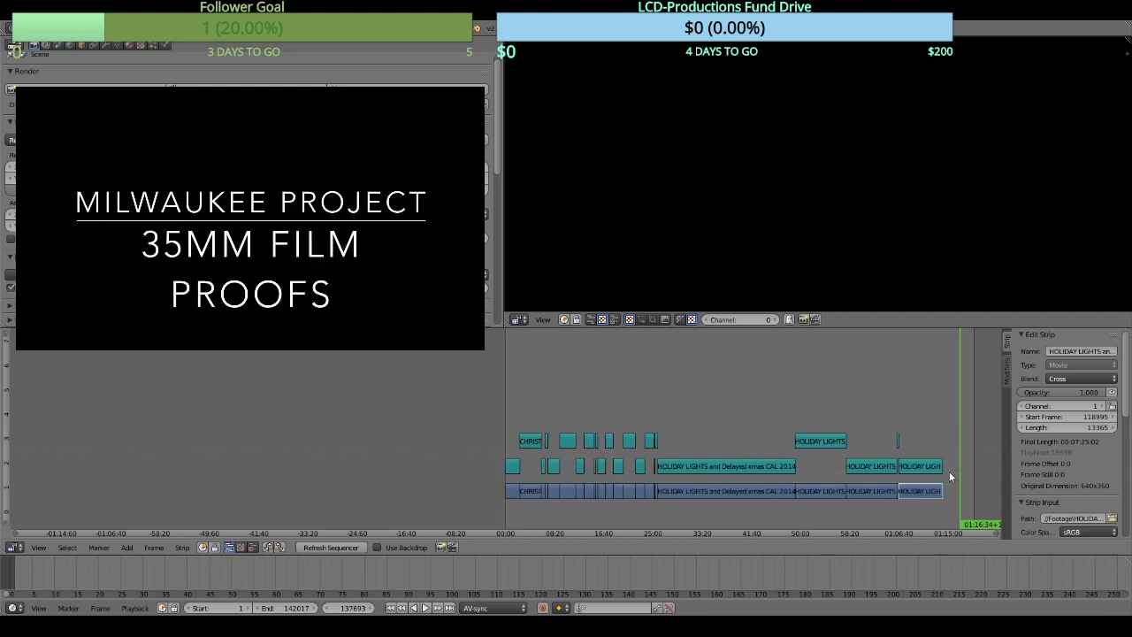
pyautogui.rightClick(917, 466)
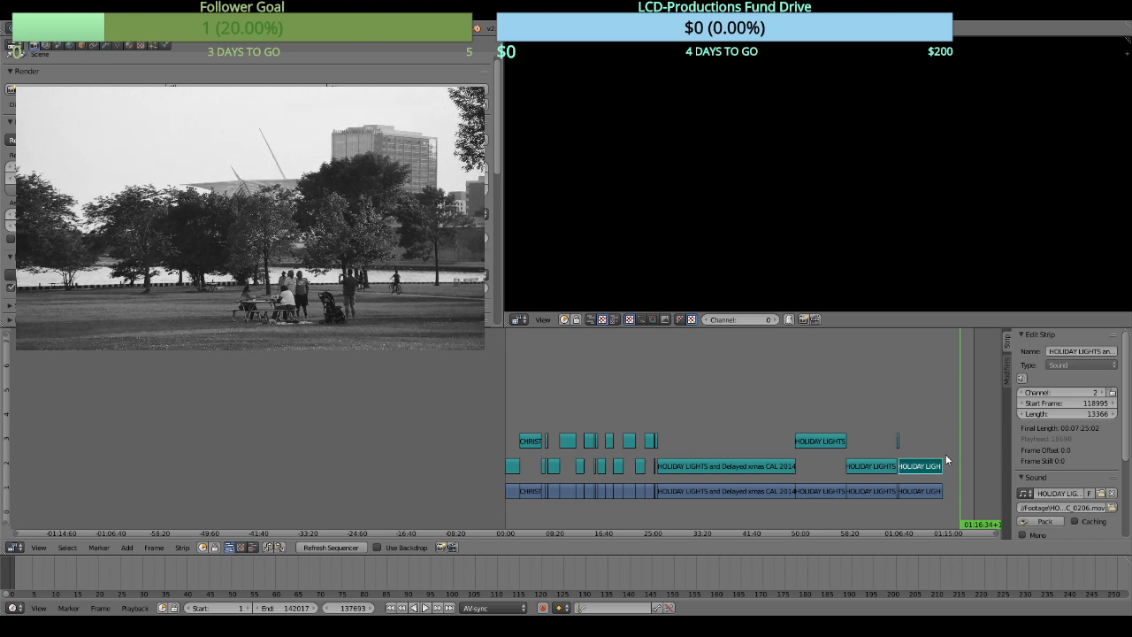
pyautogui.press('b')
pyautogui.moveTo(953, 465); pyautogui.dragTo(434, 402)
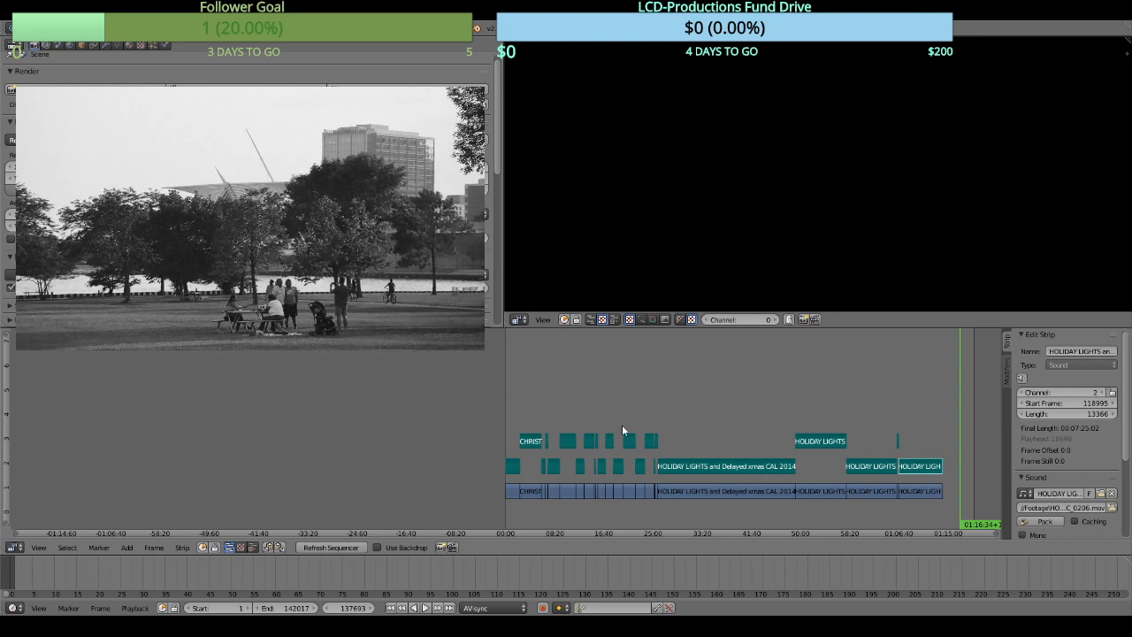
pyautogui.press('x')
pyautogui.click(590, 430)
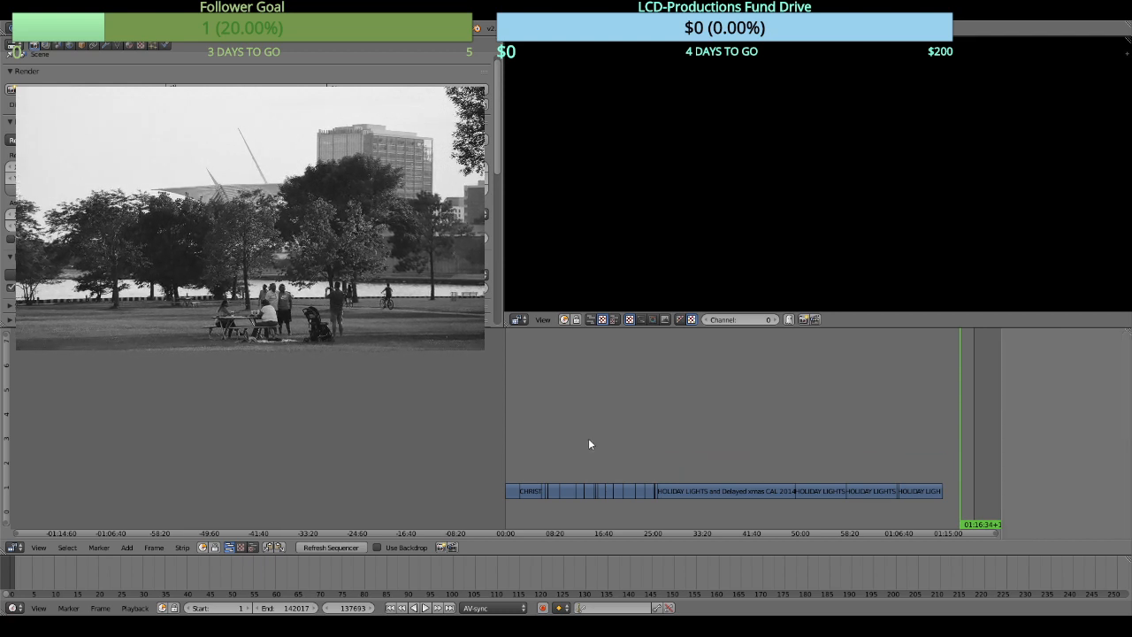
# Preview the opening of the first Christmas Day movie strip with the preview image enlarged.
pyautogui.scroll(8, 557, 429)
pyautogui.scroll(5, 517, 439)
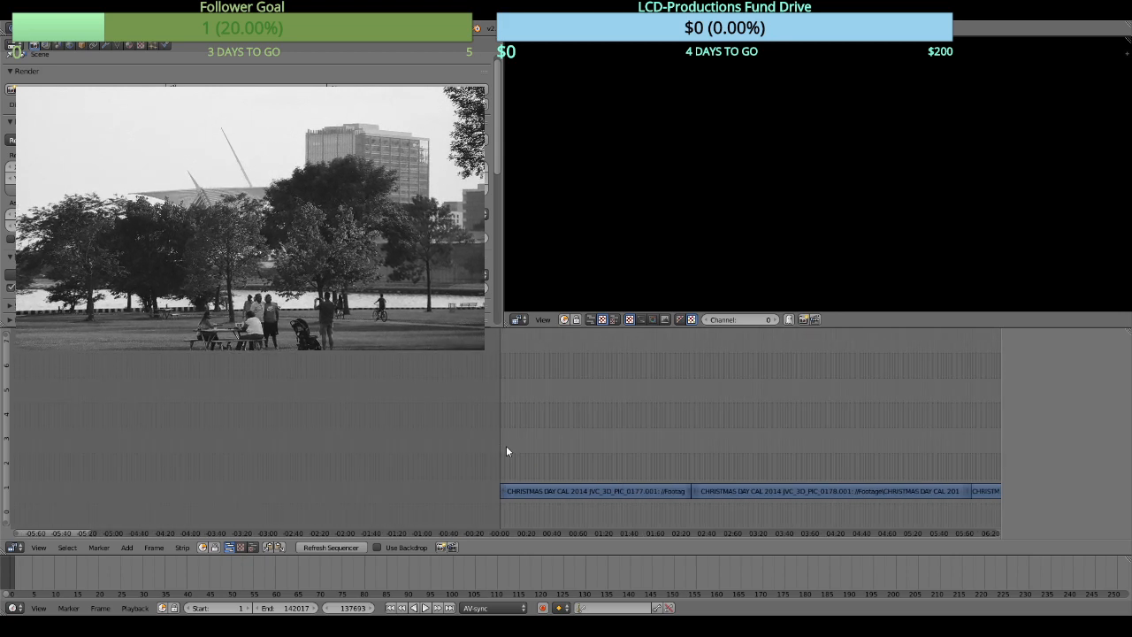
pyautogui.click(506, 451)
pyautogui.scroll(2, 640, 422)
pyautogui.scroll(1, 638, 418)
pyautogui.click(494, 447)
pyautogui.moveTo(495, 447); pyautogui.dragTo(519, 402)
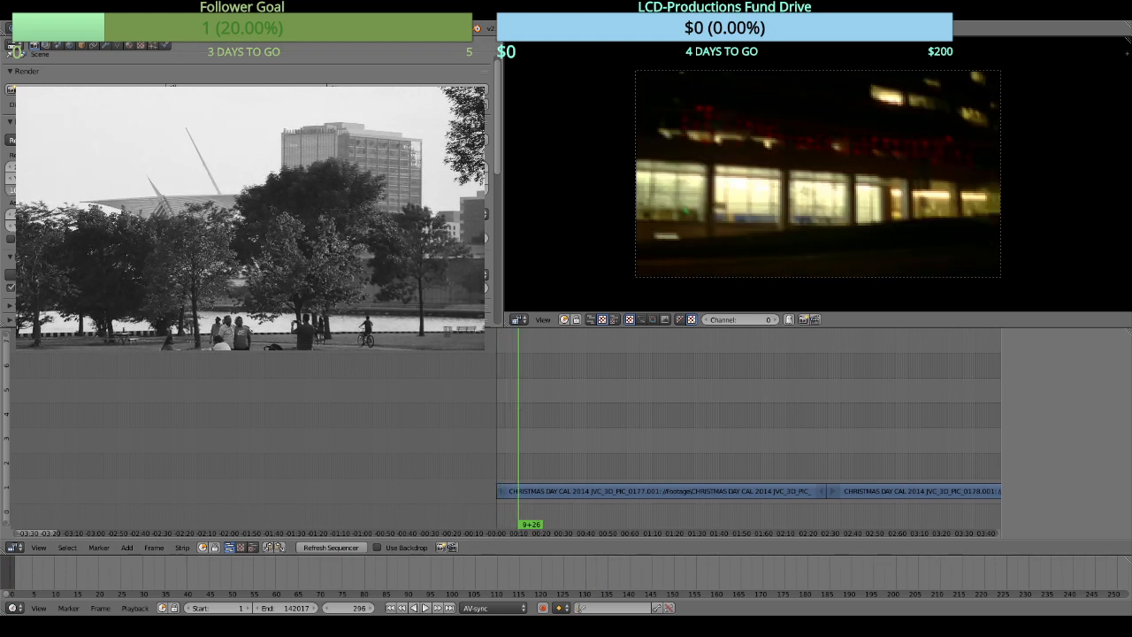
pyautogui.scroll(-9, 818, 173)
pyautogui.scroll(4, 838, 210)
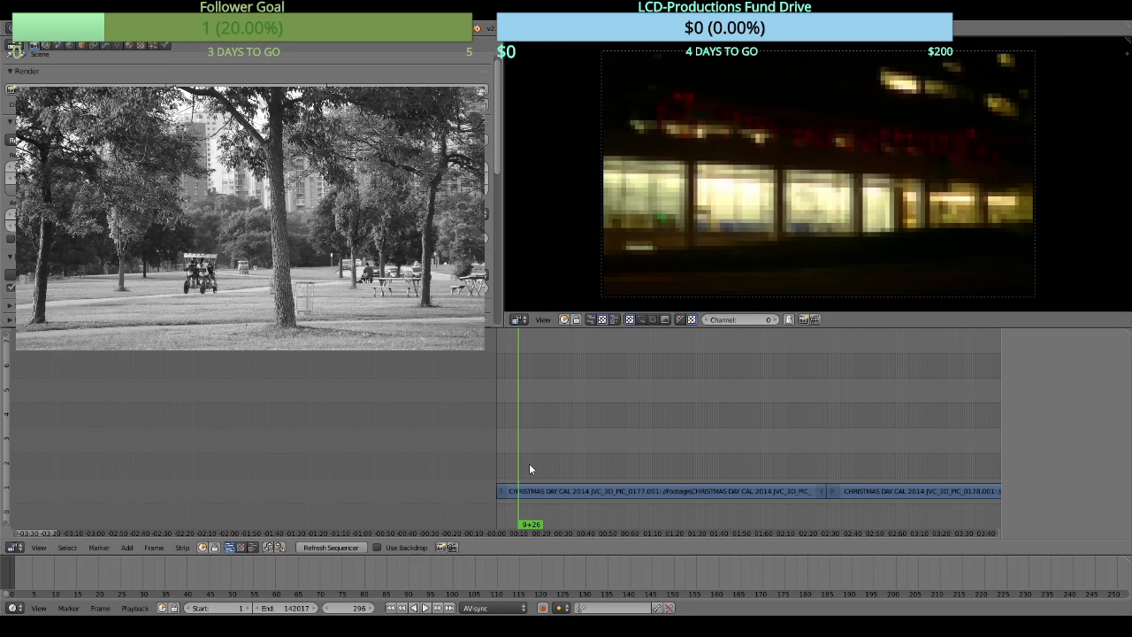
# Cut the first movie strip at 2+29 and erase the piece before the cut.
pyautogui.moveTo(506, 456)
pyautogui.mouseDown()
pyautogui.moveTo(517, 457)
pyautogui.moveTo(502, 461)
pyautogui.mouseUp()
pyautogui.hotkey('alt', 'a')
pyautogui.rightClick(534, 493)
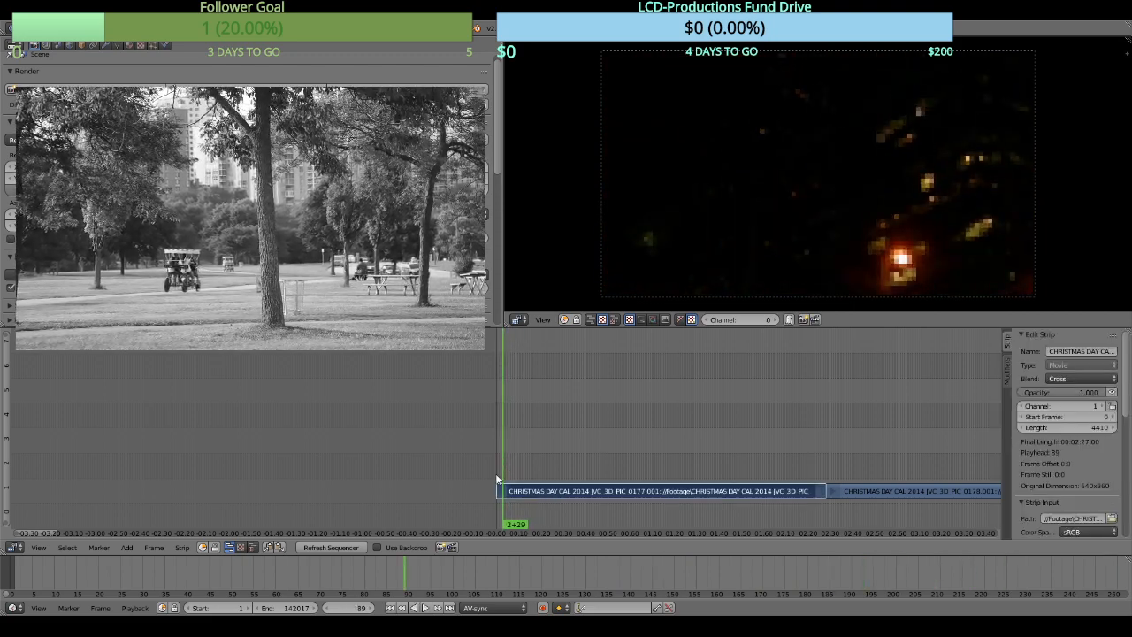
pyautogui.press('k')
pyautogui.press('x')
pyautogui.click(503, 472)
# Review the remaining JVC_3D_PIC_0177 footage and cut the strip at 49+18.
pyautogui.hotkey('alt', 'a')
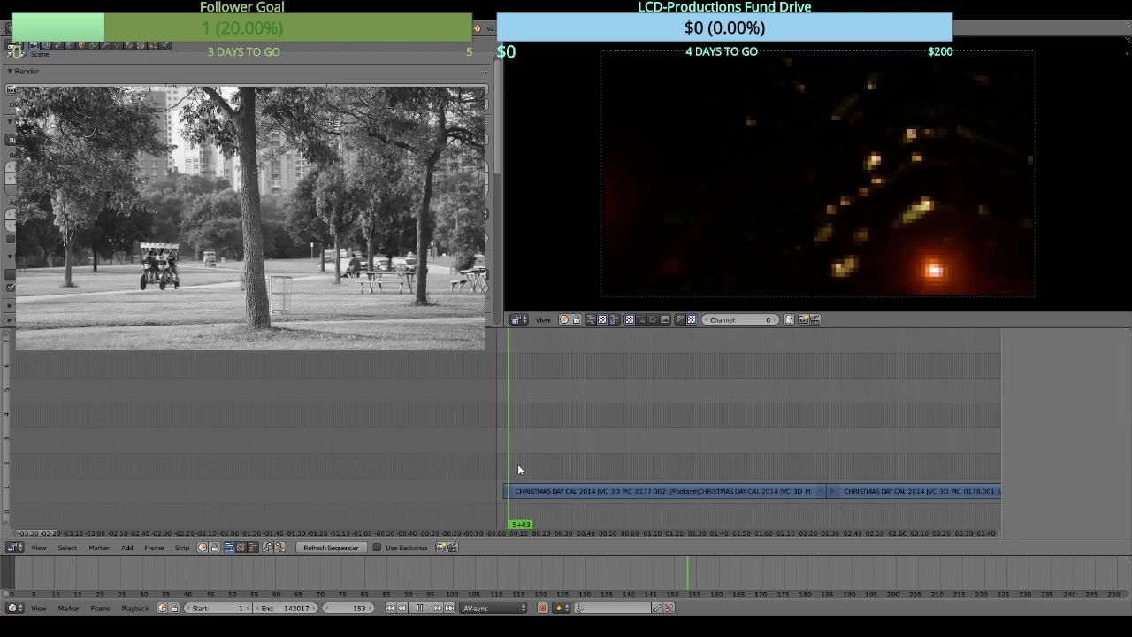
pyautogui.scroll(3, 515, 463)
pyautogui.moveTo(502, 458); pyautogui.dragTo(834, 471)
pyautogui.rightClick(855, 489)
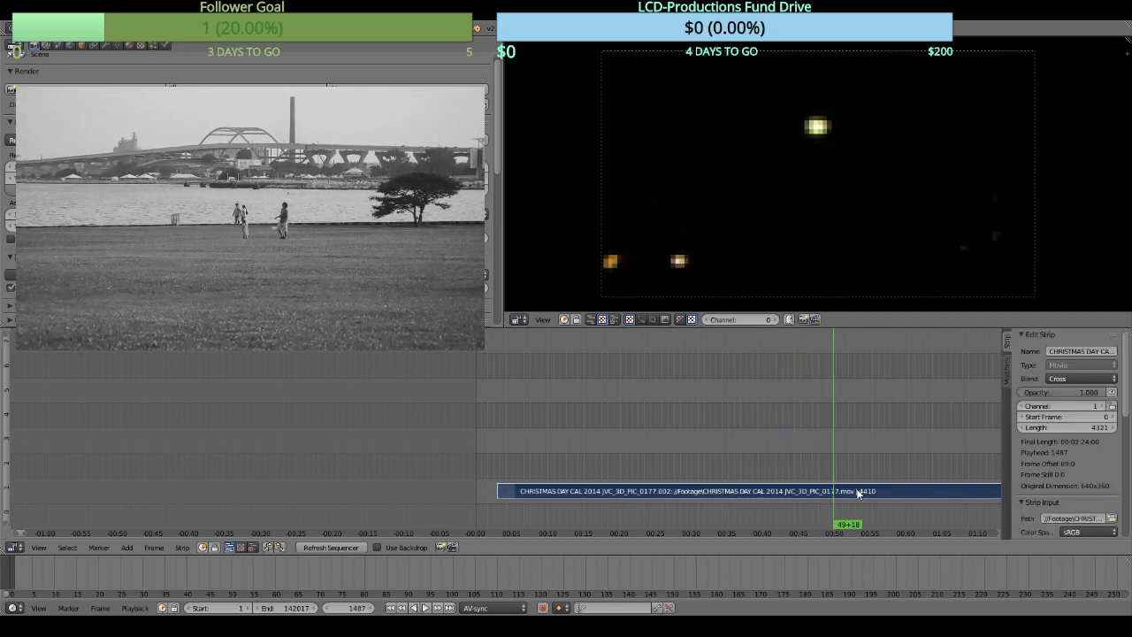
pyautogui.press('k')
# Cut the JVC_3D_PIC_0177 strip again at 01:12+00 and erase the section between the two cuts.
pyautogui.scroll(1, 918, 447)
pyautogui.moveTo(918, 444); pyautogui.dragTo(542, 387)
pyautogui.hotkey('alt', 'a')
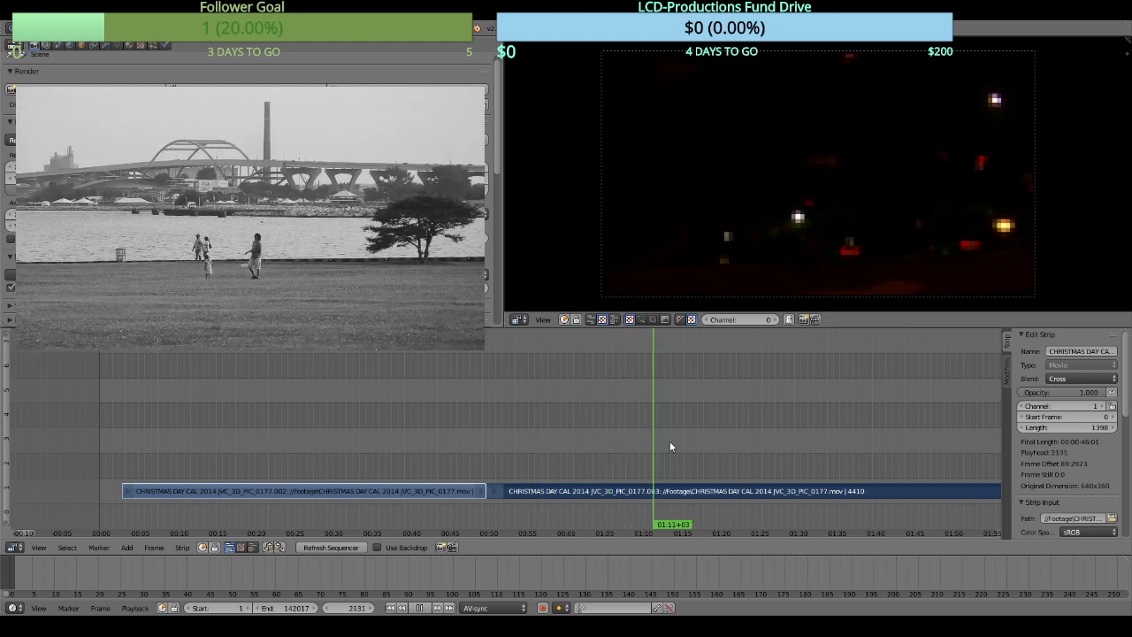
pyautogui.moveTo(675, 442); pyautogui.dragTo(660, 439)
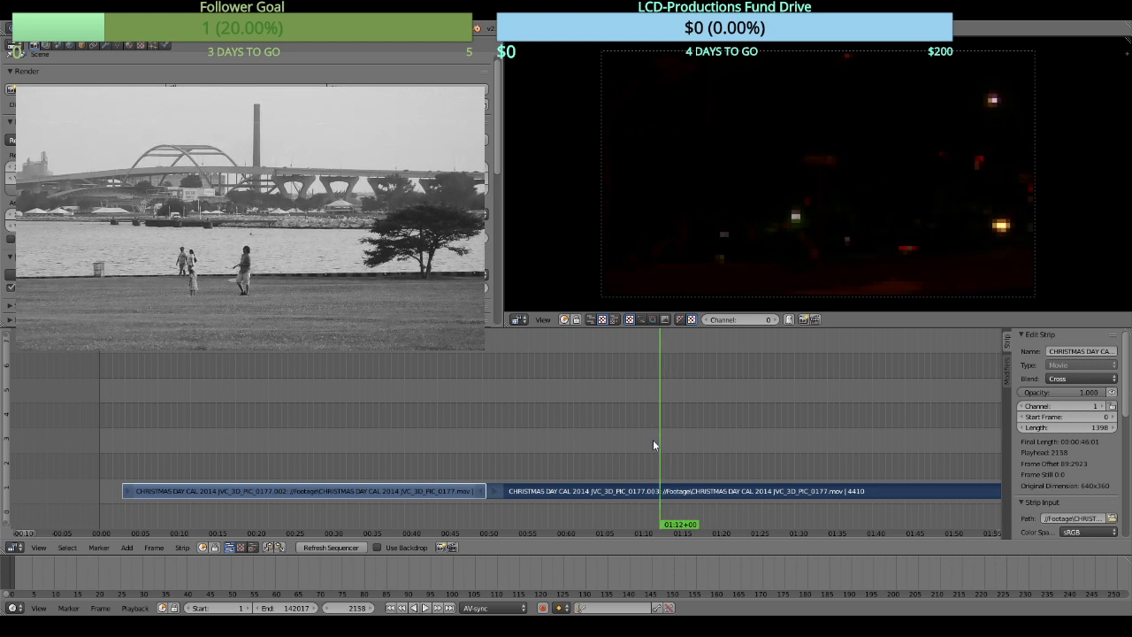
pyautogui.press('k')
pyautogui.press('x')
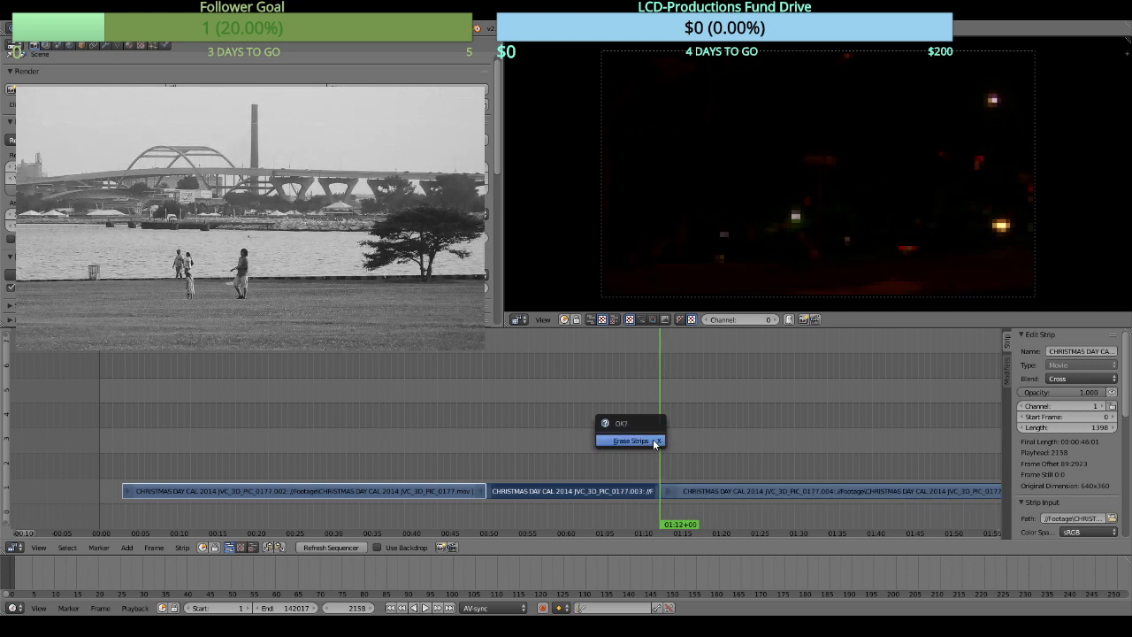
pyautogui.click(658, 439)
# Erase the strip section ending at 01:12+00 and cut the following JVC_3D_PIC_0177 footage at 01:27+27.
pyautogui.click(660, 437)
pyautogui.moveTo(660, 436); pyautogui.dragTo(521, 404)
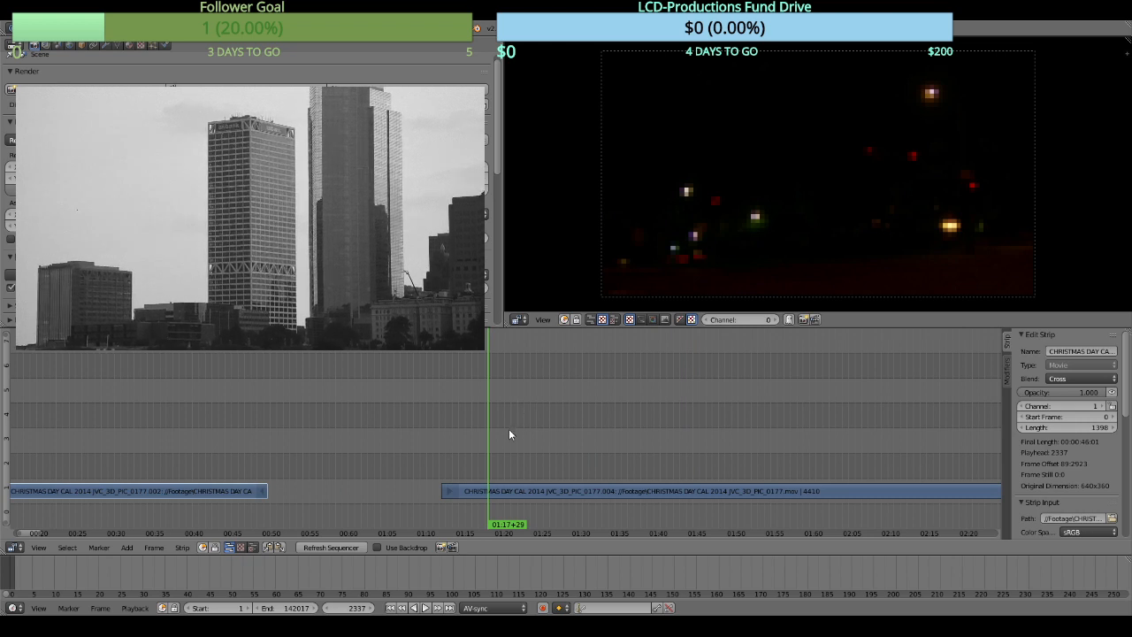
pyautogui.moveTo(491, 452); pyautogui.dragTo(593, 437)
pyautogui.moveTo(506, 442); pyautogui.dragTo(582, 425)
pyautogui.moveTo(466, 434); pyautogui.dragTo(458, 429)
pyautogui.hotkey('alt', 'a')
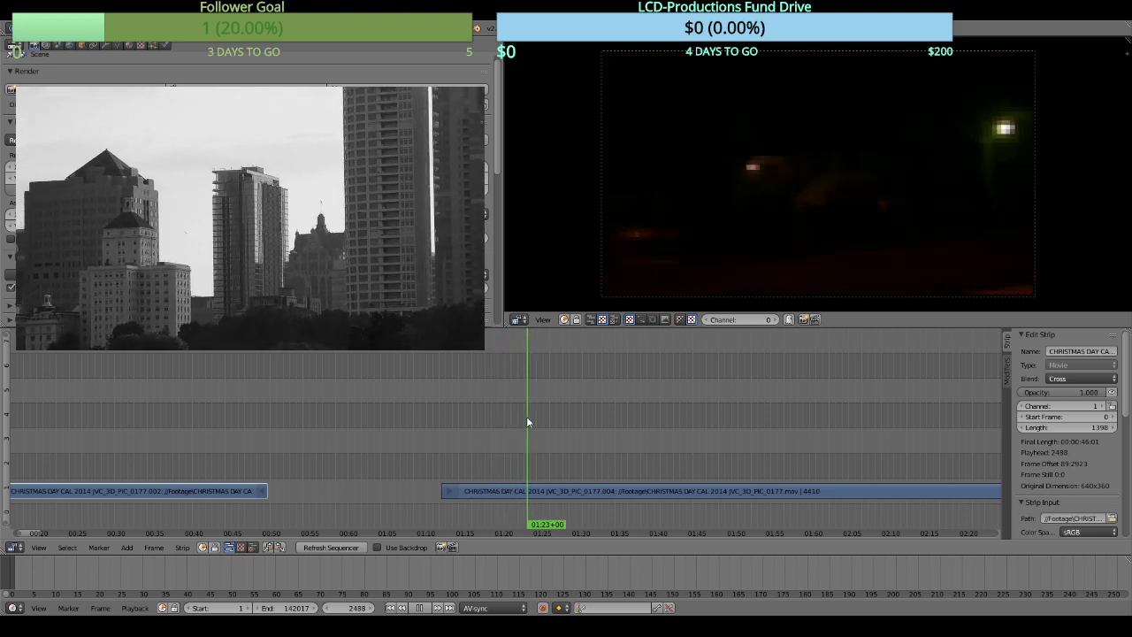
pyautogui.hotkey('alt', 'a')
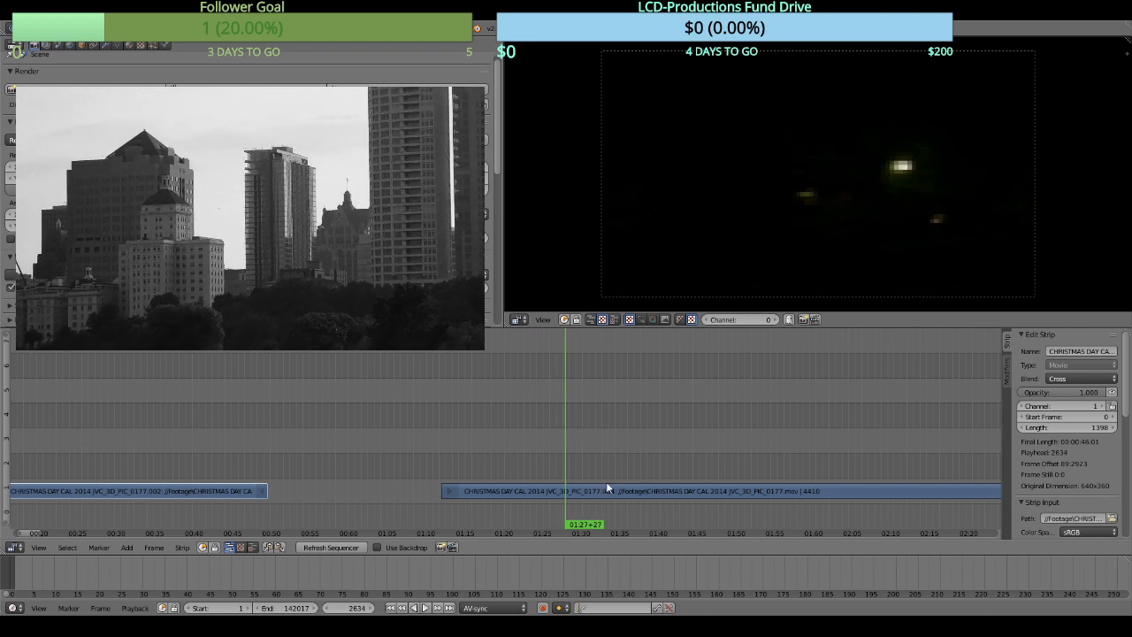
pyautogui.press('k')
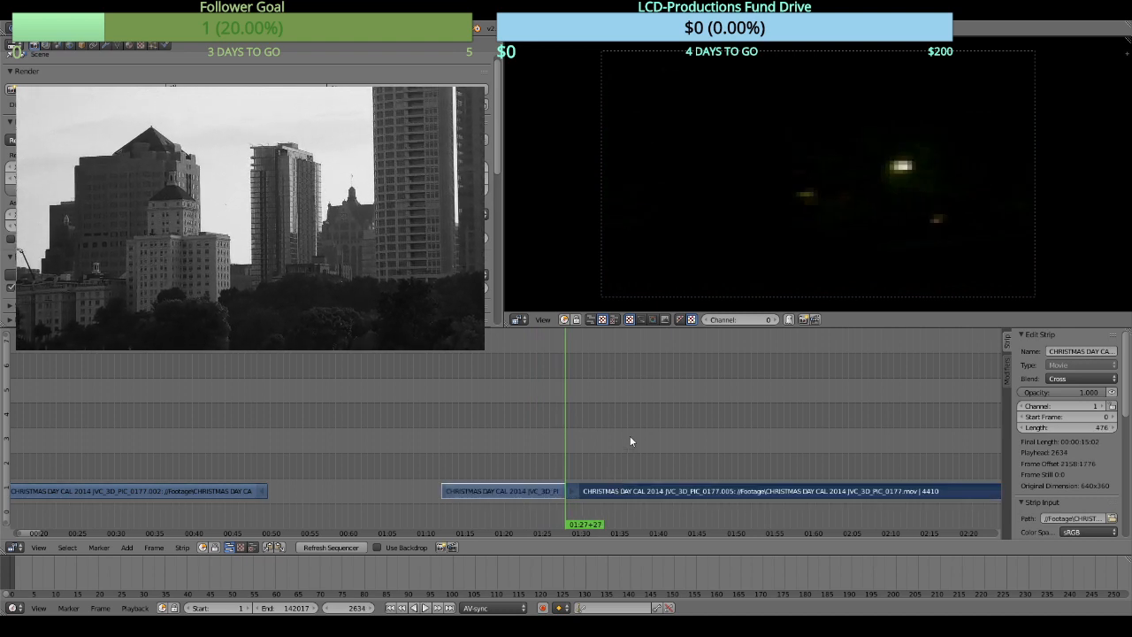
# Cut the JVC_3D_PIC_0177 strip at 01:37+29 and erase the piece between 01:27+27 and that cut.
pyautogui.moveTo(670, 431); pyautogui.dragTo(452, 372)
pyautogui.hotkey('alt', 'a')
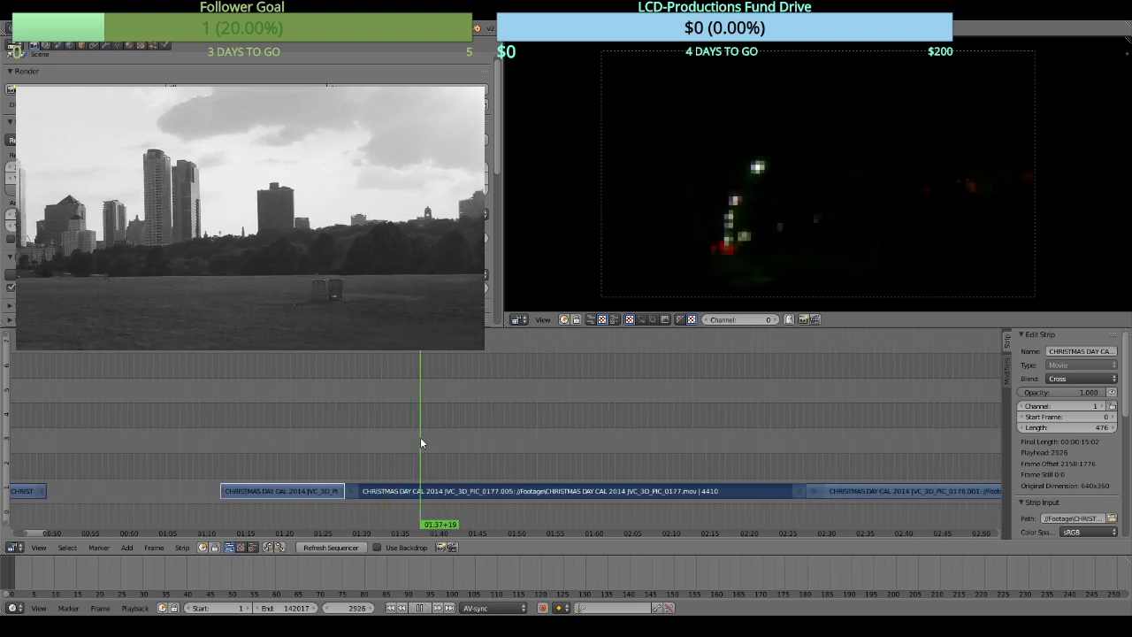
pyautogui.hotkey('alt', 'a')
pyautogui.moveTo(417, 450); pyautogui.dragTo(423, 450)
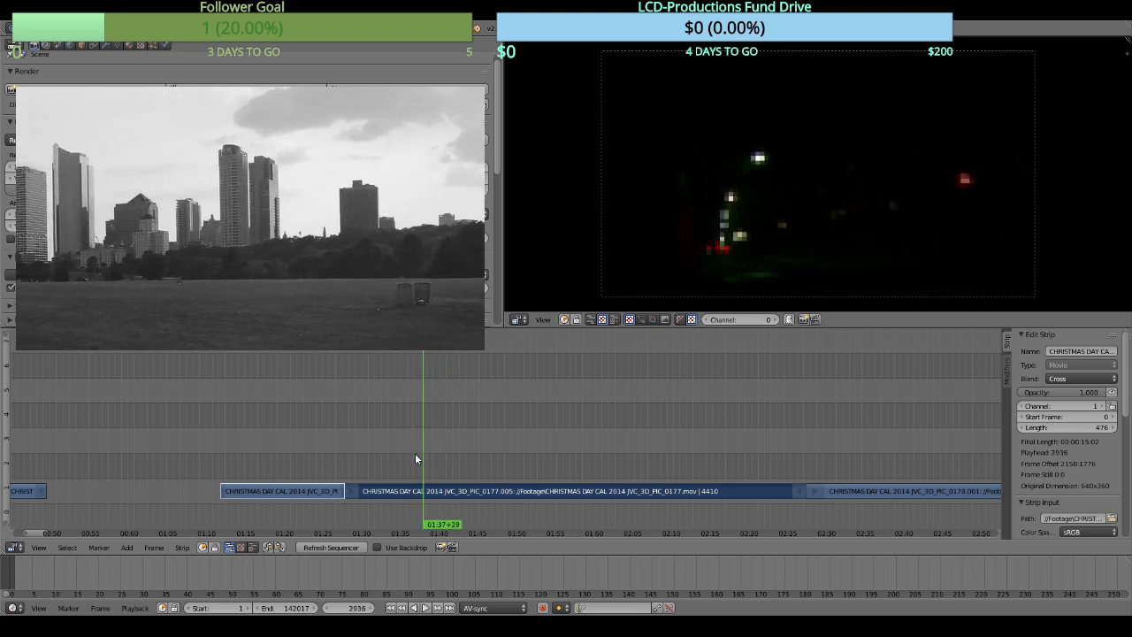
pyautogui.press('k')
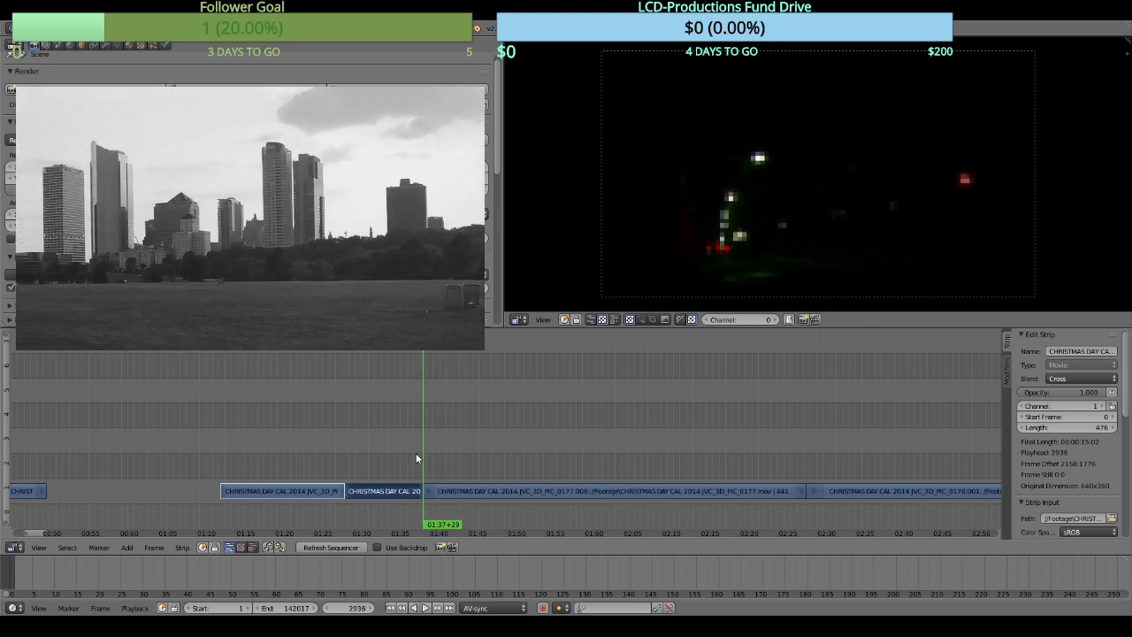
pyautogui.press('x')
pyautogui.click(416, 455)
# Review the remaining JVC_3D_PIC_0177 footage up to 02:02+26 and select that last strip piece.
pyautogui.hotkey('alt', 'a')
pyautogui.moveTo(431, 452); pyautogui.dragTo(642, 429)
pyautogui.moveTo(571, 428); pyautogui.dragTo(616, 412)
pyautogui.rightClick(672, 487)
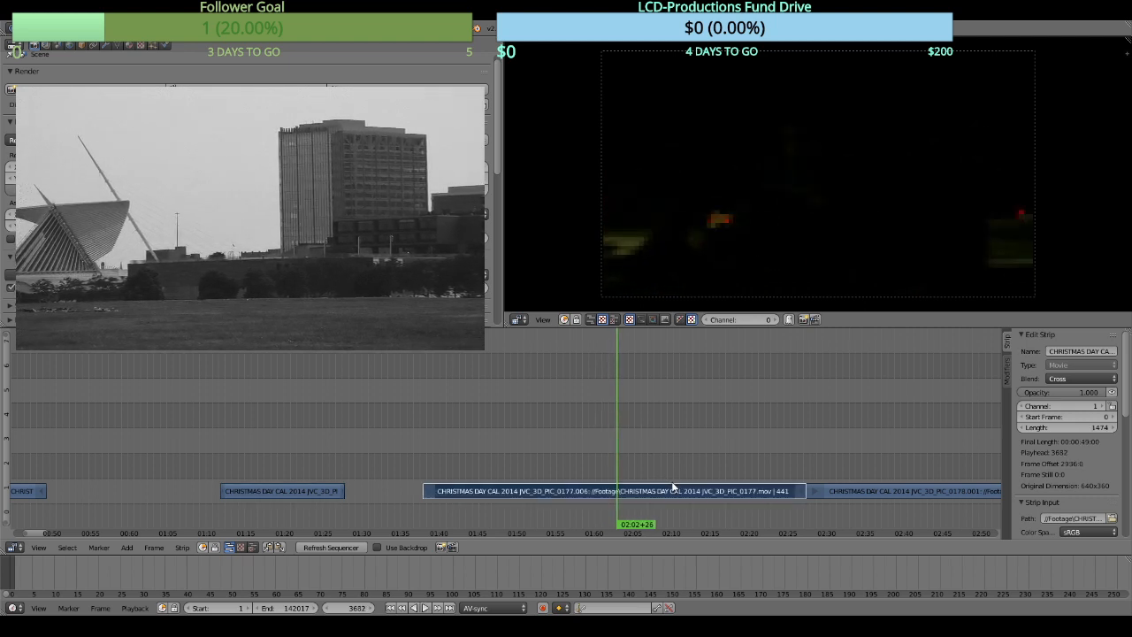
# Split the JVC_3D_PIC_0177 strip at 02:02+26 and erase the portion after the cut.
pyautogui.press('k')
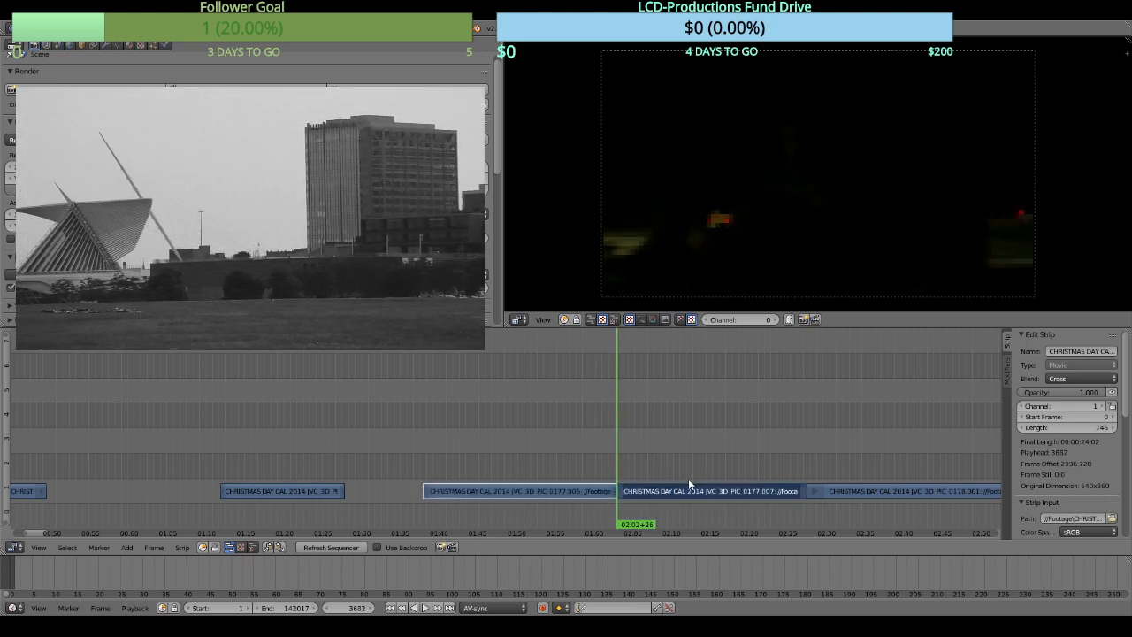
pyautogui.hotkey('alt', 'a')
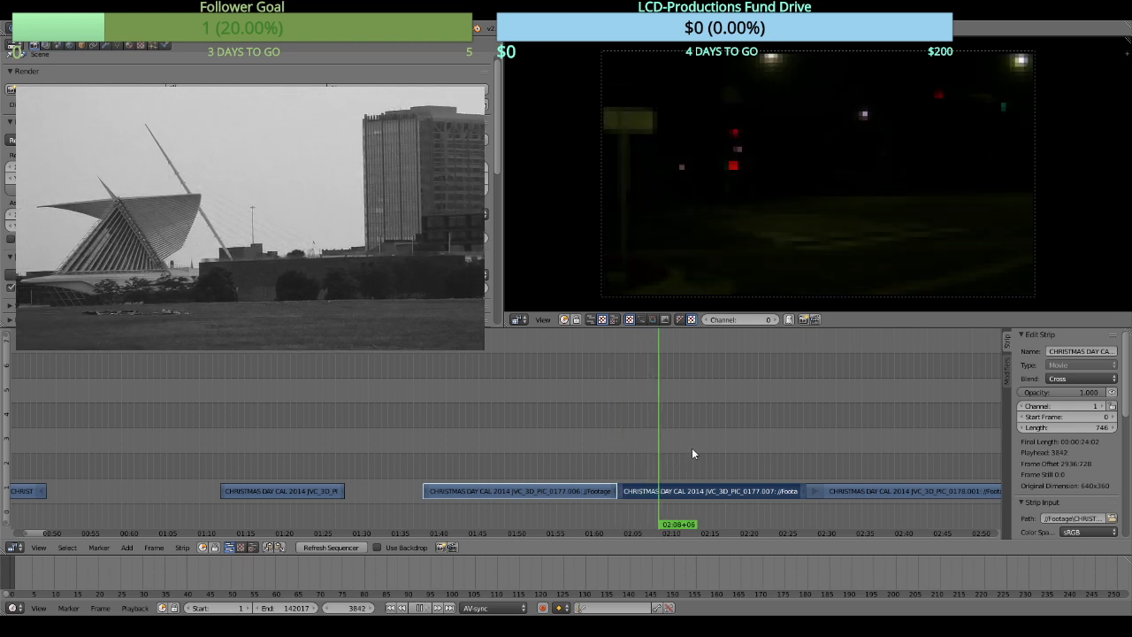
pyautogui.moveTo(704, 446)
pyautogui.mouseDown()
pyautogui.moveTo(754, 453)
pyautogui.moveTo(759, 465)
pyautogui.moveTo(573, 421)
pyautogui.moveTo(603, 443)
pyautogui.moveTo(627, 443)
pyautogui.mouseUp()
pyautogui.press('x')
pyautogui.click(734, 460)
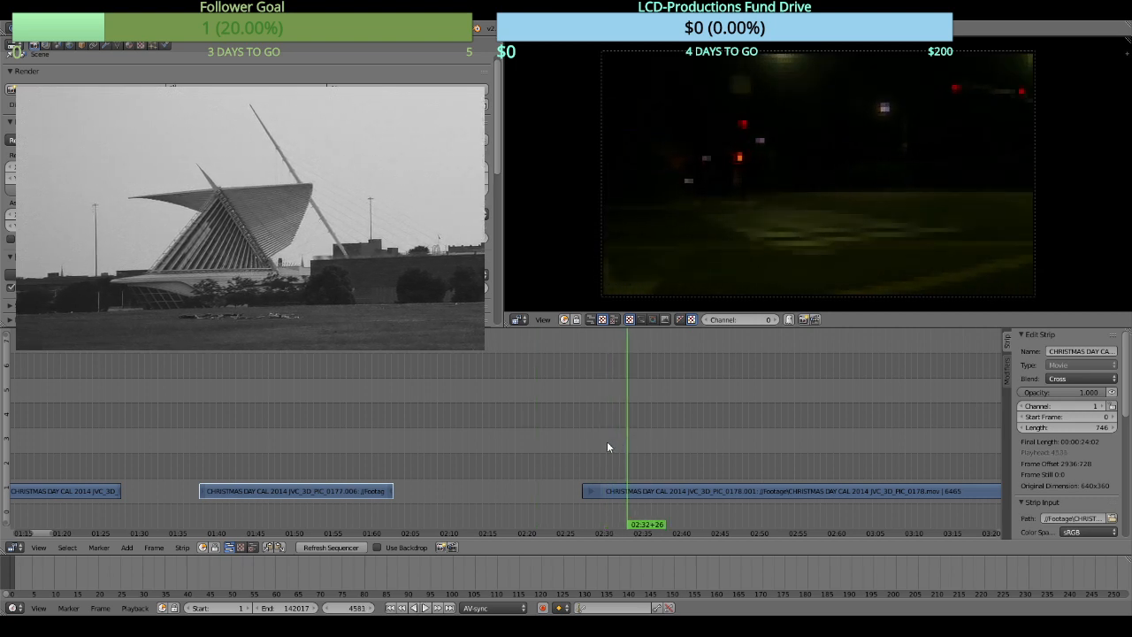
# Split the JVC_3D_PIC_0178 strip at 02:31+05 and erase the portion before the cut.
pyautogui.click(613, 446)
pyautogui.rightClick(621, 489)
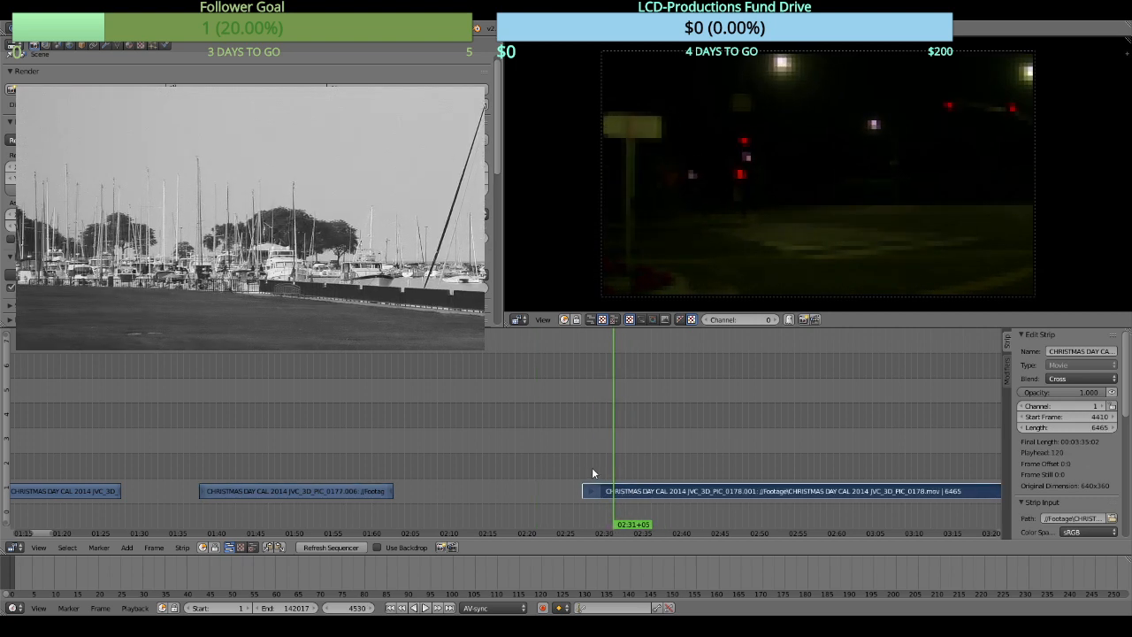
pyautogui.press('k')
pyautogui.press('x')
pyautogui.click(591, 464)
pyautogui.scroll(-1, 637, 447)
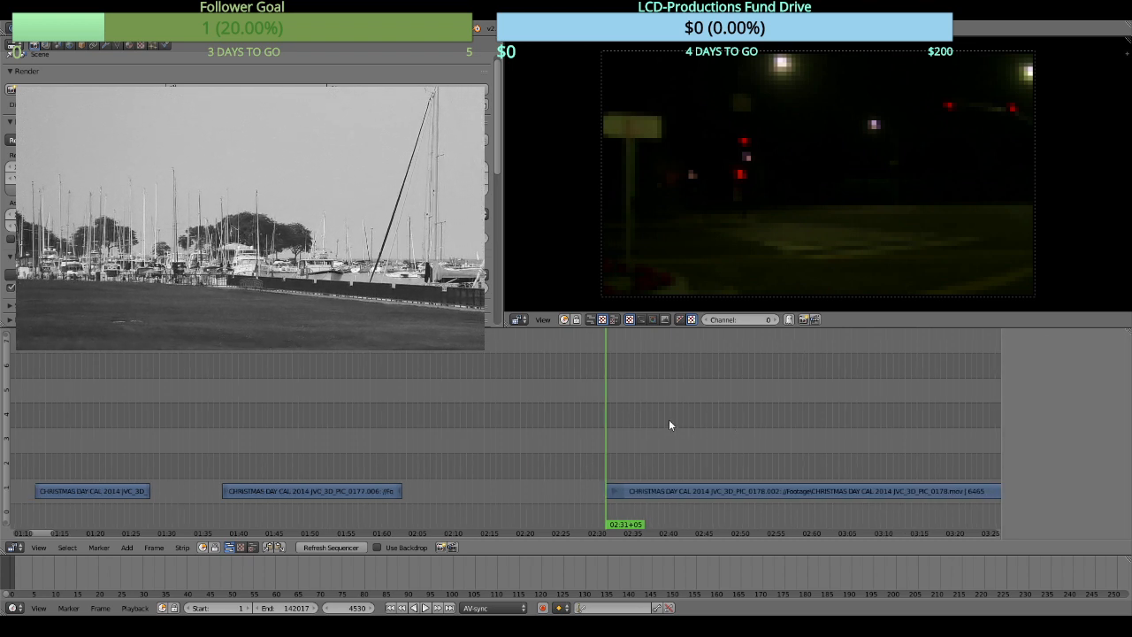
# Play through the JVC_3D_PIC_0178 footage, split the strip at 02:54+07 and erase the portion before the cut.
pyautogui.moveTo(38, 533); pyautogui.dragTo(53, 536)
pyautogui.hotkey('alt', 'a')
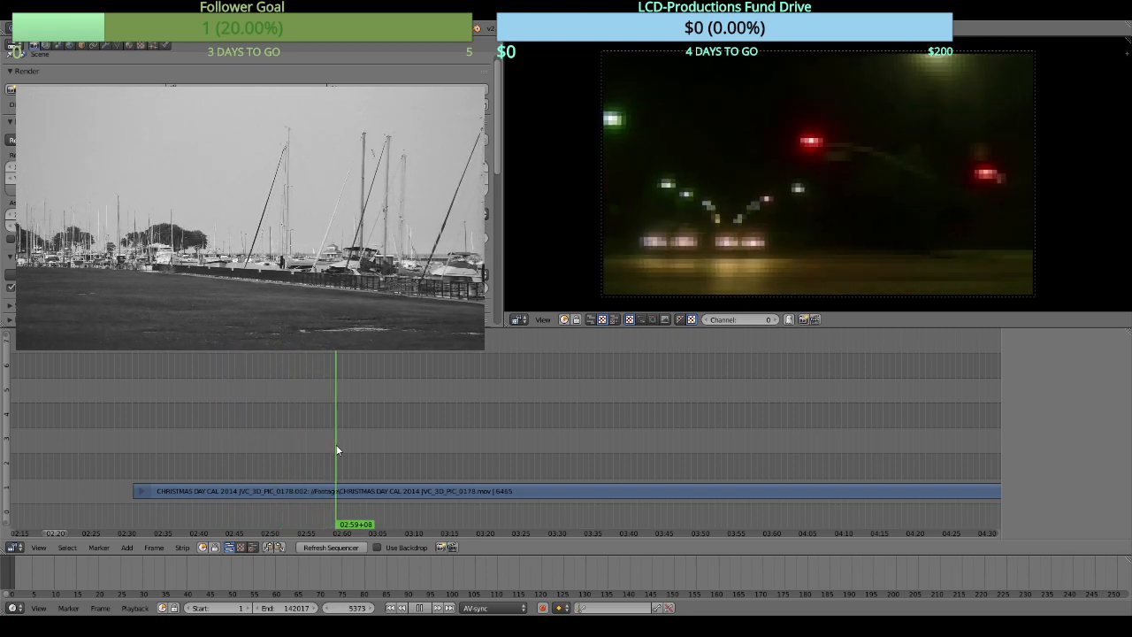
pyautogui.click(300, 451)
pyautogui.moveTo(300, 447); pyautogui.dragTo(299, 448)
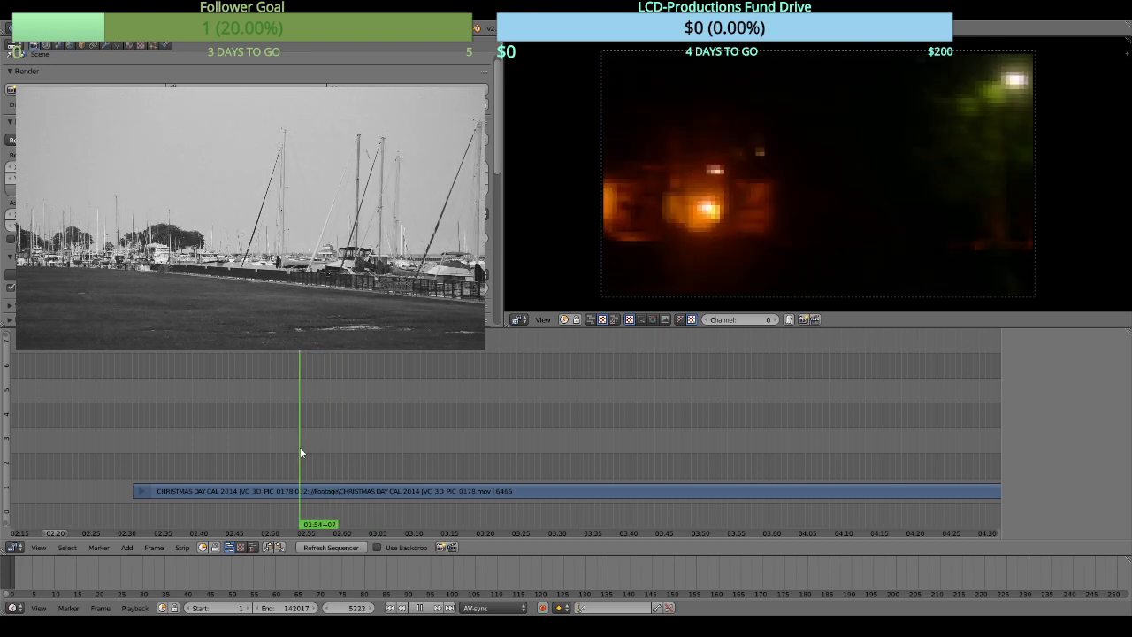
pyautogui.rightClick(325, 492)
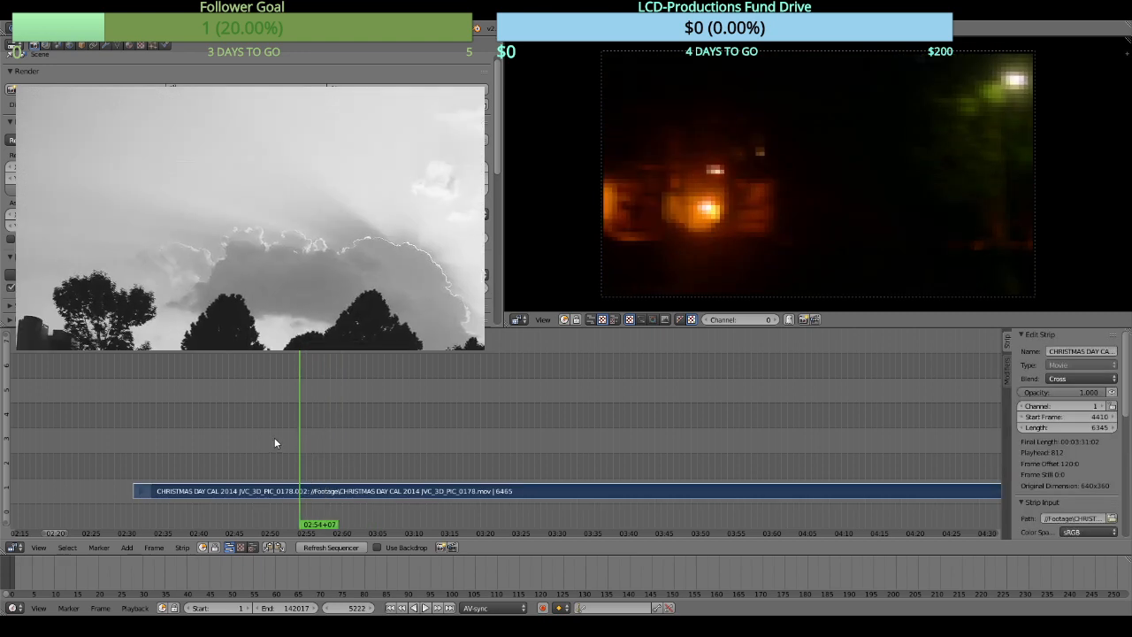
pyautogui.press('k')
pyautogui.press('x')
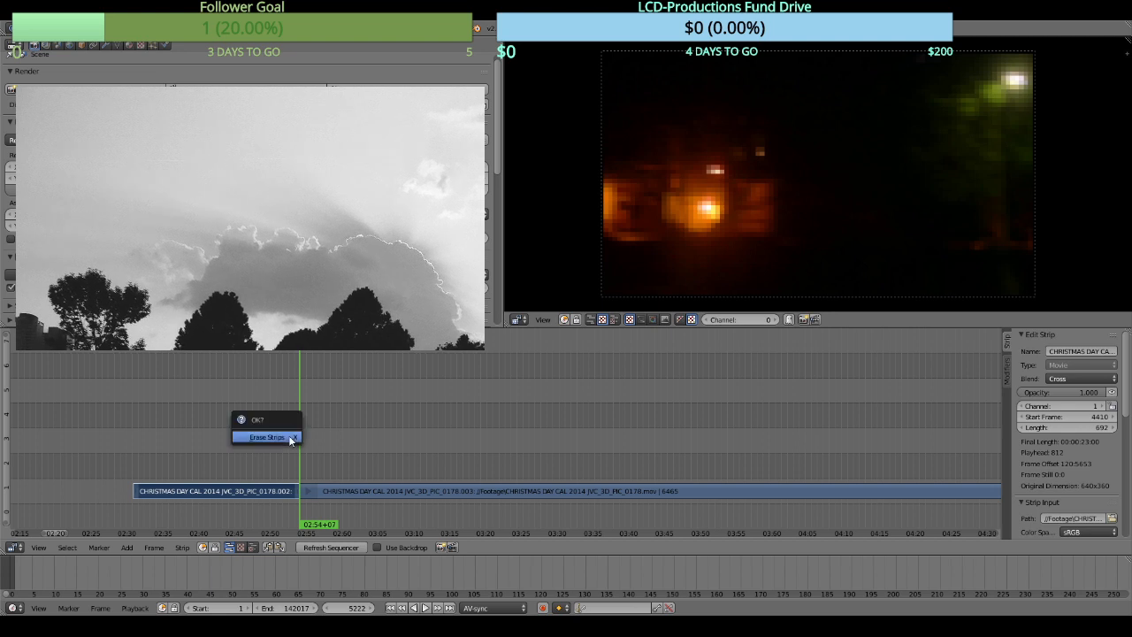
pyautogui.click(290, 436)
# Review the following footage and split the JVC_3D_PIC_0178 strip at 03:02+12.
pyautogui.hotkey('alt', 'a')
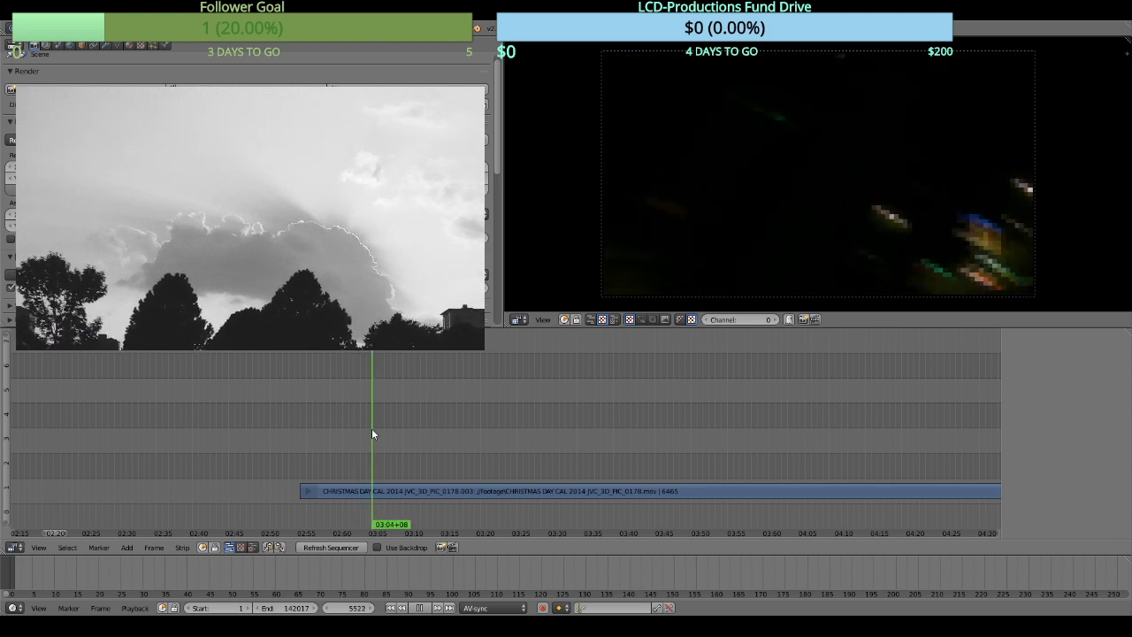
pyautogui.moveTo(311, 442); pyautogui.dragTo(358, 439)
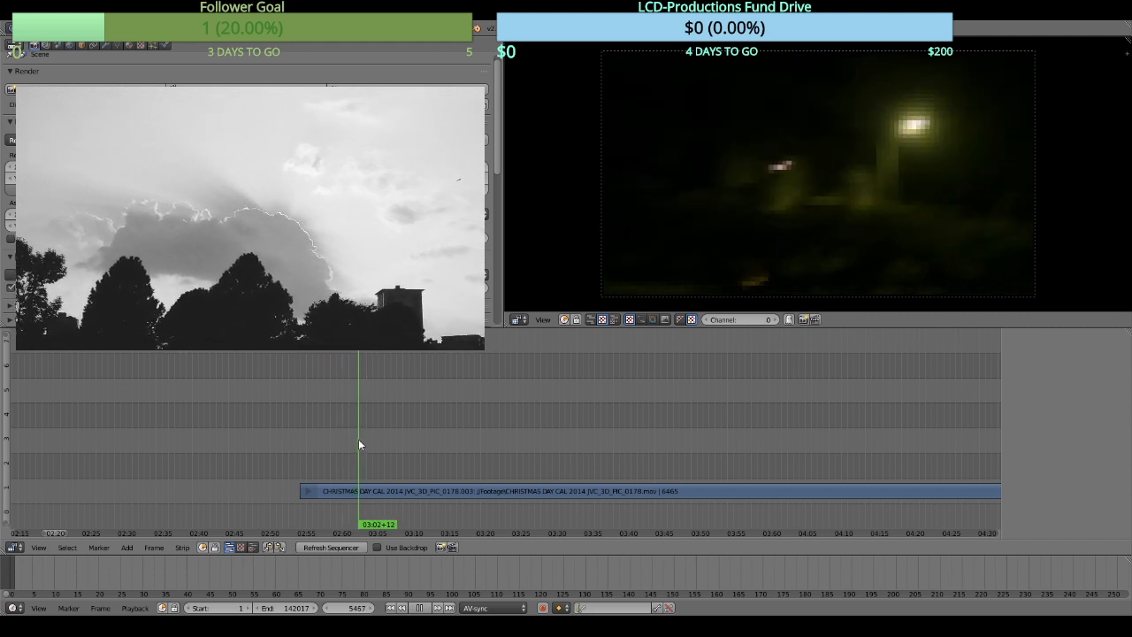
pyautogui.rightClick(374, 490)
pyautogui.press('k')
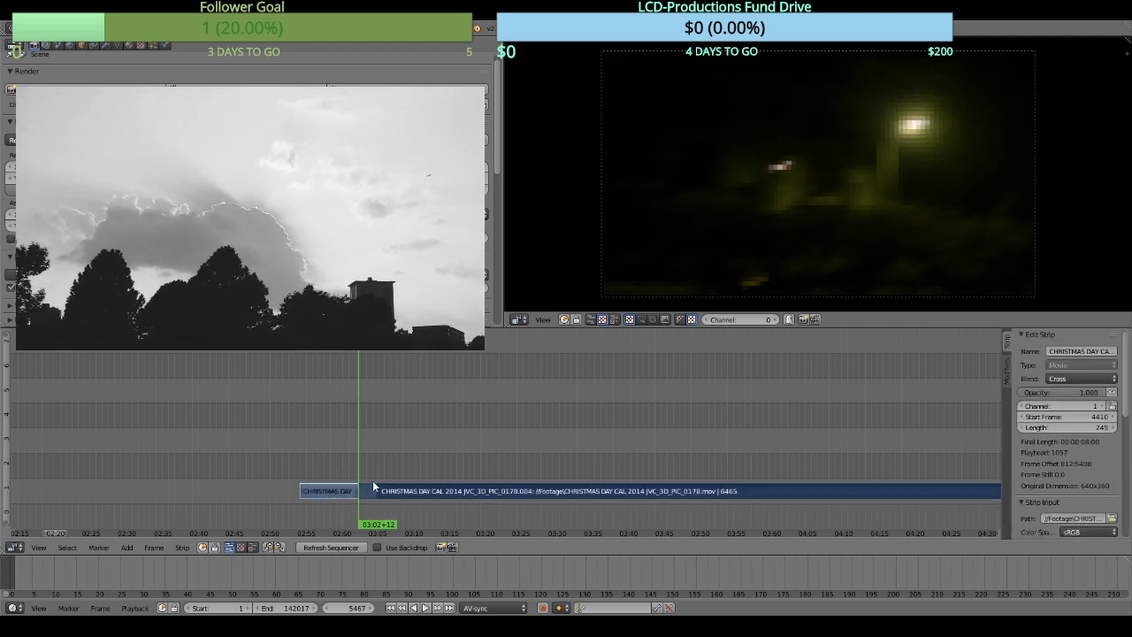
# Split the JVC_3D_PIC_0178 strip at 03:16+11 and erase the section between 03:02+12 and this cut.
pyautogui.hotkey('alt', 'a')
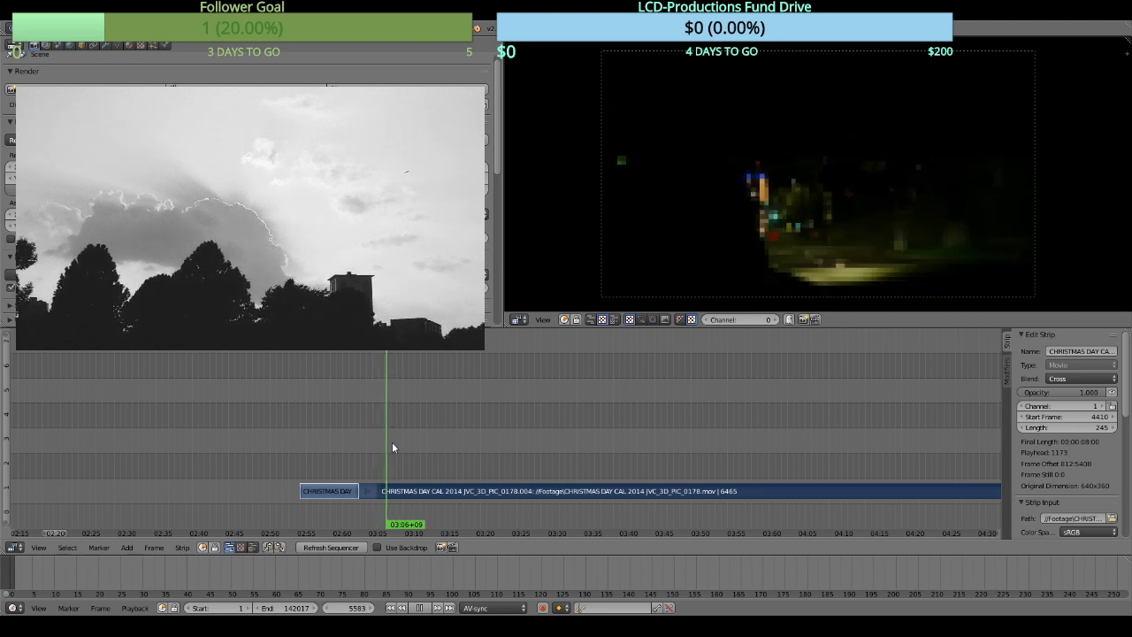
pyautogui.moveTo(422, 446); pyautogui.dragTo(459, 444)
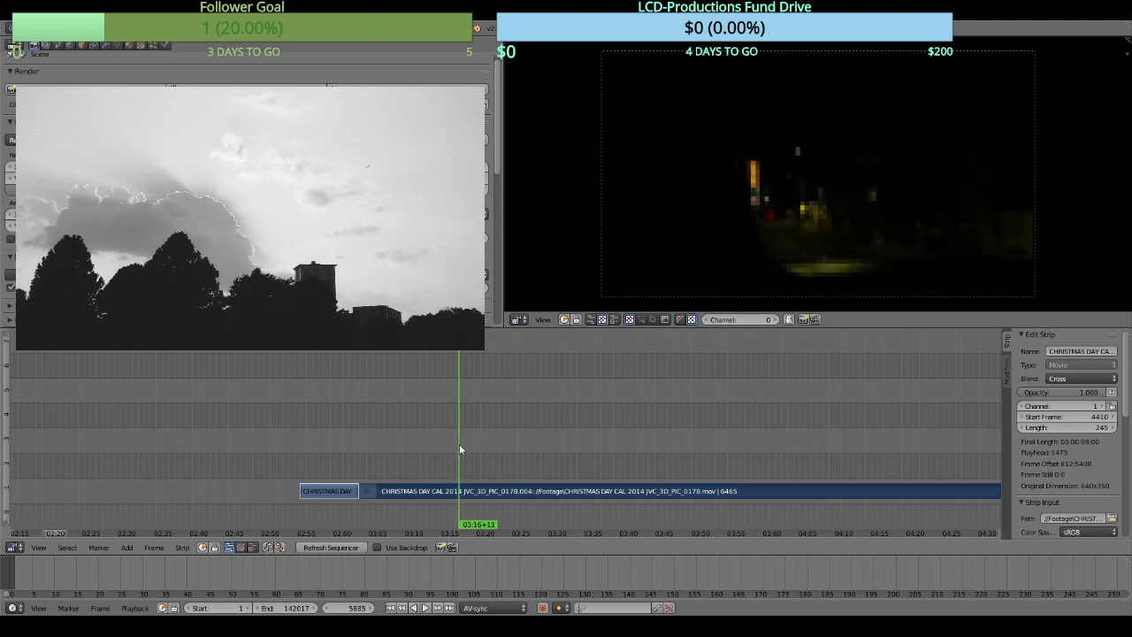
pyautogui.press('k')
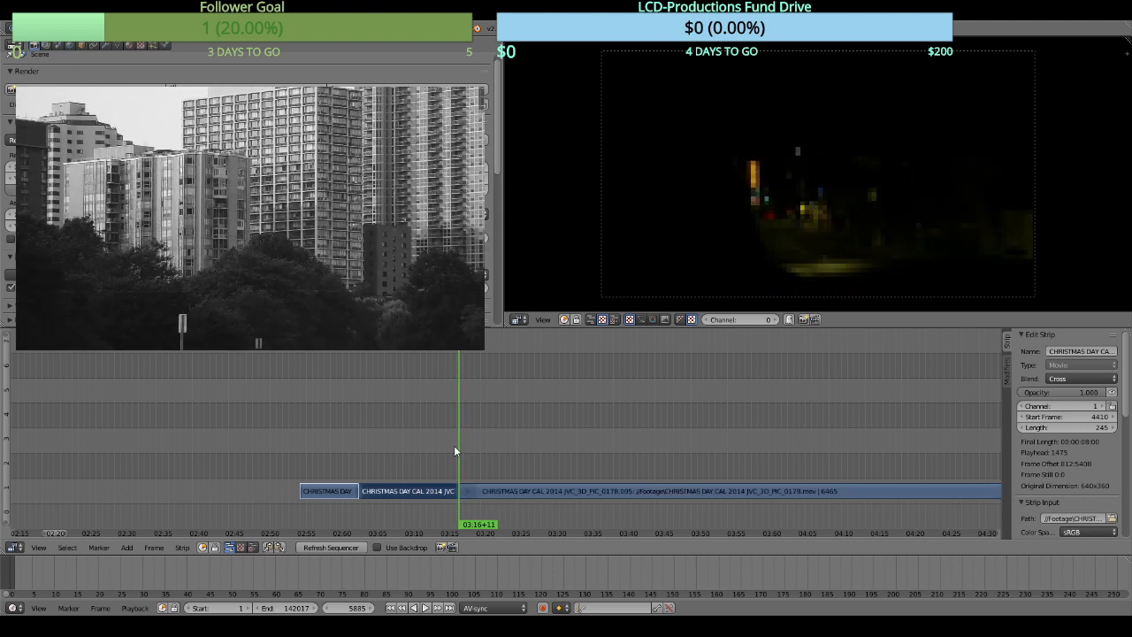
pyautogui.press('x')
pyautogui.click(456, 445)
# Review the footage after the gap and split the JVC_3D_PIC_0178 strip at 03:26+28.
pyautogui.moveTo(461, 443); pyautogui.dragTo(542, 423)
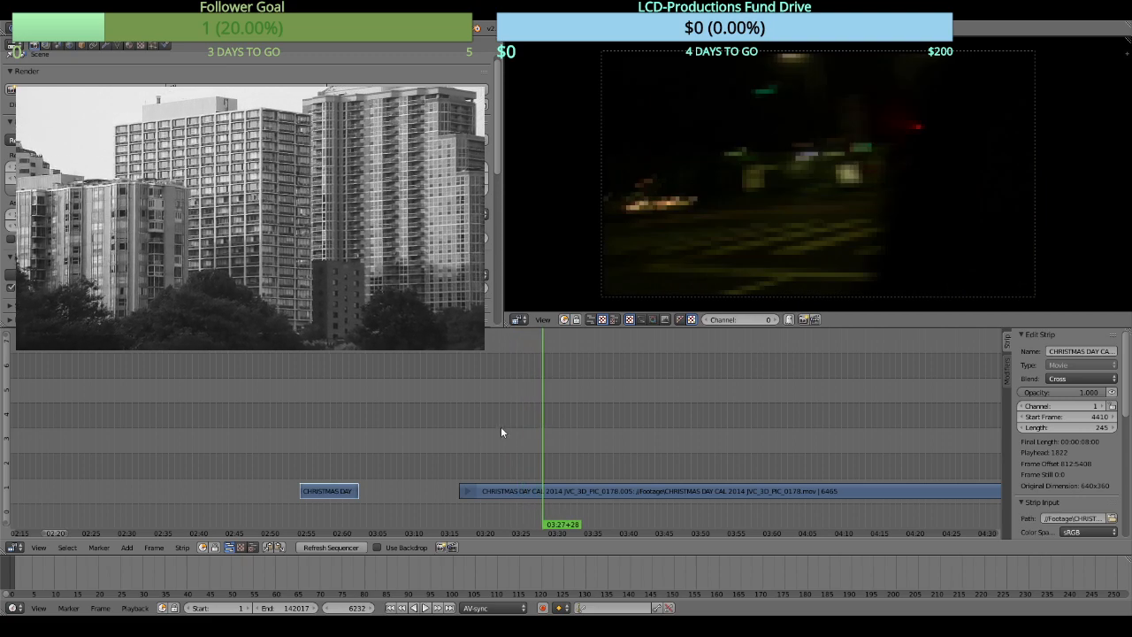
pyautogui.click(468, 430)
pyautogui.hotkey('alt', 'a')
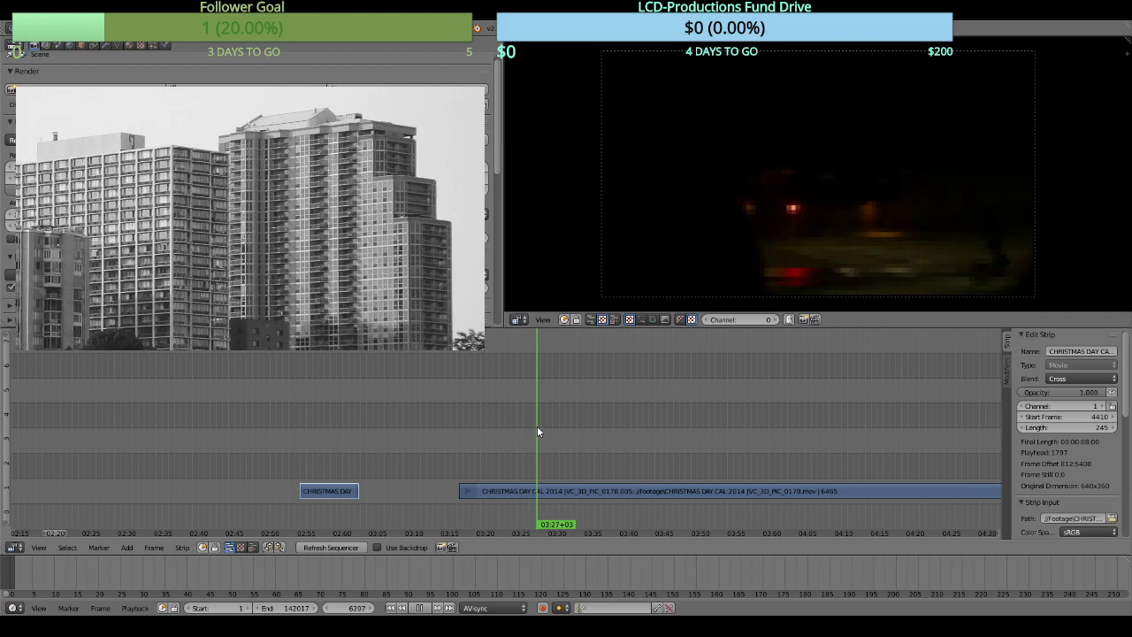
pyautogui.moveTo(535, 434); pyautogui.dragTo(535, 435)
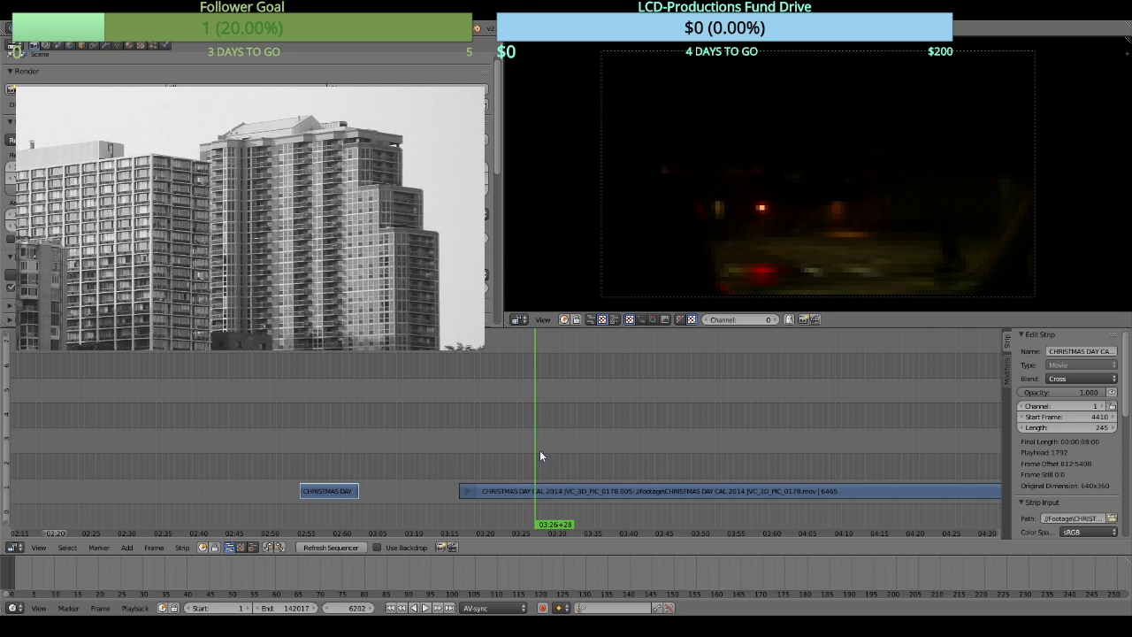
pyautogui.rightClick(553, 486)
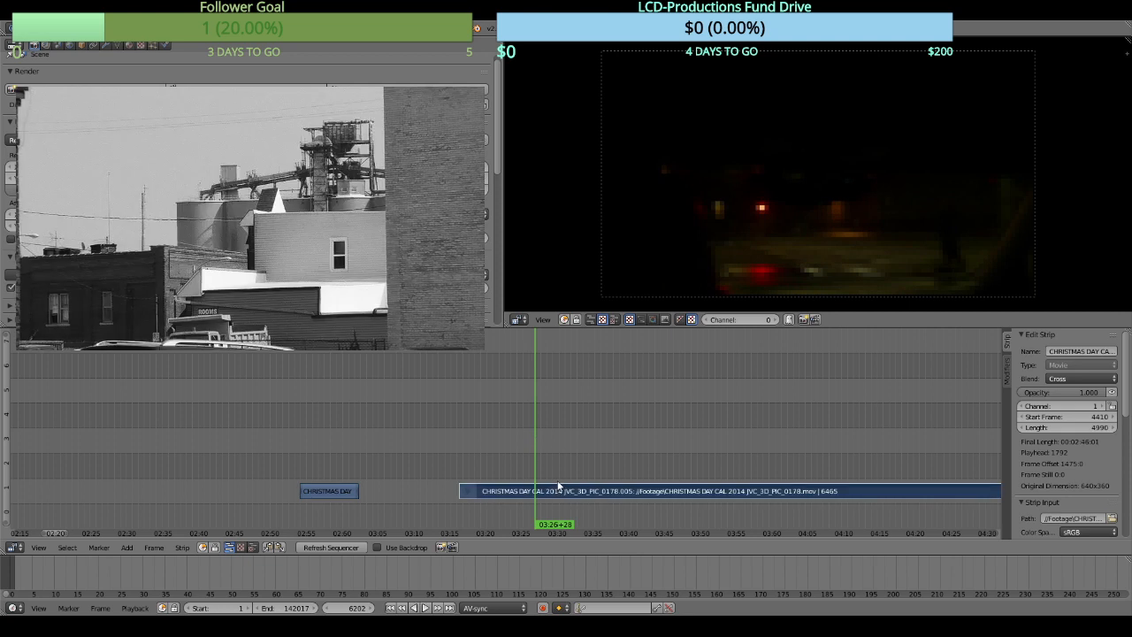
pyautogui.press('k')
# Find the end of the unwanted footage, split the strip at 03:37+16 and erase the section from 03:26+28 to there.
pyautogui.hotkey('alt', 'a')
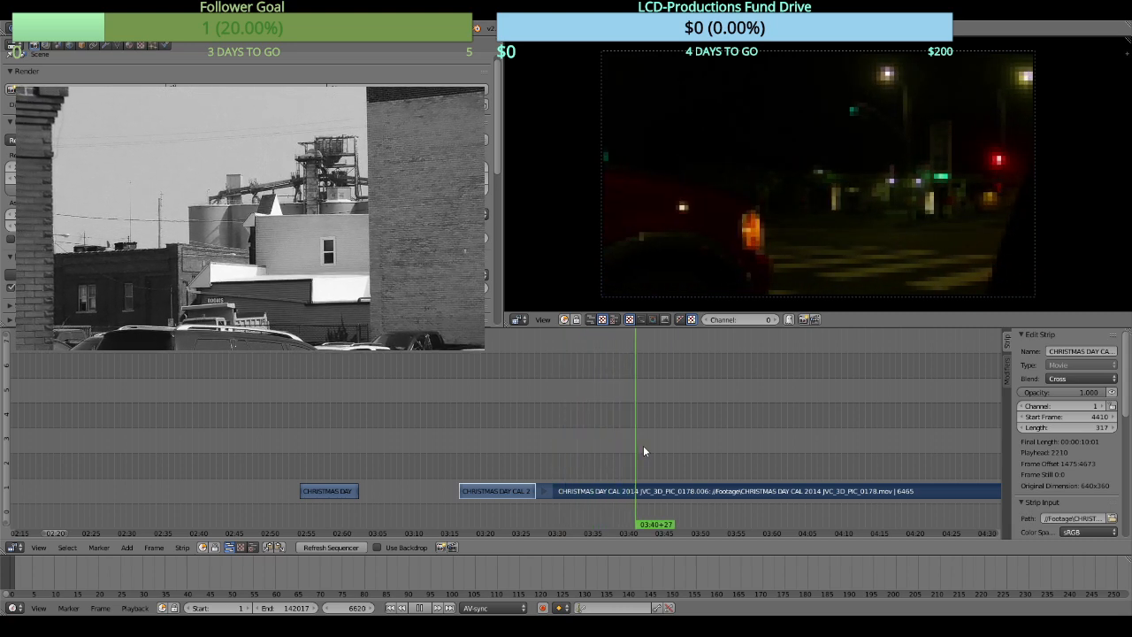
pyautogui.click(609, 452)
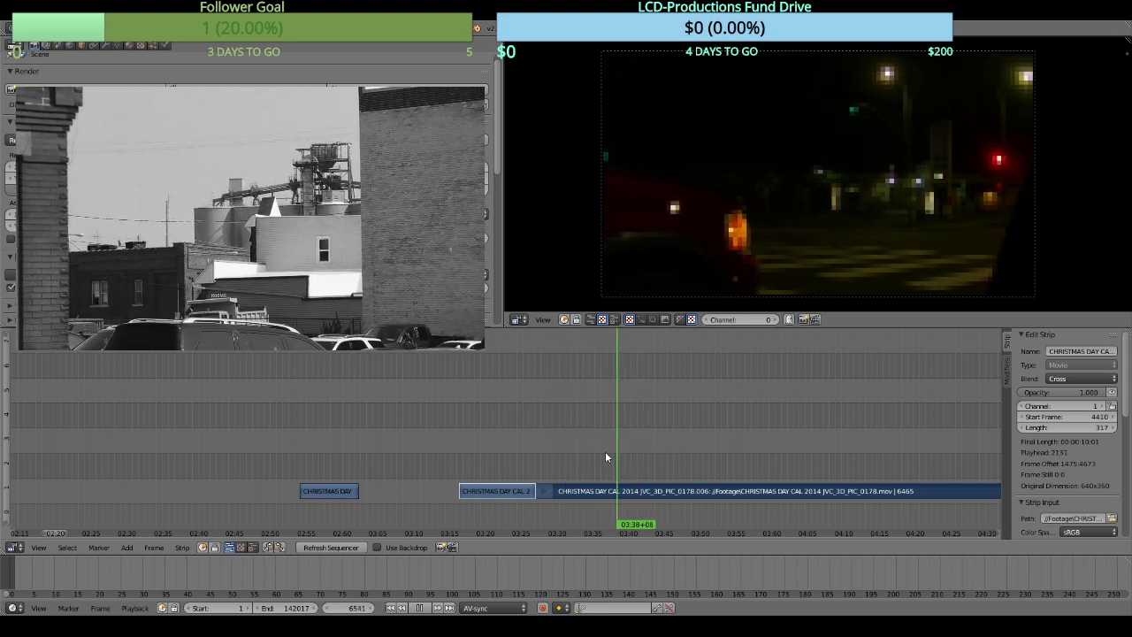
pyautogui.click(599, 452)
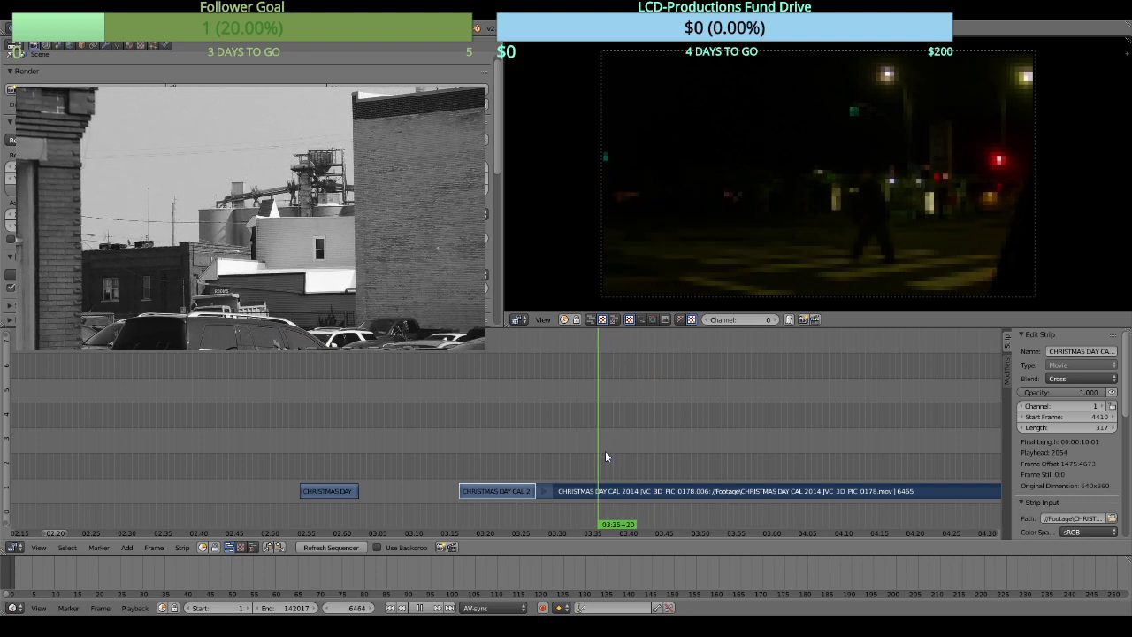
pyautogui.click(605, 451)
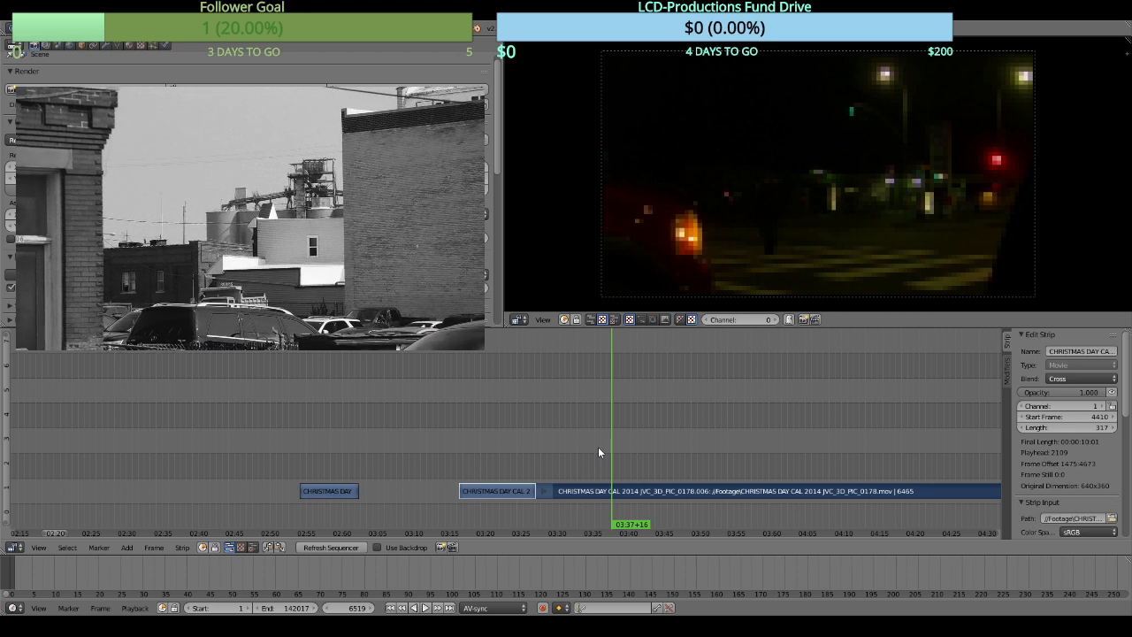
pyautogui.press('k')
pyautogui.press('x')
pyautogui.click(600, 448)
# Play through the remaining JVC_3D_PIC_0178 footage and split the strip at 04:39+02.
pyautogui.hotkey('alt', 'a')
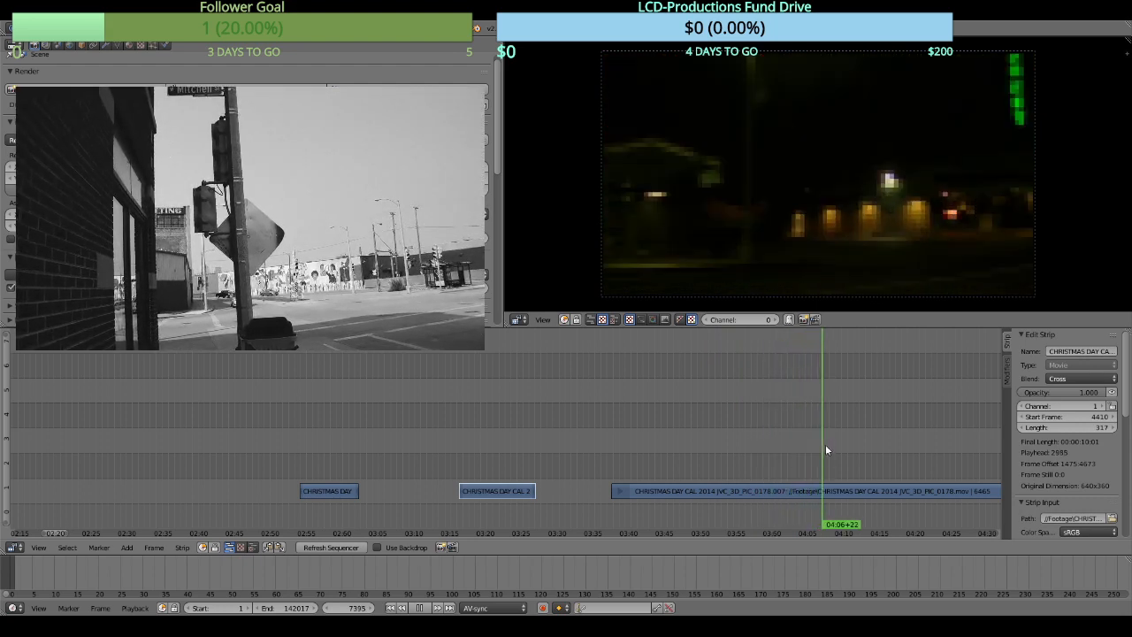
pyautogui.moveTo(910, 464); pyautogui.dragTo(514, 429)
pyautogui.scroll(-1, 494, 427)
pyautogui.hotkey('alt', 'a')
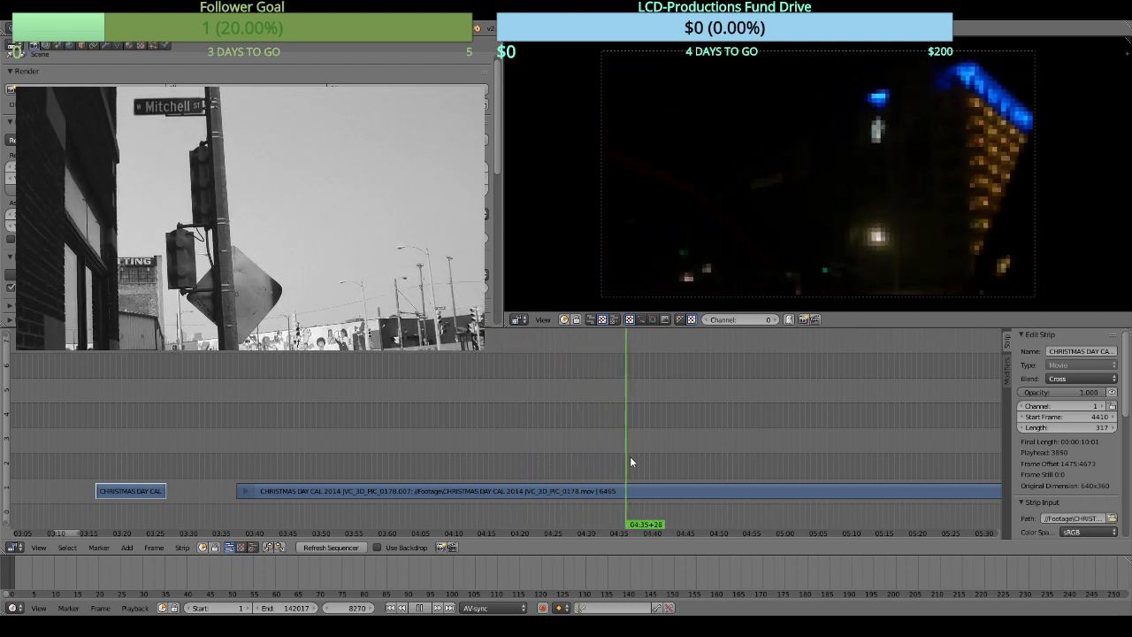
pyautogui.hotkey('alt', 'a')
pyautogui.rightClick(681, 491)
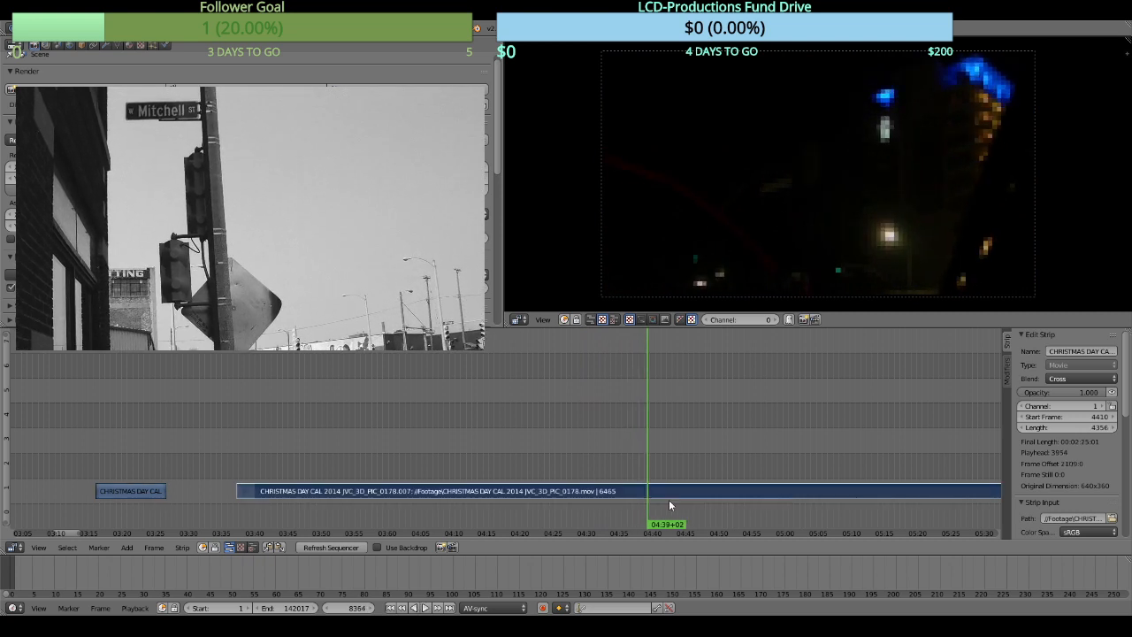
pyautogui.press('k')
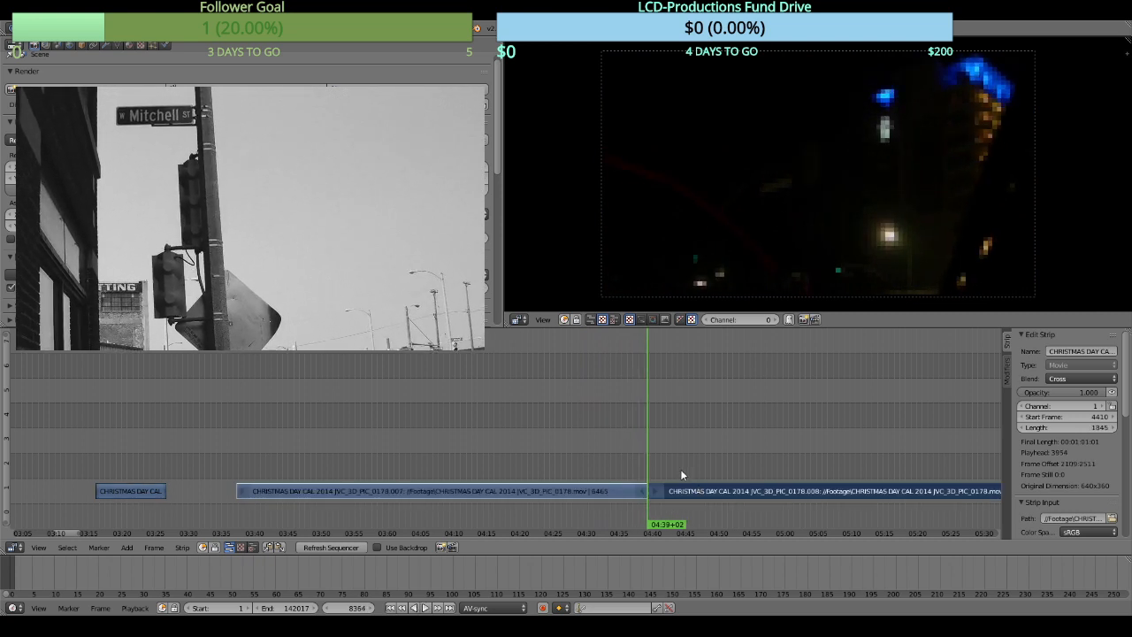
# Split the strip again at 04:46+07 and erase the section between 04:39+02 and this cut.
pyautogui.hotkey('alt', 'a')
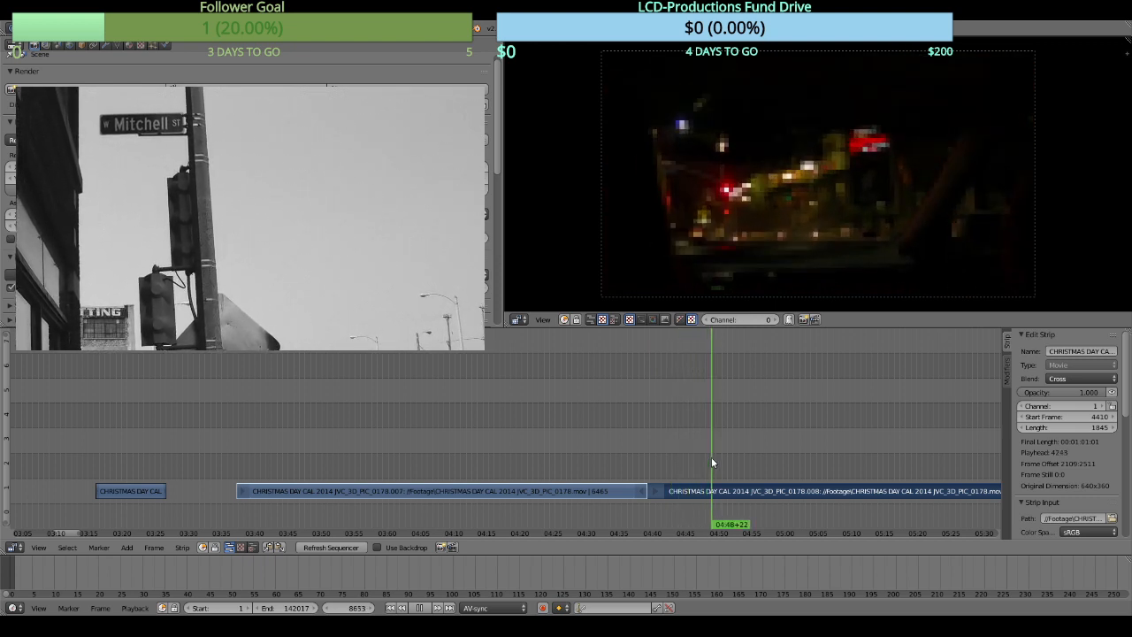
pyautogui.moveTo(714, 458)
pyautogui.mouseDown()
pyautogui.moveTo(723, 458)
pyautogui.moveTo(667, 457)
pyautogui.moveTo(694, 455)
pyautogui.mouseUp()
pyautogui.press('k')
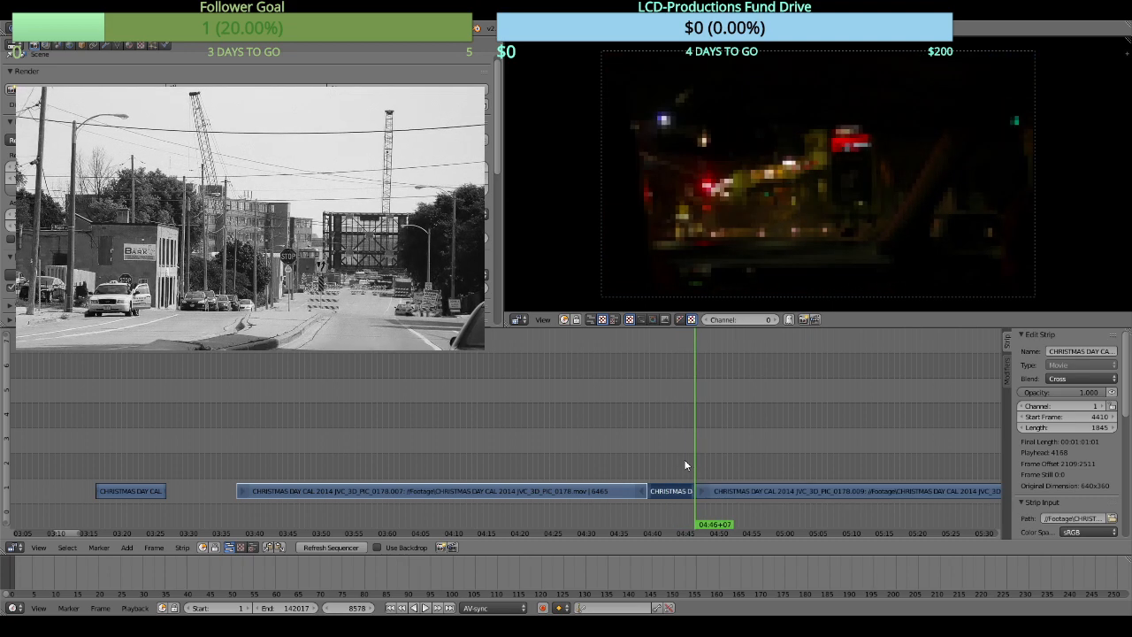
pyautogui.press('Delete')
# Play through the JVC_3D_PIC_0178 footage after the gap, split the strip at 05:57+23 and erase the section after the cut.
pyautogui.hotkey('alt', 'a')
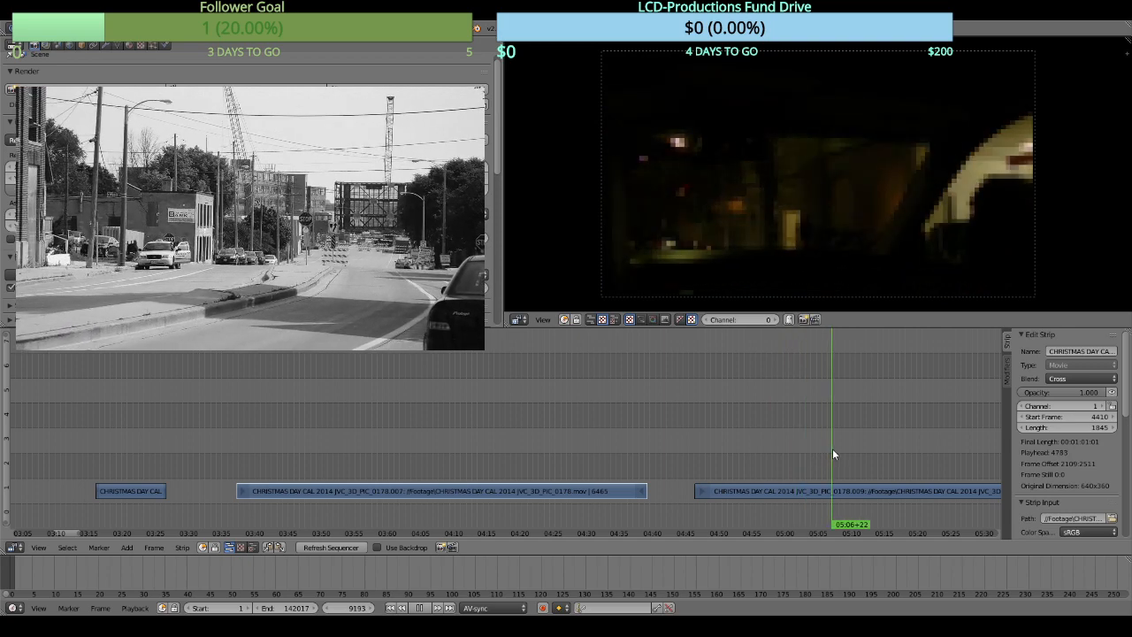
pyautogui.hotkey('alt', 'a')
pyautogui.hscroll(5, 878, 457)
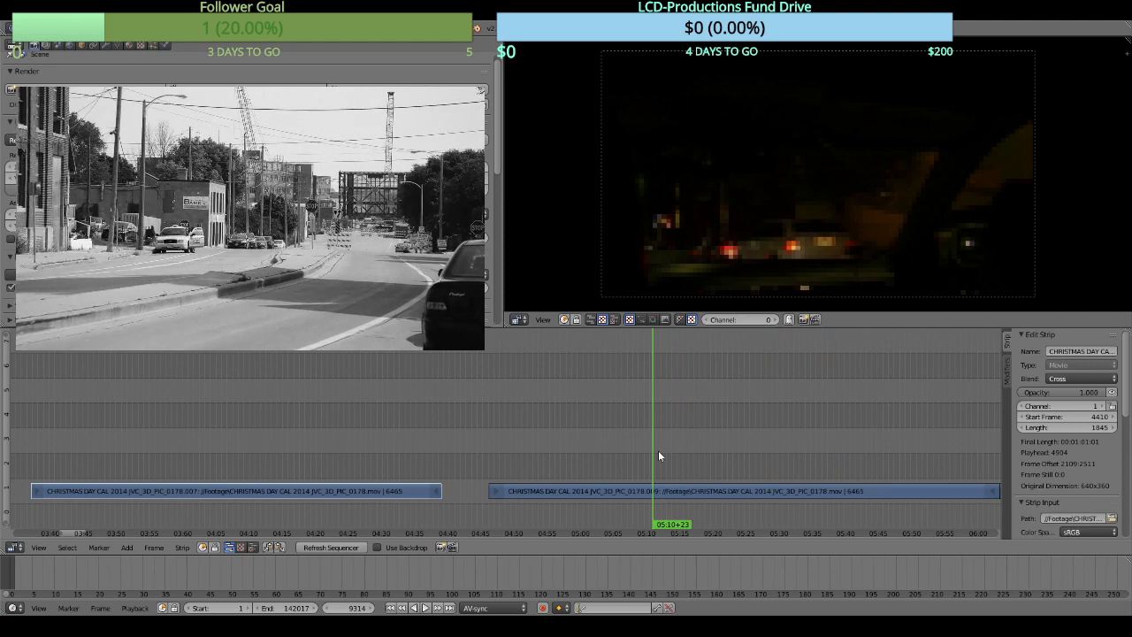
pyautogui.hotkey('alt', 'a')
pyautogui.moveTo(685, 449)
pyautogui.mouseDown()
pyautogui.moveTo(874, 453)
pyautogui.moveTo(627, 416)
pyautogui.mouseUp()
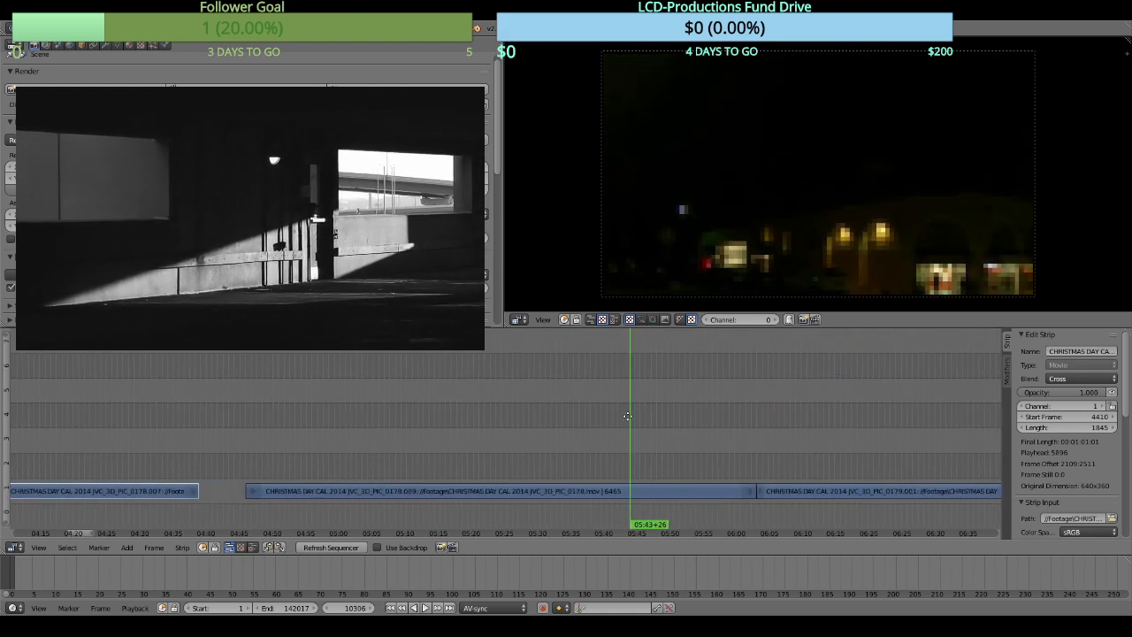
pyautogui.click(651, 454)
pyautogui.hotkey('alt', 'a')
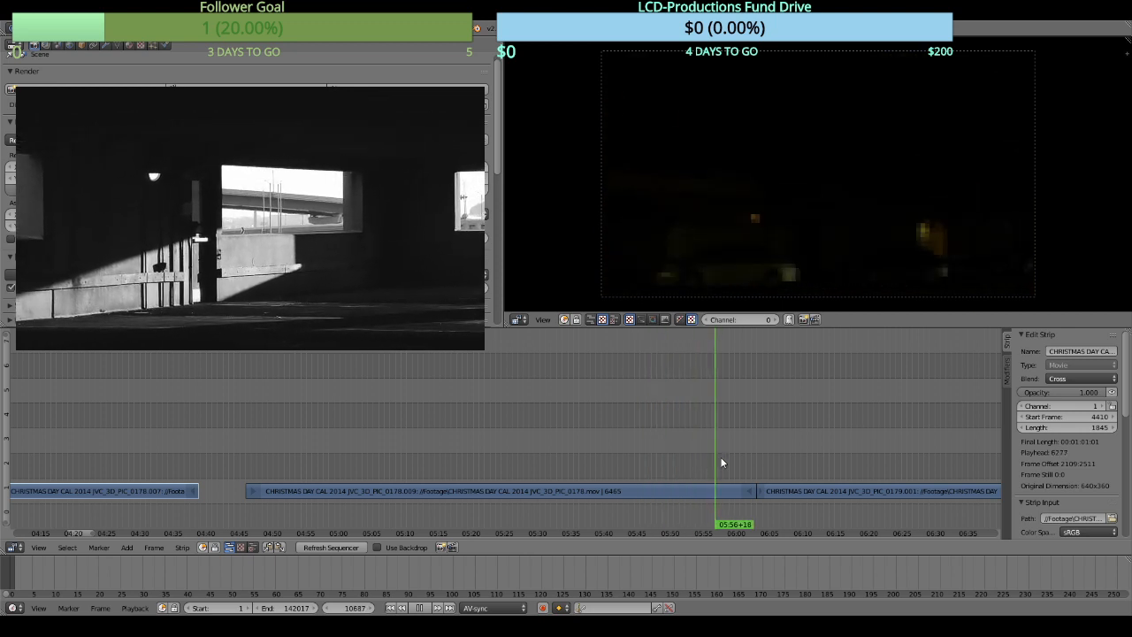
pyautogui.rightClick(712, 496)
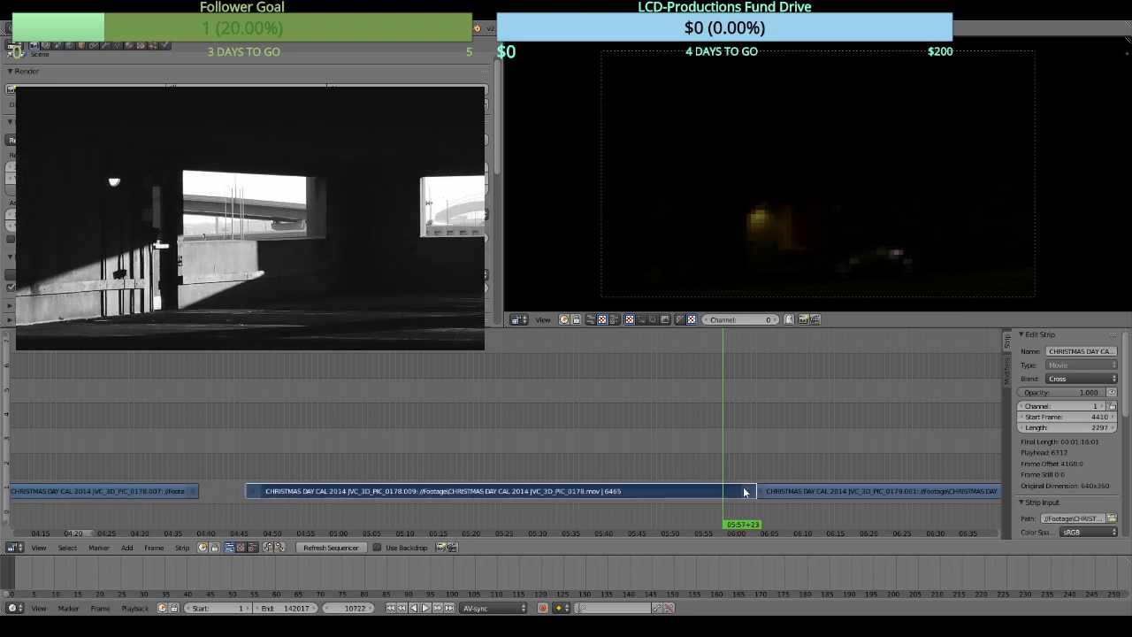
pyautogui.press('k')
pyautogui.press('x')
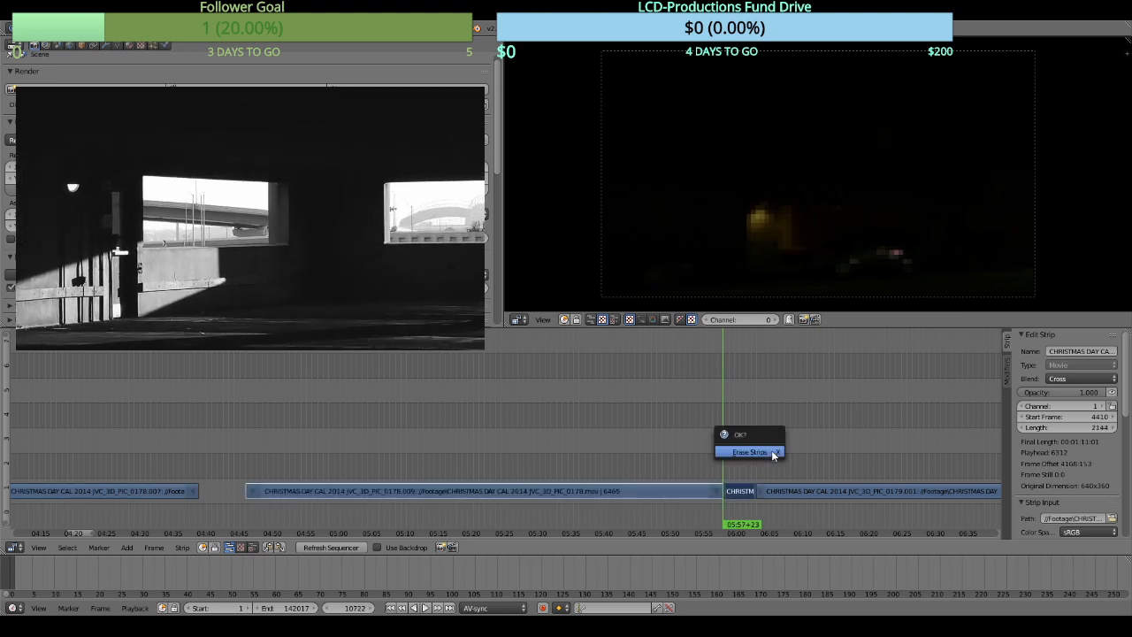
pyautogui.click(772, 451)
# Play into the JVC_3D_PIC_0179 footage, split the strip at 06:07+01 and erase its opening section.
pyautogui.hotkey('alt', 'a')
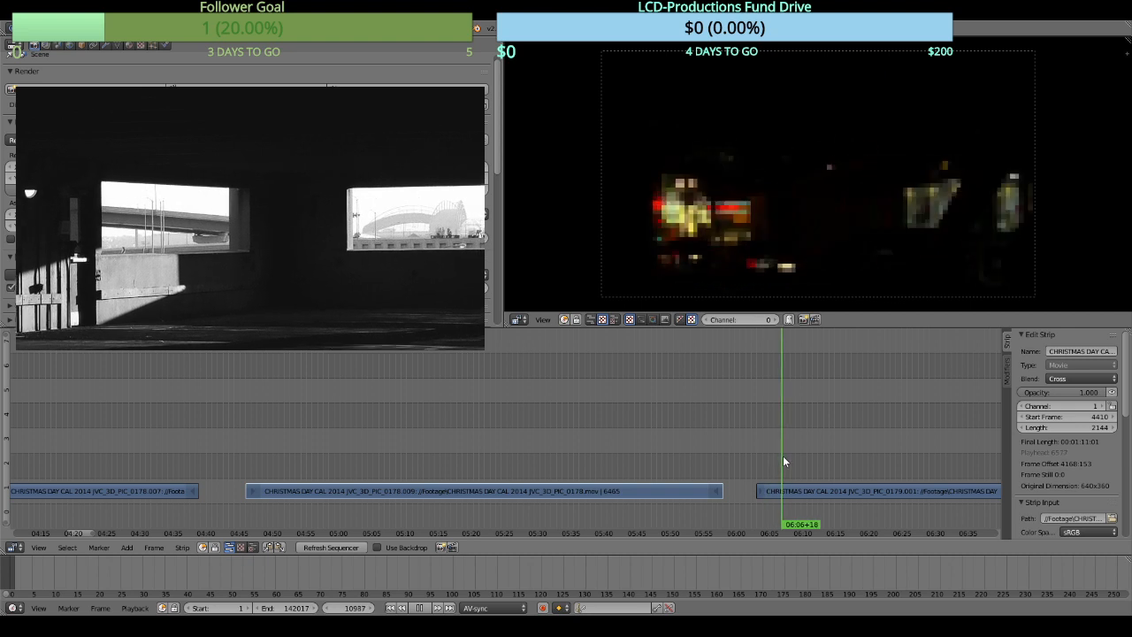
pyautogui.hotkey('alt', 'a')
pyautogui.rightClick(789, 491)
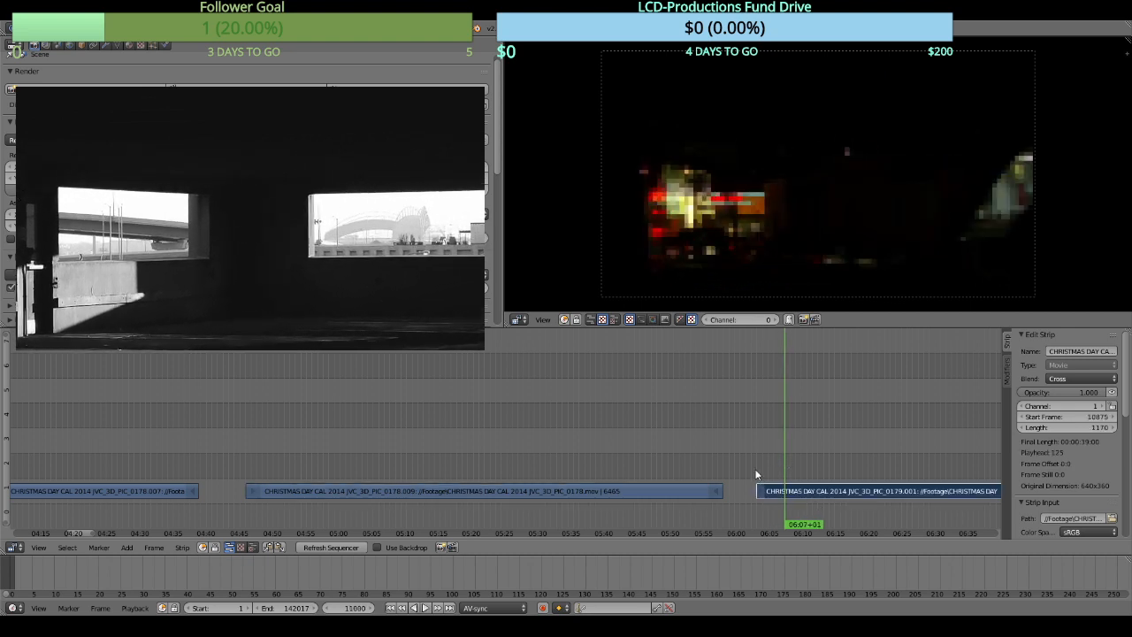
pyautogui.press('k')
pyautogui.press('x')
pyautogui.click(756, 463)
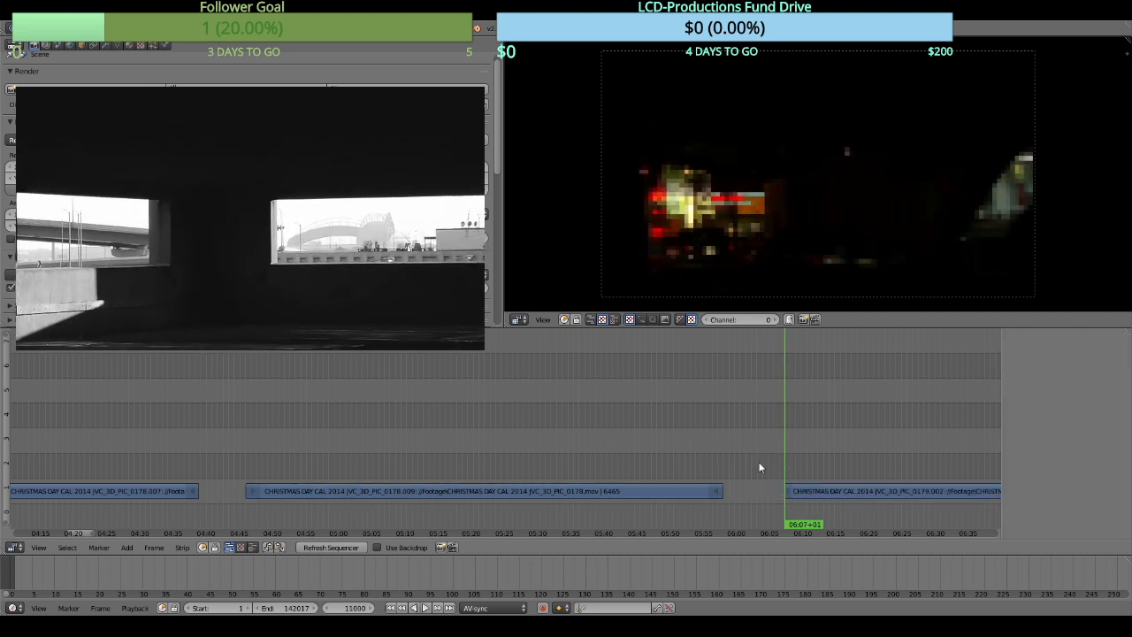
# Review the rest of the JVC_3D_PIC_0179 strip, split it at 06:39+17 and erase the section after the cut.
pyautogui.hotkey('alt', 'a')
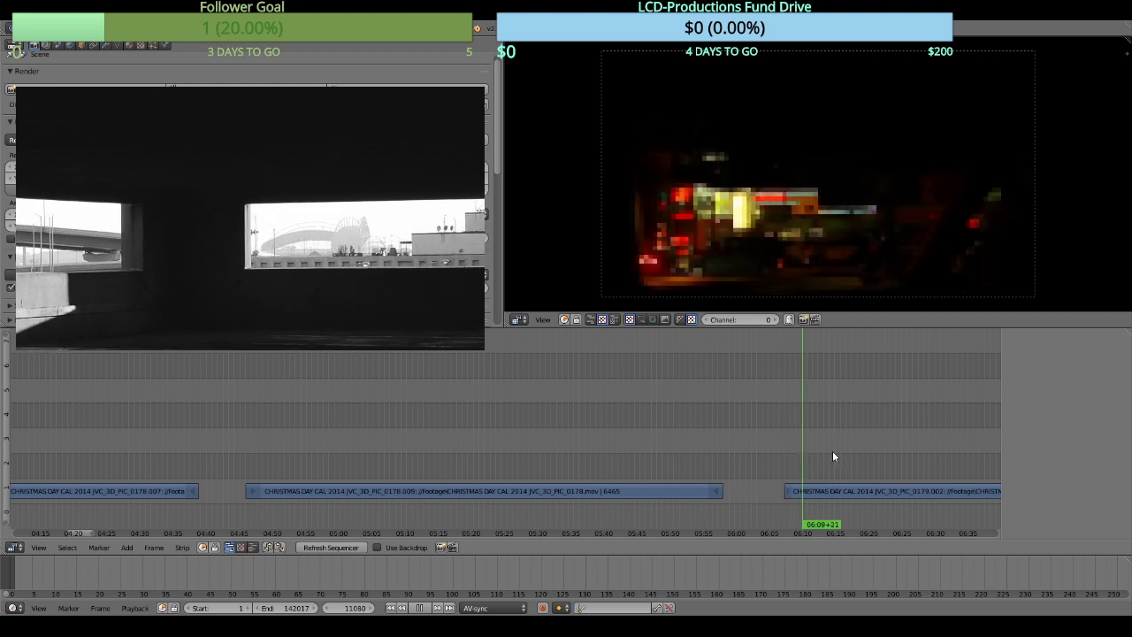
pyautogui.hotkey('alt', 'a')
pyautogui.moveTo(896, 445); pyautogui.dragTo(482, 437)
pyautogui.hotkey('alt', 'a')
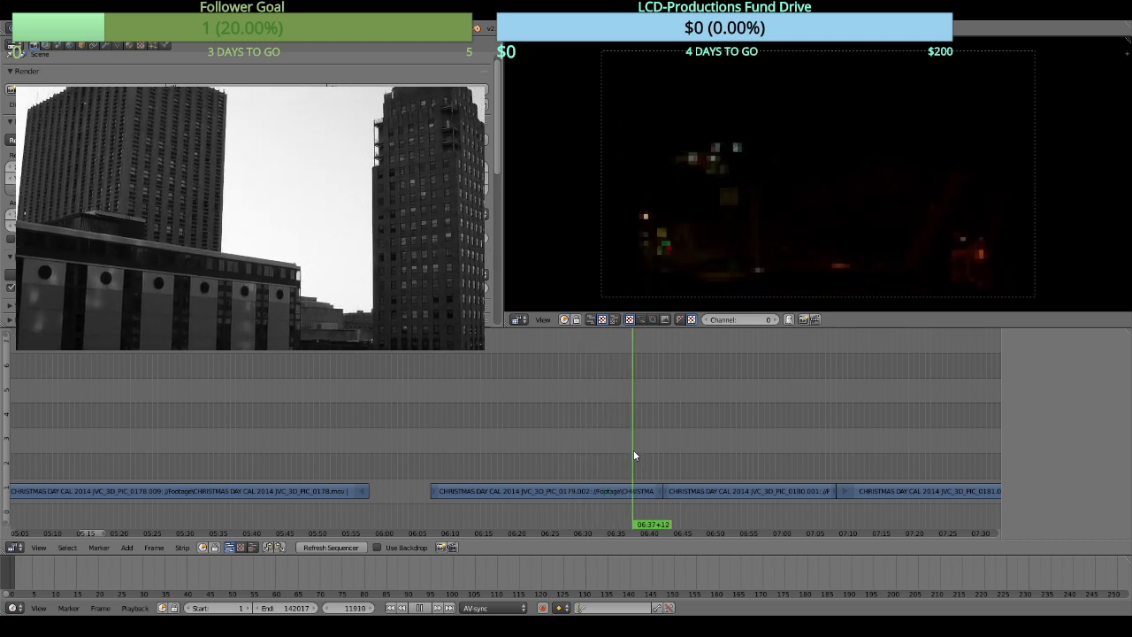
pyautogui.press('space')
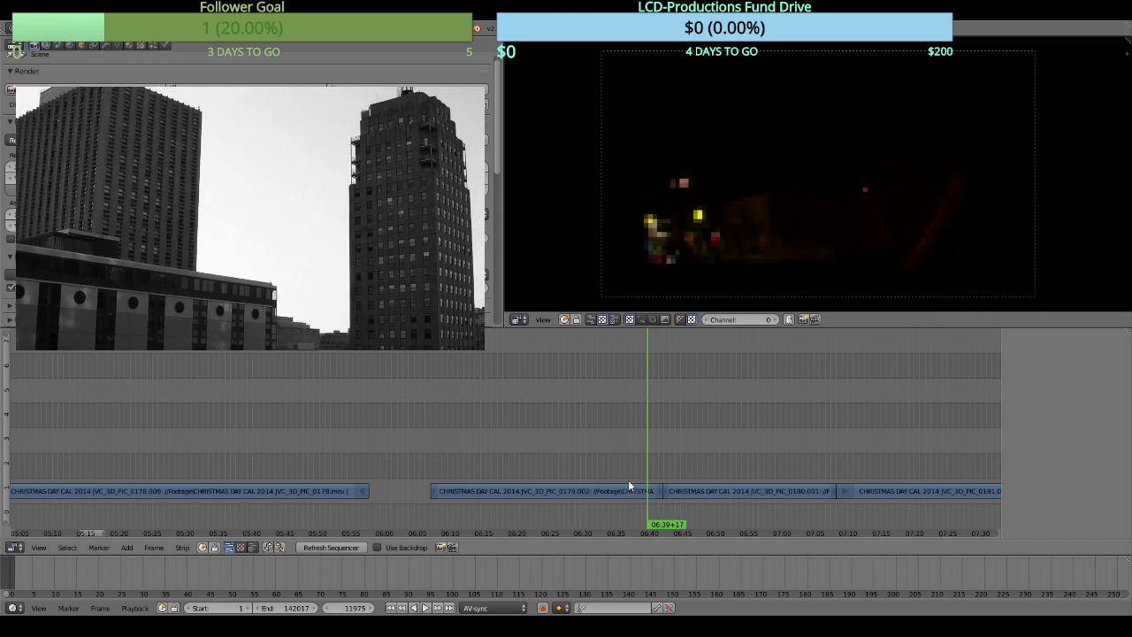
pyautogui.rightClick(641, 488)
pyautogui.press('k')
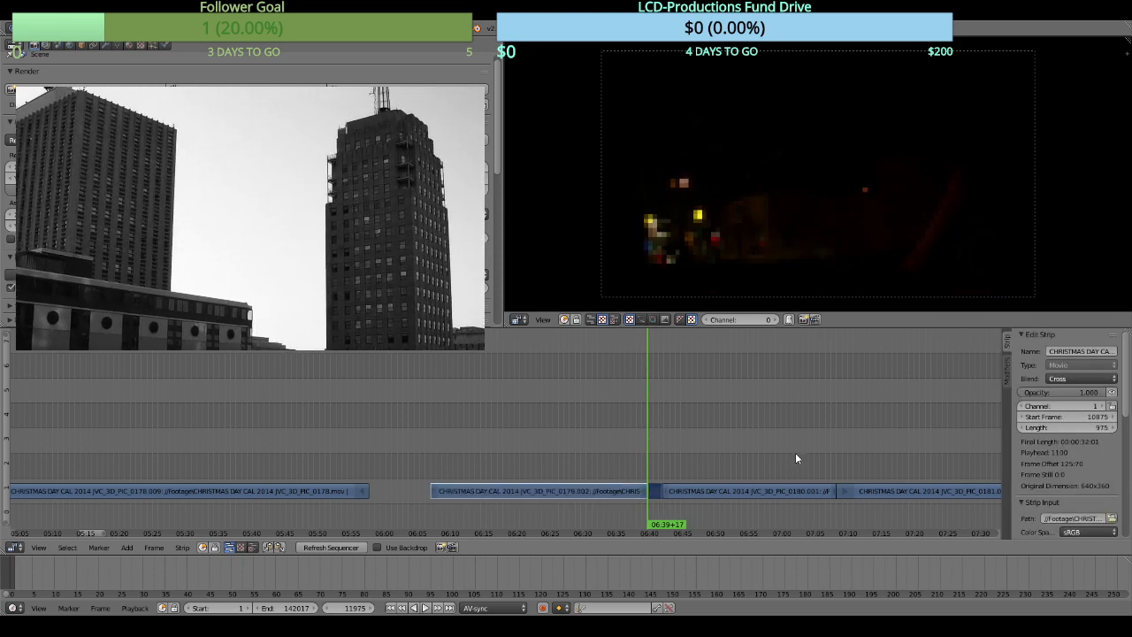
pyautogui.press('Delete')
# Play into the JVC_3D_PIC_0180 footage, split the strip at 06:45+08 and erase the section before the cut.
pyautogui.press('space')
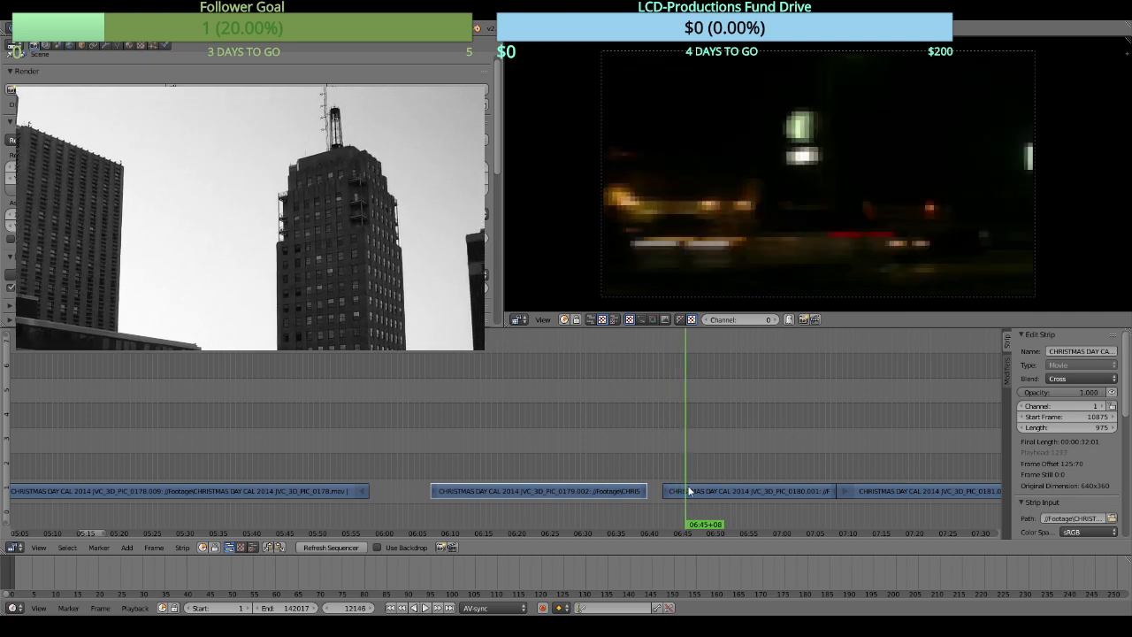
pyautogui.rightClick(682, 488)
pyautogui.press('k')
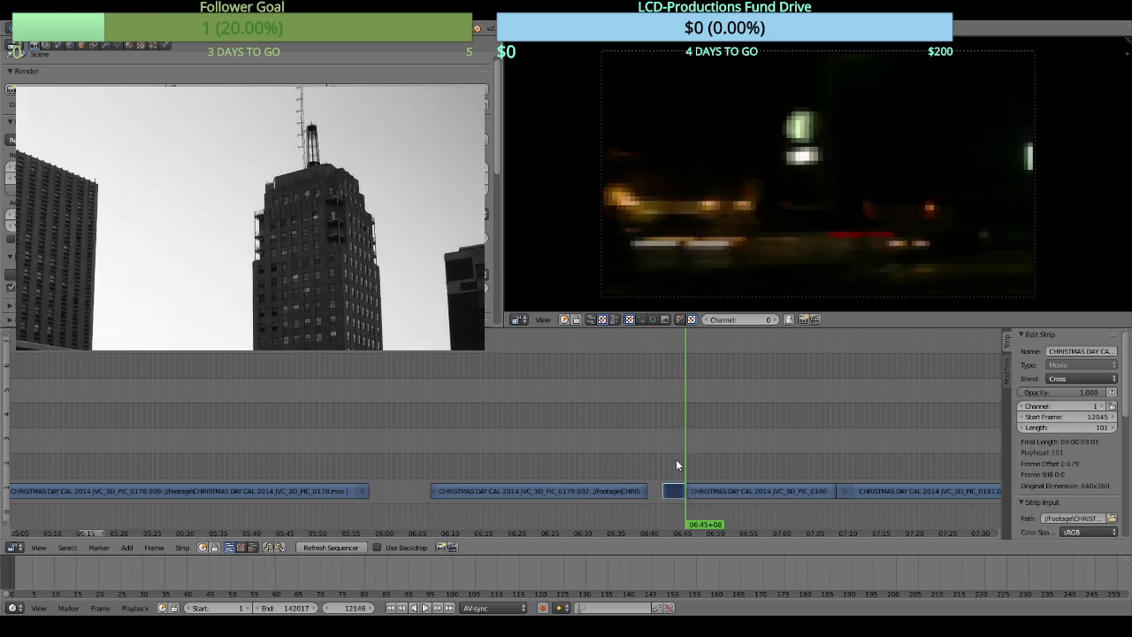
pyautogui.press('x')
pyautogui.click(671, 473)
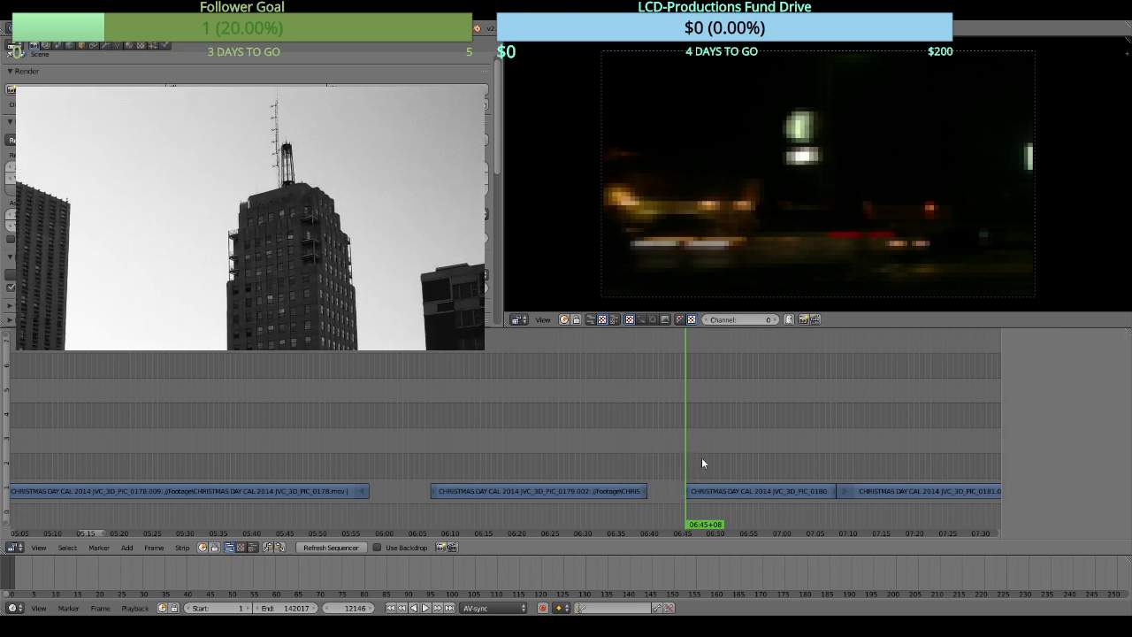
# Play through the remaining JVC_3D_PIC_0180 footage, split the strip at 07:05+16 and erase its tail end.
pyautogui.hotkey('alt', 'a')
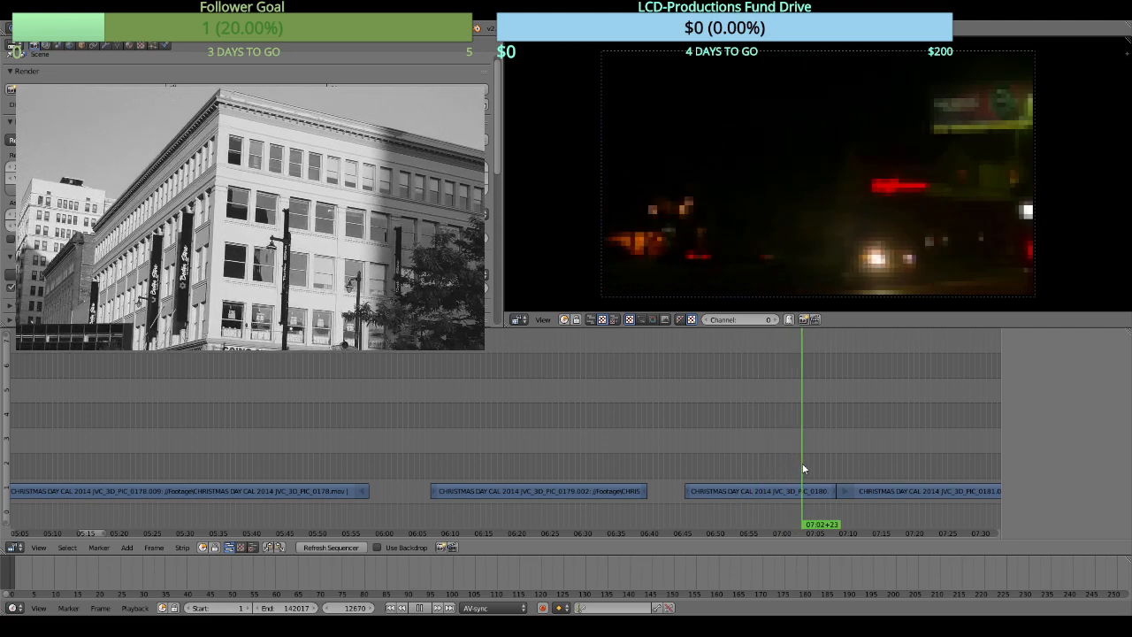
pyautogui.hotkey('alt', 'a')
pyautogui.rightClick(814, 489)
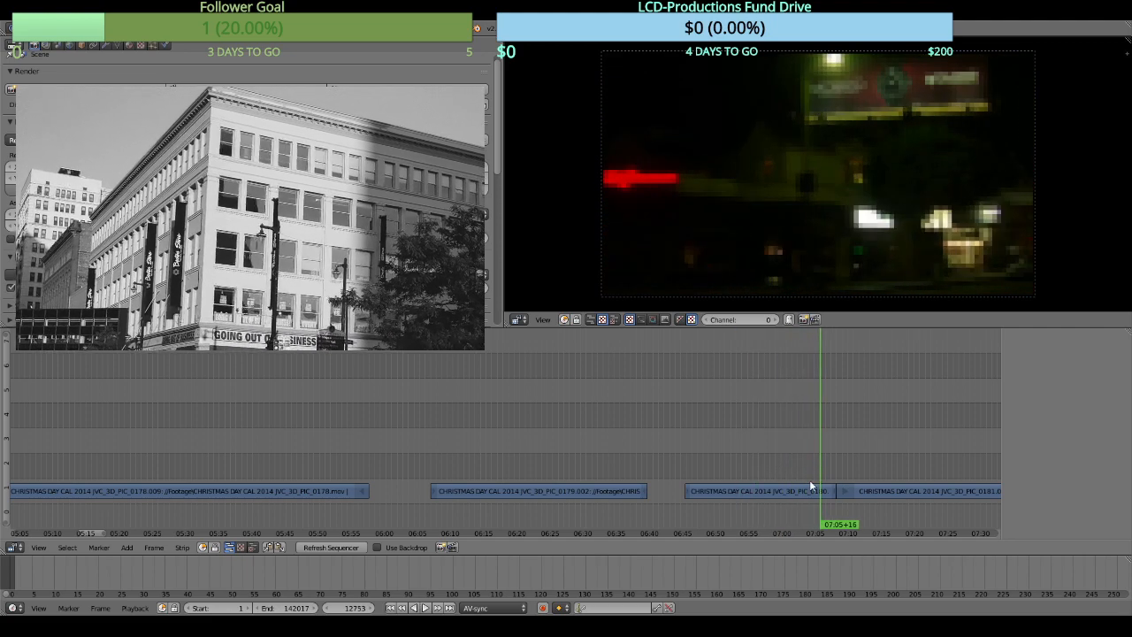
pyautogui.press('n')
pyautogui.press('k')
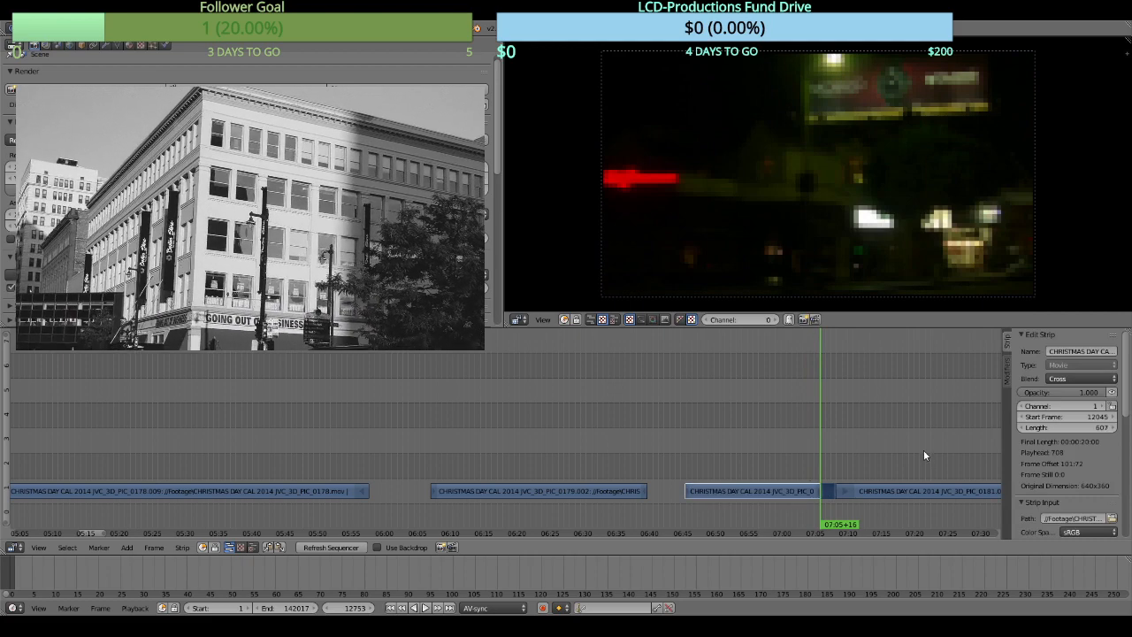
pyautogui.press('x')
pyautogui.click(923, 450)
# Play the start of the JVC_3D_PIC_0181 strip, split it at 07:10+29 and erase the section before the cut.
pyautogui.click(836, 460)
pyautogui.hotkey('alt', 'a')
pyautogui.hotkey('alt', 'a')
pyautogui.rightClick(858, 490)
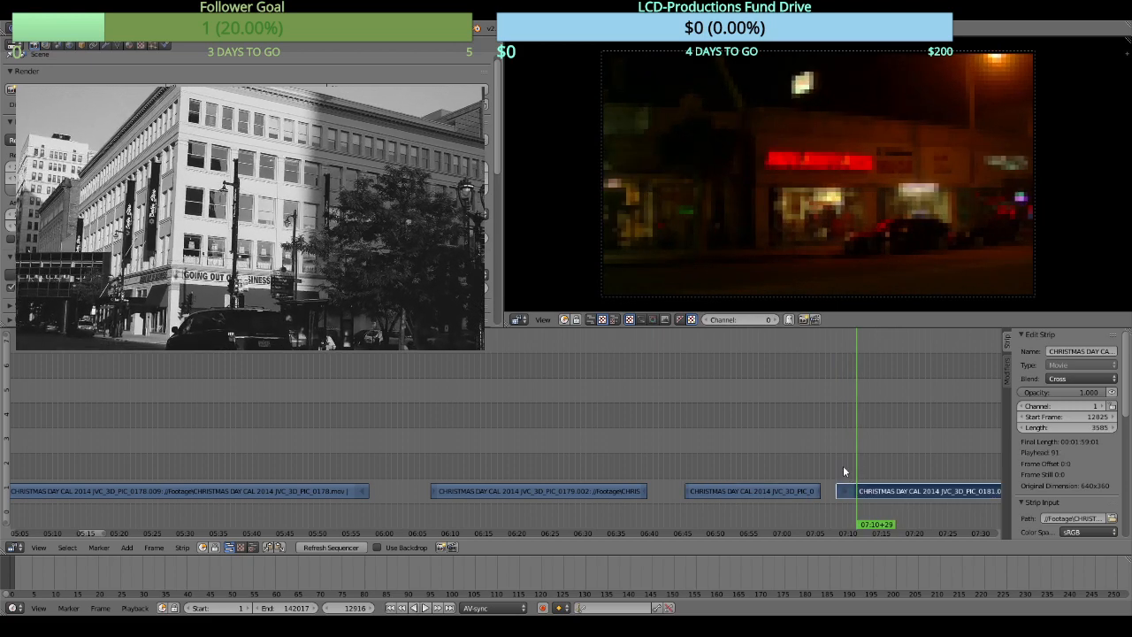
pyautogui.press('k')
pyautogui.press('x')
pyautogui.click(842, 465)
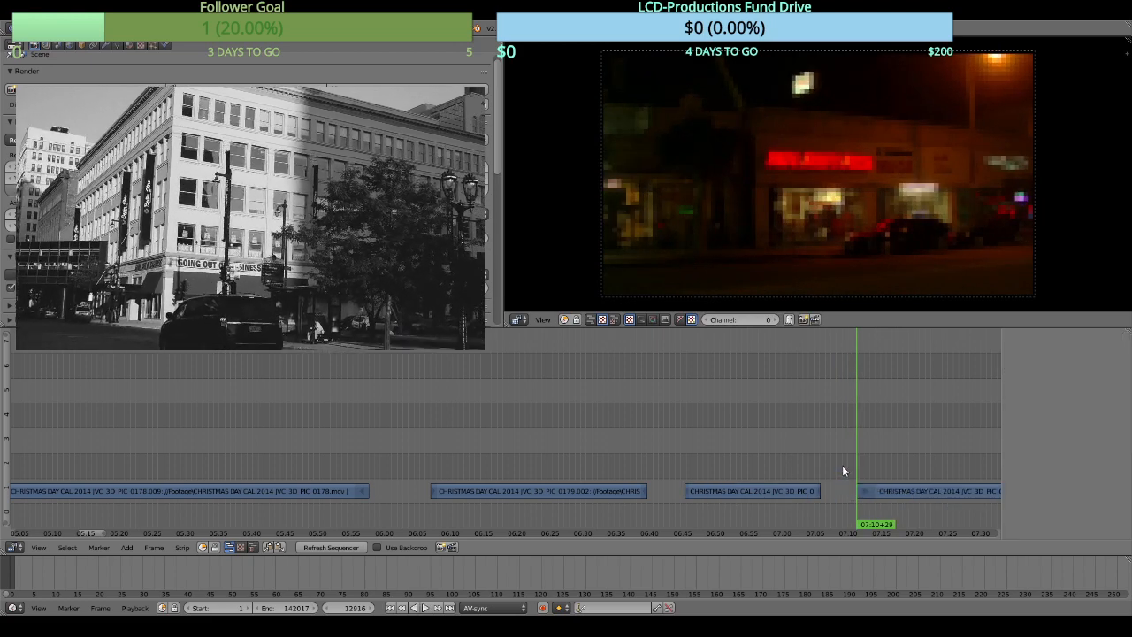
# Review the JVC_3D_PIC_0181 footage from 07:10+29 to about 07:56 and replay its opening part, looking for sections to cut.
pyautogui.moveTo(896, 467); pyautogui.dragTo(568, 432)
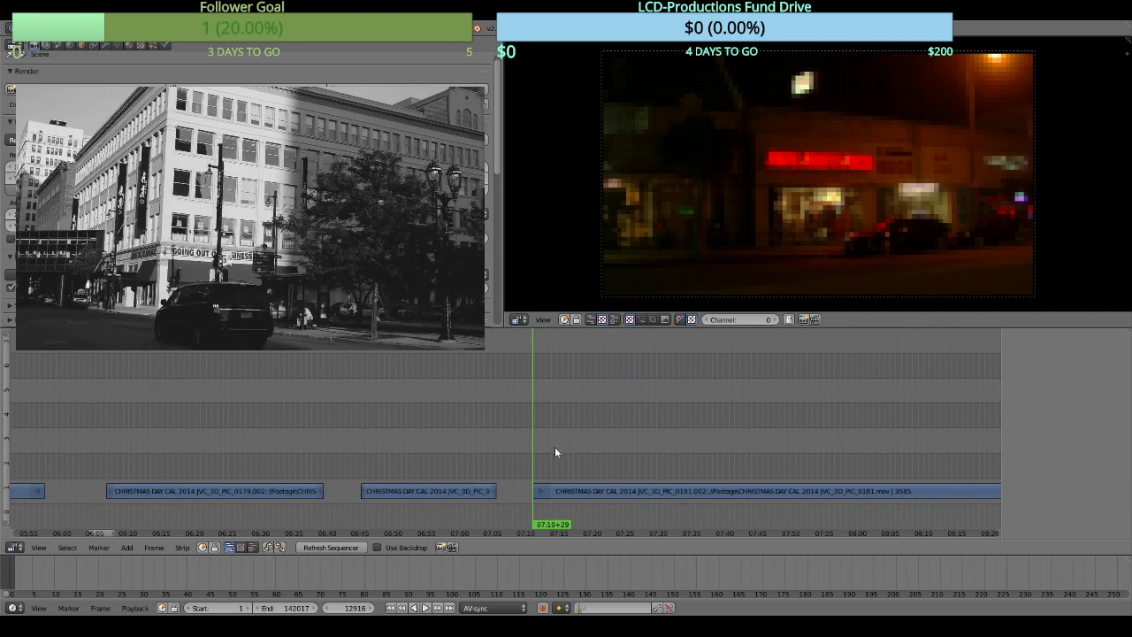
pyautogui.hotkey('alt', 'a')
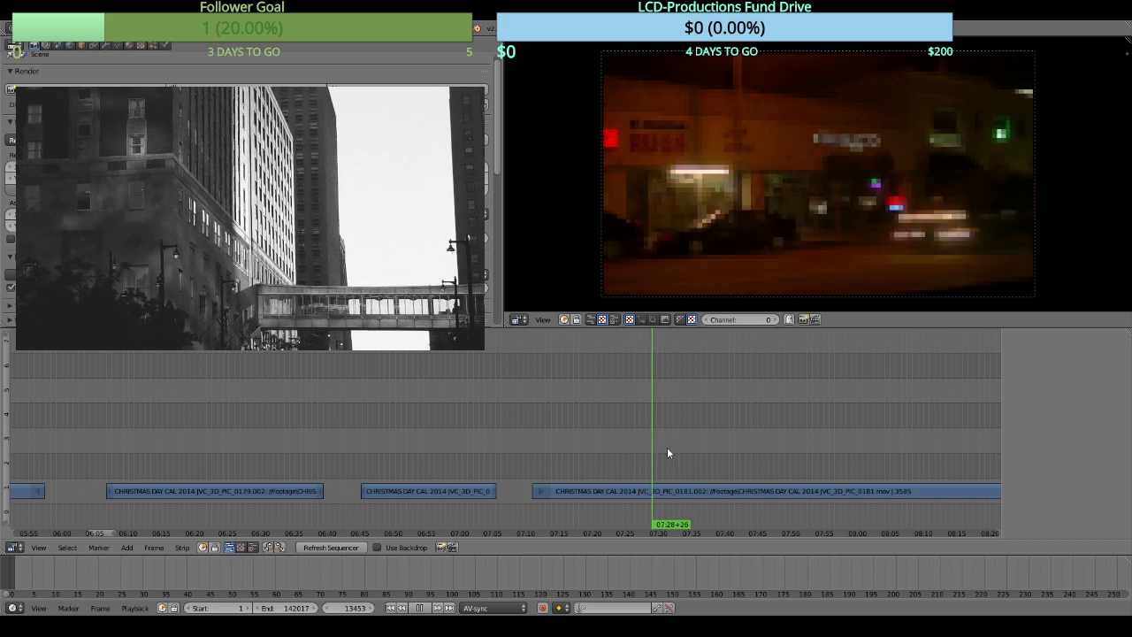
pyautogui.hotkey('alt', 'a')
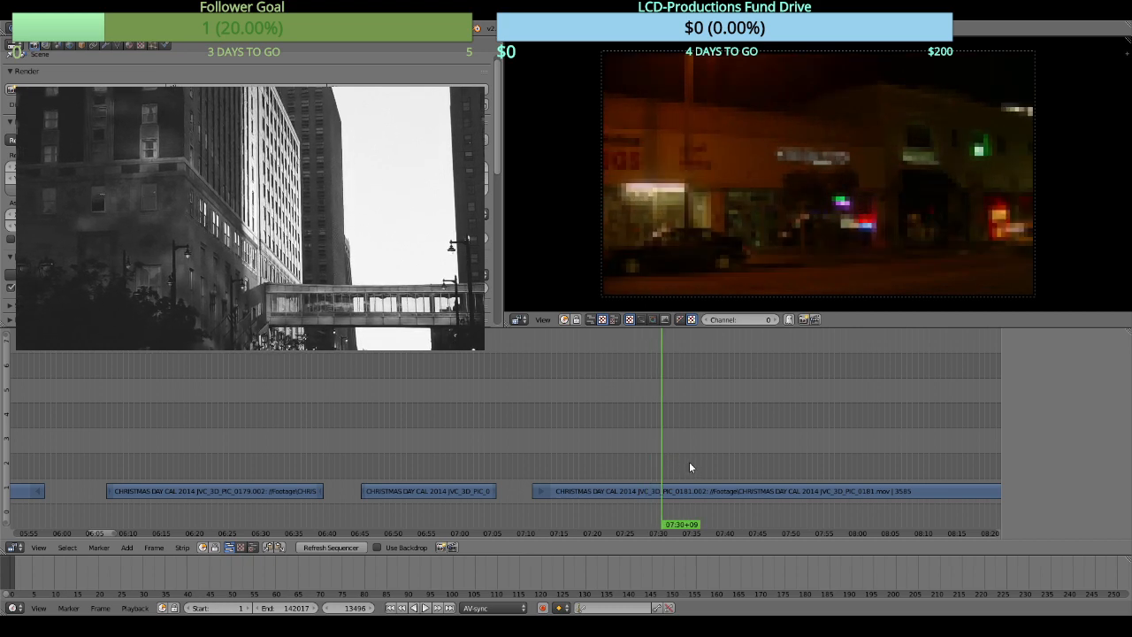
pyautogui.hotkey('alt', 'a')
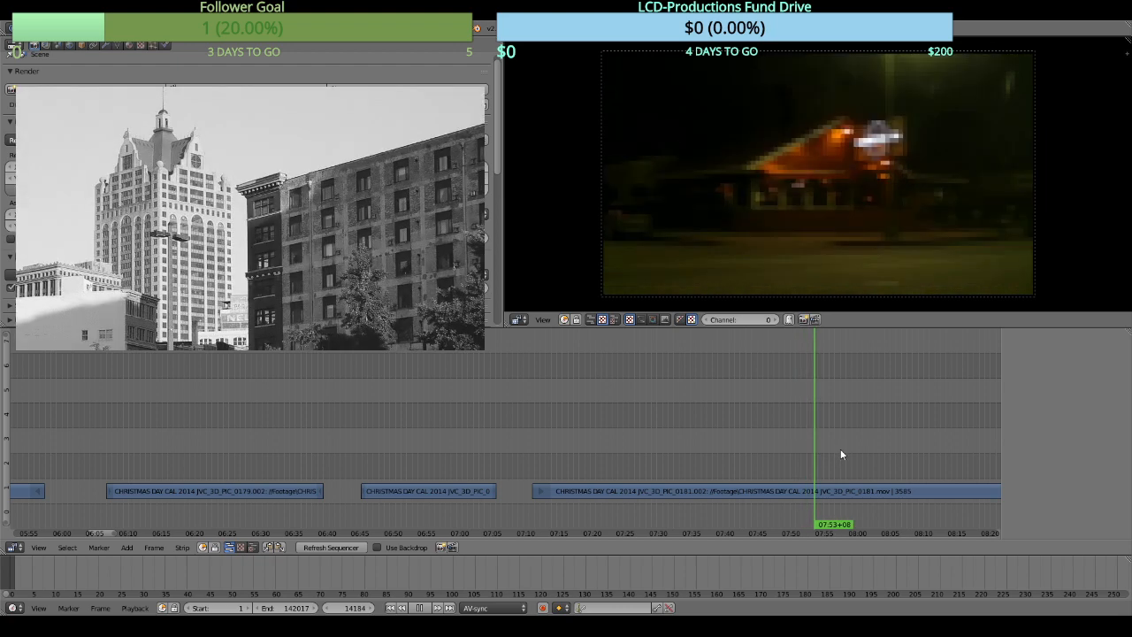
pyautogui.hotkey('alt', 'a')
pyautogui.moveTo(841, 450); pyautogui.dragTo(576, 398)
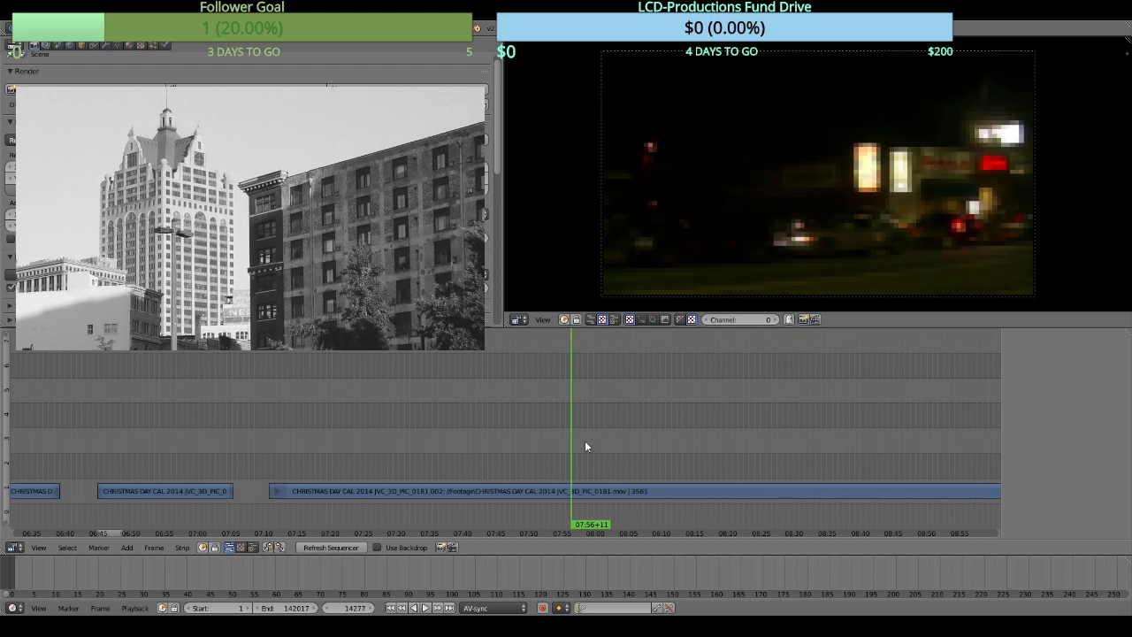
pyautogui.click(278, 458)
pyautogui.hotkey('alt', 'a')
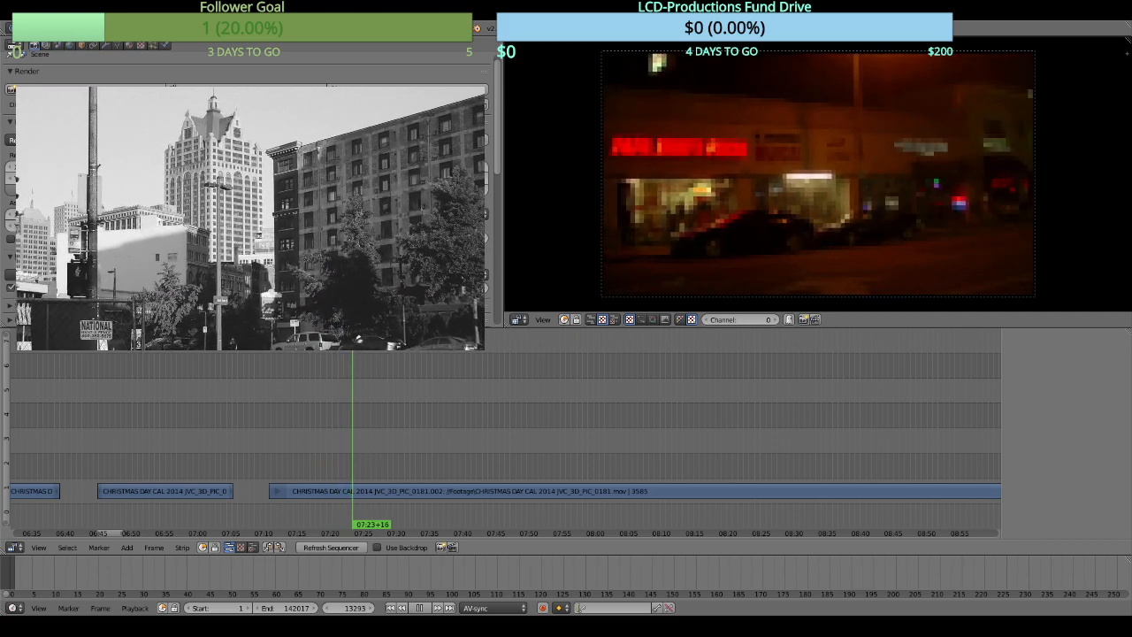
pyautogui.press('Escape')
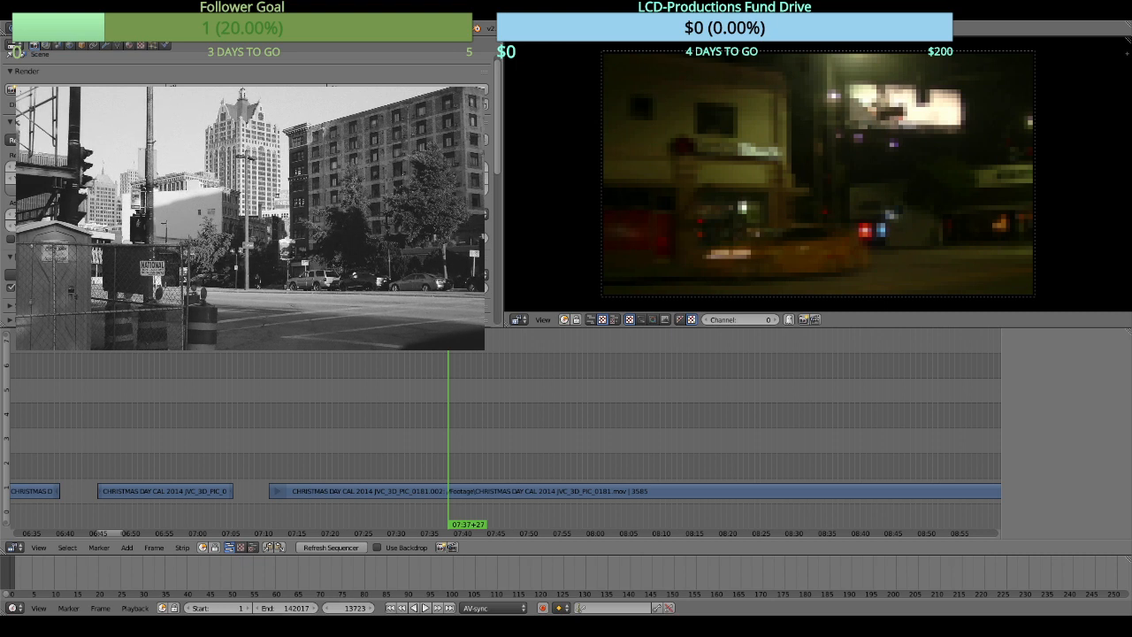
pyautogui.moveTo(664, 428); pyautogui.dragTo(296, 457)
pyautogui.click(296, 458)
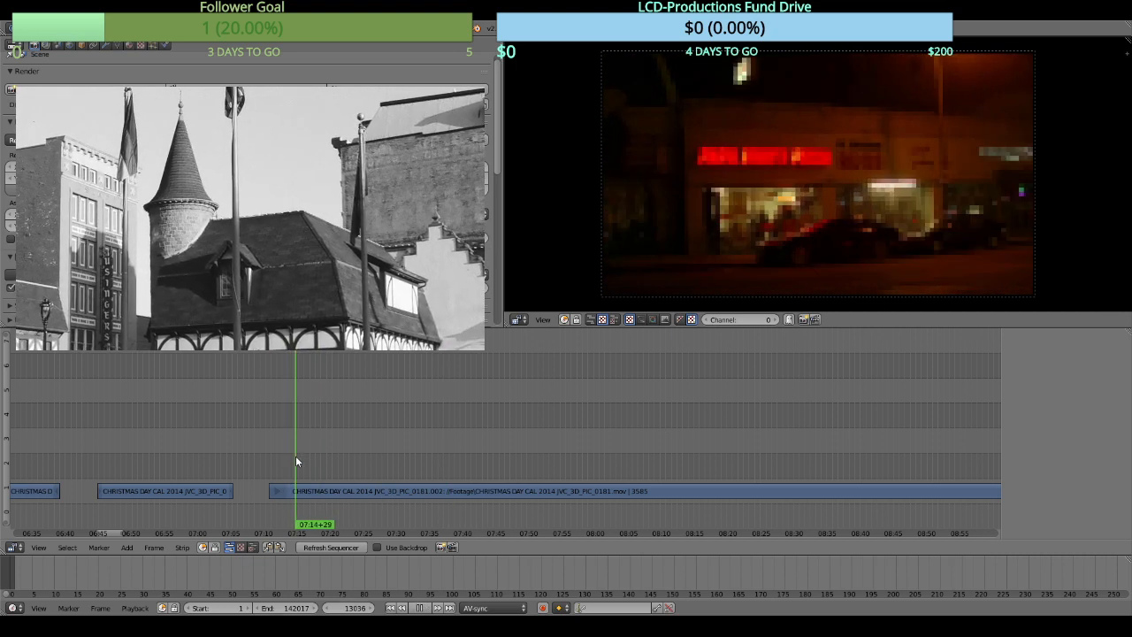
# Continue through the JVC_3D_PIC_0181 footage, split the strip at 08:54+27 and erase the section after the cut.
pyautogui.moveTo(298, 456); pyautogui.dragTo(645, 466)
pyautogui.hscroll(5, 731, 463)
pyautogui.hotkey('alt', 'a')
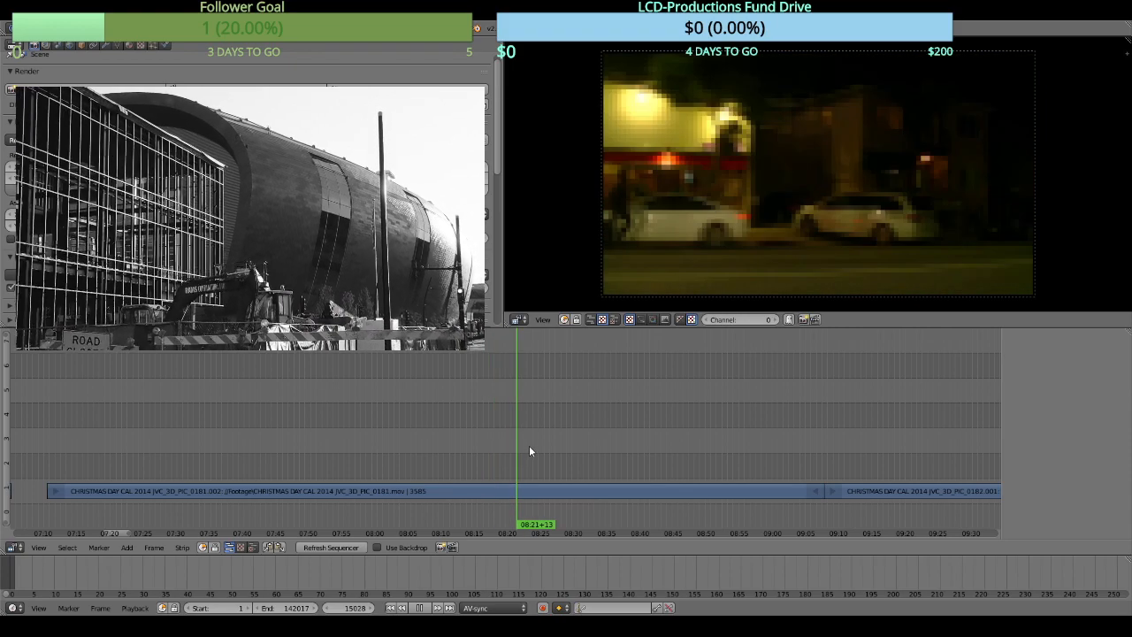
pyautogui.hotkey('alt', 'a')
pyautogui.hotkey('alt', 'a')
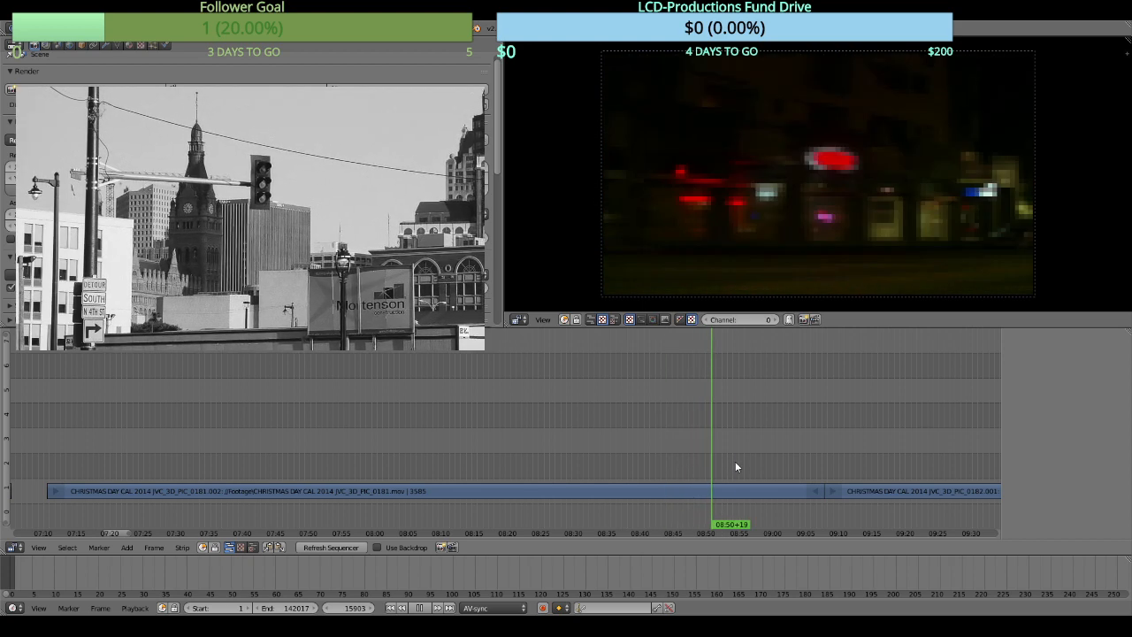
pyautogui.hotkey('alt', 'a')
pyautogui.rightClick(748, 501)
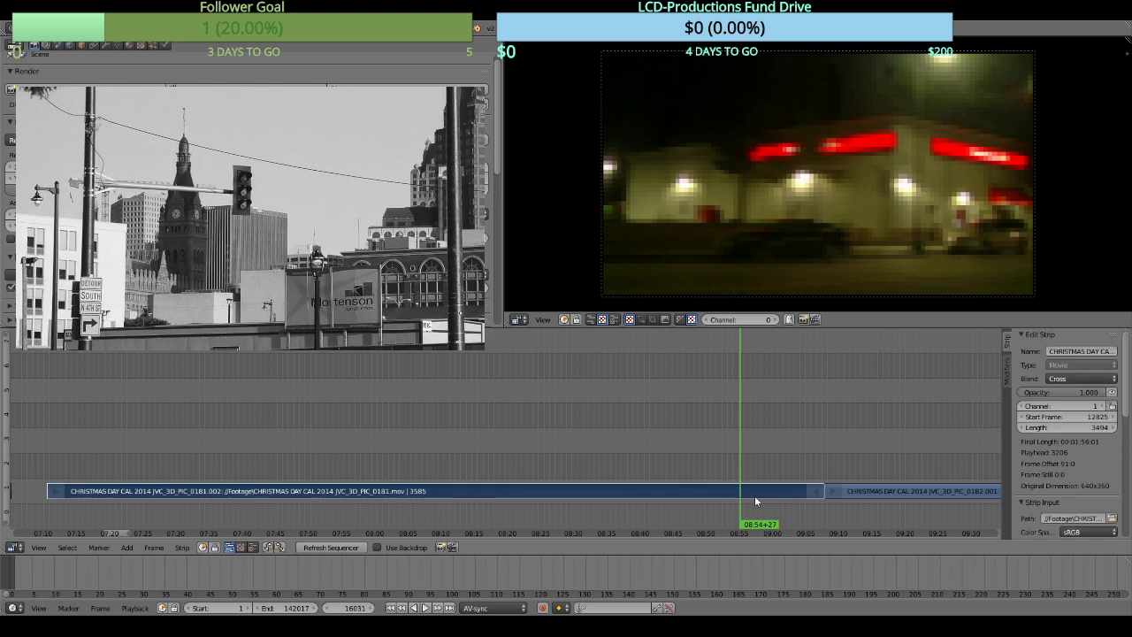
pyautogui.press('k')
pyautogui.press('Delete')
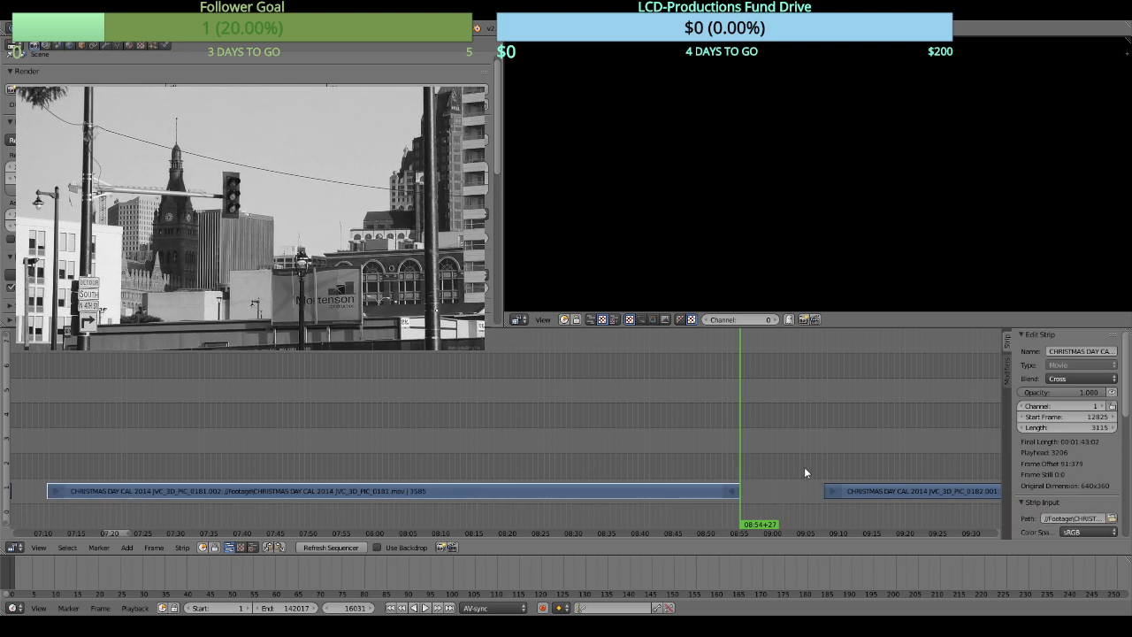
# Play the start of the JVC_3D_PIC_0182 strip, split it at 09:18+19 and erase the section before the cut.
pyautogui.moveTo(801, 459); pyautogui.dragTo(538, 429)
pyautogui.hotkey('alt', 'a')
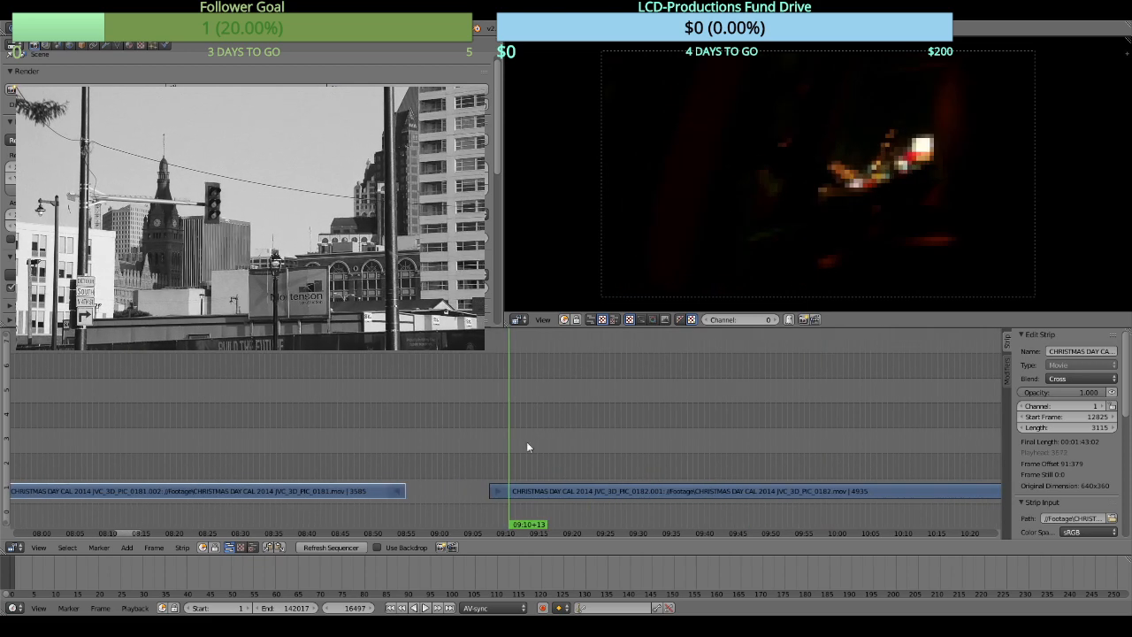
pyautogui.hotkey('alt', 'a')
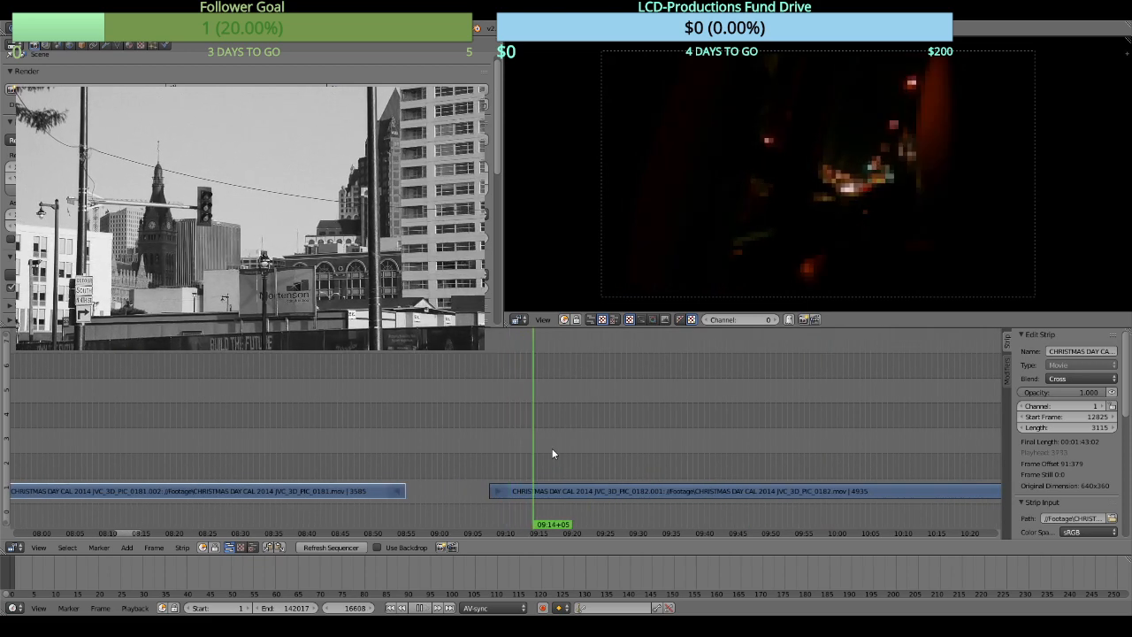
pyautogui.hotkey('alt', 'a')
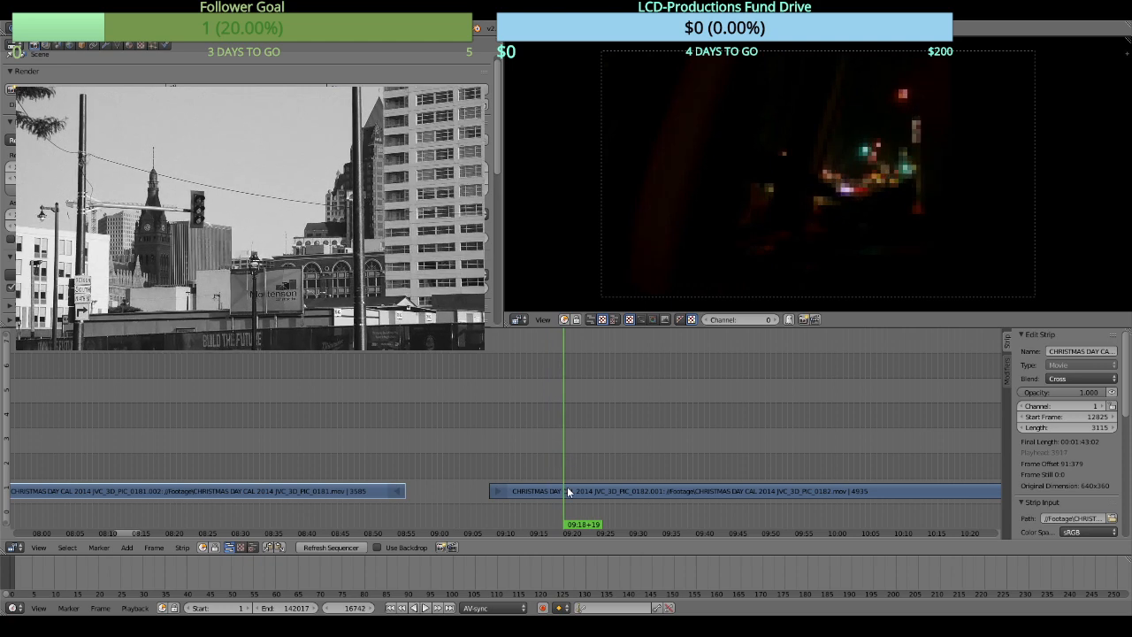
pyautogui.rightClick(567, 491)
pyautogui.press('k')
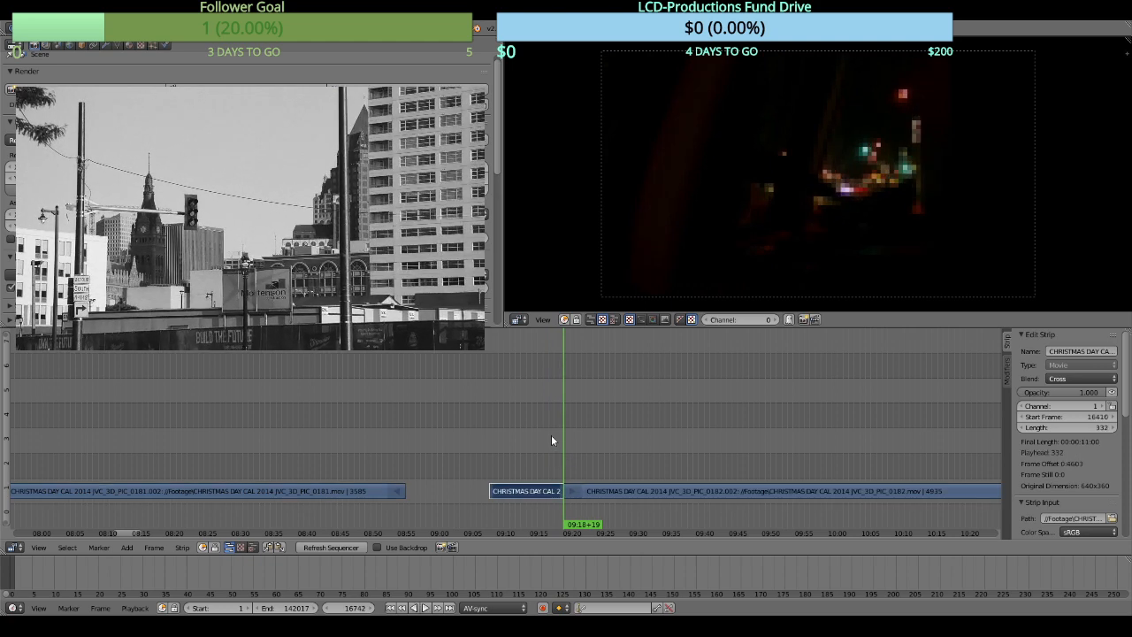
pyautogui.press('Delete')
# Review the JVC_3D_PIC_0182 footage to about 10:11 and split the strip at 10:08+23.
pyautogui.moveTo(657, 452); pyautogui.dragTo(441, 435)
pyautogui.hotkey('alt', 'a')
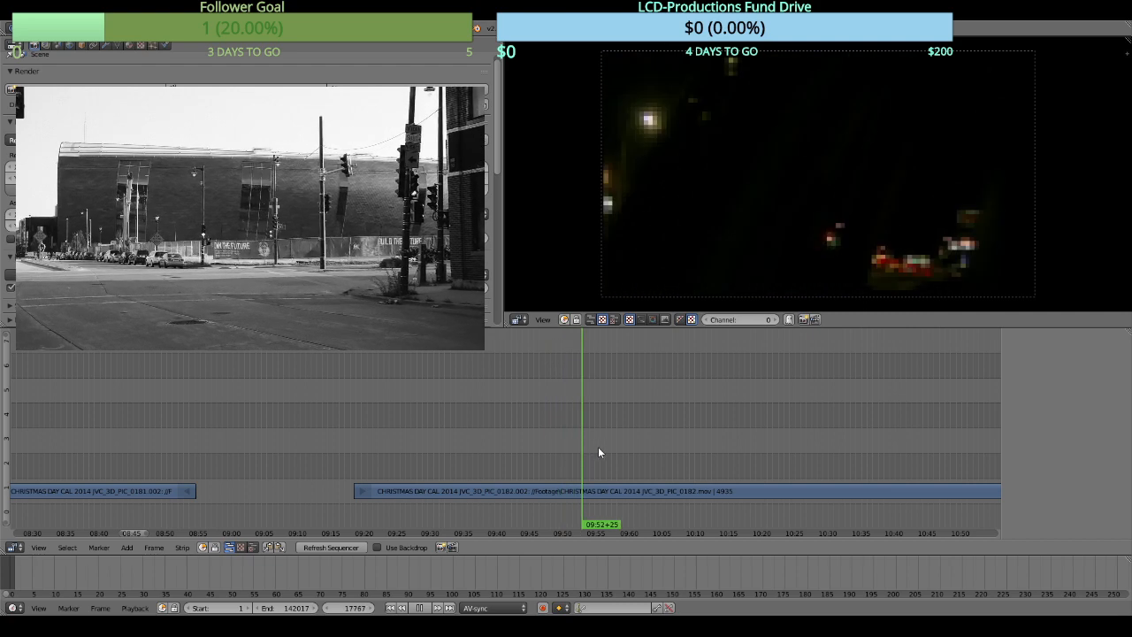
pyautogui.hotkey('alt', 'a')
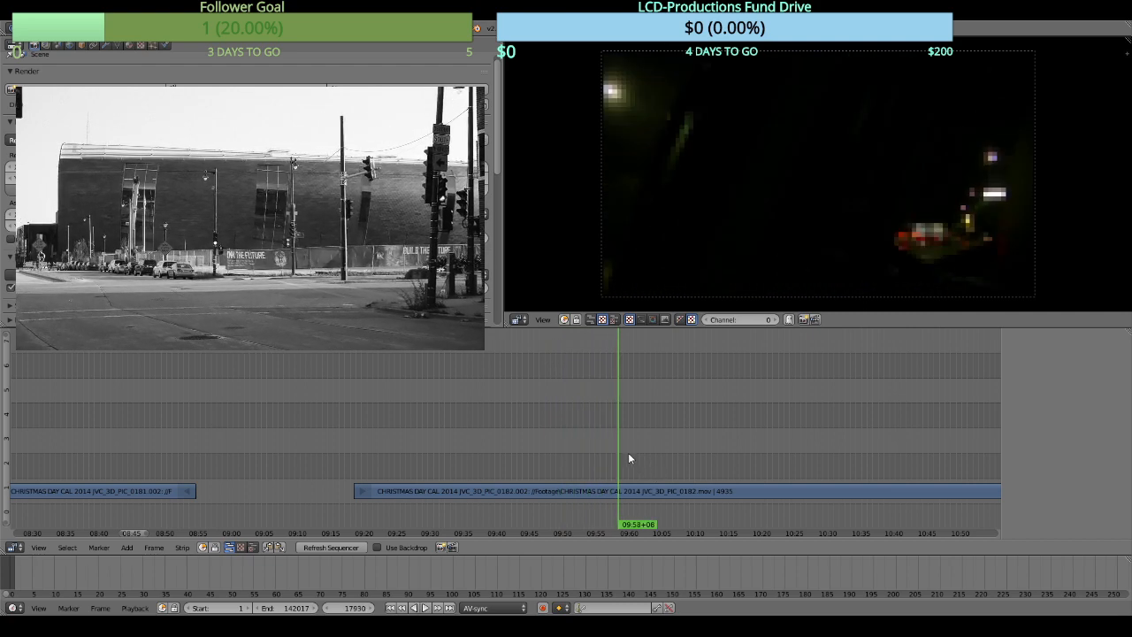
pyautogui.hotkey('alt', 'a')
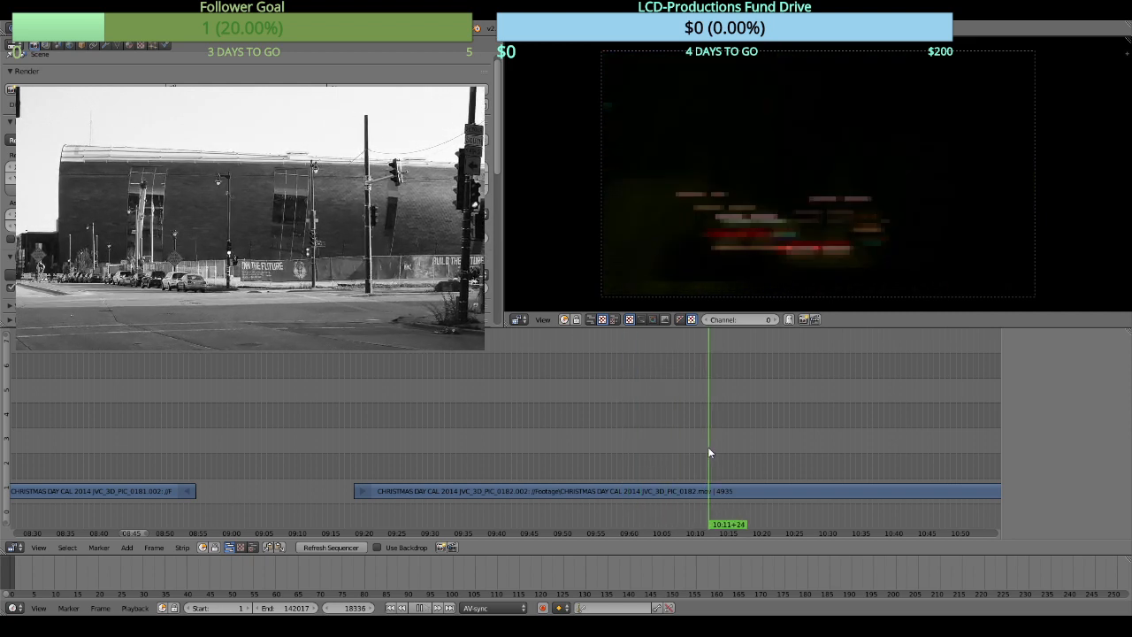
pyautogui.click(682, 461)
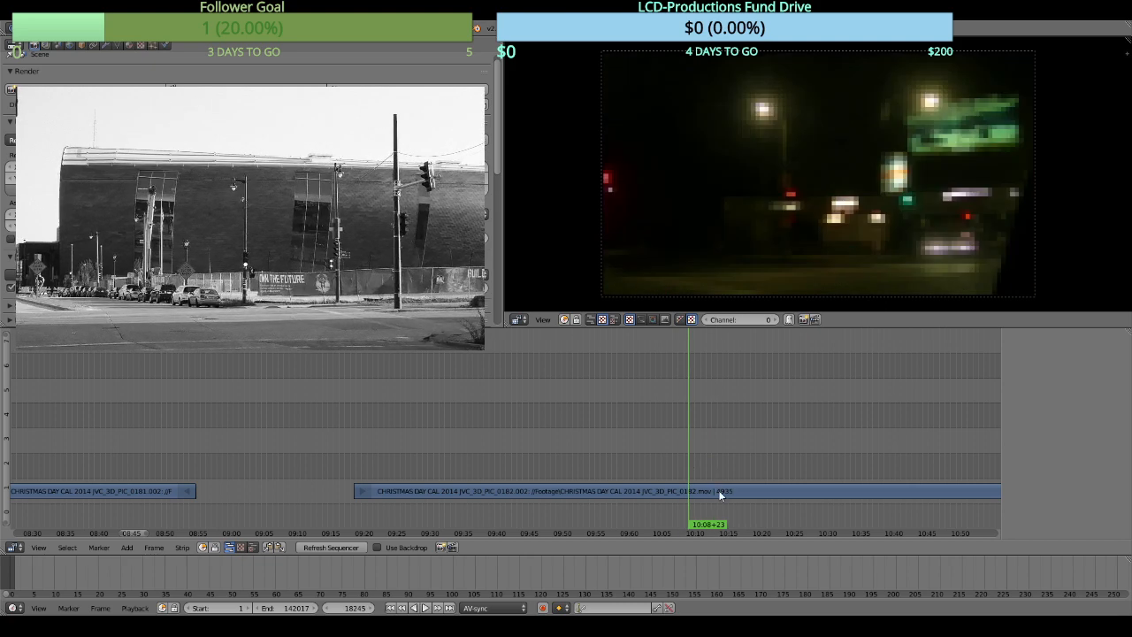
pyautogui.press('n')
pyautogui.press('k')
# Split the JVC_3D_PIC_0182 strip again at 10:16+14 and erase the section between the two cuts.
pyautogui.moveTo(696, 457); pyautogui.dragTo(731, 458)
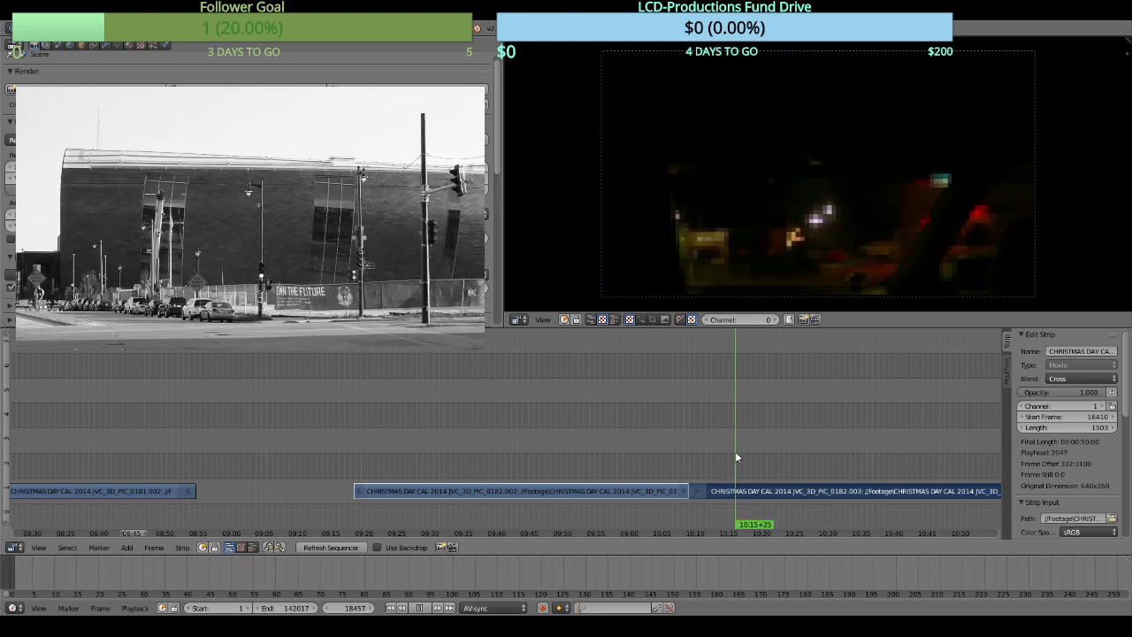
pyautogui.hotkey('alt', 'a')
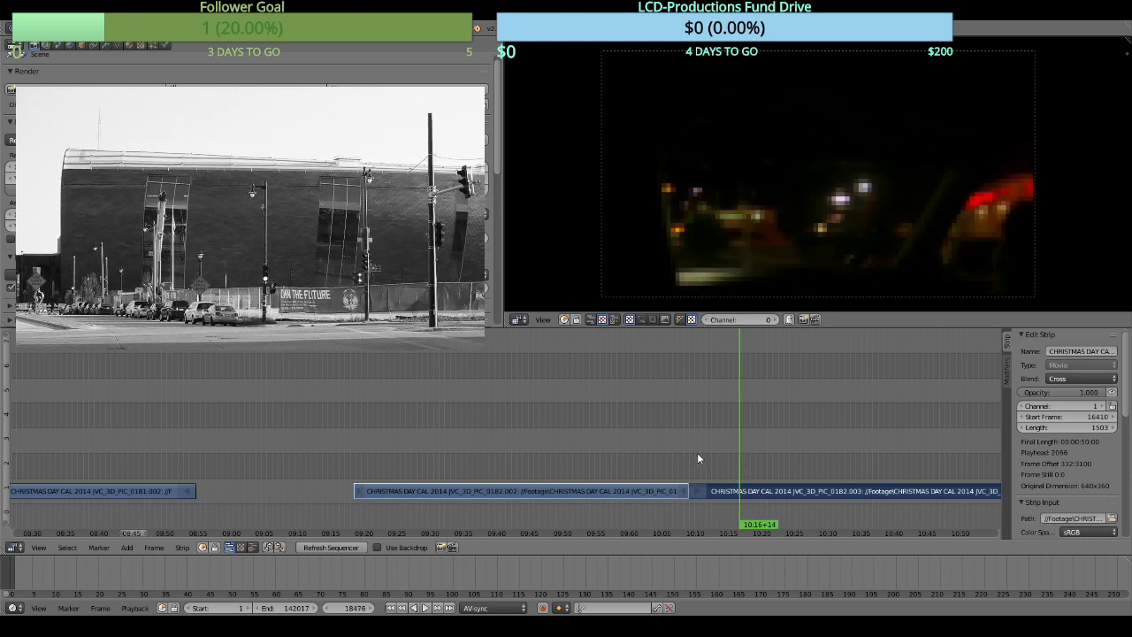
pyautogui.press('k')
pyautogui.press('Delete')
# Review the JVC_3D_PIC_0182 footage from 10:16+14 to 10:44+13 for unwanted sections and select its strip.
pyautogui.hotkey('alt', 'a')
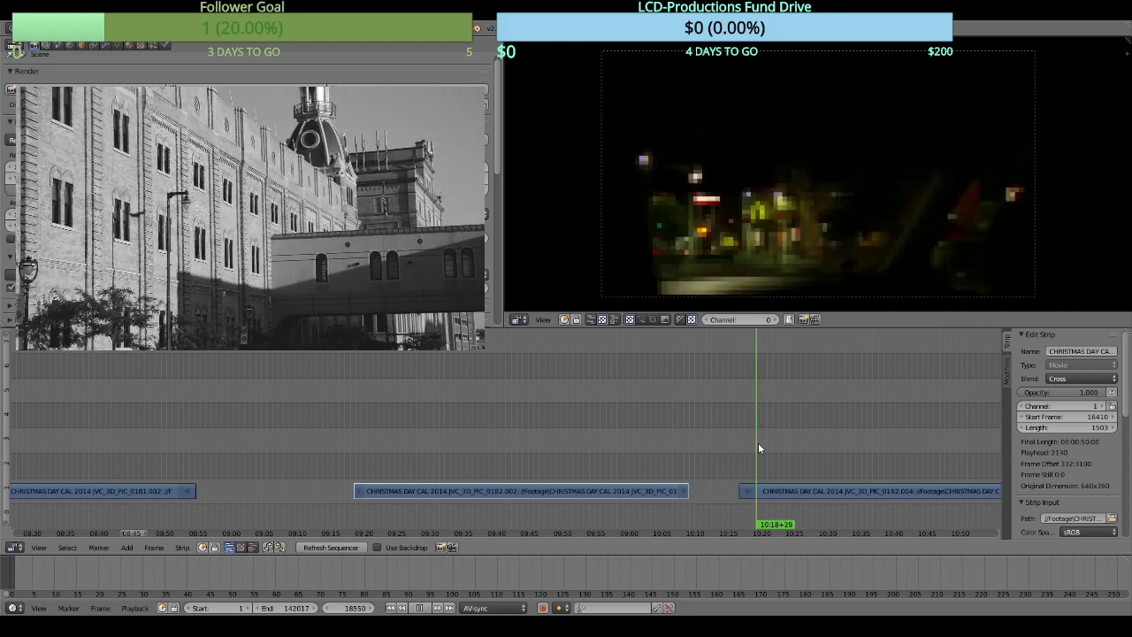
pyautogui.hotkey('alt', 'a')
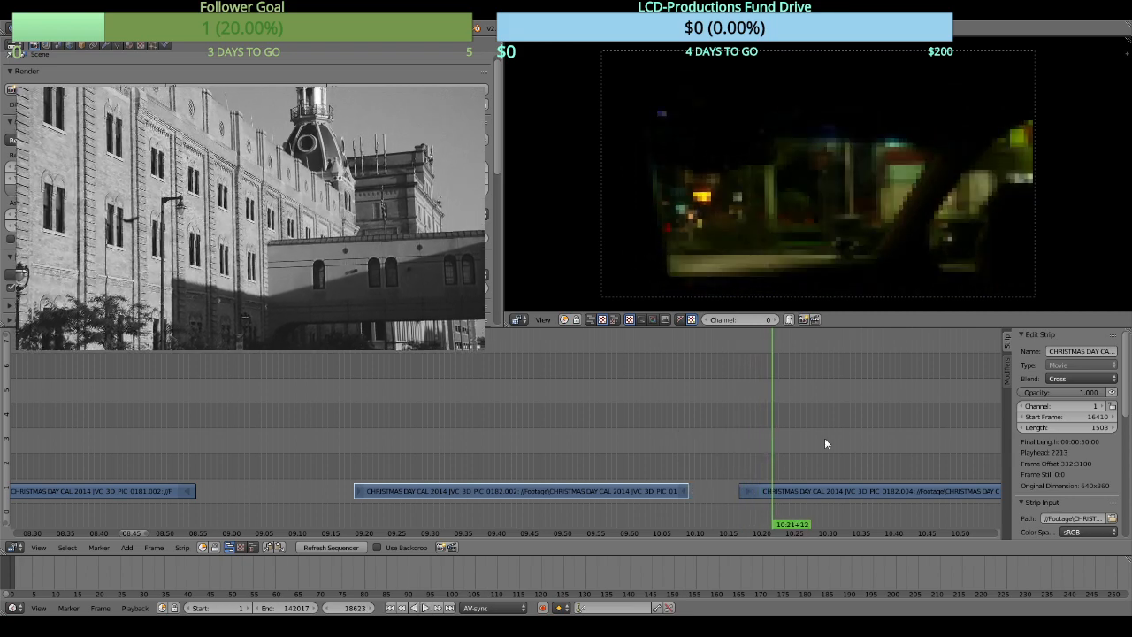
pyautogui.moveTo(848, 434); pyautogui.dragTo(610, 420)
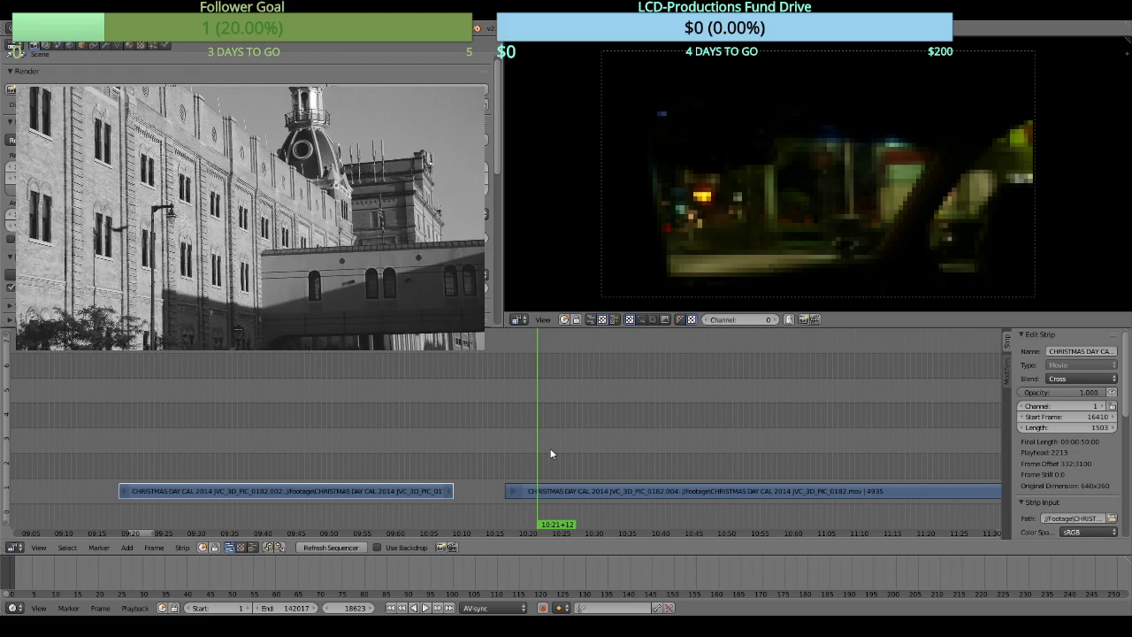
pyautogui.hotkey('alt', 'a')
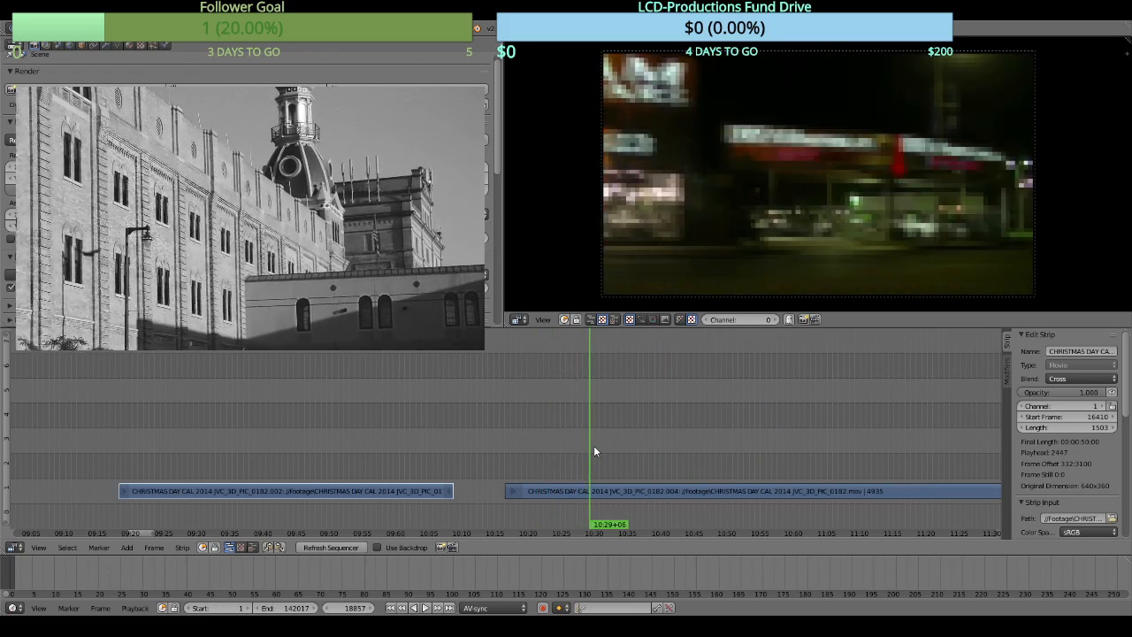
pyautogui.hotkey('alt', 'a')
pyautogui.moveTo(600, 445); pyautogui.dragTo(607, 452)
pyautogui.moveTo(629, 464); pyautogui.dragTo(660, 462)
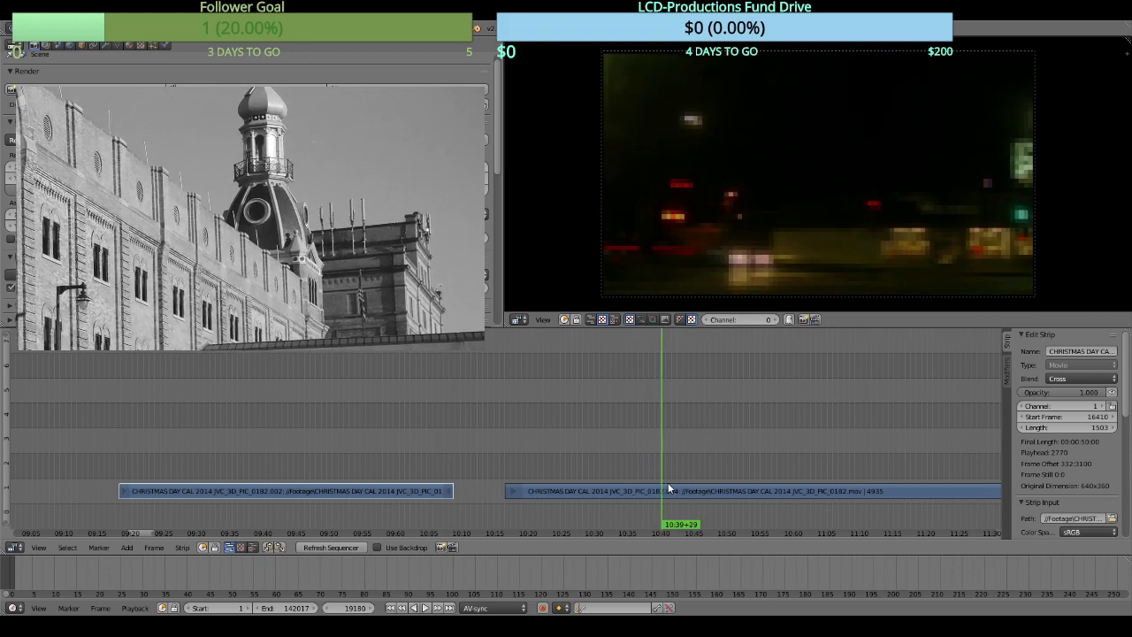
pyautogui.hotkey('alt', 'a')
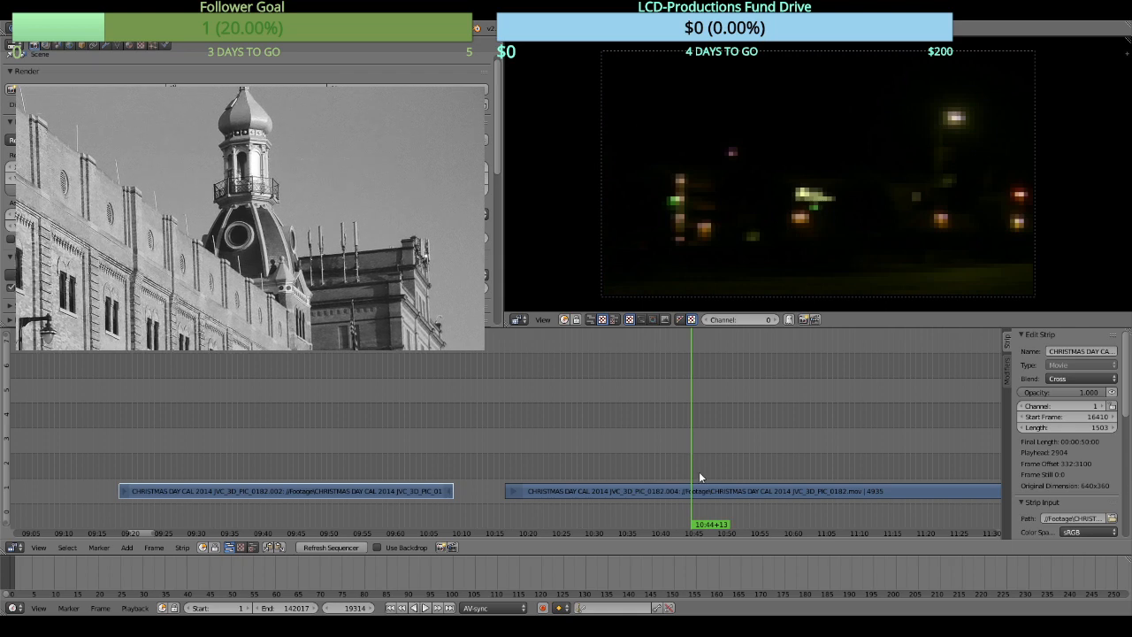
pyautogui.rightClick(704, 490)
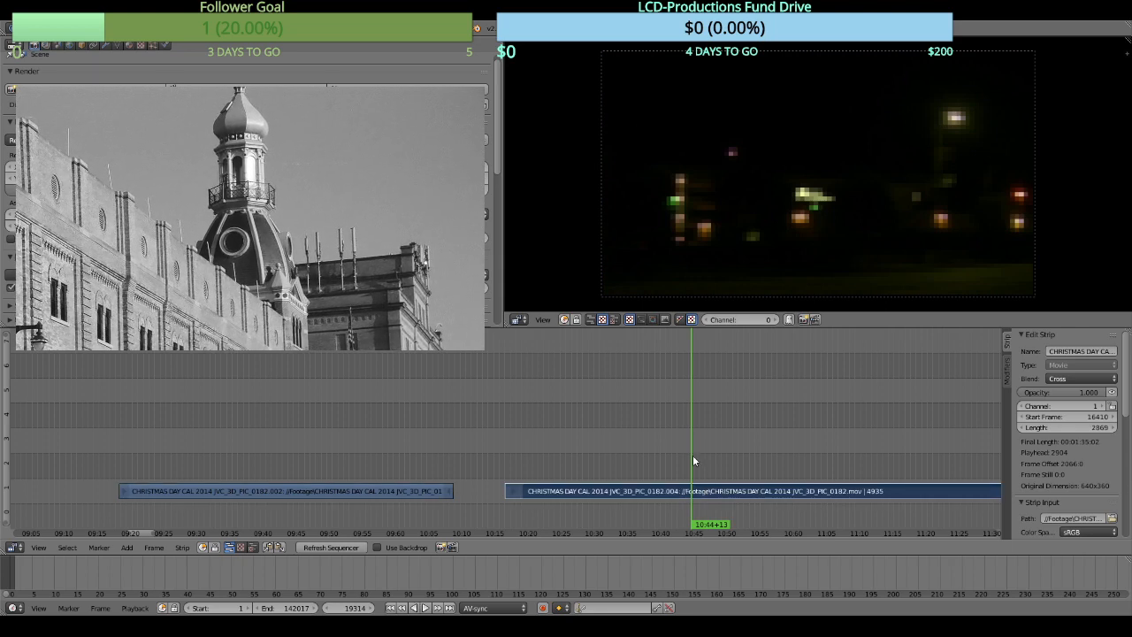
# Play through the remaining JVC_3D_PIC_0182 footage, split the strip at 11:45+08 and erase its tail end.
pyautogui.hotkey('alt', 'a')
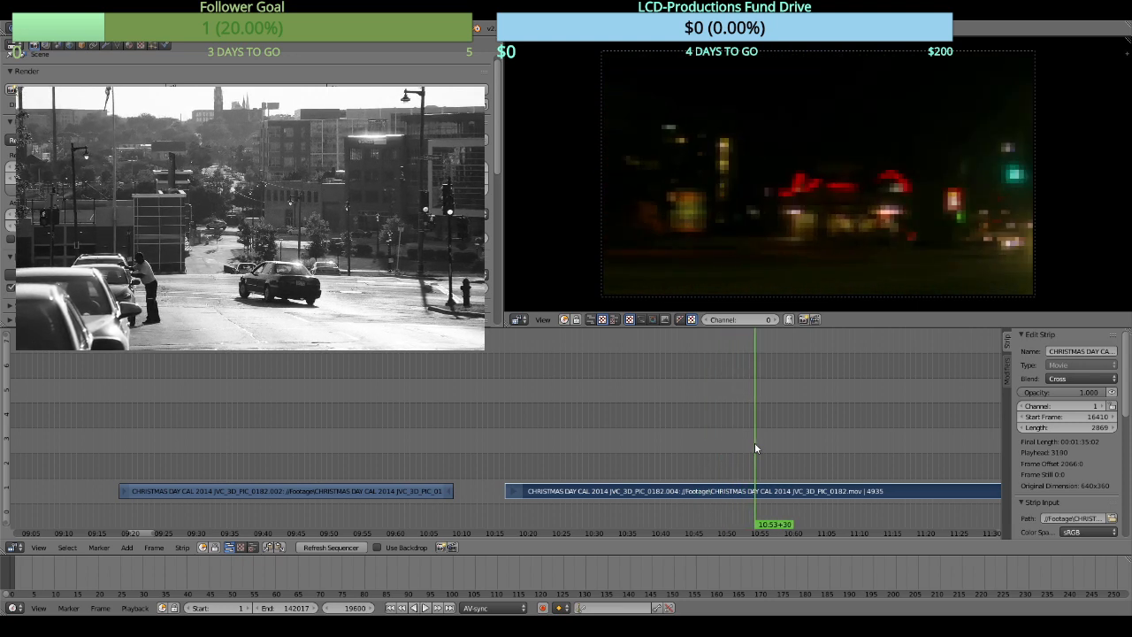
pyautogui.hotkey('alt', 'a')
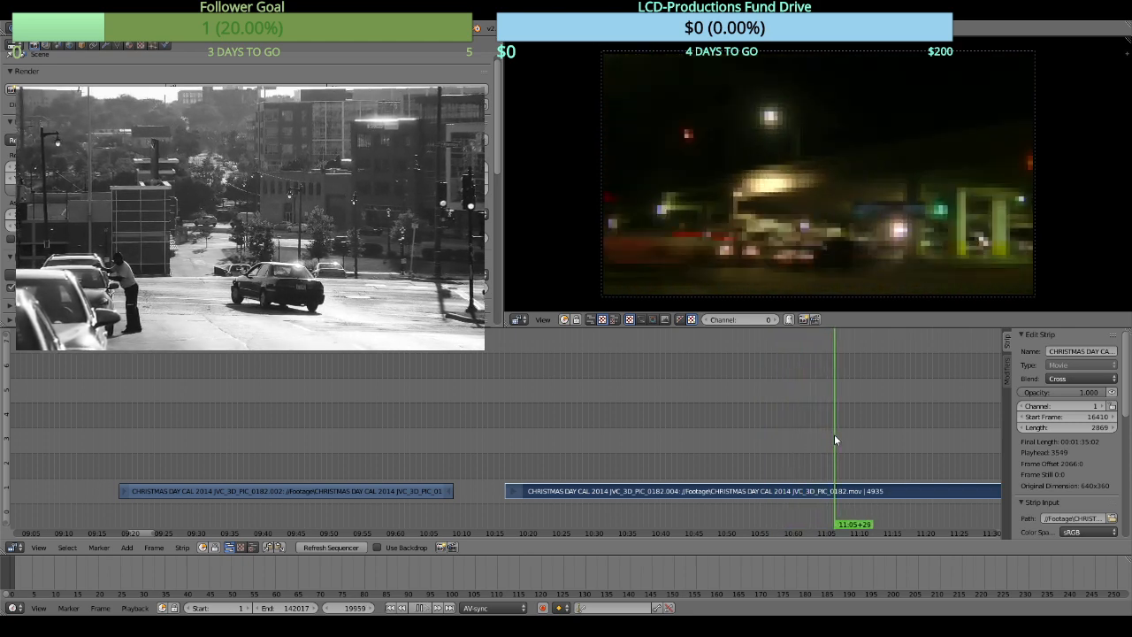
pyautogui.hotkey('alt', 'a')
pyautogui.moveTo(853, 433); pyautogui.dragTo(511, 400)
pyautogui.hotkey('alt', 'a')
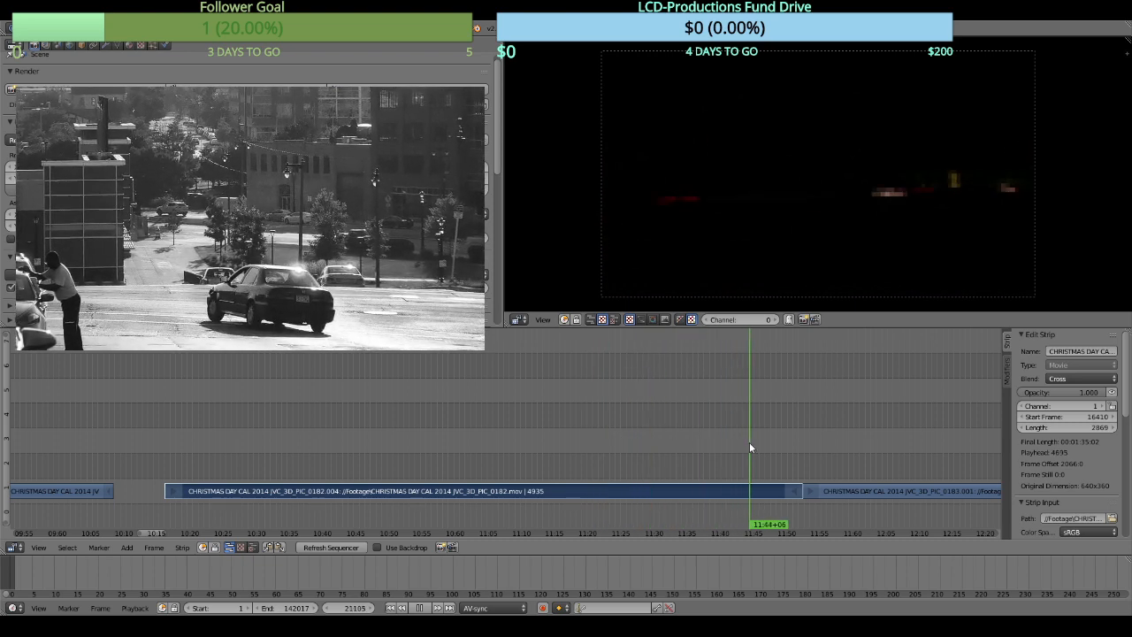
pyautogui.hotkey('alt', 'a')
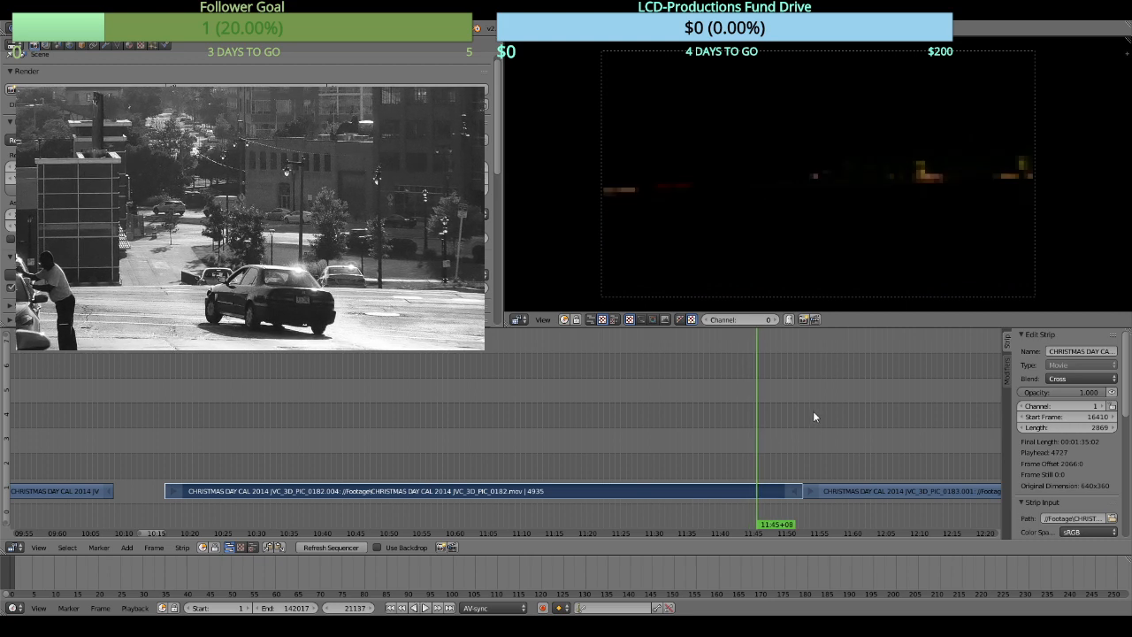
pyautogui.press('k')
pyautogui.press('x')
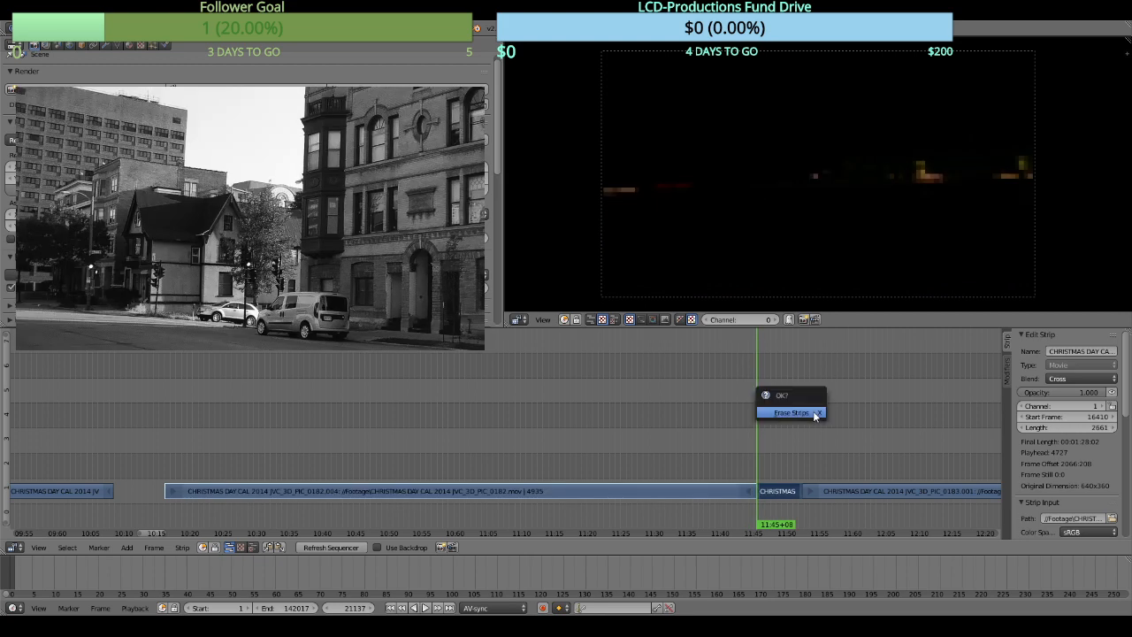
pyautogui.click(815, 416)
# Scrub through the start of the JVC_3D_PIC_0183 strip, split it at 12:12+16 and erase the section before the cut.
pyautogui.moveTo(834, 430)
pyautogui.mouseDown()
pyautogui.moveTo(715, 423)
pyautogui.moveTo(582, 385)
pyautogui.mouseUp()
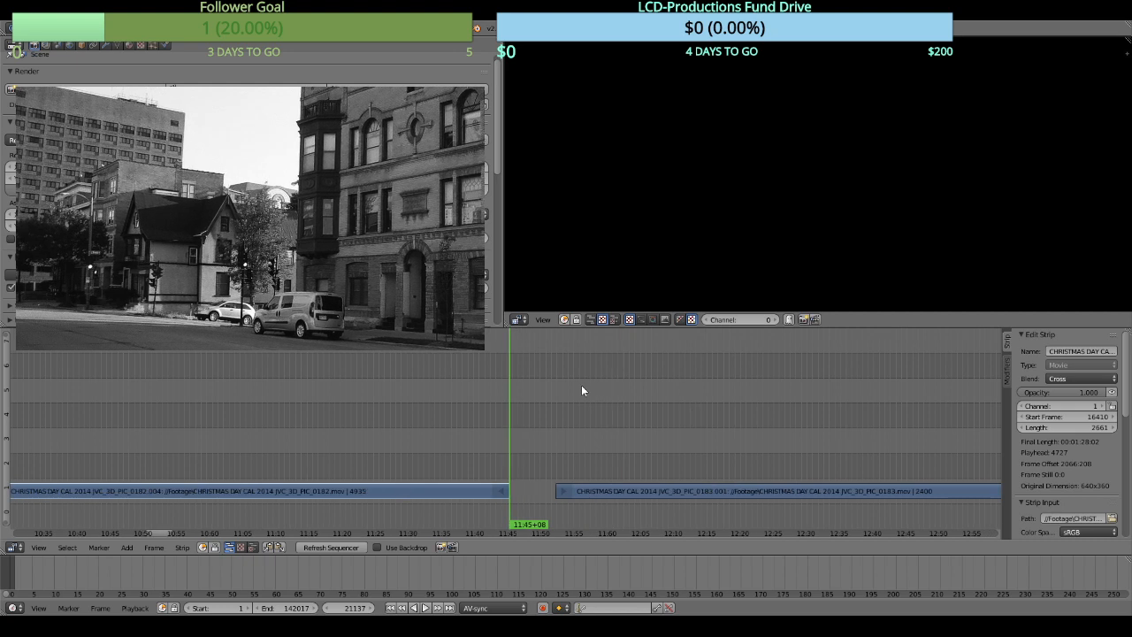
pyautogui.moveTo(571, 440); pyautogui.dragTo(690, 438)
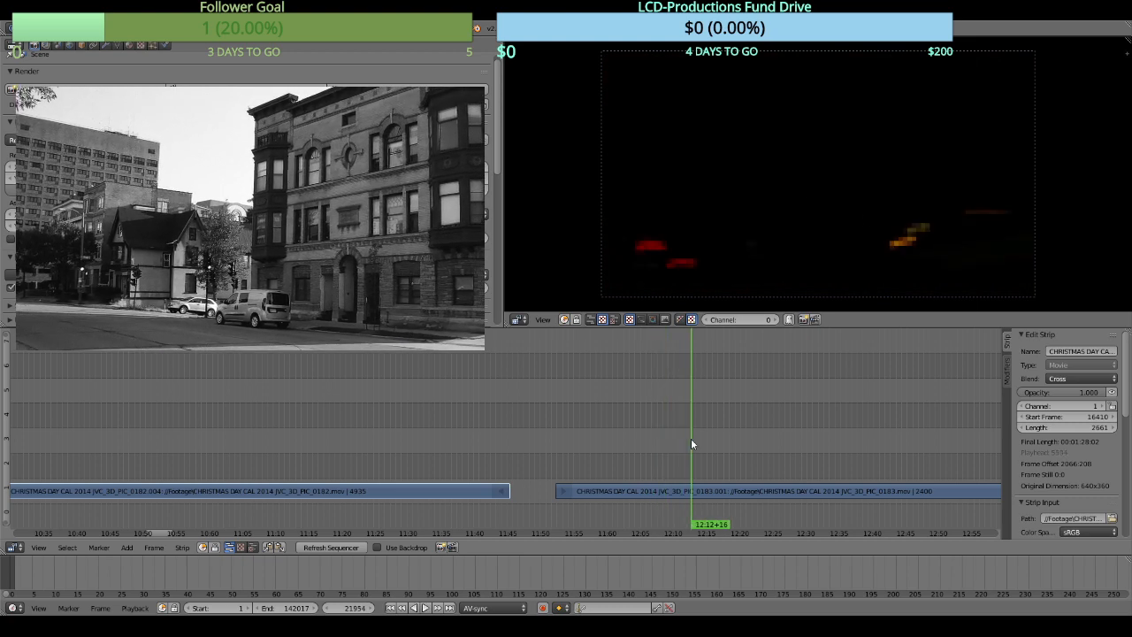
pyautogui.rightClick(699, 491)
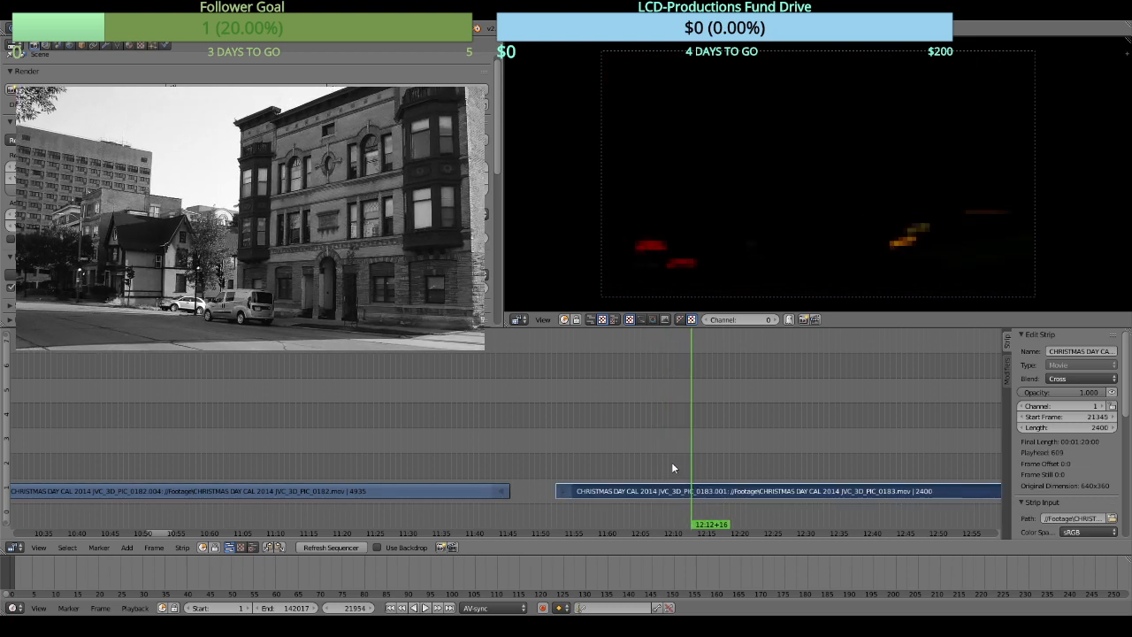
pyautogui.press('k')
pyautogui.press('Delete')
# Trim the start of the JVC_3D_PIC_0183 strip further by splitting it at 12:21+13 and erasing the part before the cut.
pyautogui.moveTo(693, 455); pyautogui.dragTo(753, 467)
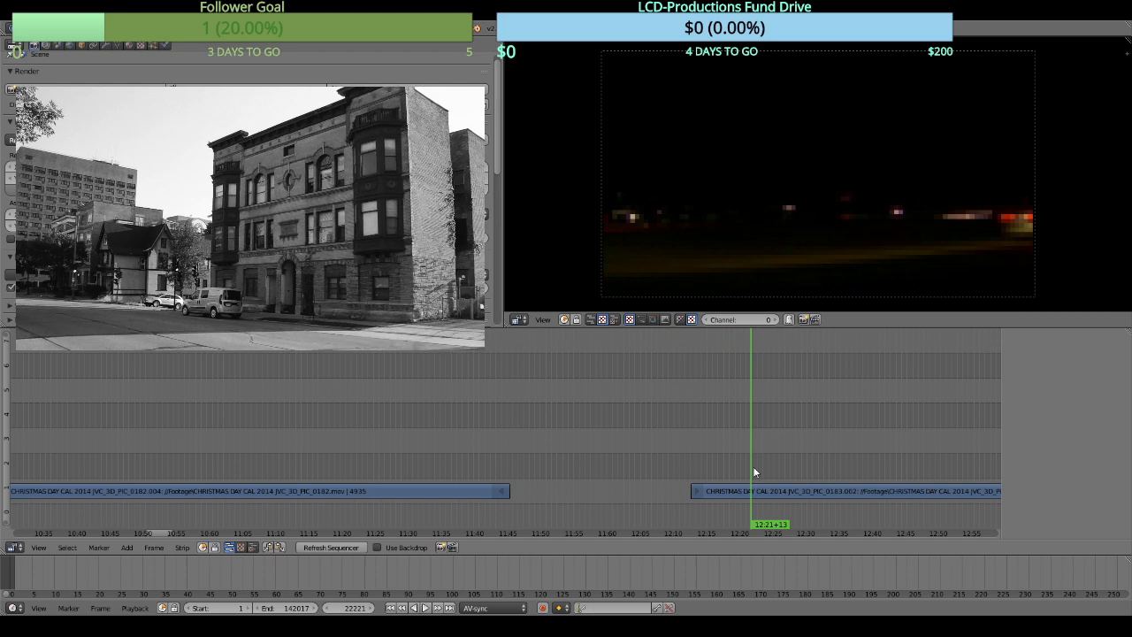
pyautogui.rightClick(755, 482)
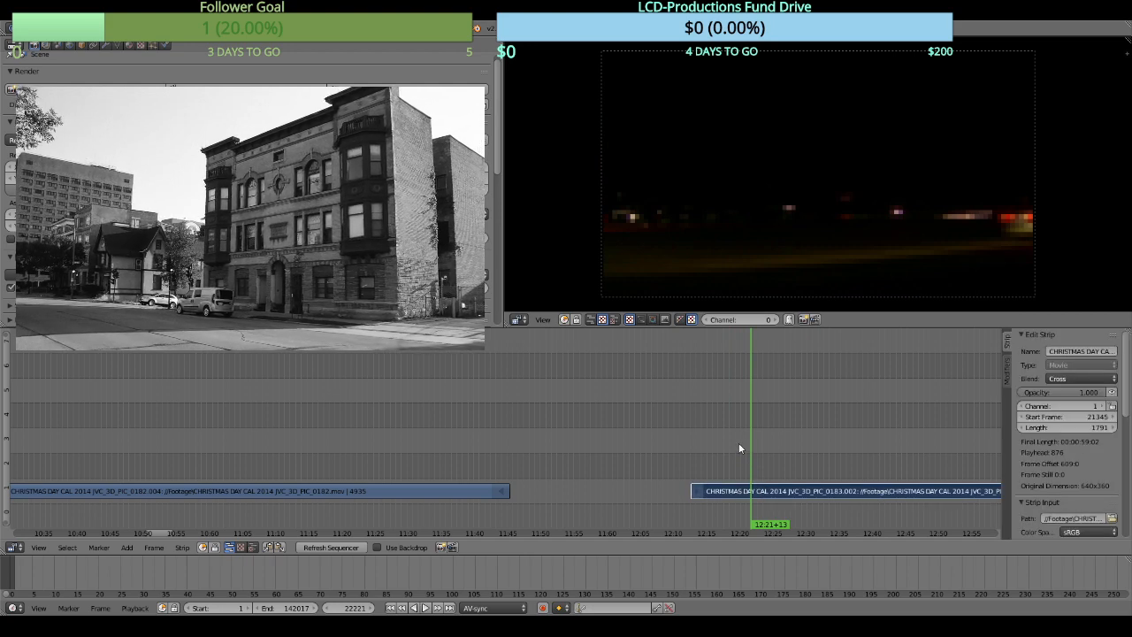
pyautogui.press('k')
pyautogui.press('x')
pyautogui.click(738, 442)
# Review the rest of the JVC_3D_PIC_0183 footage, split the strip at 12:54+03 and erase its tail end.
pyautogui.moveTo(846, 444); pyautogui.dragTo(505, 397)
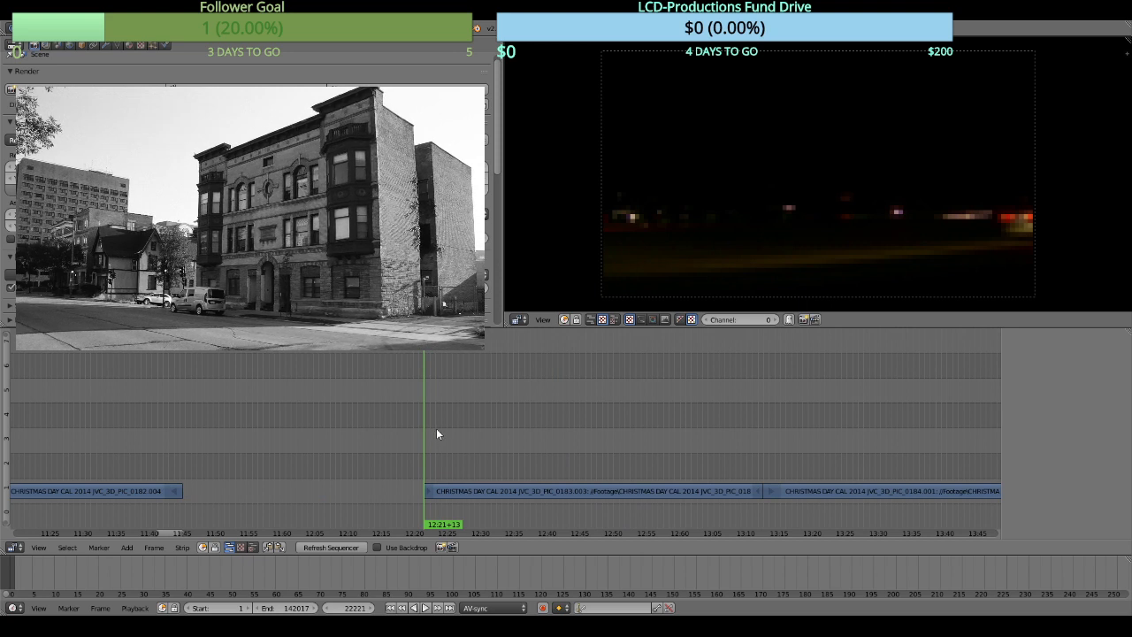
pyautogui.hotkey('alt', 'a')
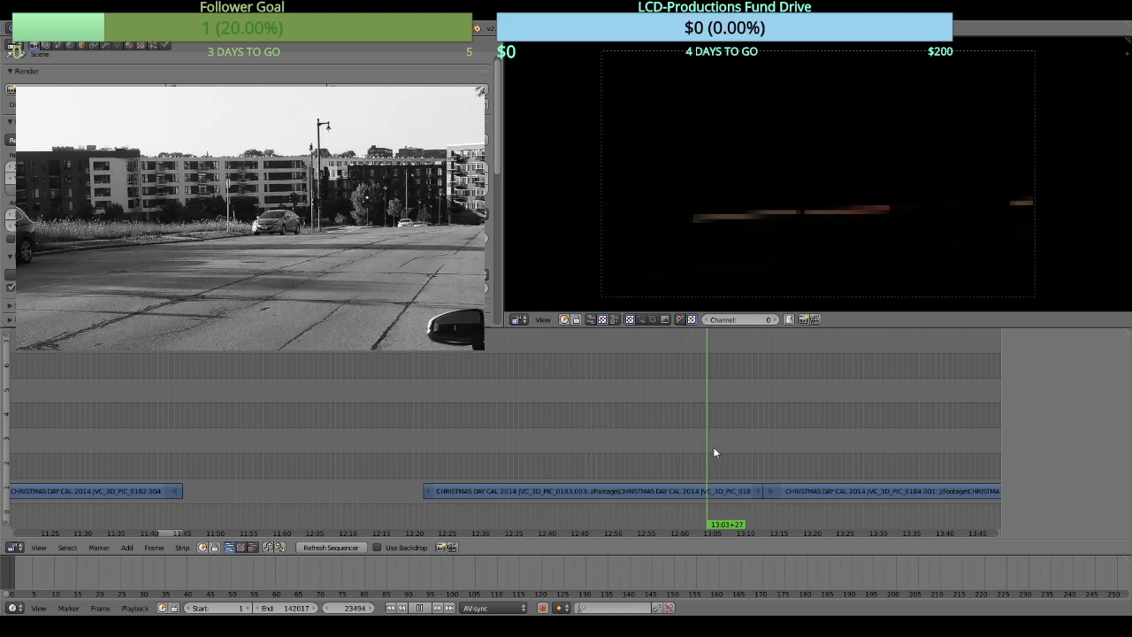
pyautogui.moveTo(450, 443); pyautogui.dragTo(642, 449)
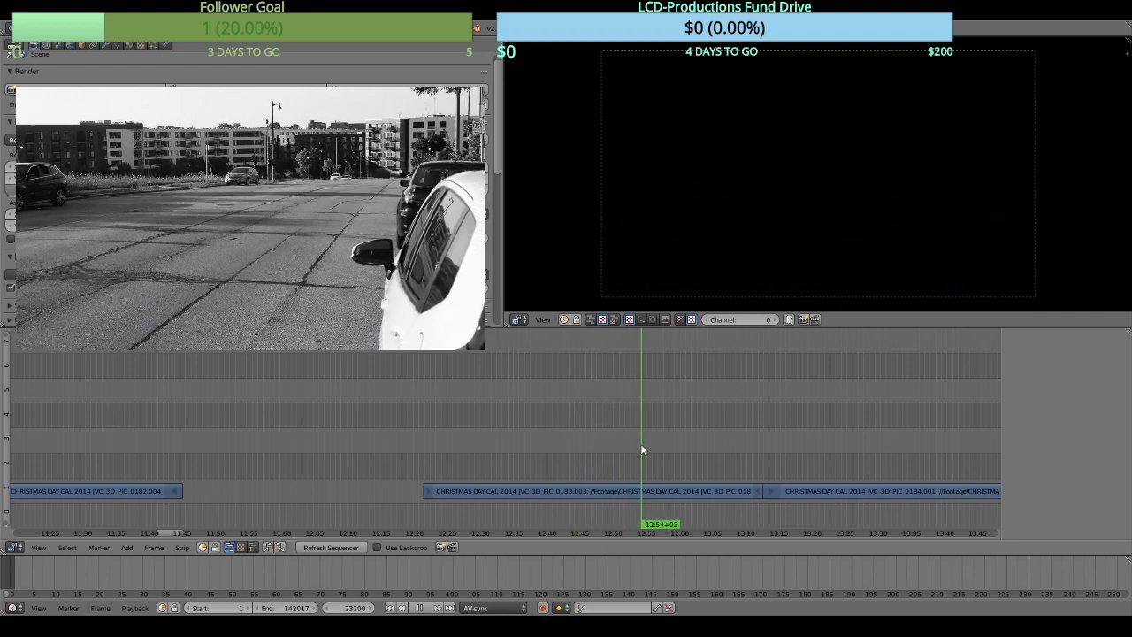
pyautogui.rightClick(664, 492)
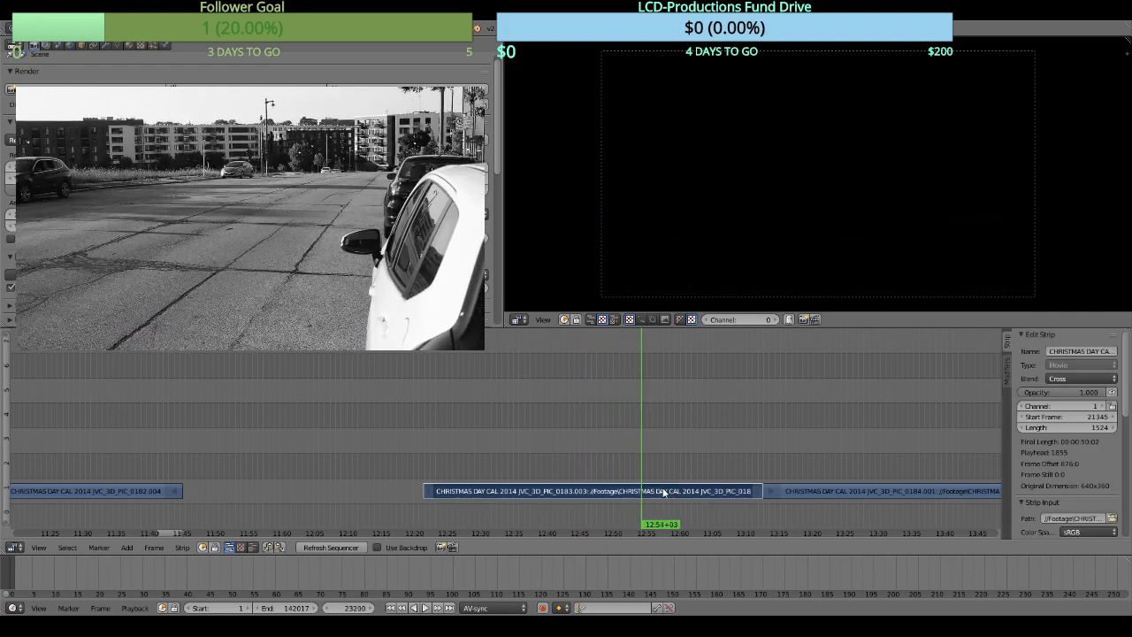
pyautogui.press('k')
pyautogui.press('Delete')
# Scrub through the start of the JVC_3D_PIC_0184 strip, split it at 13:28+16 and erase the section before the cut.
pyautogui.moveTo(841, 456); pyautogui.dragTo(628, 435)
pyautogui.moveTo(562, 458); pyautogui.dragTo(658, 450)
pyautogui.rightClick(622, 486)
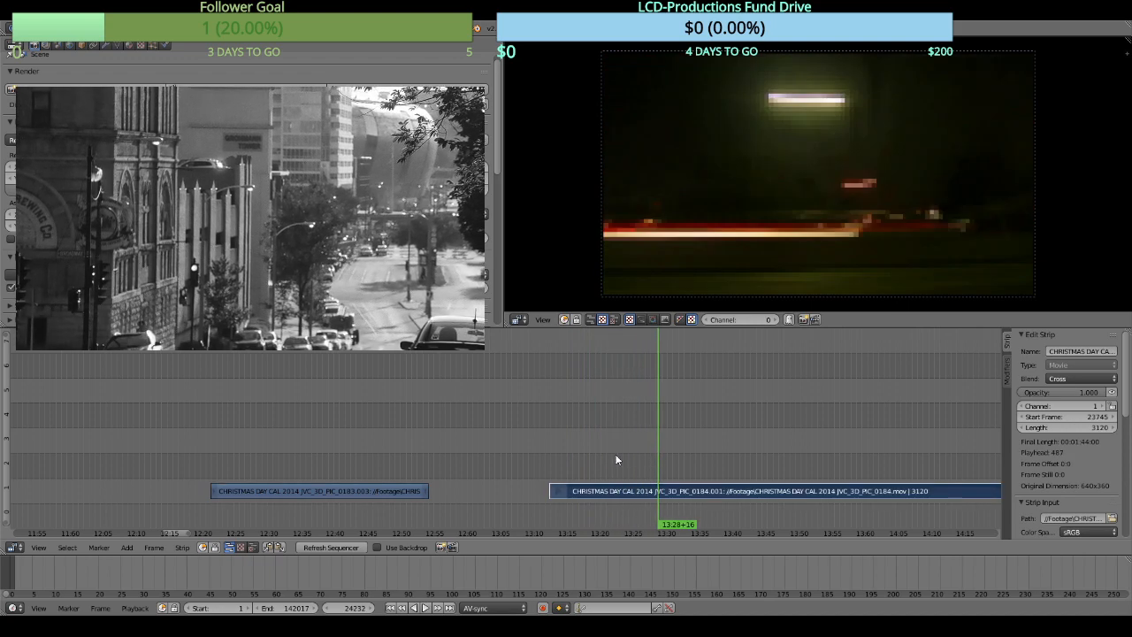
pyautogui.press('k')
pyautogui.press('x')
pyautogui.click(616, 455)
# Scrub through the remaining JVC_3D_PIC_0184 footage, split the strip at 14:44+15 and erase its tail end.
pyautogui.moveTo(655, 464)
pyautogui.mouseDown()
pyautogui.moveTo(754, 448)
pyautogui.moveTo(523, 414)
pyautogui.moveTo(494, 444)
pyautogui.moveTo(905, 460)
pyautogui.mouseUp()
pyautogui.rightClick(923, 493)
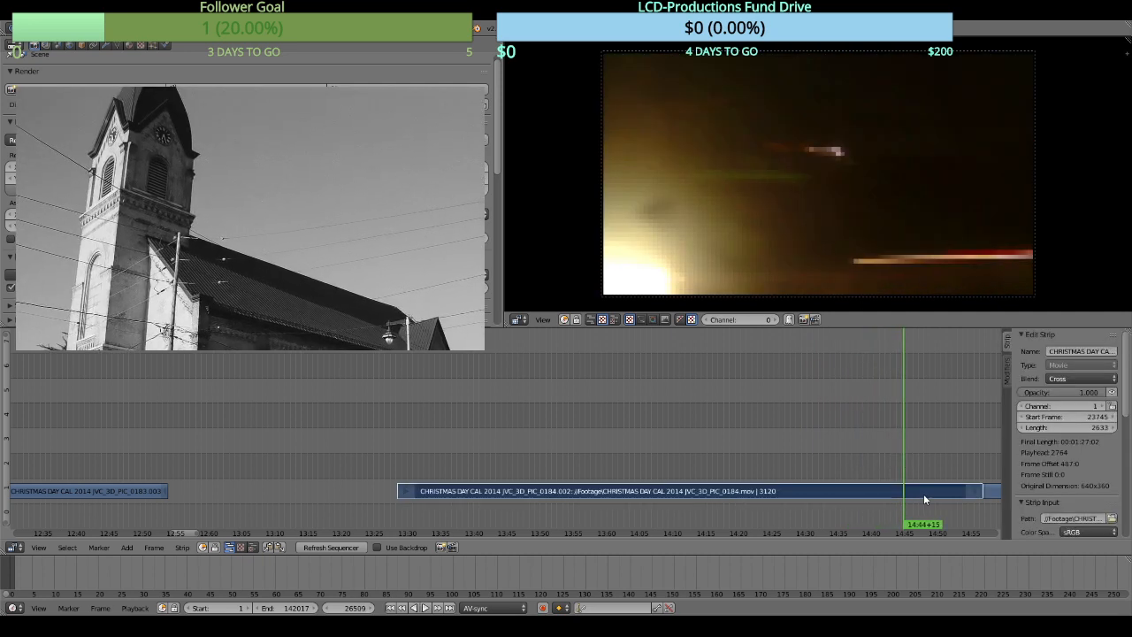
pyautogui.press('k')
pyautogui.press('x')
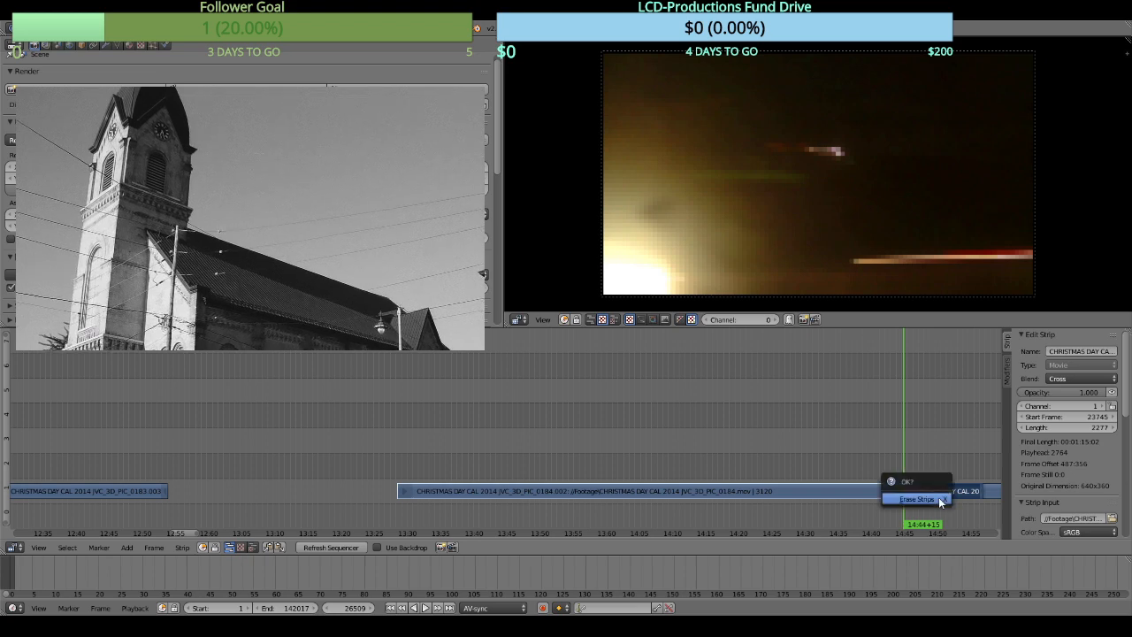
pyautogui.click(938, 497)
# Scrub into the short strip after JVC_3D_PIC_0184, split it at 14:58+15 and erase the section before the cut.
pyautogui.hscroll(5, 953, 479)
pyautogui.moveTo(699, 458); pyautogui.dragTo(716, 452)
pyautogui.rightClick(731, 491)
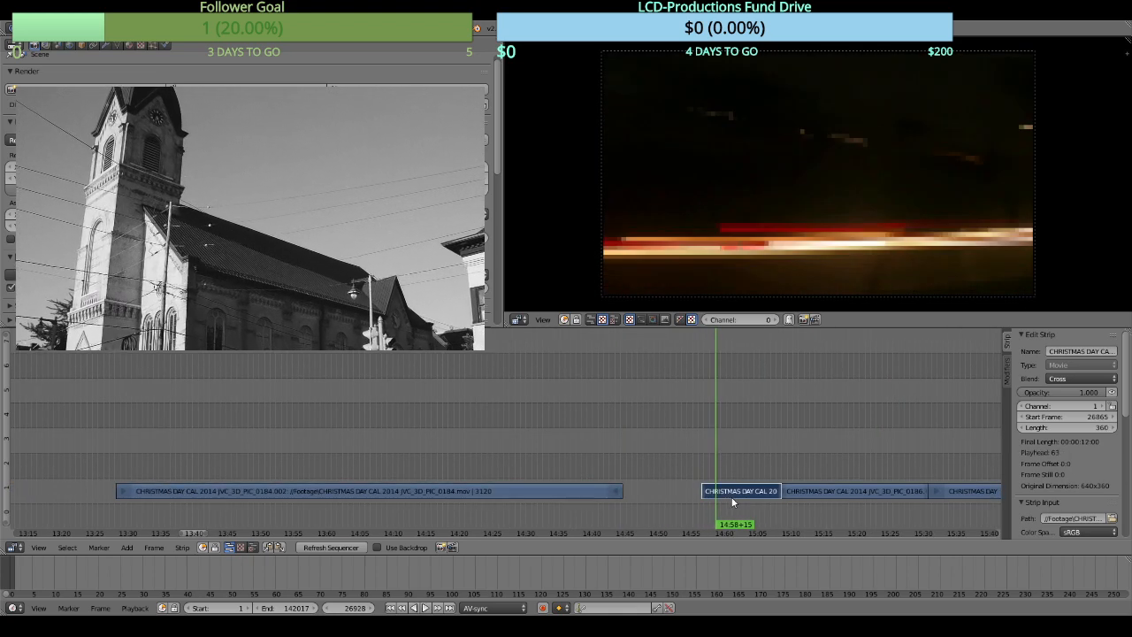
pyautogui.press('x')
pyautogui.click(695, 450)
# Scrub on through the short strip after JVC_3D_PIC_0184, split it at 15:06+16 and erase its tail end.
pyautogui.moveTo(718, 450); pyautogui.dragTo(768, 442)
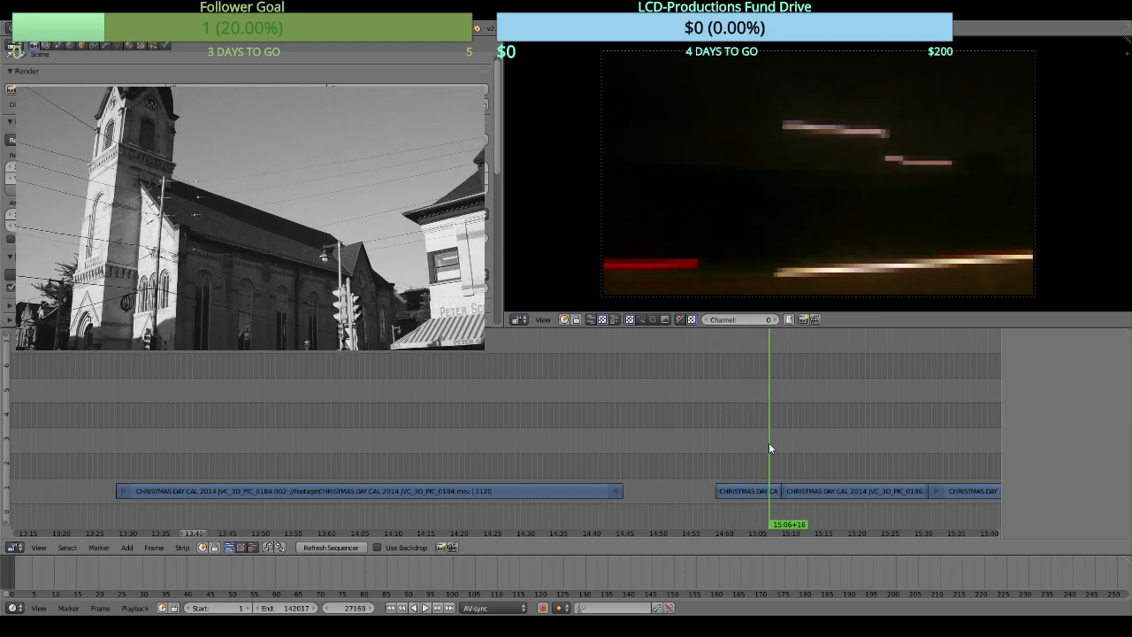
pyautogui.rightClick(744, 488)
pyautogui.press('k')
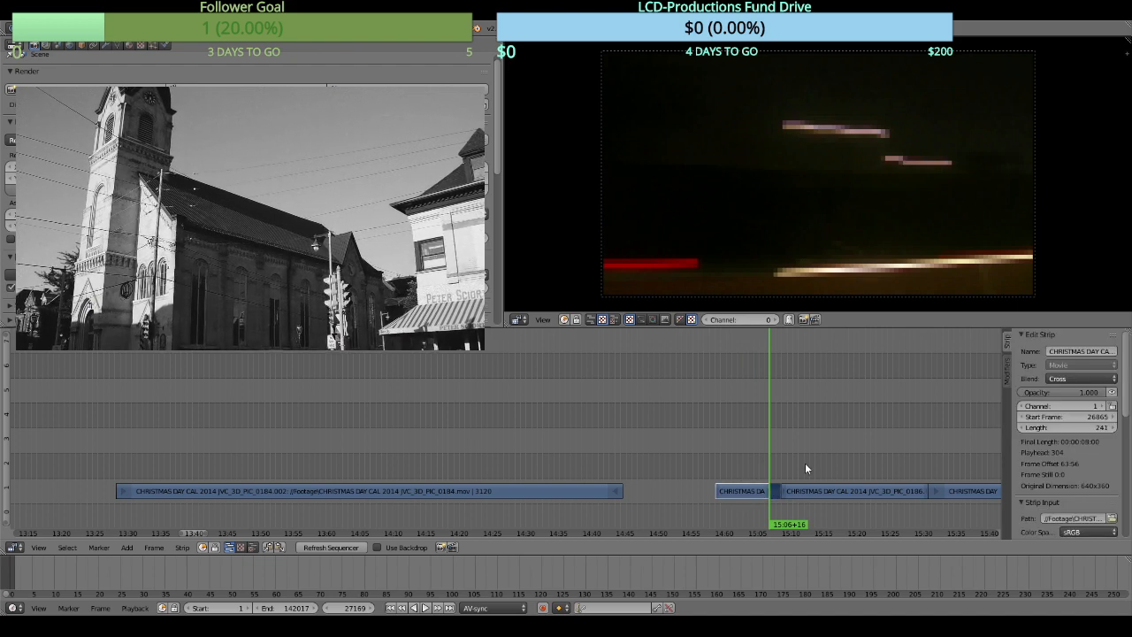
pyautogui.press('x')
pyautogui.click(779, 459)
# Scrub through the start of the JVC_3D_PIC_0186 strip, split it at 15:12+10 and erase the section before the cut.
pyautogui.moveTo(778, 459); pyautogui.dragTo(792, 482)
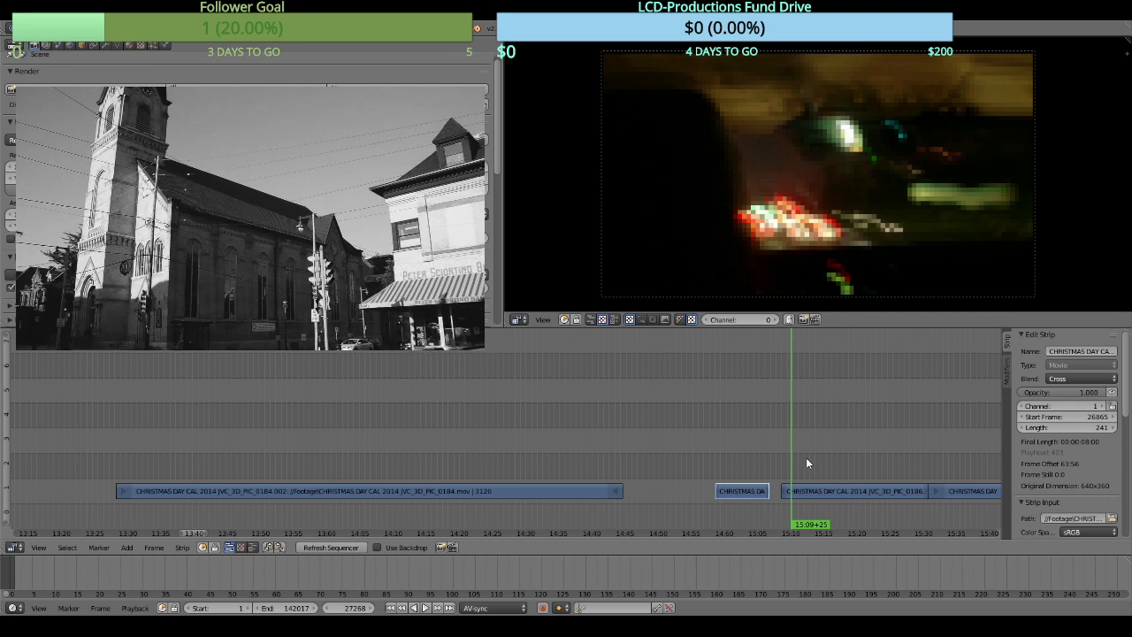
pyautogui.click(806, 457)
pyautogui.rightClick(812, 492)
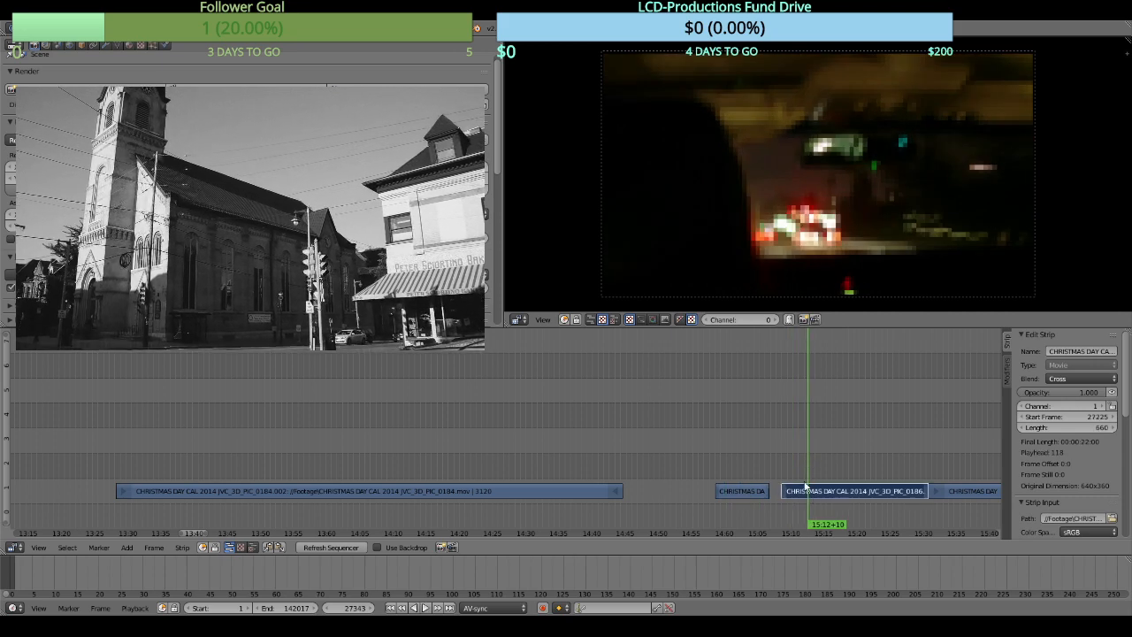
pyautogui.press('k')
pyautogui.press('x')
pyautogui.click(807, 467)
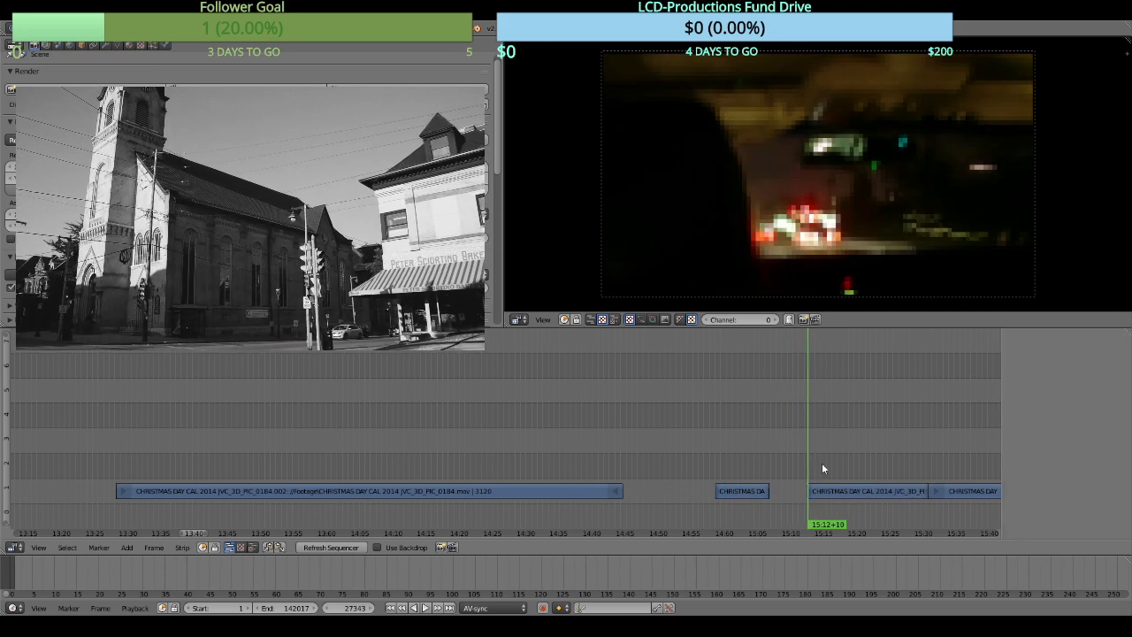
# Scrub through the remaining JVC_3D_PIC_0186 footage, split the strip at 15:27+26 and erase its tail end.
pyautogui.moveTo(843, 461); pyautogui.dragTo(911, 459)
pyautogui.click(902, 496)
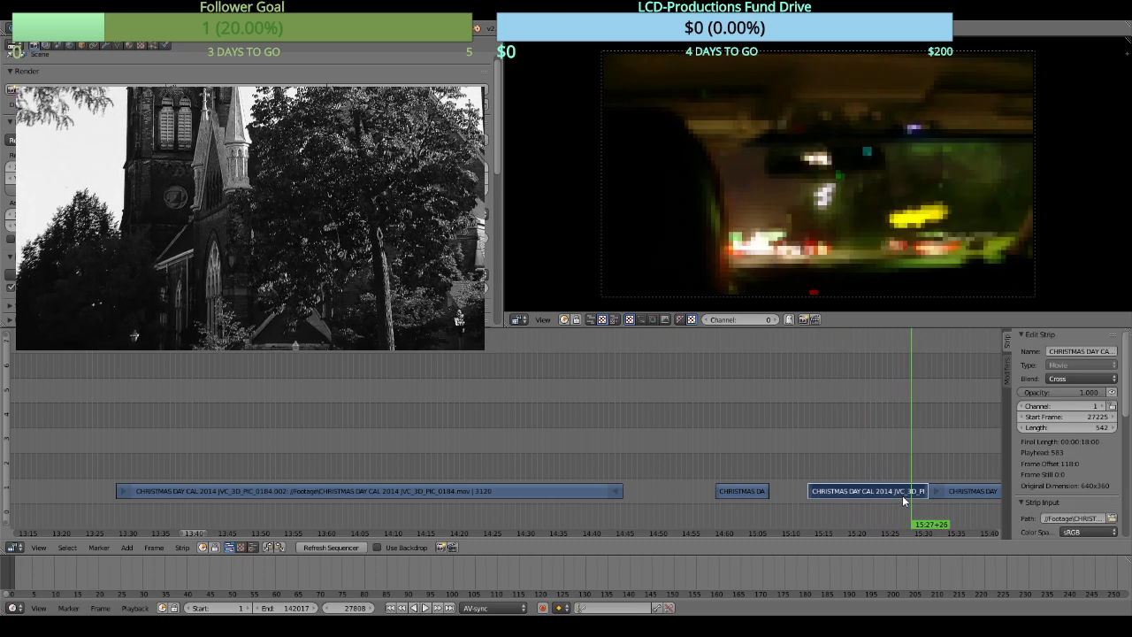
pyautogui.press('k')
pyautogui.press('x')
pyautogui.click(949, 463)
# Play the start of the JVC_3D_PIC_0187 strip, split it at 15:38+19 and erase the section before the cut.
pyautogui.moveTo(930, 465); pyautogui.dragTo(707, 445)
pyautogui.click(705, 452)
pyautogui.hotkey('alt', 'a')
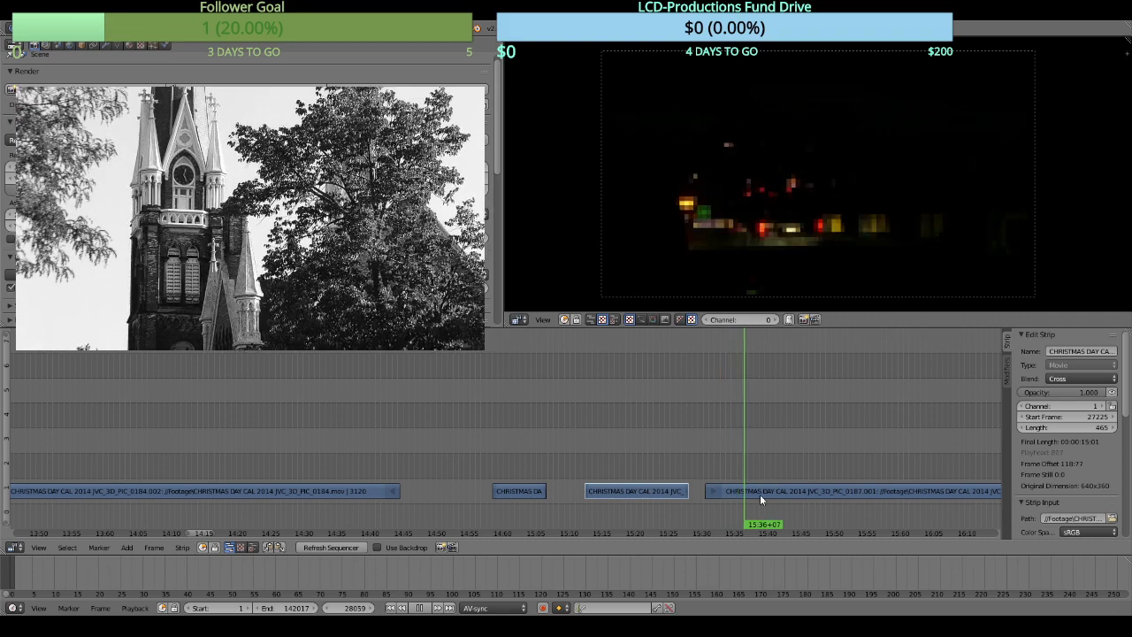
pyautogui.rightClick(759, 494)
pyautogui.press('g')
pyautogui.click(741, 458)
pyautogui.press('k')
pyautogui.press('x')
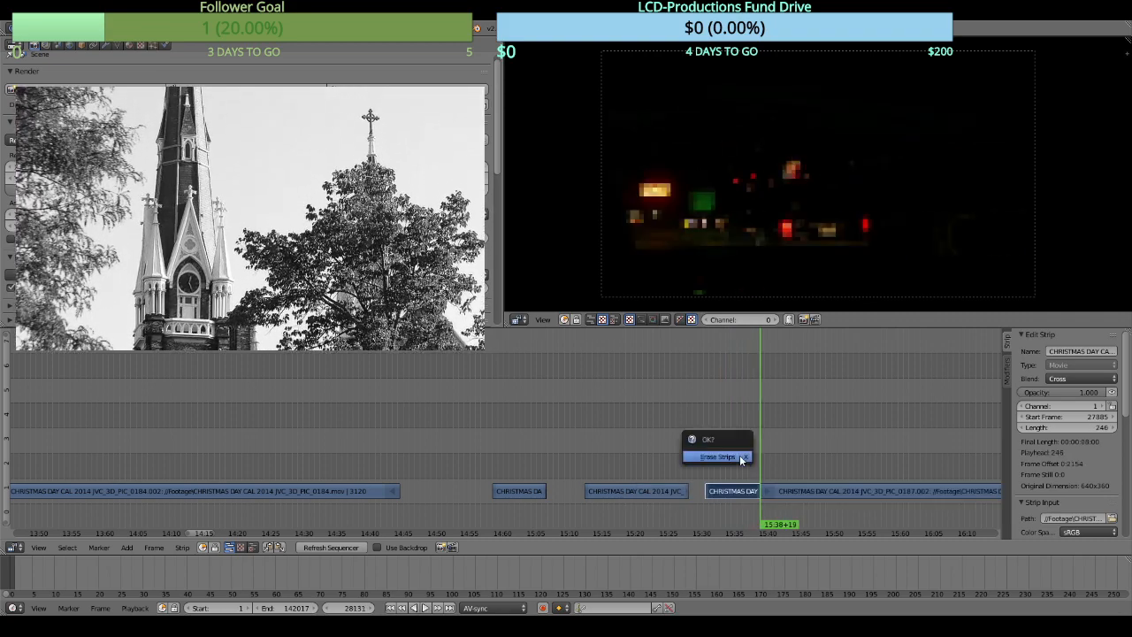
pyautogui.click(741, 457)
# Review the following JVC_3D_PIC_0187 footage and split the strip at 16:01+09, where the unwanted middle section begins.
pyautogui.moveTo(804, 471)
pyautogui.mouseDown()
pyautogui.moveTo(756, 473)
pyautogui.moveTo(469, 407)
pyautogui.moveTo(450, 437)
pyautogui.moveTo(659, 464)
pyautogui.mouseUp()
pyautogui.click(569, 451)
pyautogui.hotkey('alt', 'a')
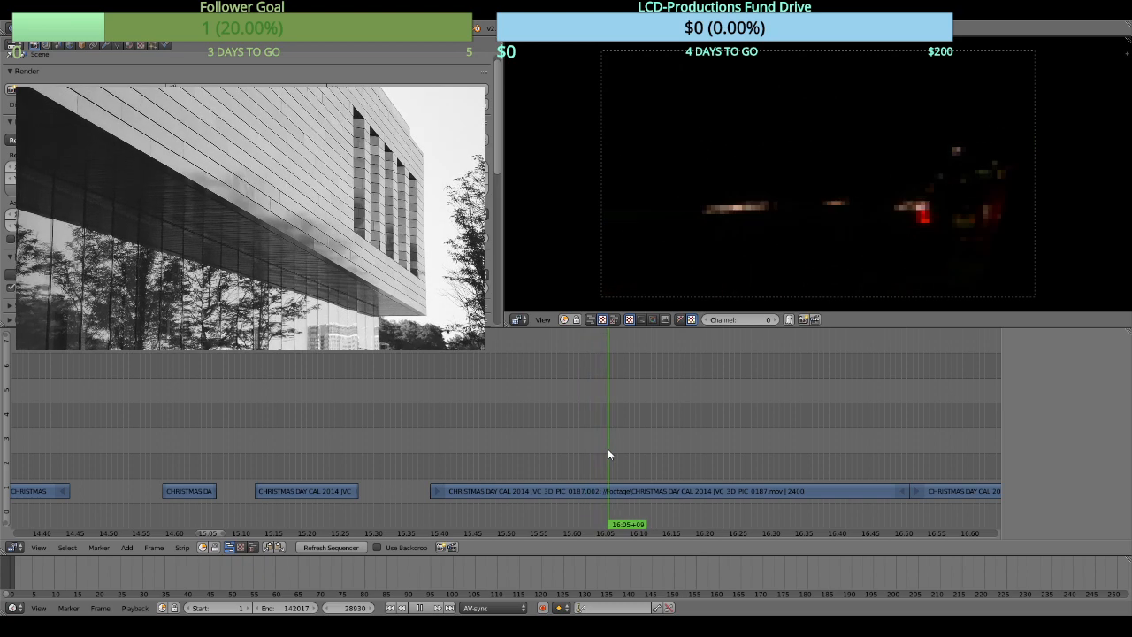
pyautogui.click(539, 454)
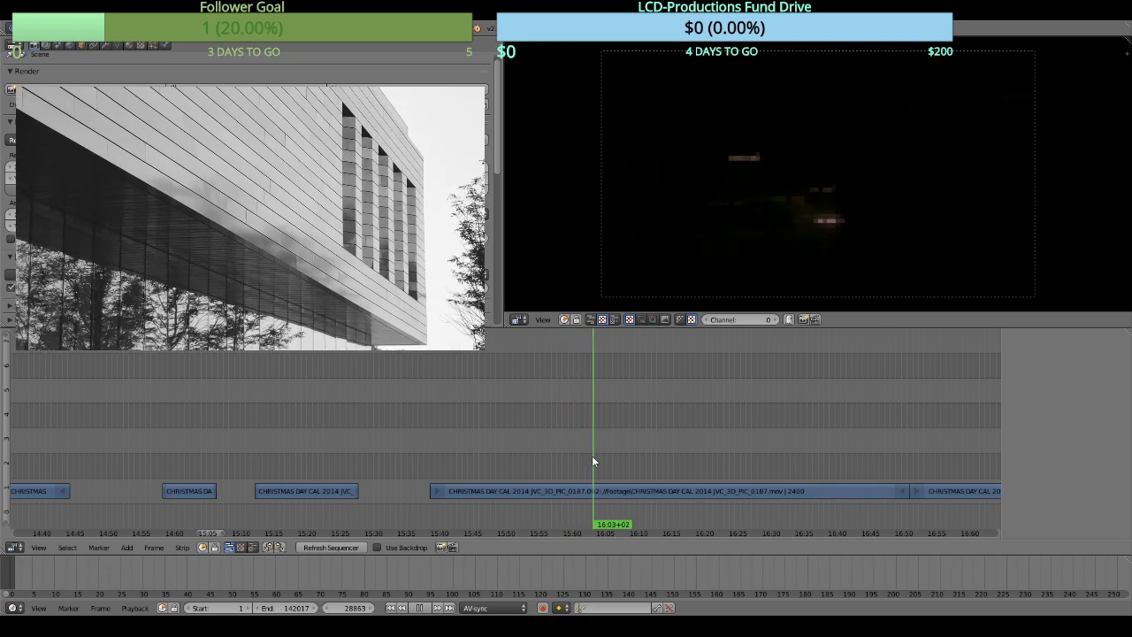
pyautogui.moveTo(590, 463); pyautogui.dragTo(582, 465)
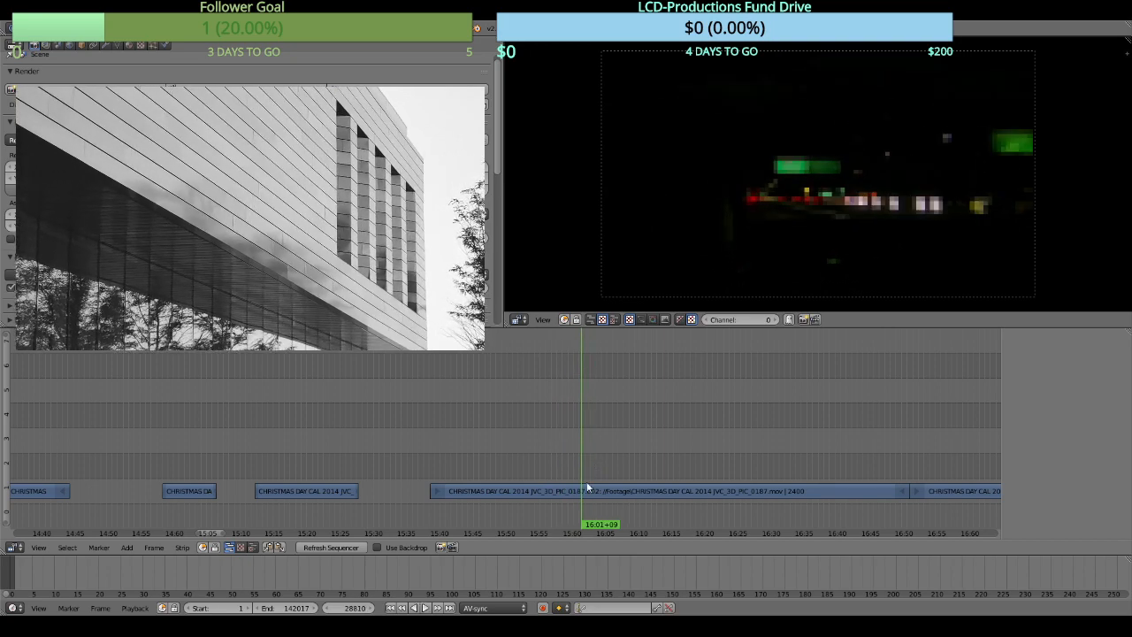
pyautogui.rightClick(589, 491)
pyautogui.press('k')
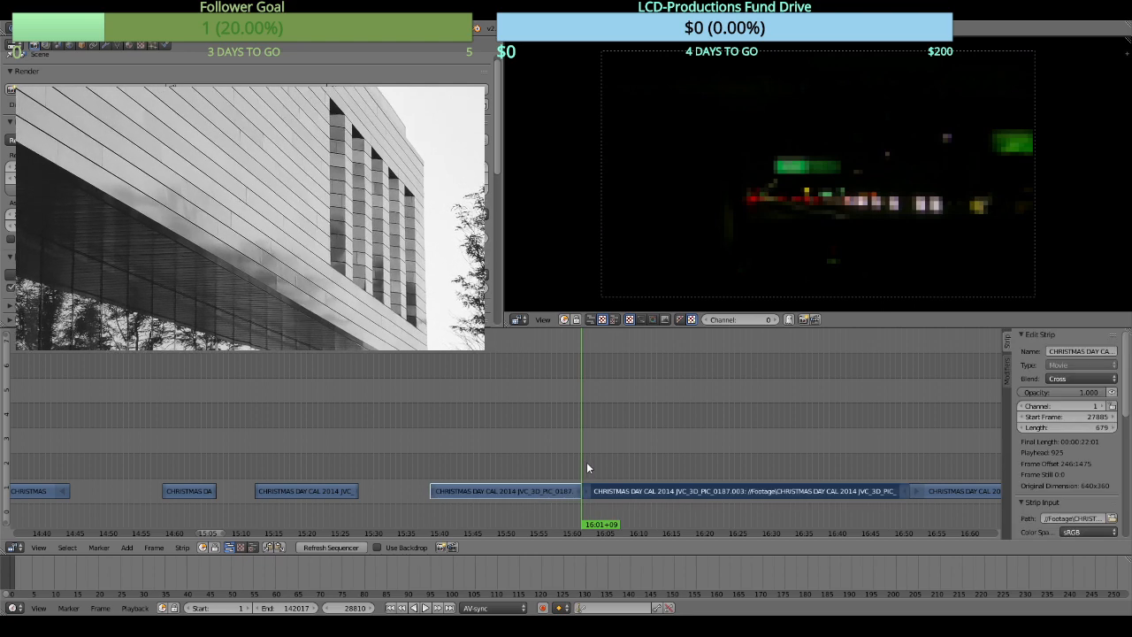
# Play on from the cut, split JVC_3D_PIC_0187 again at 16:06+11 and erase the section between the two cuts.
pyautogui.hotkey('alt', 'a')
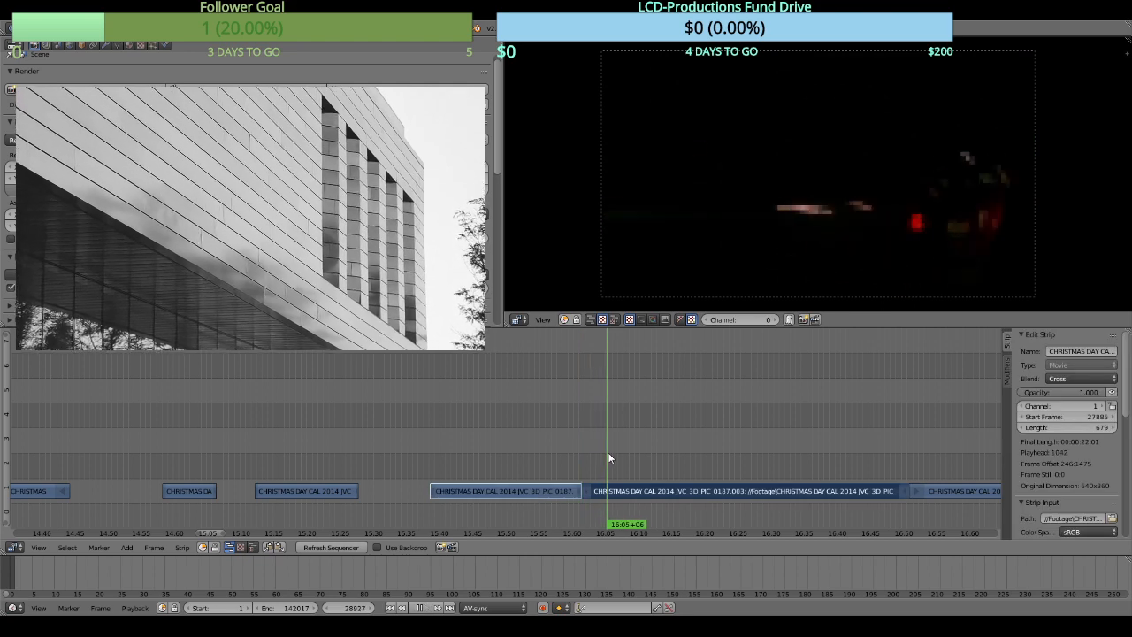
pyautogui.hotkey('alt', 'a')
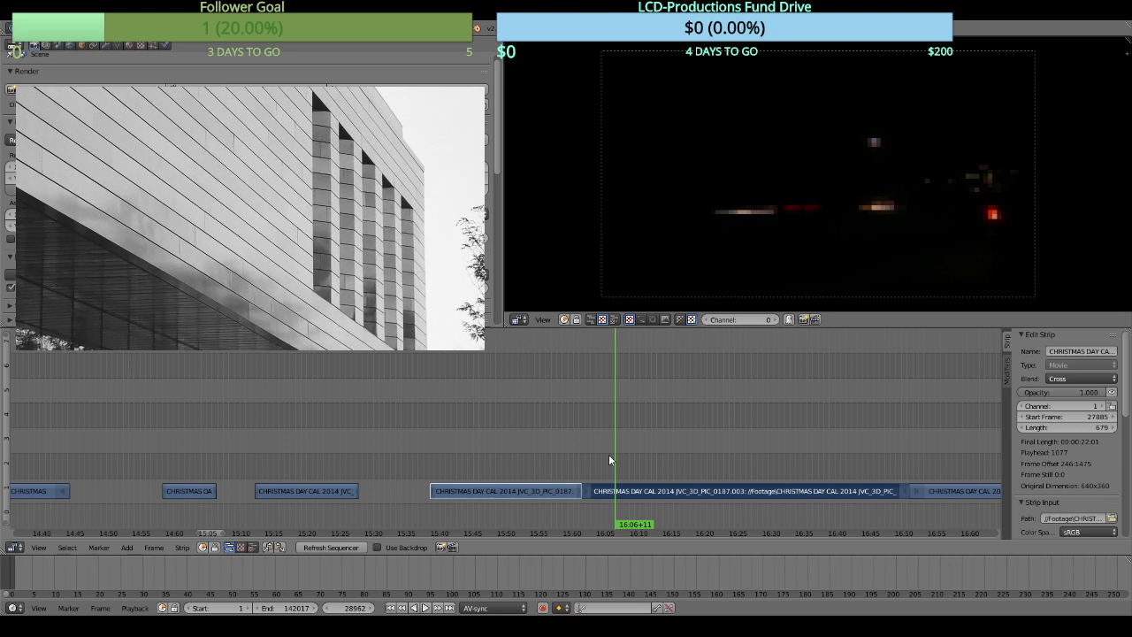
pyautogui.press('k')
pyautogui.press('x')
pyautogui.click(610, 454)
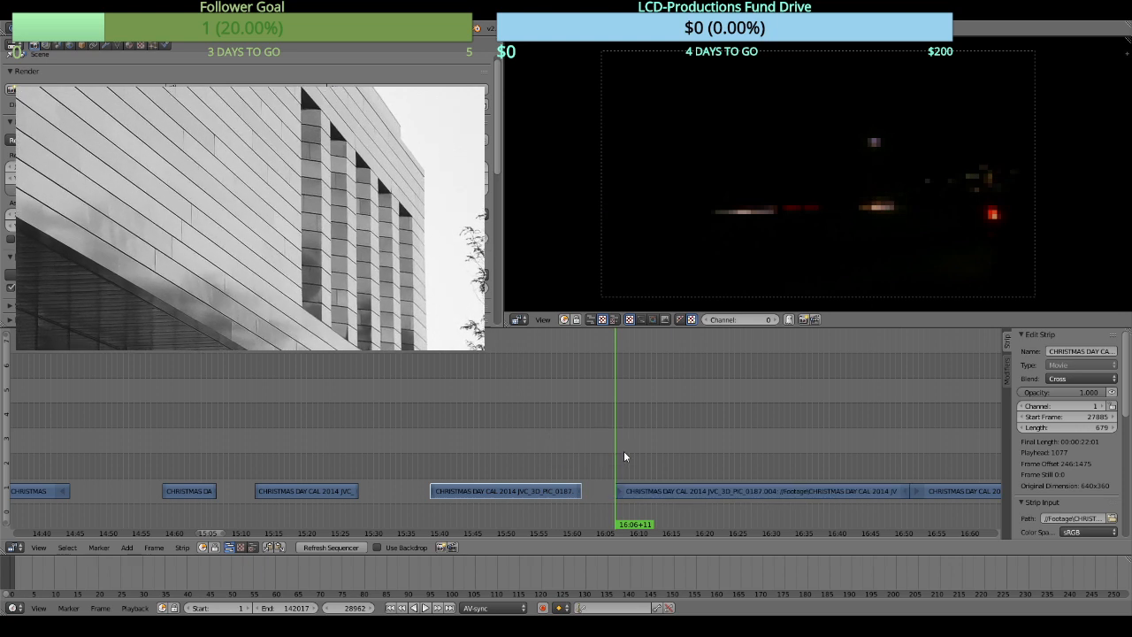
# Scrub through the last part of JVC_3D_PIC_0187, split the strip at 16:47+10 and erase its tail end.
pyautogui.hotkey('alt', 'a')
pyautogui.moveTo(634, 449); pyautogui.dragTo(800, 443)
pyautogui.moveTo(809, 436); pyautogui.dragTo(887, 447)
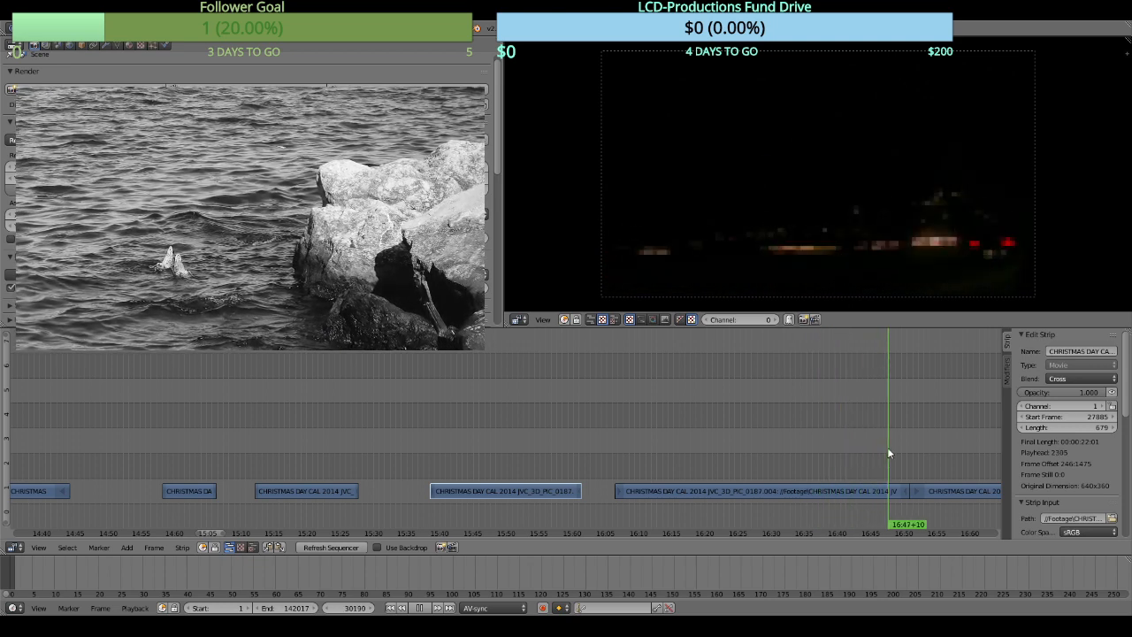
pyautogui.rightClick(871, 489)
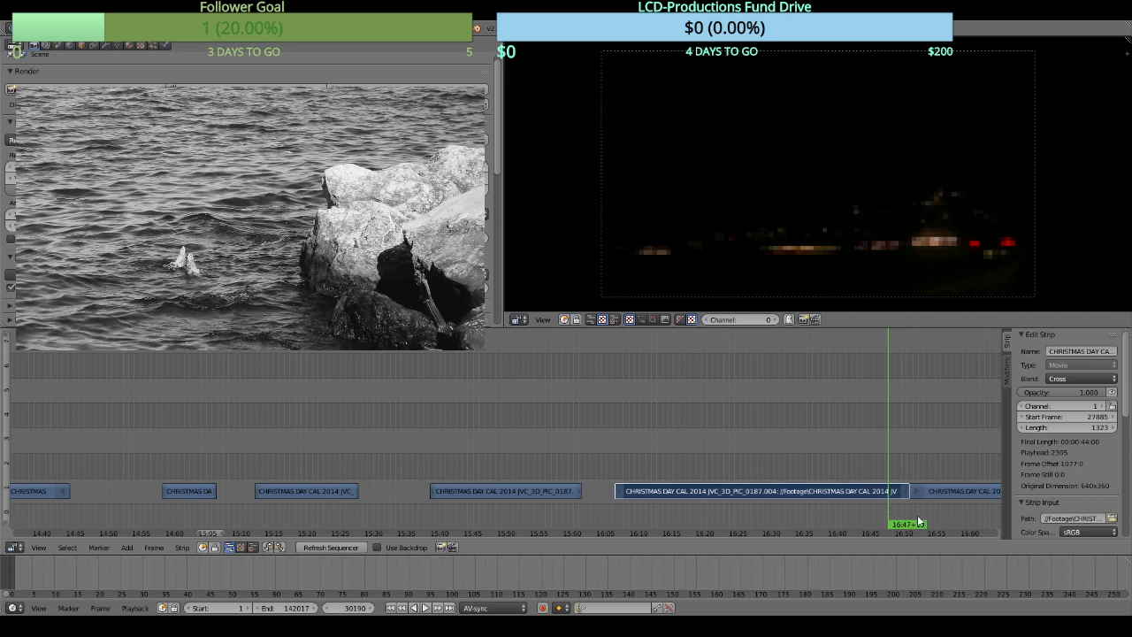
pyautogui.press('k')
pyautogui.press('x')
pyautogui.click(948, 466)
# Play the start of the JVC_3D_PIC_0188 strip, split it at 16:56+05 and erase the section before the cut.
pyautogui.moveTo(889, 463); pyautogui.dragTo(538, 462)
pyautogui.scroll(-1, 539, 462)
pyautogui.hotkey('alt', 'a')
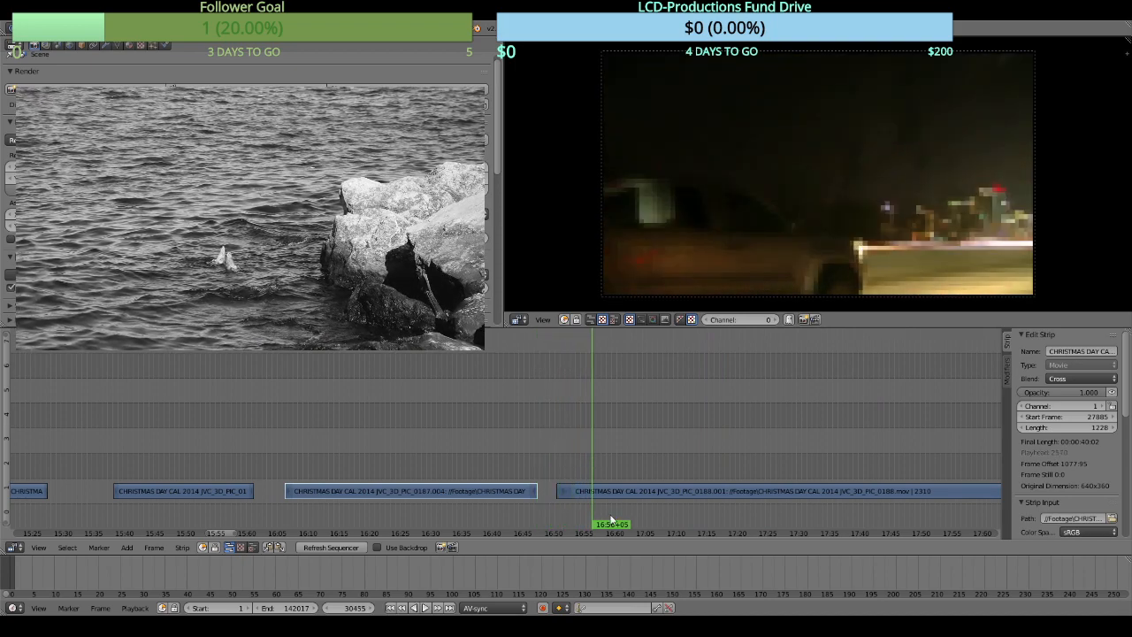
pyautogui.rightClick(617, 492)
pyautogui.press('k')
pyautogui.press('x')
pyautogui.click(584, 461)
# Play through the remaining JVC_3D_PIC_0188 footage, split the strip at 18:03+18 and erase its tail end.
pyautogui.hotkey('alt', 'a')
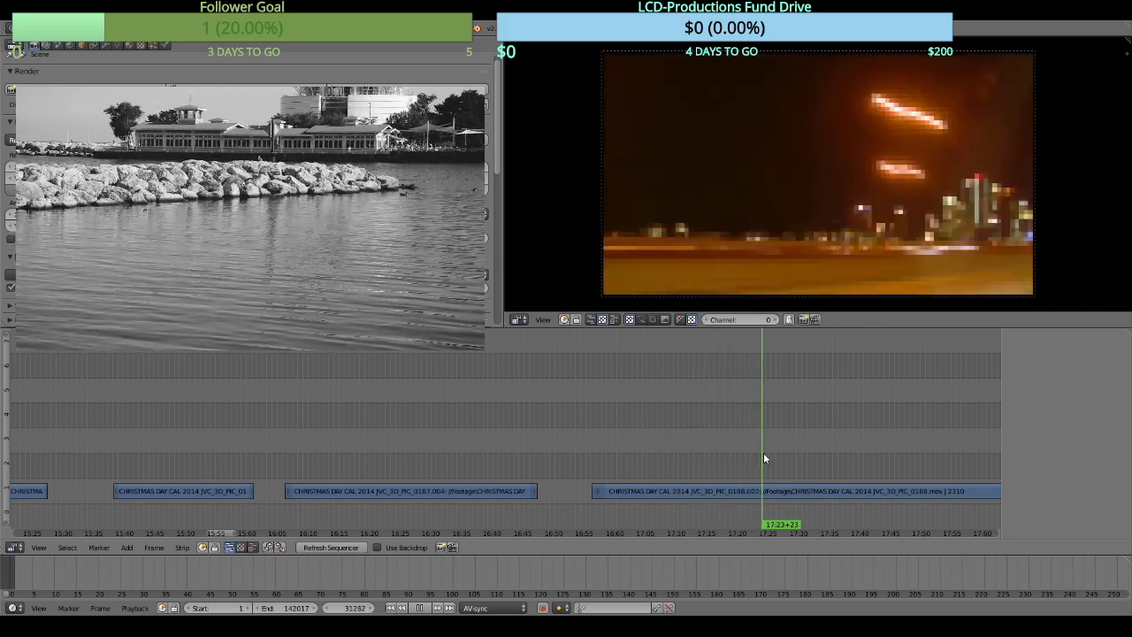
pyautogui.moveTo(811, 449); pyautogui.dragTo(631, 437)
pyautogui.hotkey('alt', 'a')
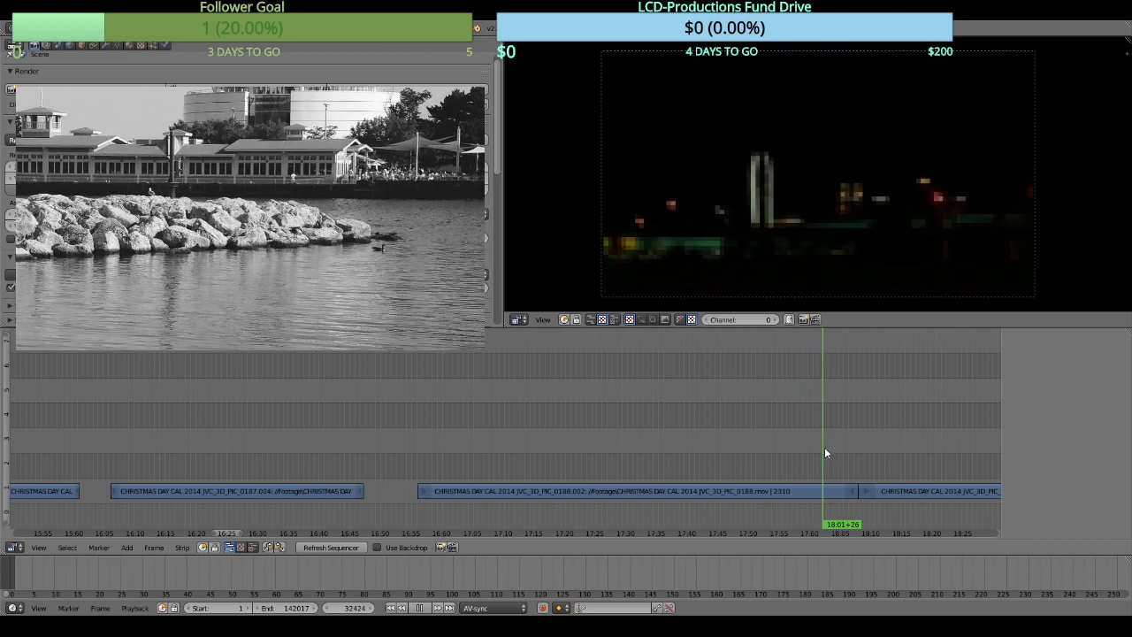
pyautogui.hotkey('alt', 'a')
pyautogui.rightClick(825, 489)
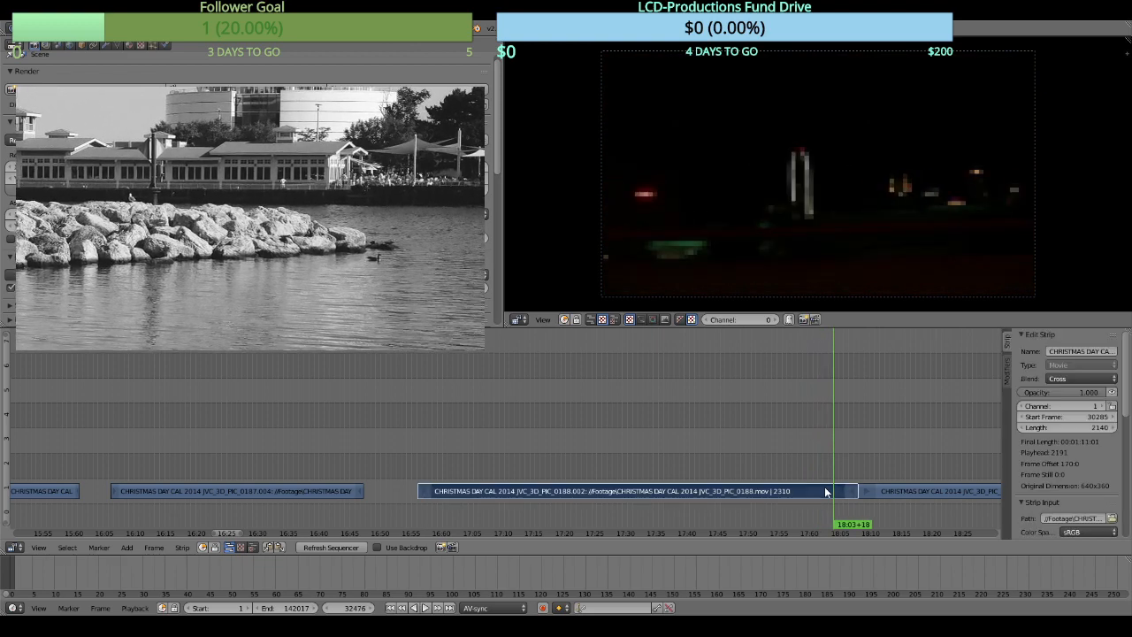
pyautogui.press('k')
pyautogui.press('x')
pyautogui.click(887, 439)
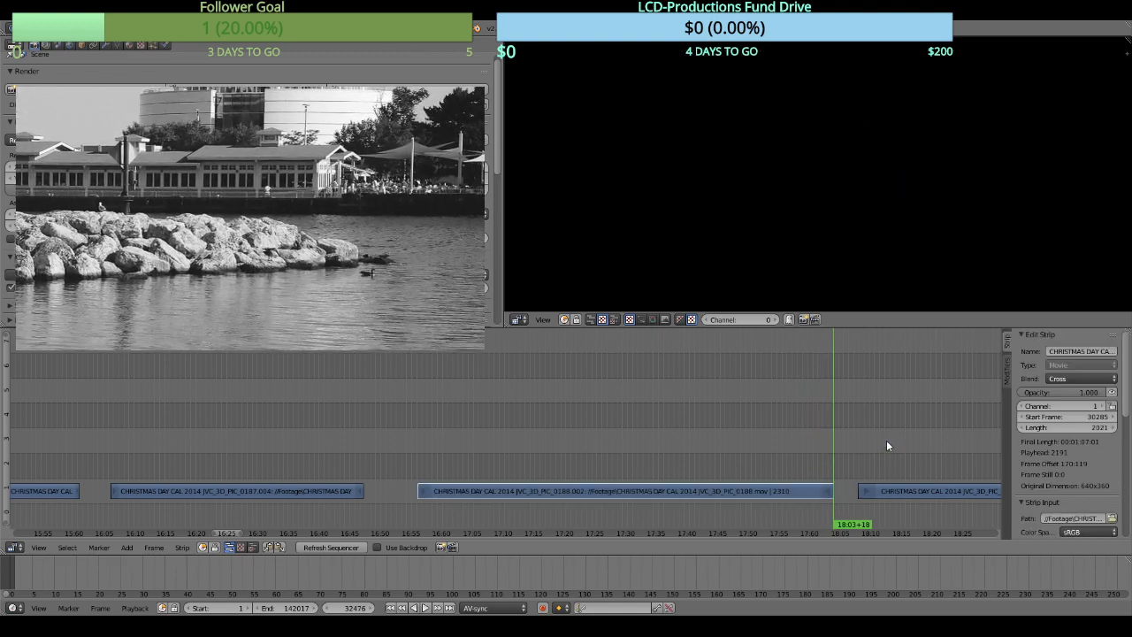
# Play the start of the JVC_3D_PIC_0189 strip, split it at 18:19+03 and erase the section before the cut.
pyautogui.hotkey('alt', 'a')
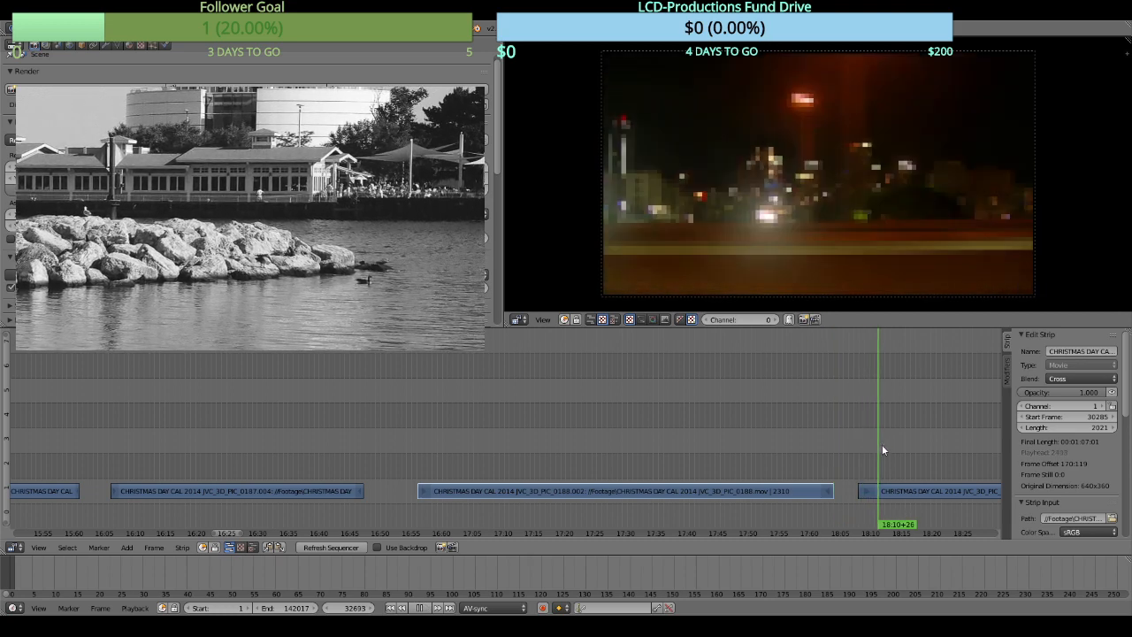
pyautogui.hotkey('alt', 'a')
pyautogui.moveTo(893, 437); pyautogui.dragTo(611, 418)
pyautogui.hotkey('alt', 'a')
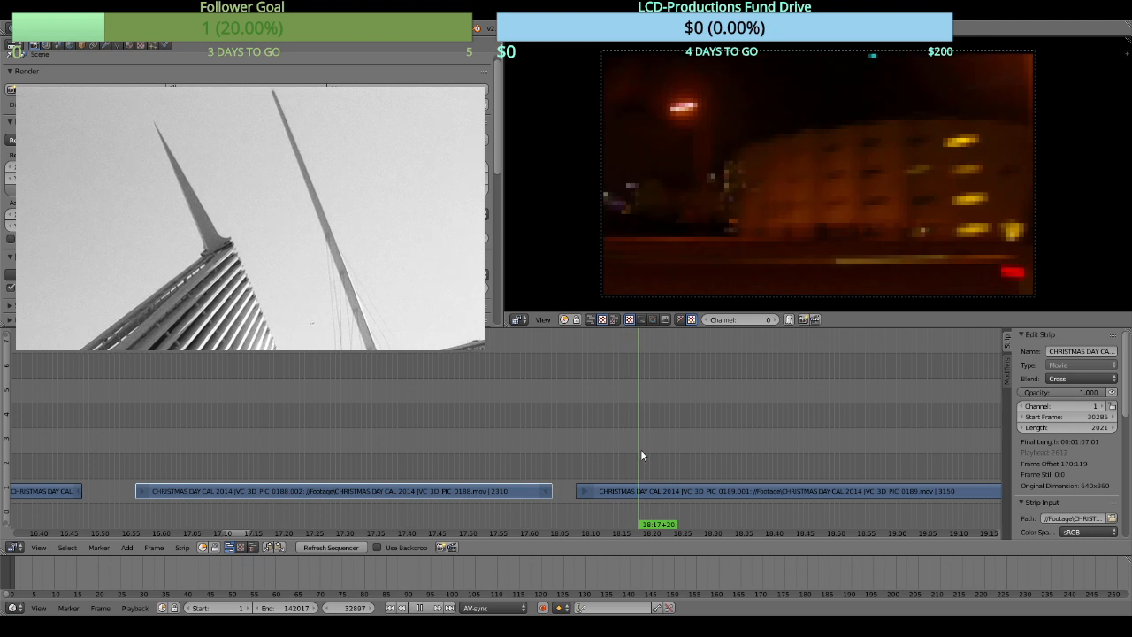
pyautogui.hotkey('alt', 'a')
pyautogui.rightClick(655, 485)
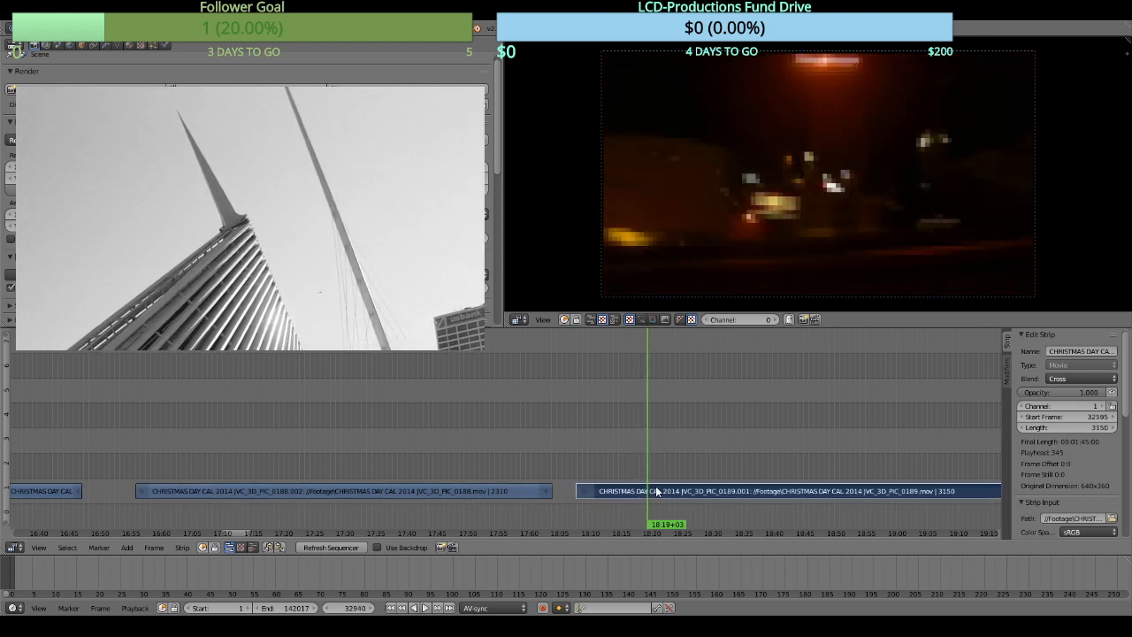
pyautogui.press('k')
pyautogui.press('x')
pyautogui.click(630, 446)
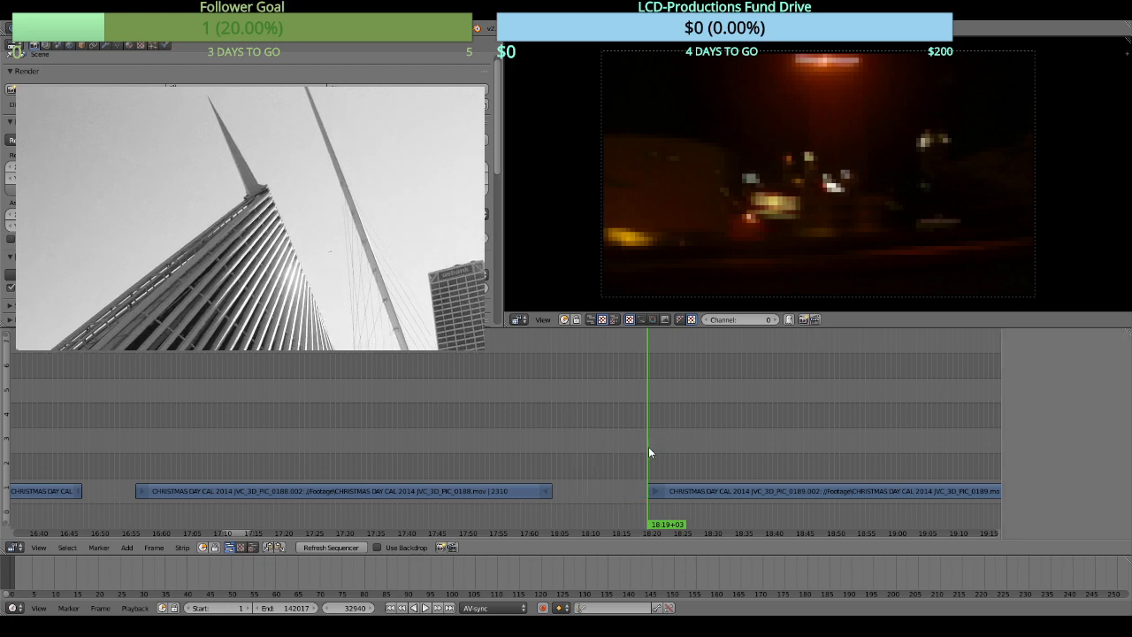
# Review the following JVC_3D_PIC_0189 footage by playing and scrubbing, and split the strip at 18:39+23.
pyautogui.hotkey('alt', 'a')
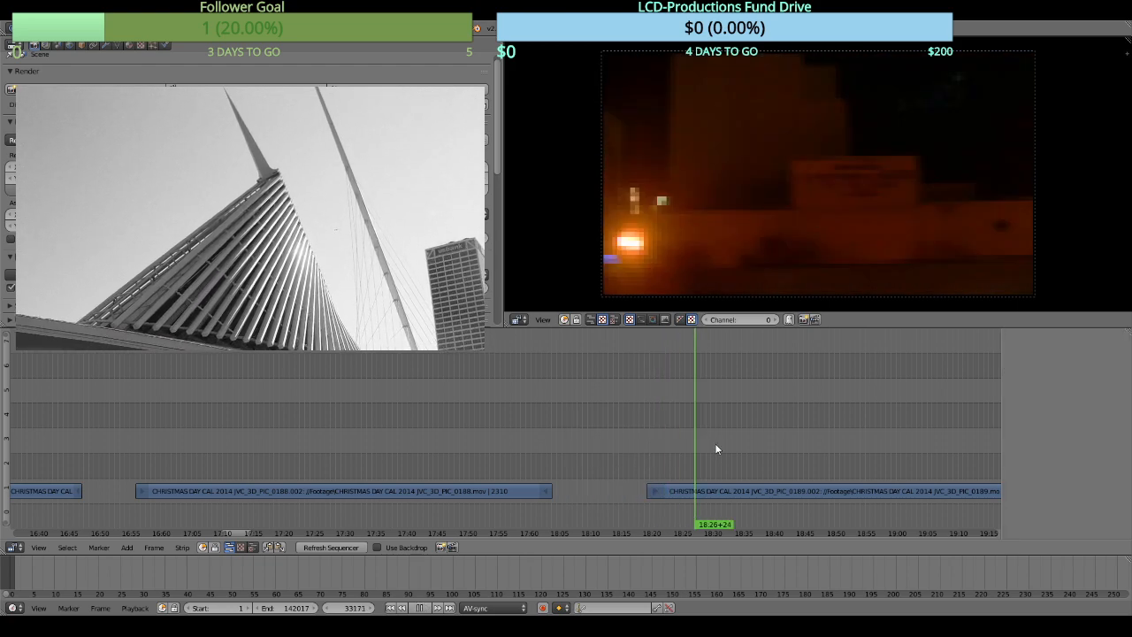
pyautogui.moveTo(806, 455); pyautogui.dragTo(690, 431)
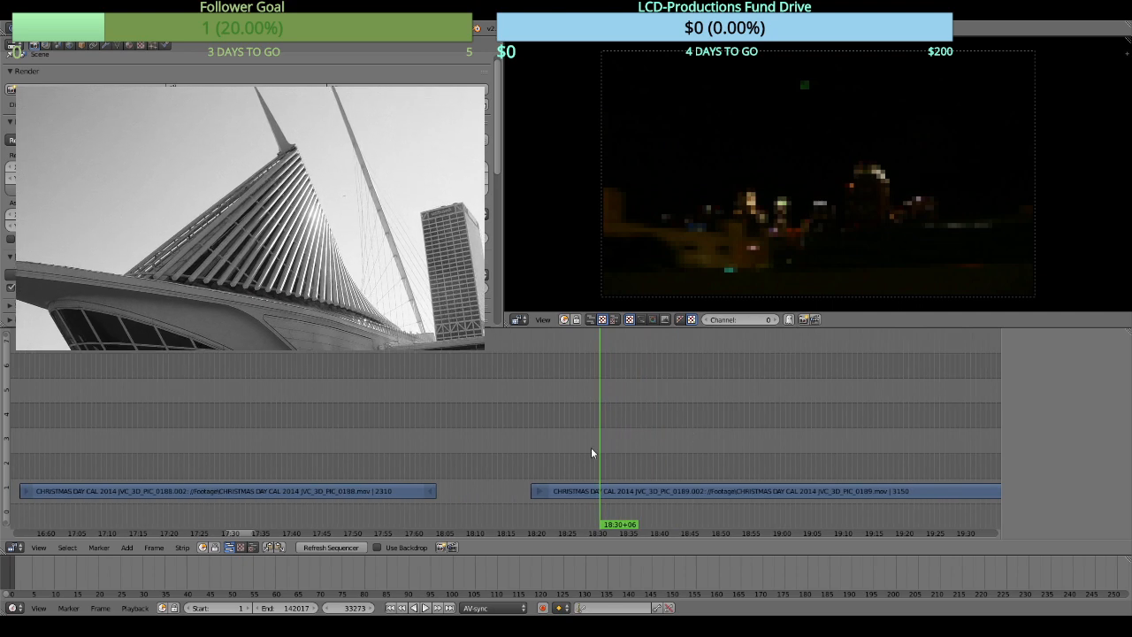
pyautogui.click(557, 447)
pyautogui.hotkey('alt', 'a')
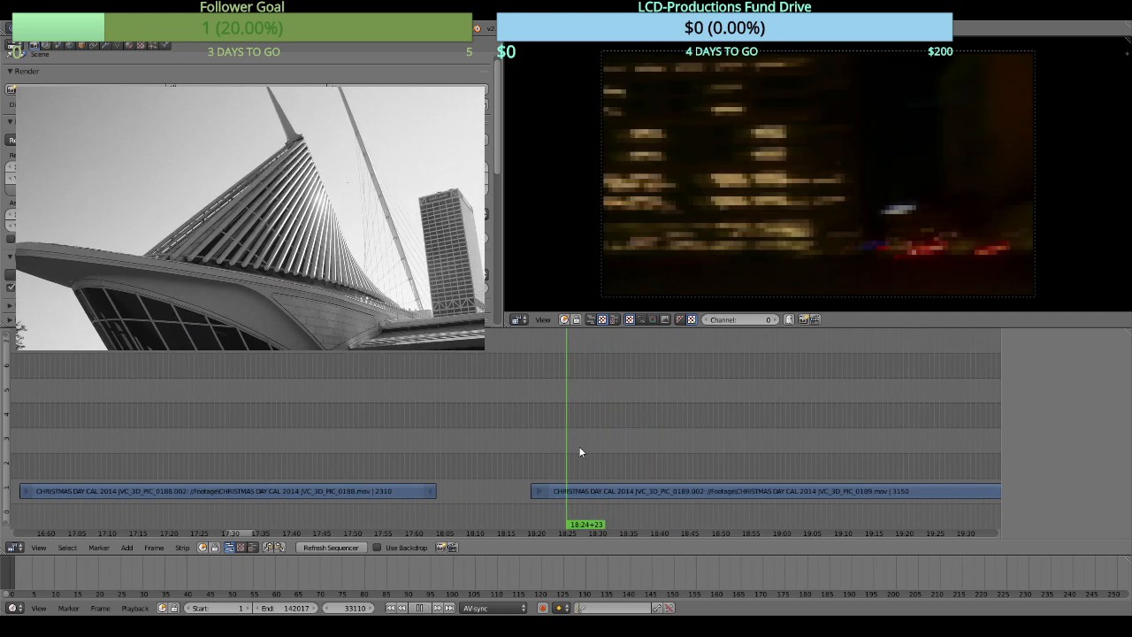
pyautogui.click(599, 449)
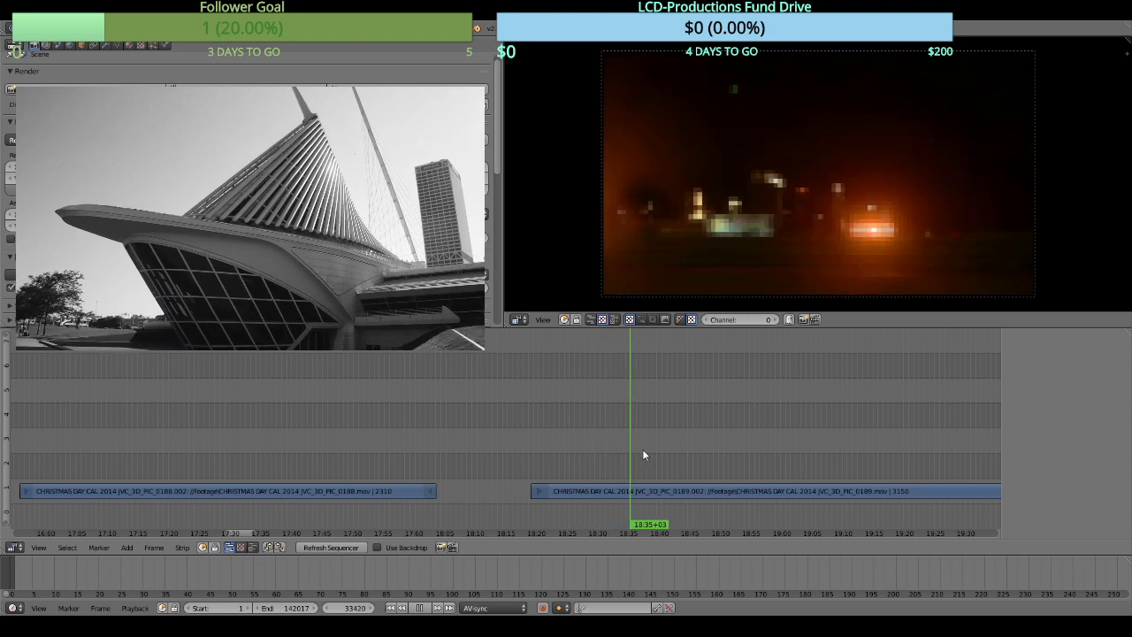
pyautogui.click(642, 455)
pyautogui.moveTo(642, 448); pyautogui.dragTo(578, 448)
pyautogui.click(368, 453)
pyautogui.hotkey('alt', 'a')
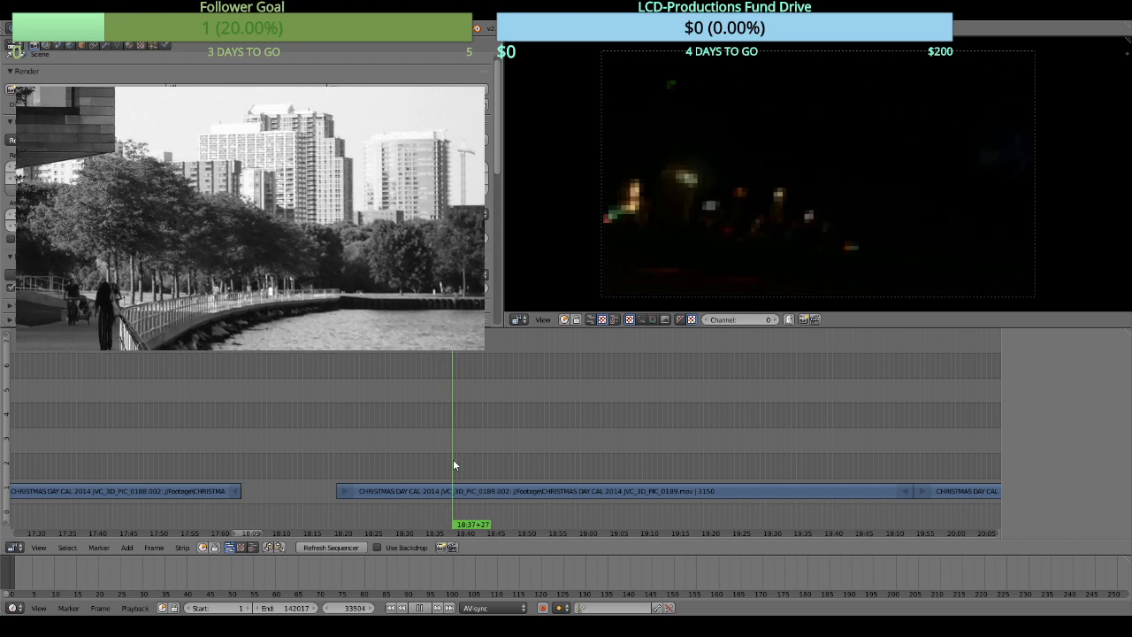
pyautogui.hotkey('alt', 'a')
pyautogui.rightClick(486, 492)
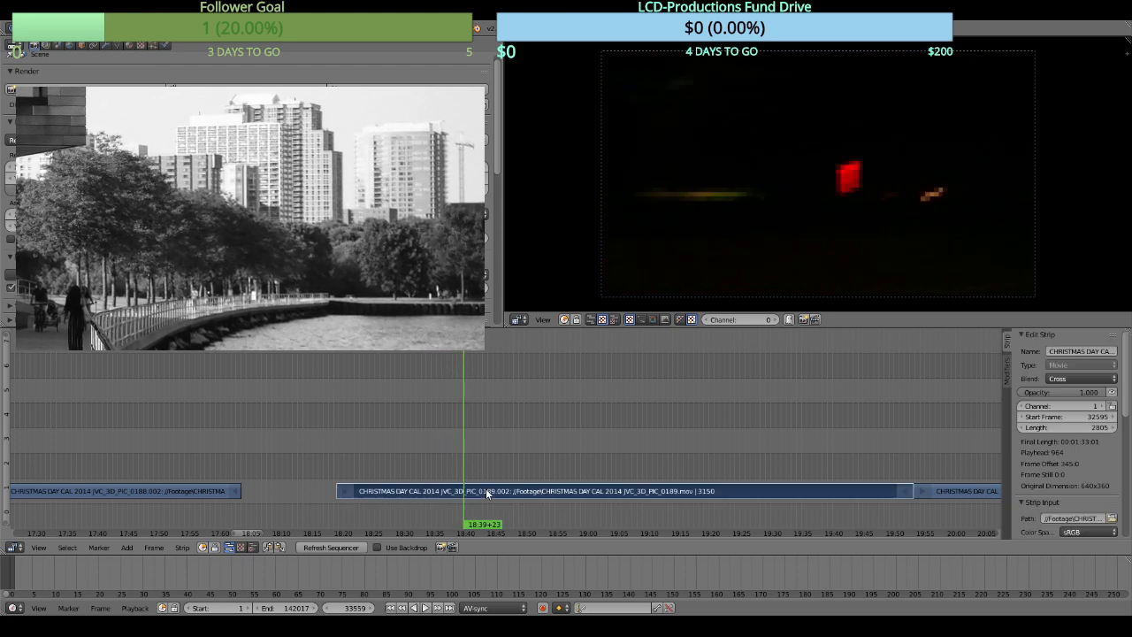
pyautogui.press('k')
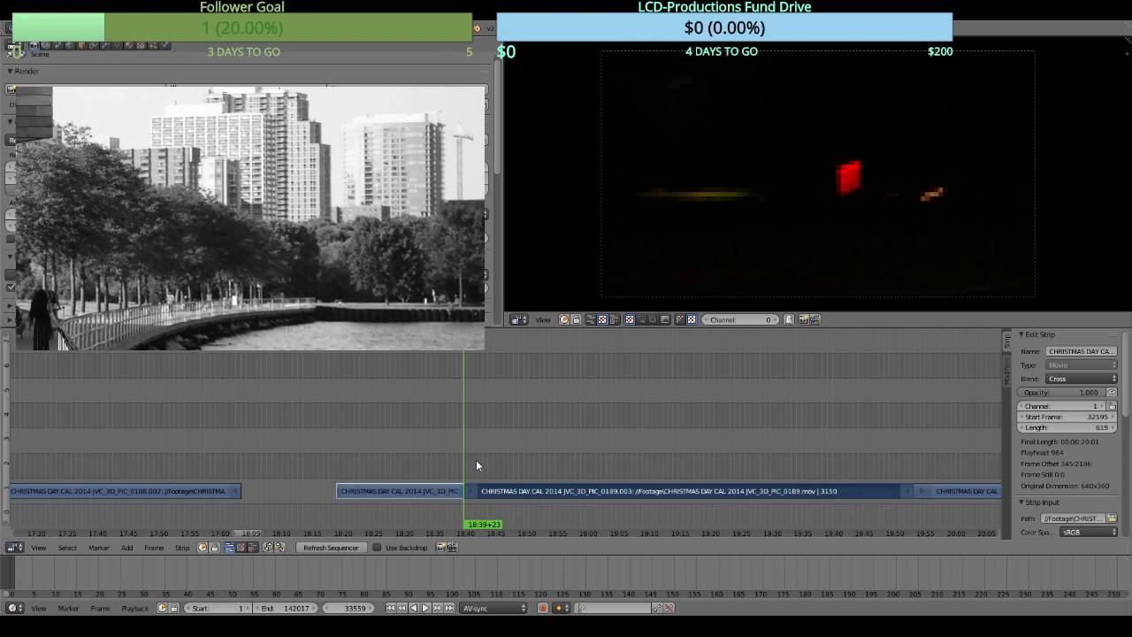
# Play the JVC_3D_PIC_0189 footage after the last cut, split the strip at 19:13+28 and erase the section before the new cut.
pyautogui.hotkey('alt', 'a')
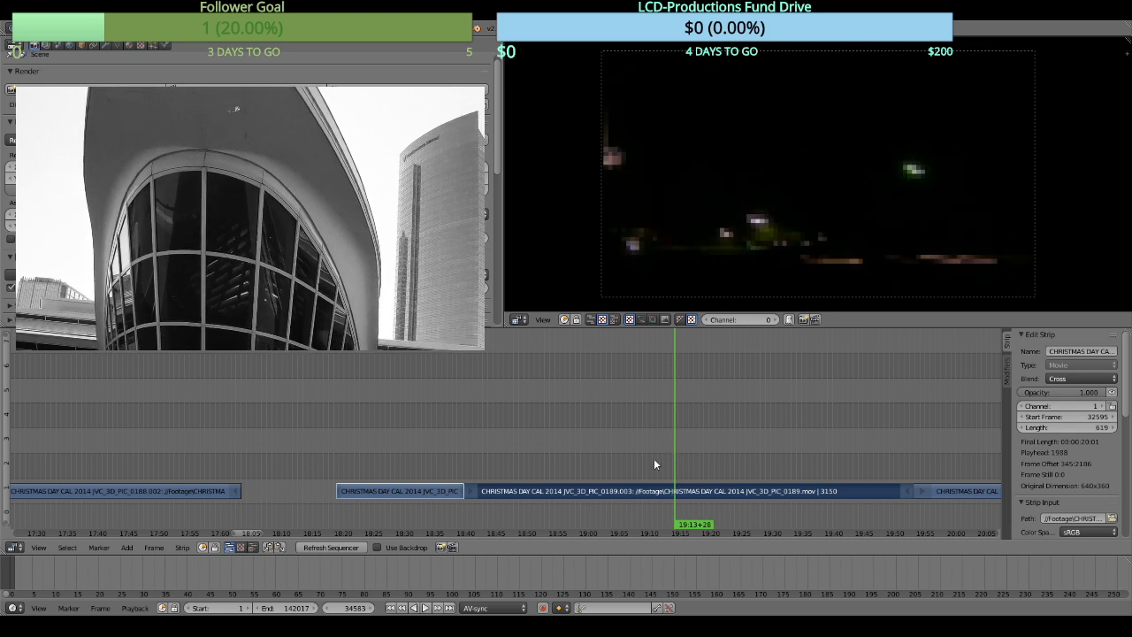
pyautogui.press('k')
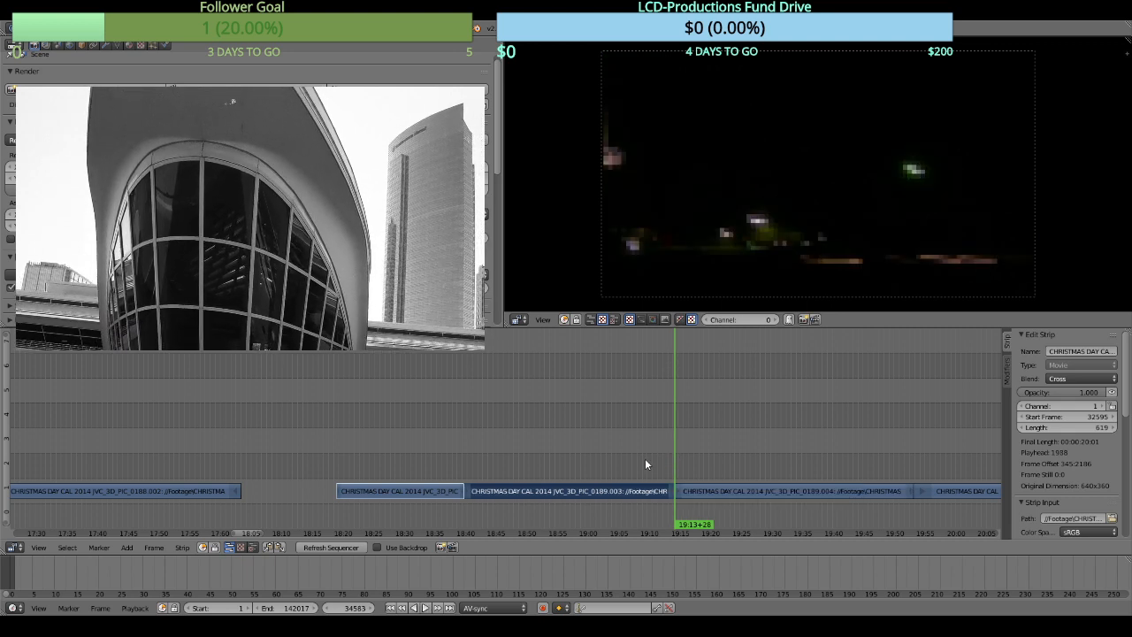
pyautogui.press('x')
pyautogui.click(644, 458)
# Review the next JVC_3D_PIC_0189 footage, split the strip at 19:29+28 and erase the section before the cut.
pyautogui.hotkey('alt', 'a')
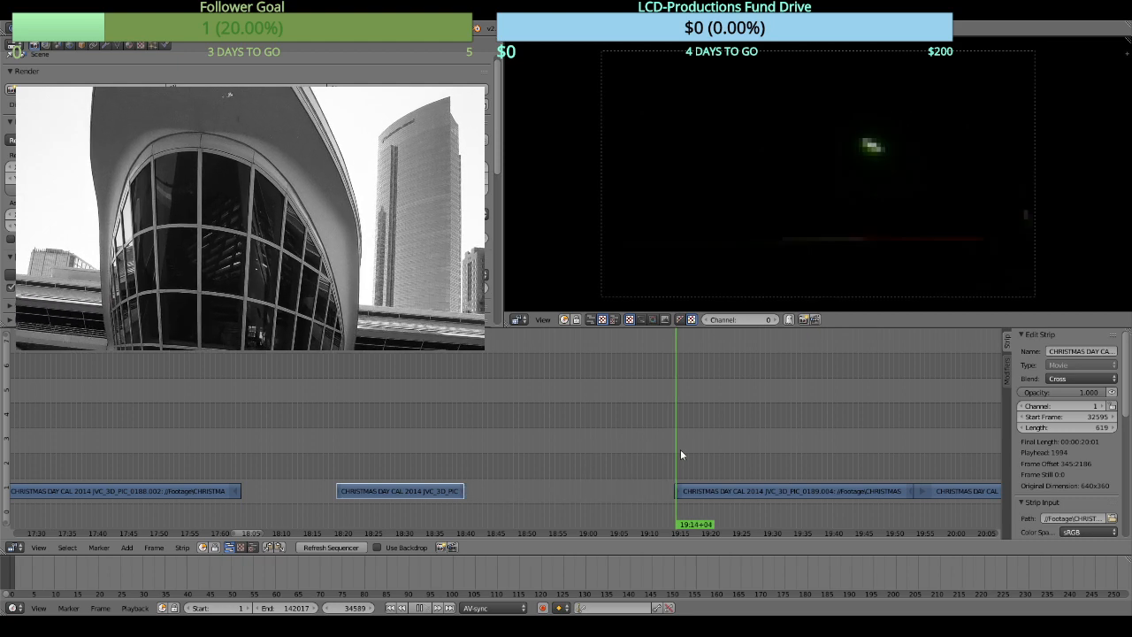
pyautogui.moveTo(688, 450); pyautogui.dragTo(773, 458)
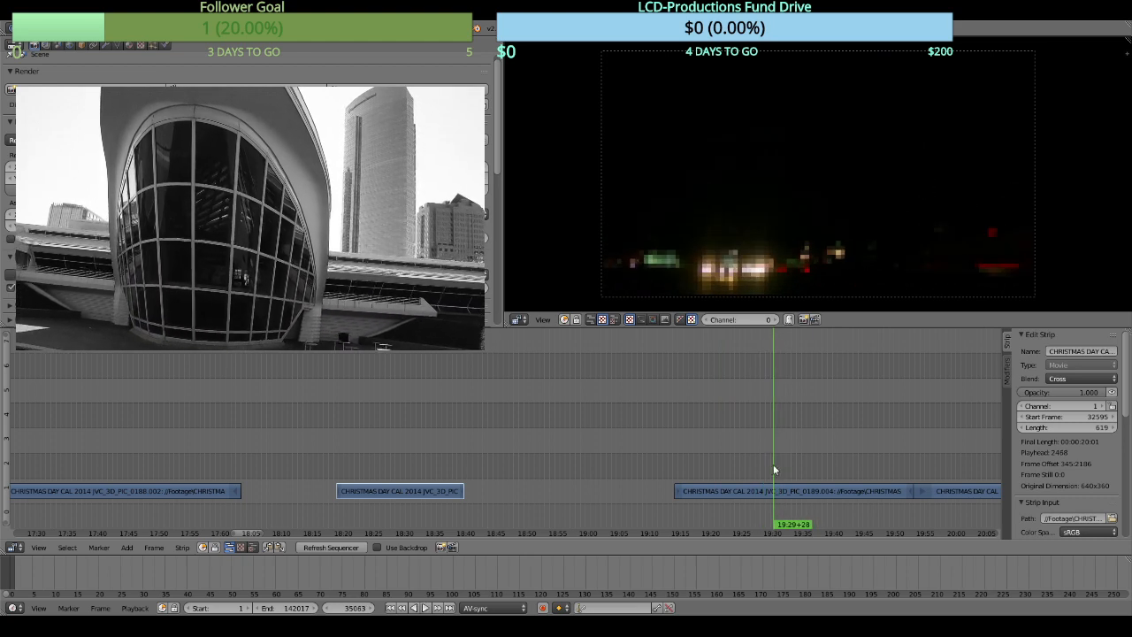
pyautogui.rightClick(785, 492)
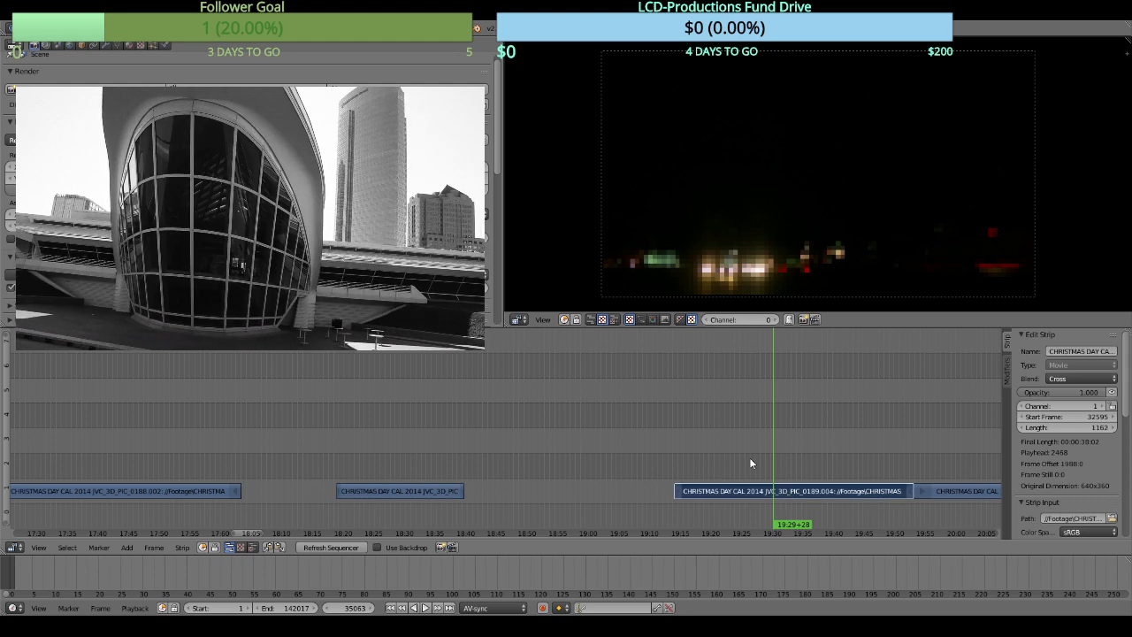
pyautogui.press('k')
pyautogui.press('x')
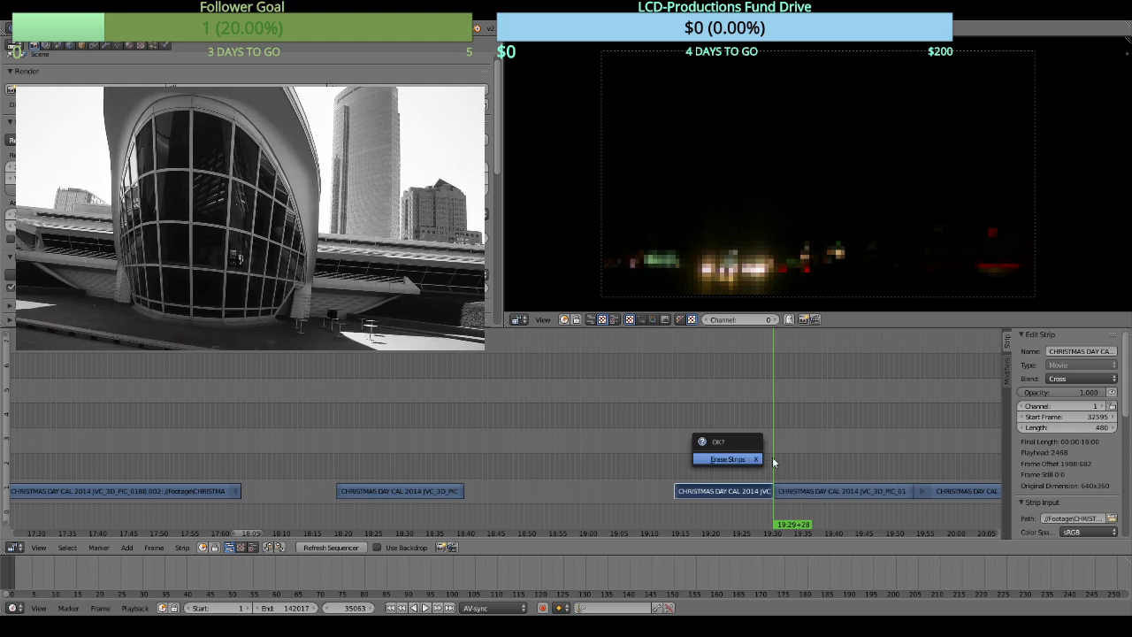
pyautogui.click(756, 460)
# Play the last JVC_3D_PIC_0189 section, split it at 19:46+14 and erase its tail end.
pyautogui.hotkey('alt', 'a')
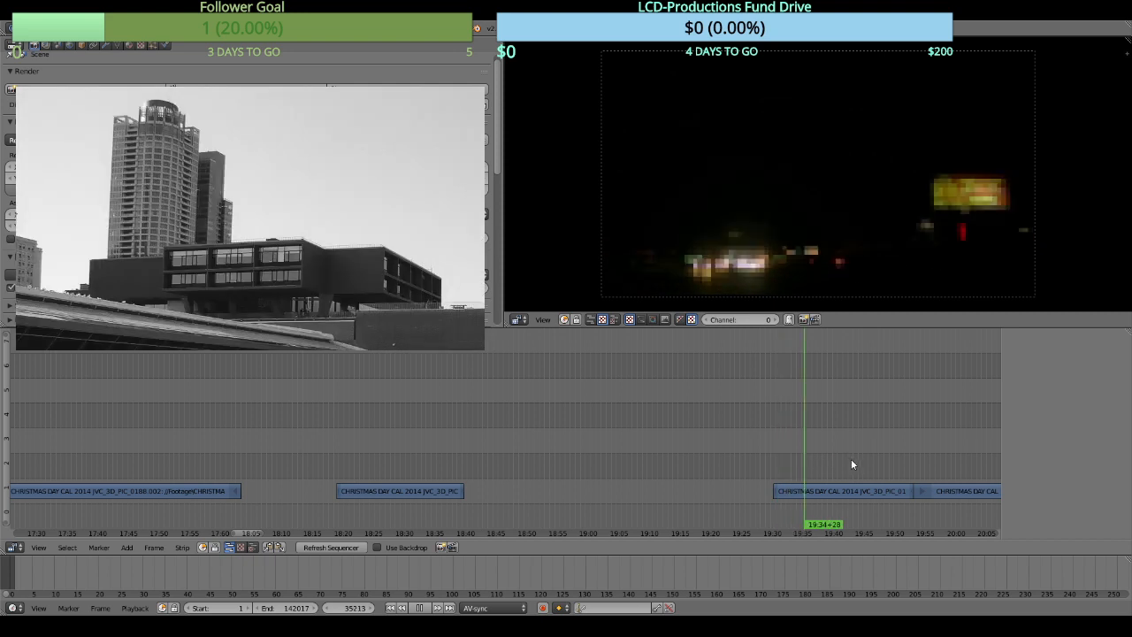
pyautogui.hotkey('alt', 'a')
pyautogui.rightClick(883, 488)
pyautogui.press('n')
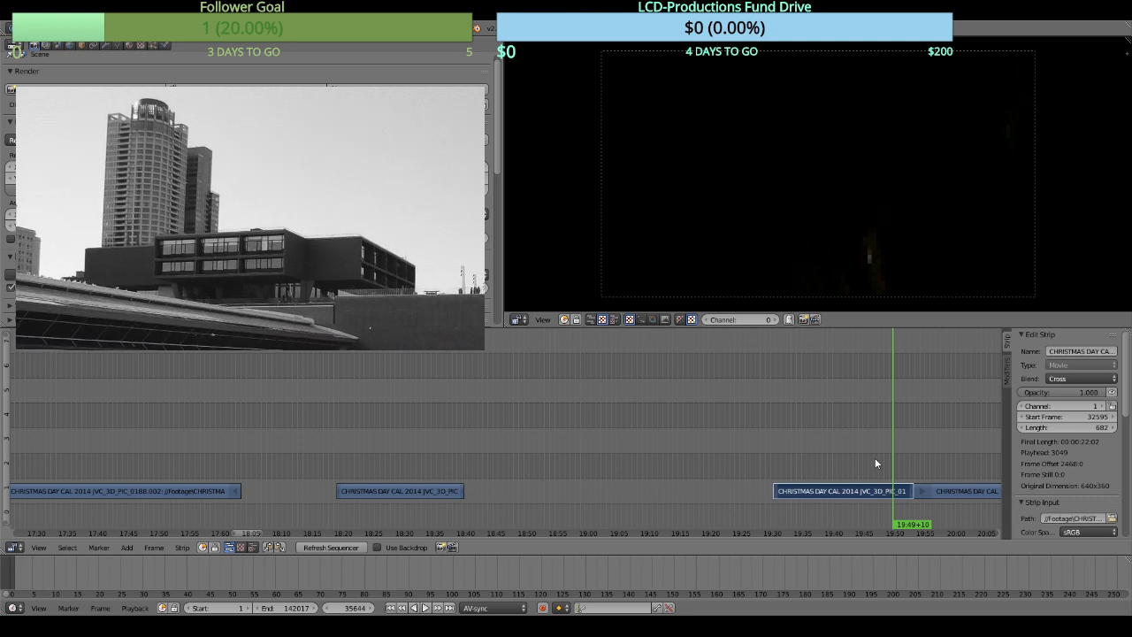
pyautogui.click(875, 458)
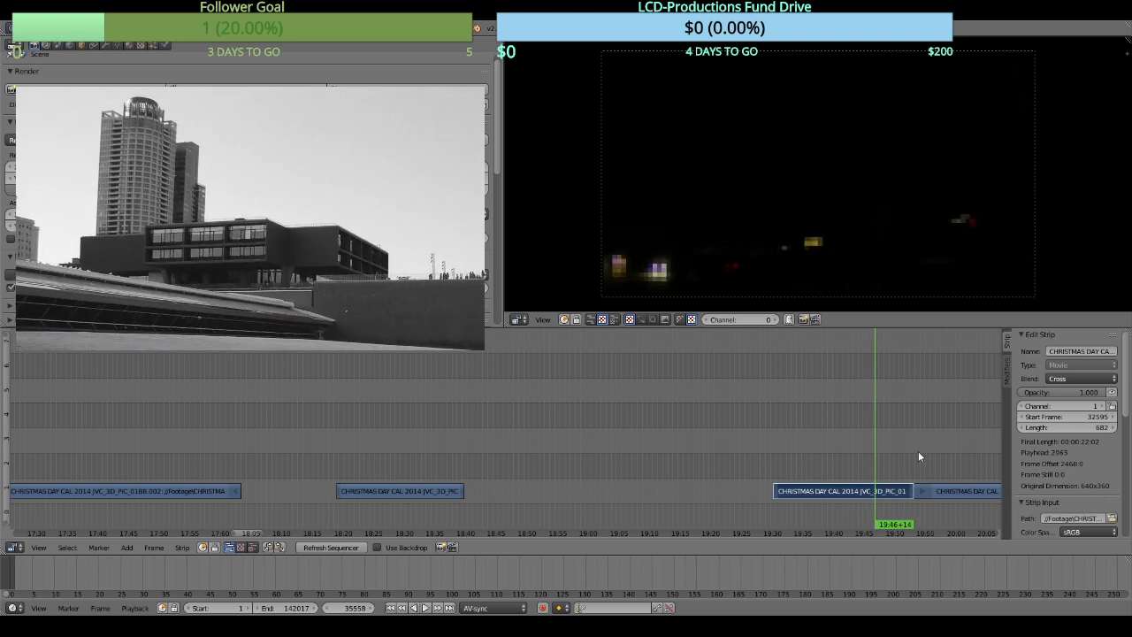
pyautogui.press('k')
pyautogui.press('x')
pyautogui.click(919, 453)
# Play the start of the JVC_3D_PIC_0190 strip, split it at 20:02+19 and erase the section before the cut.
pyautogui.scroll(-1, 917, 451)
pyautogui.moveTo(911, 451); pyautogui.dragTo(530, 434)
pyautogui.click(501, 454)
pyautogui.hotkey('alt', 'a')
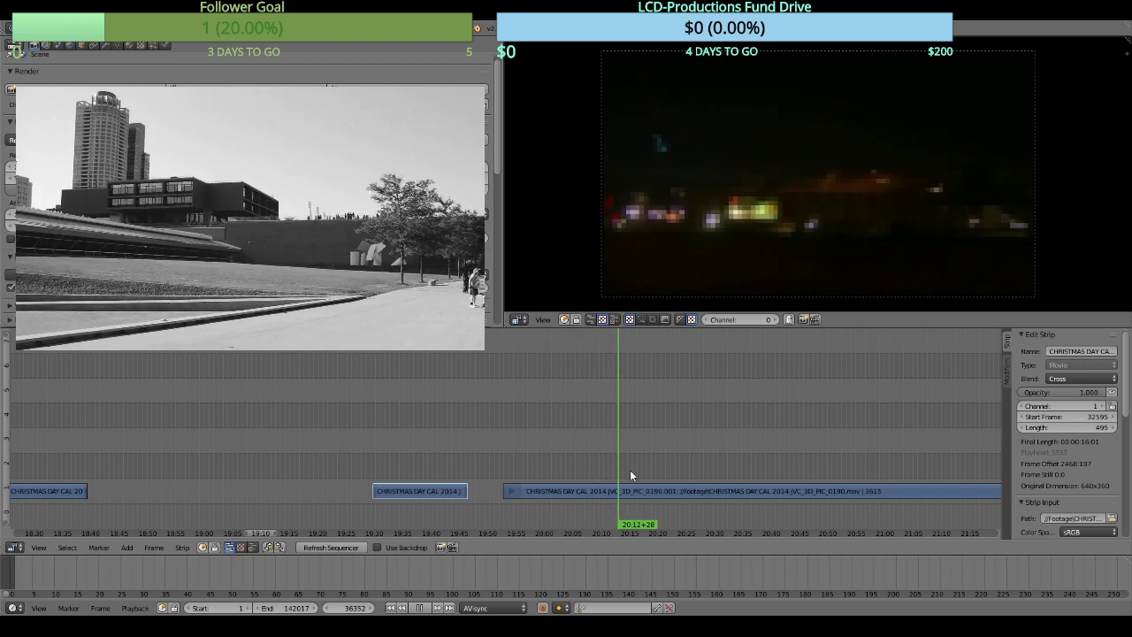
pyautogui.hotkey('alt', 'a')
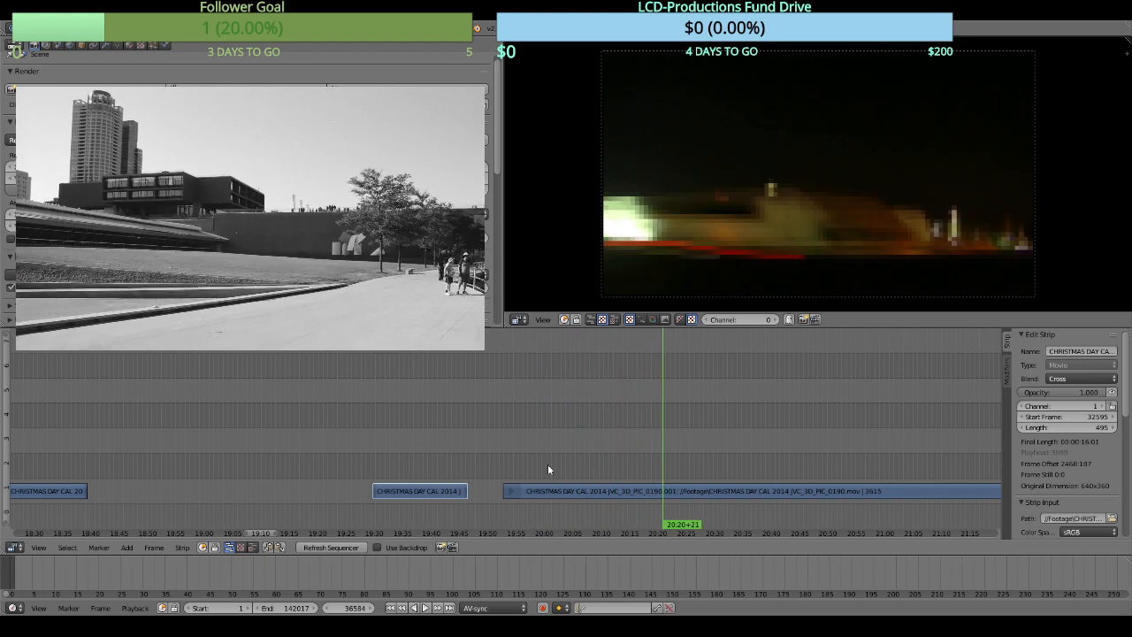
pyautogui.click(511, 452)
pyautogui.hotkey('alt', 'a')
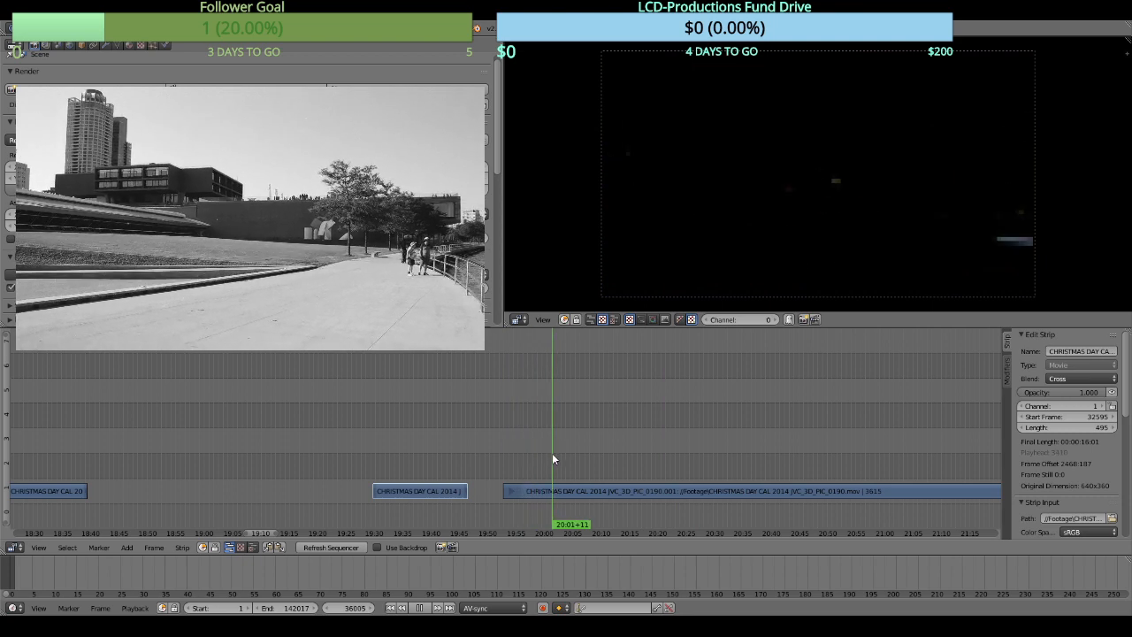
pyautogui.hotkey('alt', 'a')
pyautogui.rightClick(579, 491)
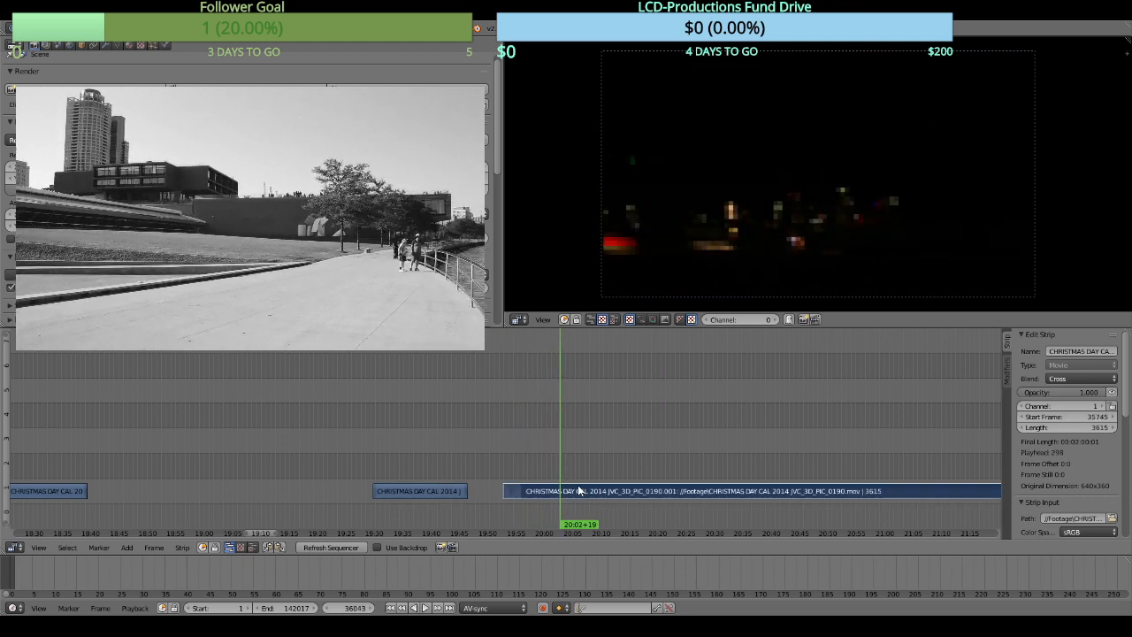
pyautogui.press('k')
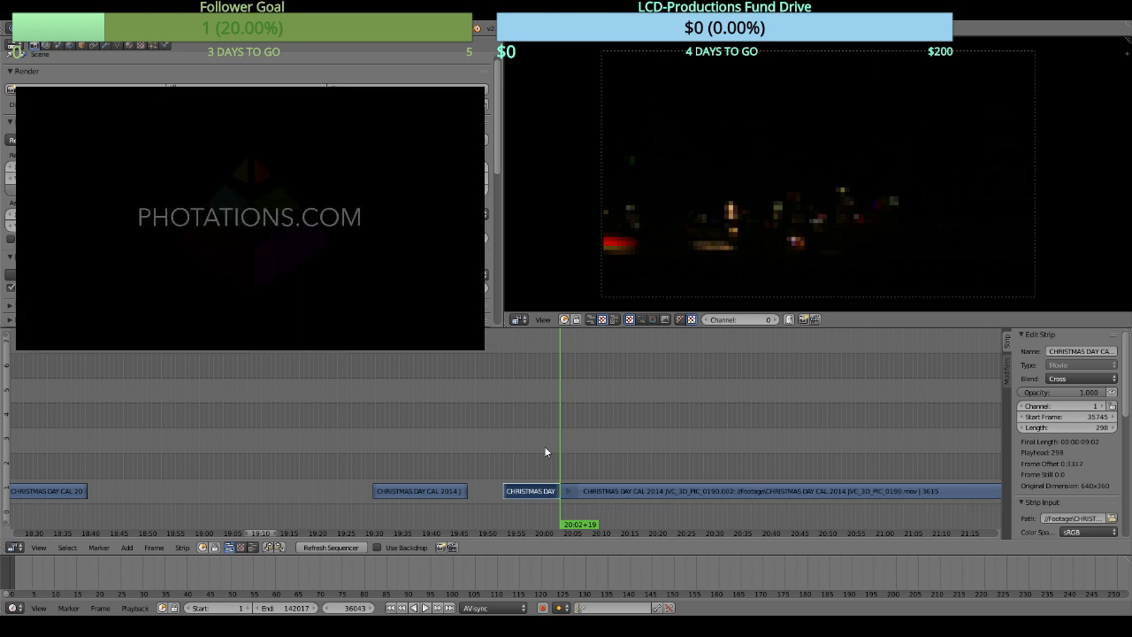
pyautogui.press('x')
pyautogui.click(550, 448)
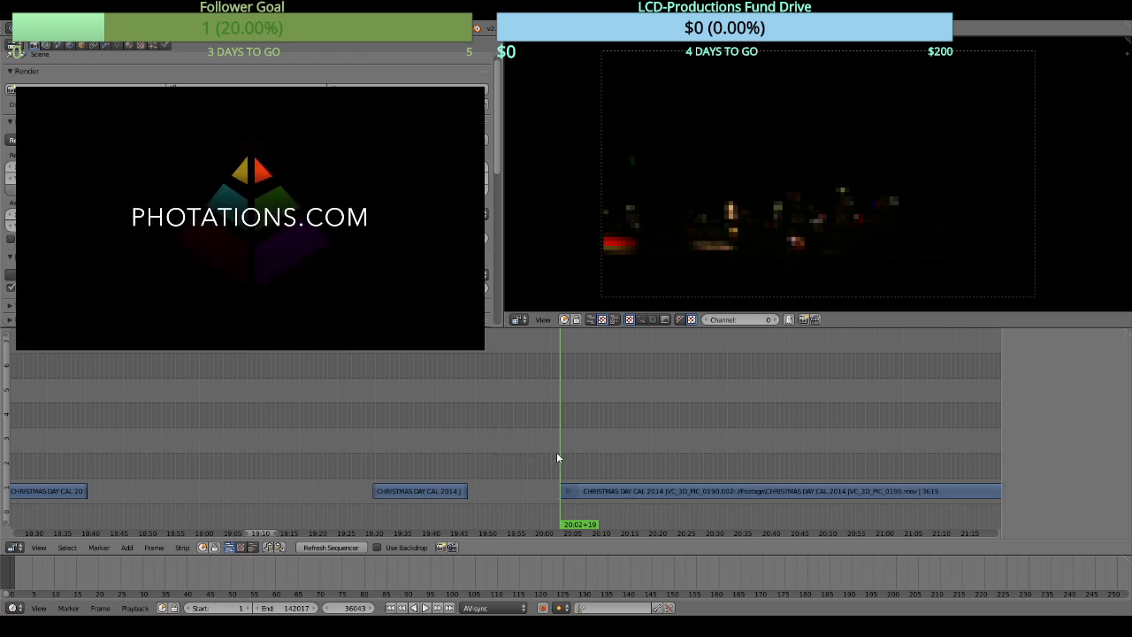
# Review the remaining JVC_3D_PIC_0190 footage by playing and scrubbing, split the strip at 21:44+28 and erase its tail end.
pyautogui.hotkey('shift', 'alt', 'a')
pyautogui.moveTo(559, 452); pyautogui.dragTo(631, 461)
pyautogui.hotkey('alt', 'a')
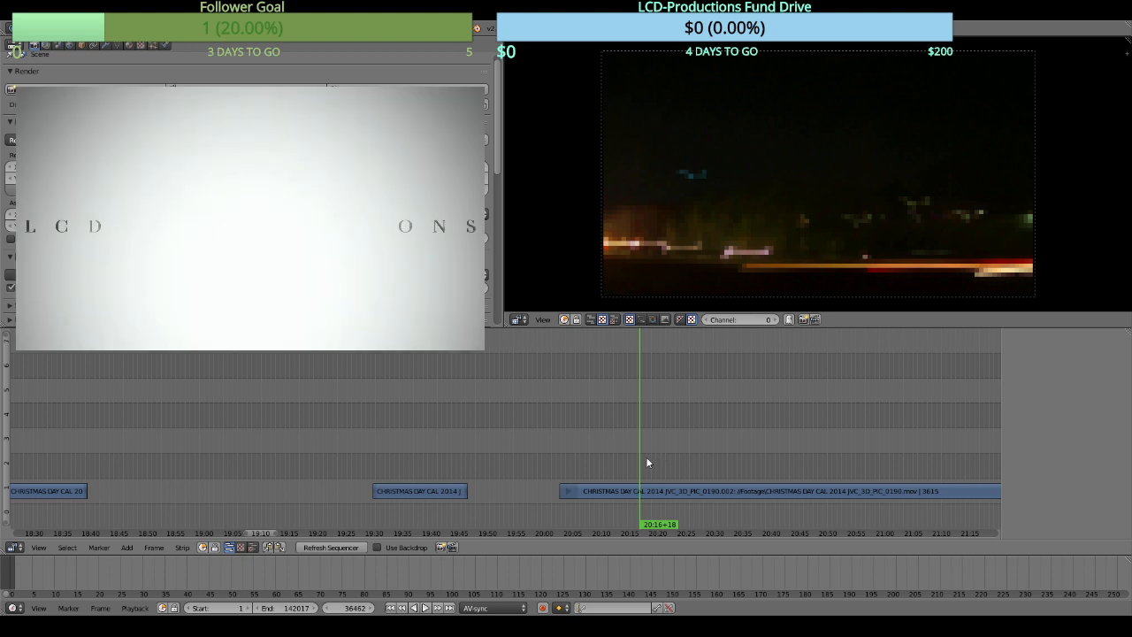
pyautogui.hotkey('alt', 'a')
pyautogui.moveTo(664, 460); pyautogui.dragTo(558, 412)
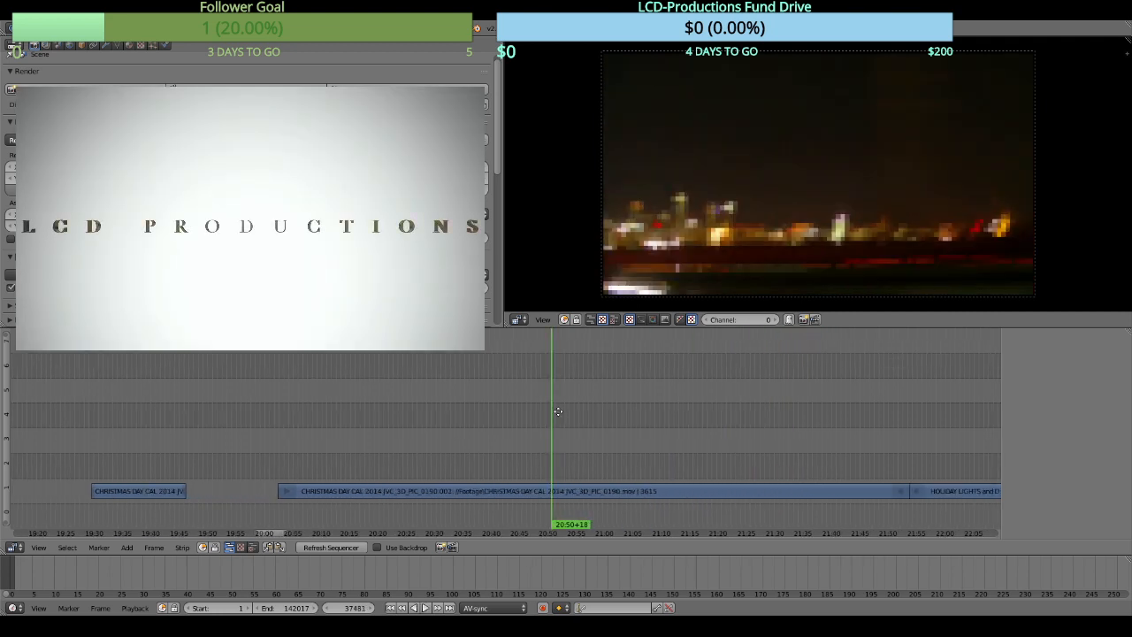
pyautogui.moveTo(563, 453); pyautogui.dragTo(861, 454)
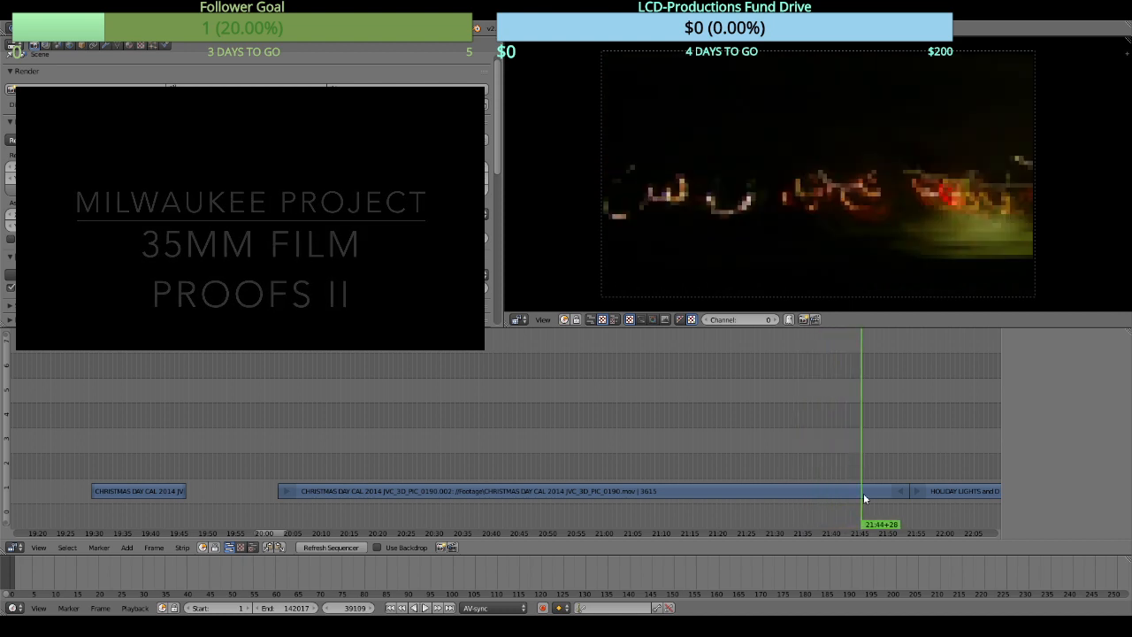
pyautogui.rightClick(865, 493)
pyautogui.press('k')
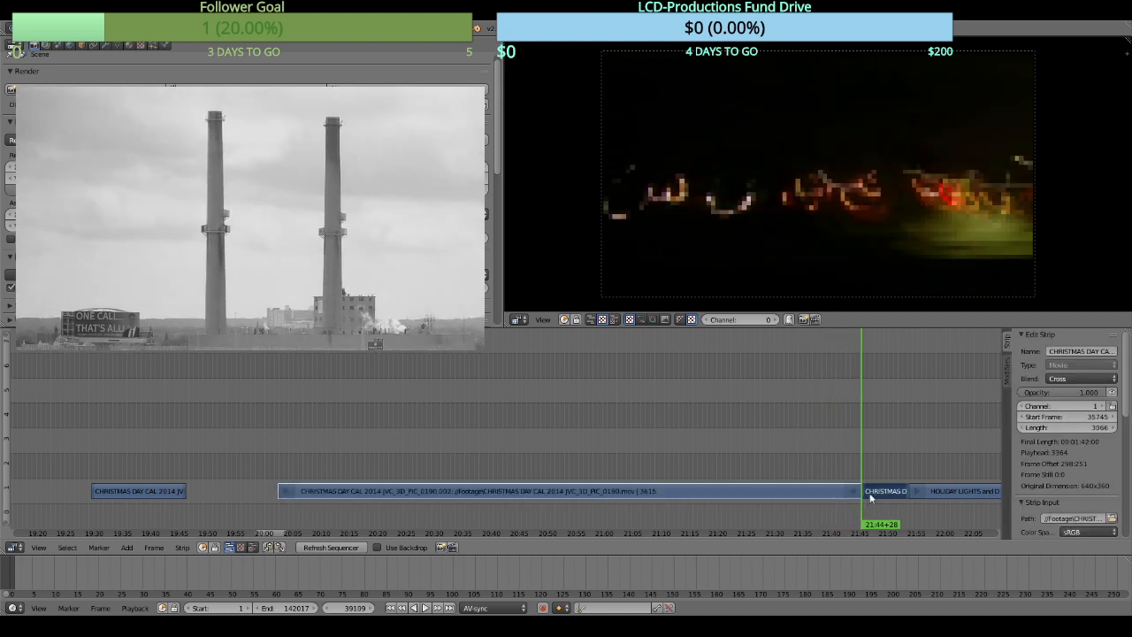
pyautogui.press('x')
pyautogui.click(891, 502)
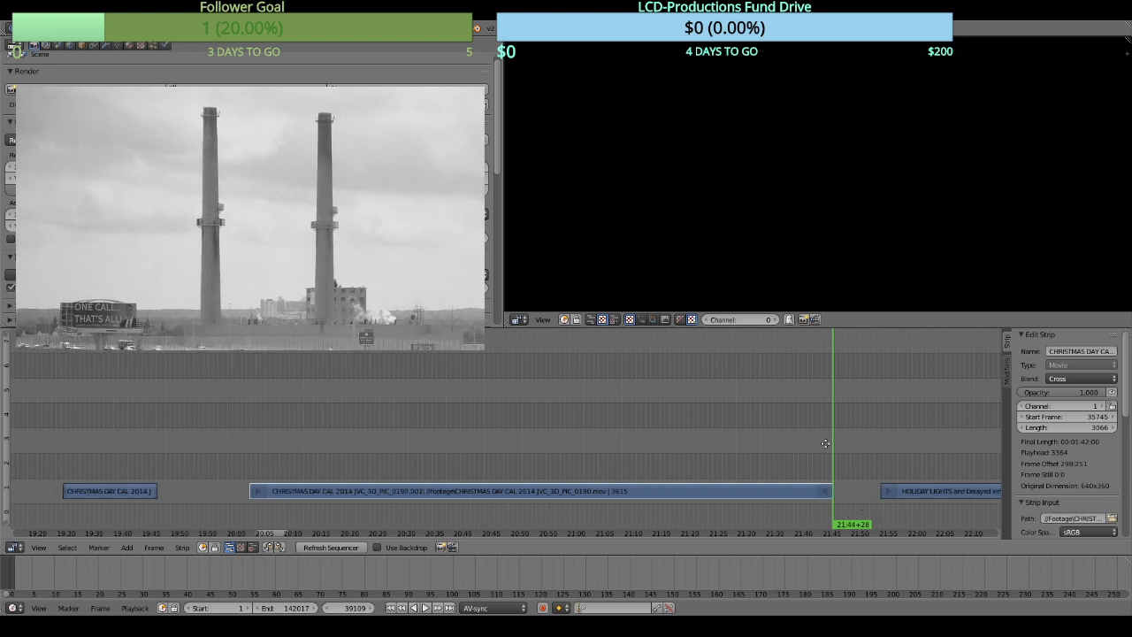
# Play the start of the HOLIDAY LIGHTS PIC_0198 strip, split it at 22:02+12 and erase the section before the cut.
pyautogui.hscroll(5, 752, 442)
pyautogui.click(626, 465)
pyautogui.hotkey('alt', 'a')
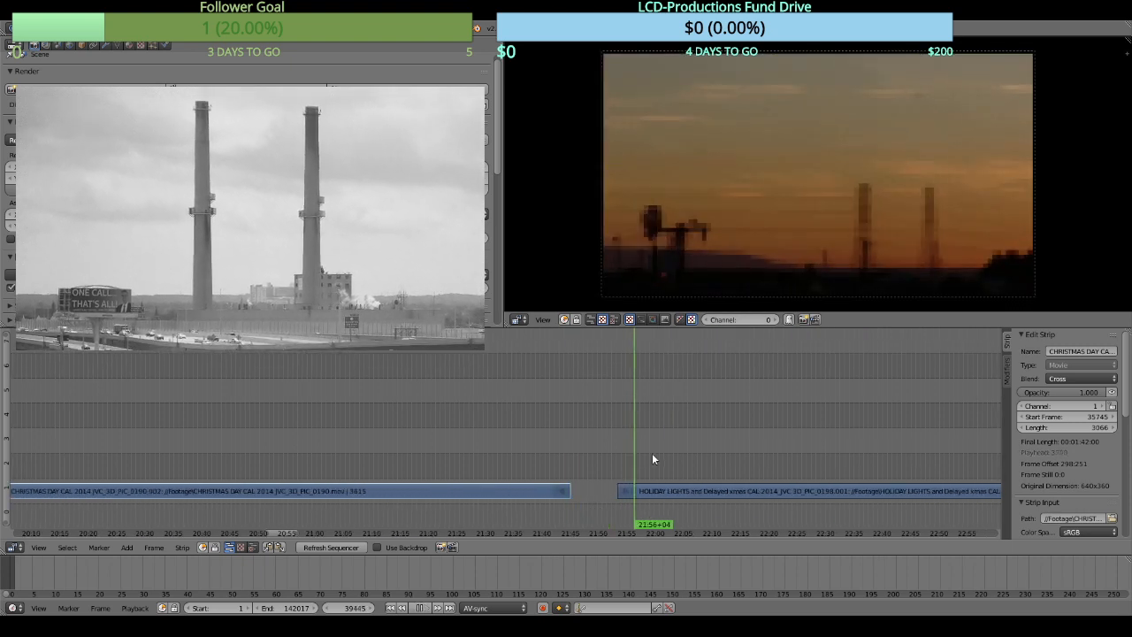
pyautogui.hotkey('alt', 'a')
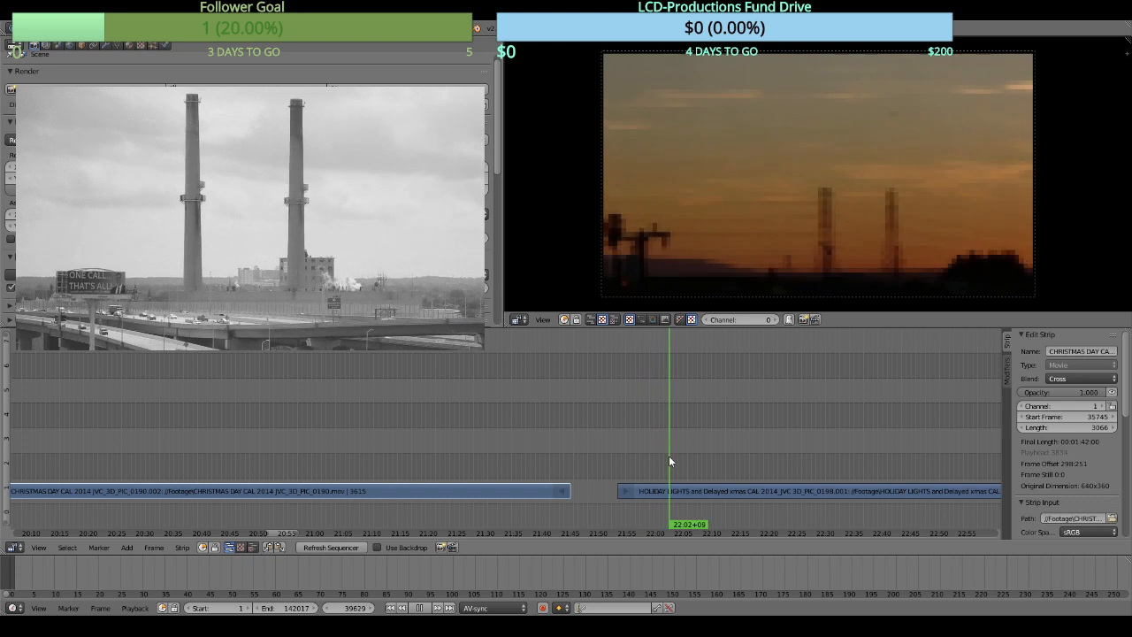
pyautogui.rightClick(685, 492)
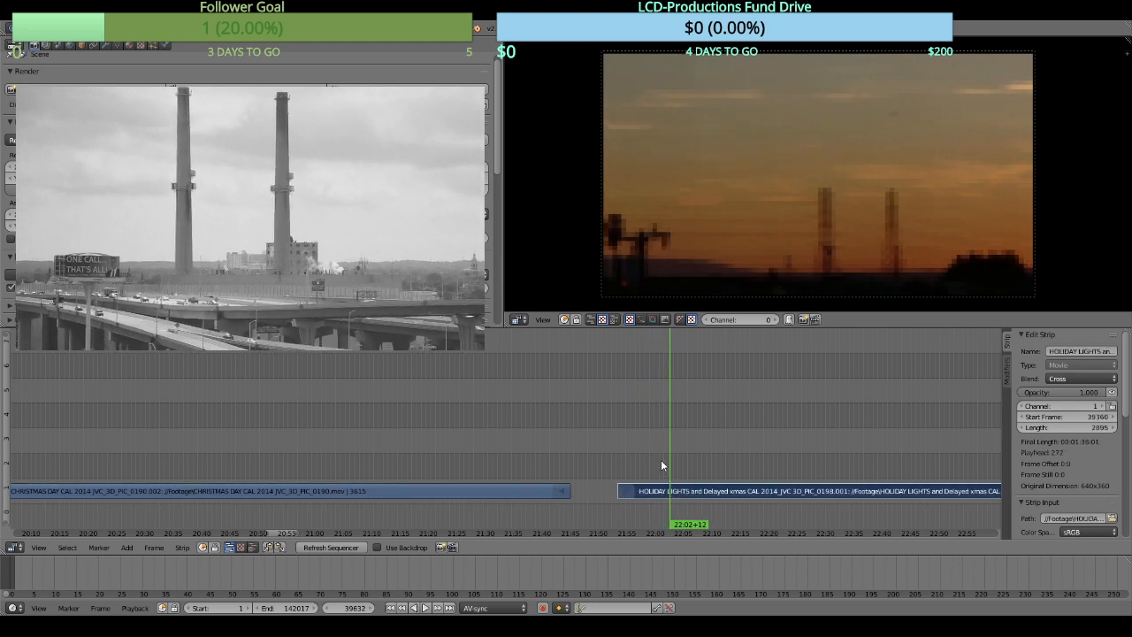
pyautogui.press('k')
pyautogui.press('x')
pyautogui.click(662, 464)
# Play through the following HOLIDAY LIGHTS PIC_0198 footage and split the strip at 22:41+18.
pyautogui.moveTo(744, 465); pyautogui.dragTo(570, 444)
pyautogui.click(522, 464)
pyautogui.hotkey('alt', 'a')
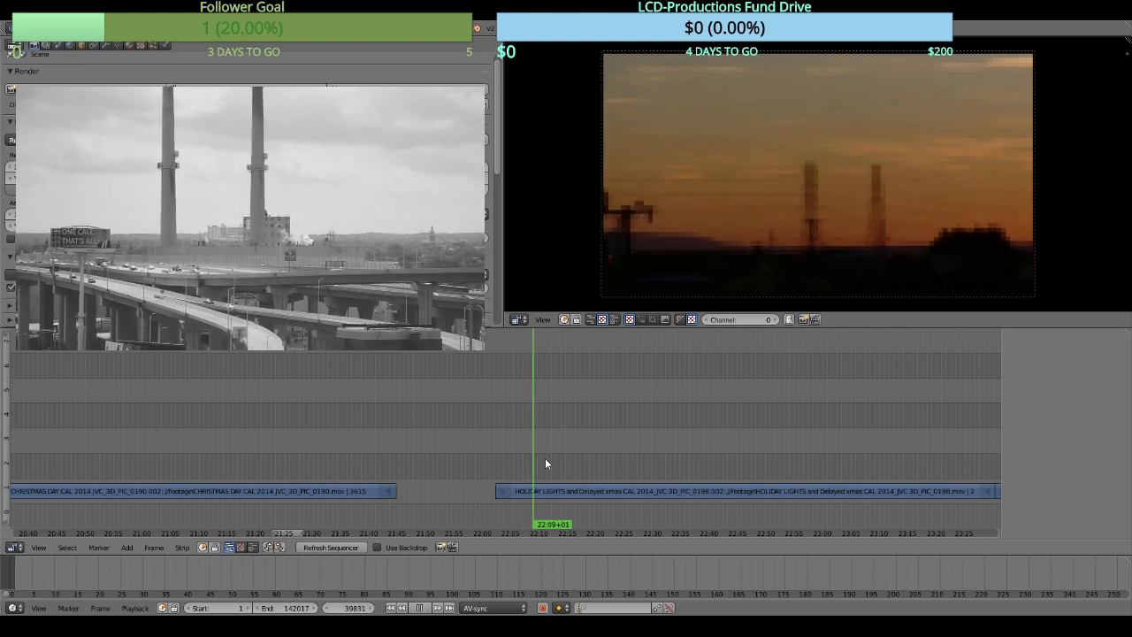
pyautogui.moveTo(558, 457); pyautogui.dragTo(538, 429)
pyautogui.hotkey('alt', 'a')
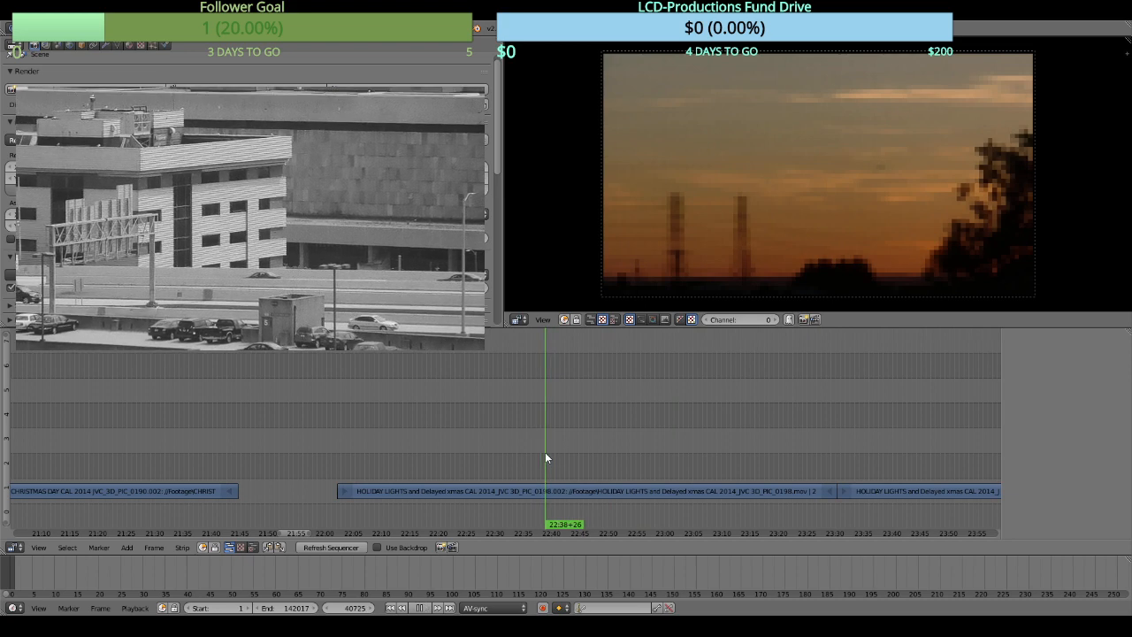
pyautogui.hotkey('alt', 'a')
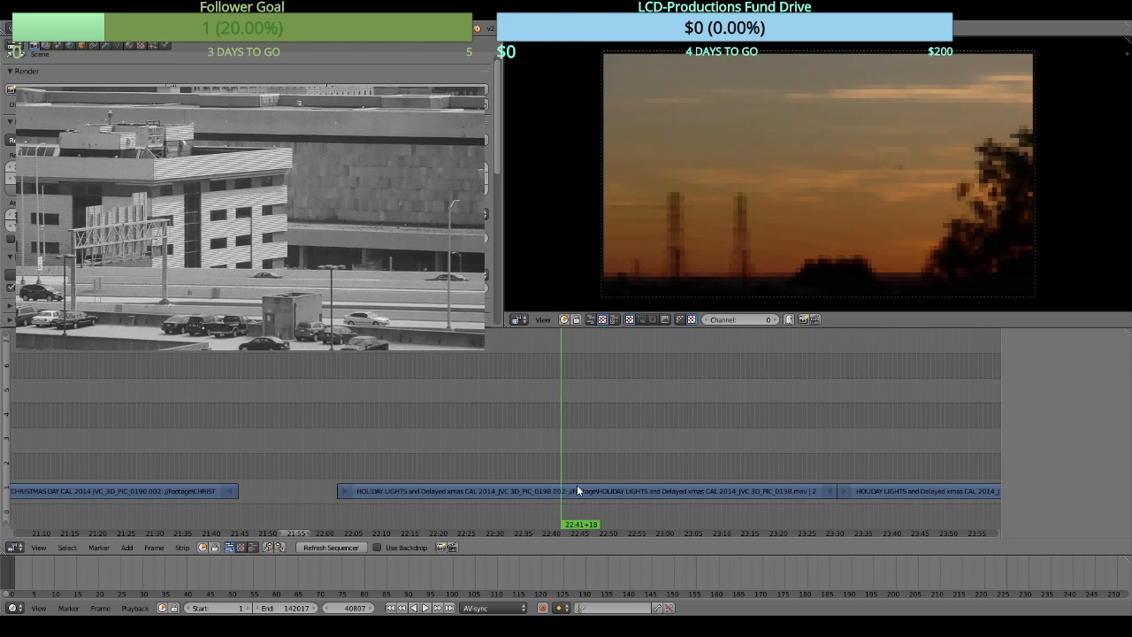
pyautogui.rightClick(577, 490)
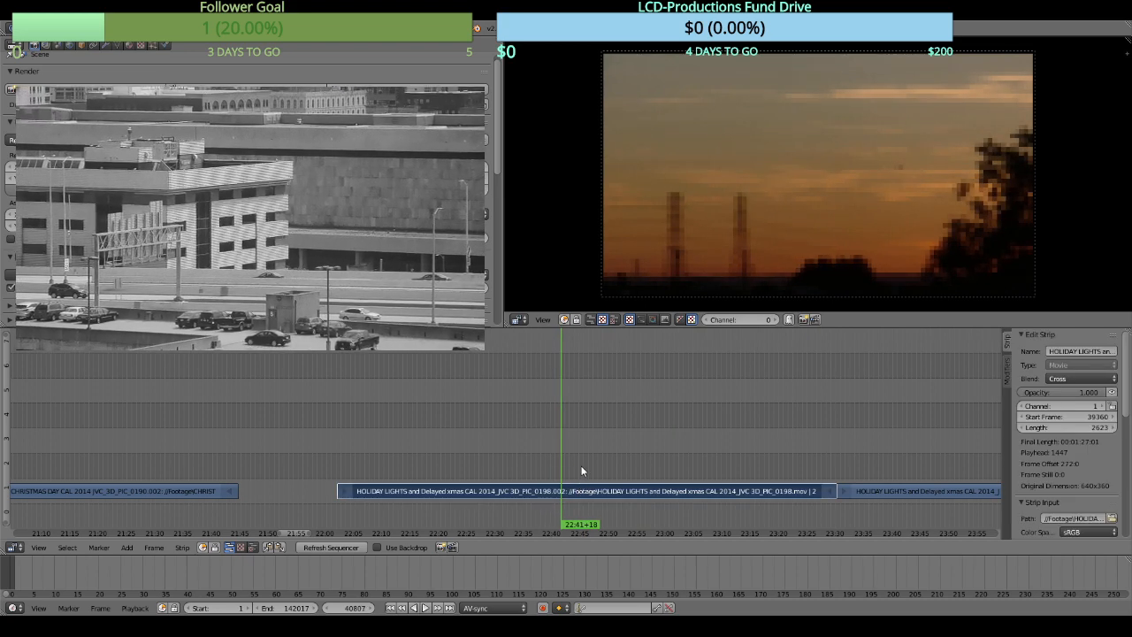
pyautogui.press('k')
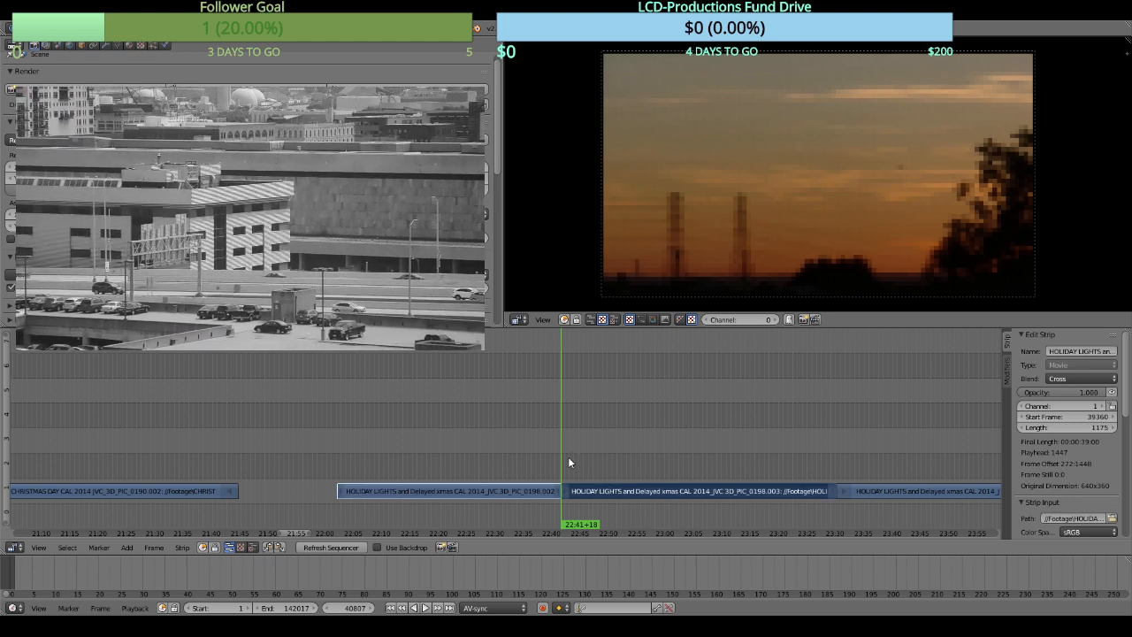
# Scrub the PIC_0198 footage after the cut, split it at 22:51+15 and erase the section between the two cuts.
pyautogui.hotkey('alt', 'a')
pyautogui.moveTo(569, 460); pyautogui.dragTo(619, 452)
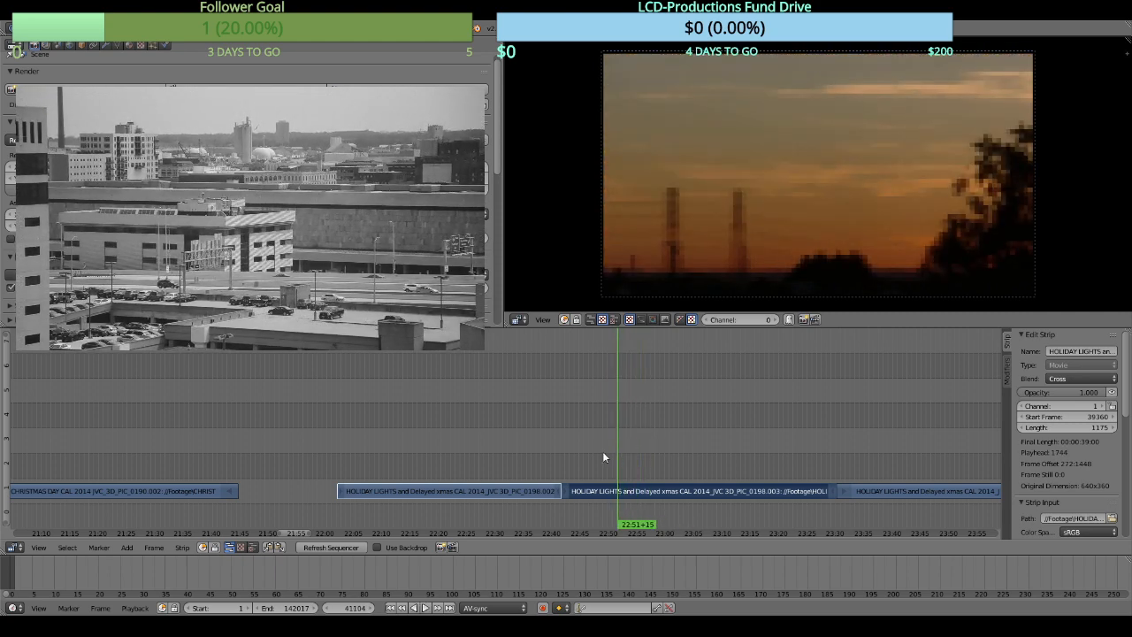
pyautogui.press('k')
pyautogui.press('x')
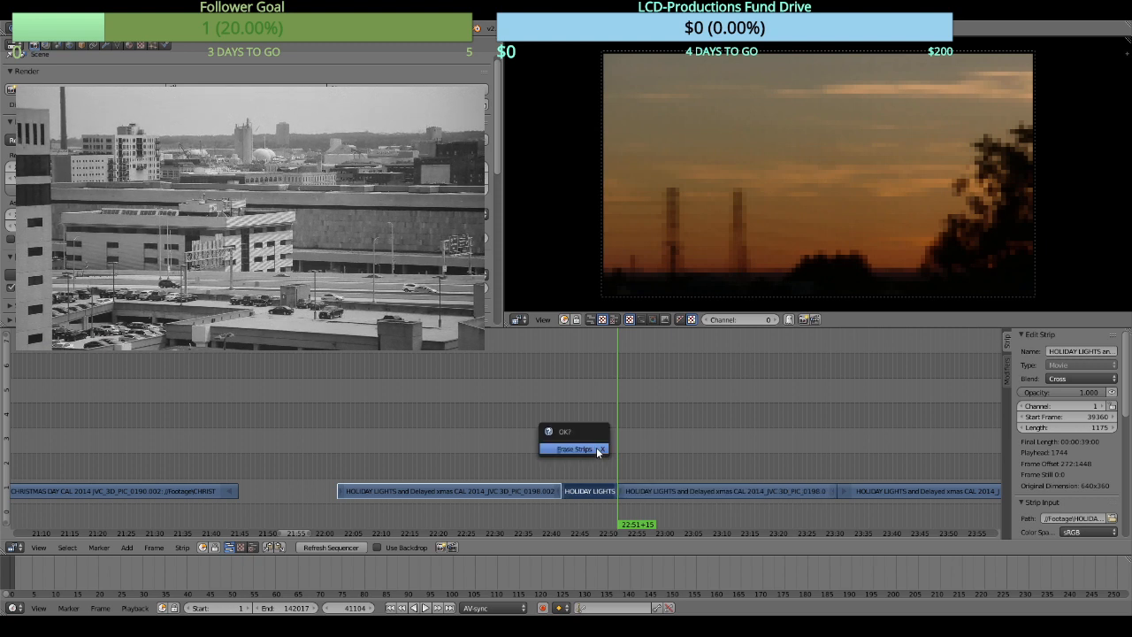
pyautogui.click(596, 447)
# Play the next PIC_0198 section, split it at 23:07+05 and erase the part before the cut.
pyautogui.hotkey('alt', 'a')
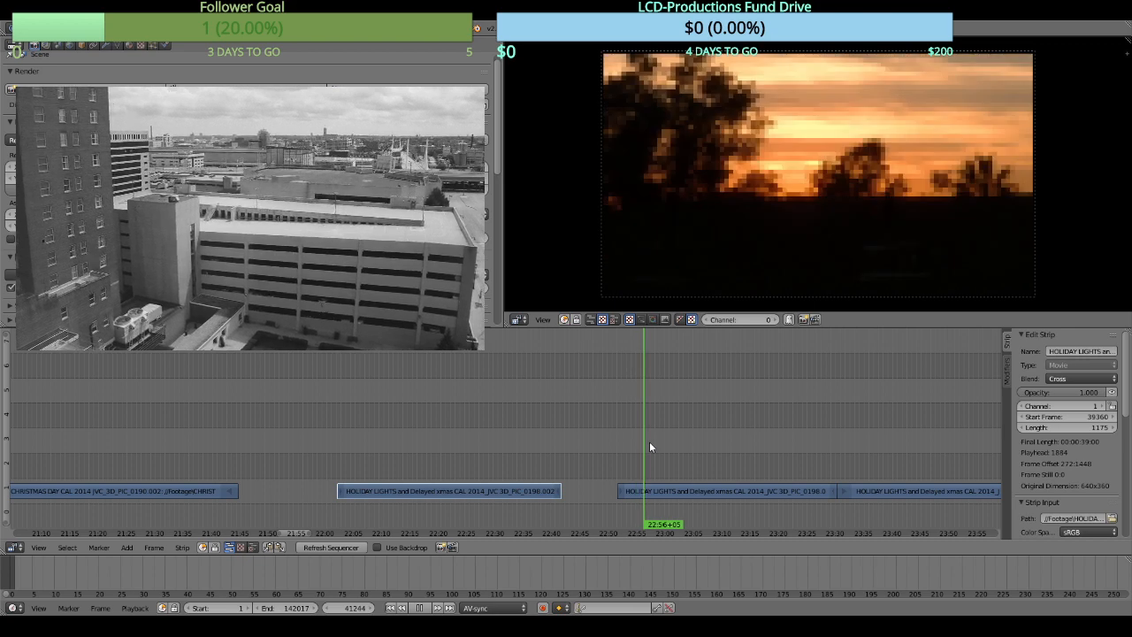
pyautogui.hotkey('alt', 'a')
pyautogui.hotkey('alt', 'a')
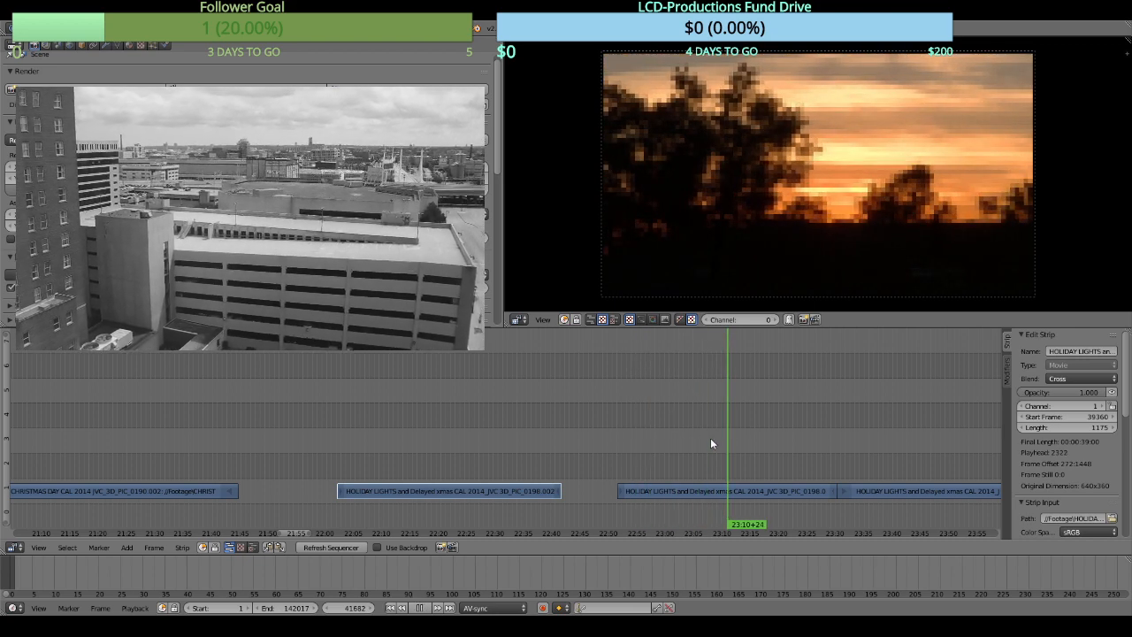
pyautogui.click(707, 442)
pyautogui.hotkey('alt', 'a')
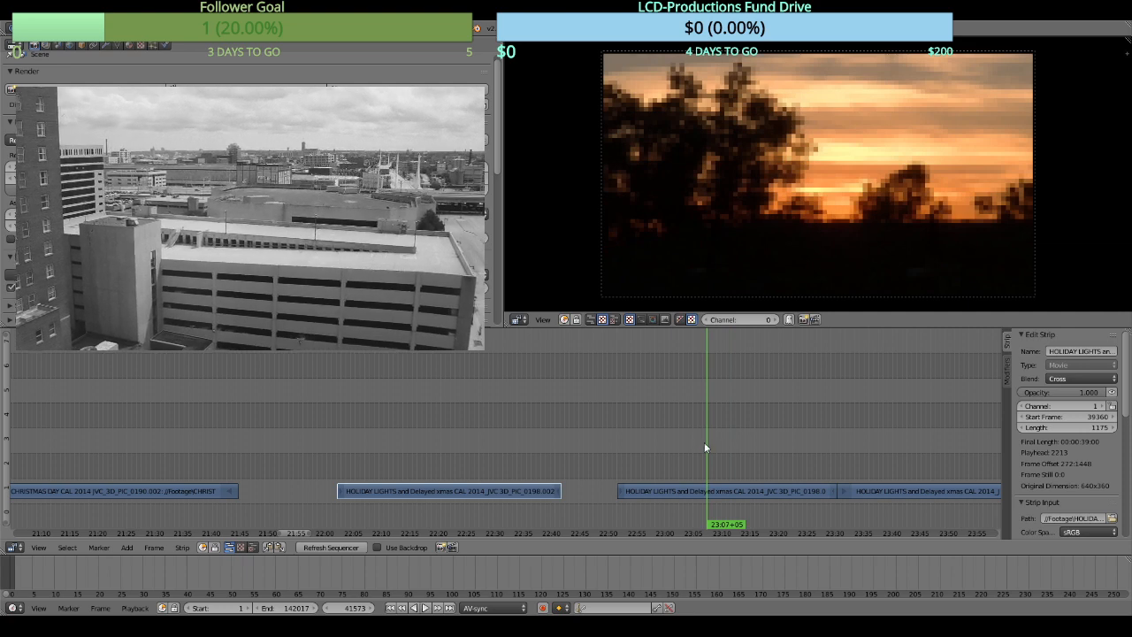
pyautogui.rightClick(712, 490)
pyautogui.press('k')
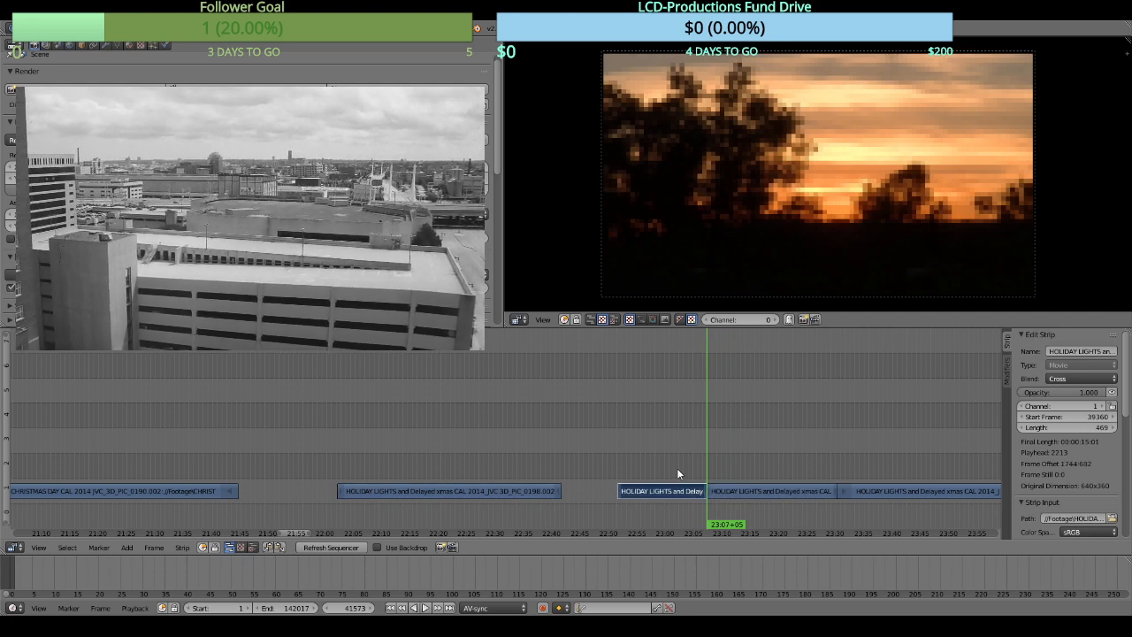
pyautogui.press('Delete')
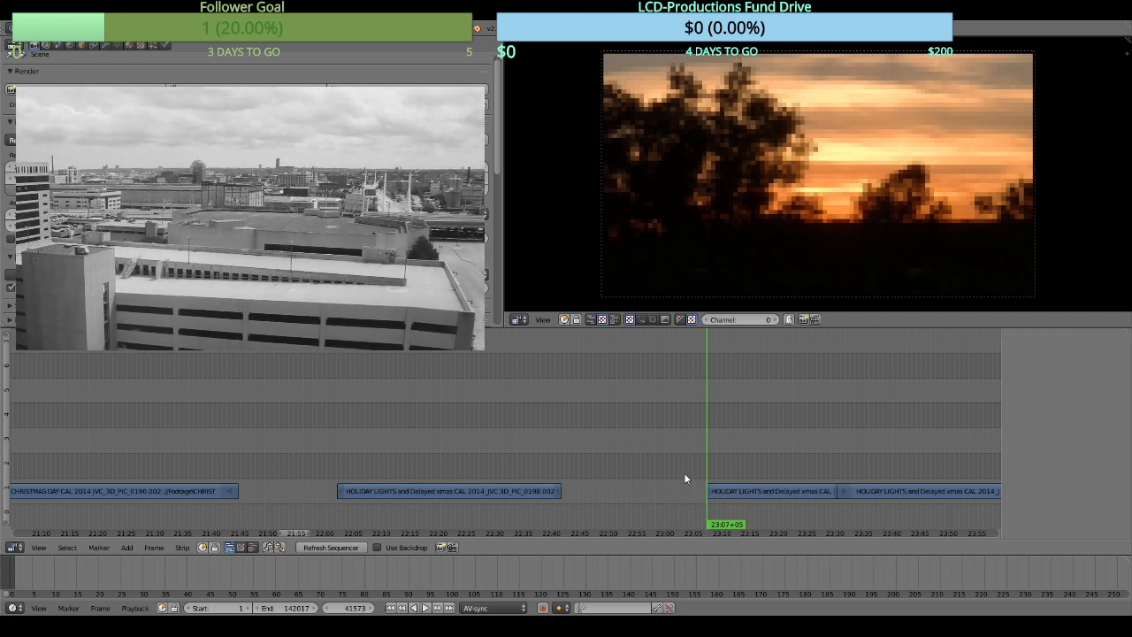
# Play the remaining PIC_0198 section, split the strip at 23:25+24 and erase the part after the cut.
pyautogui.hotkey('alt', 'a')
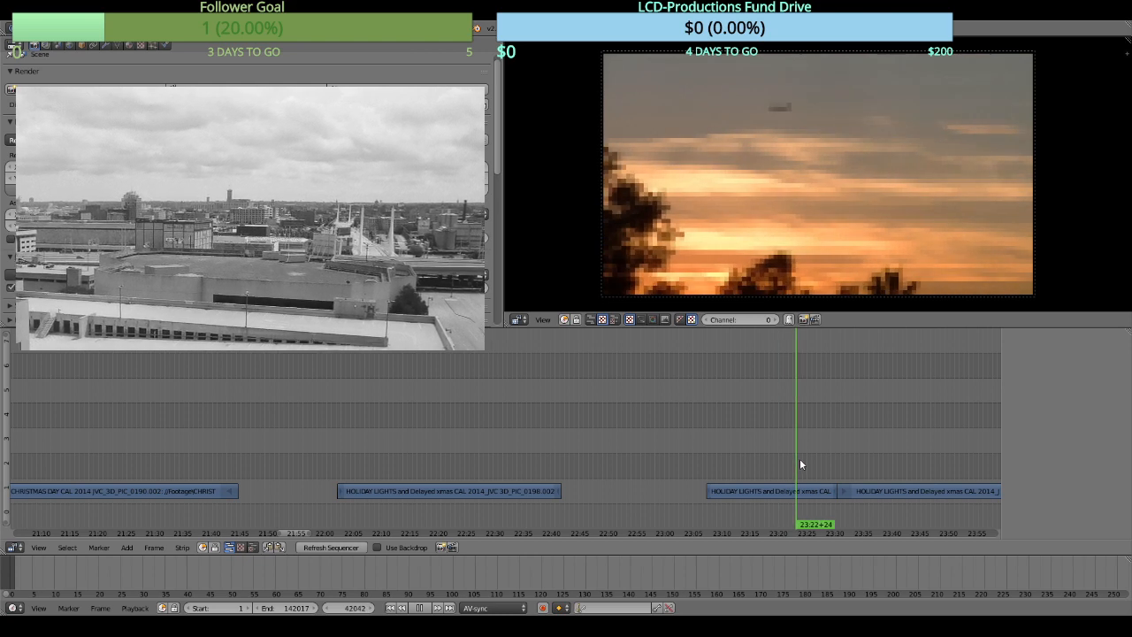
pyautogui.hotkey('alt', 'a')
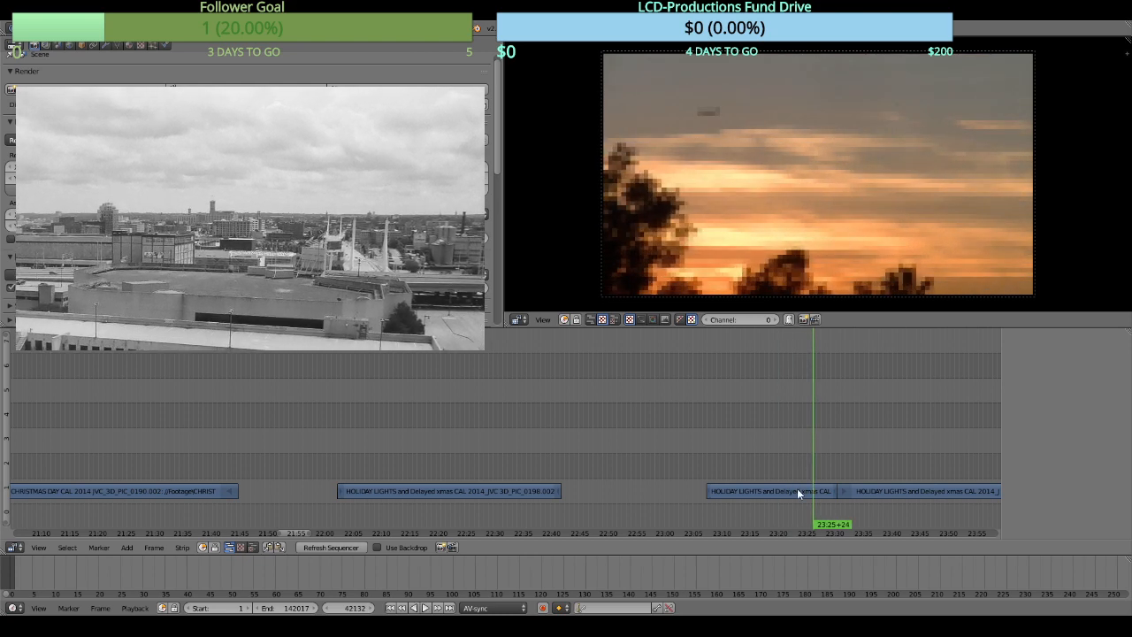
pyautogui.rightClick(797, 488)
pyautogui.press('k')
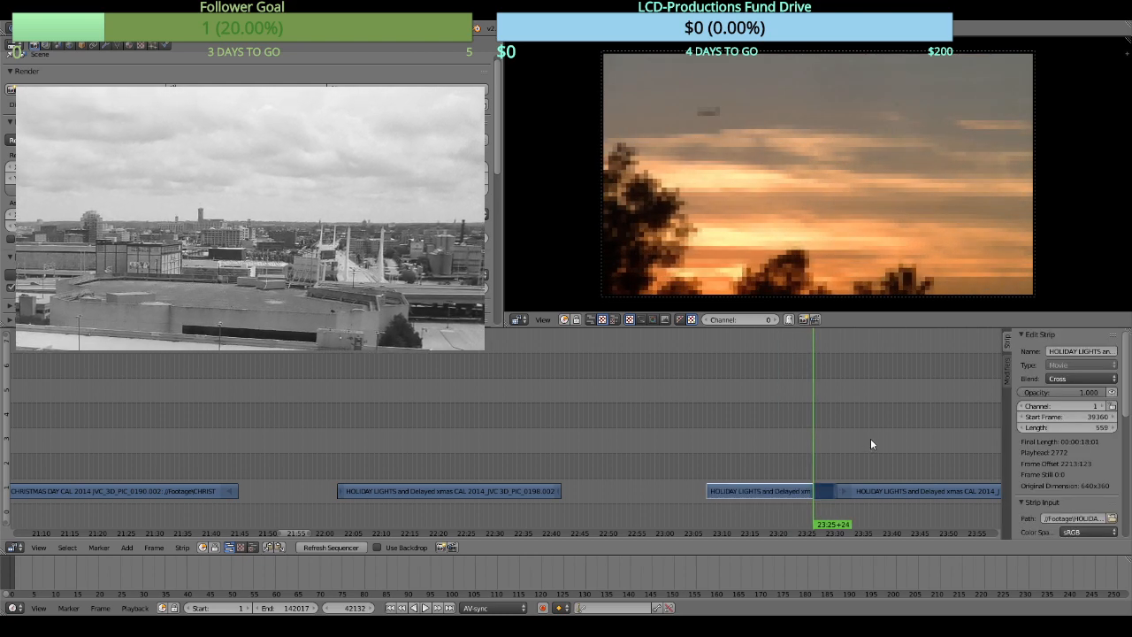
pyautogui.press('x')
pyautogui.click(871, 440)
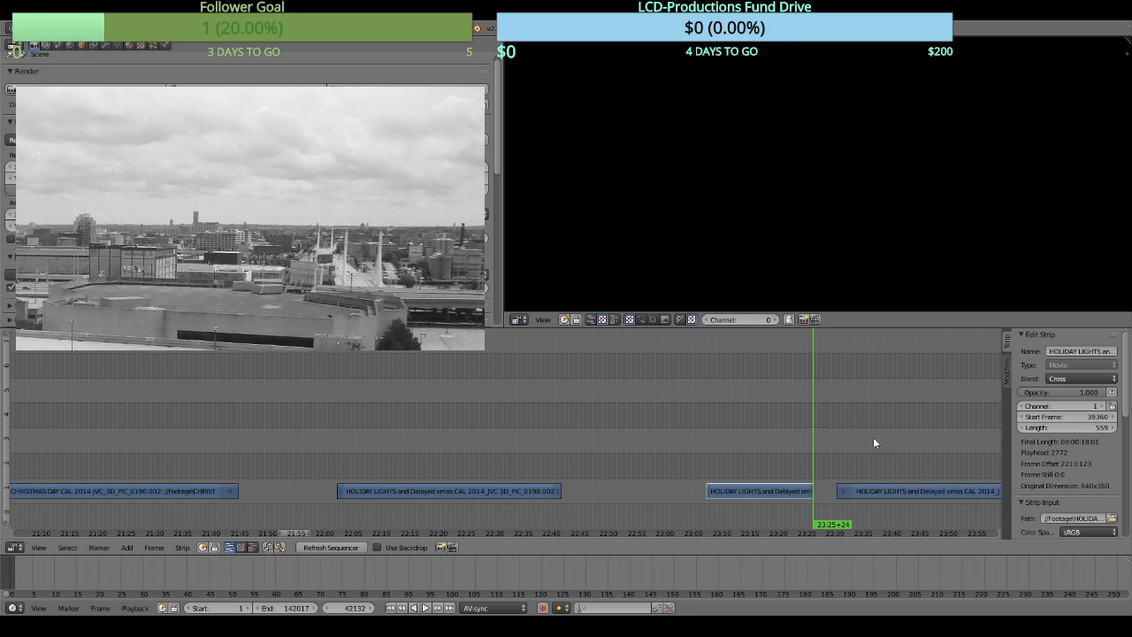
# Play and scrub the first part of the HOLIDAY LIGHTS PIC_0199 strip up to 24:09+00.
pyautogui.hscroll(5, 873, 438)
pyautogui.hscroll(3, 745, 418)
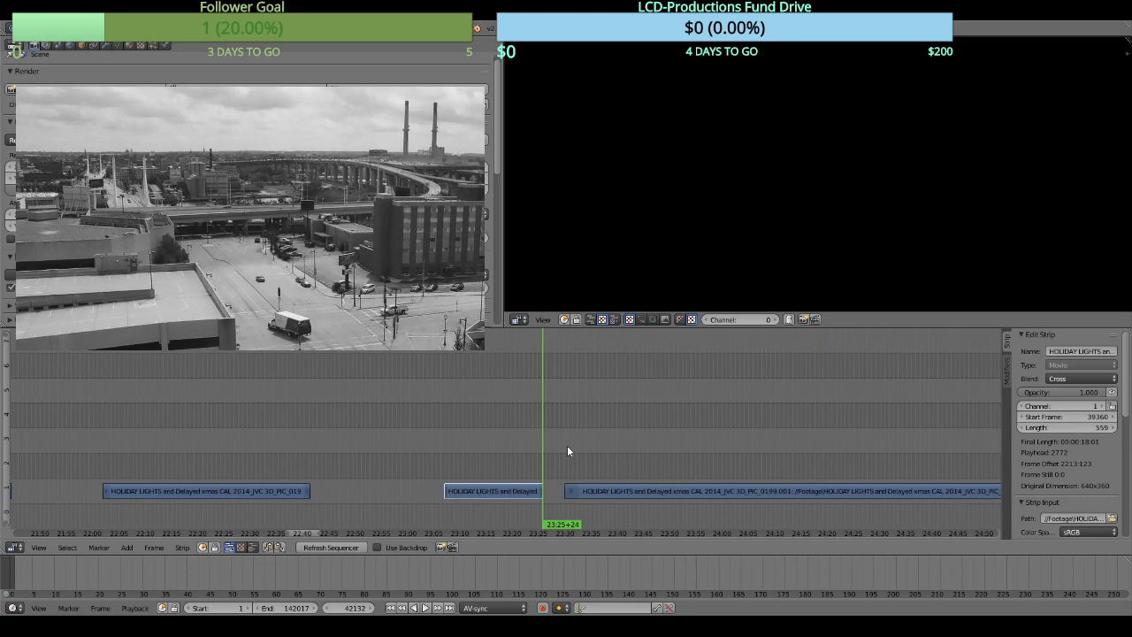
pyautogui.hotkey('alt', 'a')
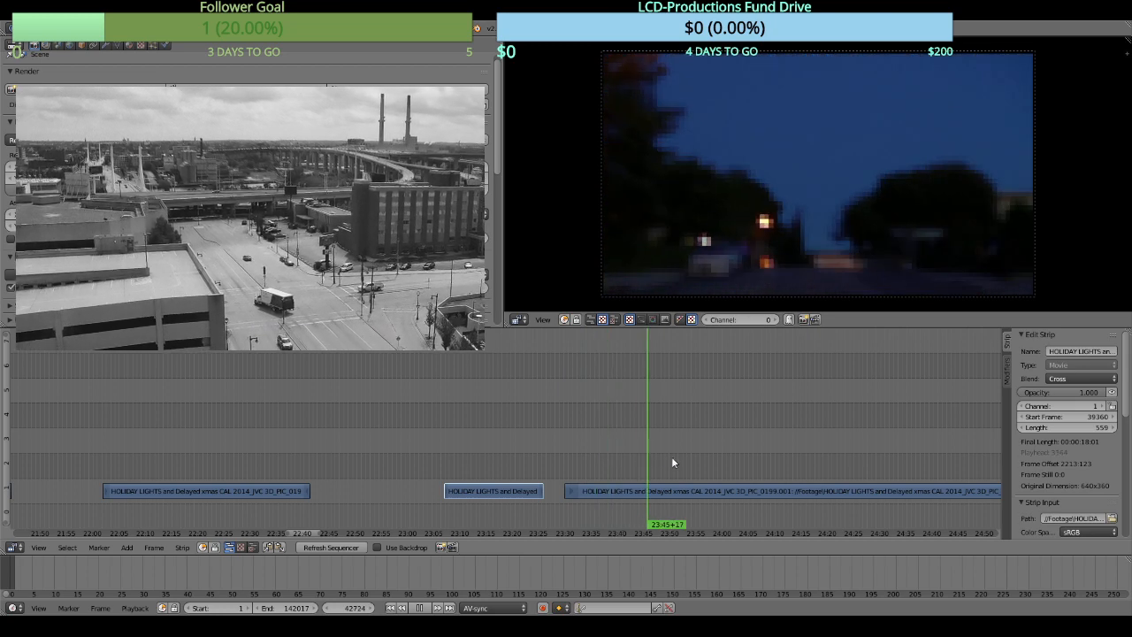
pyautogui.hotkey('alt', 'a')
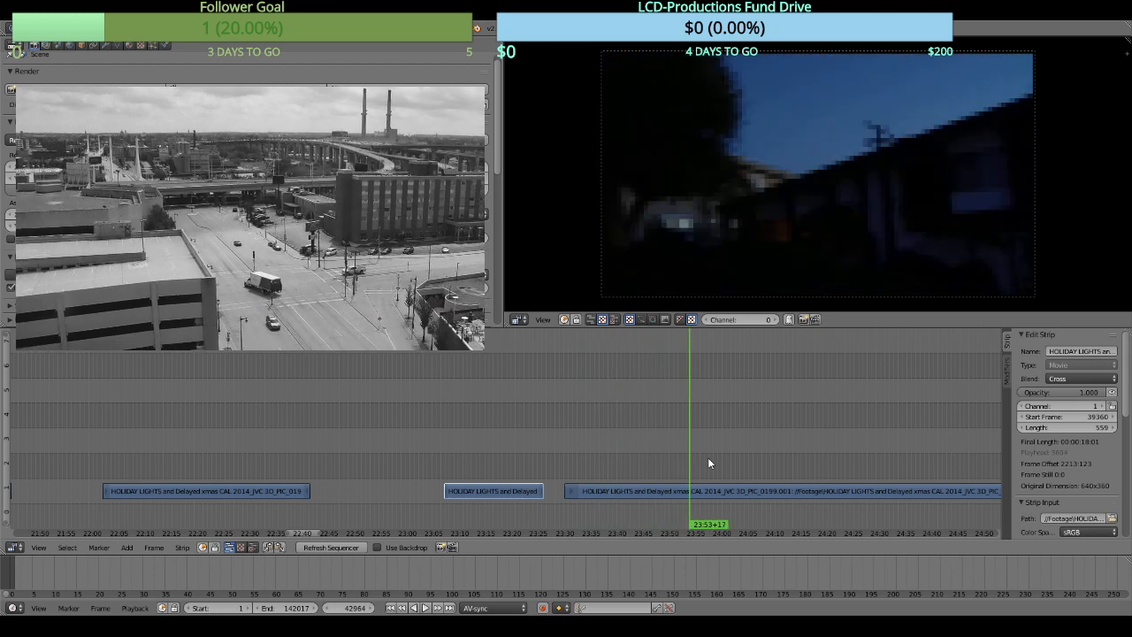
pyautogui.click(710, 459)
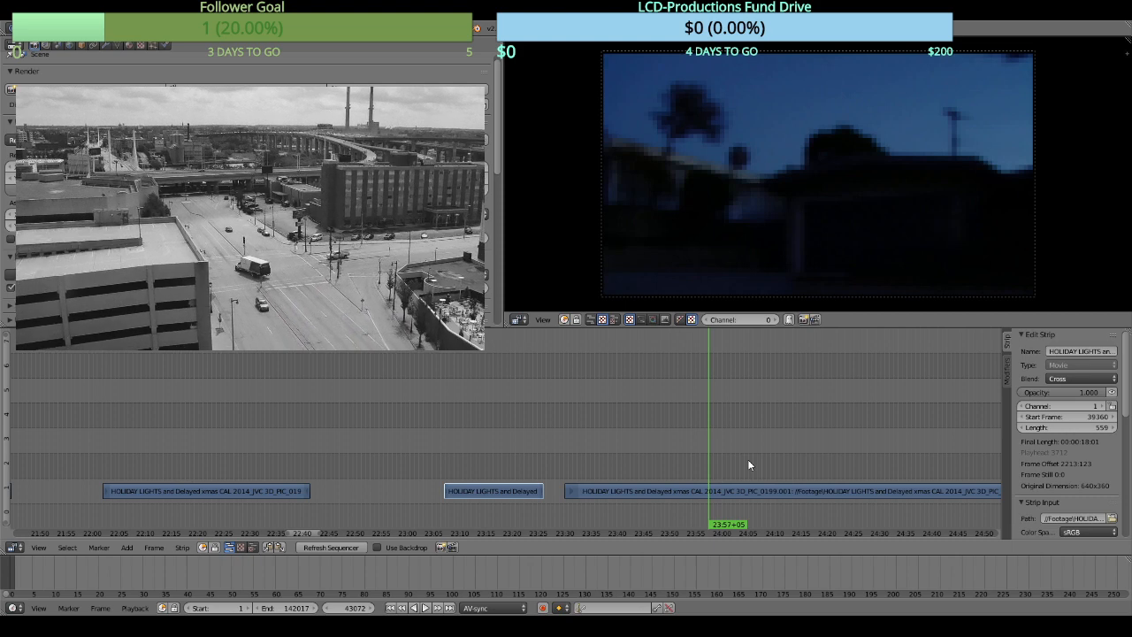
pyautogui.click(750, 461)
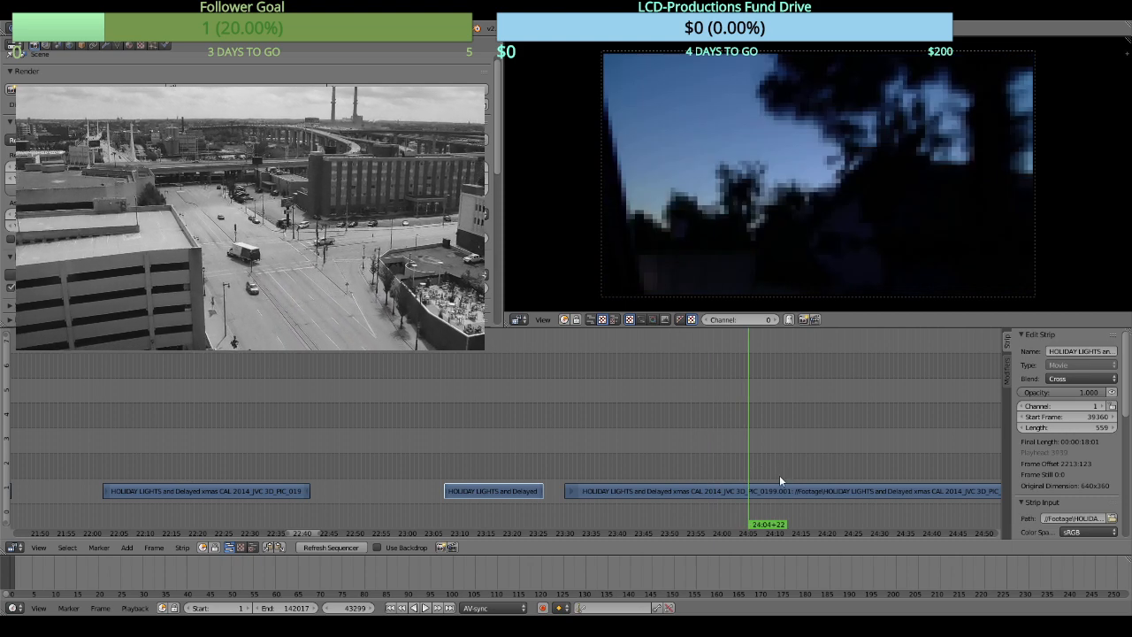
pyautogui.click(771, 480)
# Select the PIC_0199 strip, review its footage from 24:18 to about 24:51 and erase the whole strip.
pyautogui.rightClick(777, 486)
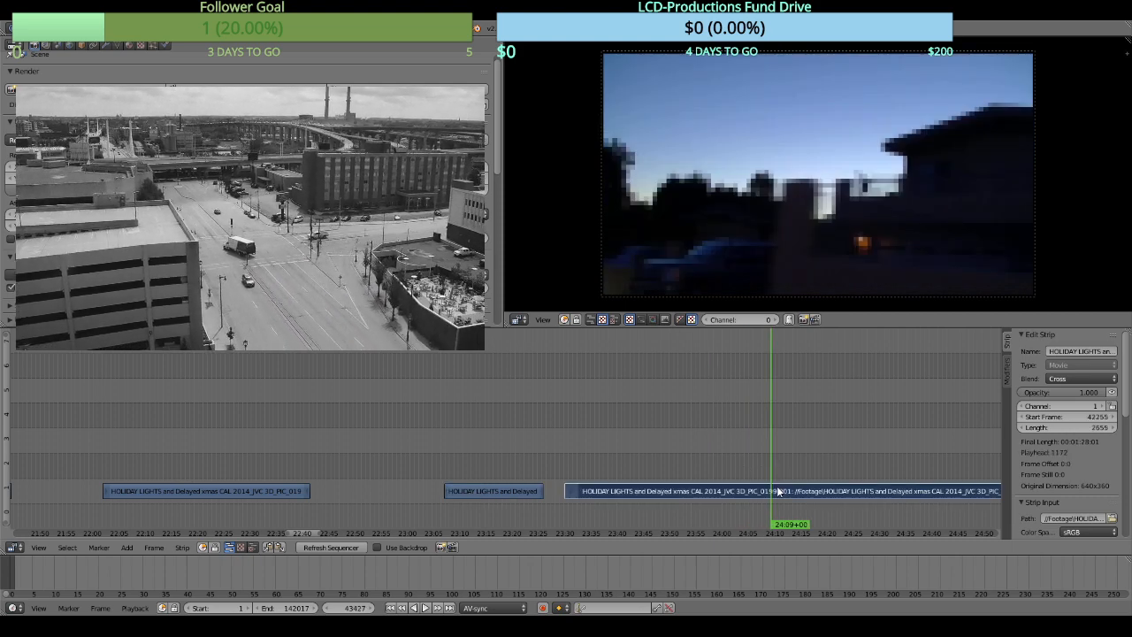
pyautogui.click(820, 461)
pyautogui.moveTo(870, 460); pyautogui.dragTo(653, 440)
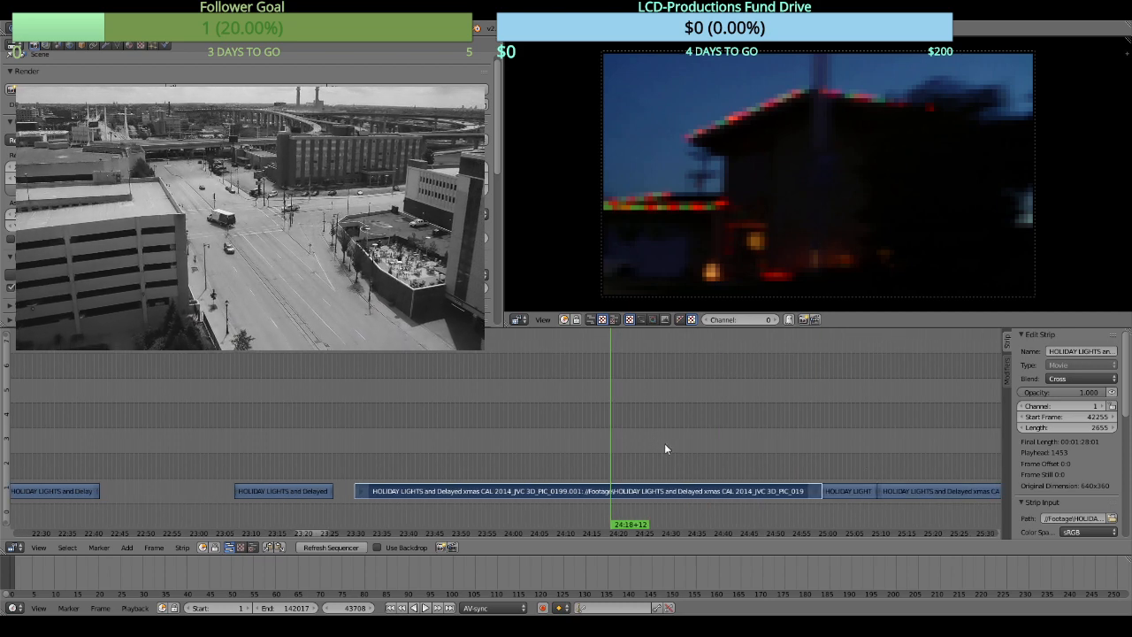
pyautogui.hotkey('alt', 'a')
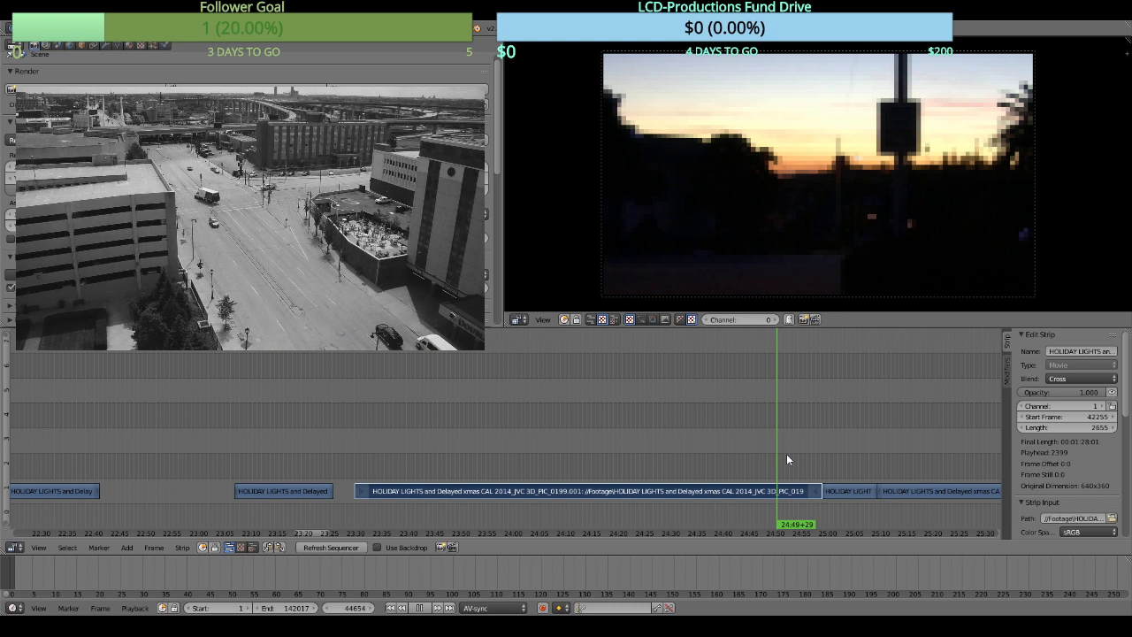
pyautogui.hotkey('alt', 'a')
pyautogui.press('x')
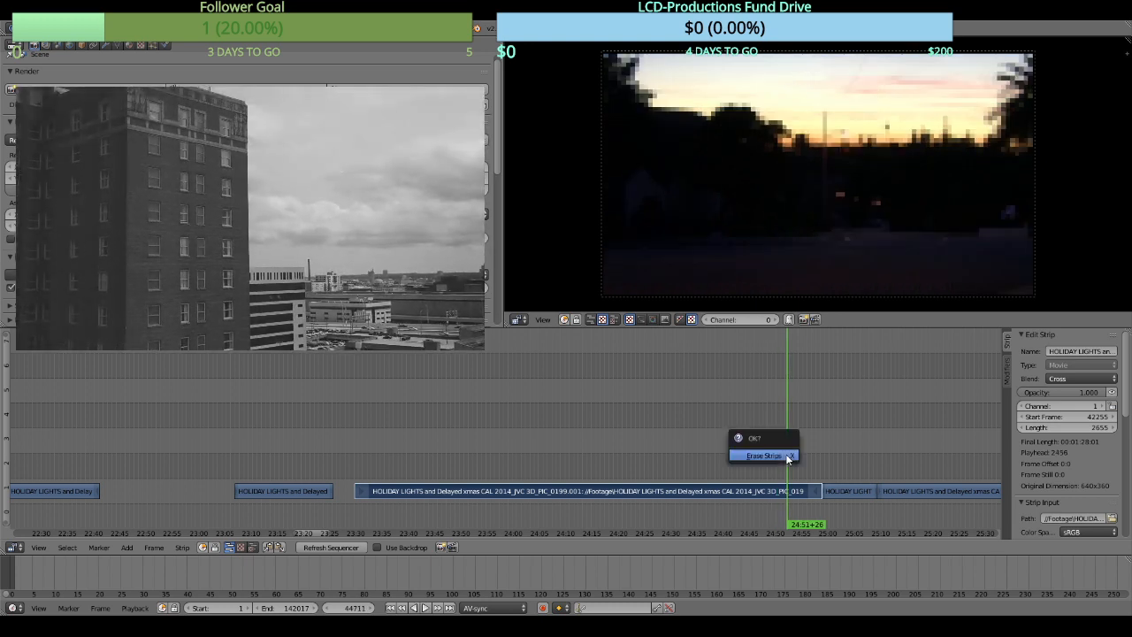
pyautogui.click(785, 454)
# Preview the short HOLIDAY LIGHTS strip starting just before 25:00 and erase it entirely.
pyautogui.click(822, 454)
pyautogui.hotkey('alt', 'a')
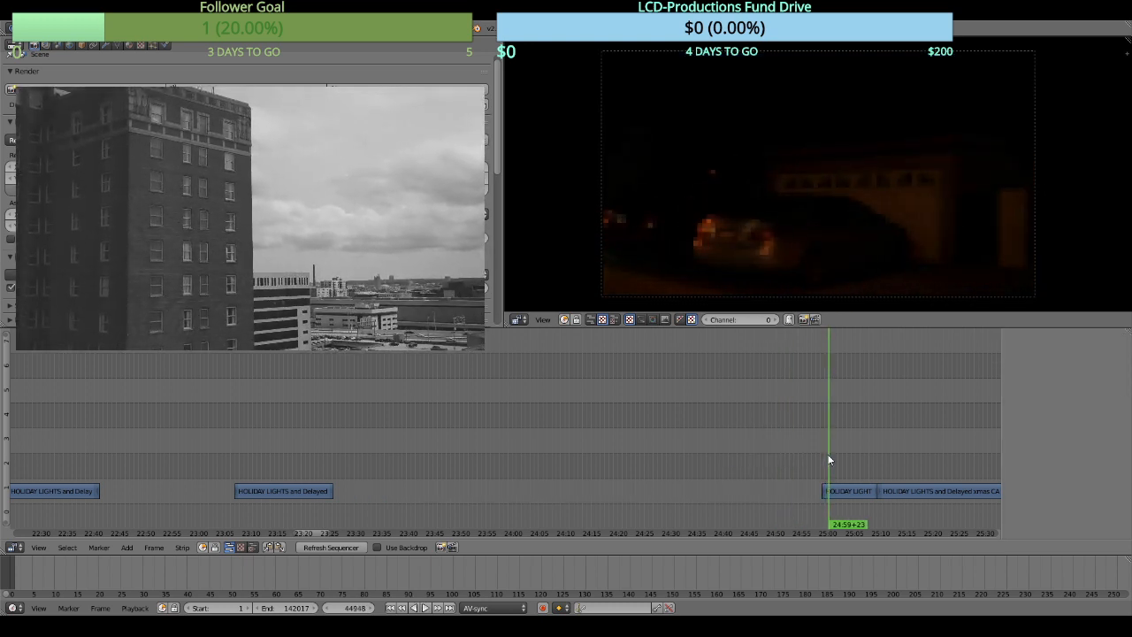
pyautogui.click(827, 460)
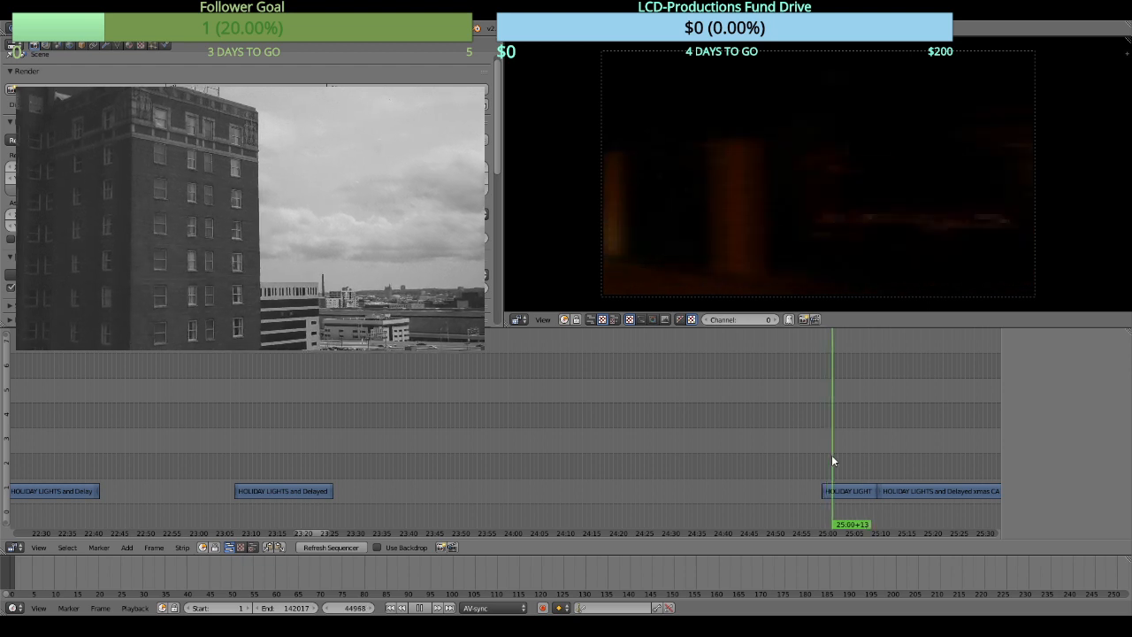
pyautogui.moveTo(833, 456); pyautogui.dragTo(593, 440)
pyautogui.hotkey('alt', 'a')
pyautogui.hotkey('alt', 'a')
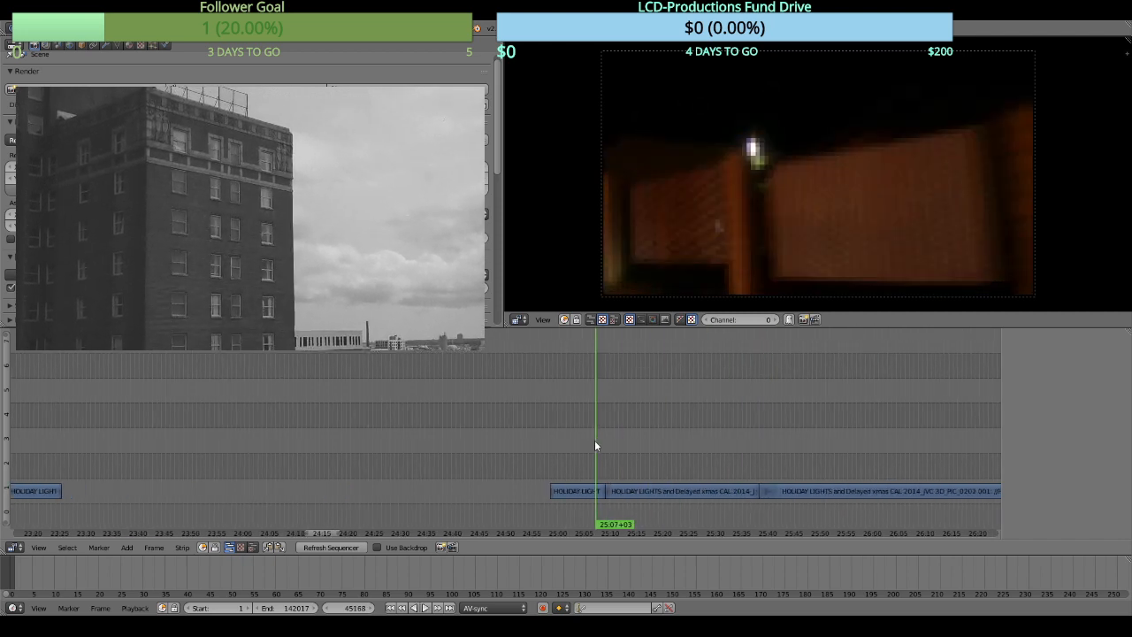
pyautogui.press('n')
pyautogui.press('x')
pyautogui.click(590, 489)
# Scrub the start of the next HOLIDAY LIGHTS strip, split it at 25:13+05 and erase the part before the cut.
pyautogui.moveTo(615, 453); pyautogui.dragTo(628, 457)
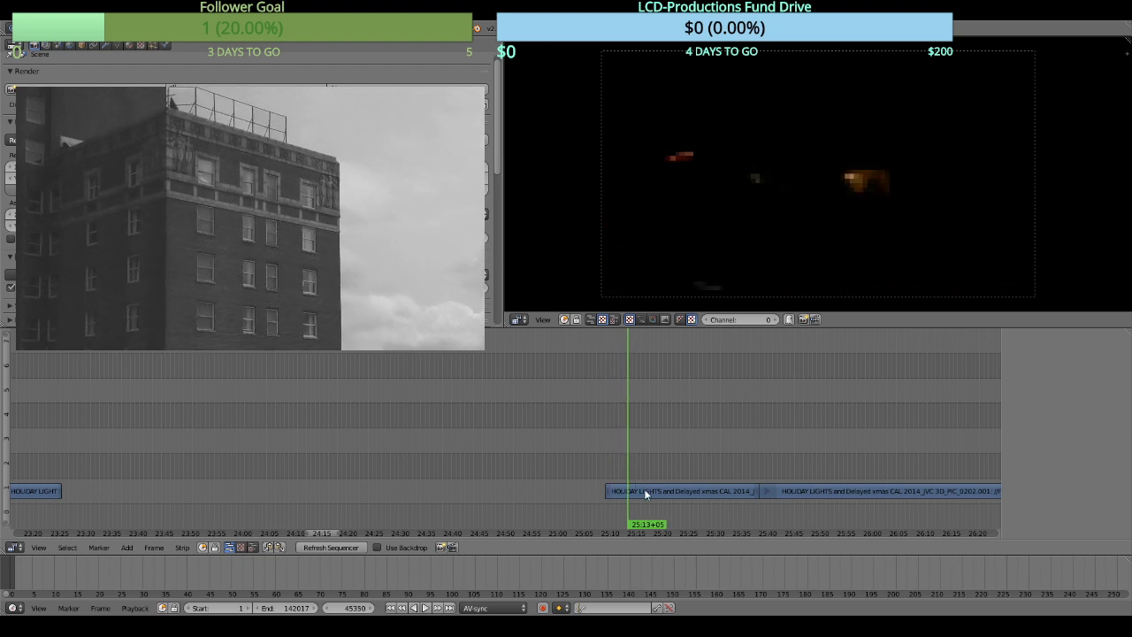
pyautogui.rightClick(645, 492)
pyautogui.press('k')
pyautogui.press('x')
pyautogui.click(602, 450)
# Scrub on through the same strip, split it at 25:32+24 and erase the part after the cut.
pyautogui.moveTo(635, 450); pyautogui.dragTo(731, 455)
pyautogui.click(739, 457)
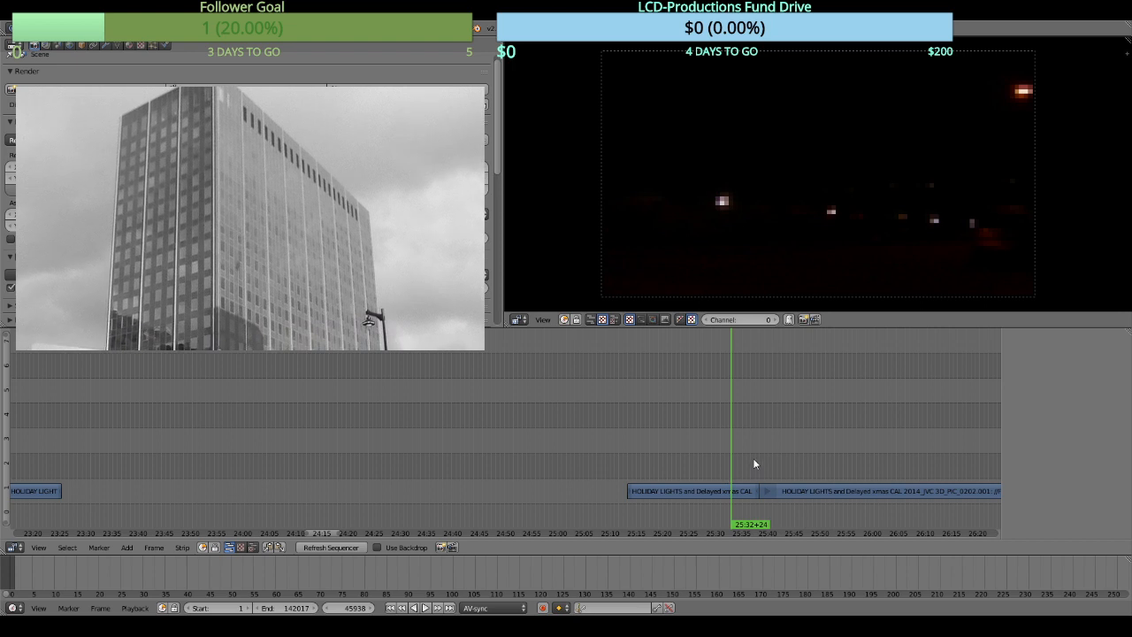
pyautogui.rightClick(705, 483)
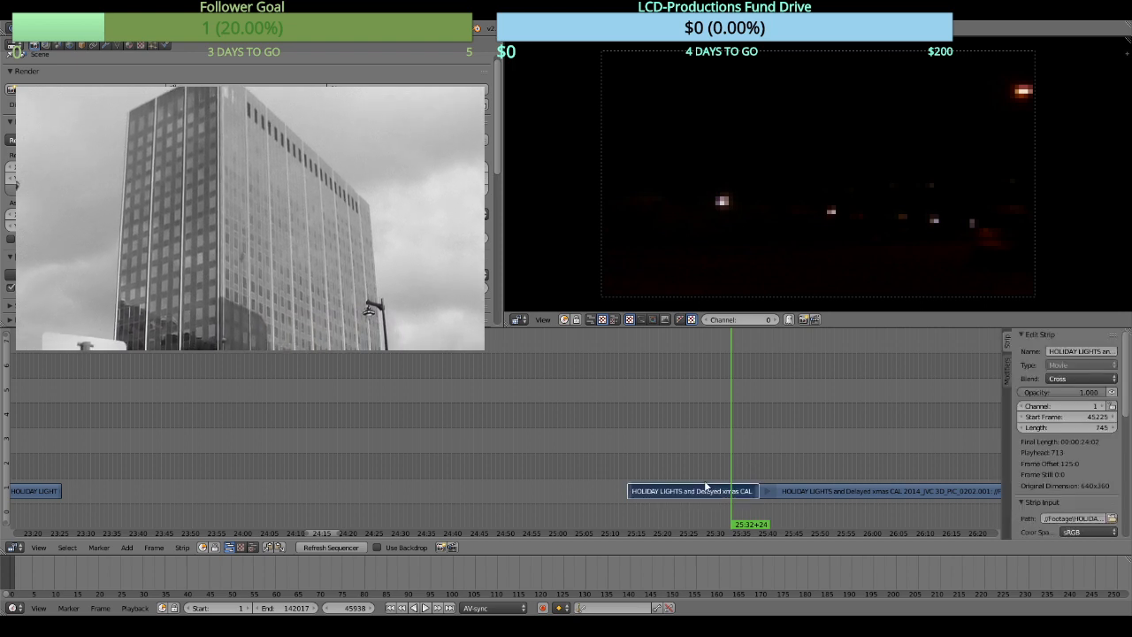
pyautogui.press('k')
pyautogui.press('x')
pyautogui.click(782, 459)
# Scrub the start of the HOLIDAY LIGHTS PIC_0202 strip, split it at 25:52+13 and erase the section before the cut.
pyautogui.moveTo(758, 456); pyautogui.dragTo(834, 457)
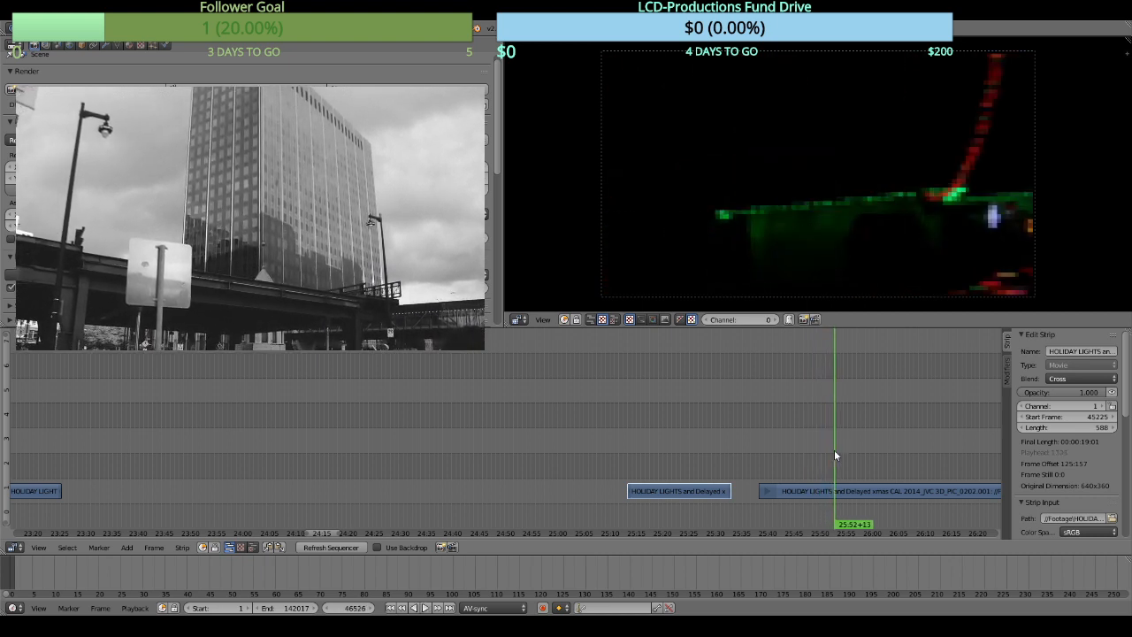
pyautogui.rightClick(841, 489)
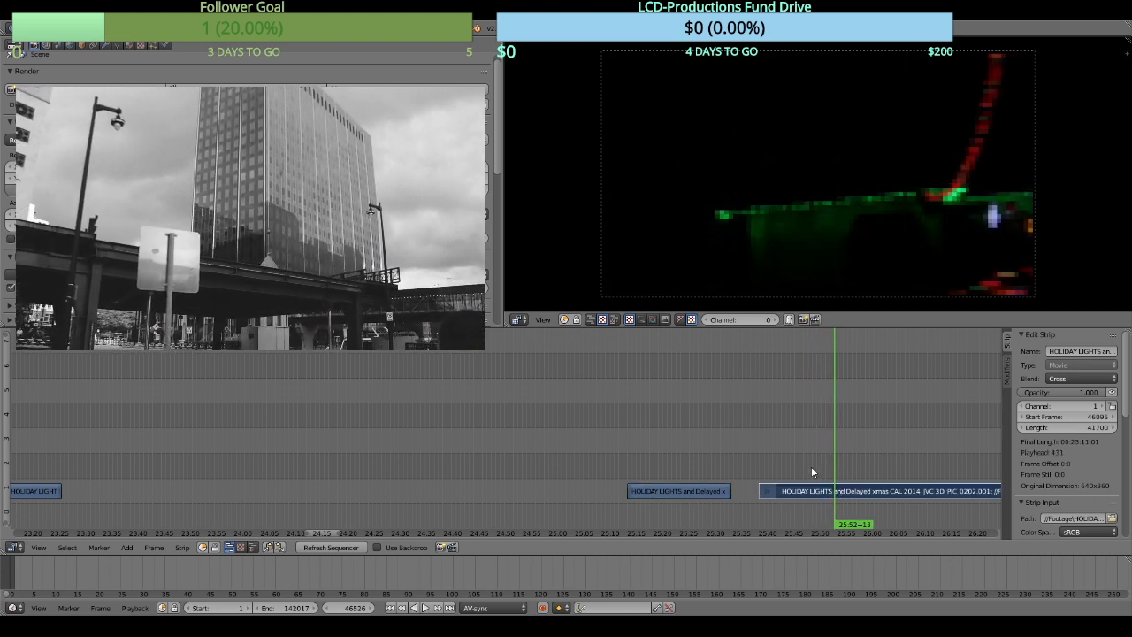
pyautogui.press('k')
pyautogui.press('x')
pyautogui.click(811, 466)
# Play and scrub the following PIC_0202 footage and split the strip at 26:34+06.
pyautogui.moveTo(914, 466); pyautogui.dragTo(695, 433)
pyautogui.hotkey('alt', 'a')
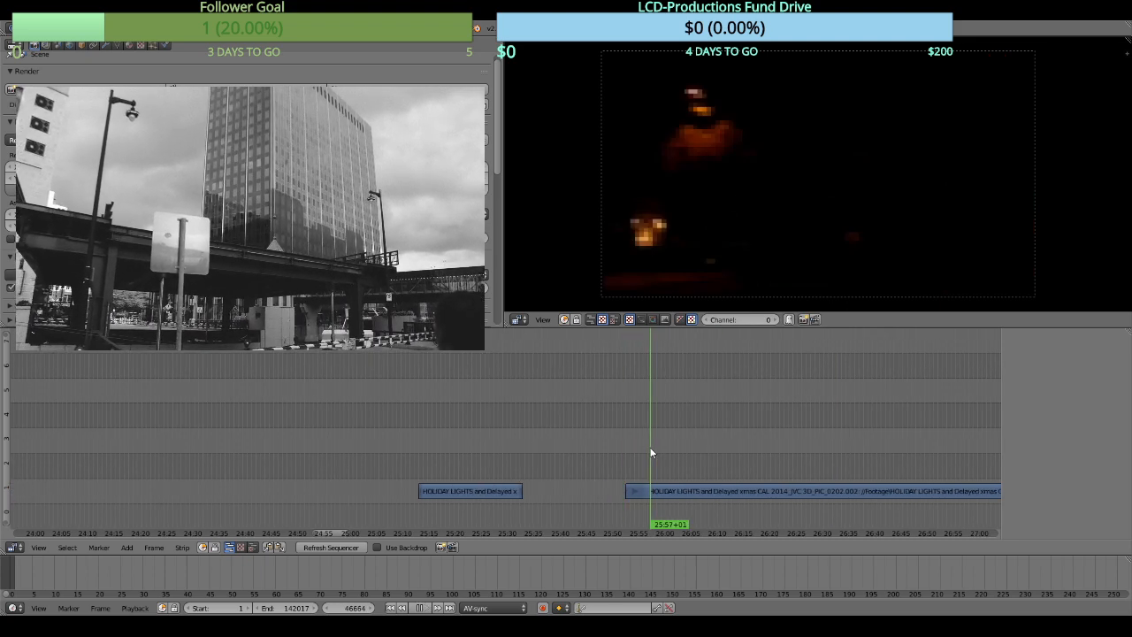
pyautogui.hotkey('alt', 'a')
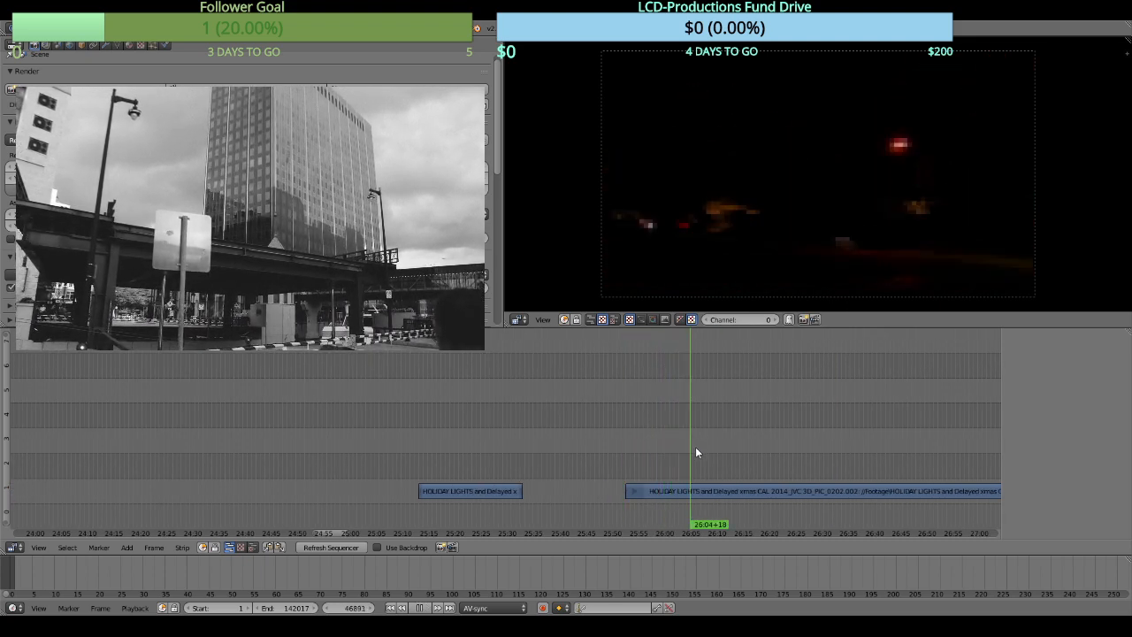
pyautogui.moveTo(755, 459); pyautogui.dragTo(494, 416)
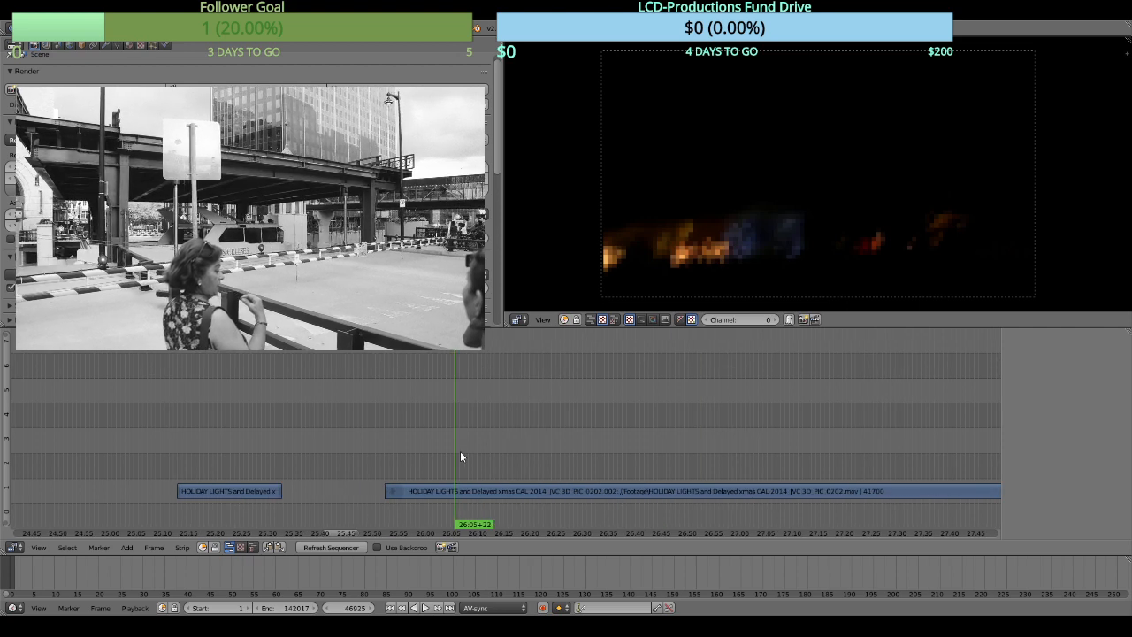
pyautogui.hotkey('alt', 'a')
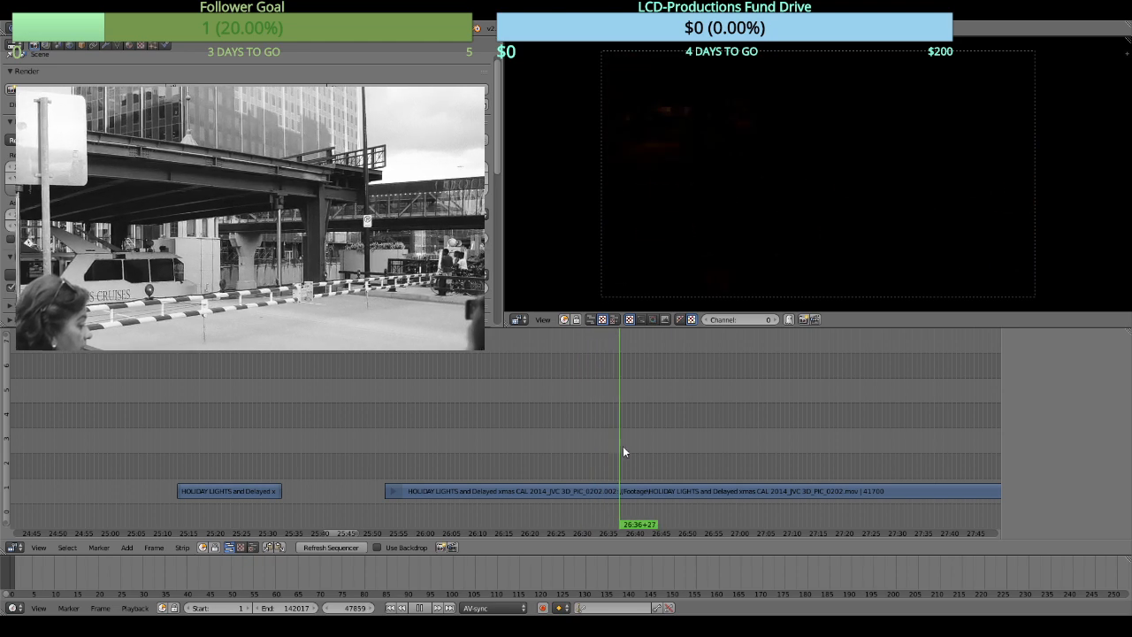
pyautogui.moveTo(635, 452)
pyautogui.mouseDown()
pyautogui.moveTo(677, 449)
pyautogui.moveTo(637, 457)
pyautogui.mouseUp()
pyautogui.moveTo(547, 452); pyautogui.dragTo(606, 452)
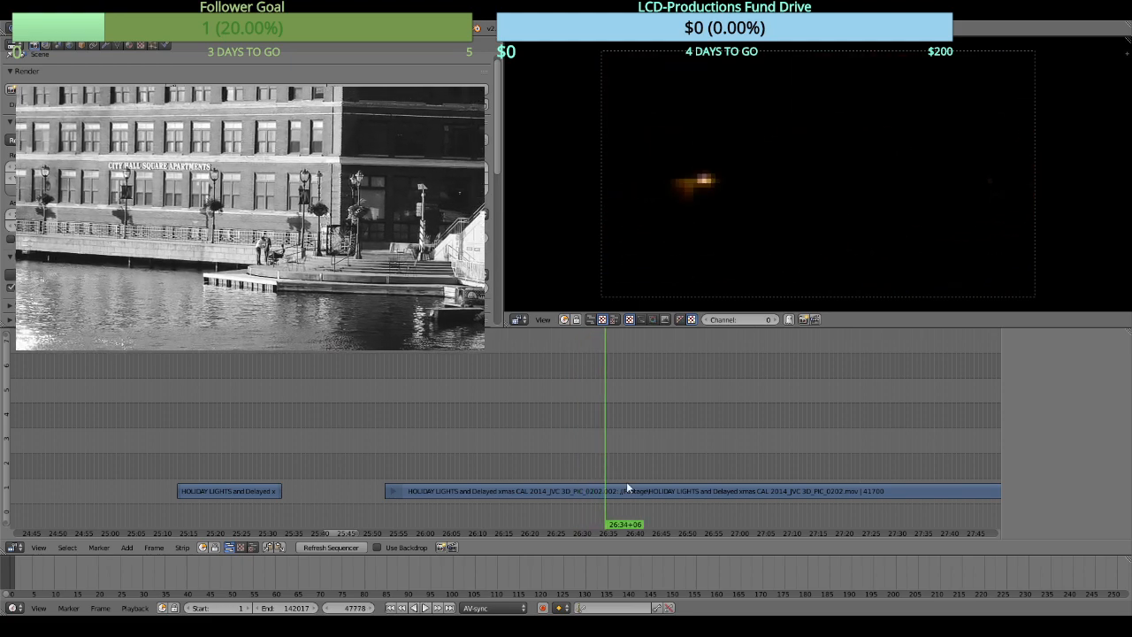
pyautogui.click(626, 491)
pyautogui.press('k')
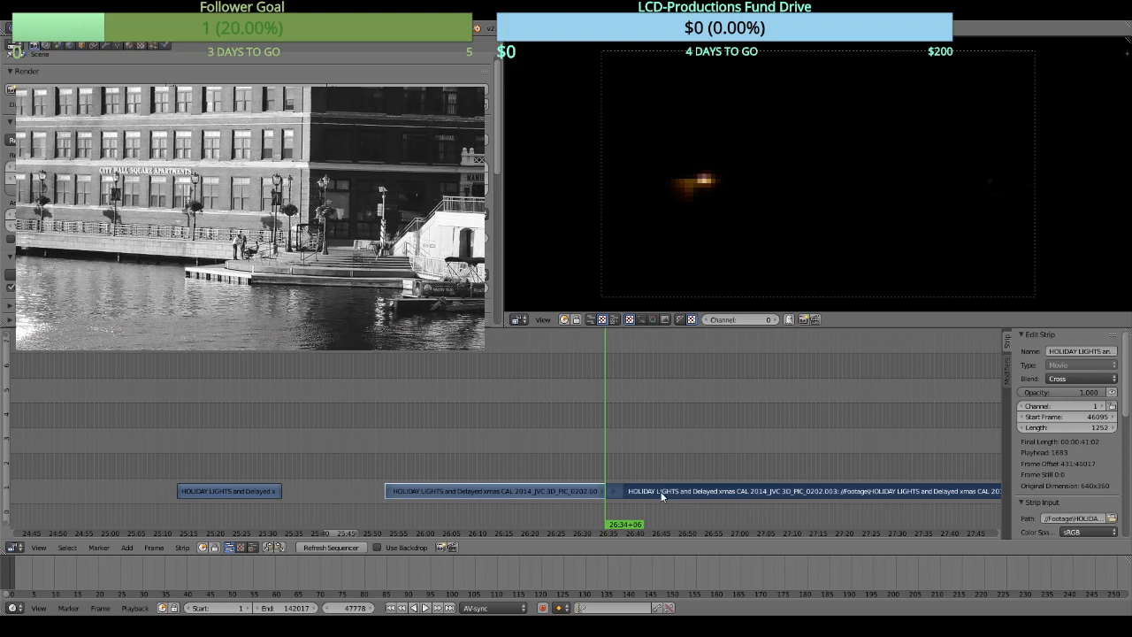
# Review the PIC_0202 footage after the cut, split it at 27:43+06 and erase the section between the two cuts.
pyautogui.click(727, 459)
pyautogui.hotkey('alt', 'a')
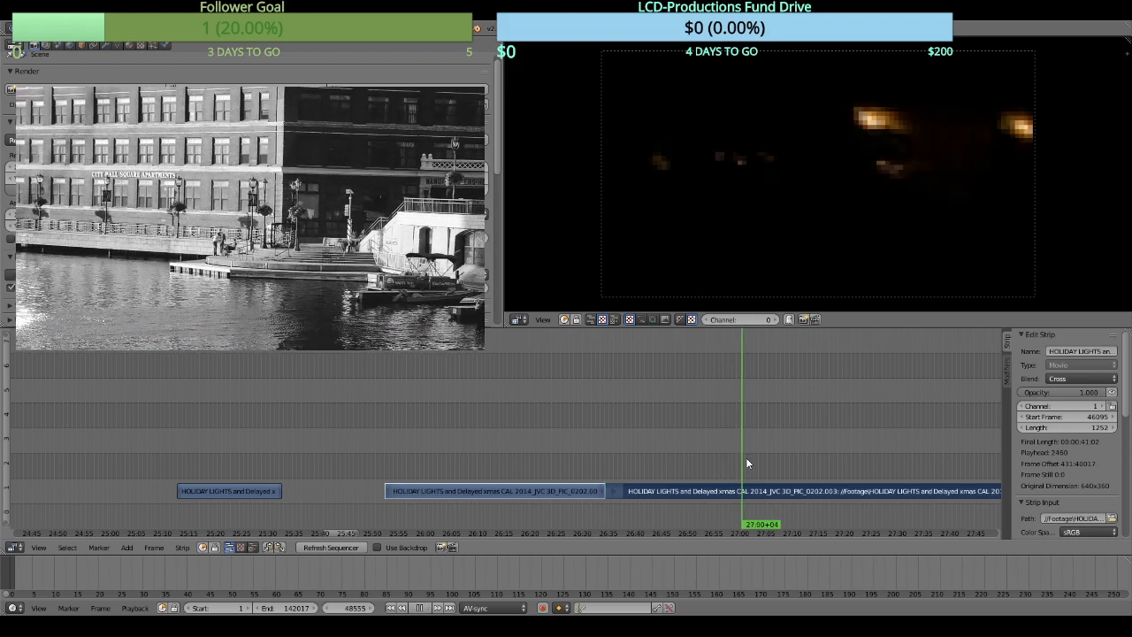
pyautogui.click(811, 454)
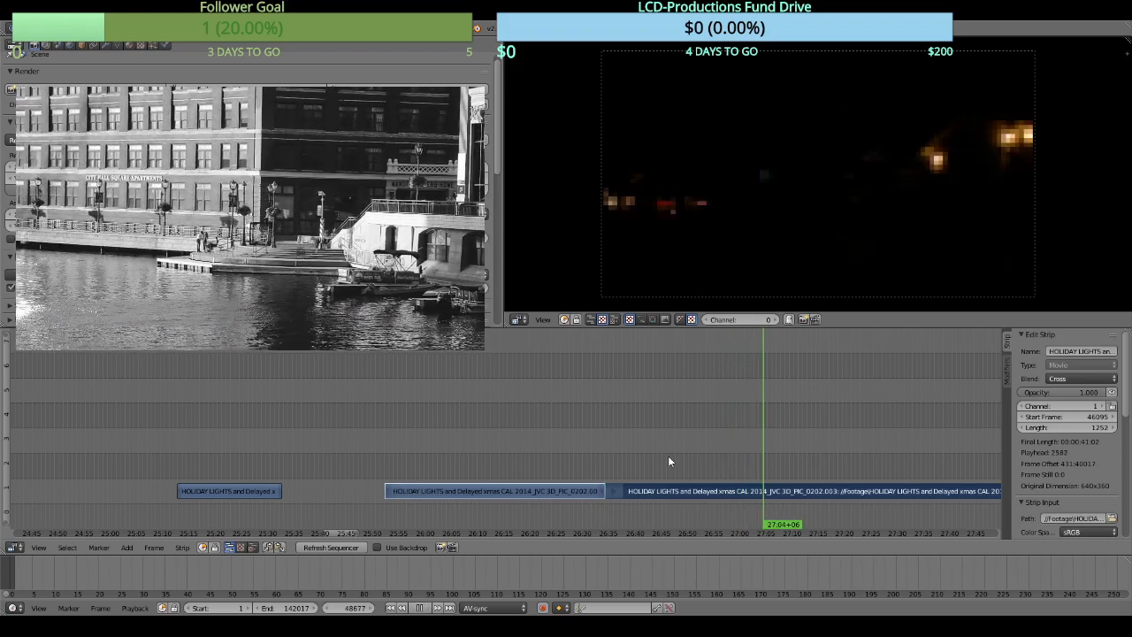
pyautogui.hotkey('alt', 'a')
pyautogui.moveTo(841, 465); pyautogui.dragTo(499, 412)
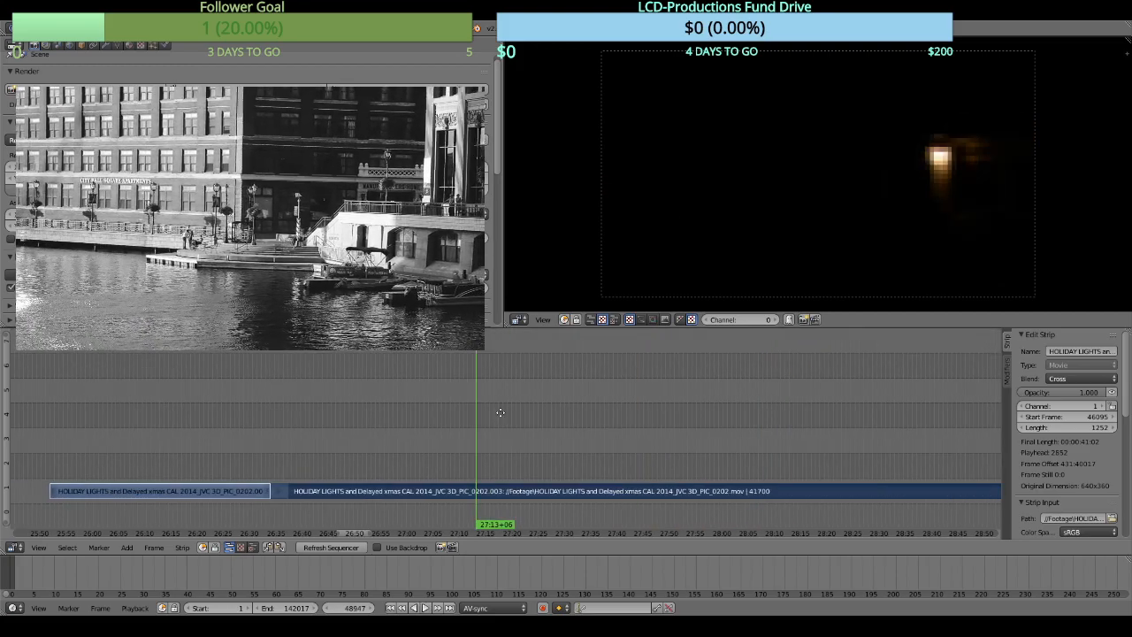
pyautogui.moveTo(573, 443); pyautogui.dragTo(648, 443)
pyautogui.hotkey('alt', 'a')
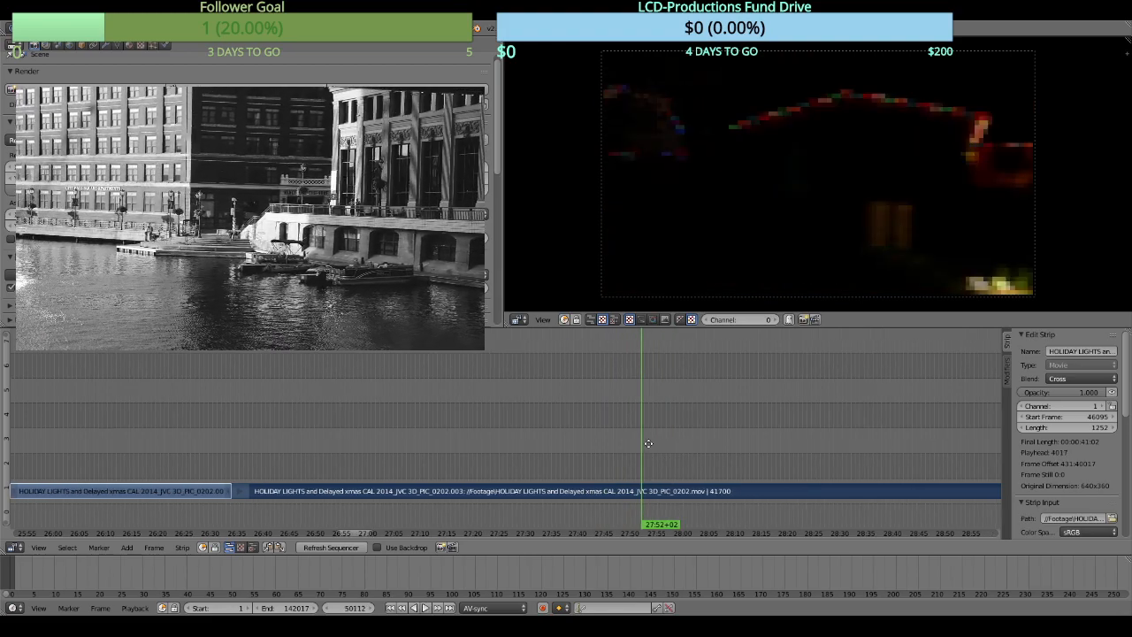
pyautogui.moveTo(549, 459); pyautogui.dragTo(593, 449)
pyautogui.hotkey('alt', 'a')
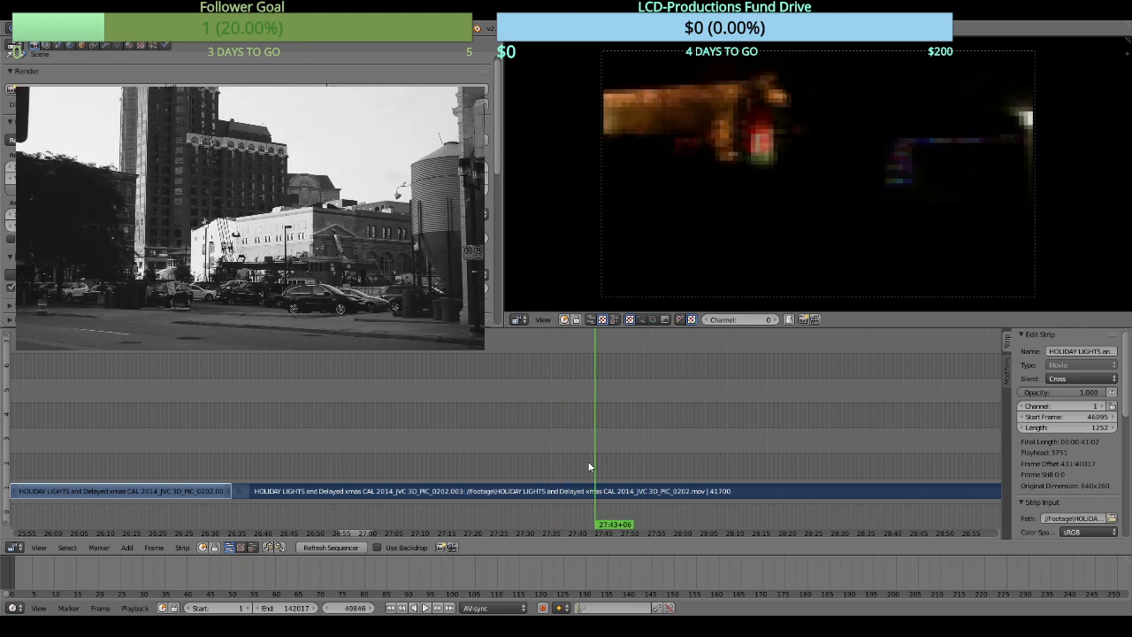
pyautogui.press('k')
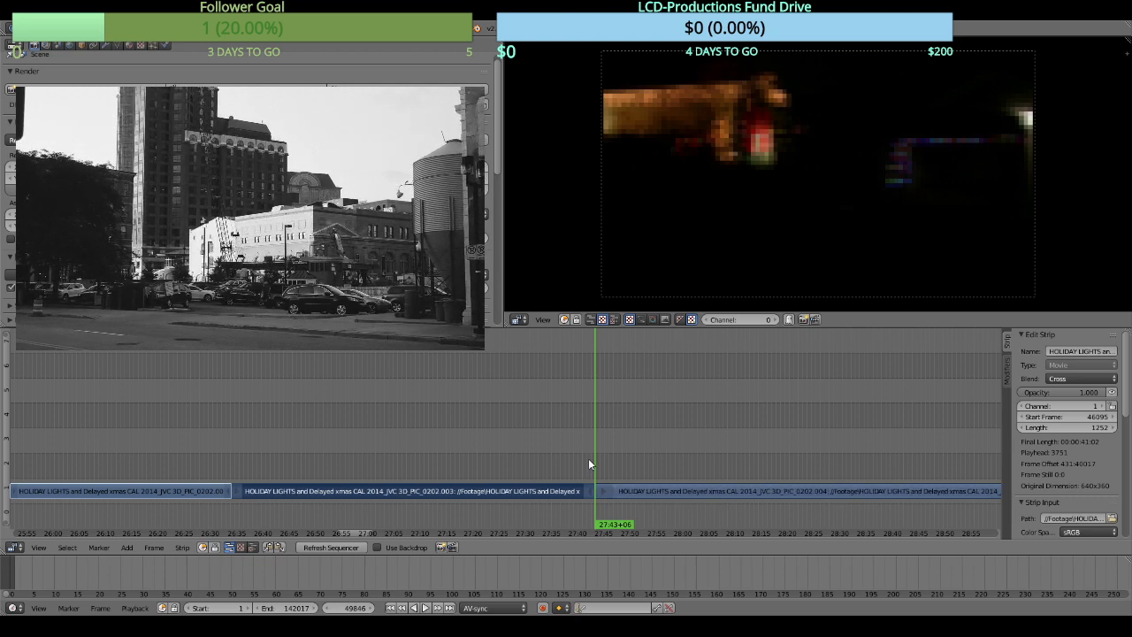
pyautogui.press('x')
pyautogui.click(591, 460)
# Play the next PIC_0202 section and split the strip at 28:19+05.
pyautogui.hotkey('alt', 'a')
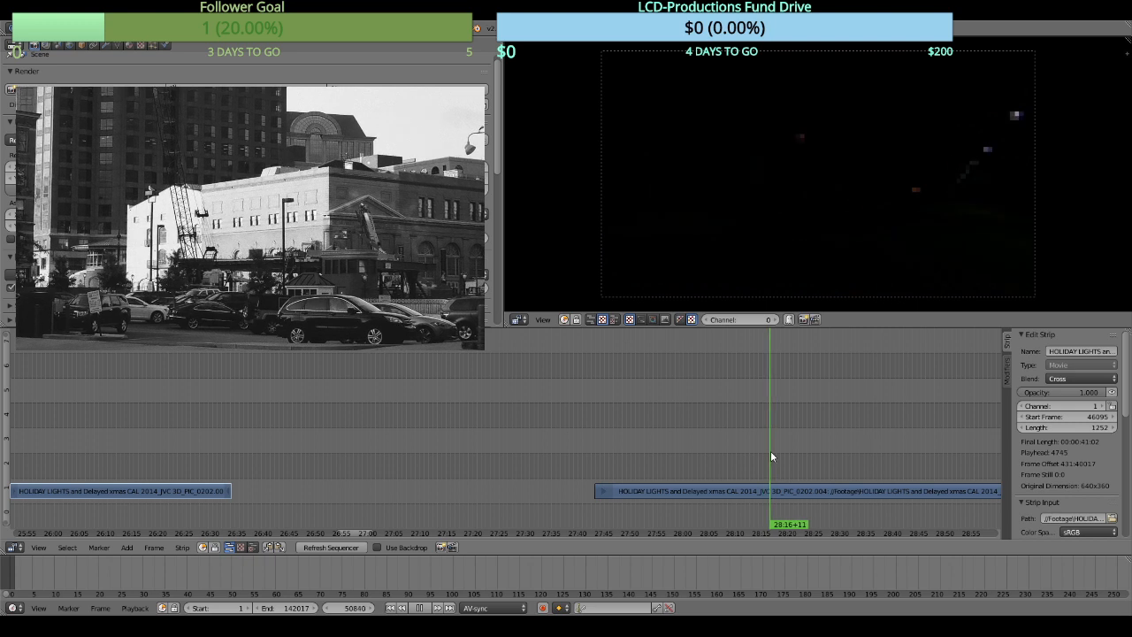
pyautogui.rightClick(795, 492)
pyautogui.press('k')
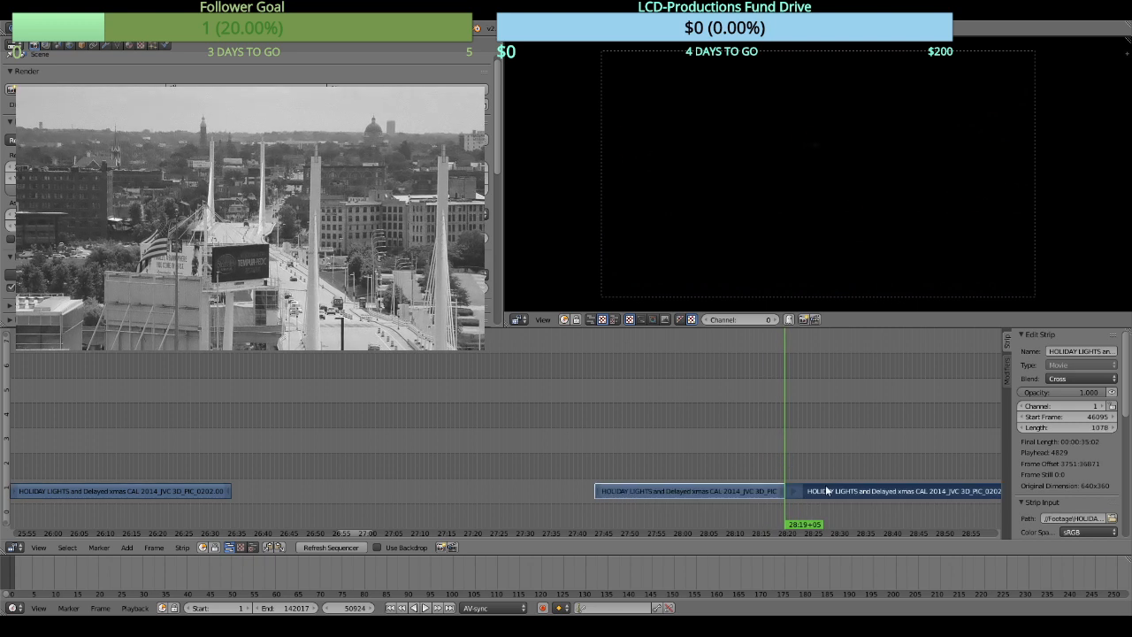
# Cut out the PIC_0202 section between 28:19+05 and about 28:22, and split the remaining strip at 28:28+11.
pyautogui.hscroll(5, 841, 475)
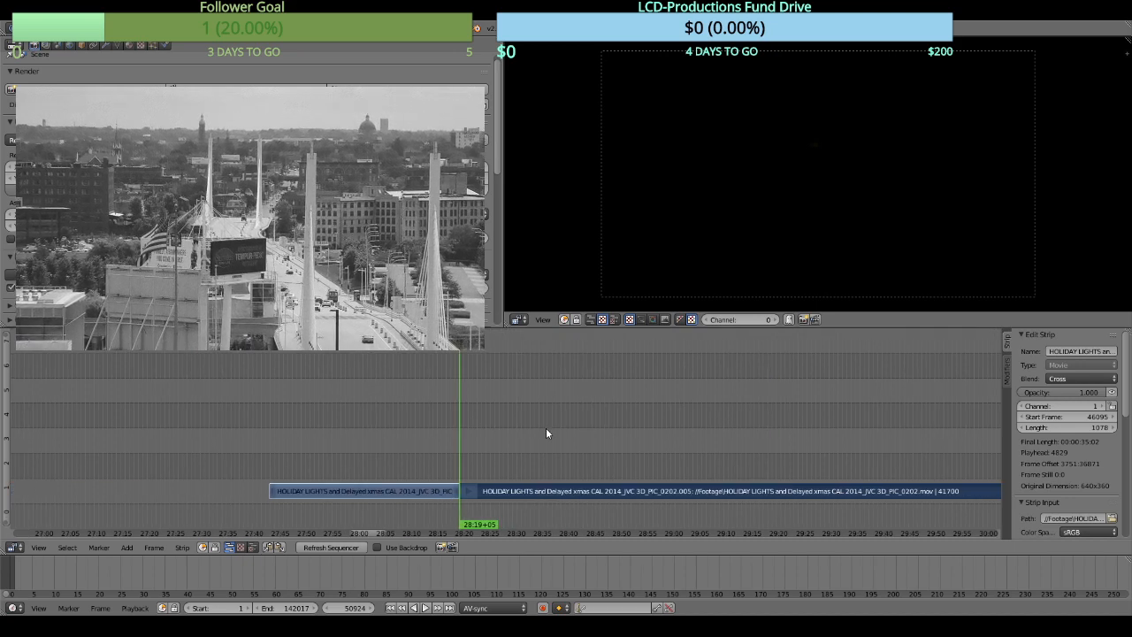
pyautogui.moveTo(480, 456); pyautogui.dragTo(508, 458)
pyautogui.press('k')
pyautogui.press('x')
pyautogui.click(472, 458)
pyautogui.rightClick(537, 501)
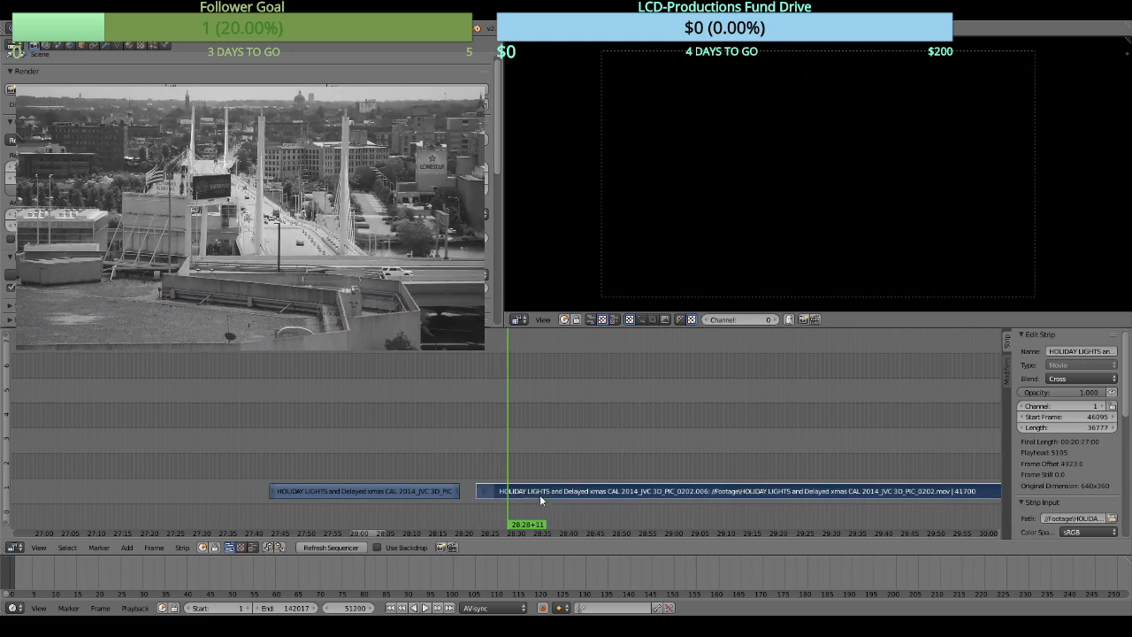
pyautogui.press('k')
# Play the PIC_0202 footage after the 28:28+11 cut and split the strip at 29:43+02.
pyautogui.hotkey('alt', 'a')
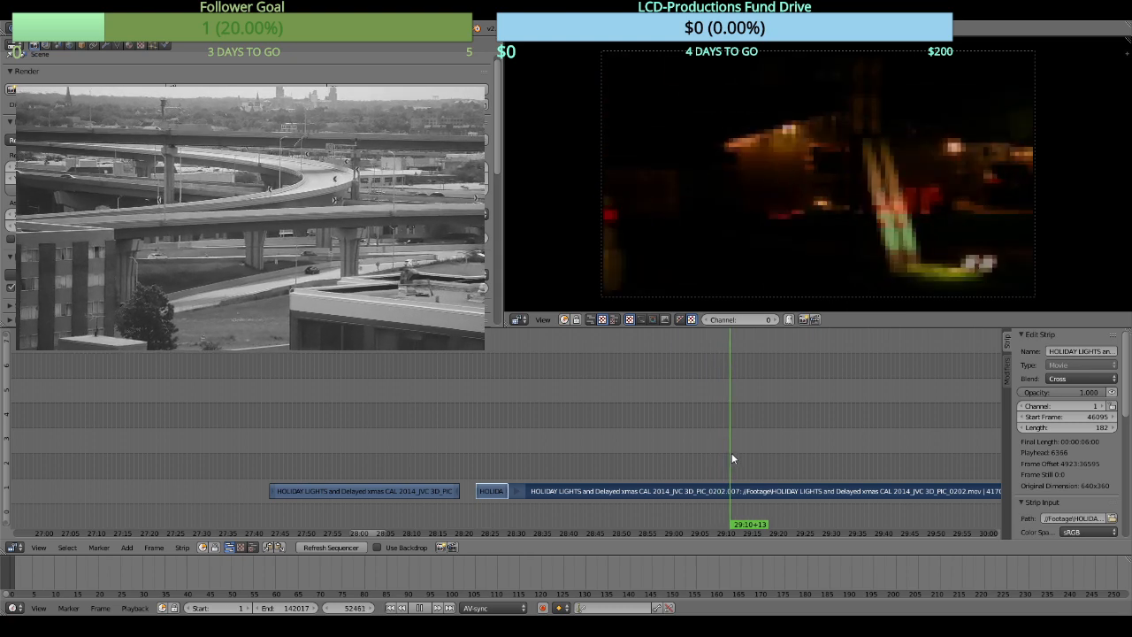
pyautogui.hotkey('alt', 'a')
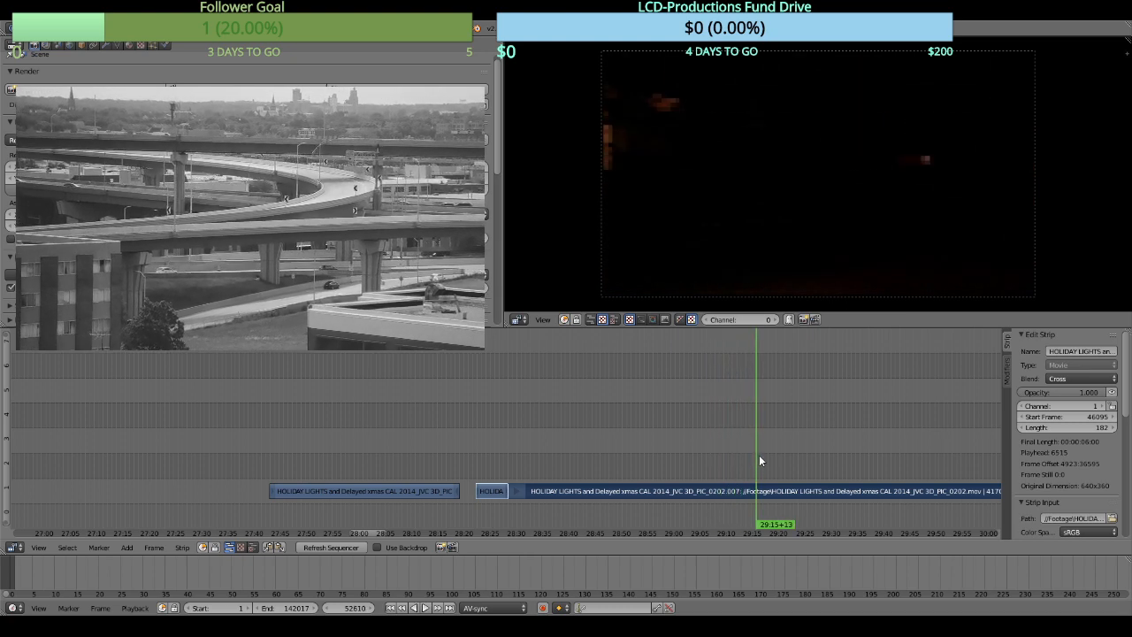
pyautogui.moveTo(760, 454); pyautogui.dragTo(457, 429)
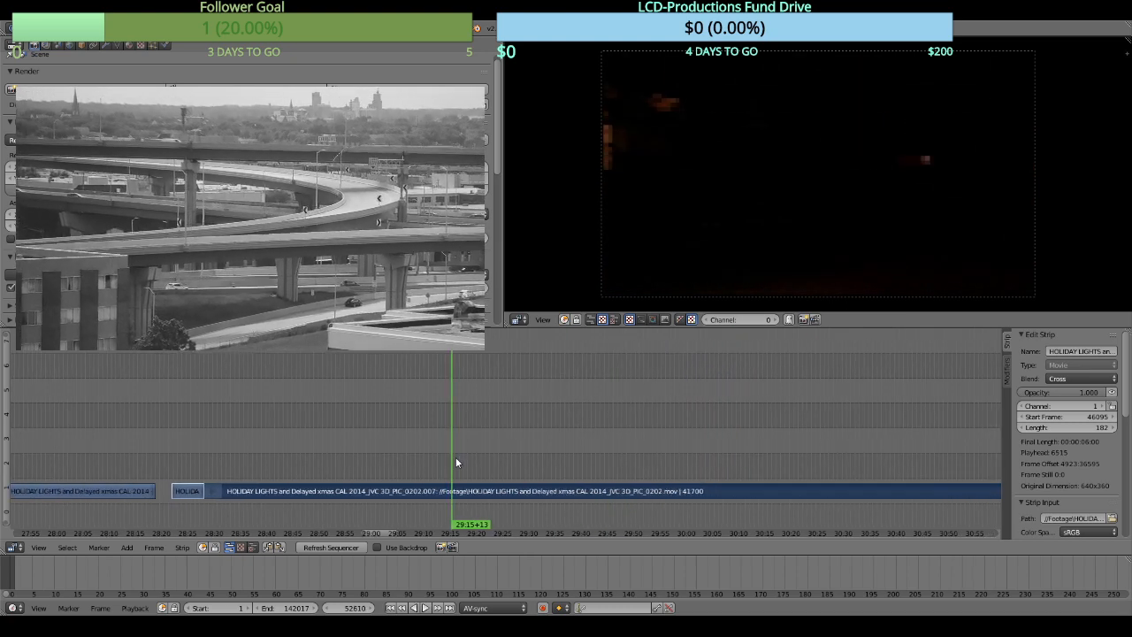
pyautogui.hotkey('alt', 'a')
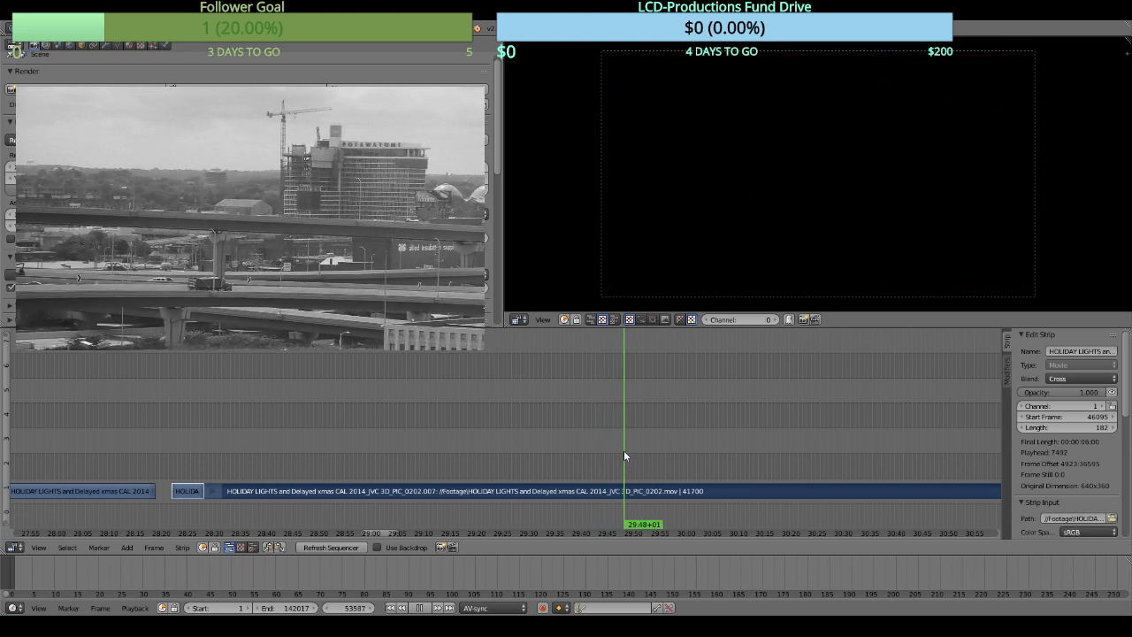
pyautogui.click(594, 454)
pyautogui.moveTo(593, 453); pyautogui.dragTo(597, 457)
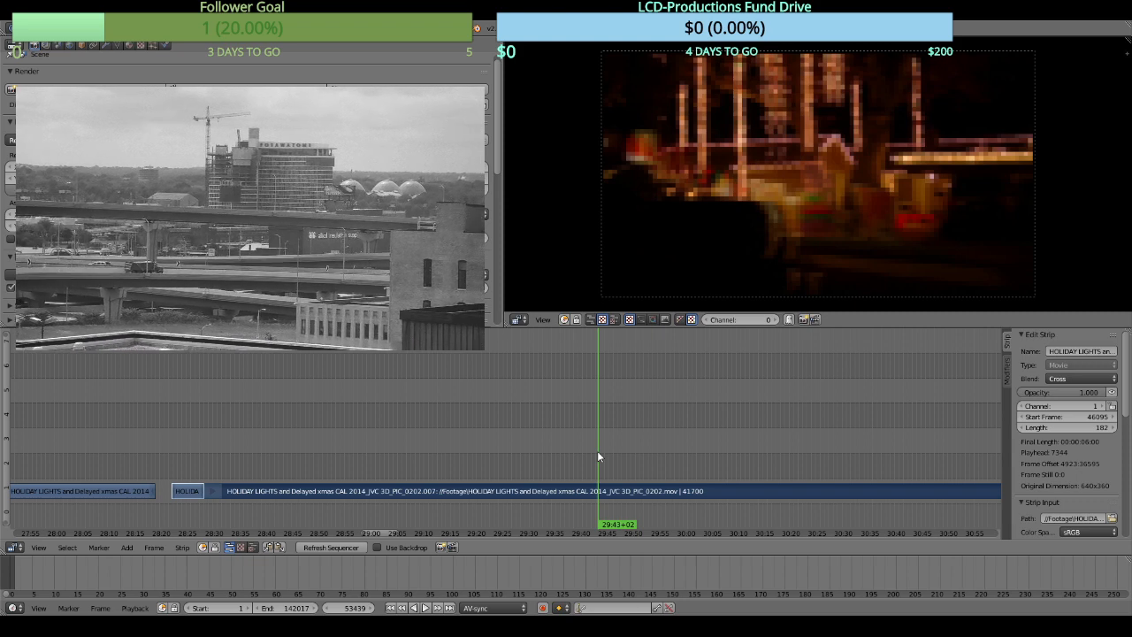
pyautogui.press('k')
# Review the PIC_0202 footage from the 29:43+02 cut to about 30:29.
pyautogui.hotkey('alt', 'a')
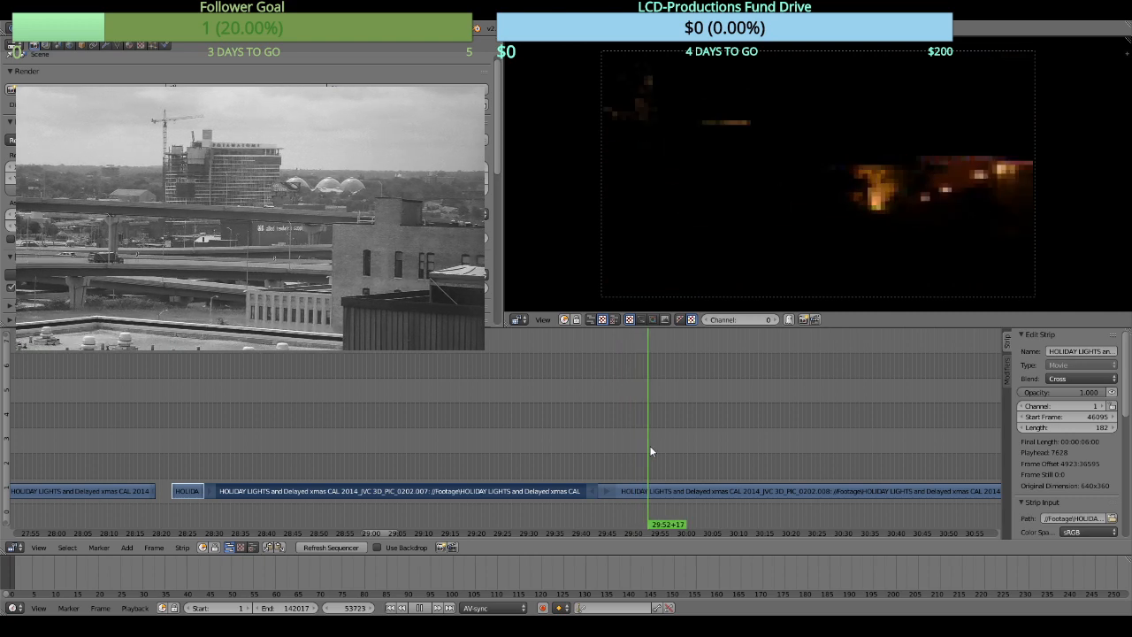
pyautogui.hotkey('alt', 'a')
pyautogui.moveTo(666, 448); pyautogui.dragTo(474, 433)
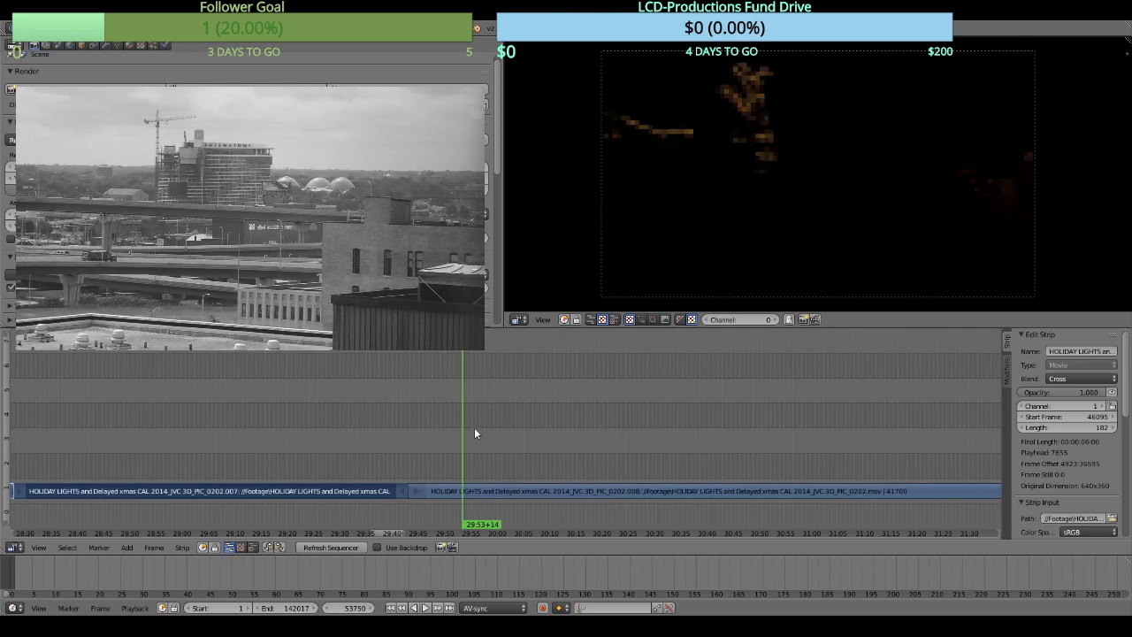
pyautogui.hotkey('alt', 'a')
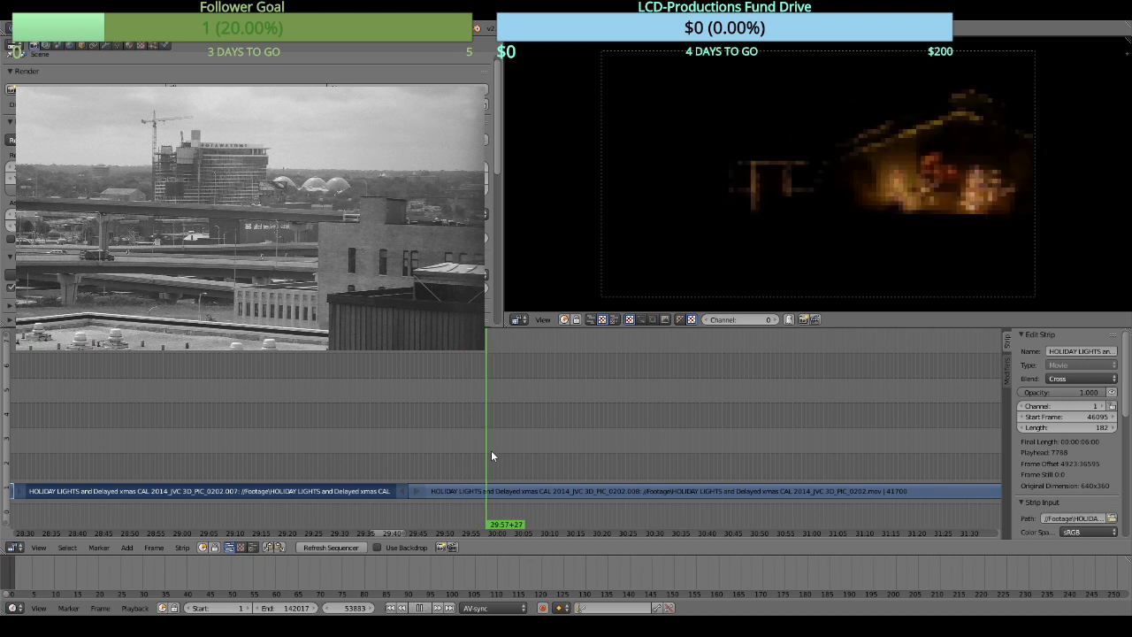
pyautogui.hotkey('alt', 'a')
pyautogui.hotkey('alt', 'a')
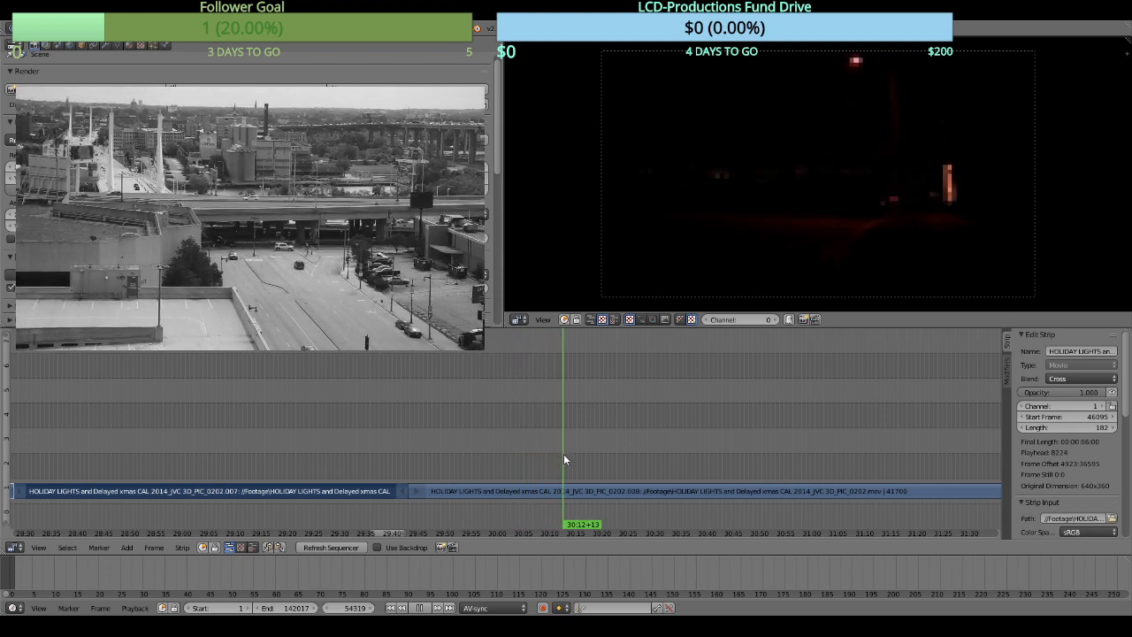
pyautogui.hotkey('alt', 'a')
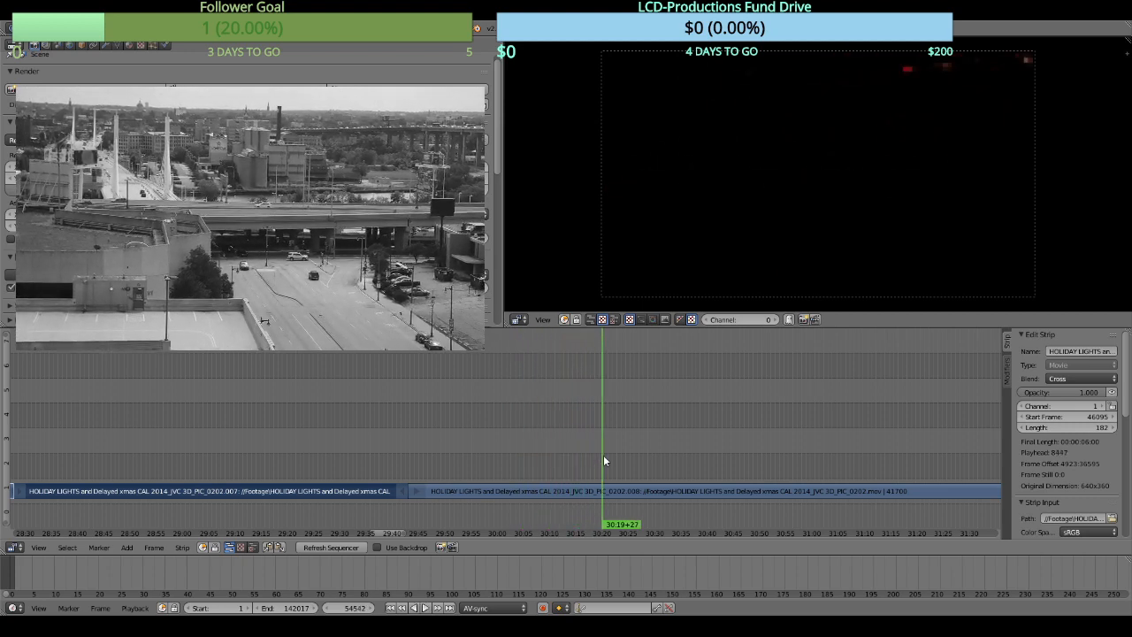
pyautogui.hotkey('alt', 'a')
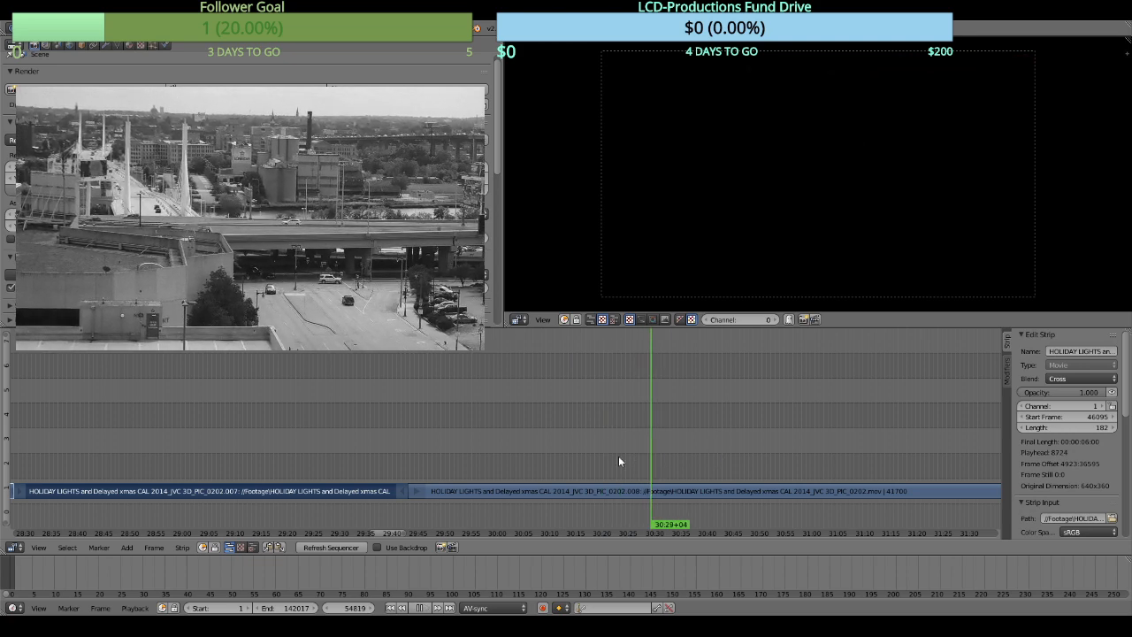
pyautogui.hotkey('alt', 'a')
# Play and scrub the PIC_0202 footage from about 30:29 forward to 33:11+17.
pyautogui.moveTo(439, 432); pyautogui.dragTo(427, 433)
pyautogui.moveTo(673, 475); pyautogui.dragTo(441, 452)
pyautogui.hotkey('alt', 'a')
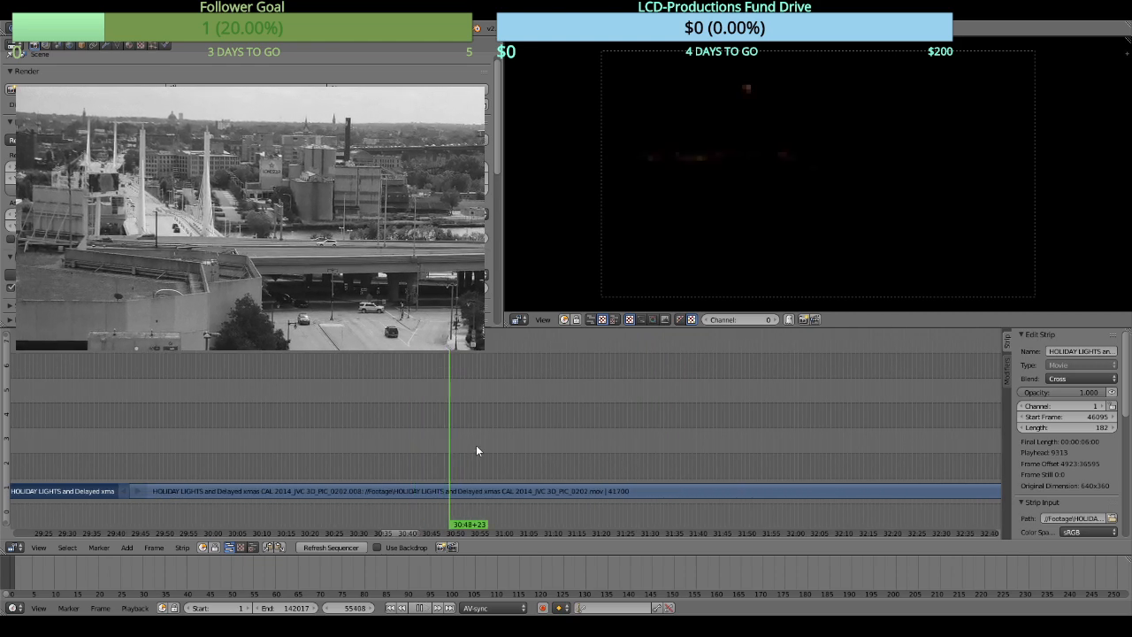
pyautogui.click(561, 462)
pyautogui.moveTo(622, 462); pyautogui.dragTo(587, 399)
pyautogui.moveTo(699, 437); pyautogui.dragTo(815, 423)
pyautogui.moveTo(821, 487); pyautogui.dragTo(503, 422)
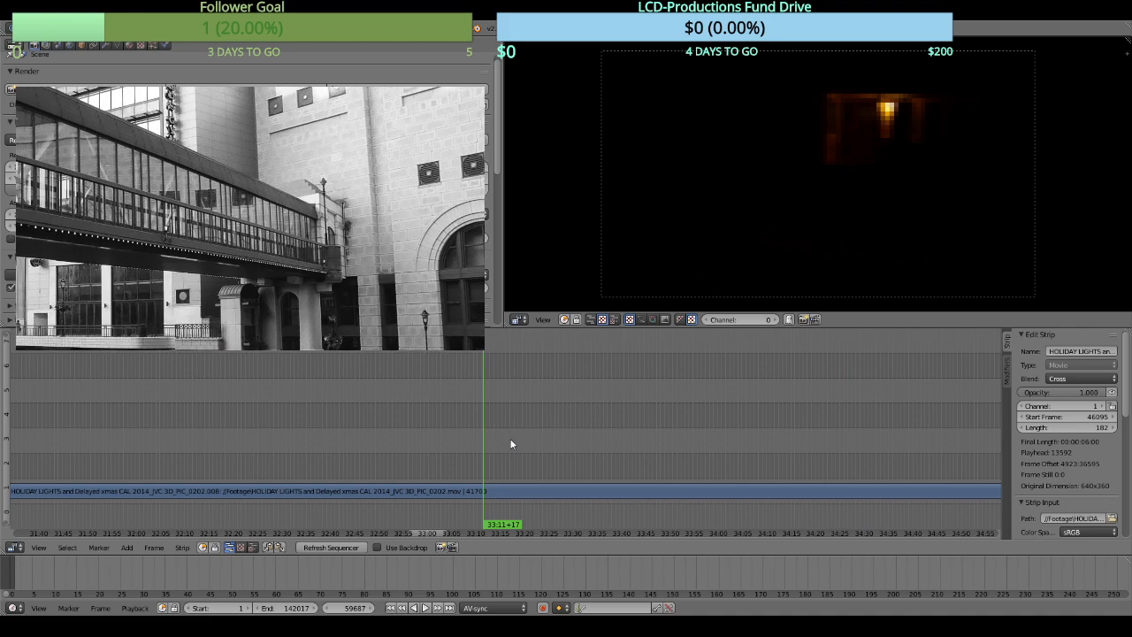
# Play the PIC_0202 footage from 33:11+17 to about 35:12, pausing to check the frames.
pyautogui.hotkey('alt', 'a')
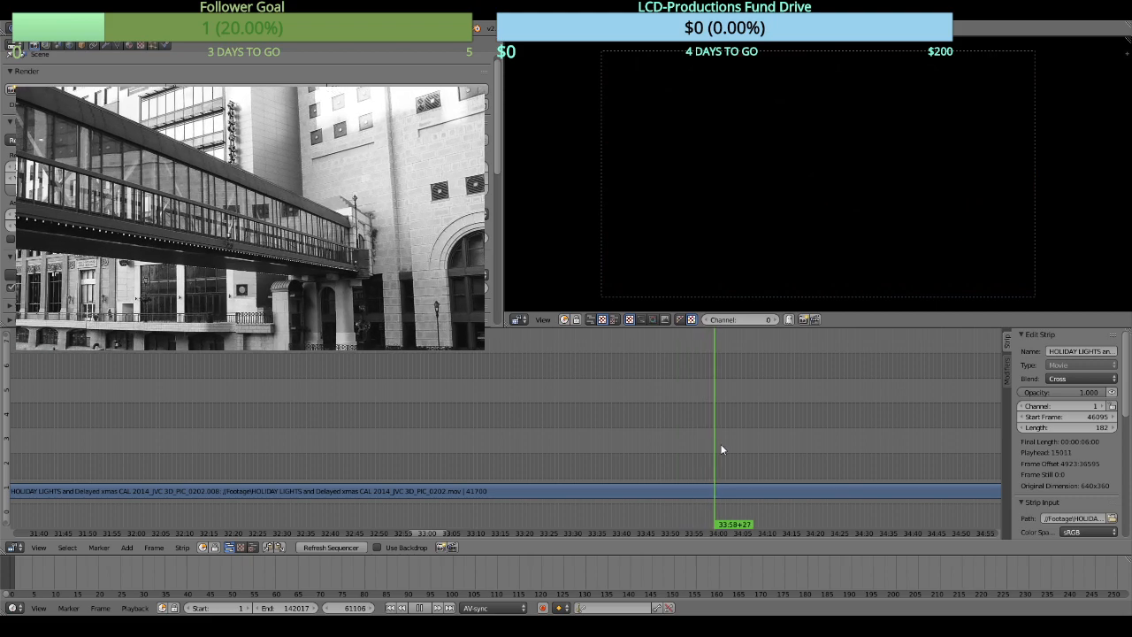
pyautogui.hotkey('alt', 'a')
pyautogui.moveTo(886, 459); pyautogui.dragTo(564, 424)
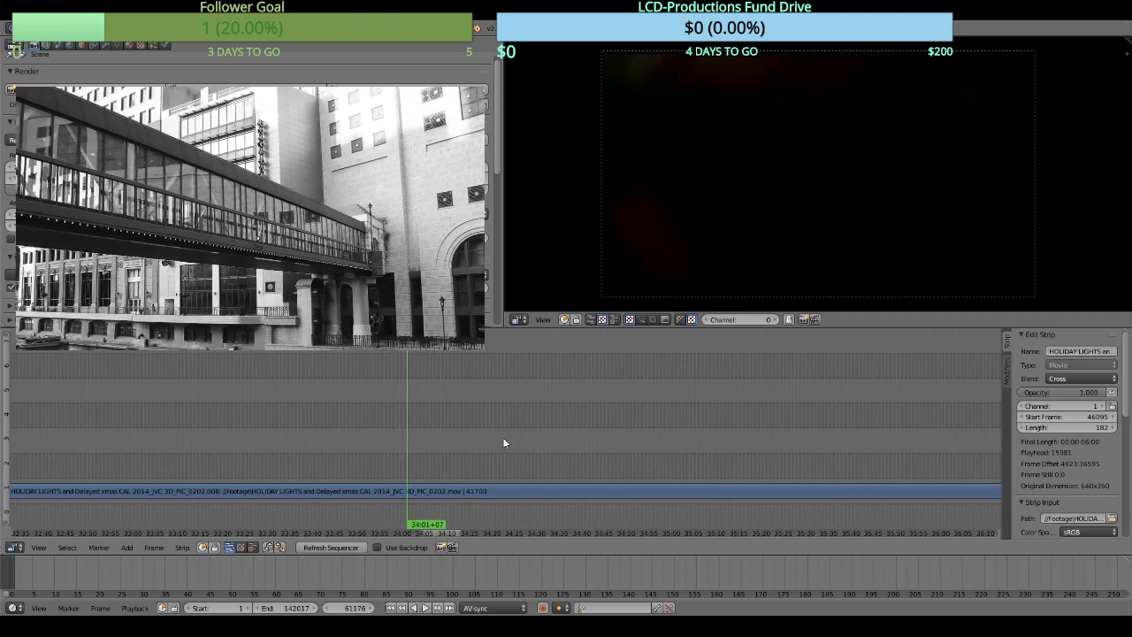
pyautogui.hotkey('alt', 'a')
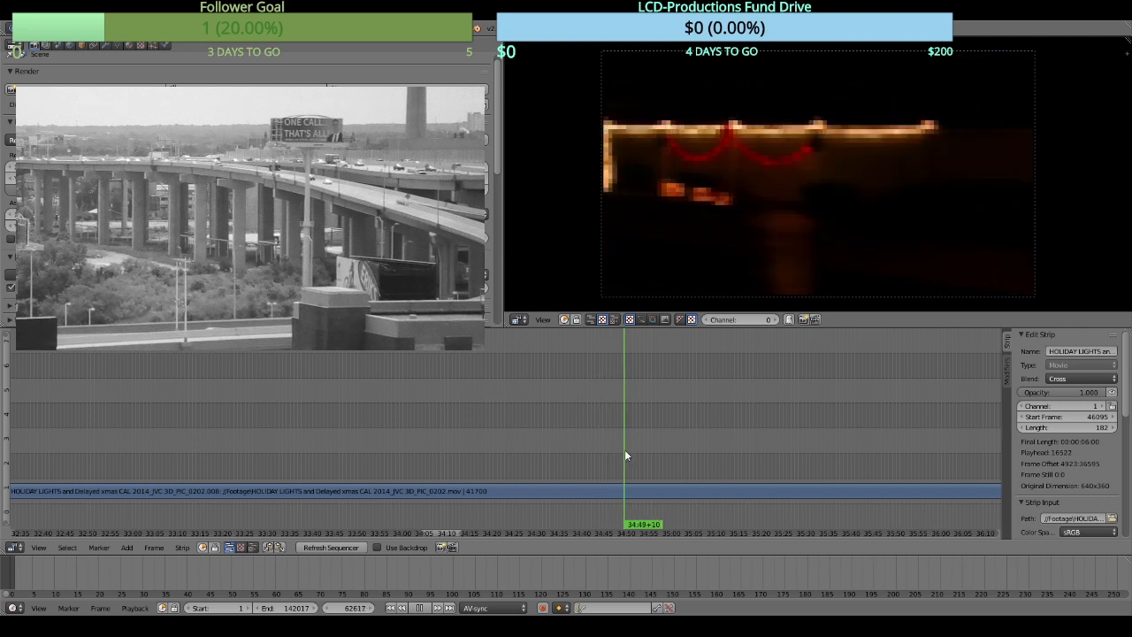
pyautogui.hotkey('alt', 'a')
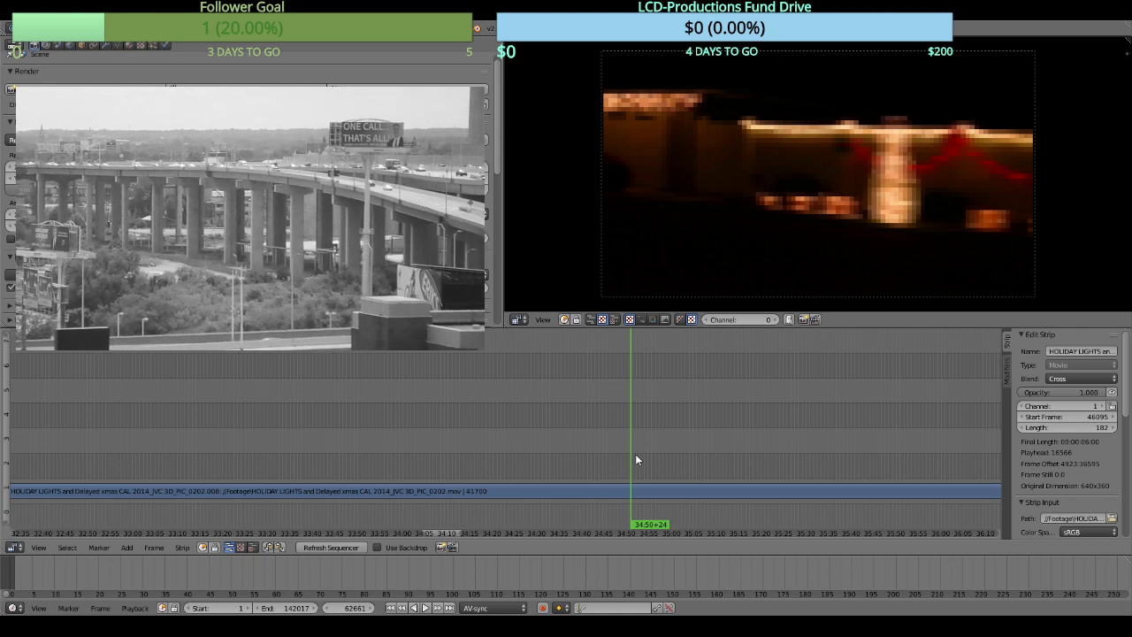
pyautogui.hotkey('alt', 'a')
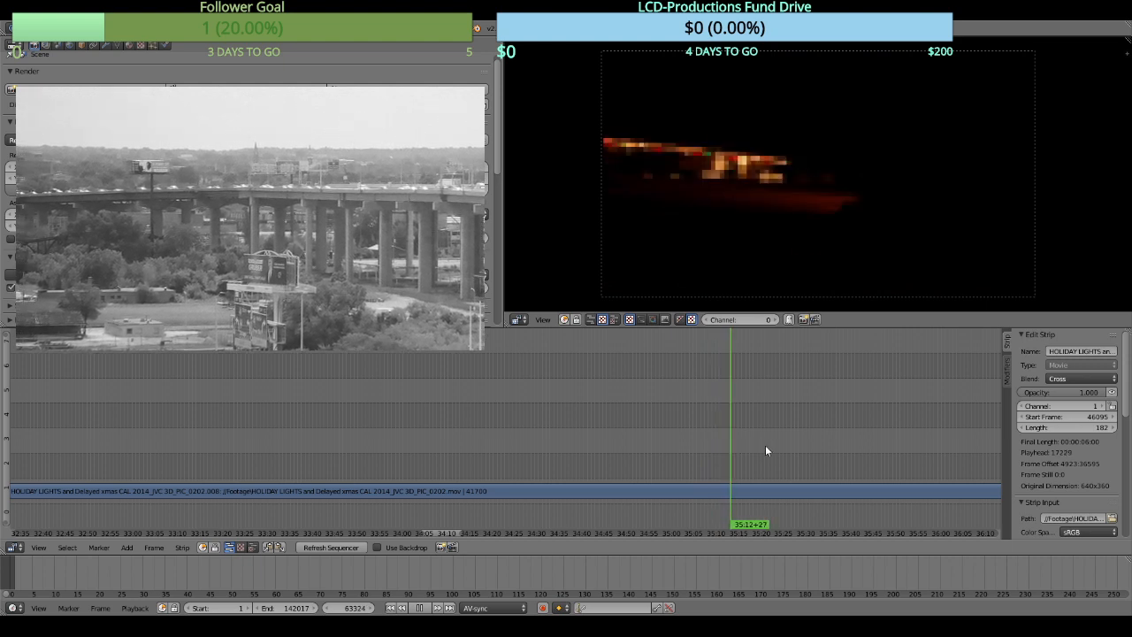
# Select the remaining long PIC_0202 strip and review its footage from about 35:12 to 36:04+12.
pyautogui.moveTo(796, 434); pyautogui.dragTo(555, 402)
pyautogui.hotkey('alt', 'a')
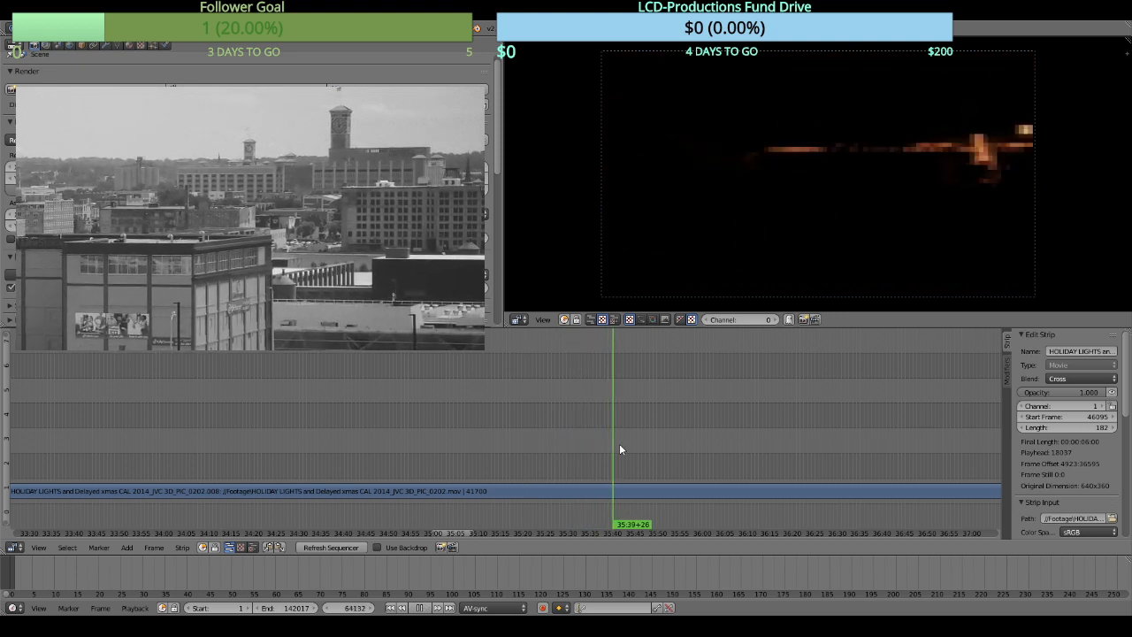
pyautogui.hotkey('alt', 'a')
pyautogui.rightClick(639, 486)
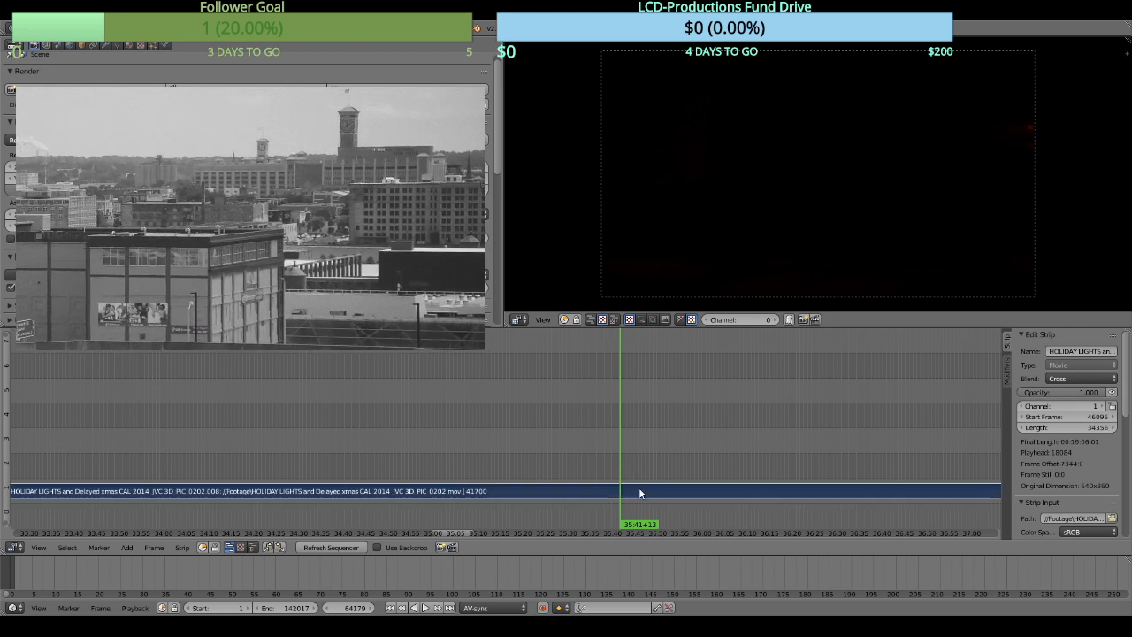
pyautogui.click(636, 457)
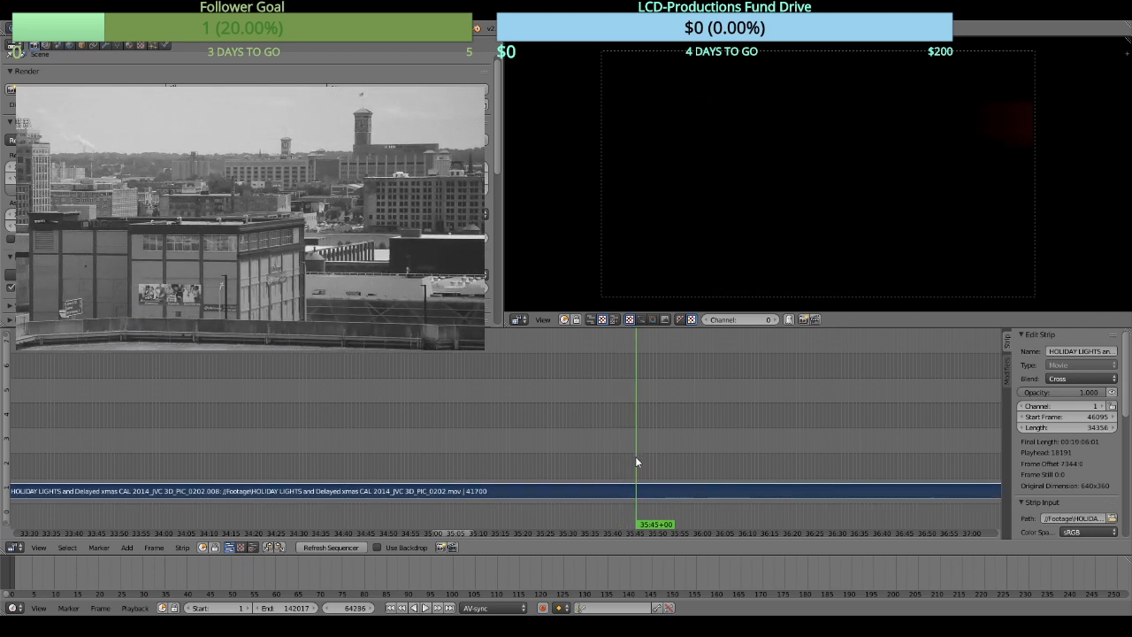
pyautogui.hotkey('alt', 'a')
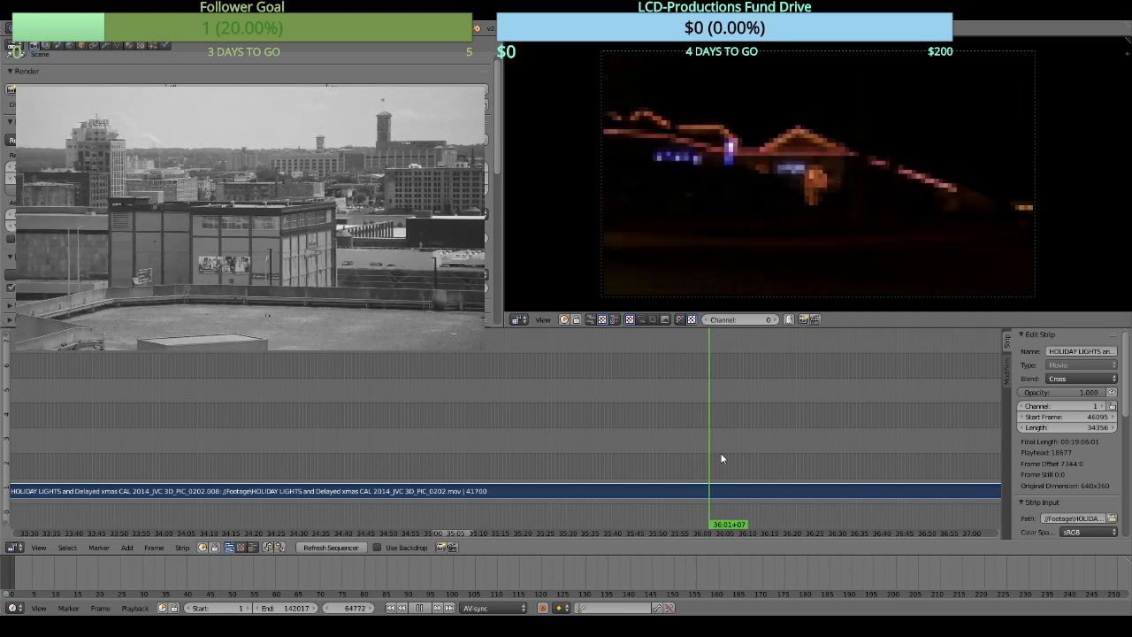
pyautogui.hotkey('alt', 'a')
pyautogui.moveTo(734, 443); pyautogui.dragTo(471, 417)
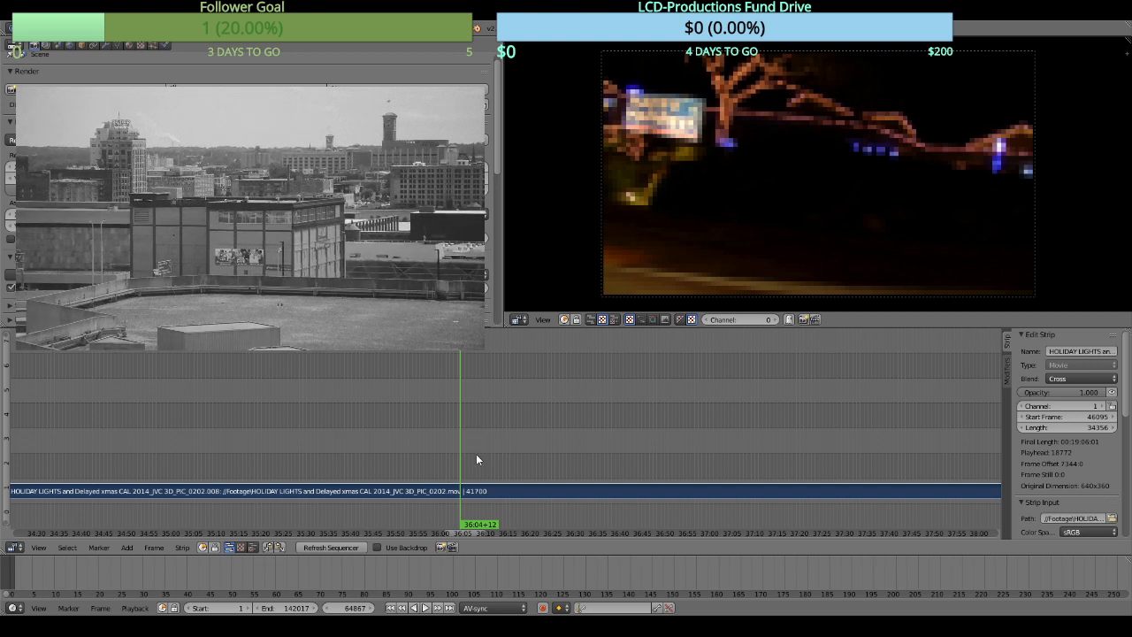
# Play the PIC_0202 footage from 36:04+12 to 37:53+08, pausing to check the frames.
pyautogui.hotkey('alt', 'a')
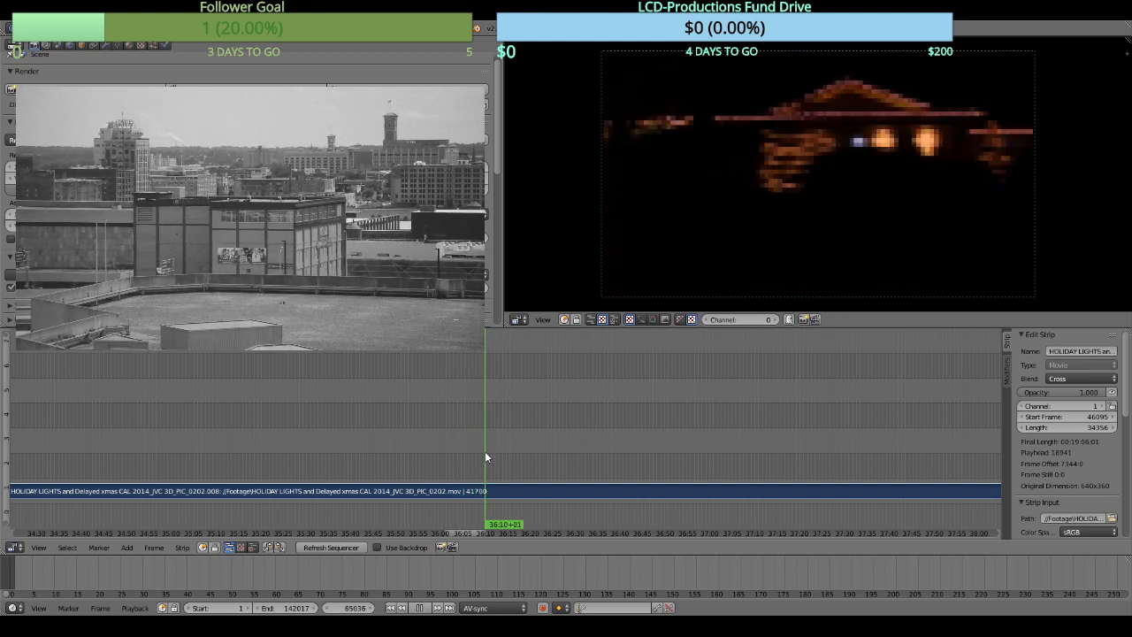
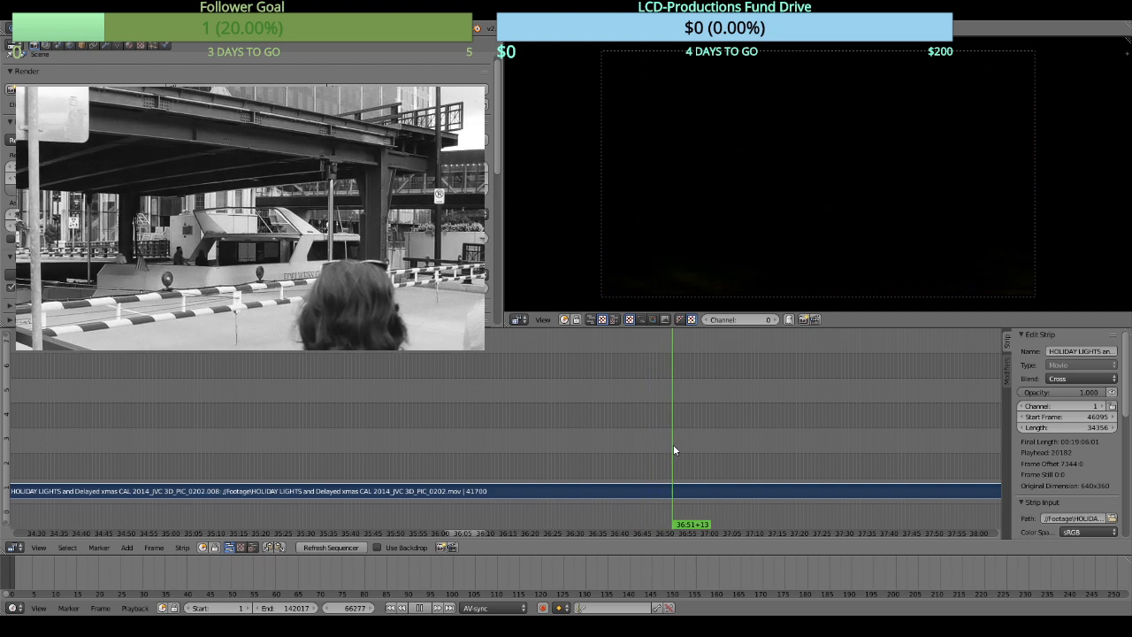
pyautogui.hotkey('alt', 'a')
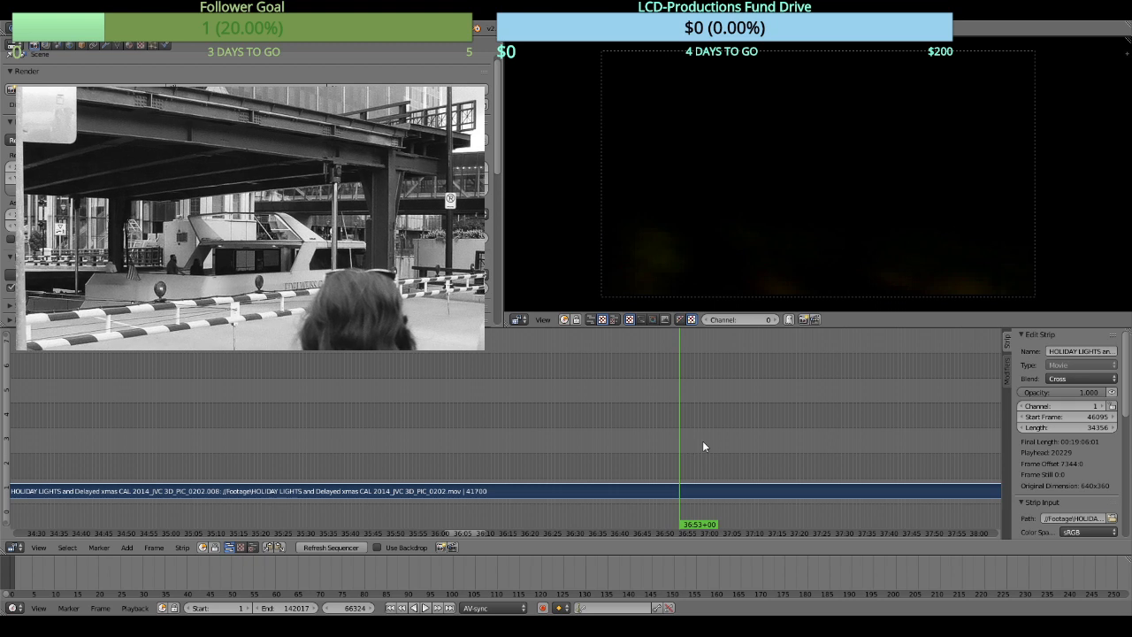
pyautogui.hotkey('alt', 'a')
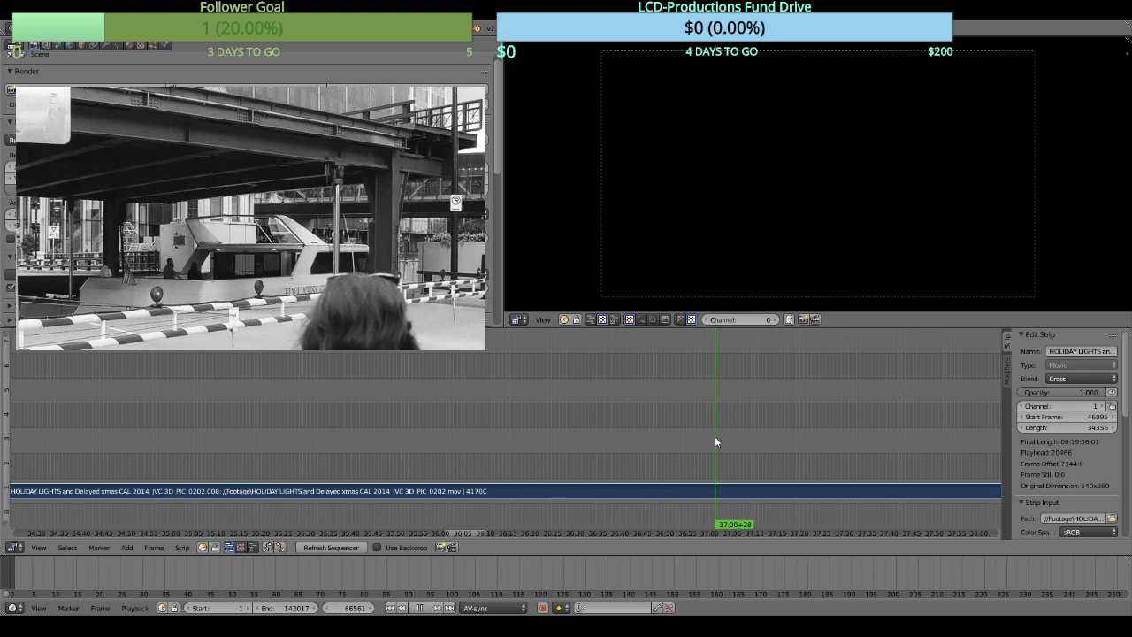
pyautogui.hotkey('alt', 'a')
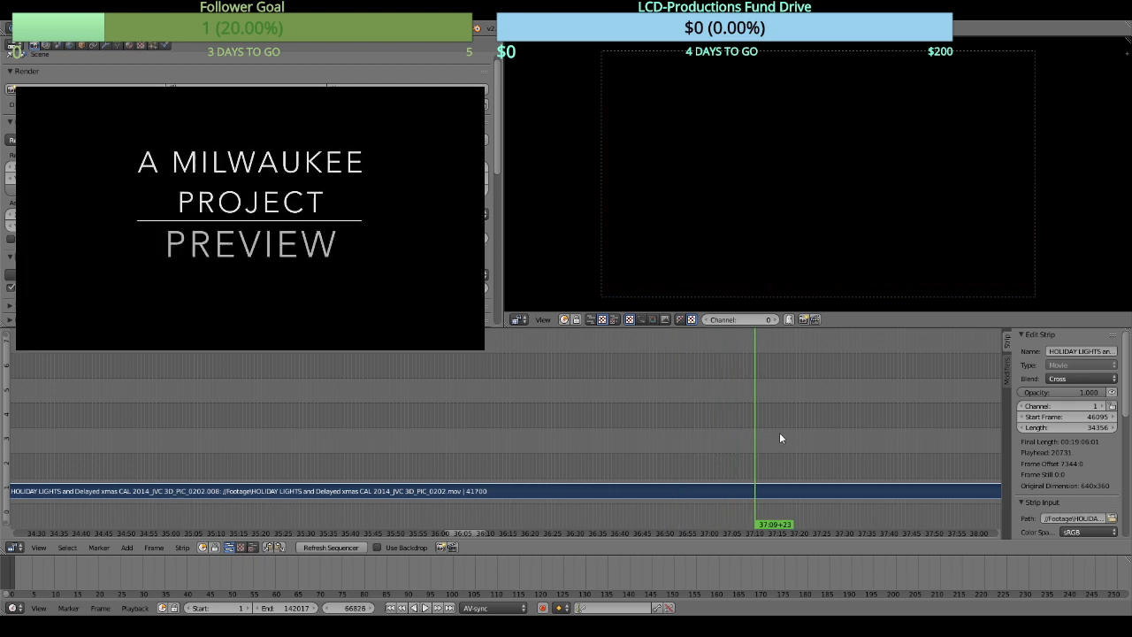
pyautogui.hotkey('alt', 'a')
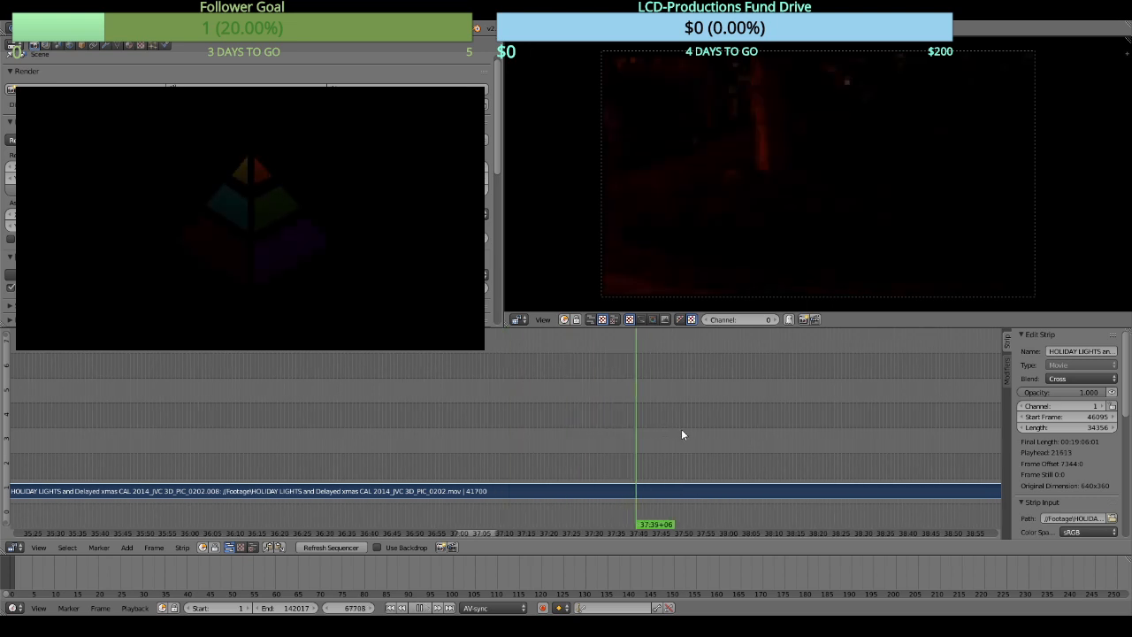
pyautogui.hotkey('alt', 'a')
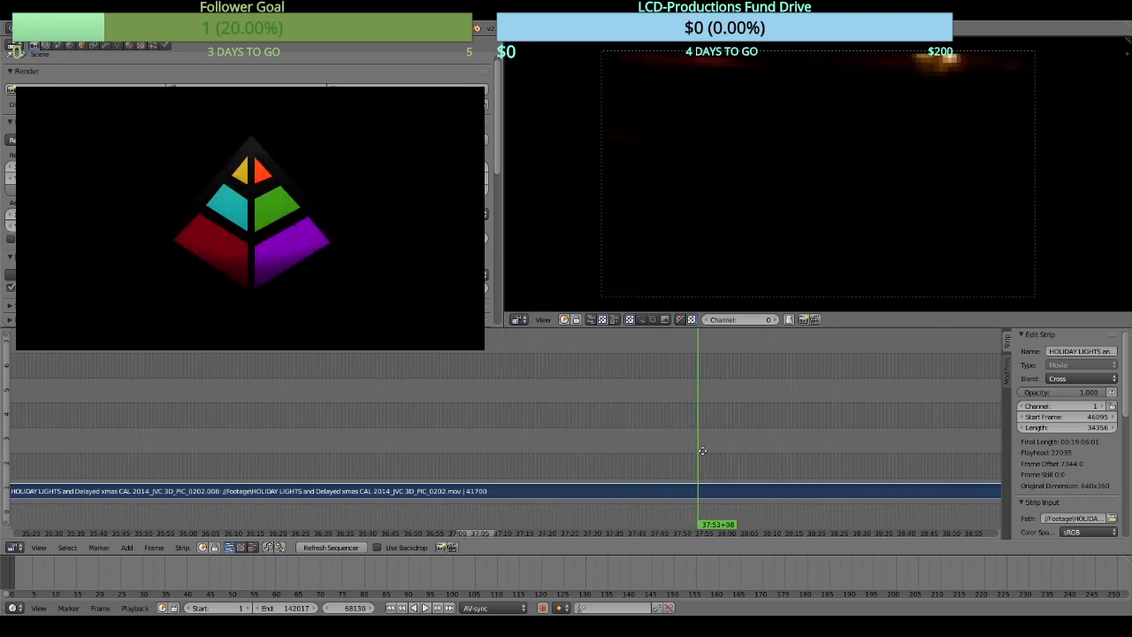
# Split the long PIC_0202 strip at 38:19+23 and erase the section before the cut.
pyautogui.moveTo(706, 451); pyautogui.dragTo(498, 446)
pyautogui.scroll(-1, 526, 445)
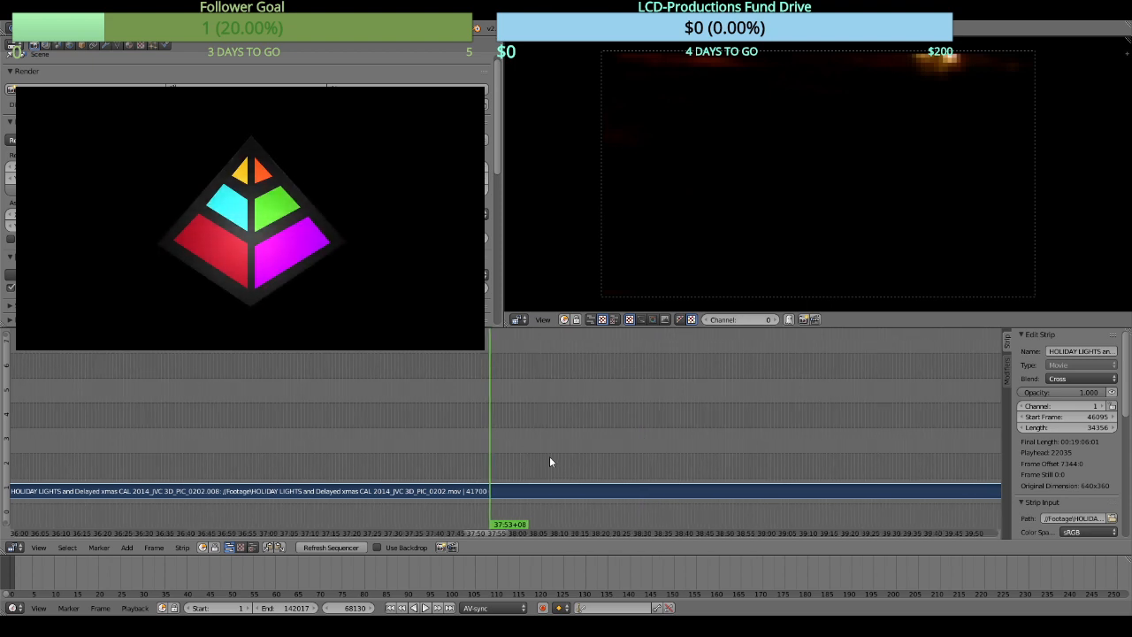
pyautogui.hotkey('alt', 'a')
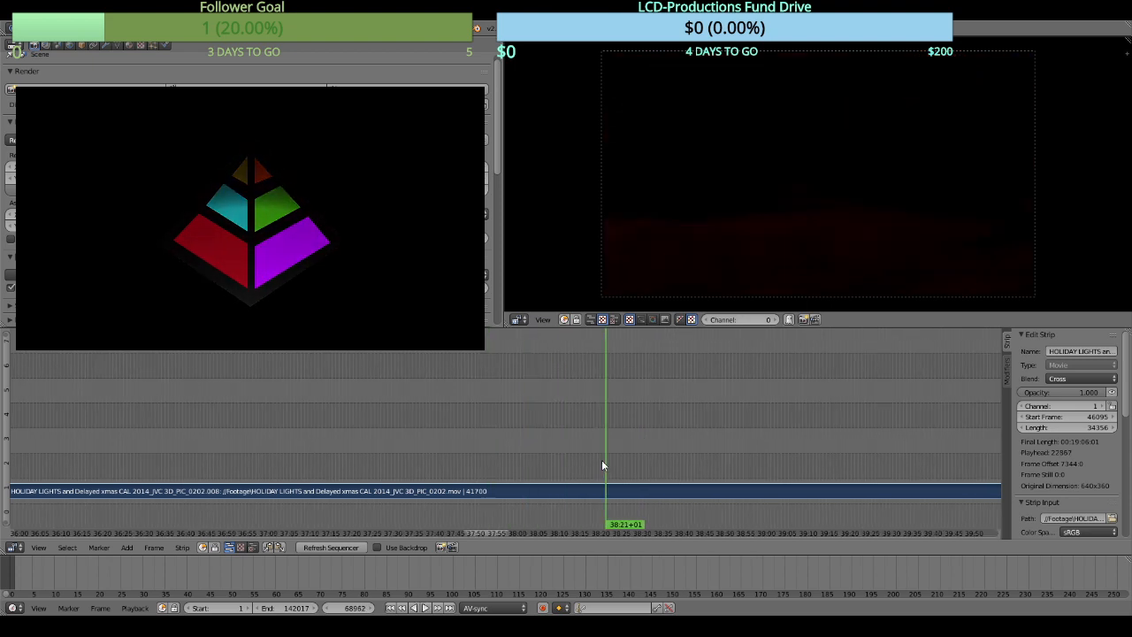
pyautogui.click(586, 459)
pyautogui.moveTo(585, 458); pyautogui.dragTo(600, 460)
pyautogui.hotkey('alt', 'a')
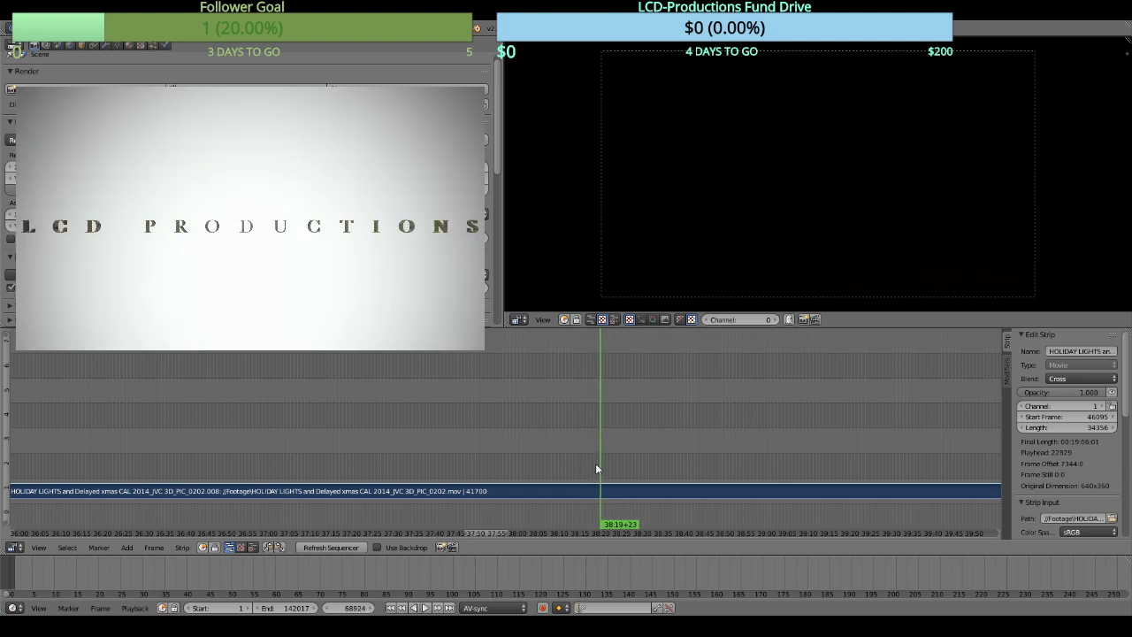
pyautogui.press('k')
pyautogui.press('x')
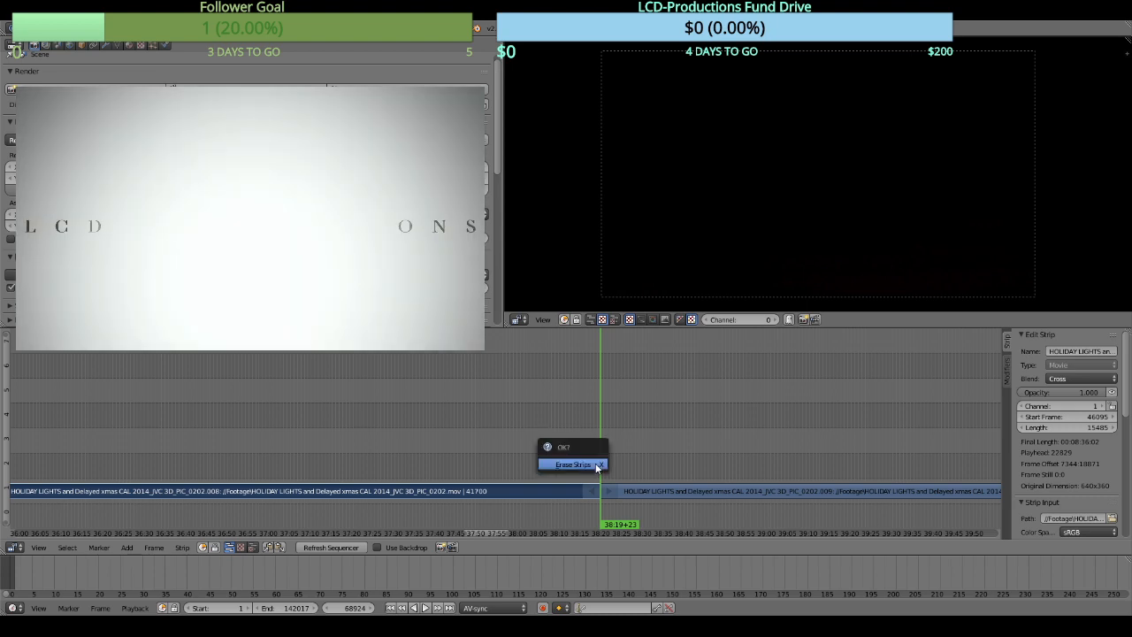
pyautogui.click(597, 465)
# Play the PIC_0202 footage from 38:19+23 to about 41:21, pausing to check the frames.
pyautogui.hotkey('alt', 'a')
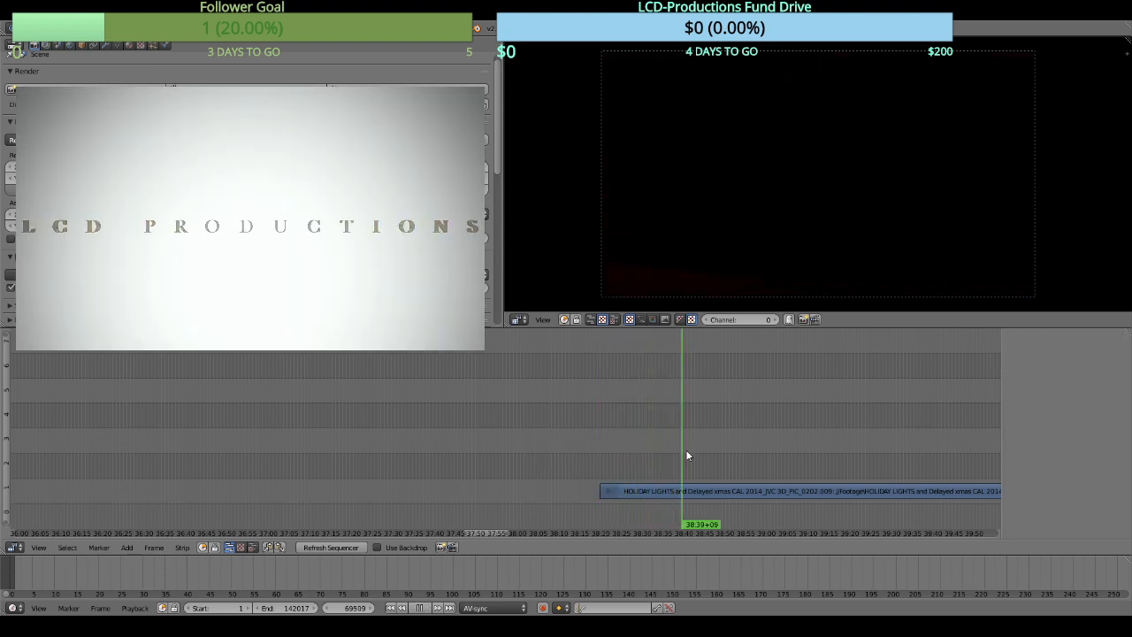
pyautogui.moveTo(760, 446); pyautogui.dragTo(544, 416)
pyautogui.hotkey('alt', 'a')
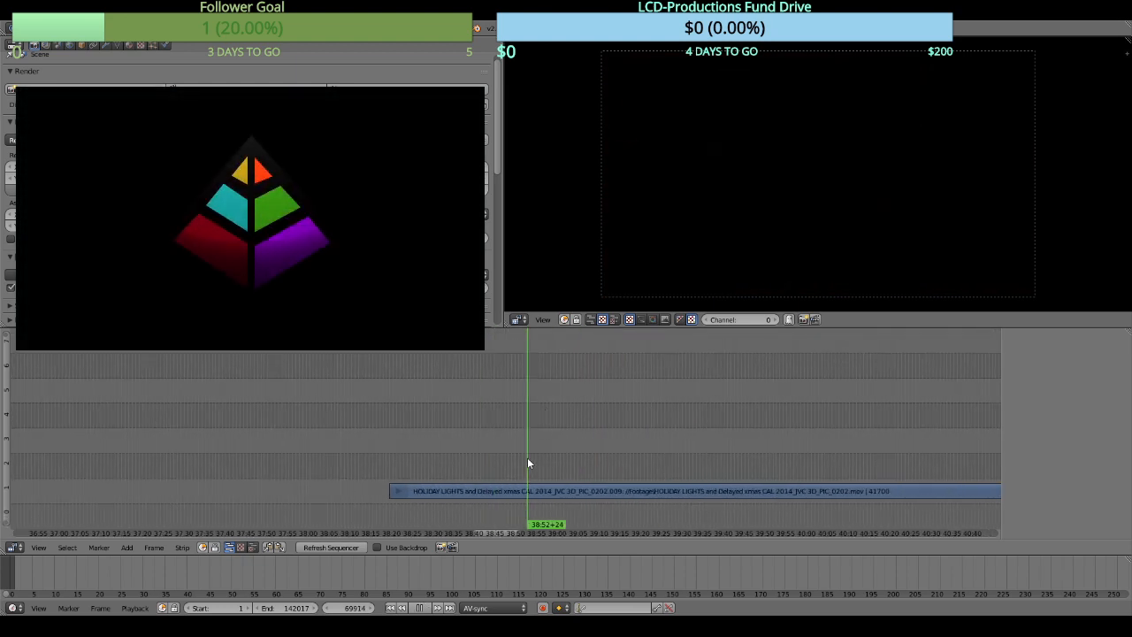
pyautogui.hotkey('alt', 'a')
pyautogui.moveTo(660, 462); pyautogui.dragTo(556, 456)
pyautogui.click(617, 465)
pyautogui.hotkey('alt', 'a')
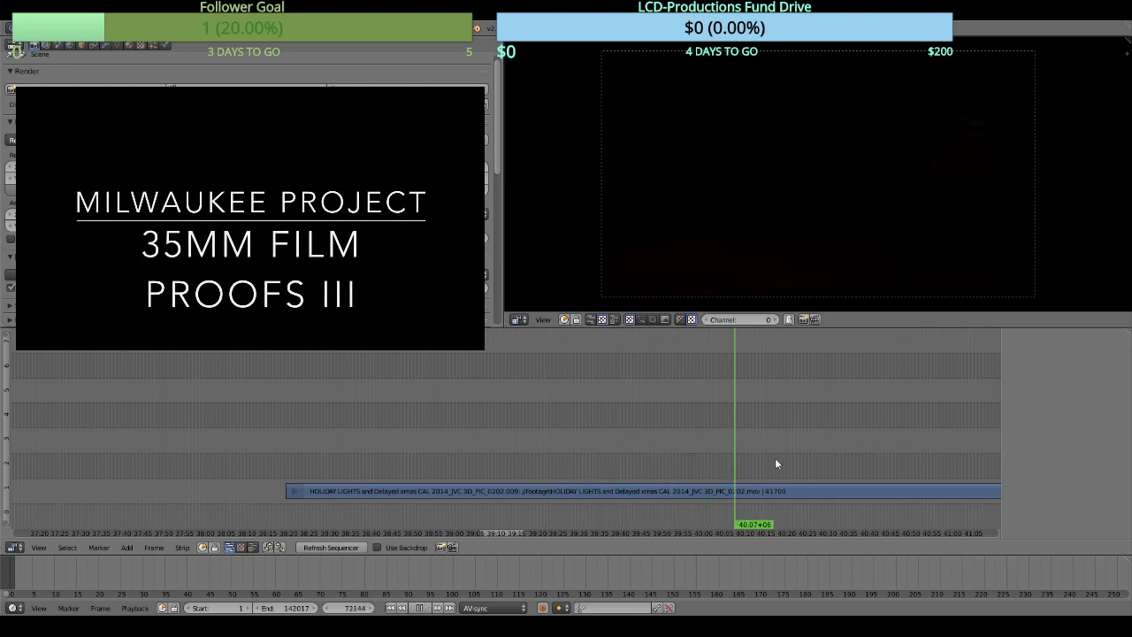
pyautogui.hotkey('alt', 'a')
pyautogui.moveTo(839, 453); pyautogui.dragTo(639, 423)
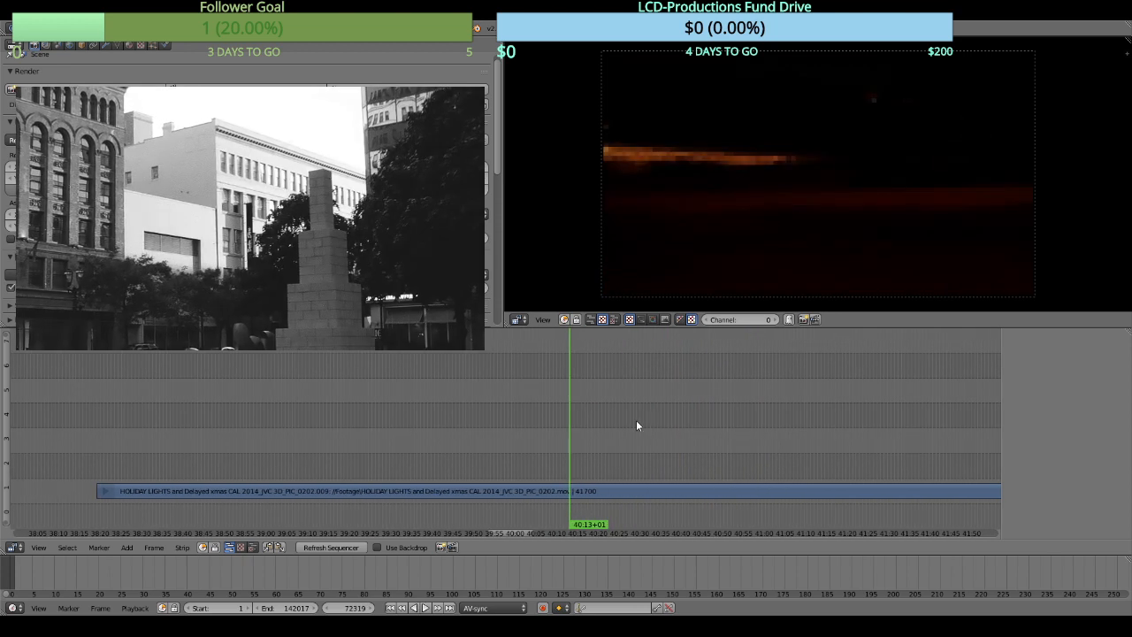
pyautogui.hotkey('alt', 'a')
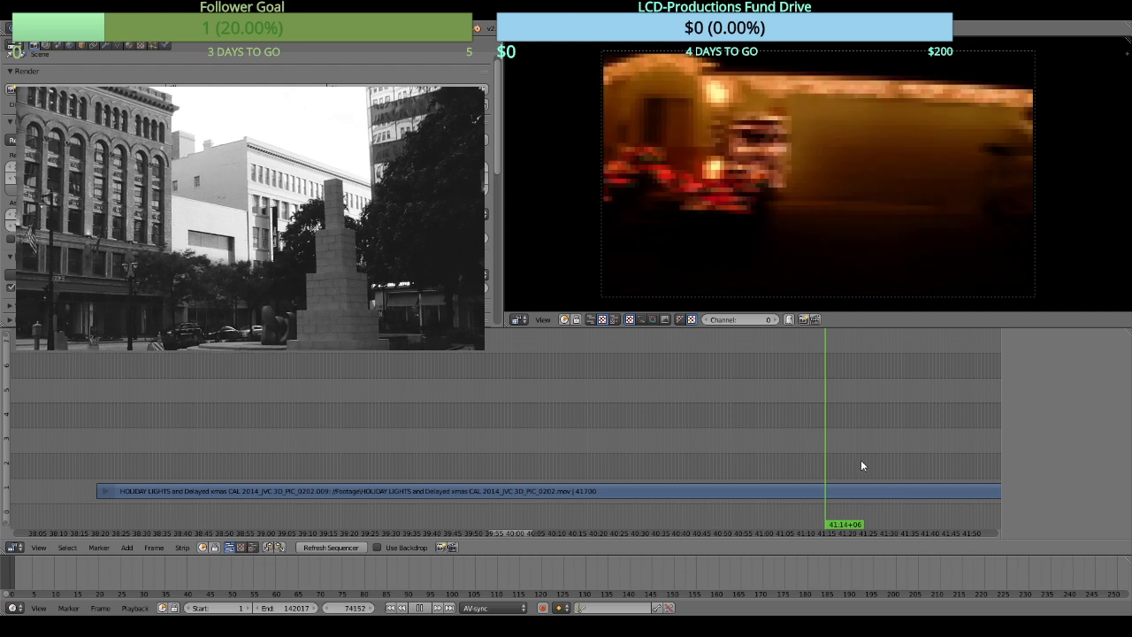
pyautogui.hotkey('alt', 'a')
# Split the PIC_0202 strip at 42:43+26 and erase the section before the cut.
pyautogui.moveTo(859, 461); pyautogui.dragTo(468, 401)
pyautogui.scroll(-15, 601, 437)
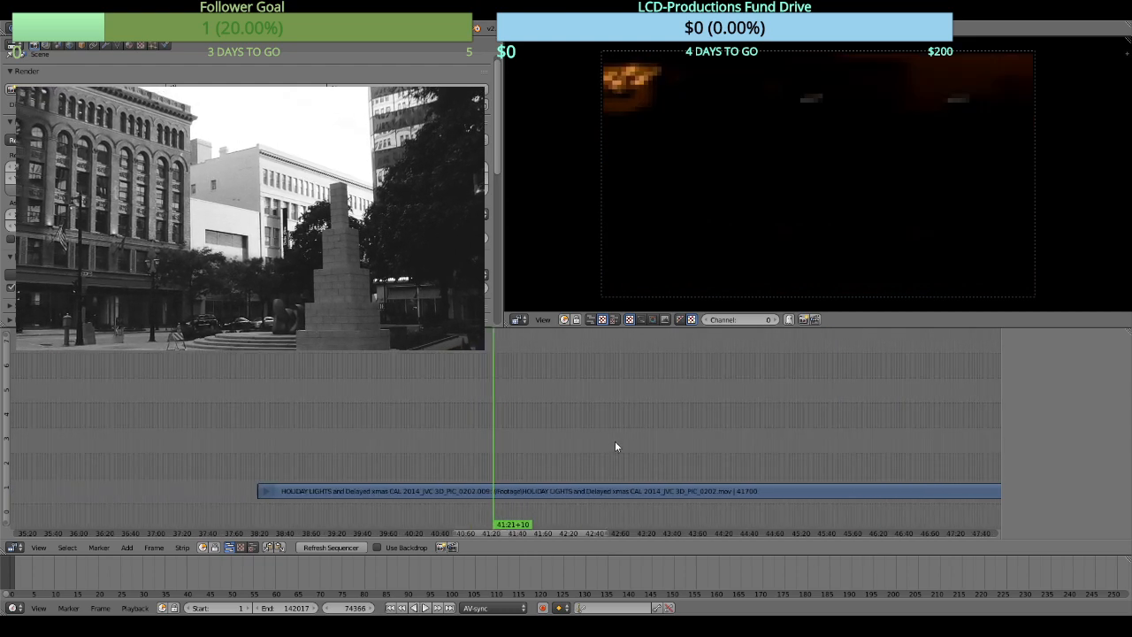
pyautogui.scroll(-8, 619, 453)
pyautogui.scroll(7, 619, 464)
pyautogui.hotkey('alt', 'a')
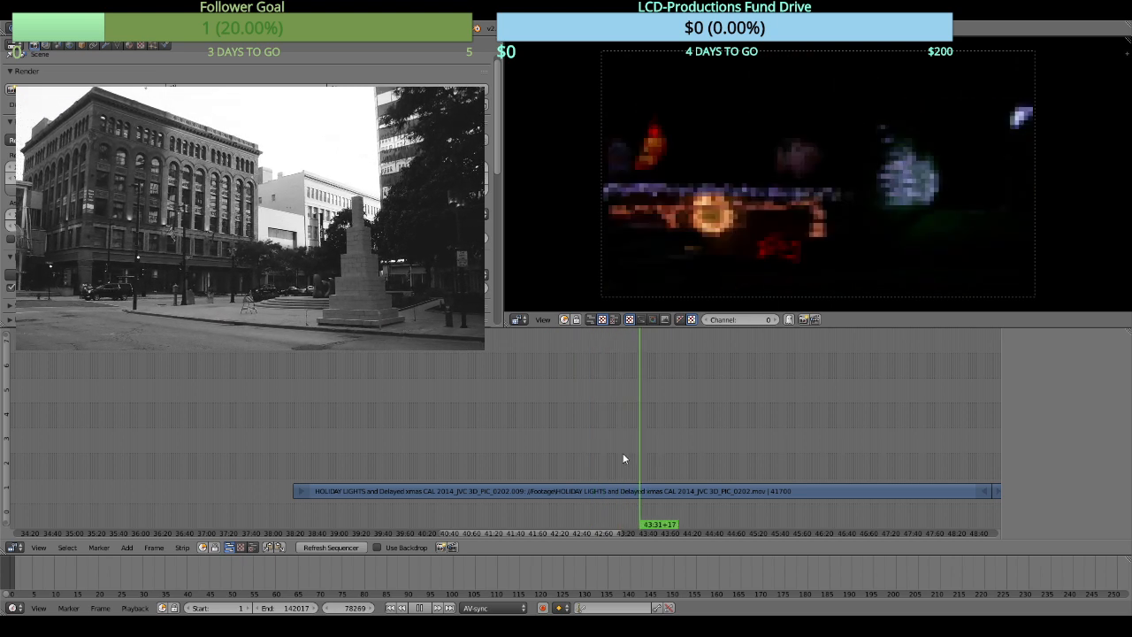
pyautogui.click(623, 455)
pyautogui.moveTo(611, 457); pyautogui.dragTo(585, 459)
pyautogui.click(597, 491)
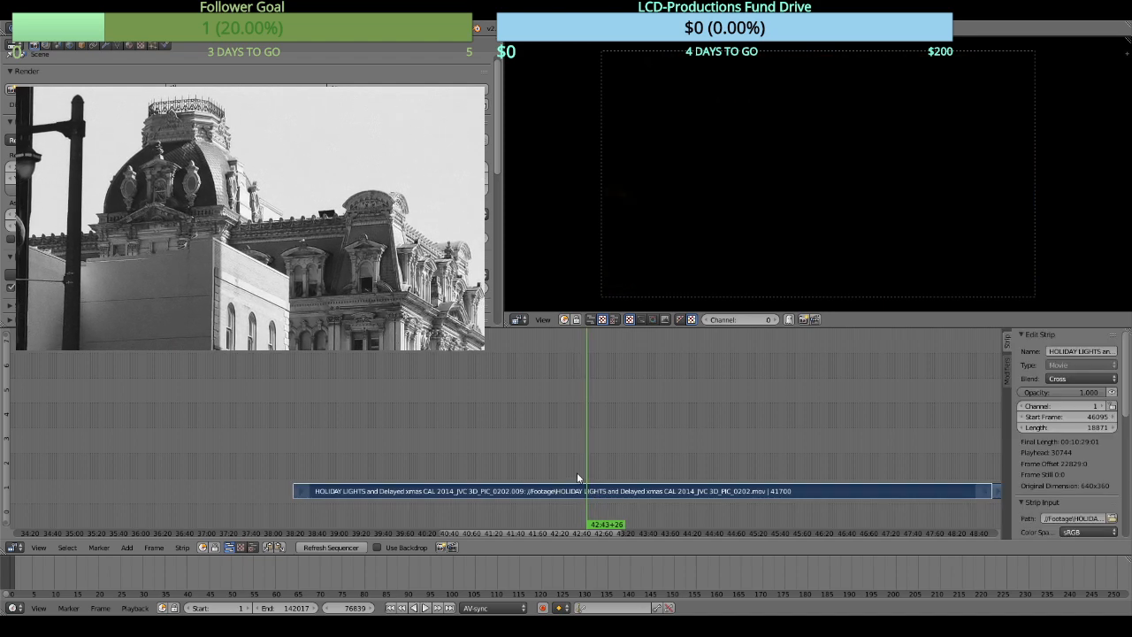
pyautogui.press('k')
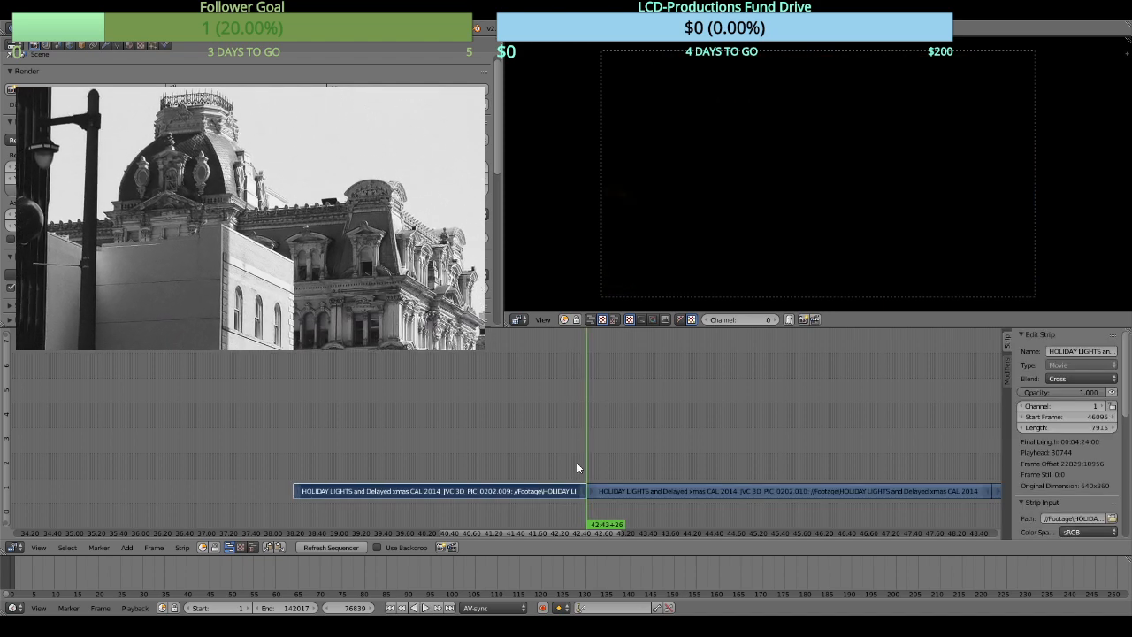
pyautogui.press('x')
pyautogui.click(585, 463)
# Review the footage after the 42:43+26 cut and split the PIC_0202 strip at 43:51+29.
pyautogui.hotkey('alt', 'a')
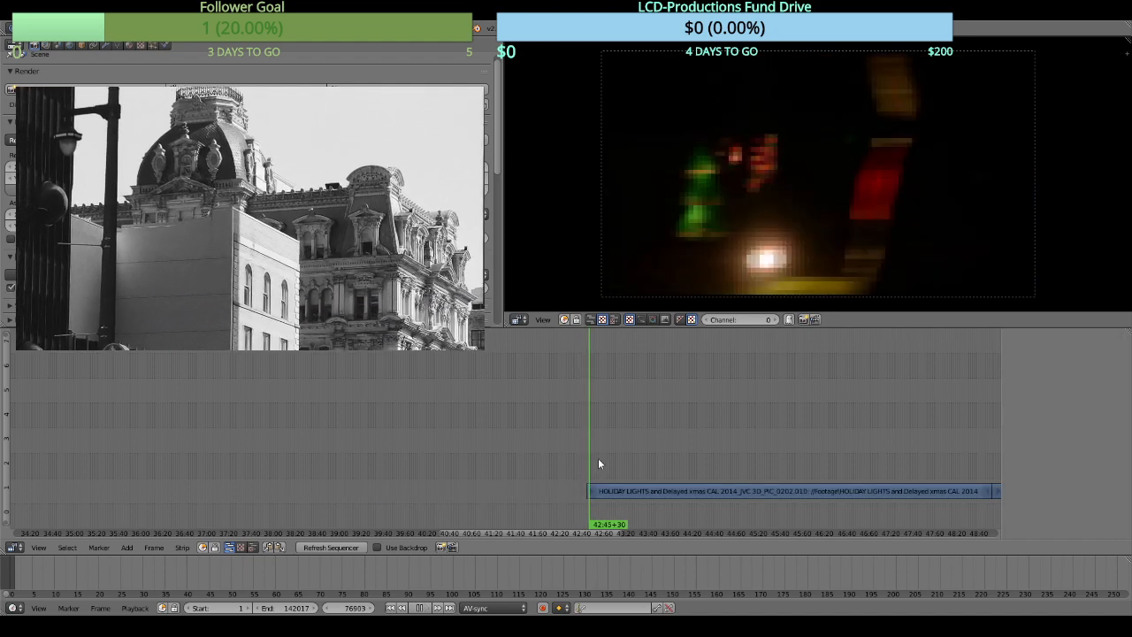
pyautogui.click(604, 463)
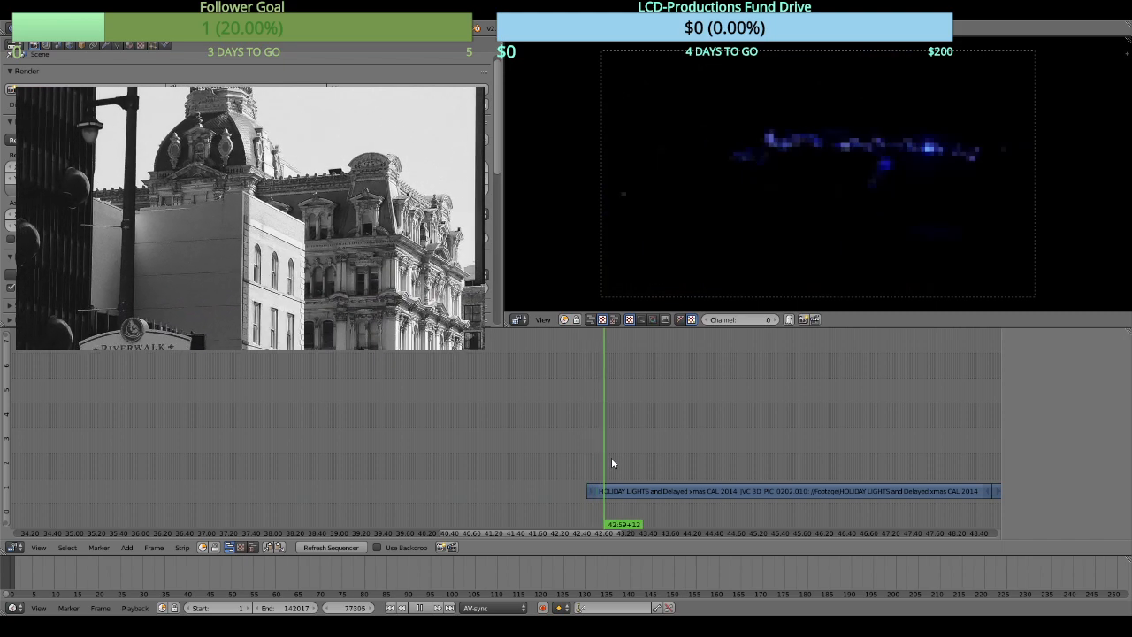
pyautogui.click(612, 463)
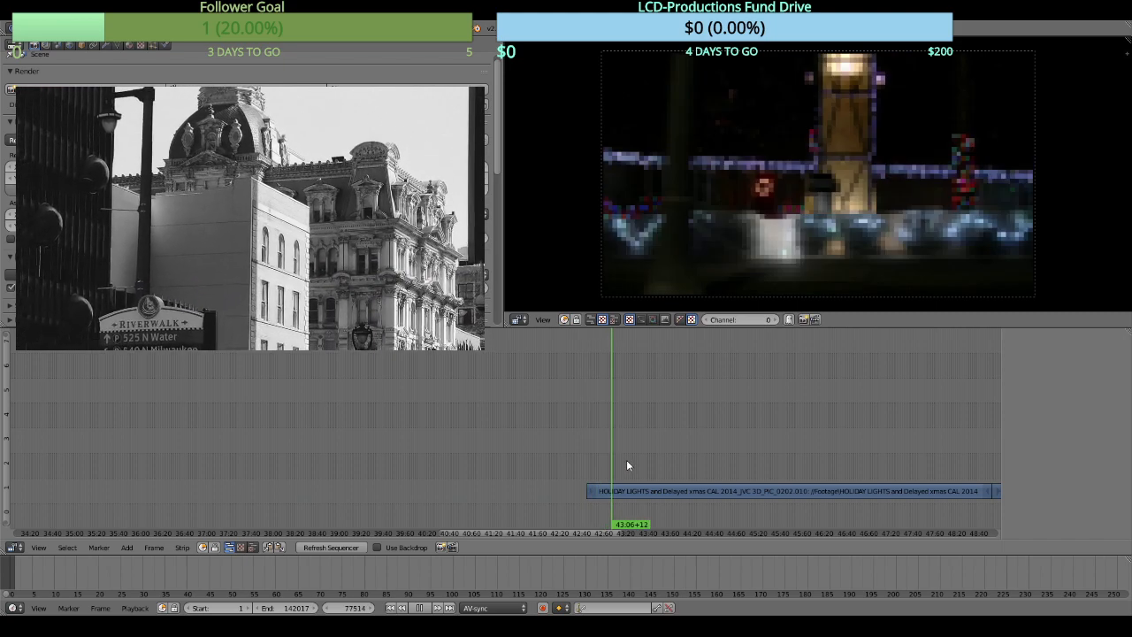
pyautogui.click(629, 461)
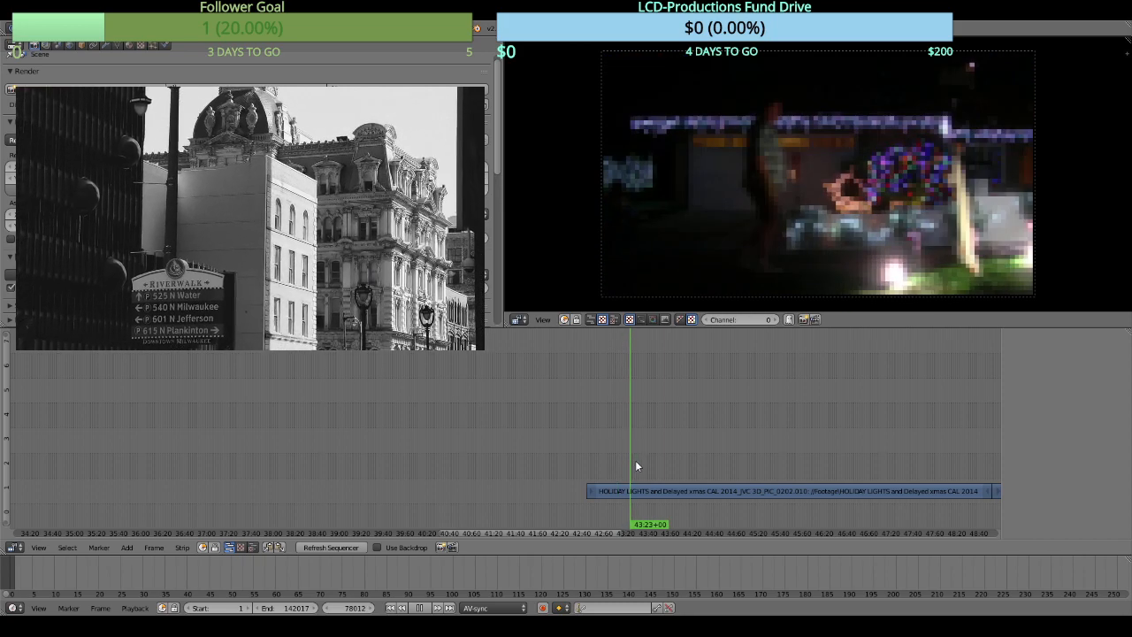
pyautogui.moveTo(655, 463); pyautogui.dragTo(662, 463)
pyautogui.hotkey('alt', 'a')
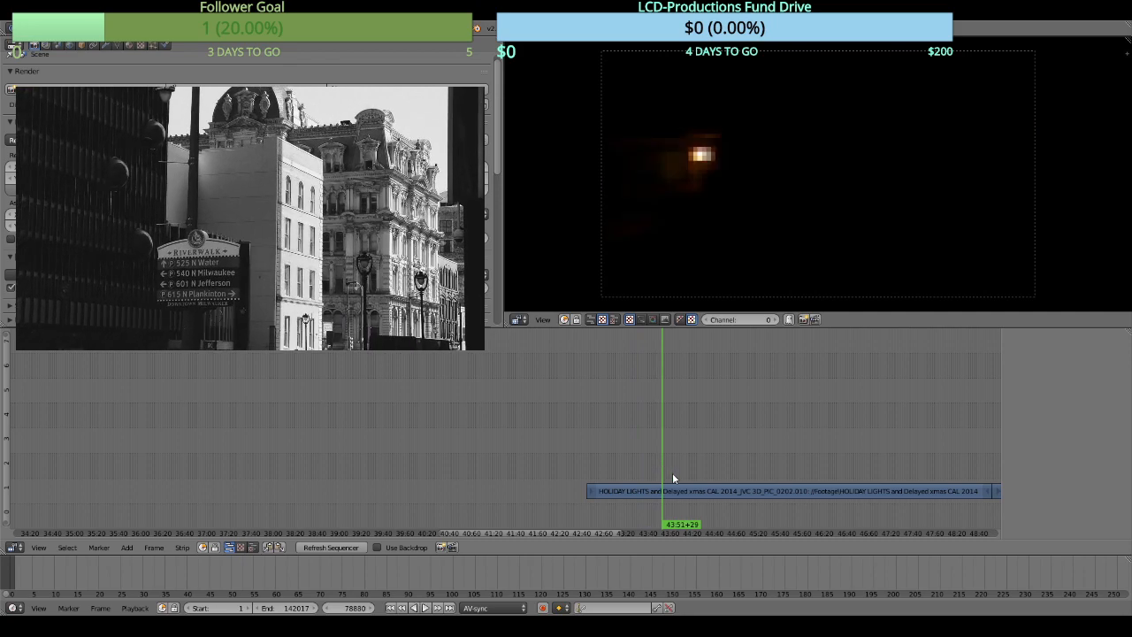
pyautogui.rightClick(676, 491)
pyautogui.press('k')
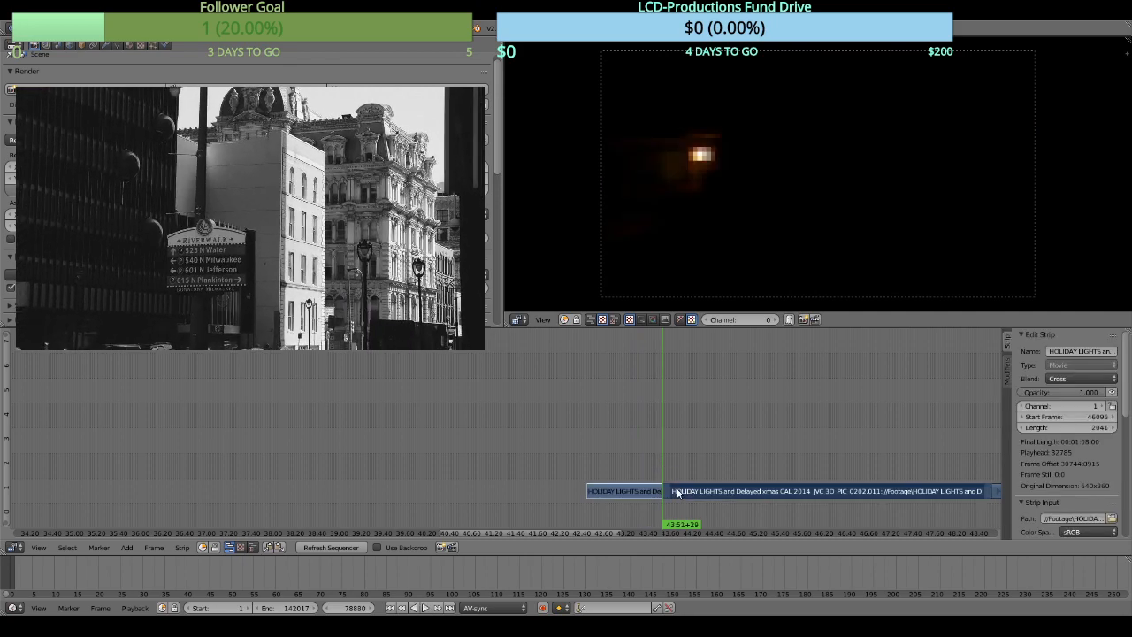
# Split the PIC_0202 strip again at 44:55+30 and erase the section between 43:51+29 and that cut.
pyautogui.moveTo(729, 460); pyautogui.dragTo(485, 454)
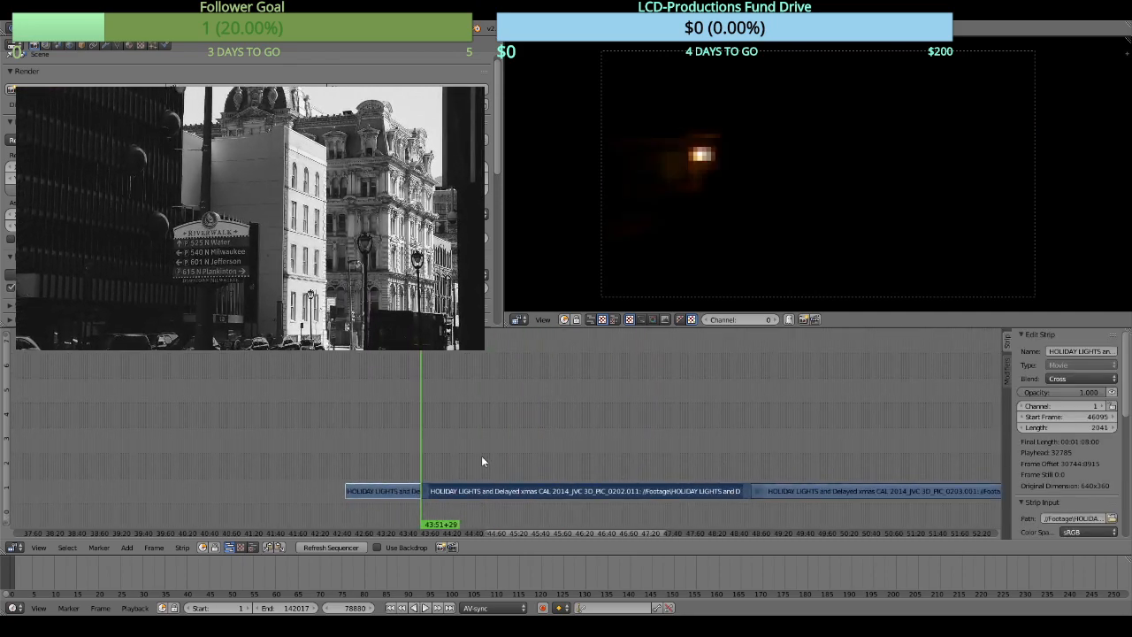
pyautogui.hotkey('alt', 'a')
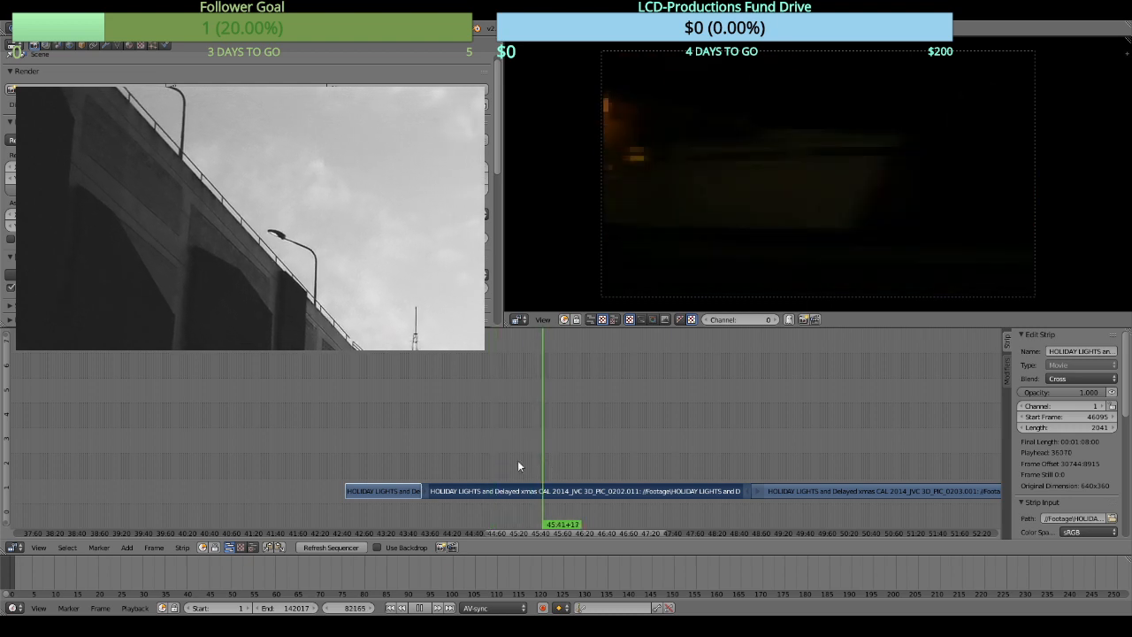
pyautogui.hotkey('alt', 'a')
pyautogui.click(493, 458)
pyautogui.hotkey('alt', 'a')
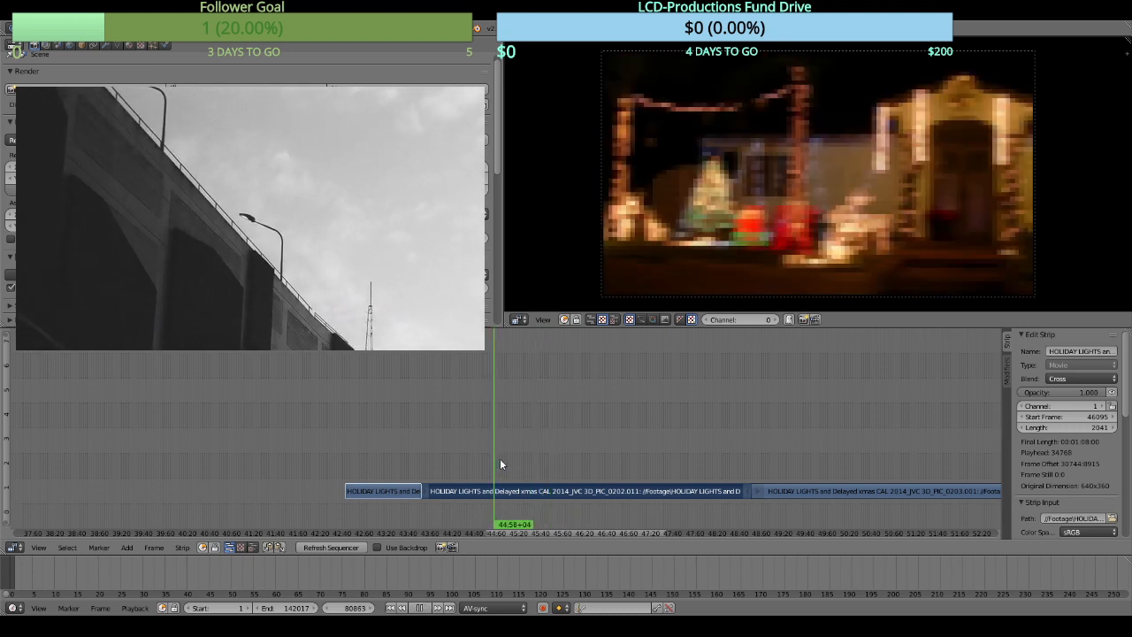
pyautogui.moveTo(487, 460); pyautogui.dragTo(492, 458)
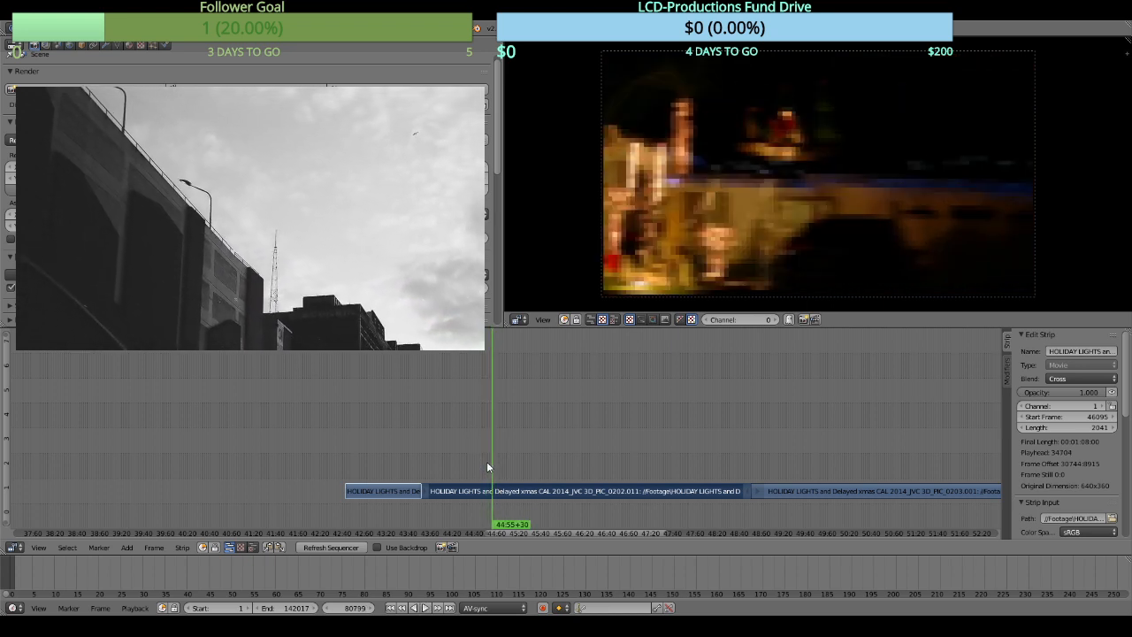
pyautogui.press('k')
pyautogui.press('x')
pyautogui.click(496, 457)
# Play on to 48:12+24, split the last PIC_0202 strip there and erase its tail section.
pyautogui.hotkey('alt', 'a')
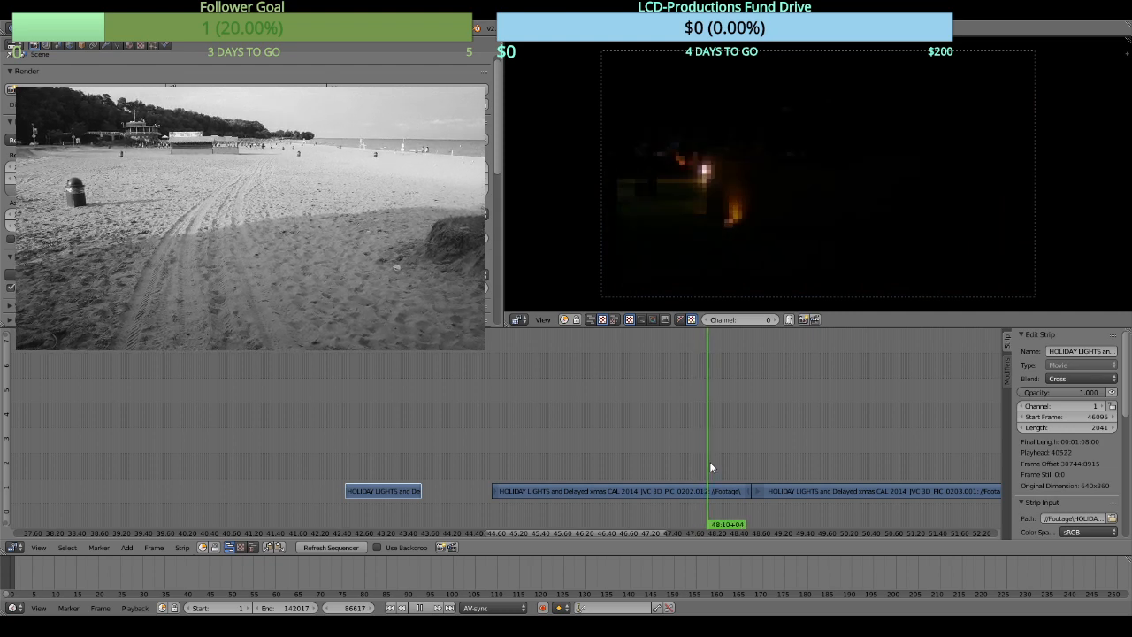
pyautogui.hotkey('alt', 'a')
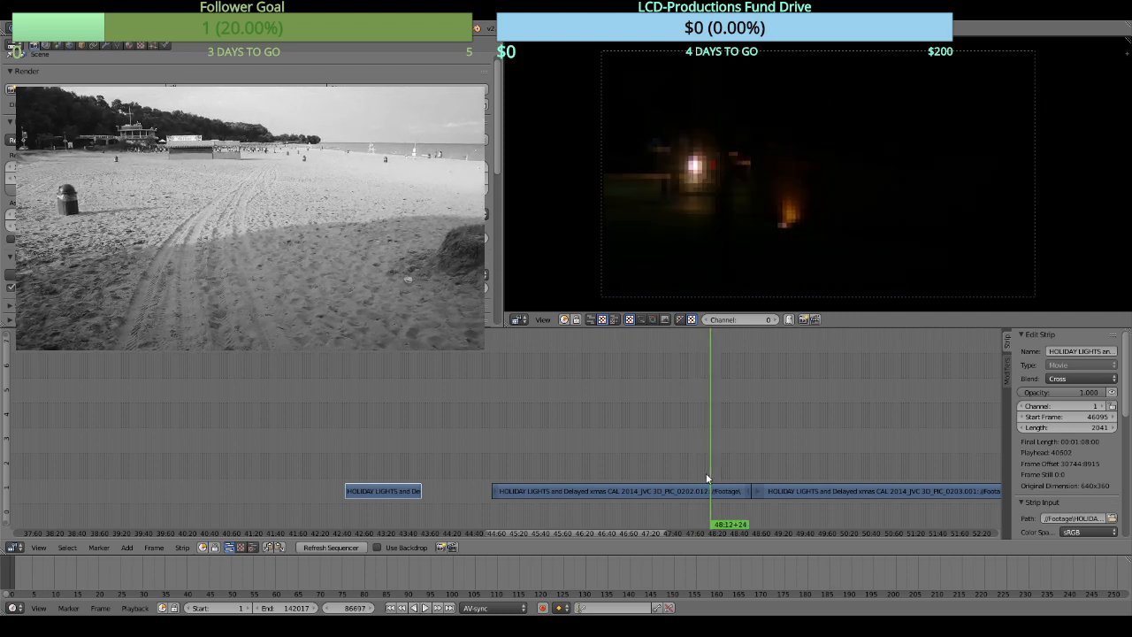
pyautogui.rightClick(697, 485)
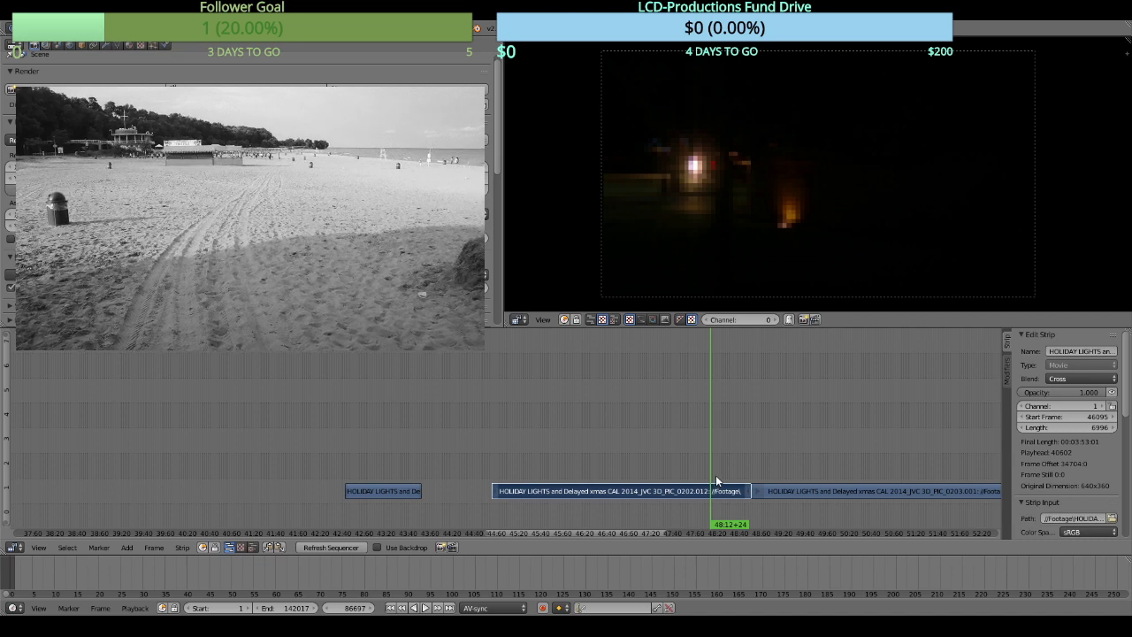
pyautogui.press('k')
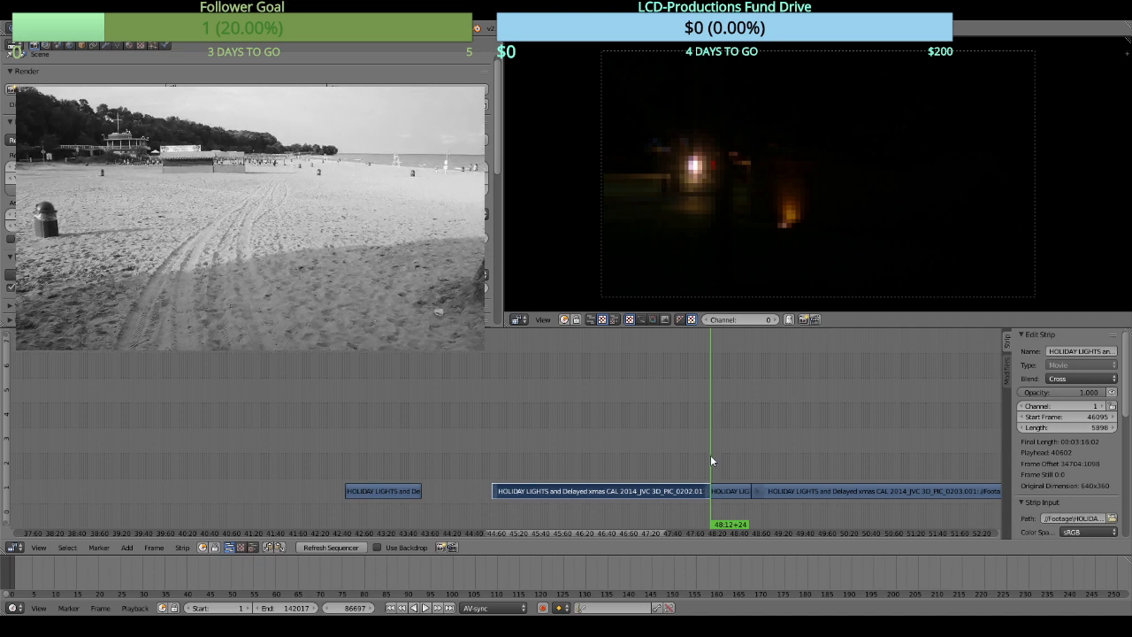
pyautogui.rightClick(723, 492)
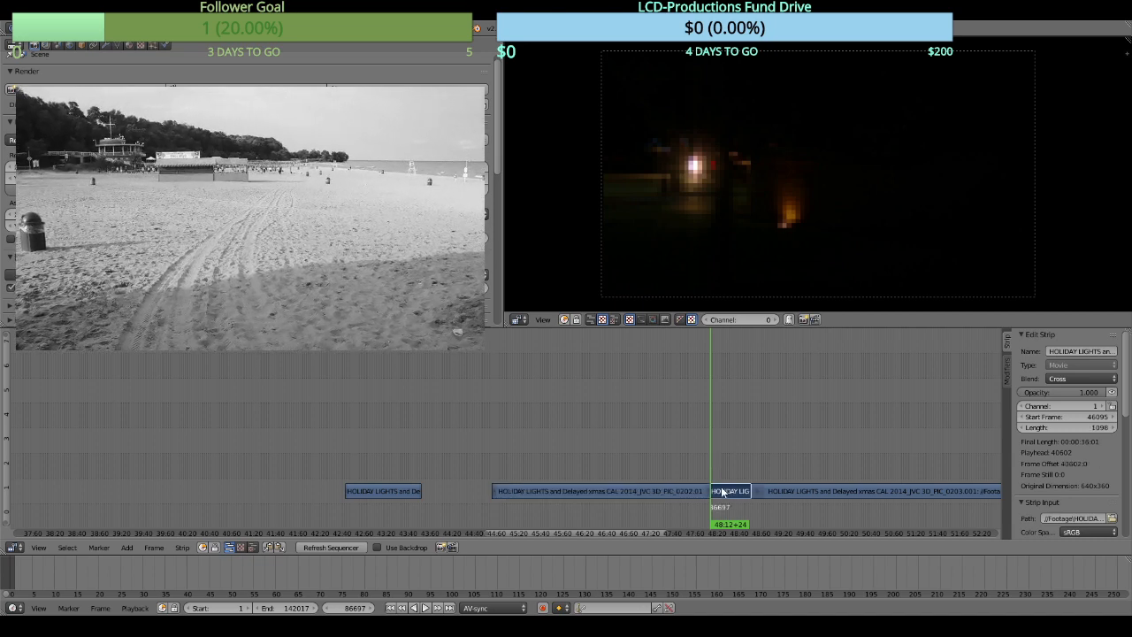
pyautogui.press('x')
pyautogui.click(725, 489)
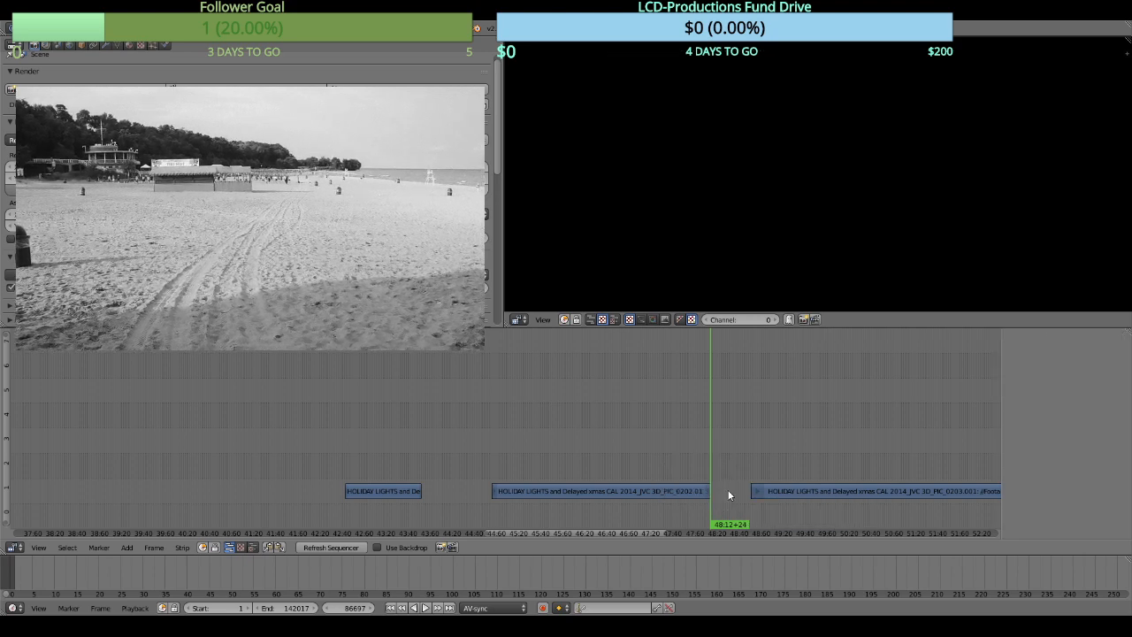
# Split the PIC_0203 strip at 49:25+11 and erase its opening section.
pyautogui.moveTo(745, 474); pyautogui.dragTo(661, 443)
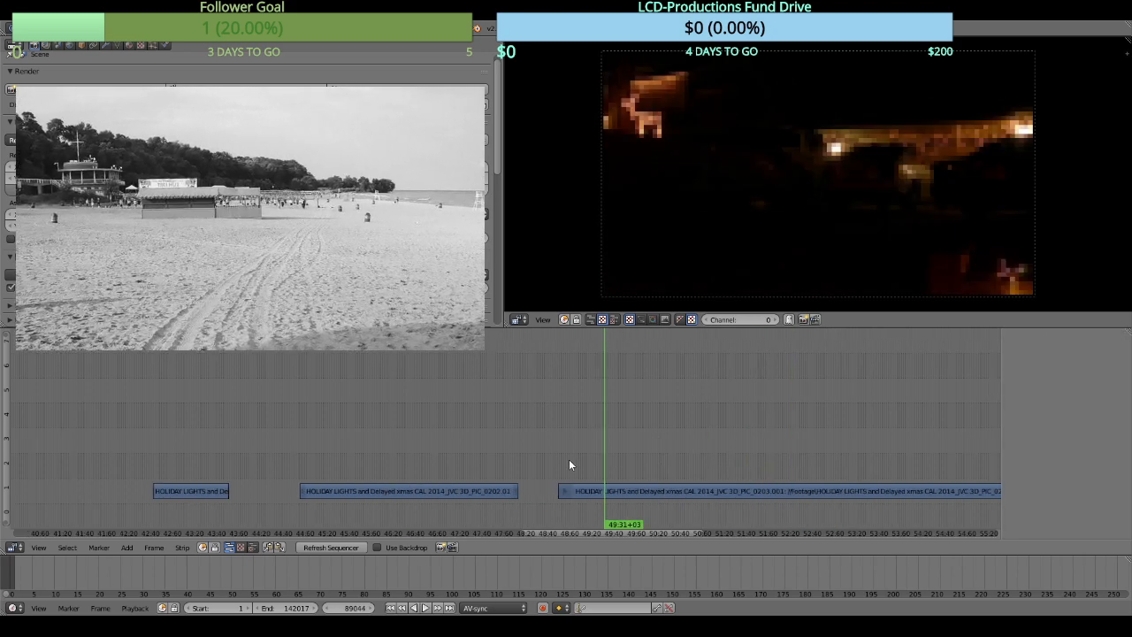
pyautogui.moveTo(570, 458); pyautogui.dragTo(598, 455)
pyautogui.rightClick(620, 491)
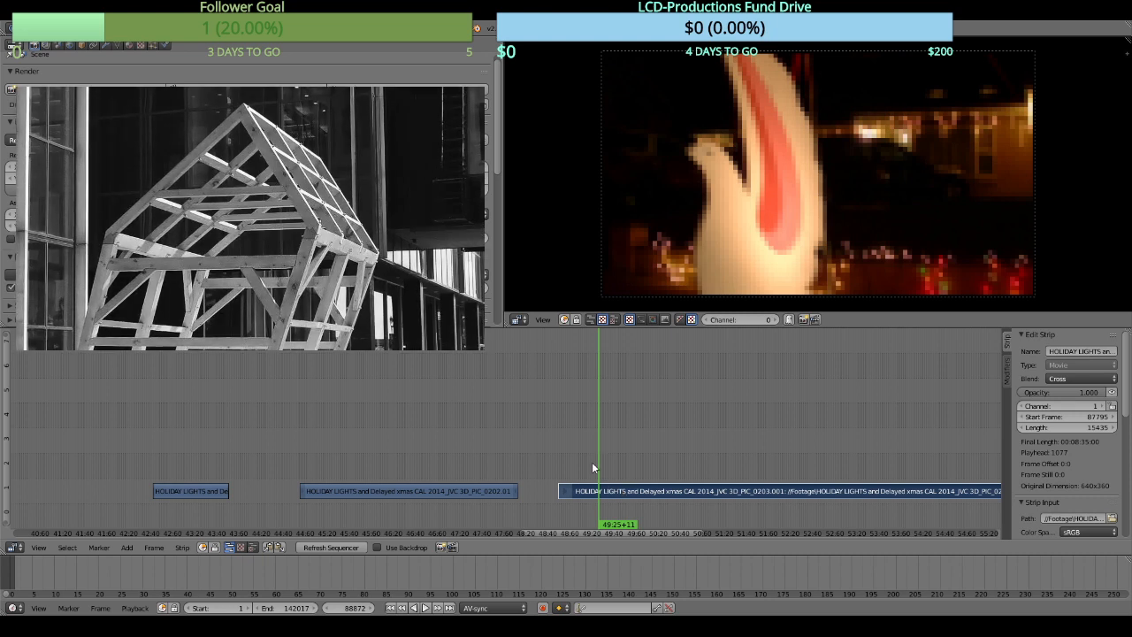
pyautogui.press('k')
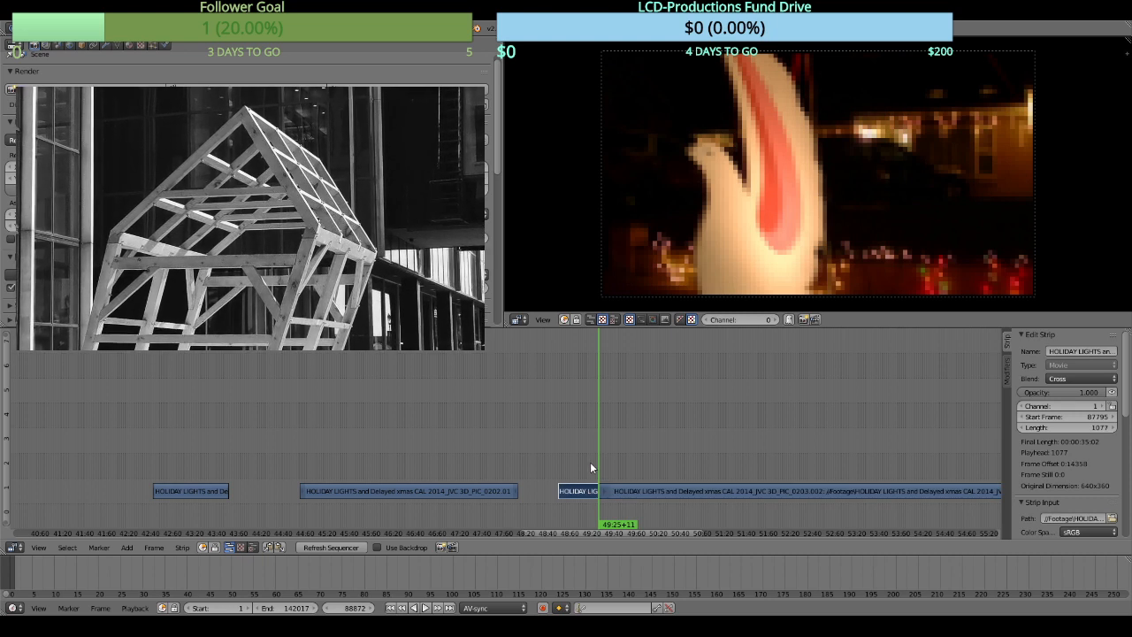
pyautogui.press('x')
pyautogui.click(601, 462)
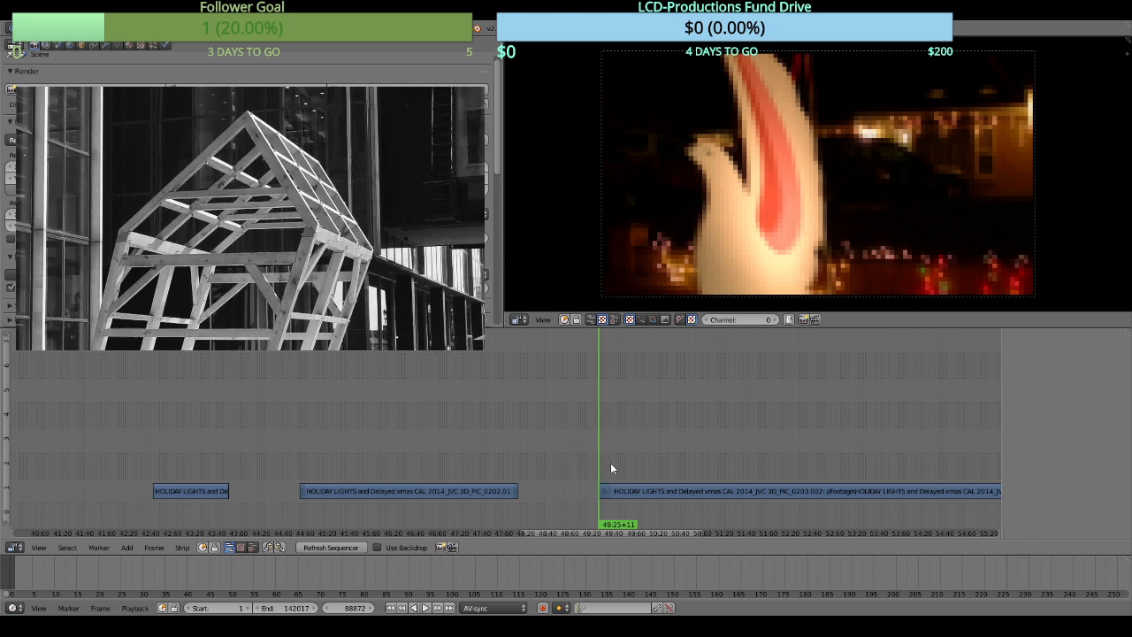
# Review the PIC_0203 footage from the 49:25+11 cut through to about 51:33+11.
pyautogui.click(617, 462)
pyautogui.hotkey('alt', 'a')
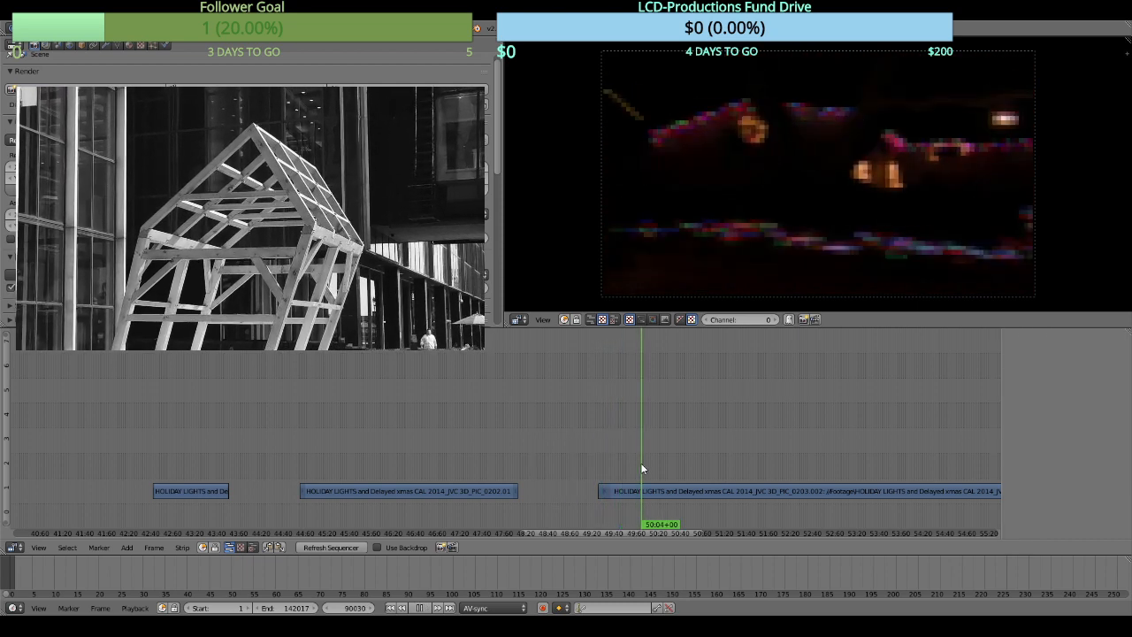
pyautogui.hotkey('alt', 'a')
pyautogui.hotkey('alt', 'a')
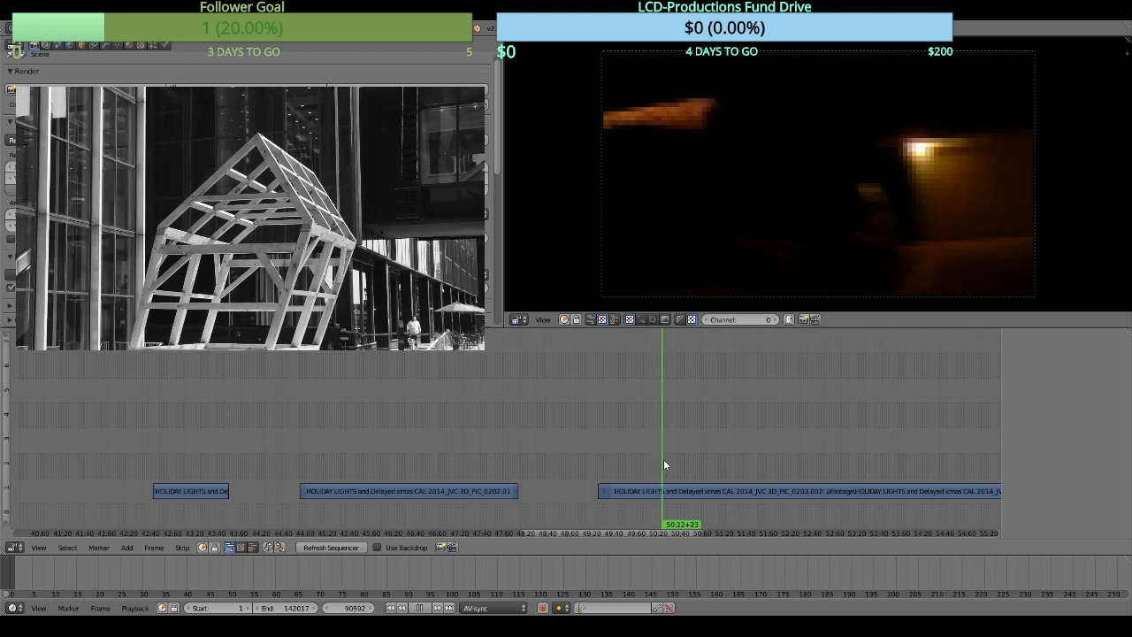
pyautogui.hotkey('alt', 'a')
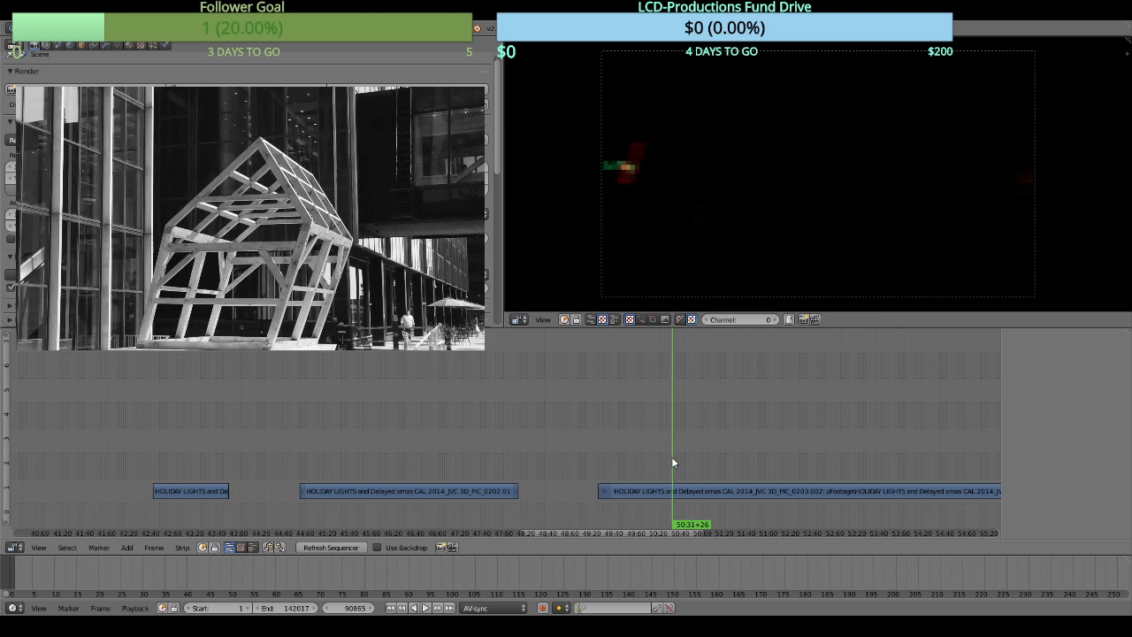
pyautogui.moveTo(671, 456); pyautogui.dragTo(687, 455)
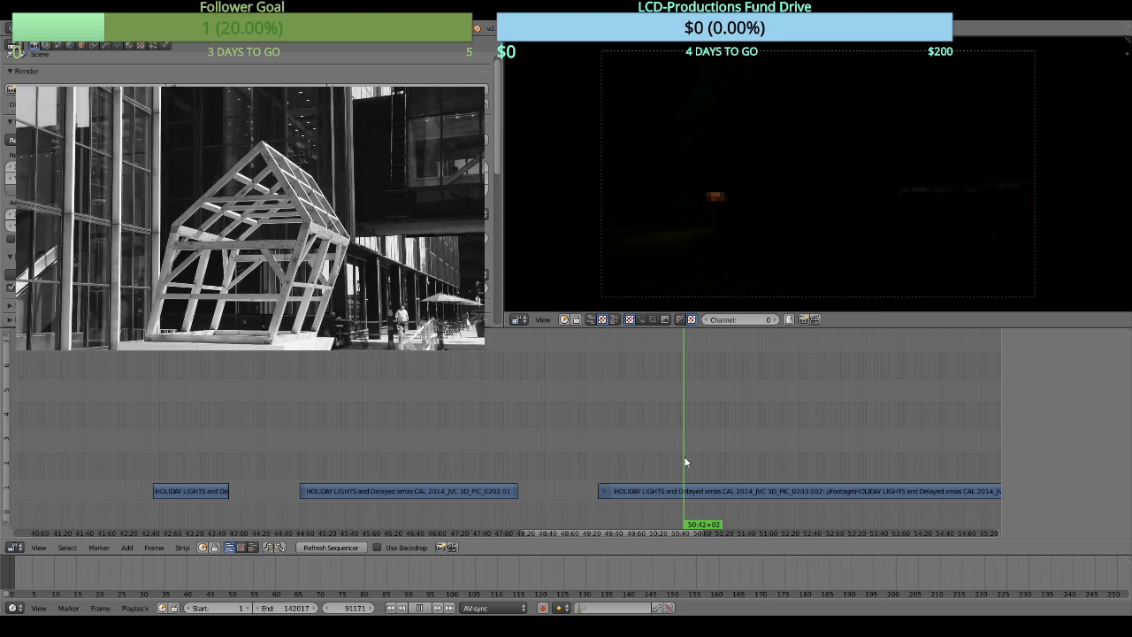
pyautogui.hotkey('alt', 'a')
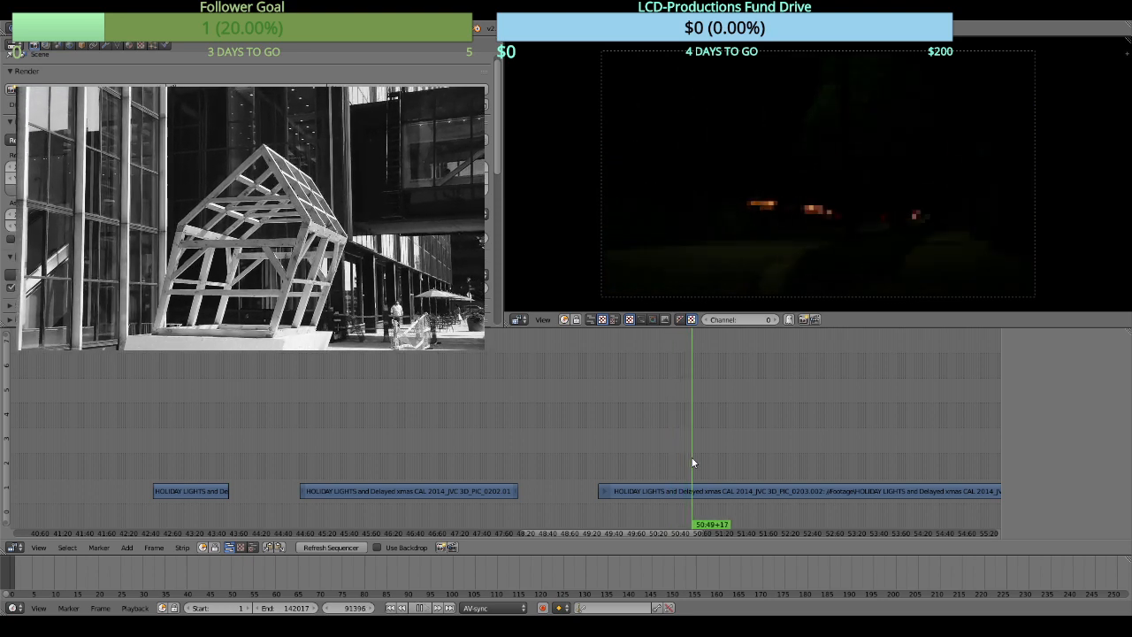
pyautogui.hotkey('alt', 'a')
pyautogui.moveTo(743, 460); pyautogui.dragTo(441, 455)
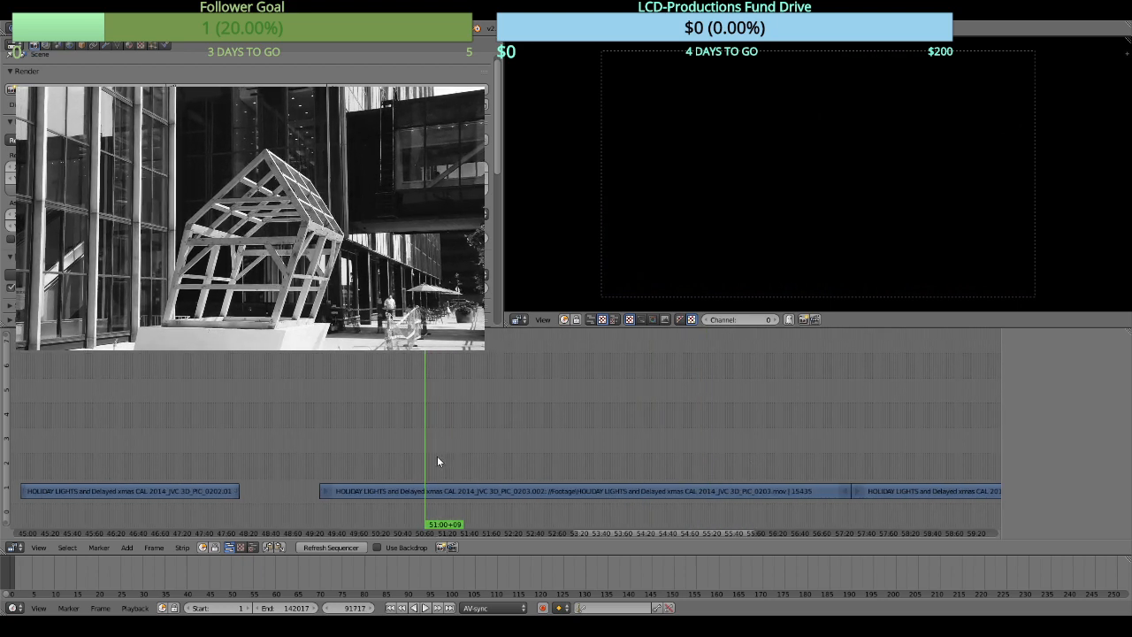
pyautogui.hotkey('alt', 'a')
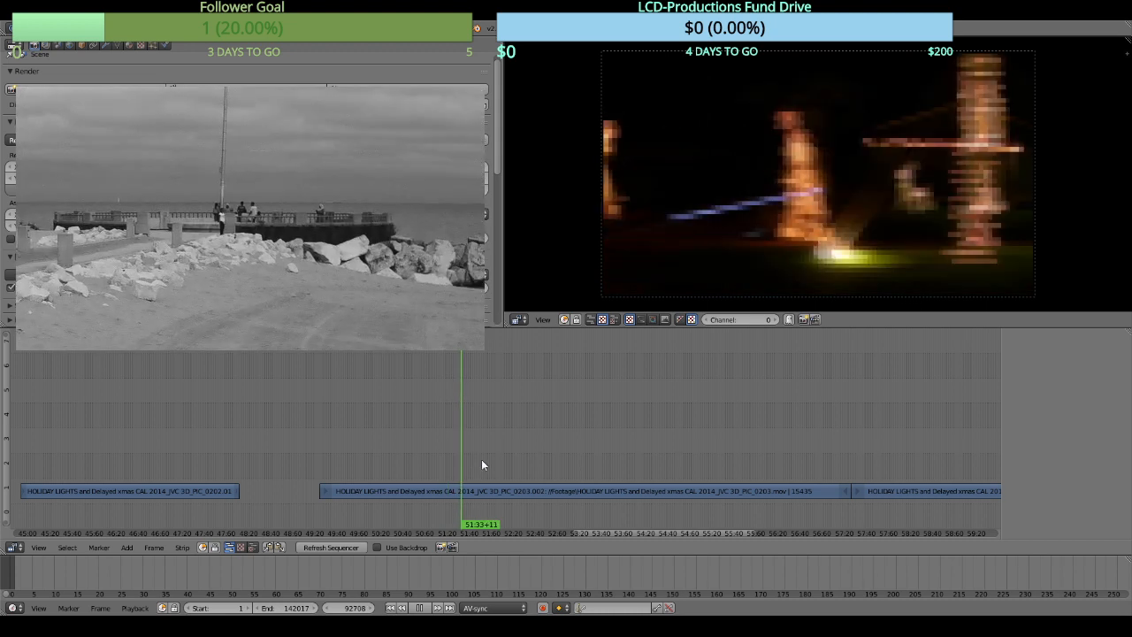
# Scrub through to 53:01+25, split the PIC_0203 strip there and erase the section before the cut.
pyautogui.click(352, 450)
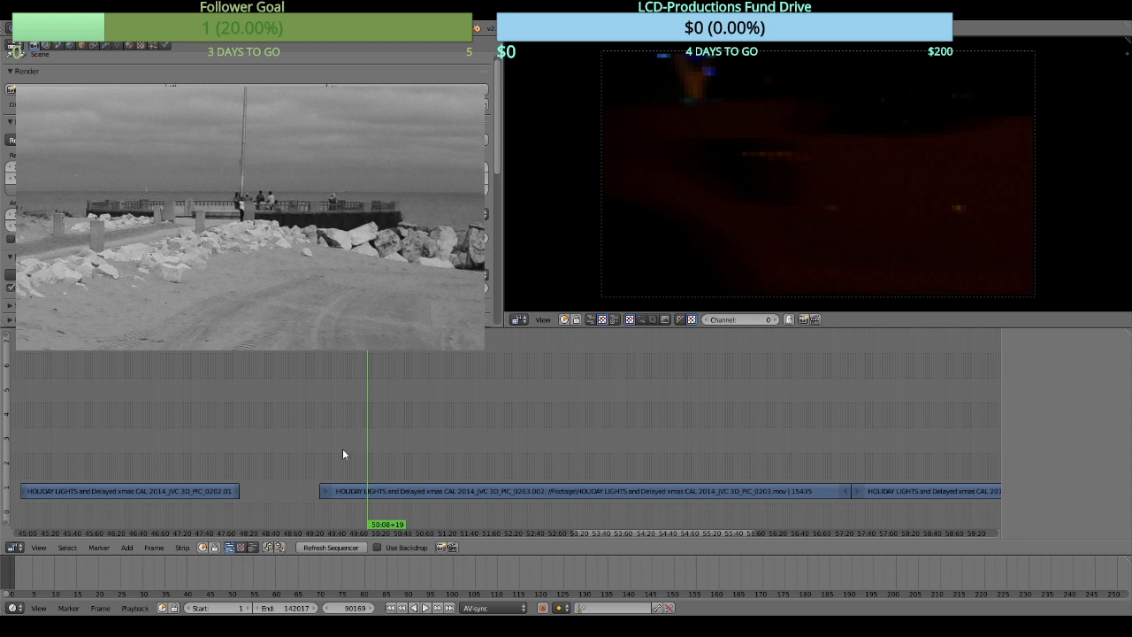
pyautogui.moveTo(452, 455); pyautogui.dragTo(560, 452)
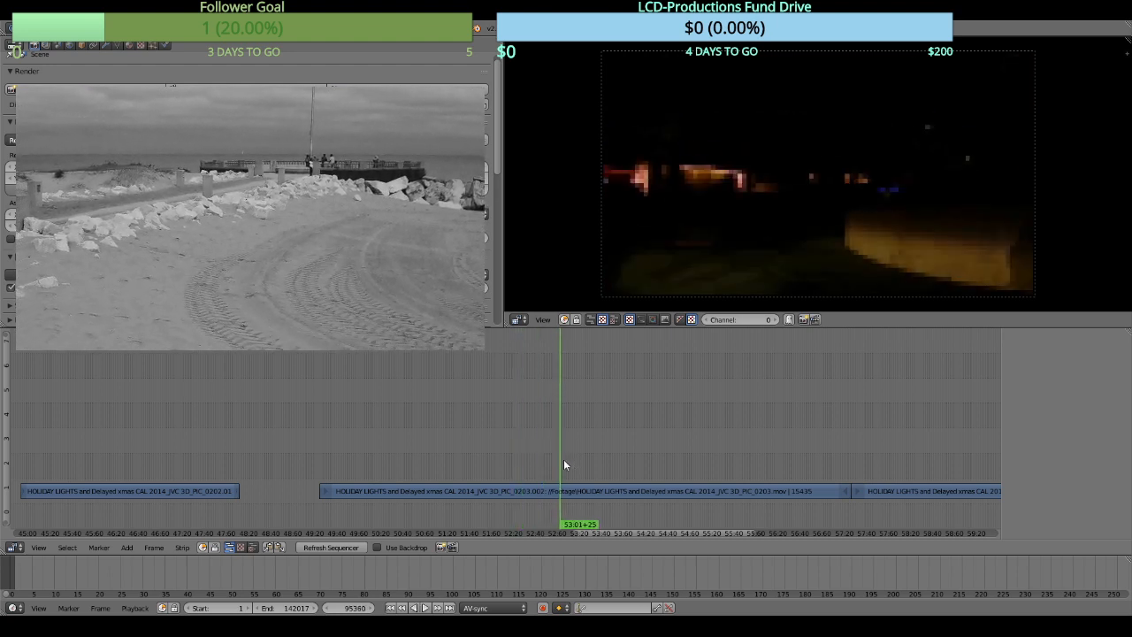
pyautogui.rightClick(565, 487)
pyautogui.press('n')
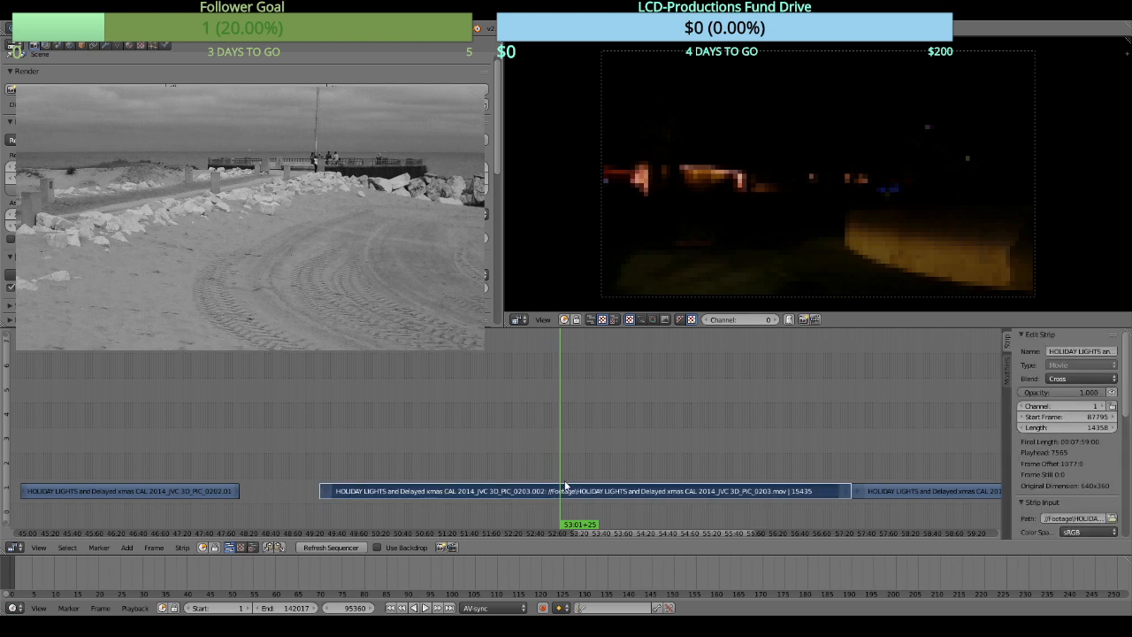
pyautogui.press('k')
pyautogui.press('x')
pyautogui.click(519, 438)
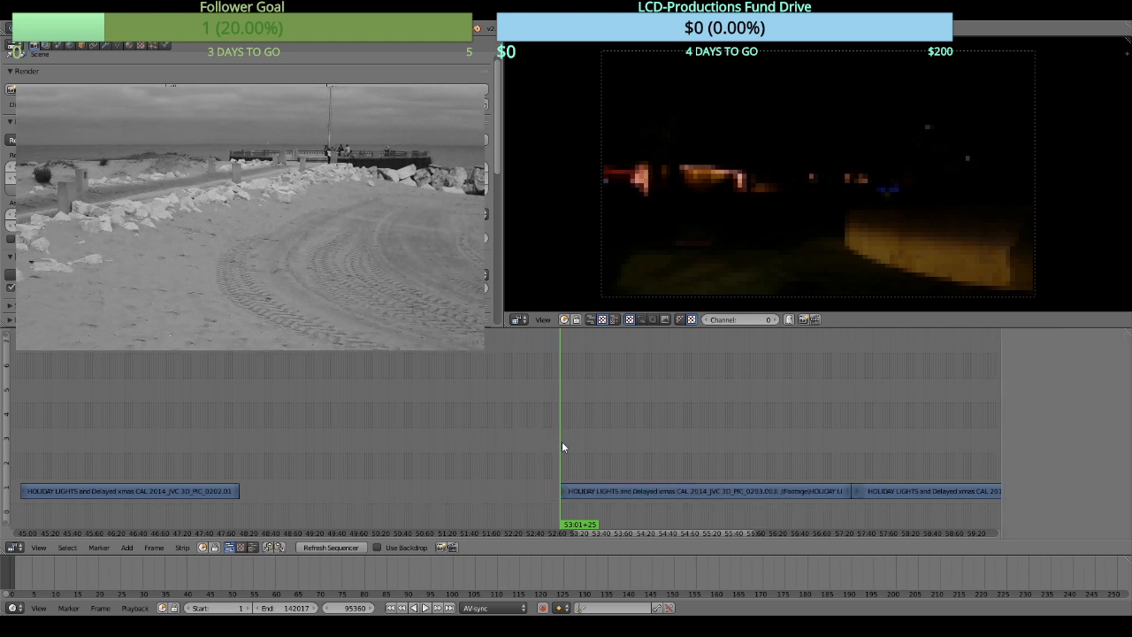
# Play on to 56:16+00, split the PIC_0203 strip there and erase its tail section.
pyautogui.hotkey('alt', 'a')
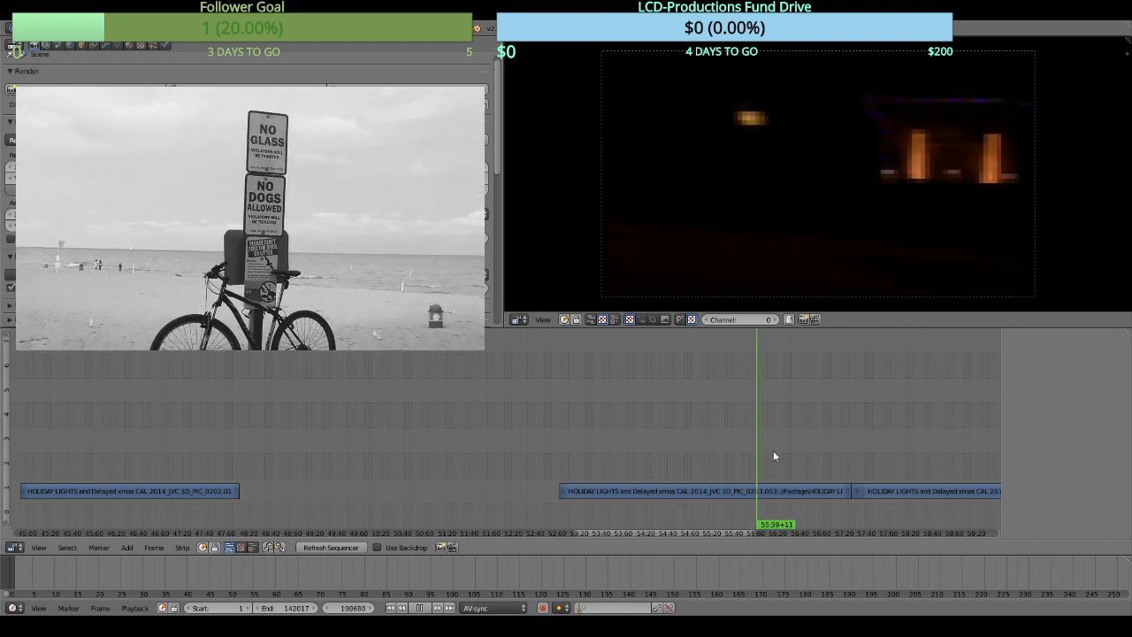
pyautogui.hotkey('alt', 'a')
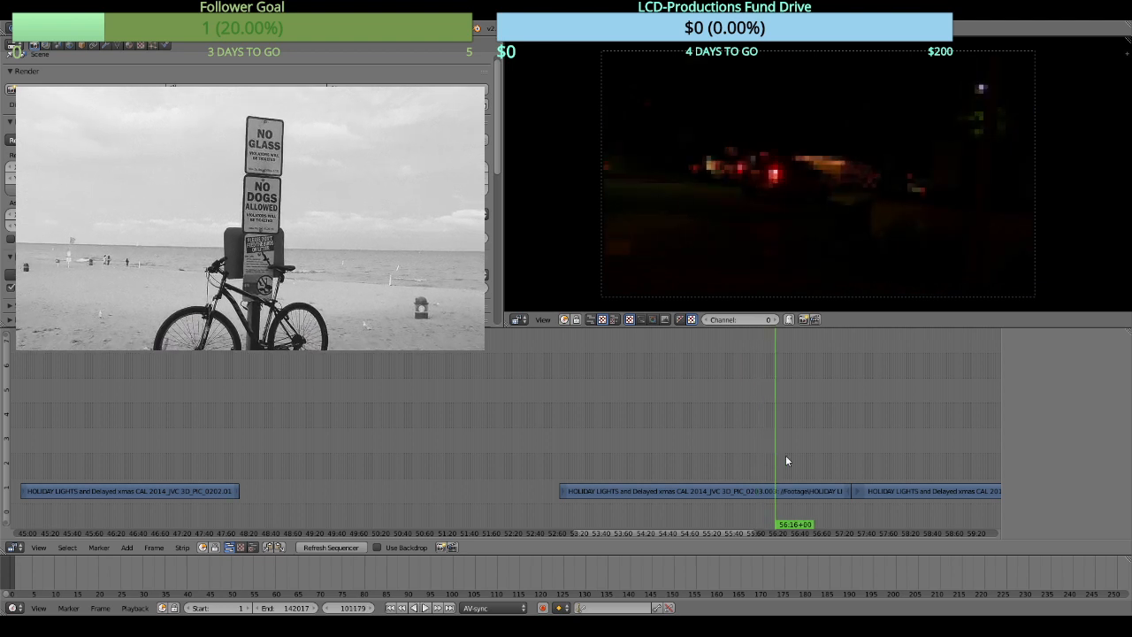
pyautogui.rightClick(804, 499)
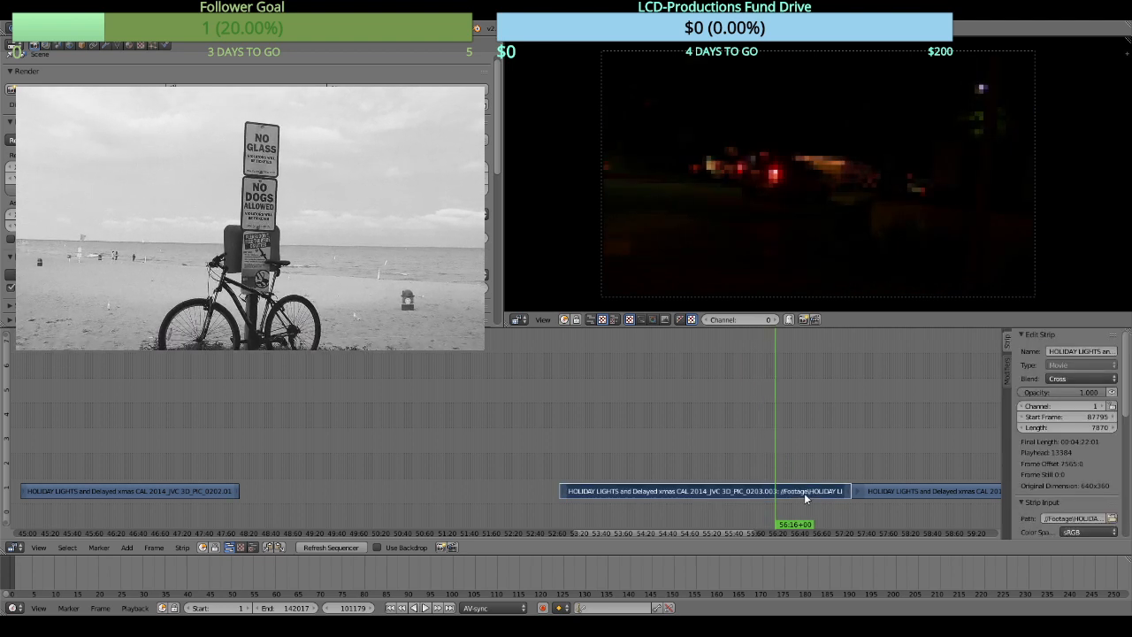
pyautogui.press('k')
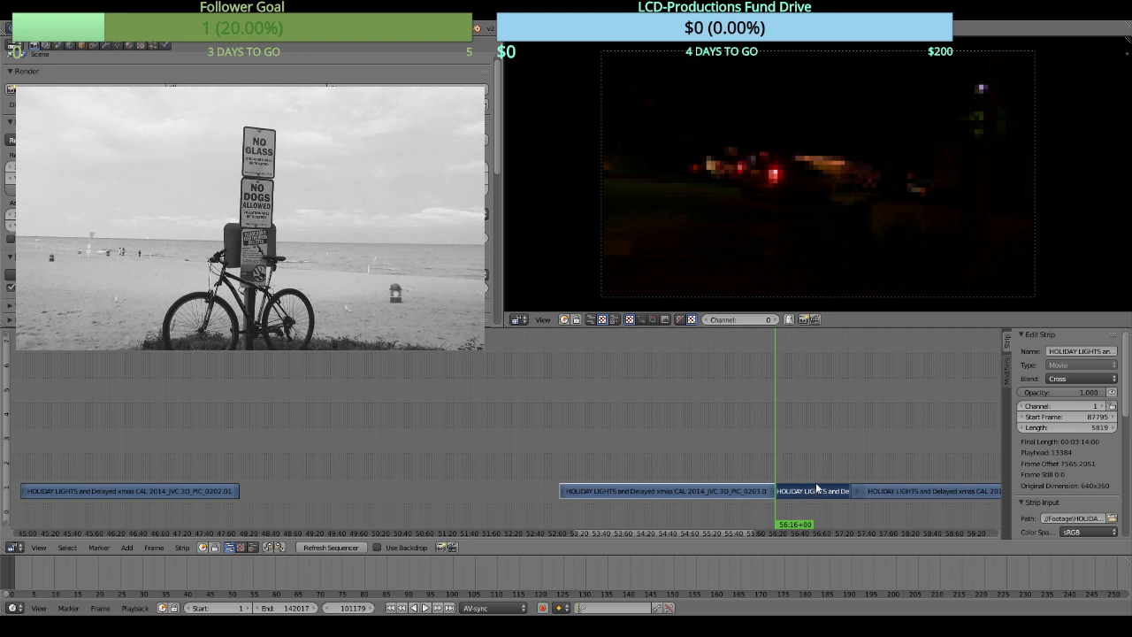
pyautogui.press('x')
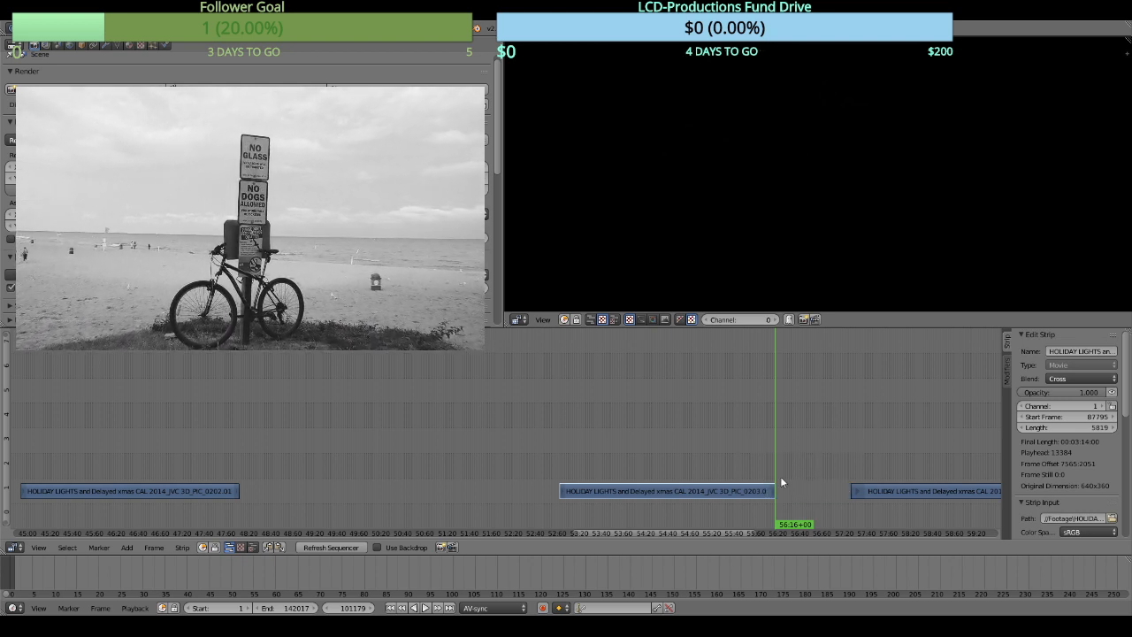
# Preview the start of the PIC_0204 strip, split it at 57:55+26 and erase its opening section.
pyautogui.moveTo(691, 535); pyautogui.dragTo(751, 534)
pyautogui.click(548, 455)
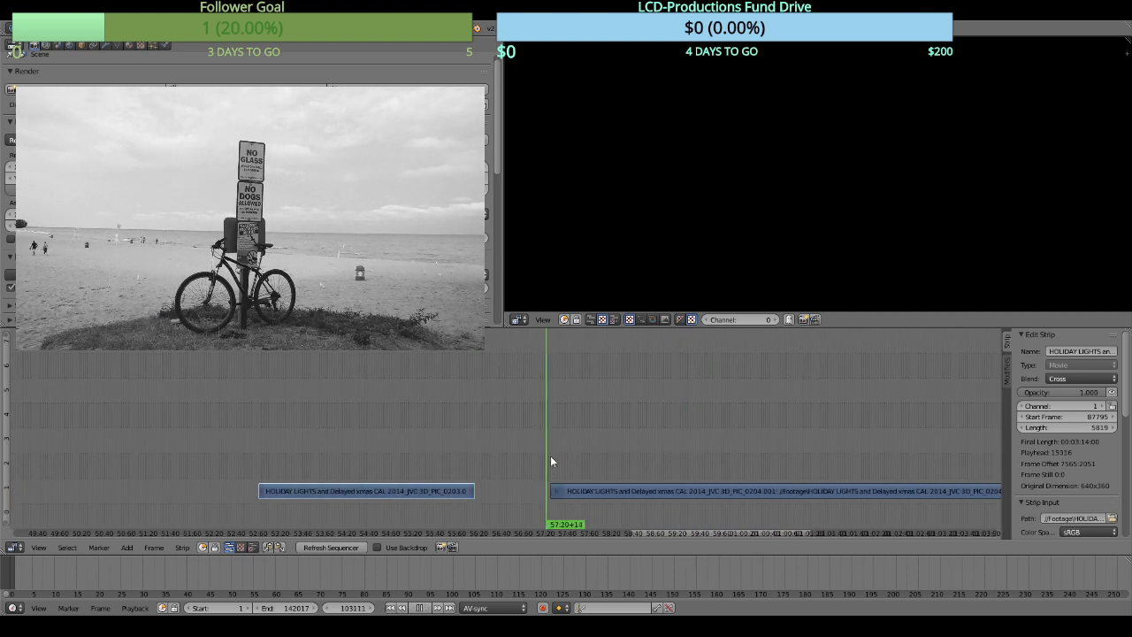
pyautogui.hotkey('alt', 'a')
pyautogui.click(585, 457)
pyautogui.hotkey('alt', 'a')
pyautogui.rightClick(601, 493)
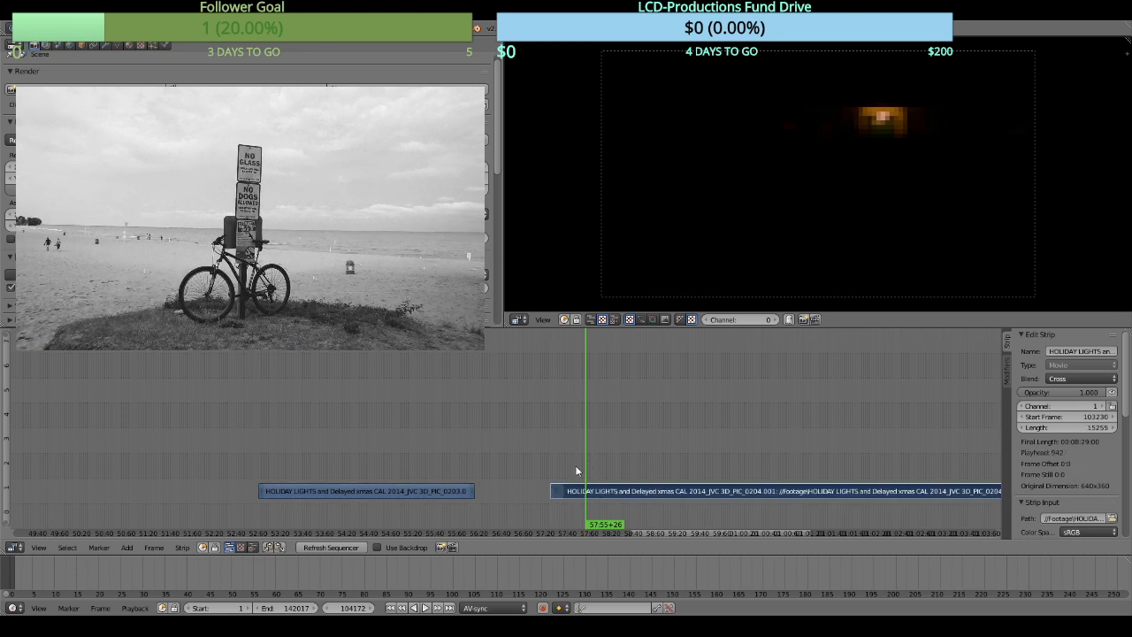
pyautogui.press('k')
pyautogui.press('x')
pyautogui.click(575, 465)
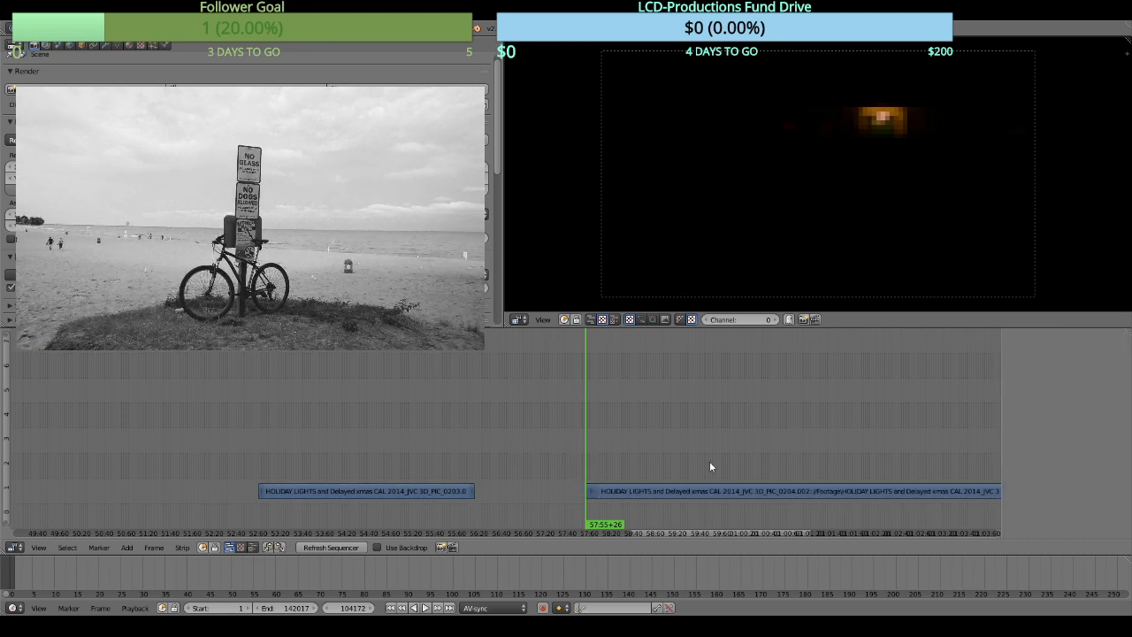
# Review more of the PIC_0204 footage, split the strip at 01:02:10+22 and erase the section before that cut.
pyautogui.moveTo(677, 529); pyautogui.dragTo(725, 531)
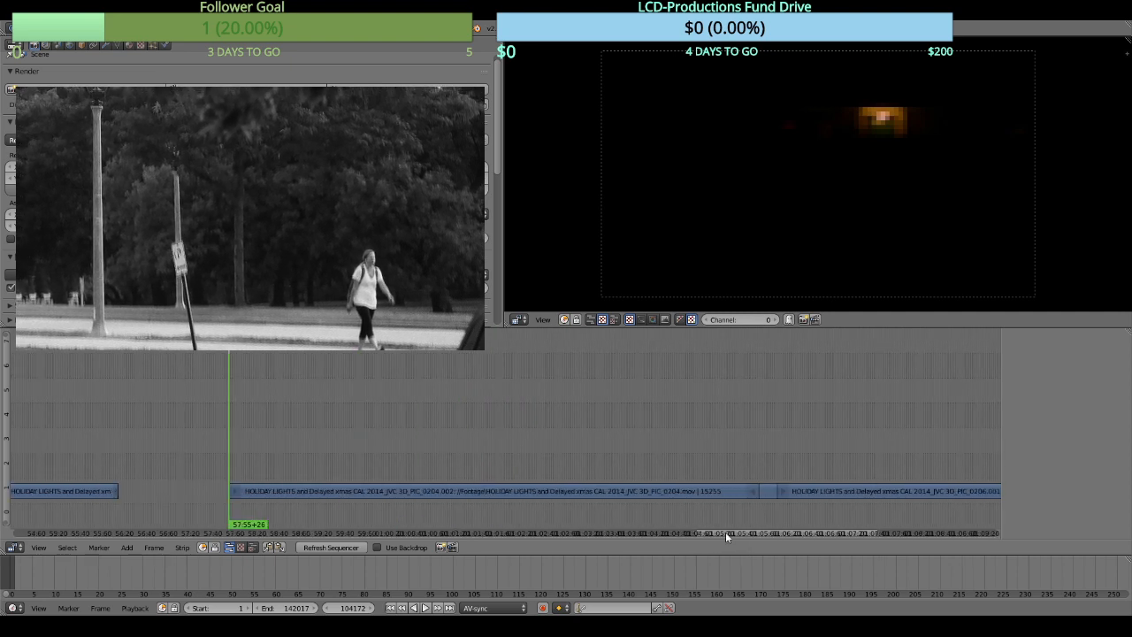
pyautogui.click(367, 449)
pyautogui.hotkey('alt', 'a')
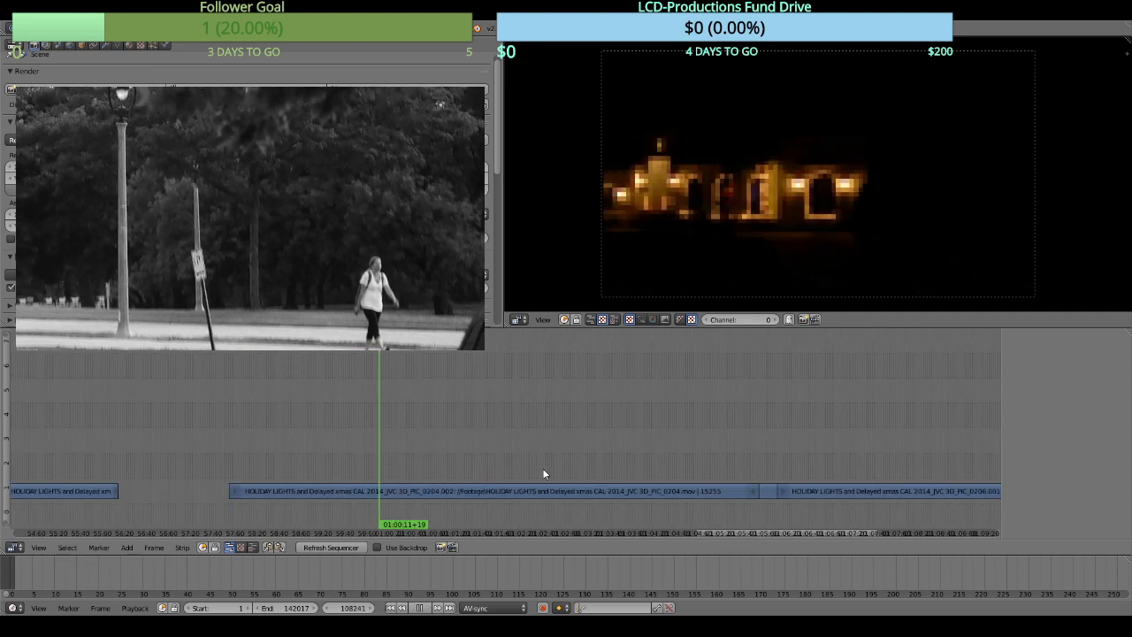
pyautogui.moveTo(385, 454); pyautogui.dragTo(577, 469)
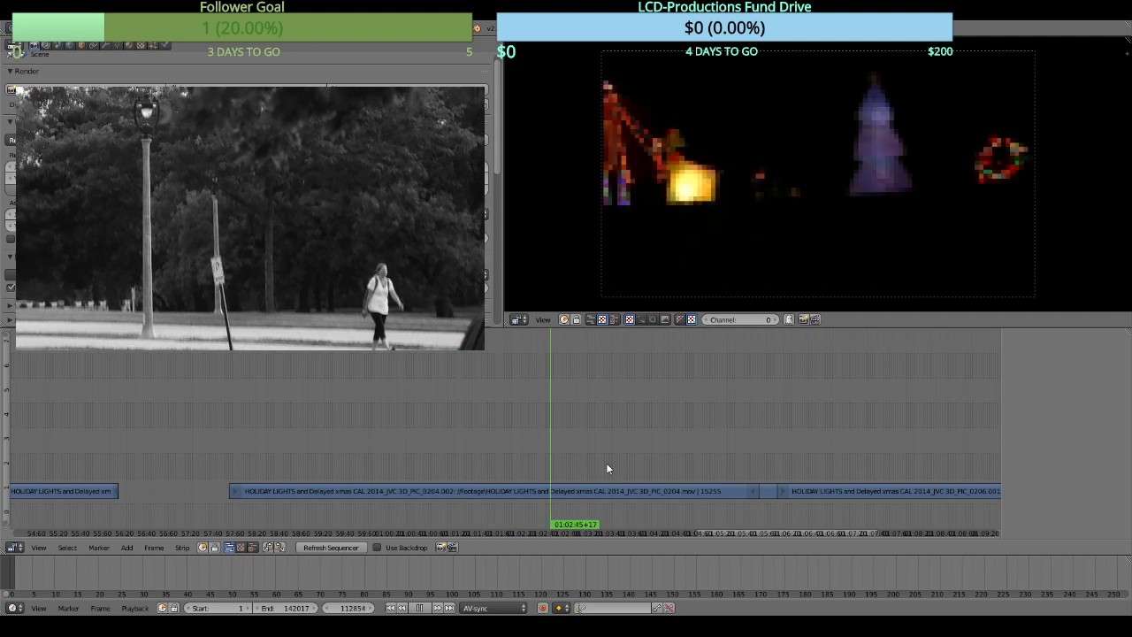
pyautogui.click(499, 456)
pyautogui.hotkey('alt', 'a')
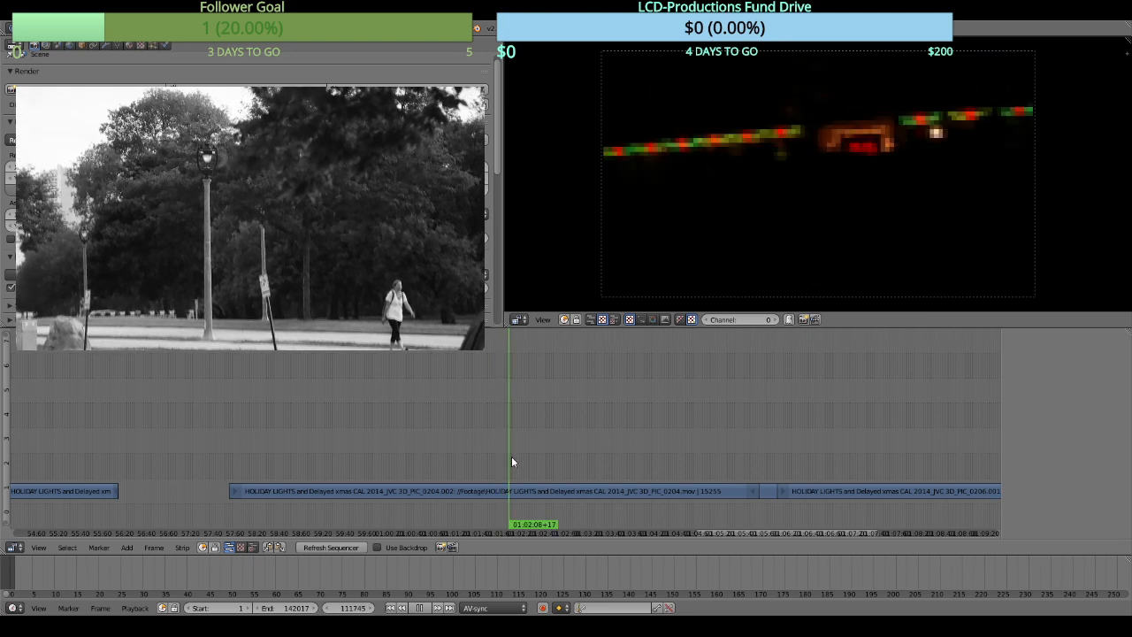
pyautogui.hotkey('alt', 'a')
pyautogui.rightClick(521, 487)
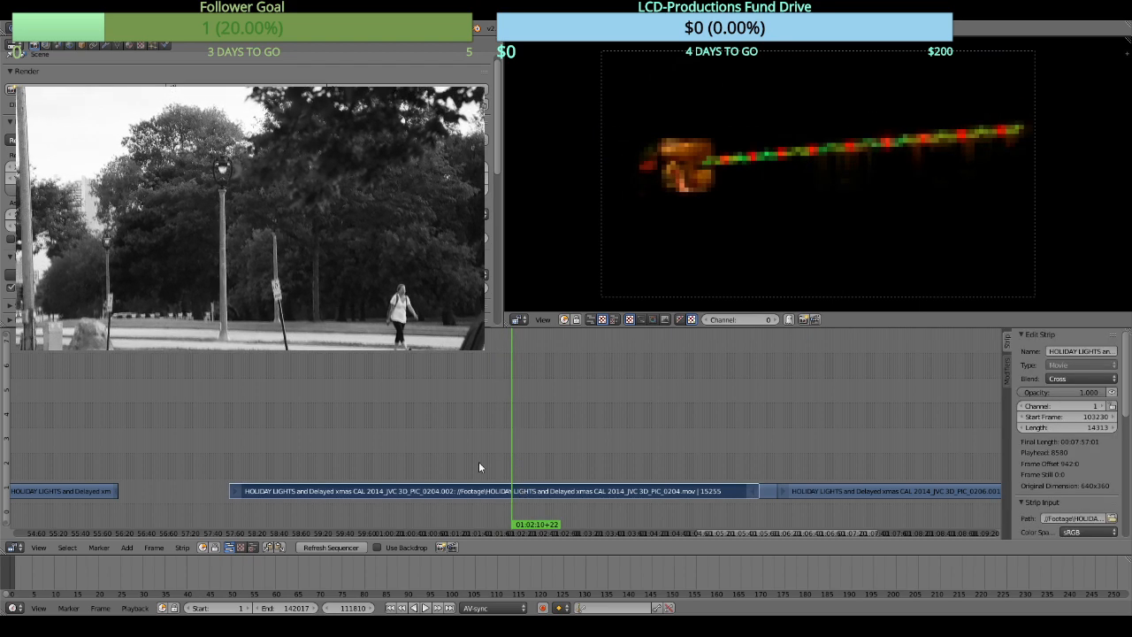
pyautogui.press('k')
pyautogui.press('x')
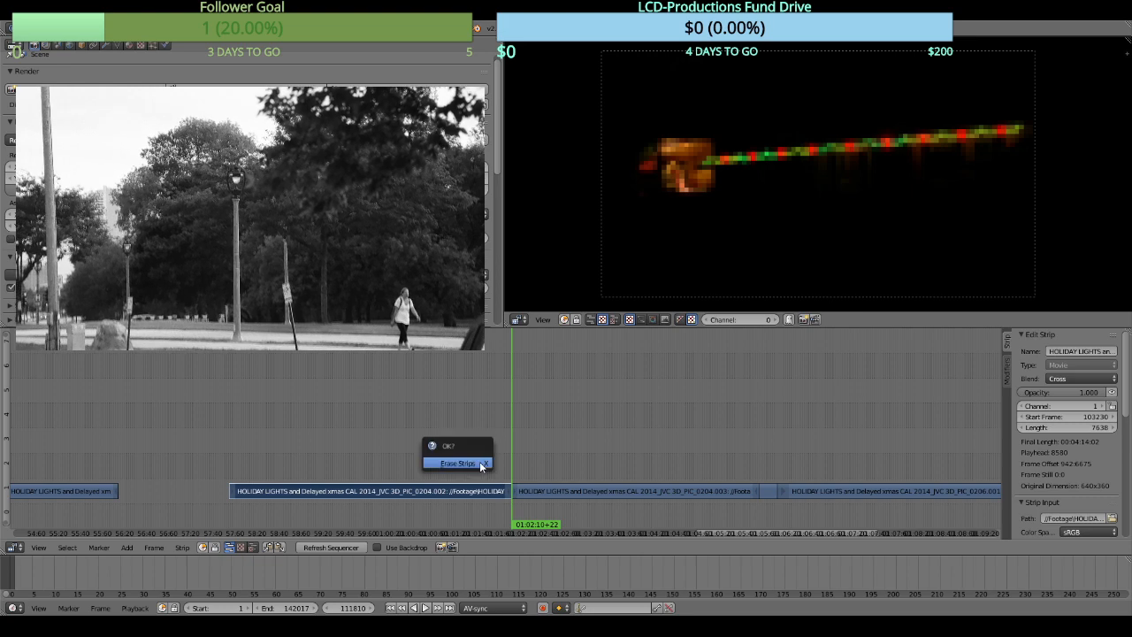
pyautogui.click(480, 462)
# Play on to 01:05:29+21, split the remaining PIC_0204 strip there and erase its tail section.
pyautogui.hotkey('alt', 'a')
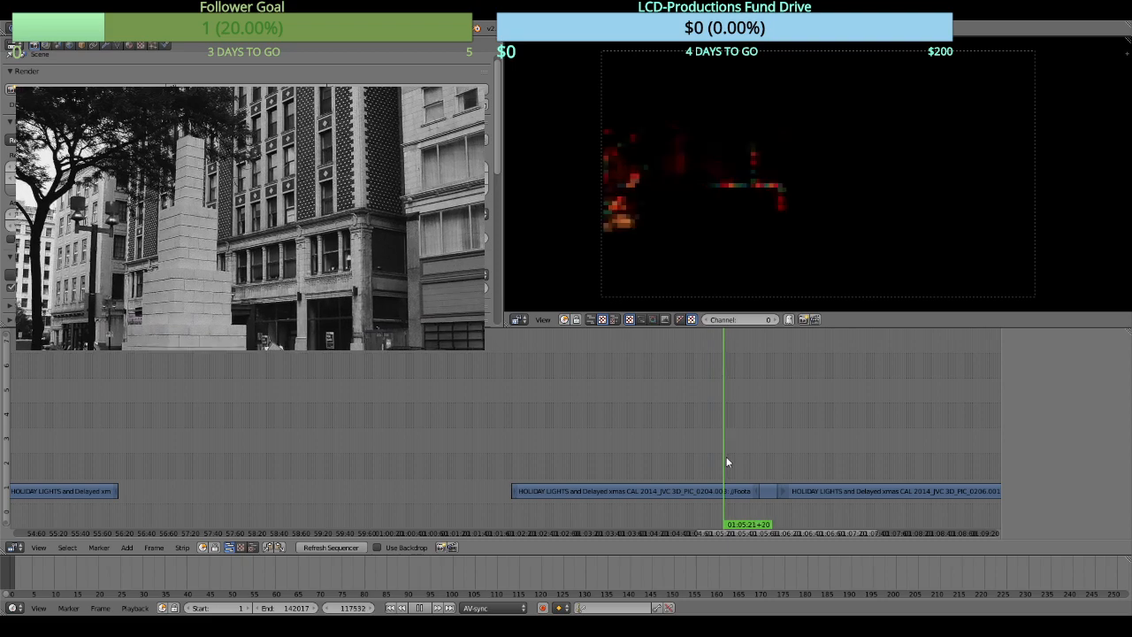
pyautogui.hotkey('alt', 'a')
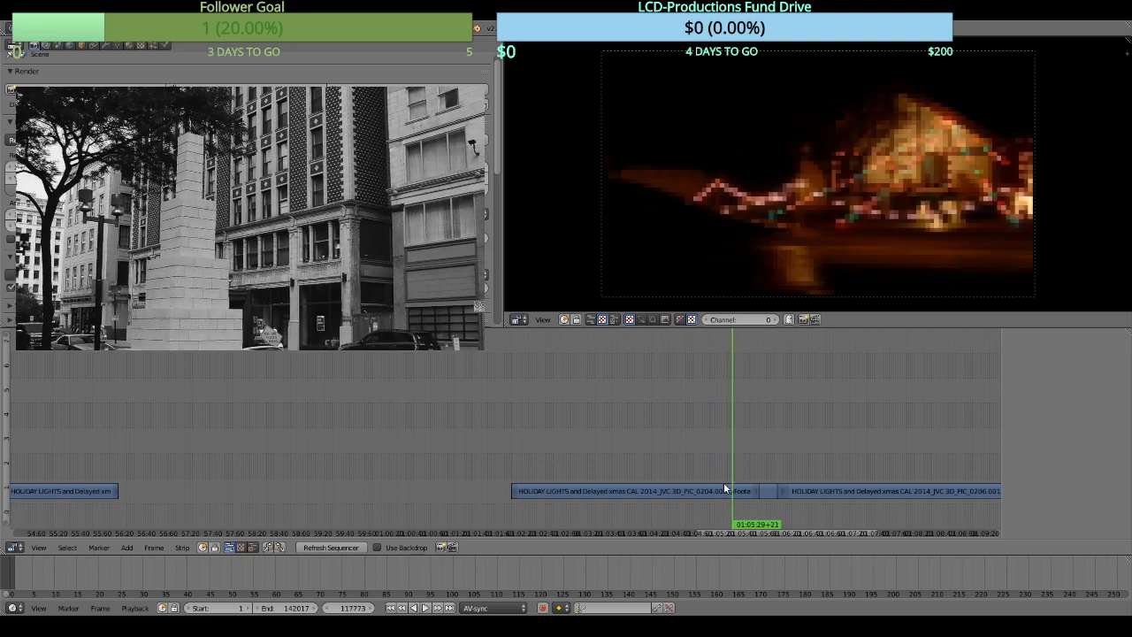
pyautogui.rightClick(725, 484)
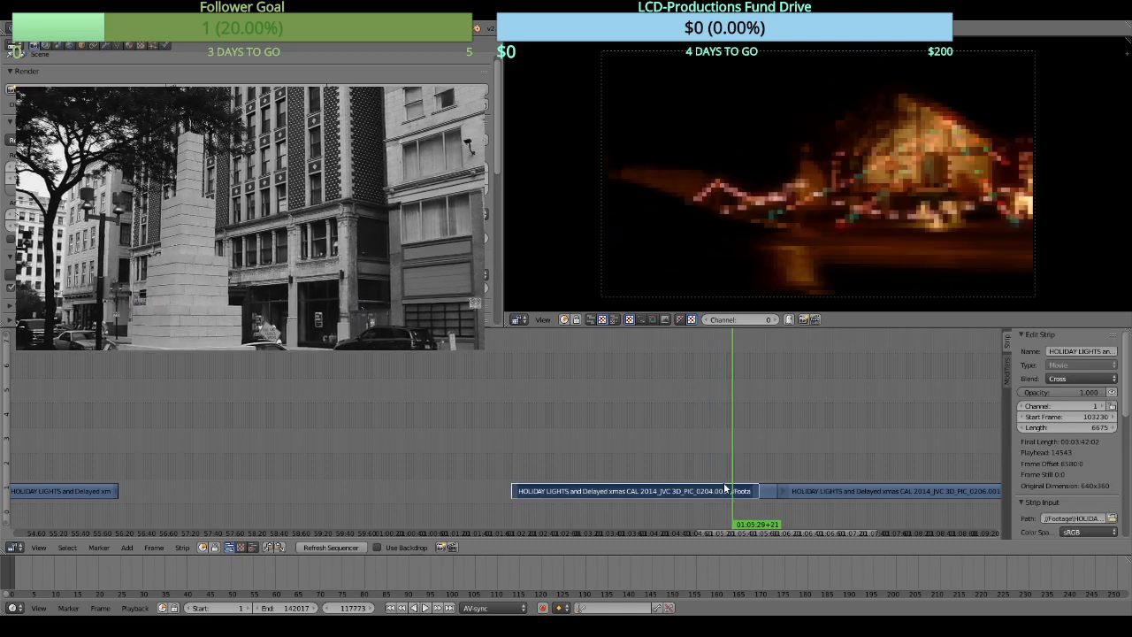
pyautogui.press('k')
pyautogui.press('Delete')
# Erase the short strip lying just before the PIC_0206 strip.
pyautogui.click(765, 466)
pyautogui.rightClick(766, 497)
pyautogui.press('Delete')
pyautogui.click(769, 491)
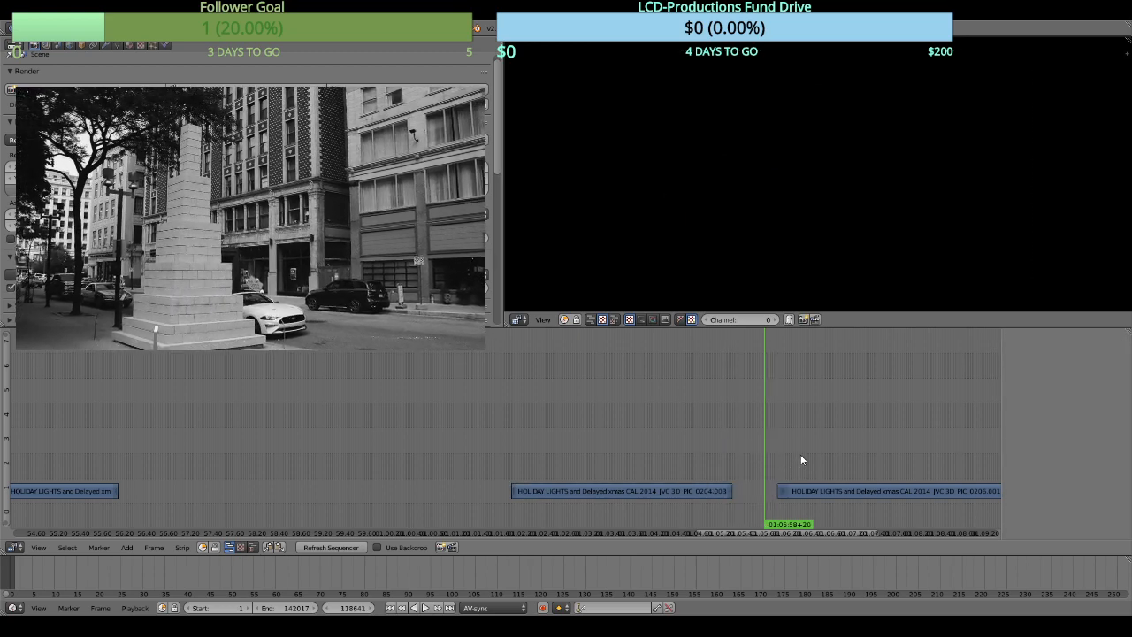
# Play through the start of the PIC_0206 strip, split it at 01:08:12+28 and erase its opening section.
pyautogui.hotkey('alt', 'a')
pyautogui.hotkey('alt', 'a')
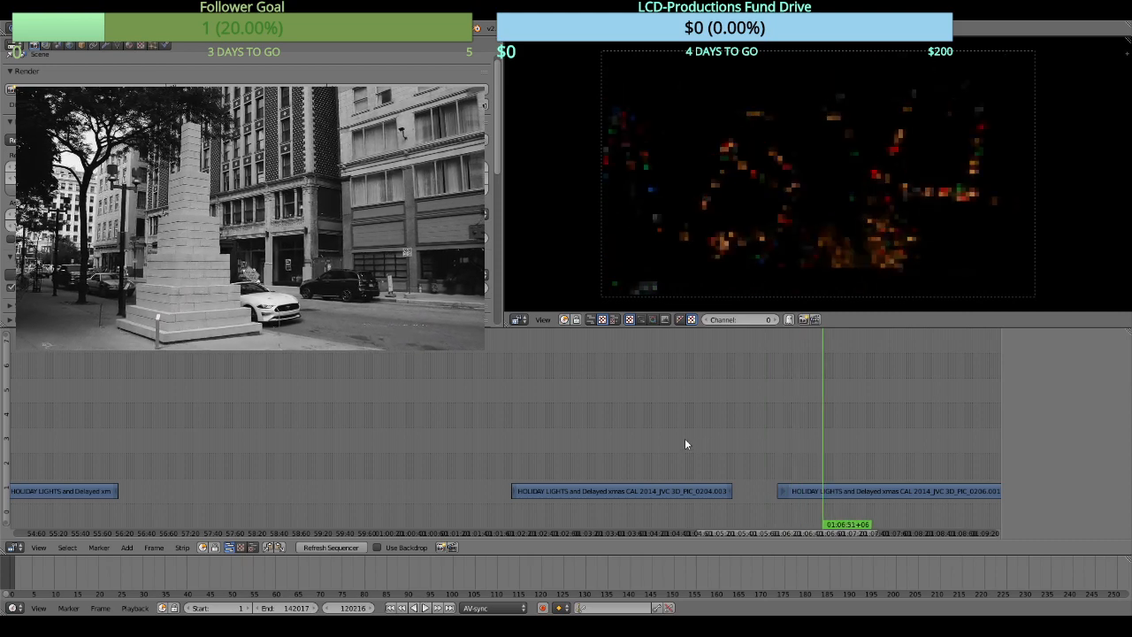
pyautogui.moveTo(835, 456); pyautogui.dragTo(592, 414)
pyautogui.click(557, 436)
pyautogui.hotkey('alt', 'a')
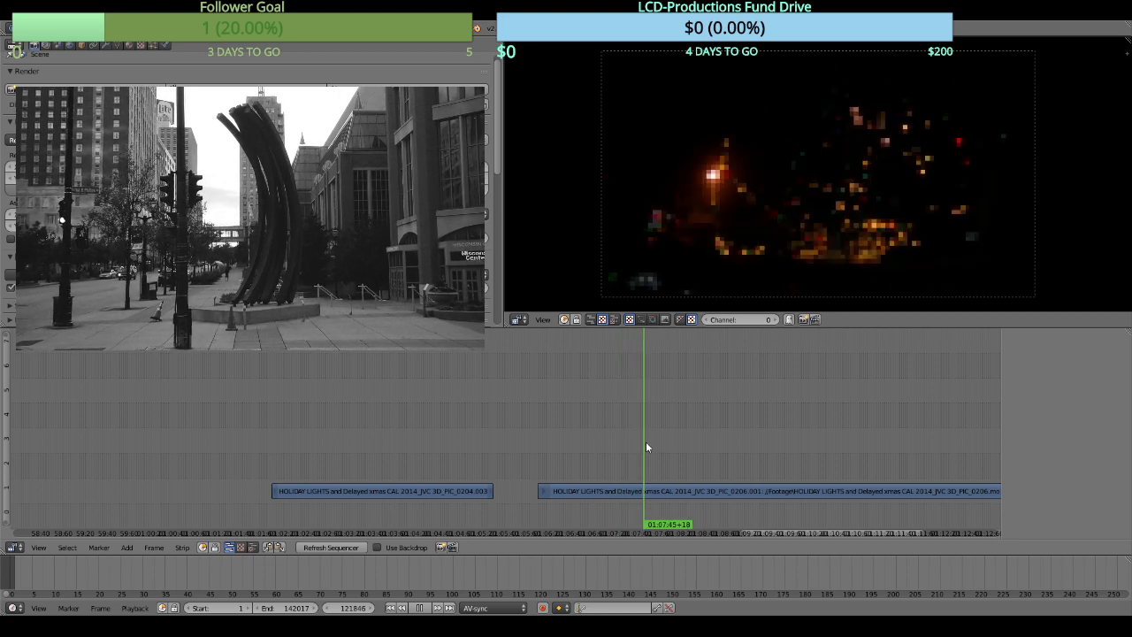
pyautogui.rightClick(673, 490)
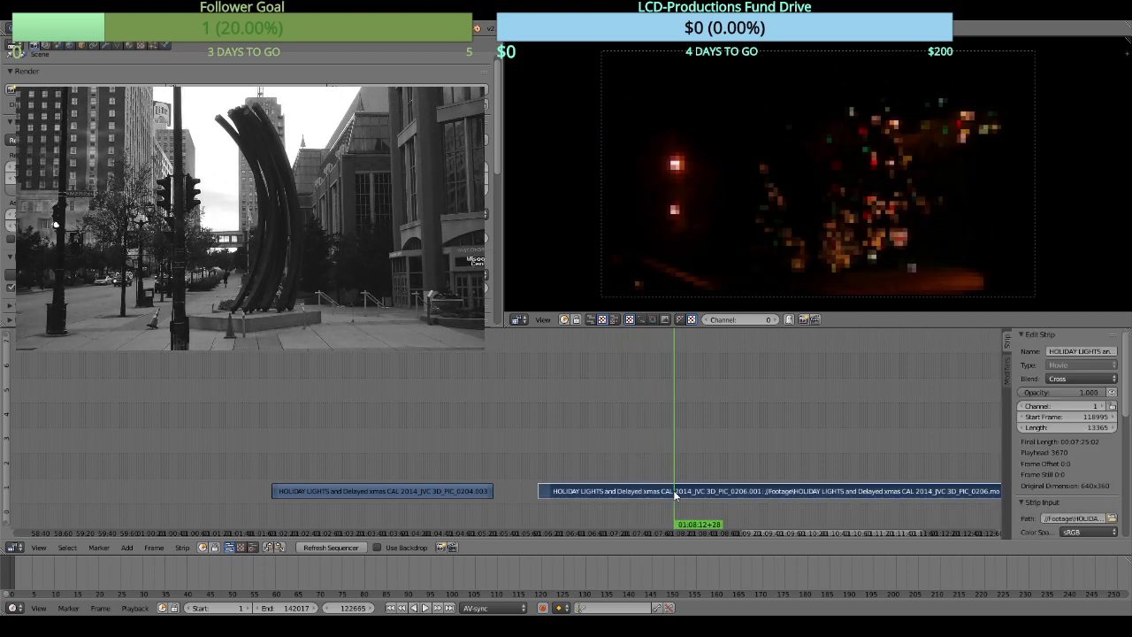
pyautogui.press('k')
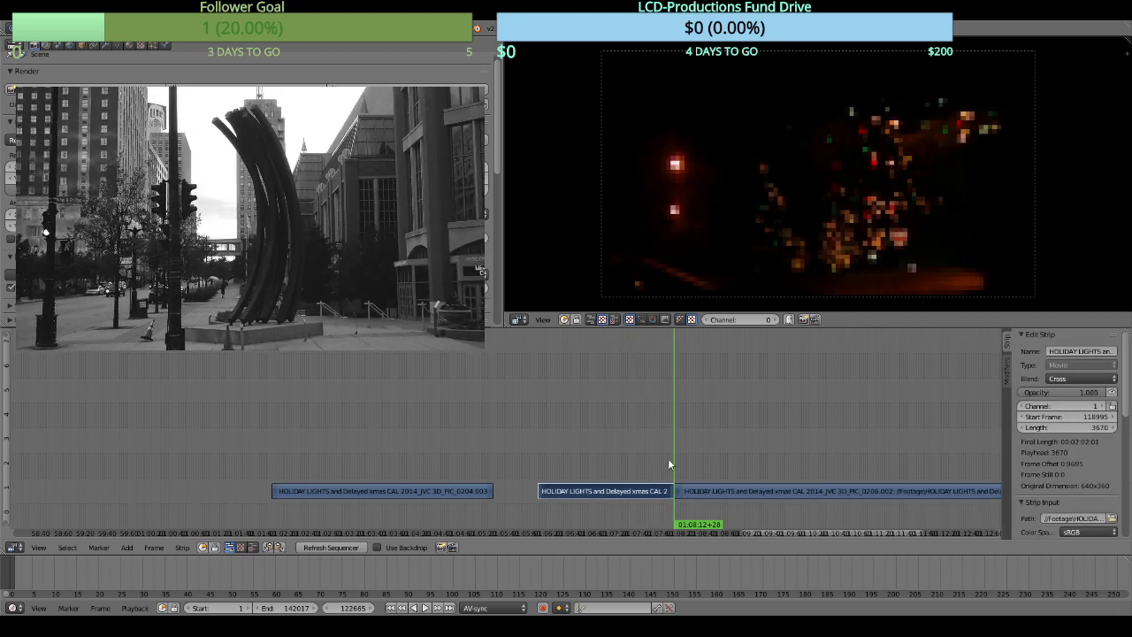
pyautogui.press('x')
pyautogui.click(685, 459)
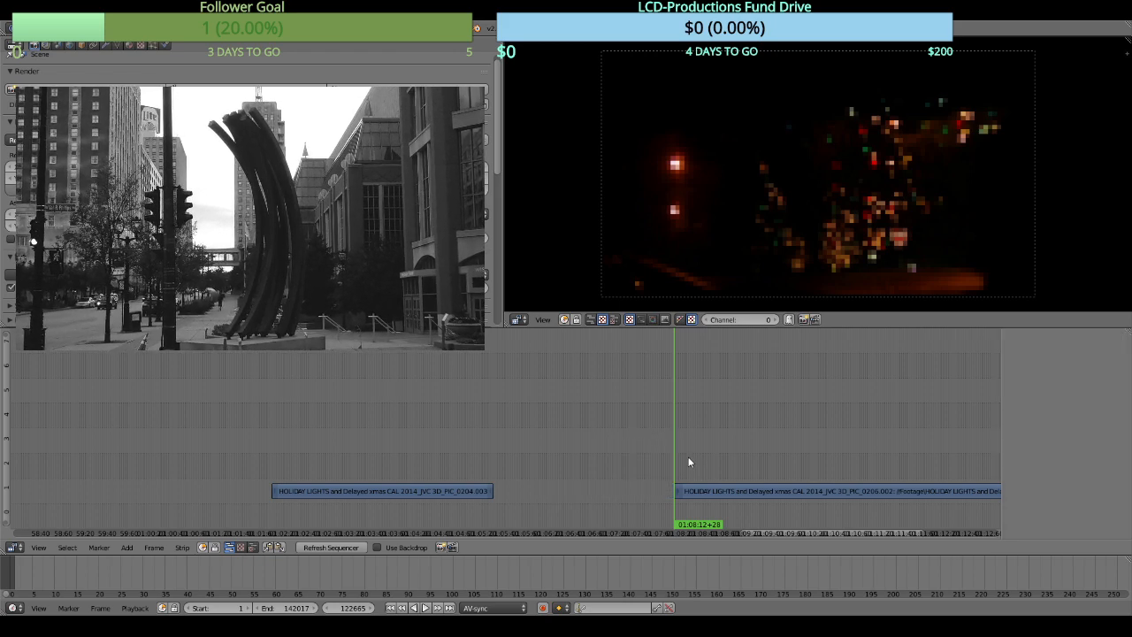
# Review the opening minute and a half of the PIC_0206 strip, replaying passages to look for a cut point.
pyautogui.moveTo(688, 456); pyautogui.dragTo(700, 456)
pyautogui.hotkey('alt', 'a')
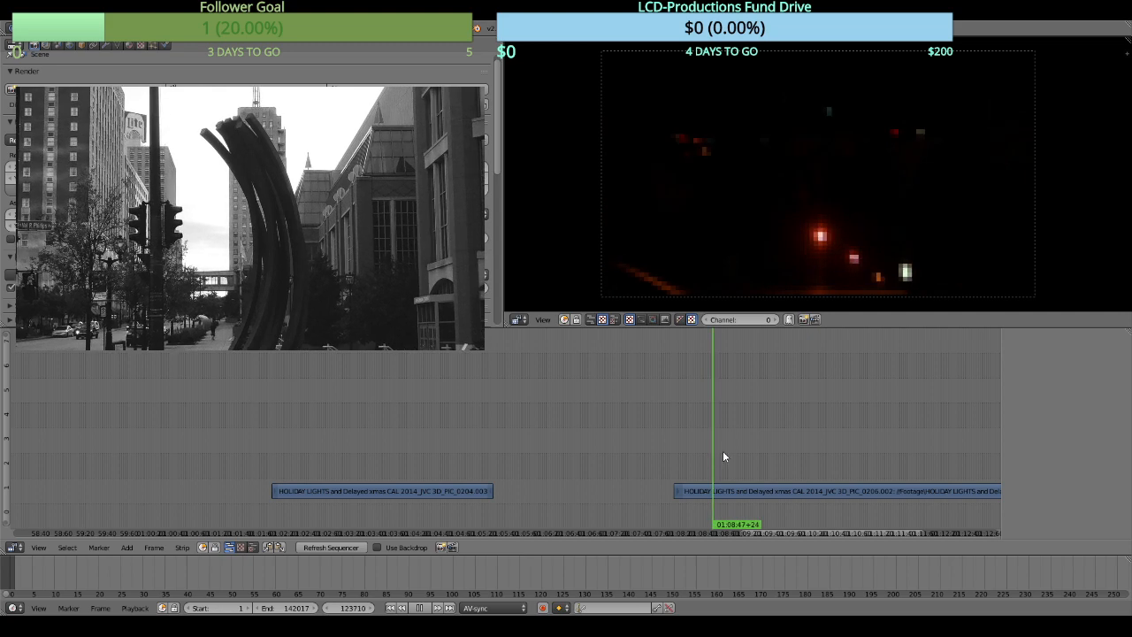
pyautogui.hotkey('alt', 'a')
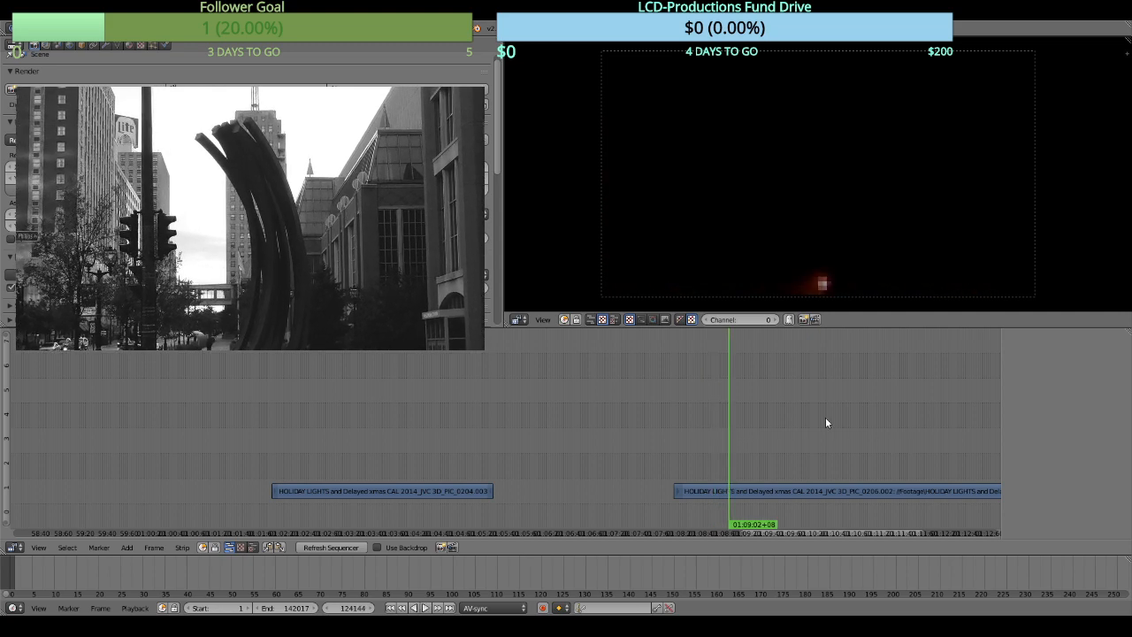
pyautogui.moveTo(825, 417); pyautogui.dragTo(538, 387)
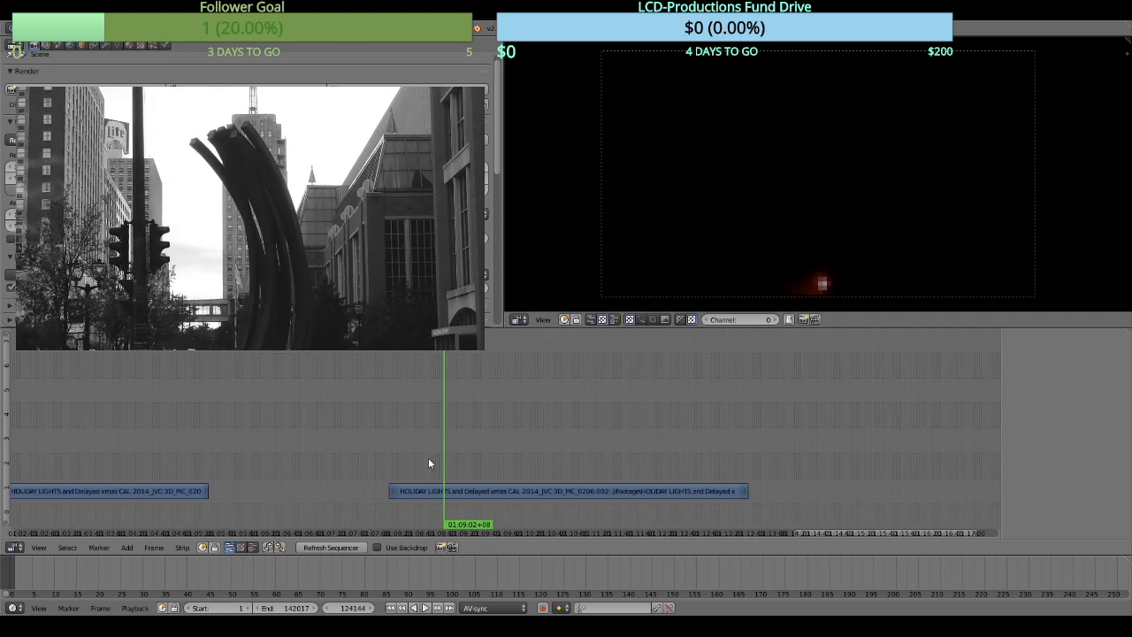
pyautogui.click(404, 451)
pyautogui.hotkey('alt', 'a')
pyautogui.click(402, 450)
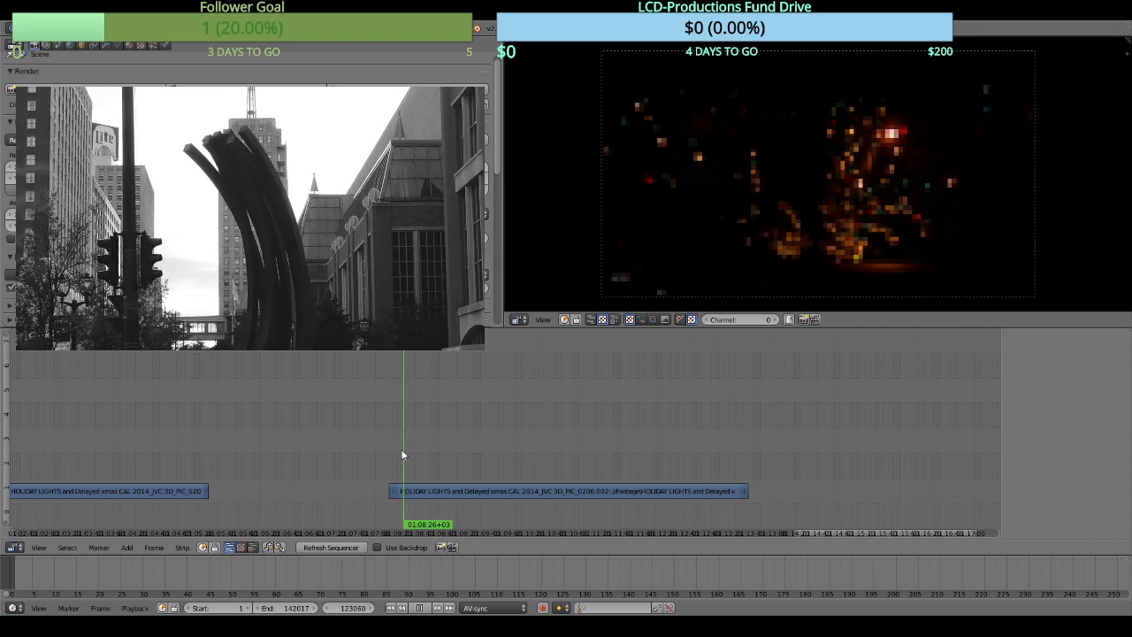
pyautogui.moveTo(403, 453); pyautogui.dragTo(448, 462)
pyautogui.click(391, 465)
pyautogui.hotkey('alt', 'a')
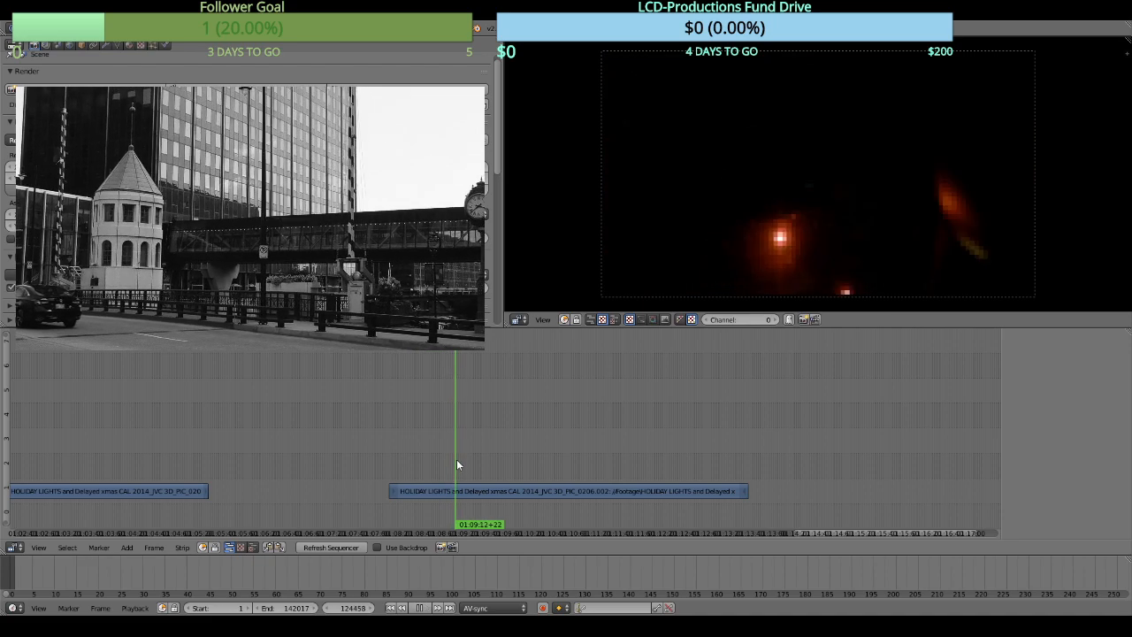
pyautogui.click(470, 458)
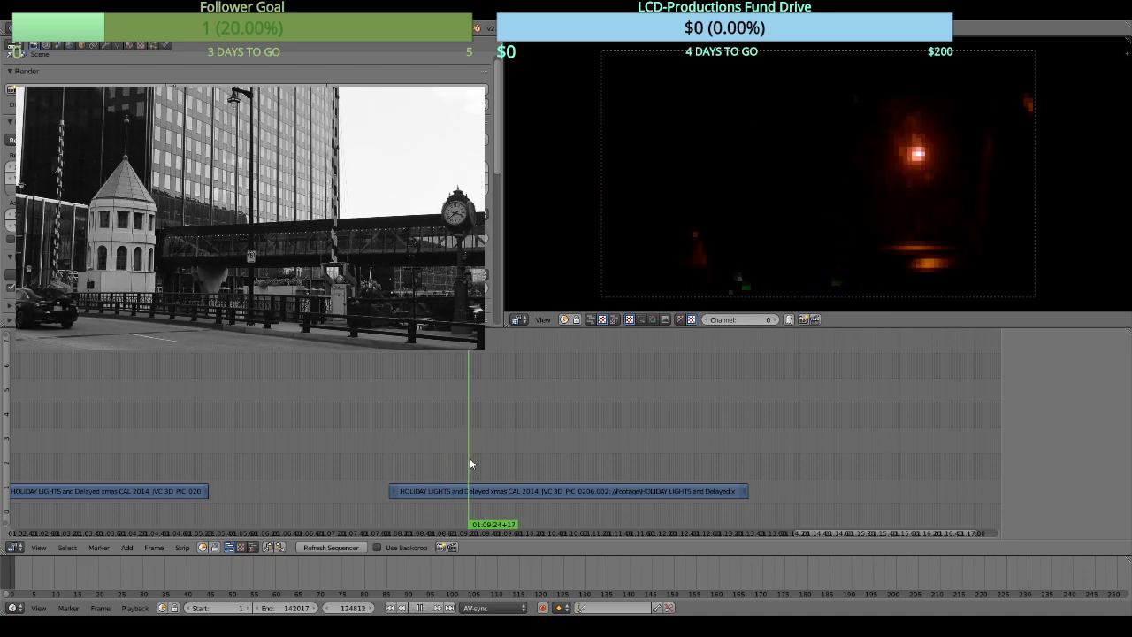
pyautogui.hotkey('alt', 'a')
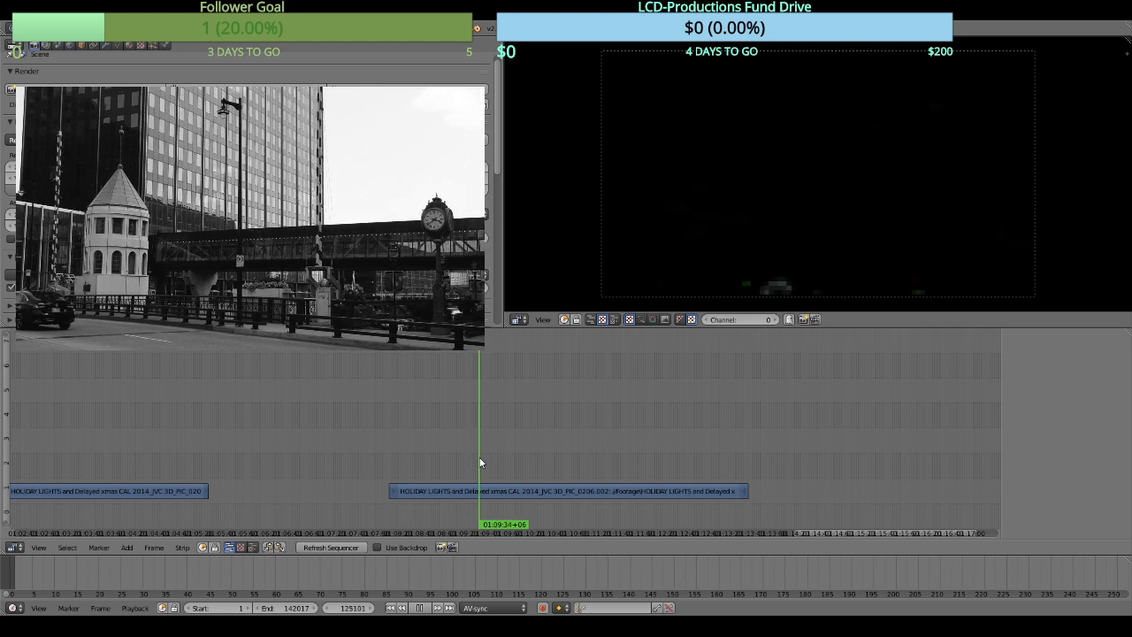
pyautogui.click(479, 456)
pyautogui.click(447, 460)
pyautogui.hotkey('alt', 'a')
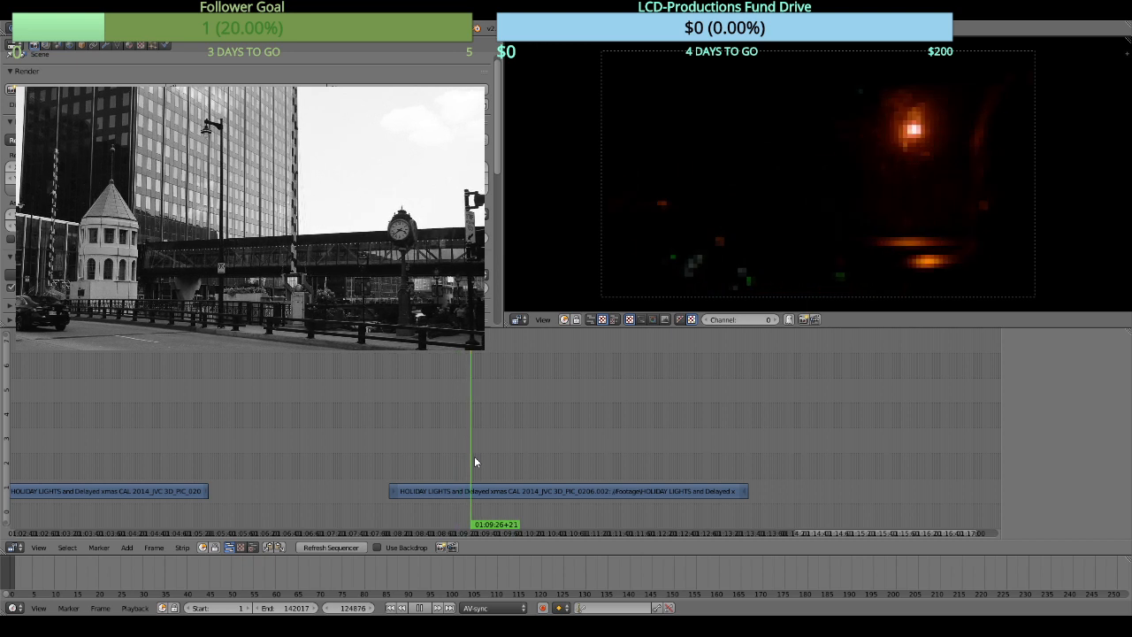
pyautogui.hotkey('alt', 'a')
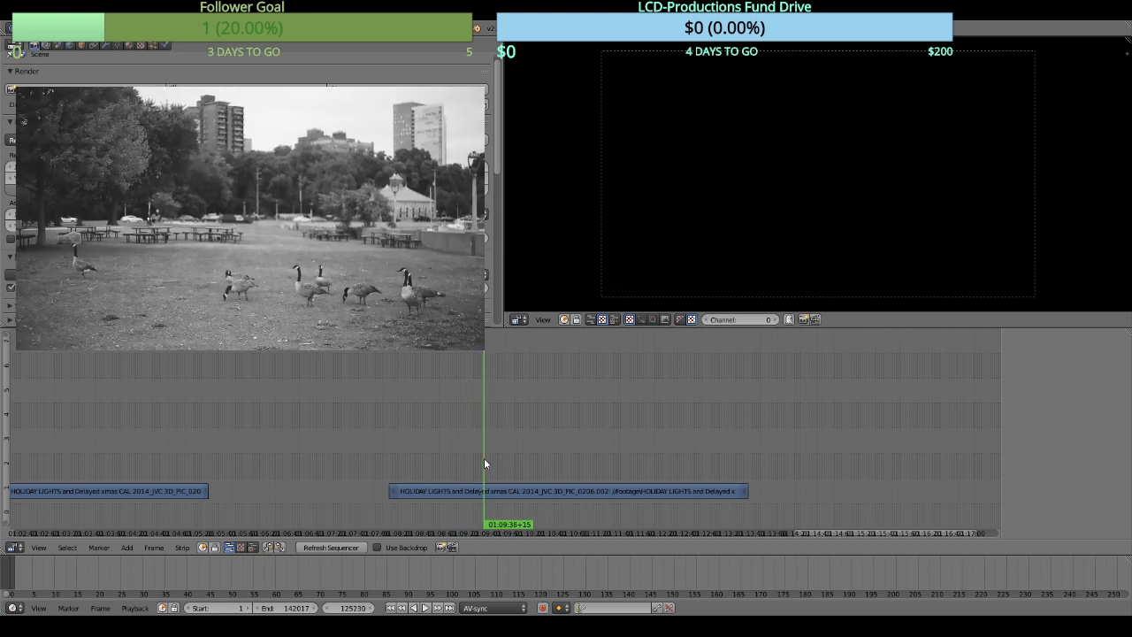
# Replay the start of the PIC_0206 strip and split it at 01:08:47+01.
pyautogui.moveTo(445, 460); pyautogui.dragTo(414, 460)
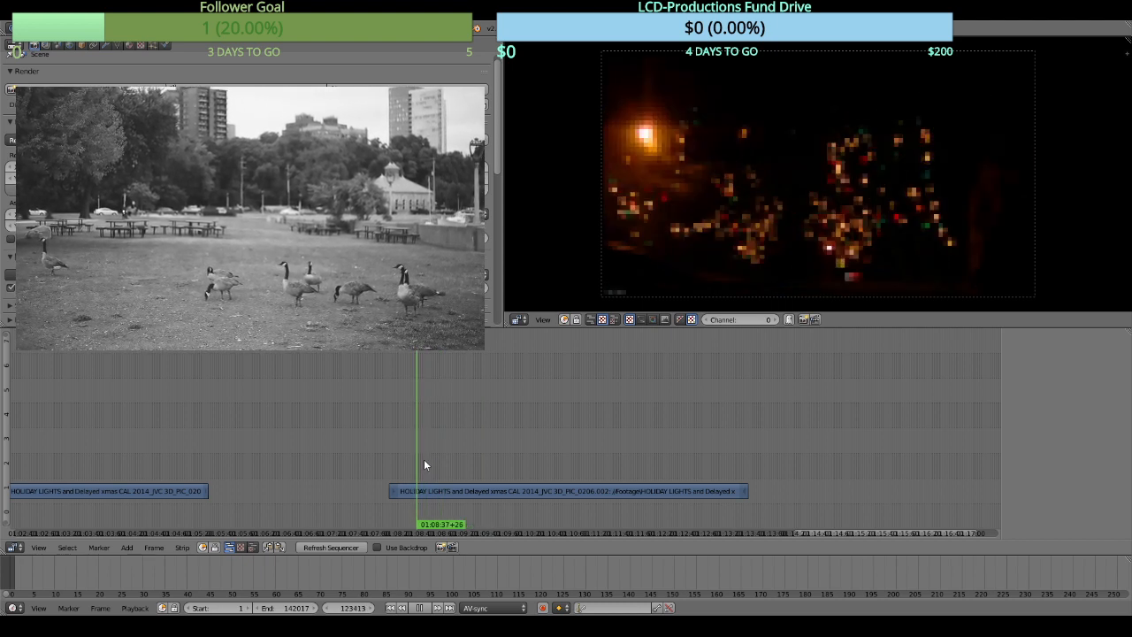
pyautogui.click(427, 459)
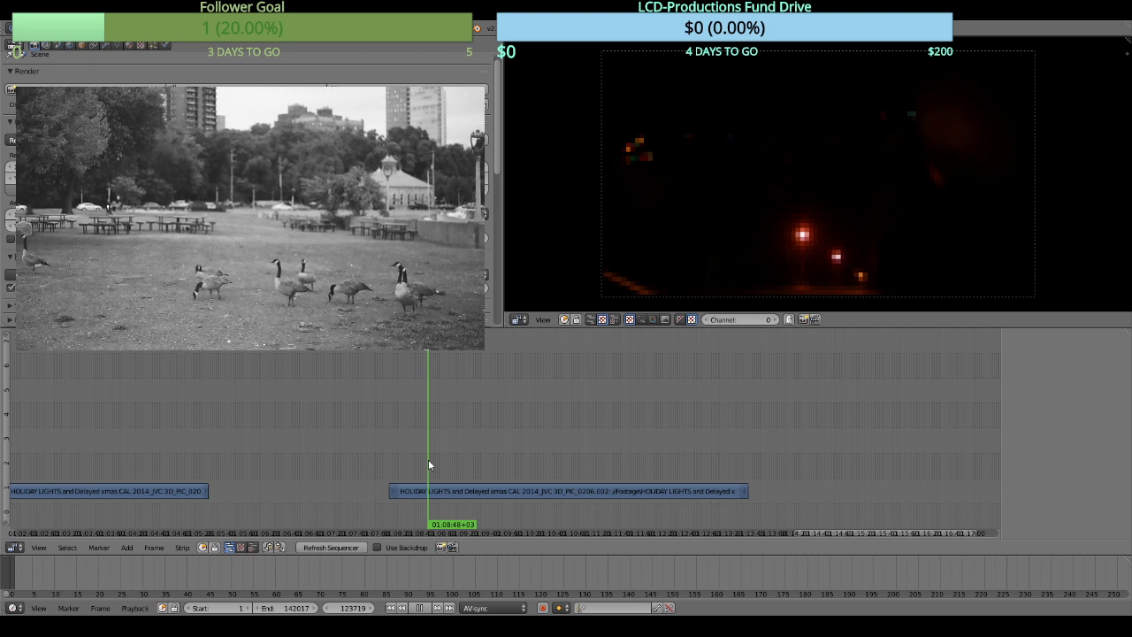
pyautogui.click(427, 460)
pyautogui.hotkey('alt', 'a')
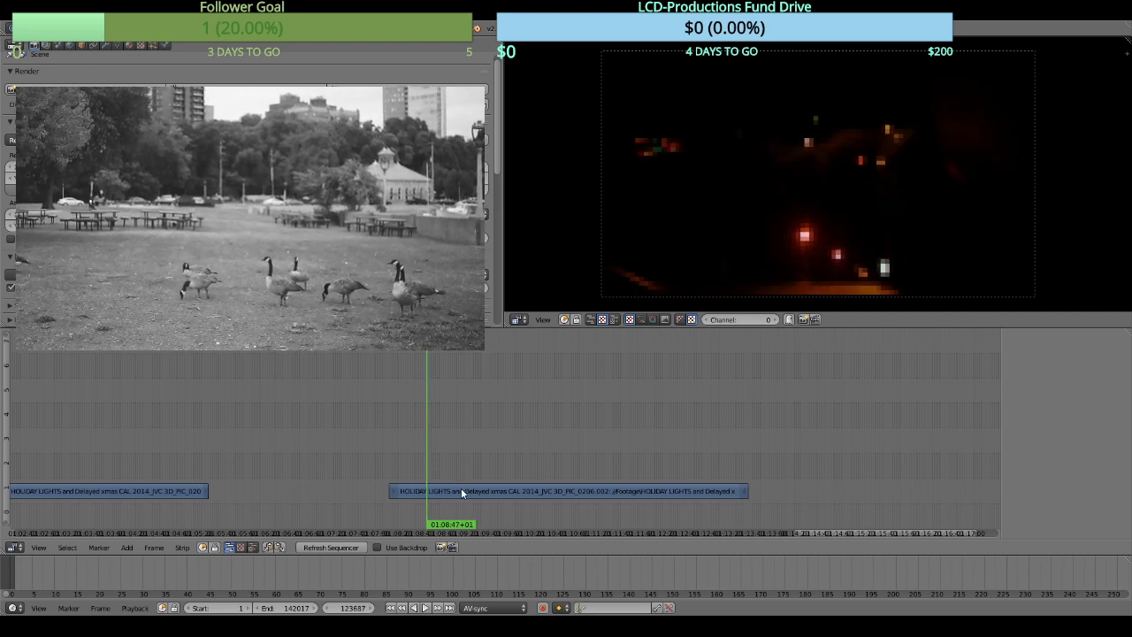
pyautogui.click(461, 492)
pyautogui.press('k')
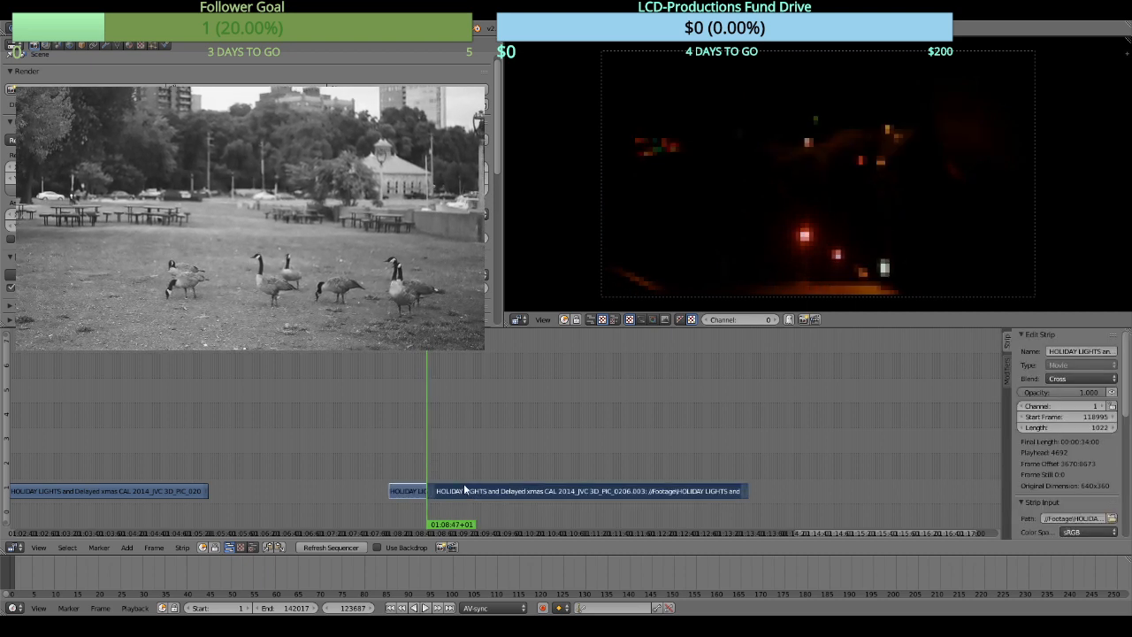
# Play on to 01:10:16+01, split the PIC_0206 strip there and erase the section between the two cuts.
pyautogui.hotkey('alt', 'a')
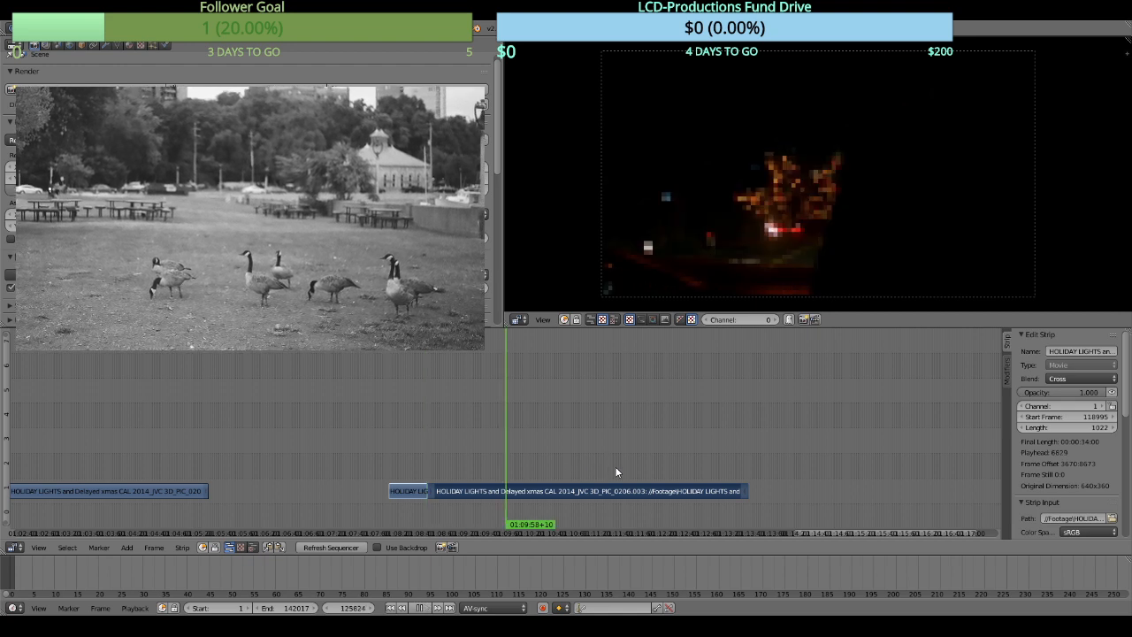
pyautogui.click(551, 464)
pyautogui.click(535, 462)
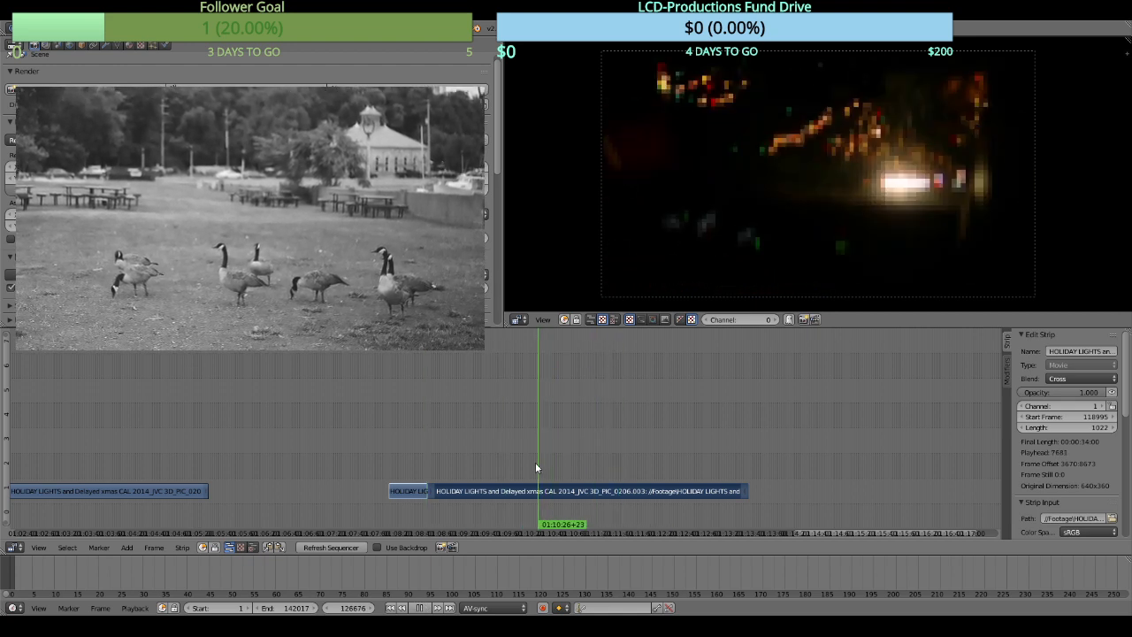
pyautogui.click(534, 468)
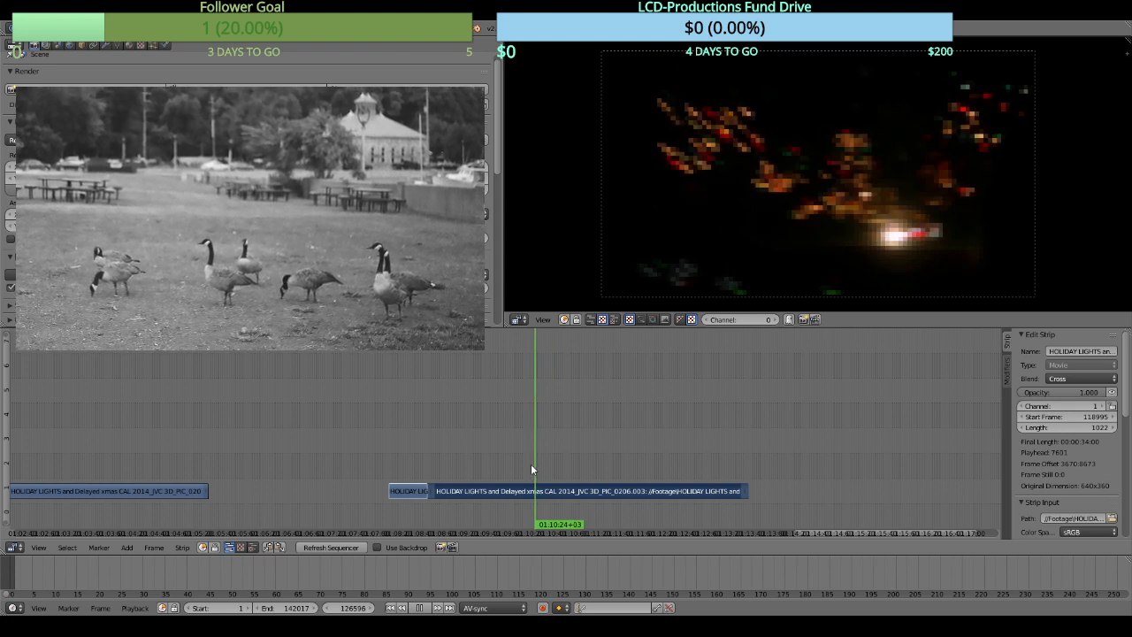
pyautogui.click(526, 466)
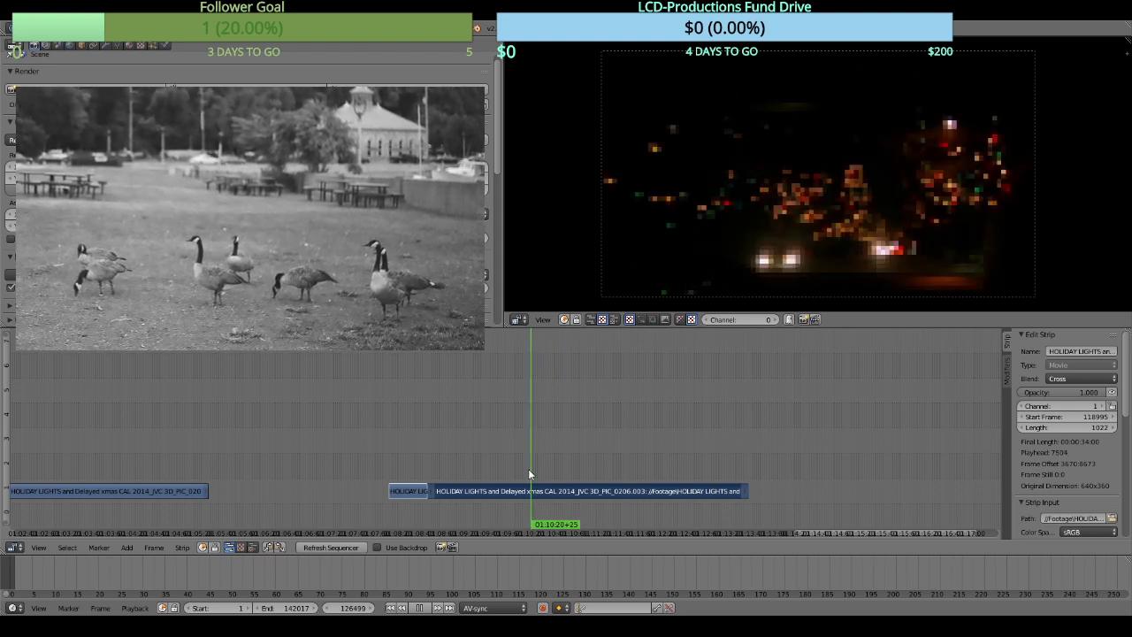
pyautogui.hotkey('alt', 'a')
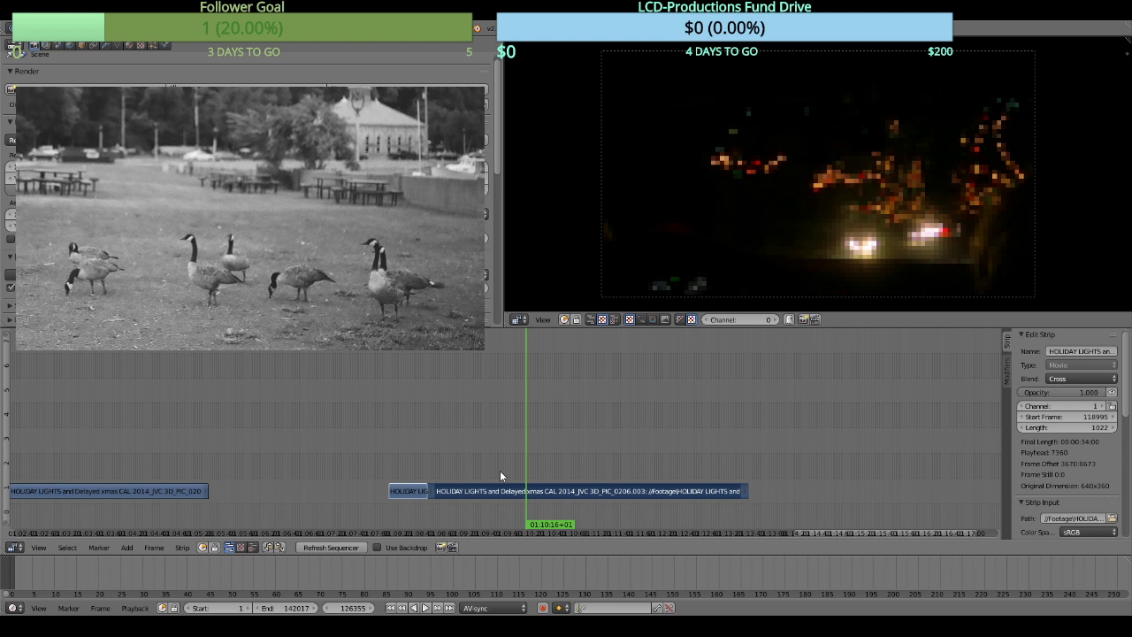
pyautogui.press('k')
pyautogui.press('x')
pyautogui.click(476, 469)
# Play through the last PIC_0206 strip, split it at 01:13:13+17 and erase its tail section.
pyautogui.hotkey('alt', 'a')
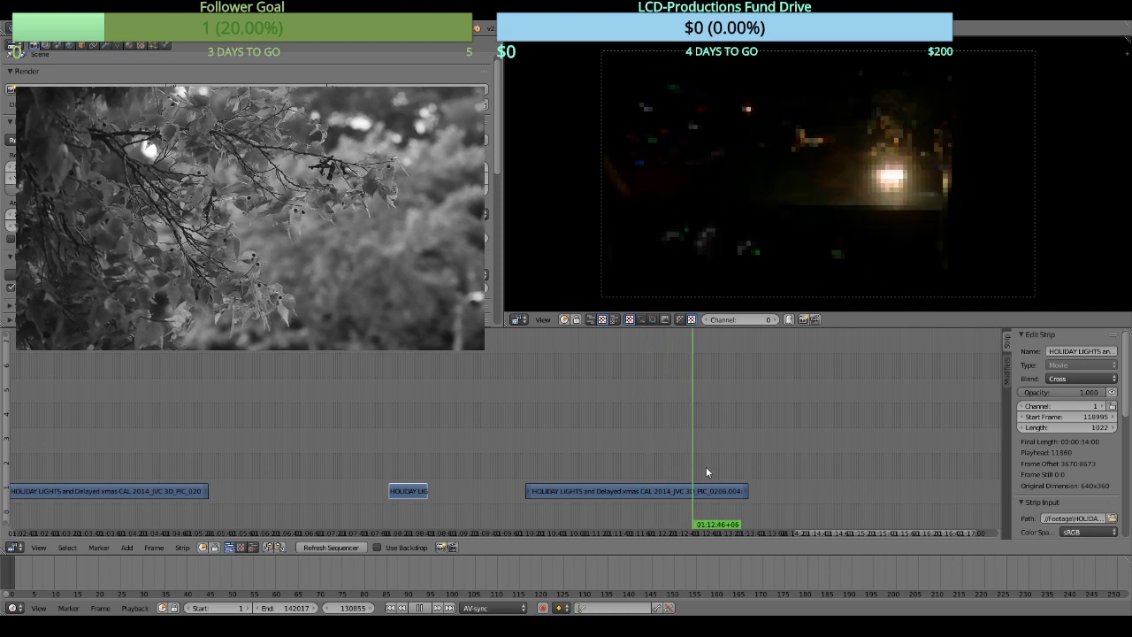
pyautogui.hotkey('alt', 'a')
pyautogui.hotkey('alt', 'a')
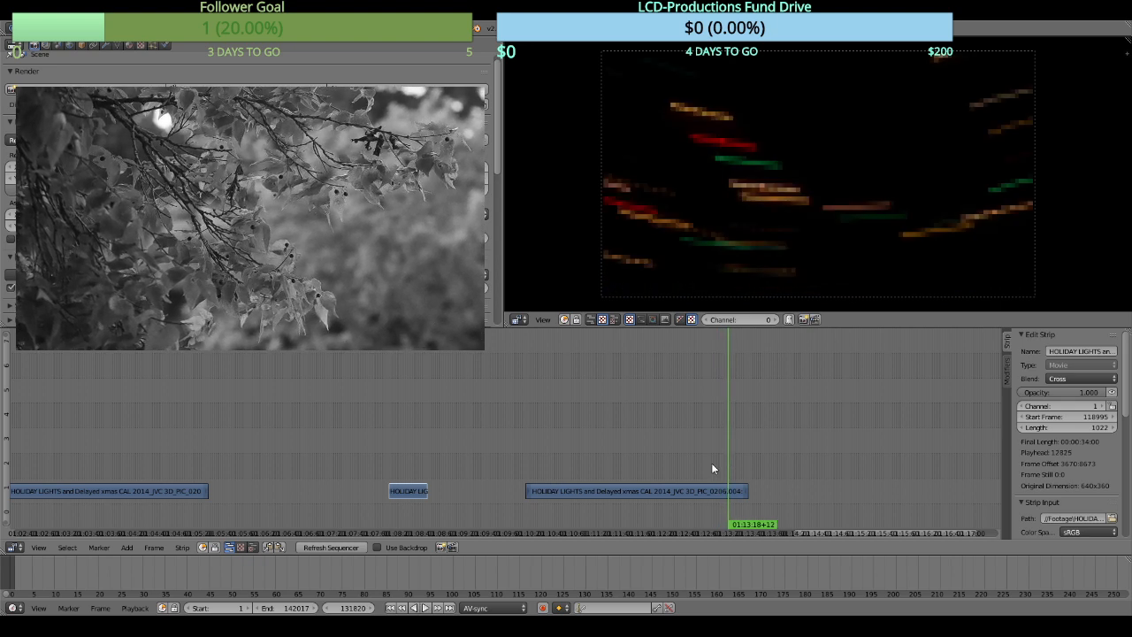
pyautogui.click(712, 463)
pyautogui.moveTo(712, 463); pyautogui.dragTo(723, 465)
pyautogui.rightClick(715, 491)
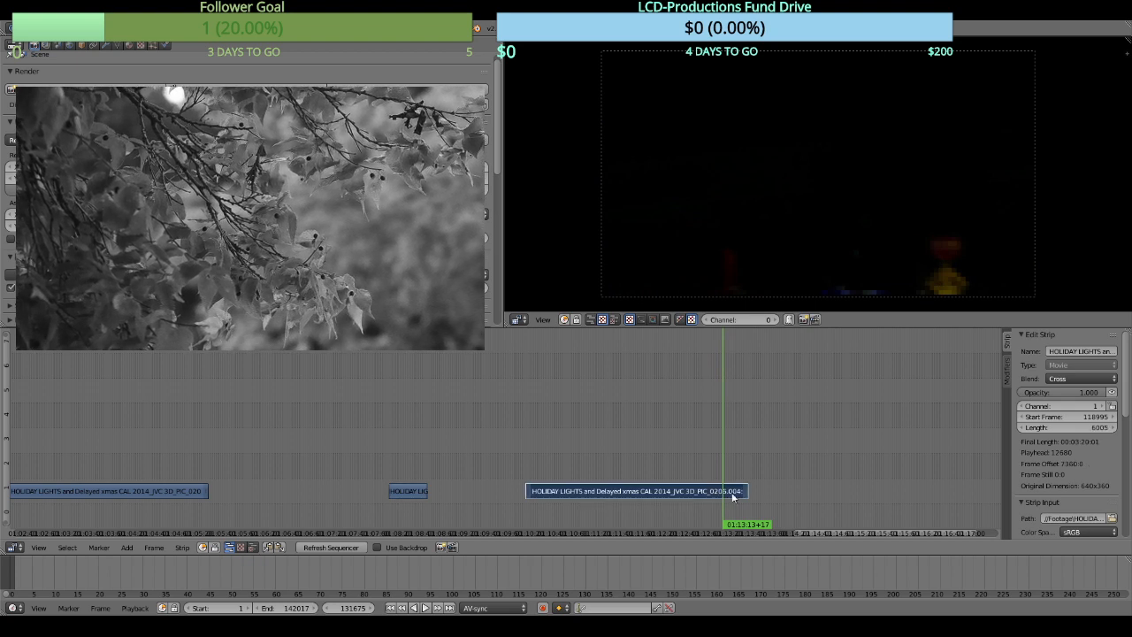
pyautogui.press('x')
pyautogui.click(824, 469)
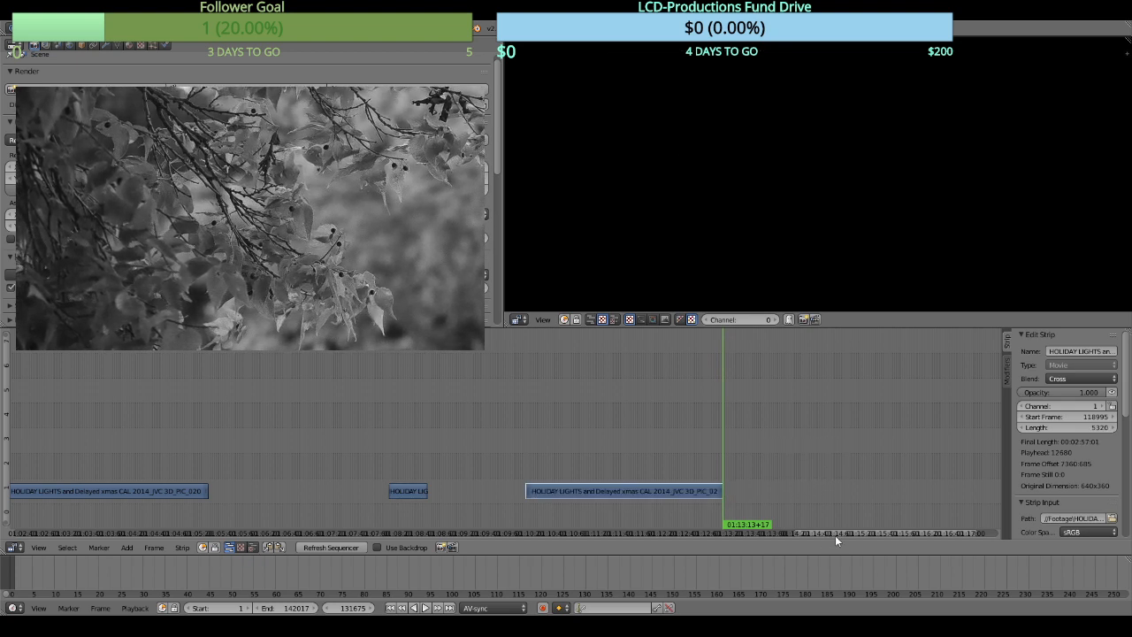
# Set the playhead to frame 0 and snap the first Christmas Day strip to it.
pyautogui.moveTo(835, 535); pyautogui.dragTo(294, 471)
pyautogui.scroll(-5, 295, 477)
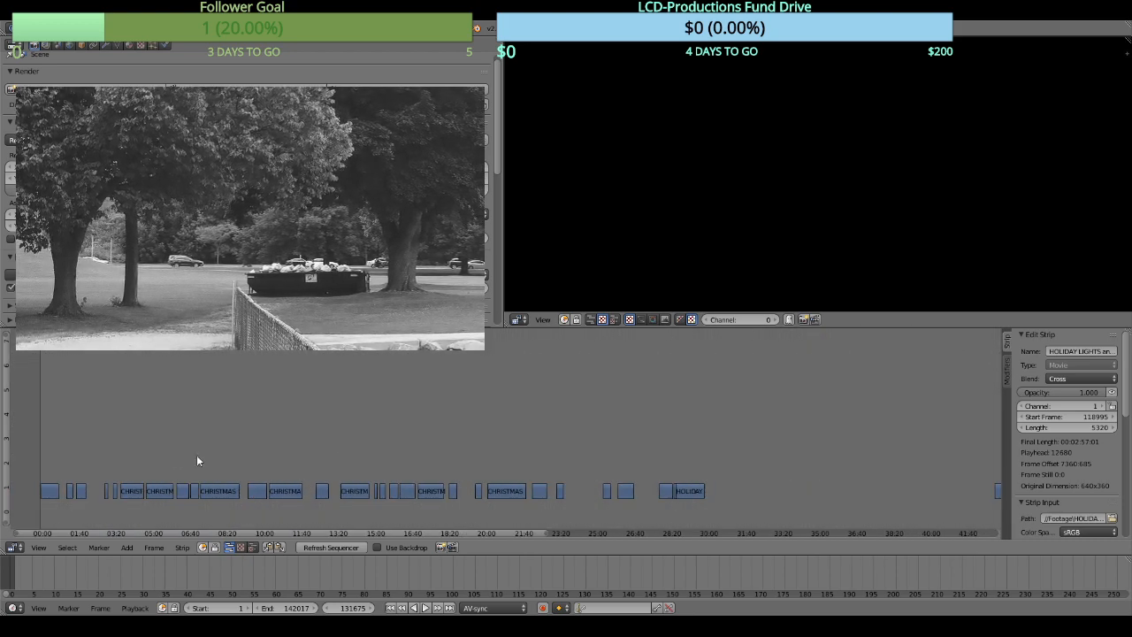
pyautogui.click(36, 455)
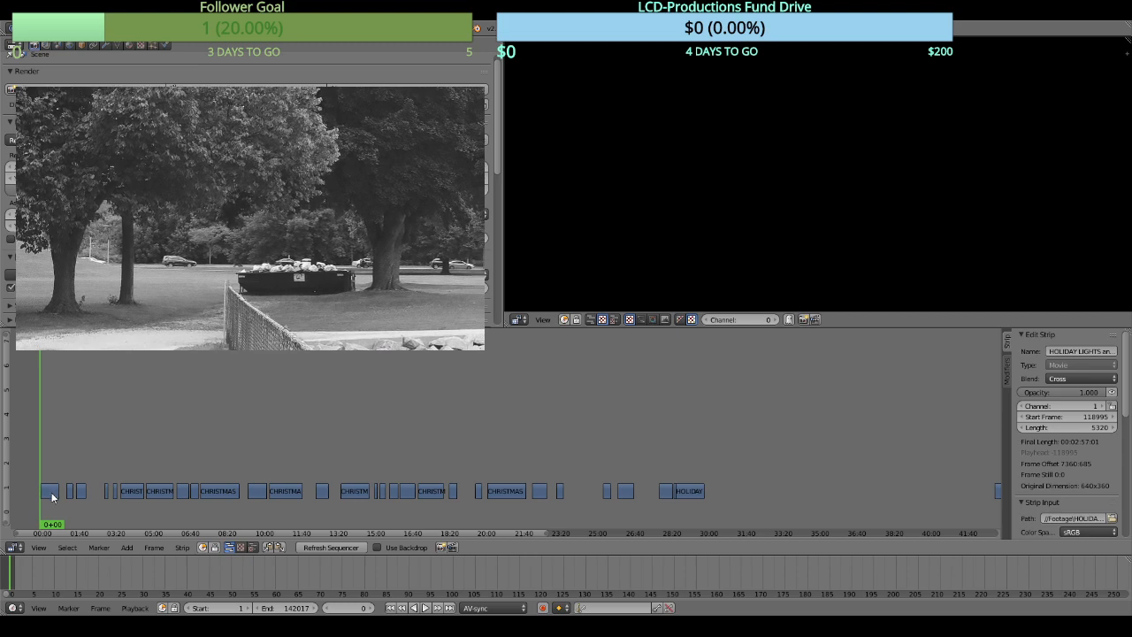
pyautogui.click(50, 493)
pyautogui.hotkey('shift', 's')
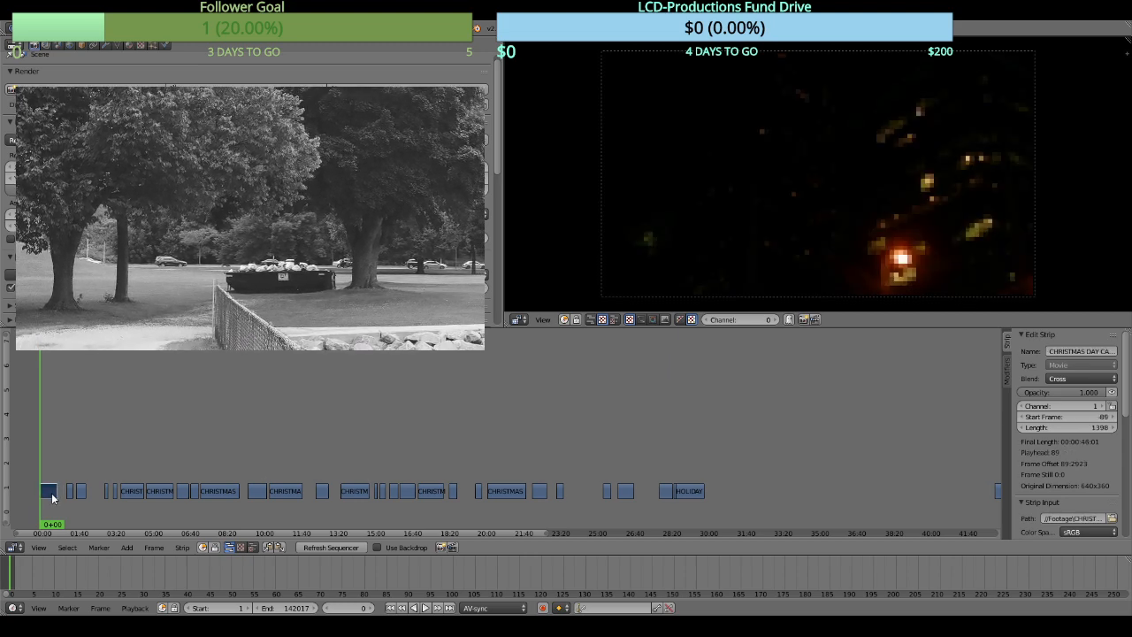
# Remove all gaps between the strips so the footage runs continuously from frame 0.
pyautogui.press('BackSpace')
pyautogui.press('BackSpace')
pyautogui.press('BackSpace')
pyautogui.press('BackSpace')
pyautogui.press('BackSpace')
pyautogui.press('BackSpace')
pyautogui.press('BackSpace')
pyautogui.press('BackSpace')
pyautogui.press('BackSpace')
pyautogui.press('BackSpace')
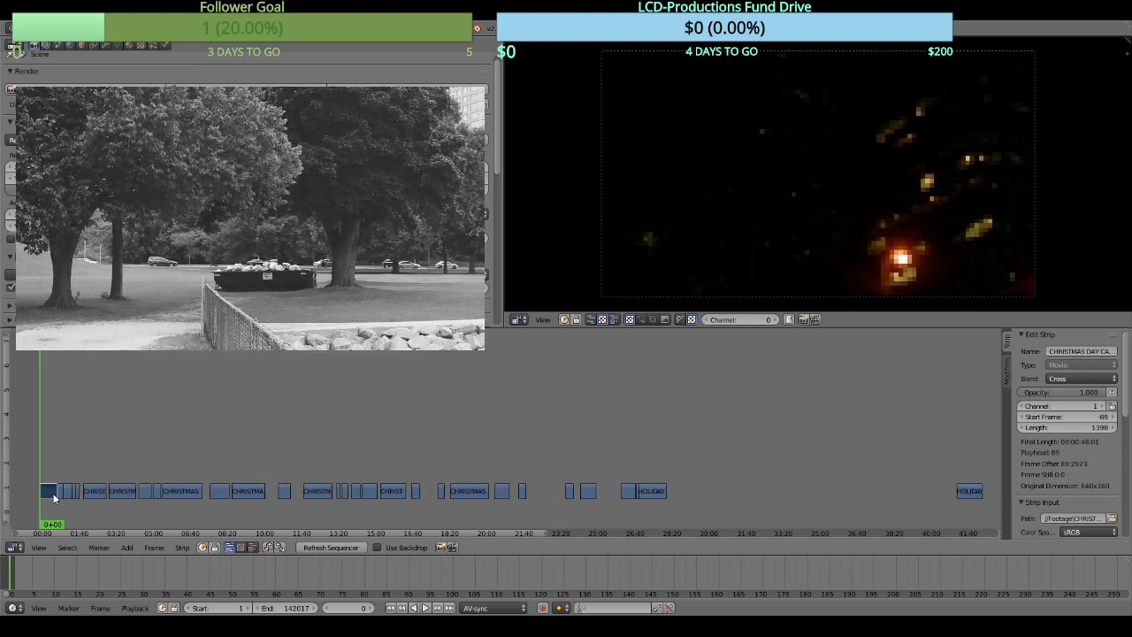
pyautogui.press('BackSpace')
pyautogui.press('BackSpace')
pyautogui.press('BackSpace')
pyautogui.press('BackSpace')
pyautogui.press('BackSpace')
pyautogui.press('BackSpace')
pyautogui.press('BackSpace')
pyautogui.press('BackSpace')
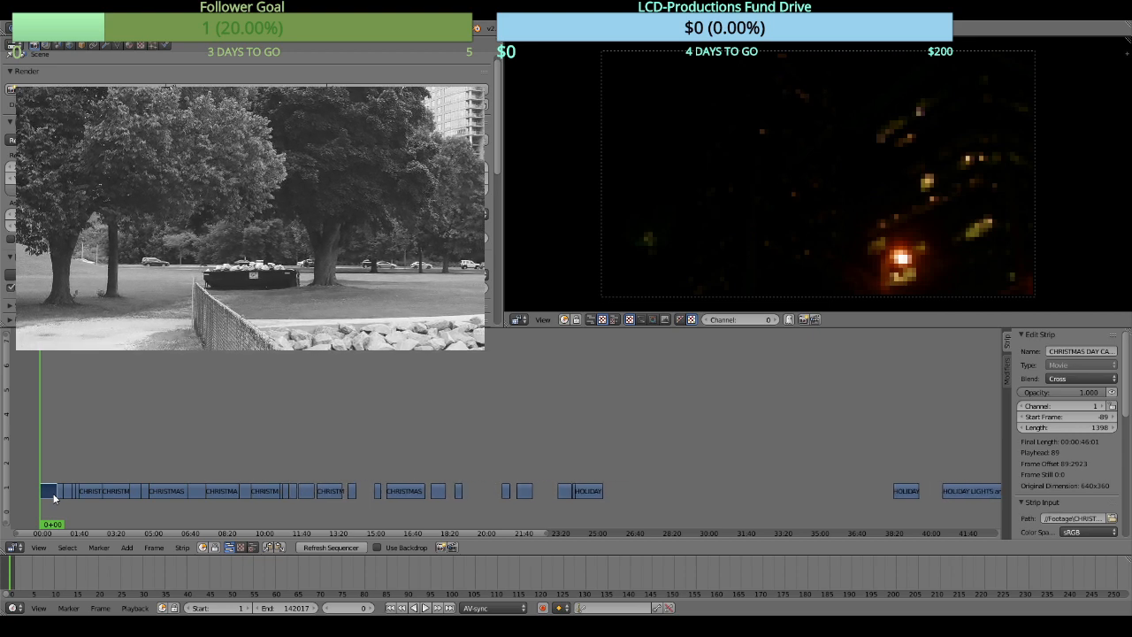
pyautogui.press('BackSpace')
pyautogui.press('BackSpace')
pyautogui.press('BackSpace')
pyautogui.press('BackSpace')
pyautogui.press('BackSpace')
pyautogui.press('BackSpace')
pyautogui.press('BackSpace')
pyautogui.press('BackSpace')
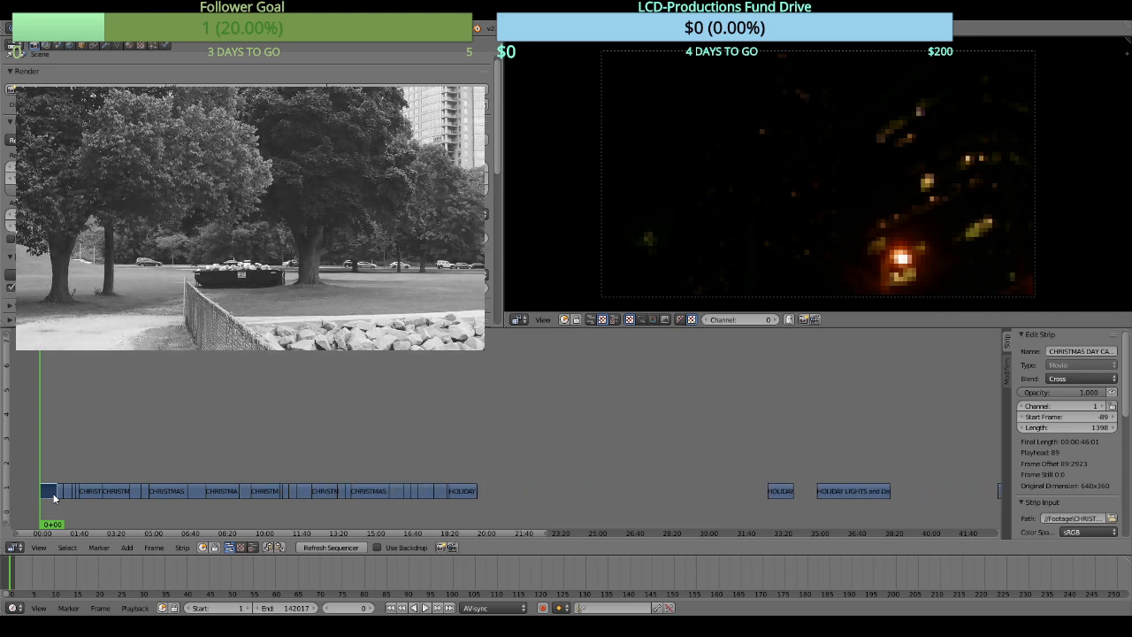
pyautogui.press('BackSpace')
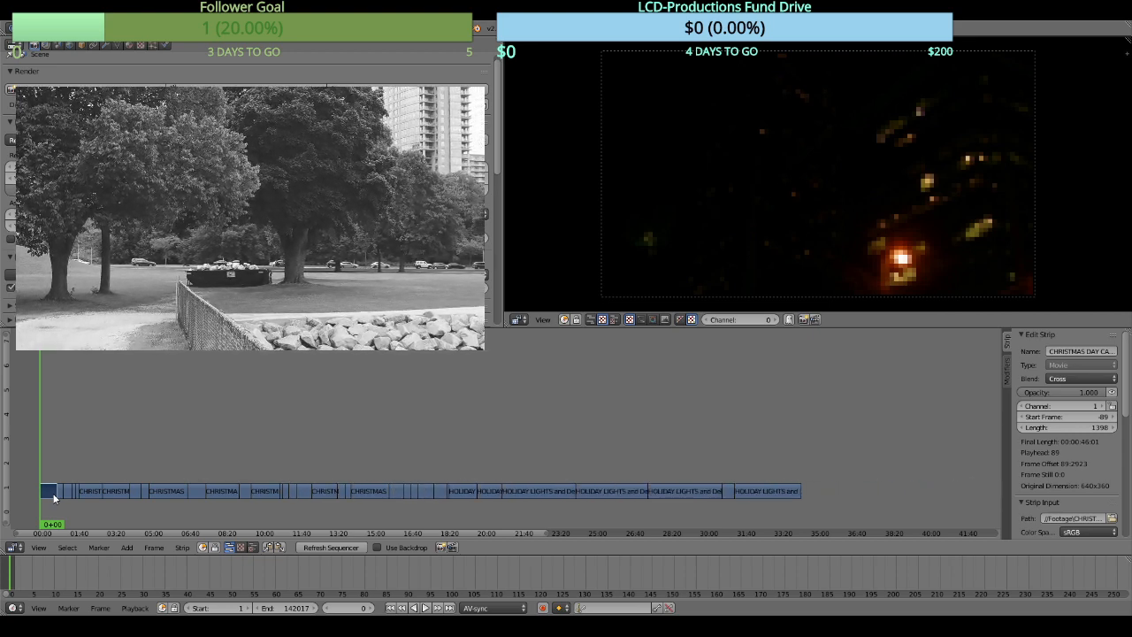
# Place the playhead at the end of the last strip and set the scene's end frame to 61238.
pyautogui.click(811, 495)
pyautogui.press('pagedown')
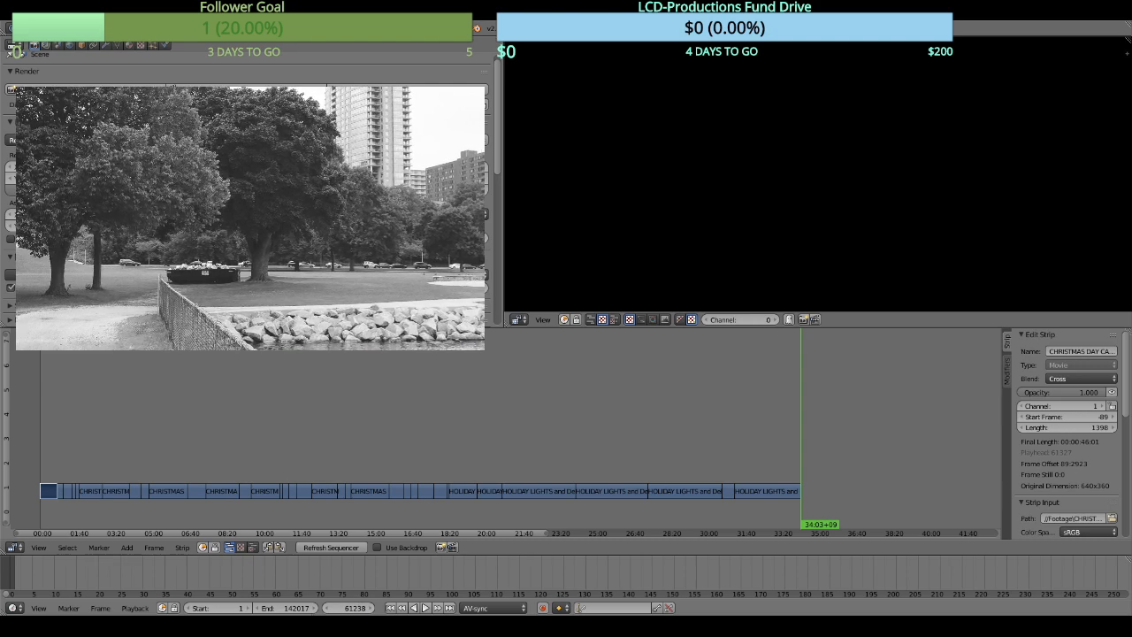
pyautogui.write('61238')
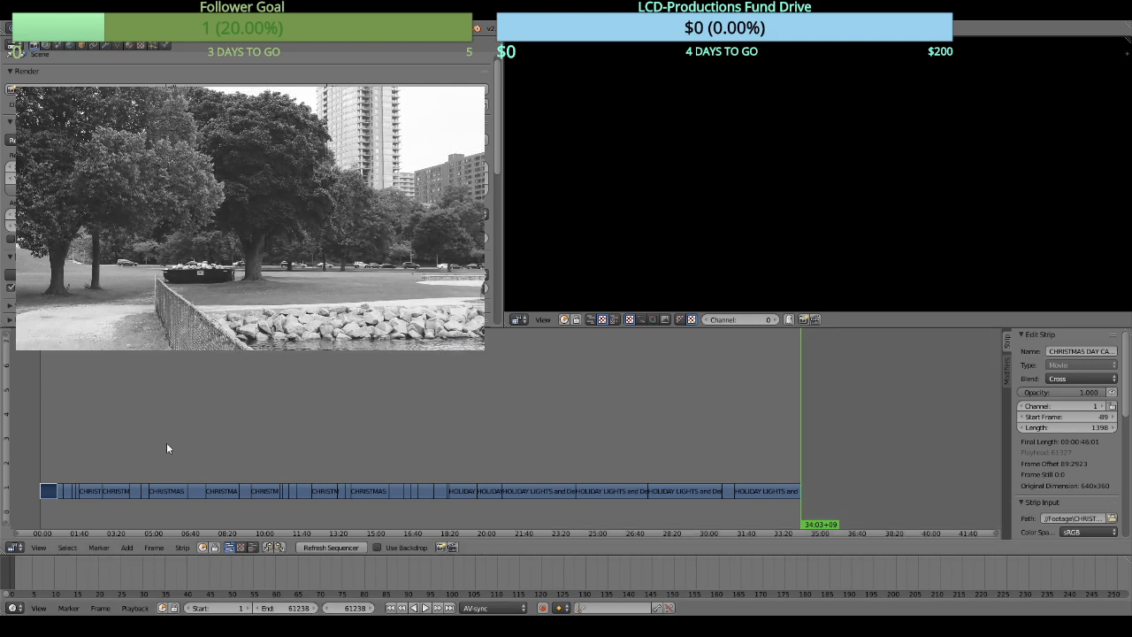
# Return the playhead to frame 0 and add an adjustment layer strip there above the footage.
pyautogui.moveTo(163, 443); pyautogui.dragTo(200, 439)
pyautogui.click(75, 459)
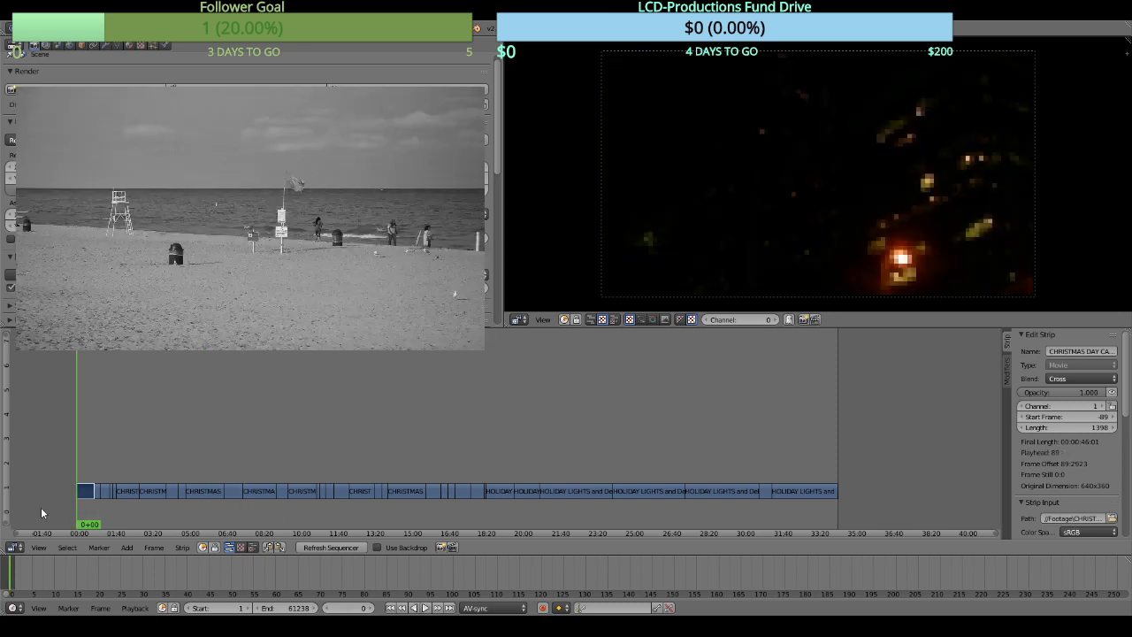
pyautogui.click(129, 549)
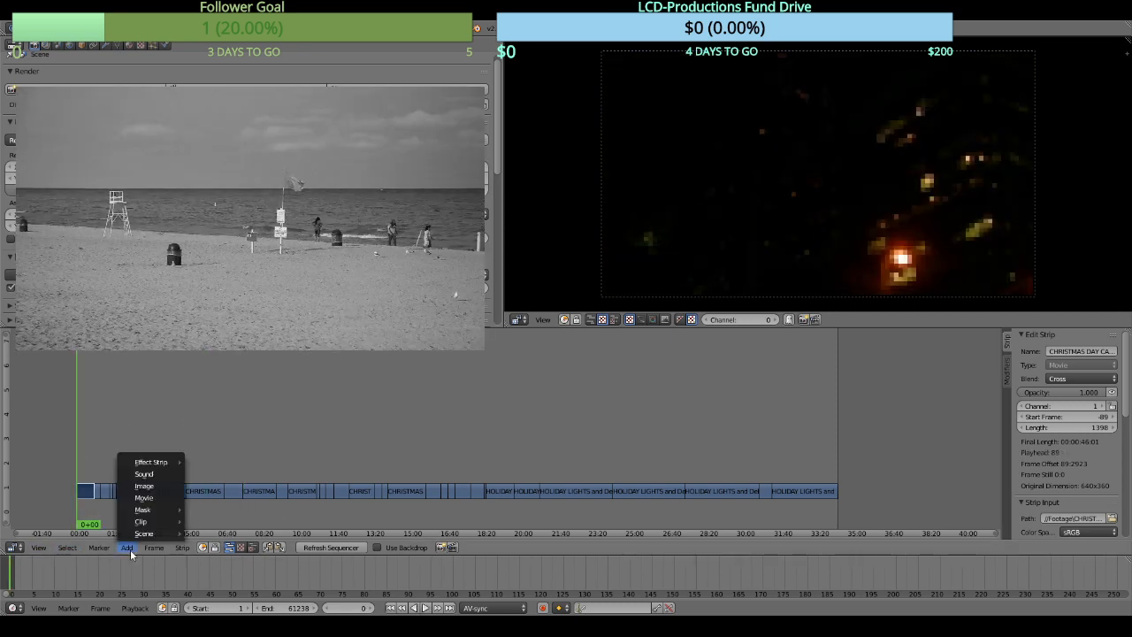
pyautogui.moveTo(168, 462)
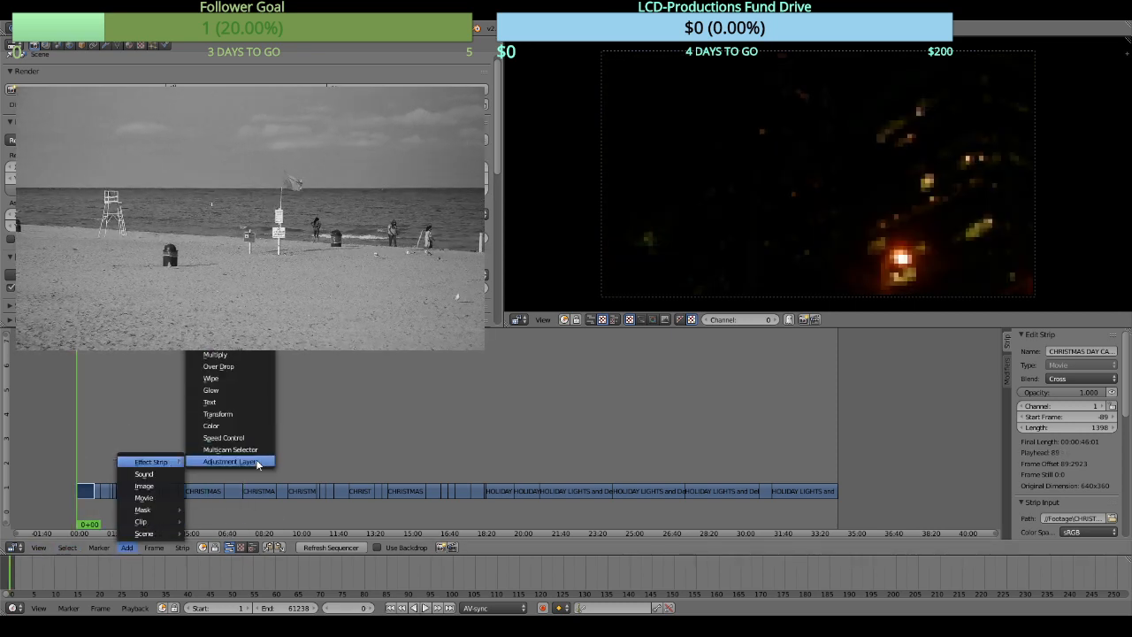
pyautogui.click(255, 465)
# Extend the end of the adjustment layer past the last Holiday Lights strip so it covers the whole edit.
pyautogui.press('e')
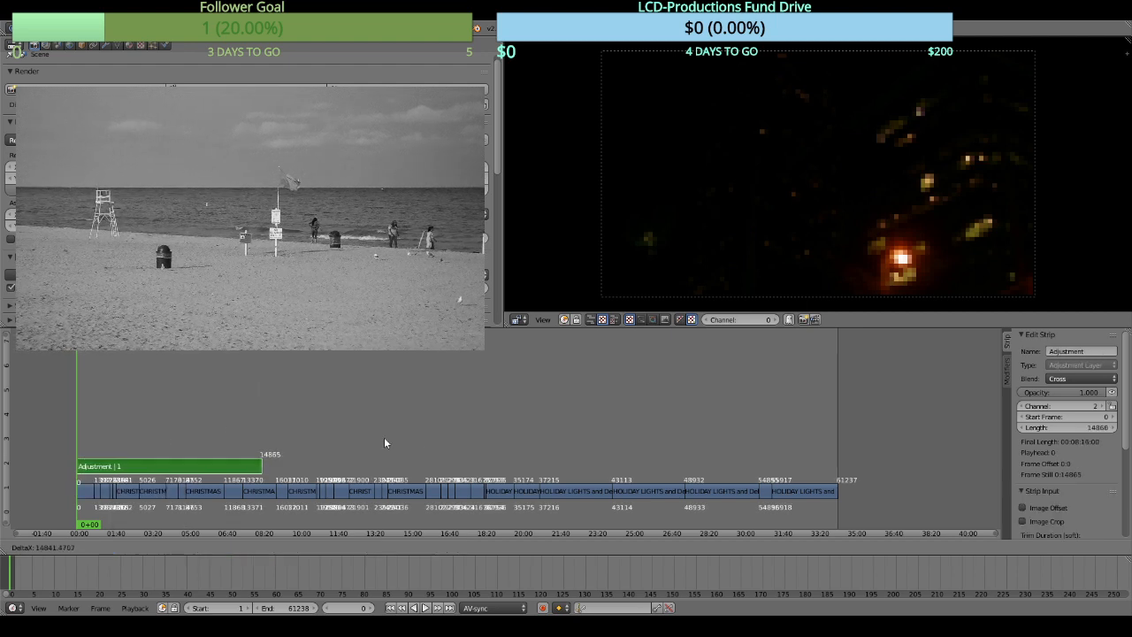
pyautogui.click(939, 468)
pyautogui.press('e')
pyautogui.click(819, 427)
# Add a Color Balance modifier and a Curves modifier to the adjustment layer.
pyautogui.click(1007, 373)
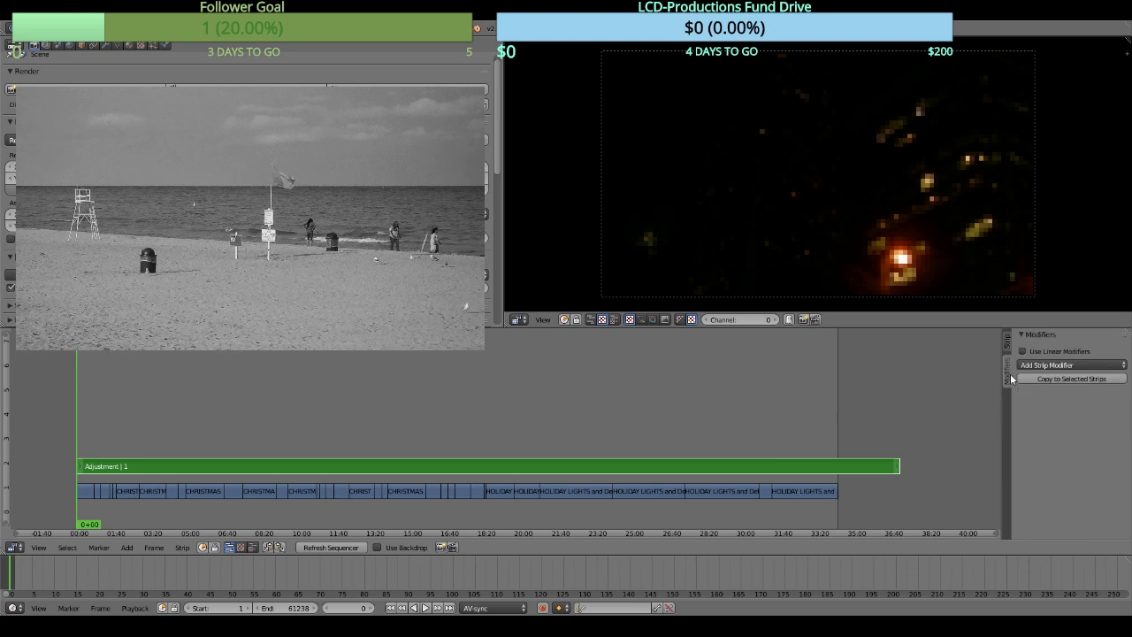
pyautogui.click(1049, 366)
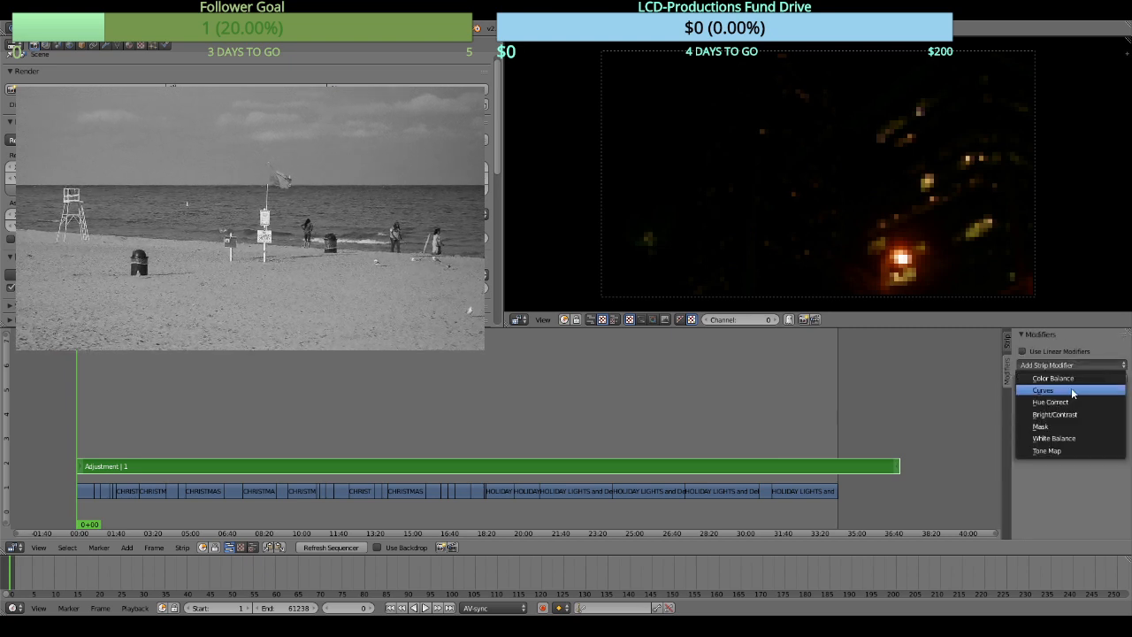
pyautogui.click(1070, 382)
pyautogui.click(1070, 364)
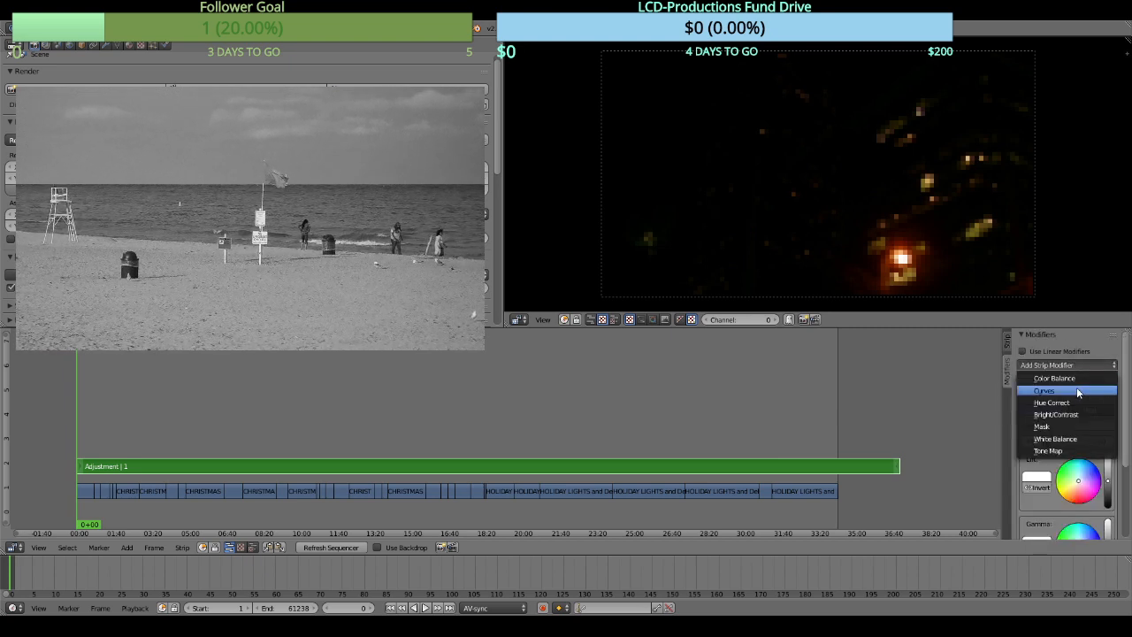
pyautogui.click(1078, 392)
# Preview the footage at 24+28 and raise the Color Balance lift and gain while lowering its gamma.
pyautogui.scroll(-5, 1083, 439)
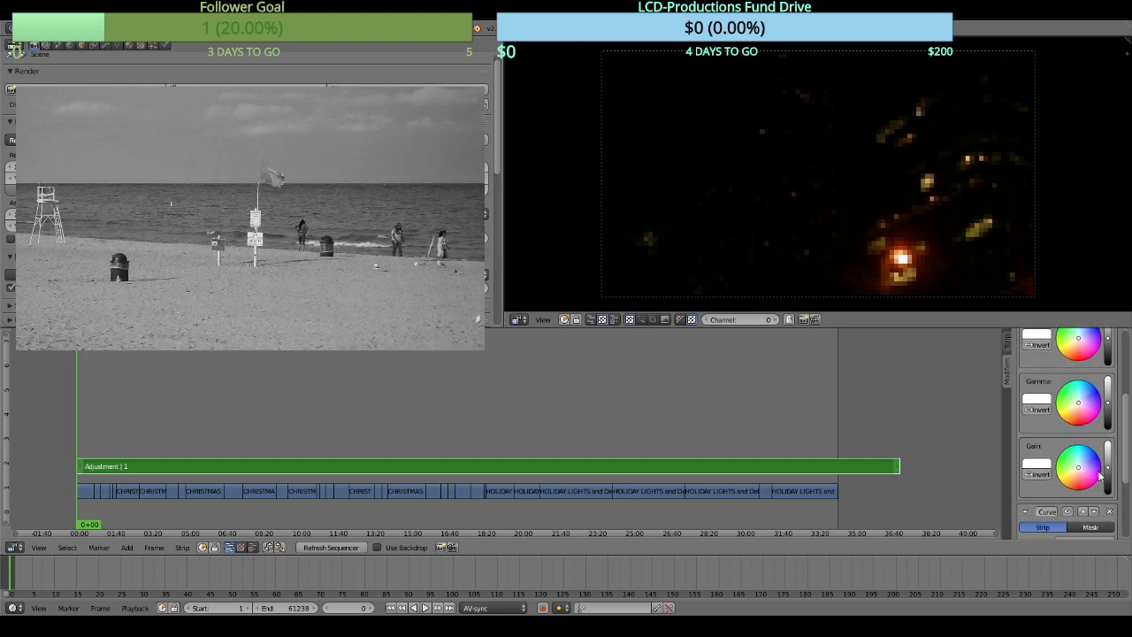
pyautogui.scroll(2, 1101, 478)
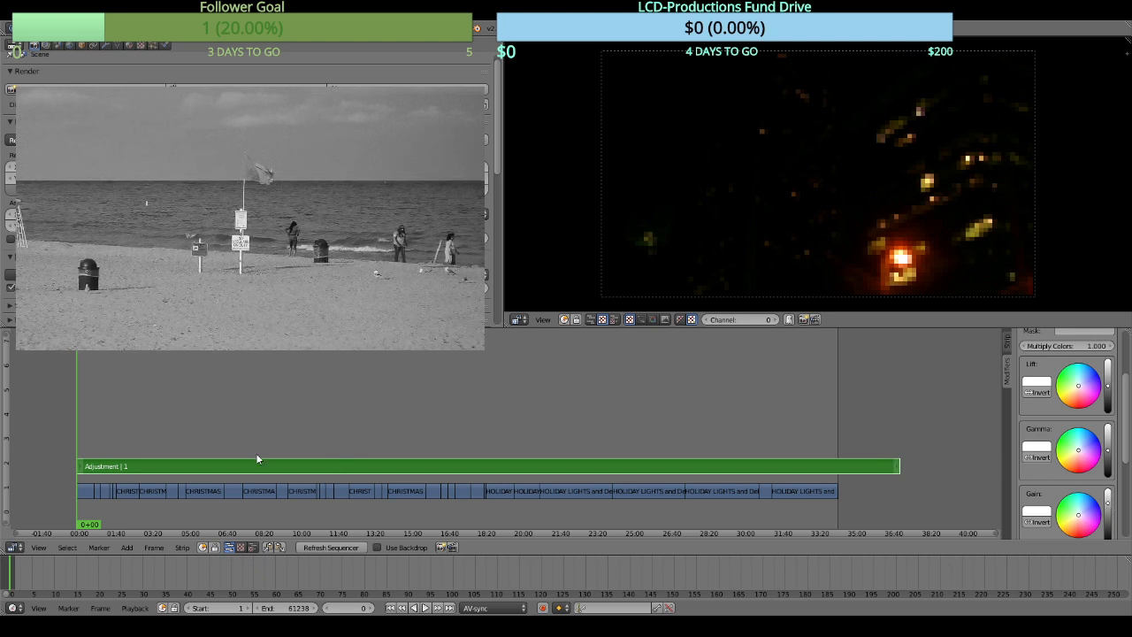
pyautogui.click(85, 430)
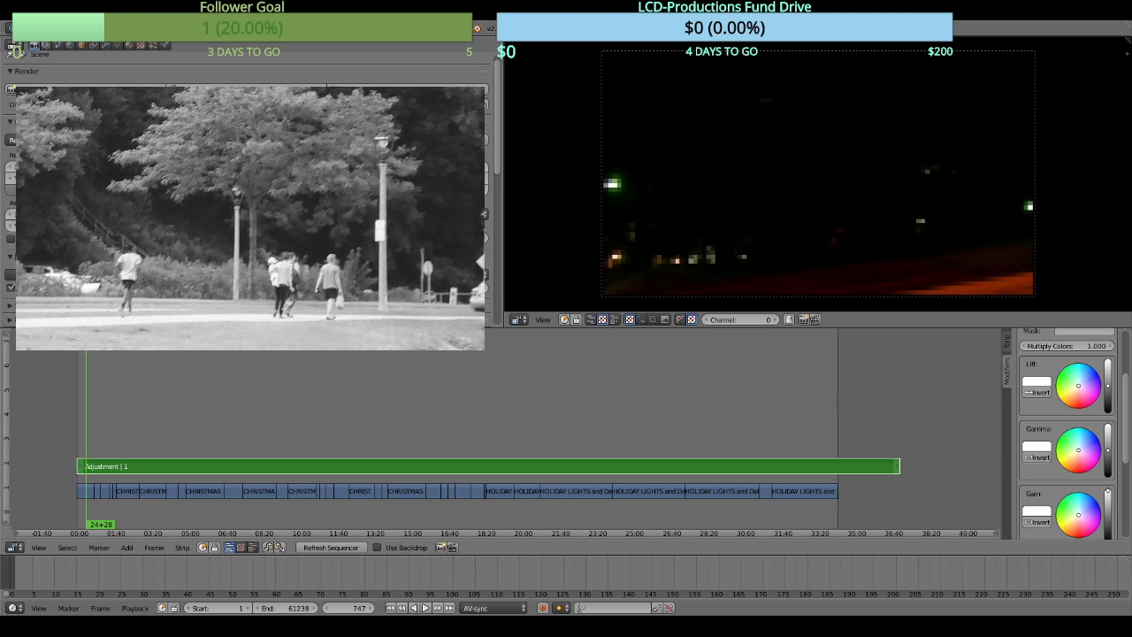
pyautogui.moveTo(1109, 394); pyautogui.dragTo(1109, 374)
pyautogui.moveTo(1110, 453)
pyautogui.mouseDown()
pyautogui.moveTo(1110, 433)
pyautogui.moveTo(1110, 469)
pyautogui.moveTo(1110, 450)
pyautogui.mouseUp()
pyautogui.moveTo(1109, 374); pyautogui.dragTo(1108, 374)
# Shape the combined RGB curve into an S by shifting the black point inward, lifting the highlights and lowering the shadows.
pyautogui.scroll(-5, 1078, 452)
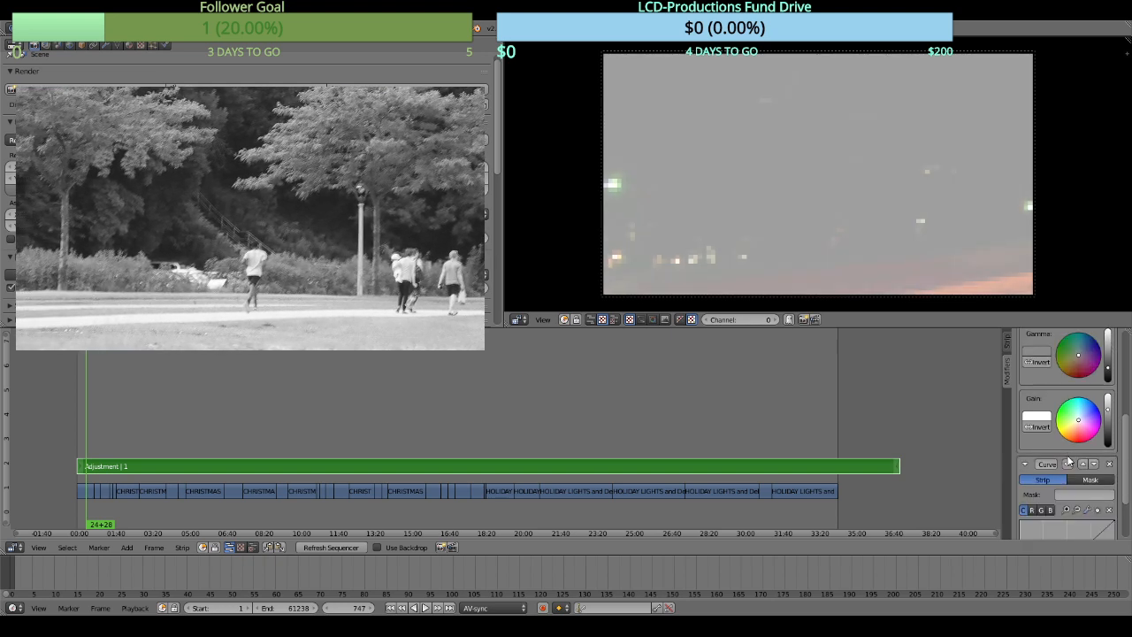
pyautogui.moveTo(1024, 531); pyautogui.dragTo(1106, 449)
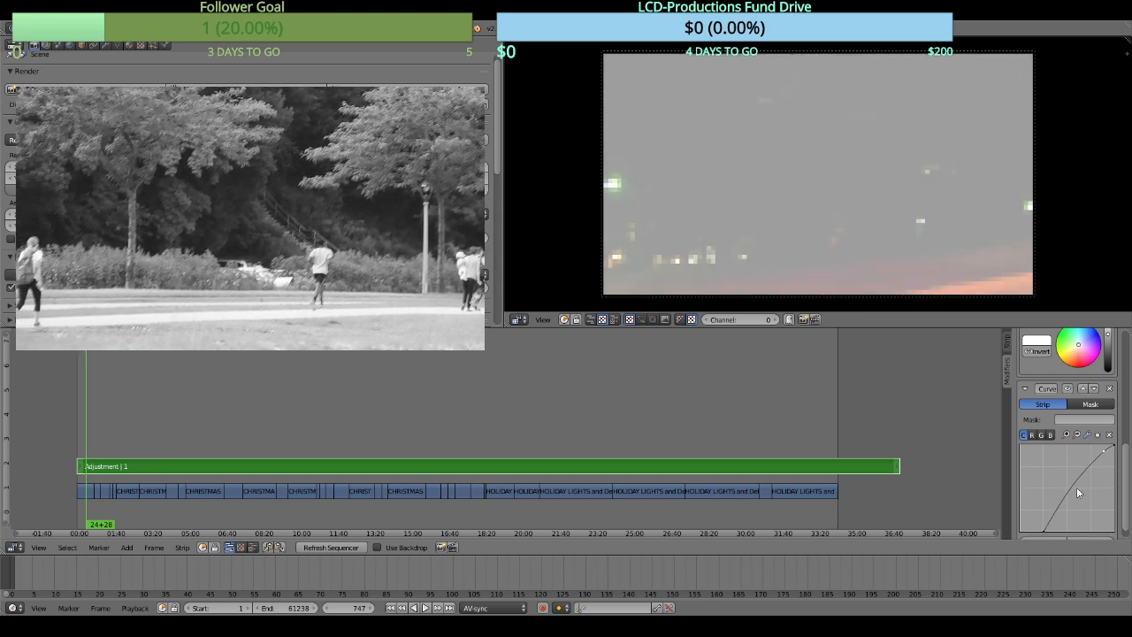
pyautogui.moveTo(1057, 518); pyautogui.dragTo(1066, 522)
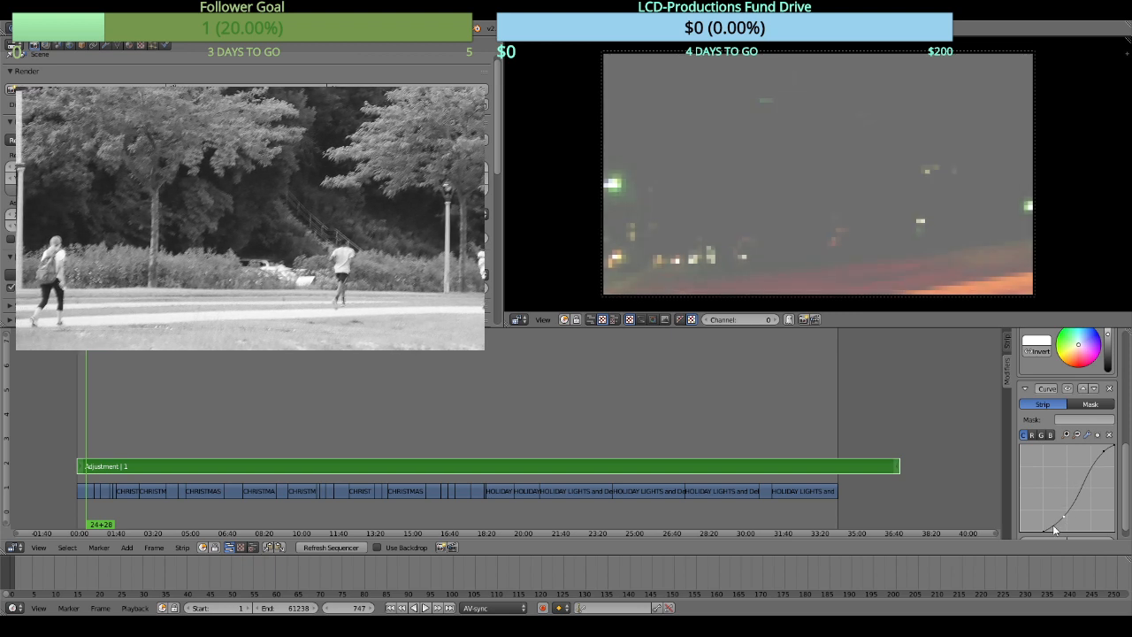